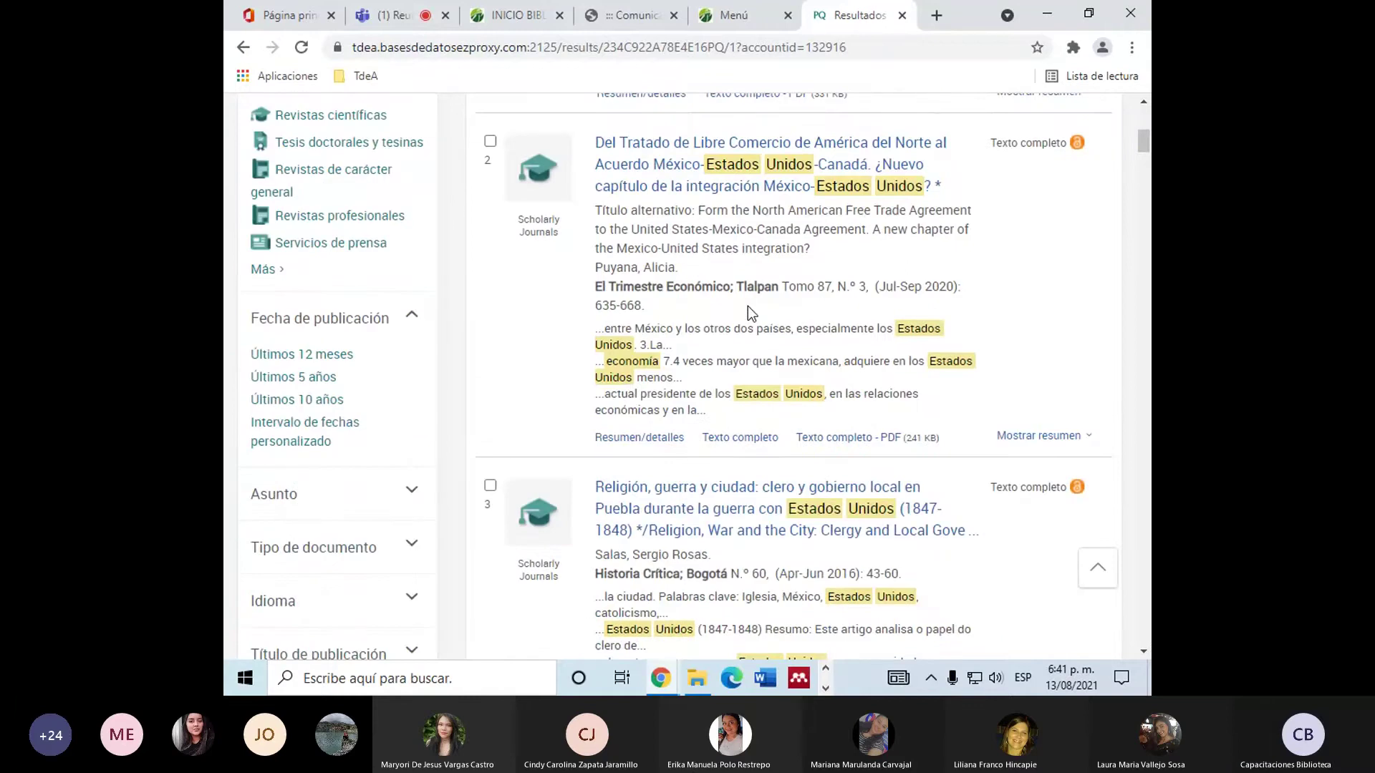
Look through the titles, sources and highlighted search terms of the articles found for economía, posguerra and Estados Unidos.
scroll(747, 306, down, 3)
scroll(748, 307, down, 3)
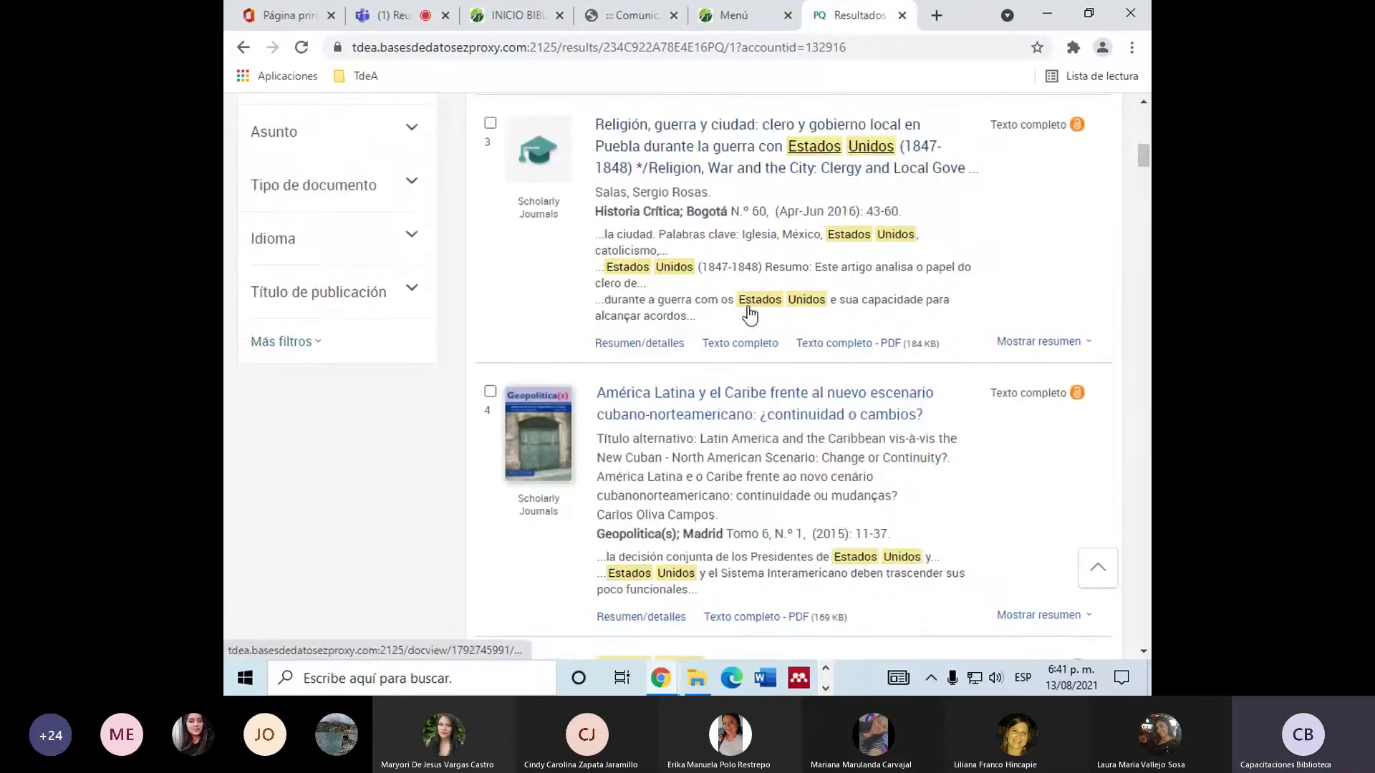
scroll(748, 308, down, 7)
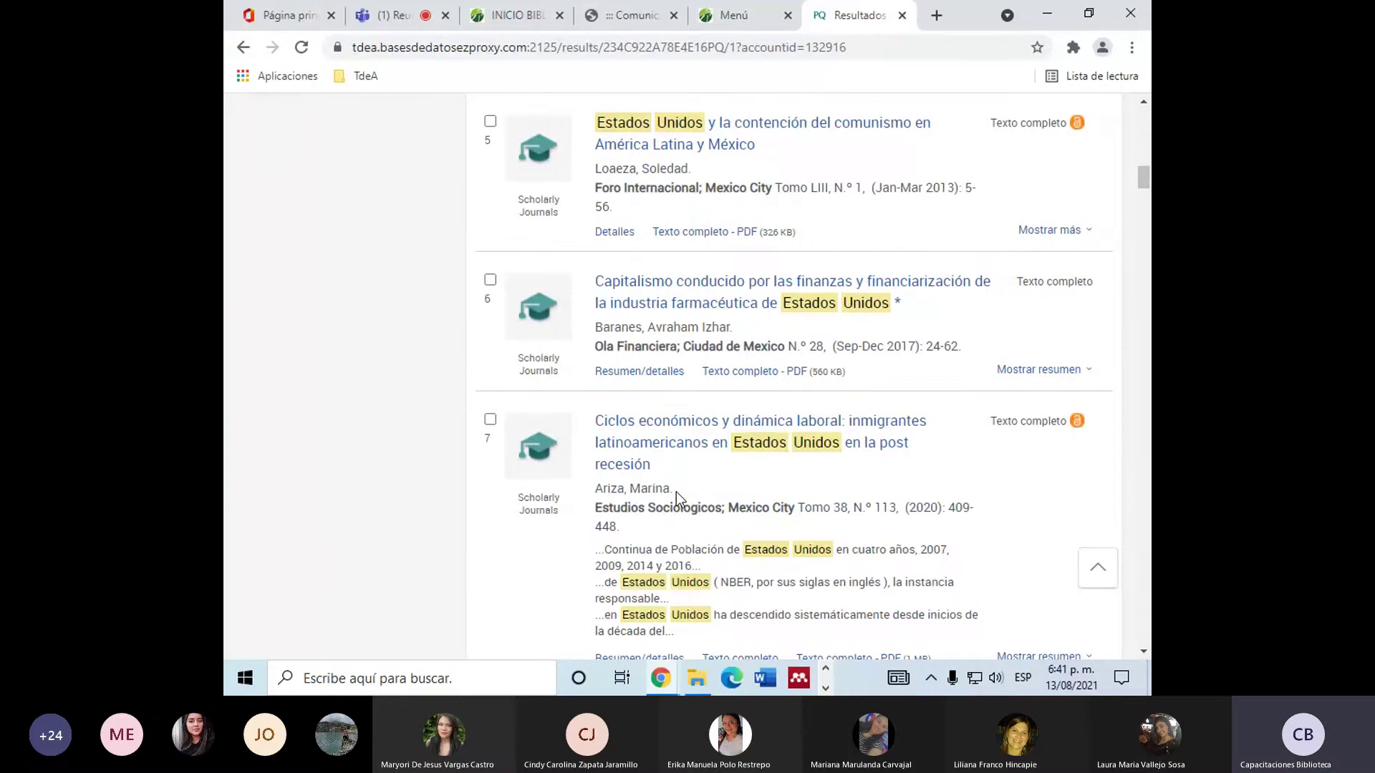
scroll(675, 492, down, 6)
scroll(679, 499, down, 5)
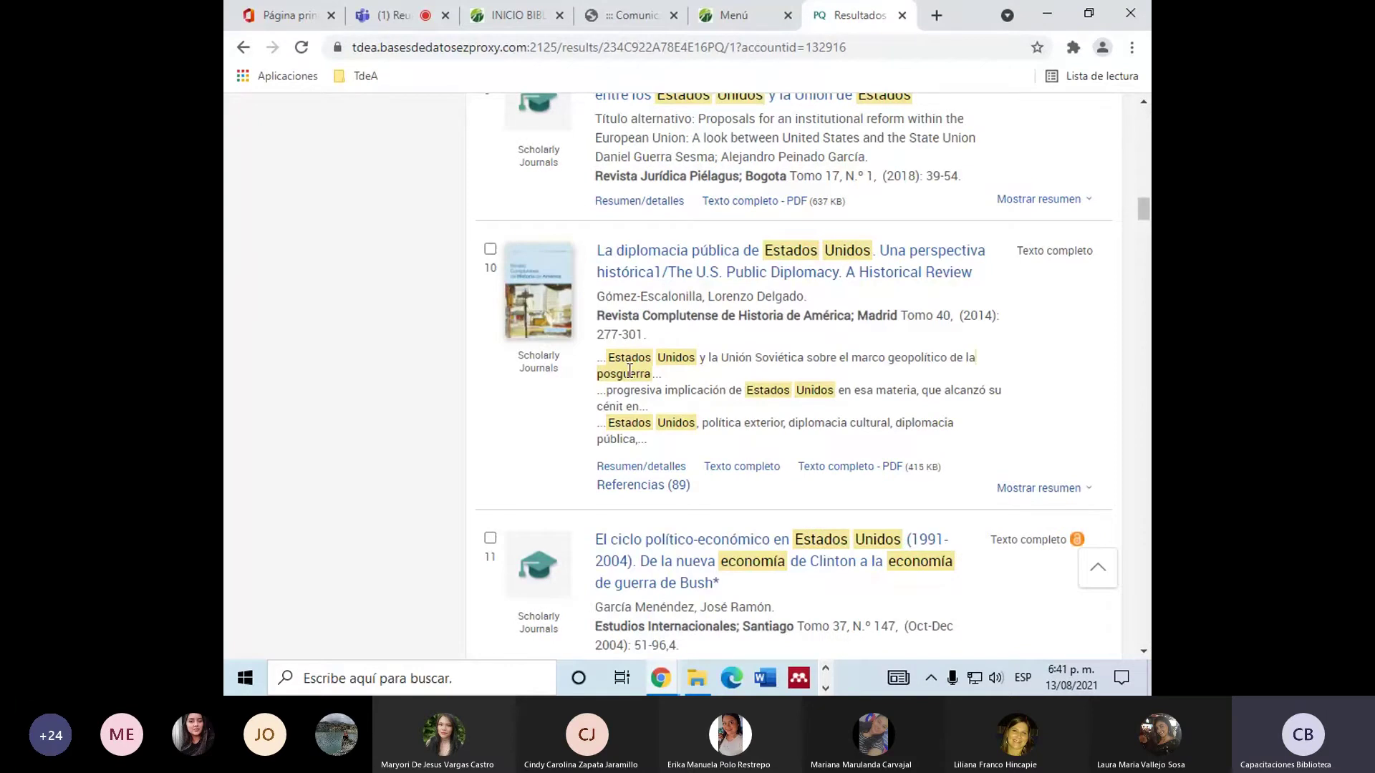
scroll(629, 369, down, 3)
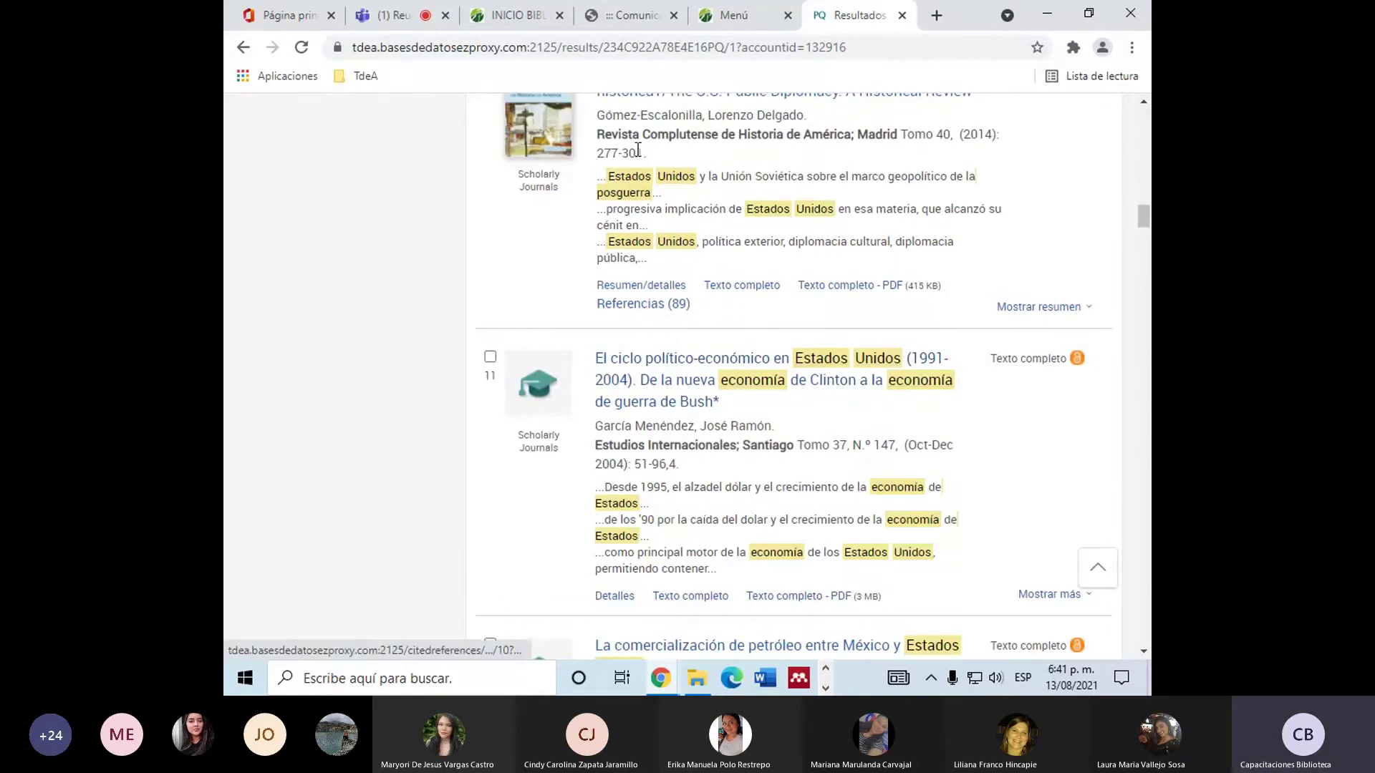
scroll(637, 150, up, 1)
scroll(638, 463, down, 6)
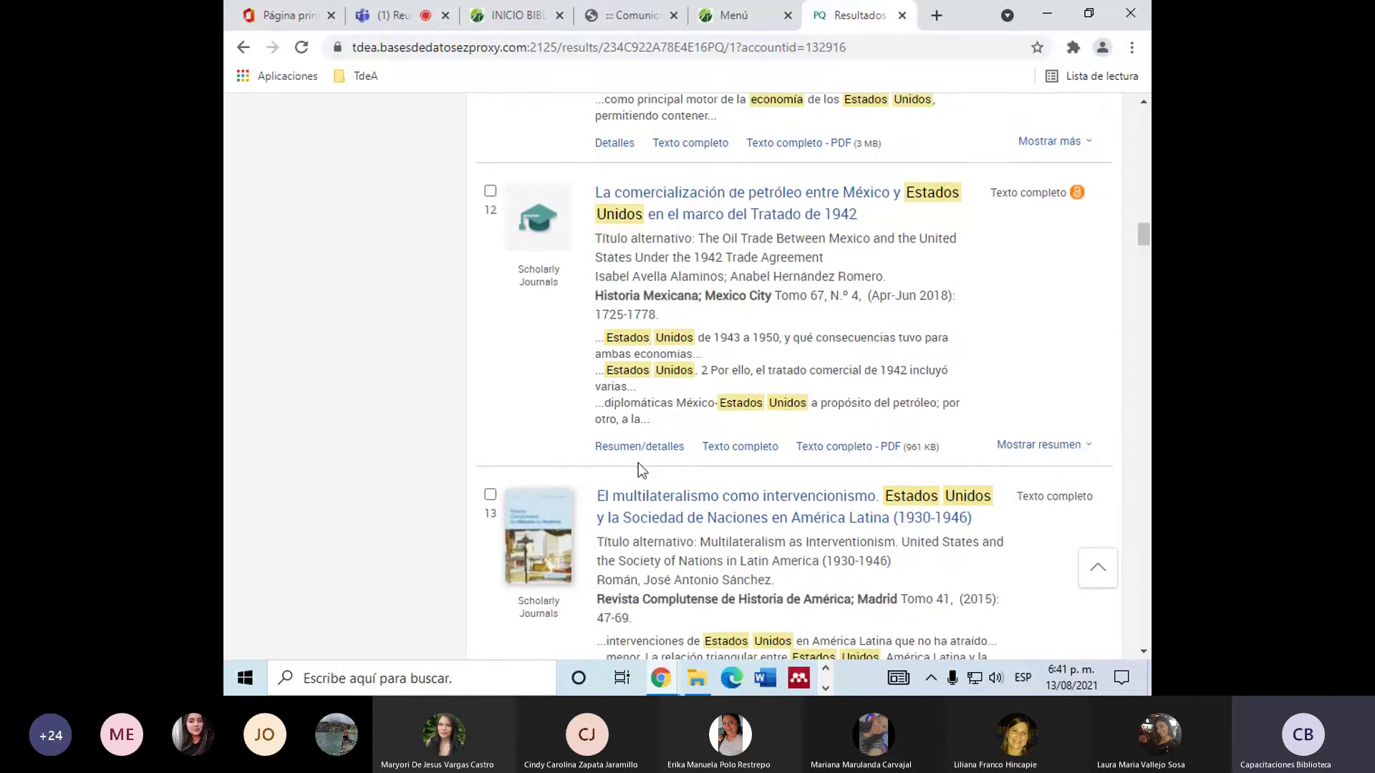
scroll(718, 406, down, 4)
scroll(716, 452, down, 4)
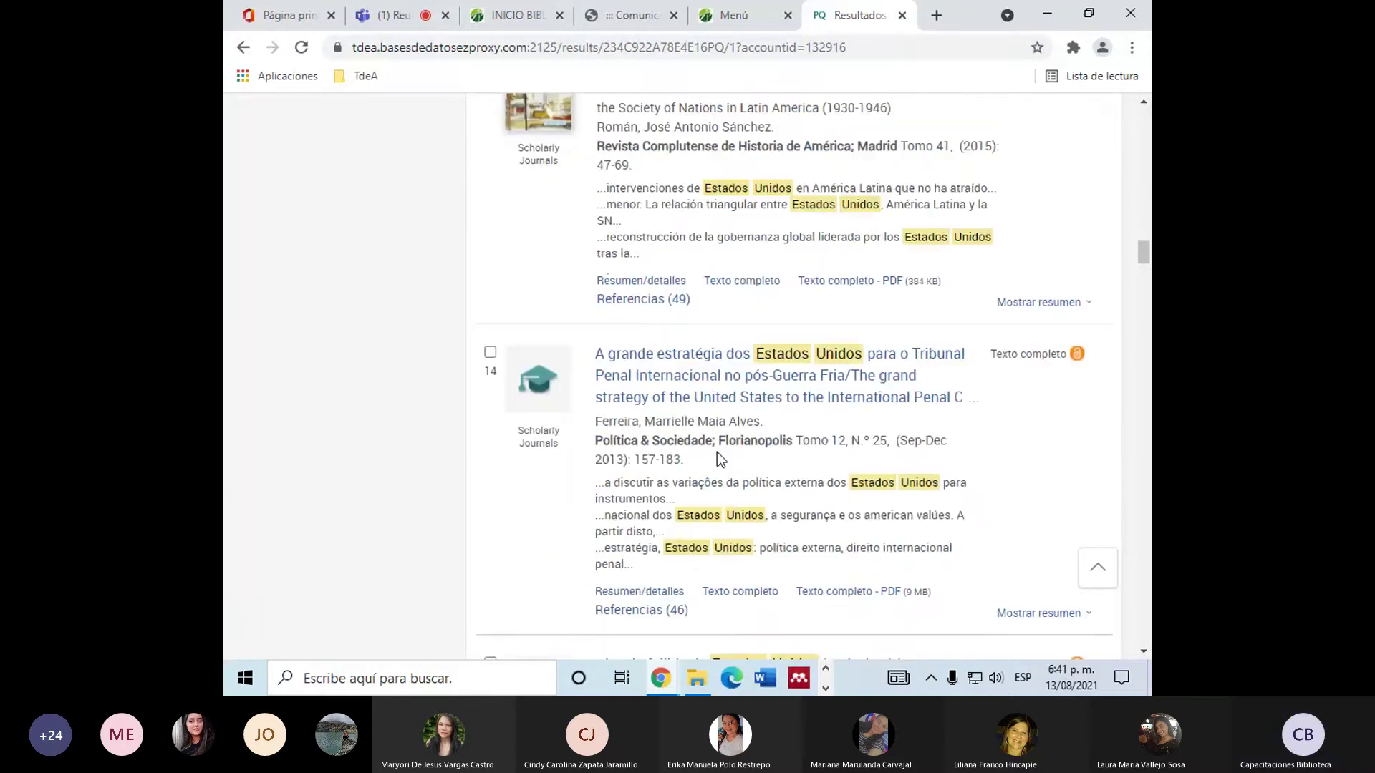
scroll(881, 499, down, 6)
scroll(881, 499, down, 4)
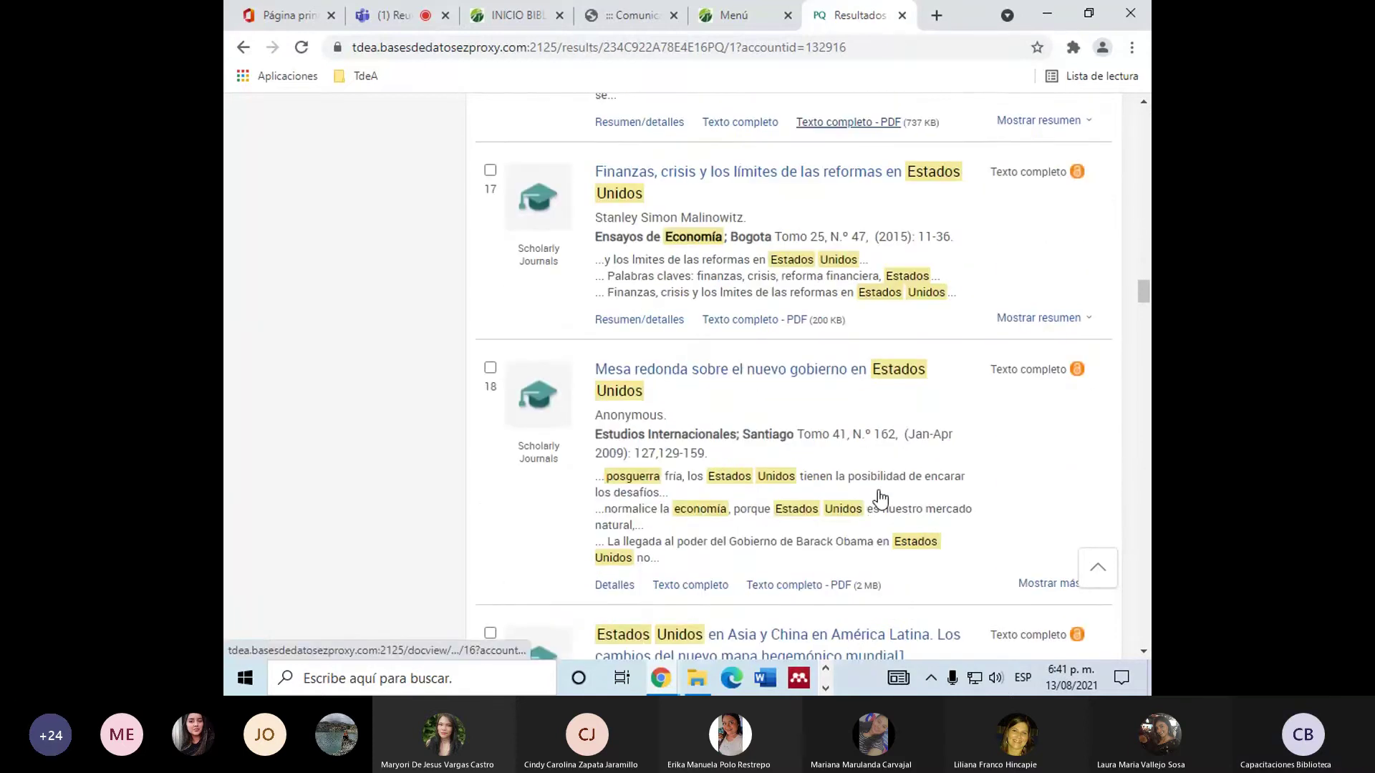
scroll(878, 490, down, 3)
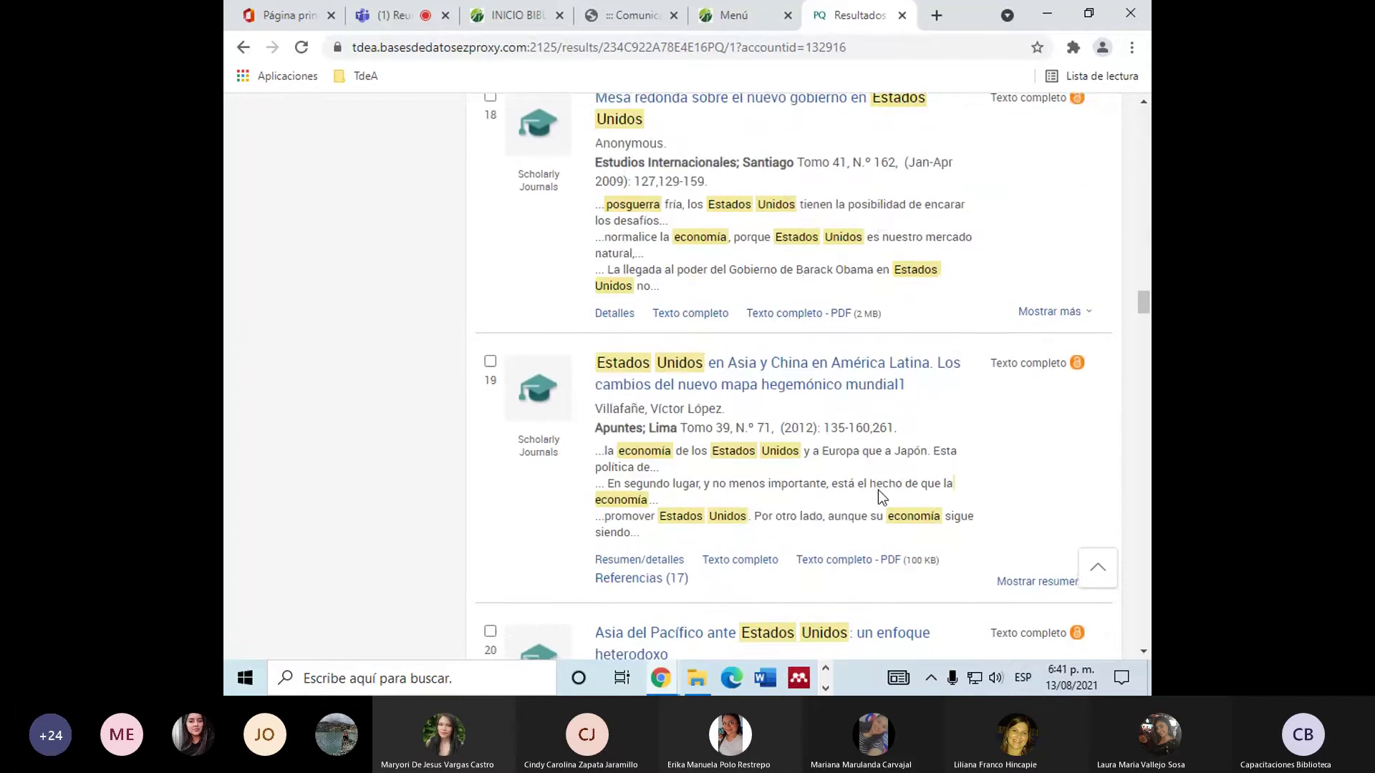
scroll(880, 490, down, 4)
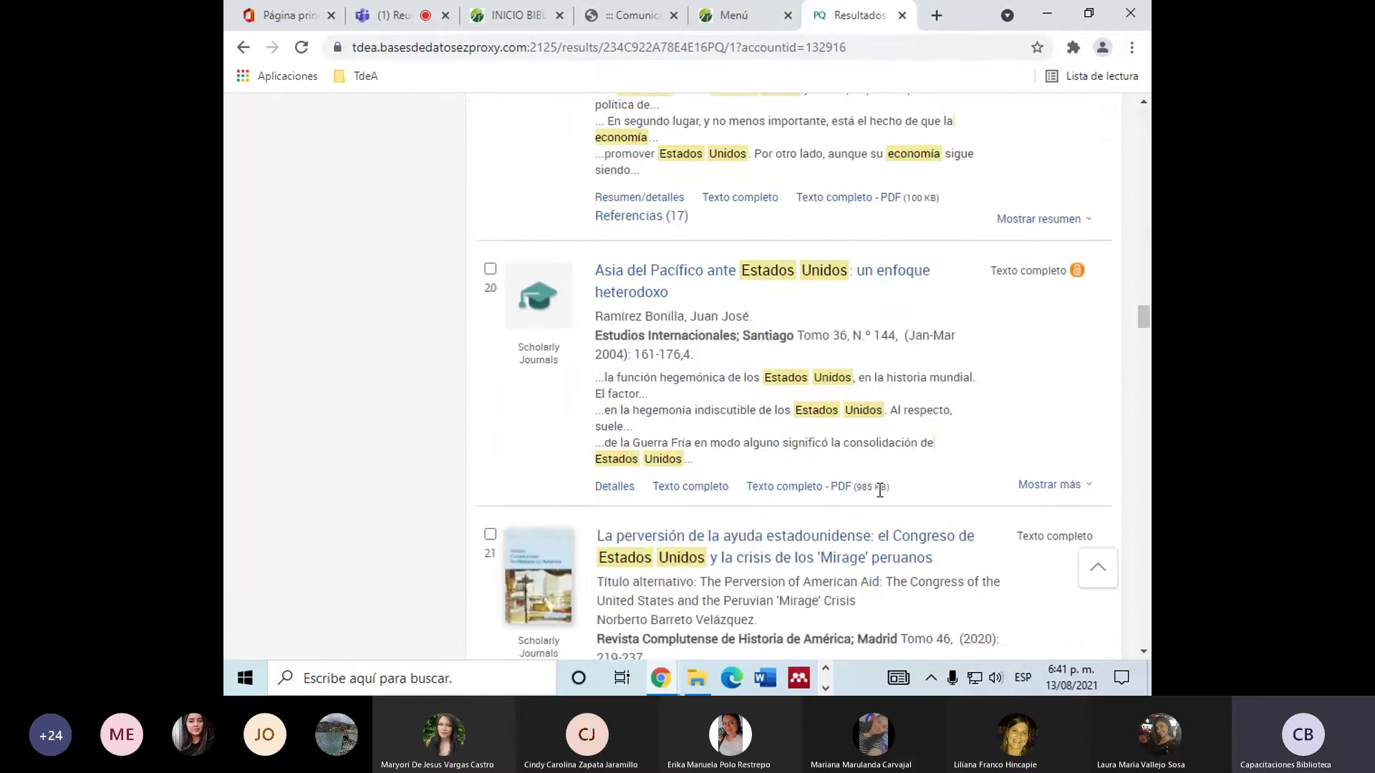
scroll(880, 490, down, 4)
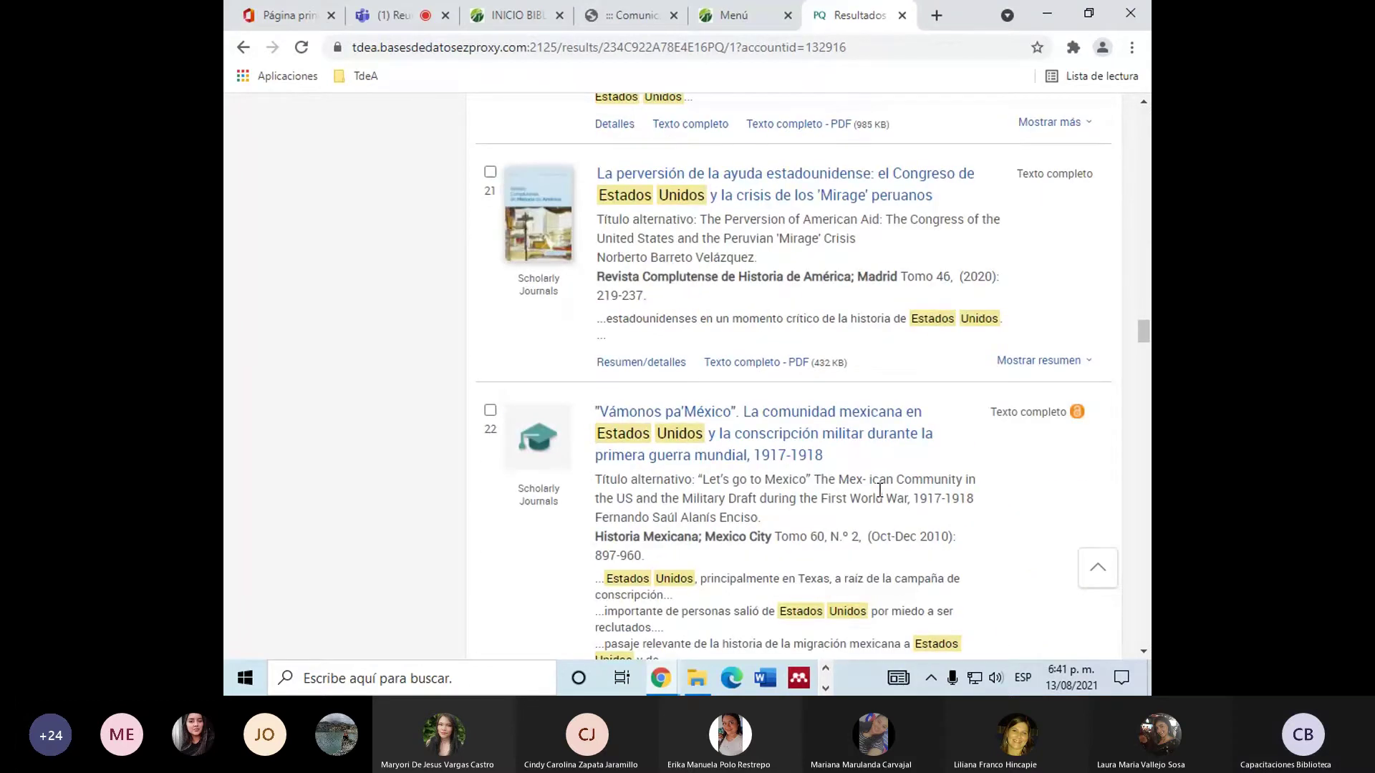
scroll(880, 490, down, 4)
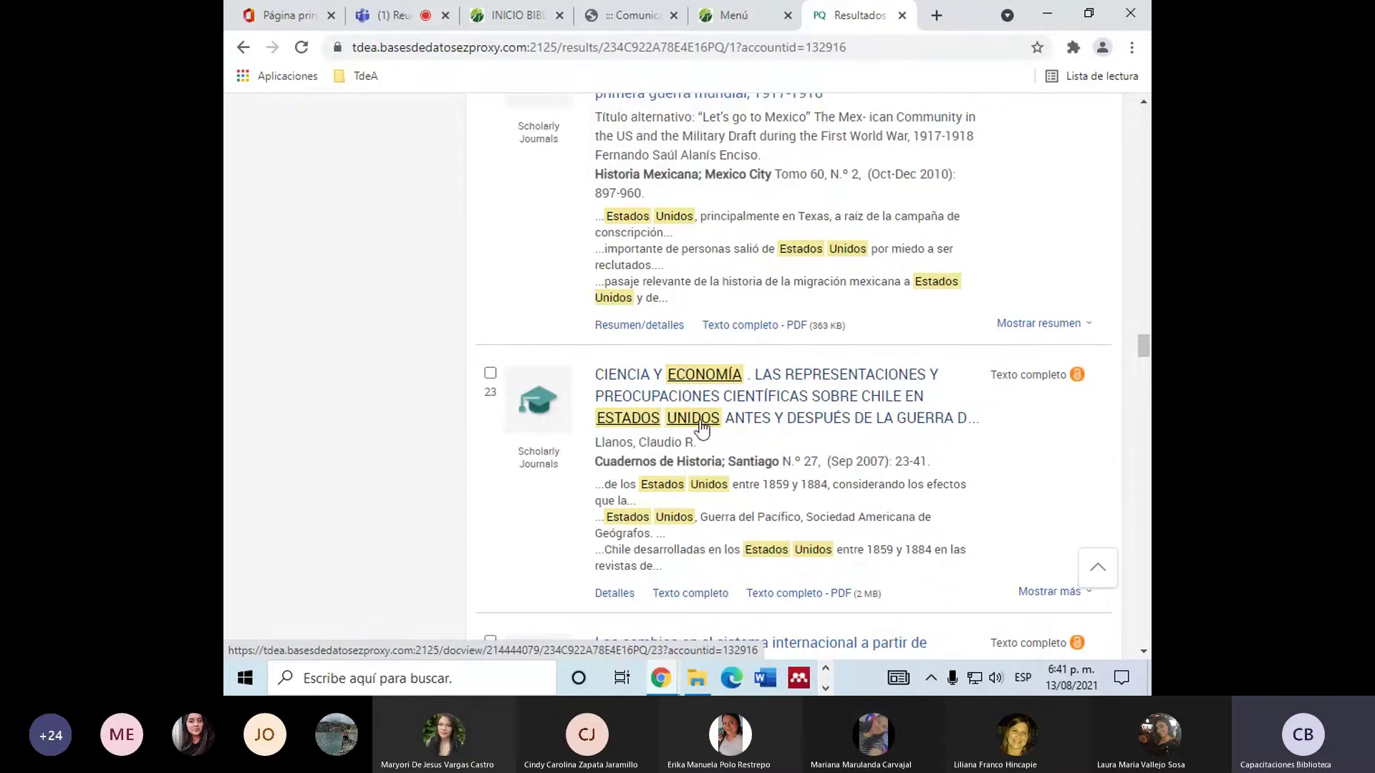
scroll(859, 415, down, 5)
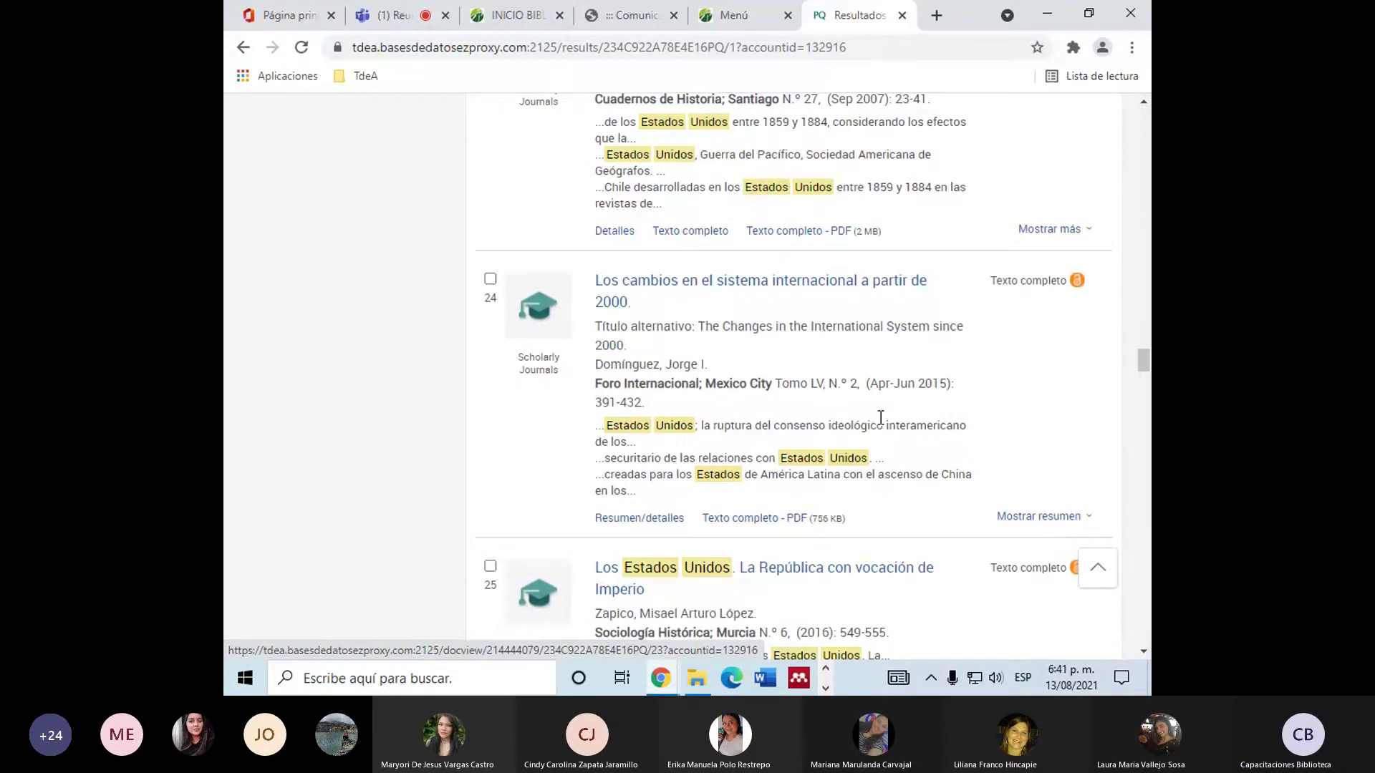
scroll(881, 418, down, 4)
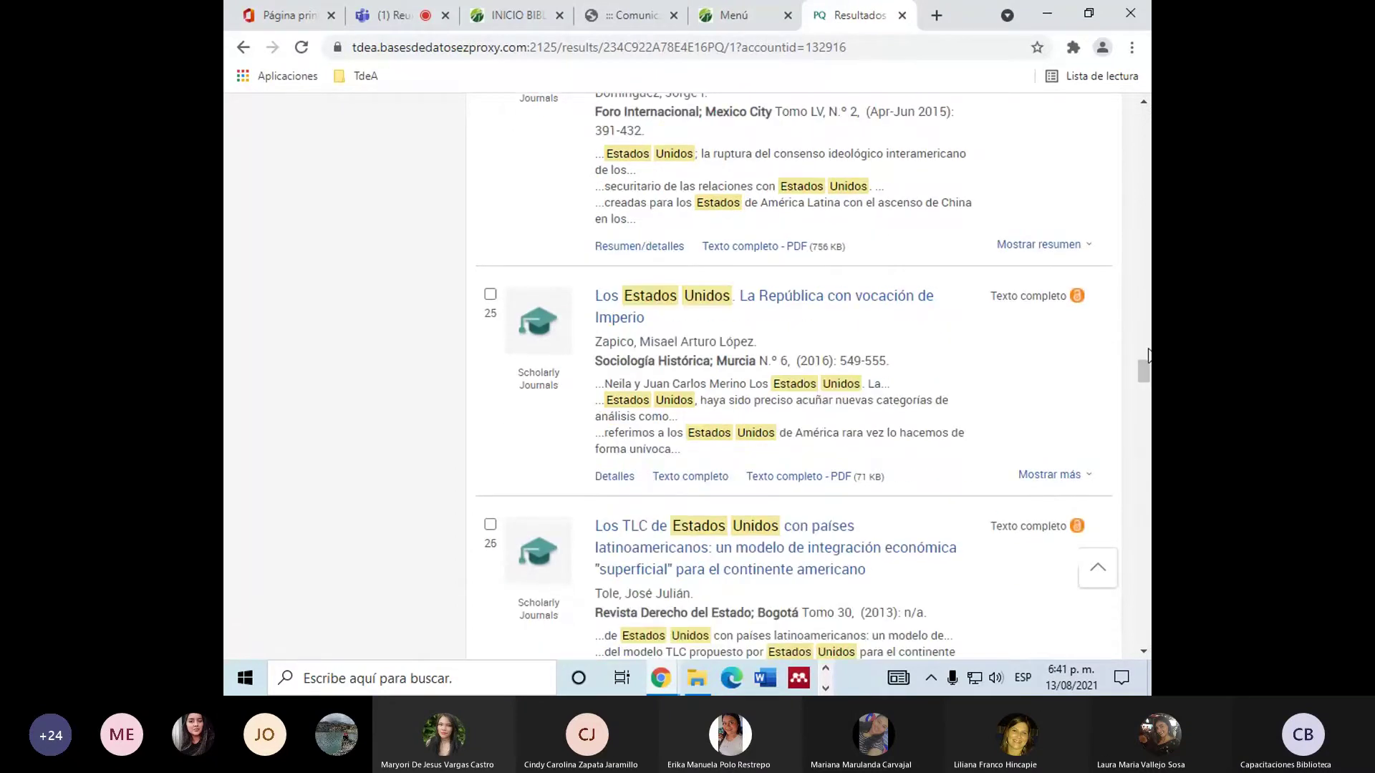
Return to the start of the results and review the search expression "economía AND posguerra AND Estados Unidos".
drag(1144, 369, 1144, 118)
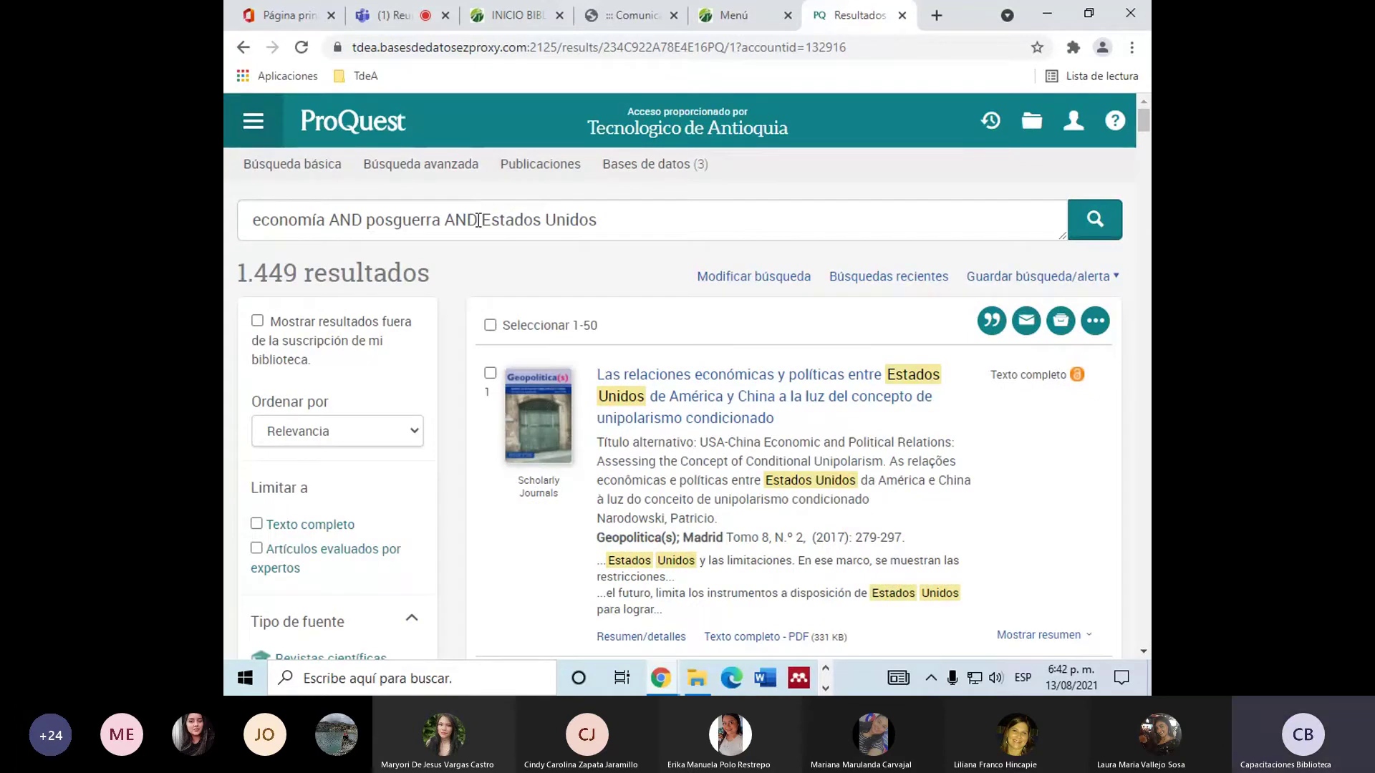
click(654, 216)
drag(654, 216, 252, 219)
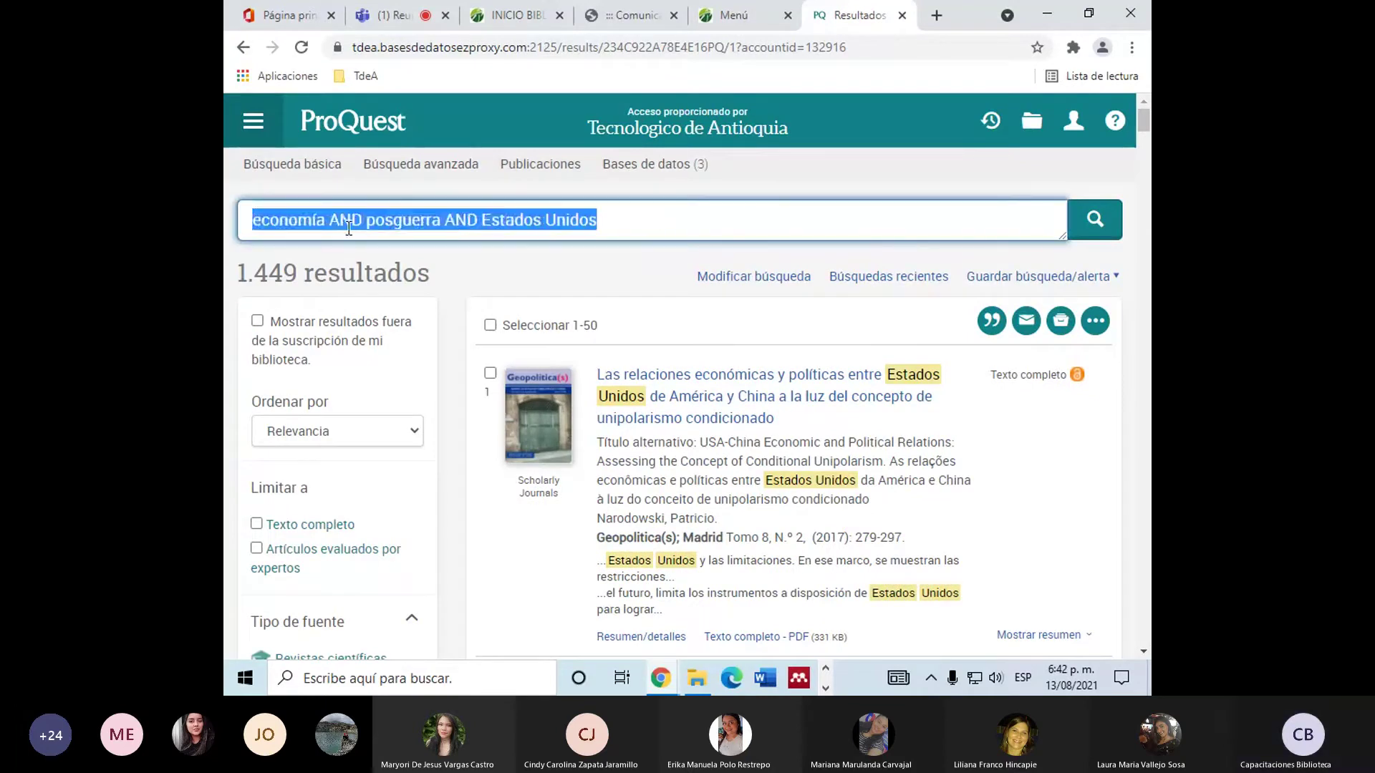
click(398, 234)
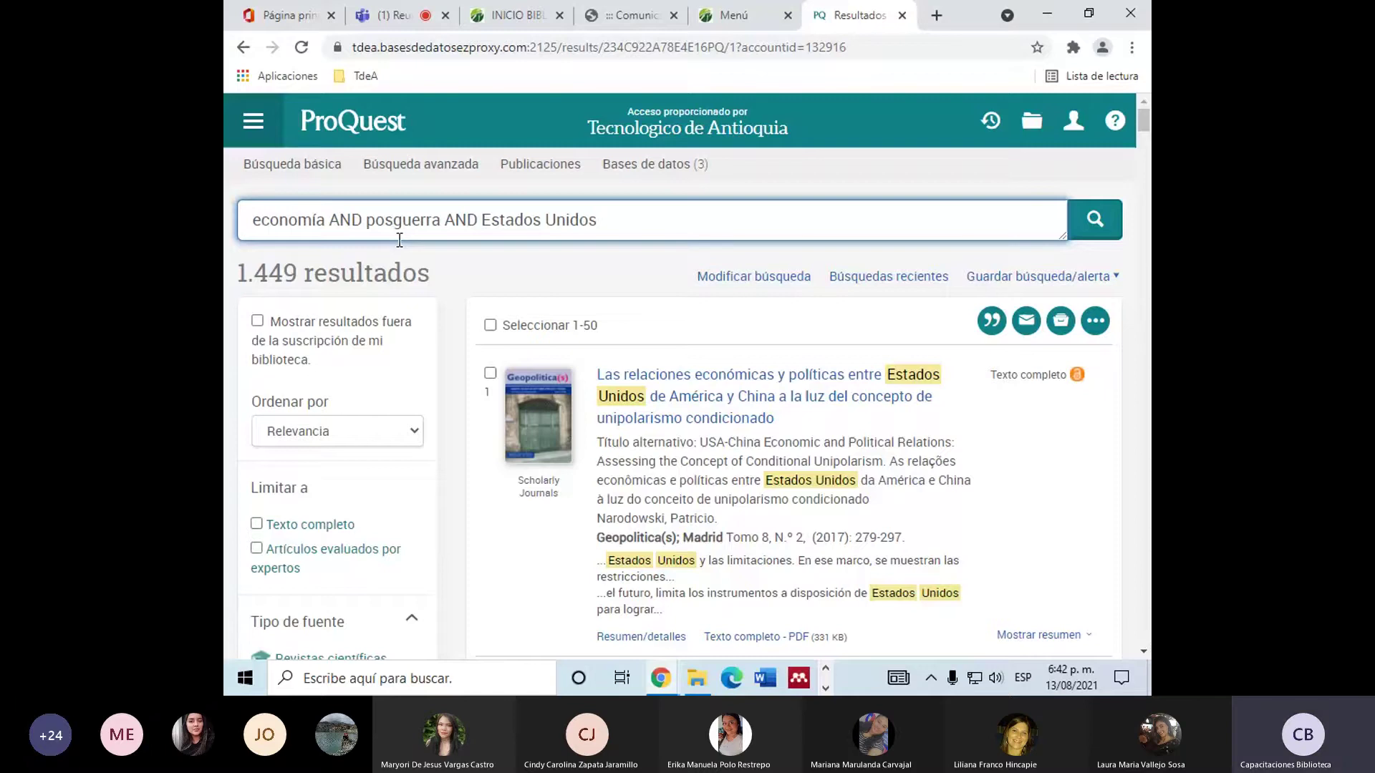
drag(597, 220, 315, 219)
click(448, 254)
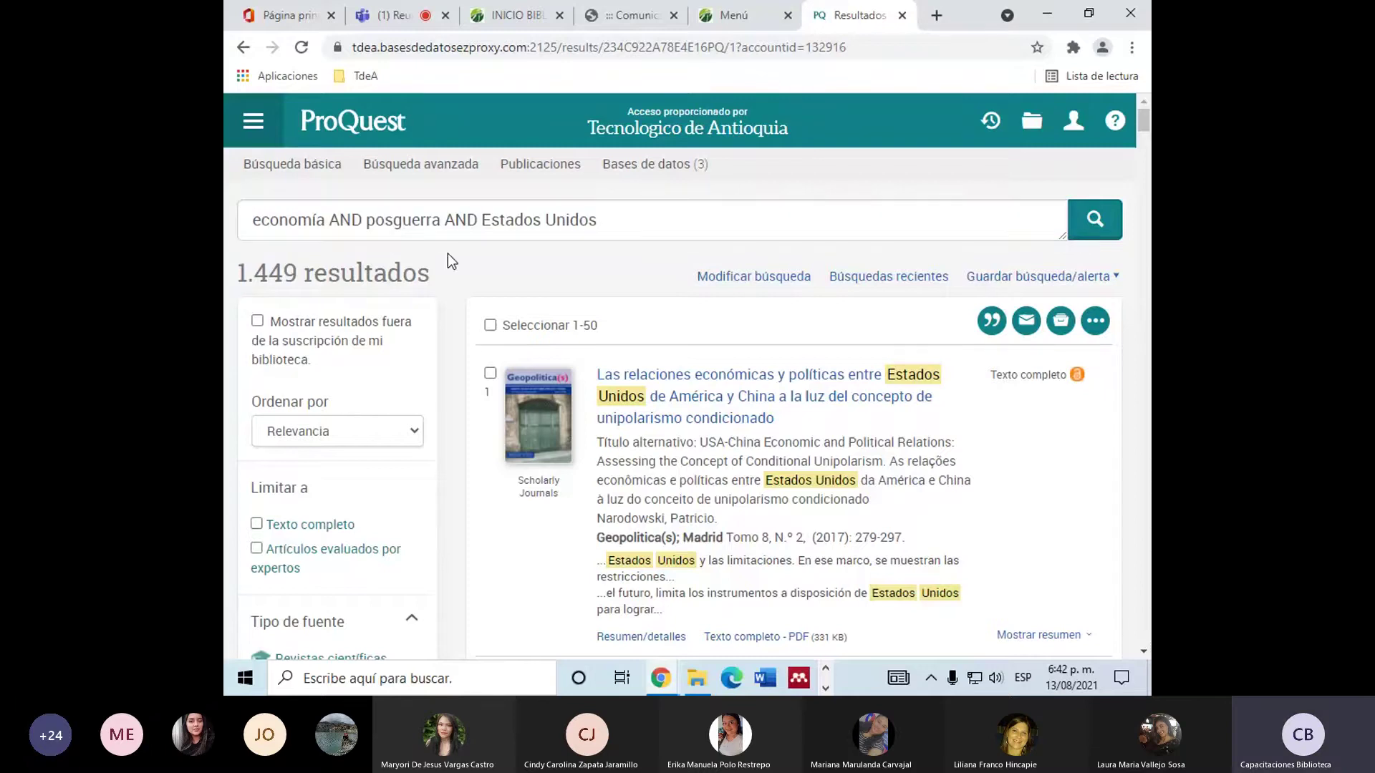
Open the advanced search and enter "Economía" as the first term, restricted to Título del documento — TI.
click(445, 168)
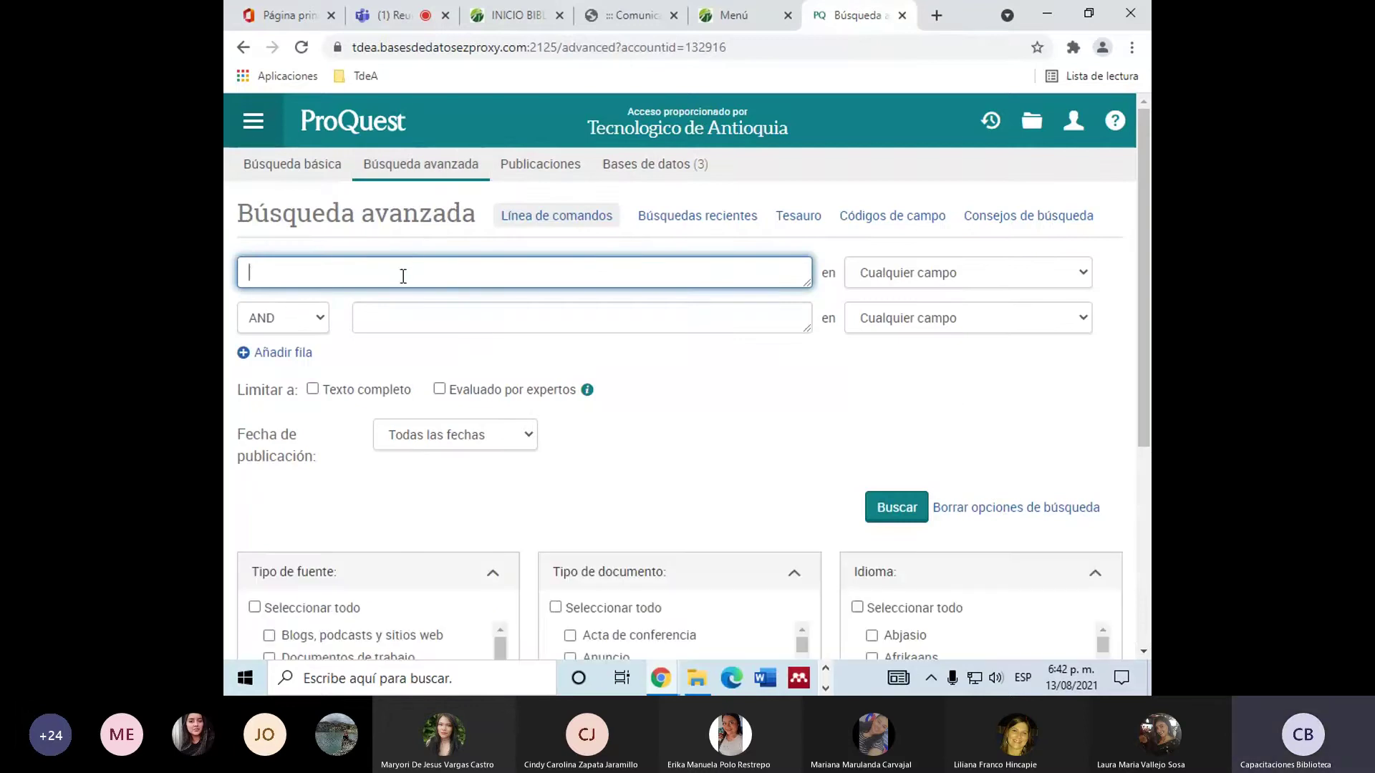
text(Econo)
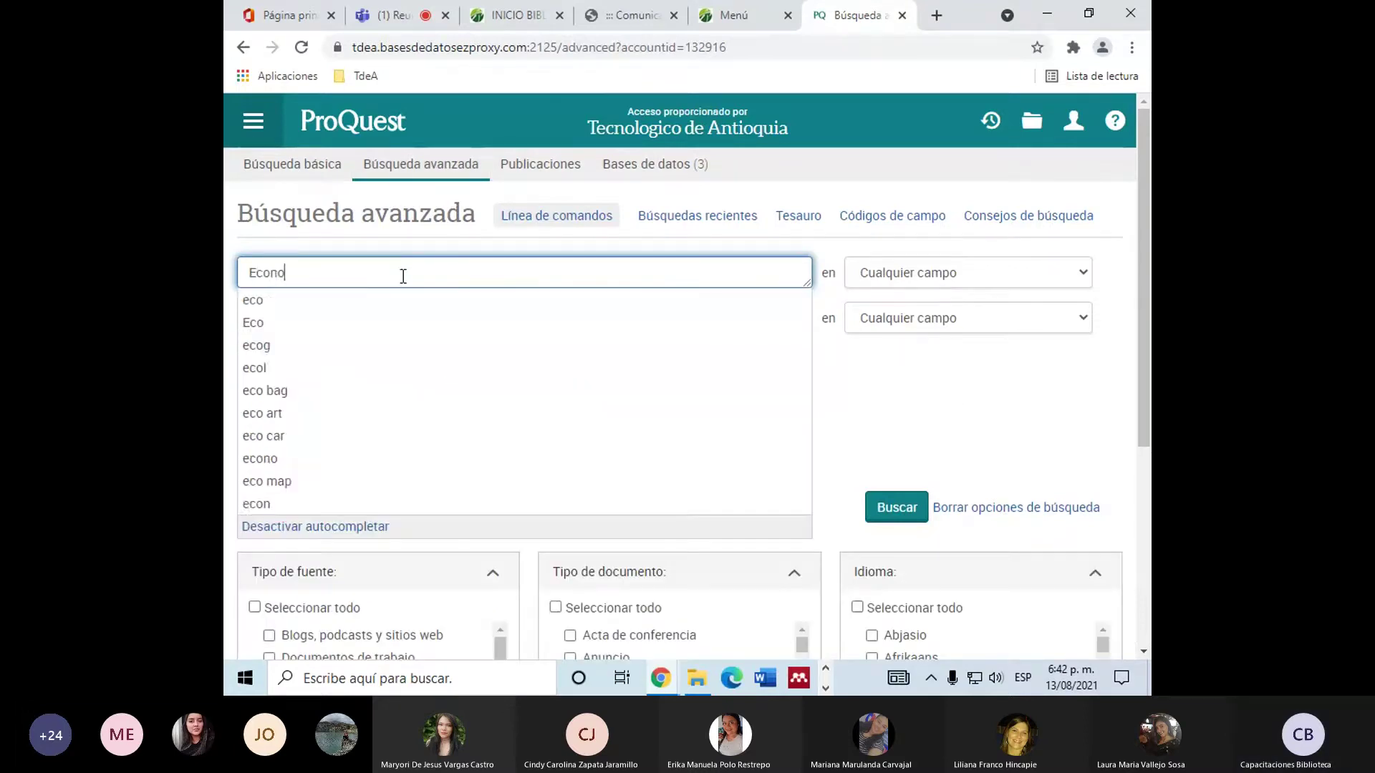
text(mía)
click(522, 661)
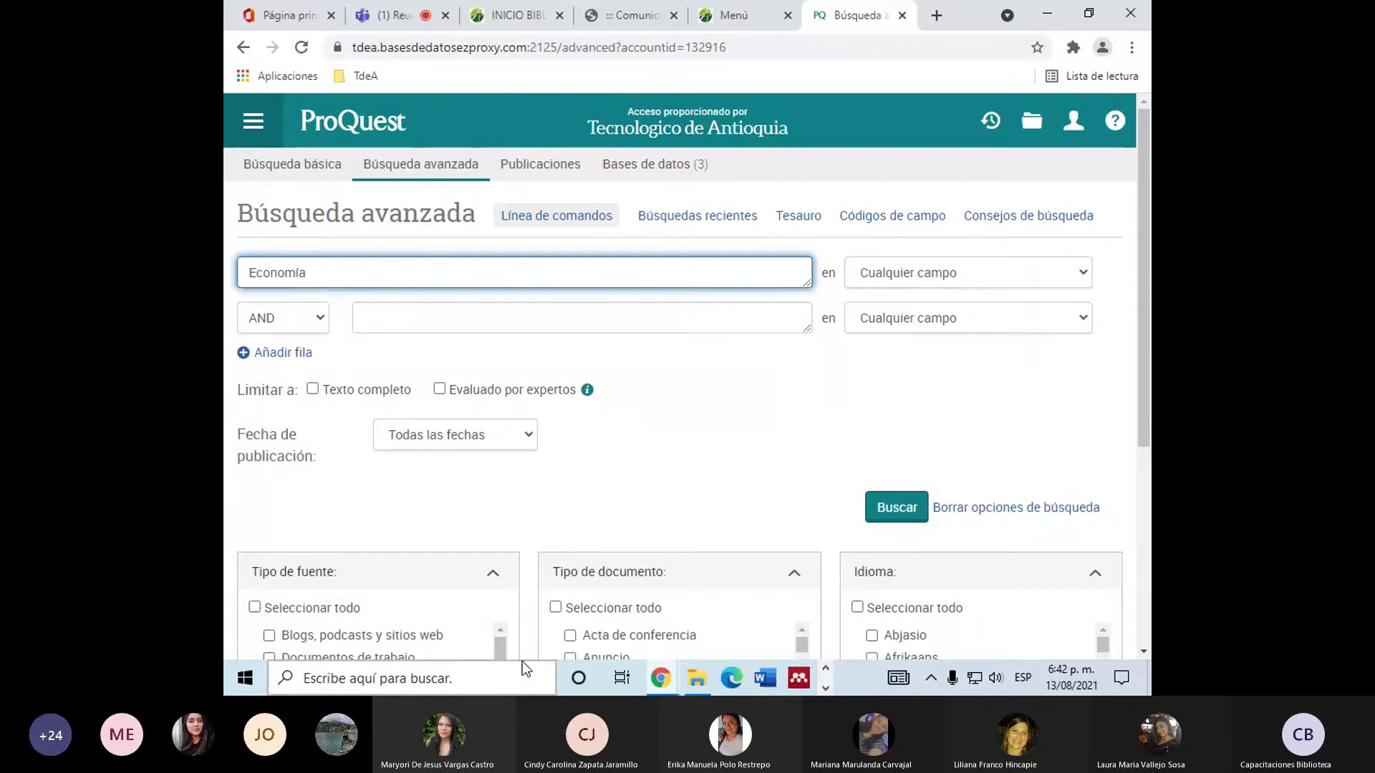
click(911, 282)
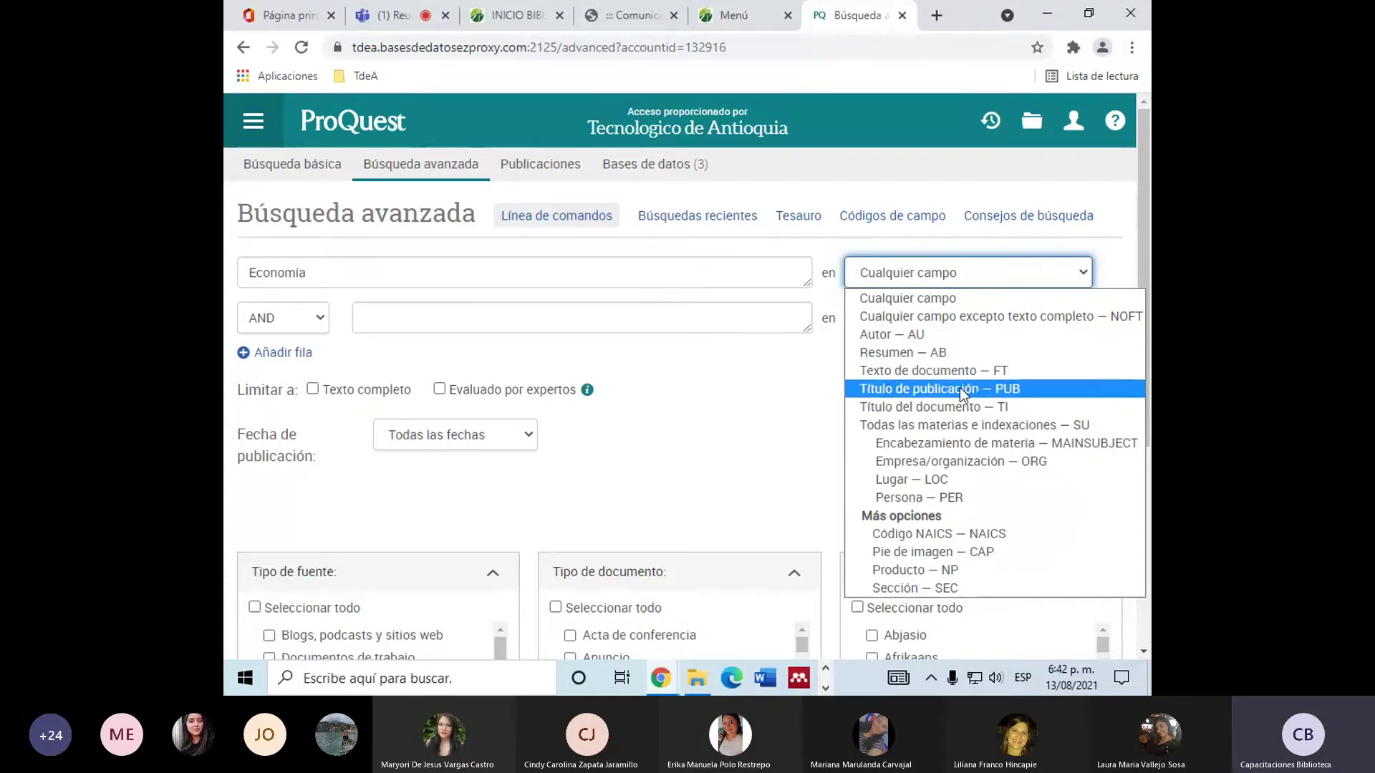
click(921, 411)
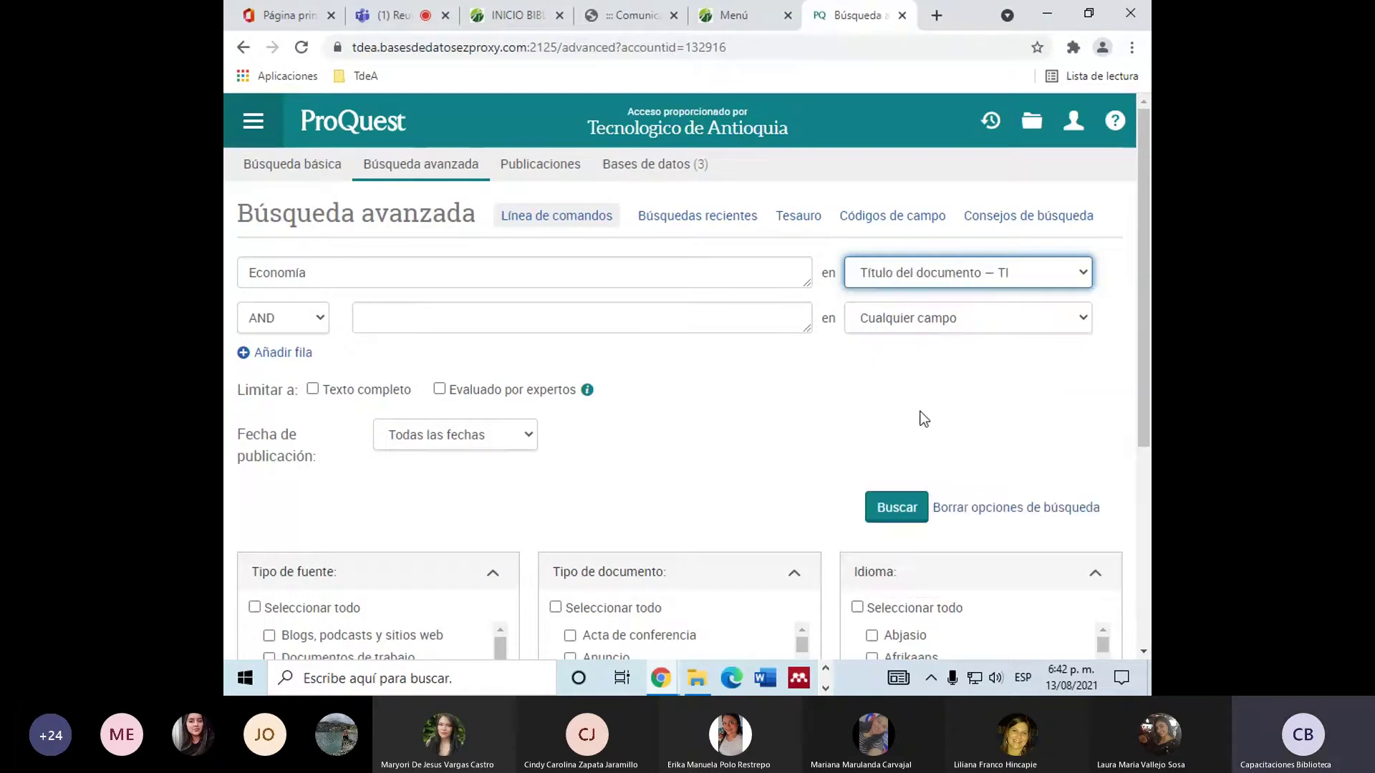
Enter "posguerra" as the second term, combined with AND and restricted to Texto de documento — FT.
click(301, 319)
click(368, 319)
click(399, 322)
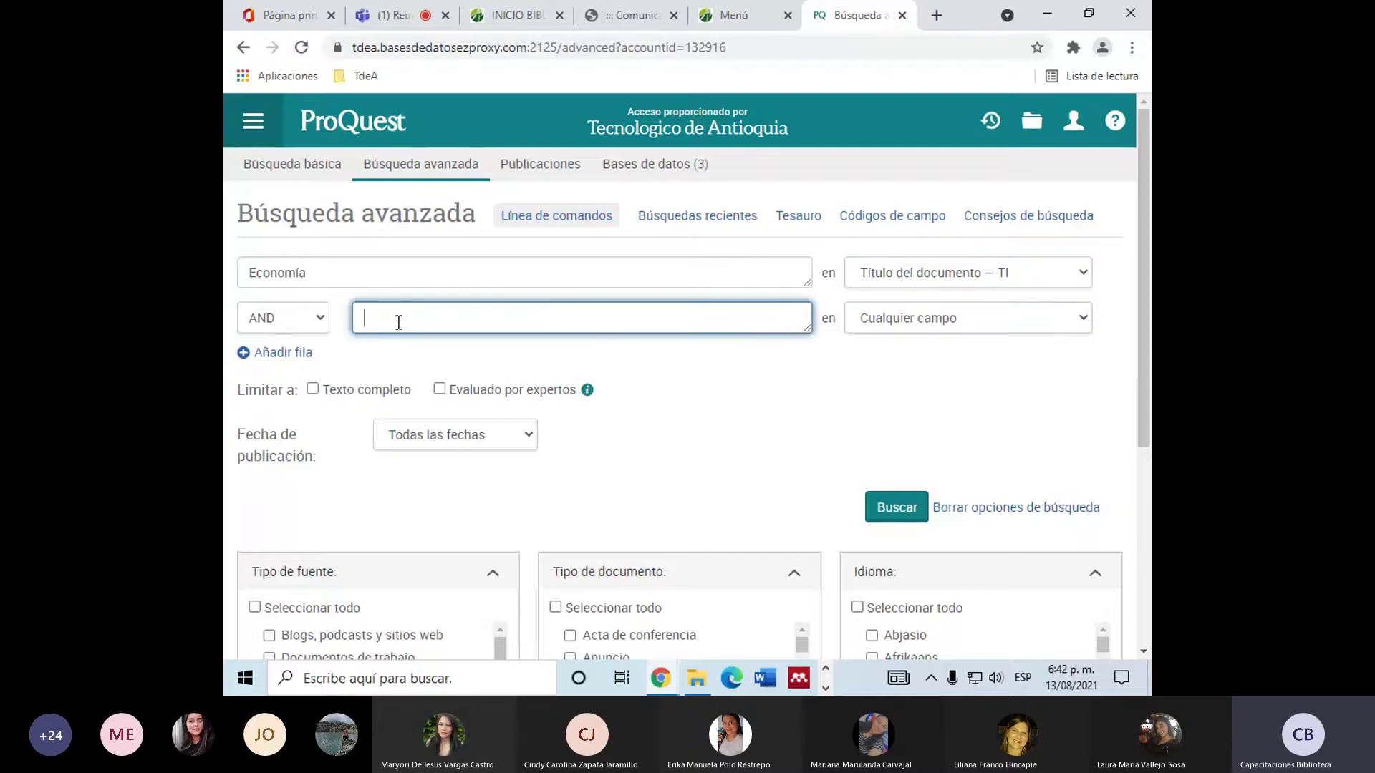
text(posguerra)
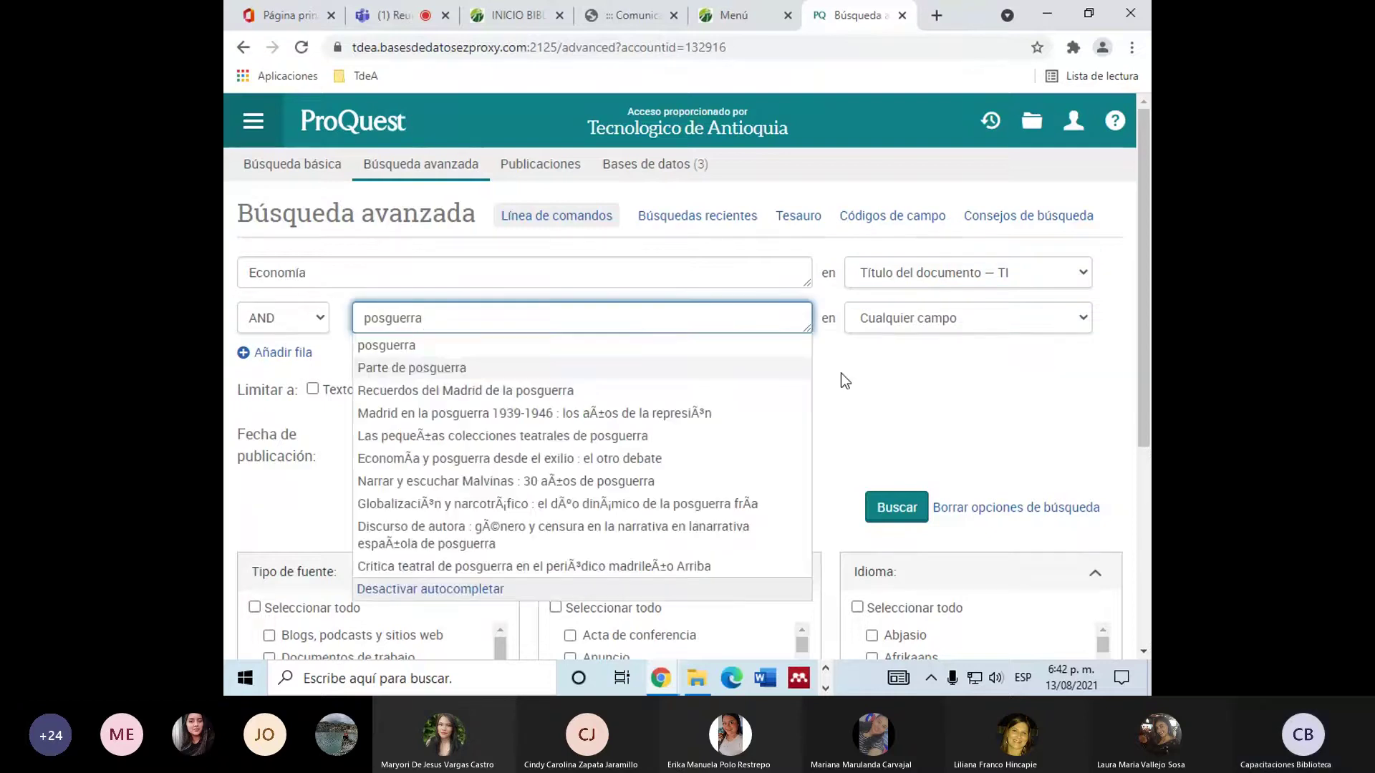
click(888, 323)
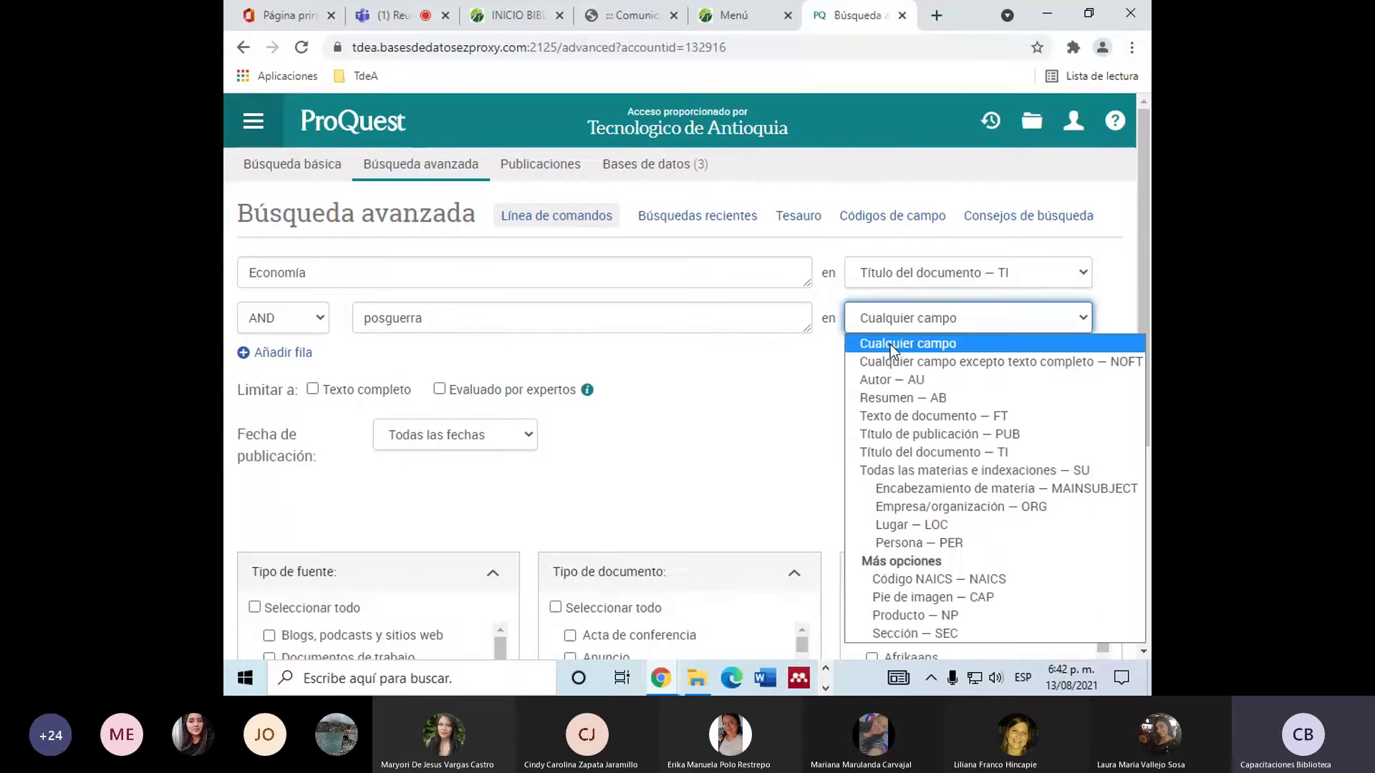
click(923, 415)
Add a third AND row for "Estados Unidos" in Cualquier campo and run the search limited to Texto completo.
click(281, 352)
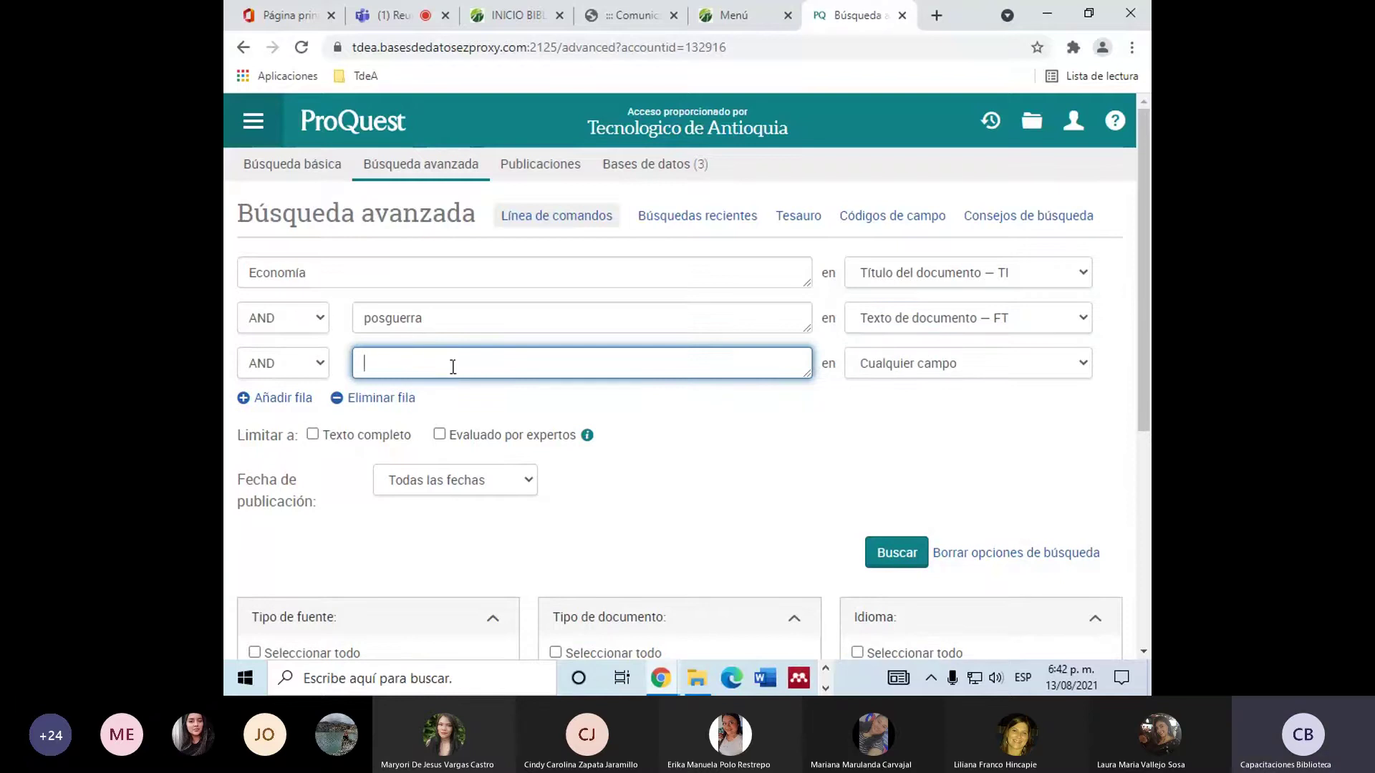
text(Estados )
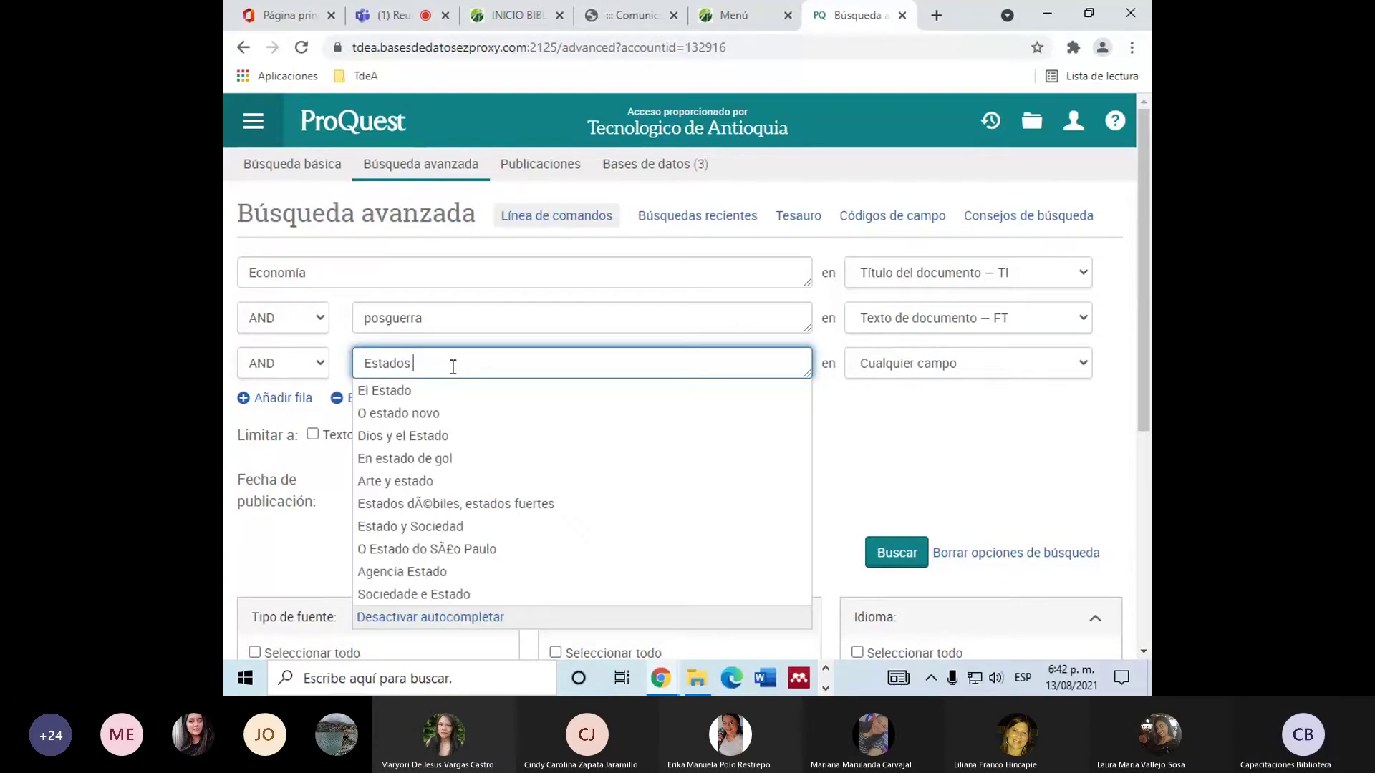
text(Unidos)
click(226, 336)
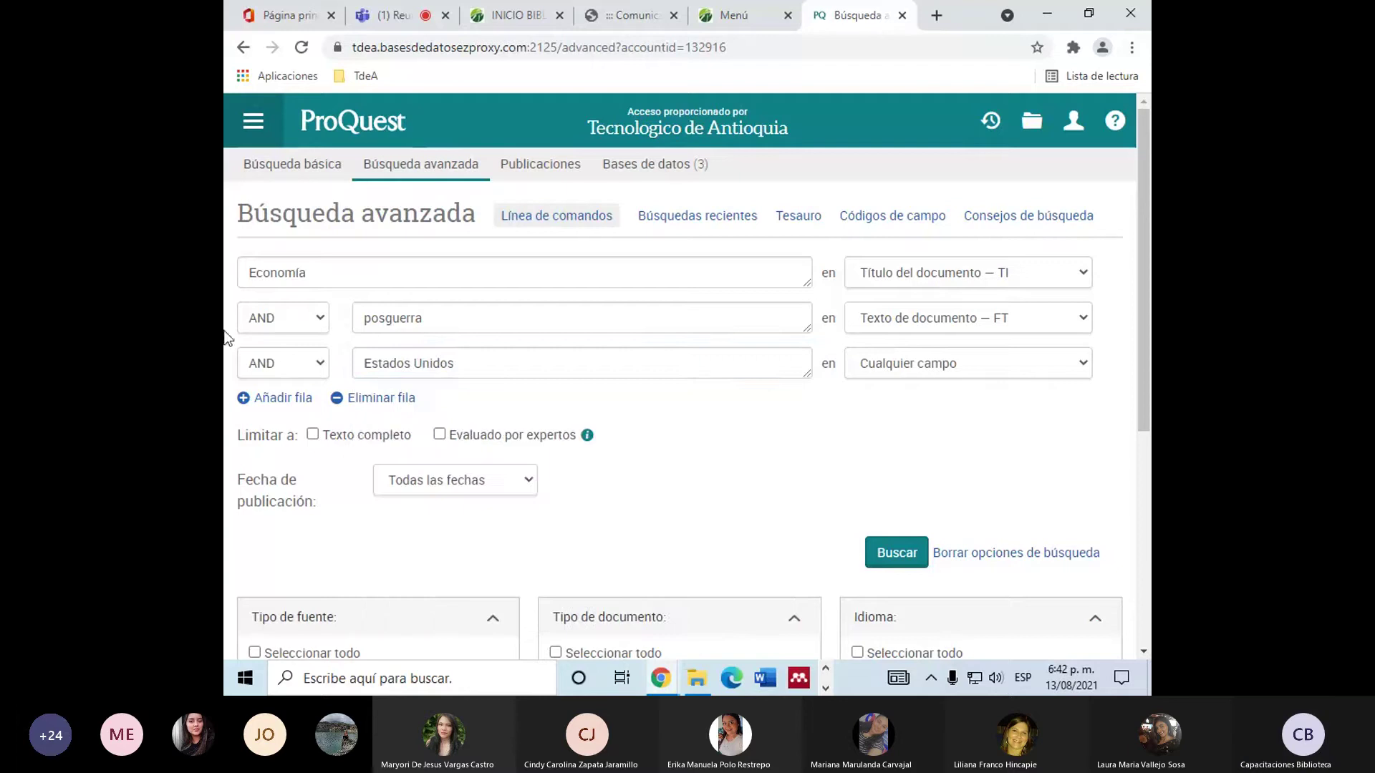
click(872, 372)
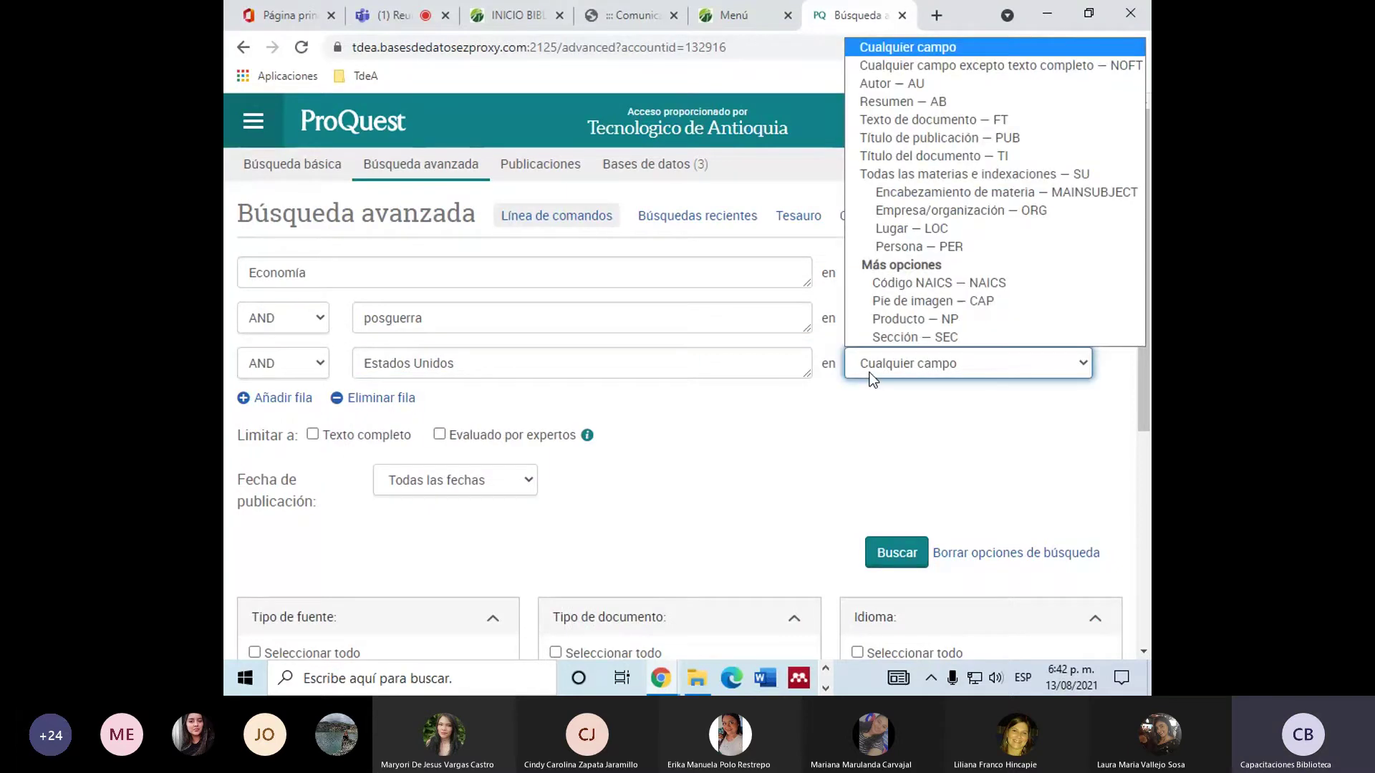
click(759, 486)
click(899, 553)
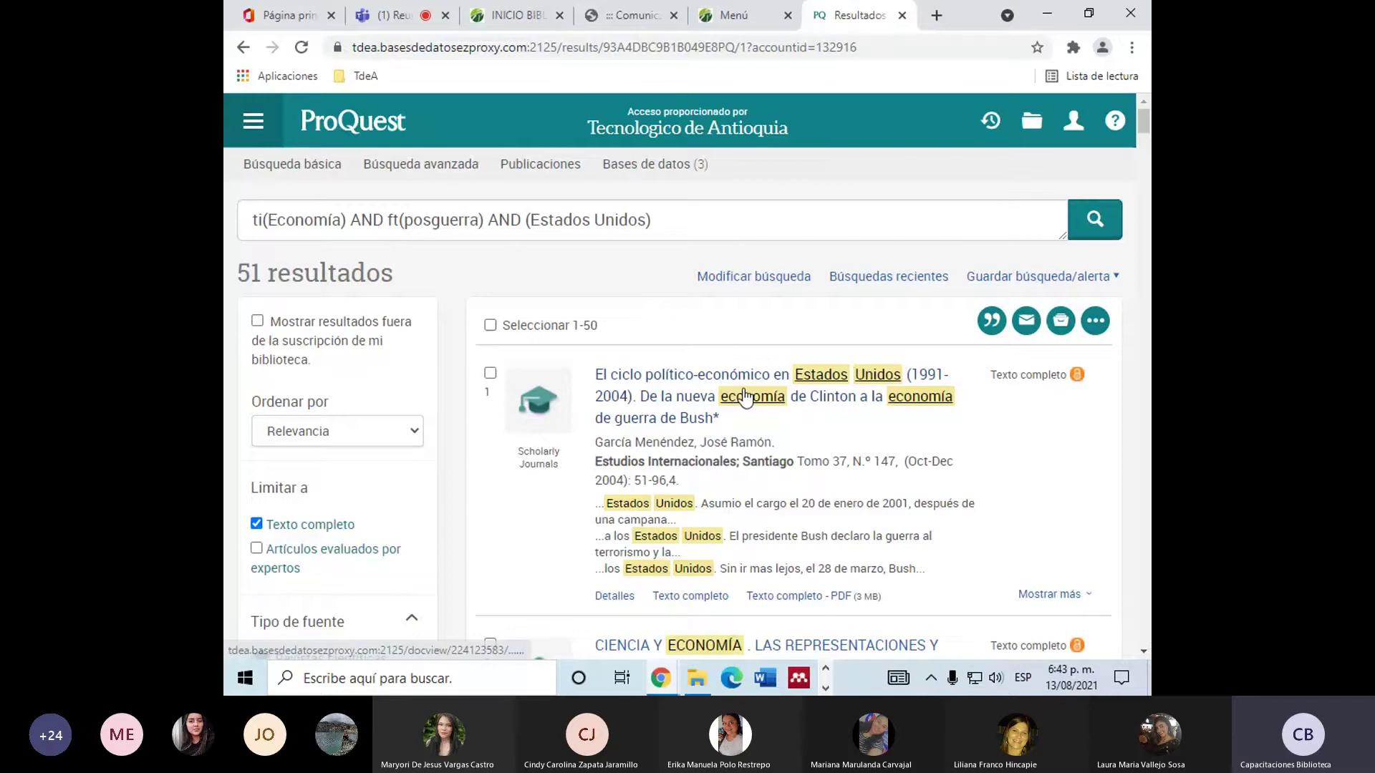
Examine the article titles and highlighted terms in the results of the field-restricted search.
scroll(737, 394, down, 2)
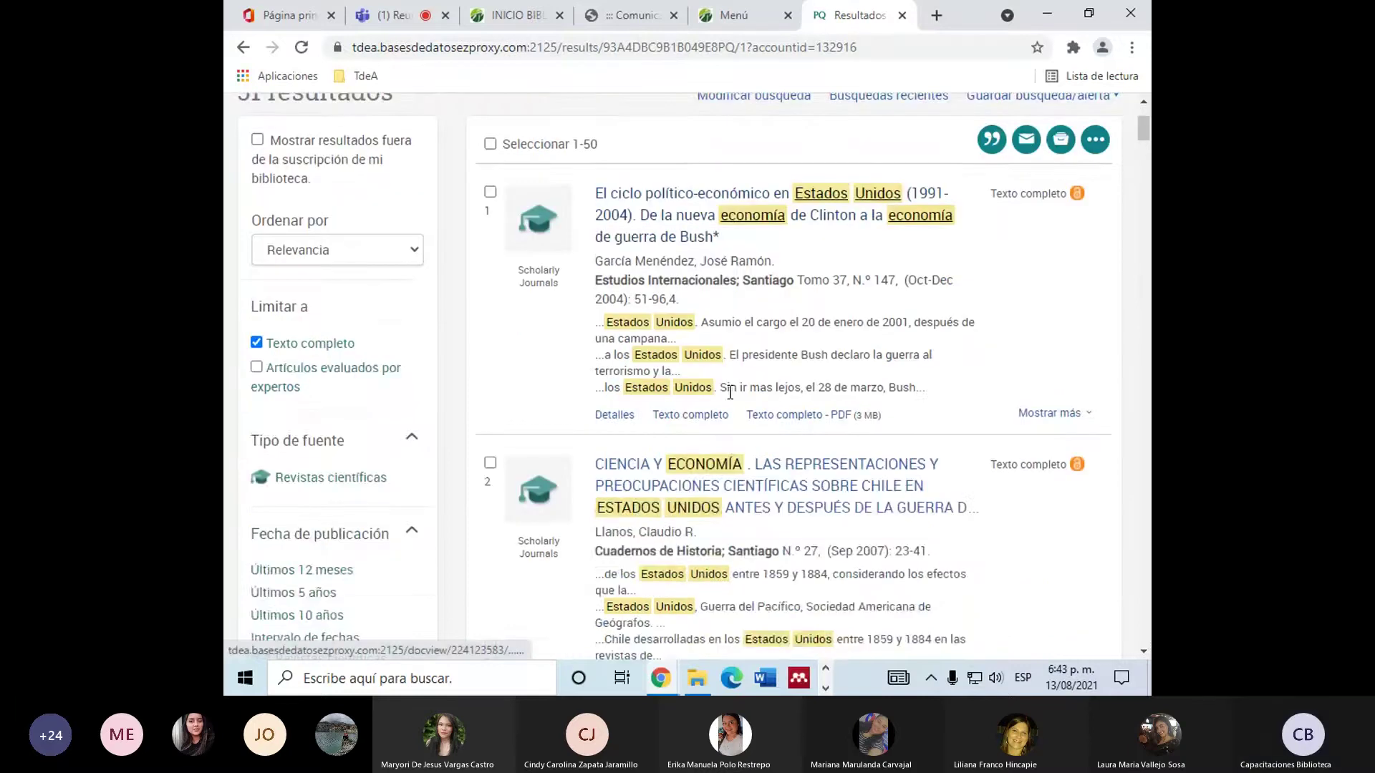
scroll(730, 393, down, 12)
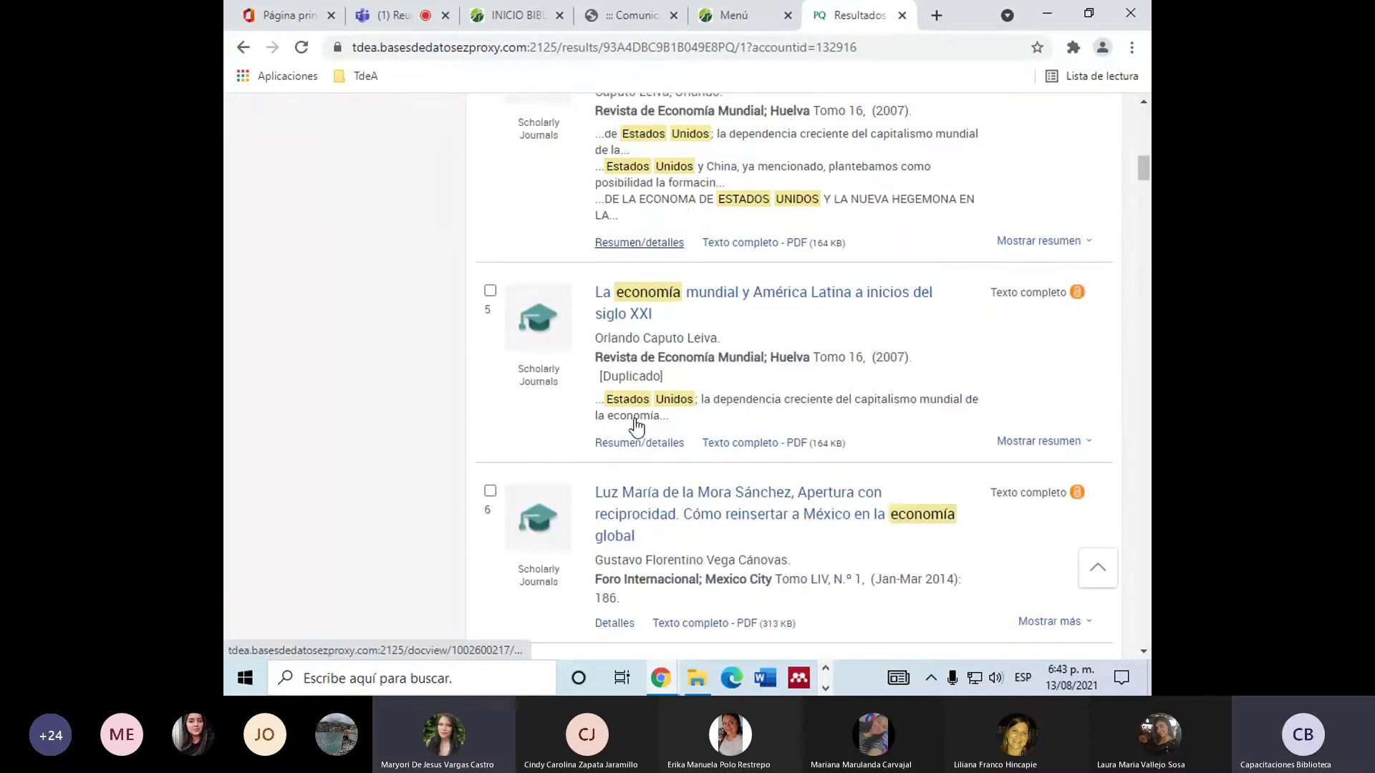
scroll(636, 419, down, 4)
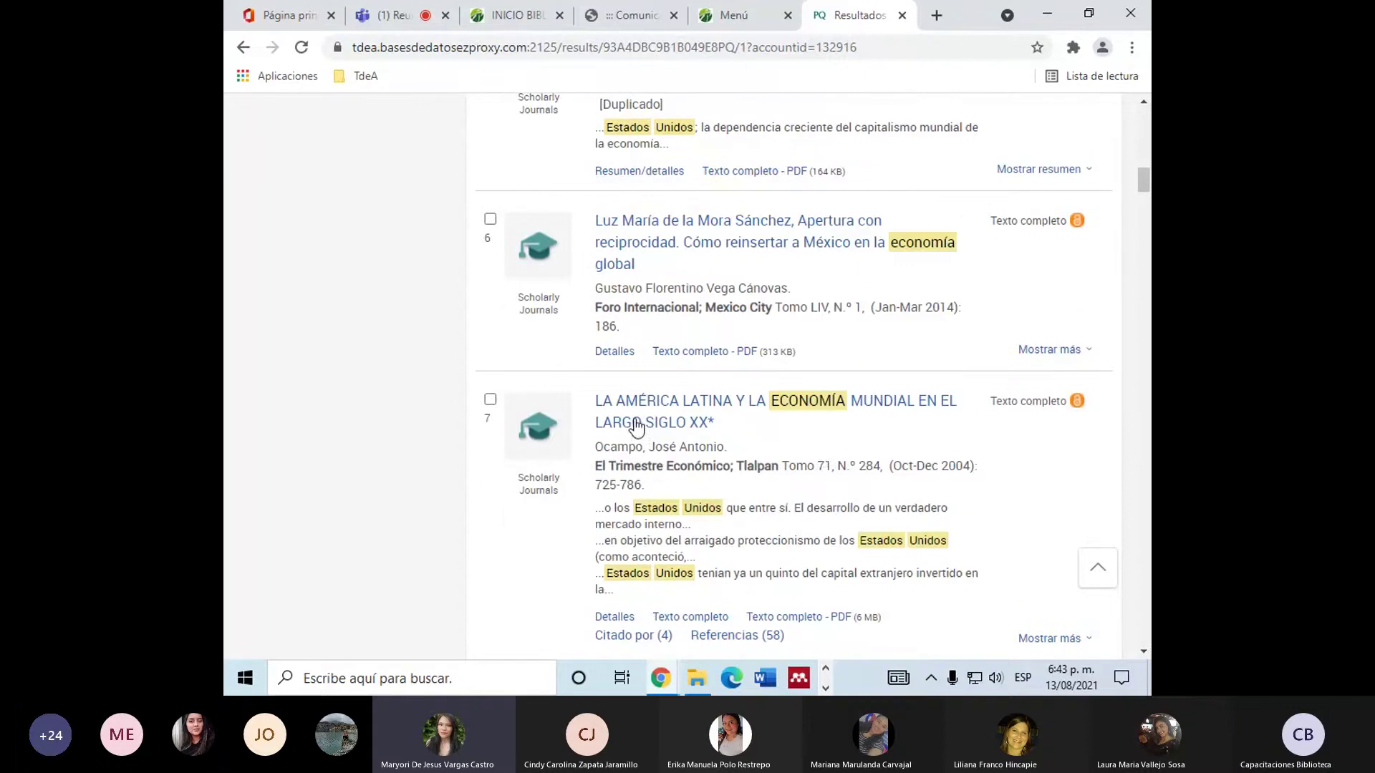
scroll(826, 460, down, 4)
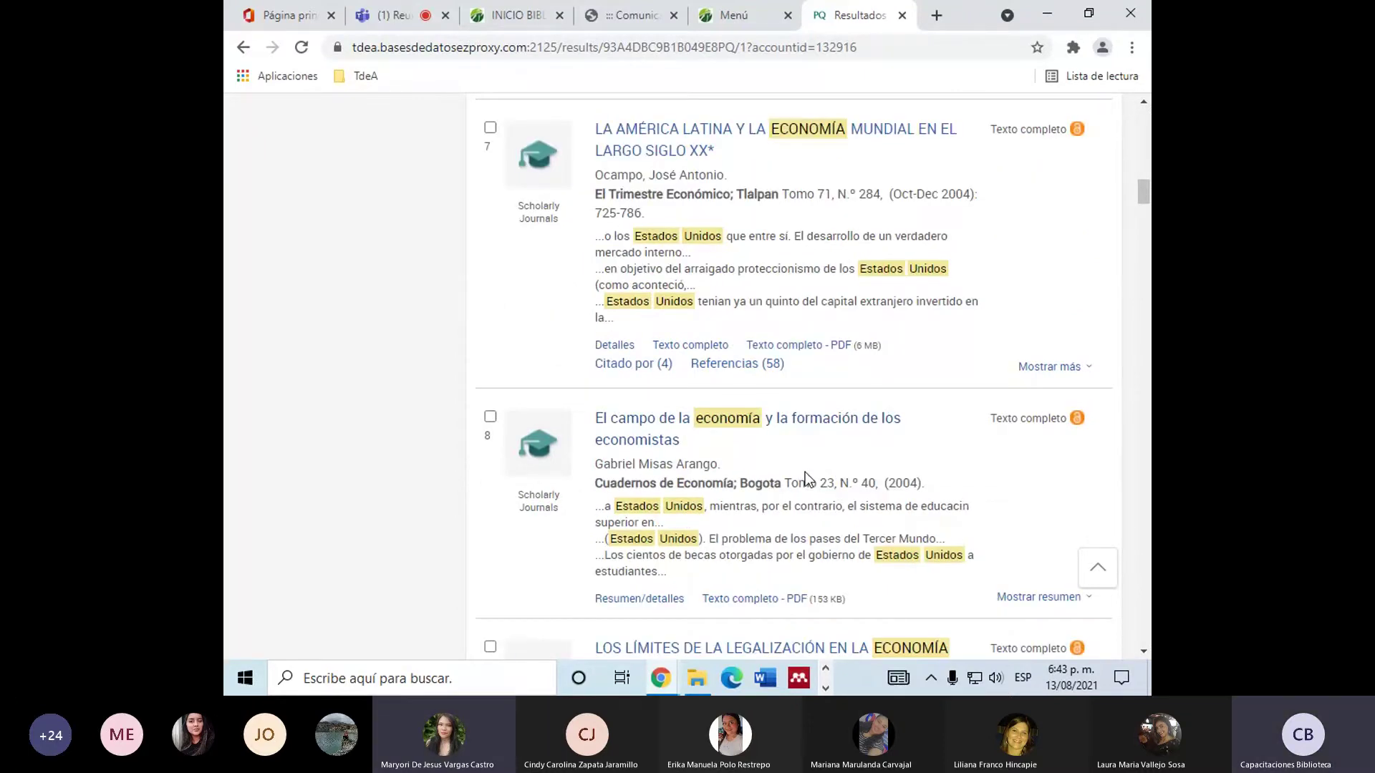
scroll(805, 471, down, 10)
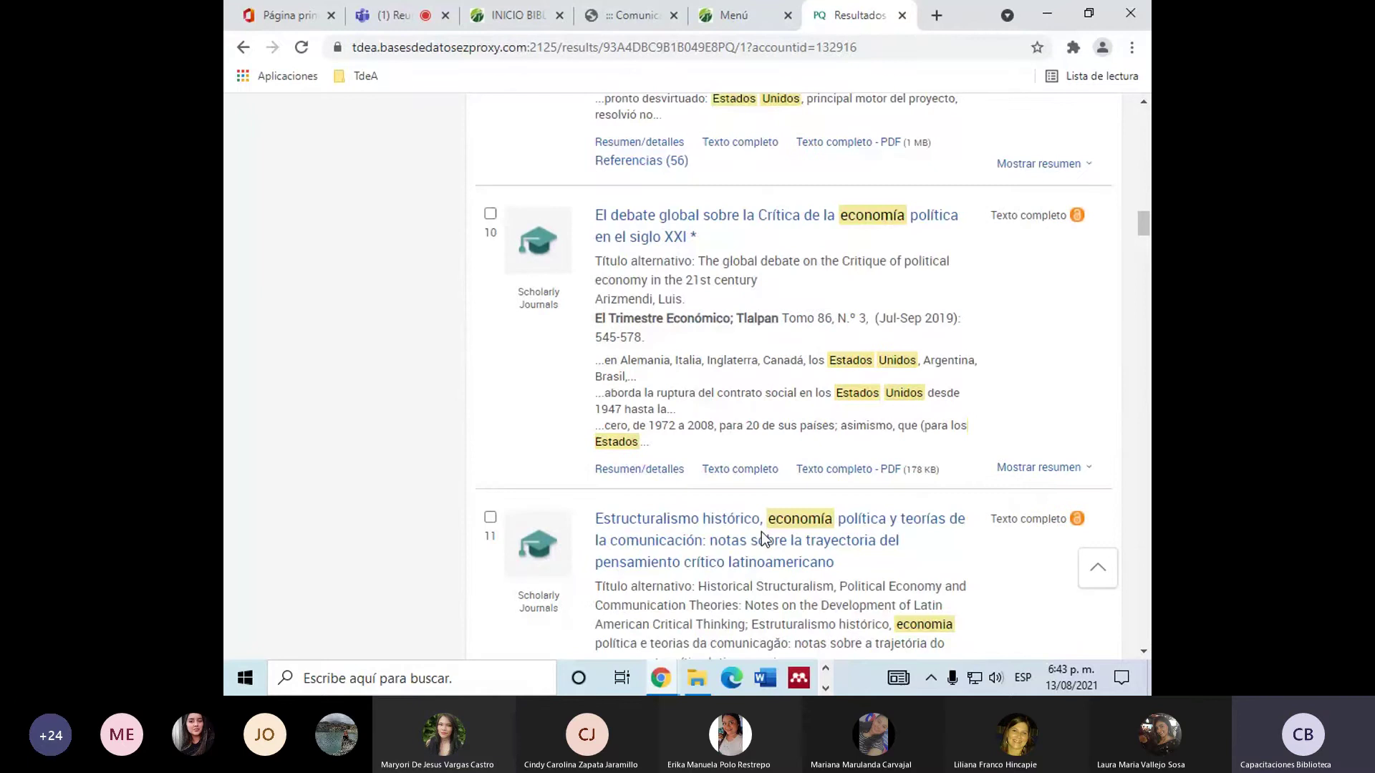
Review the remaining titles from the field-restricted search, then its result count and the ti() and ft() field codes in the query.
scroll(762, 532, down, 14)
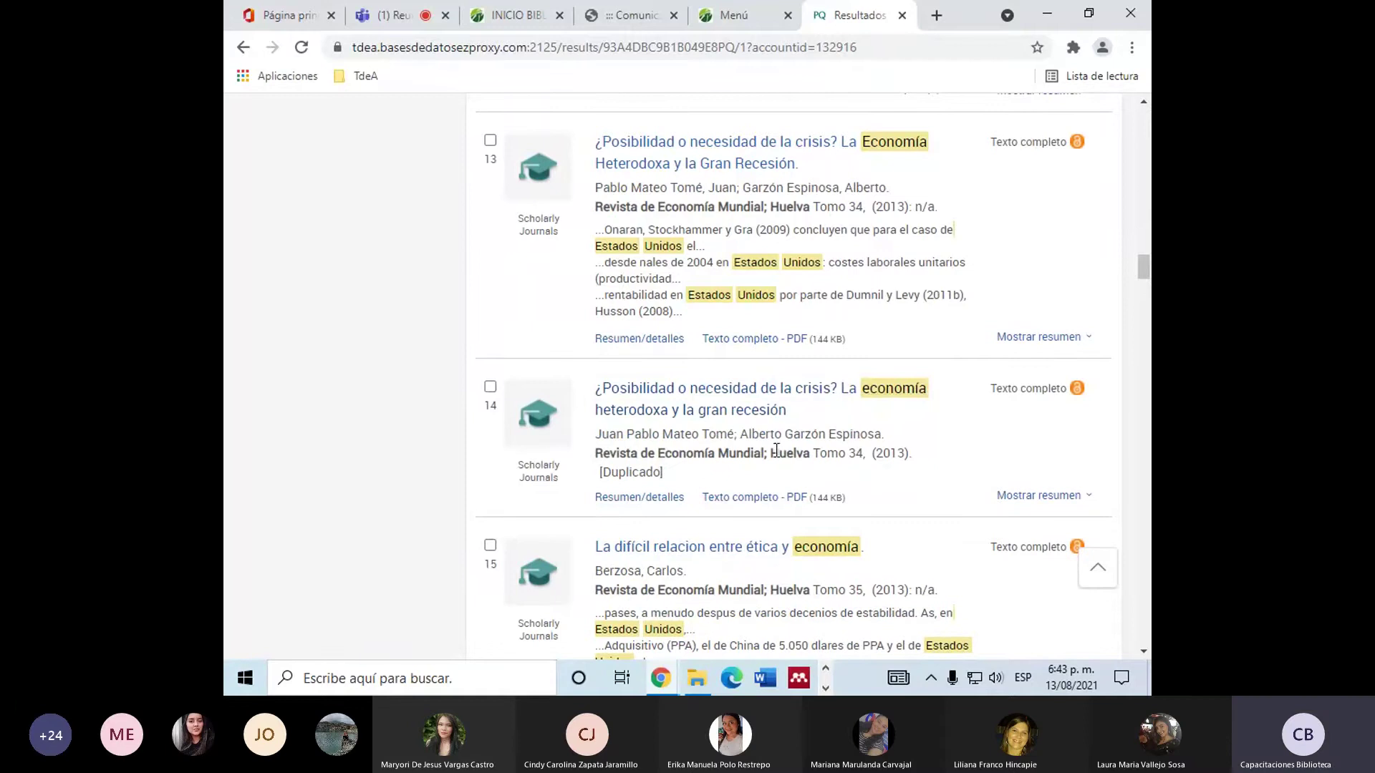
scroll(680, 397, down, 5)
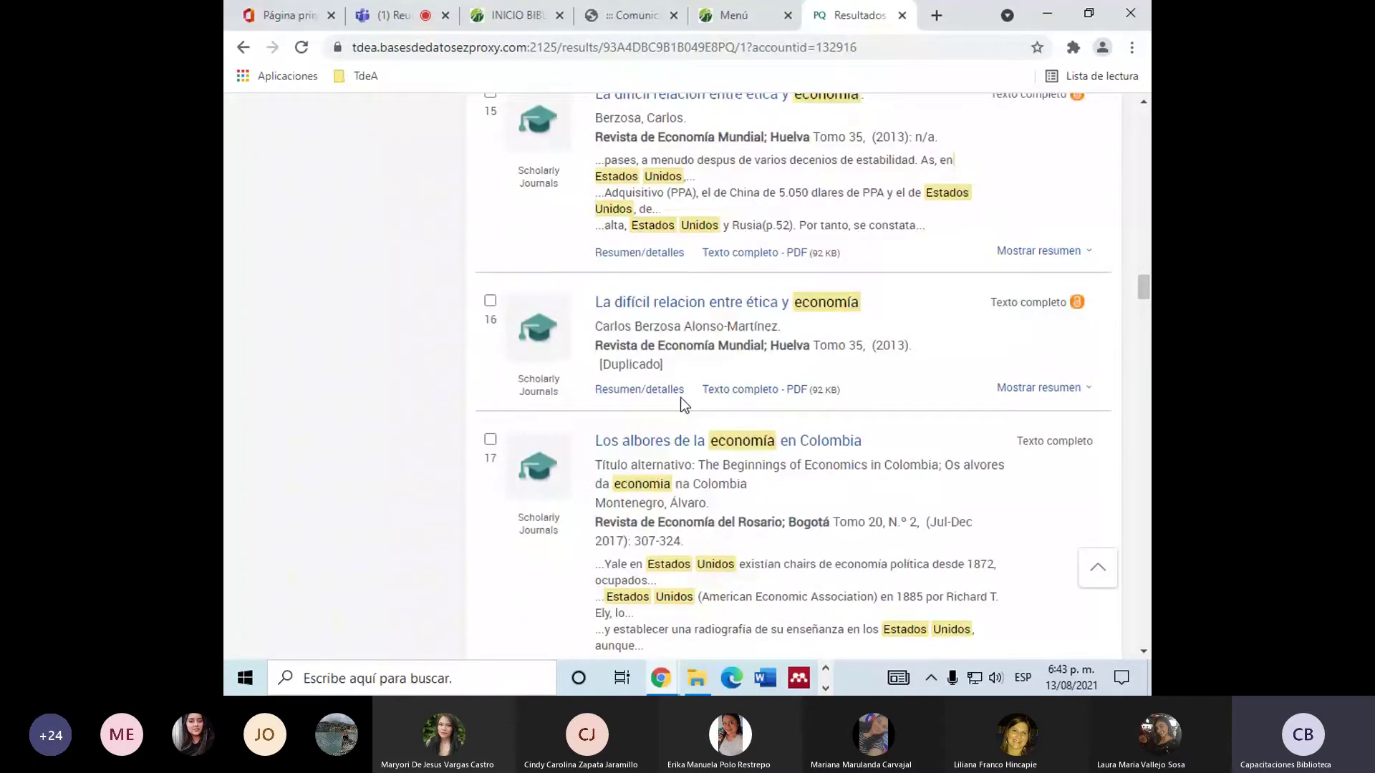
scroll(681, 398, down, 3)
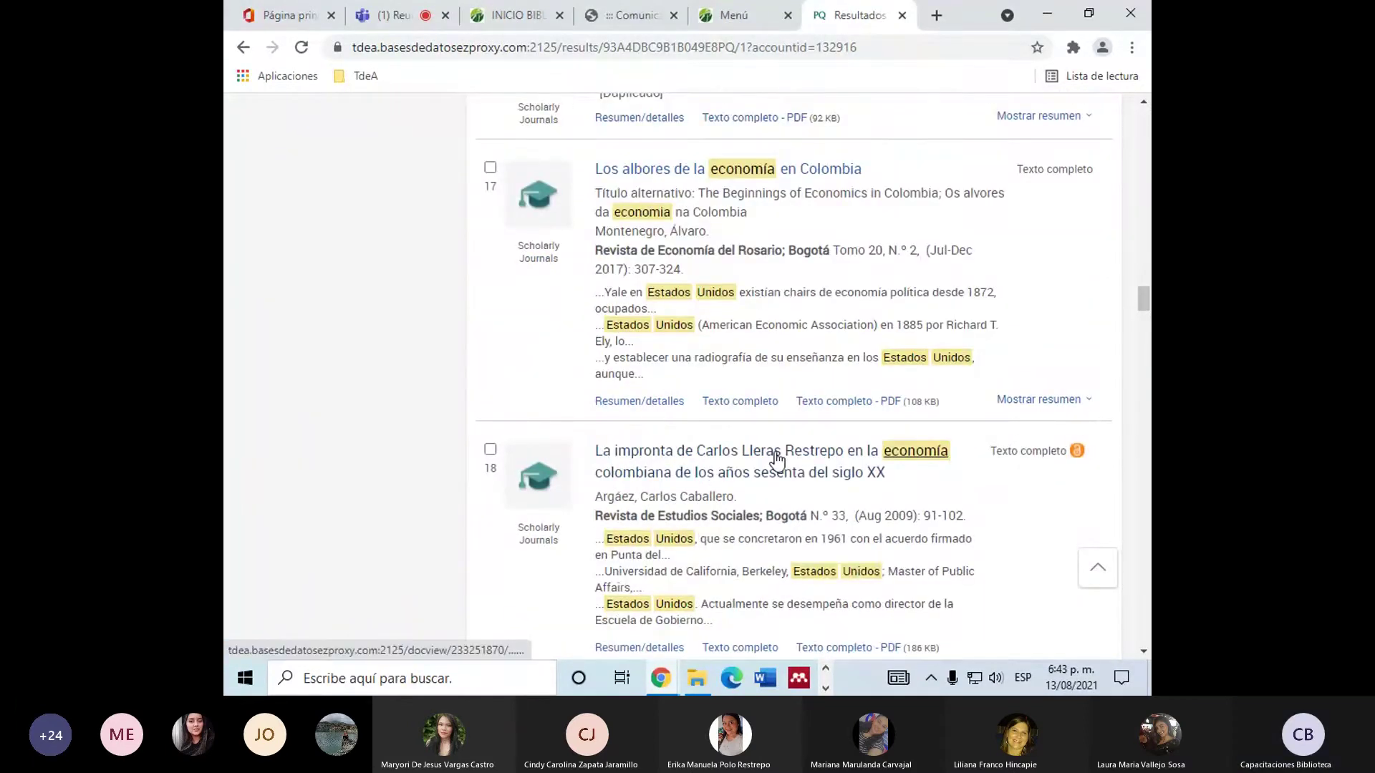
scroll(777, 459, down, 6)
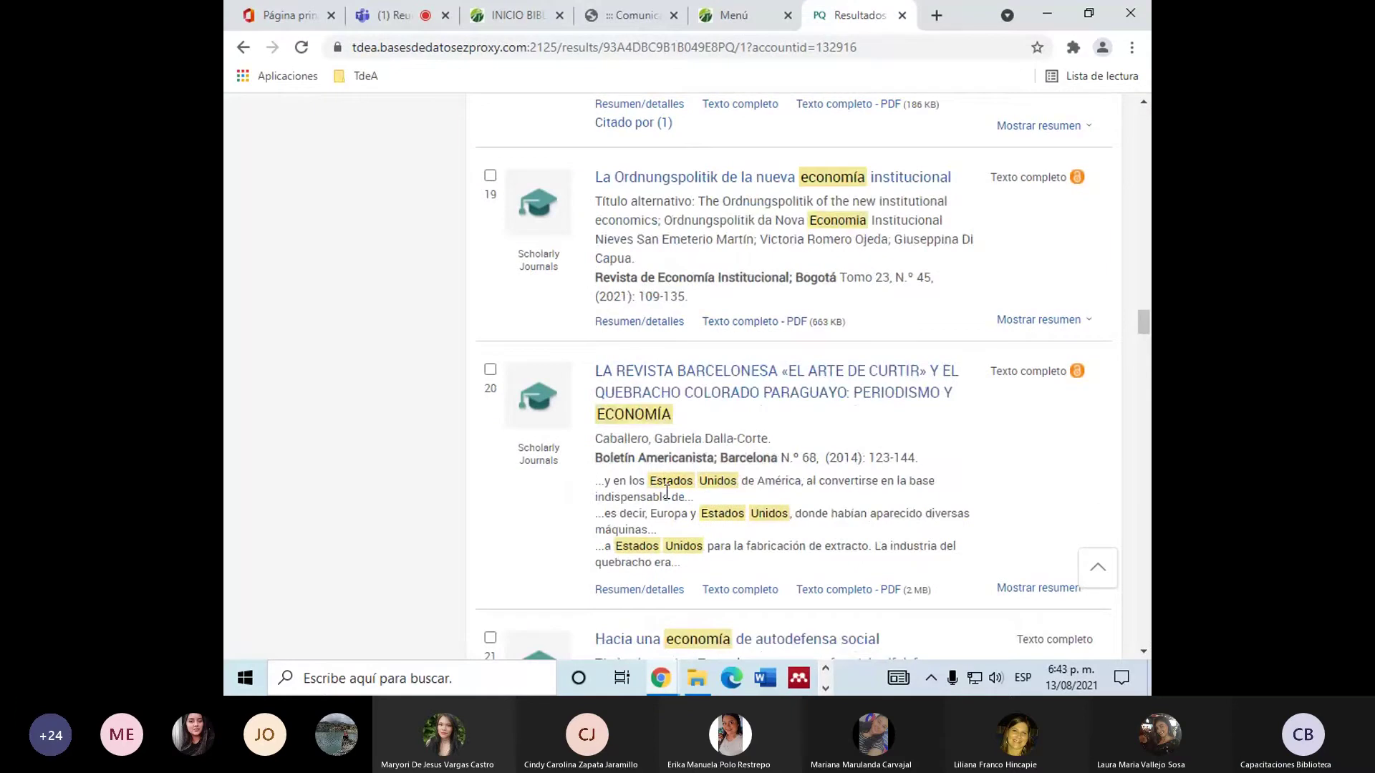
scroll(665, 493, down, 6)
scroll(590, 454, down, 6)
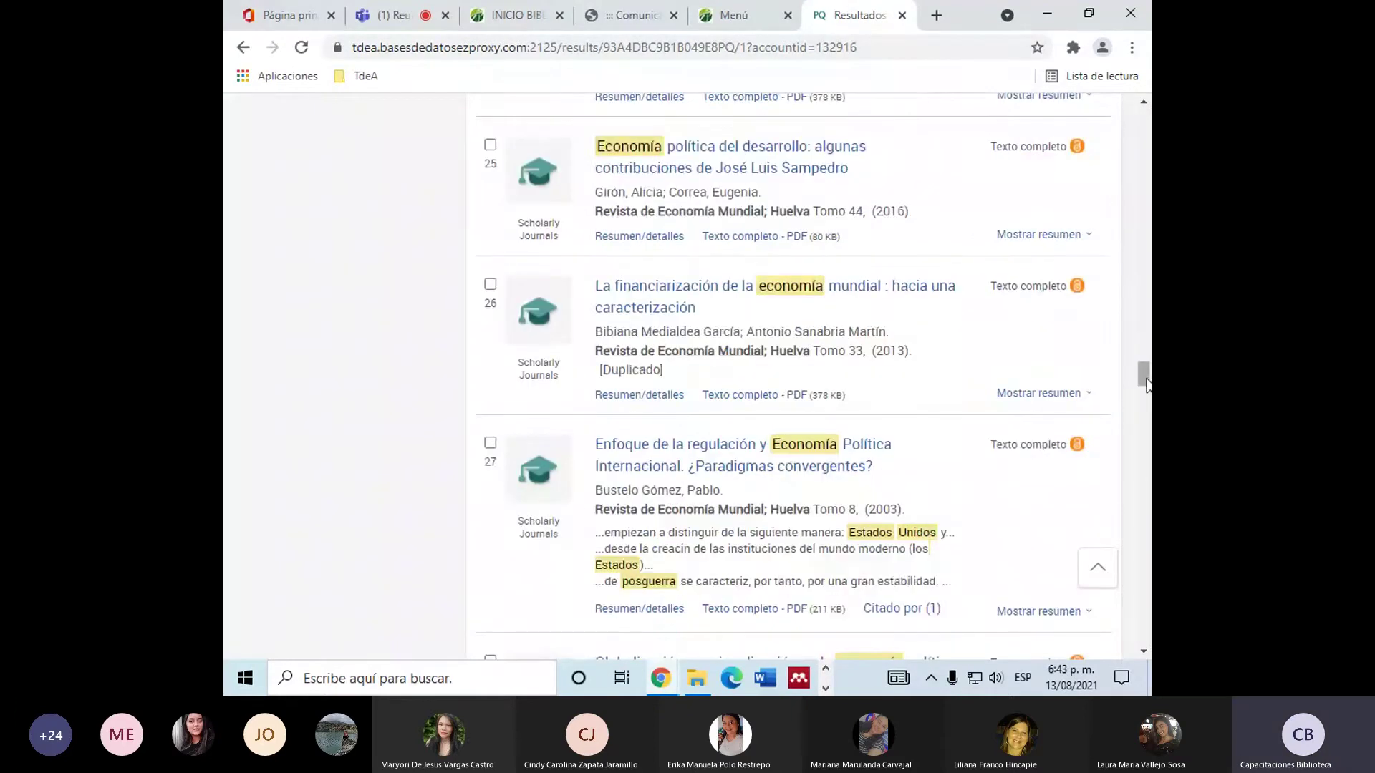
drag(1145, 384, 1145, 107)
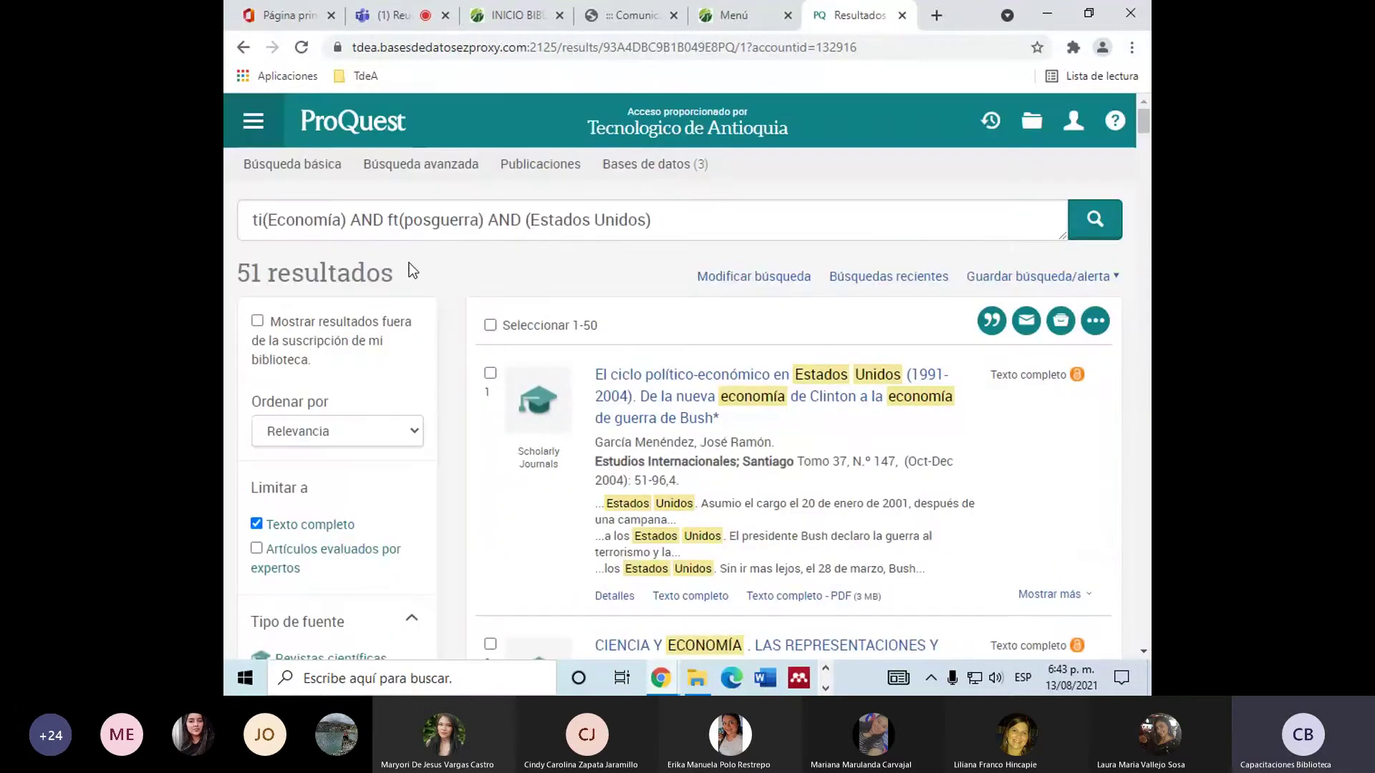
click(670, 216)
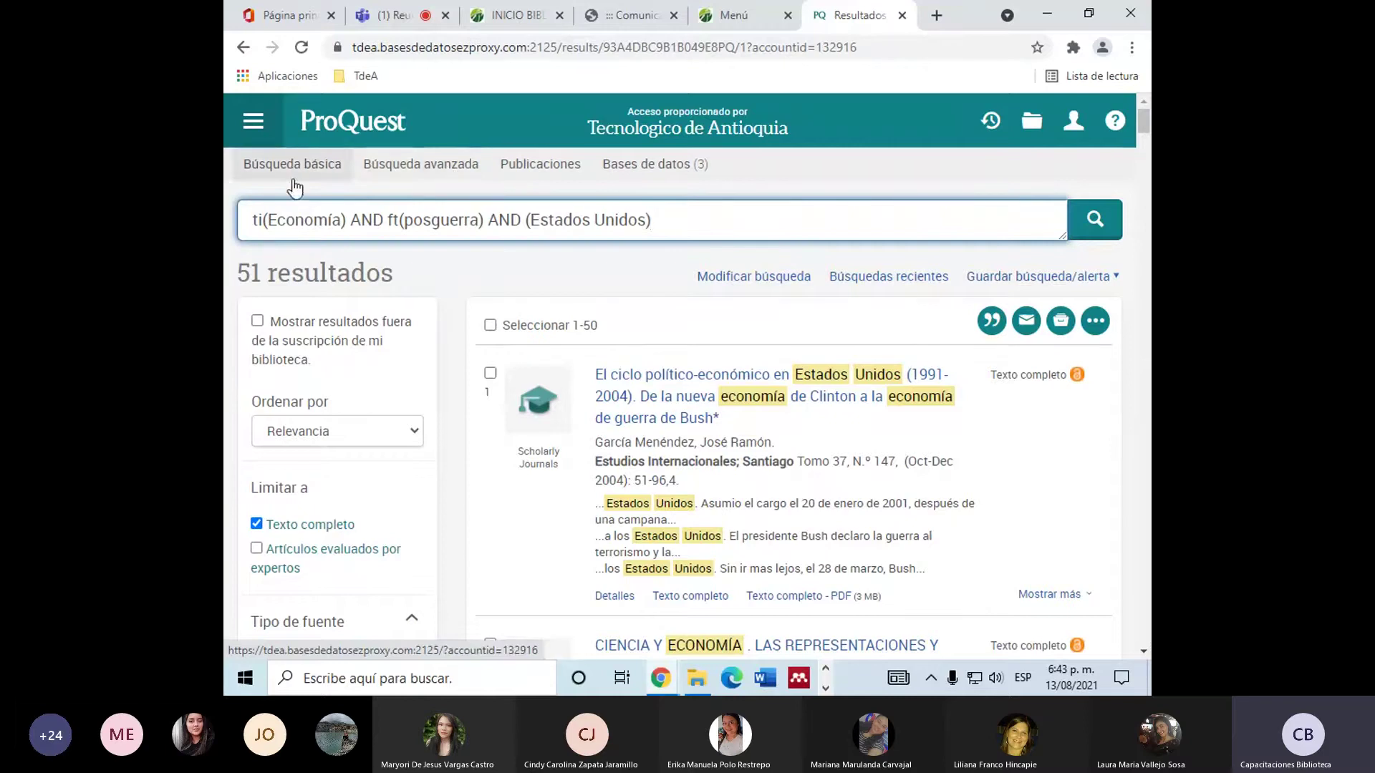
Reopen the advanced search and review the field options available for the Economía and Estados Unidos rows.
click(434, 172)
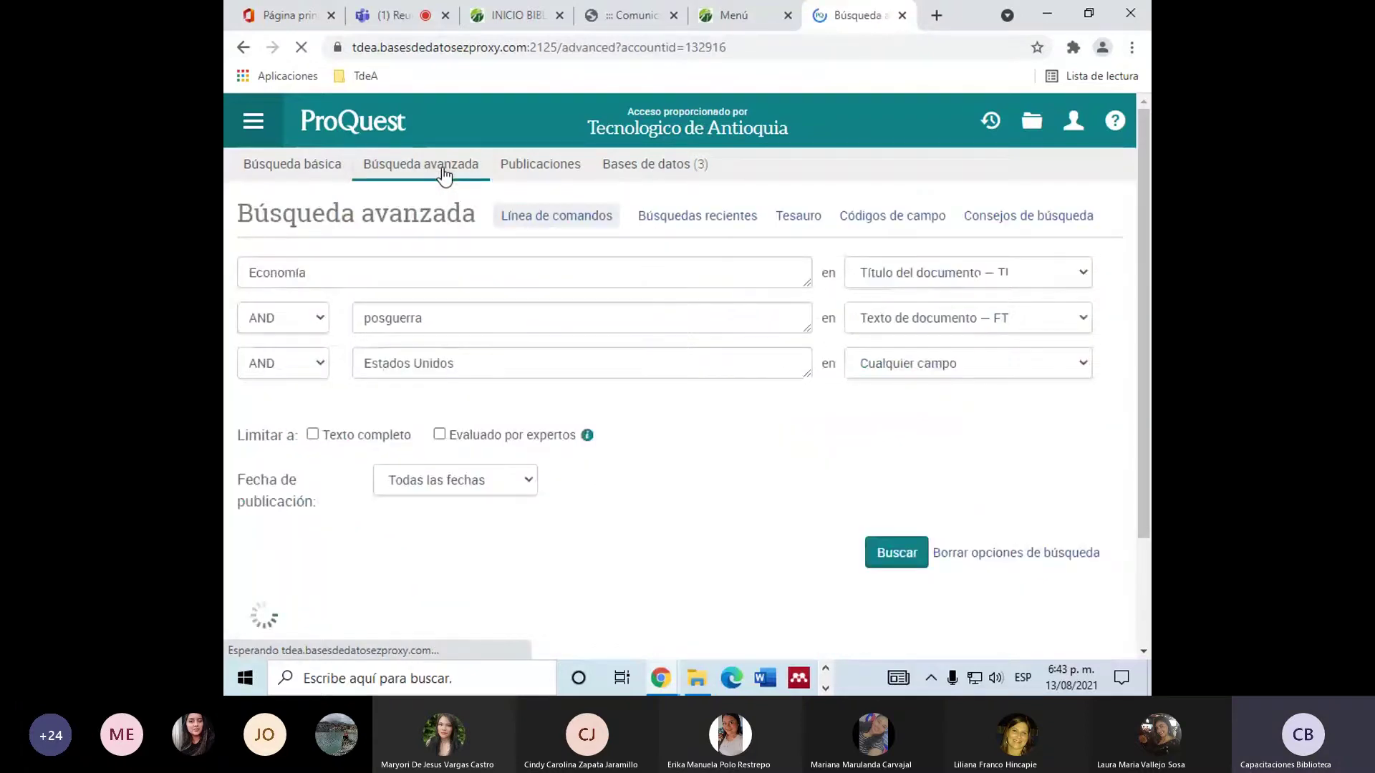
click(913, 274)
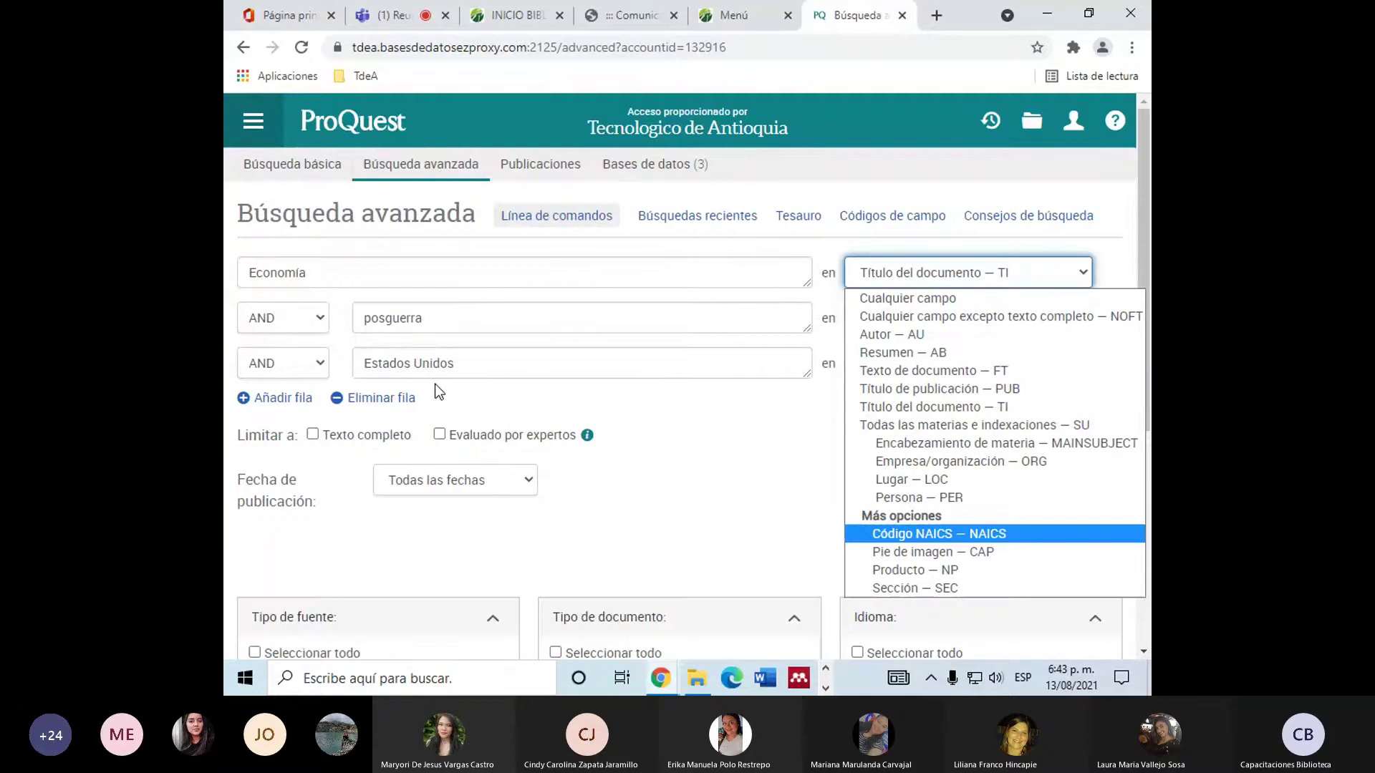
click(238, 273)
click(540, 377)
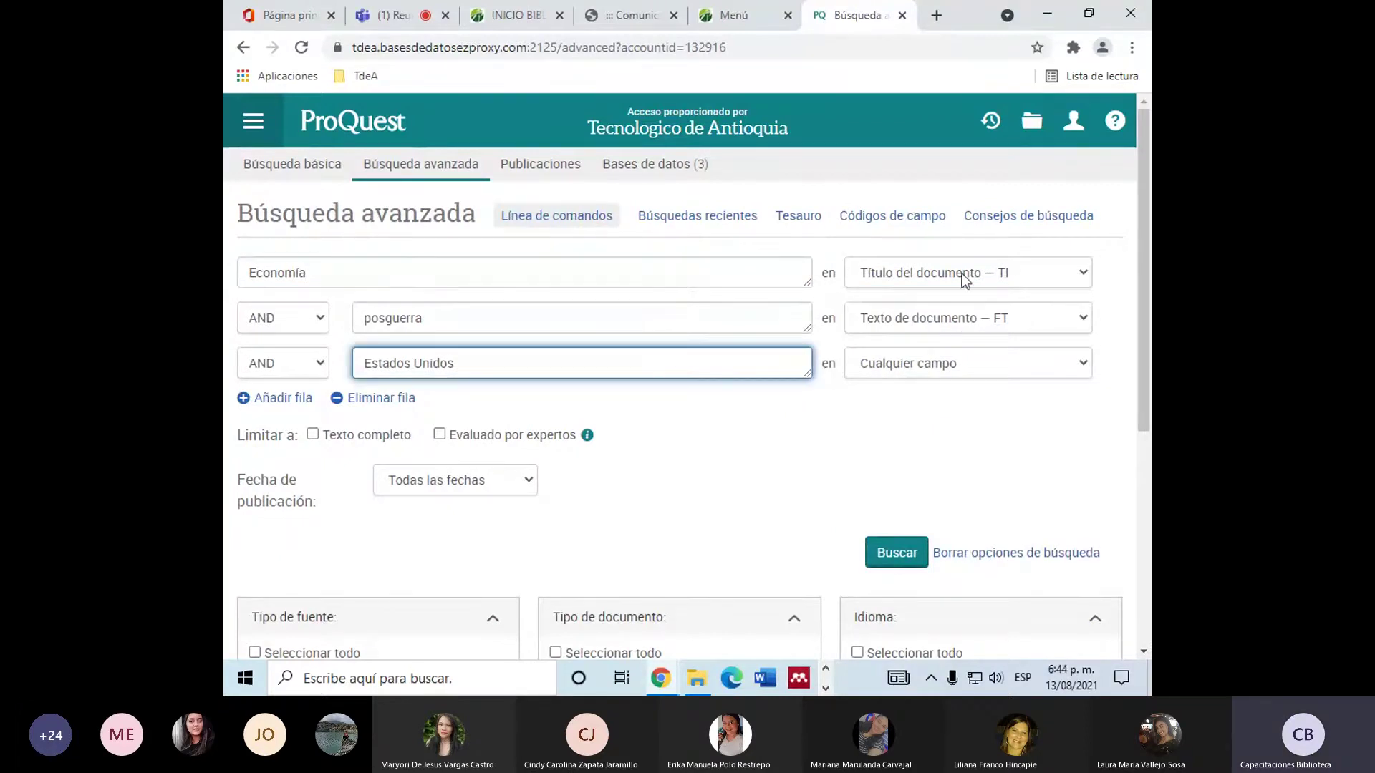
click(960, 274)
click(767, 420)
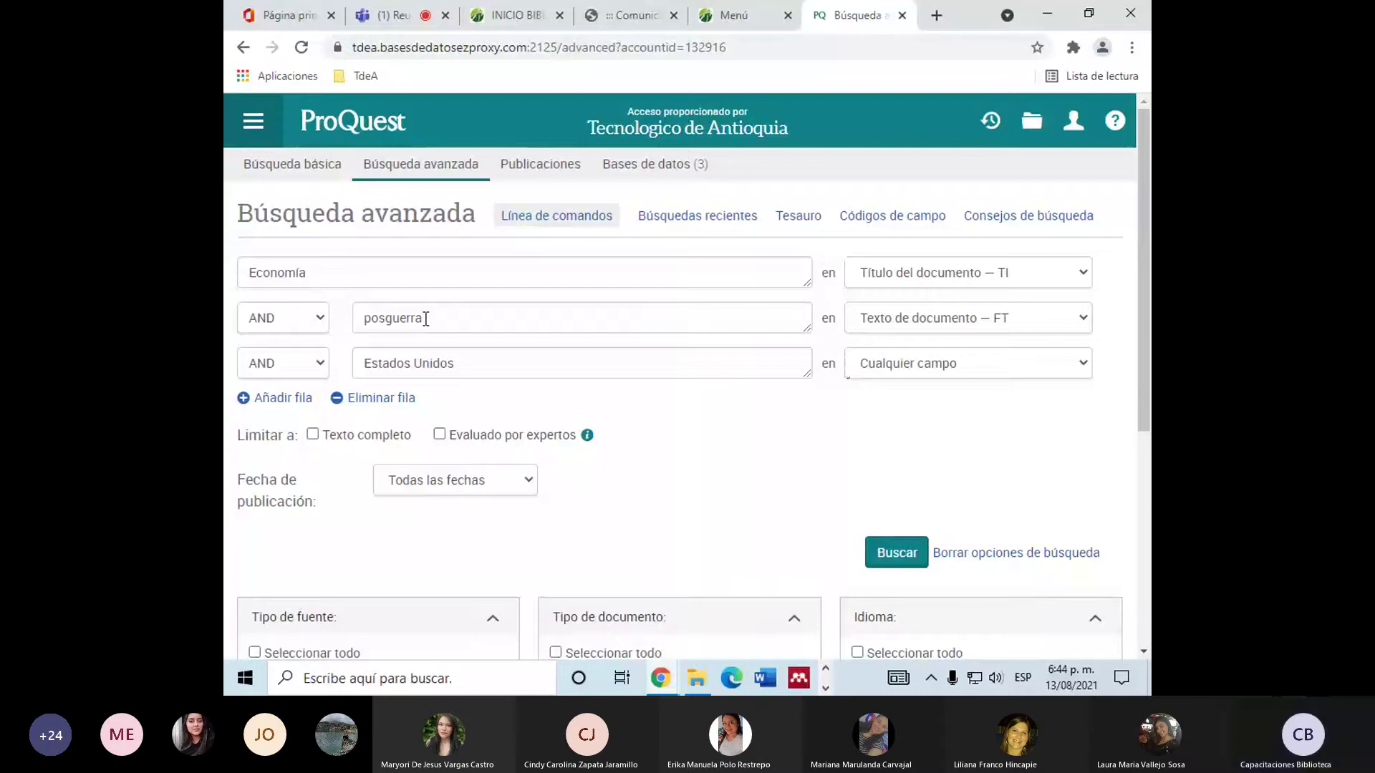
click(894, 372)
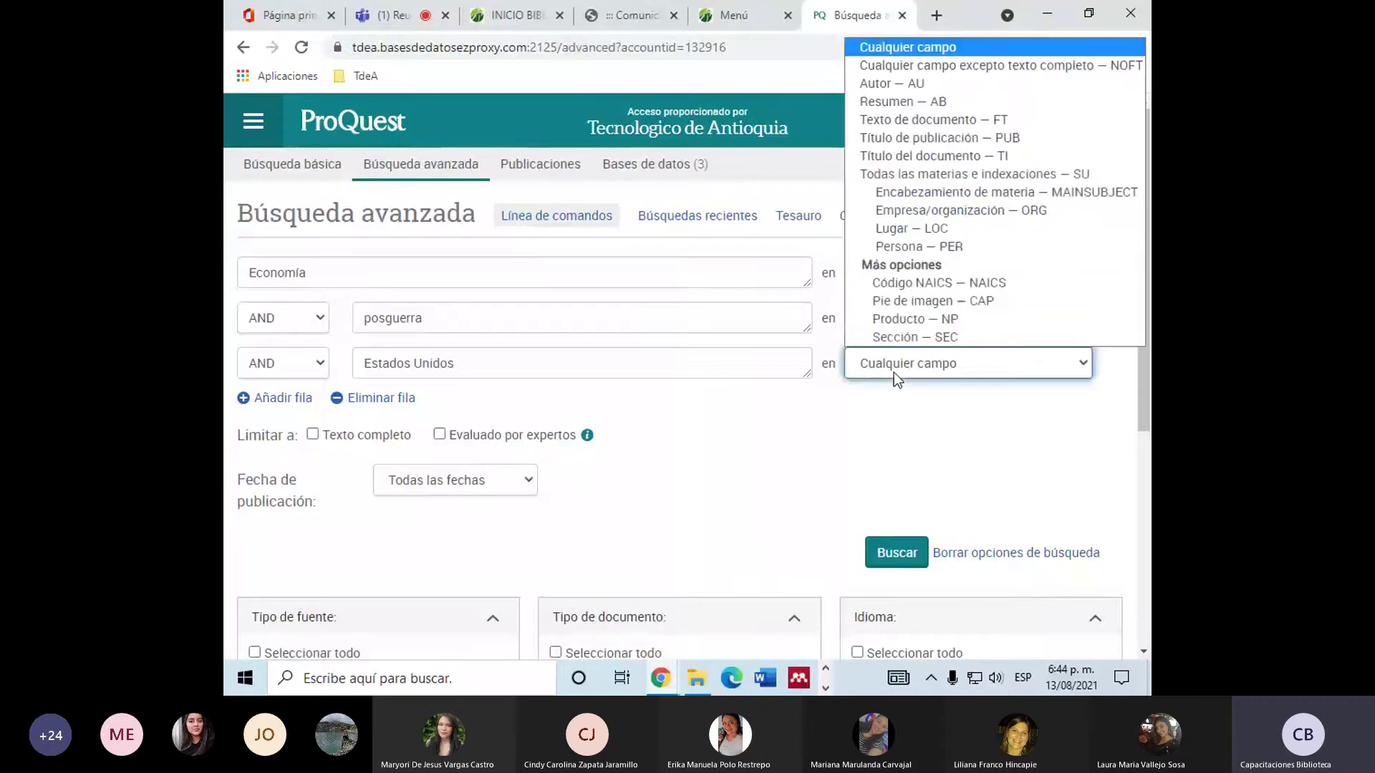
click(788, 474)
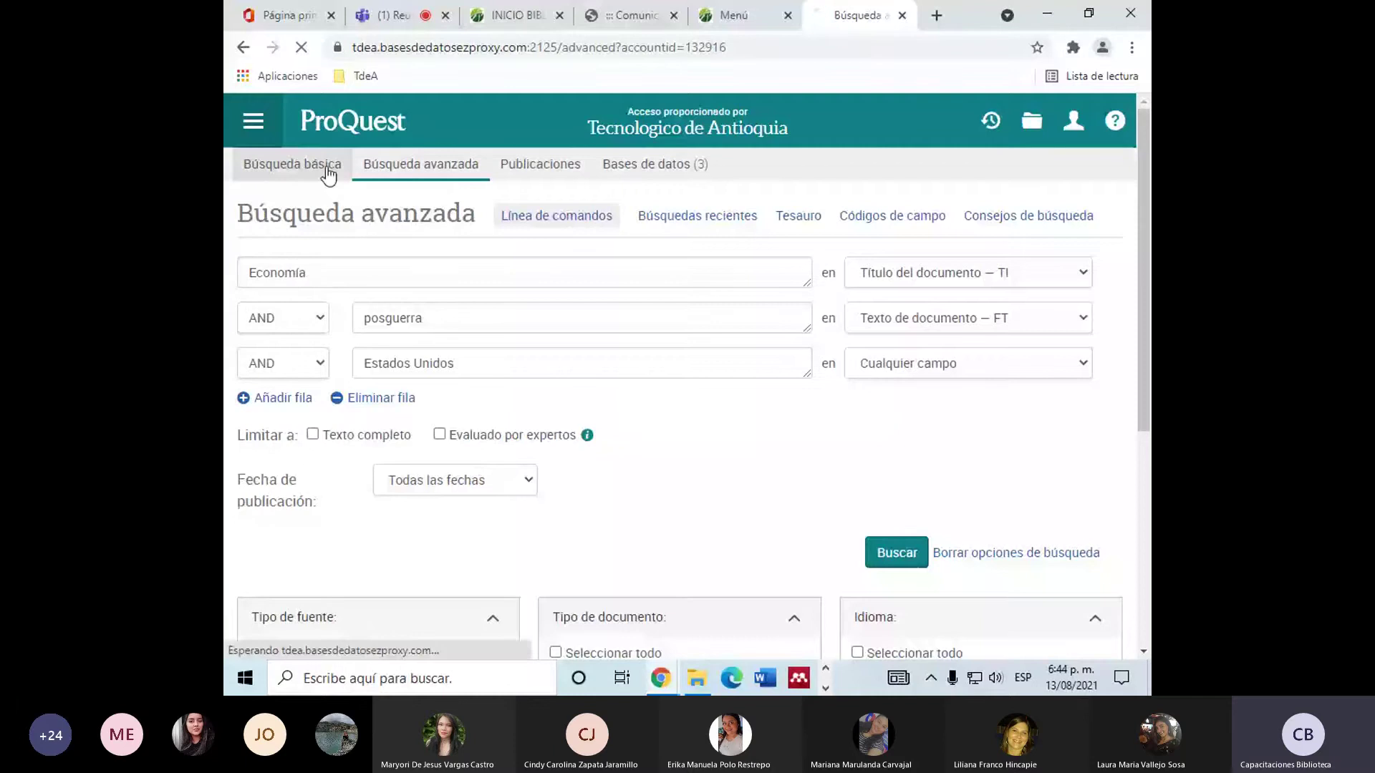
Return to the basic search, shorten the query to "posguerra AND Estados Unidos" and run it.
click(290, 164)
drag(270, 378, 390, 378)
key(BackSpace)
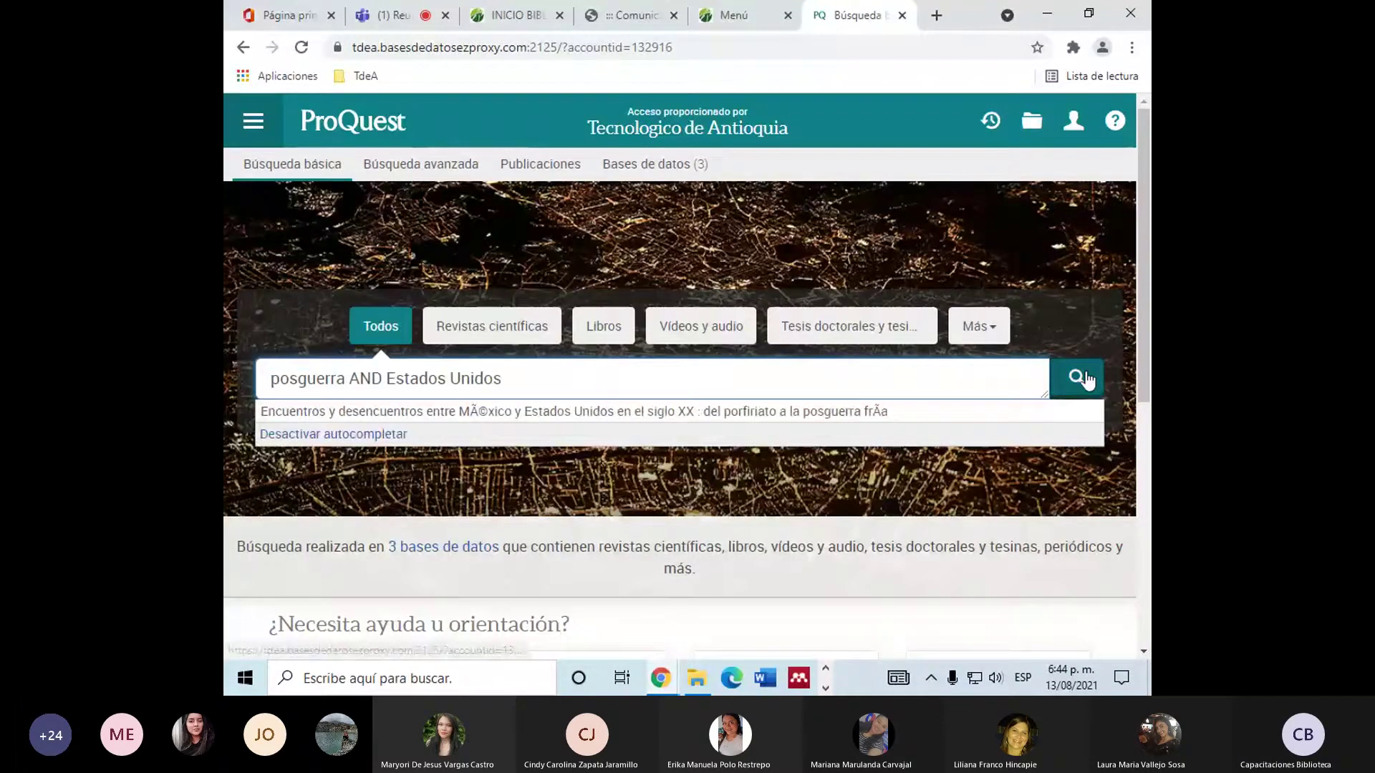
click(1084, 378)
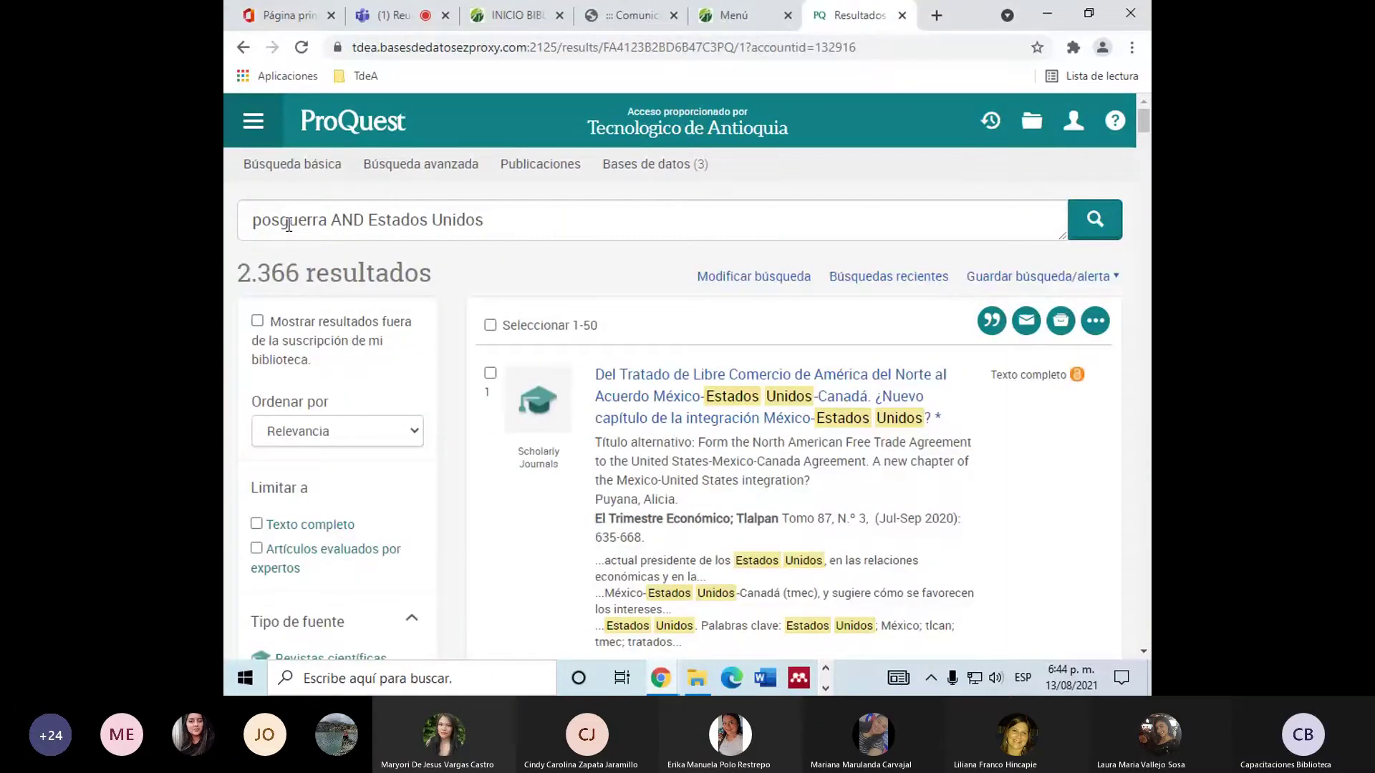
Check the result count of the basic search and the AND operator joining its two terms.
scroll(501, 428, down, 5)
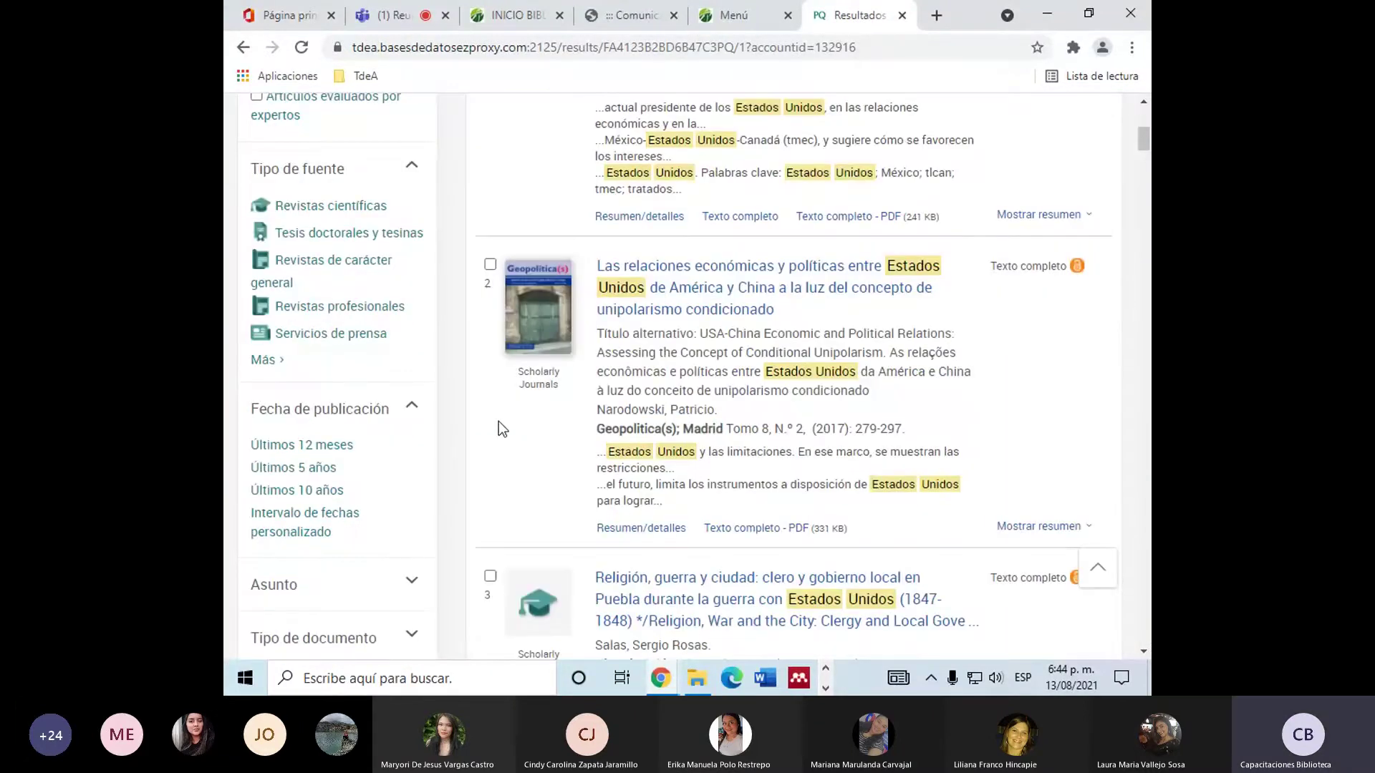
scroll(494, 421, up, 4)
scroll(493, 418, up, 3)
drag(238, 273, 342, 269)
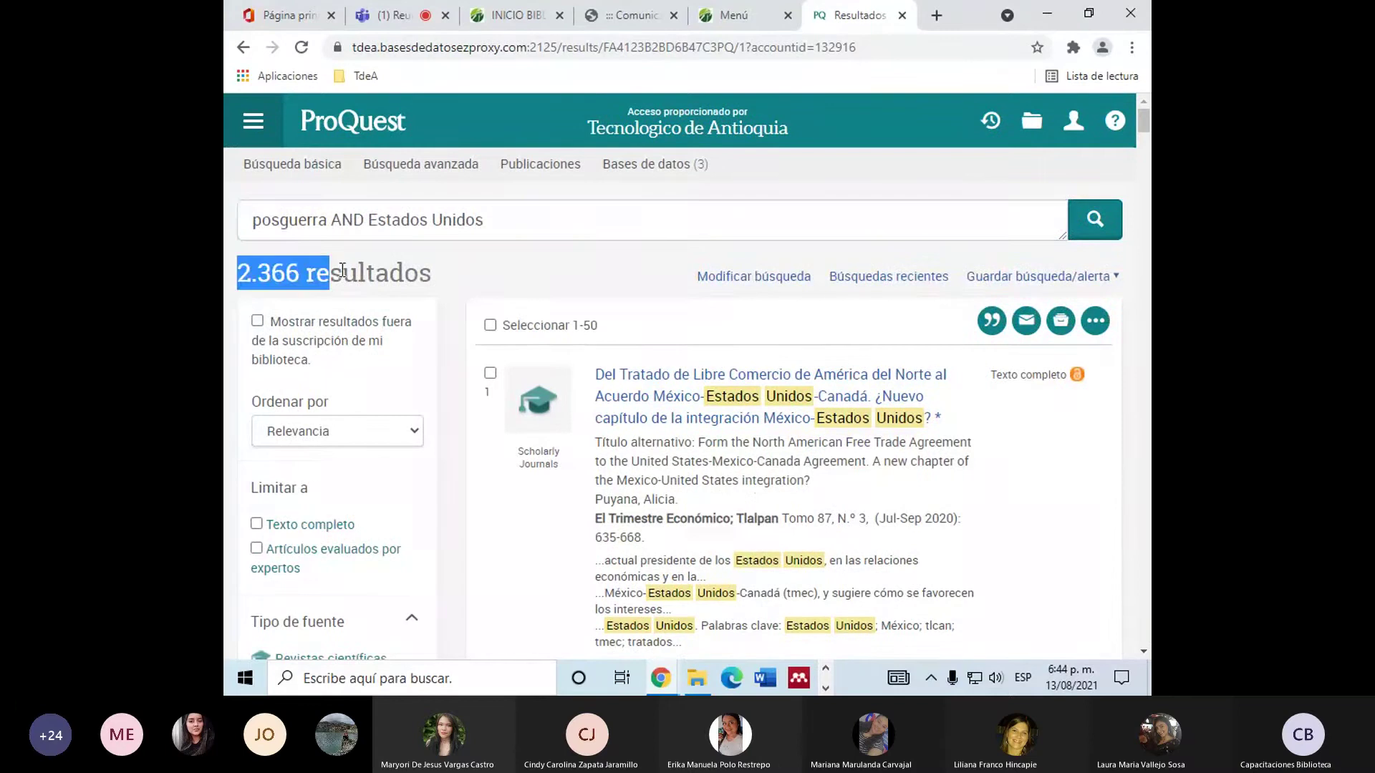
click(460, 276)
click(494, 227)
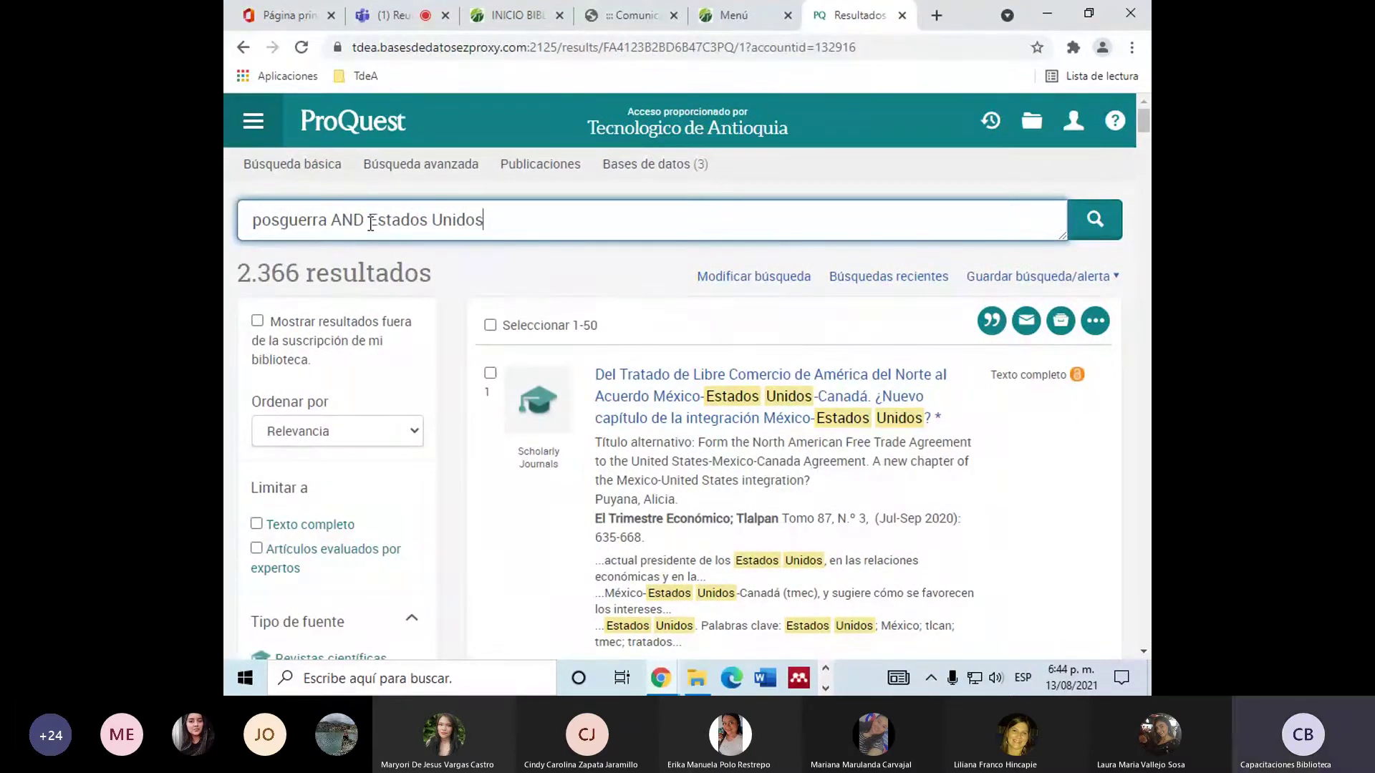
drag(365, 219, 335, 213)
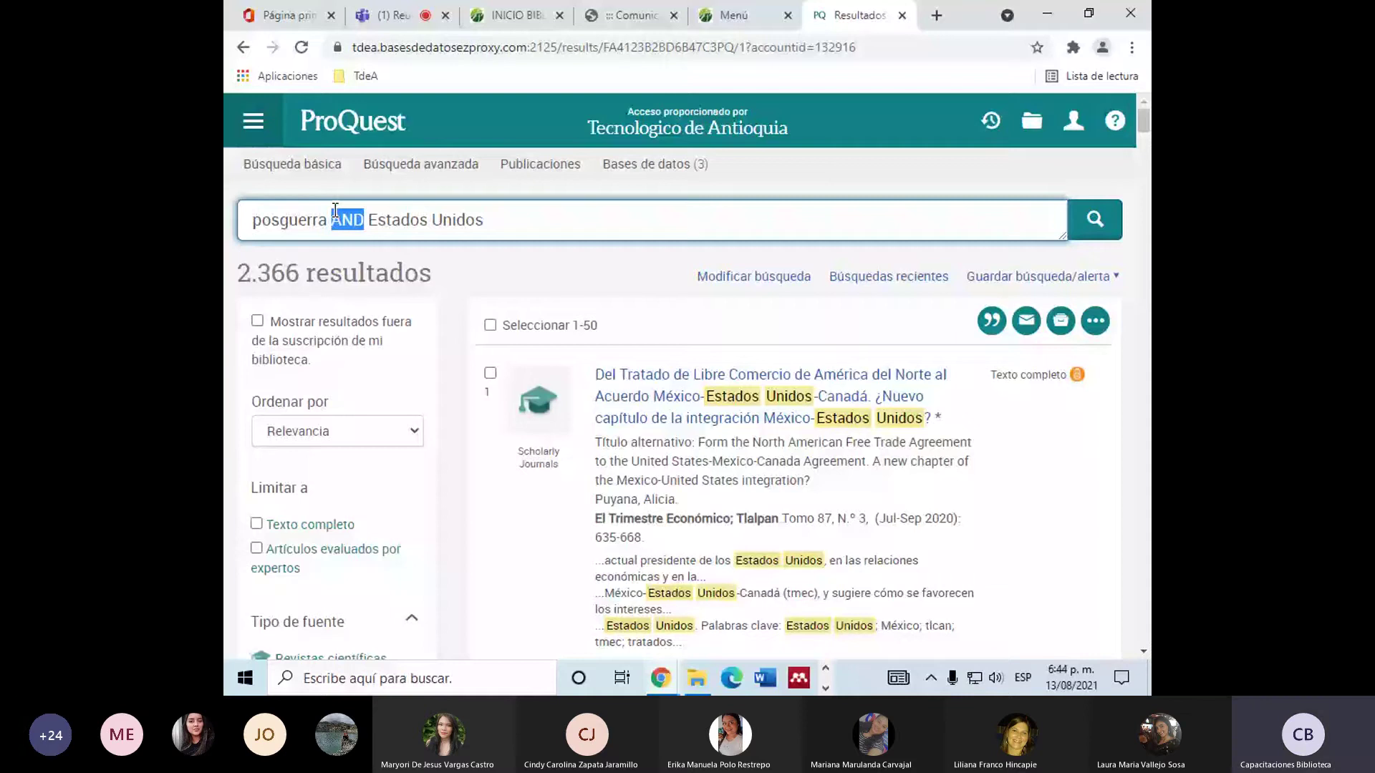
drag(237, 272, 245, 272)
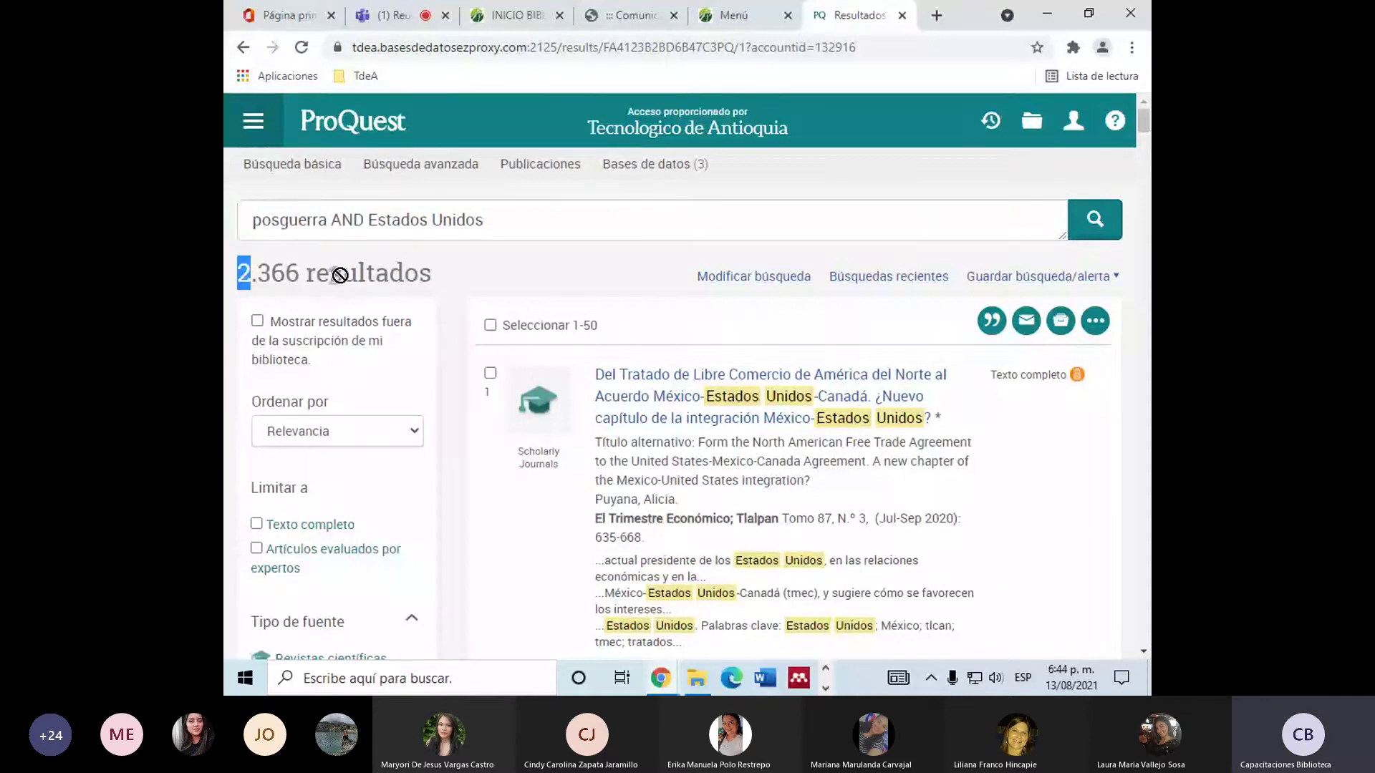
click(247, 272)
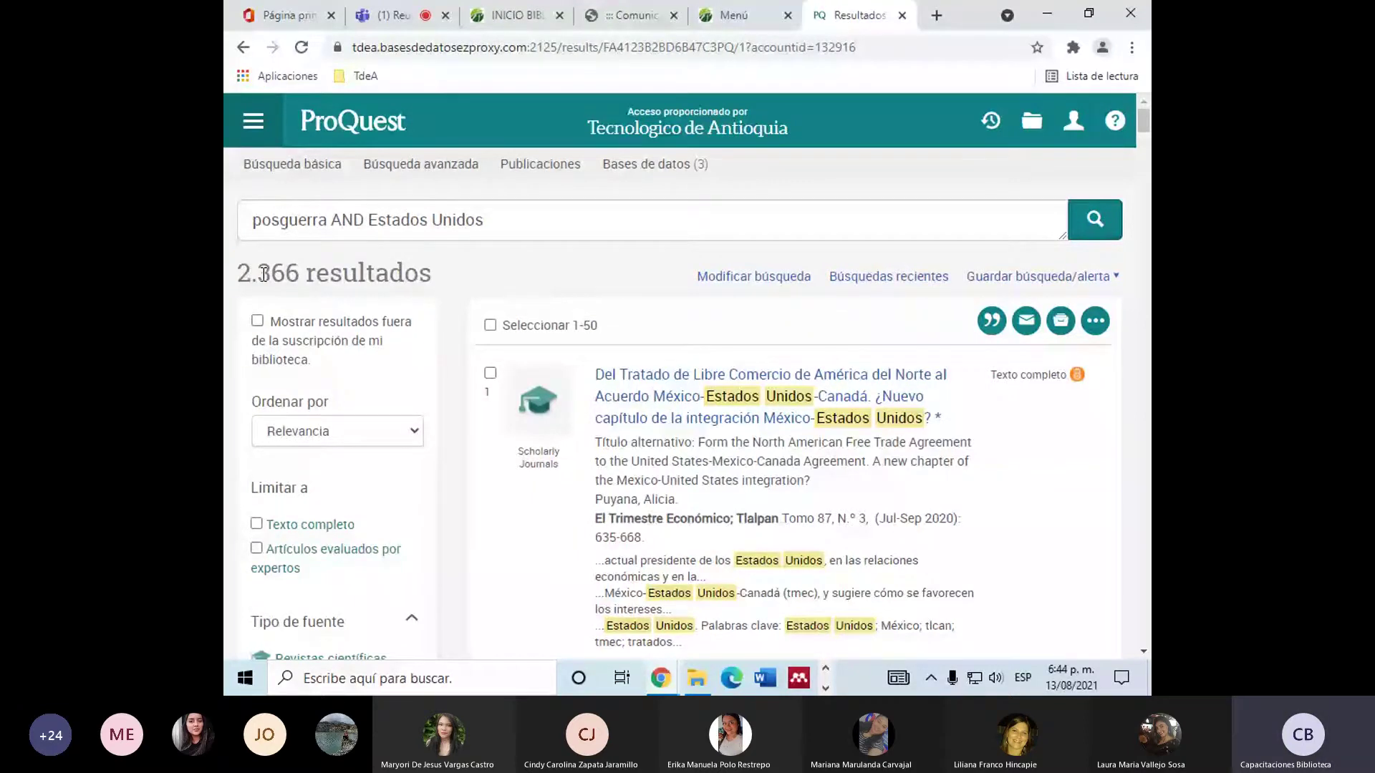
Examine how the search terms are highlighted across the basic search results and compare them with the query.
scroll(454, 393, down, 15)
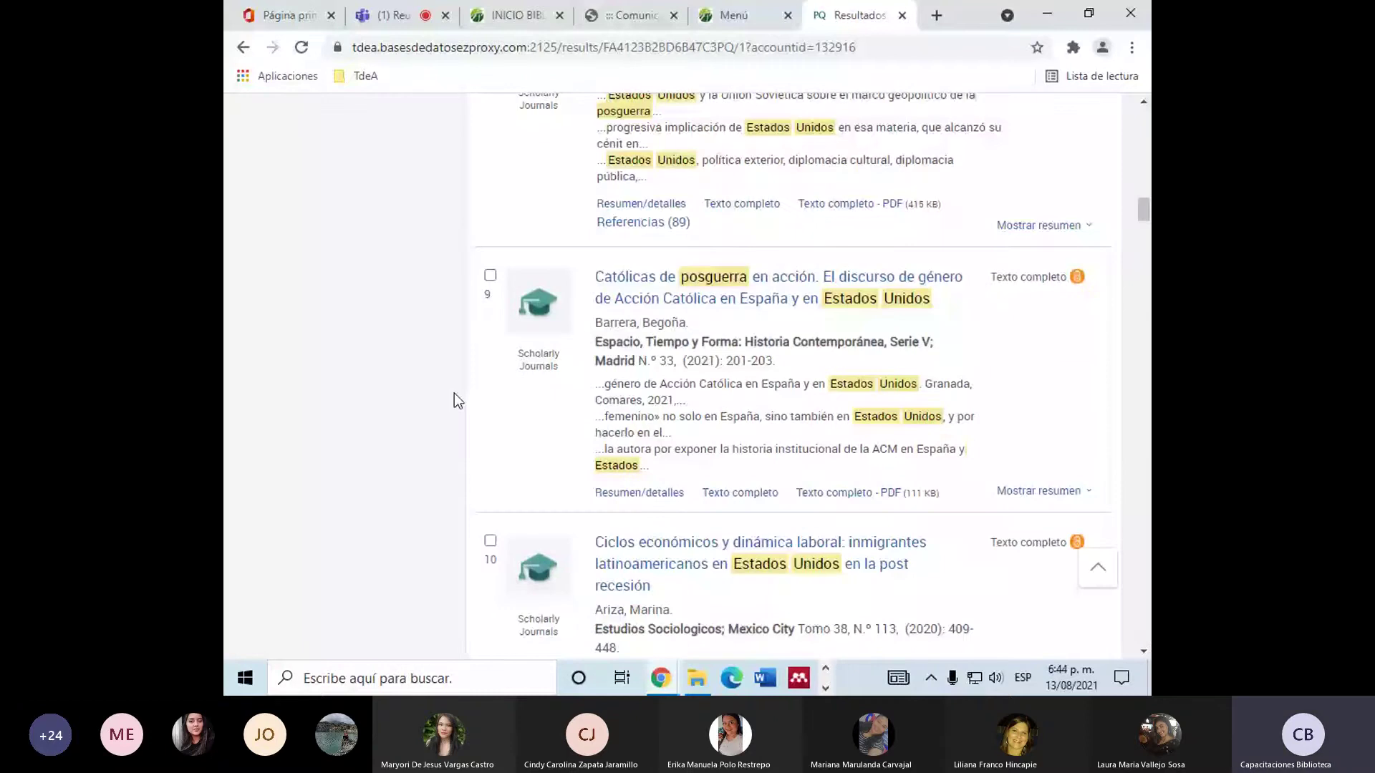
scroll(749, 351, down, 10)
scroll(749, 351, up, 20)
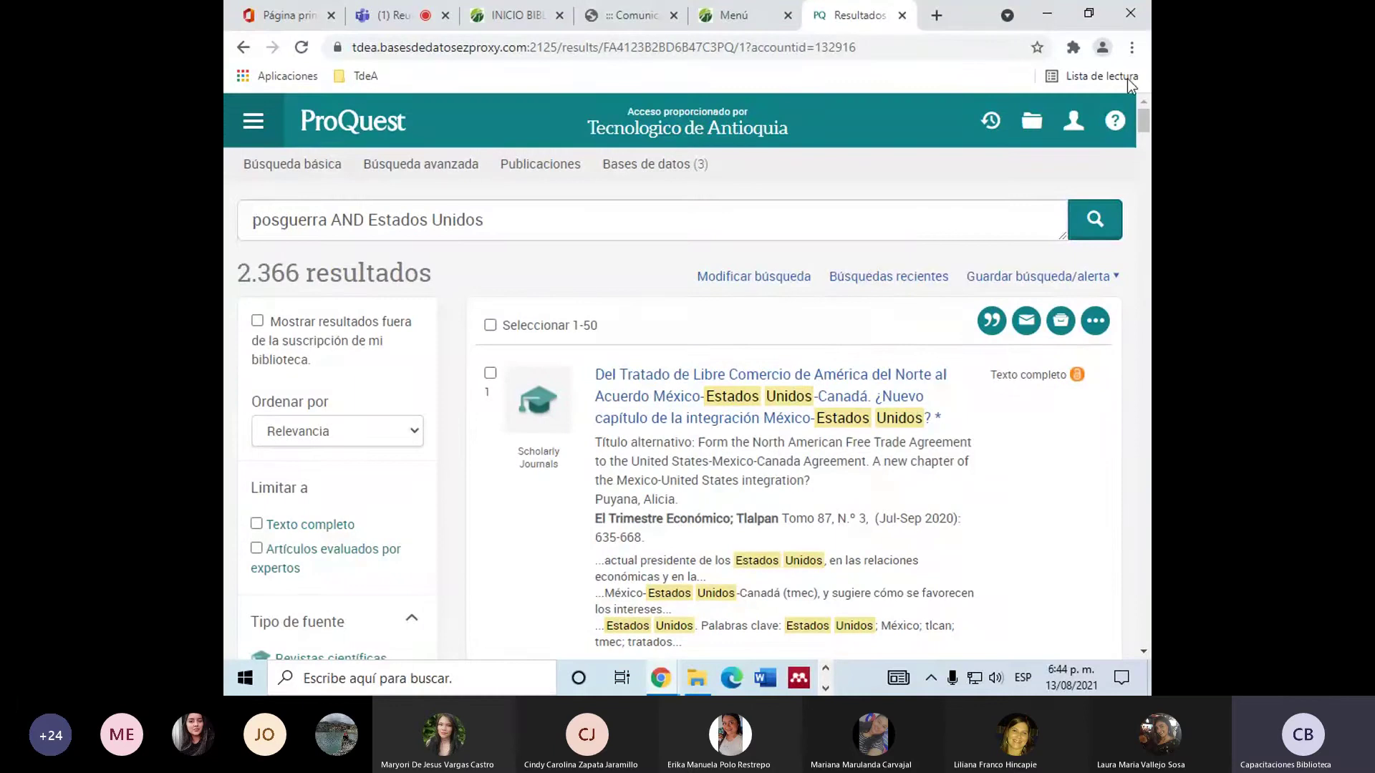
click(259, 228)
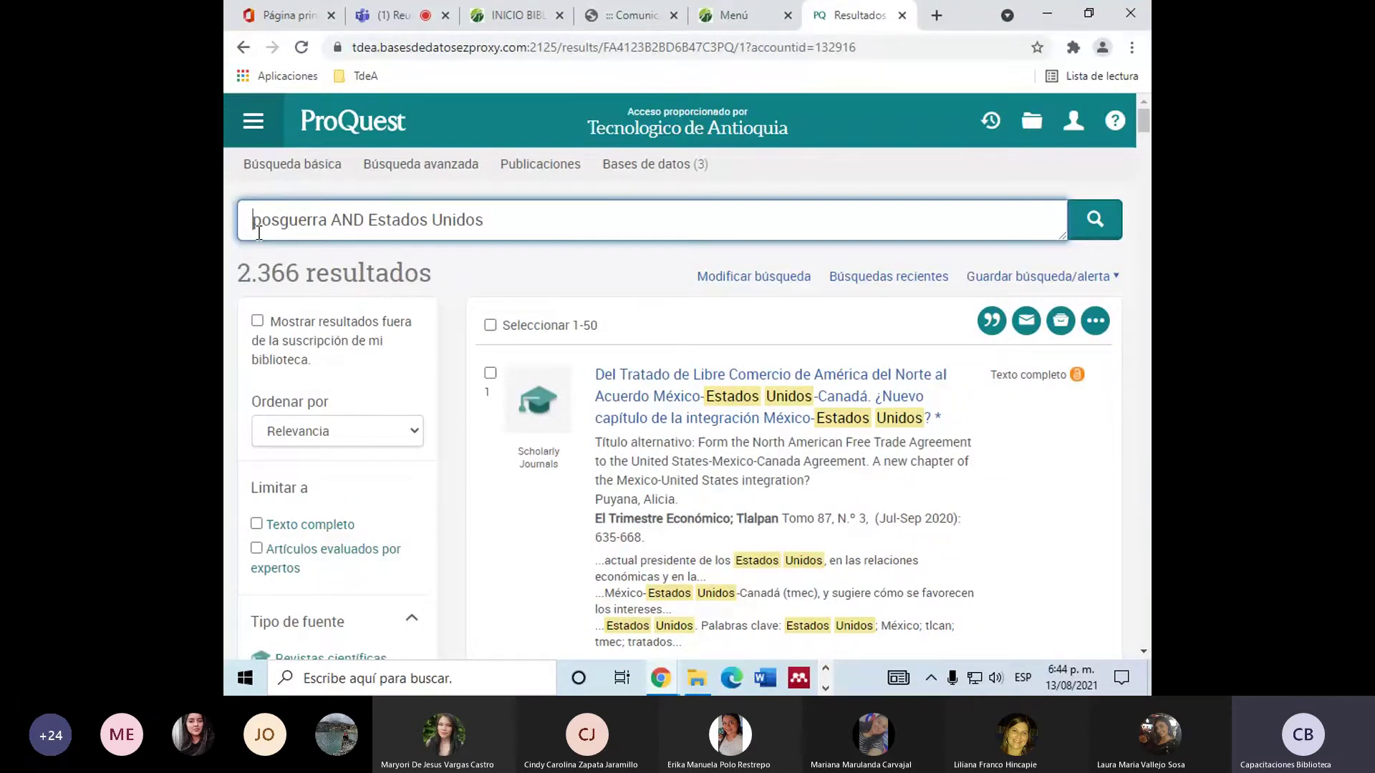
drag(259, 227, 494, 285)
click(494, 285)
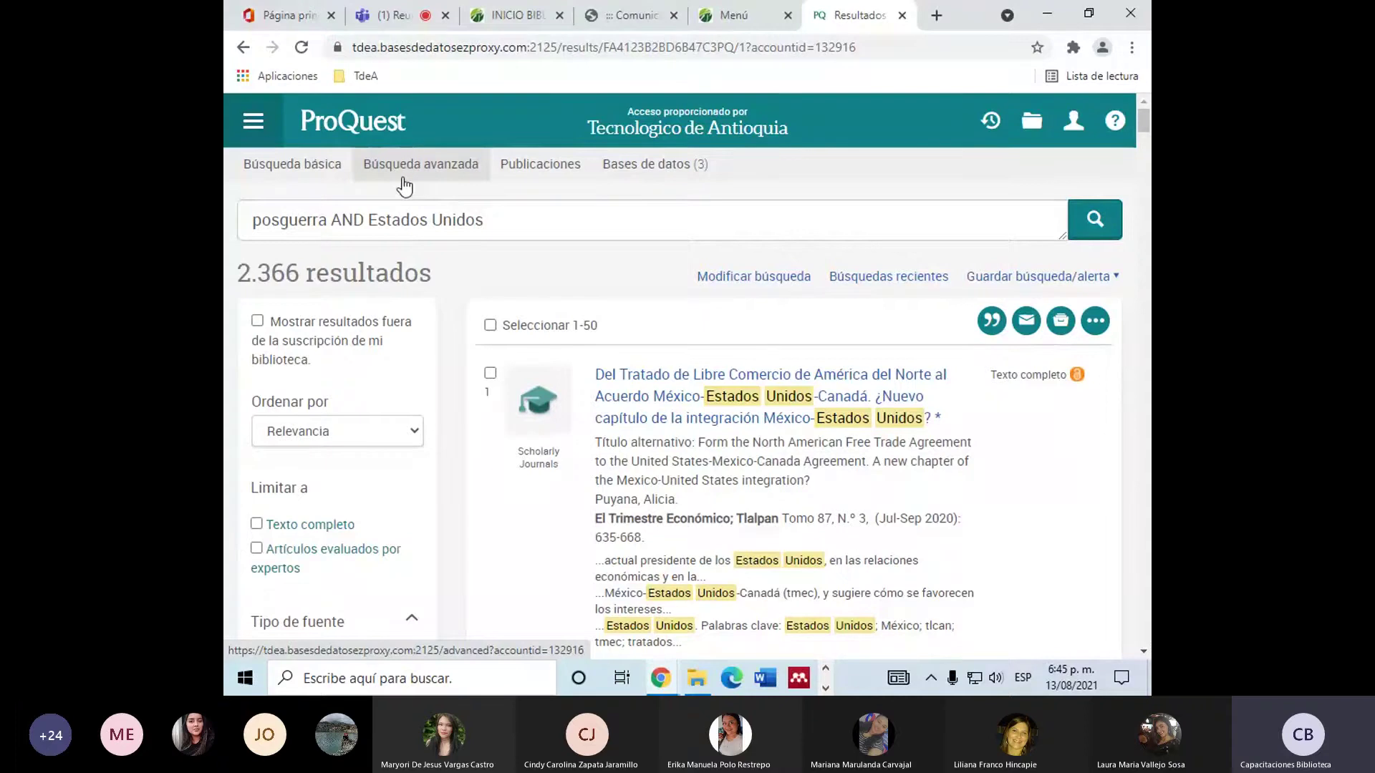
Replace the query with Economía AND "posguerra en Estados Unidos", keeping the quotation marks around the phrase, and run the search.
click(358, 220)
key(ctrl+a)
key(BackSpace)
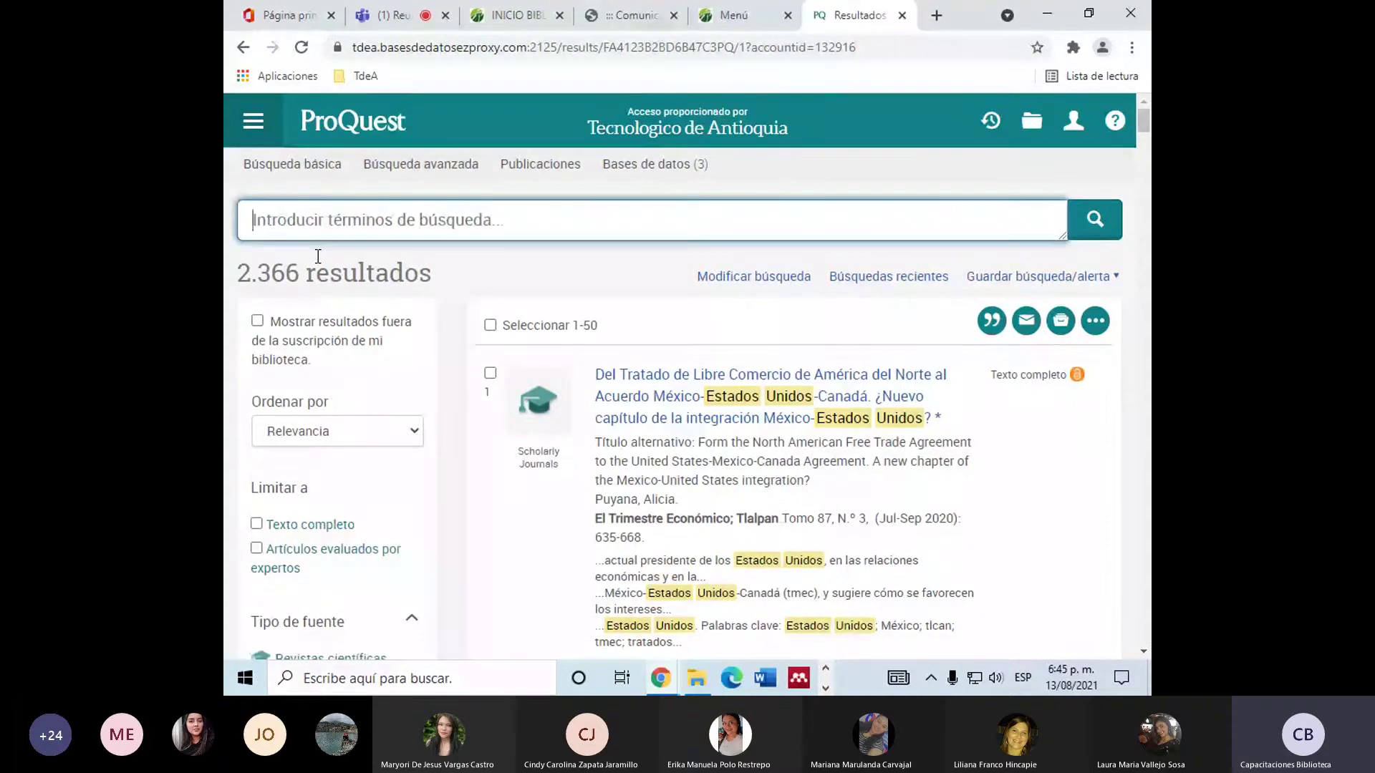
text(Economía AN)
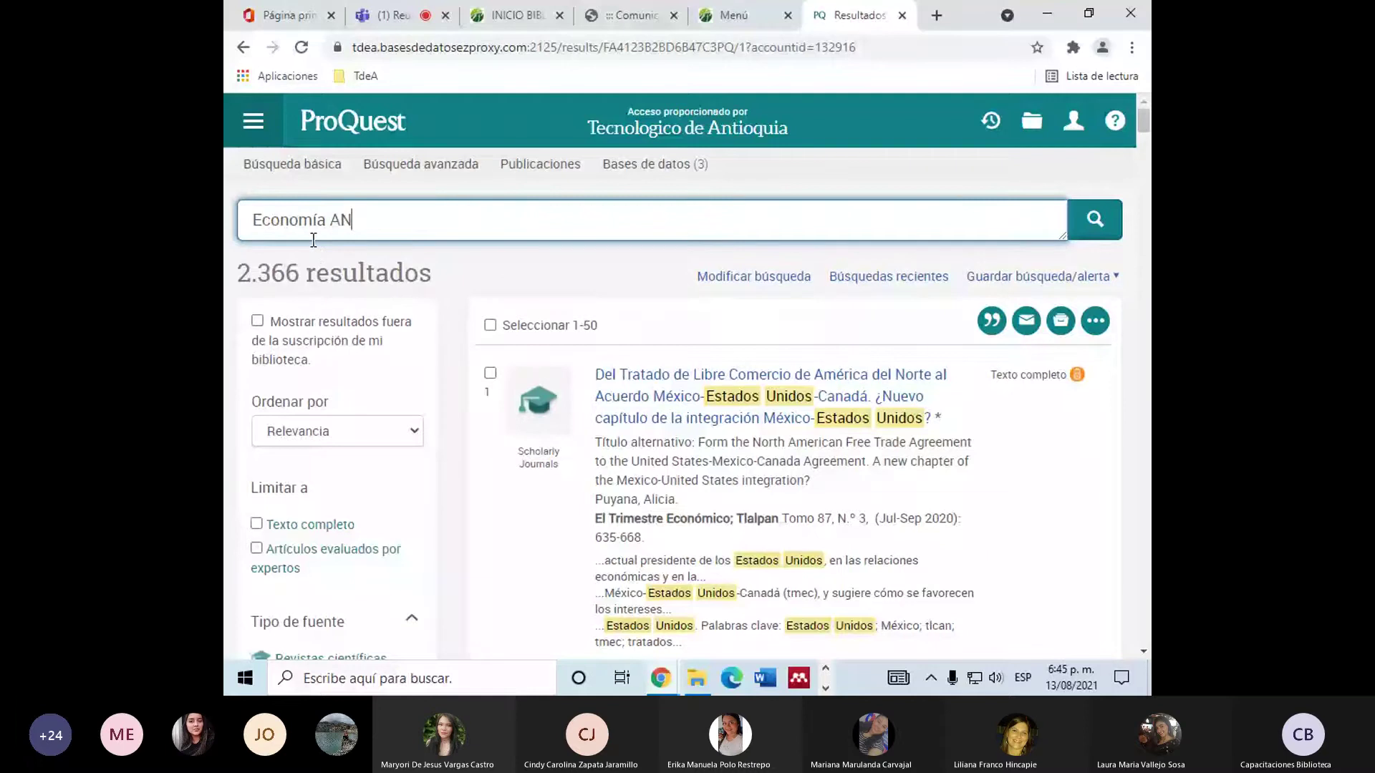
text(D ")
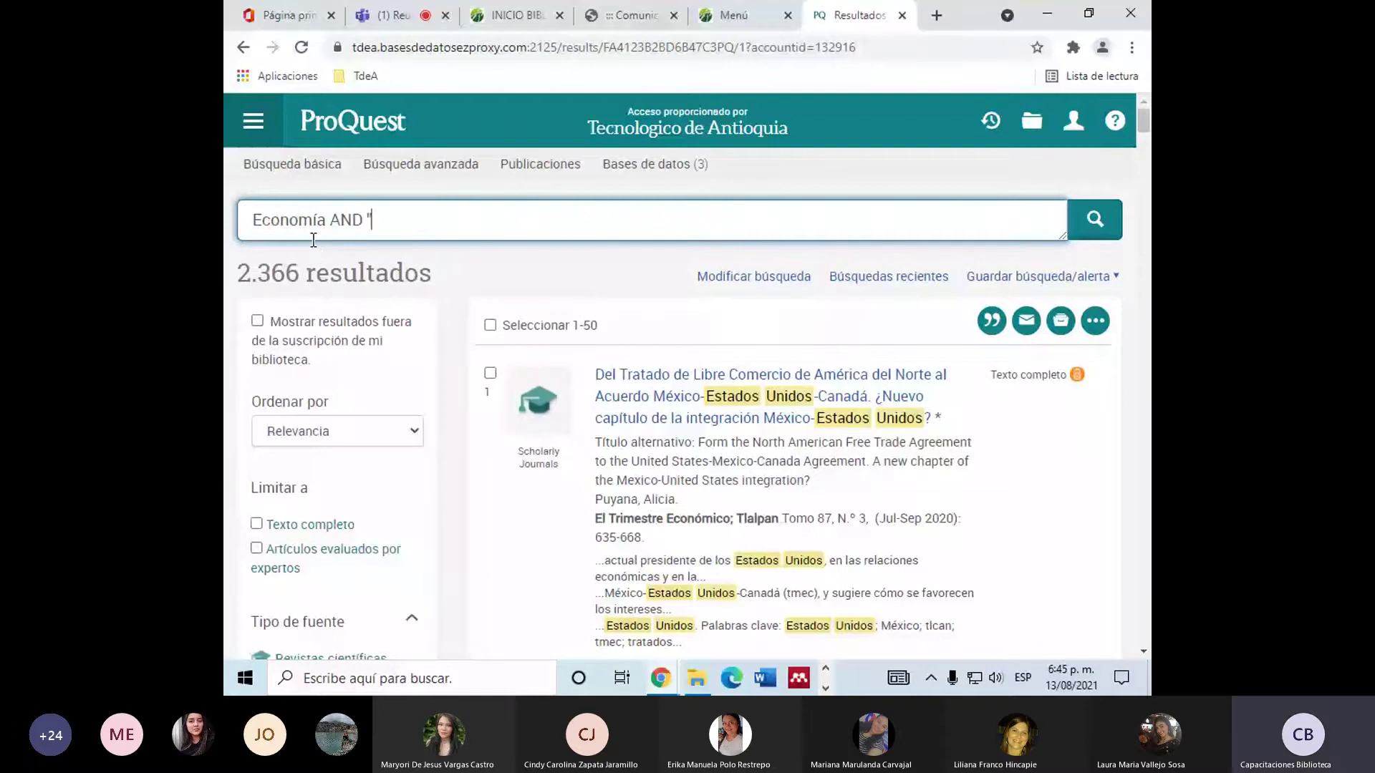
text(posguerra en Estados)
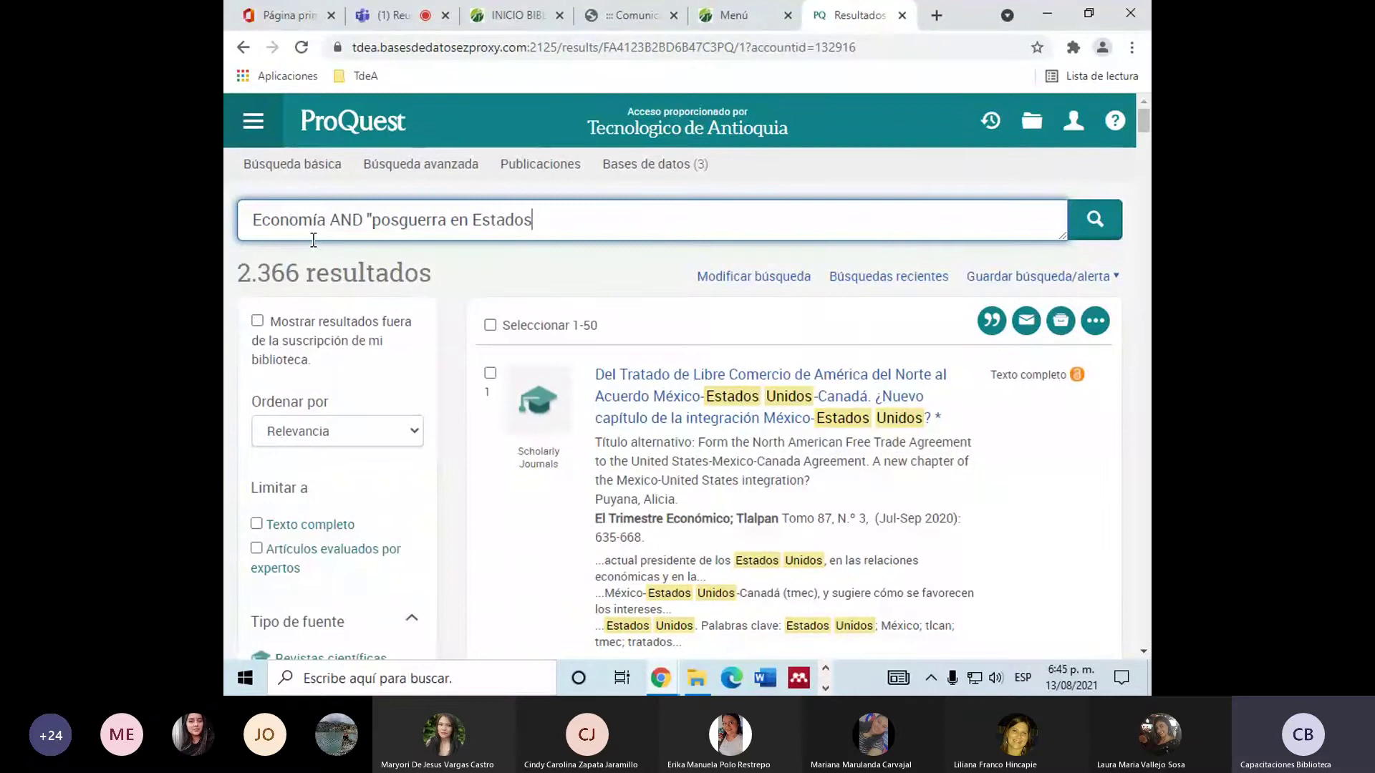
text( Unidos)
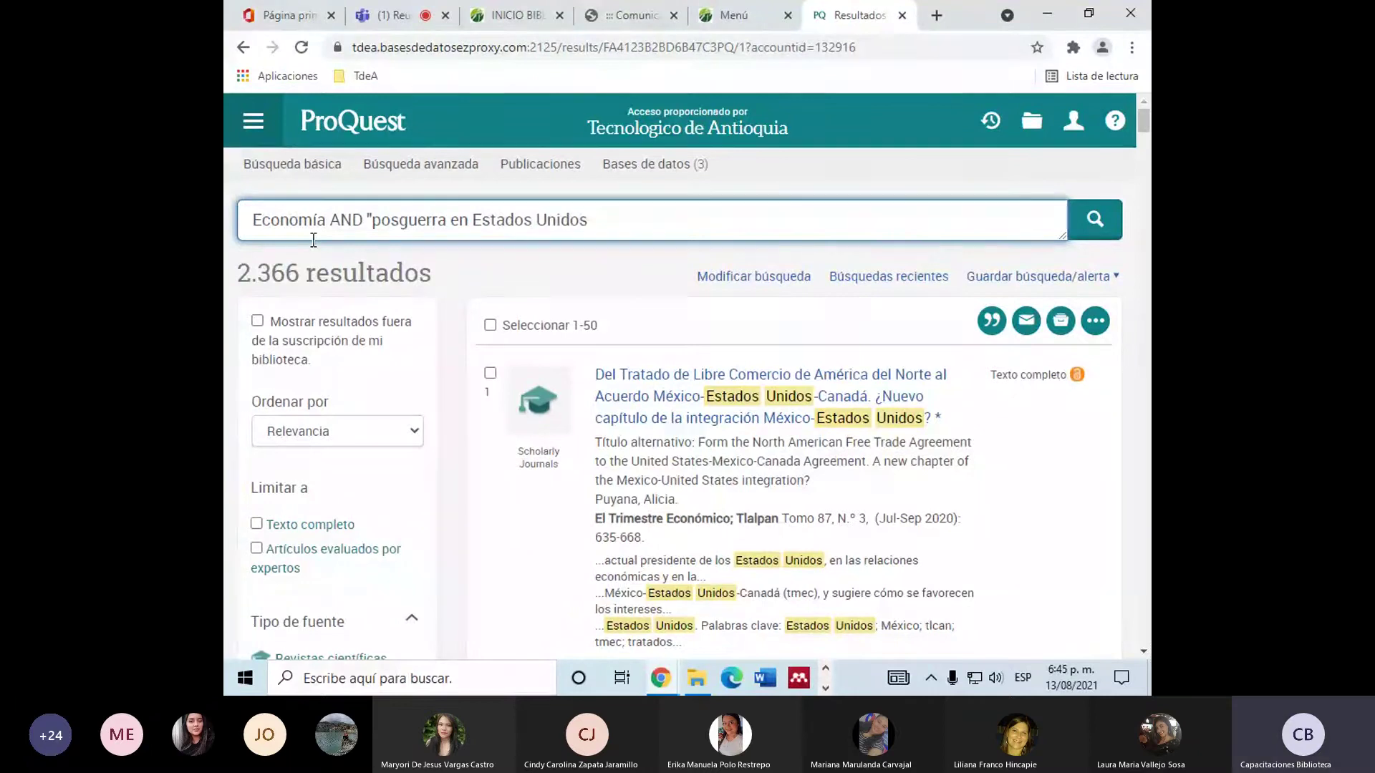
text(")
click(371, 222)
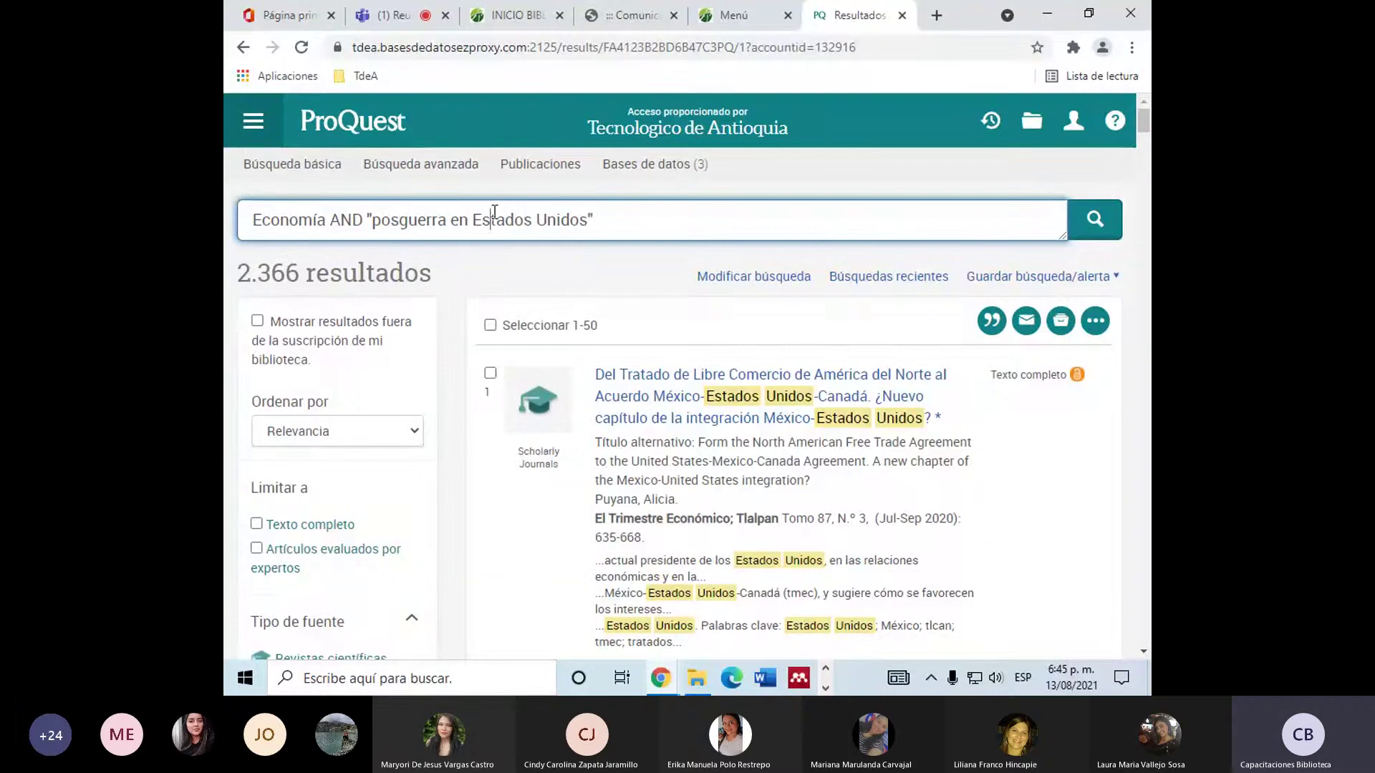
drag(372, 221, 595, 219)
click(618, 223)
click(1086, 223)
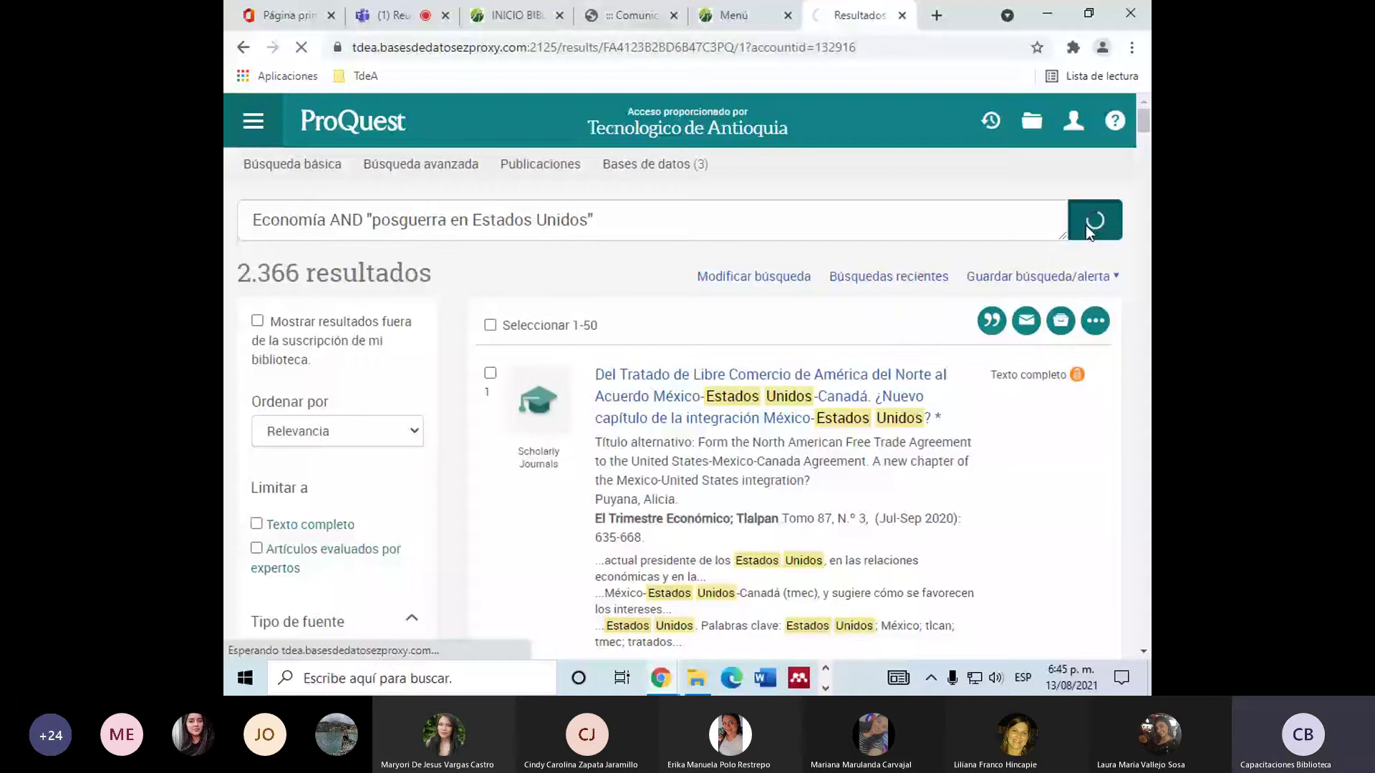
Examine where the exact phrase is highlighted in the result excerpts and compare it with the quoted query.
scroll(671, 477, down, 5)
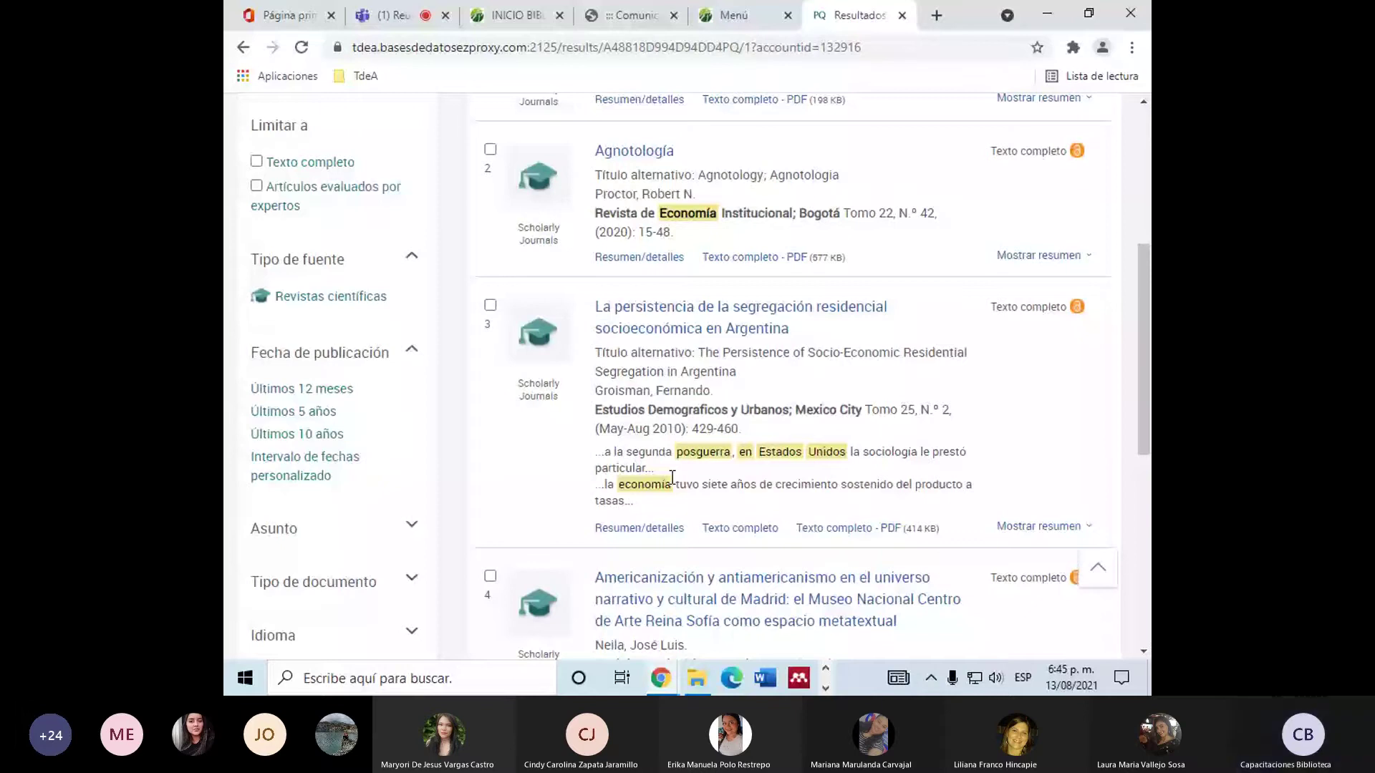
drag(674, 452, 850, 452)
scroll(787, 432, down, 4)
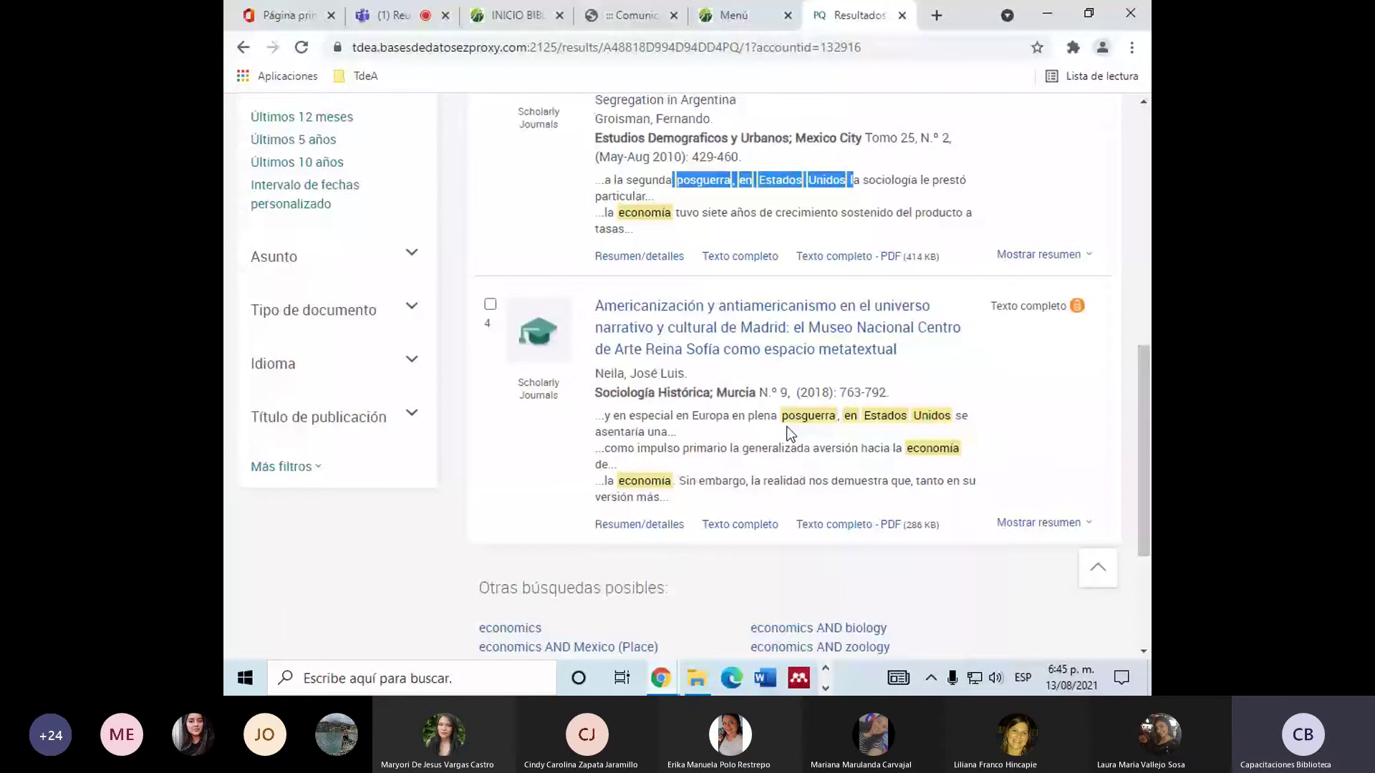
scroll(789, 433, up, 10)
triple_click(673, 207)
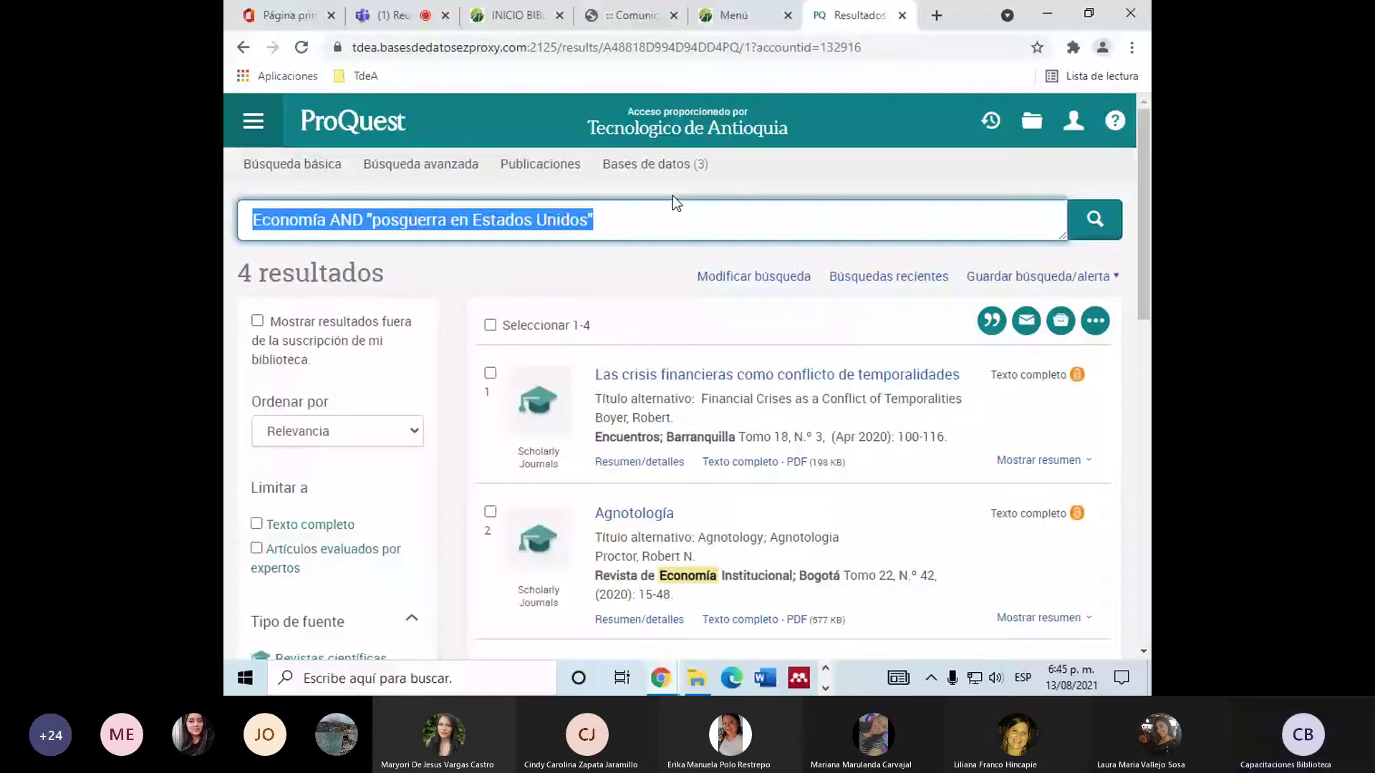
Reorder the query to "posguerra en Estados Unidos" AND Economía, keeping the phrase in quotation marks, and run the search.
click(367, 219)
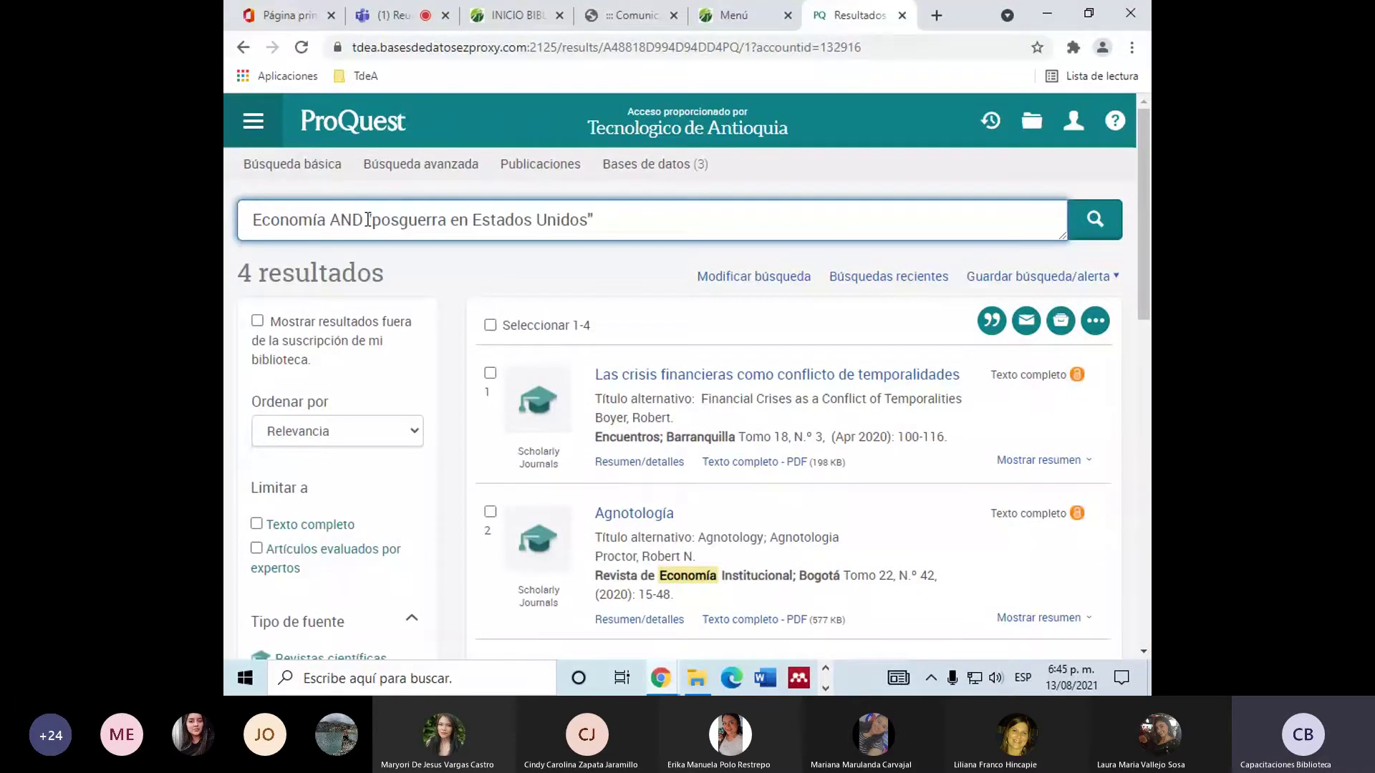
key(shift+Home)
key(ctrl+x)
key(End)
text(A)
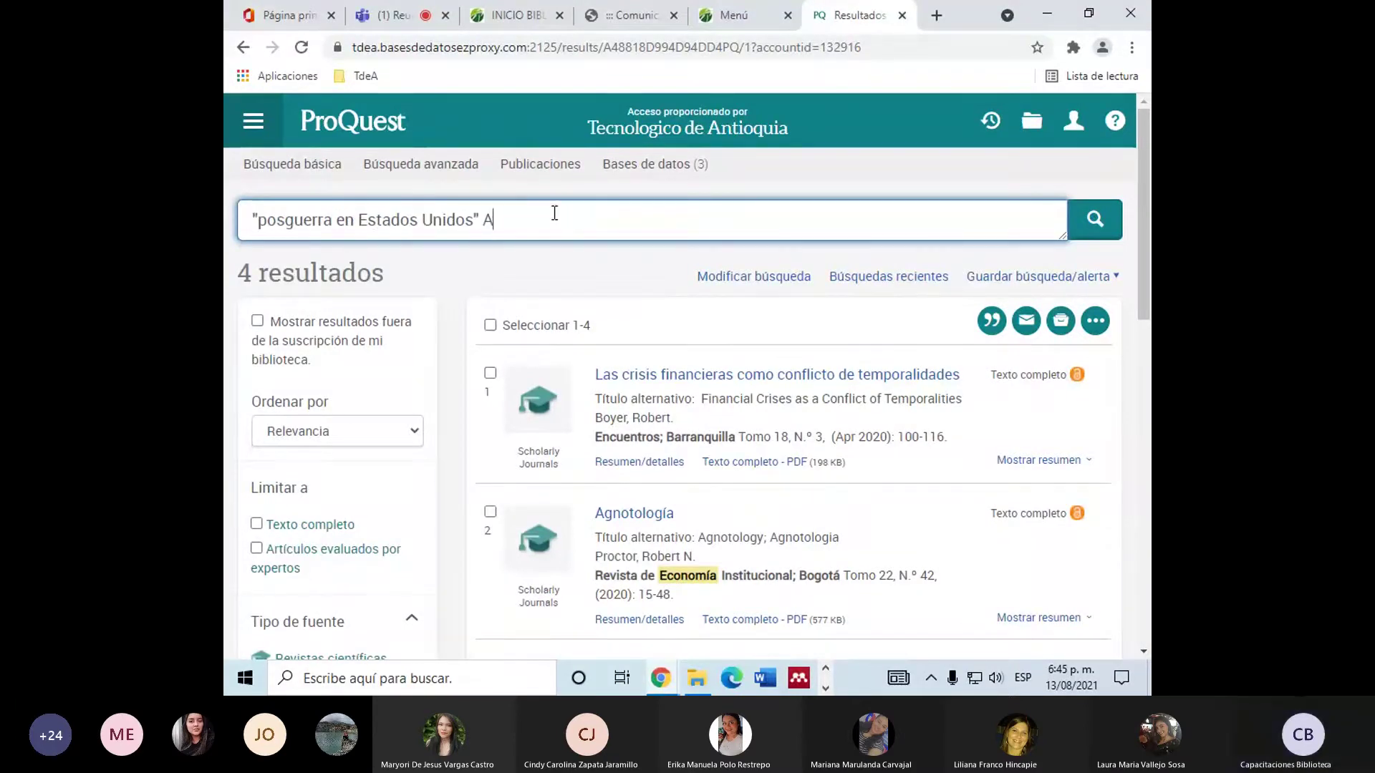
text(ND E)
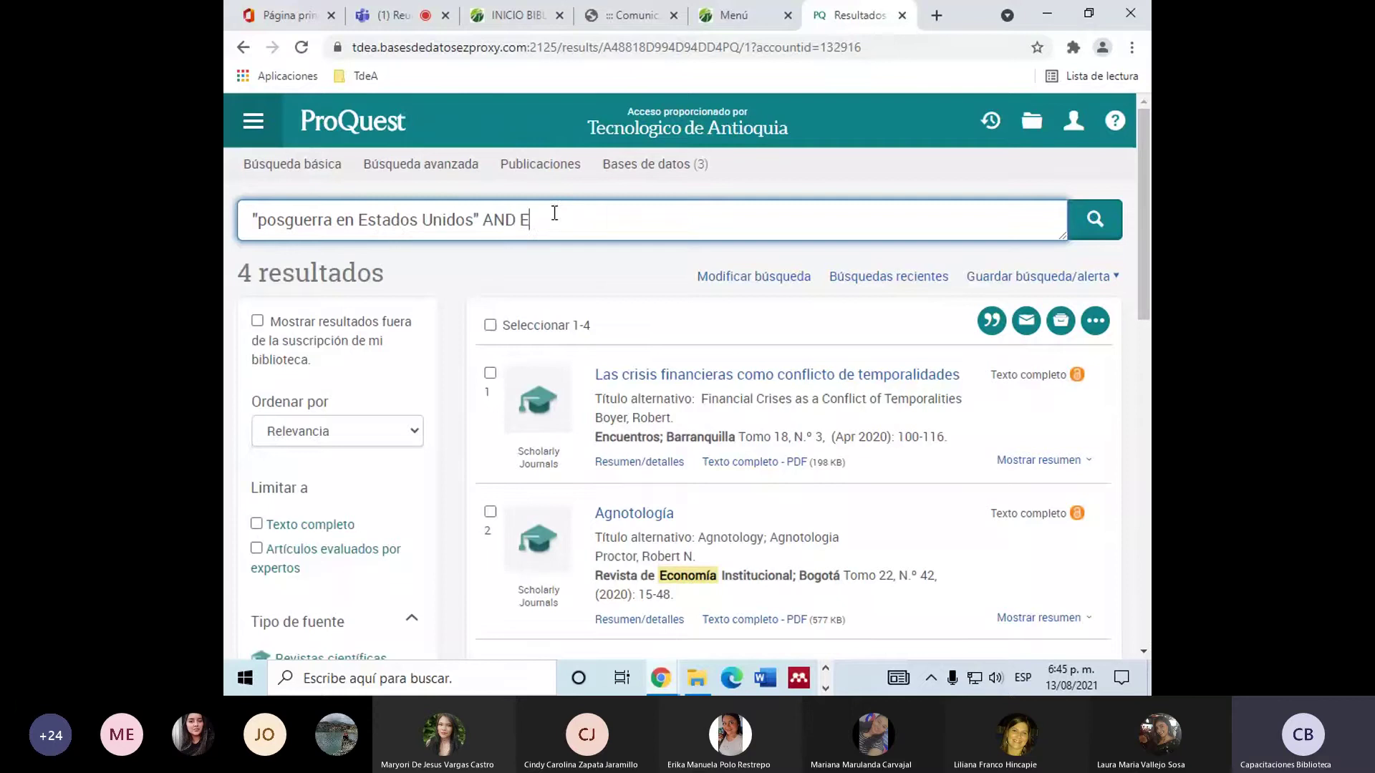
text(conomía)
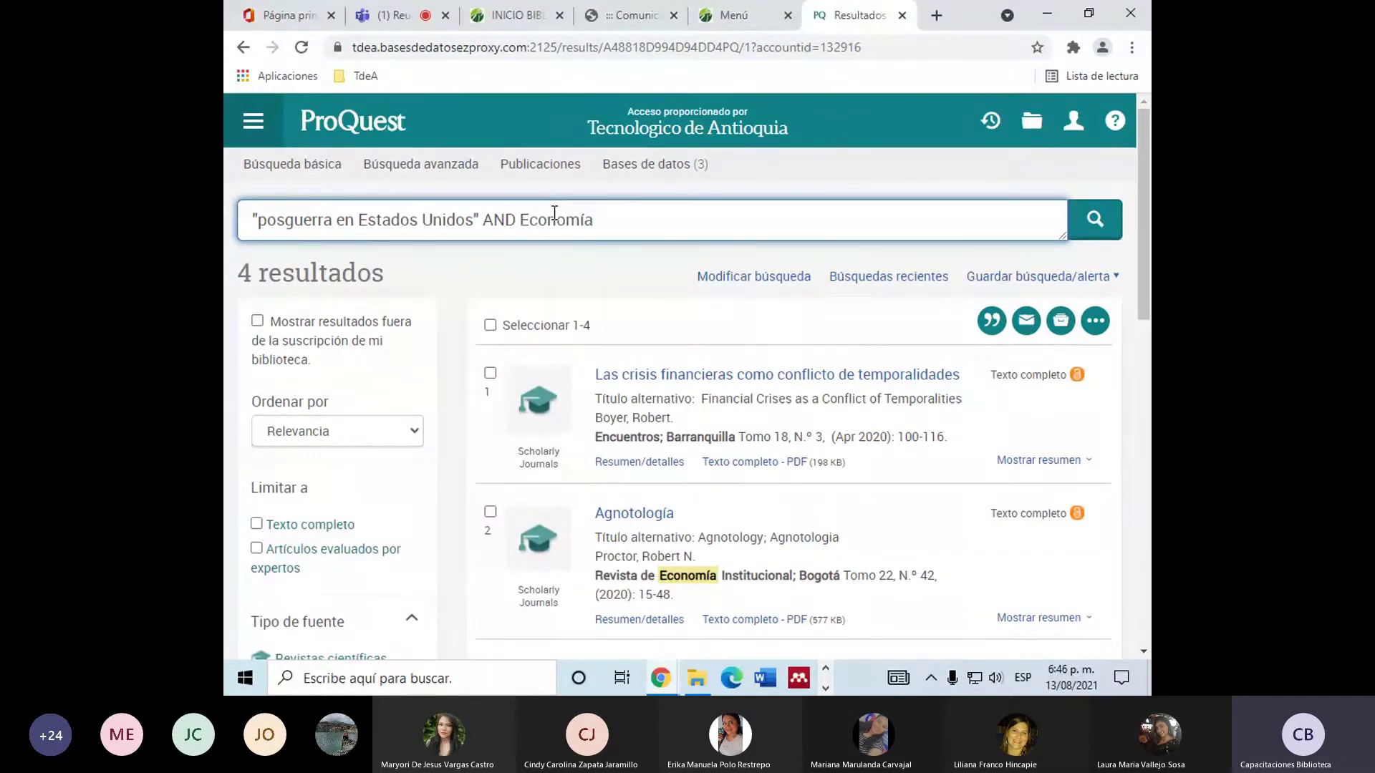
click(1112, 235)
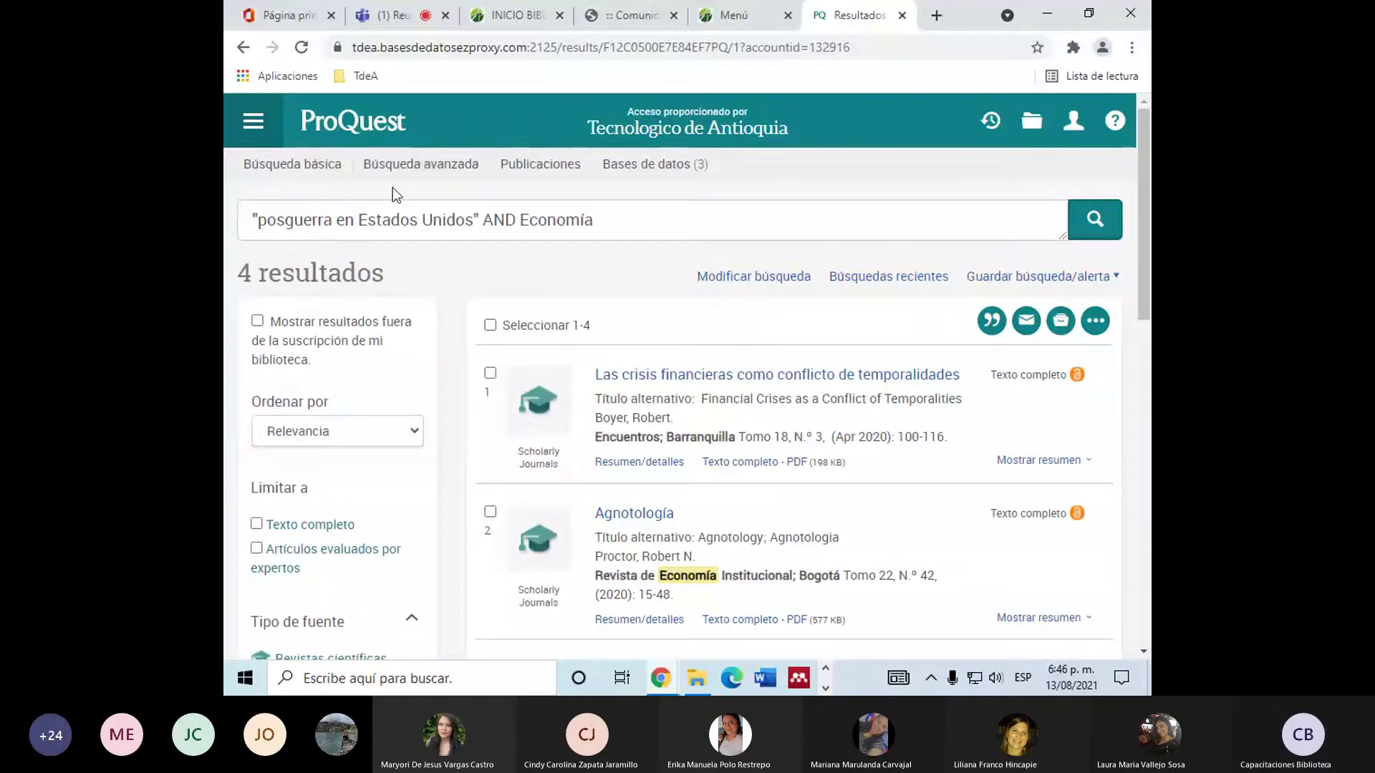
Return to the results for posguerra AND Estados Unidos and skim the list, comparing the highlighted terms with the query.
key(alt+Left)
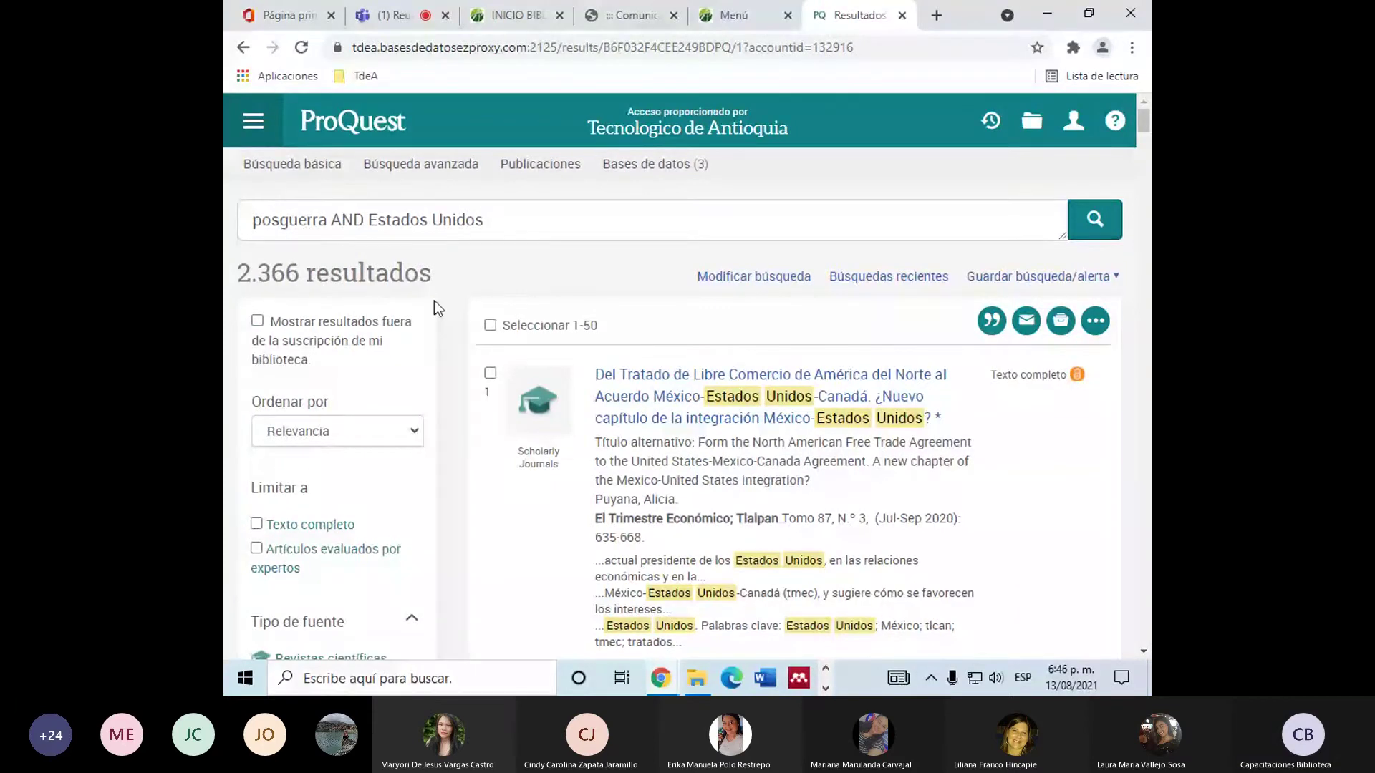
scroll(434, 301, down, 5)
scroll(499, 276, up, 5)
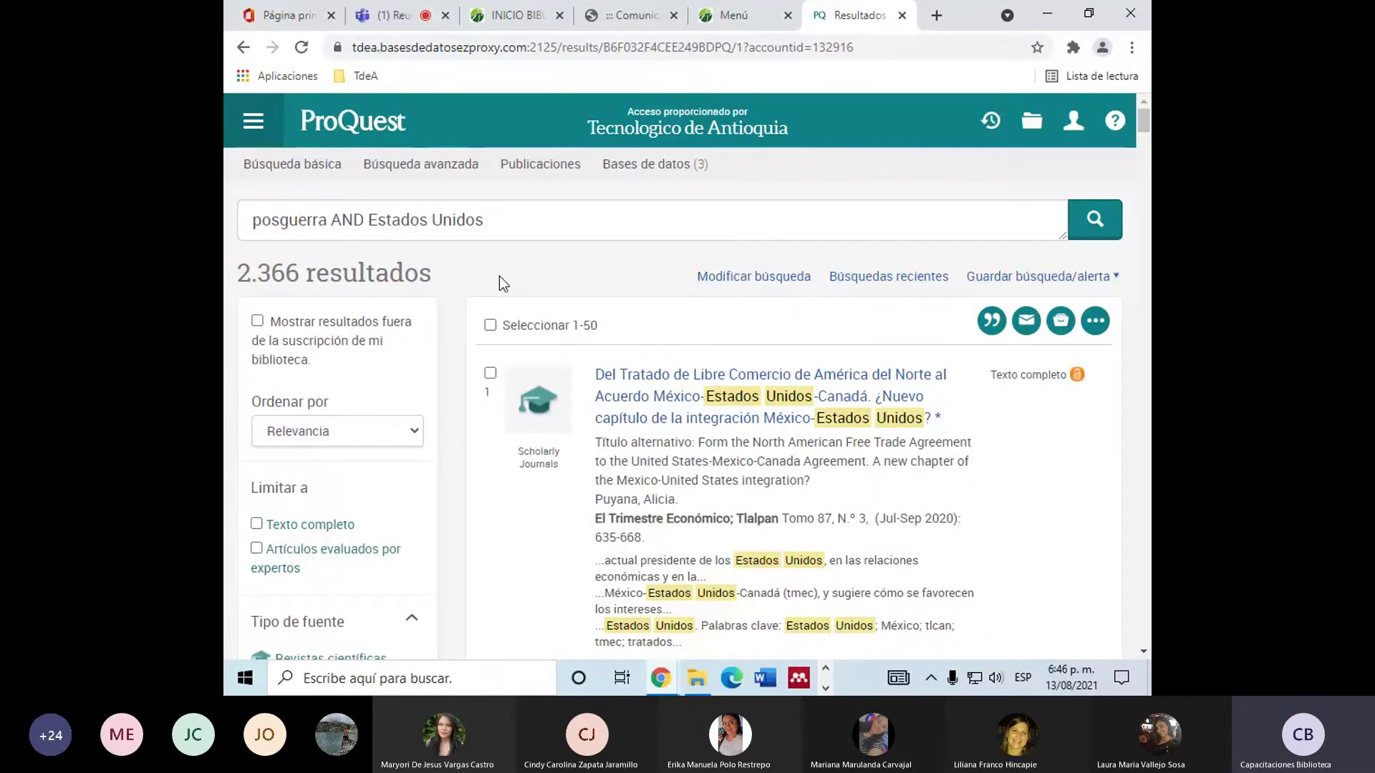
scroll(500, 276, down, 3)
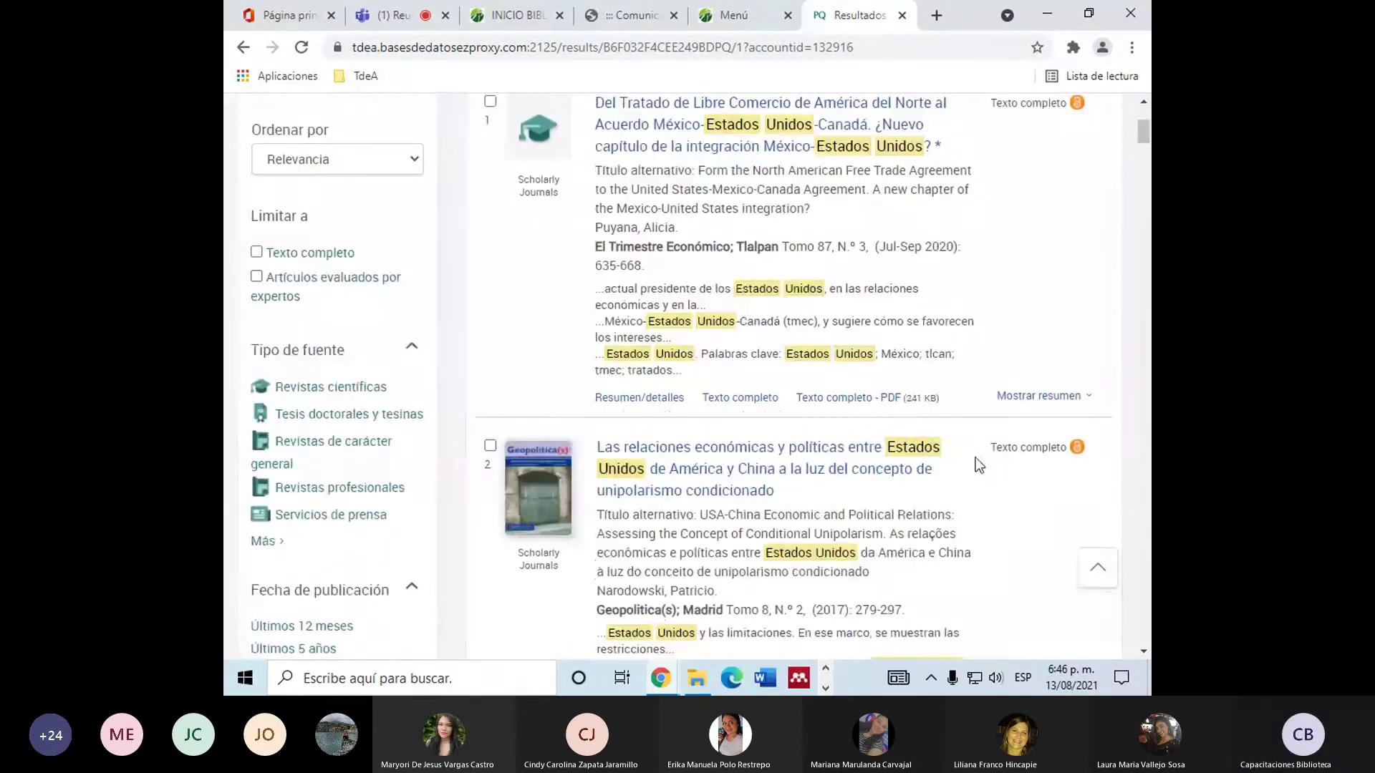
scroll(764, 519, down, 15)
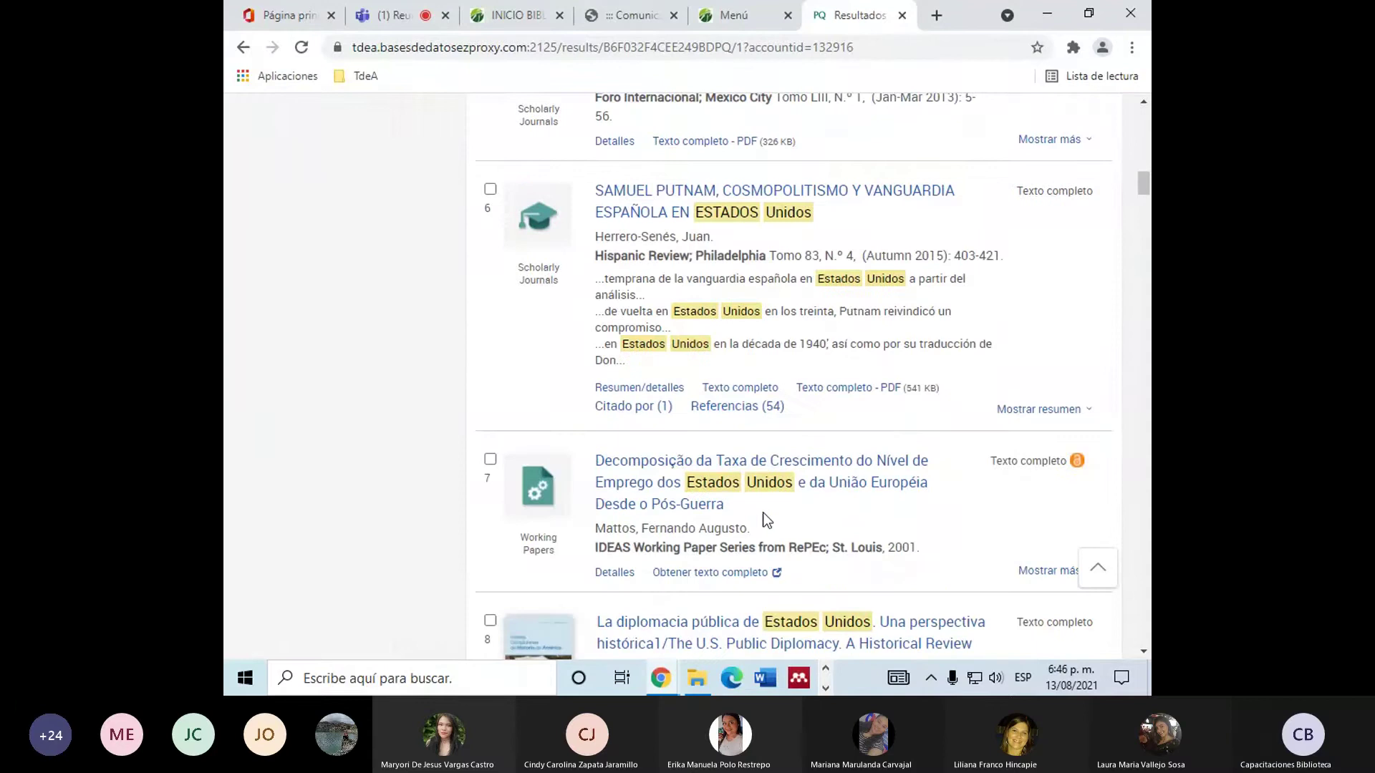
scroll(765, 518, down, 5)
scroll(871, 507, down, 9)
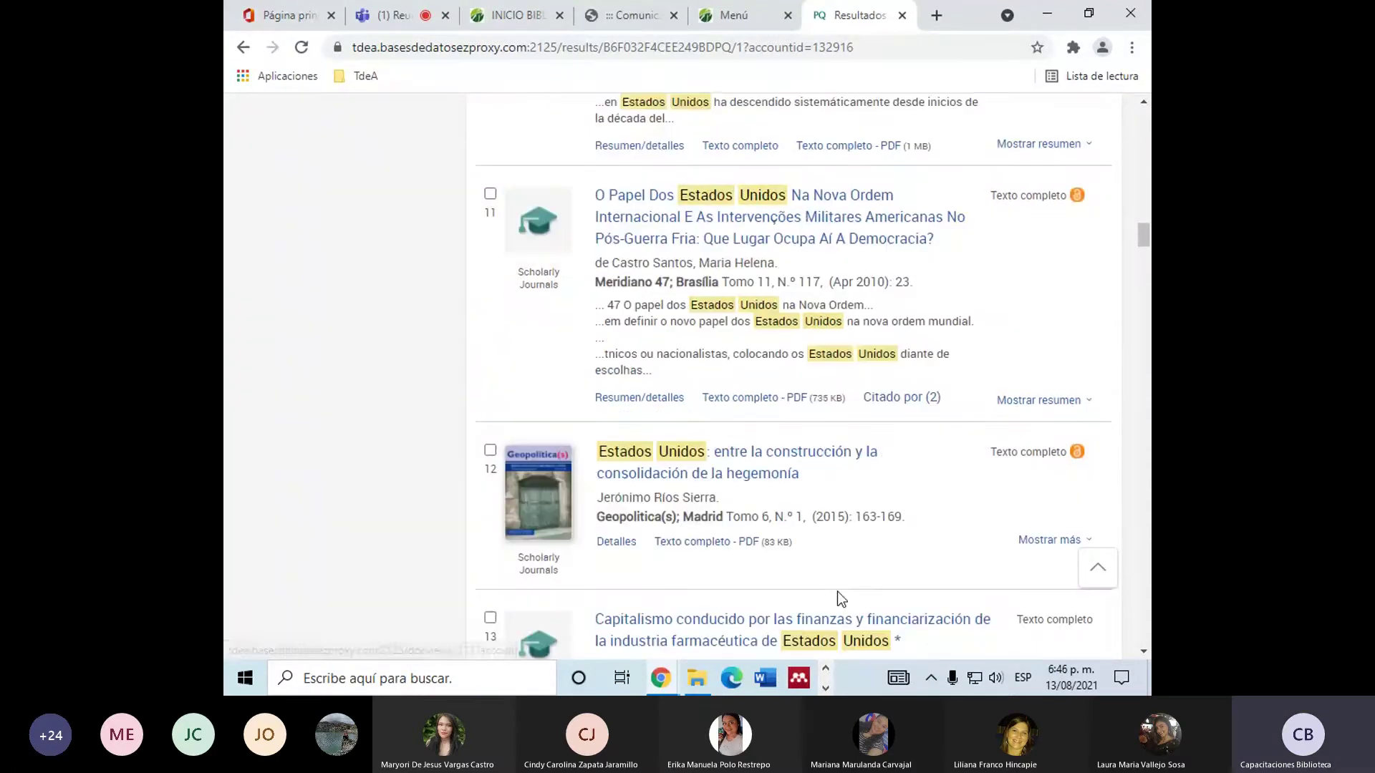
click(1146, 327)
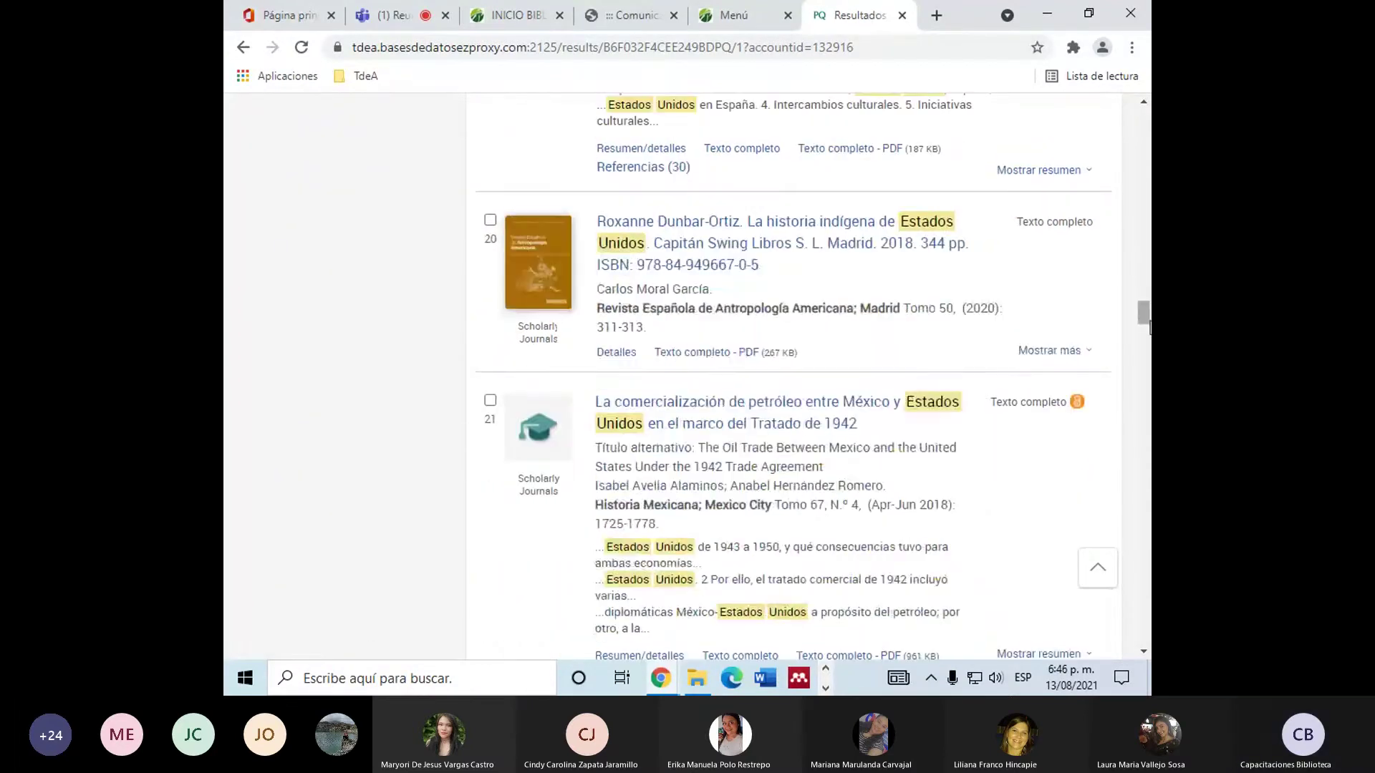
drag(1144, 315, 1144, 107)
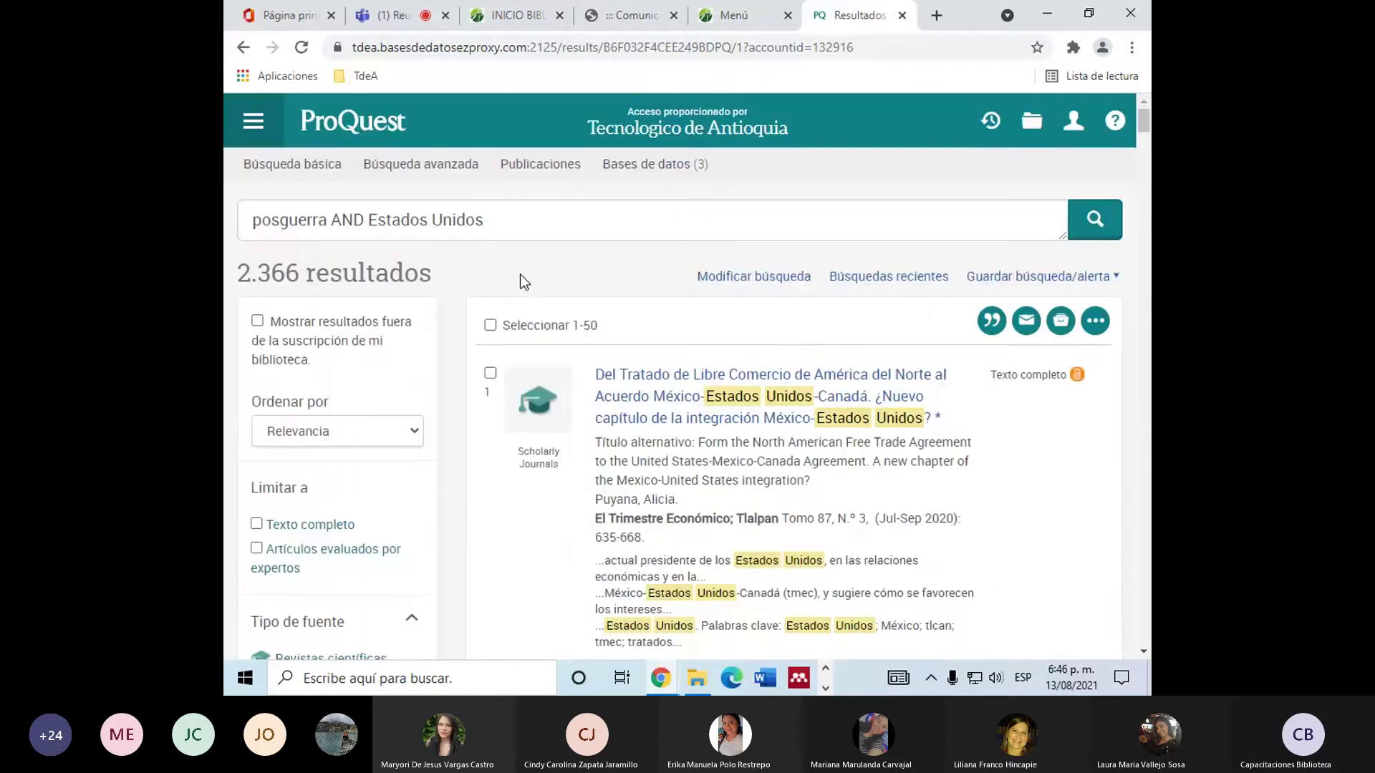
scroll(639, 426, down, 4)
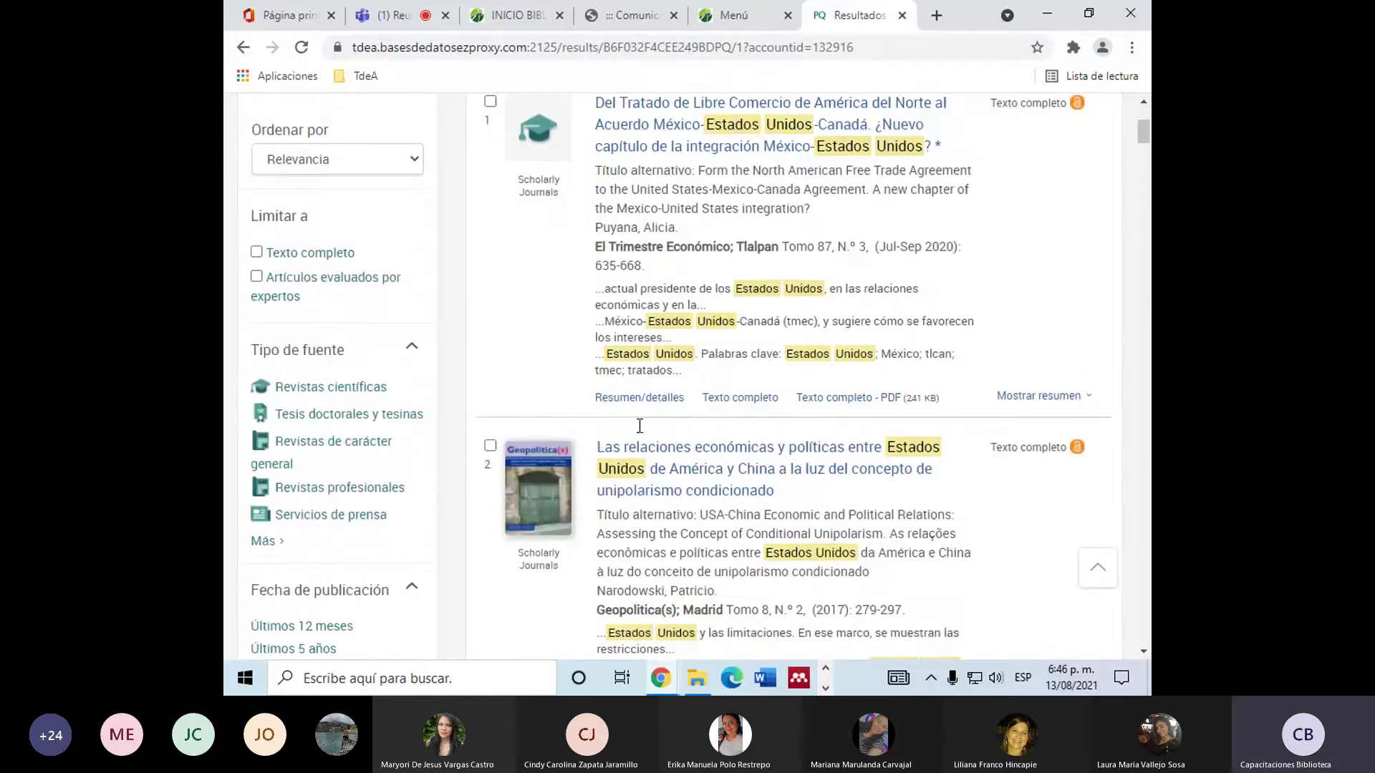
scroll(638, 427, up, 4)
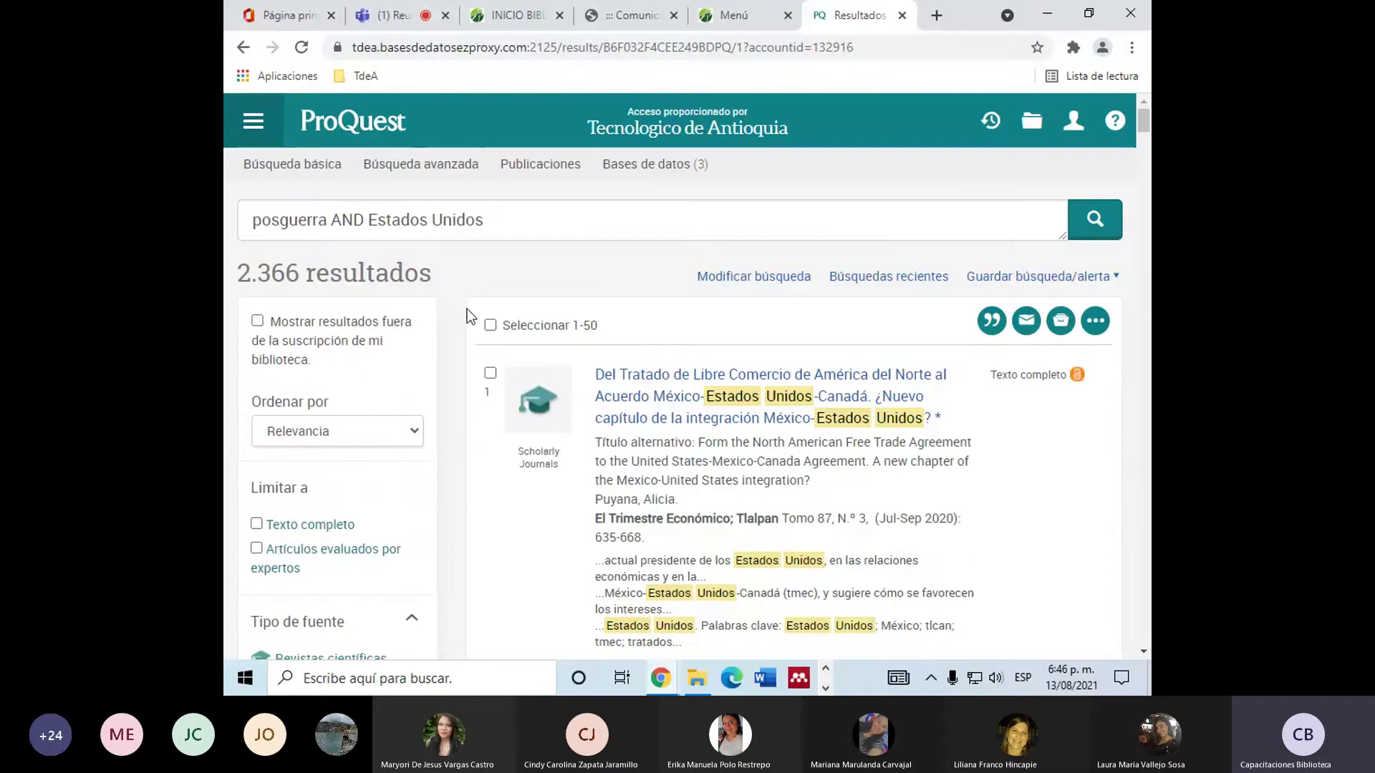
Examine results 1 to 9 individually to see where posguerra and Estados Unidos are highlighted in titles and excerpts.
scroll(587, 527, down, 3)
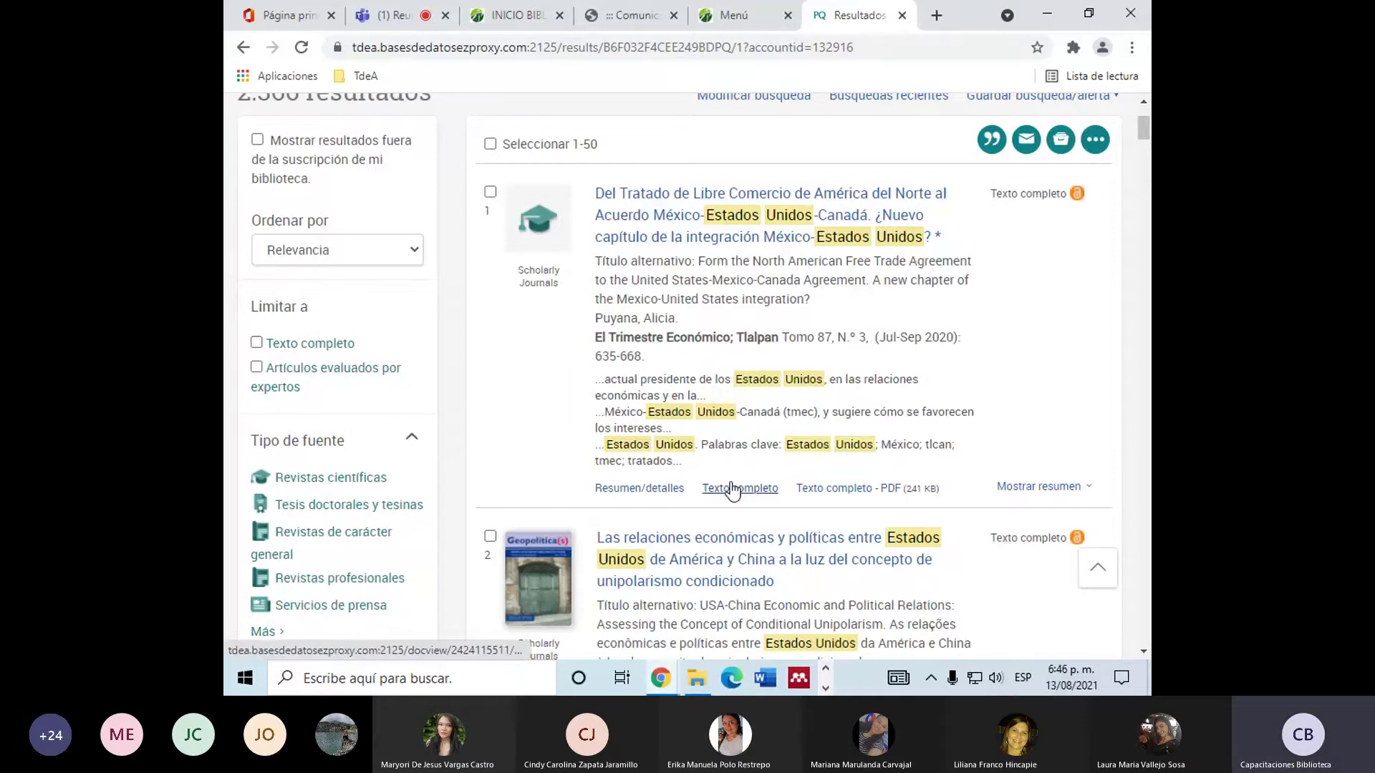
scroll(767, 298, down, 2)
scroll(827, 313, down, 4)
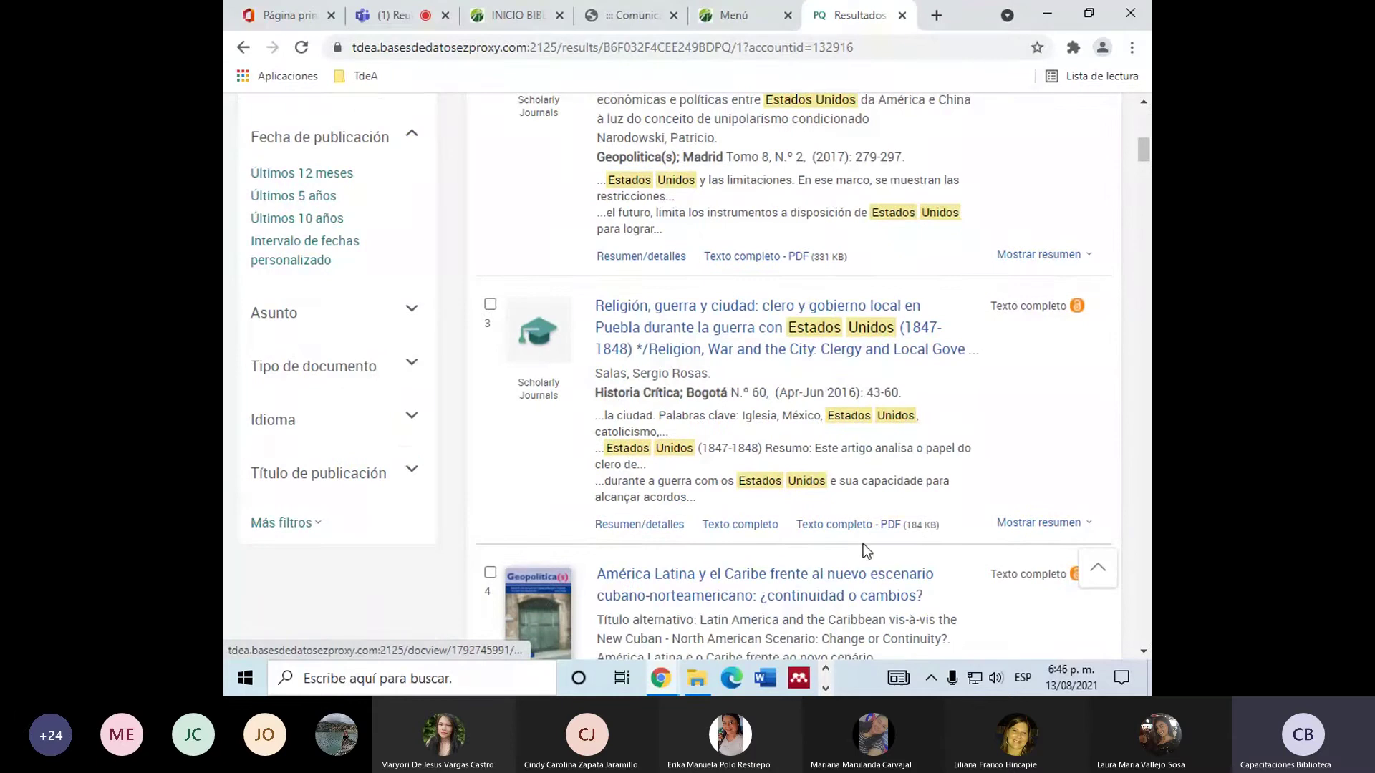
scroll(817, 530, down, 3)
scroll(819, 531, down, 2)
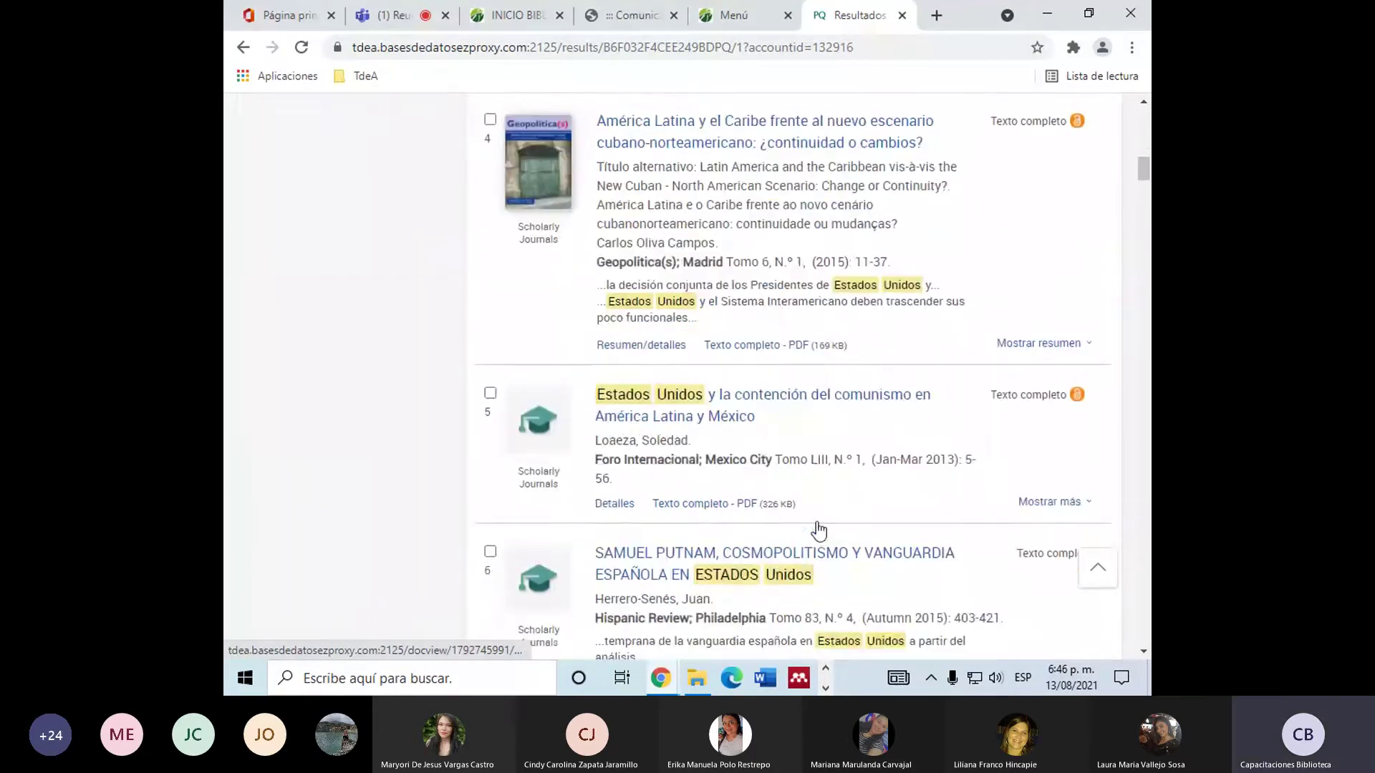
scroll(819, 531, down, 5)
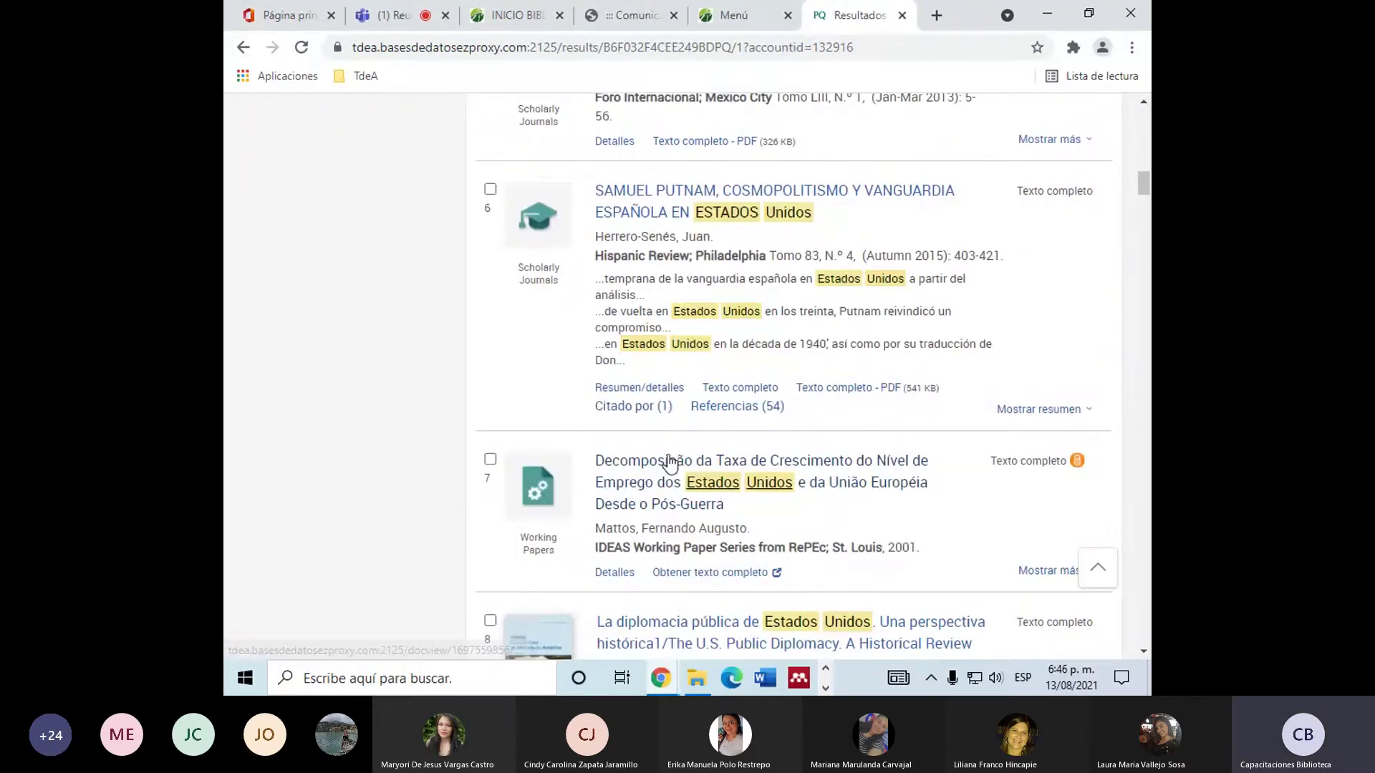
scroll(399, 434, down, 2)
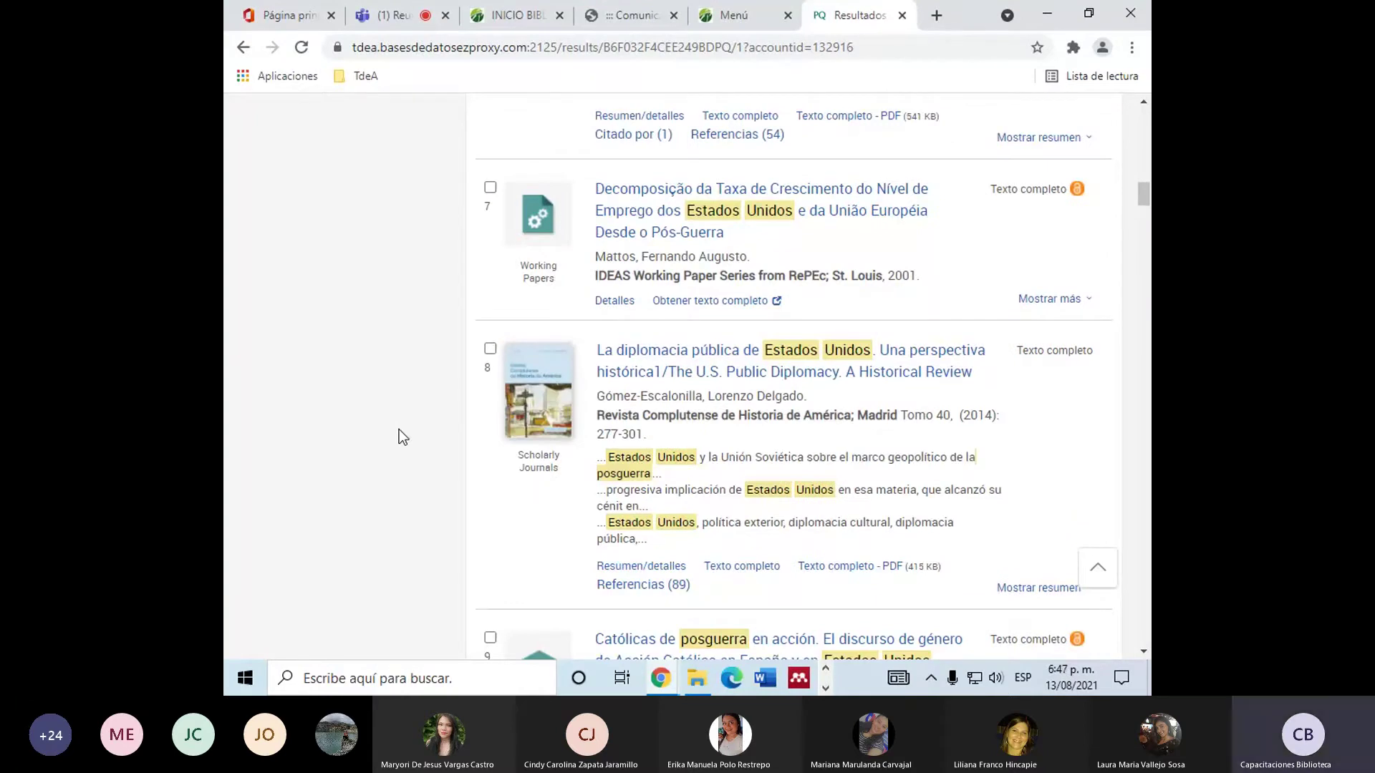
scroll(387, 430, down, 2)
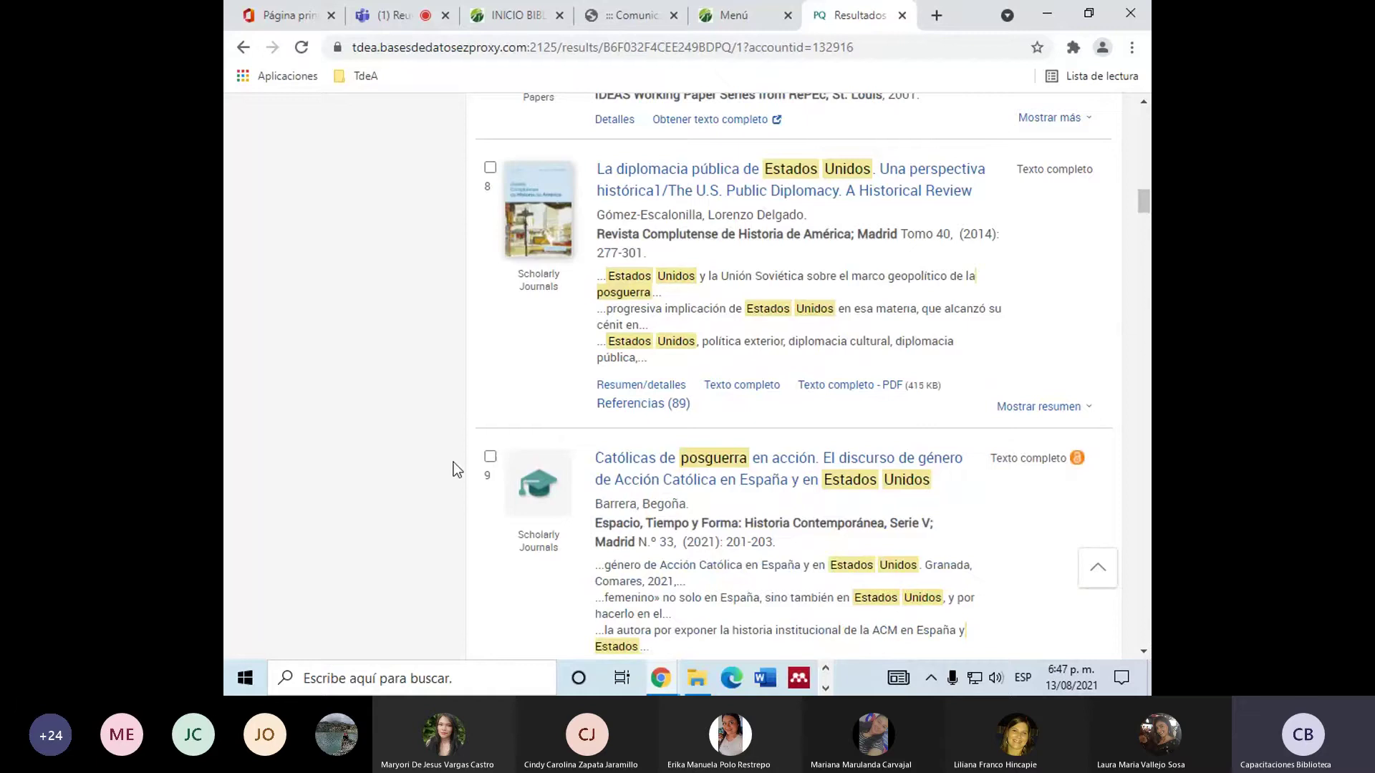
scroll(452, 464, up, 2)
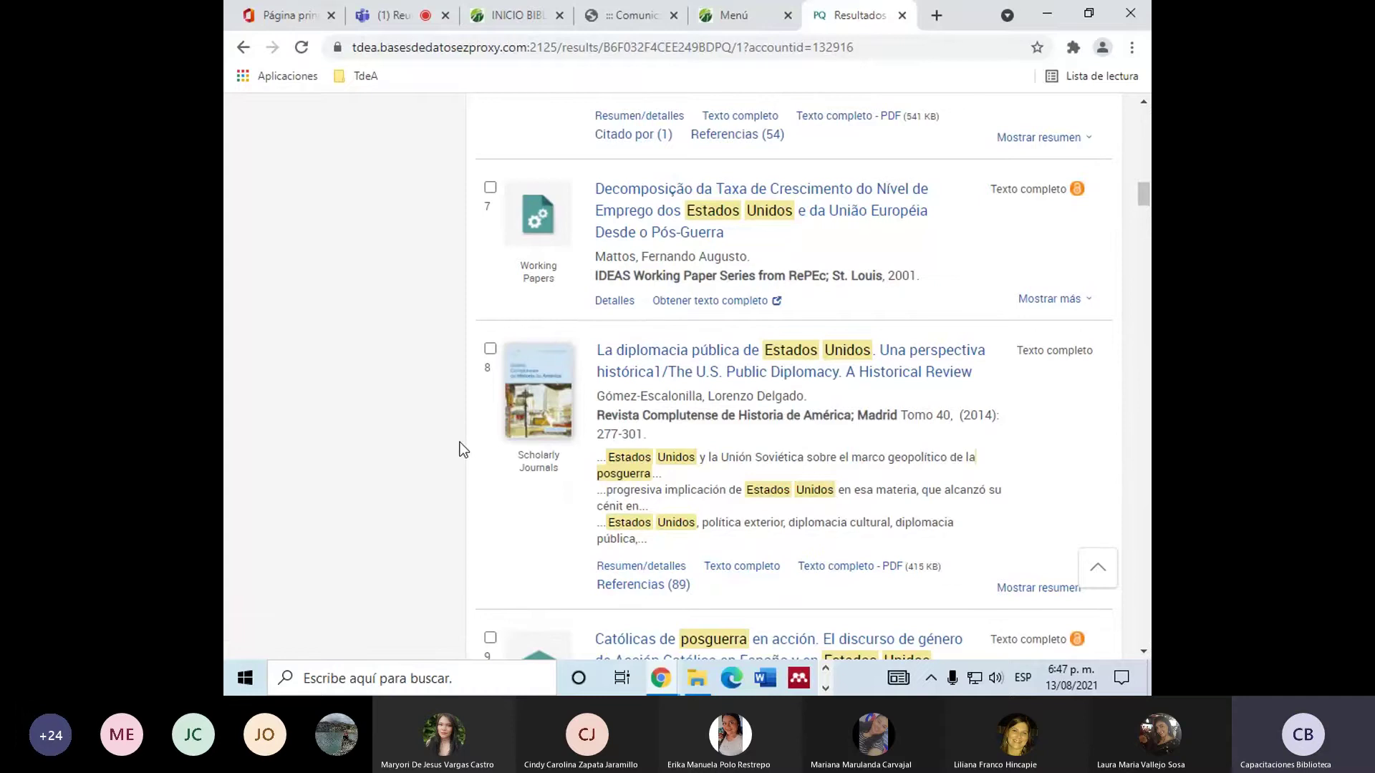
scroll(608, 304, up, 1)
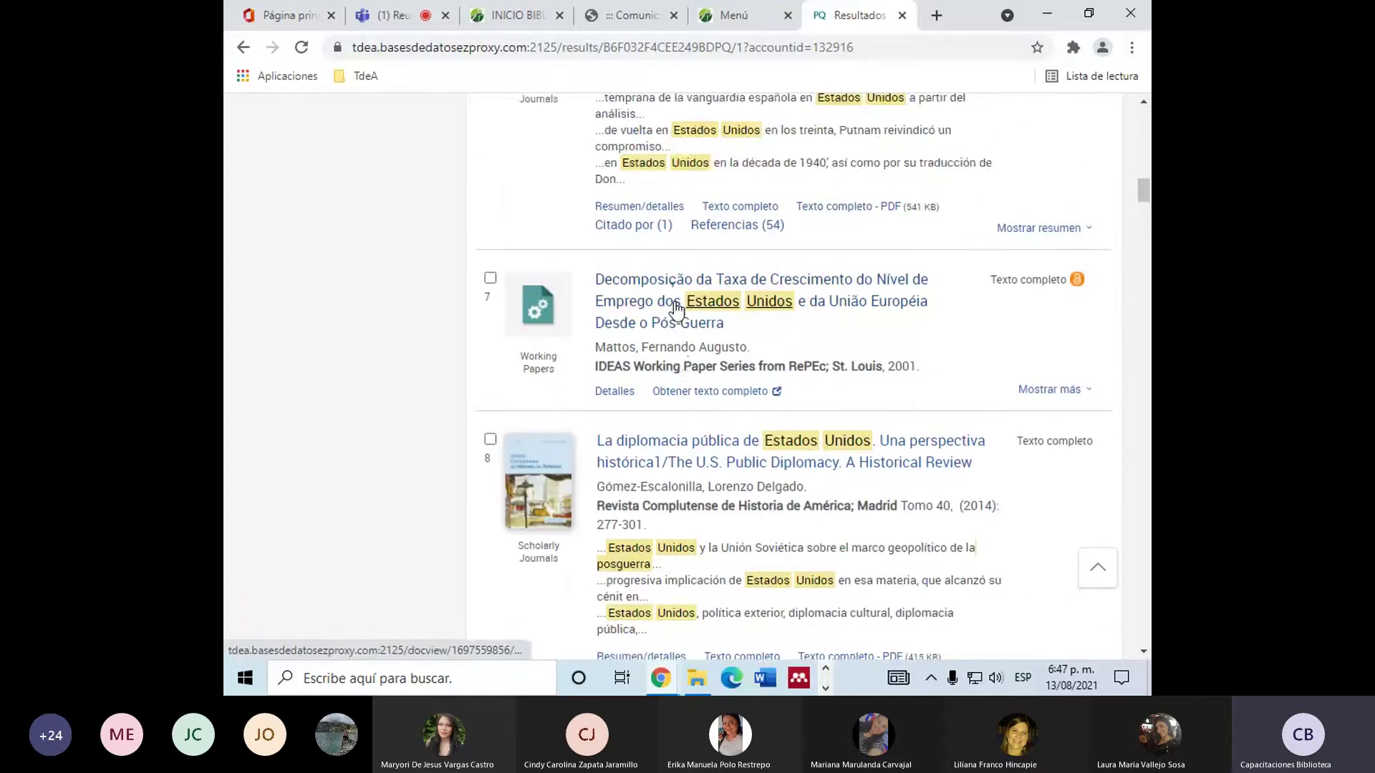
Open the record of result 7, the working paper on employment growth in Estados Unidos and the União Européia, and review its details.
click(608, 304)
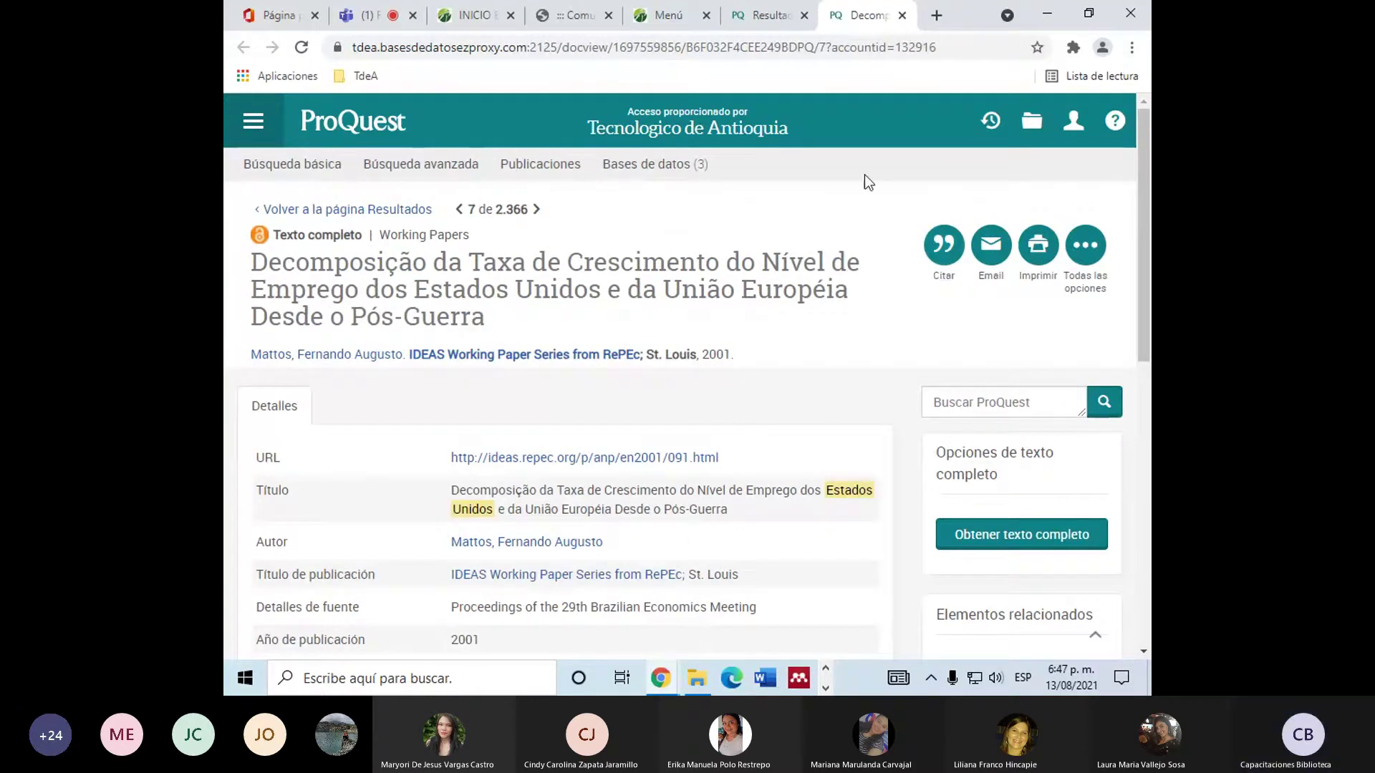
scroll(419, 431, down, 10)
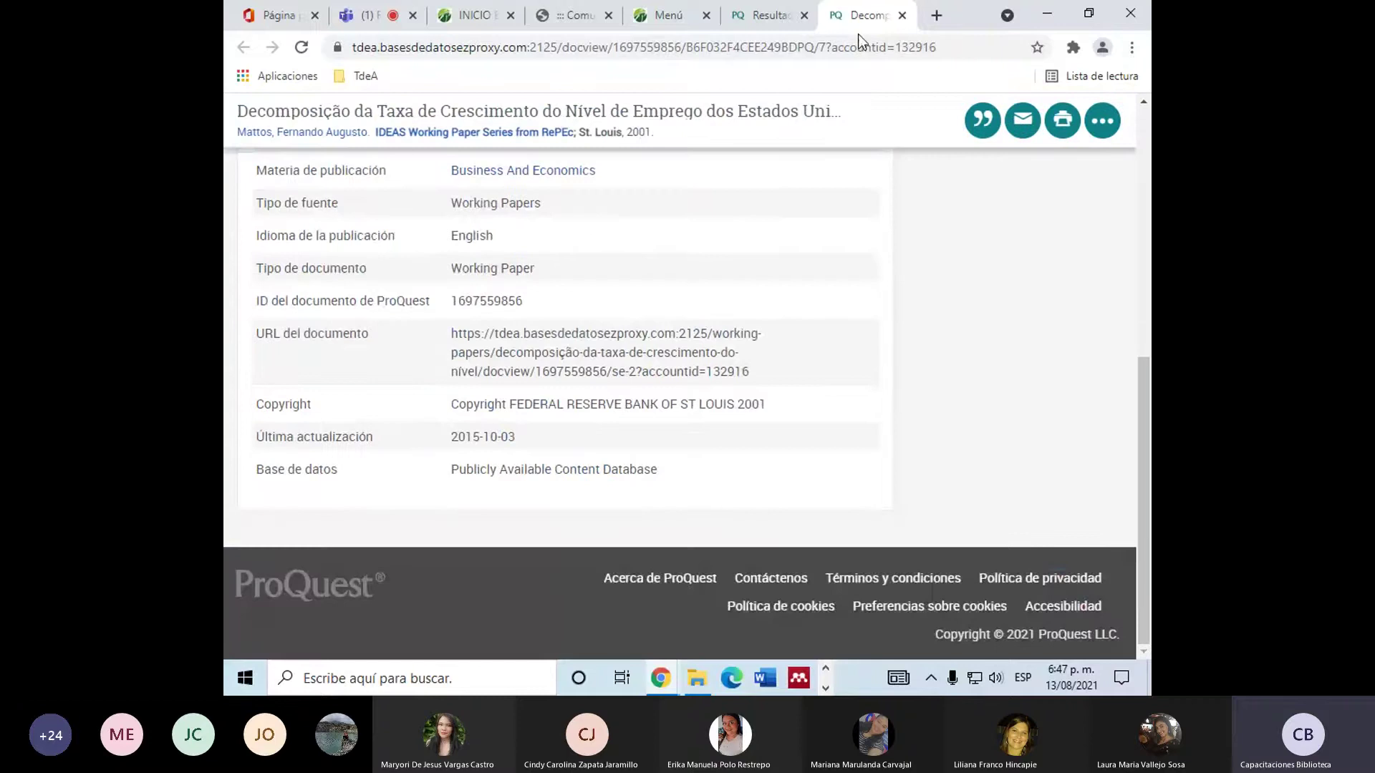
click(764, 15)
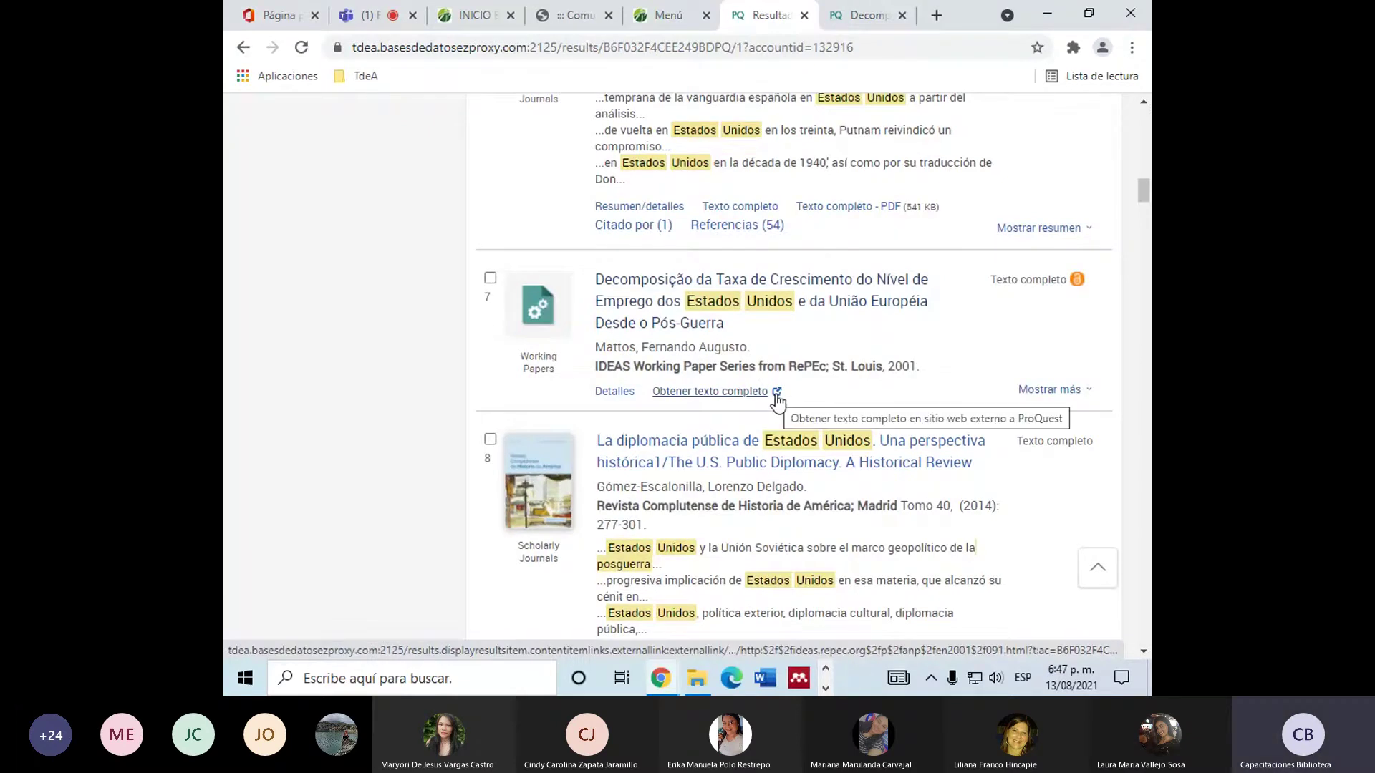
key(ctrl+Tab)
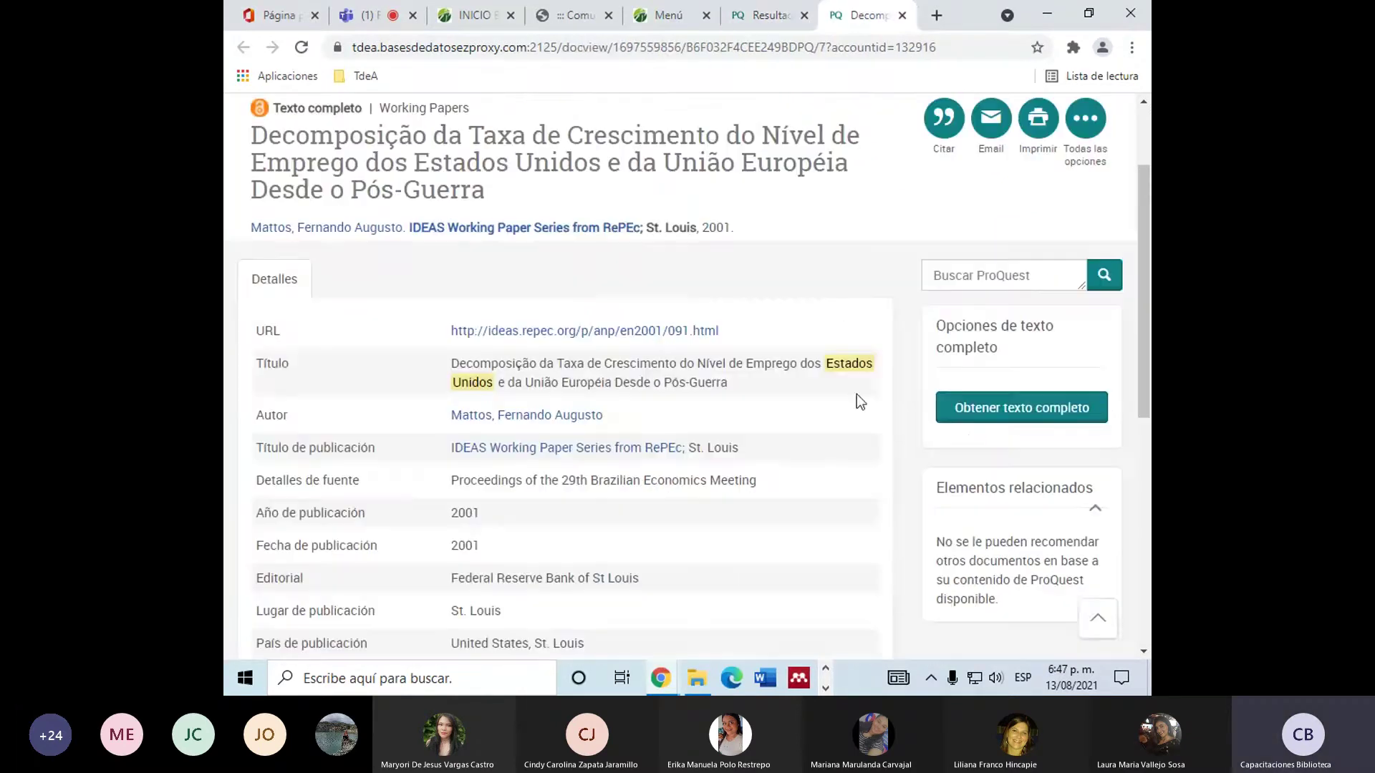
View the working paper's full-text page on the external IDEAS site, dismiss the translation offer, and close both the page and the record.
click(988, 421)
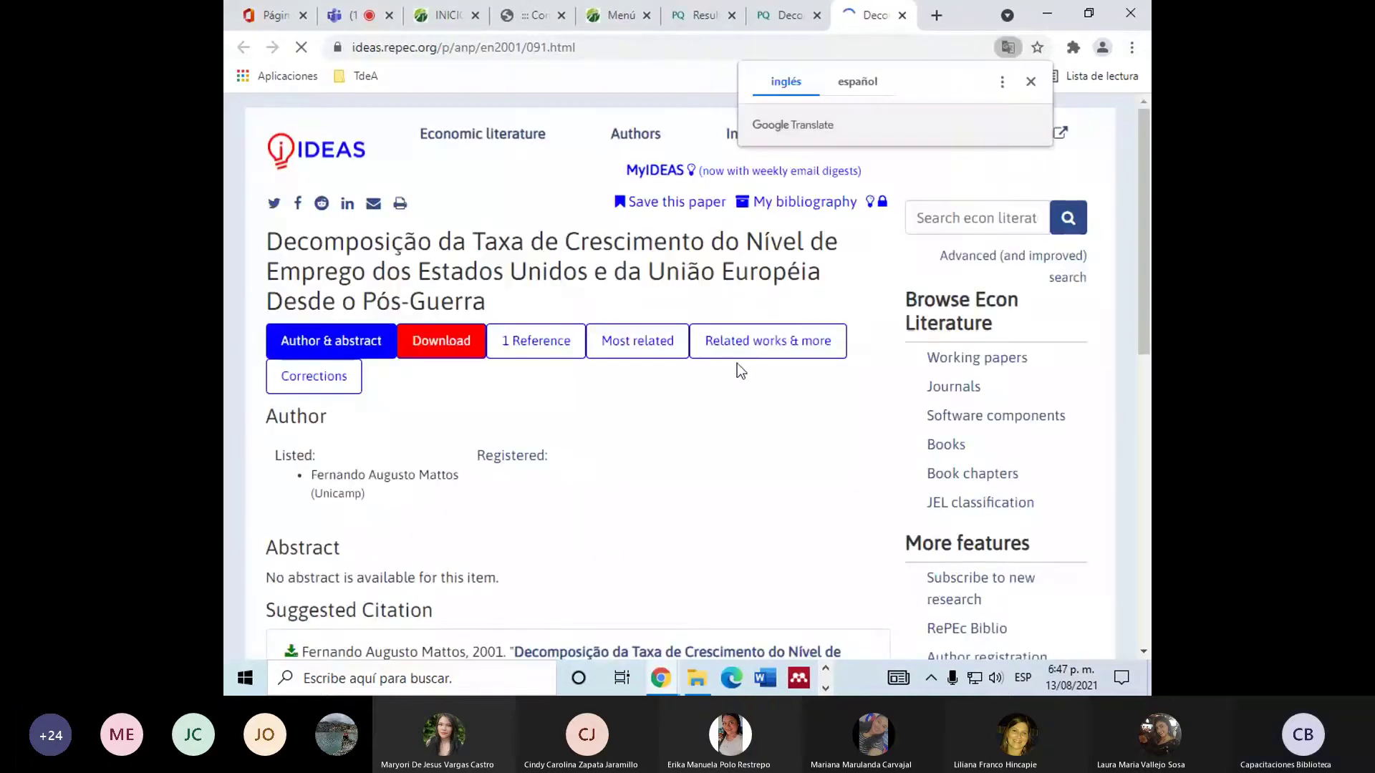
click(1030, 81)
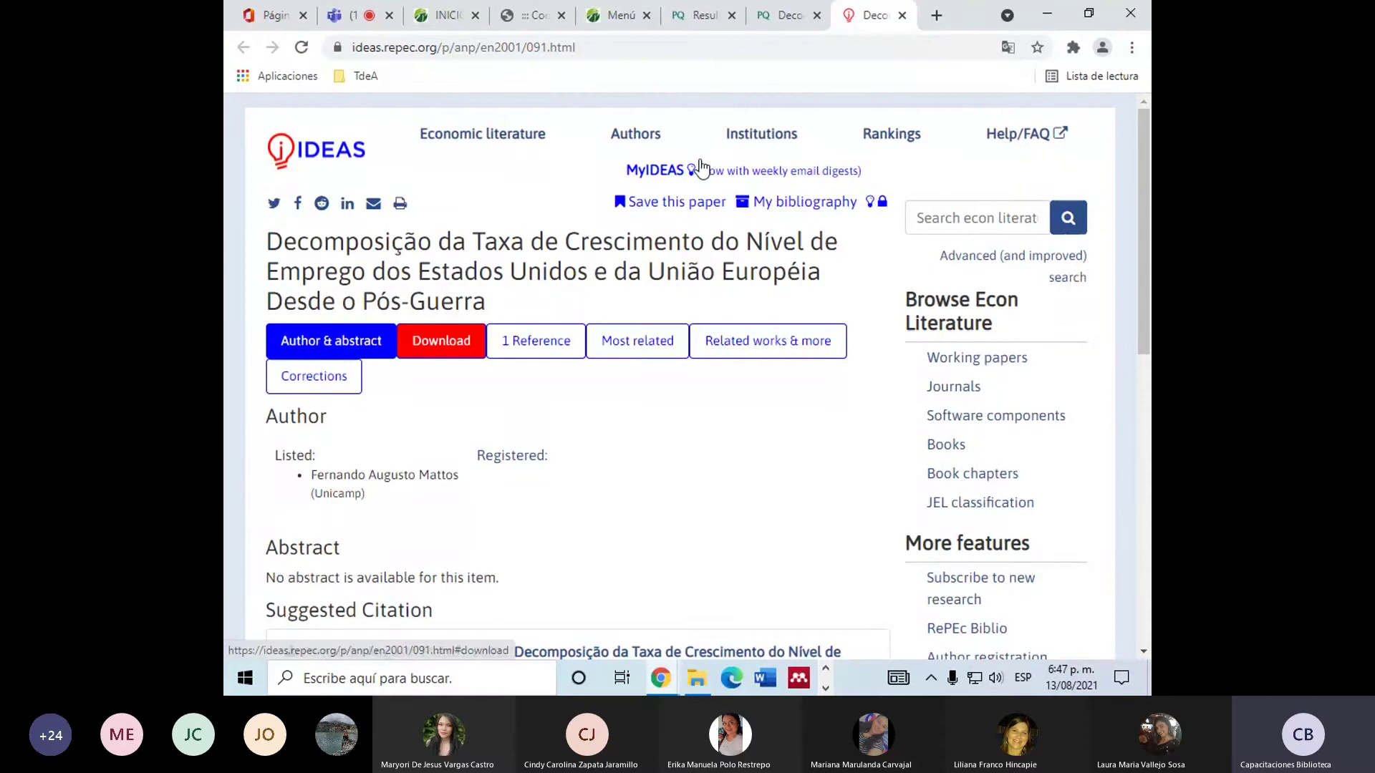
click(903, 15)
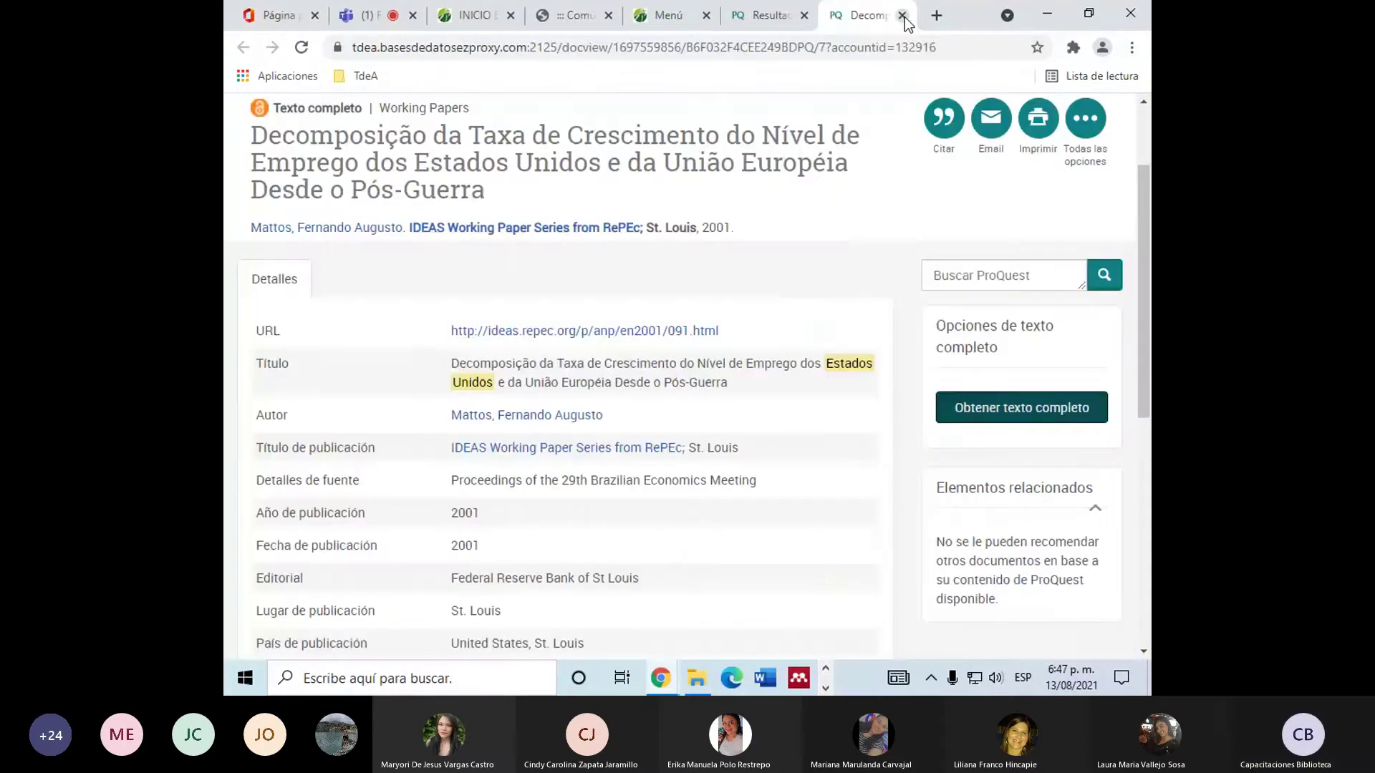
click(903, 15)
Browse results 8 to 19 and compare how posguerra and Estados Unidos are highlighted in their titles and excerpts.
scroll(550, 385, down, 4)
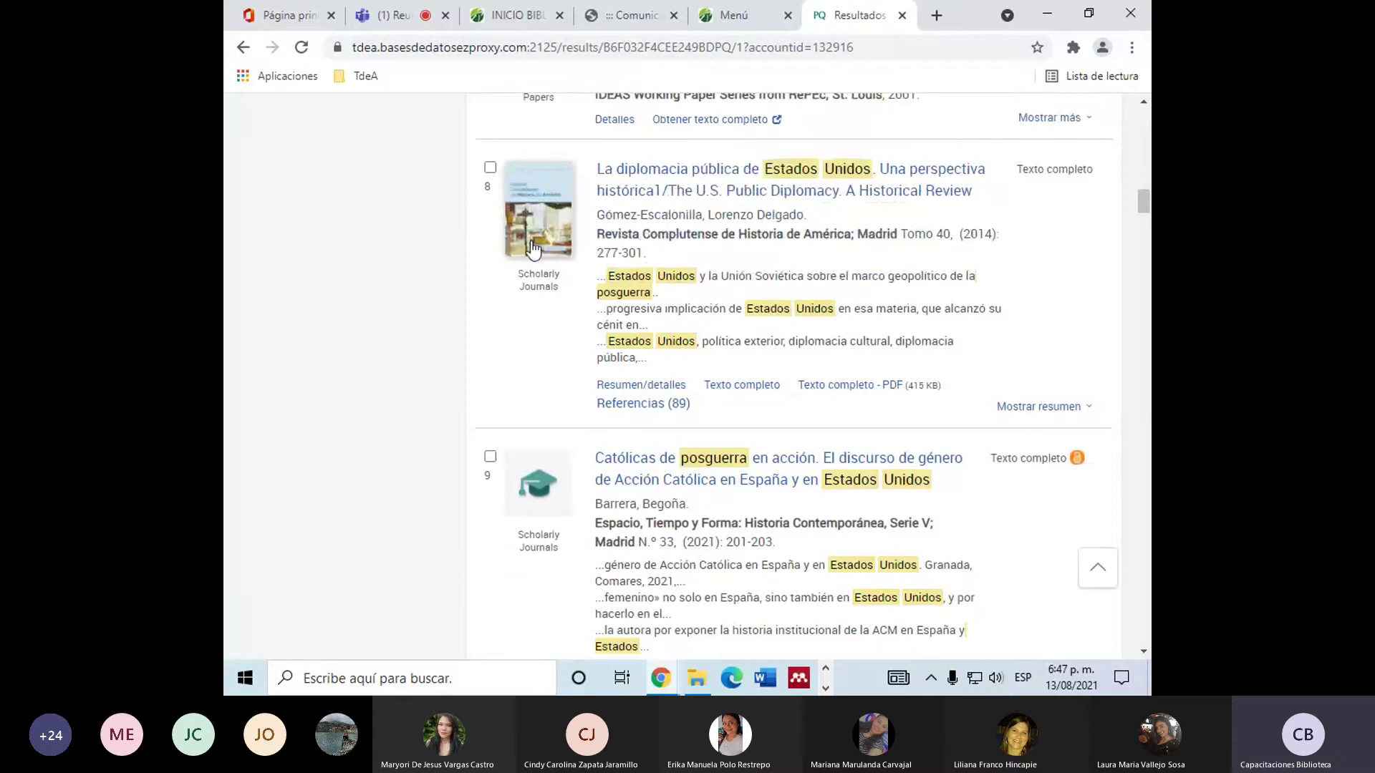
scroll(643, 414, down, 5)
scroll(643, 414, down, 5)
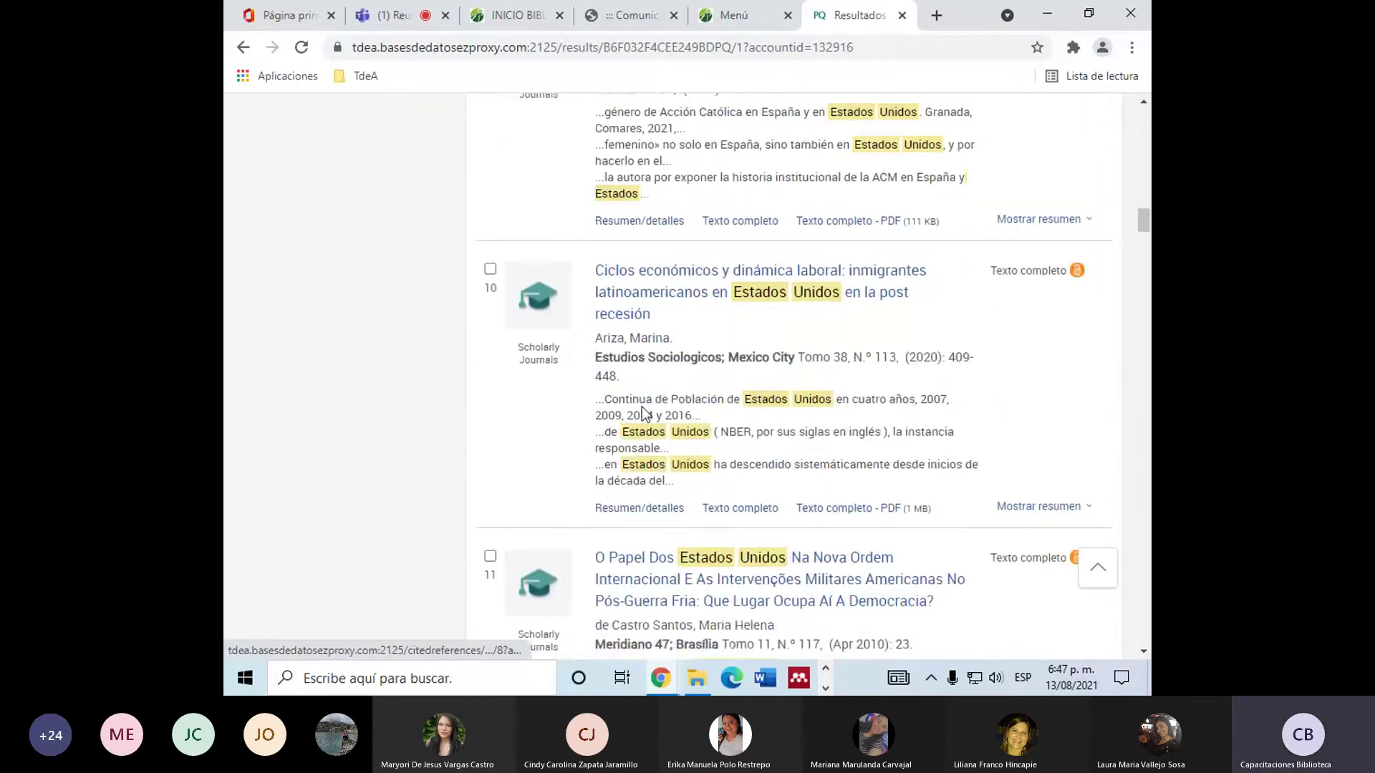
scroll(642, 407, down, 5)
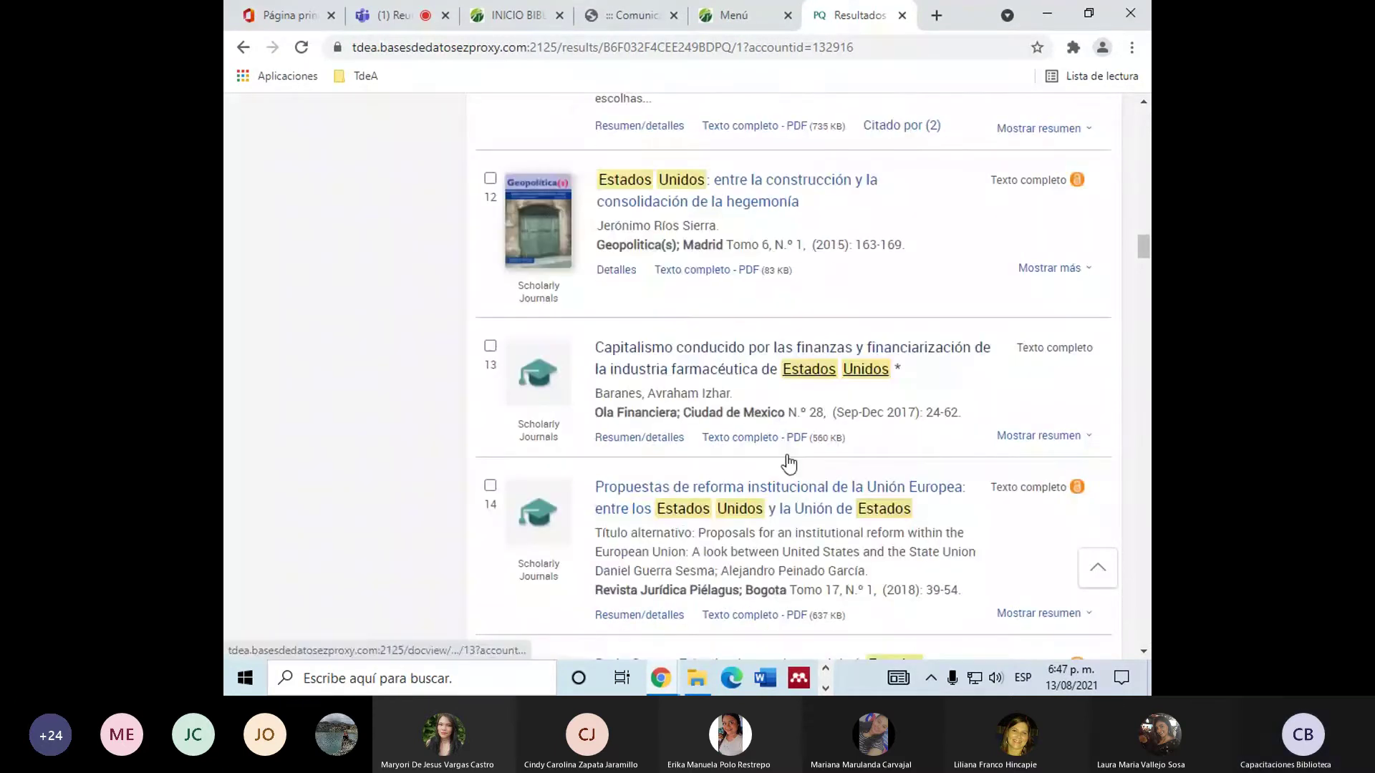
scroll(784, 462, down, 4)
scroll(787, 464, down, 14)
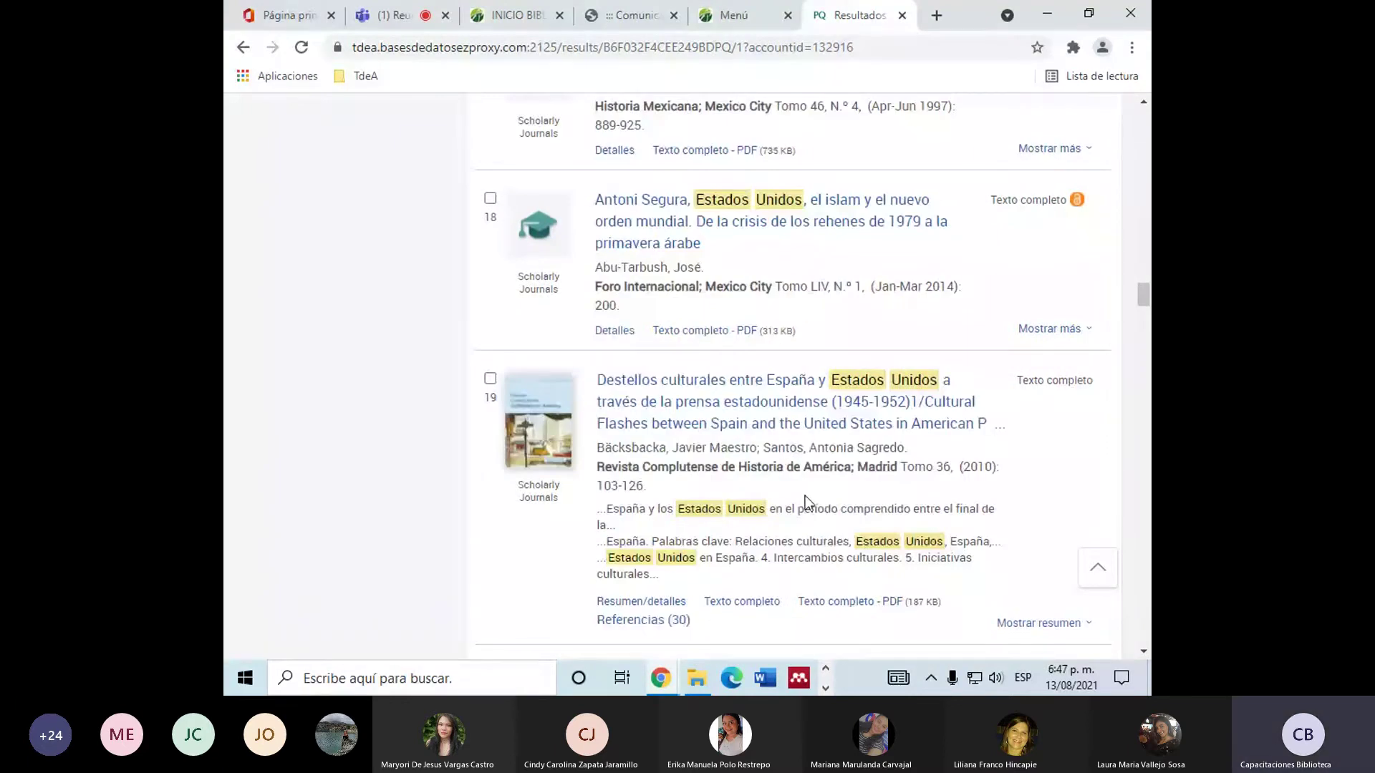
scroll(805, 496, up, 10)
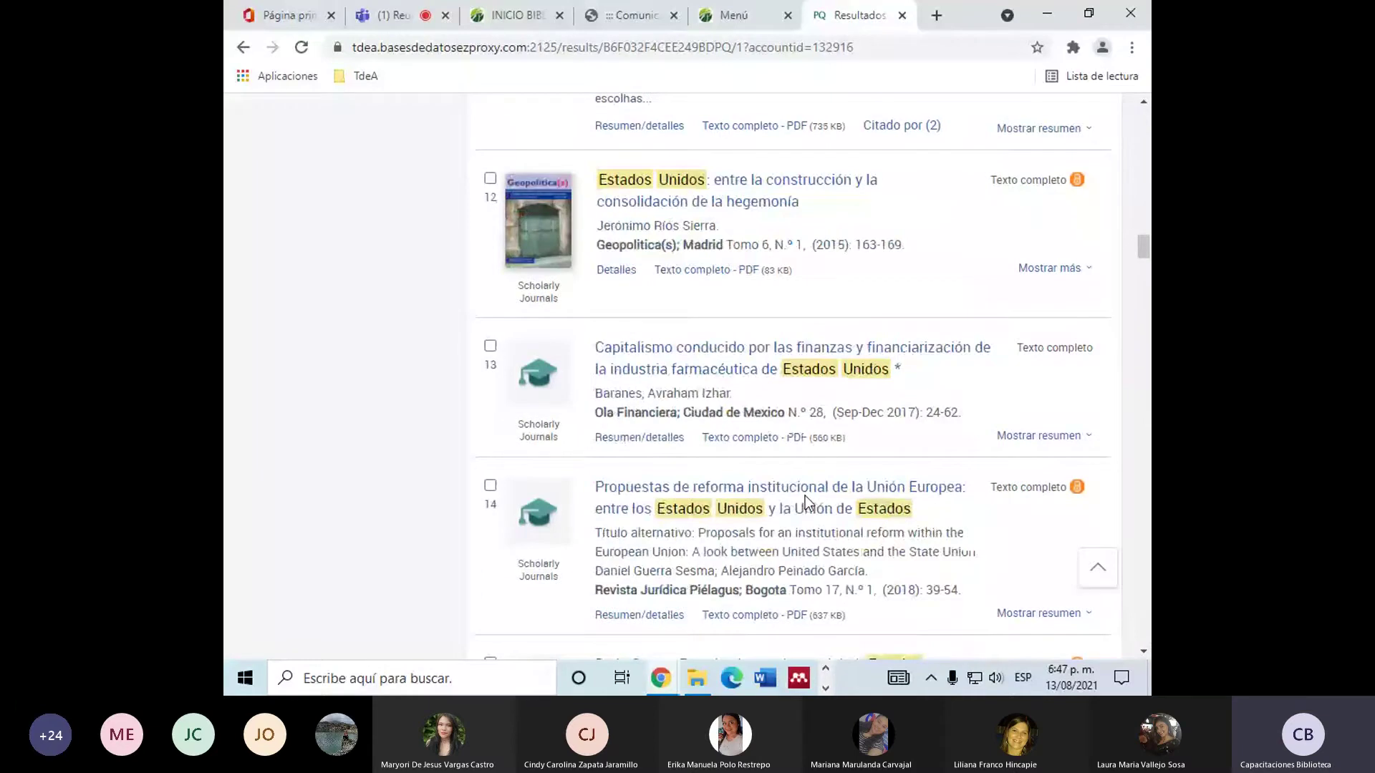
scroll(804, 495, up, 8)
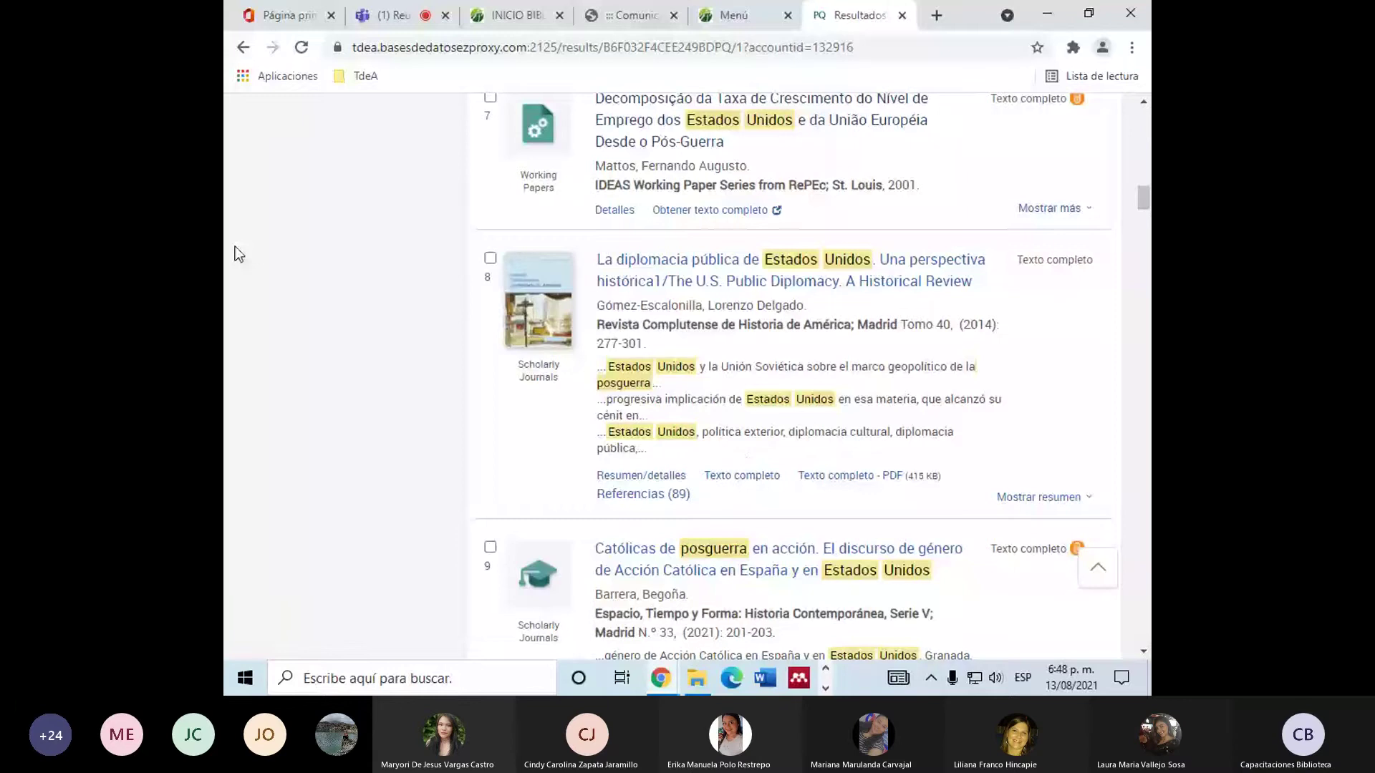
Review the available filters for the posguerra AND Estados Unidos results and limit the results to Texto completo.
scroll(788, 494, up, 8)
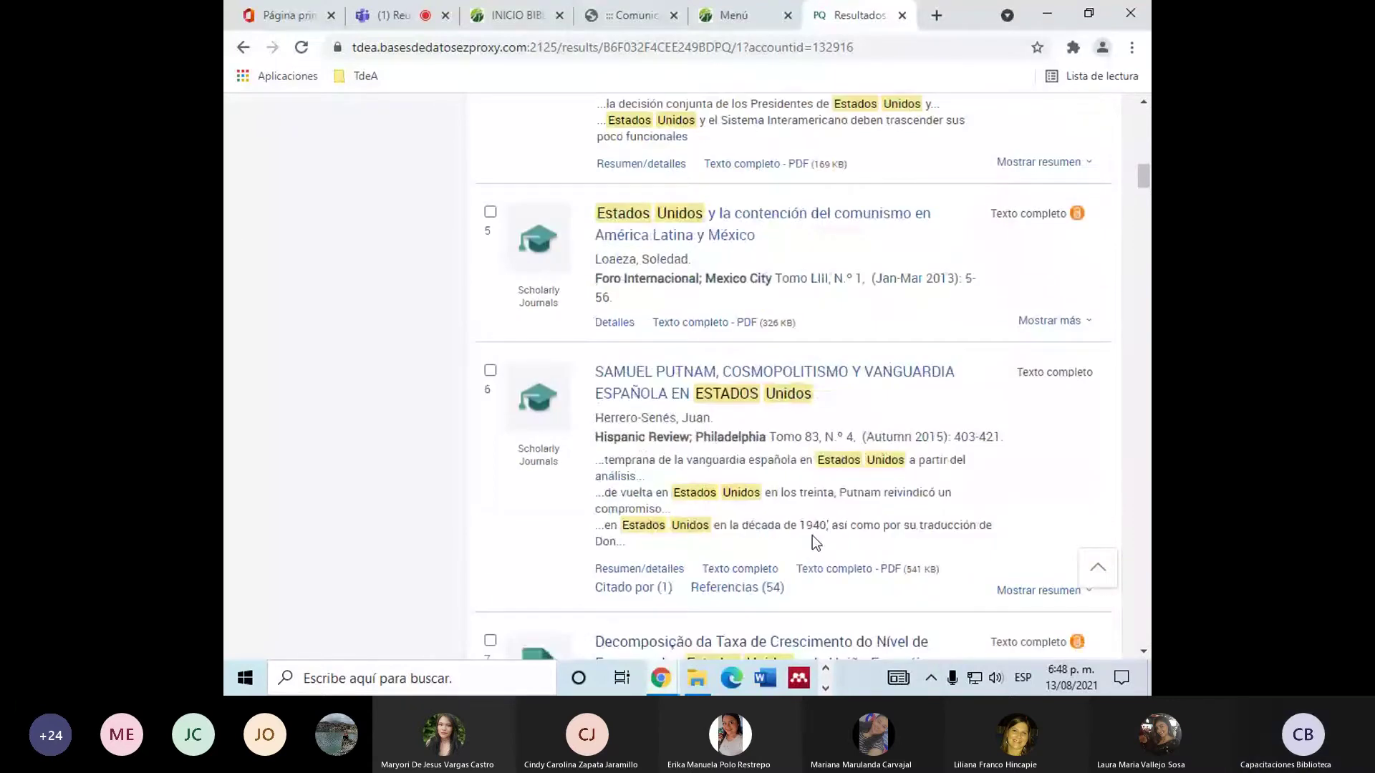
scroll(812, 535, up, 8)
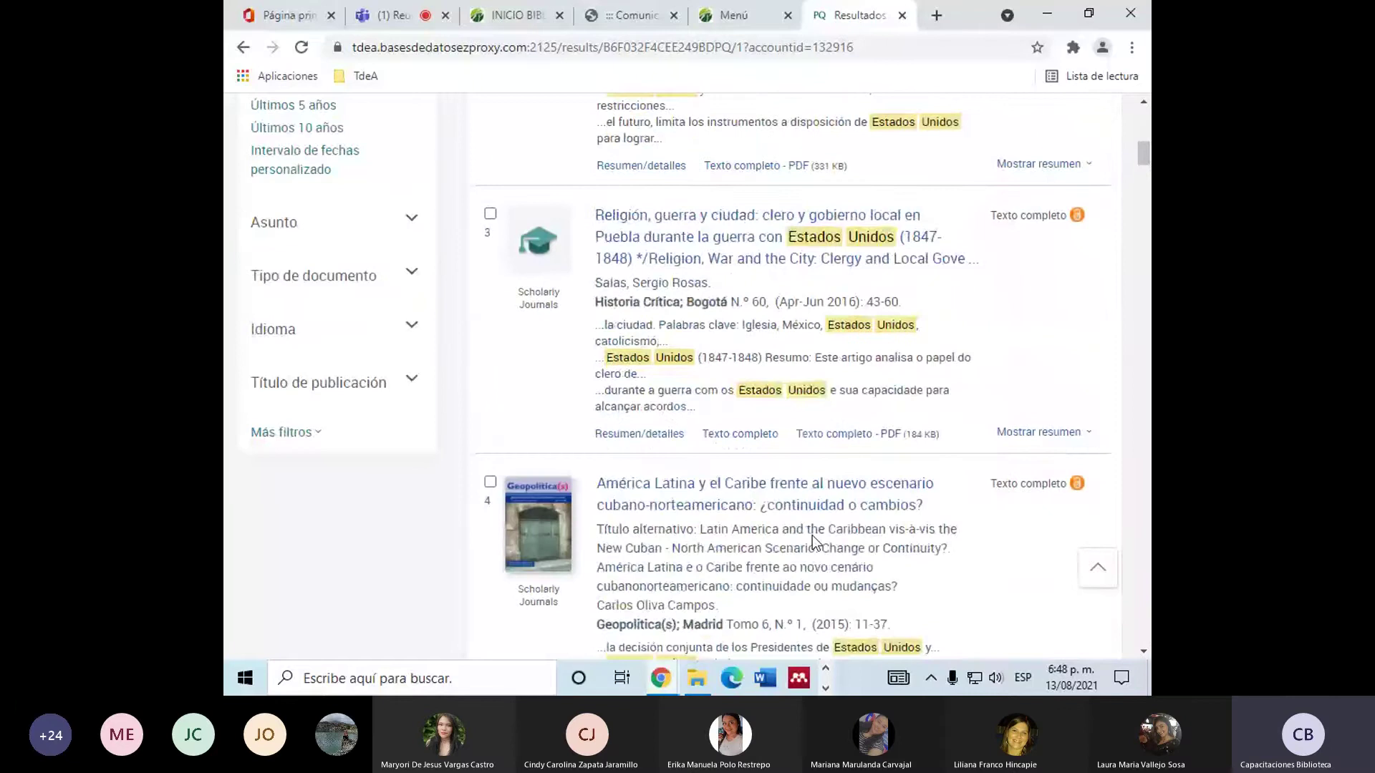
scroll(812, 536, up, 8)
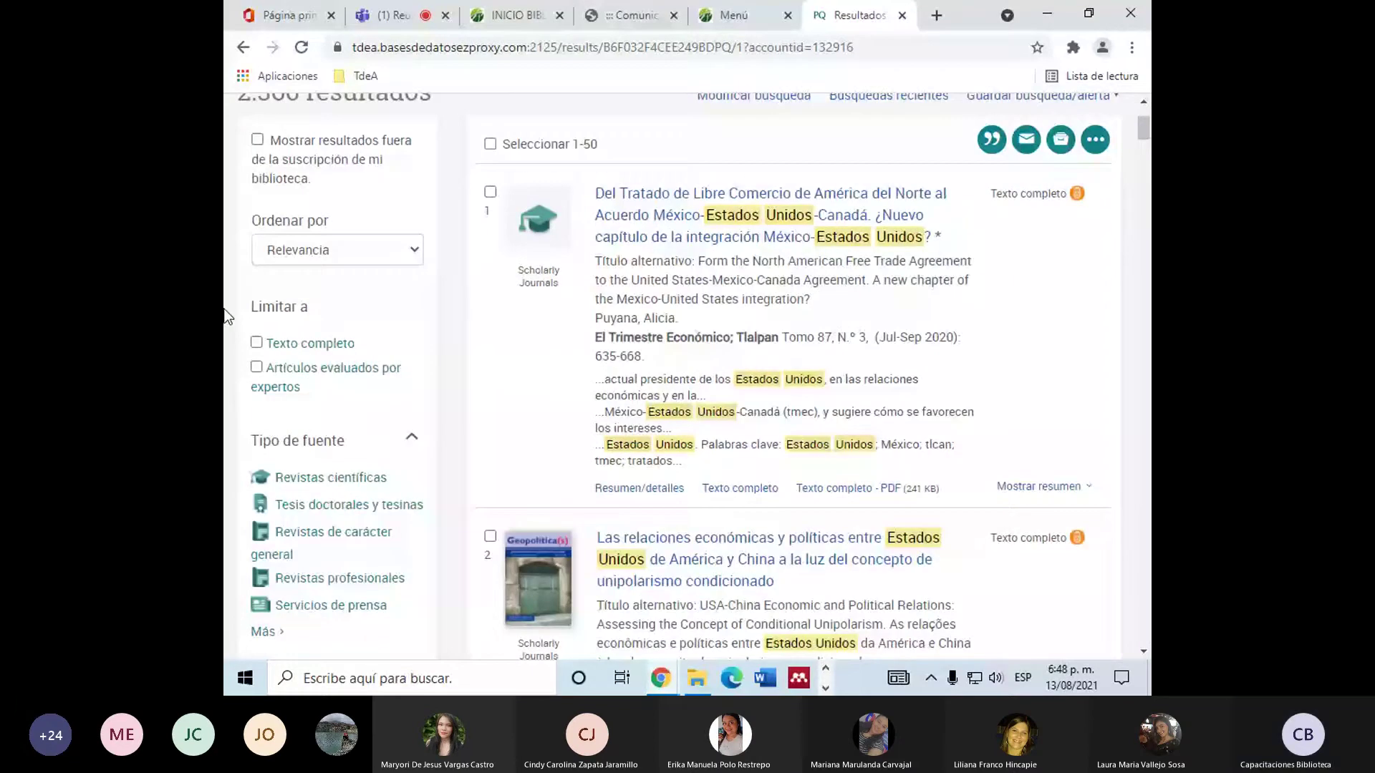
scroll(289, 407, down, 5)
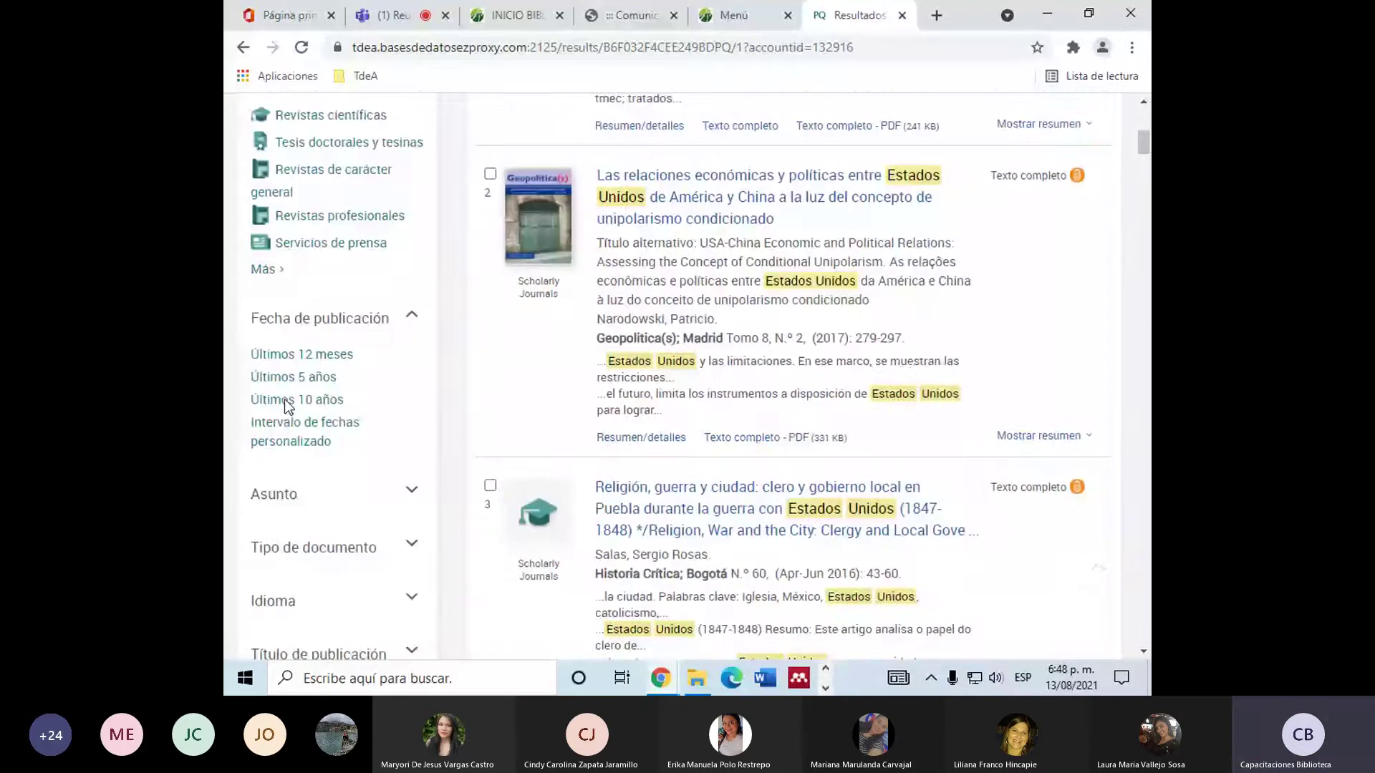
scroll(414, 473, down, 4)
scroll(414, 472, up, 4)
scroll(436, 473, up, 6)
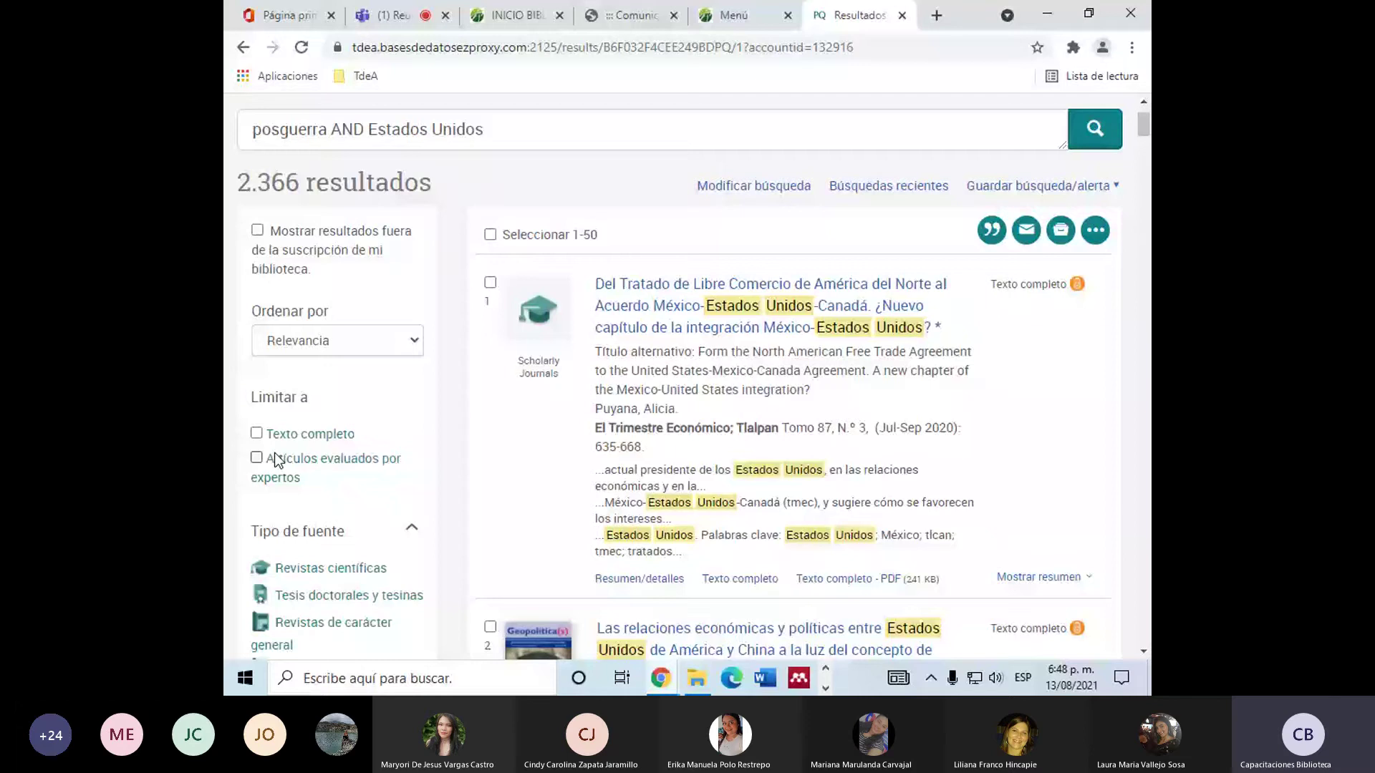
click(256, 434)
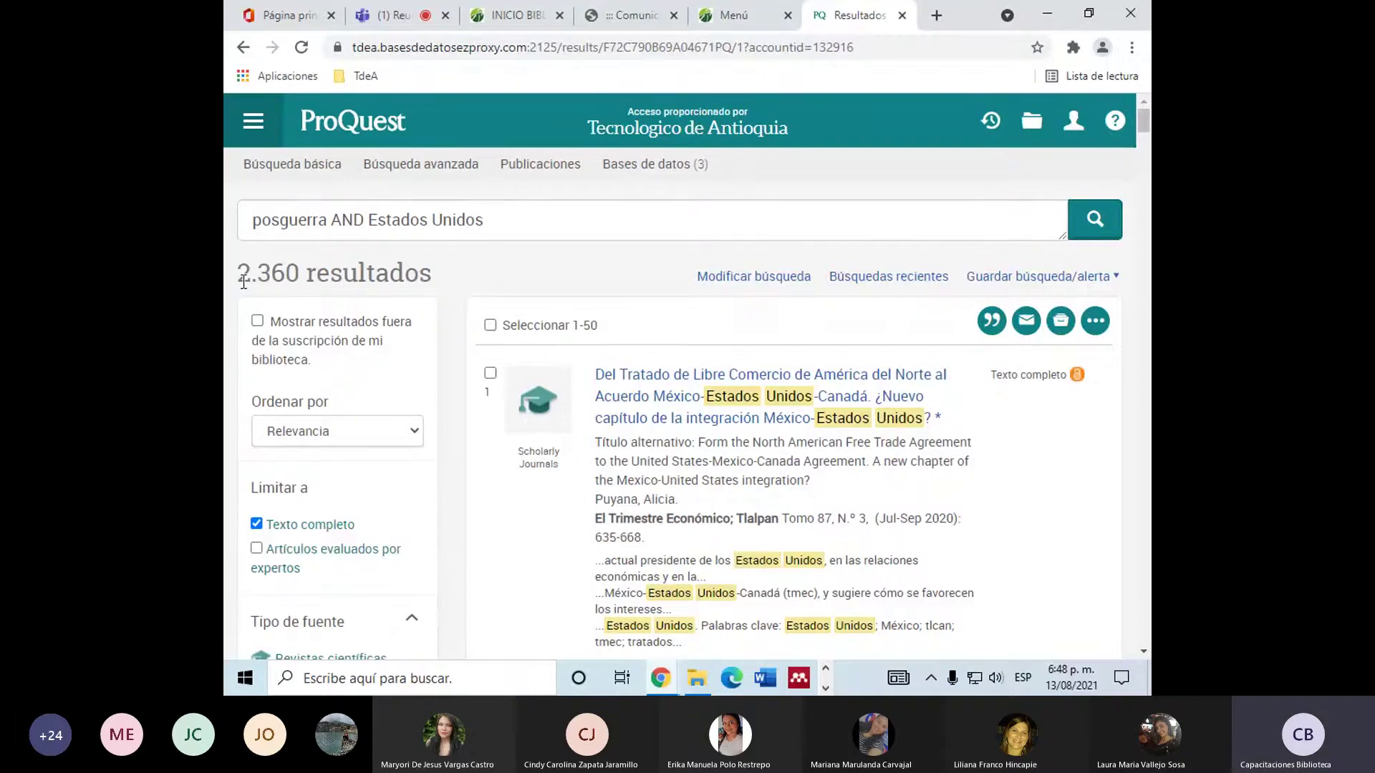
Check the updated number of results and the full-text links offered for the first article.
drag(243, 282, 331, 276)
click(581, 383)
scroll(845, 502, down, 3)
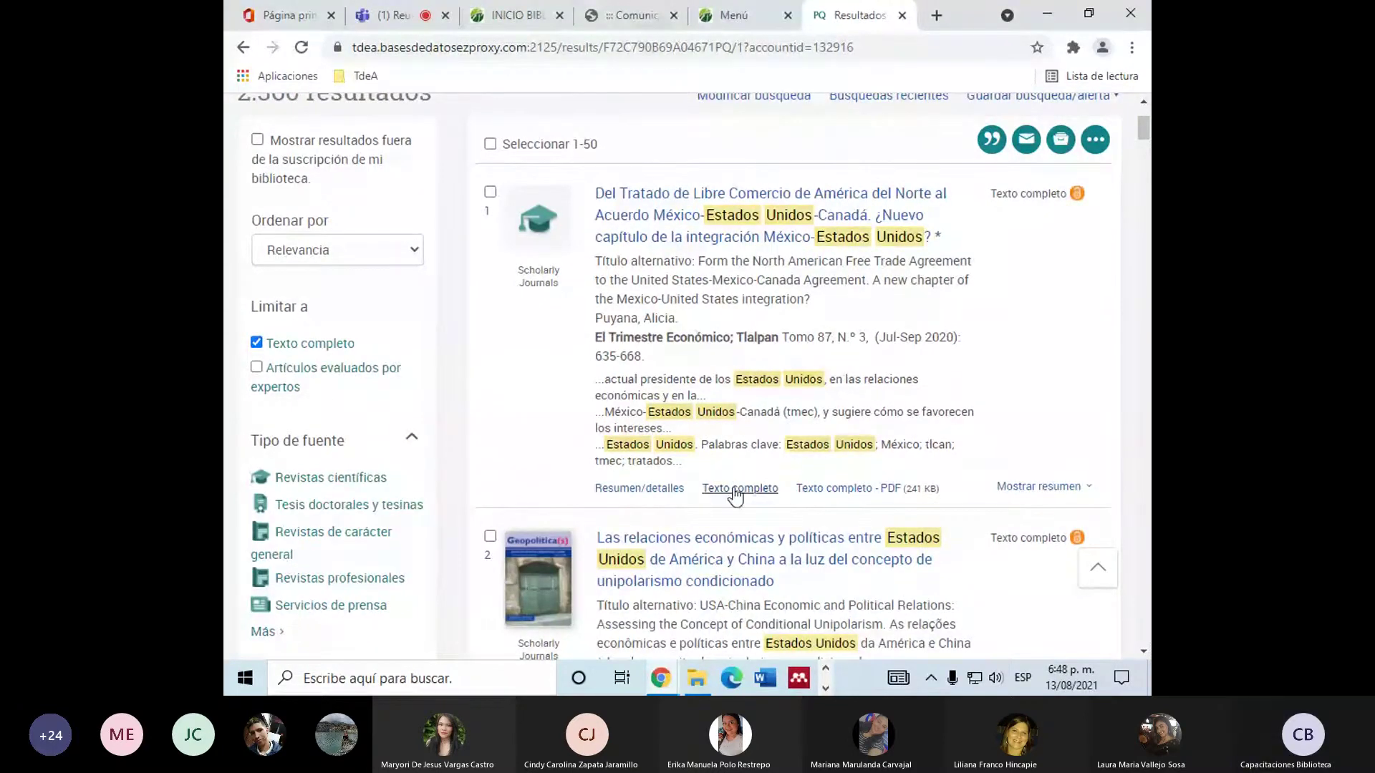
Review the full list of source types and restrict the results to Revistas científicas.
scroll(294, 379, down, 1)
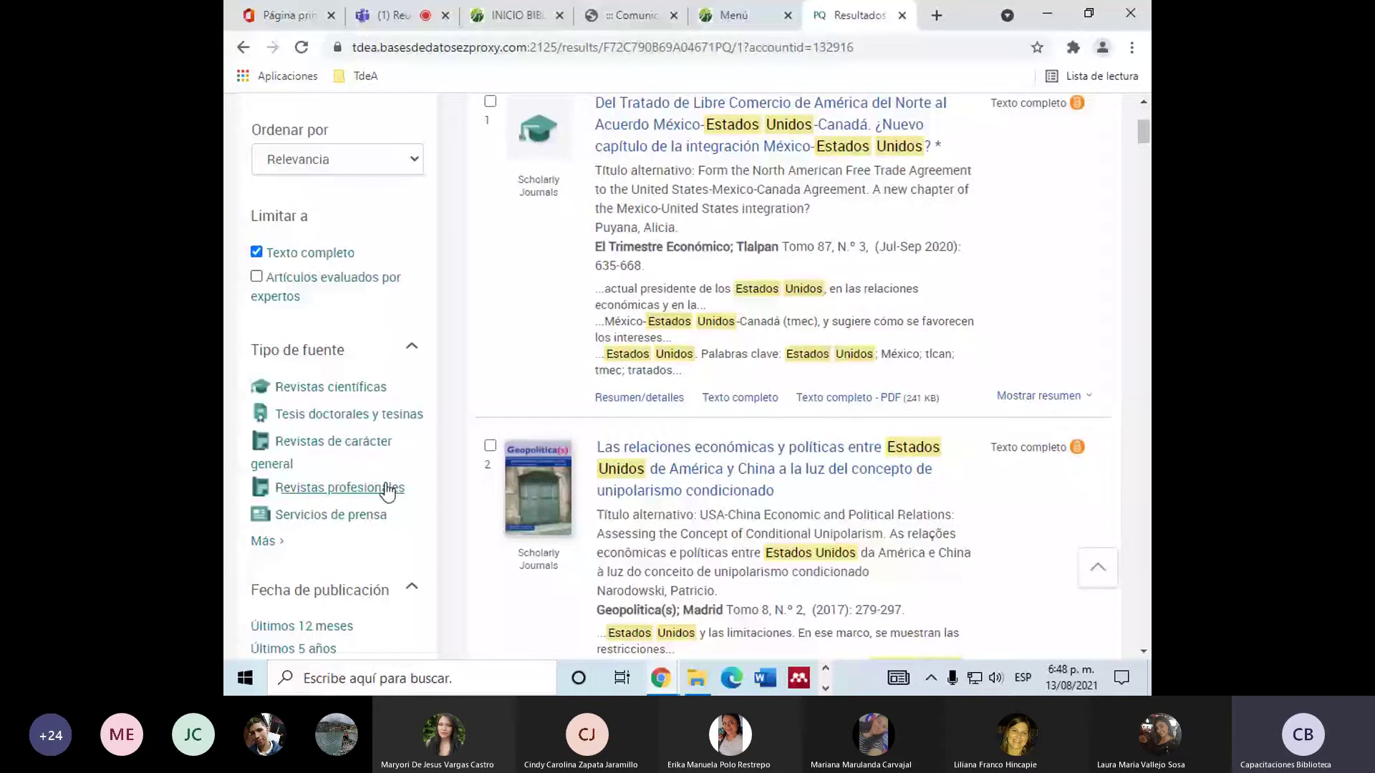
scroll(387, 491, down, 1)
click(276, 446)
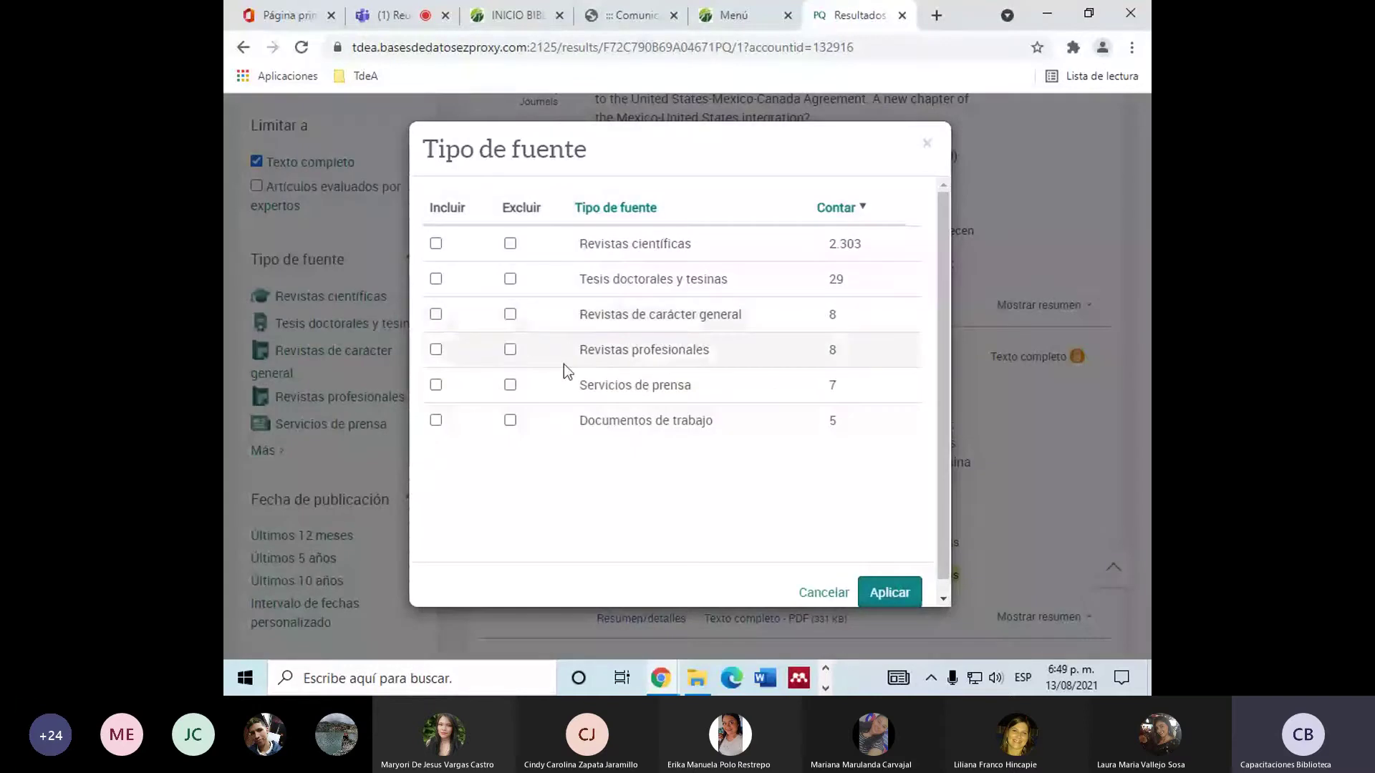
triple_click(560, 424)
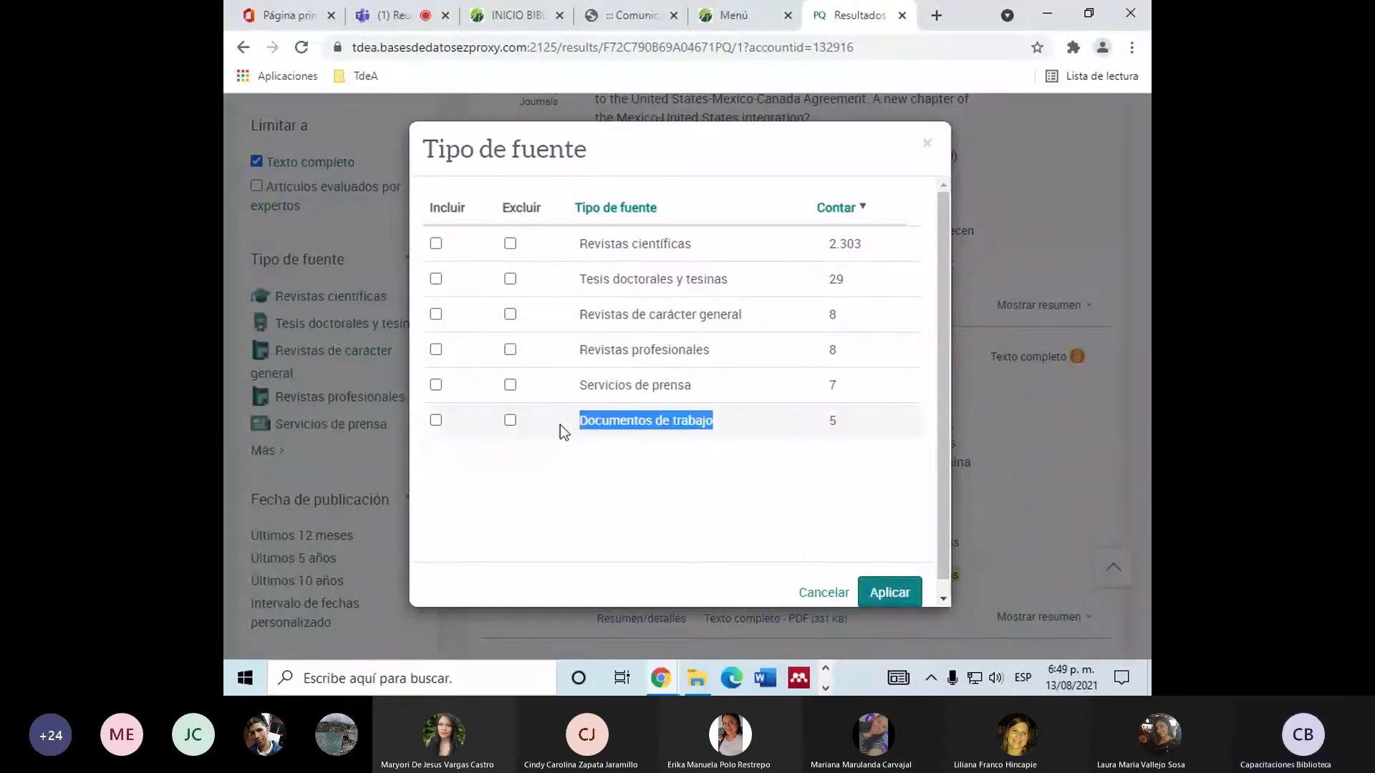
click(576, 505)
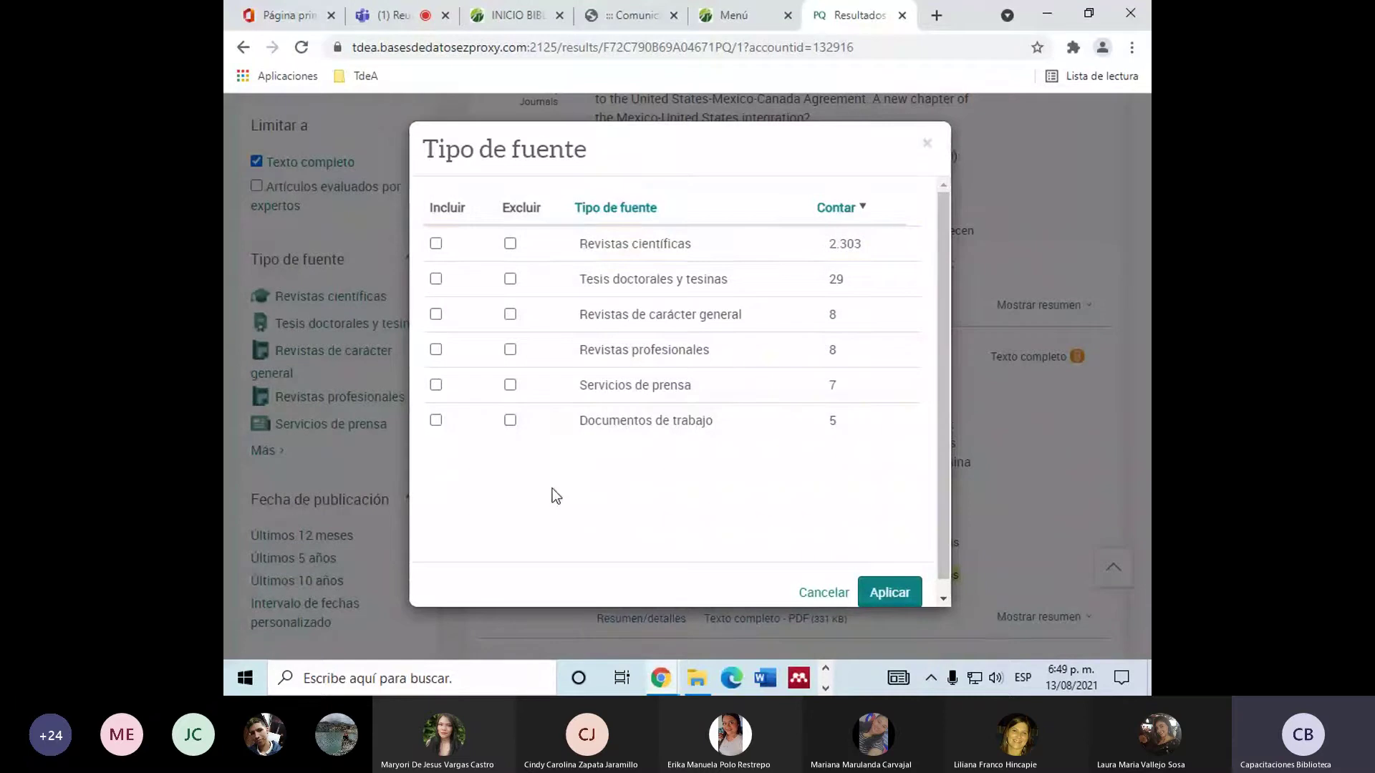
click(435, 245)
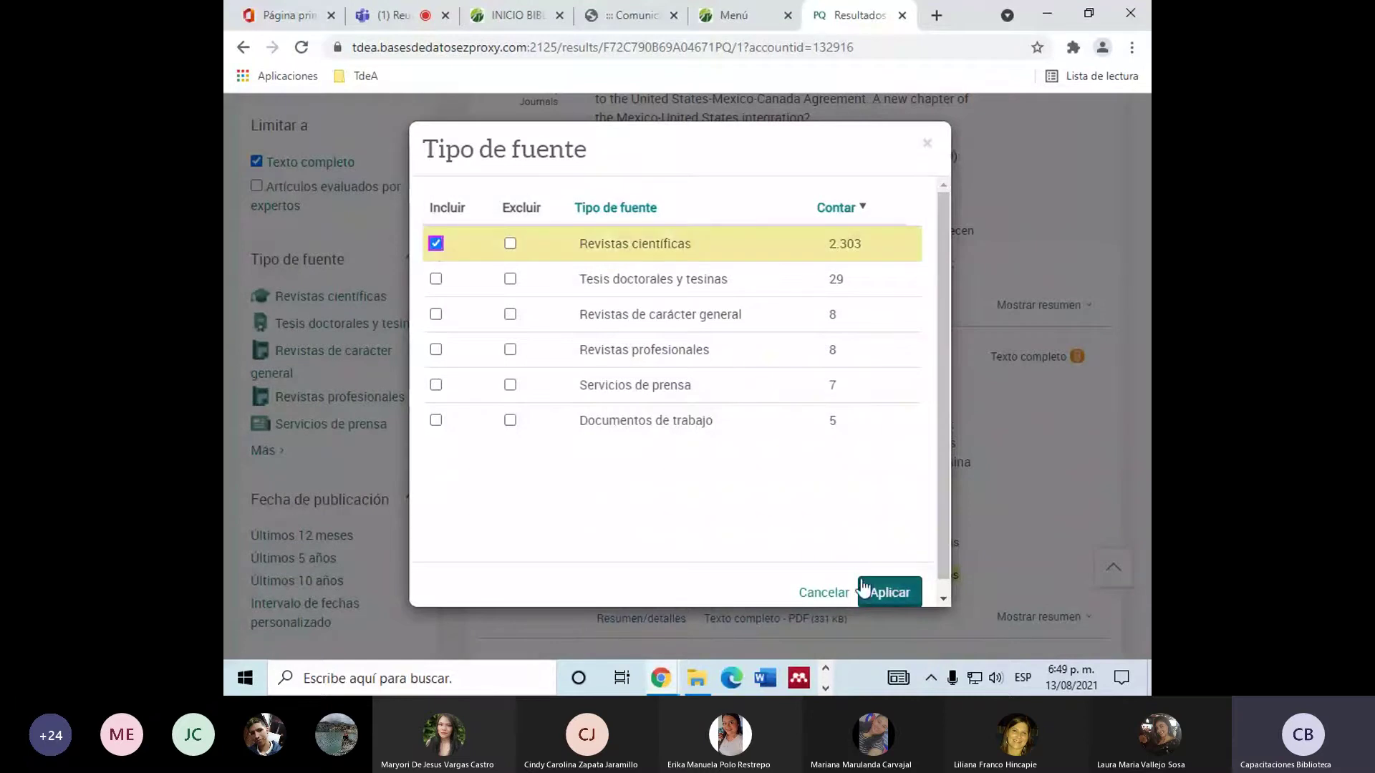
click(892, 594)
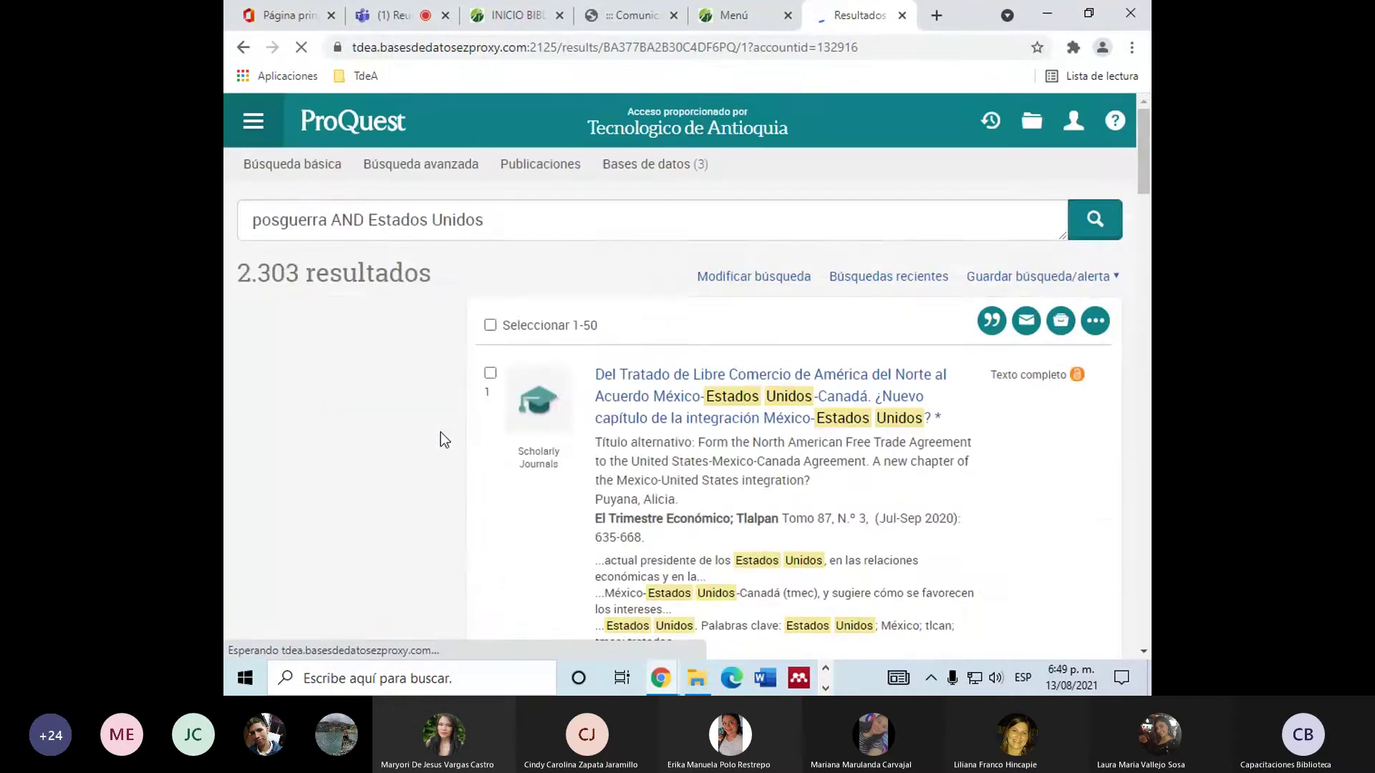
Check the applied source filter, then show the custom publication date range and examine its start and end date fields without entering dates.
scroll(429, 408, down, 2)
scroll(427, 396, down, 3)
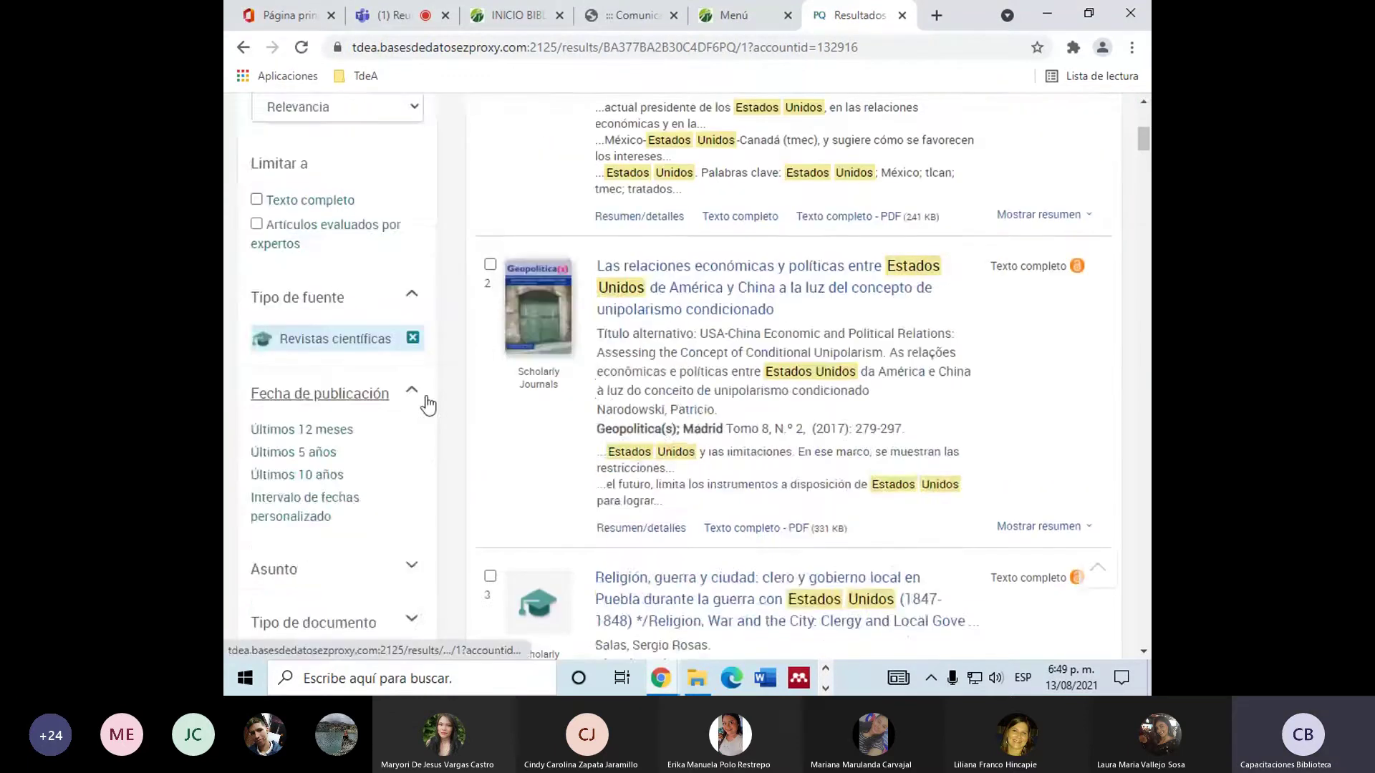
scroll(424, 429, up, 6)
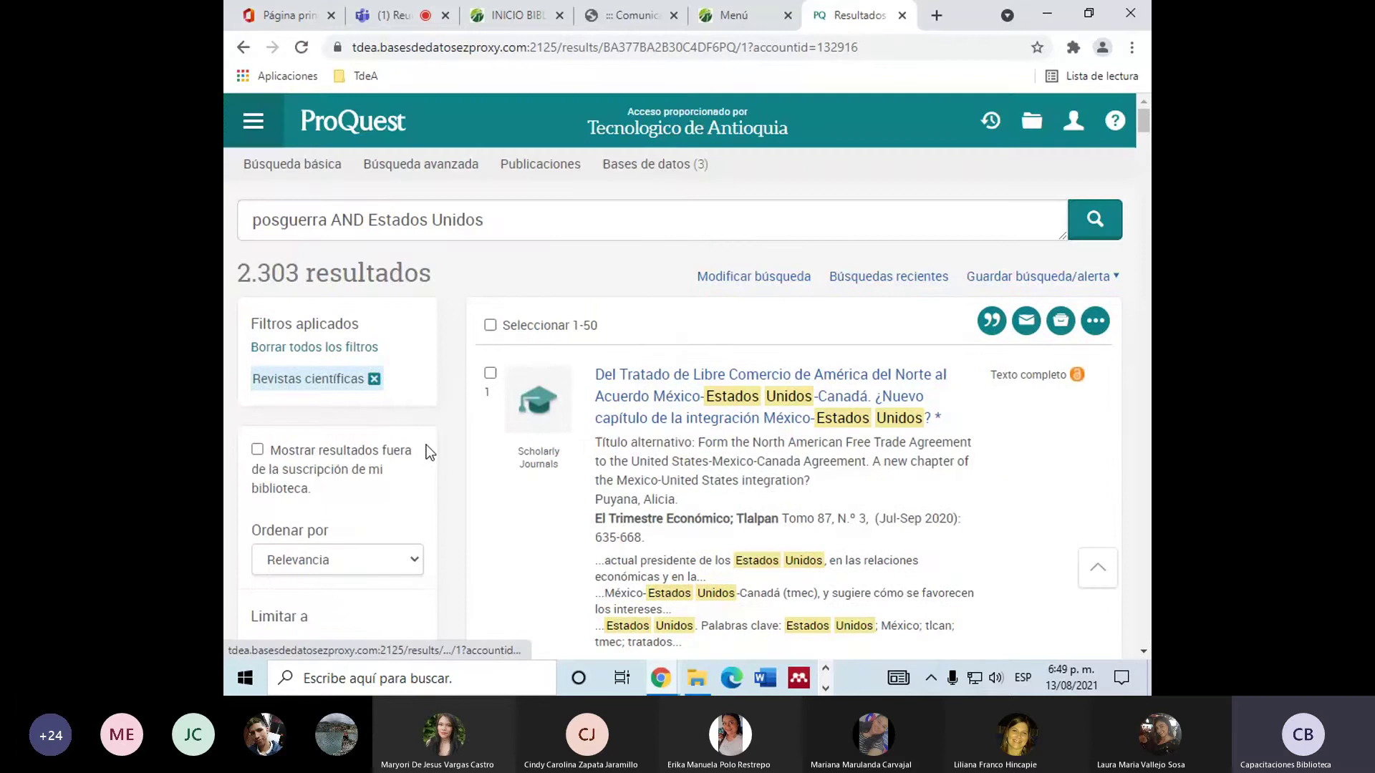
scroll(427, 448, down, 6)
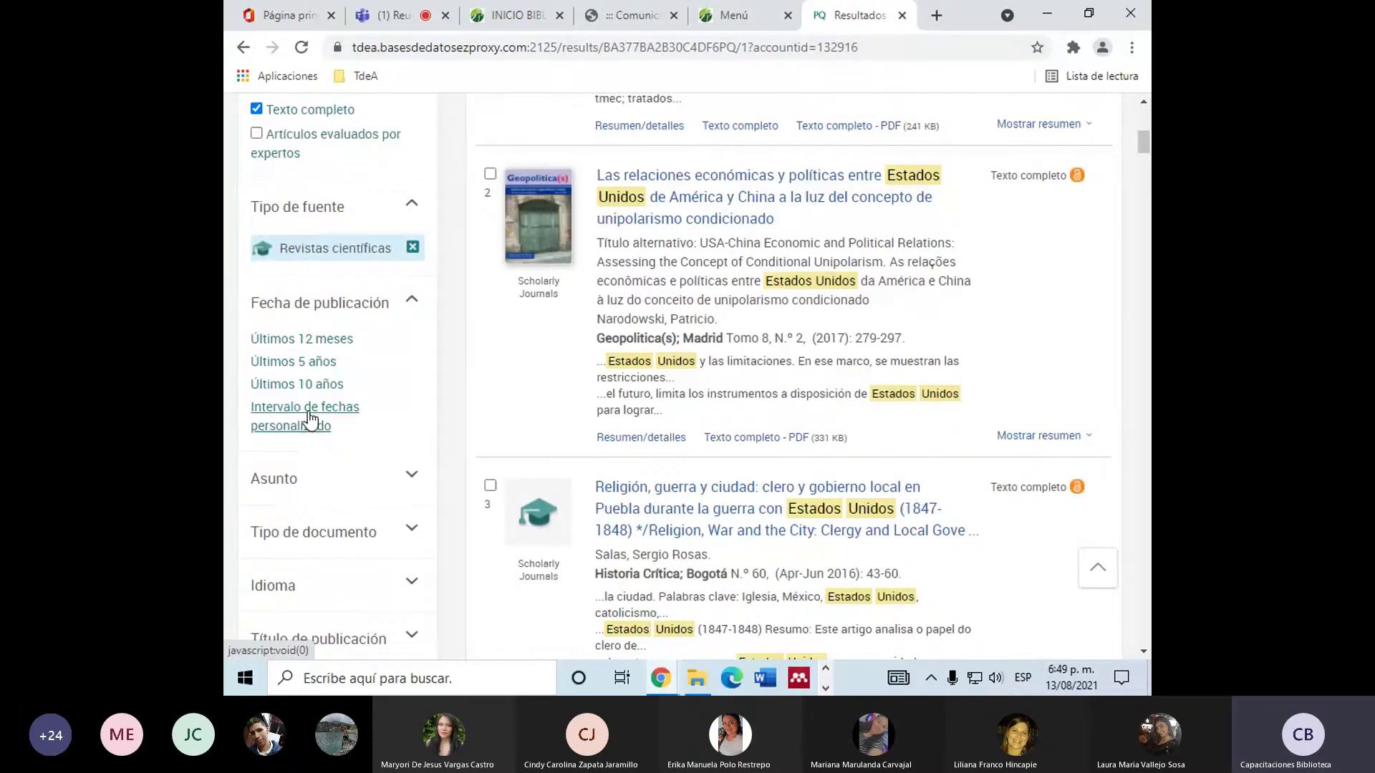
click(310, 420)
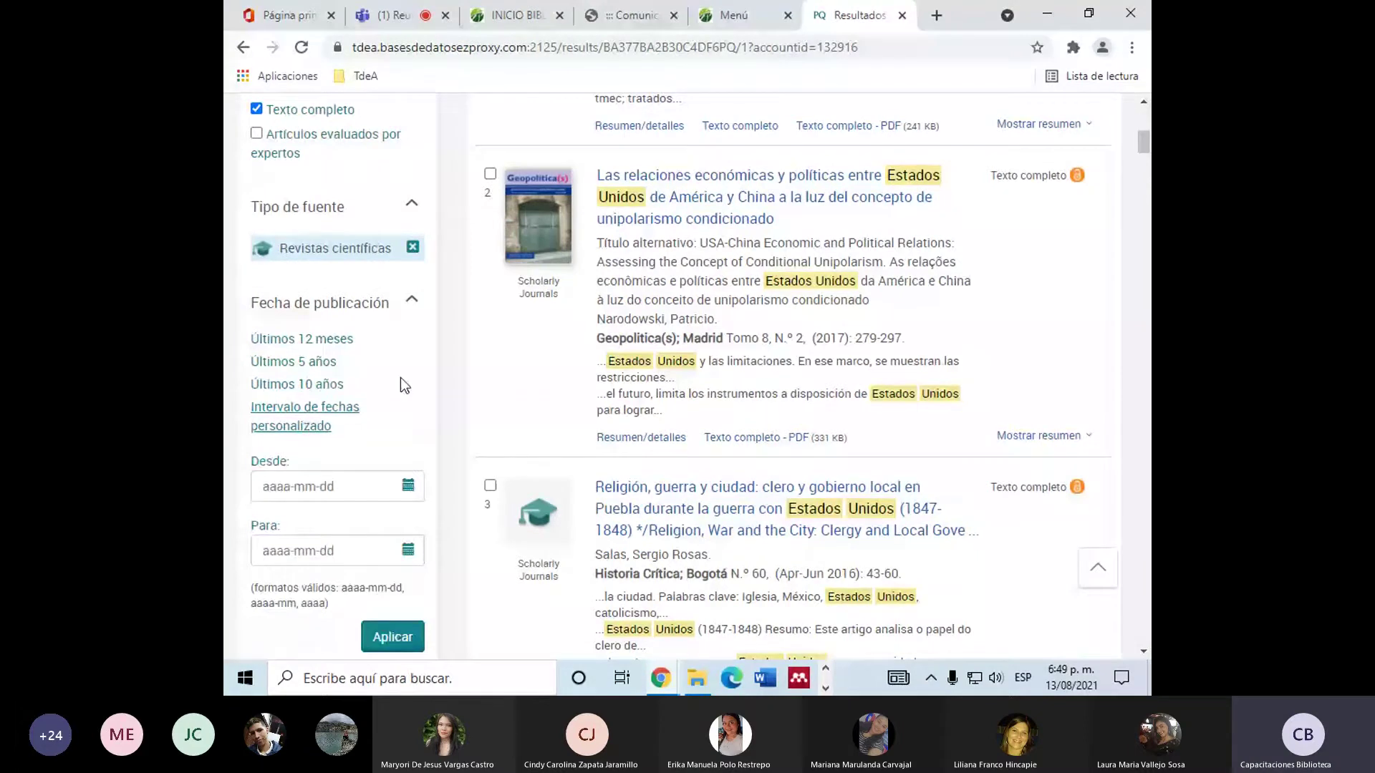
scroll(358, 429, down, 1)
click(336, 396)
click(284, 441)
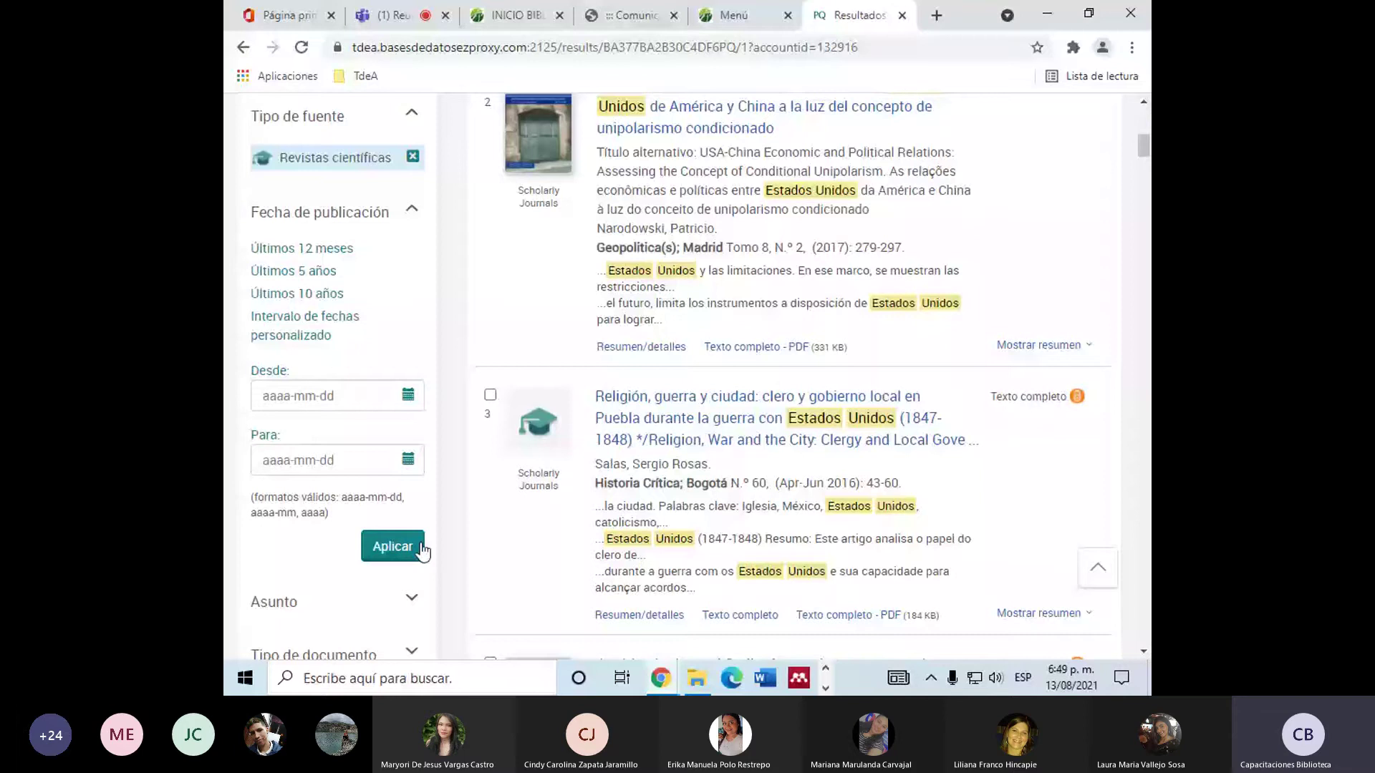
click(331, 454)
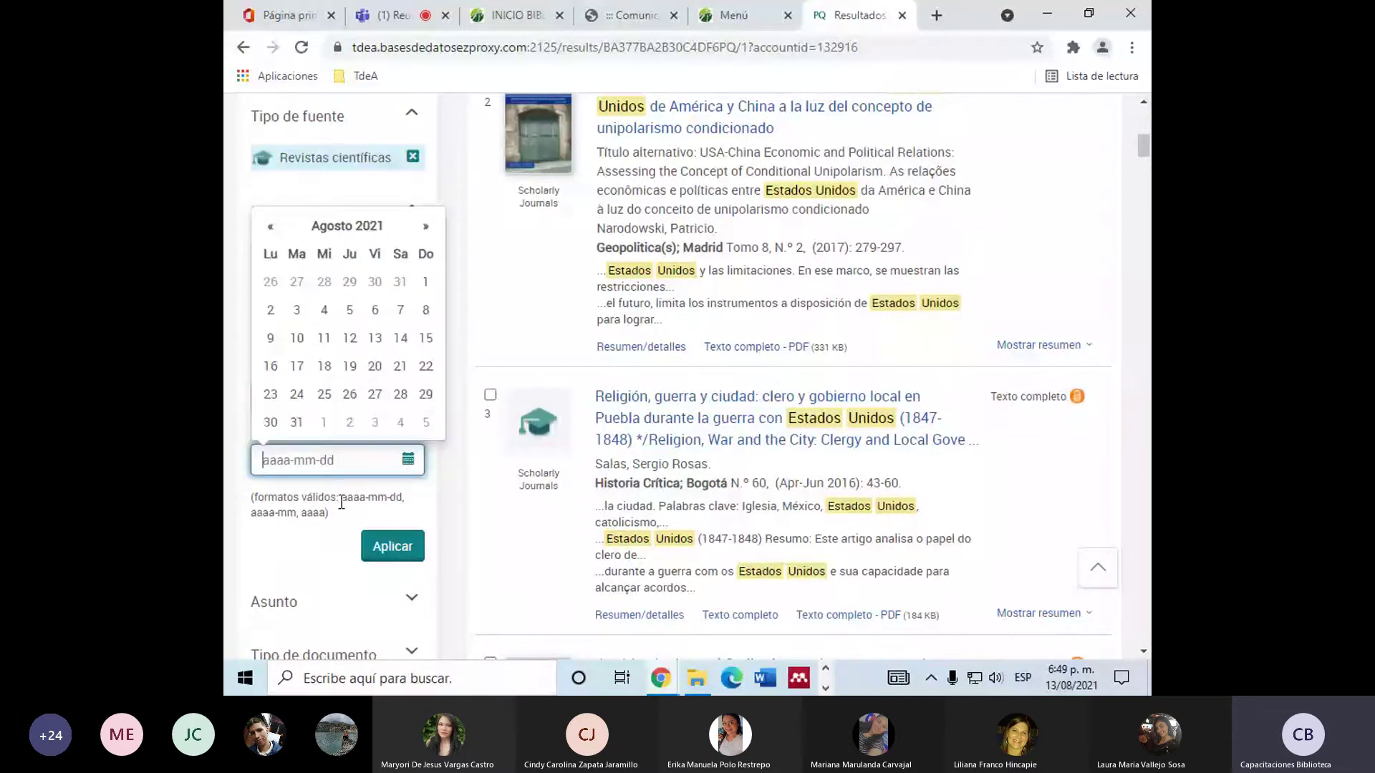
click(449, 508)
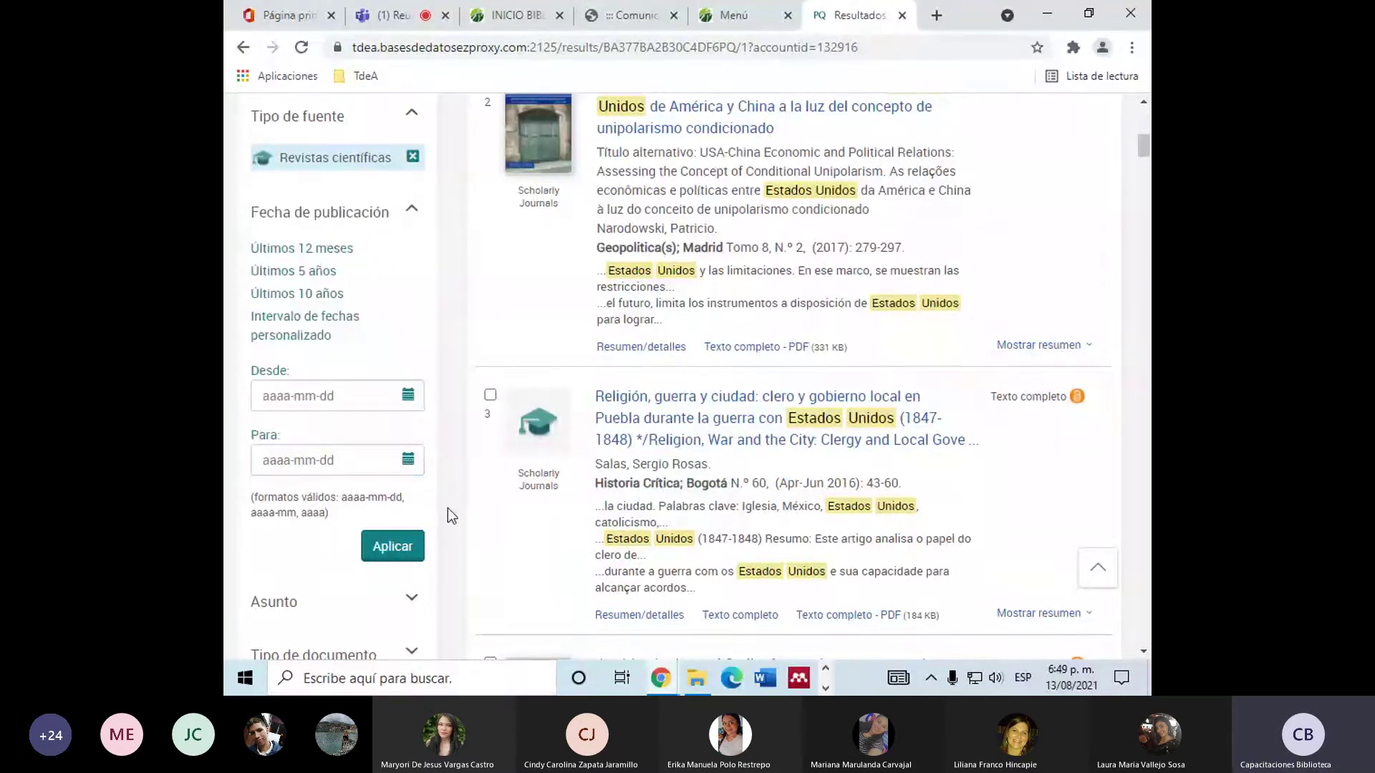
Limit the publication date to Últimos 5 años and review the filtered articles and result count.
scroll(358, 397, up, 1)
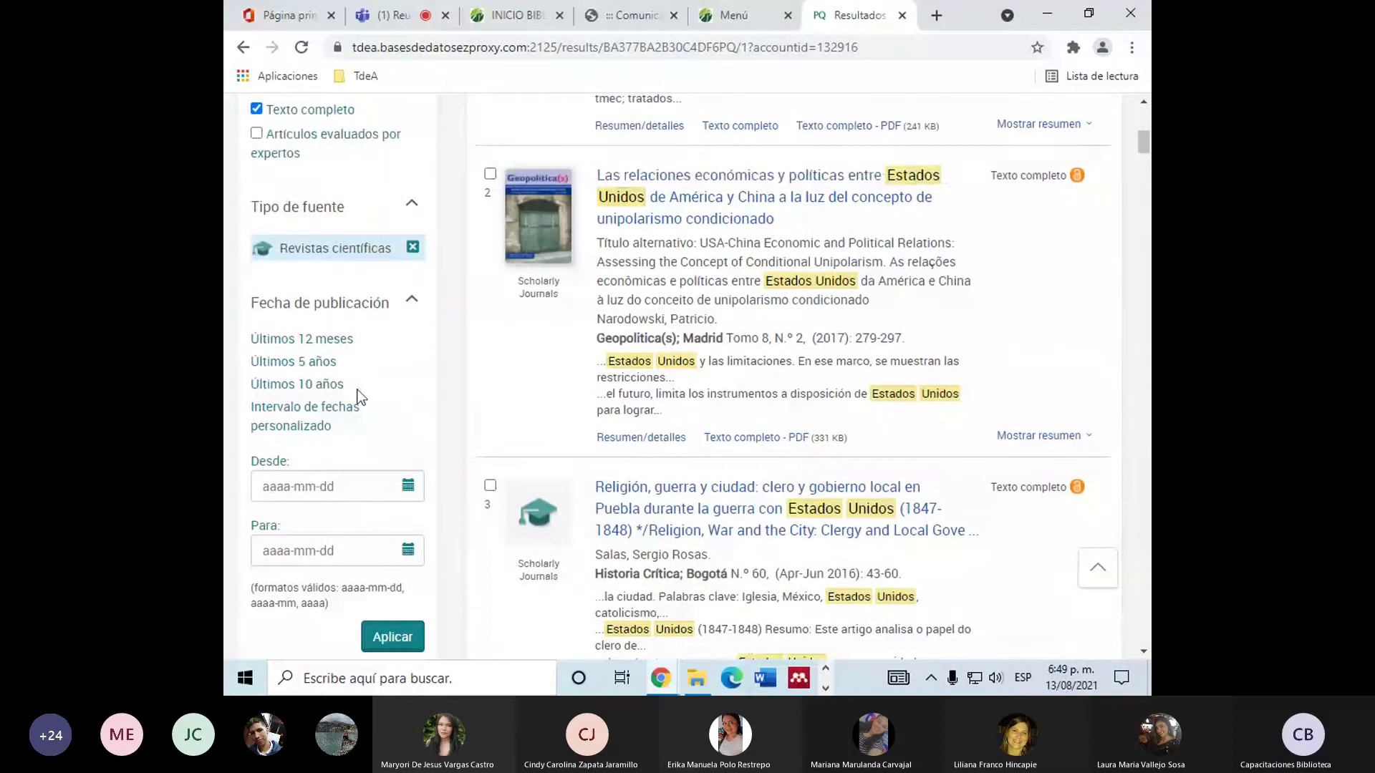
click(331, 381)
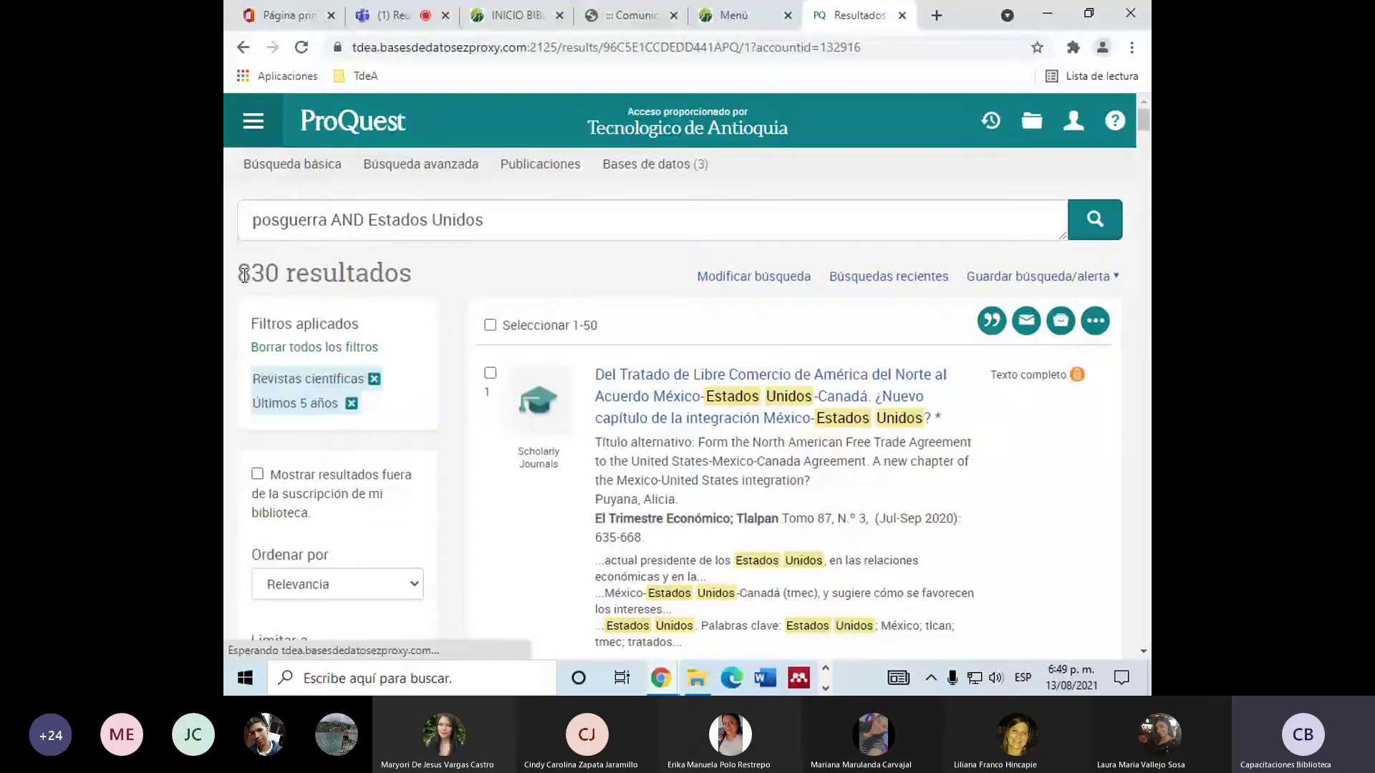
scroll(449, 455, down, 10)
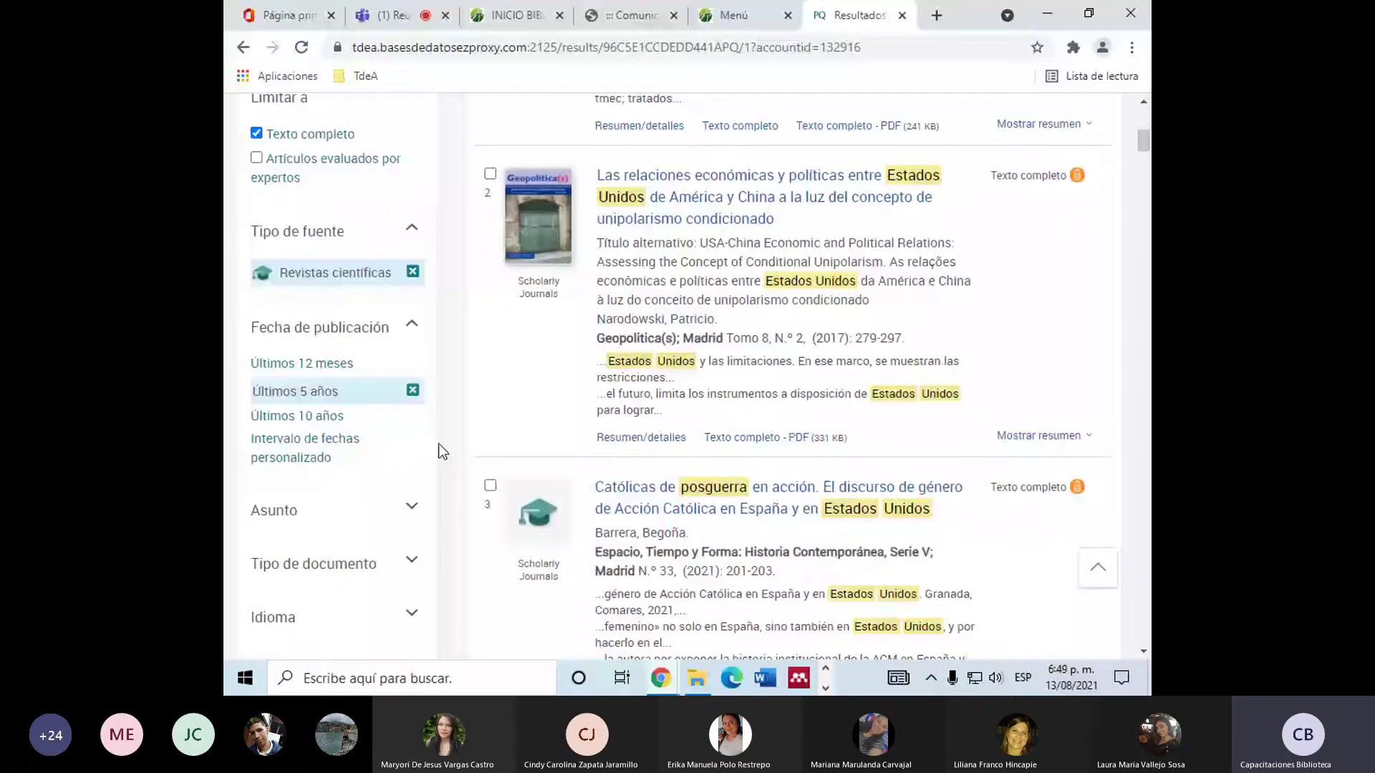
scroll(545, 487, down, 4)
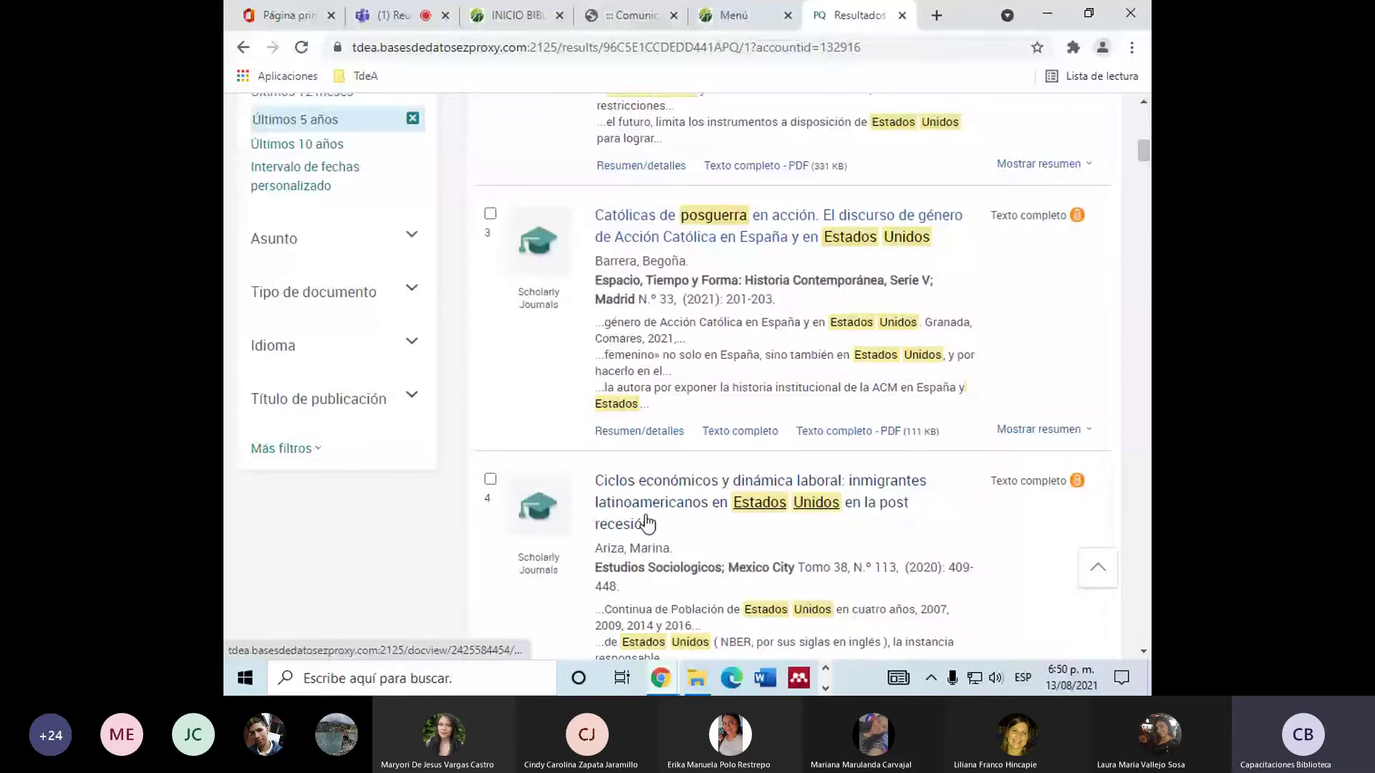
scroll(594, 487, up, 6)
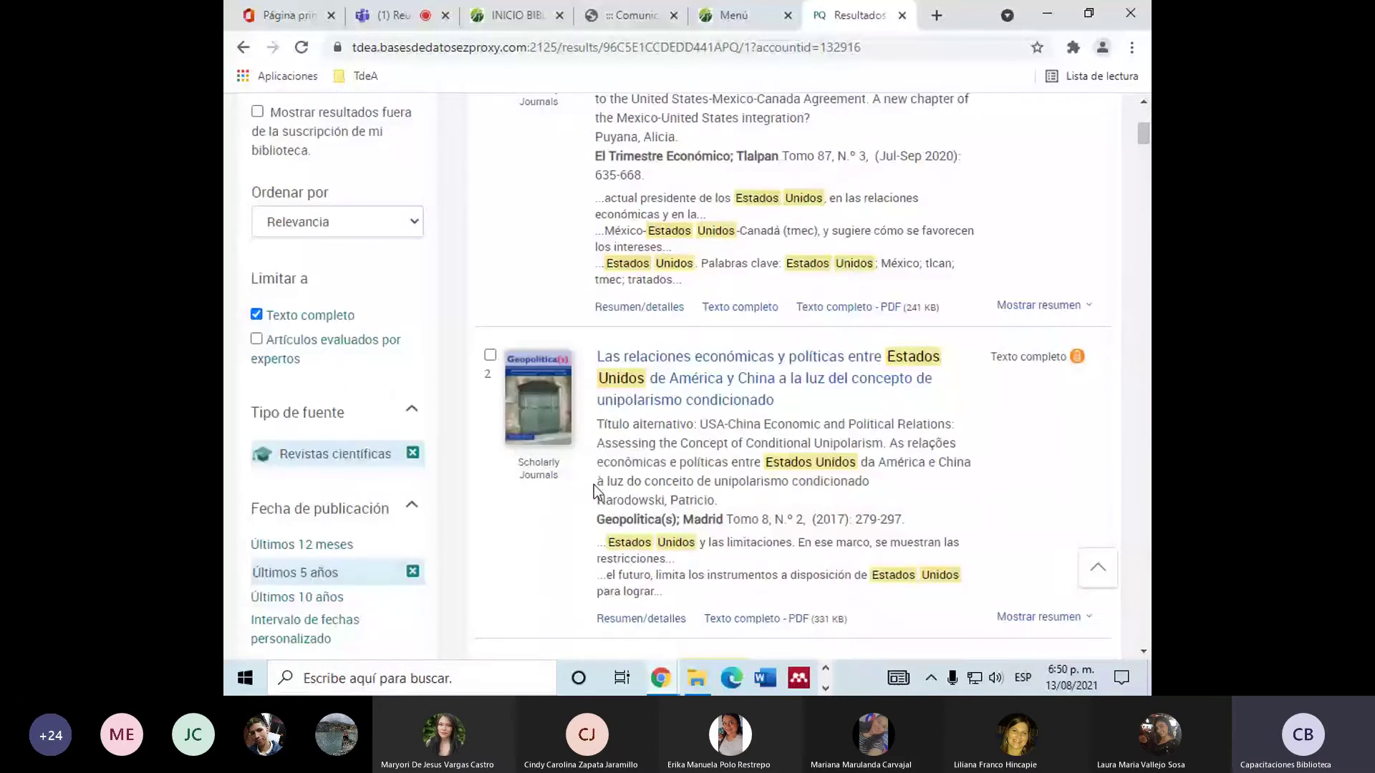
scroll(594, 484, up, 5)
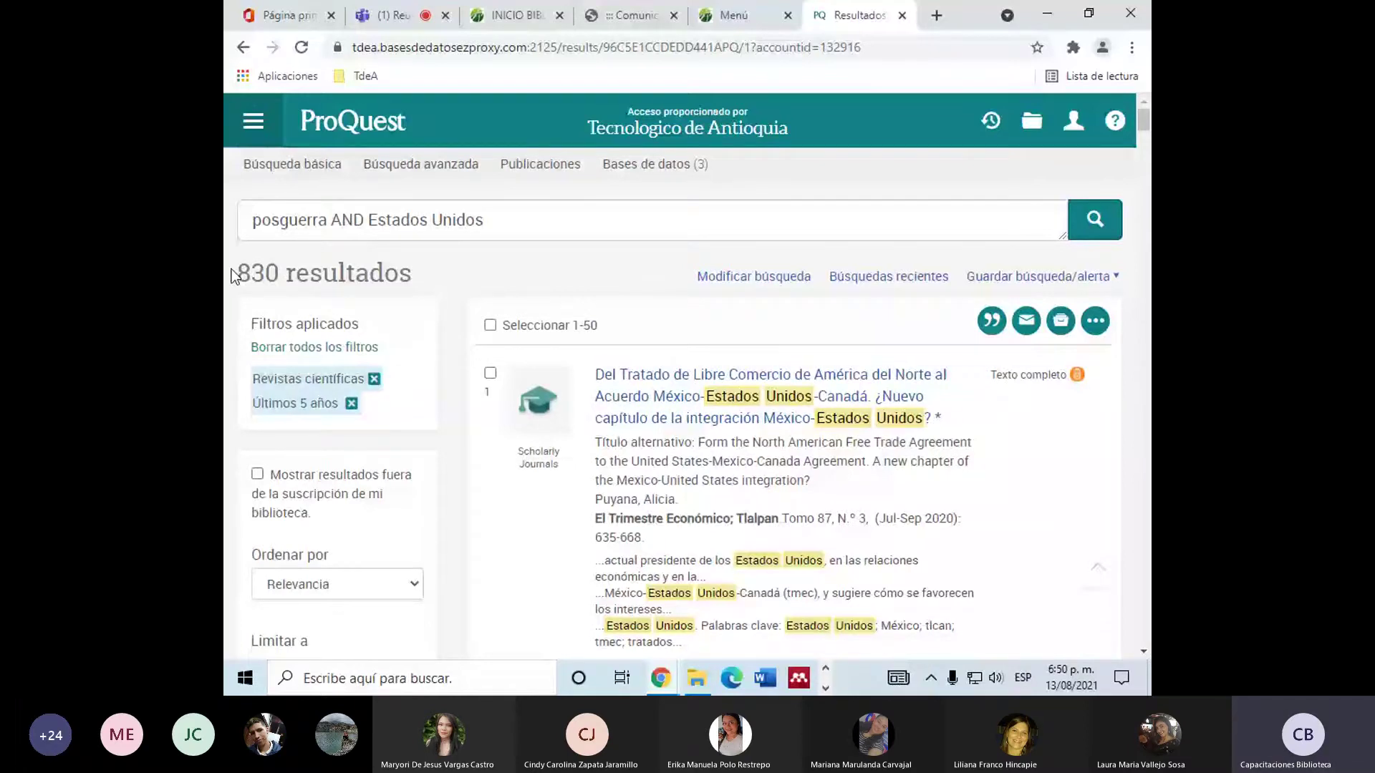
Expand the Asunto filter and open its complete list of subjects with include and exclude options.
scroll(426, 348, down, 8)
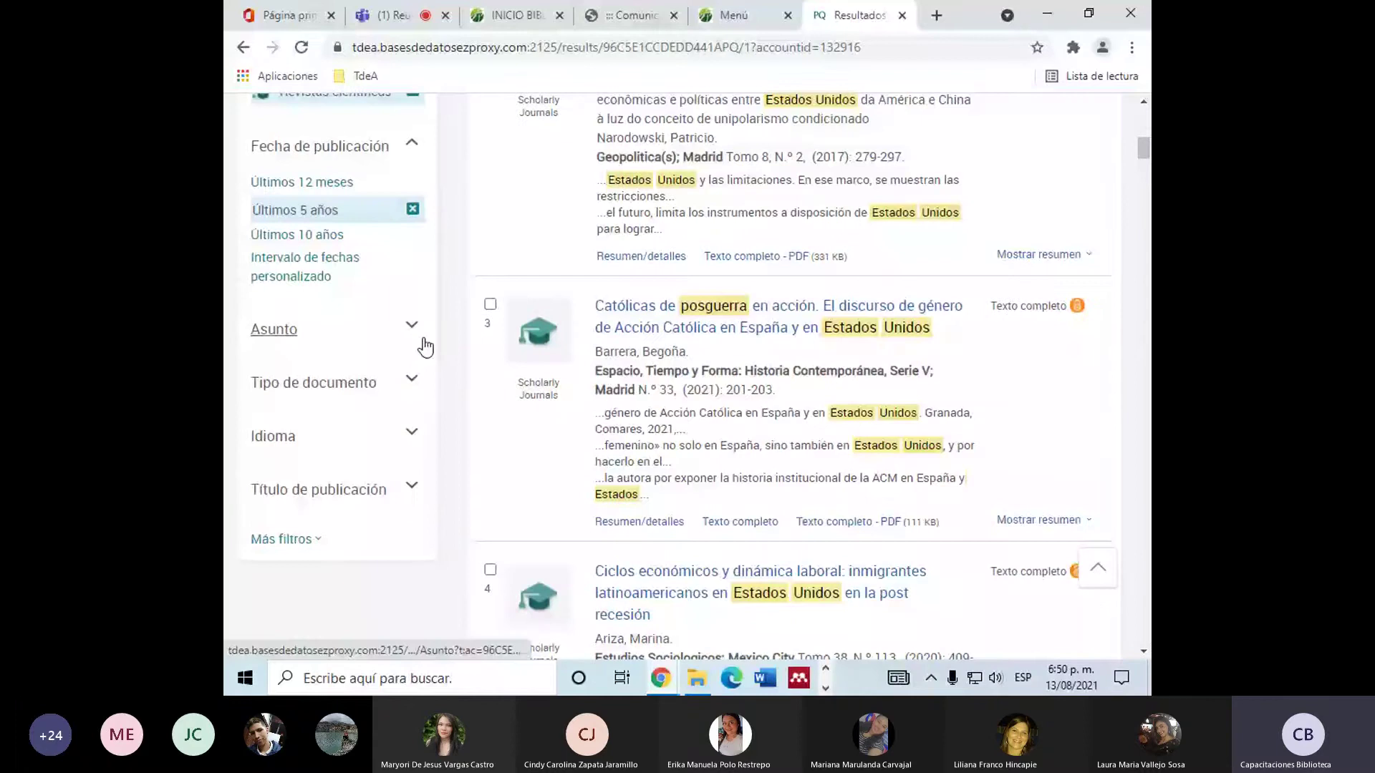
scroll(428, 322, up, 10)
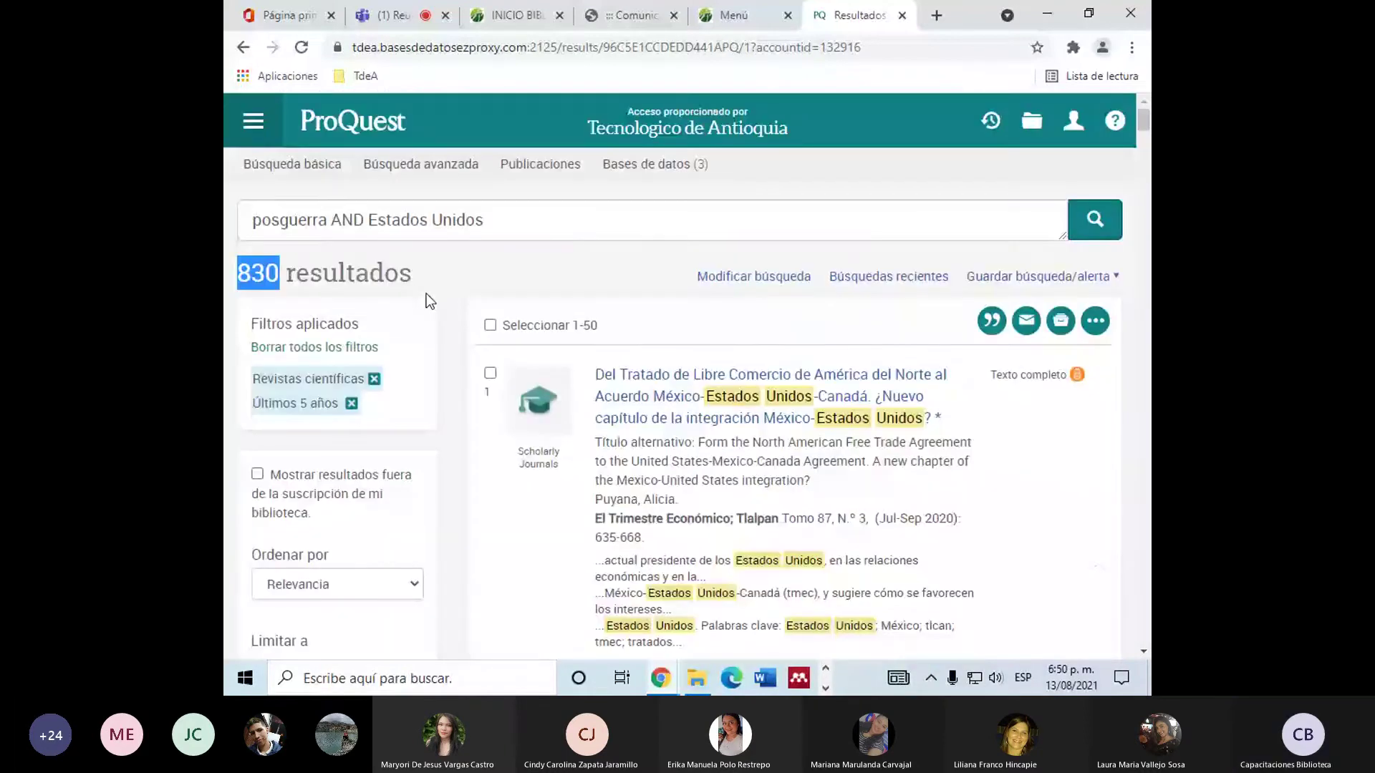
scroll(244, 372, down, 10)
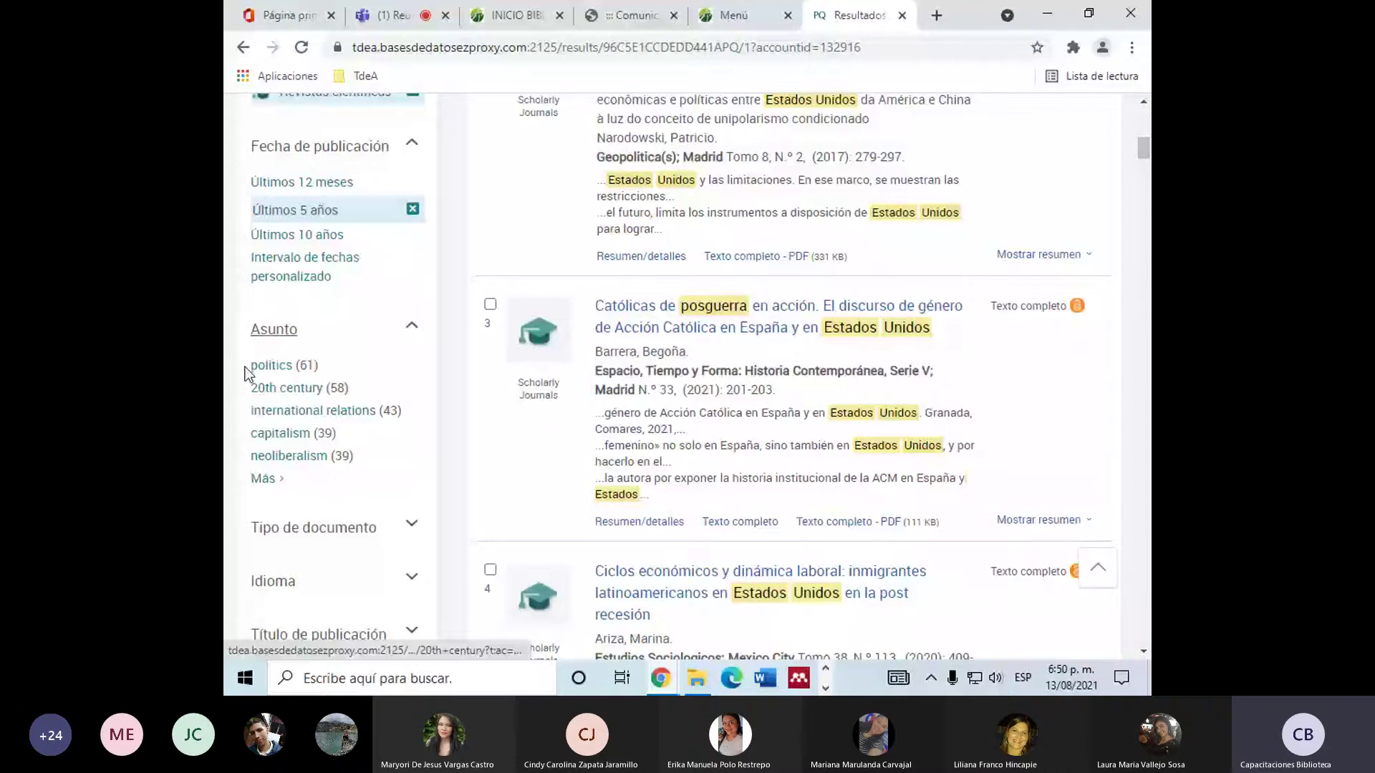
click(264, 479)
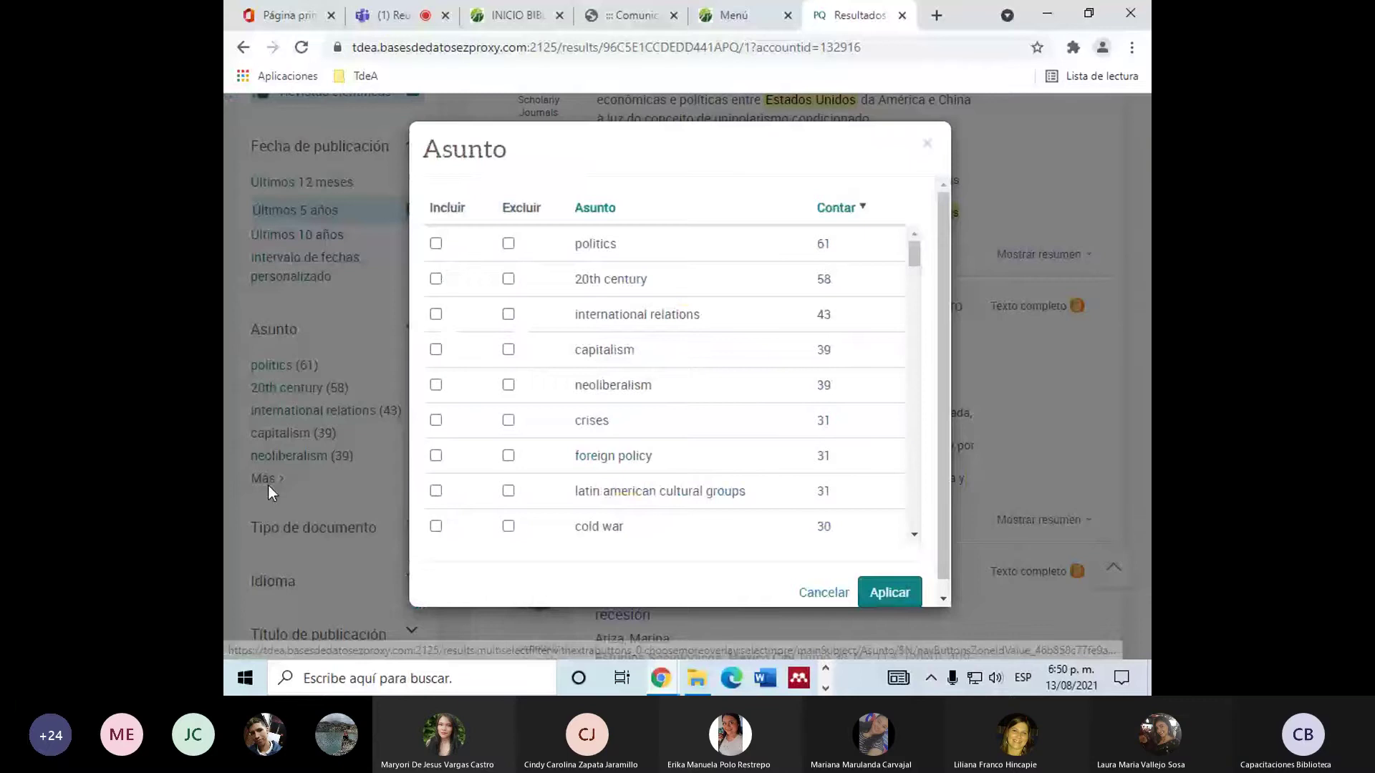
Review the full subject list down to its last entries, including frequent subjects such as politics, capitalism and crises and their include and exclude options.
drag(914, 251, 912, 504)
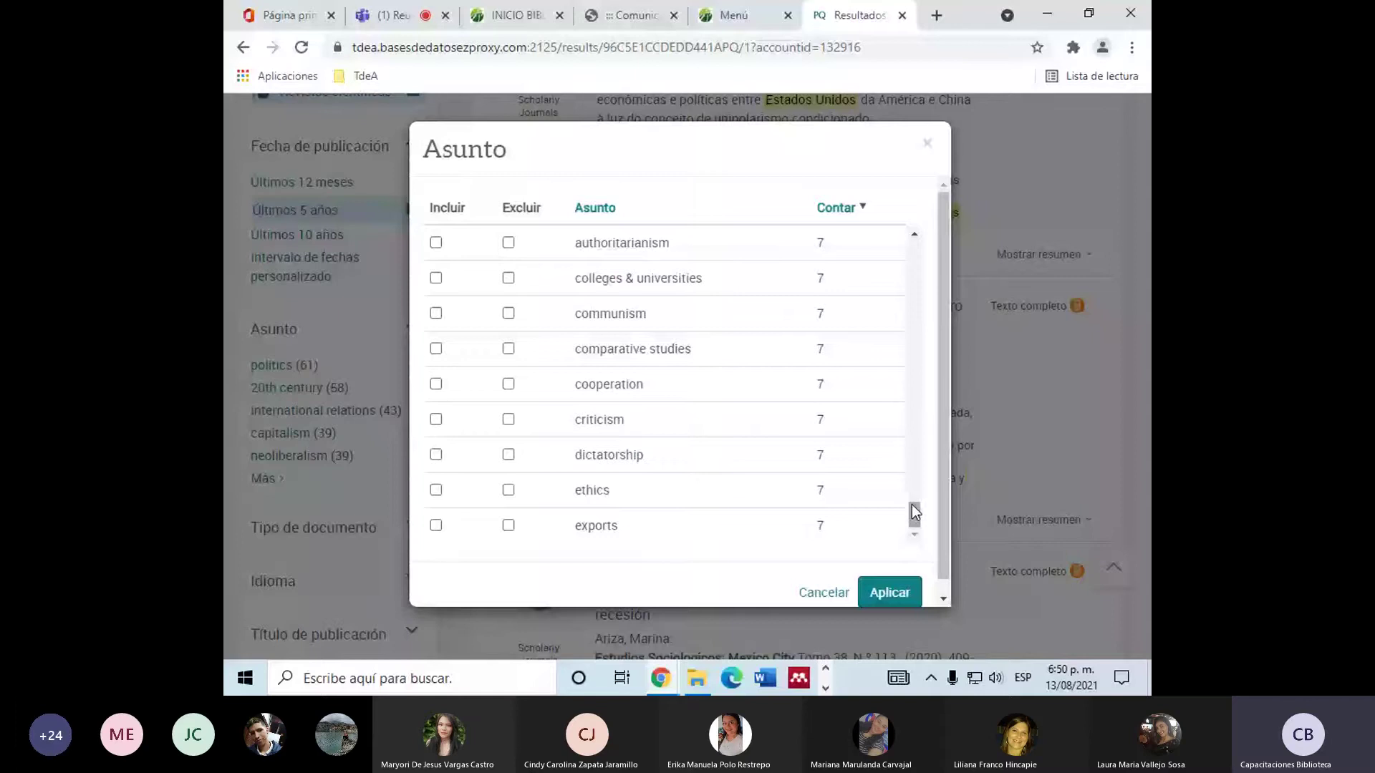
scroll(651, 310, up, 15)
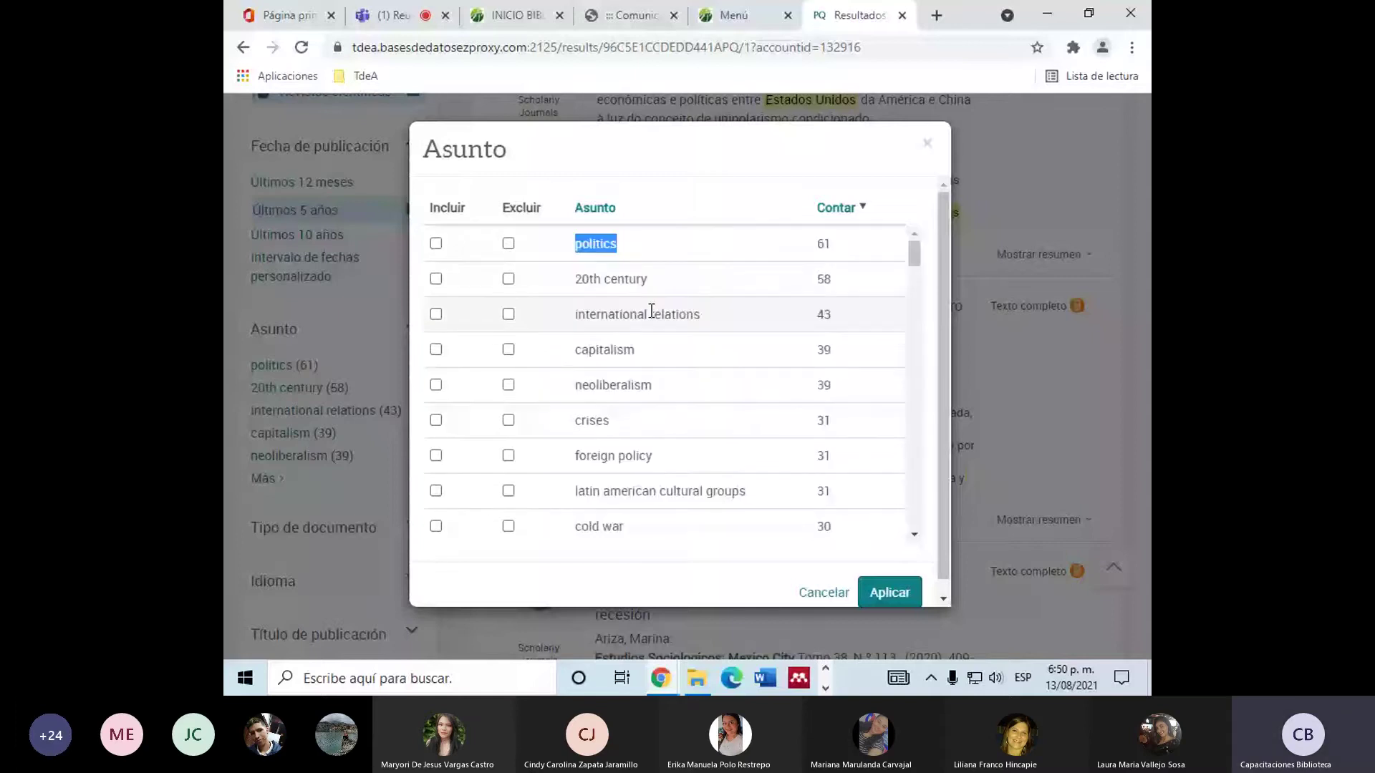
double_click(655, 349)
double_click(659, 421)
scroll(666, 372, down, 1)
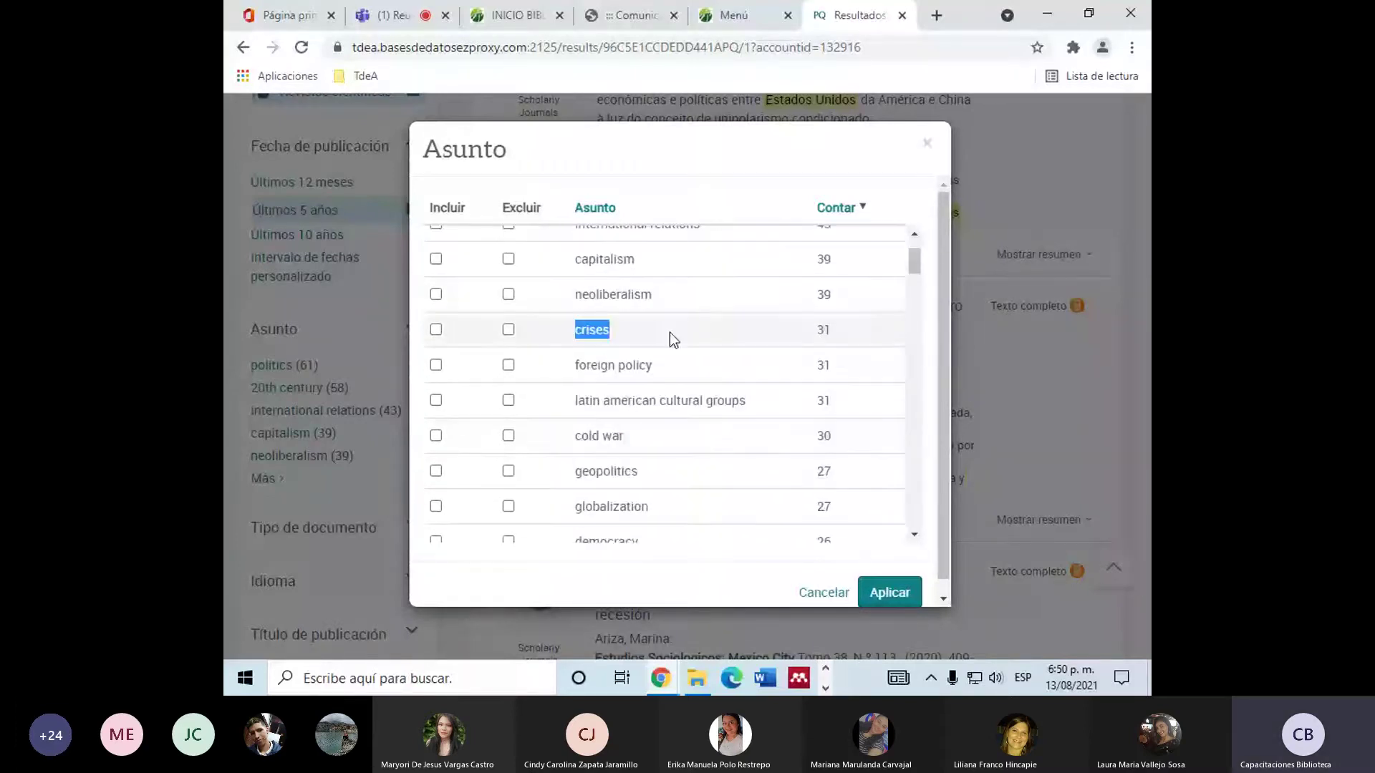
scroll(669, 332, up, 1)
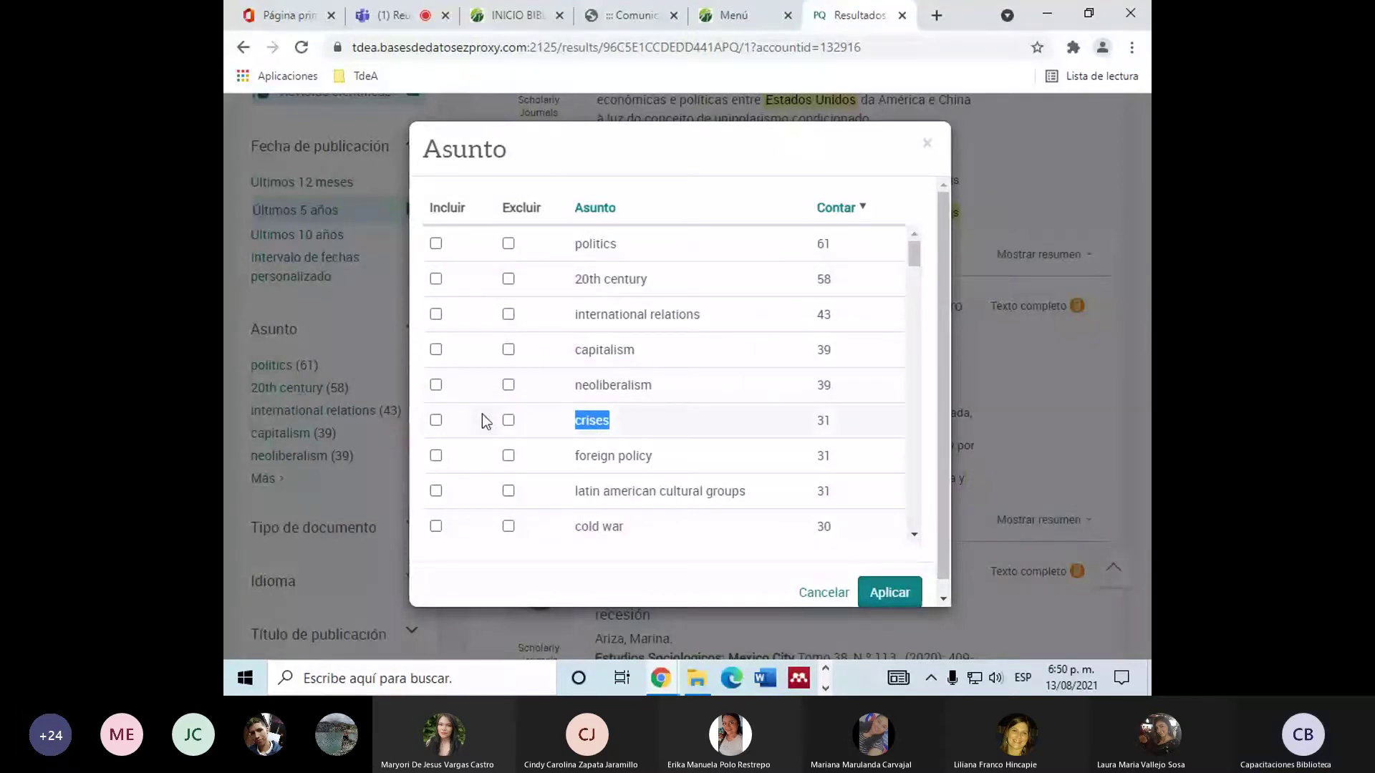
scroll(773, 392, down, 3)
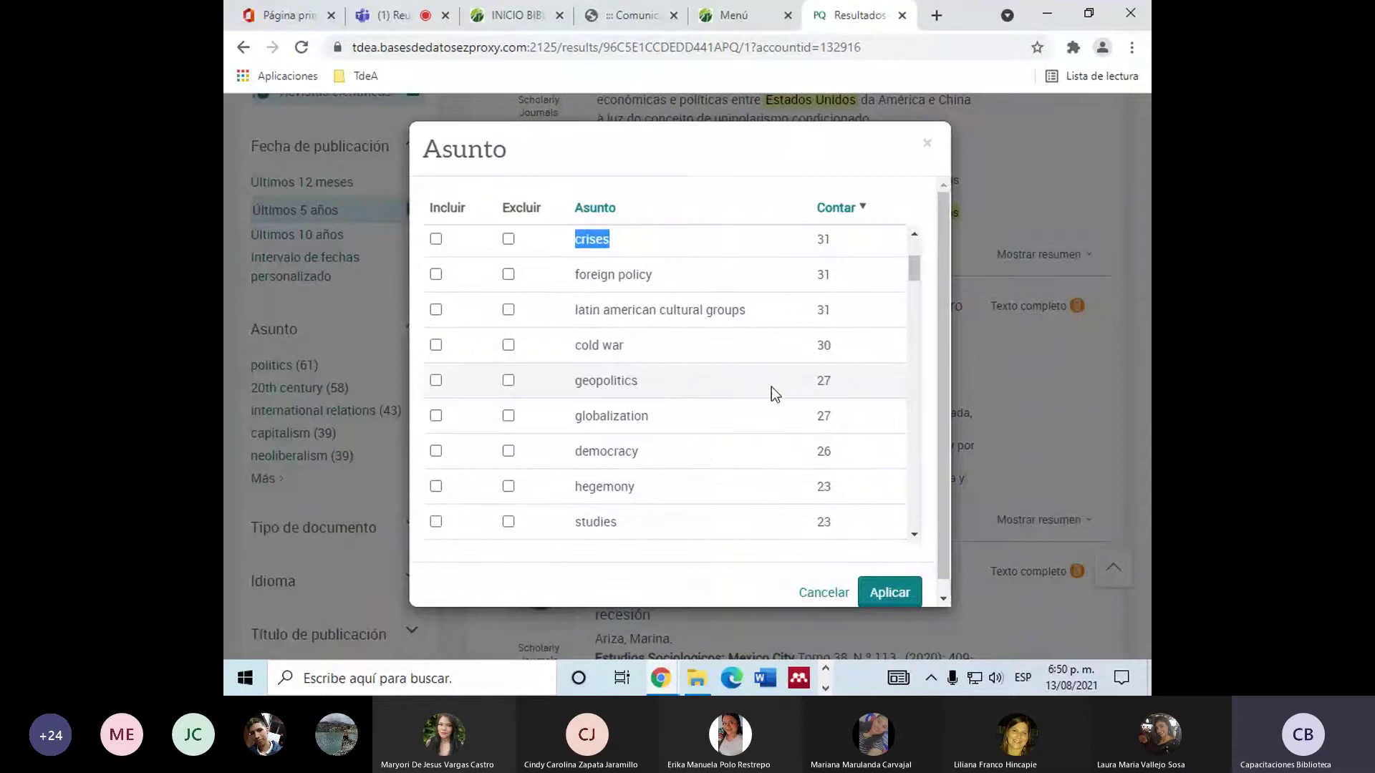
scroll(771, 387, up, 3)
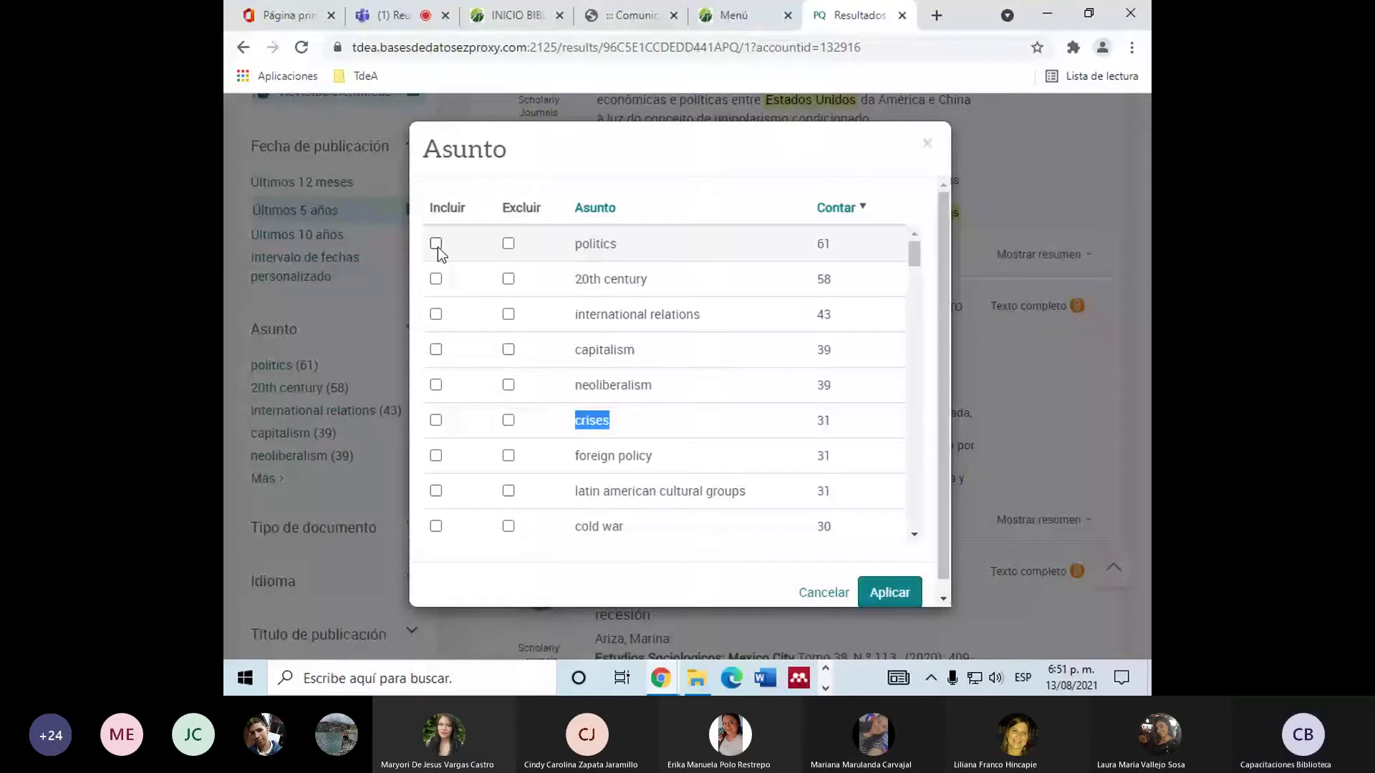
Examine the subject list for economic themes, highlighting neoliberalism and economic crisis as examples of relevant subjects.
scroll(429, 274, down, 2)
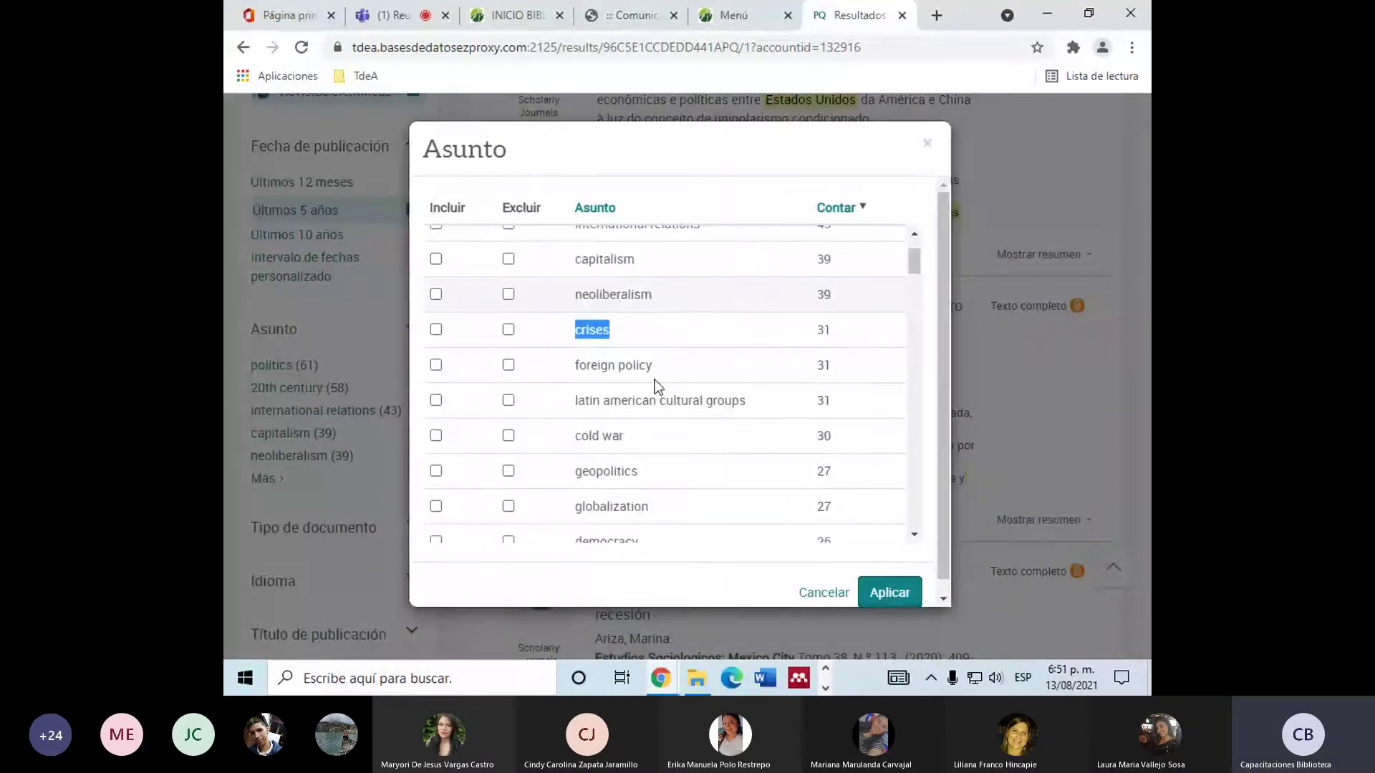
drag(653, 295, 589, 295)
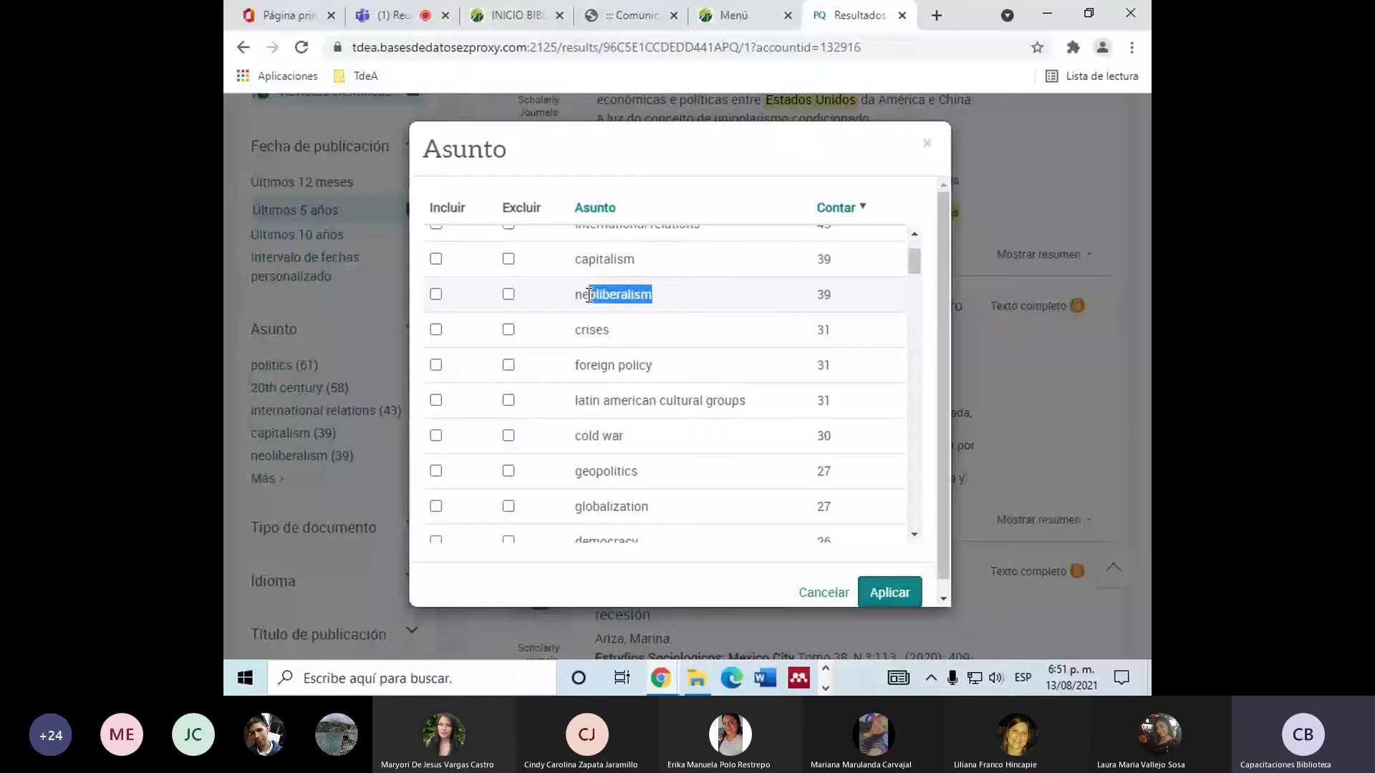
click(614, 259)
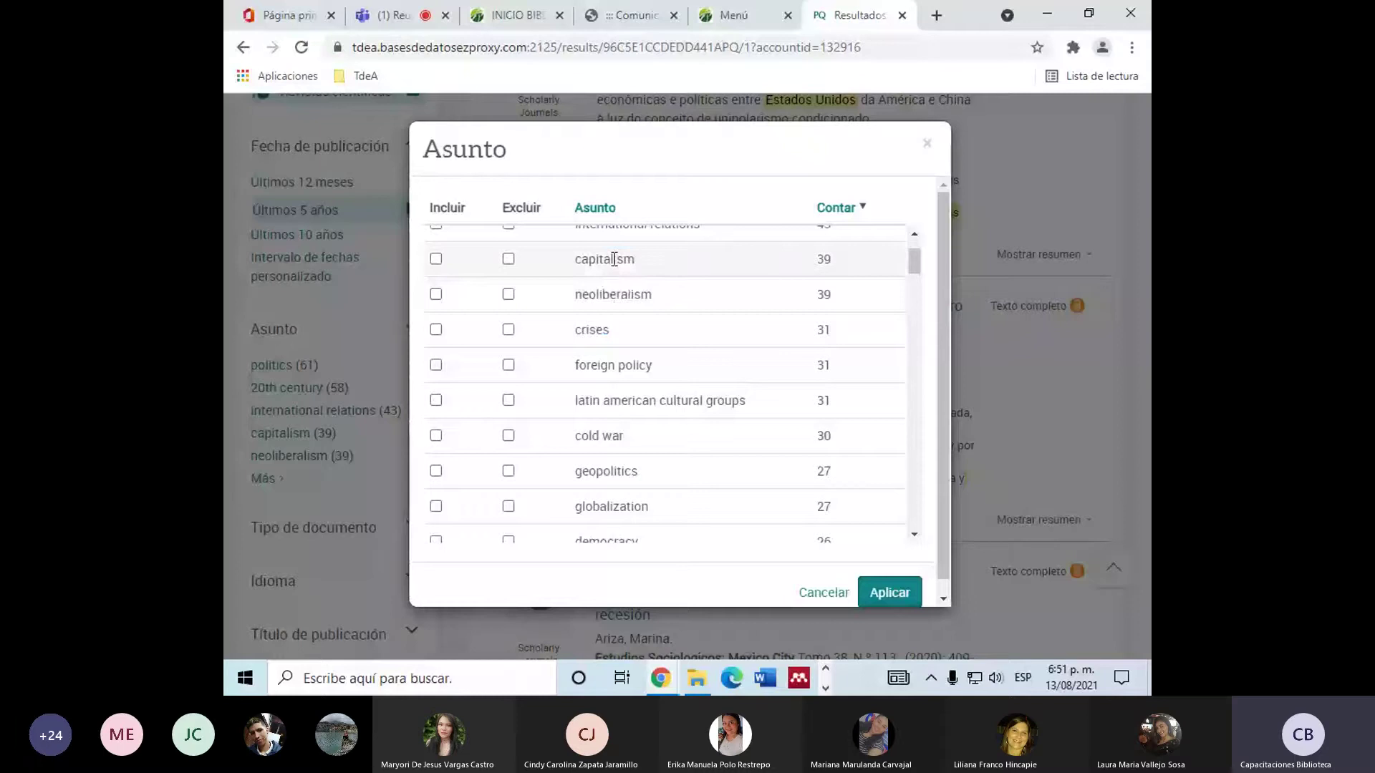
scroll(481, 294, down, 5)
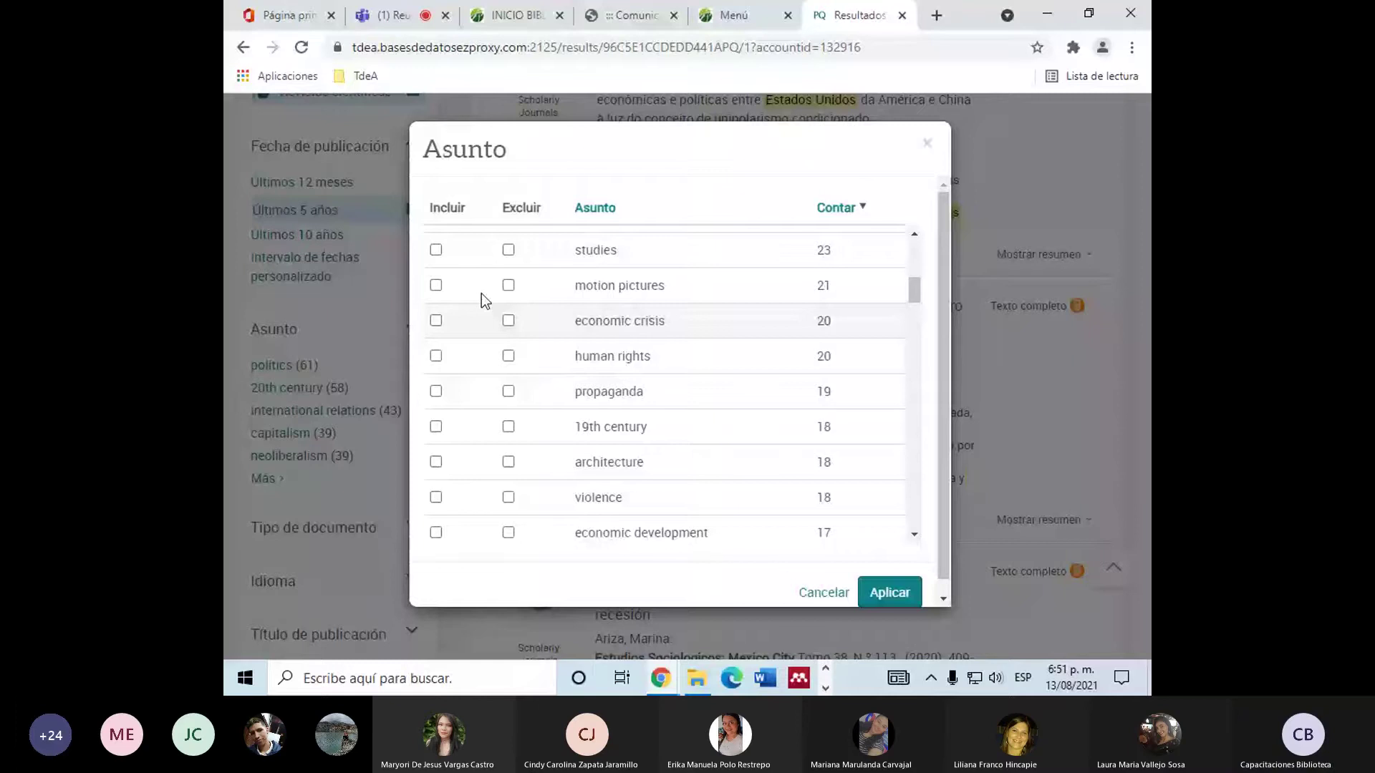
drag(571, 321, 665, 322)
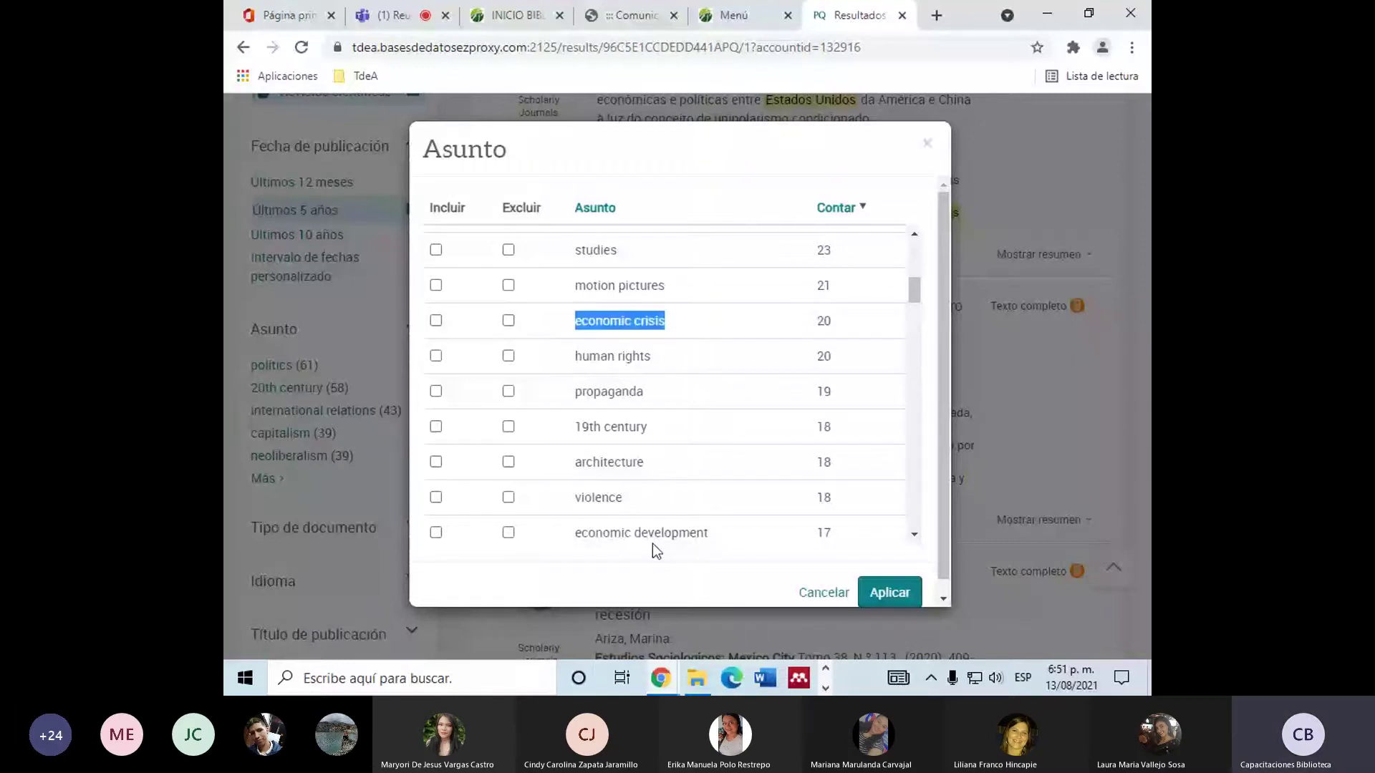
drag(574, 321, 619, 321)
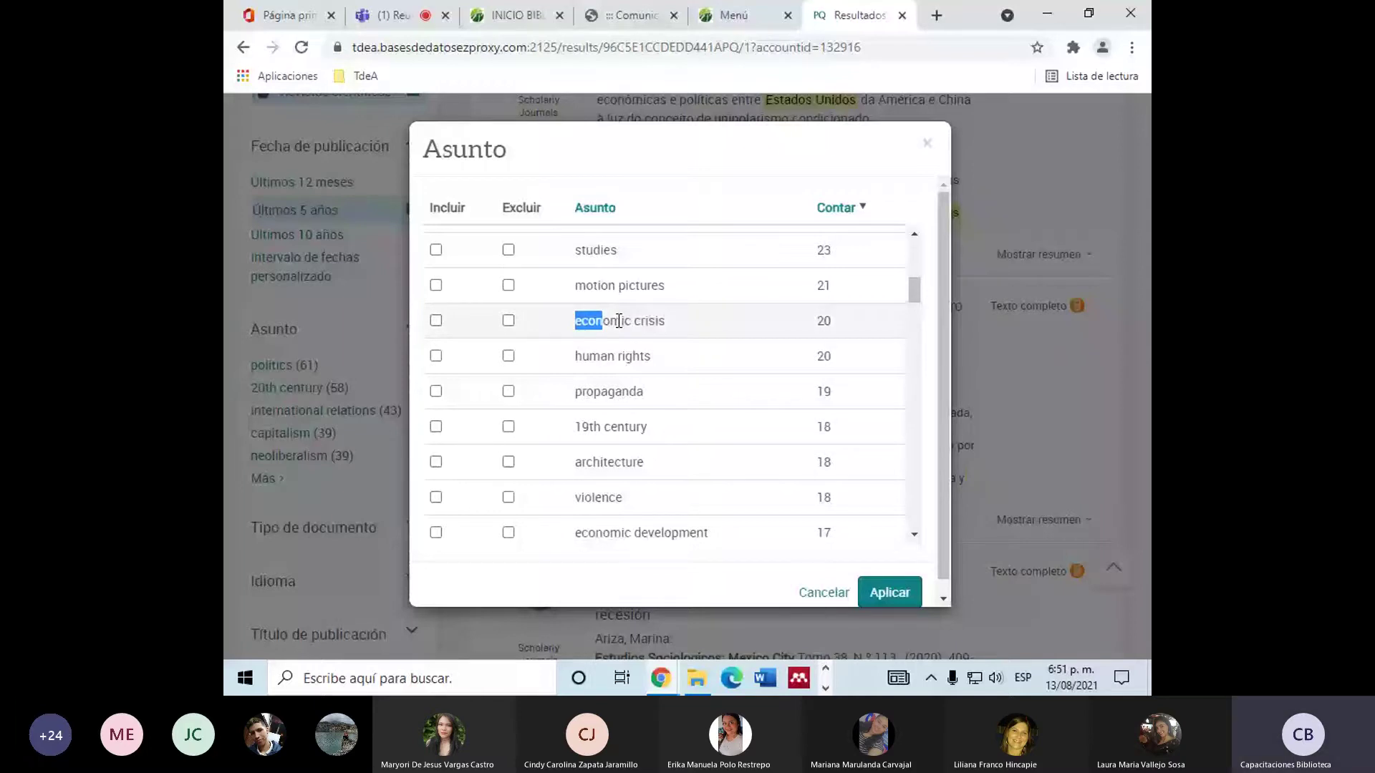
Mark capitalism, neoliberalism, crises, economic crisis, economic development and political economy as subjects to include.
scroll(618, 321, up, 8)
click(435, 350)
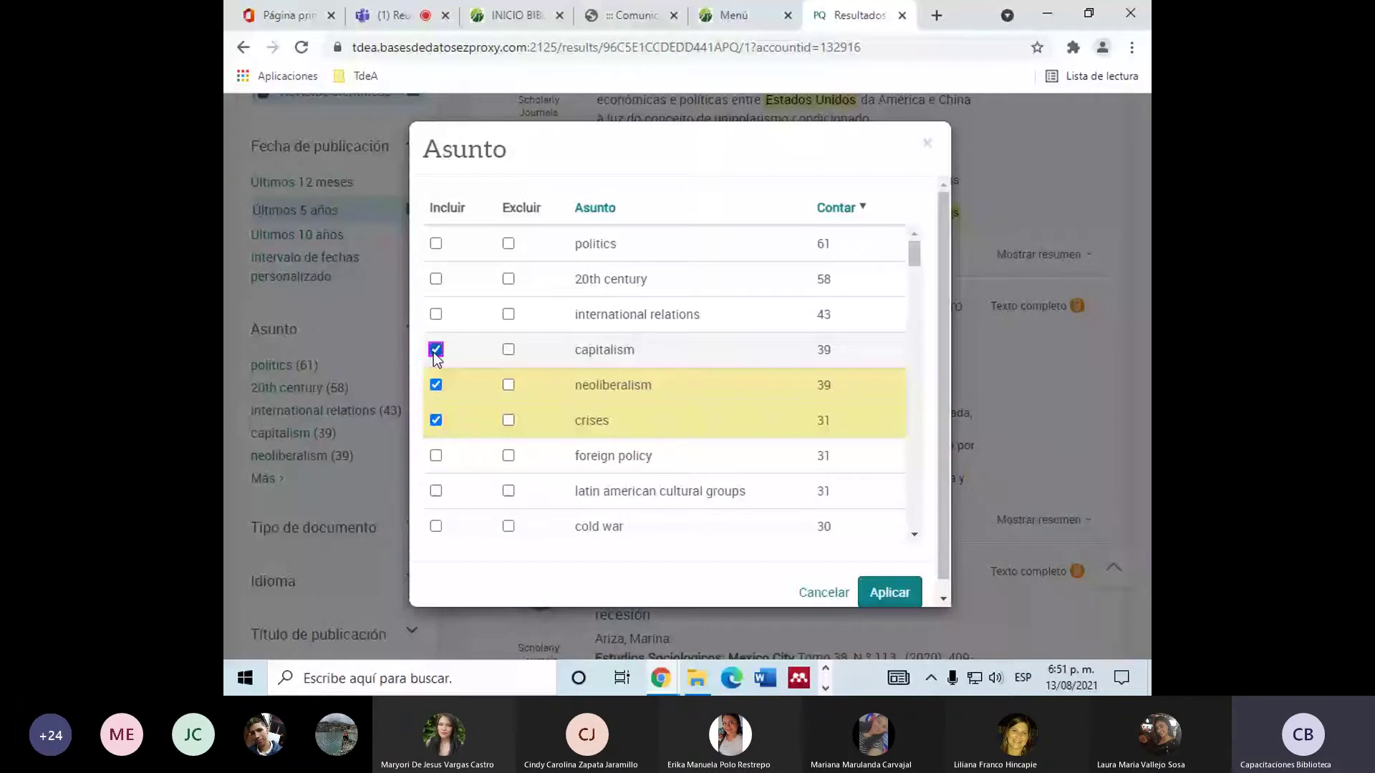
scroll(436, 415, down, 10)
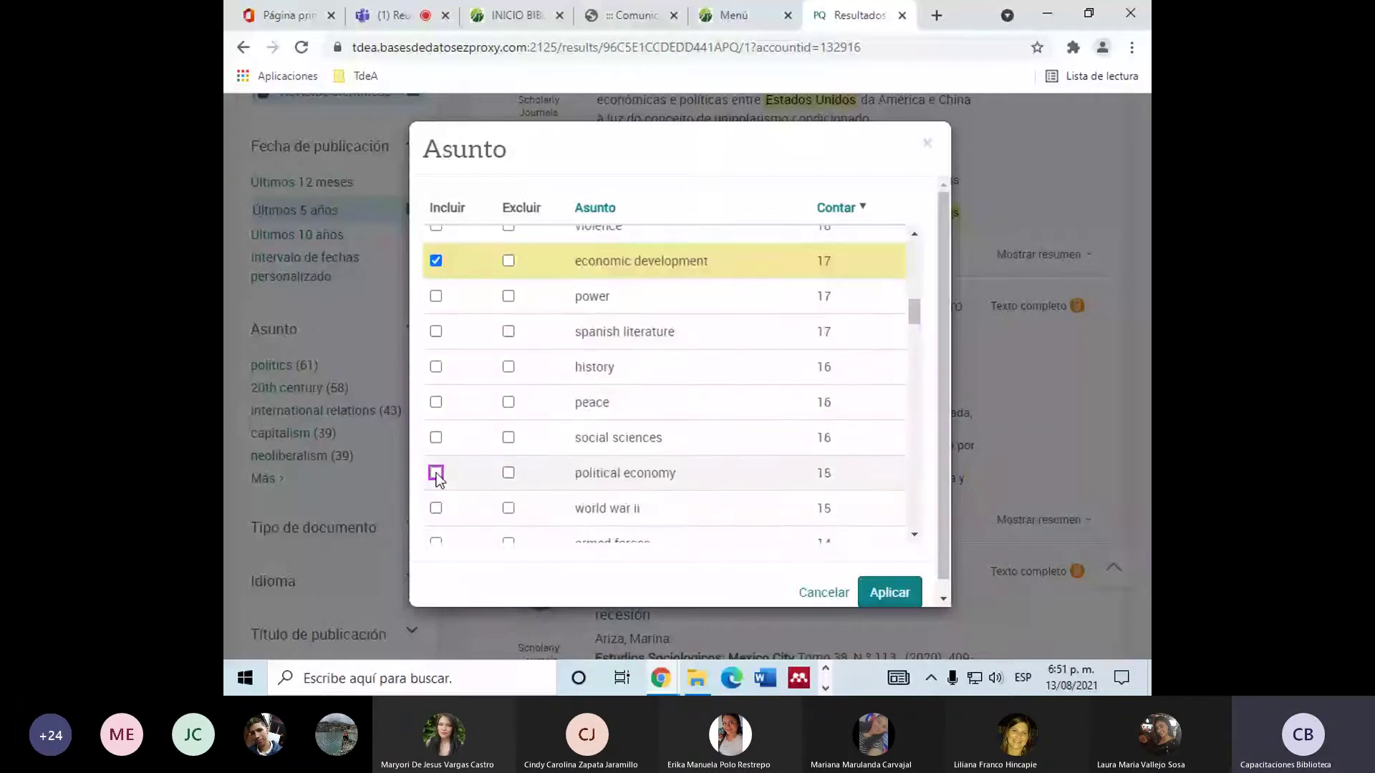
click(436, 473)
Find economic policy further down the subject list and mark it for inclusion.
scroll(558, 465, down, 3)
scroll(689, 456, down, 1)
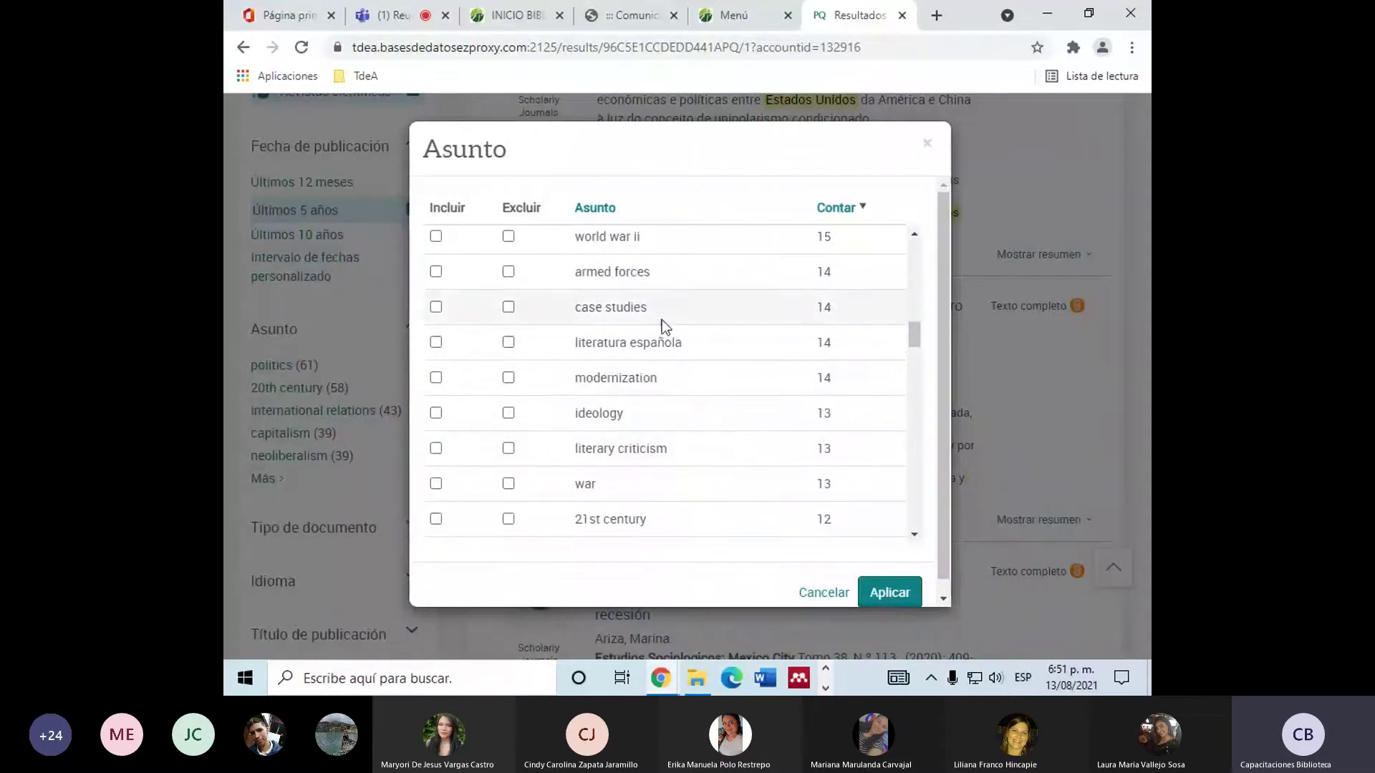
scroll(690, 380, down, 1)
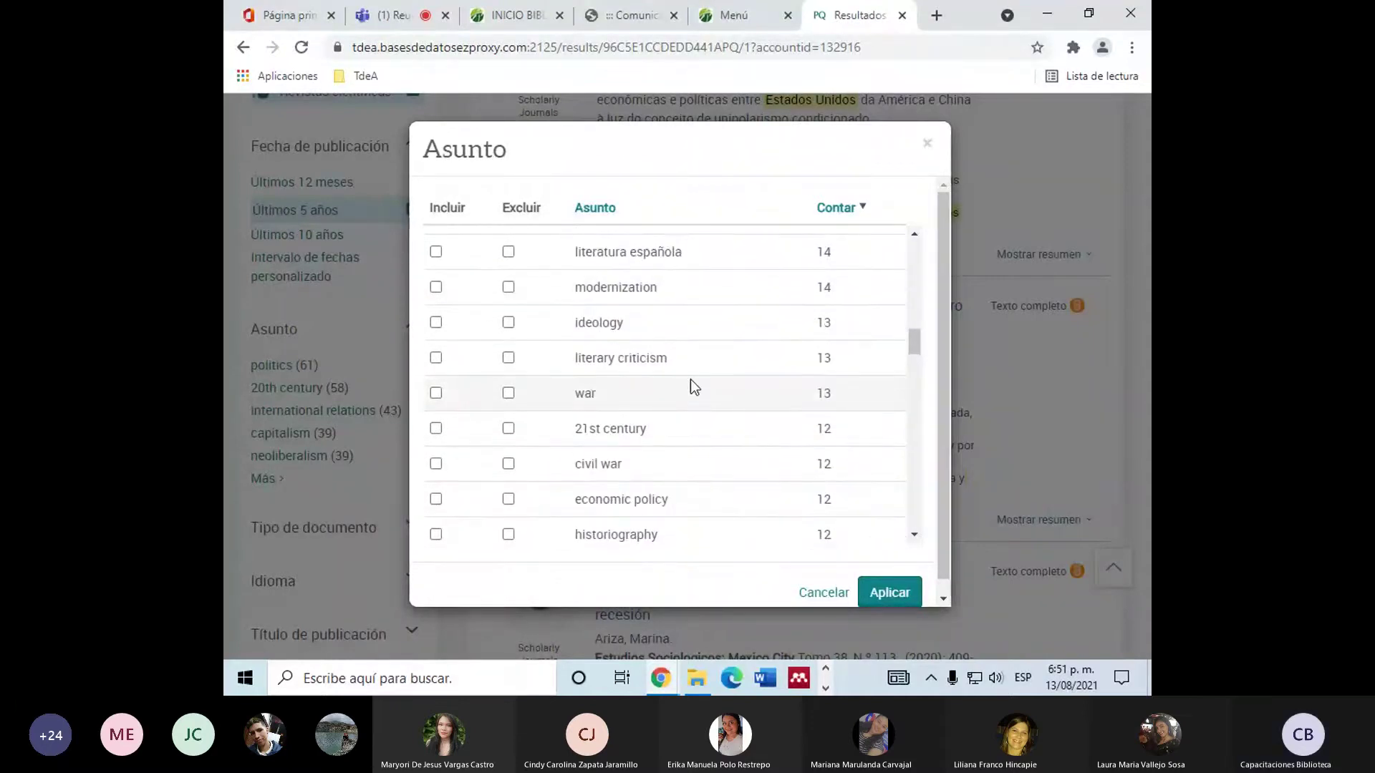
scroll(690, 387, down, 1)
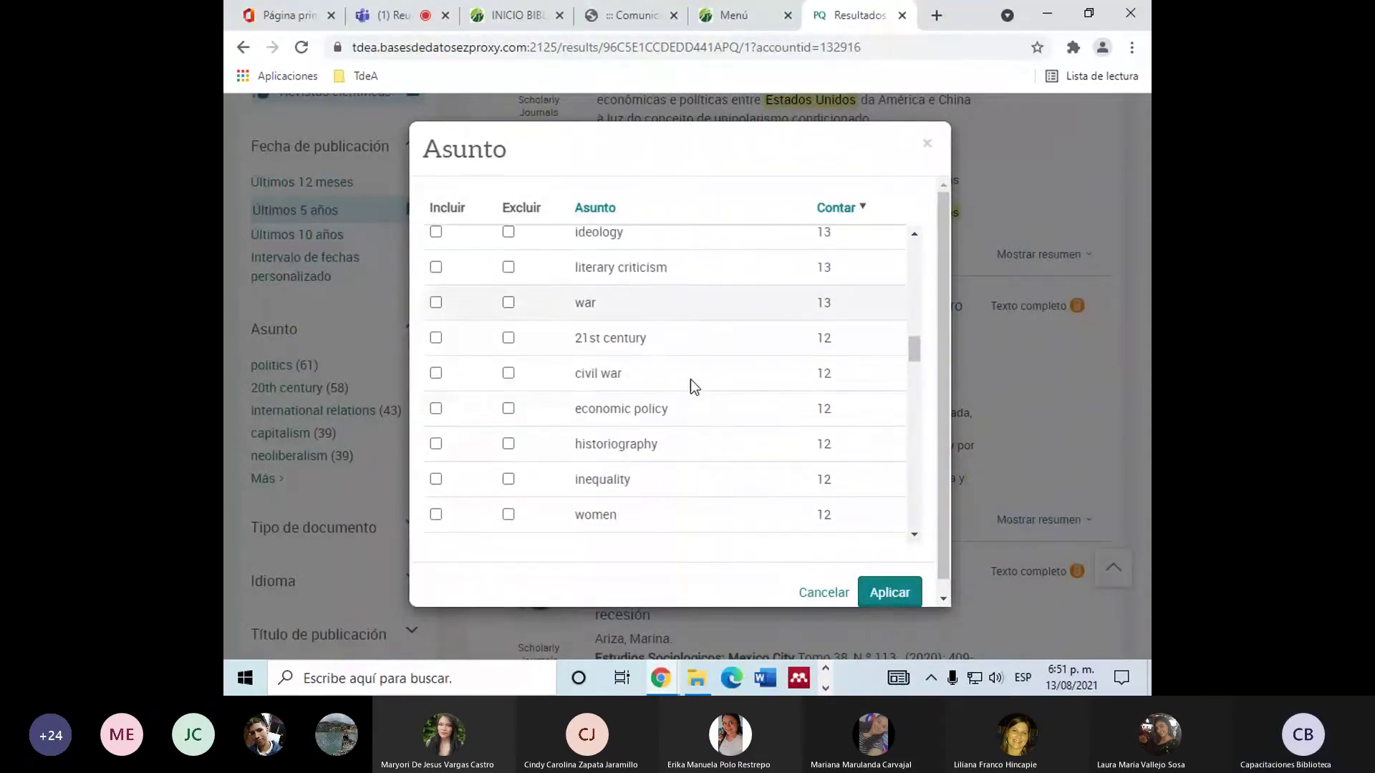
click(436, 408)
Continue through the less frequent subjects and mark economic growth for inclusion.
scroll(648, 494, down, 1)
scroll(565, 486, down, 2)
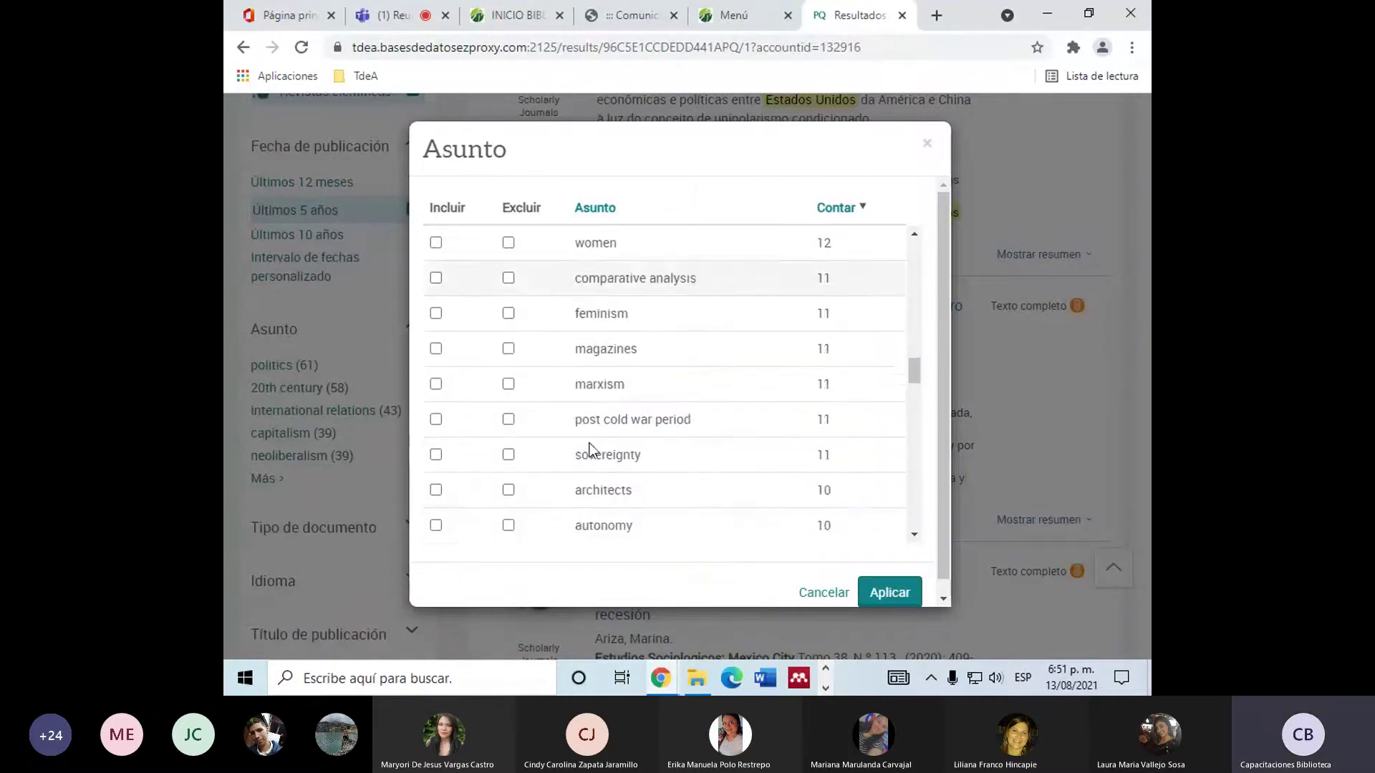
scroll(608, 409, down, 1)
scroll(663, 422, down, 1)
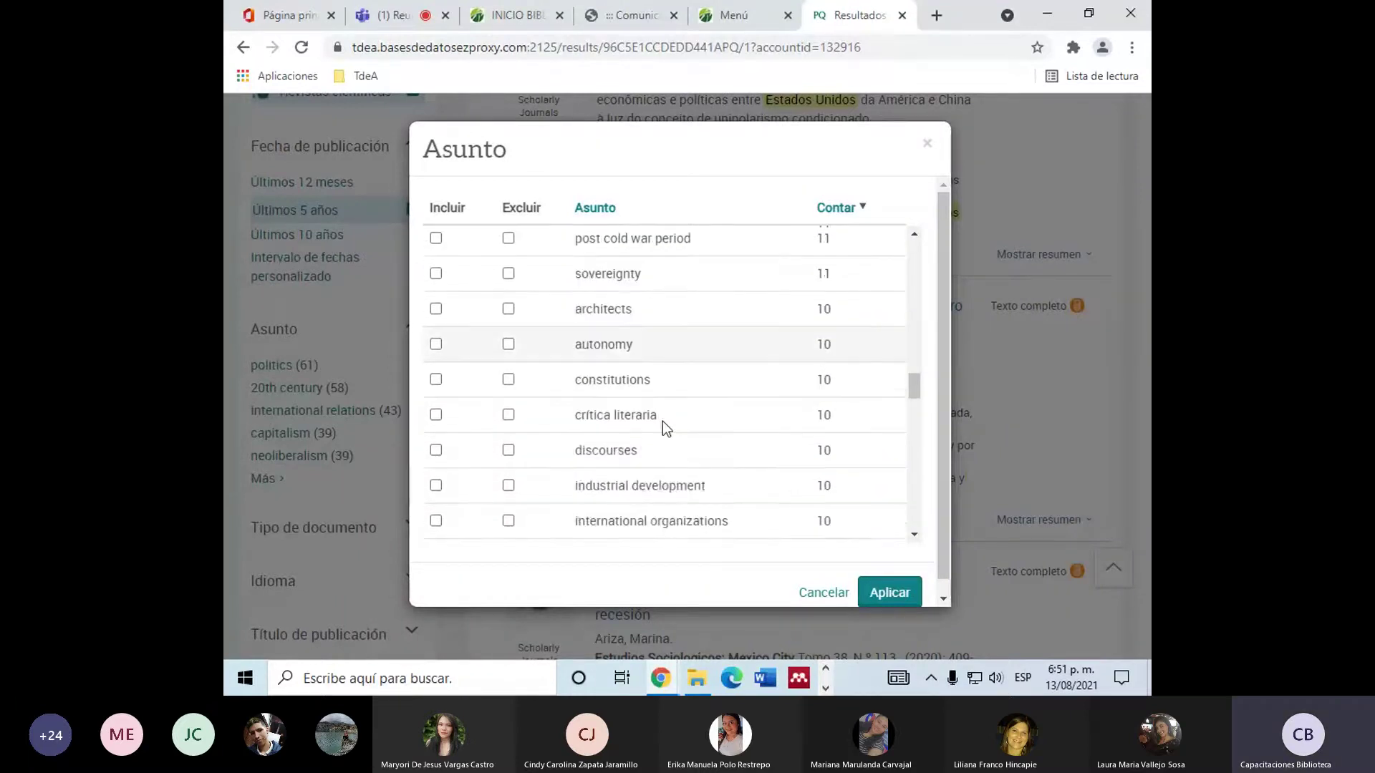
scroll(663, 421, down, 1)
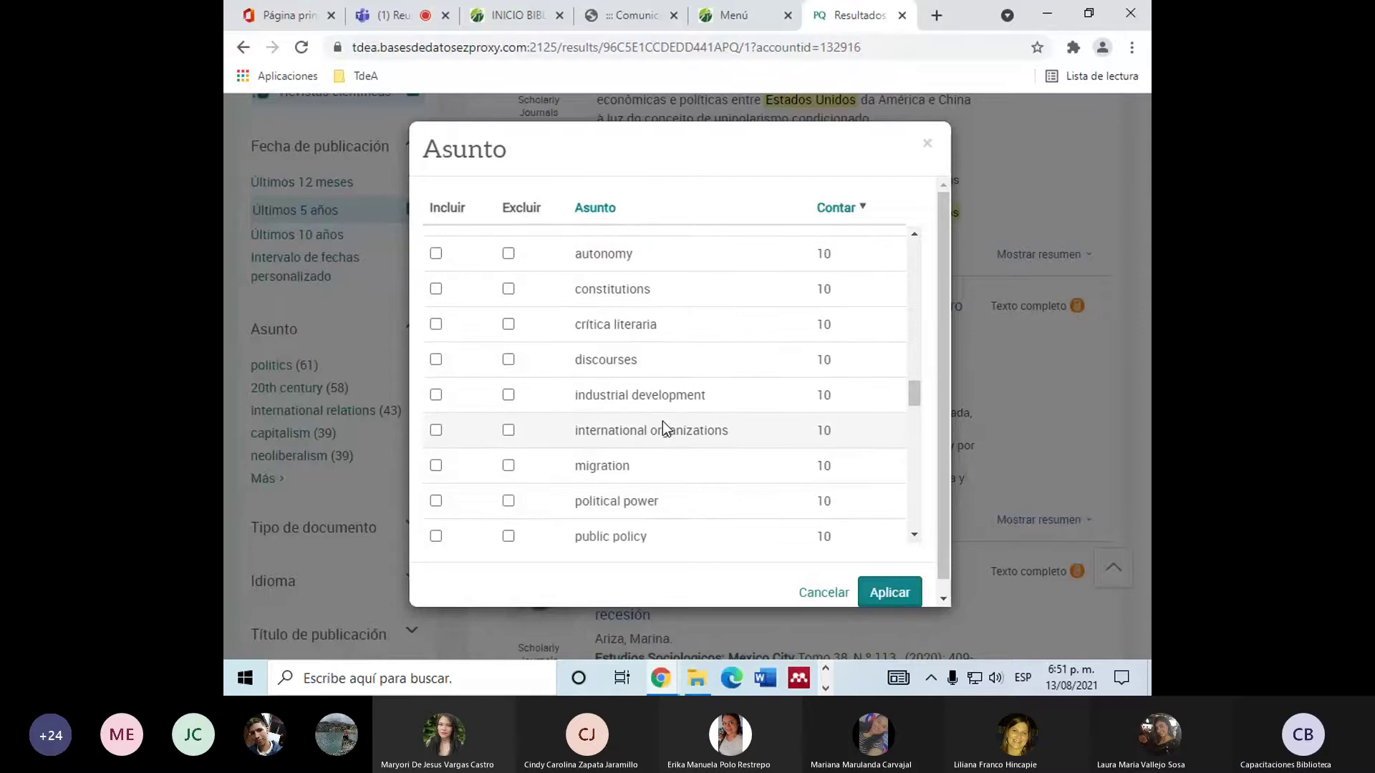
scroll(663, 426, down, 2)
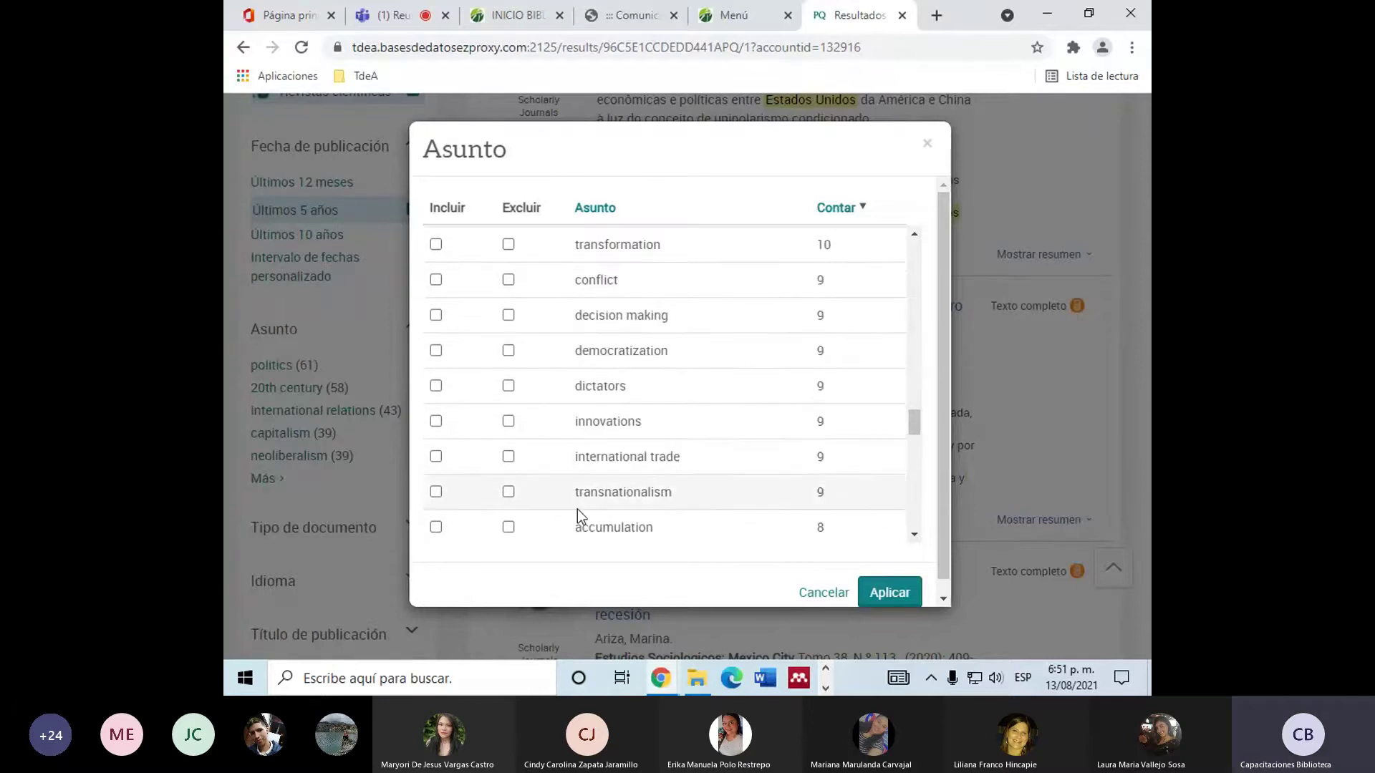
scroll(613, 431, down, 2)
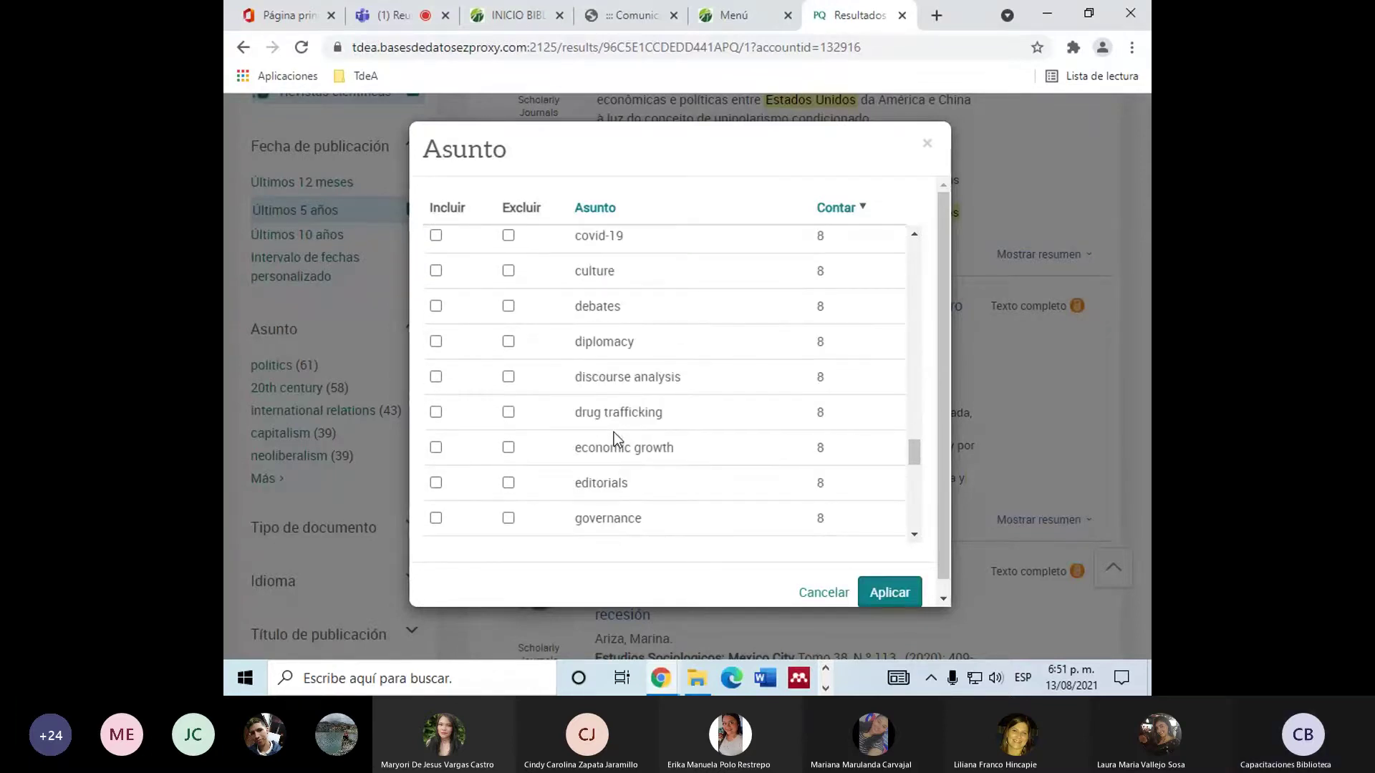
click(435, 447)
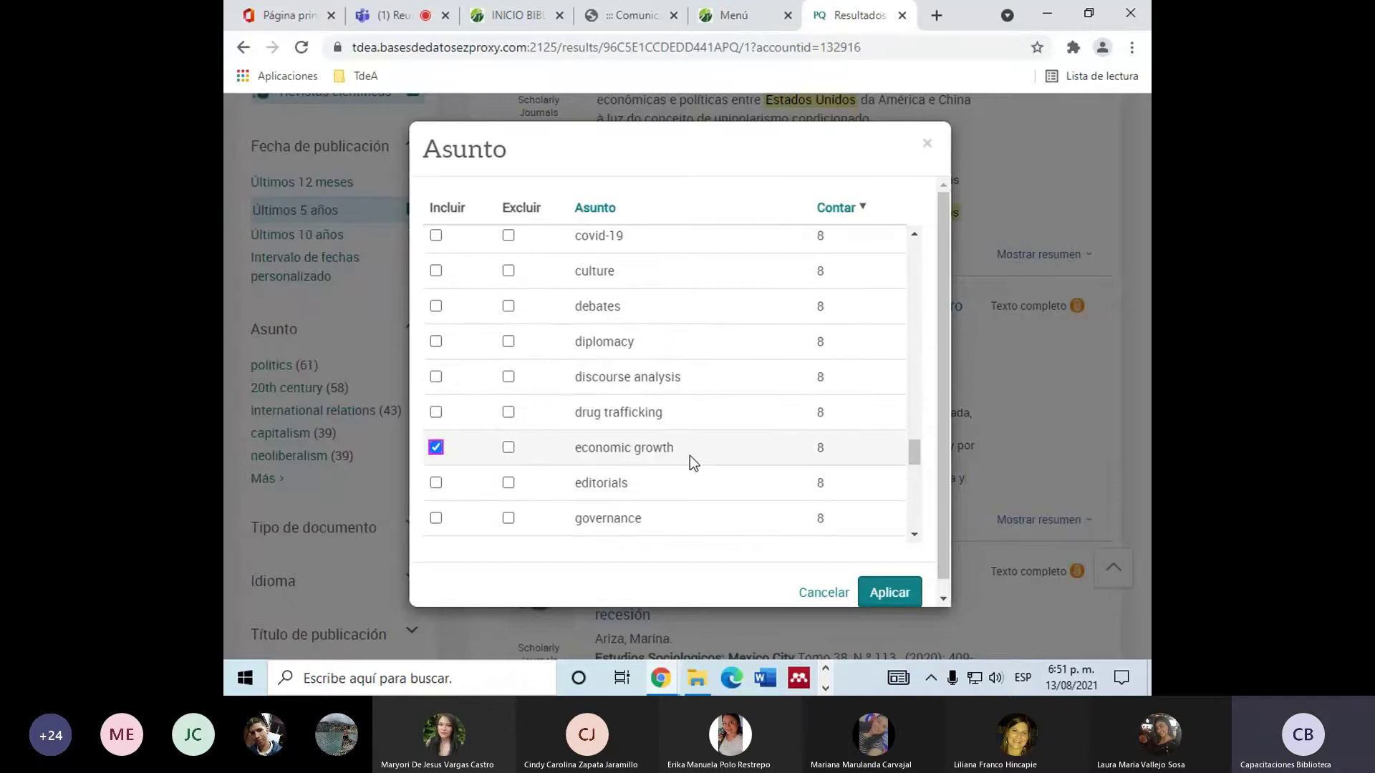
Include cooperation, comparative studies and communism from the end of the subject list, and apply the subject filter.
scroll(690, 456, down, 1)
scroll(689, 454, down, 2)
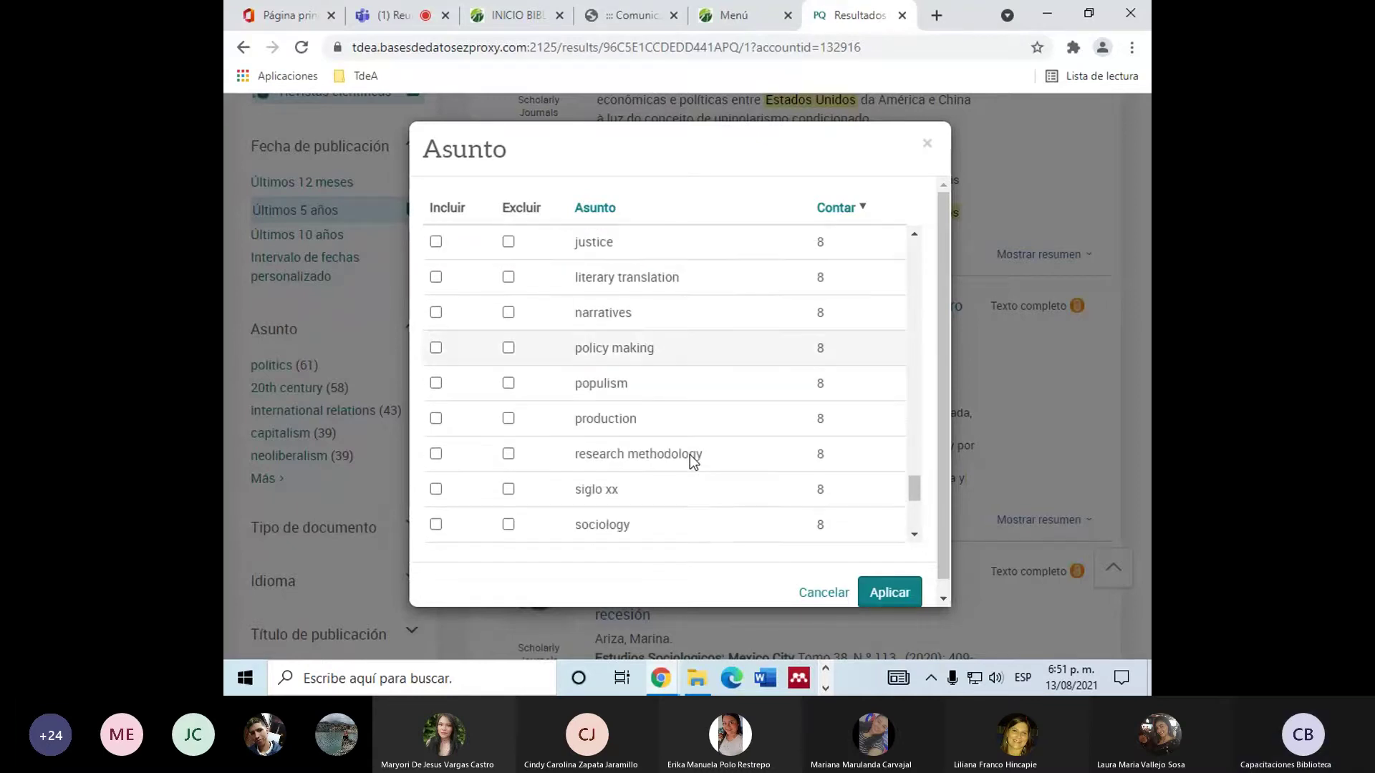
scroll(690, 454, down, 2)
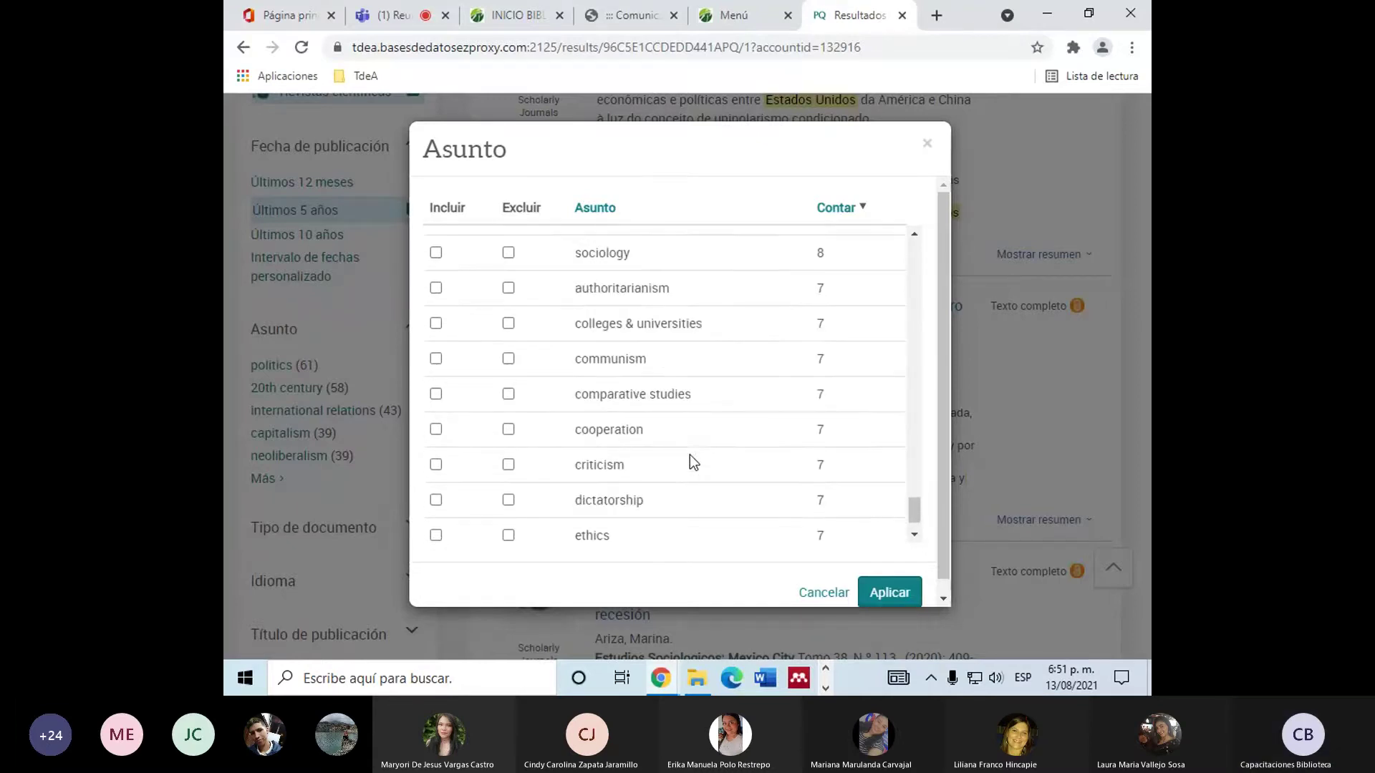
scroll(690, 454, down, 1)
scroll(689, 454, down, 1)
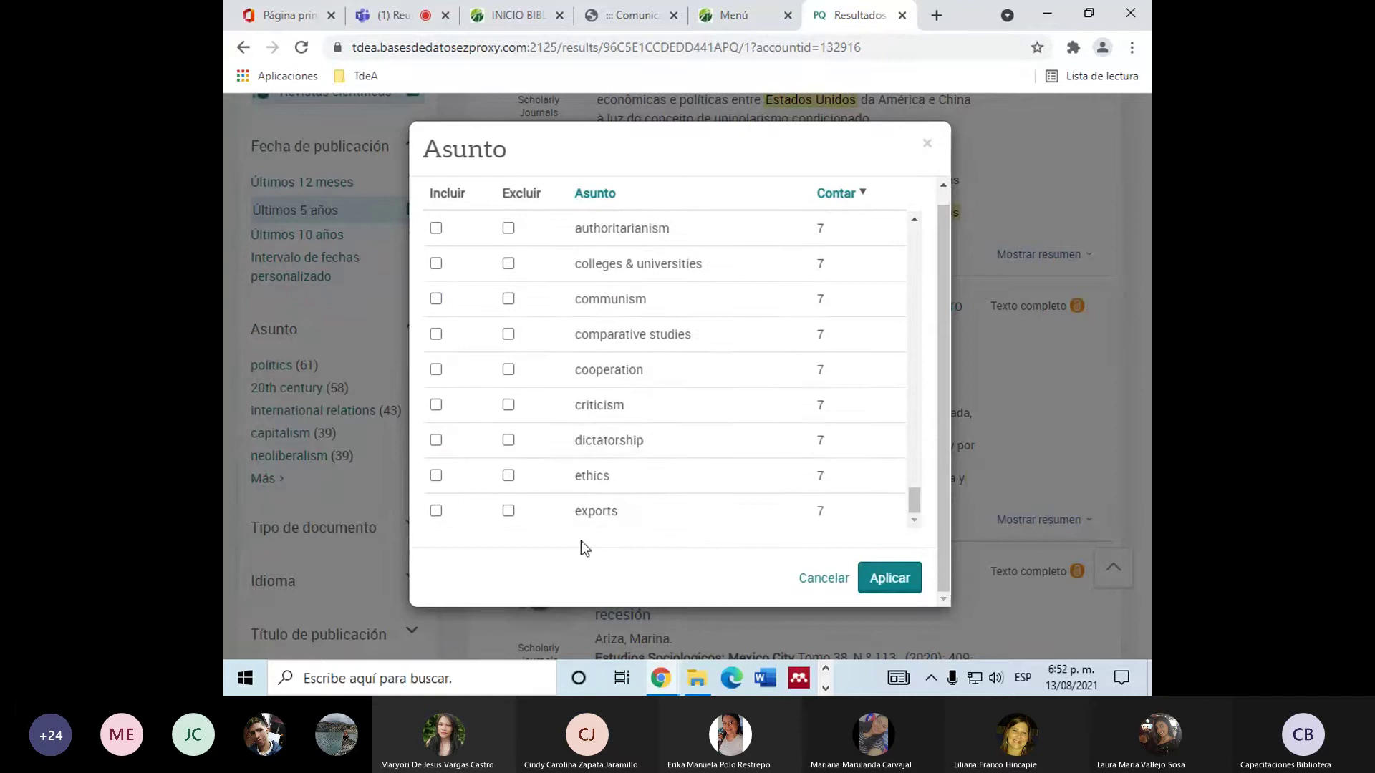
click(436, 369)
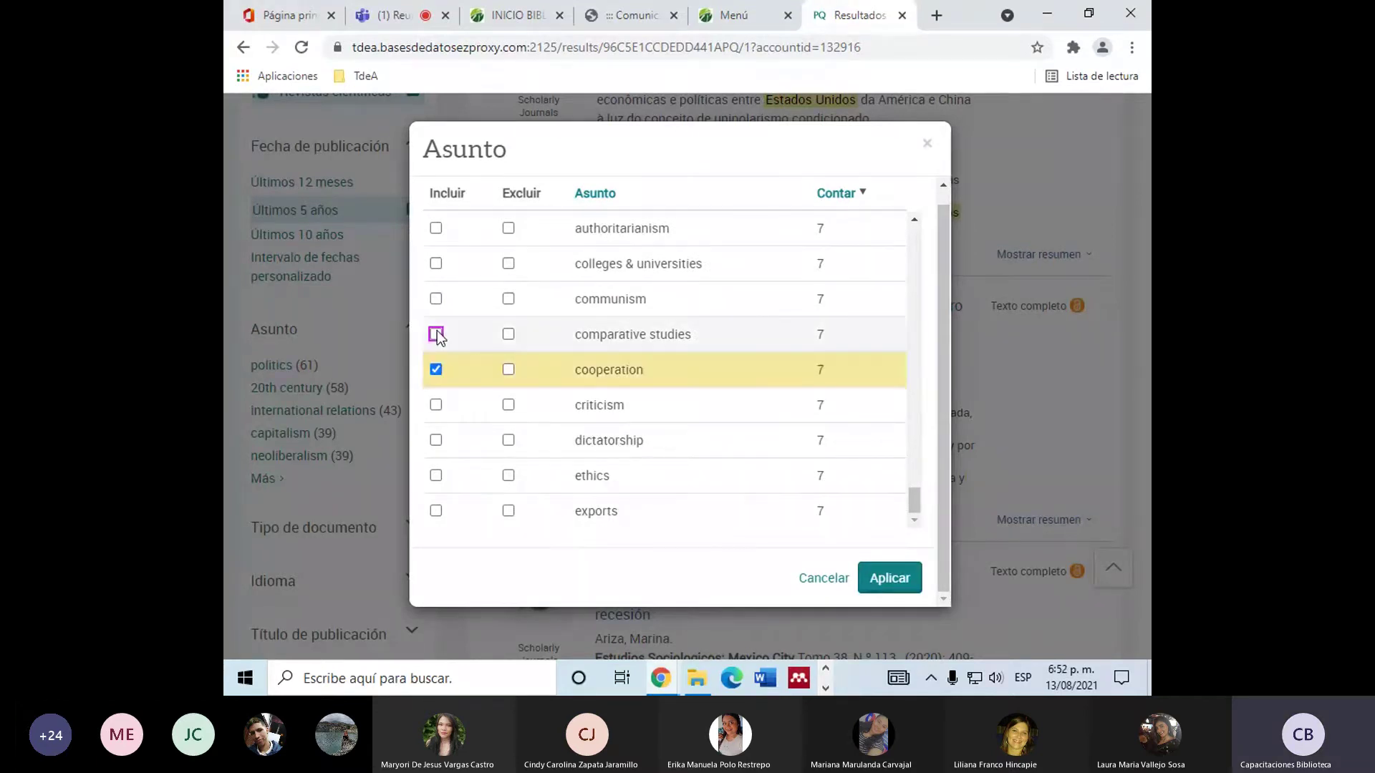
click(436, 334)
click(435, 299)
click(887, 577)
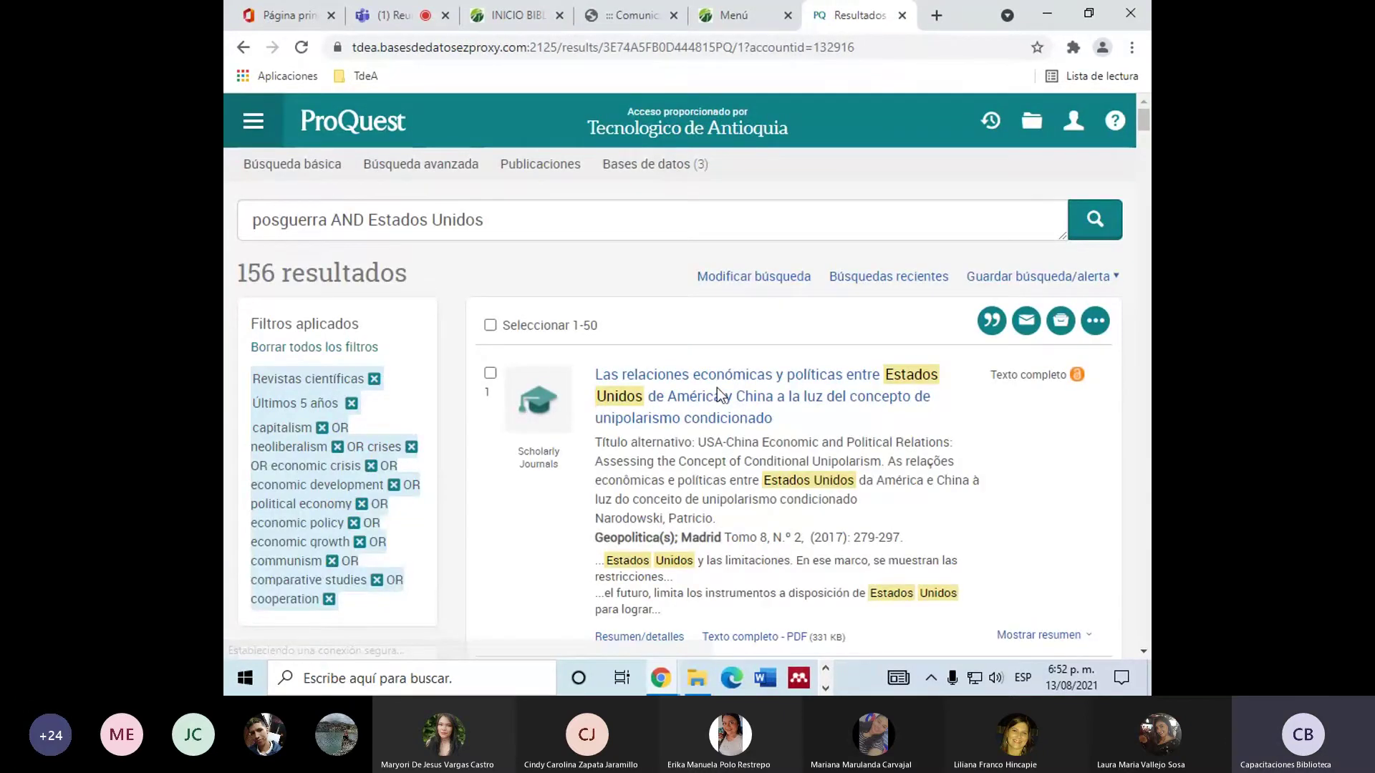
Review the filtered articles together with the applied source type, publication date and subject filters.
scroll(716, 388, down, 5)
scroll(566, 431, down, 1)
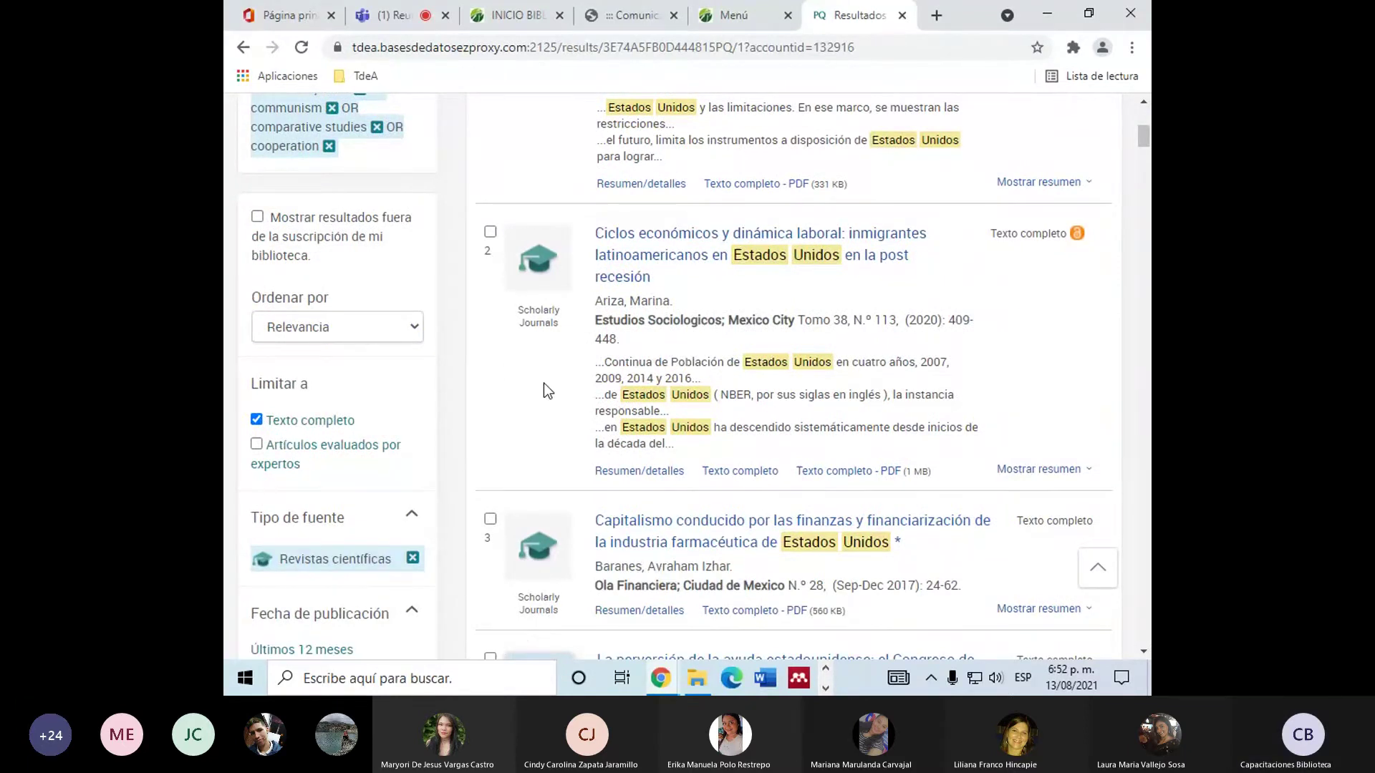
scroll(424, 424, down, 3)
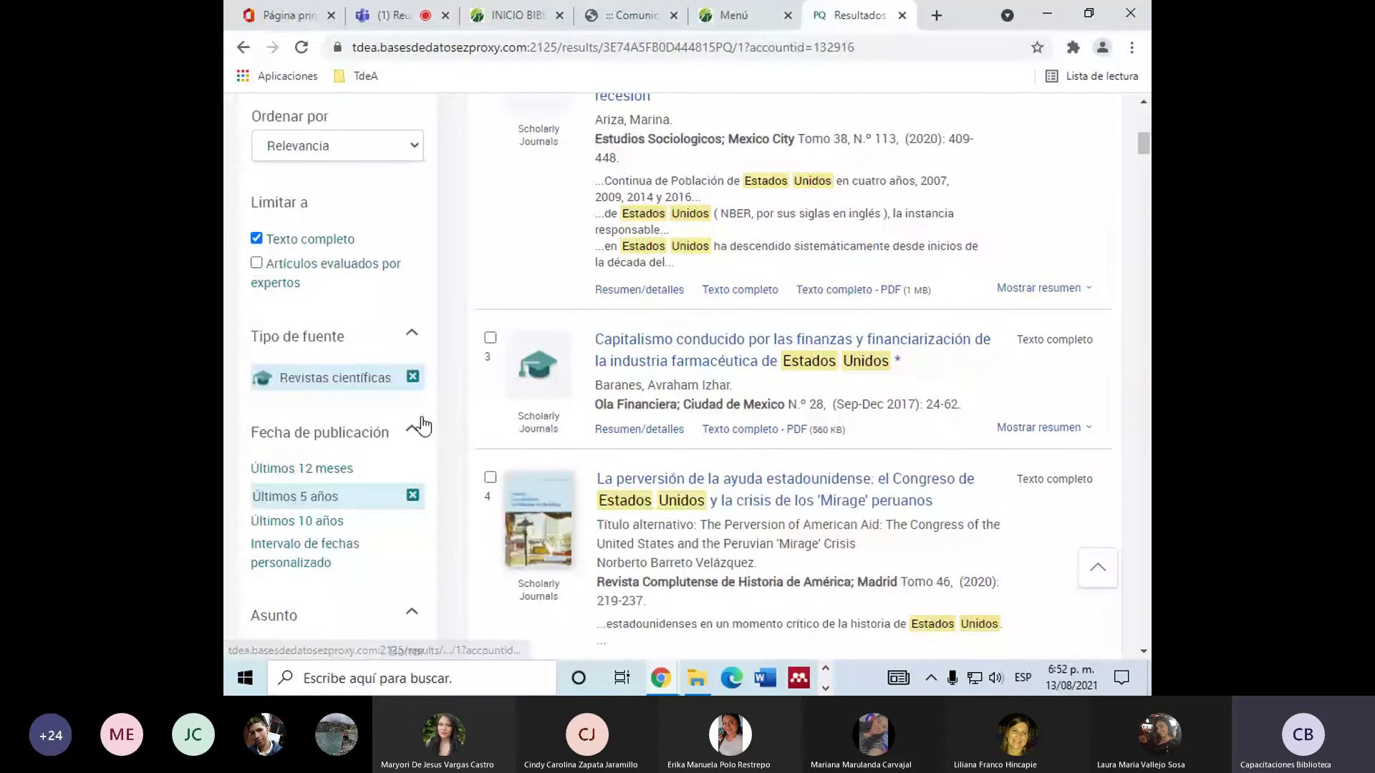
scroll(373, 292, down, 8)
scroll(366, 297, down, 3)
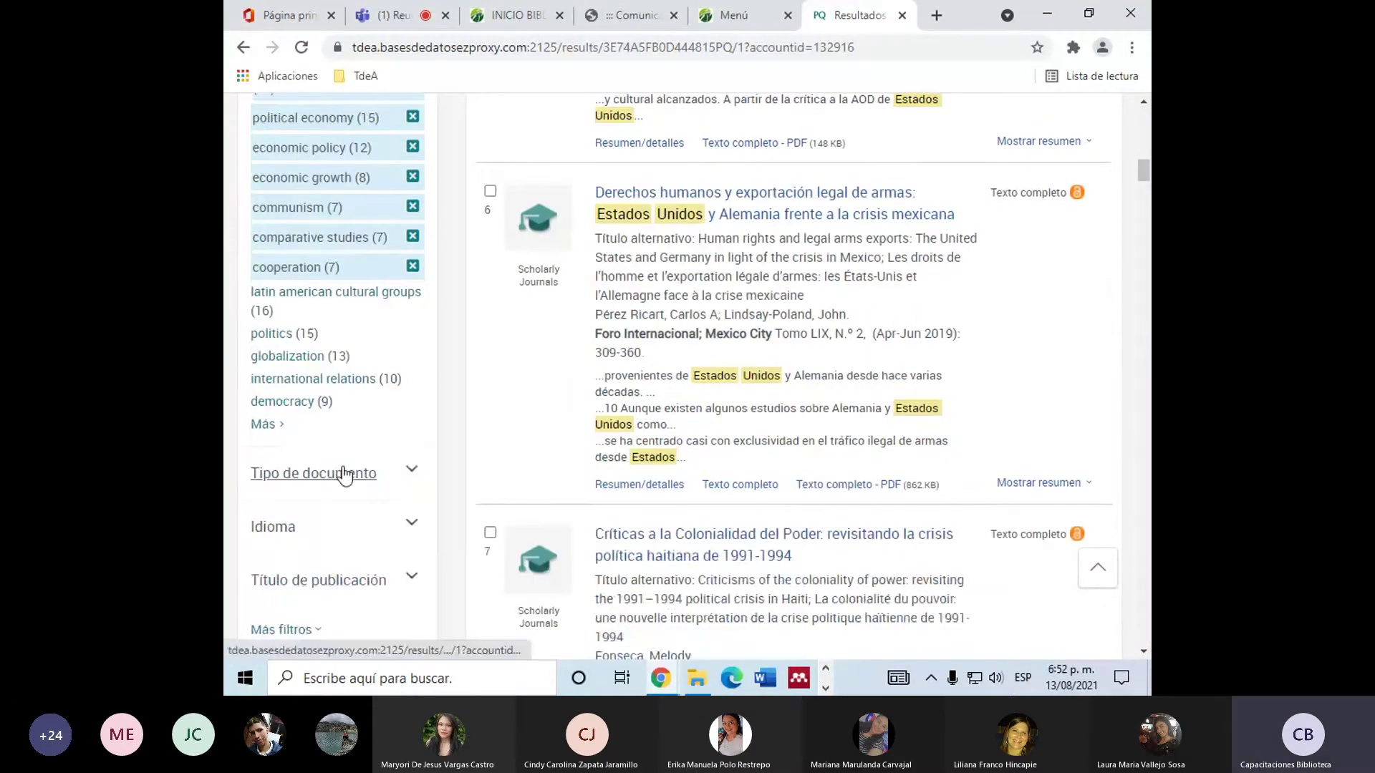
Expand the Tipo de documento filter and open its complete list, highlighting the Reseña/Revisión document type.
scroll(343, 475, down, 3)
scroll(315, 480, up, 10)
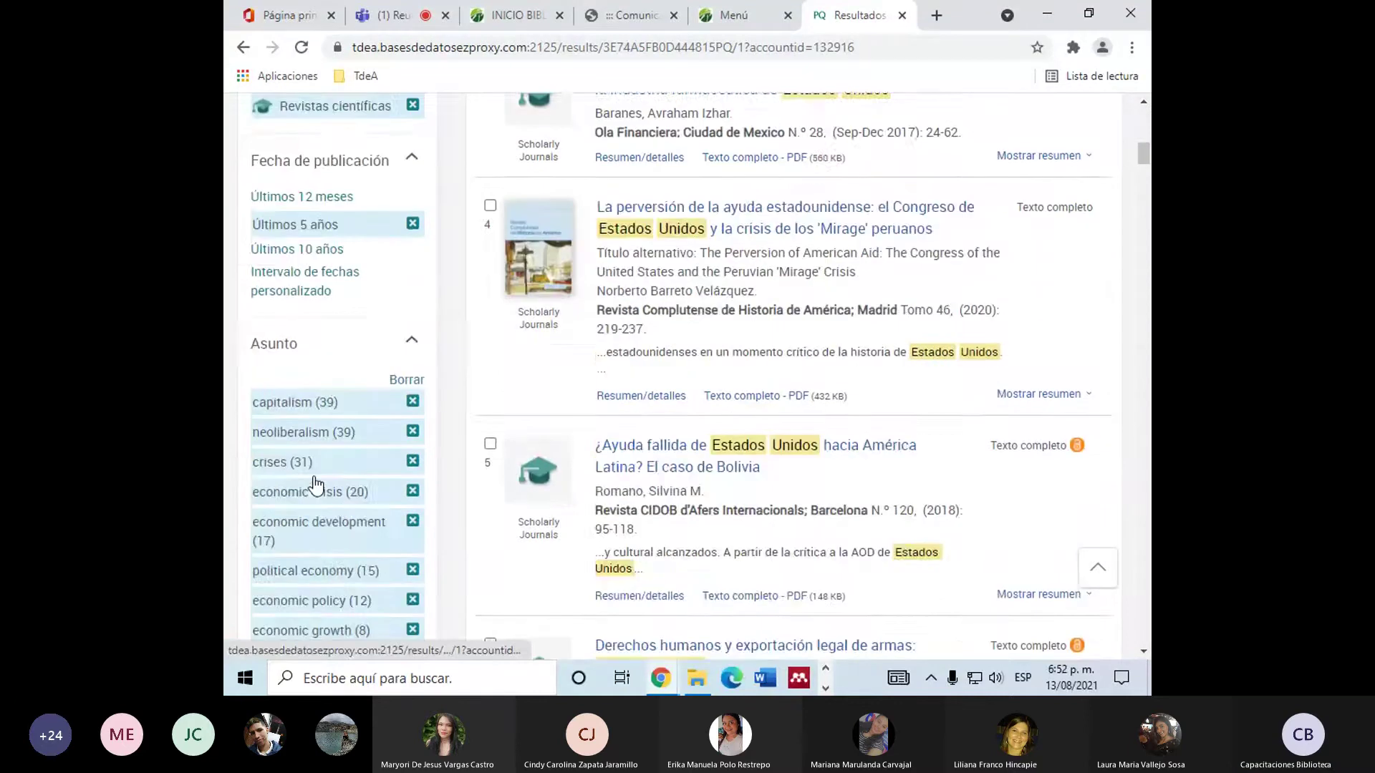
scroll(396, 252, down, 10)
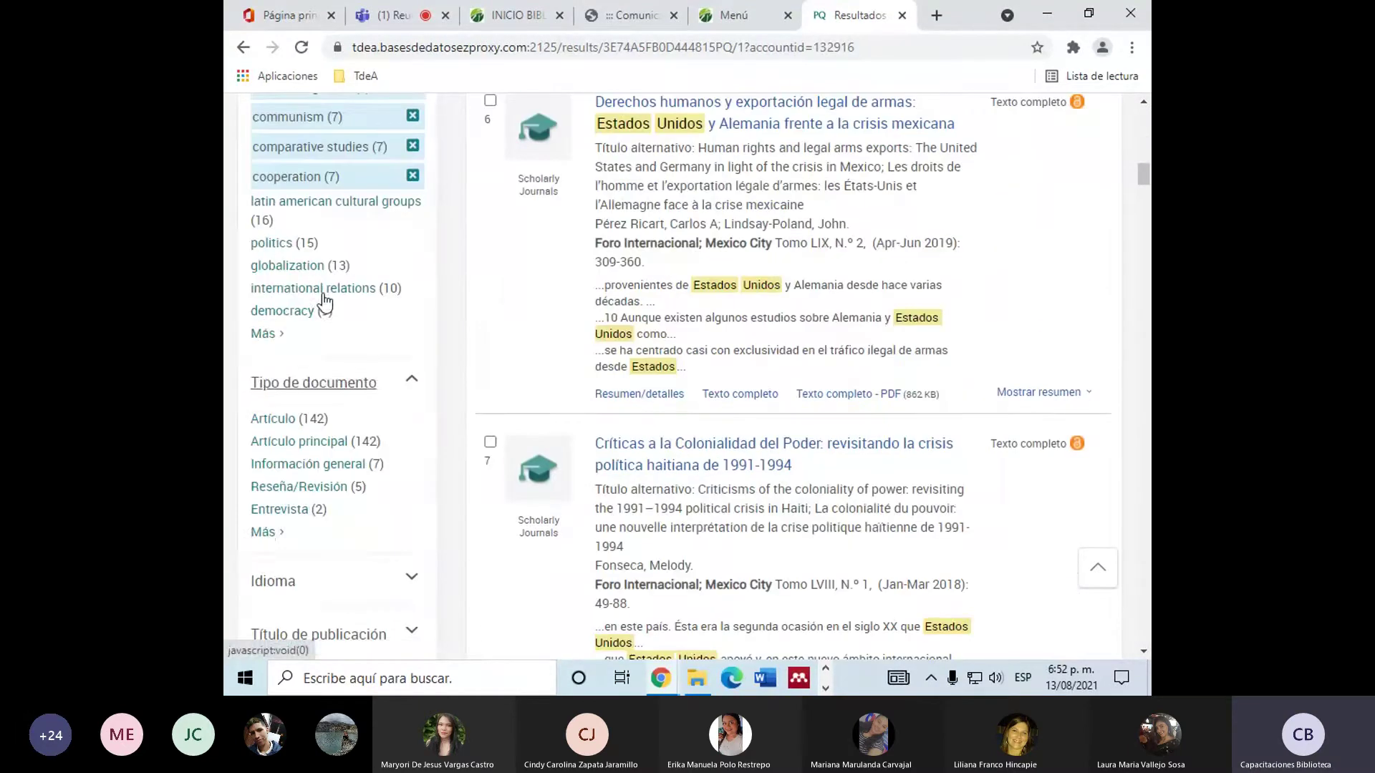
click(264, 532)
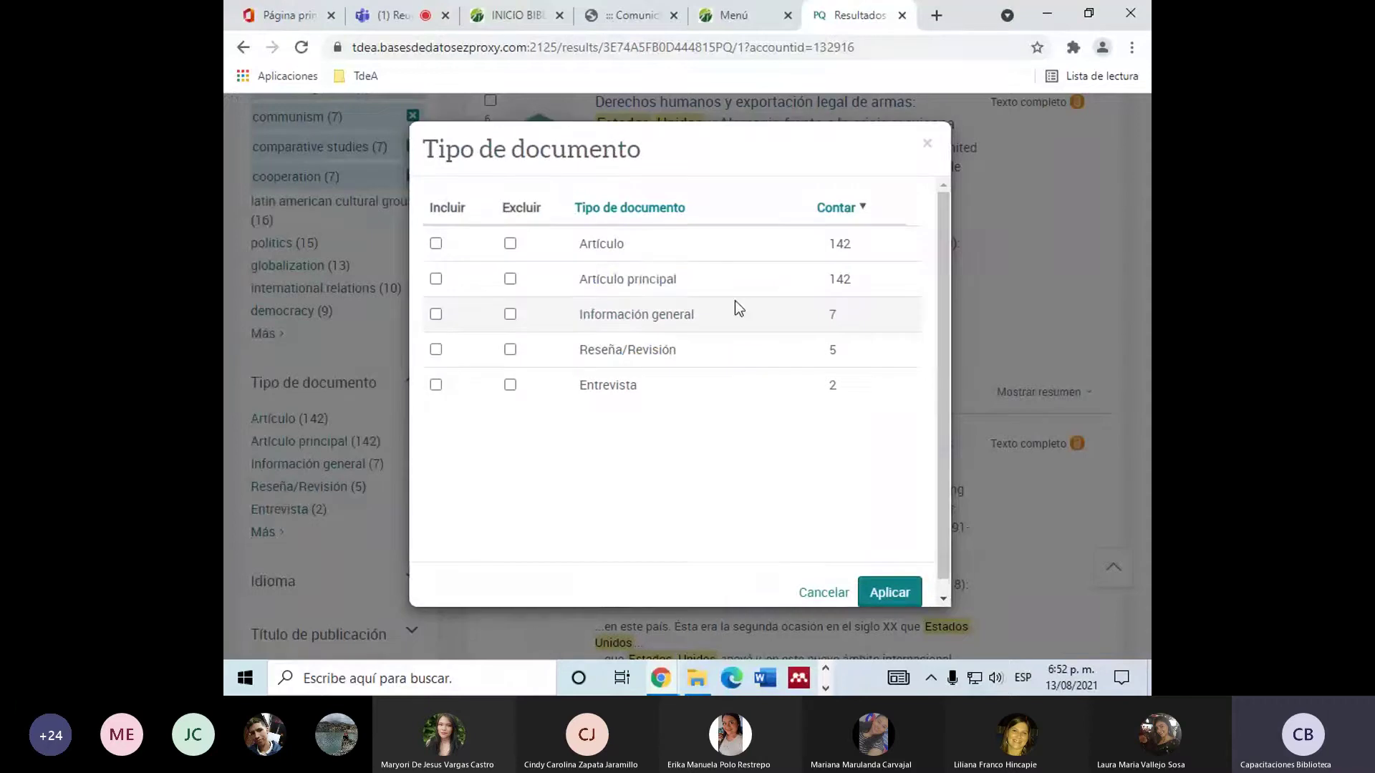
drag(676, 279, 579, 349)
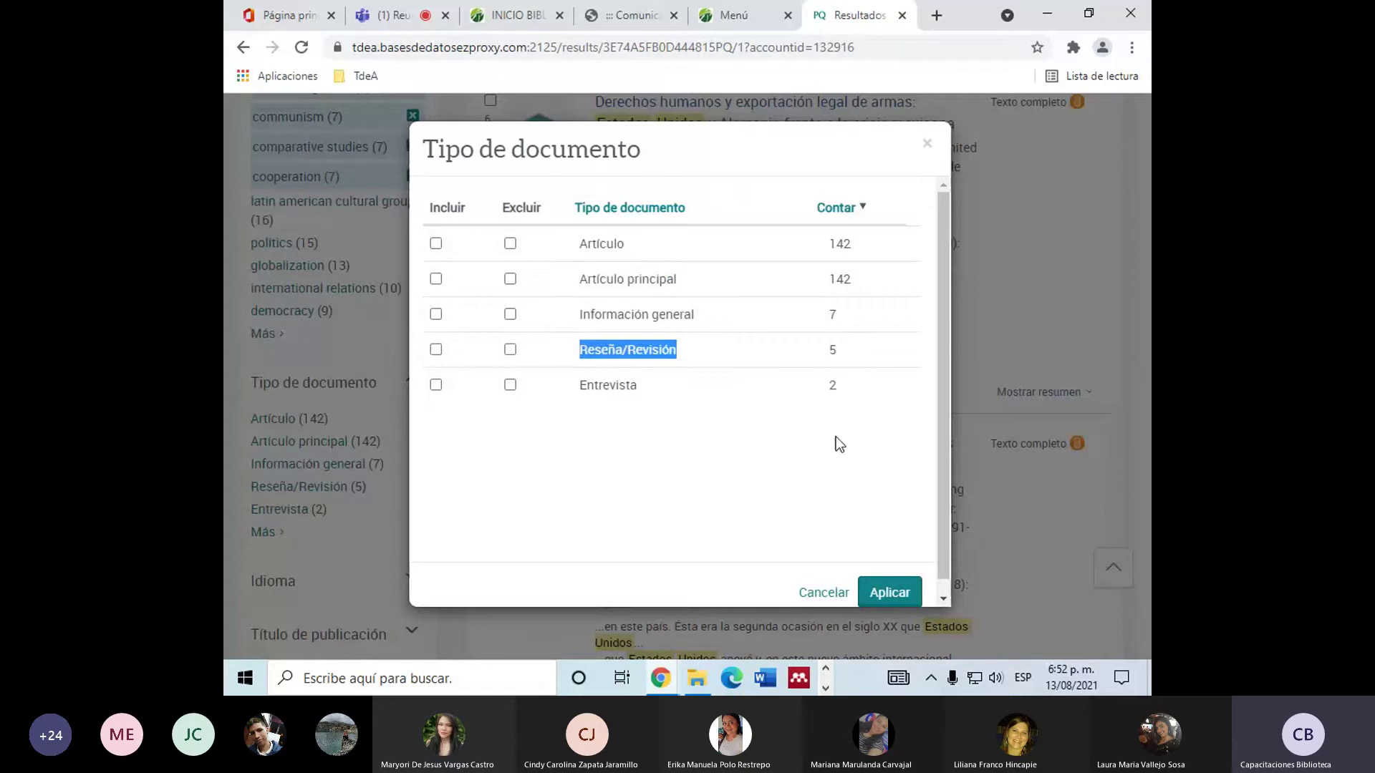
Include the Artículo and Artículo principal document types and apply the Tipo de documento filter.
drag(637, 385, 518, 387)
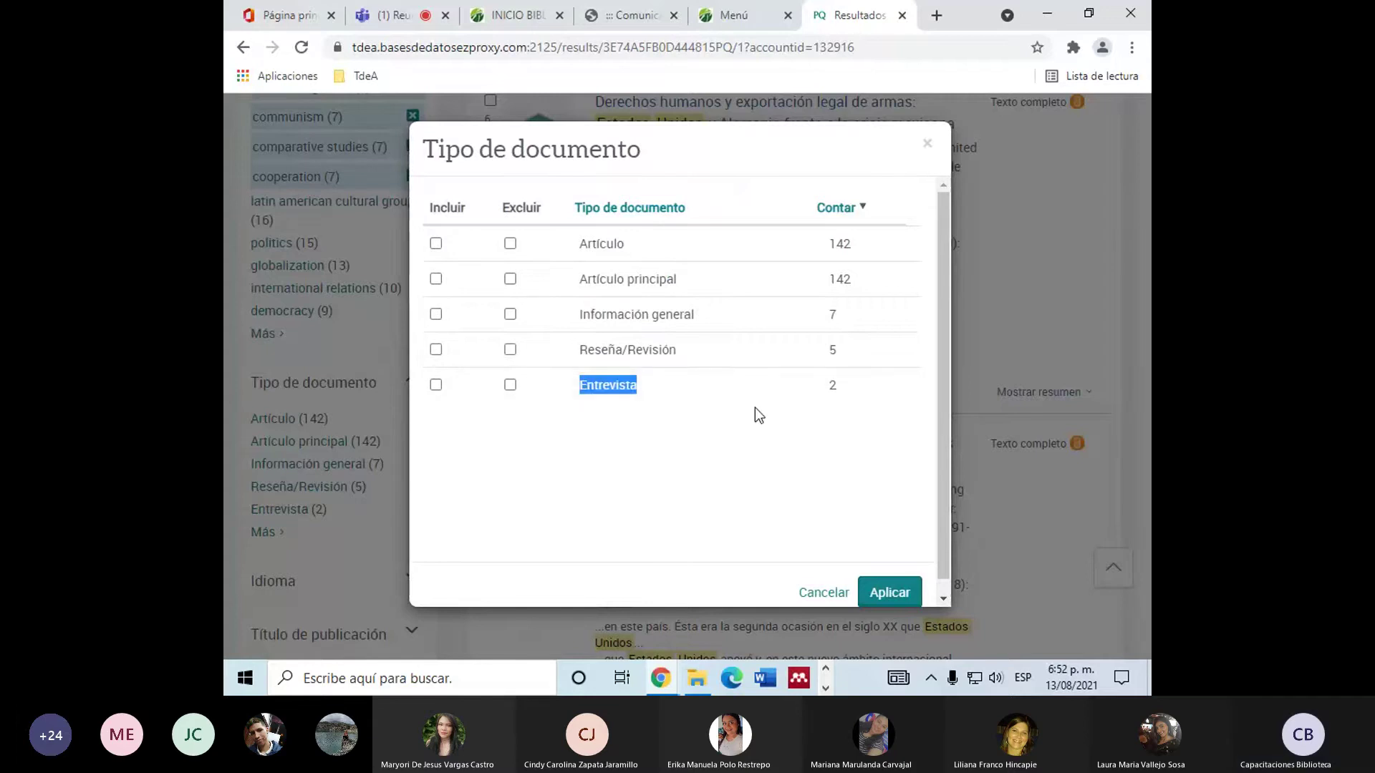
click(436, 244)
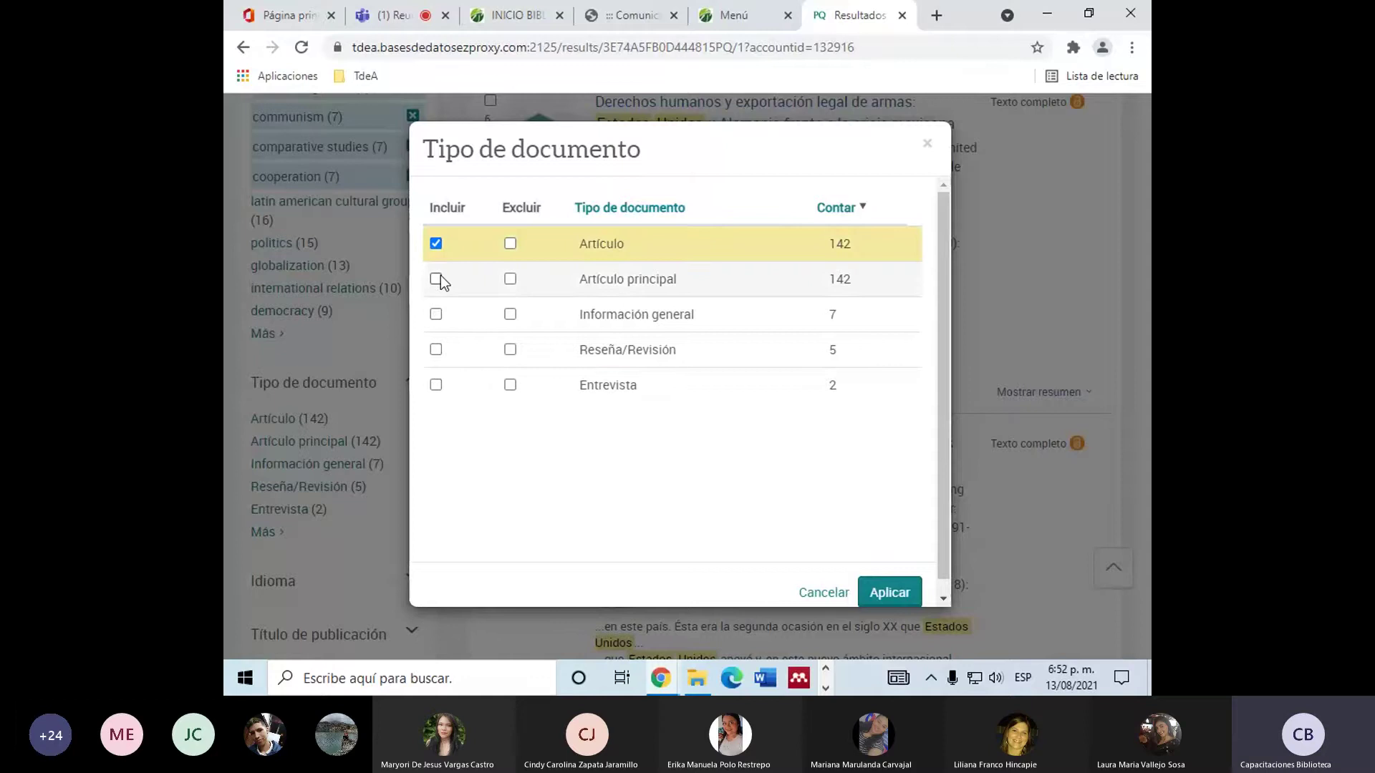
click(436, 279)
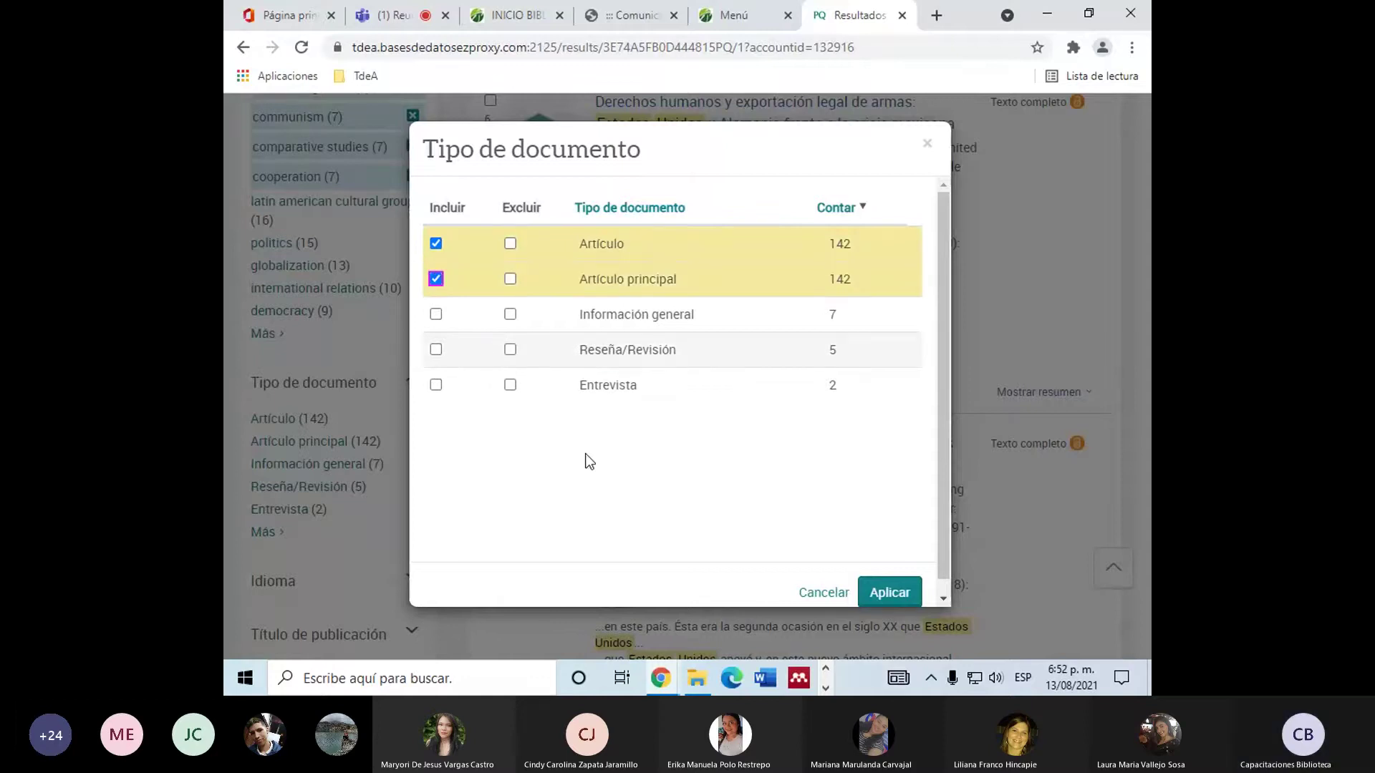
click(891, 592)
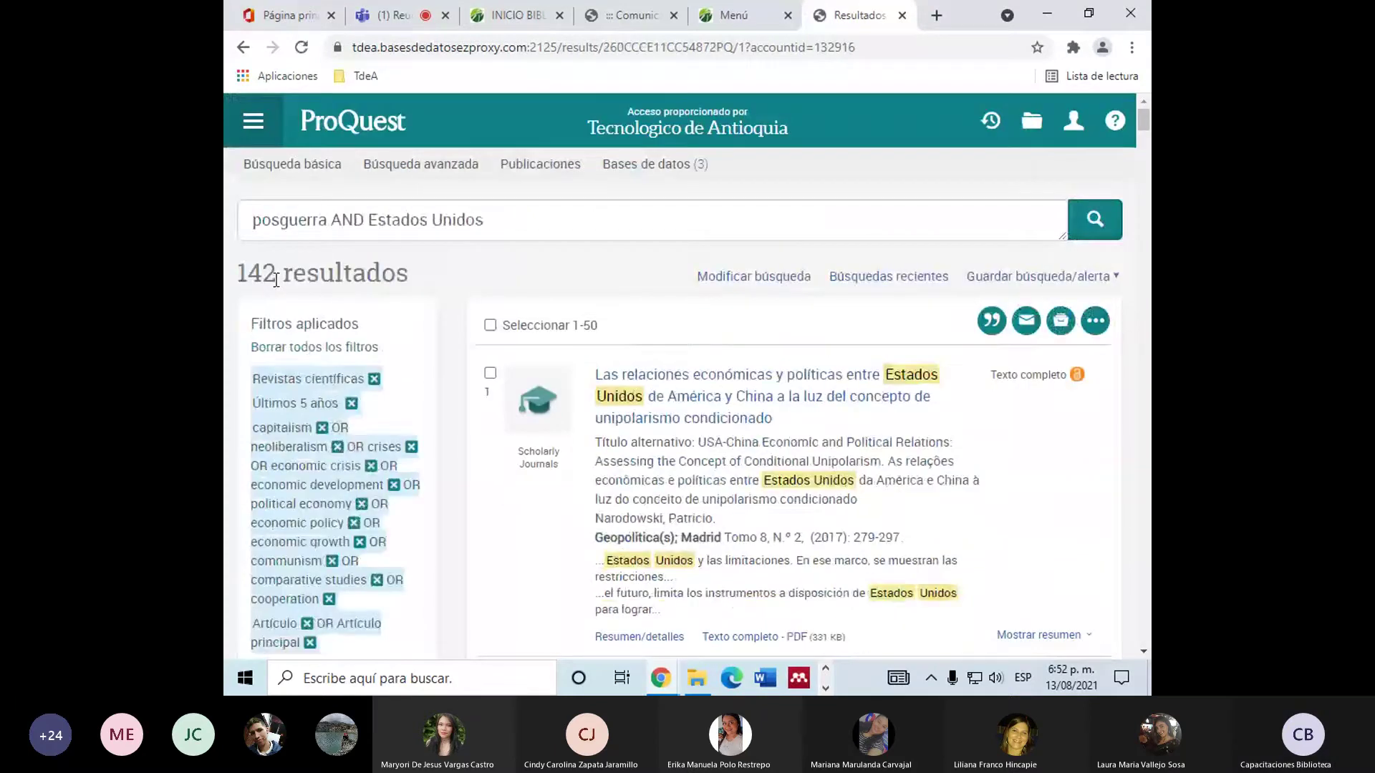
Expand the Idioma filter and show the additional filter categories below Título de publicación.
scroll(421, 334, down, 20)
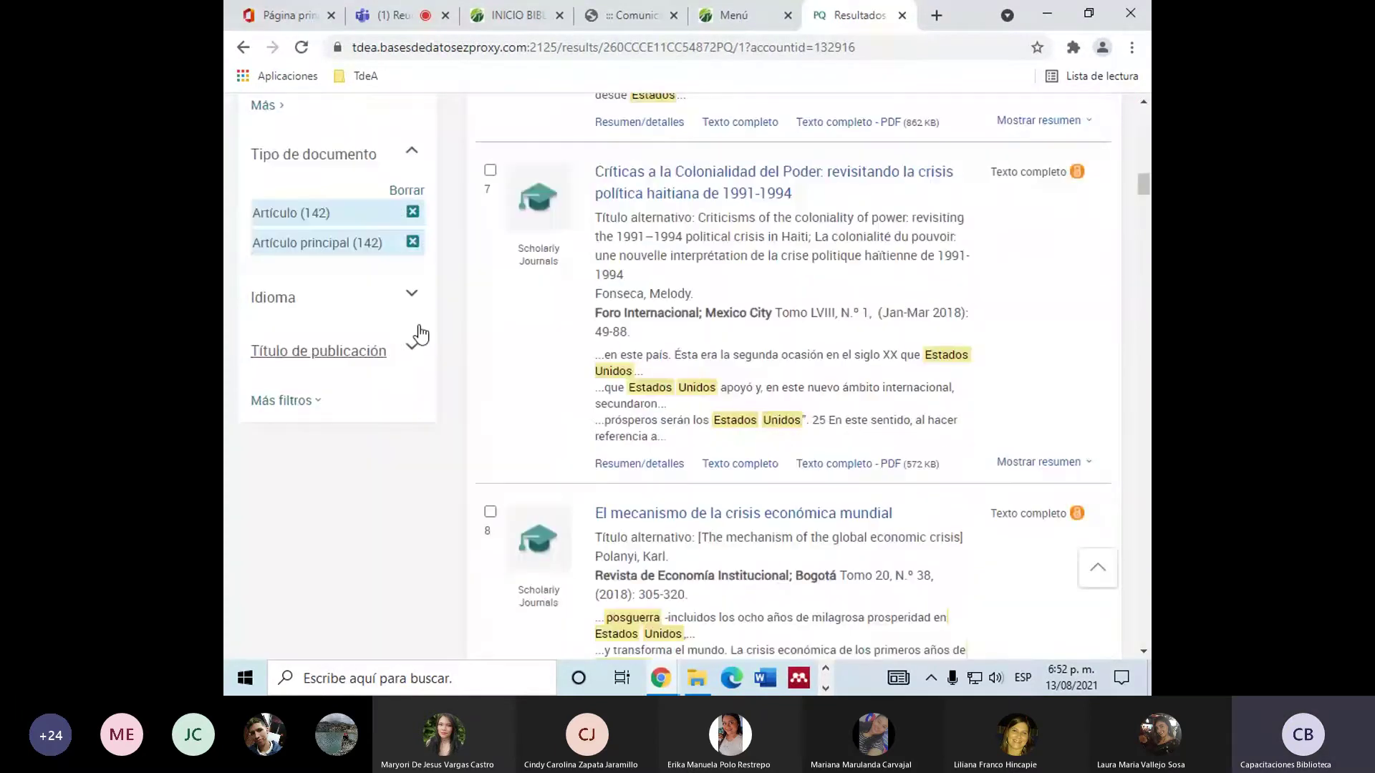
click(412, 294)
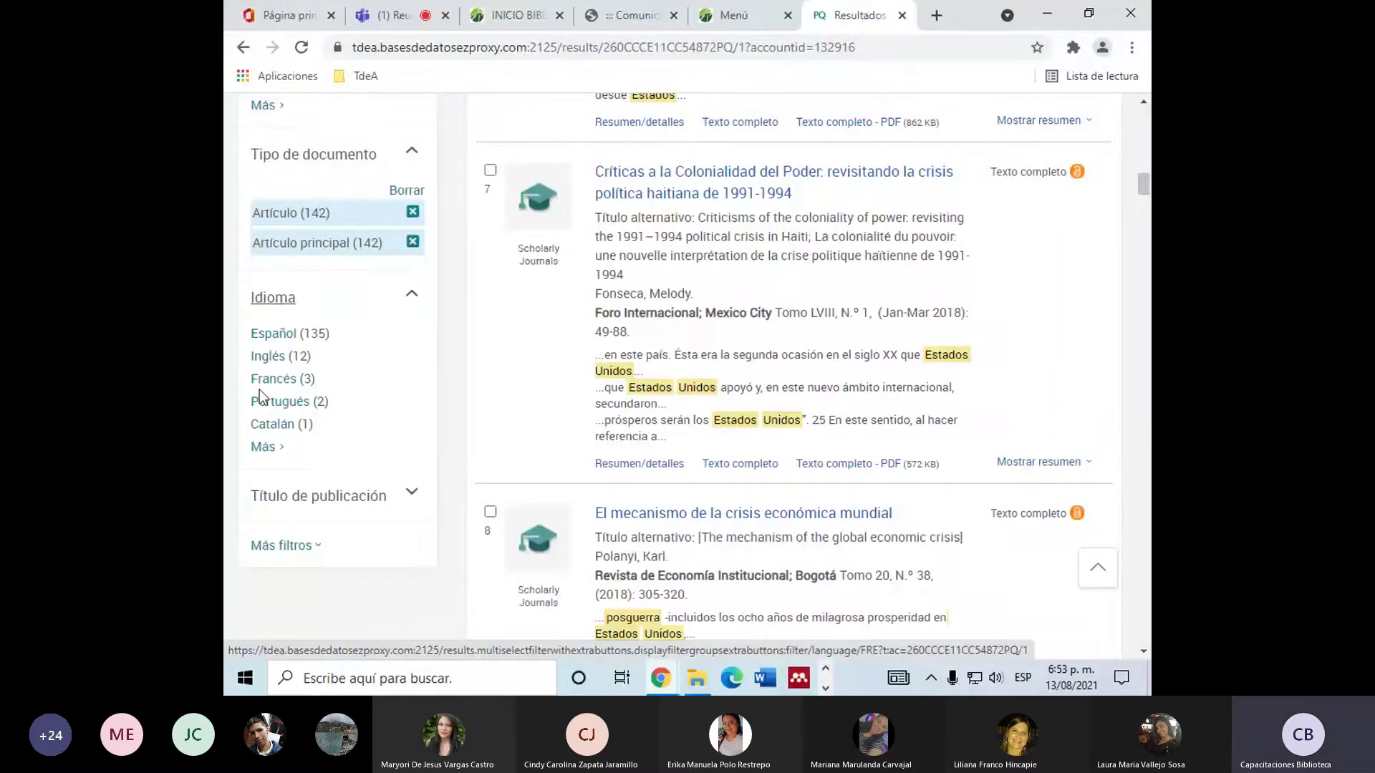
scroll(328, 469, down, 1)
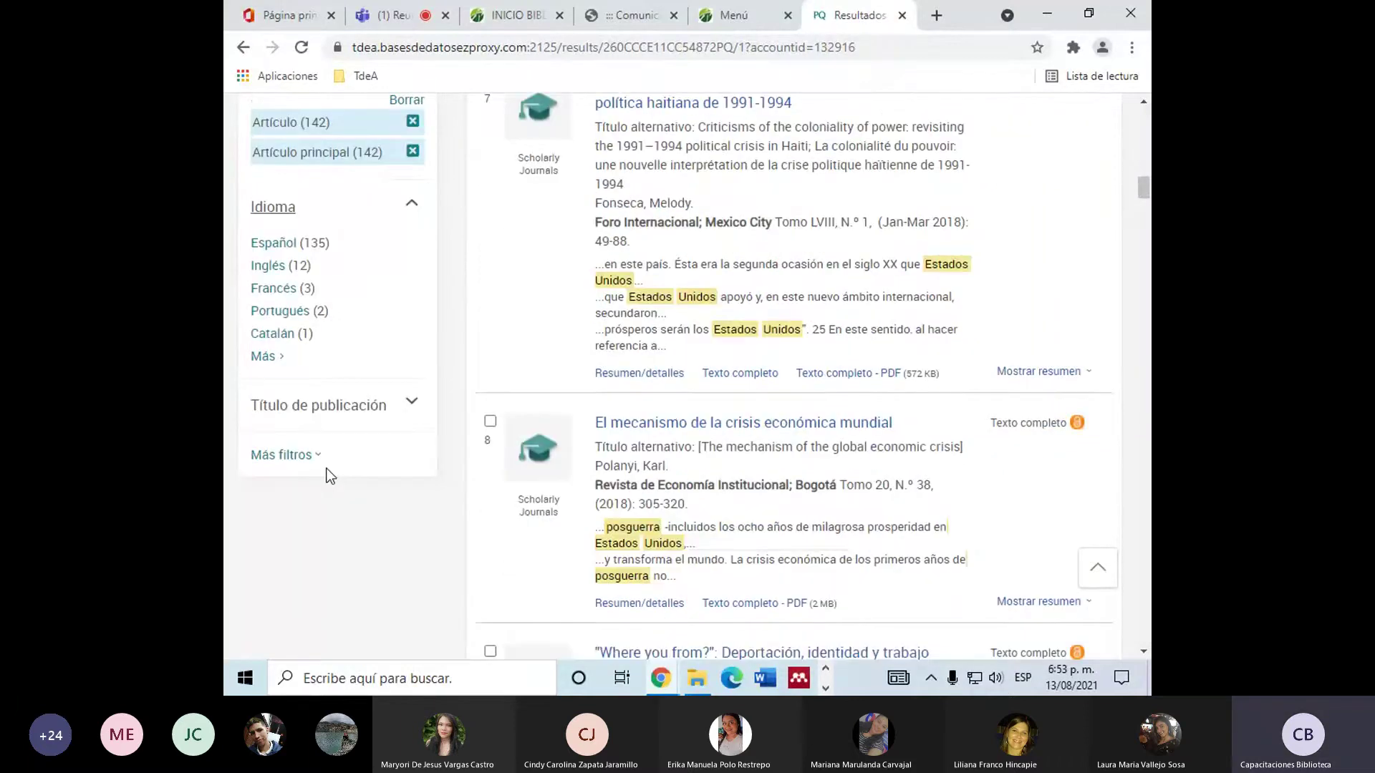
click(313, 456)
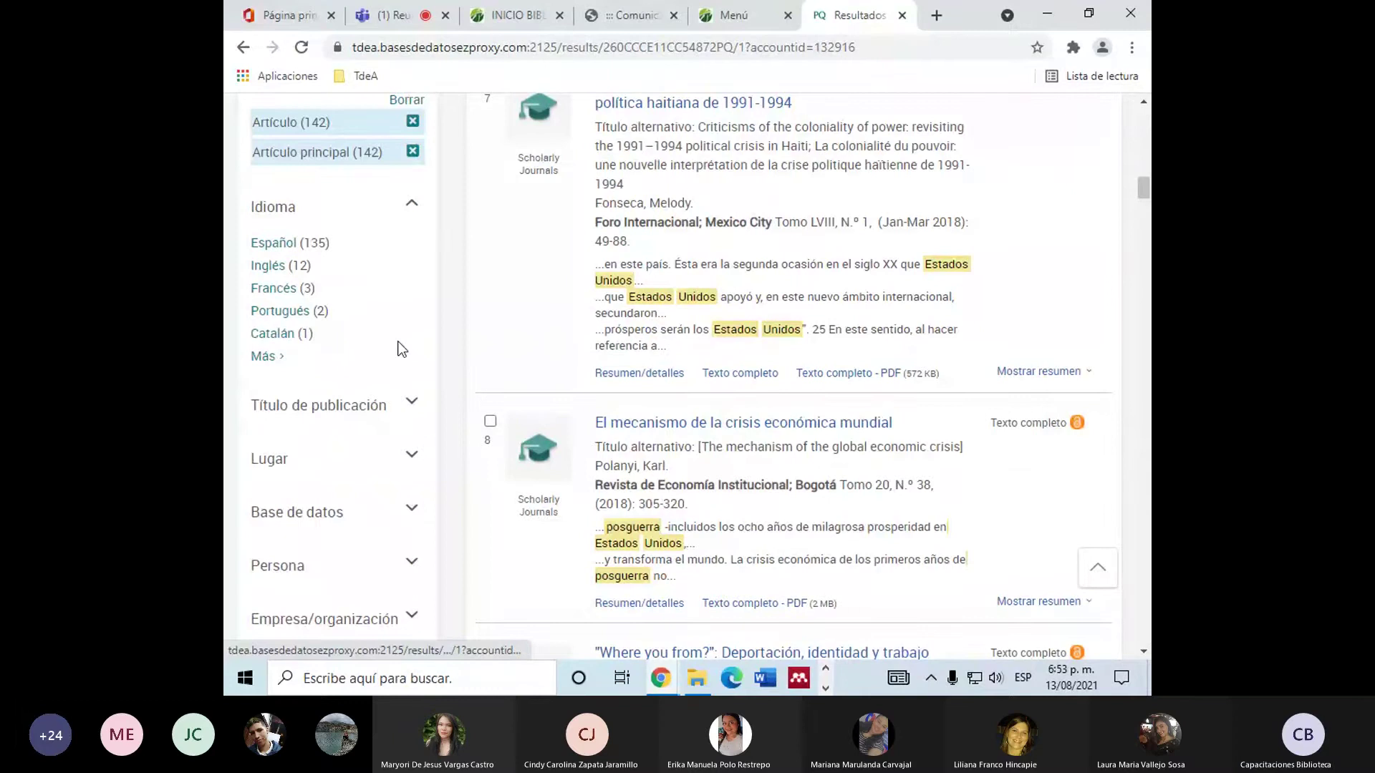
scroll(396, 401, down, 1)
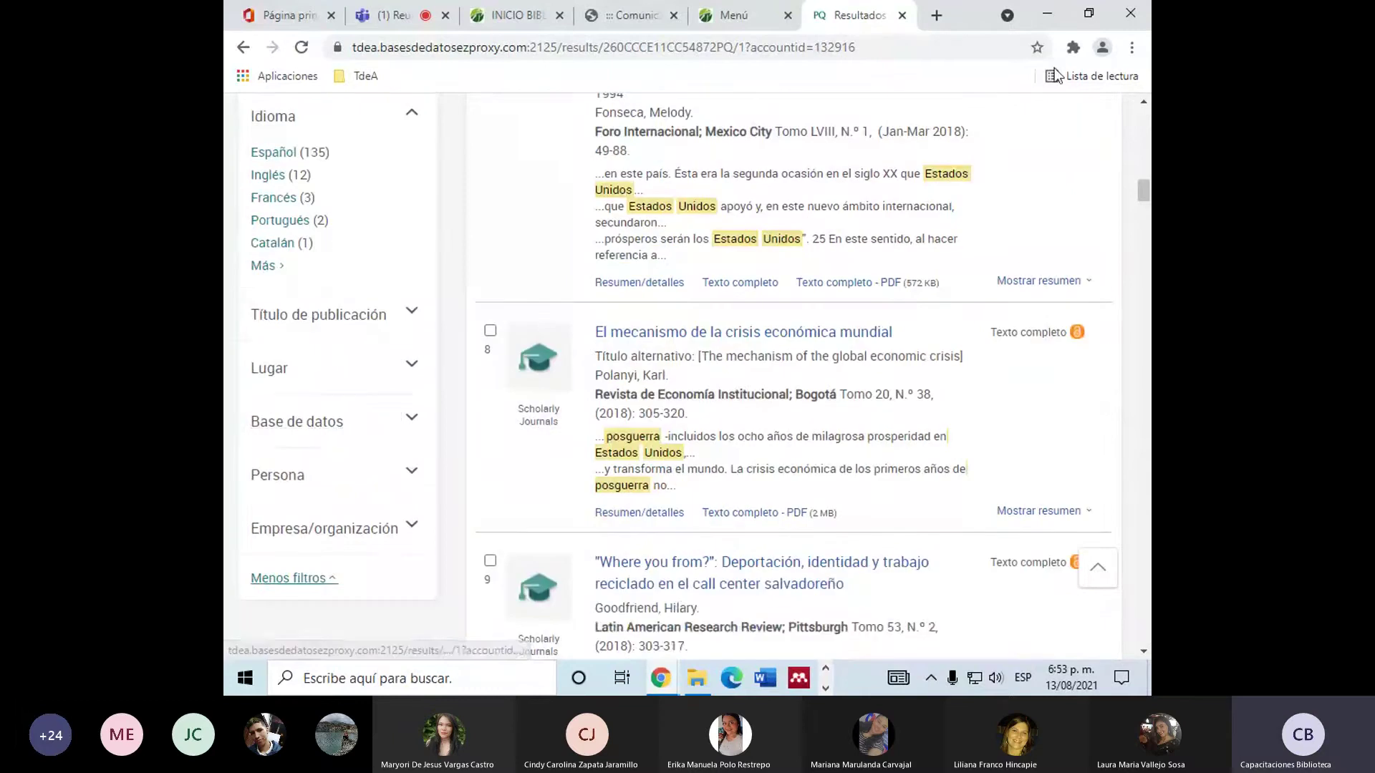
Expand the Lugar and Persona filters to examine the places and people available for narrowing the results.
scroll(347, 516, up, 1)
scroll(415, 465, down, 1)
click(422, 384)
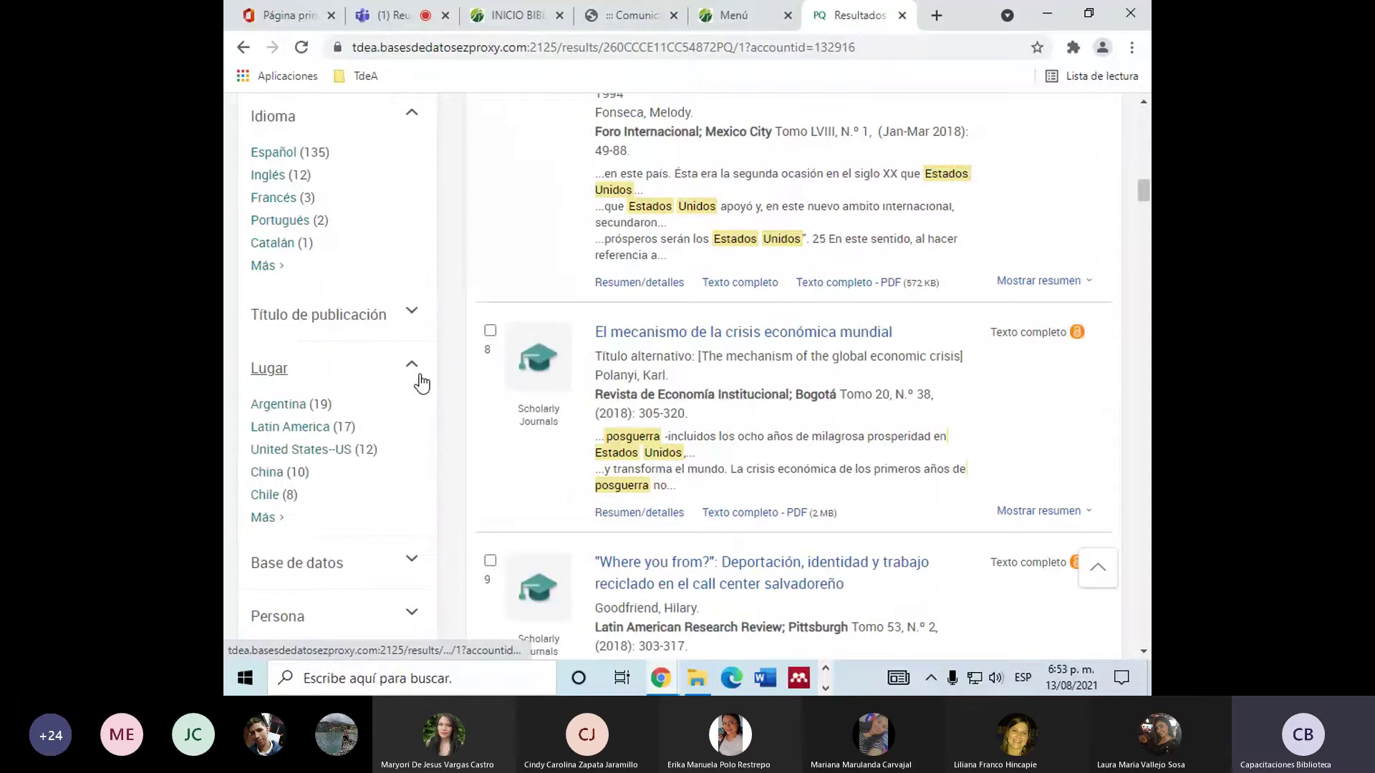
scroll(298, 390, down, 1)
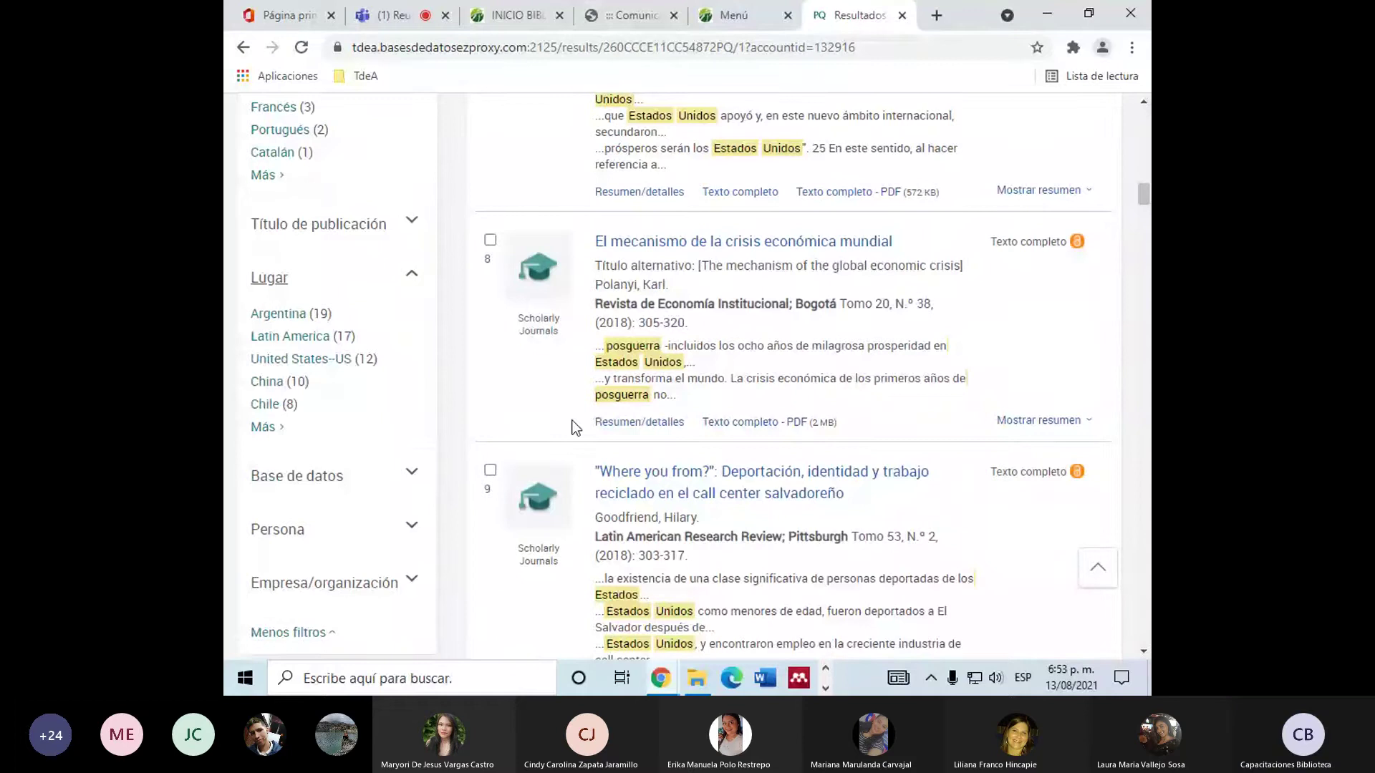
scroll(762, 590, up, 1)
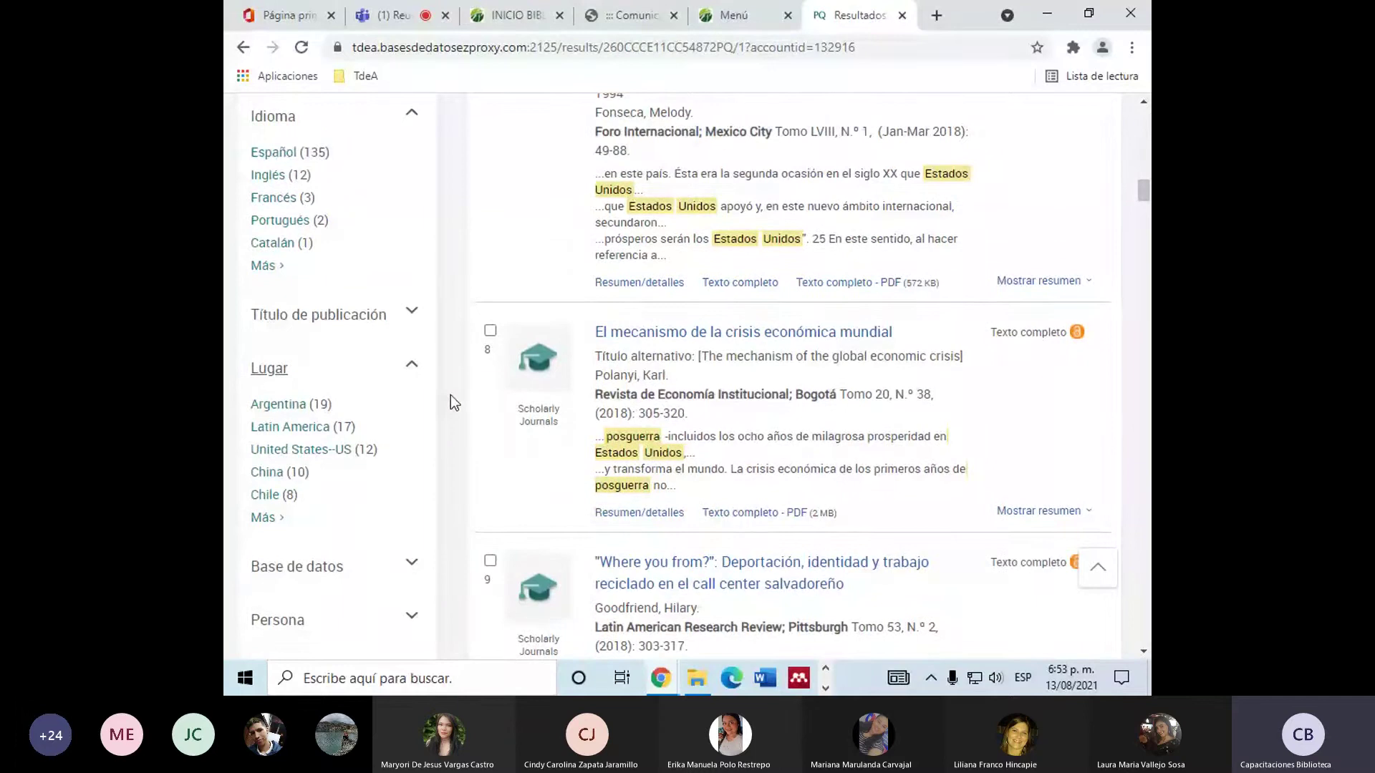
scroll(449, 393, down, 2)
click(412, 443)
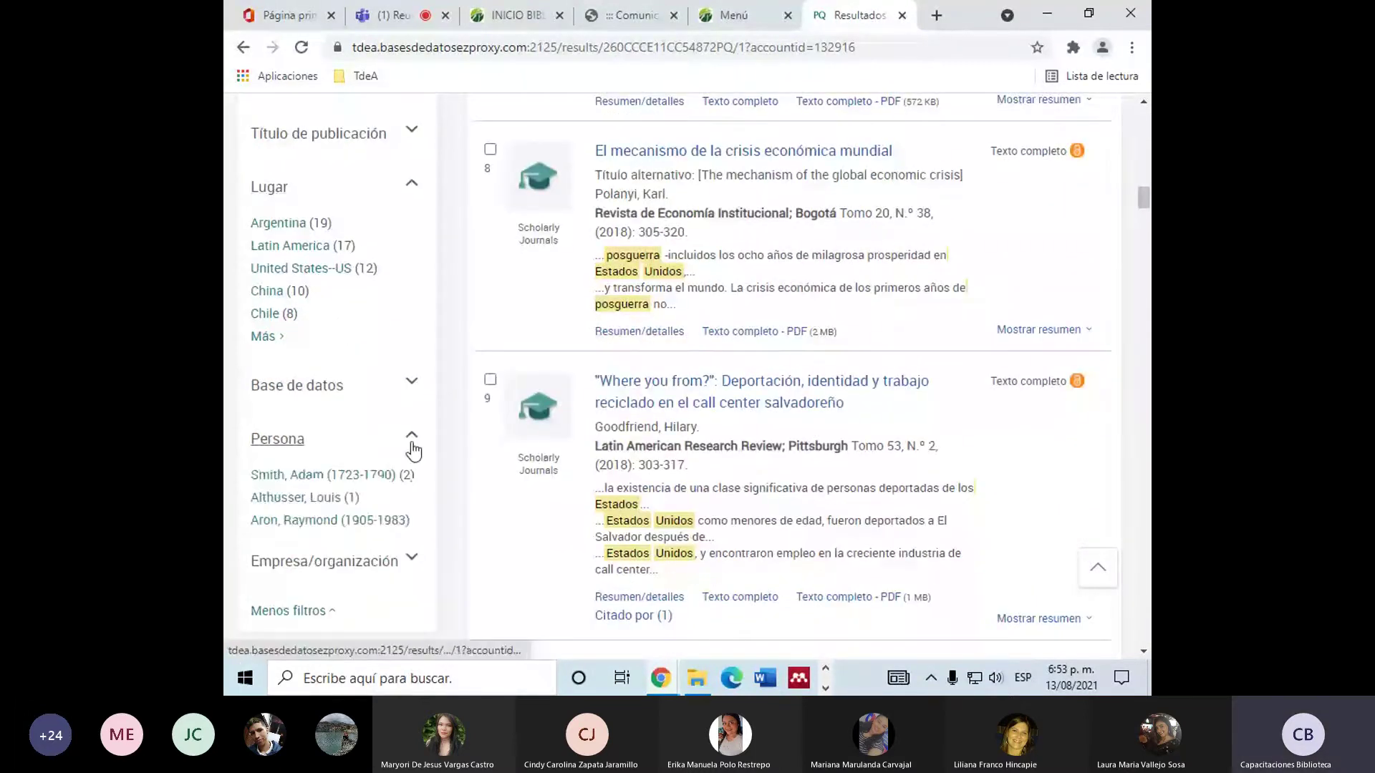
scroll(261, 401, down, 1)
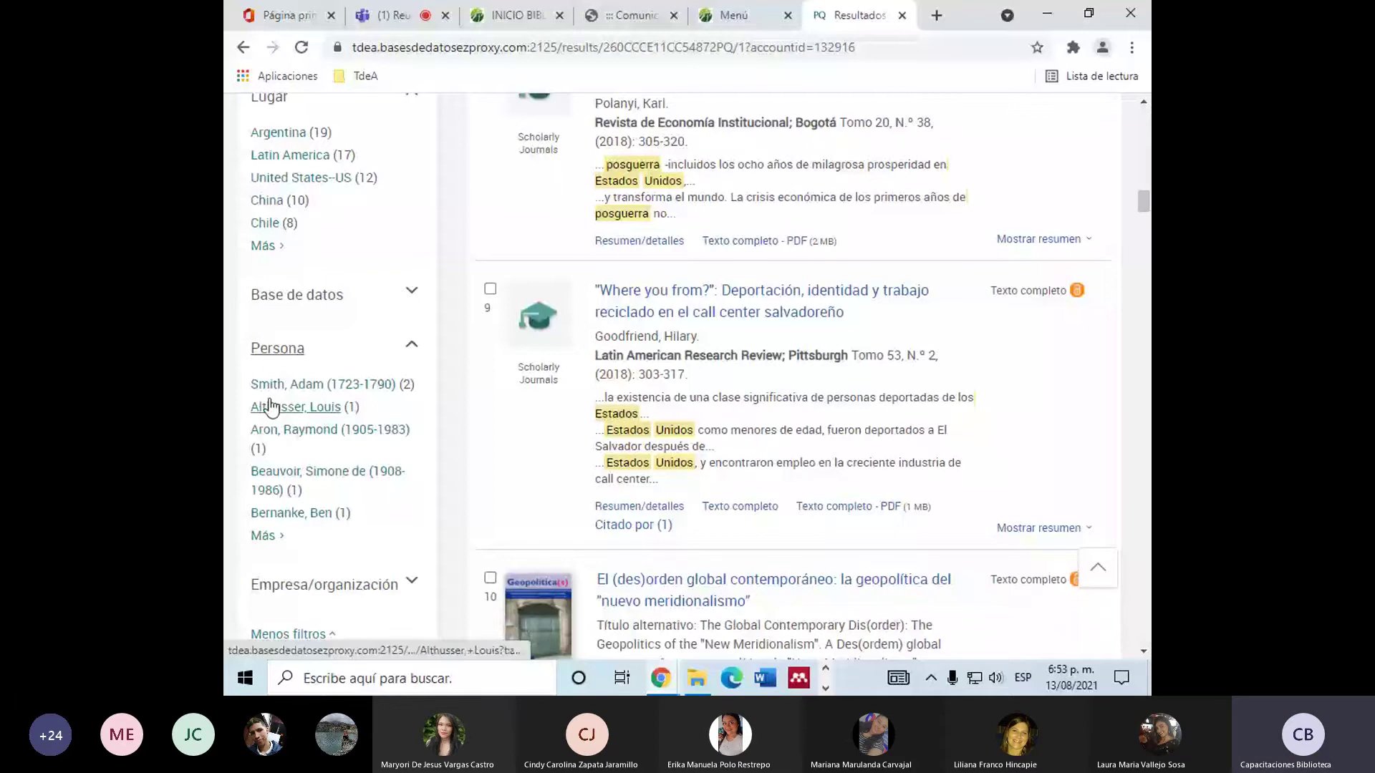
From the complete Idioma list, include Español and Inglés and apply the language filter.
scroll(362, 432, up, 5)
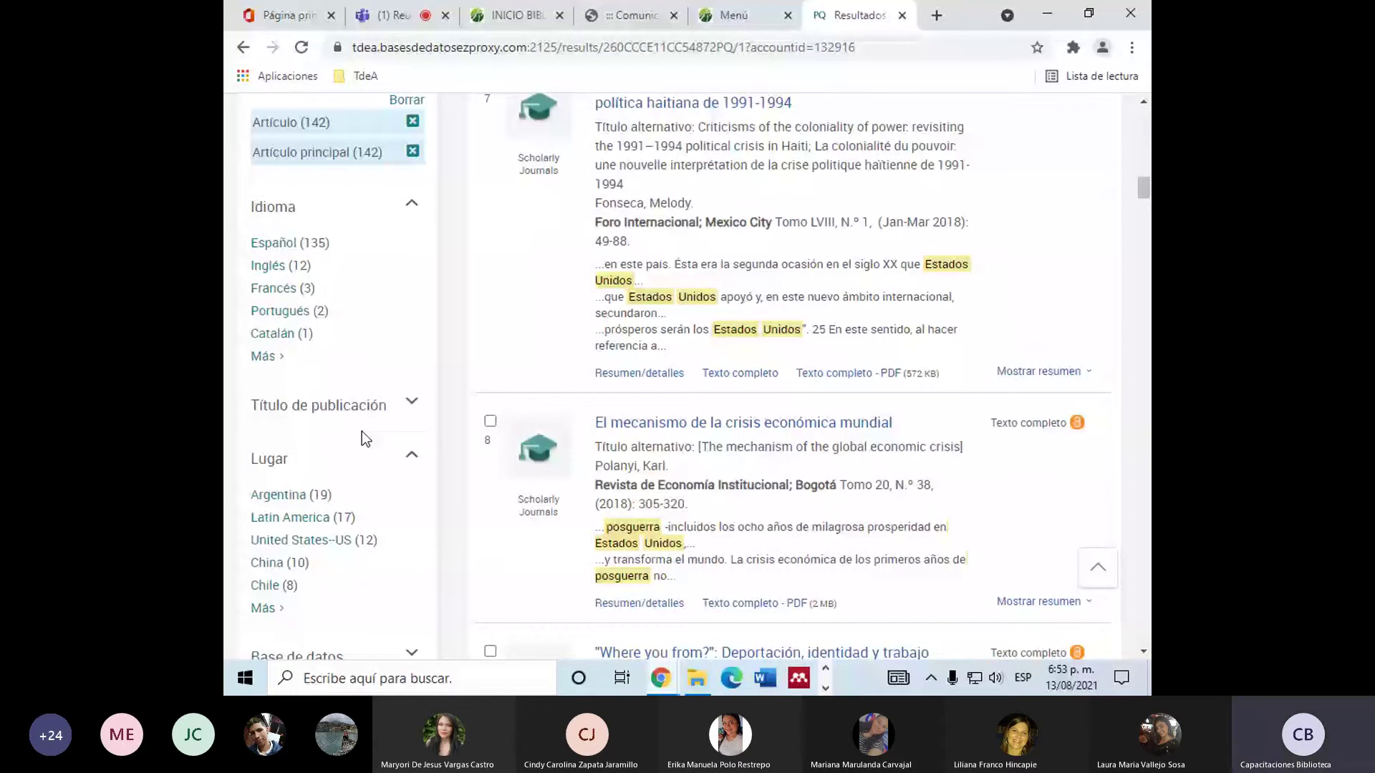
scroll(308, 311, up, 10)
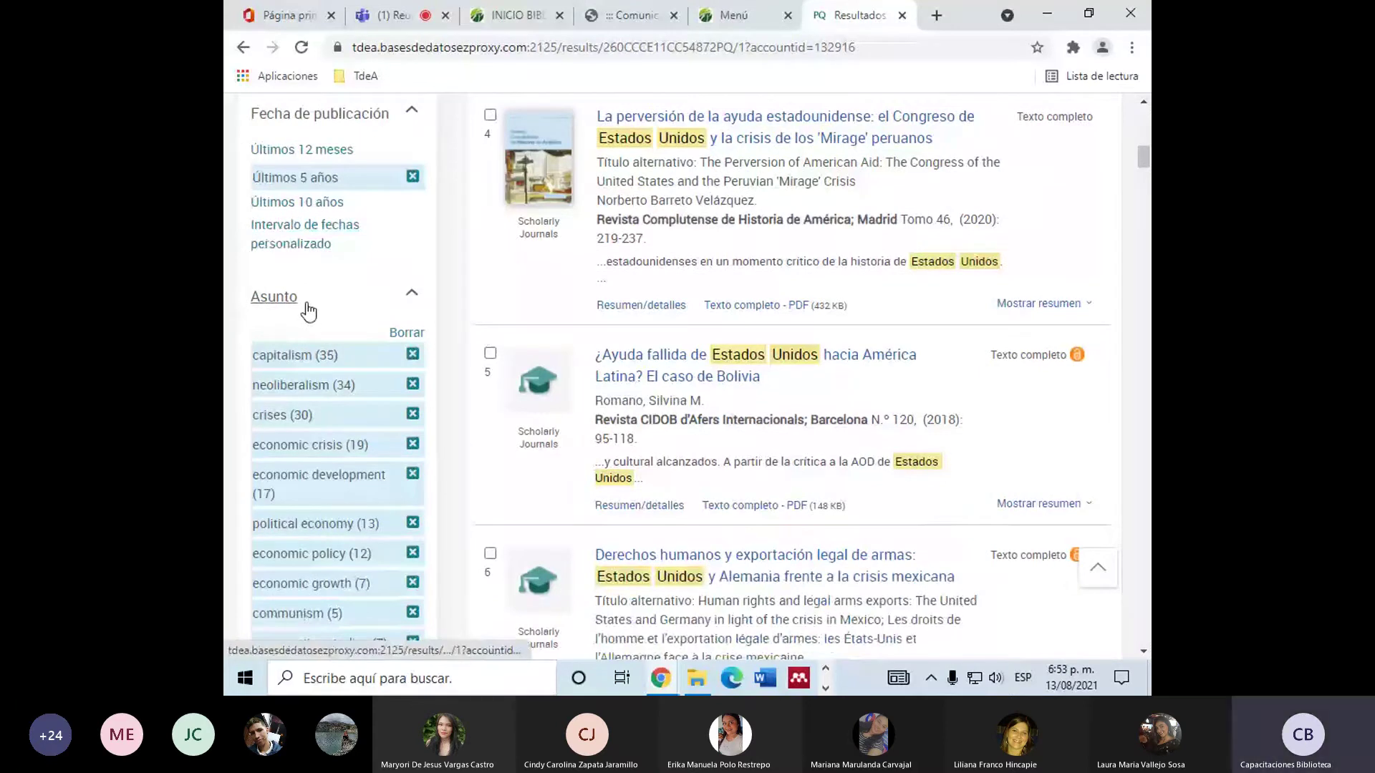
scroll(309, 312, down, 8)
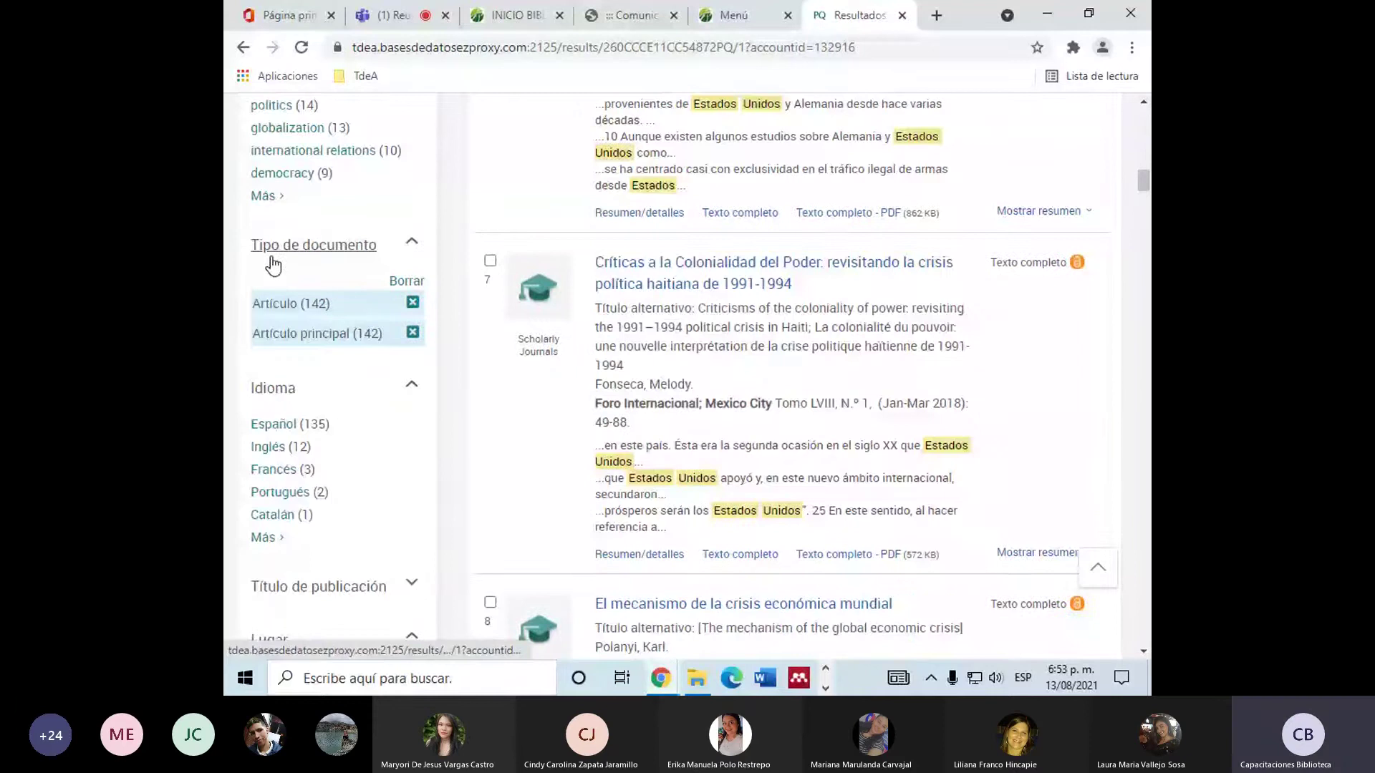
scroll(283, 352, down, 1)
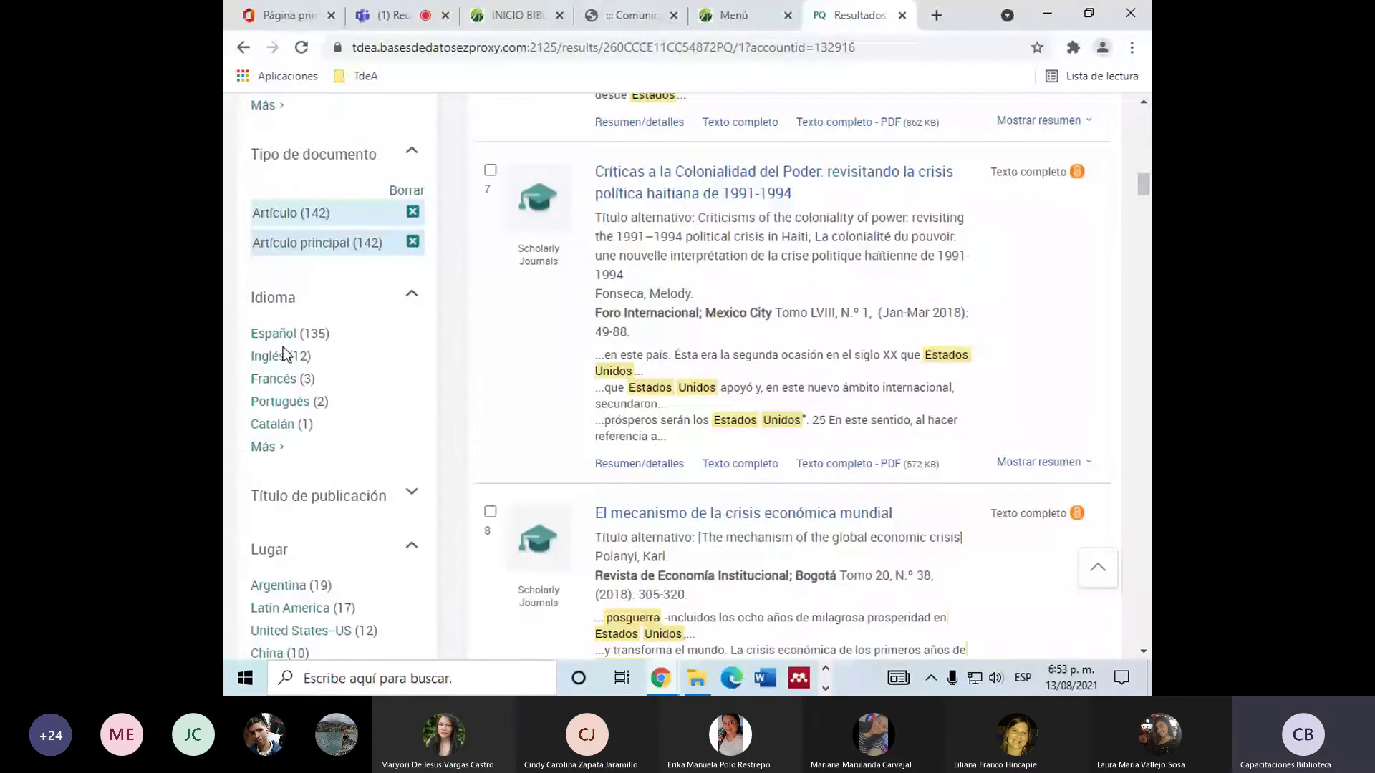
scroll(283, 353, up, 5)
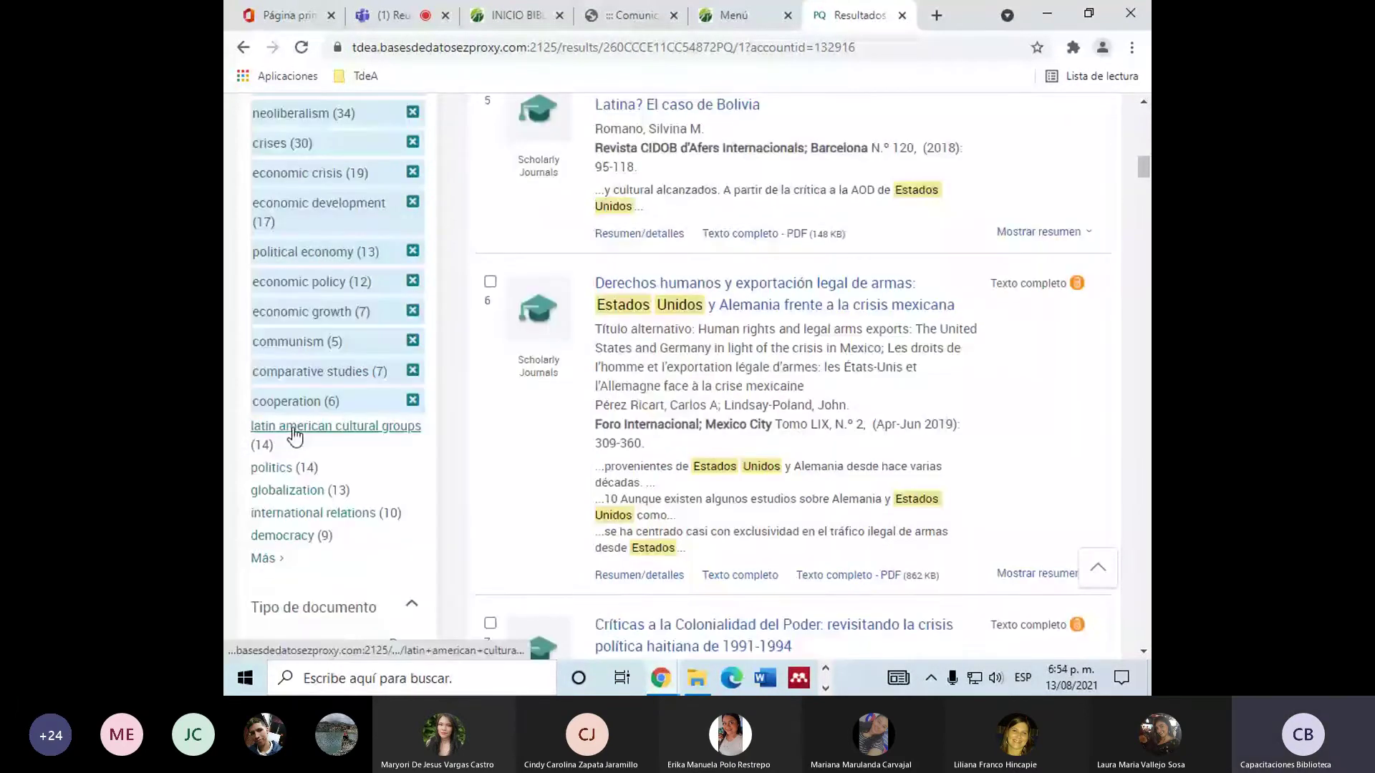
scroll(293, 435, down, 6)
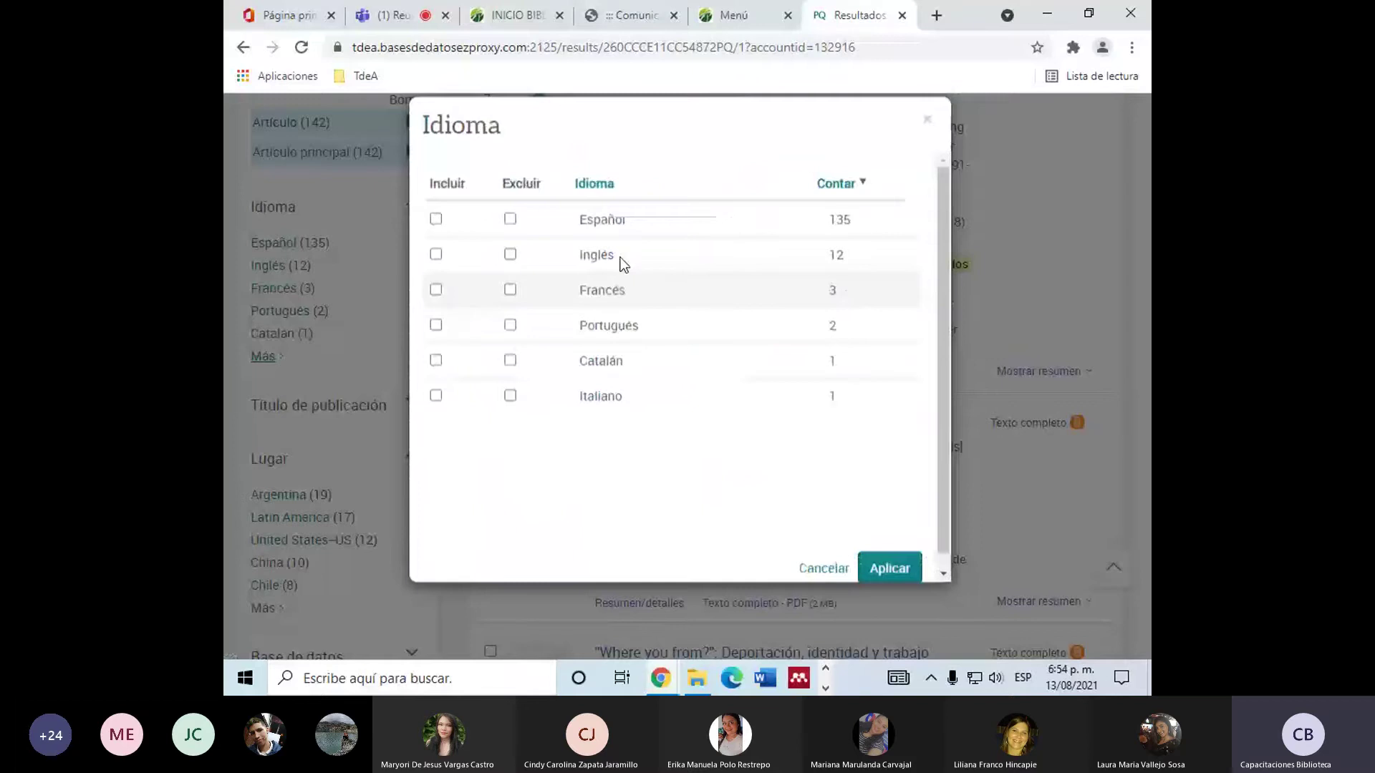
click(889, 568)
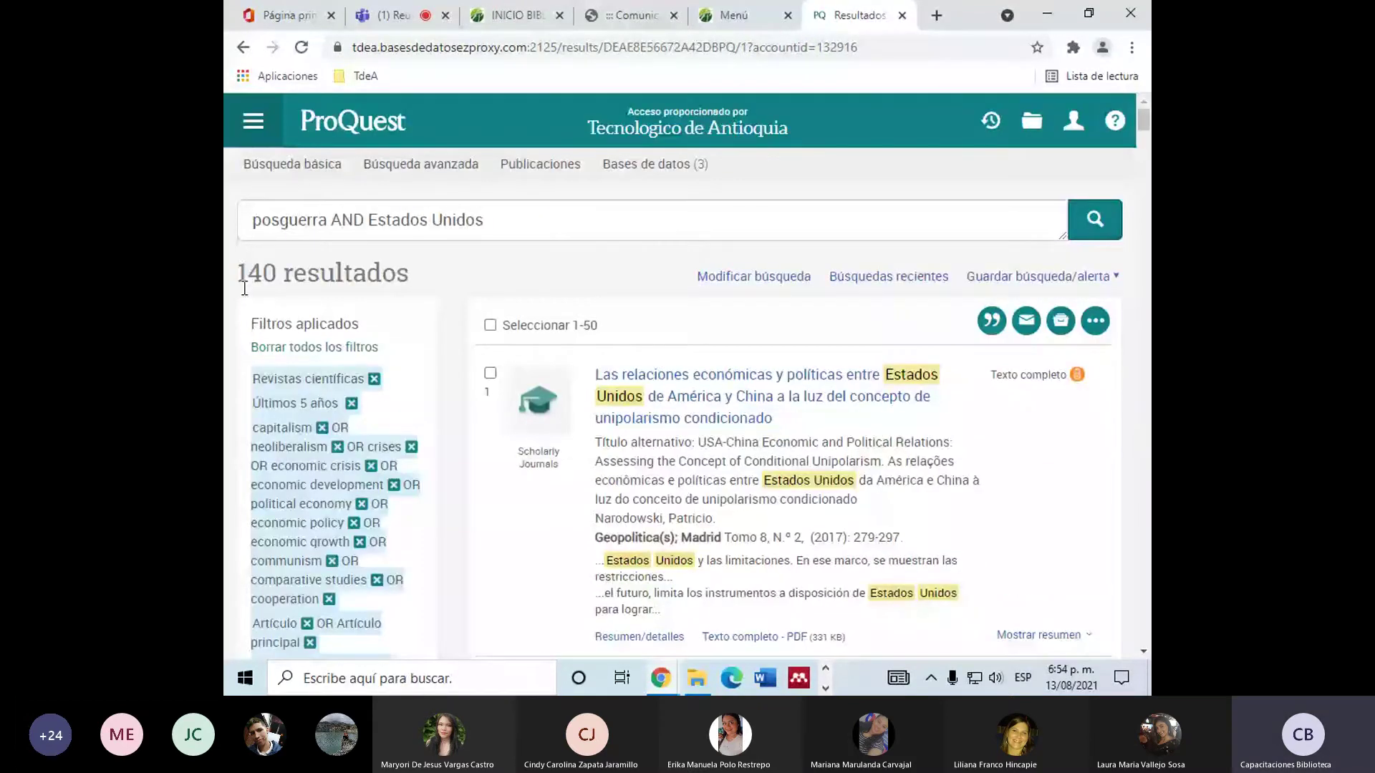
Review the result total and the refined articles together with all the applied filters.
mouse_move(248, 273)
mouse_down()
mouse_move(281, 272)
mouse_move(248, 281)
mouse_up()
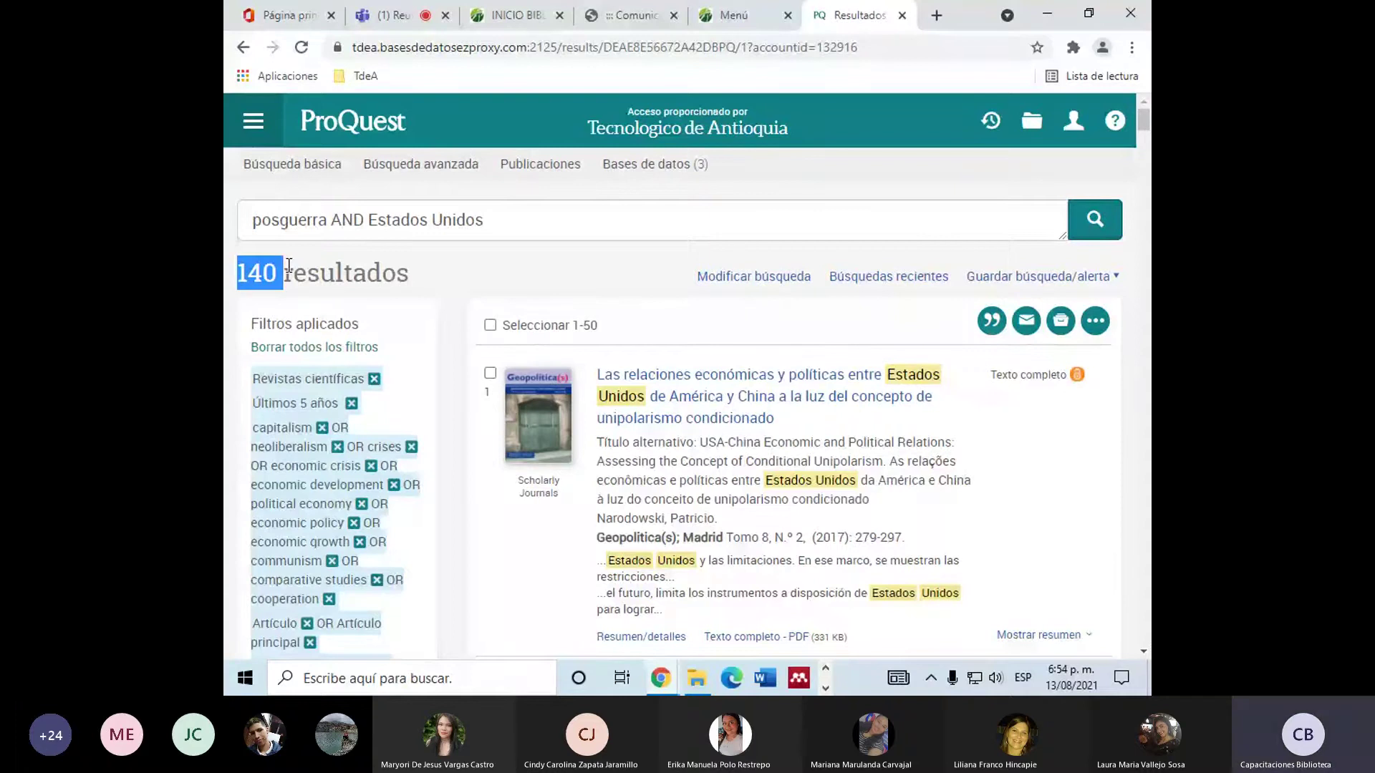
scroll(286, 265, down, 2)
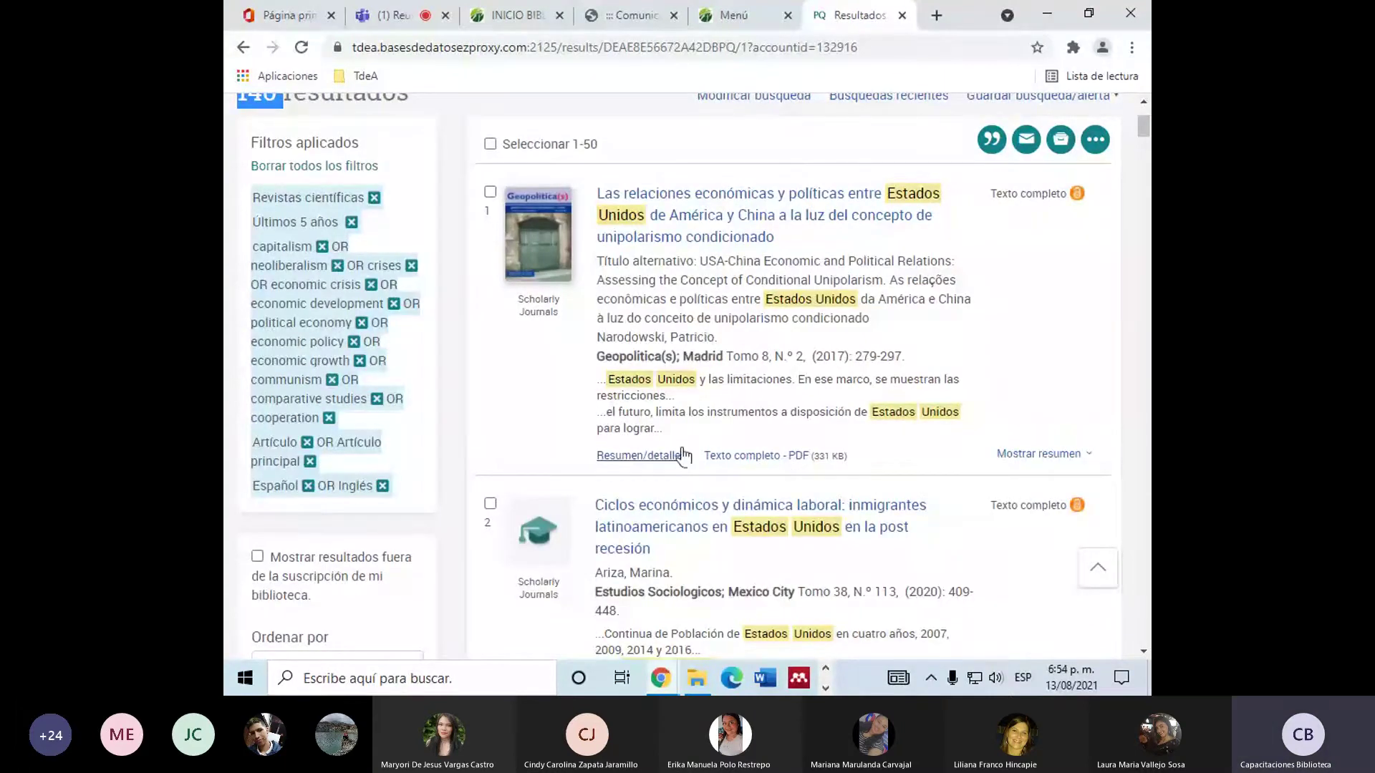
scroll(441, 418, up, 2)
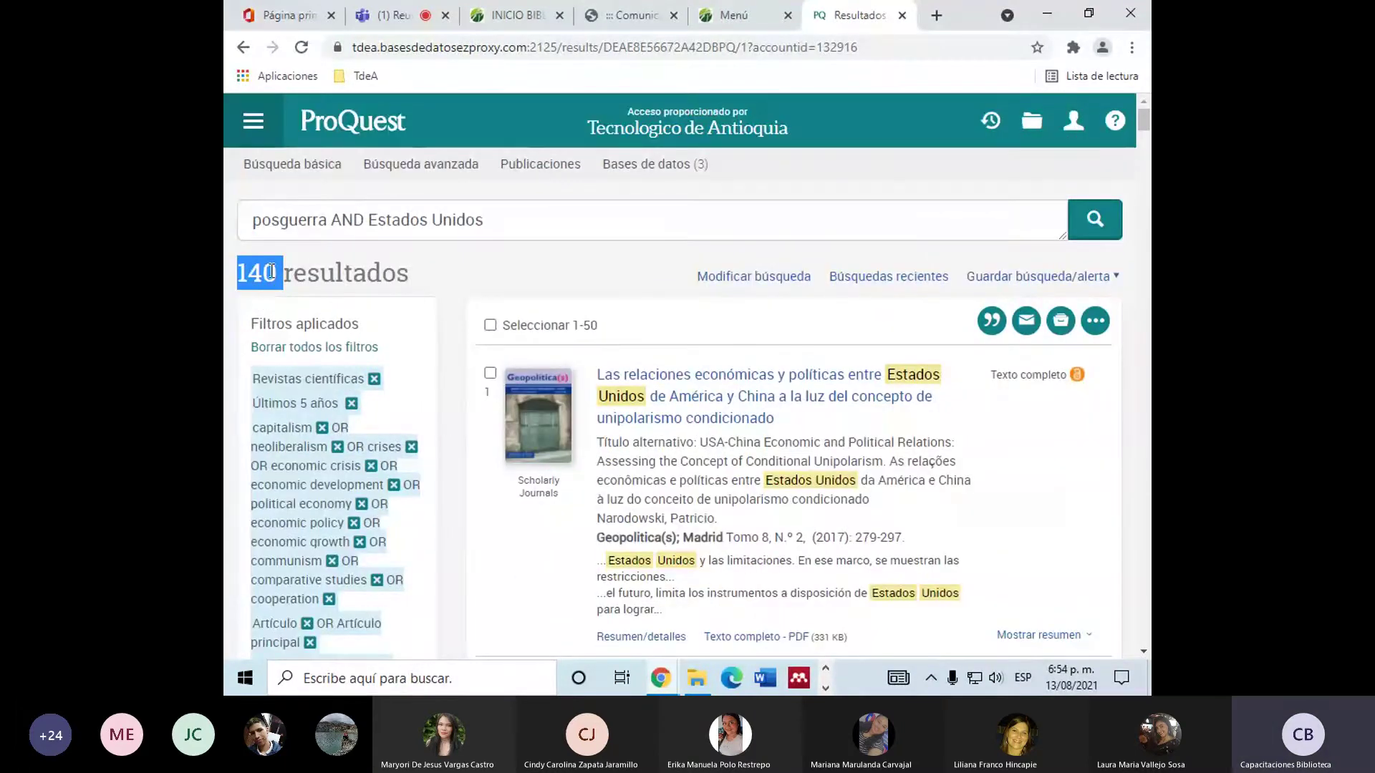
click(262, 300)
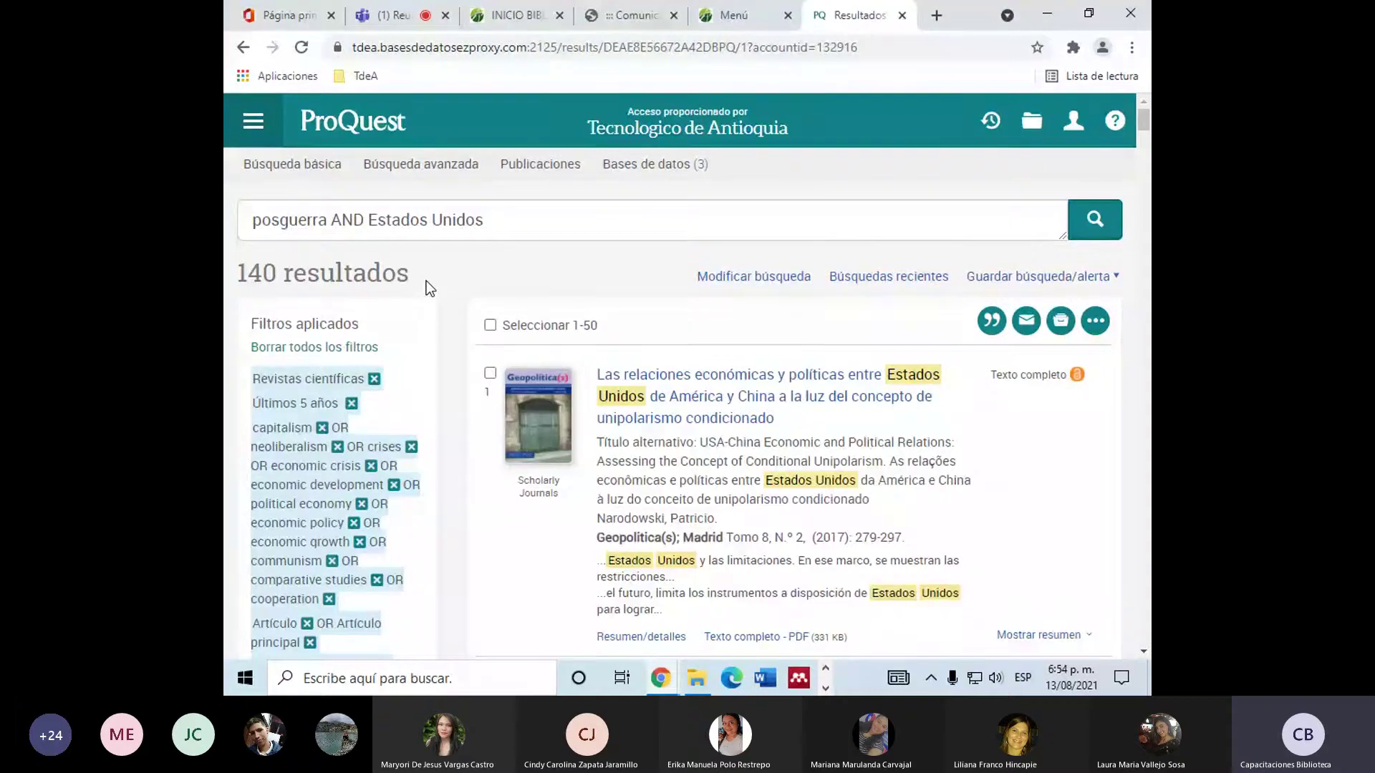
scroll(491, 475, down, 10)
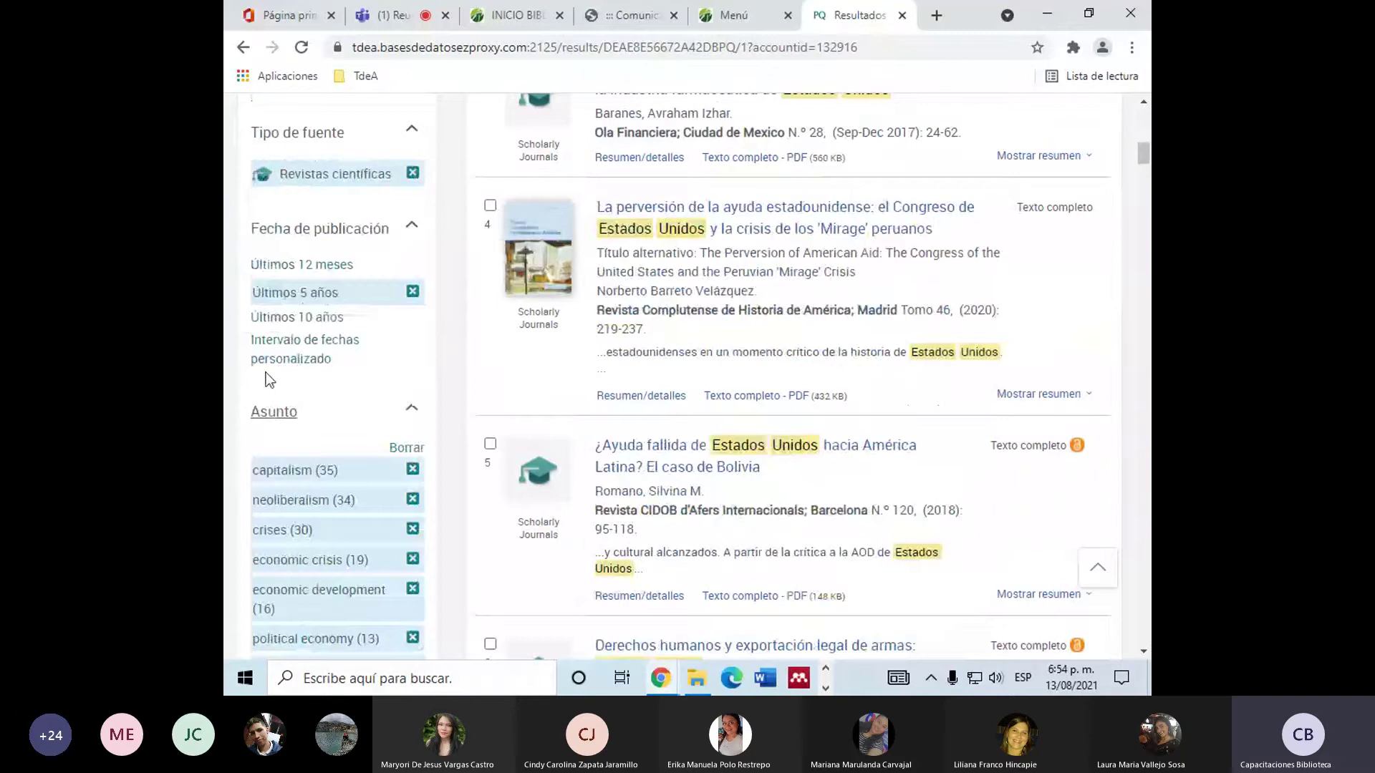
scroll(287, 524, down, 3)
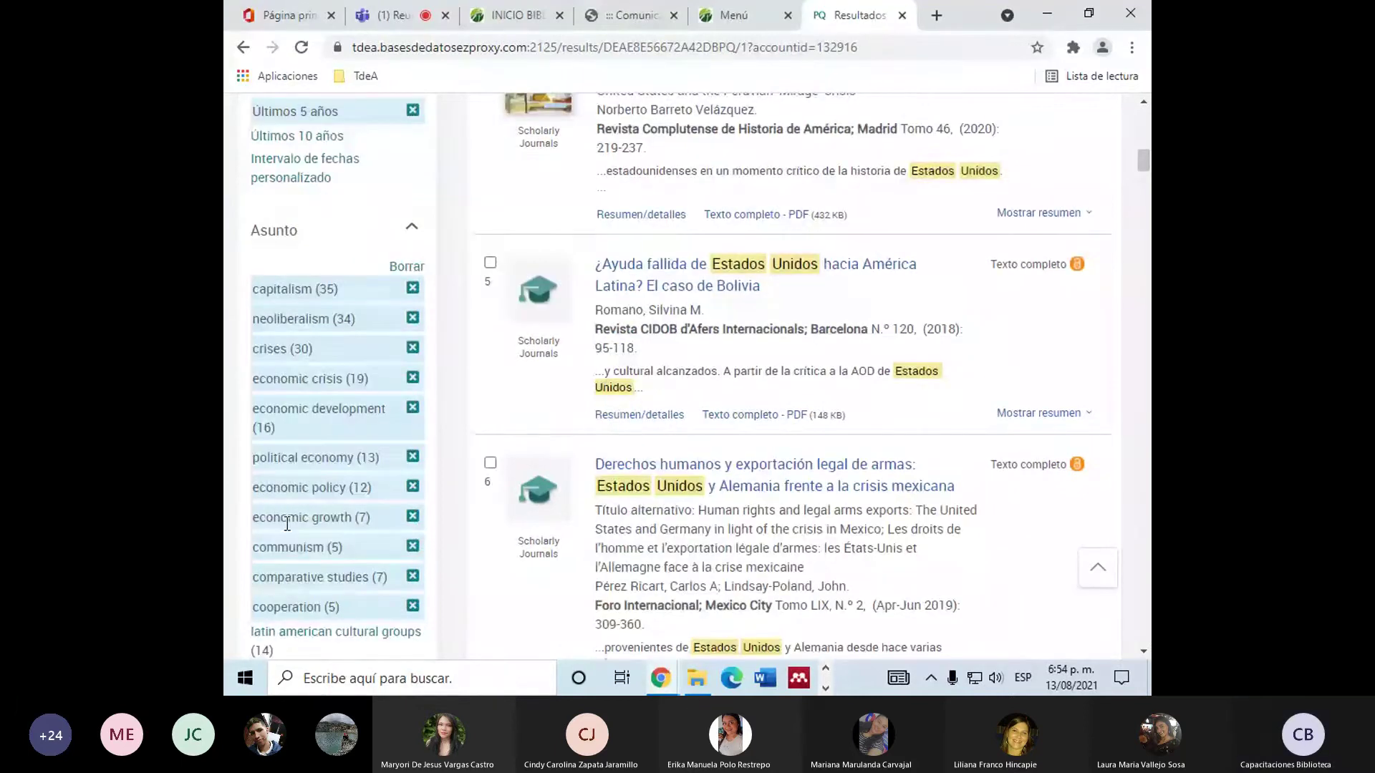
scroll(879, 437, up, 1)
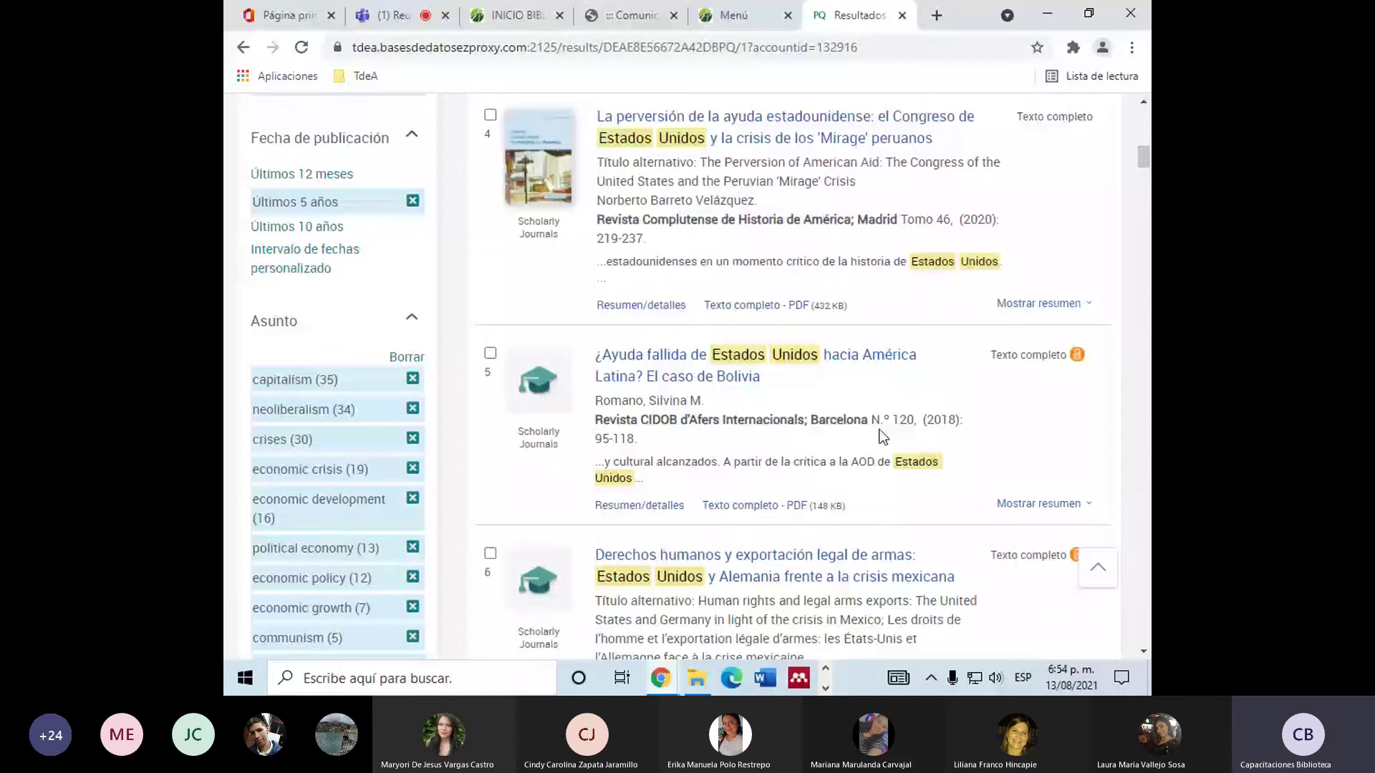
scroll(888, 451, up, 10)
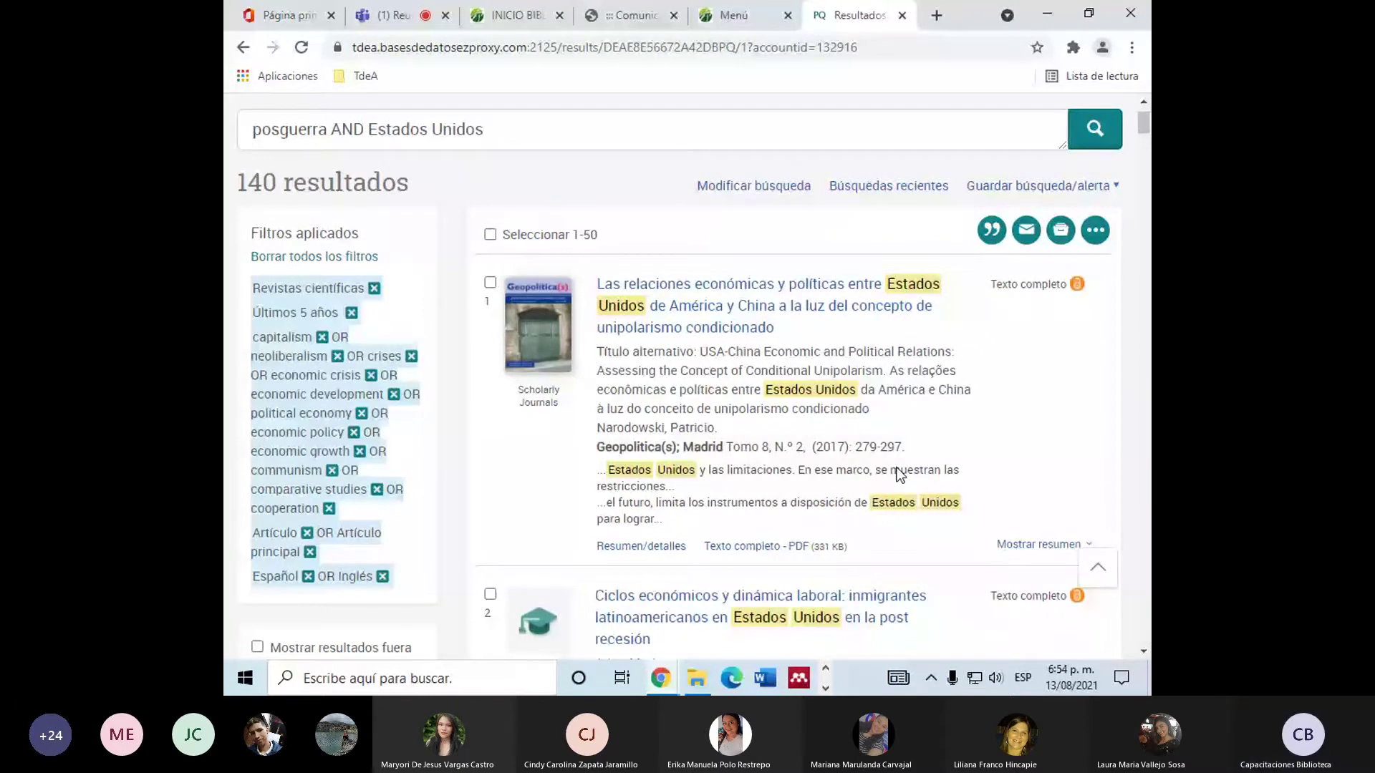
scroll(614, 327, up, 2)
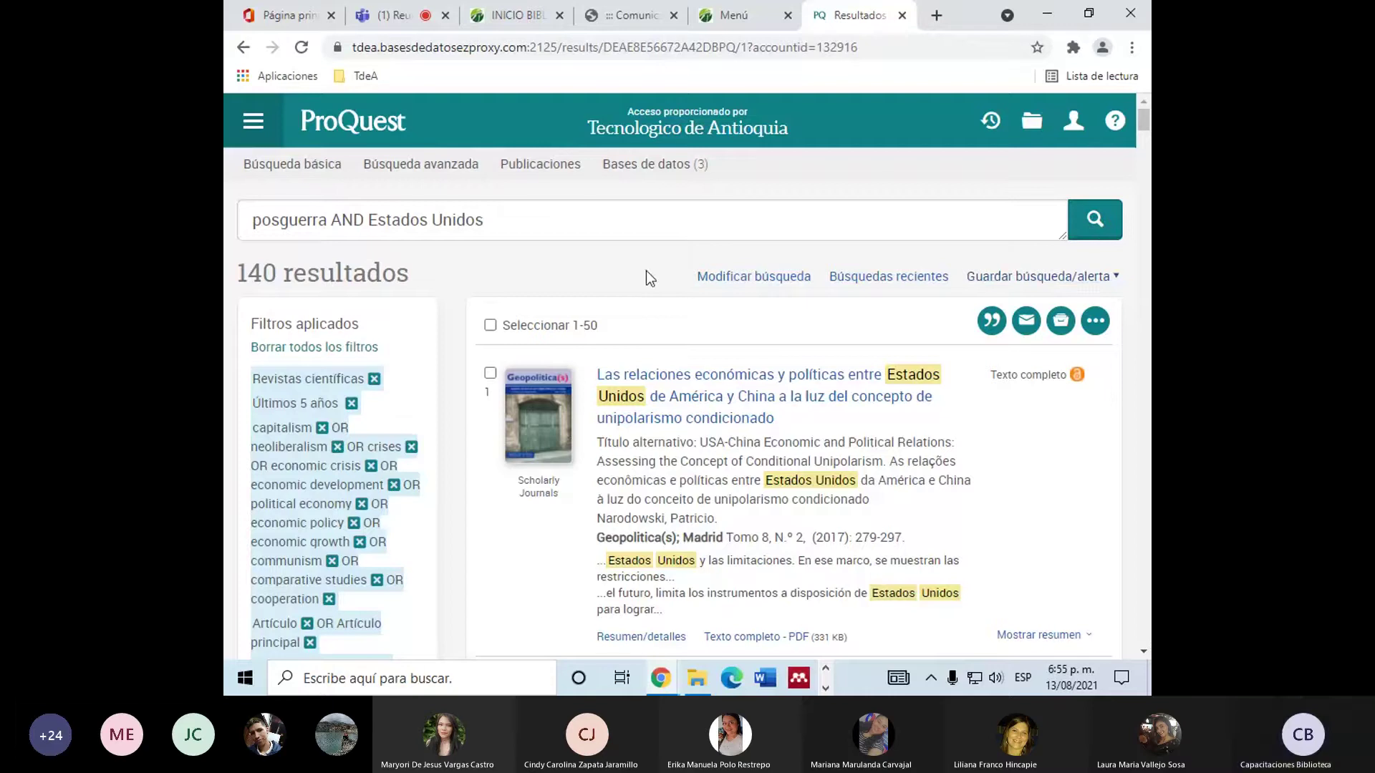
Open the Mi Cuenta account creation form and examine its e-mail, password, consent and RefWorks fields.
click(1073, 128)
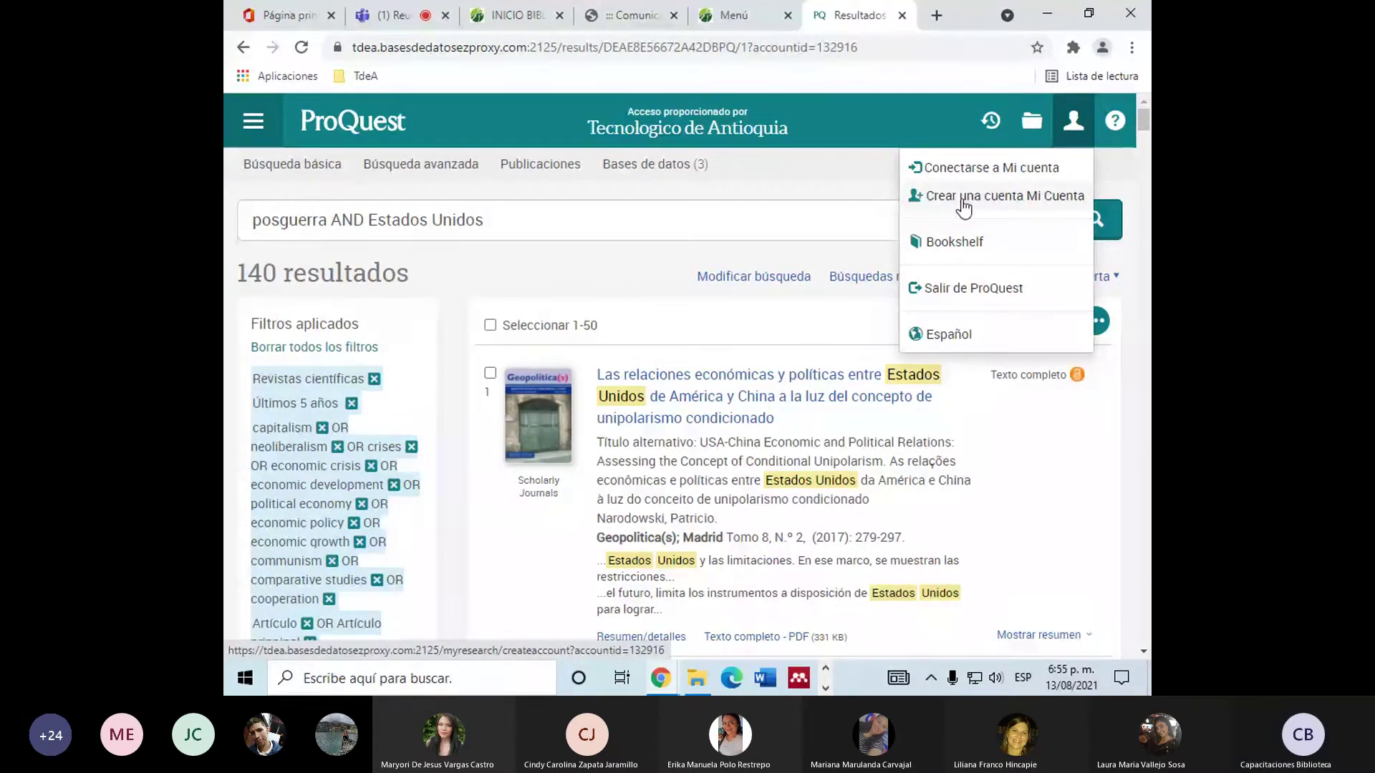
click(968, 197)
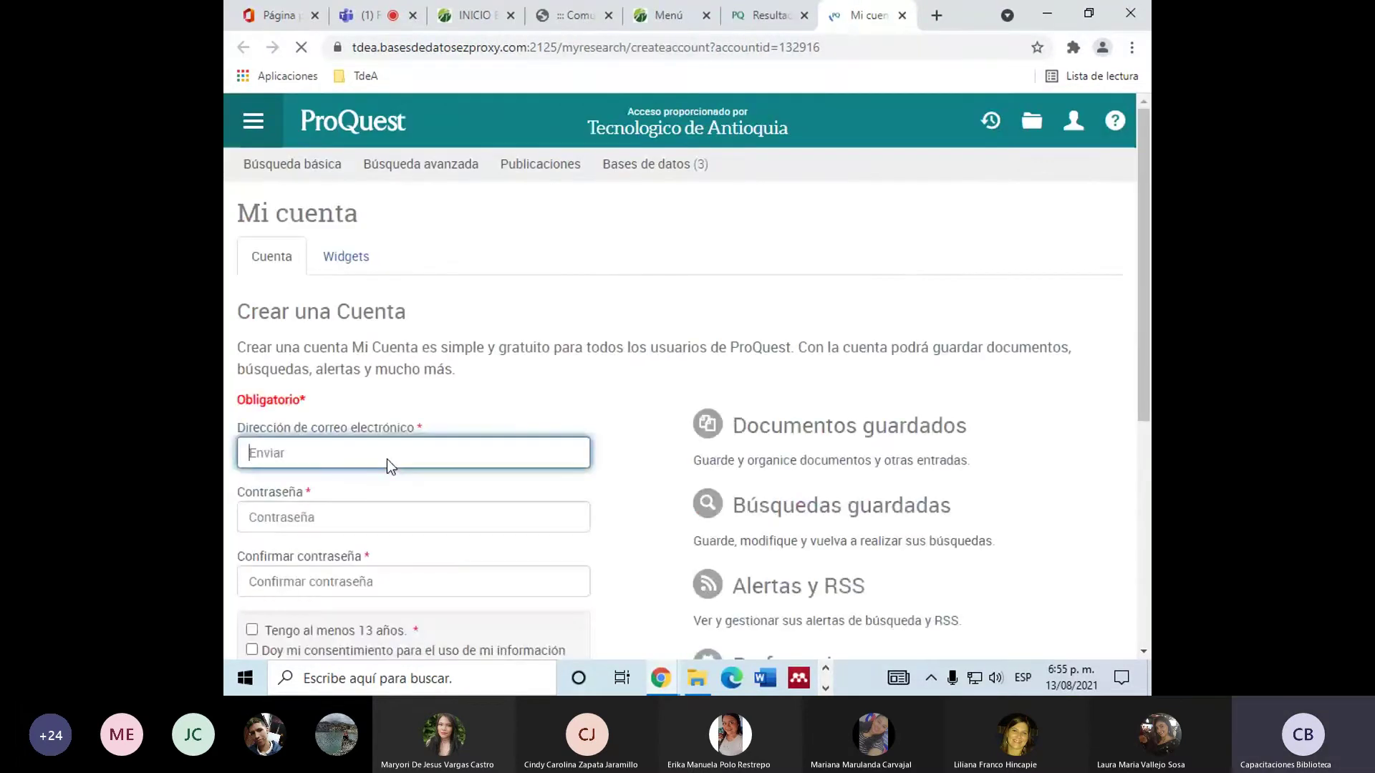
scroll(387, 459, down, 2)
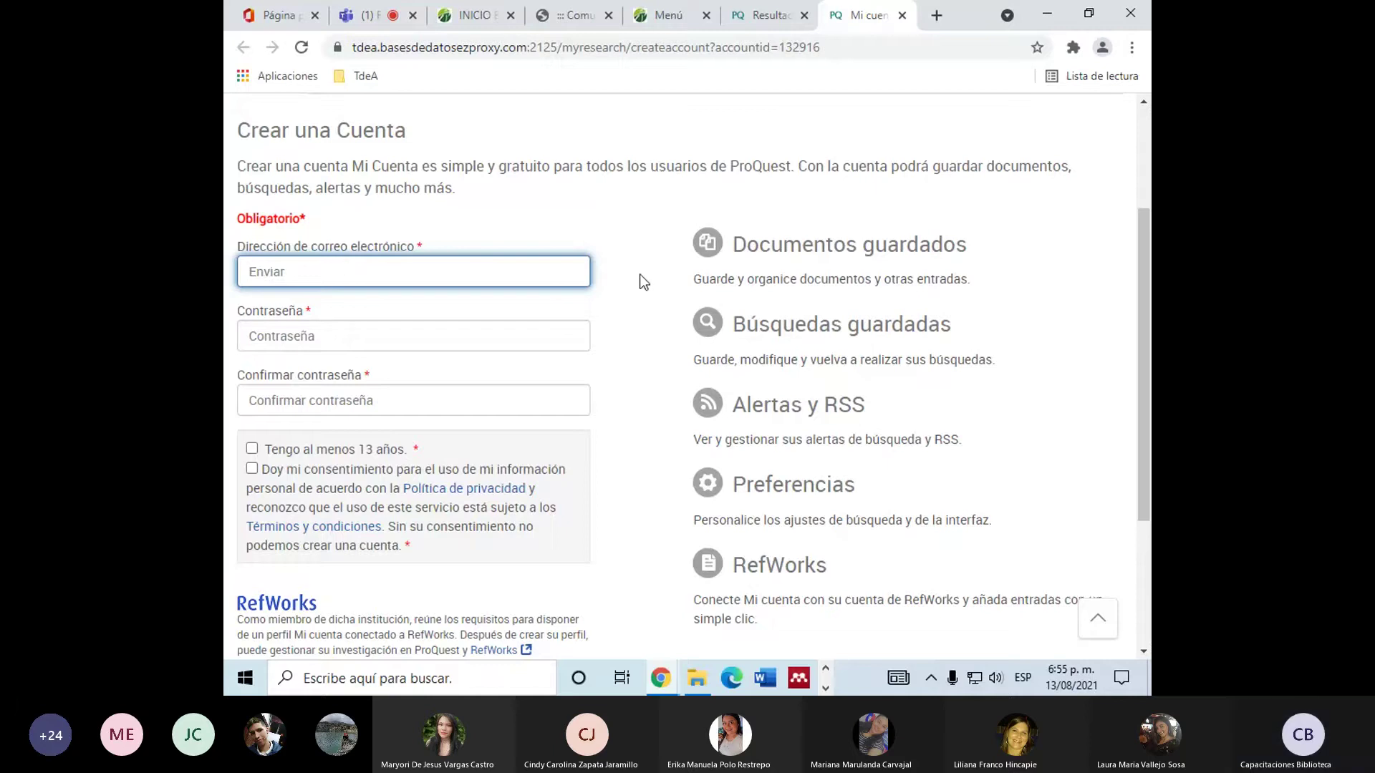
click(338, 335)
scroll(338, 334, down, 3)
click(249, 220)
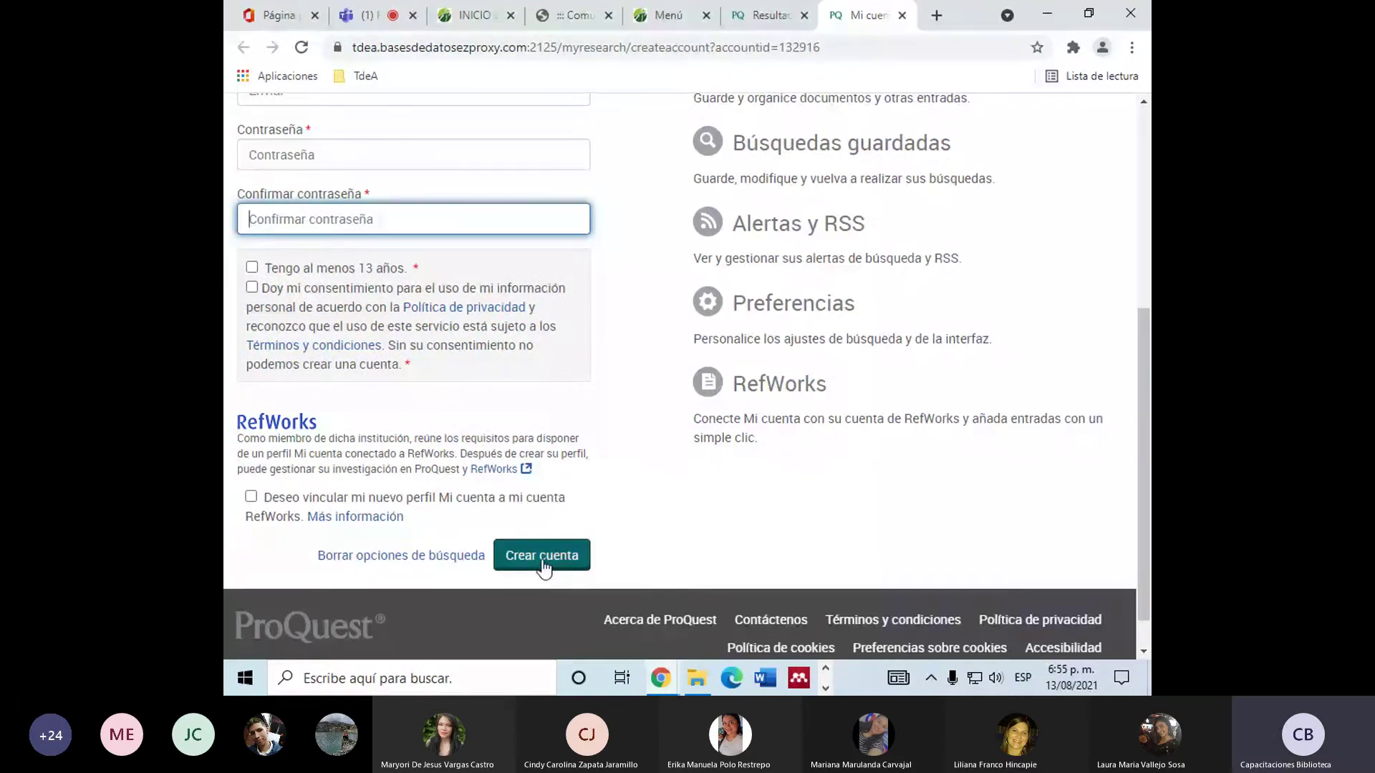
scroll(660, 566, up, 3)
scroll(660, 566, up, 3)
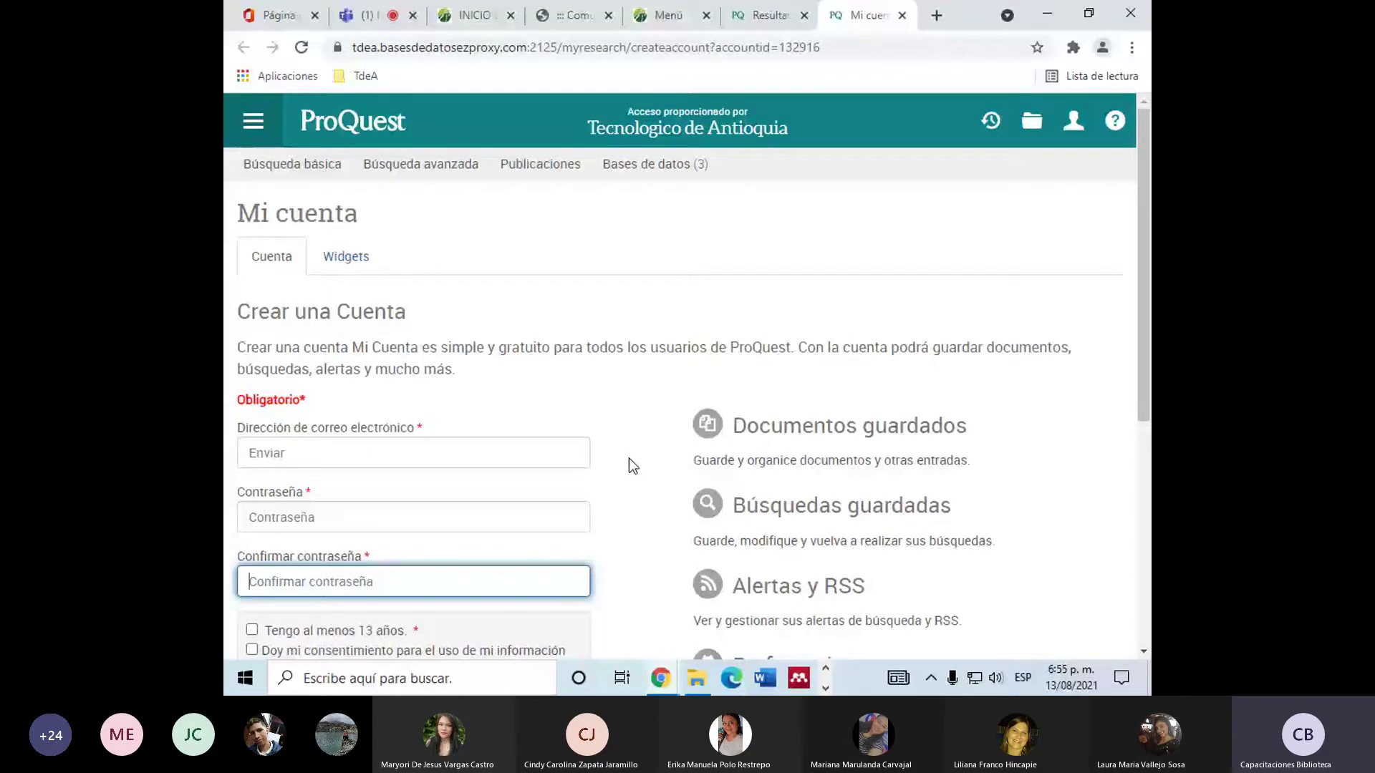
Return to the search results and select the first eight articles in the list.
key(ctrl+shift+Tab)
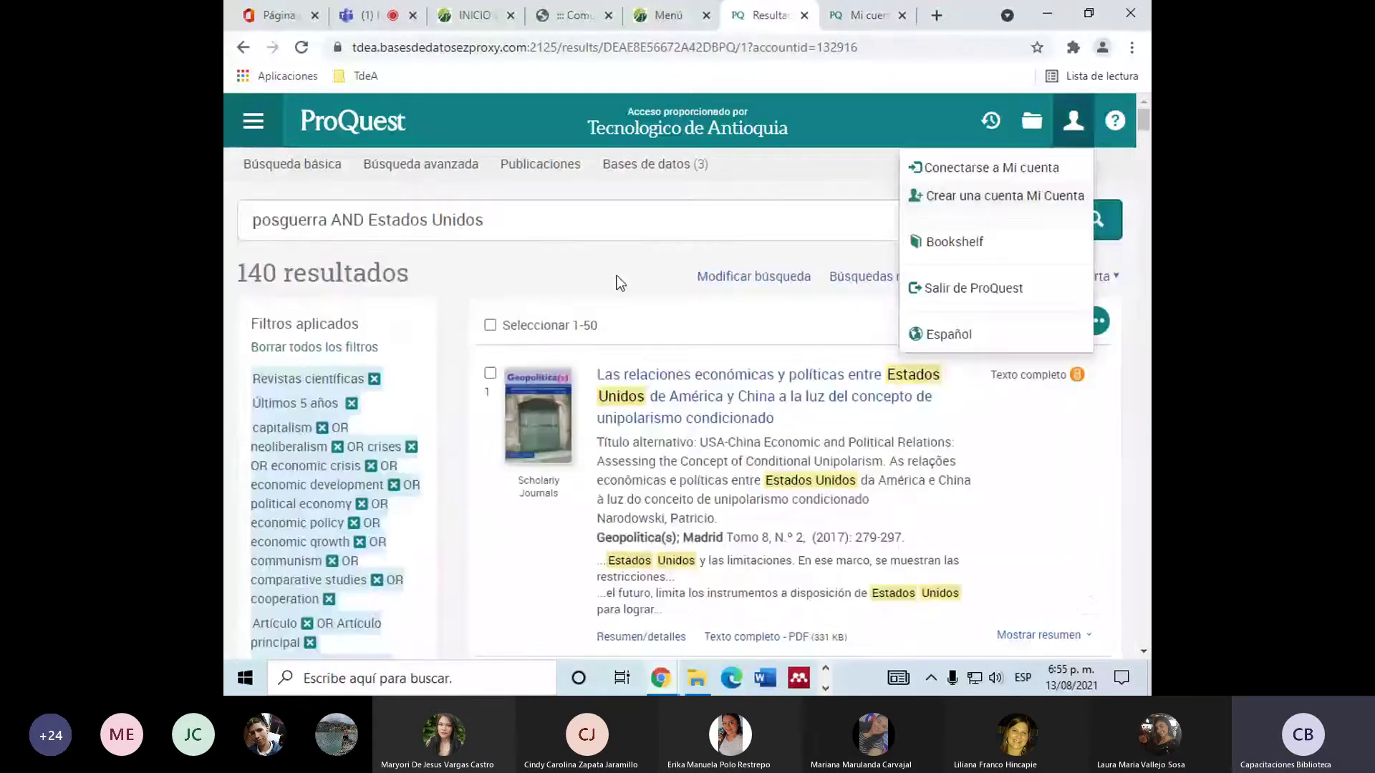
scroll(787, 358, down, 5)
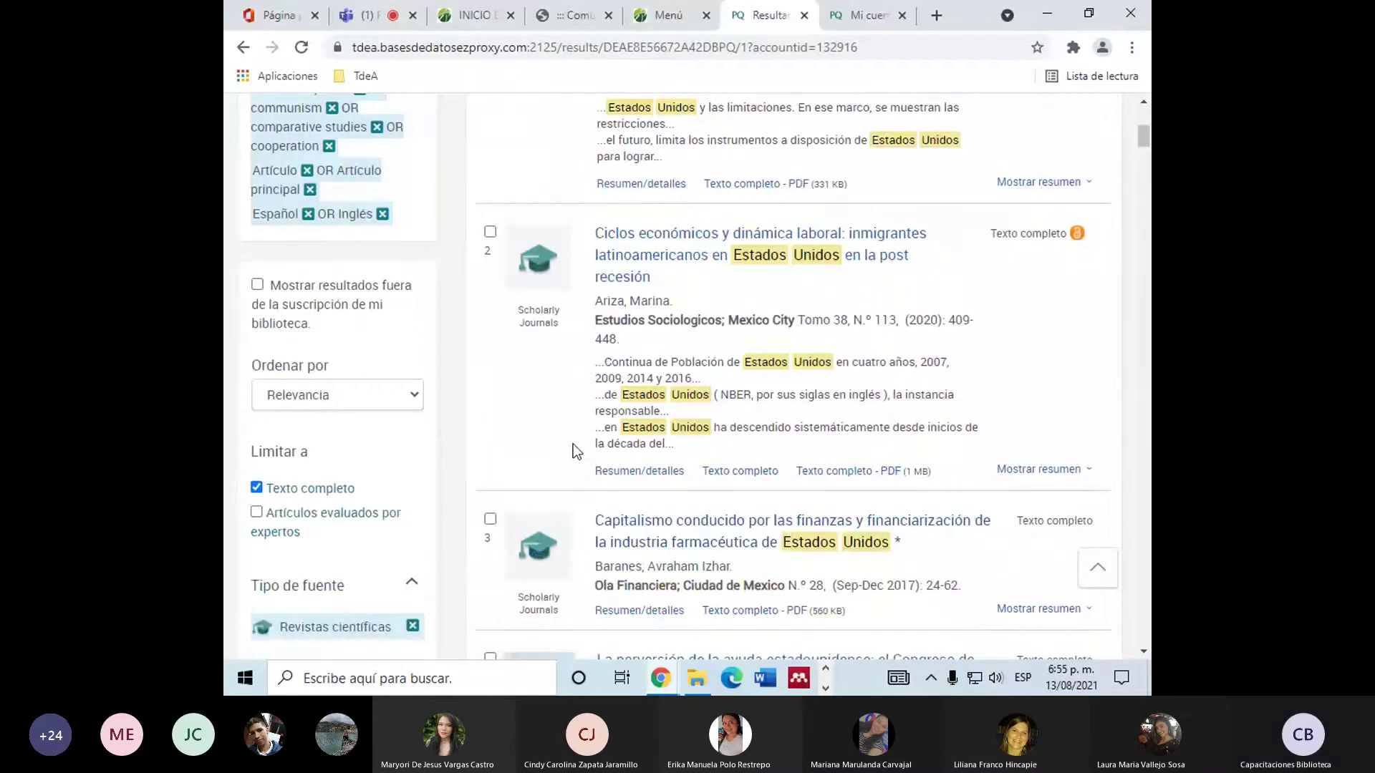
scroll(428, 444, up, 6)
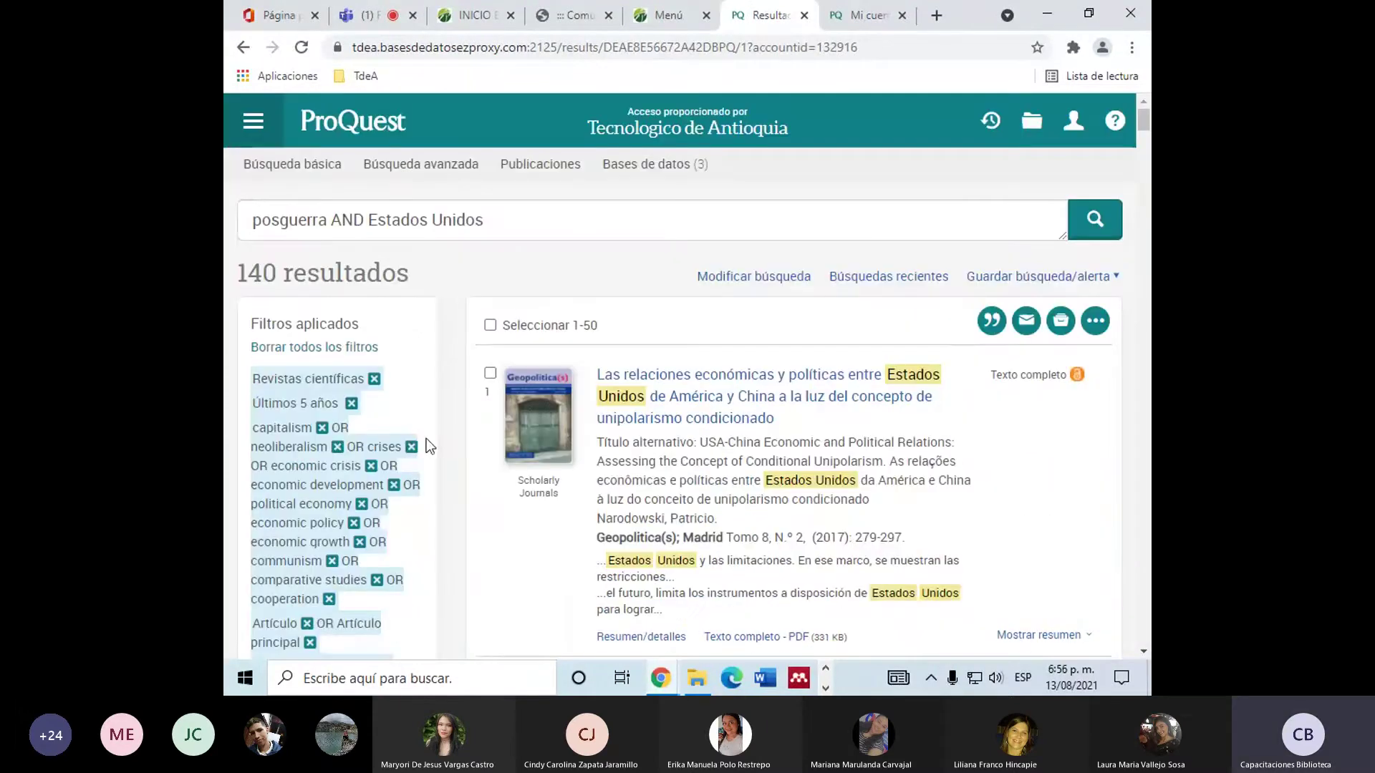
scroll(427, 438, down, 1)
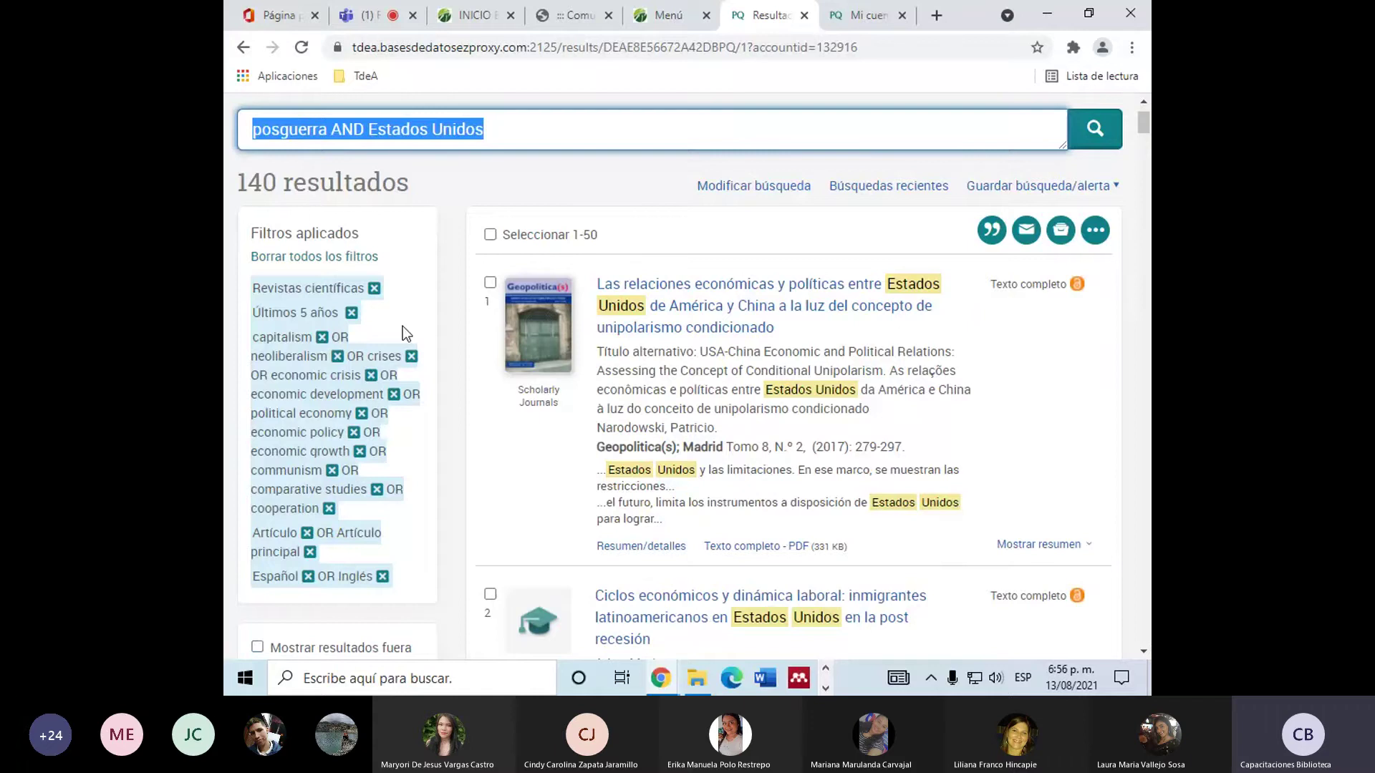
click(488, 289)
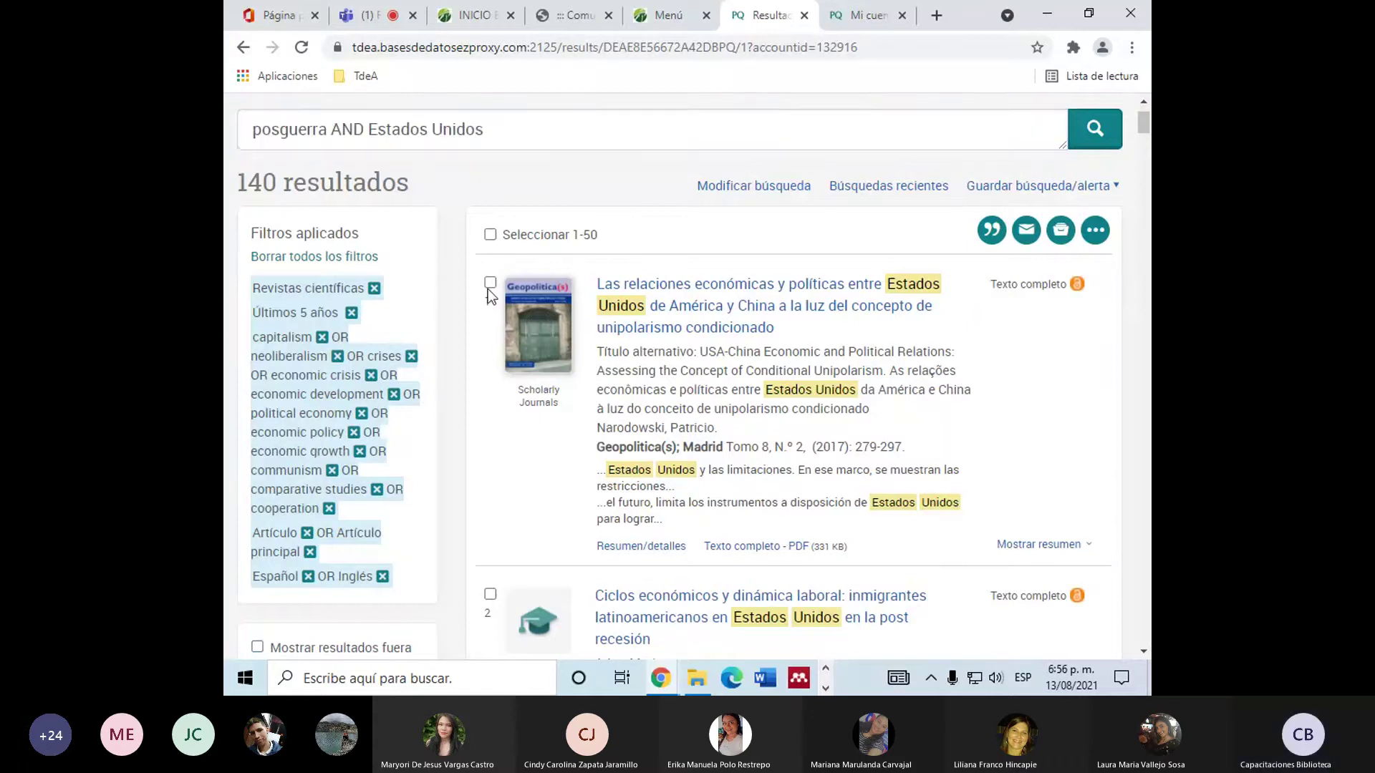
click(488, 289)
scroll(488, 289, down, 2)
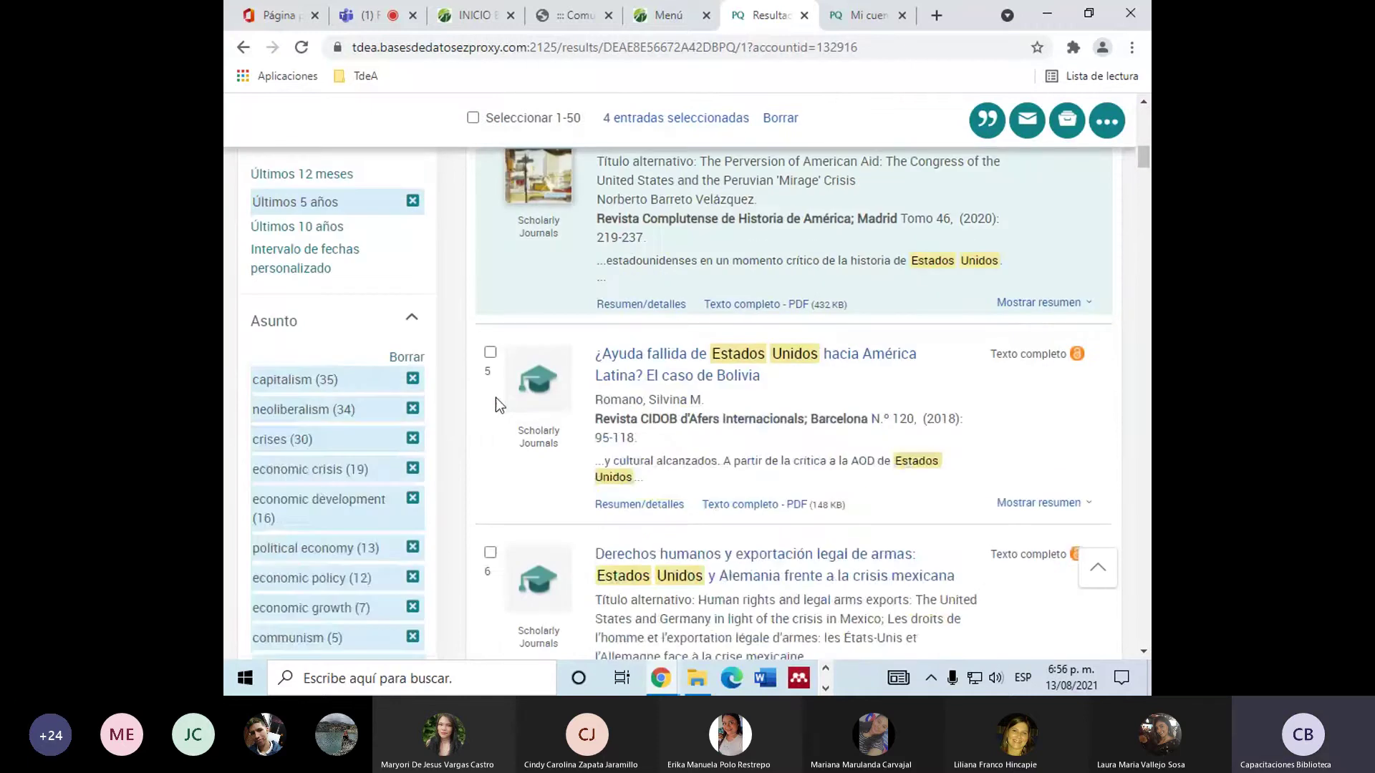
click(490, 352)
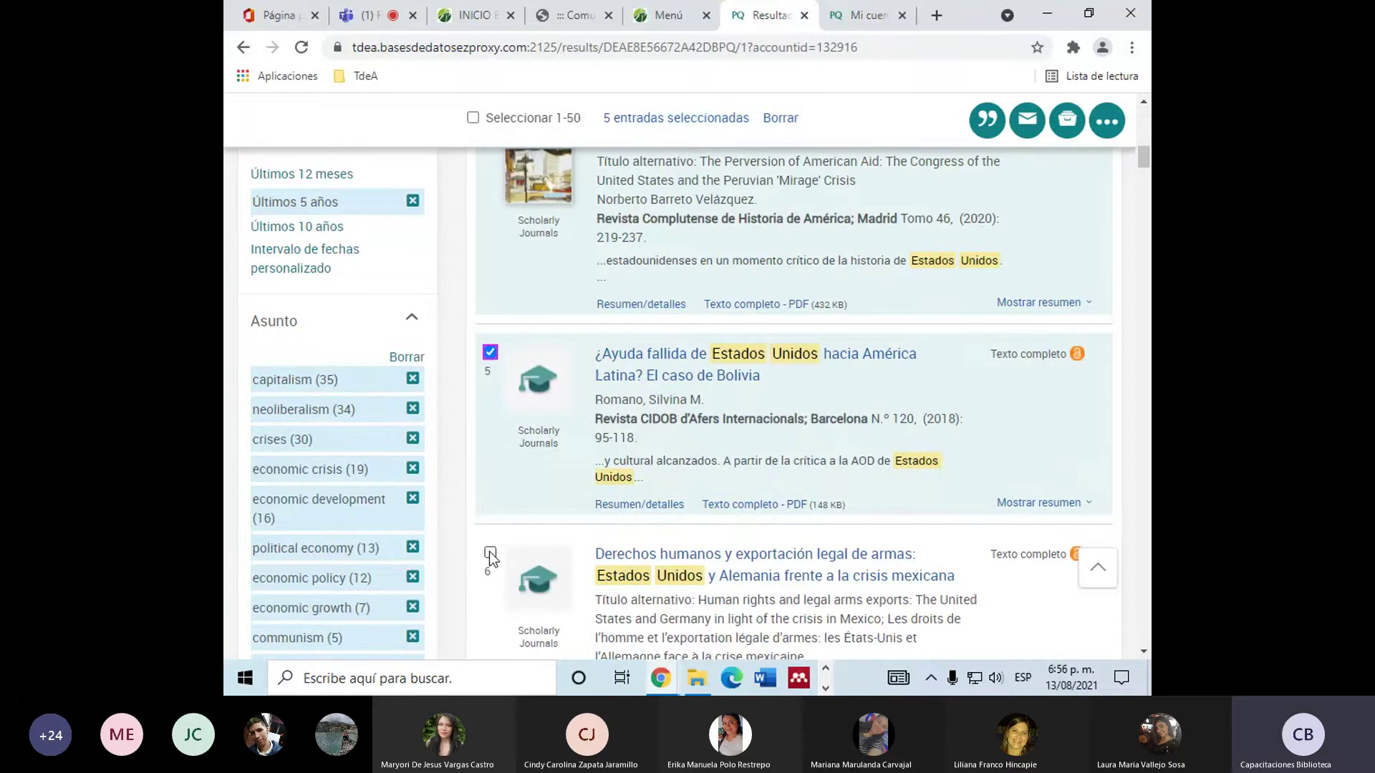
click(489, 552)
scroll(489, 552, down, 1)
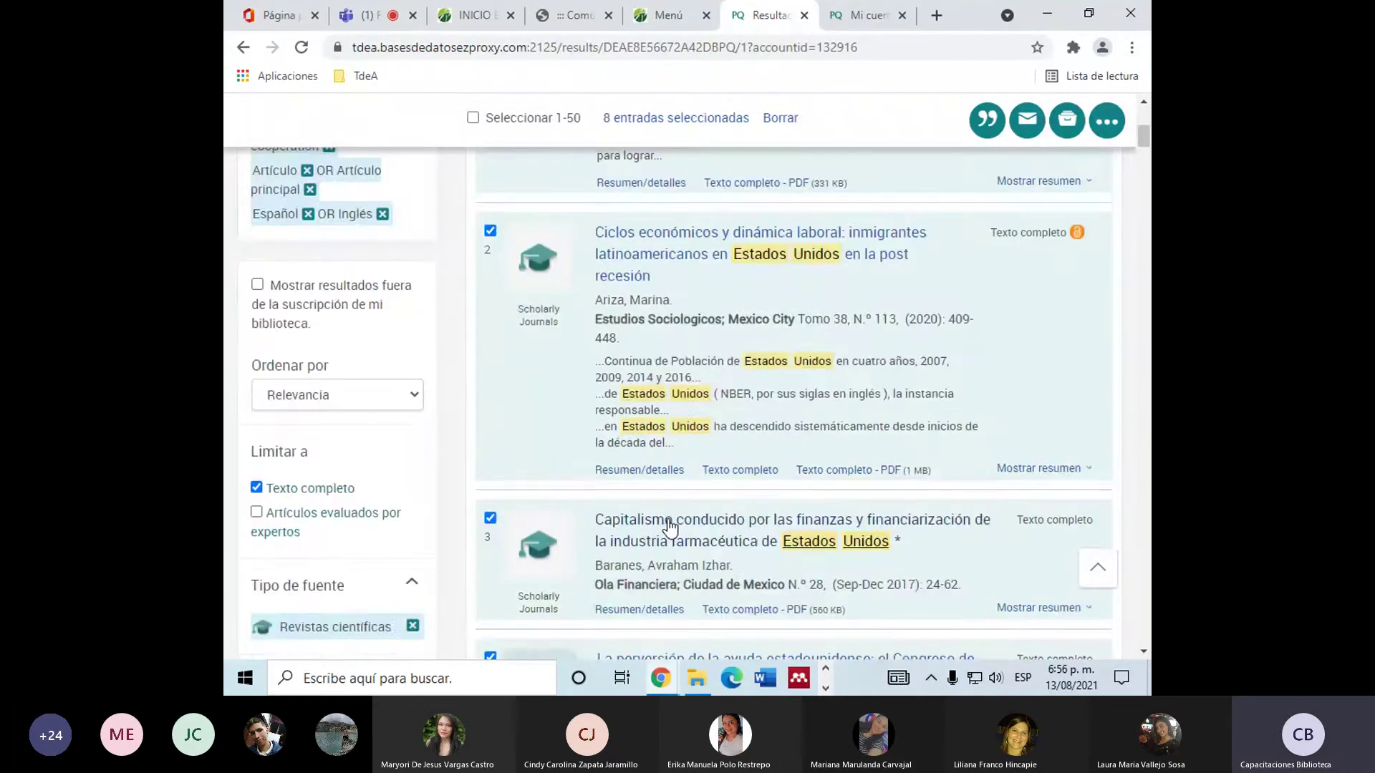
Compare the current search query and selected articles with the Búsquedas guardadas benefit described on the account creation page.
scroll(710, 496, up, 5)
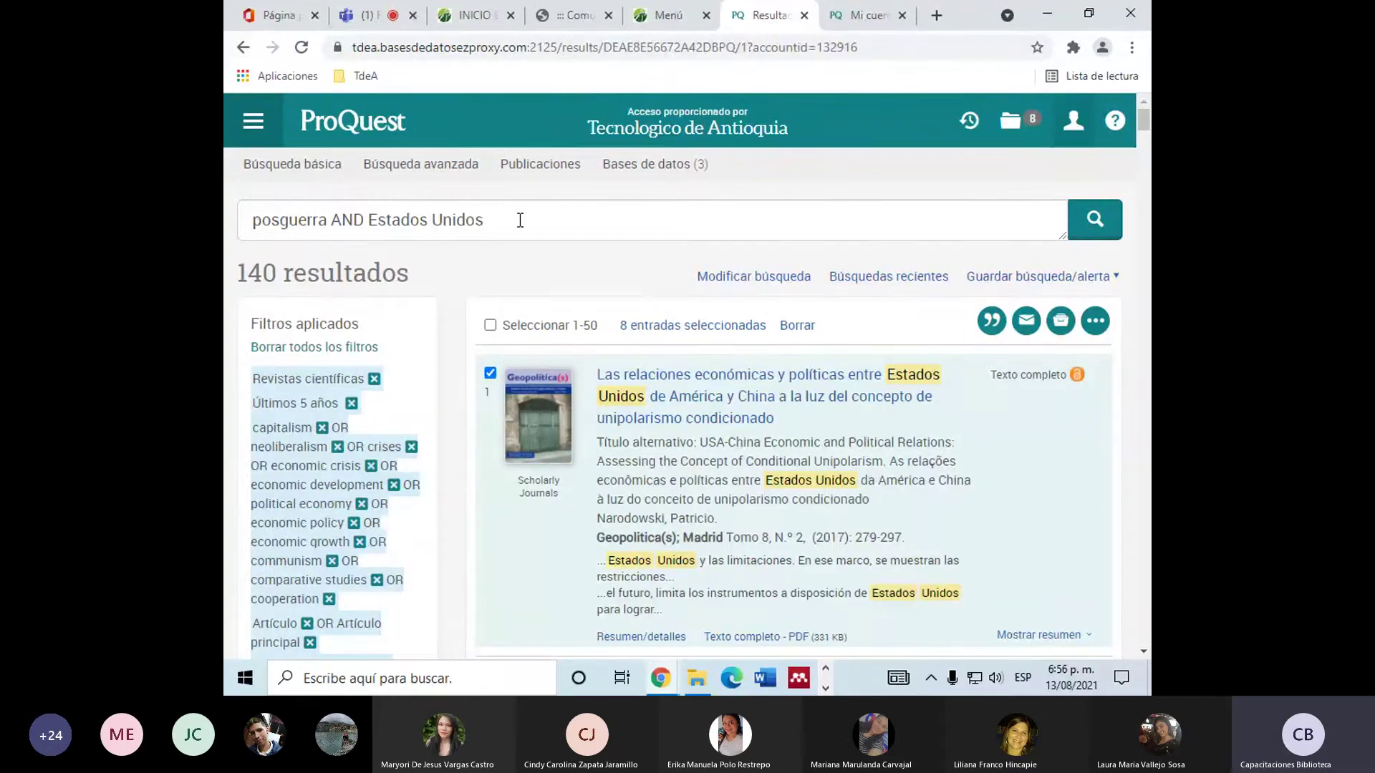
drag(520, 219, 226, 176)
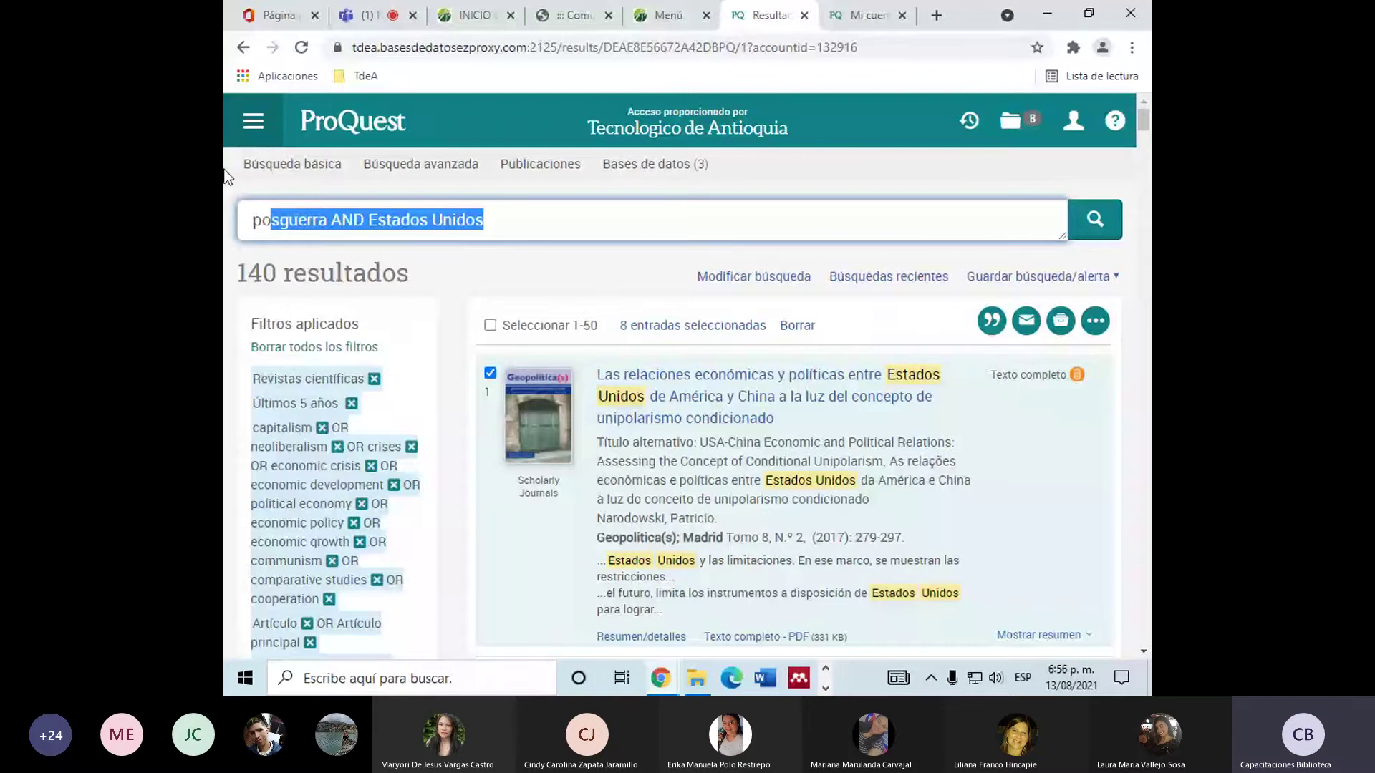
scroll(410, 486, down, 3)
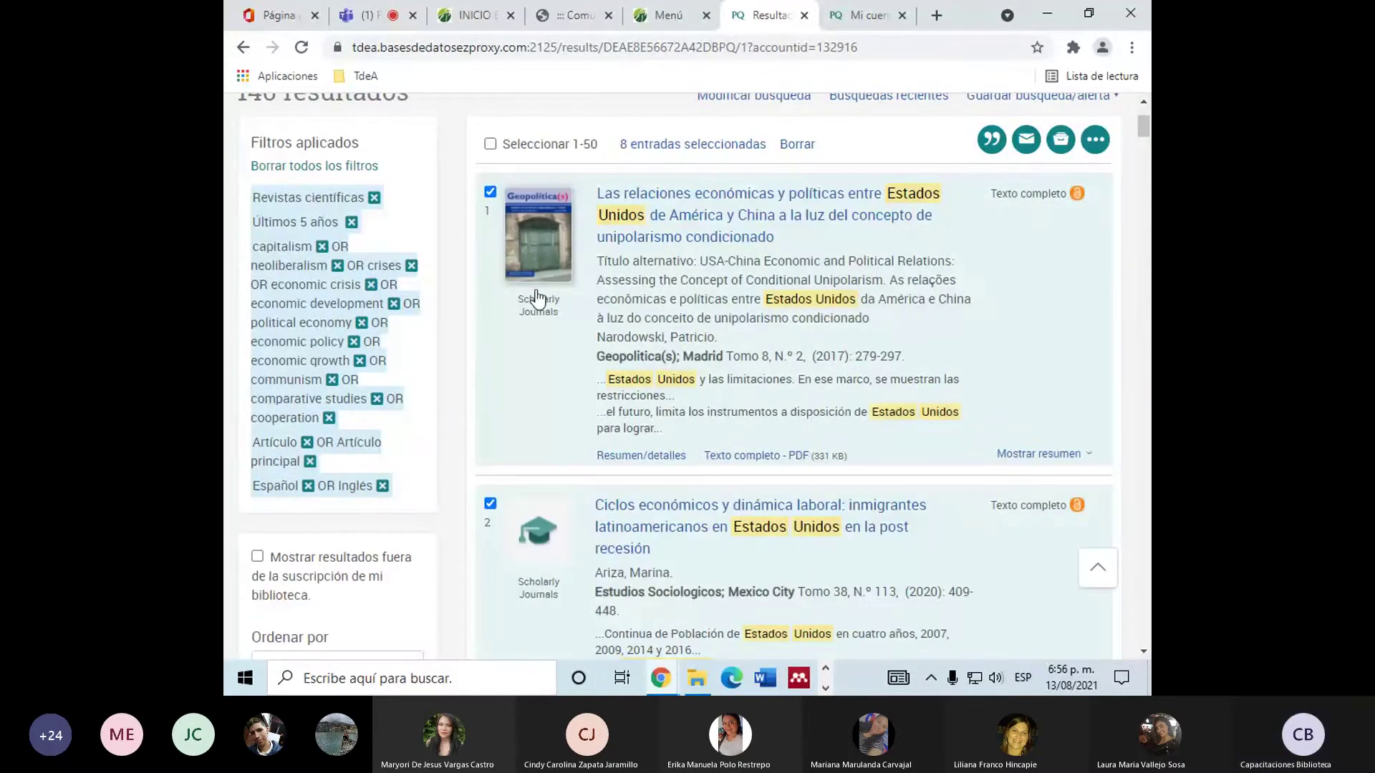
scroll(601, 279, up, 3)
click(863, 15)
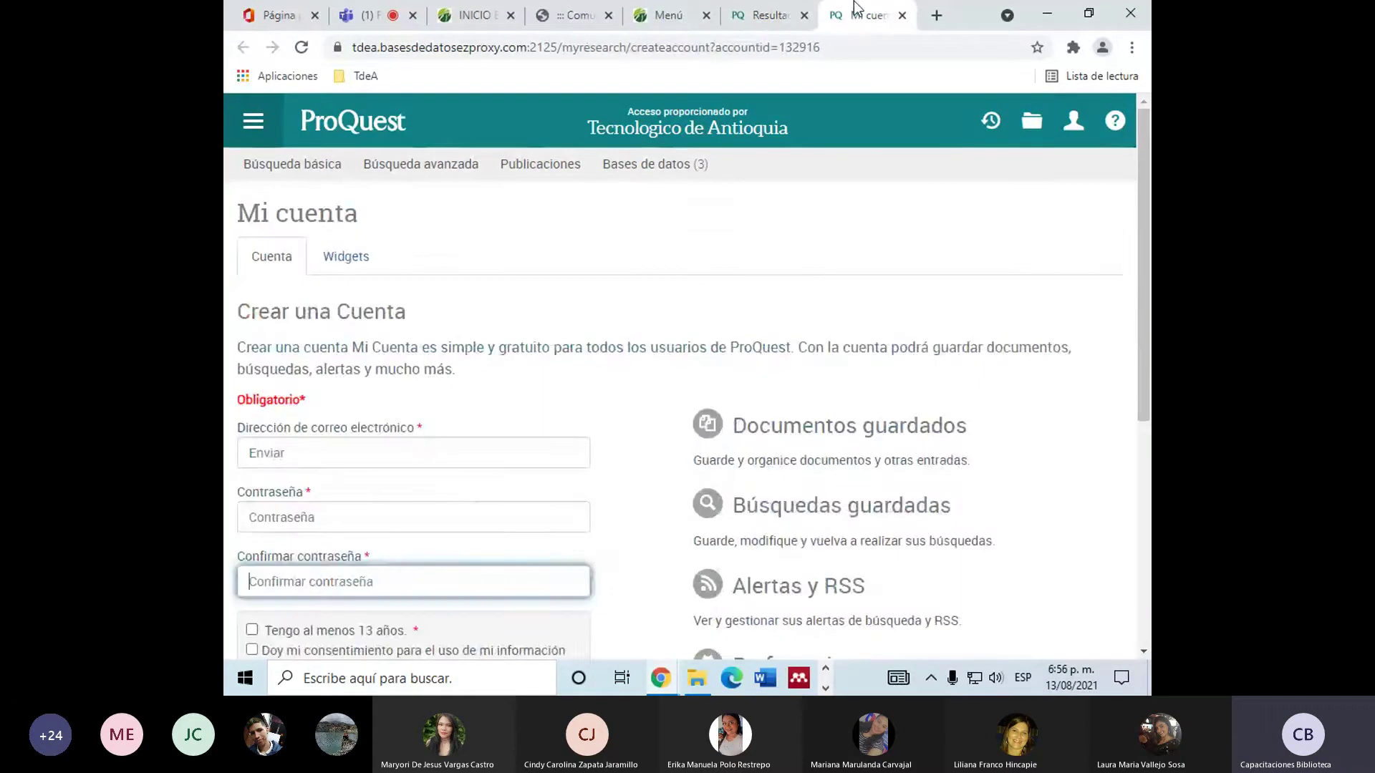
drag(746, 506, 1026, 504)
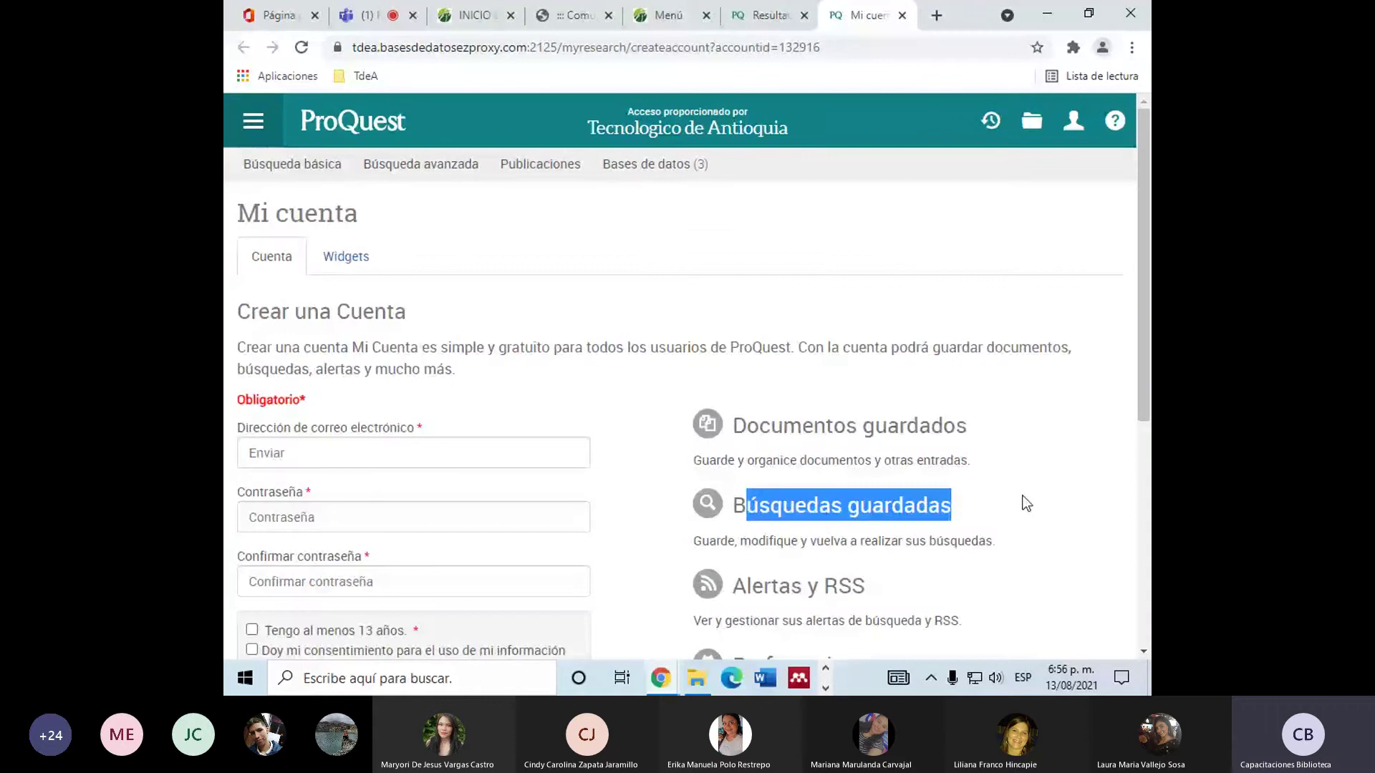
click(749, 3)
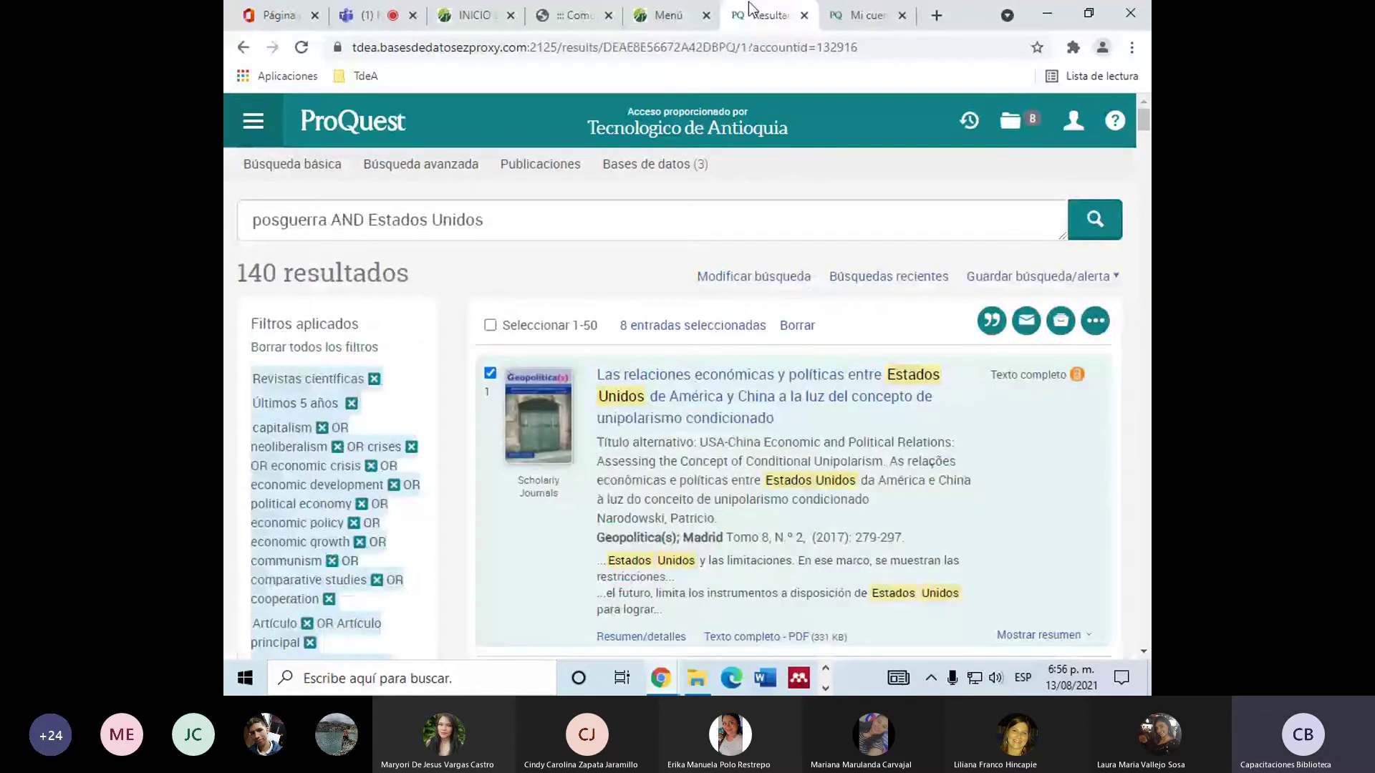
drag(253, 220, 315, 220)
scroll(571, 309, down, 15)
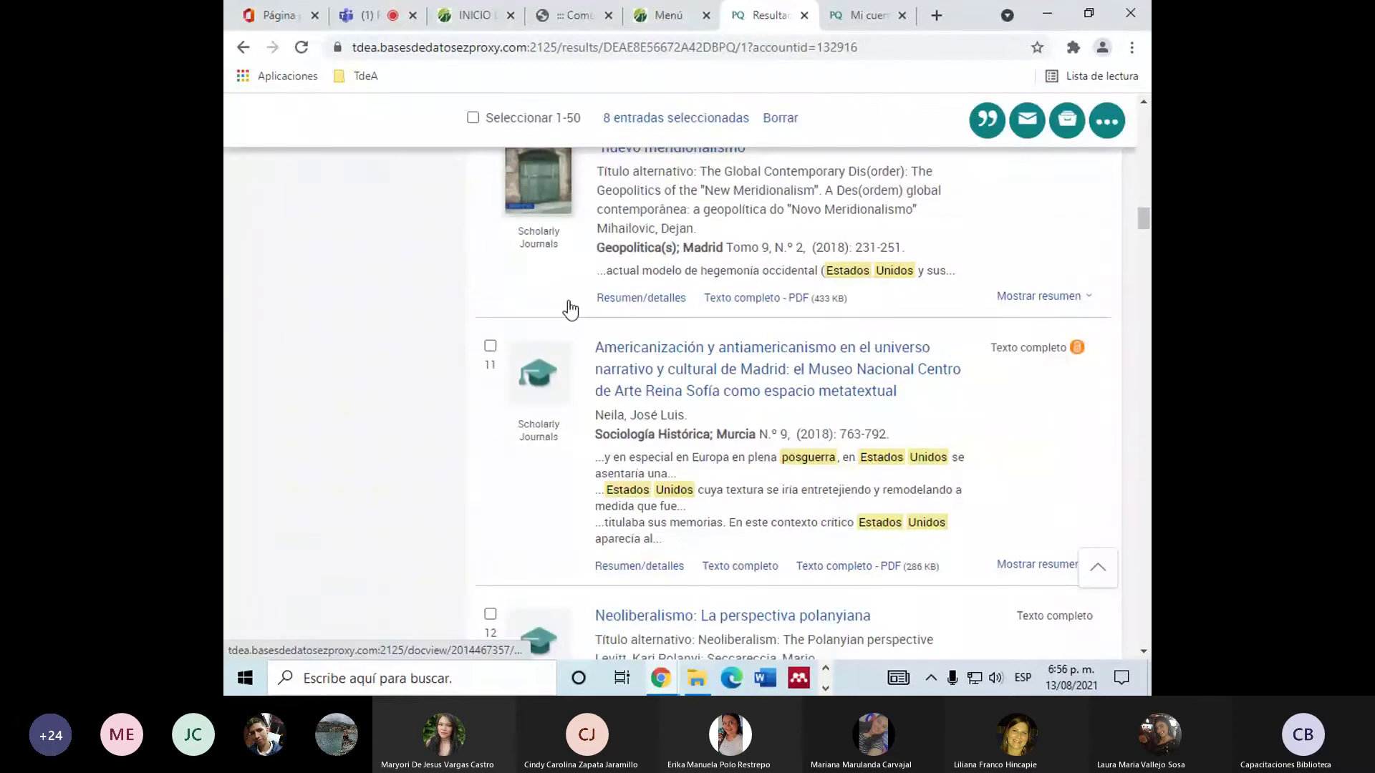
click(866, 15)
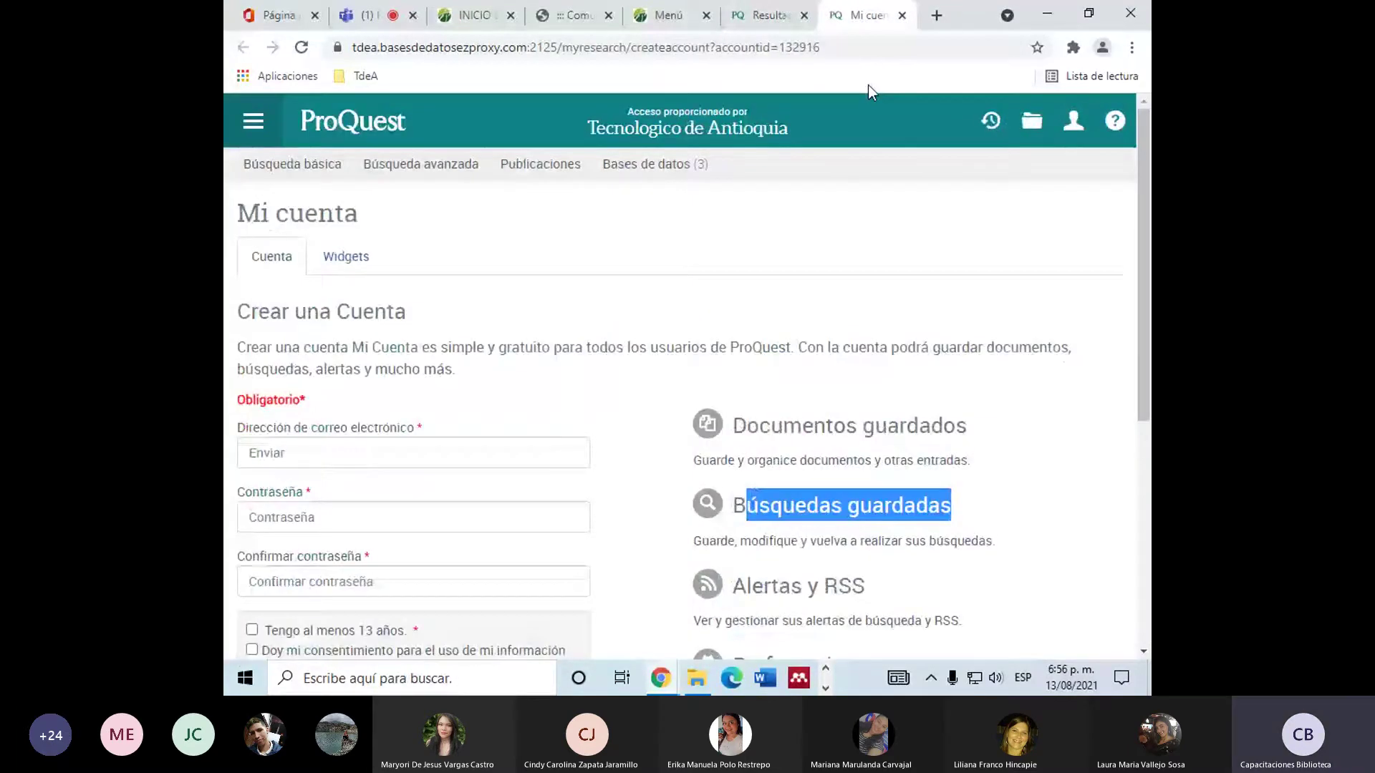
key(ctrl+shift+Tab)
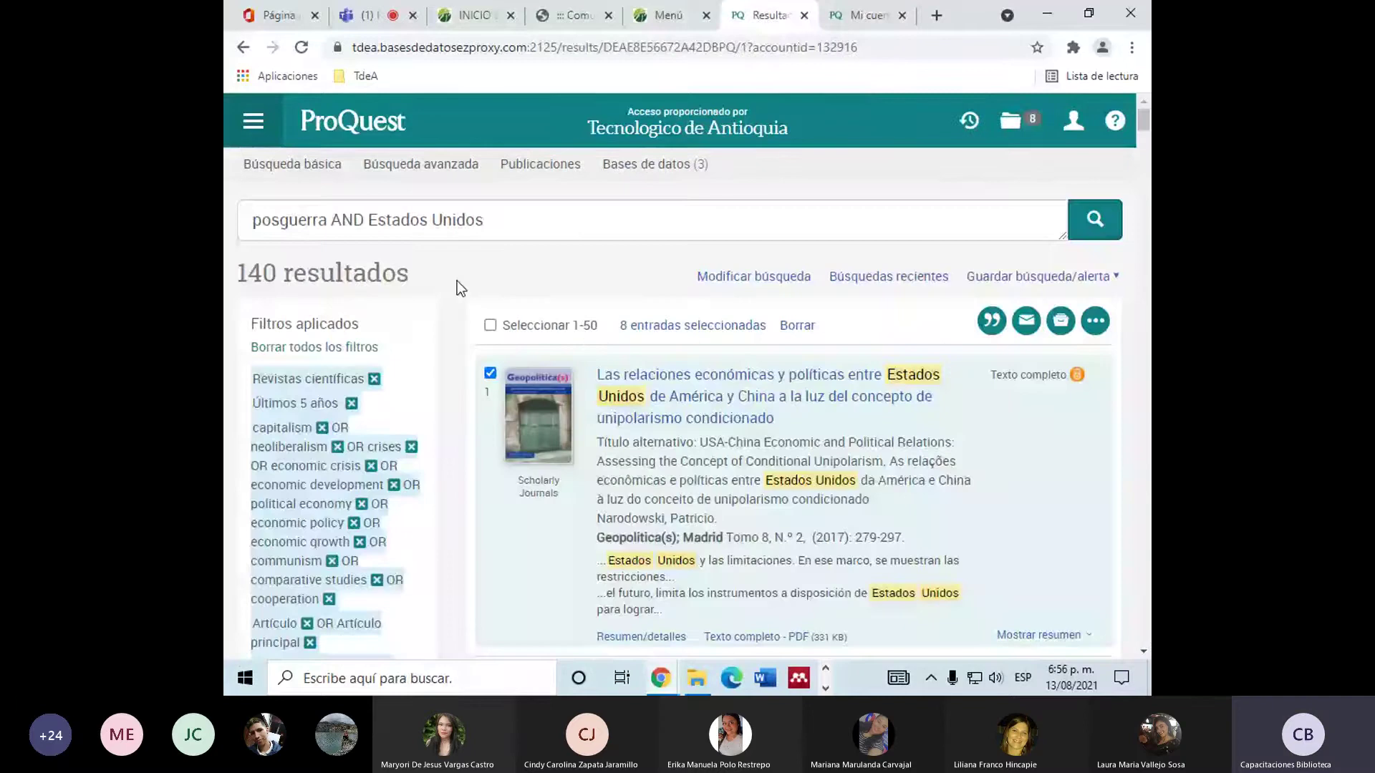
Highlight the search query and examine the Guardar búsqueda/alerta options available for it.
triple_click(502, 223)
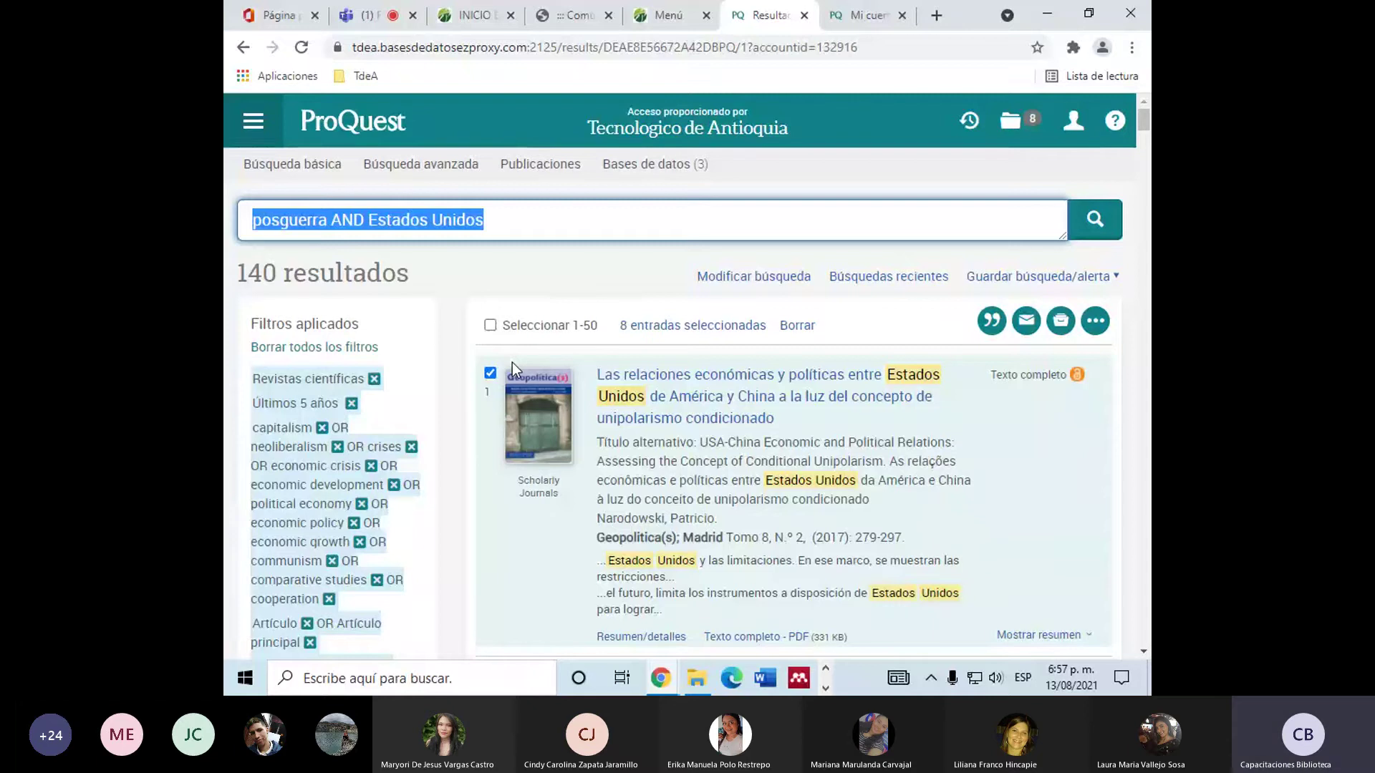
click(1113, 278)
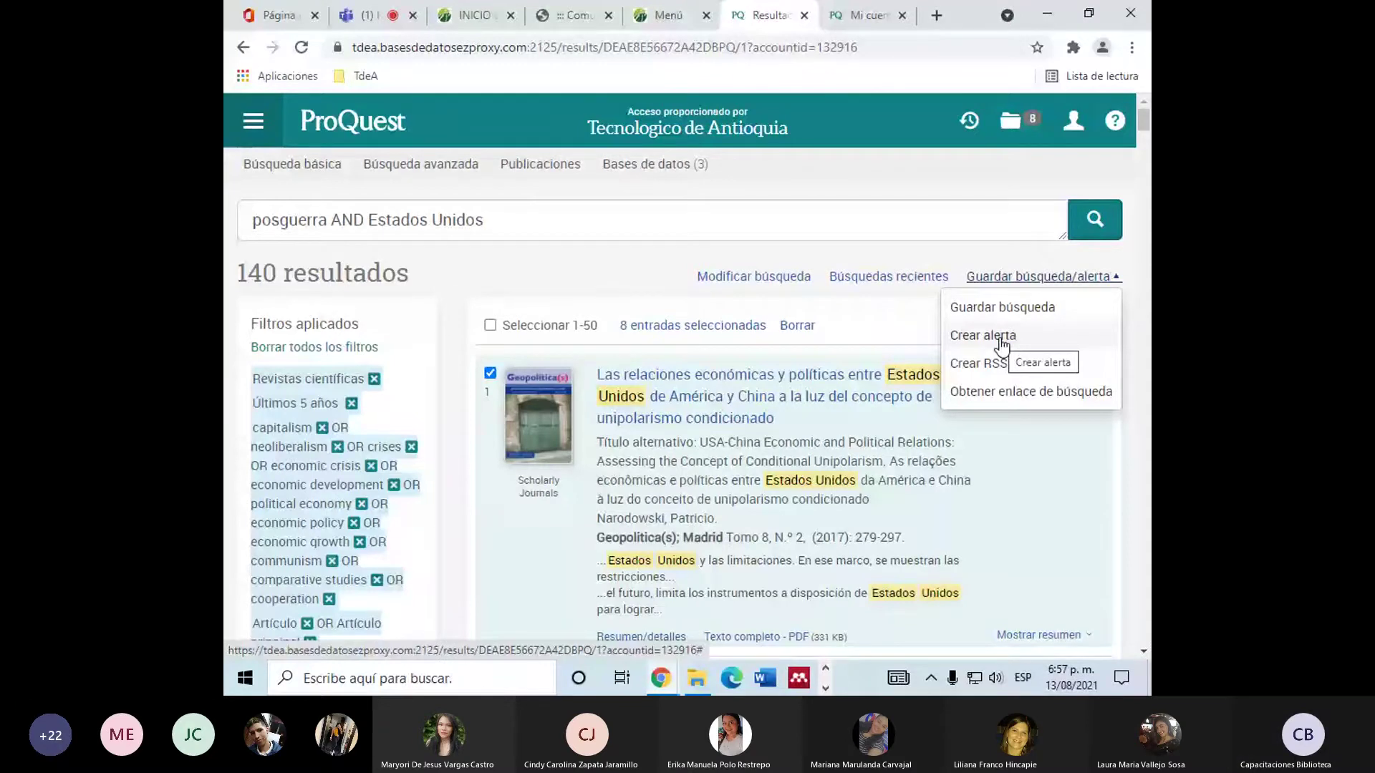
click(536, 213)
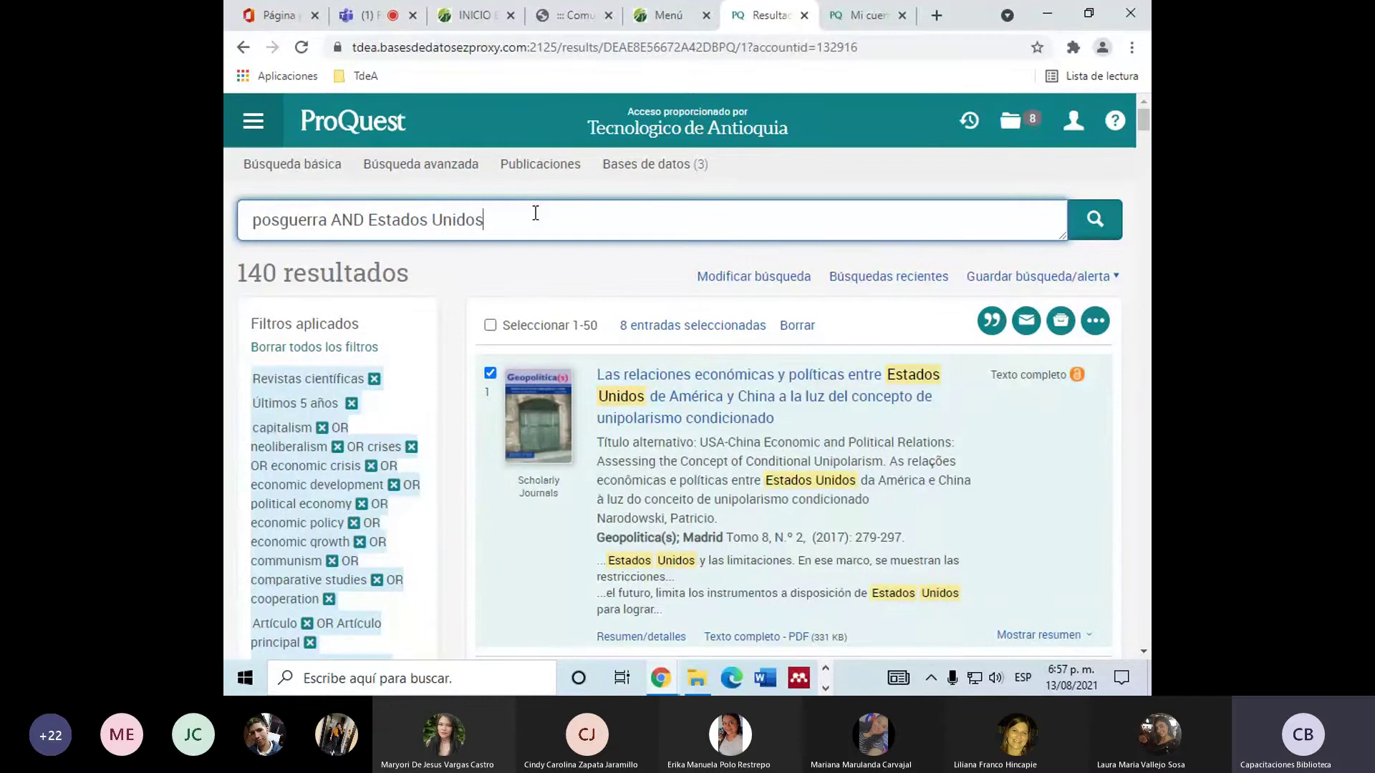
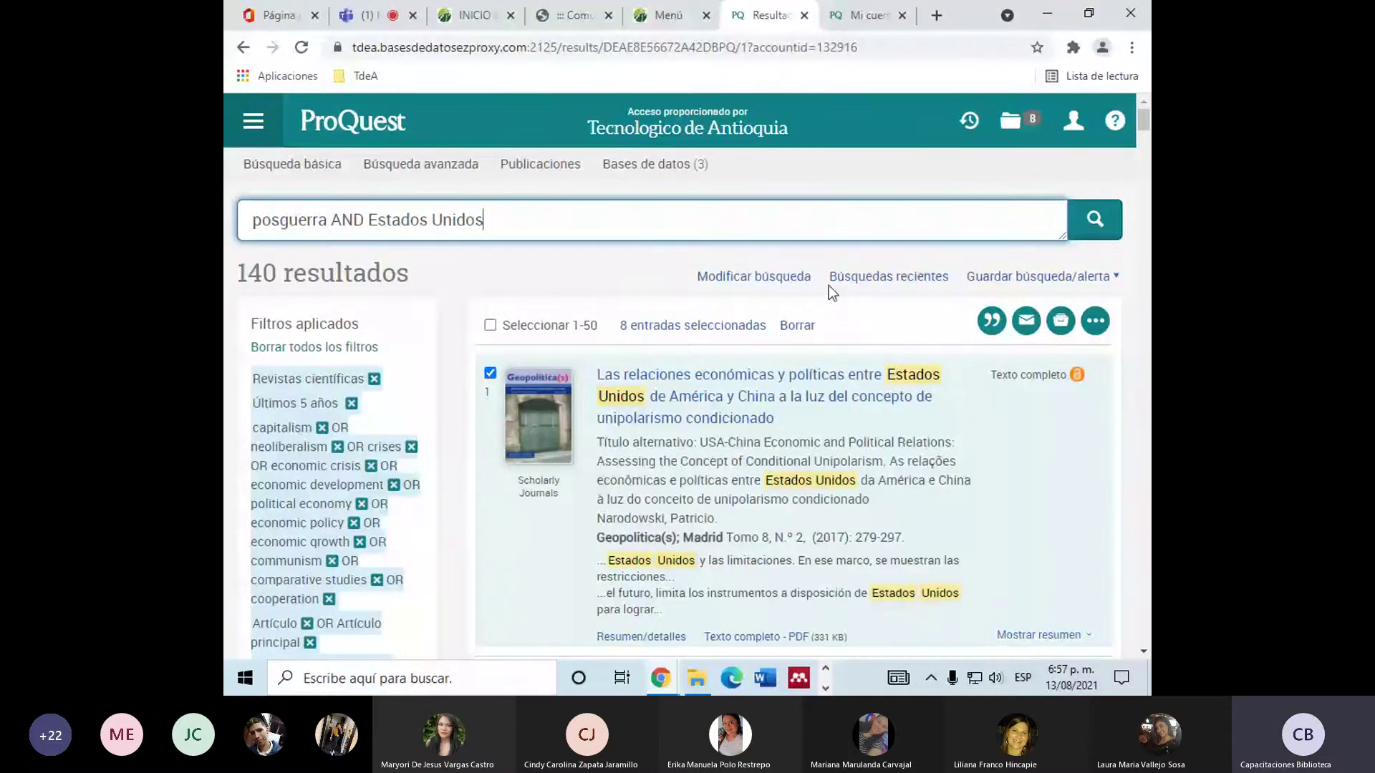
Close the account creation page and open the second result, "Ciclos económicos y dinámica laboral: inmigrantes latinoamericanos en Estados Unidos en la post recesión".
click(900, 15)
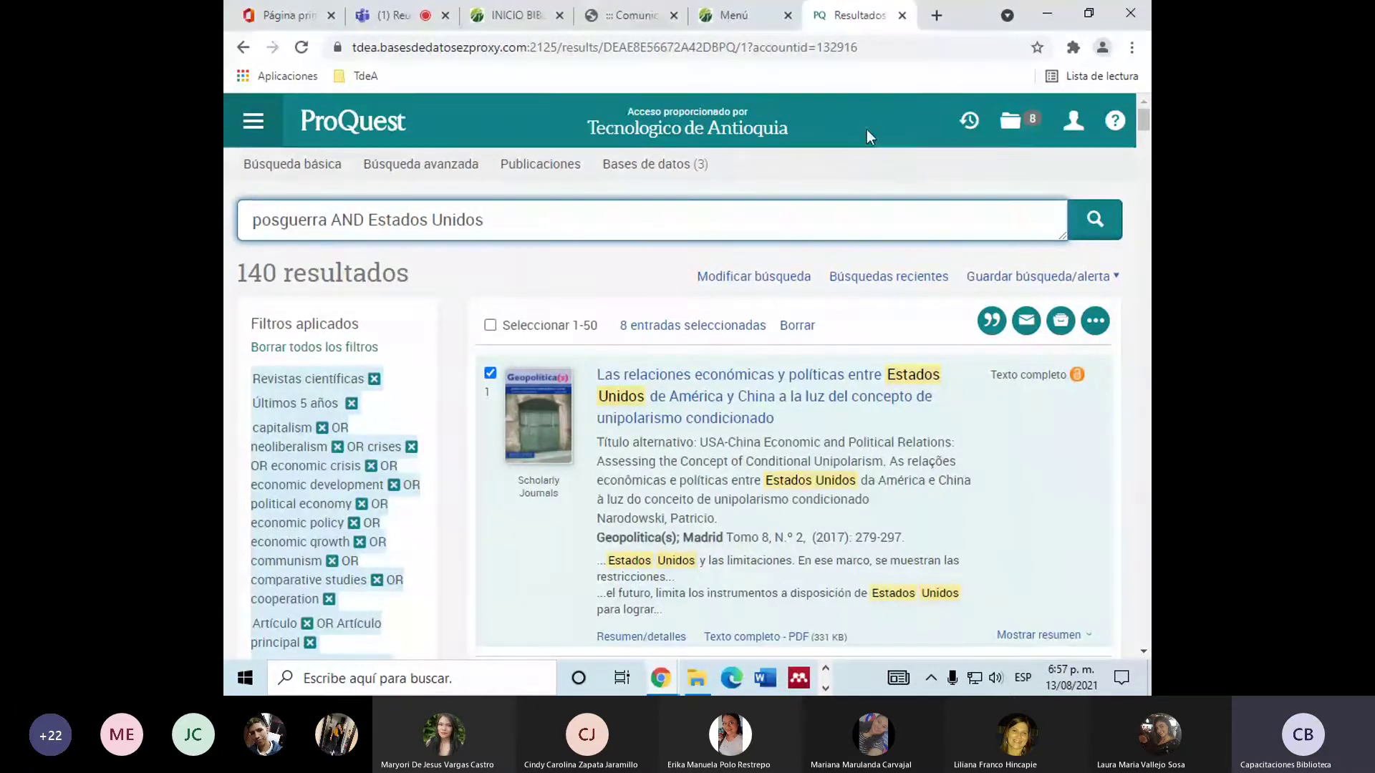
scroll(703, 244, down, 3)
scroll(704, 243, down, 3)
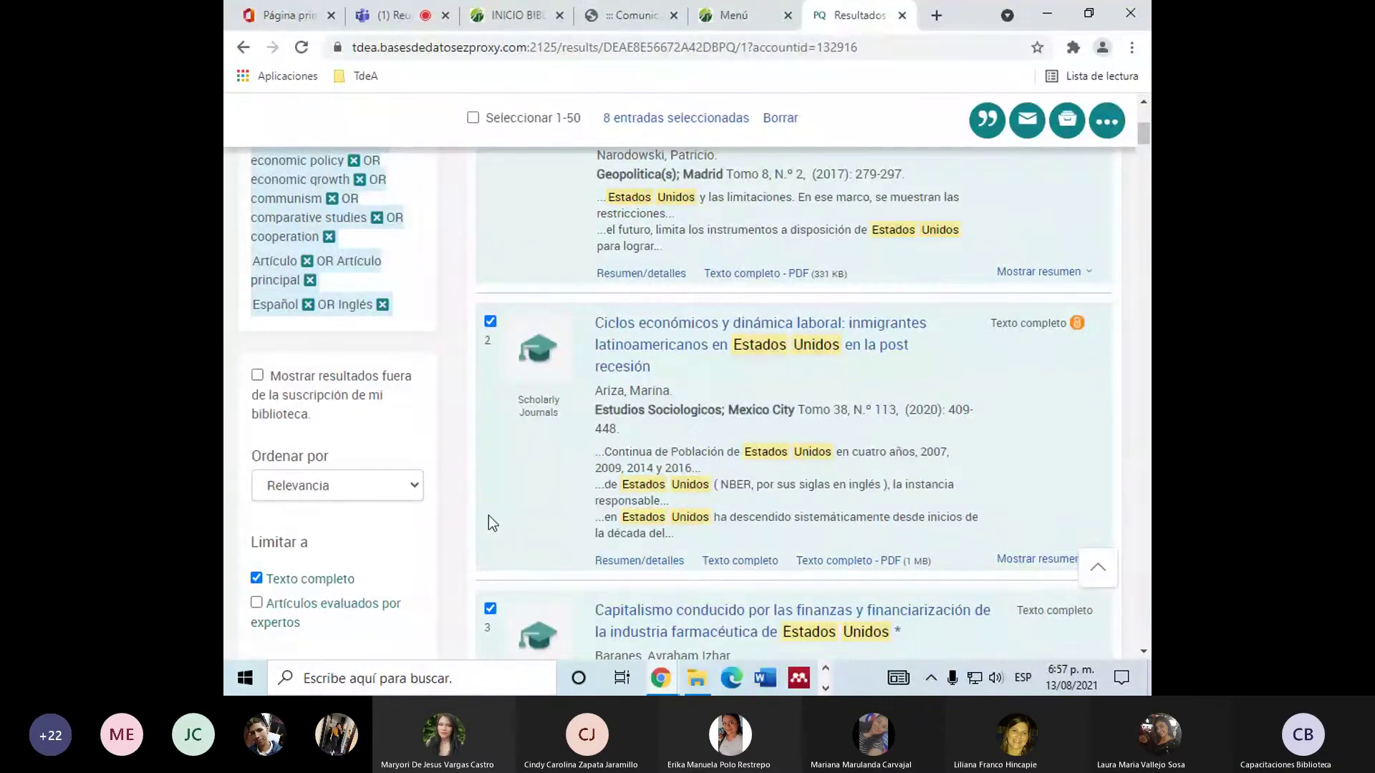
scroll(649, 394, down, 3)
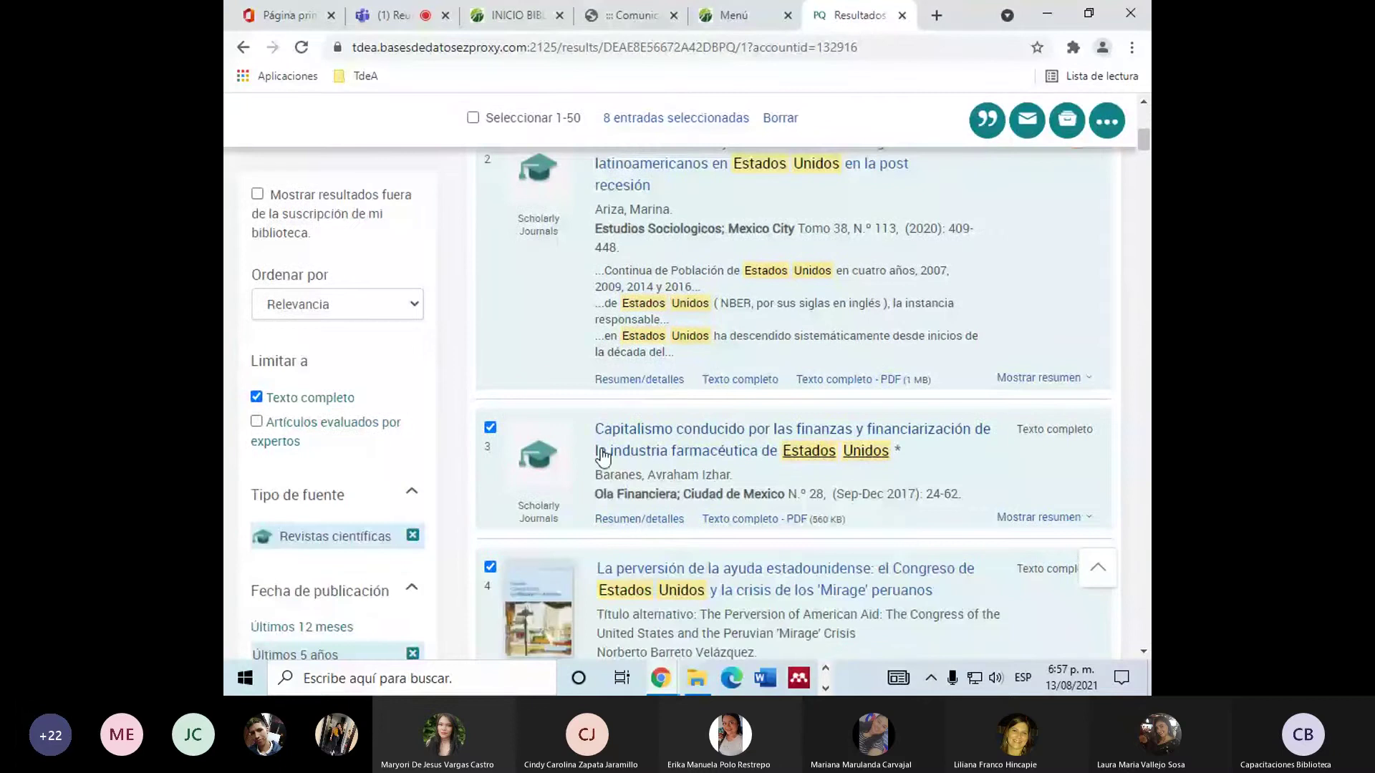
scroll(601, 456, down, 10)
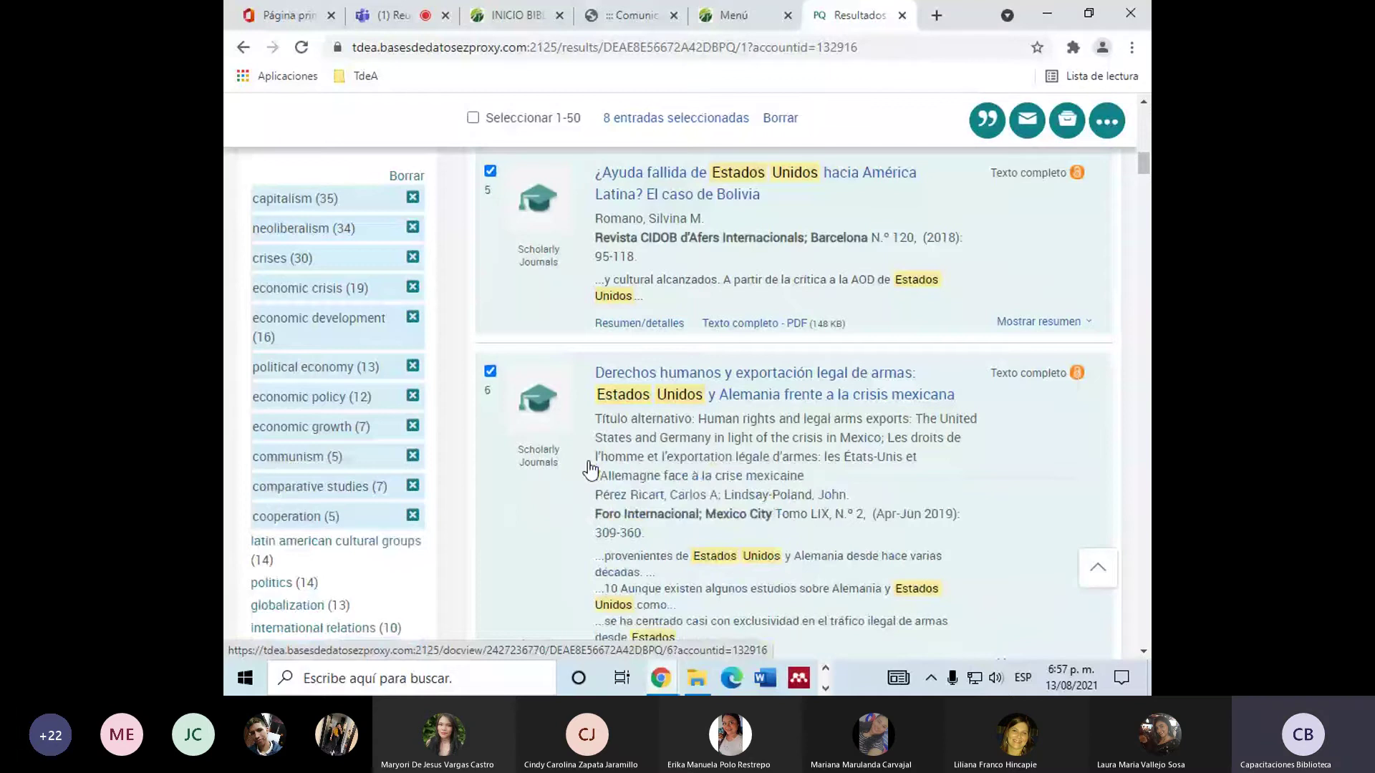
scroll(589, 470, down, 6)
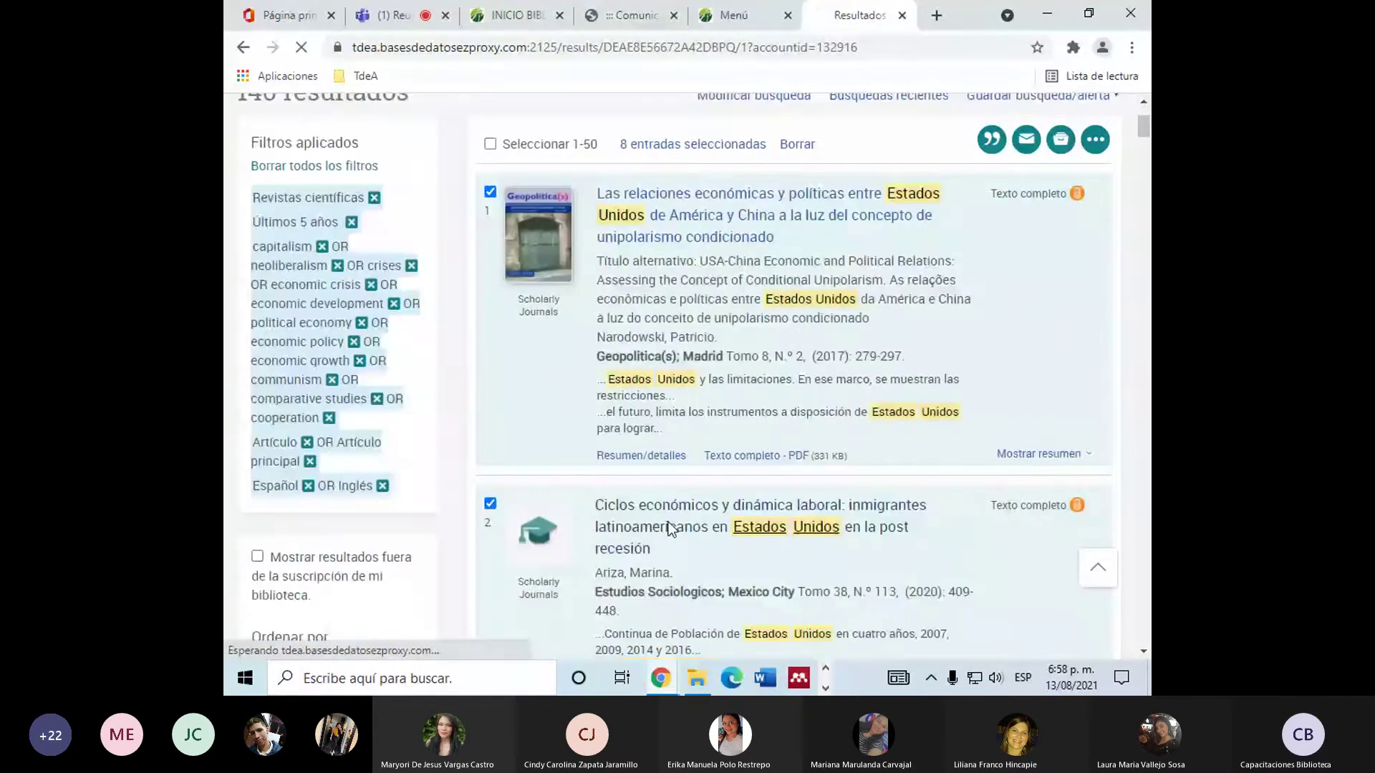
click(669, 528)
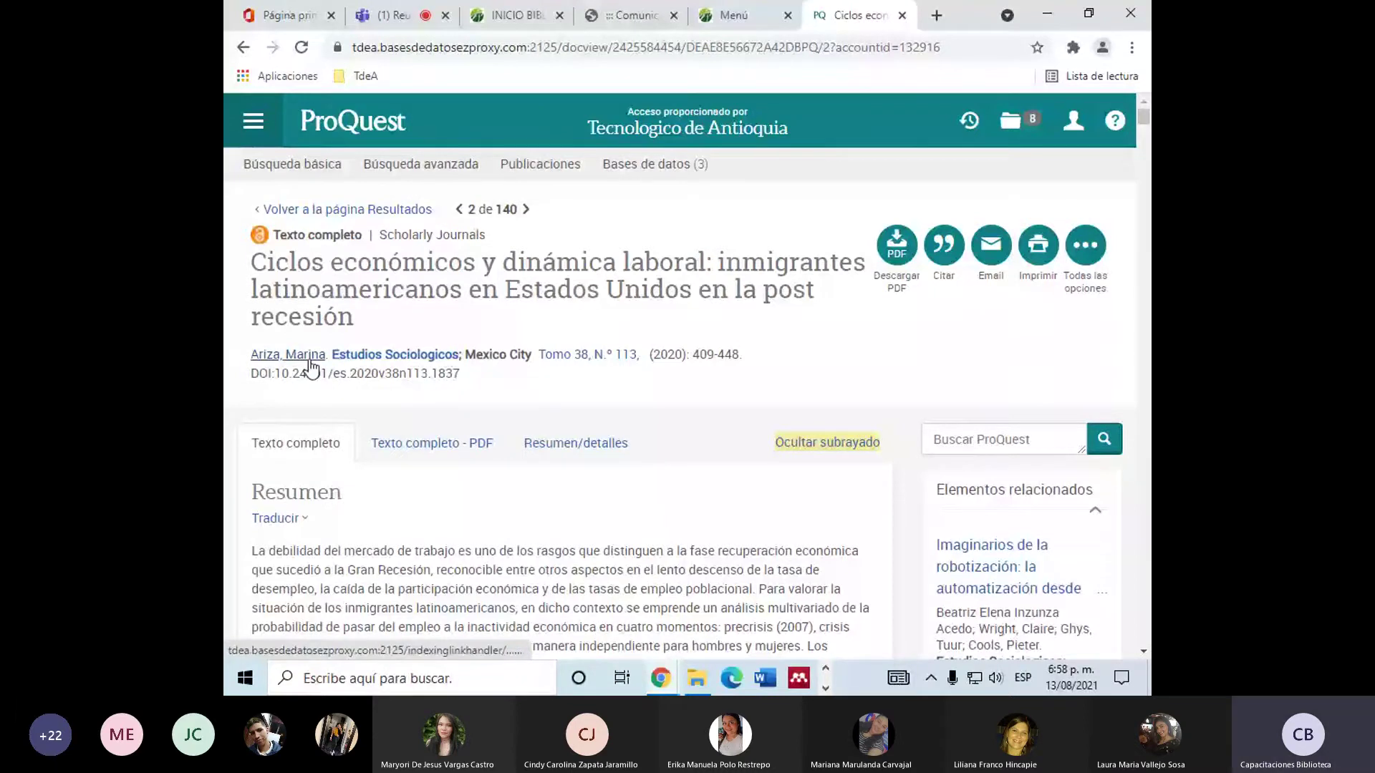
Examine the article's publication details and its full text, including the highlighted search terms, graphs and tables.
drag(466, 354, 532, 354)
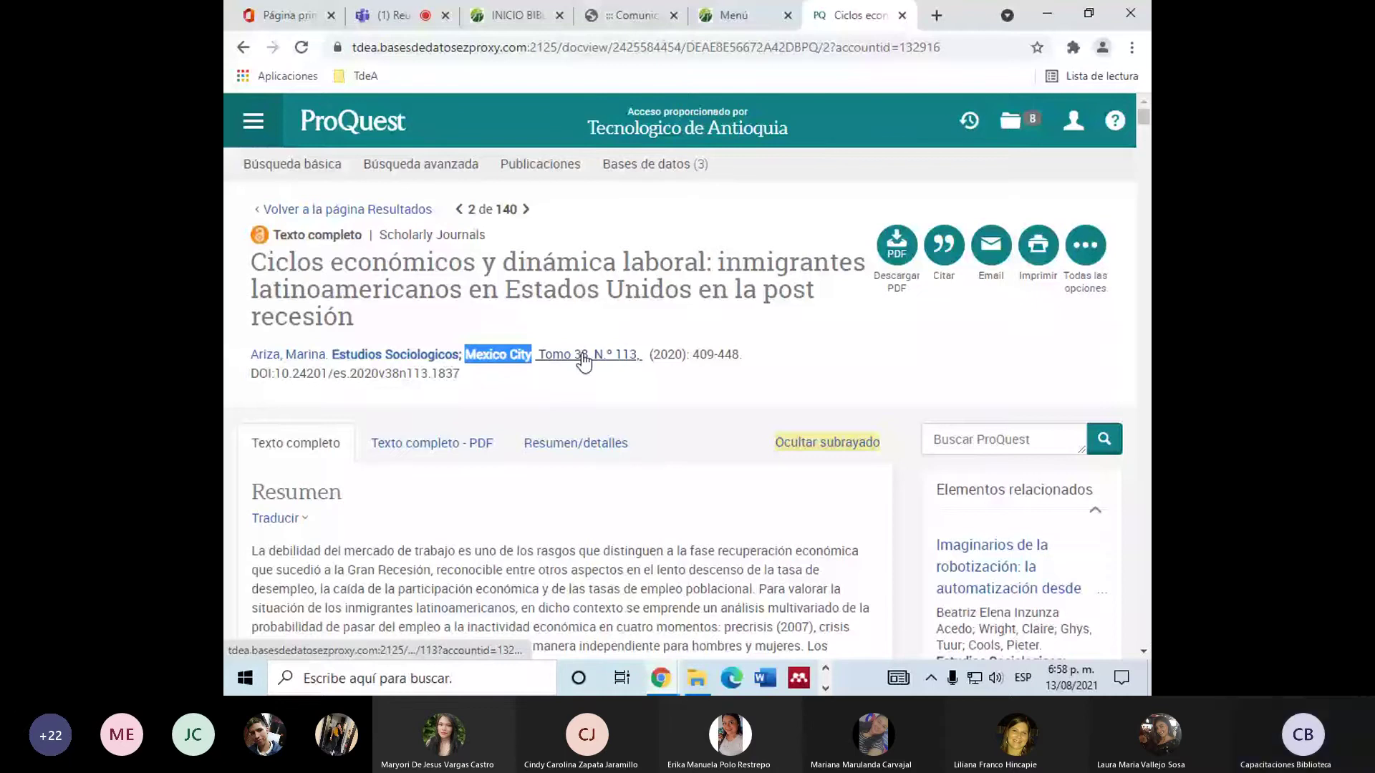
scroll(230, 390, down, 7)
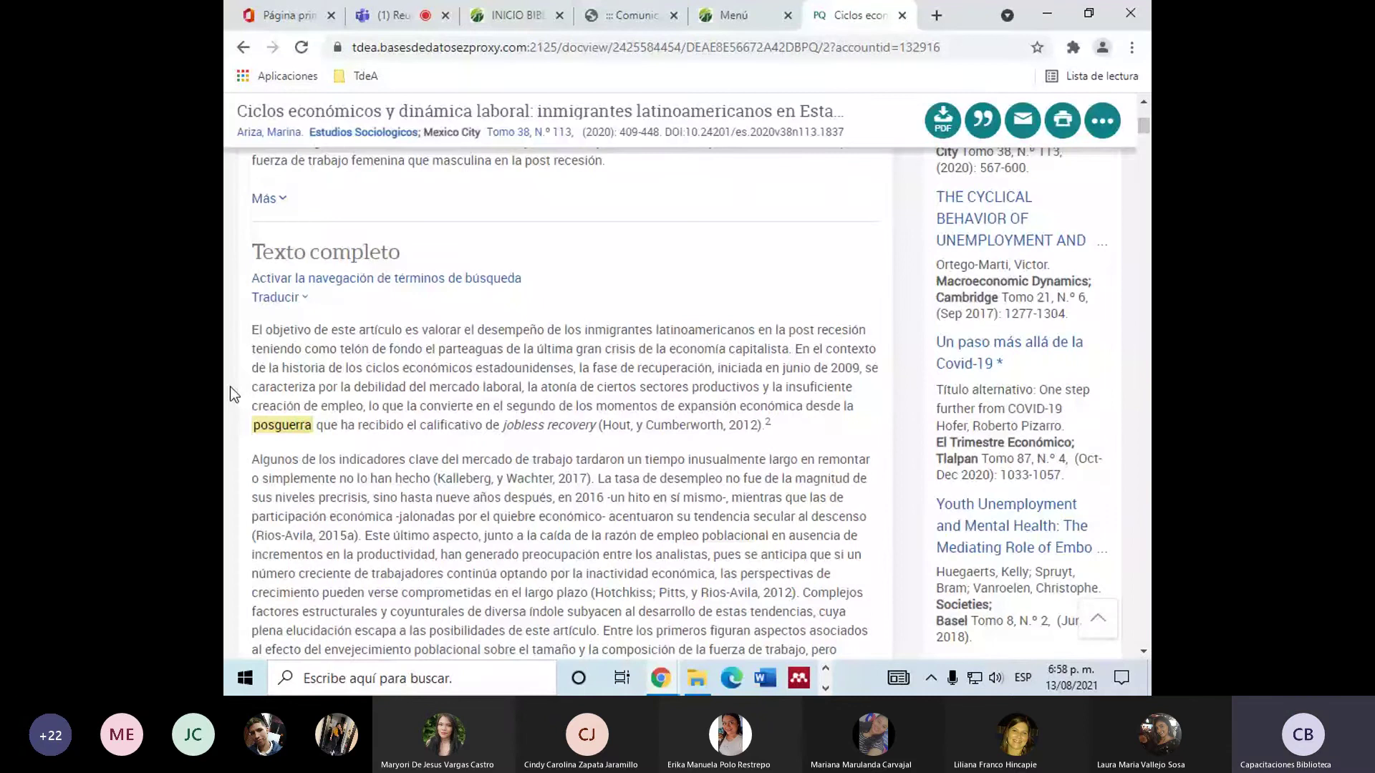
scroll(230, 387, down, 7)
scroll(230, 386, down, 20)
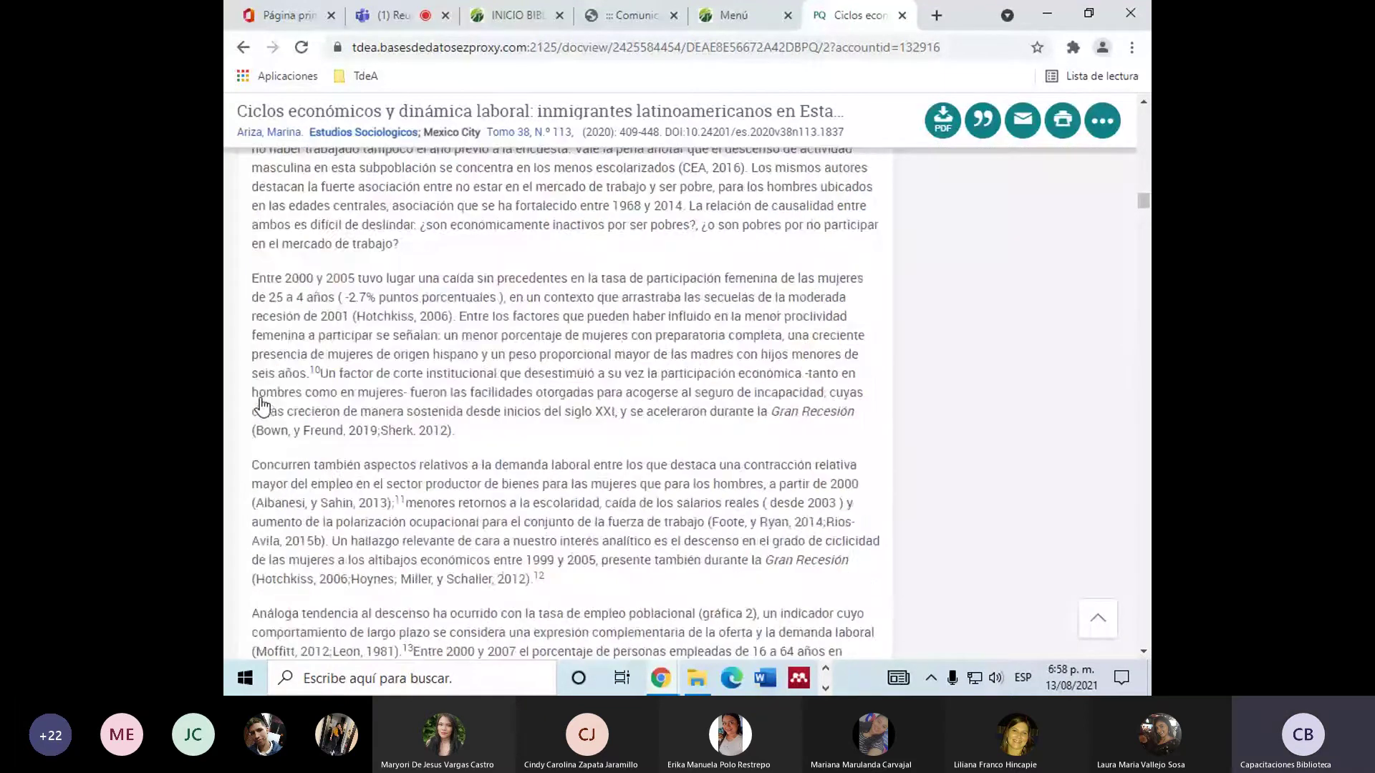
scroll(322, 454, down, 3)
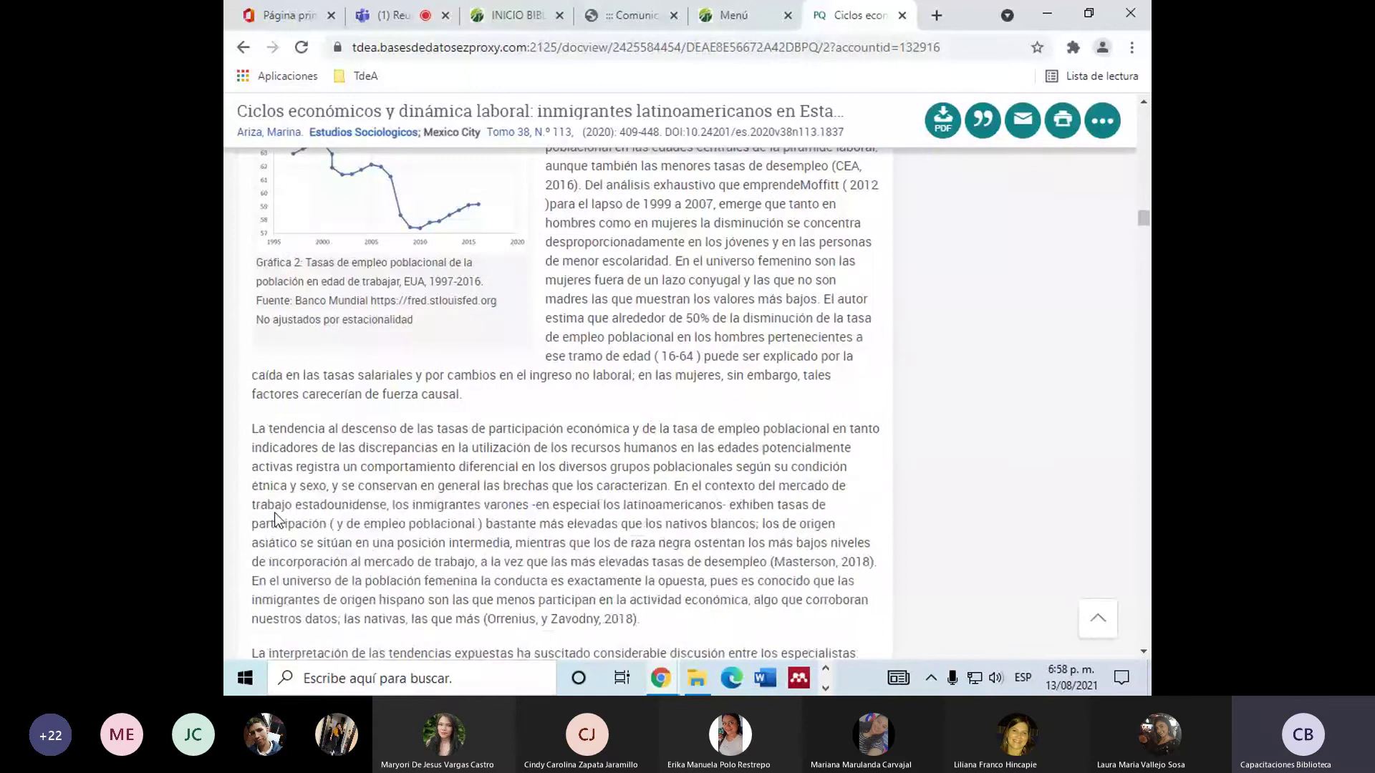
scroll(226, 382, up, 6)
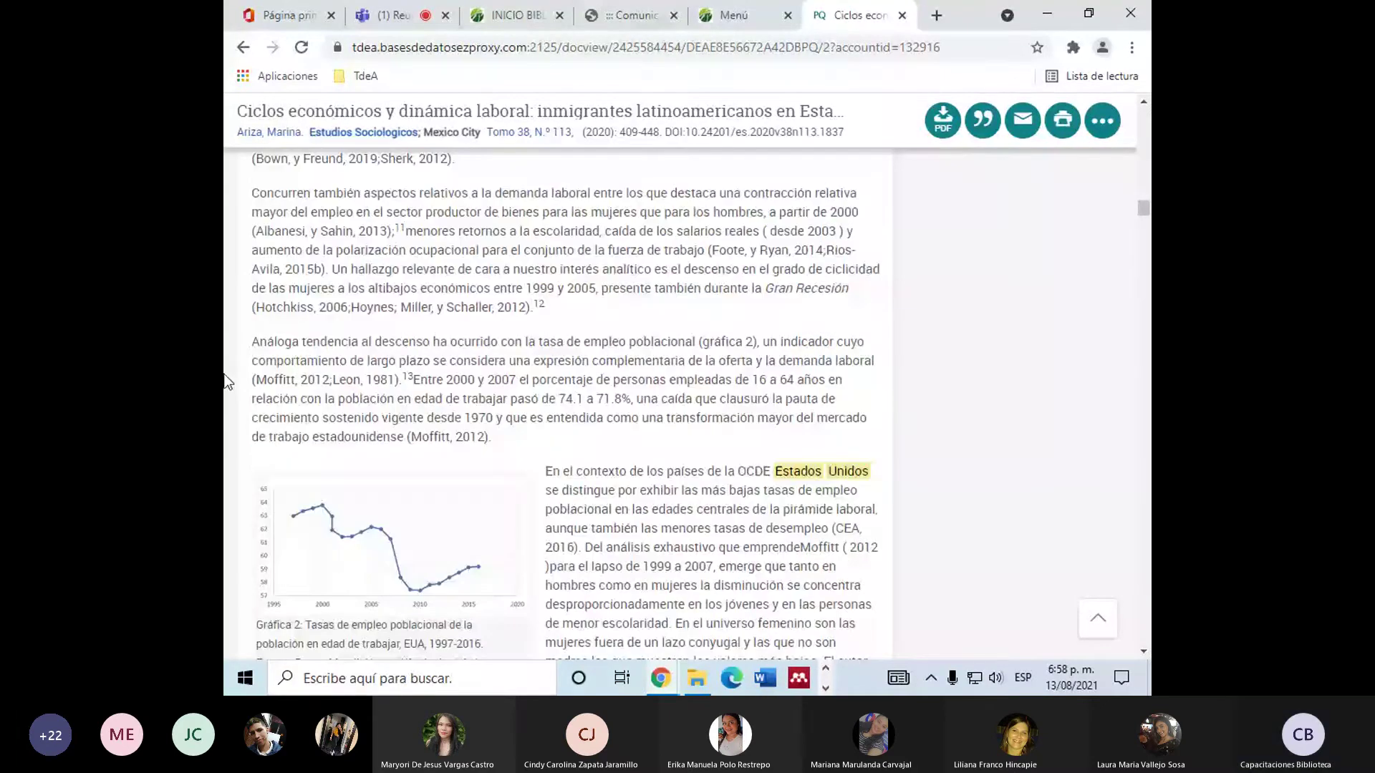
scroll(227, 382, down, 3)
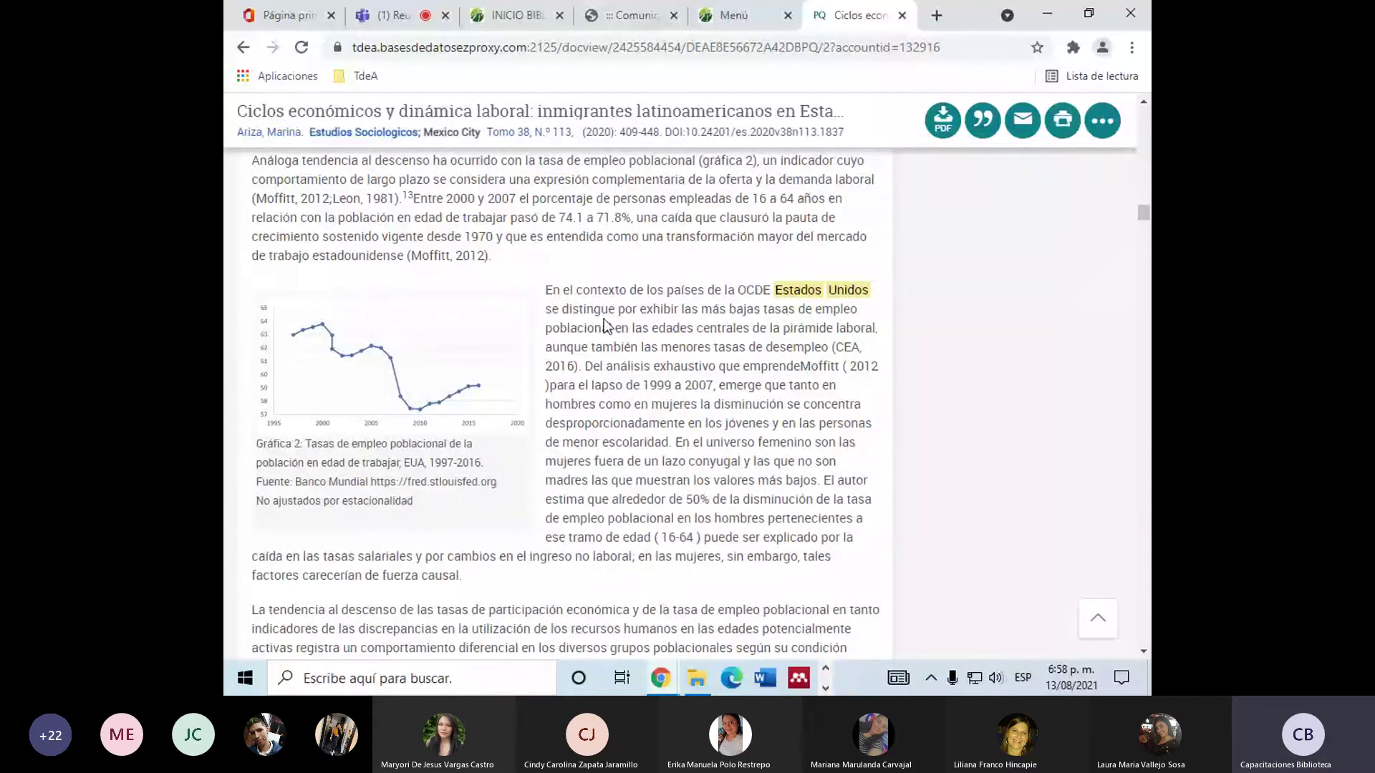
drag(604, 325, 620, 478)
scroll(443, 452, down, 20)
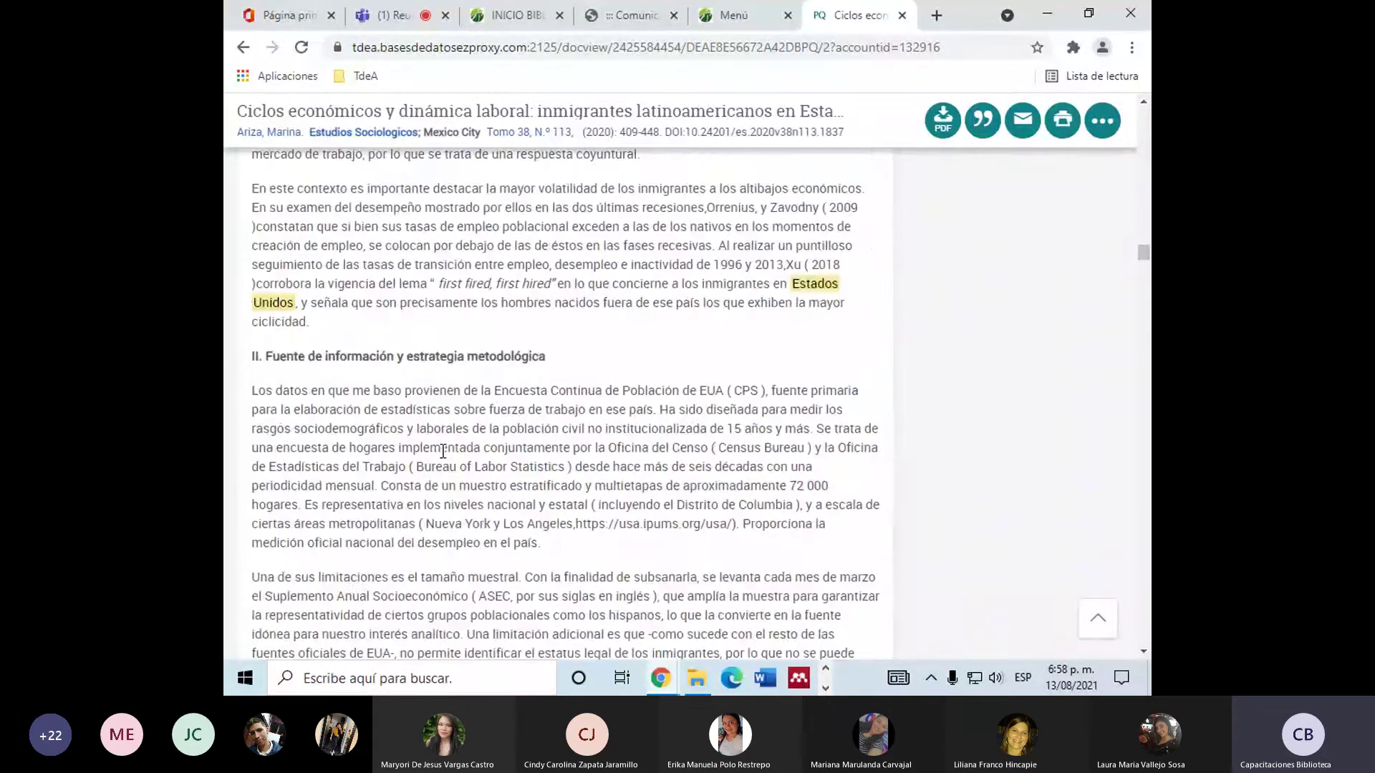
scroll(444, 452, up, 4)
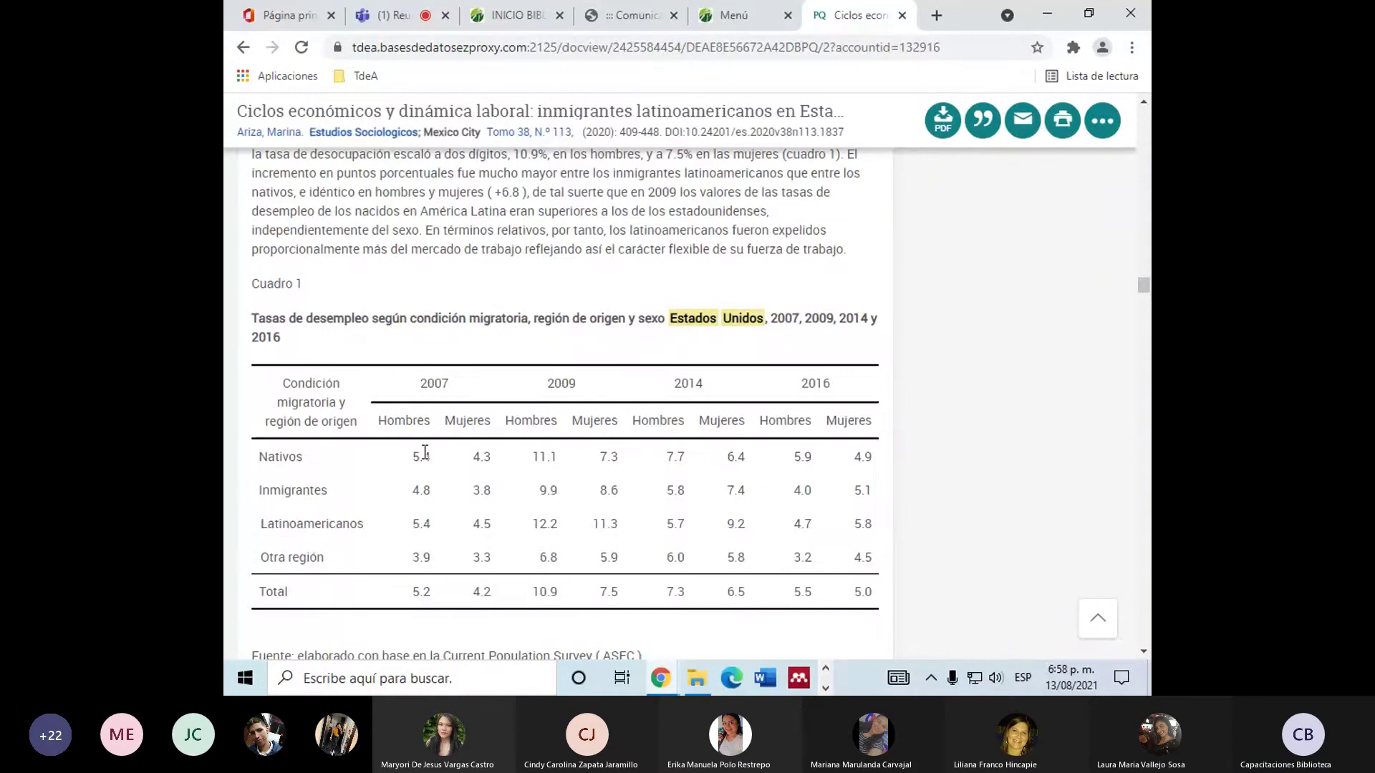
Examine the rest of the article's full text, including its employment graphs, probability tables, conclusions and footnotes, and return to the introduction.
scroll(439, 451, down, 15)
scroll(439, 350, down, 5)
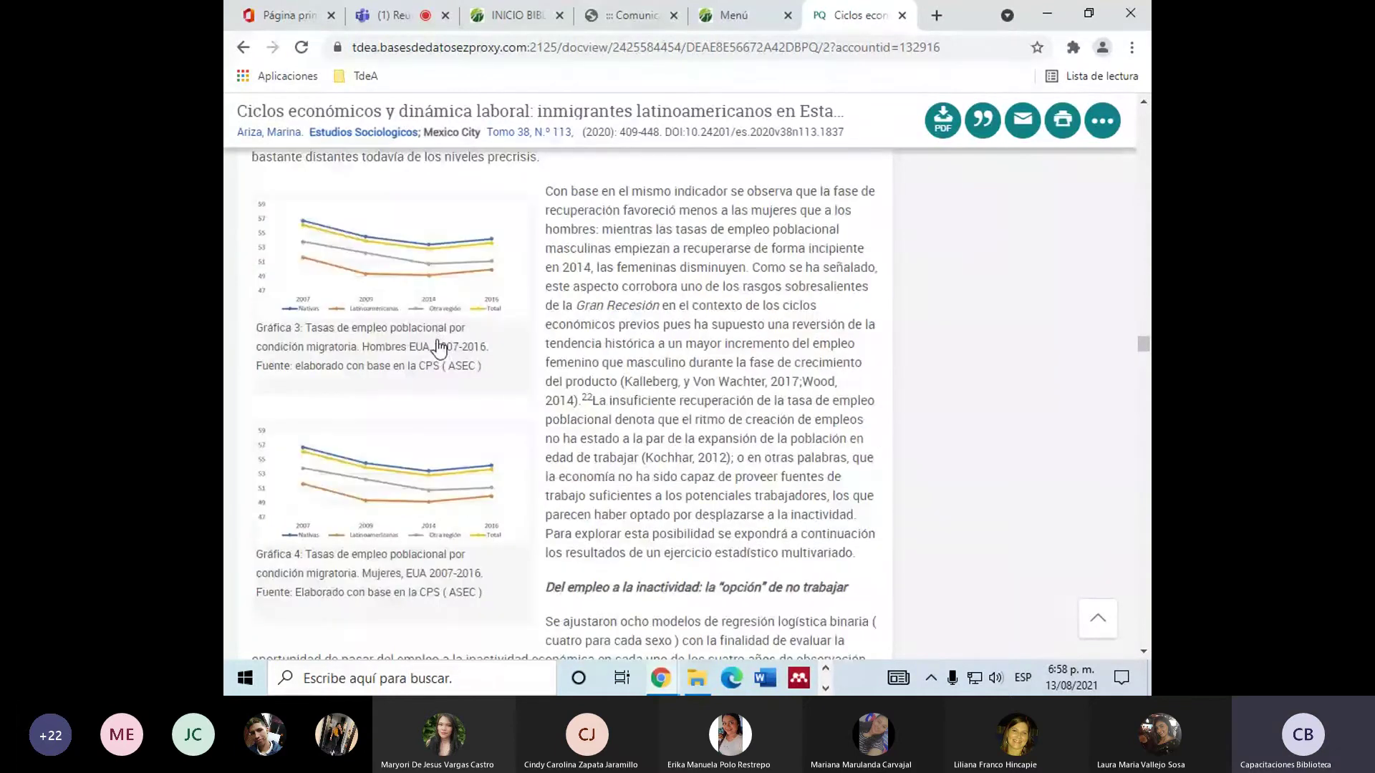
scroll(360, 398, down, 10)
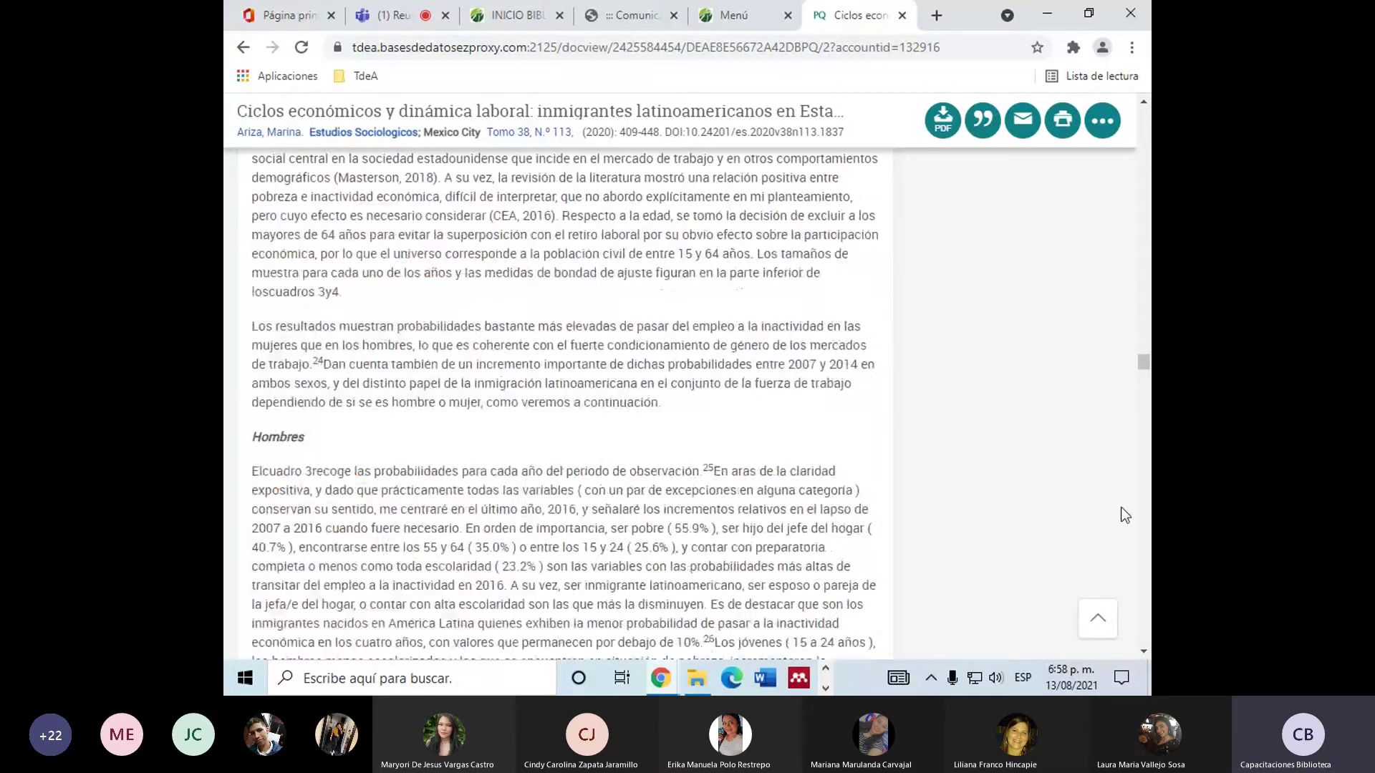
scroll(516, 428, down, 15)
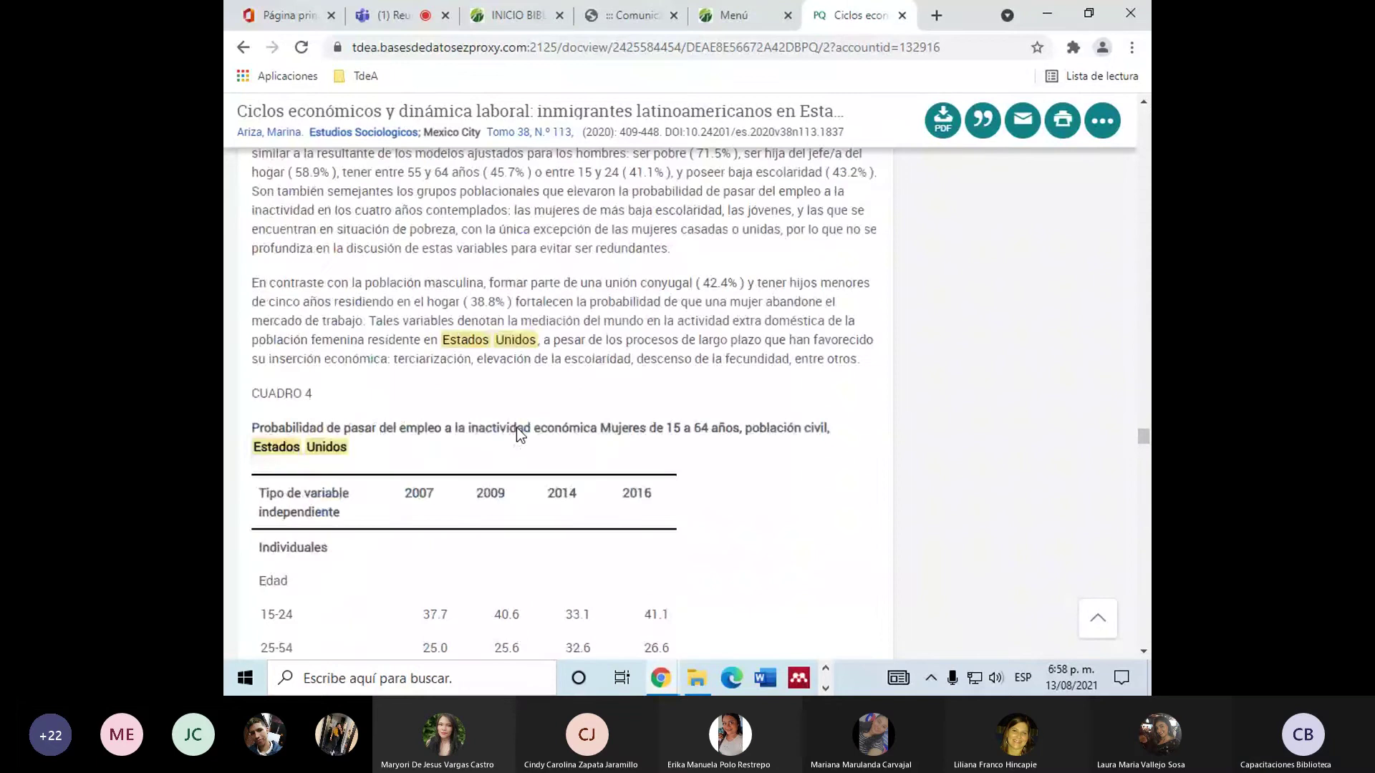
scroll(517, 427, down, 15)
scroll(517, 428, down, 15)
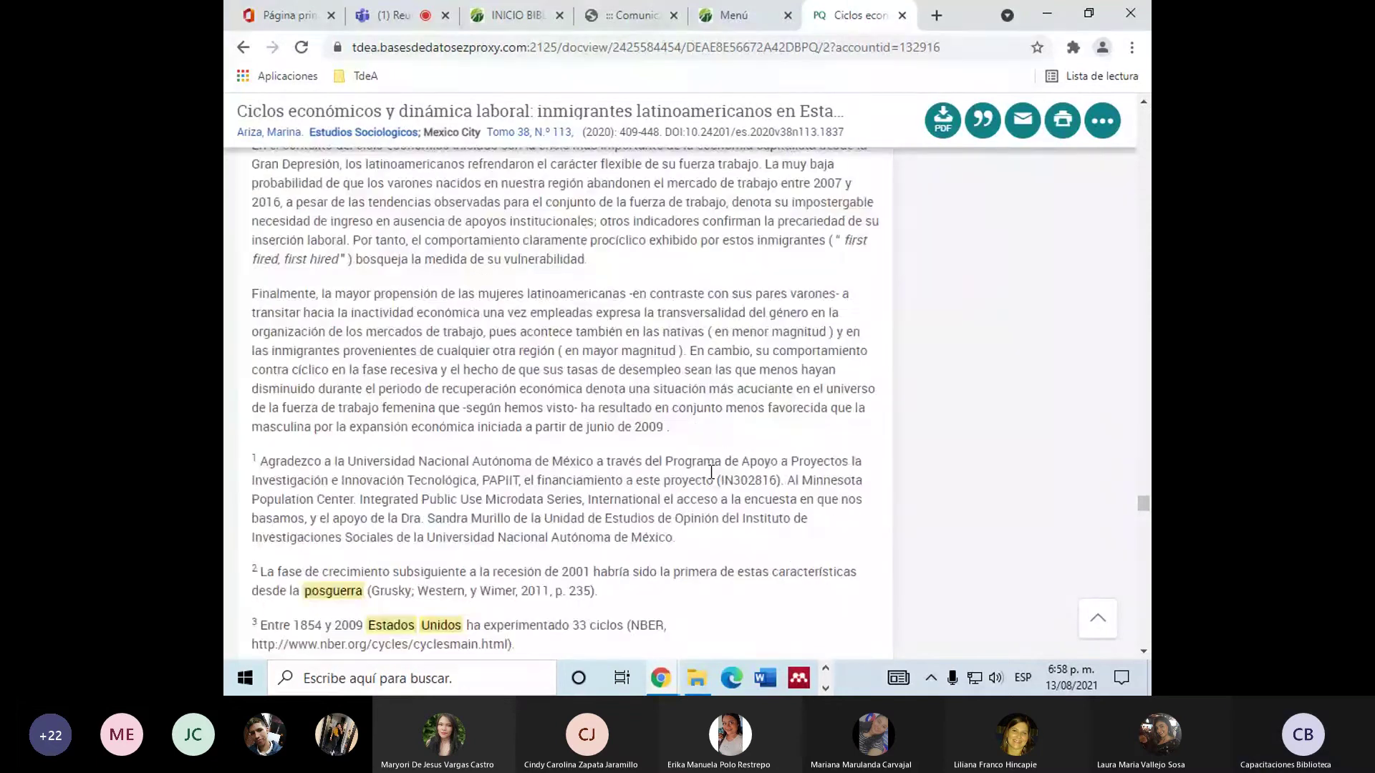
scroll(383, 412, up, 15)
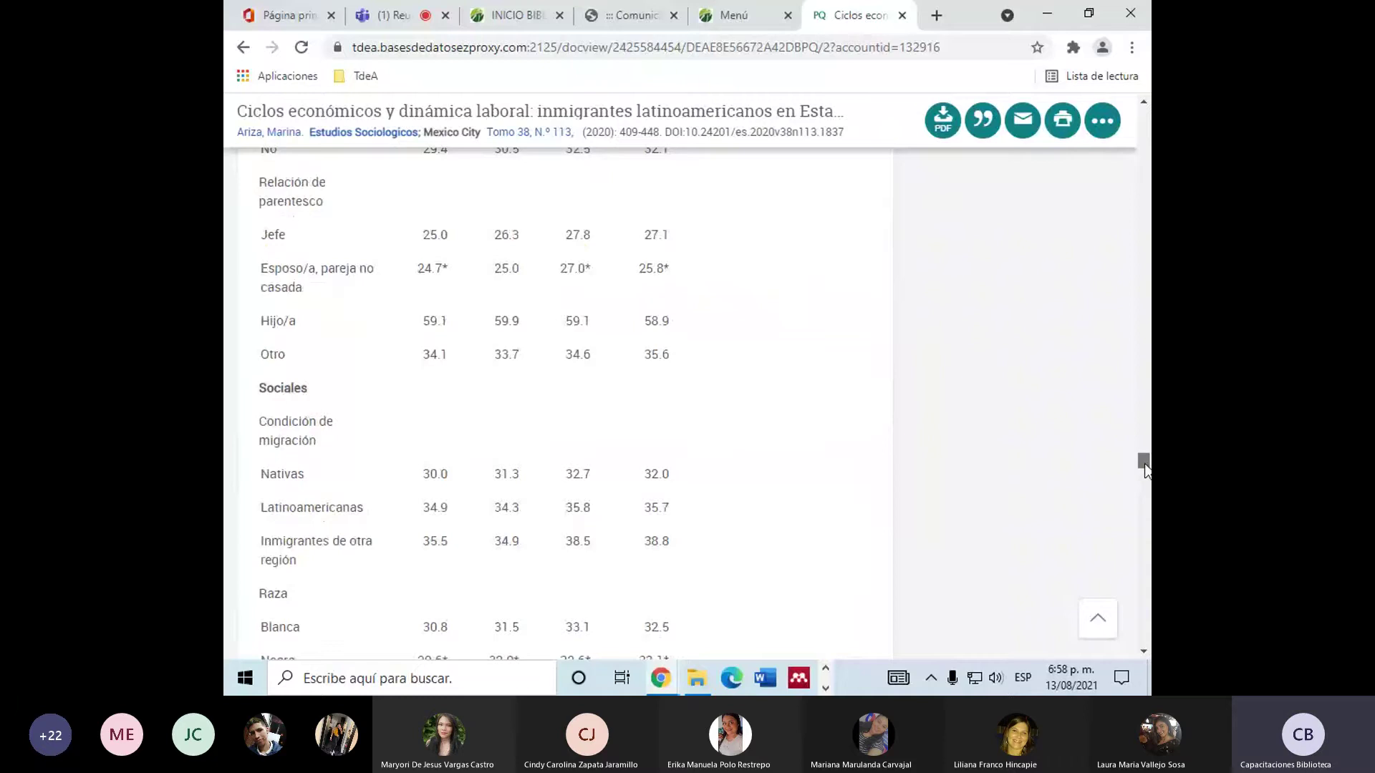
drag(1144, 462, 1144, 136)
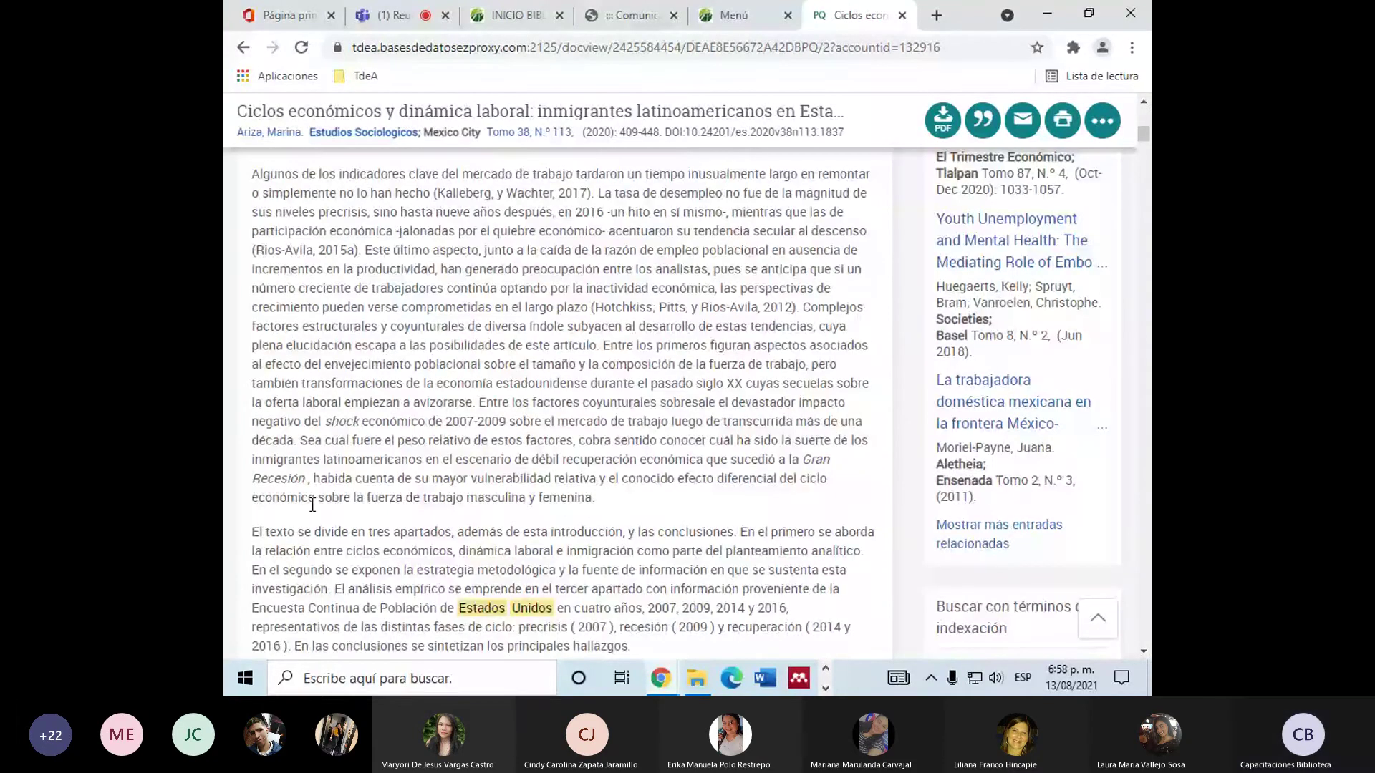
Highlight passages in the article's introduction, including the sentence mentioning Estados Unidos and the search term "posguerra".
scroll(558, 358, down, 1)
drag(406, 427, 615, 467)
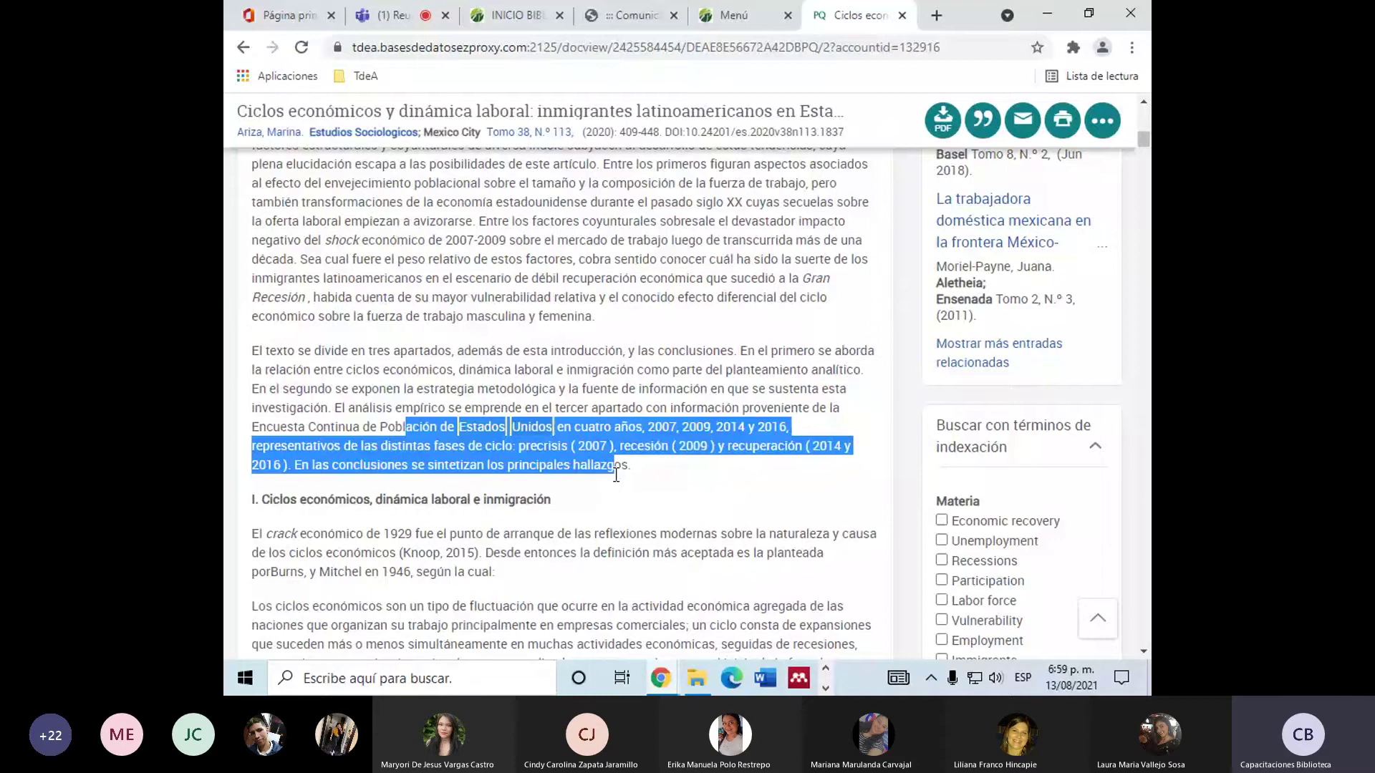
scroll(249, 526, up, 5)
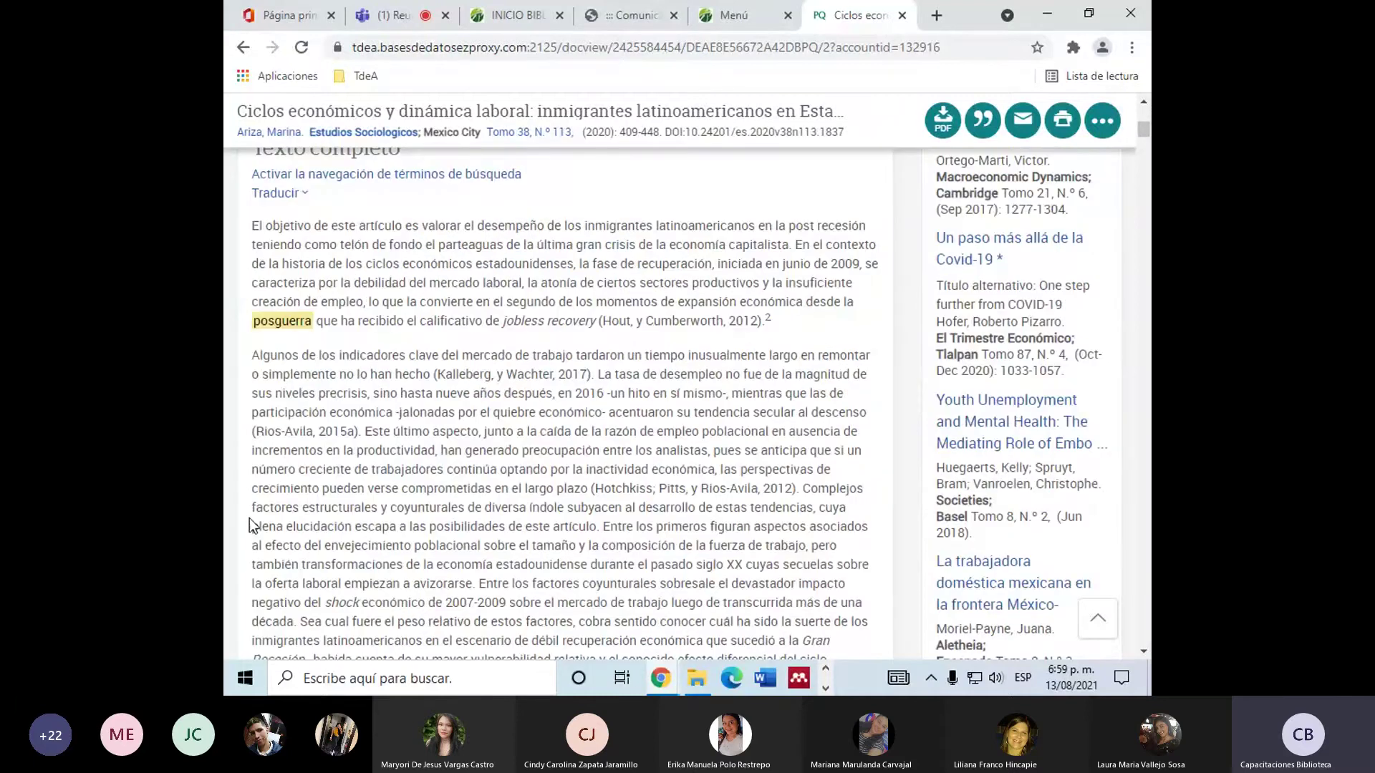
drag(249, 515, 477, 527)
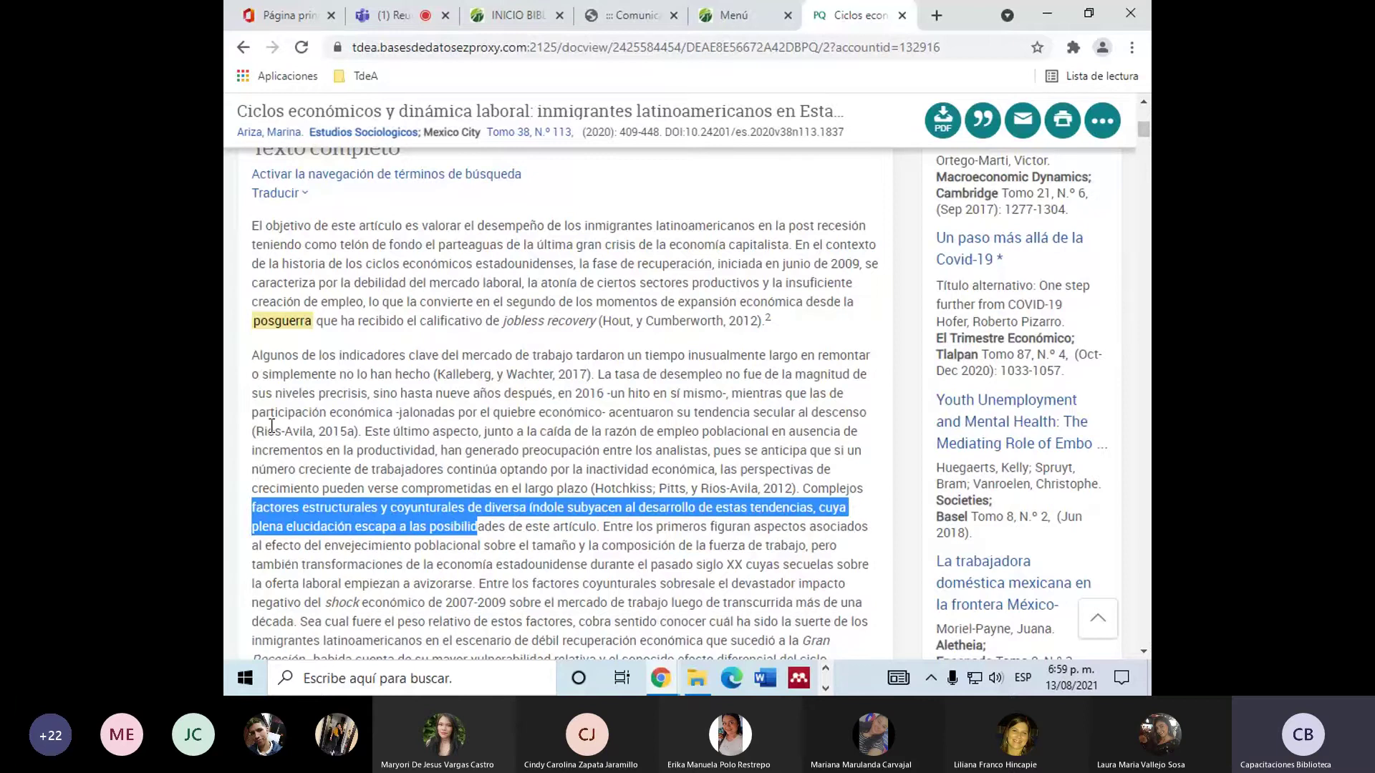
scroll(286, 494, up, 3)
double_click(306, 501)
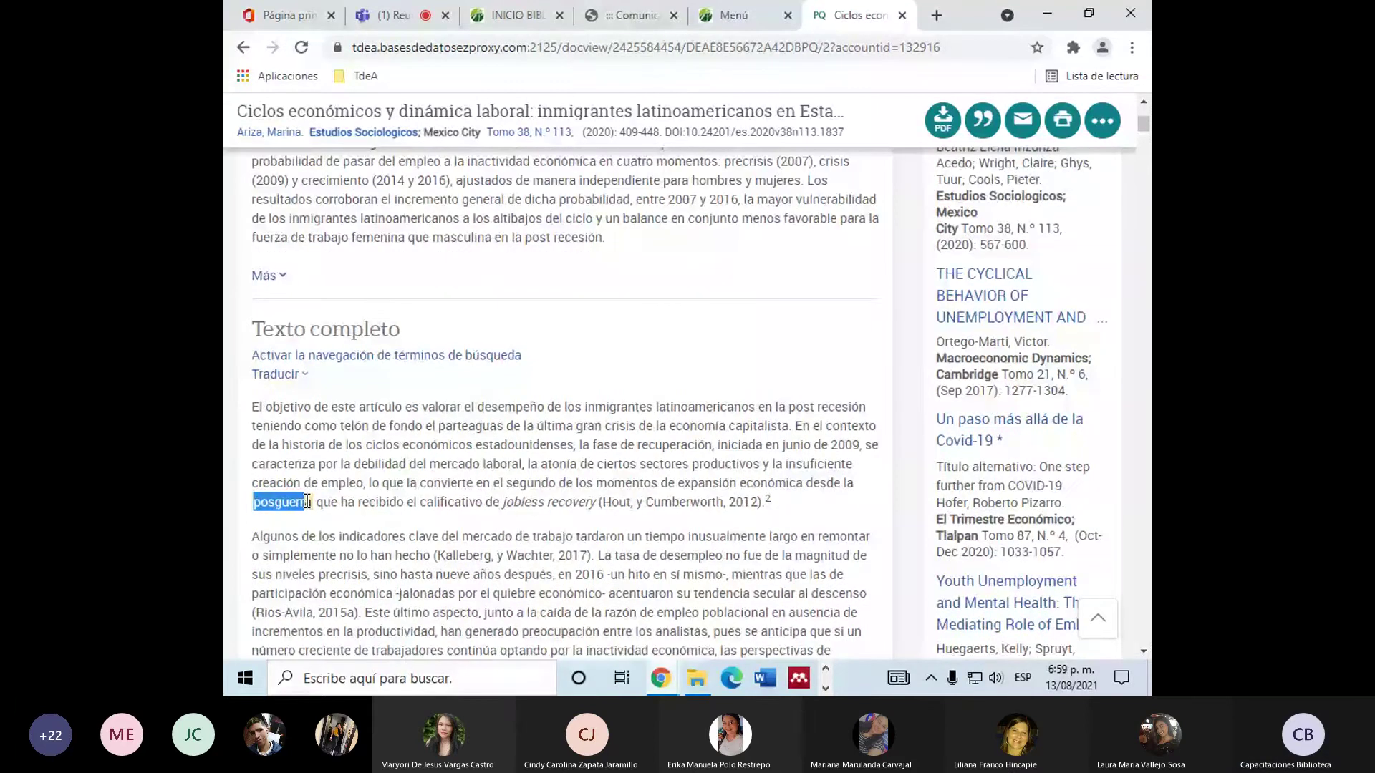
Examine the marked occurrences of Estados Unidos in the body text, through the section "Fuente de información y estrategia metodológica".
scroll(307, 501, down, 10)
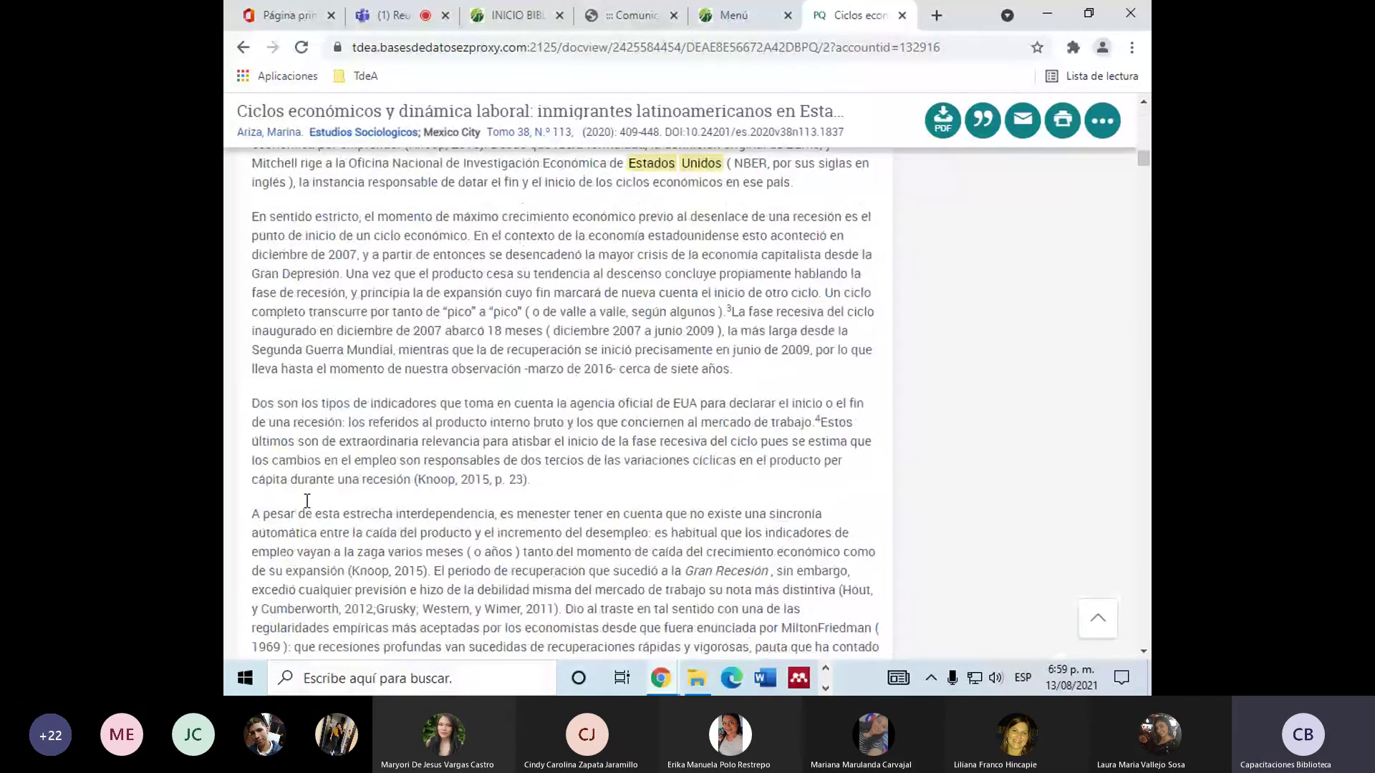
scroll(306, 502, down, 5)
scroll(592, 379, down, 6)
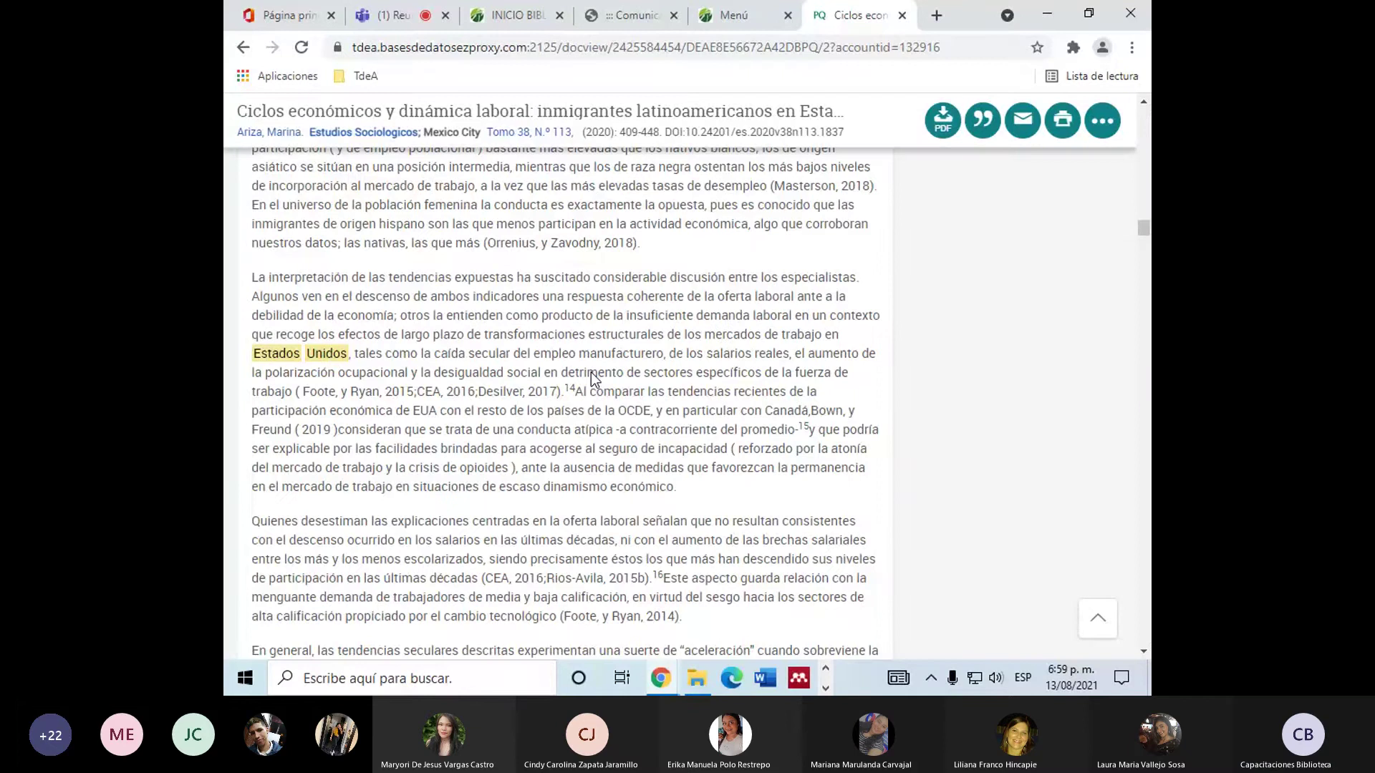
scroll(592, 379, down, 5)
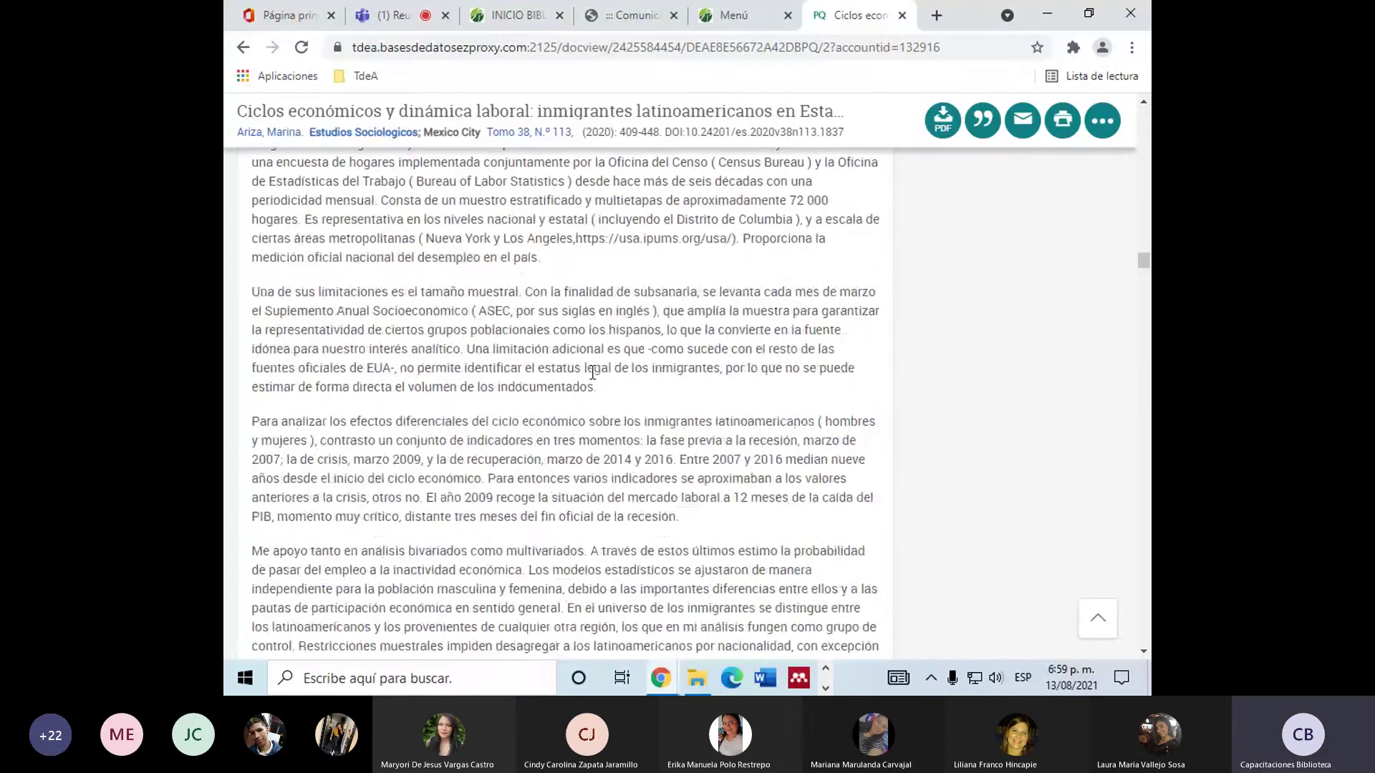
scroll(593, 373, up, 4)
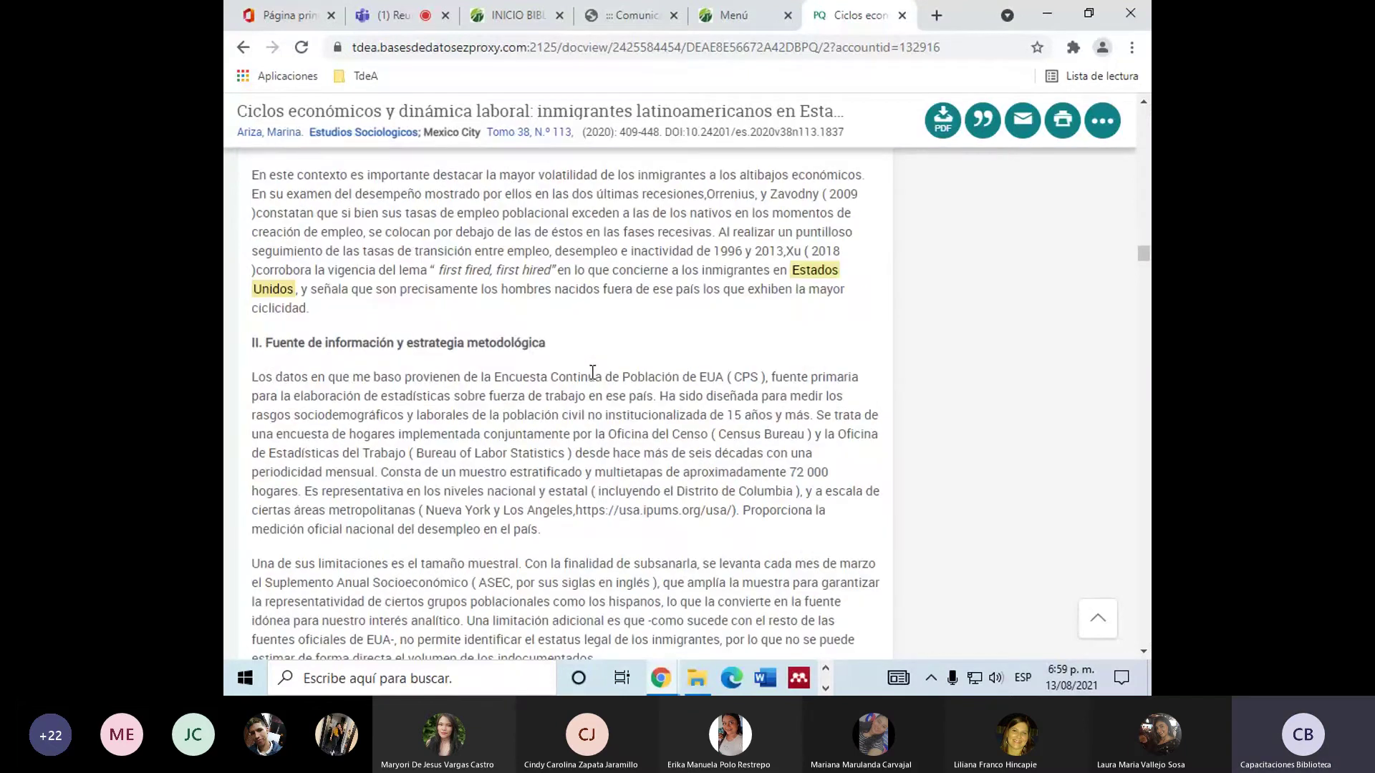
scroll(593, 372, down, 5)
Open the article's Texto completo - PDF version and look through its pages, including the graphs and the bibliography.
click(942, 121)
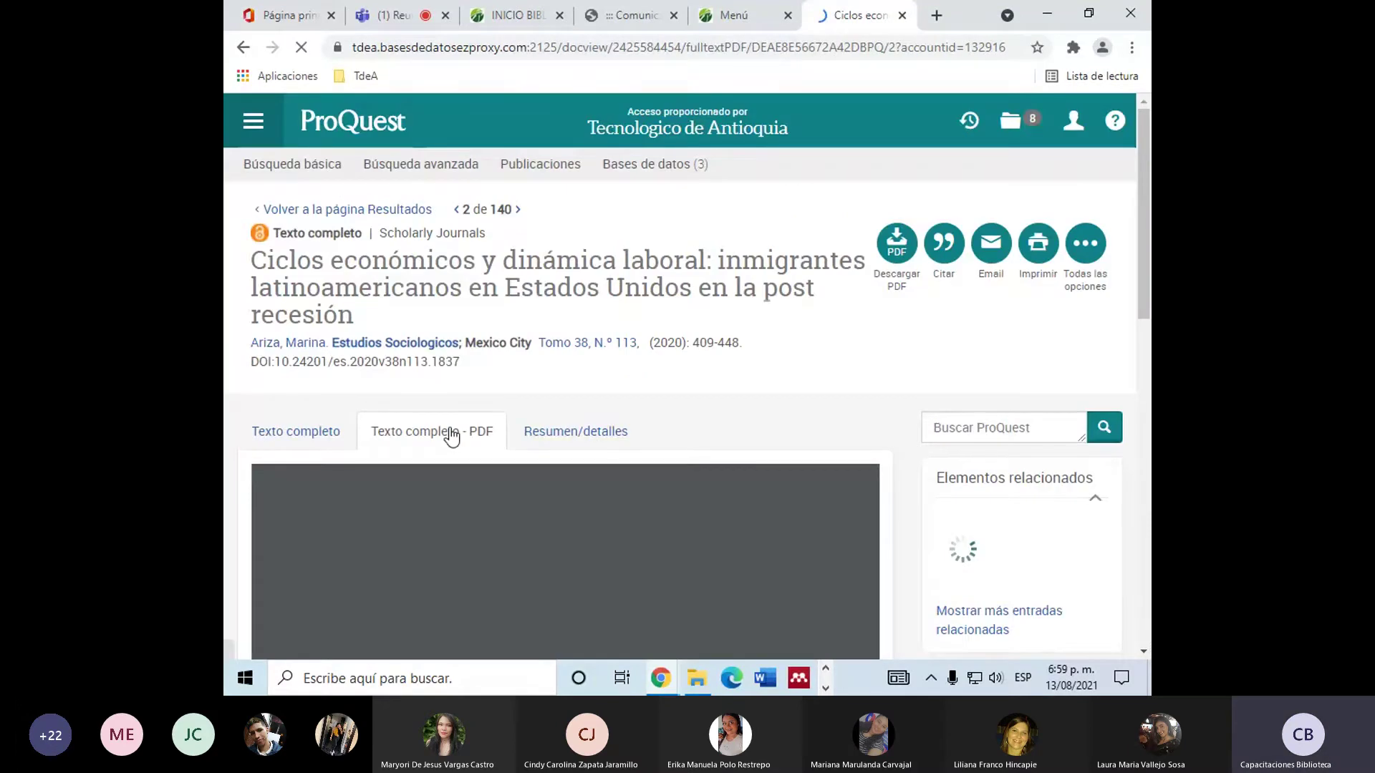
scroll(237, 415, down, 1)
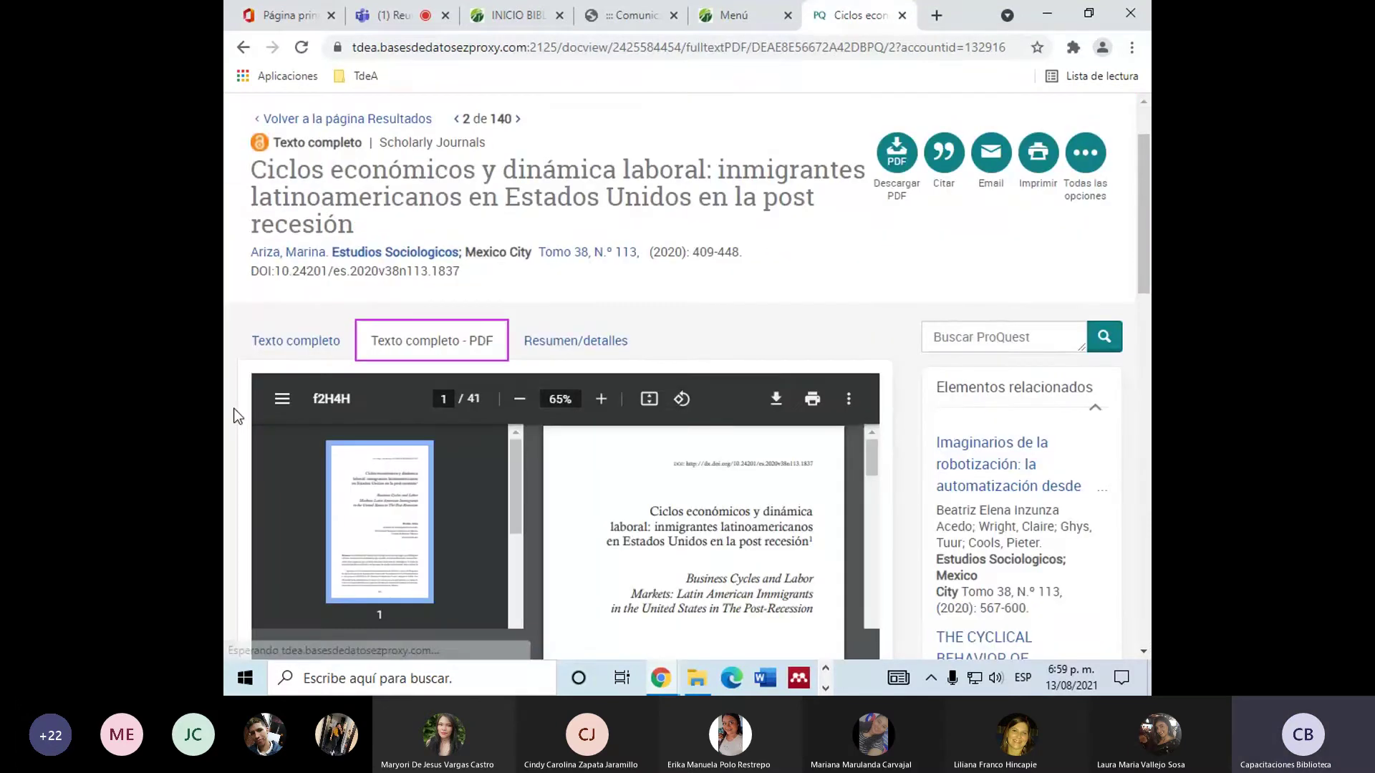
scroll(233, 409, down, 2)
scroll(750, 408, down, 15)
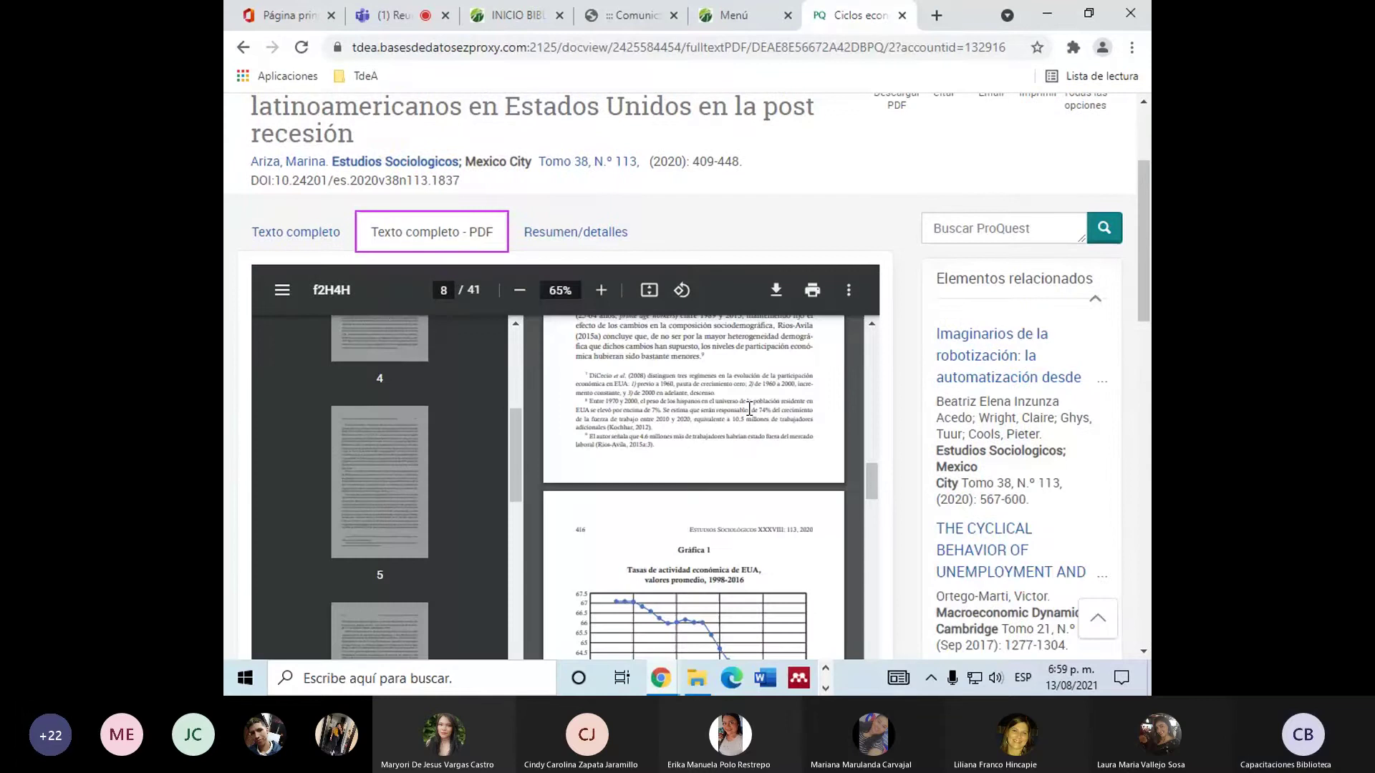
scroll(750, 408, down, 20)
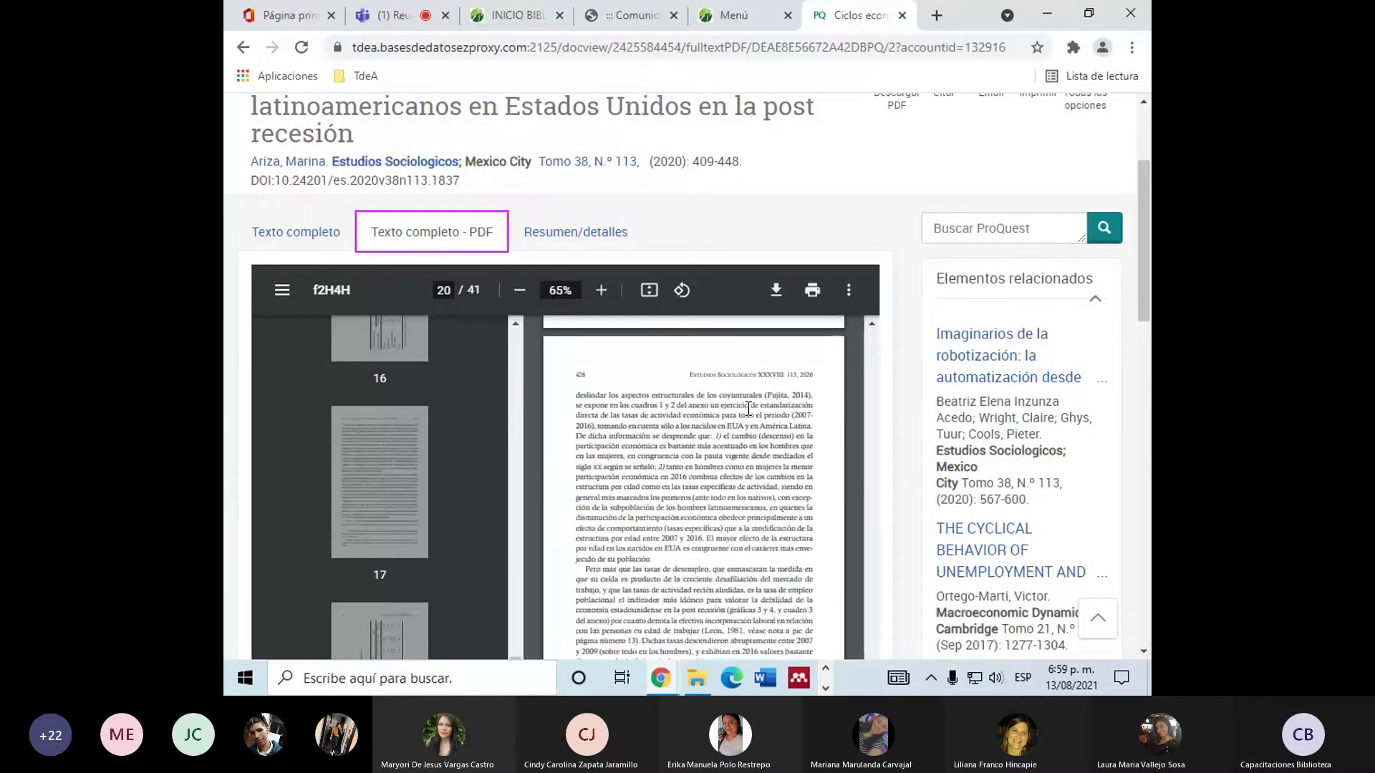
scroll(748, 408, down, 20)
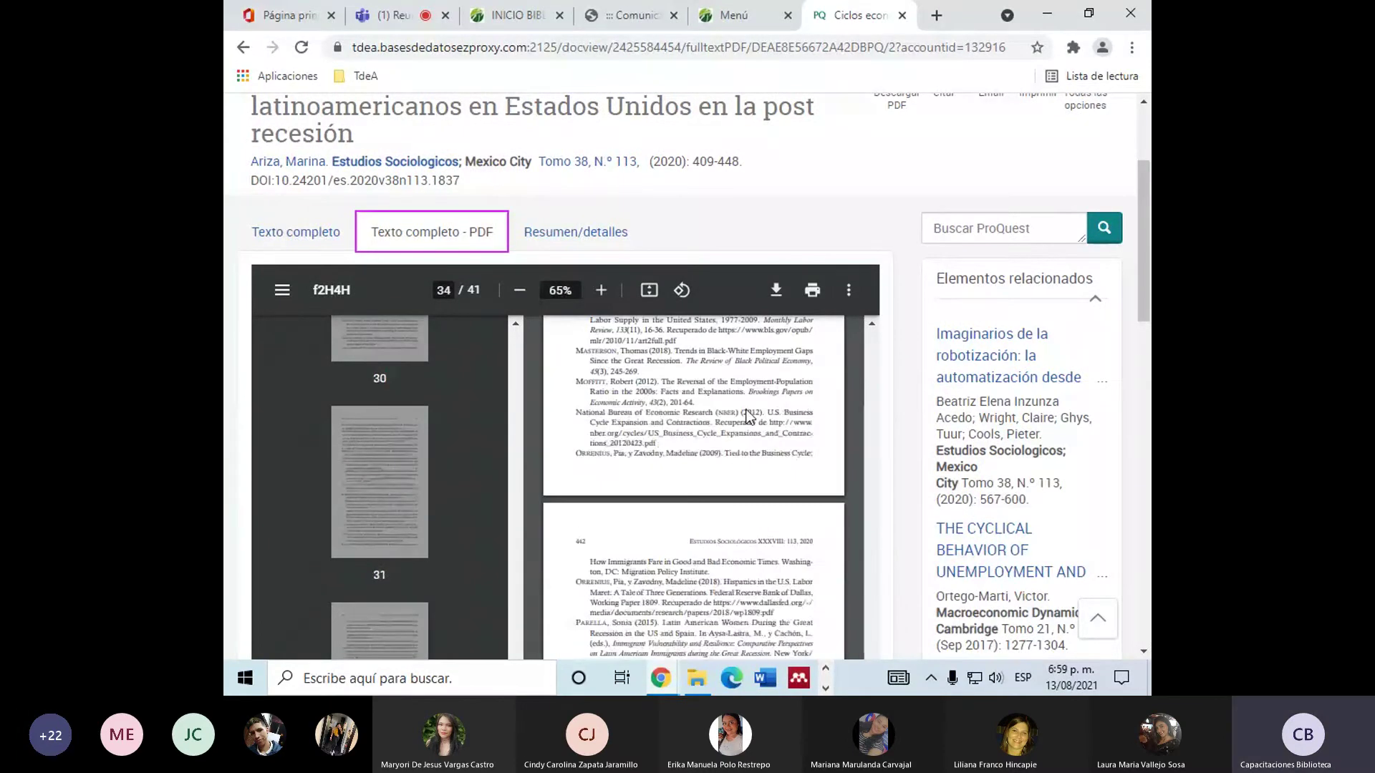
scroll(748, 415, up, 10)
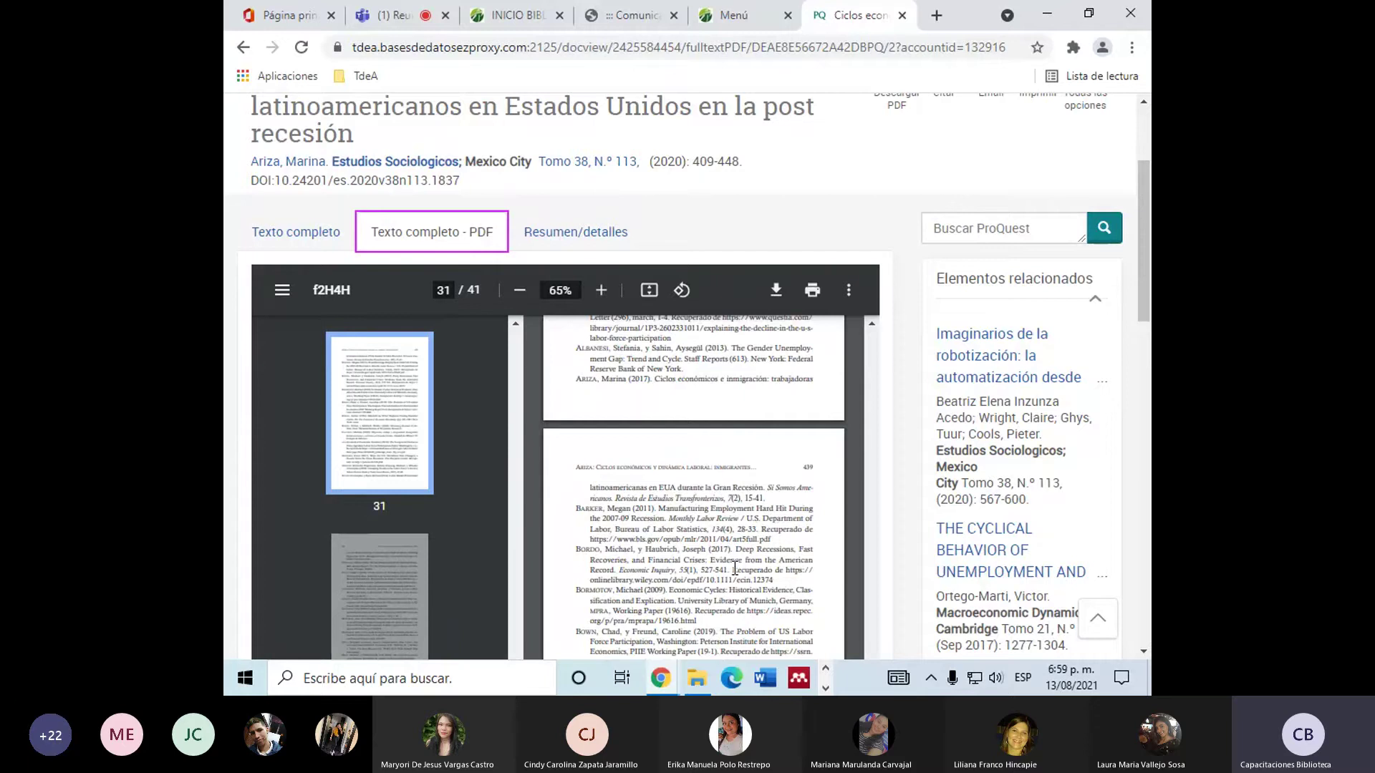
scroll(735, 570, up, 5)
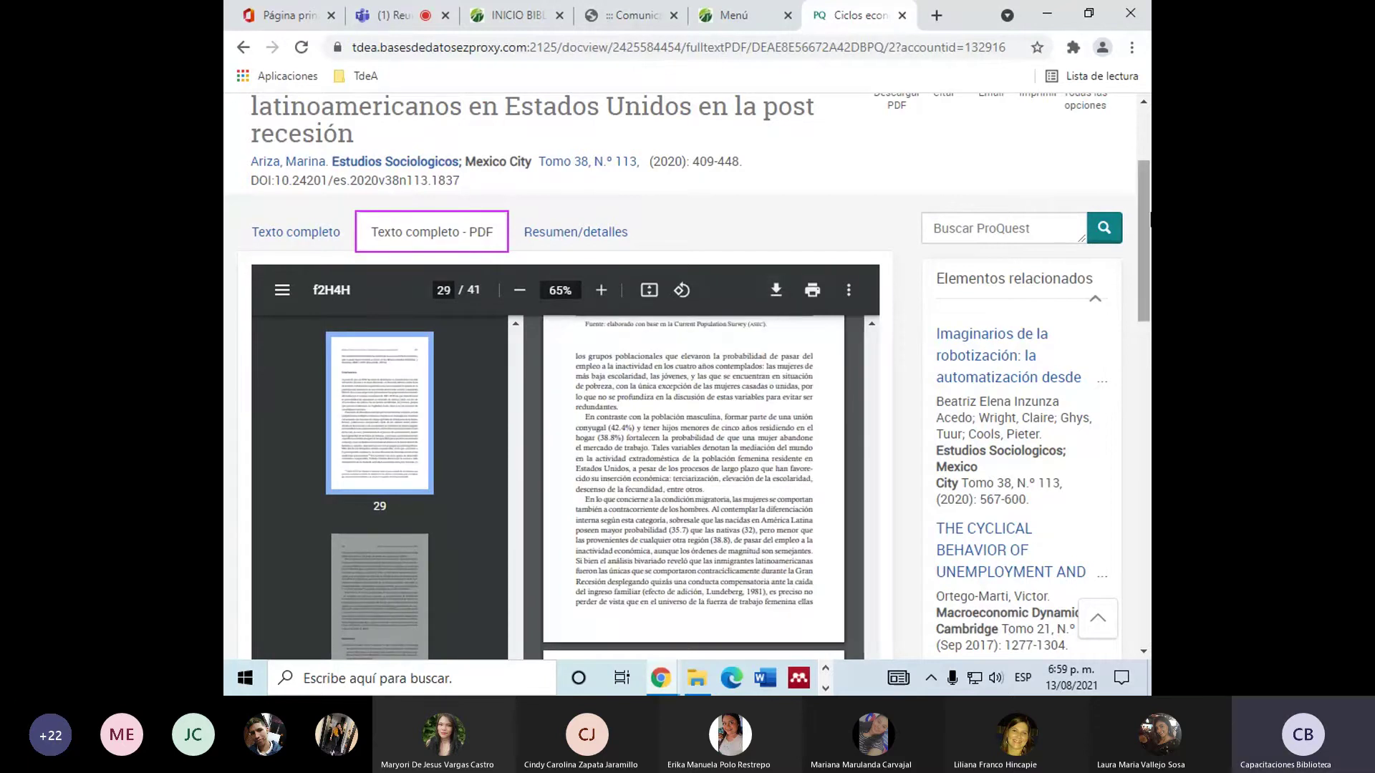
Download the article as a PDF and dismiss the browser's download notice.
scroll(725, 242, up, 3)
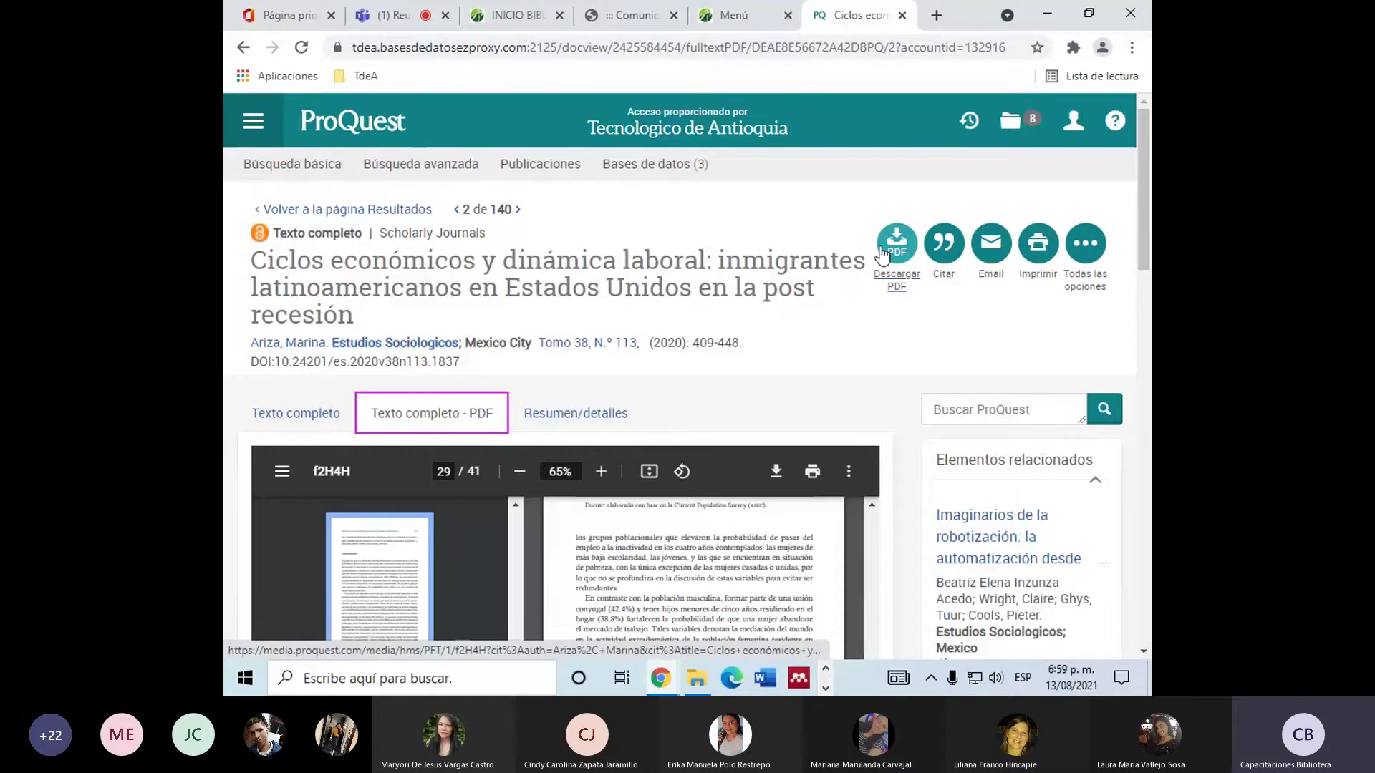
click(906, 261)
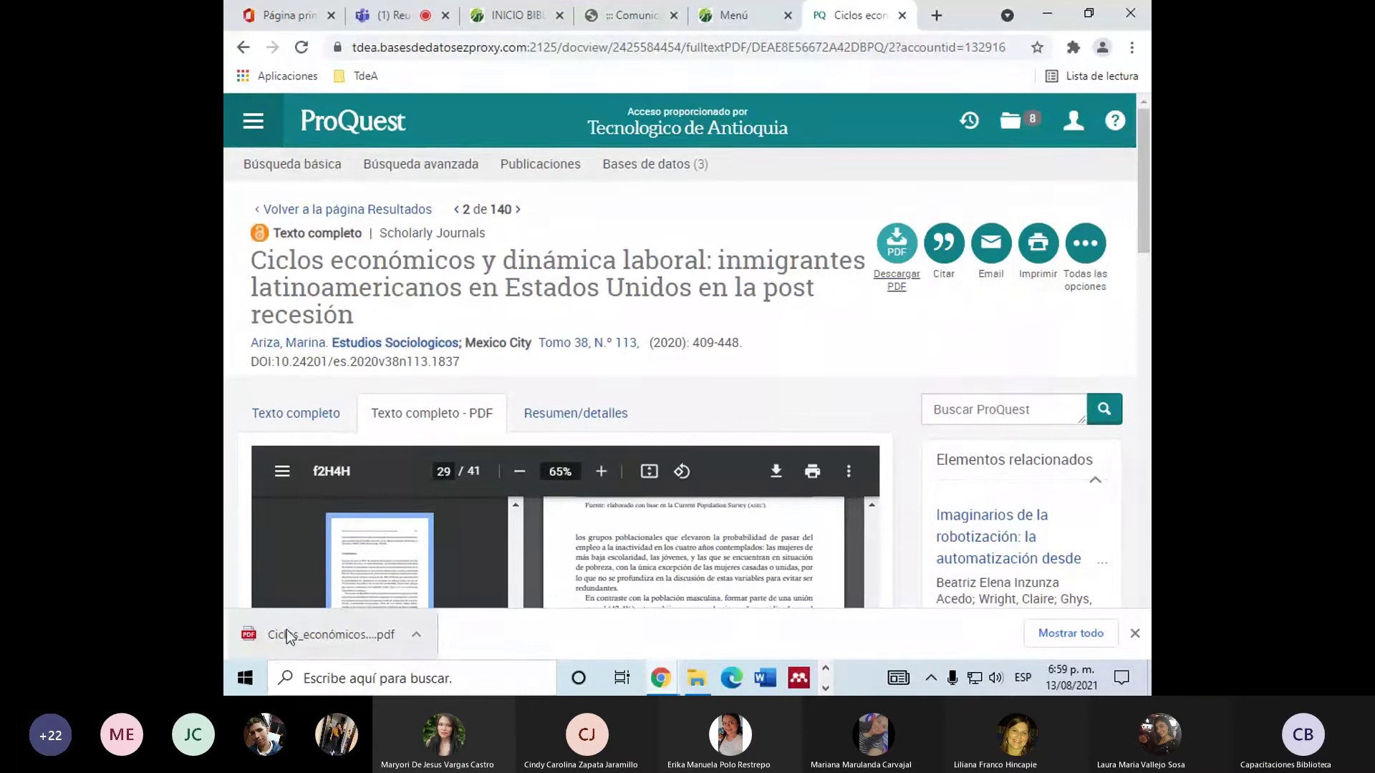
click(1135, 633)
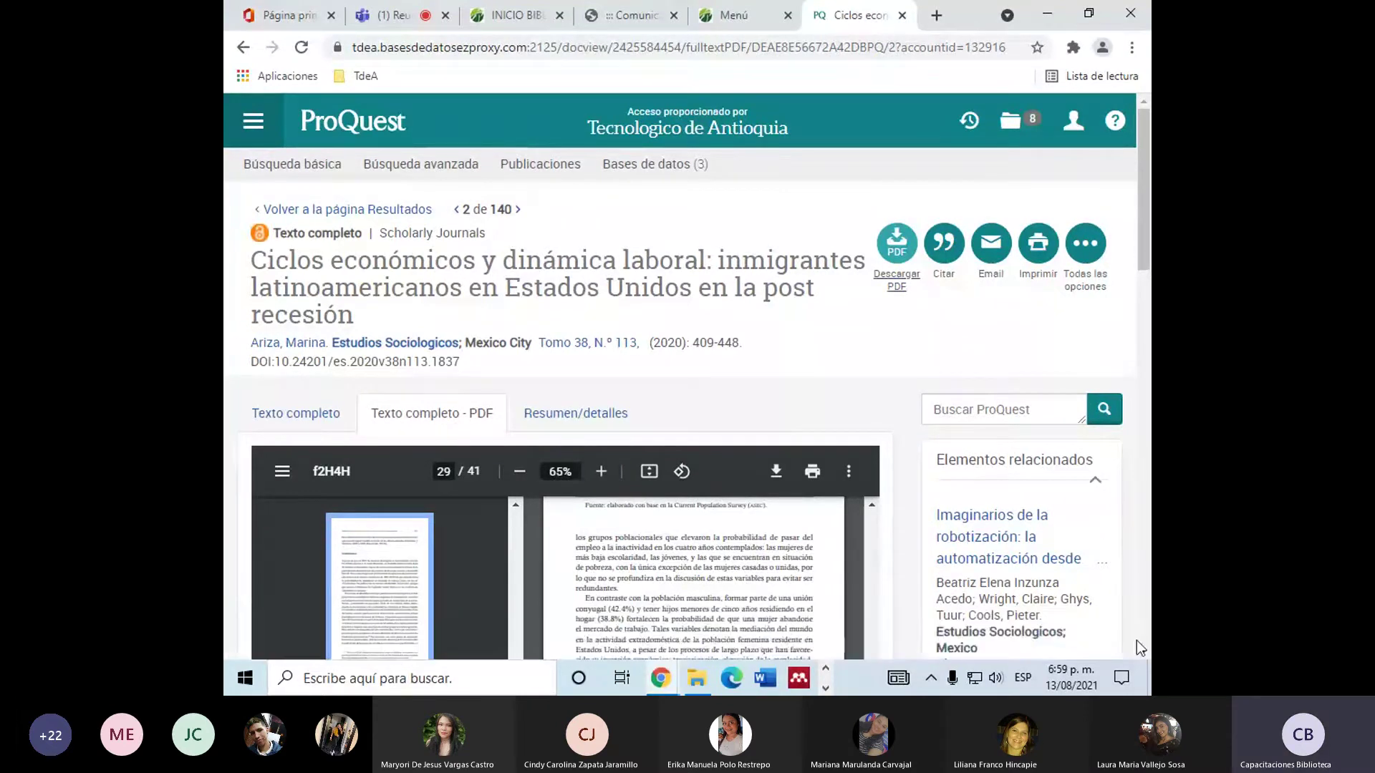
Open the article's Resumen/detalles view, highlight the abstract, and examine the subject terms and keywords under Detalles.
click(575, 407)
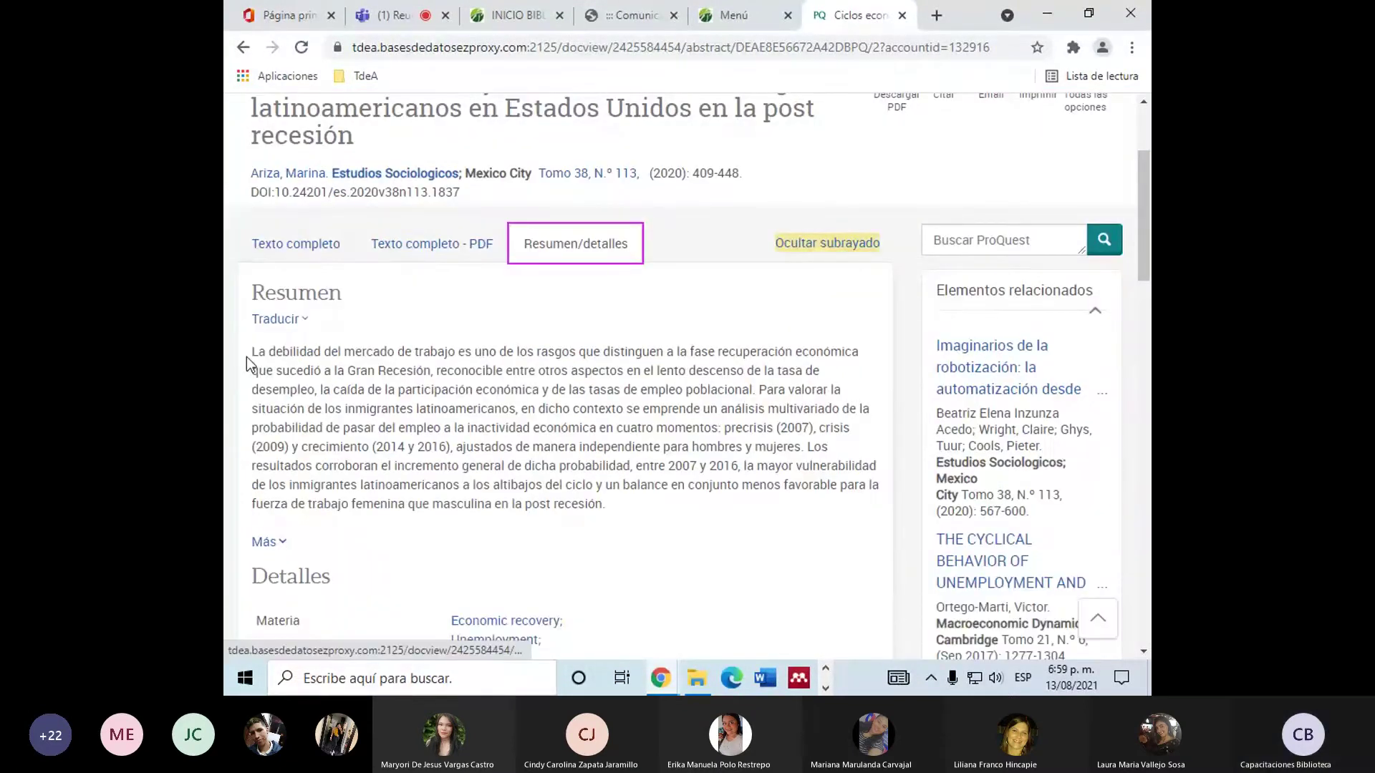
mouse_move(246, 356)
mouse_down()
mouse_move(629, 515)
mouse_move(238, 378)
mouse_up()
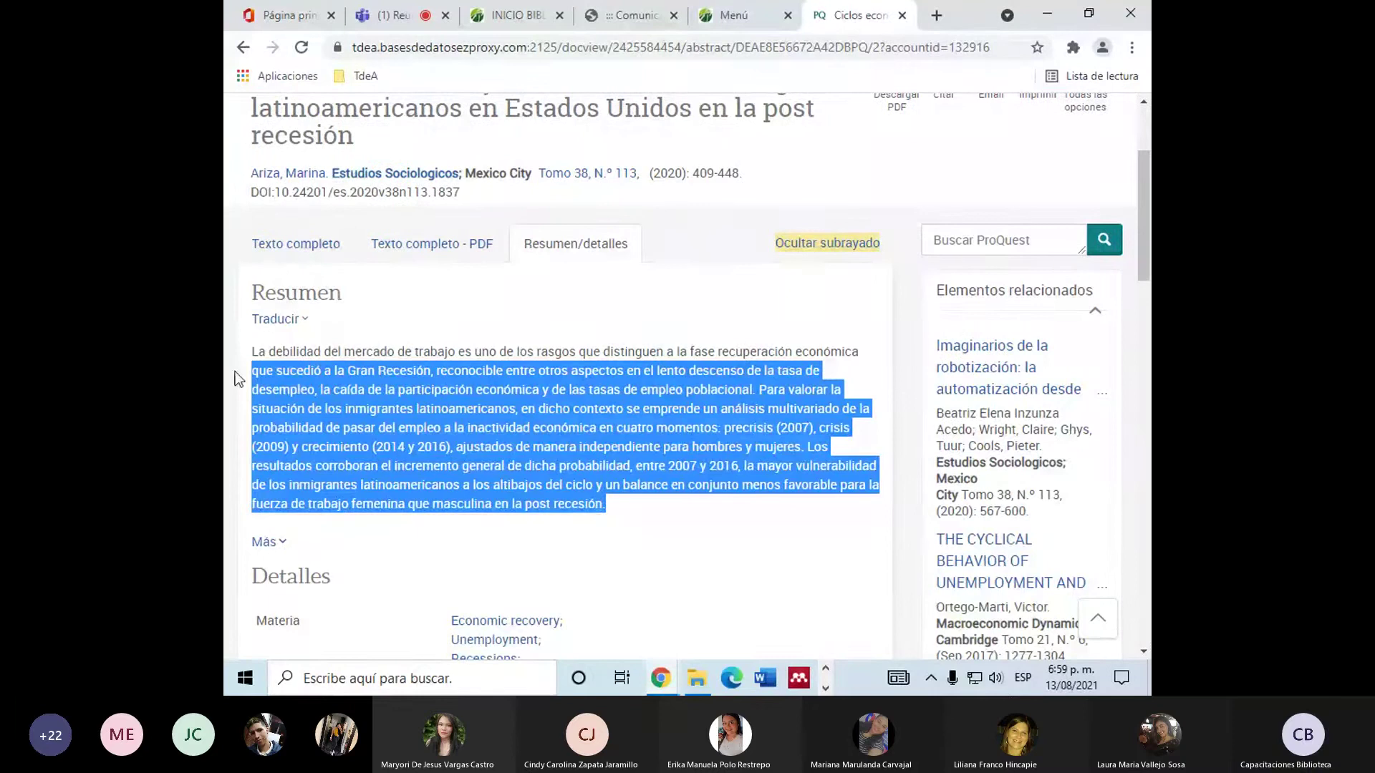
click(324, 381)
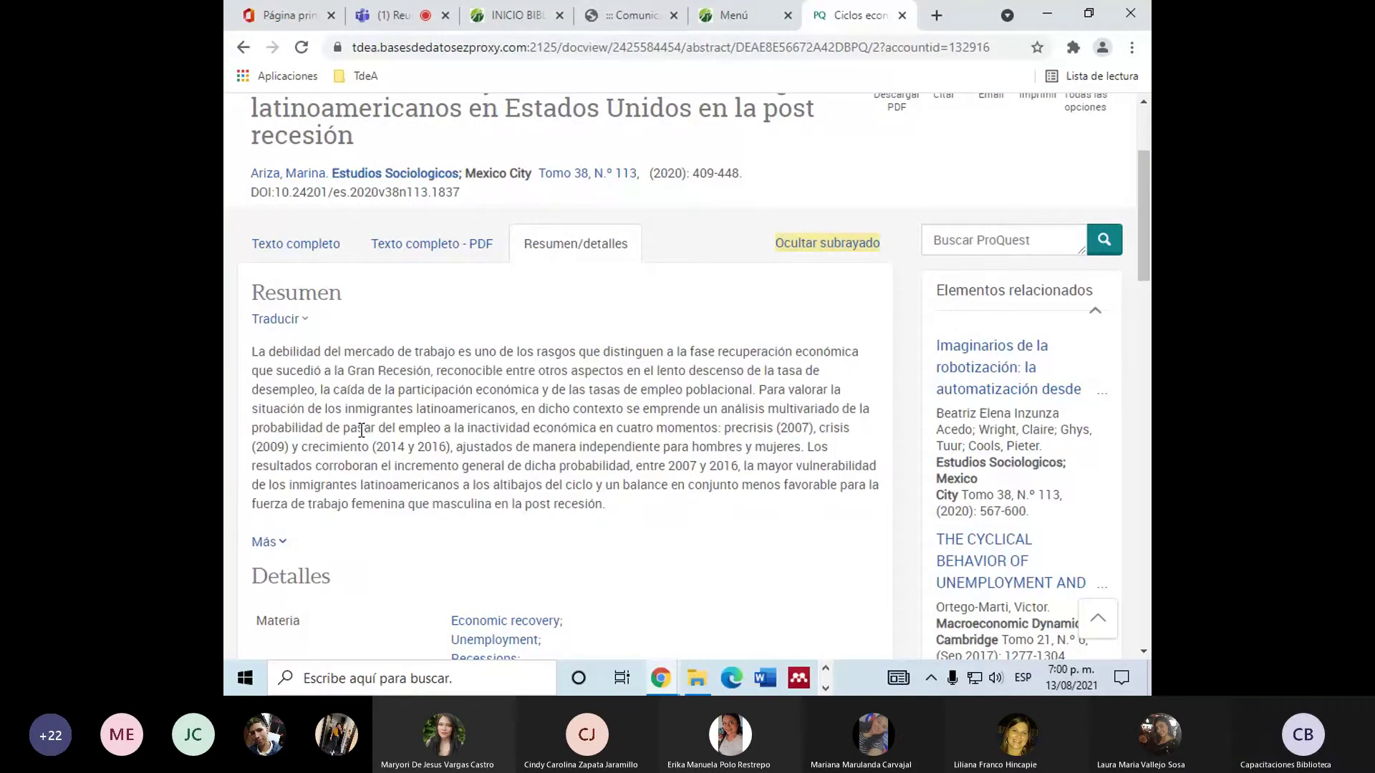
scroll(423, 422, down, 5)
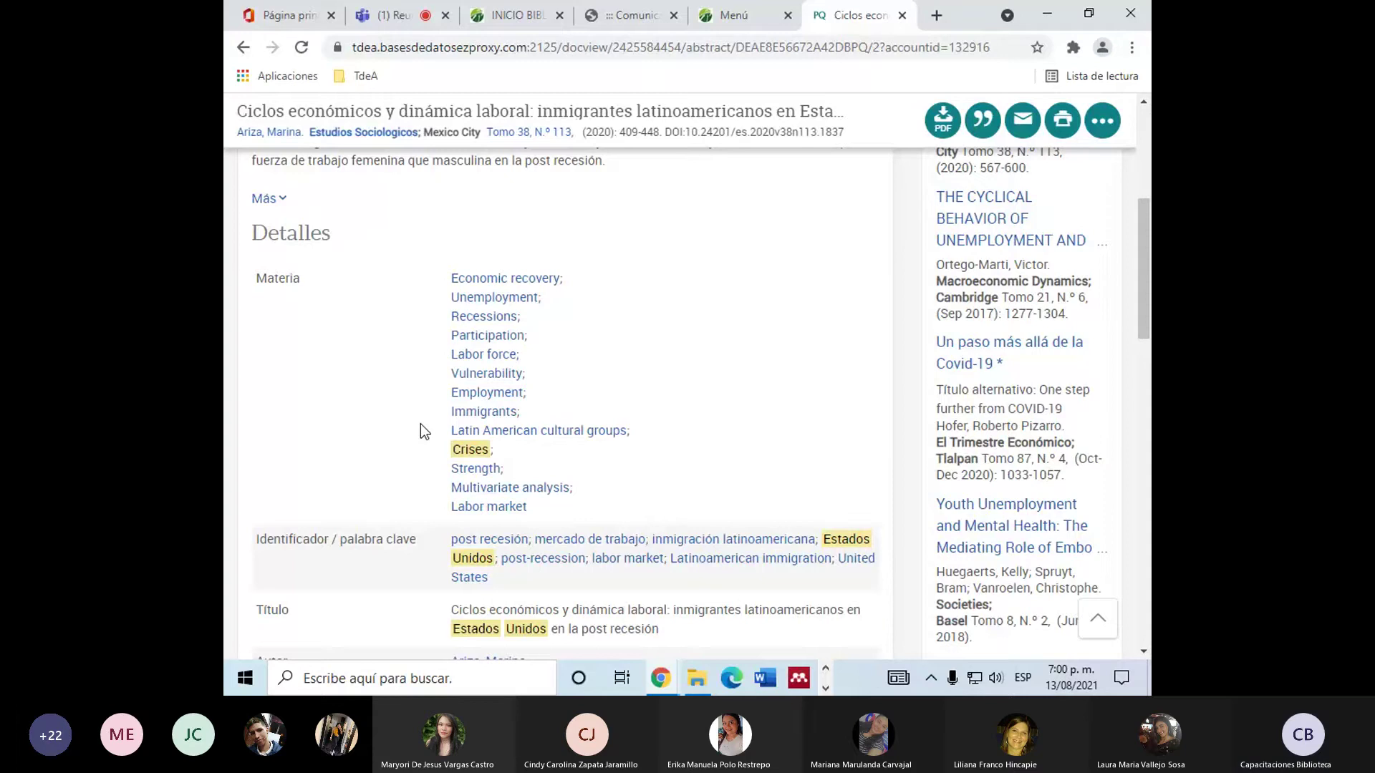
scroll(420, 424, up, 5)
scroll(310, 418, down, 1)
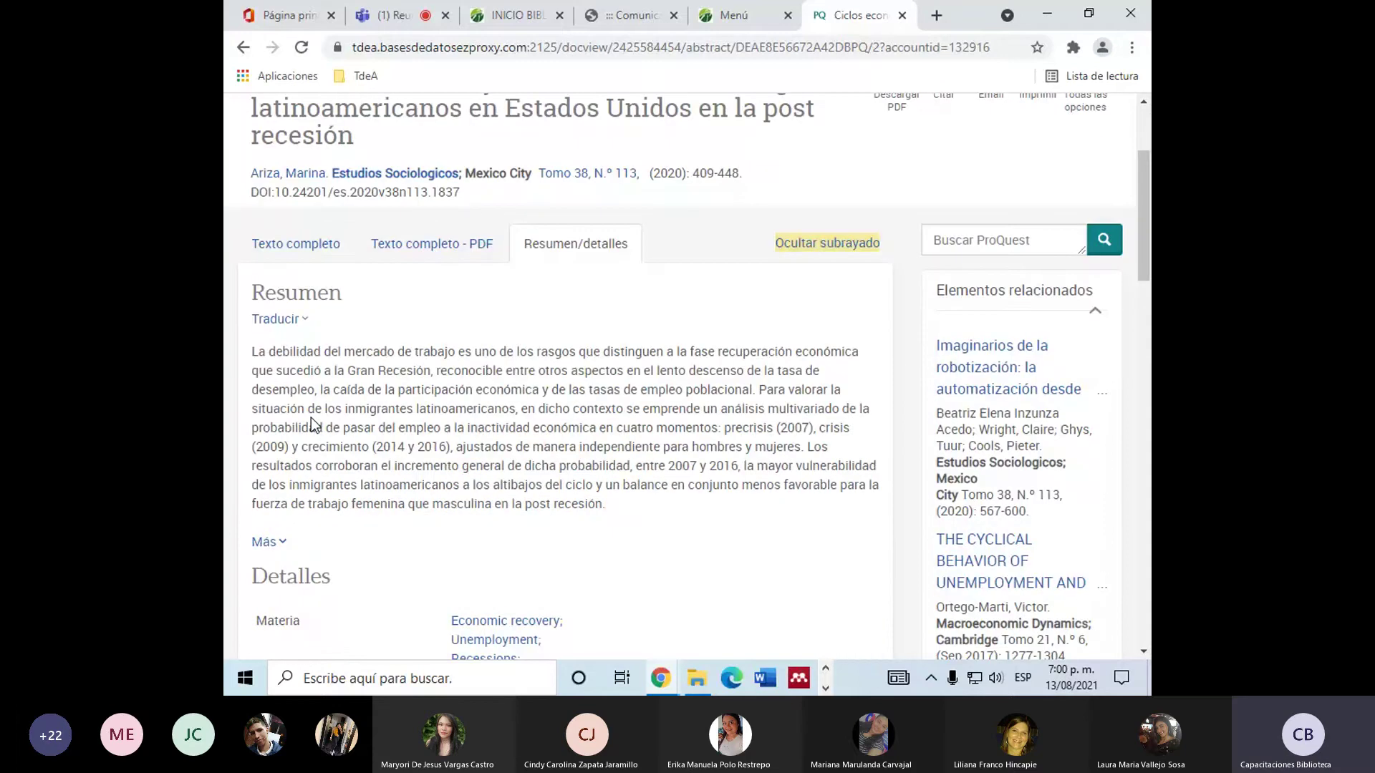
Examine the article record's publication details and select the full address given under URL del documento.
scroll(311, 418, down, 3)
scroll(311, 418, down, 12)
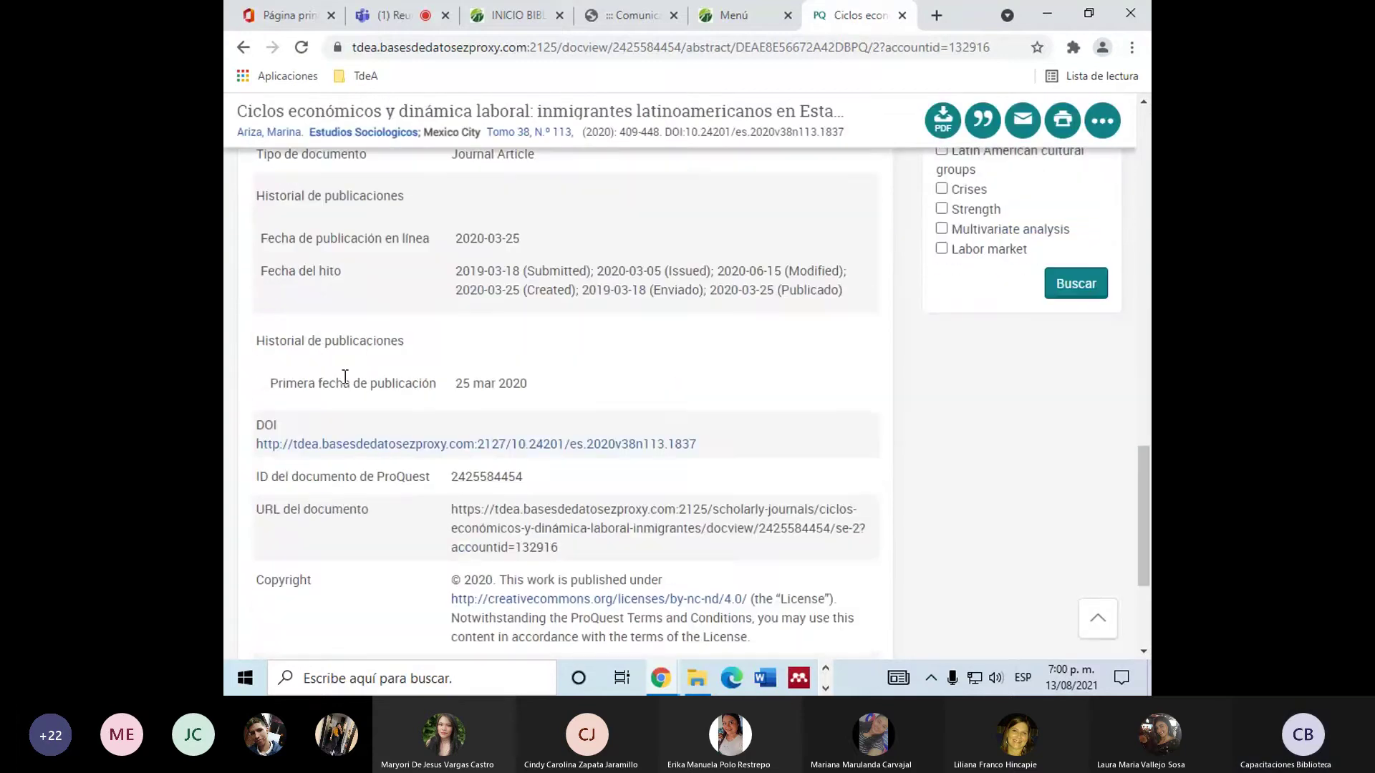
scroll(337, 415, down, 2)
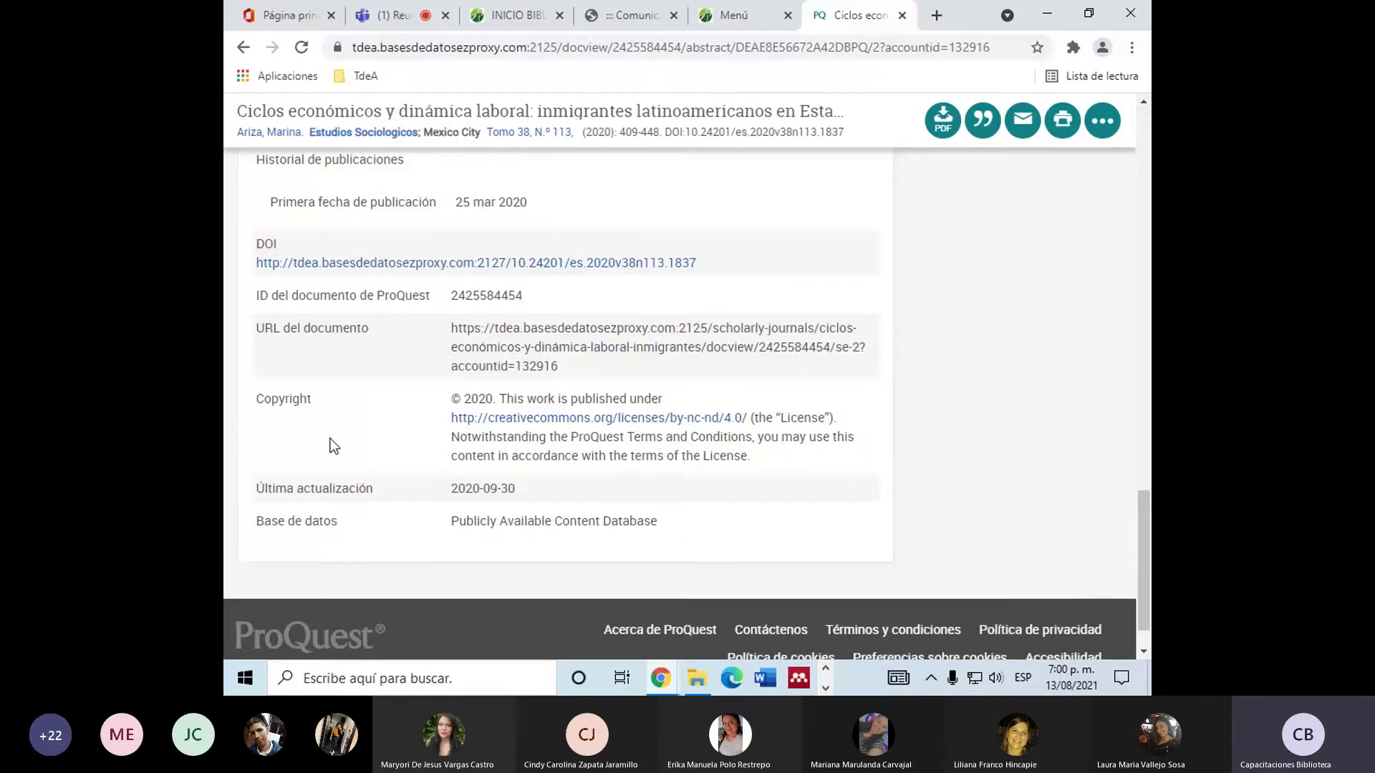
drag(256, 327, 387, 363)
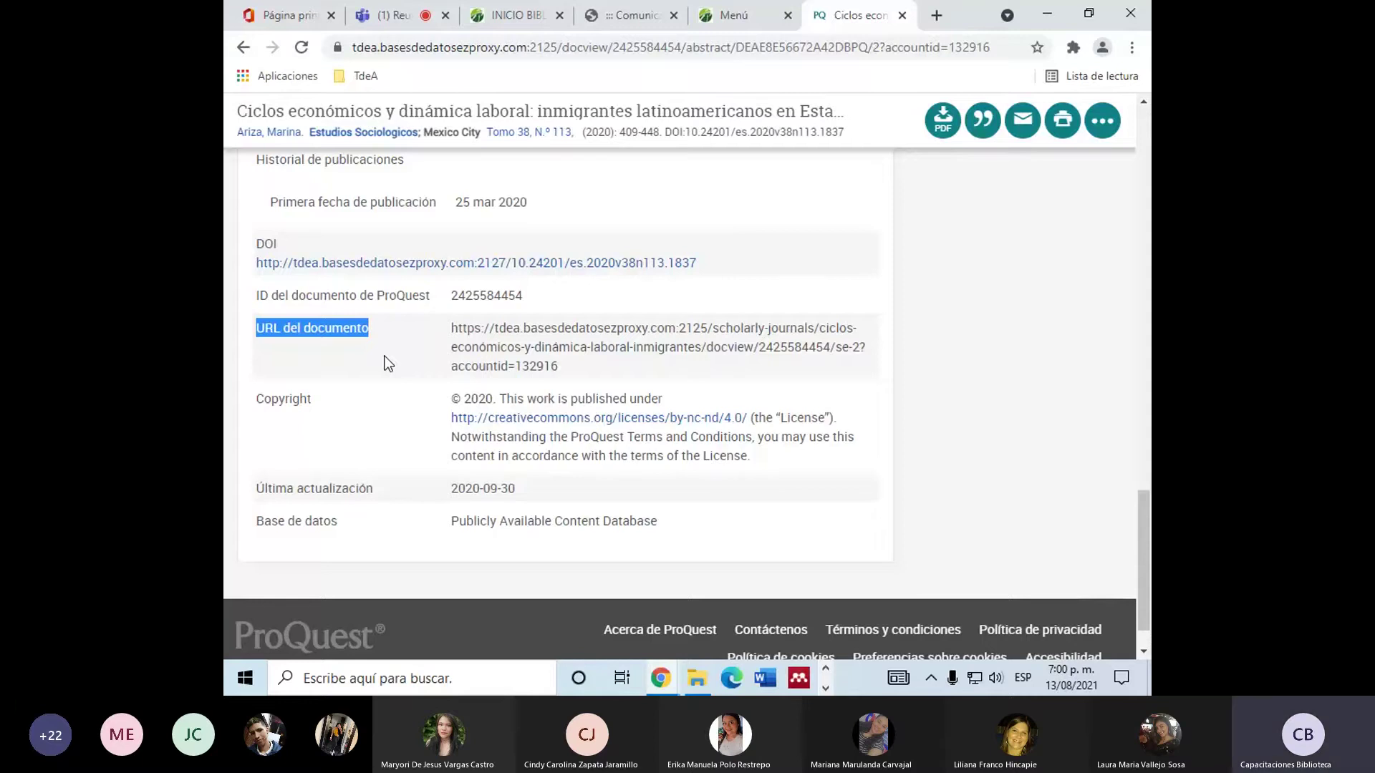
scroll(429, 215, up, 1)
click(473, 49)
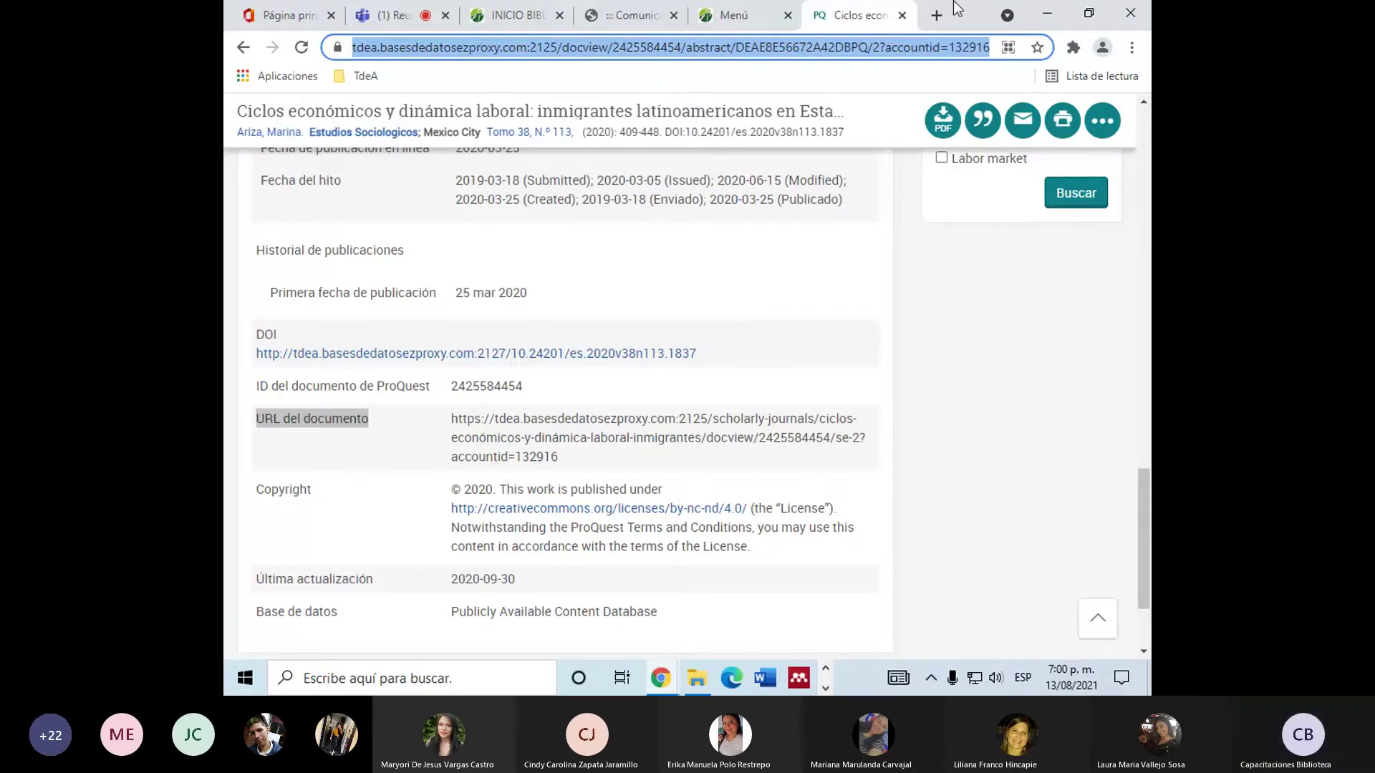
drag(257, 419, 384, 420)
click(385, 420)
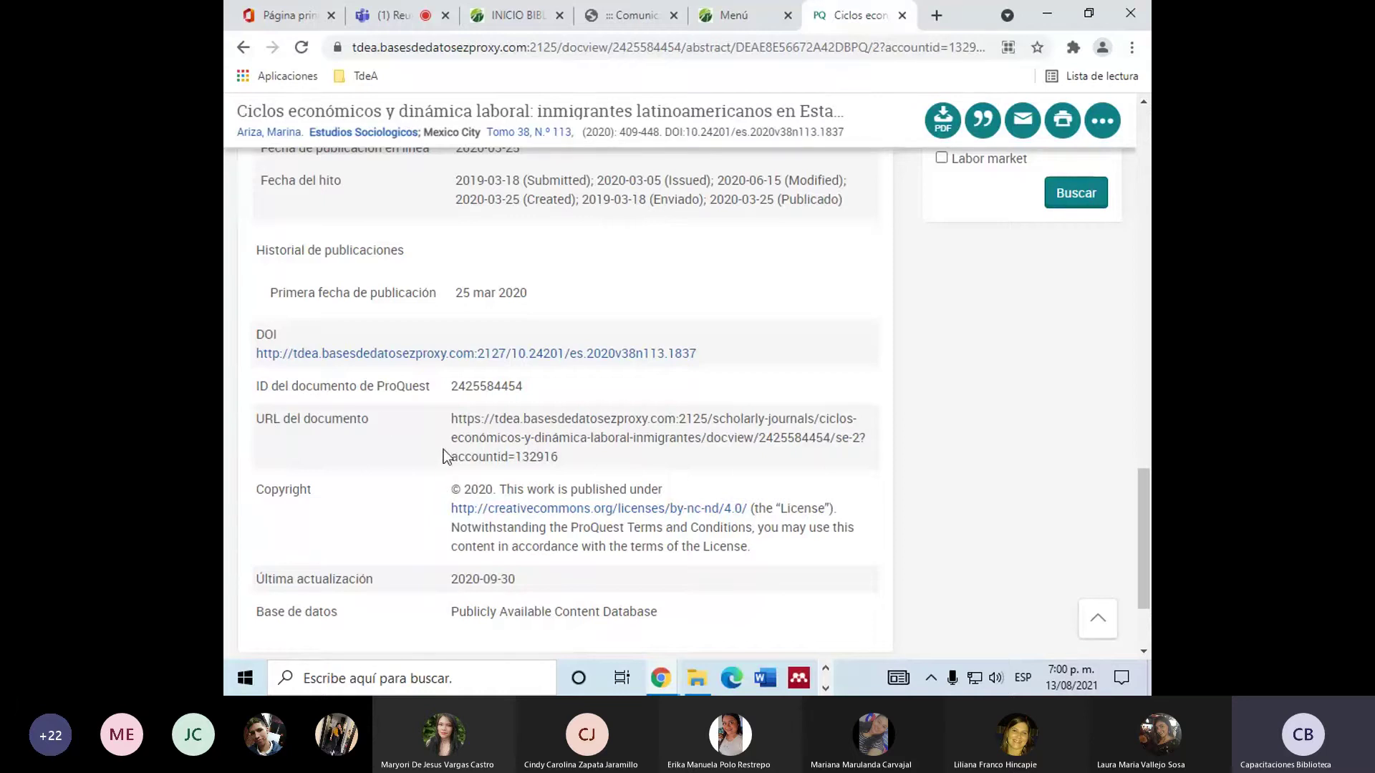
triple_click(513, 456)
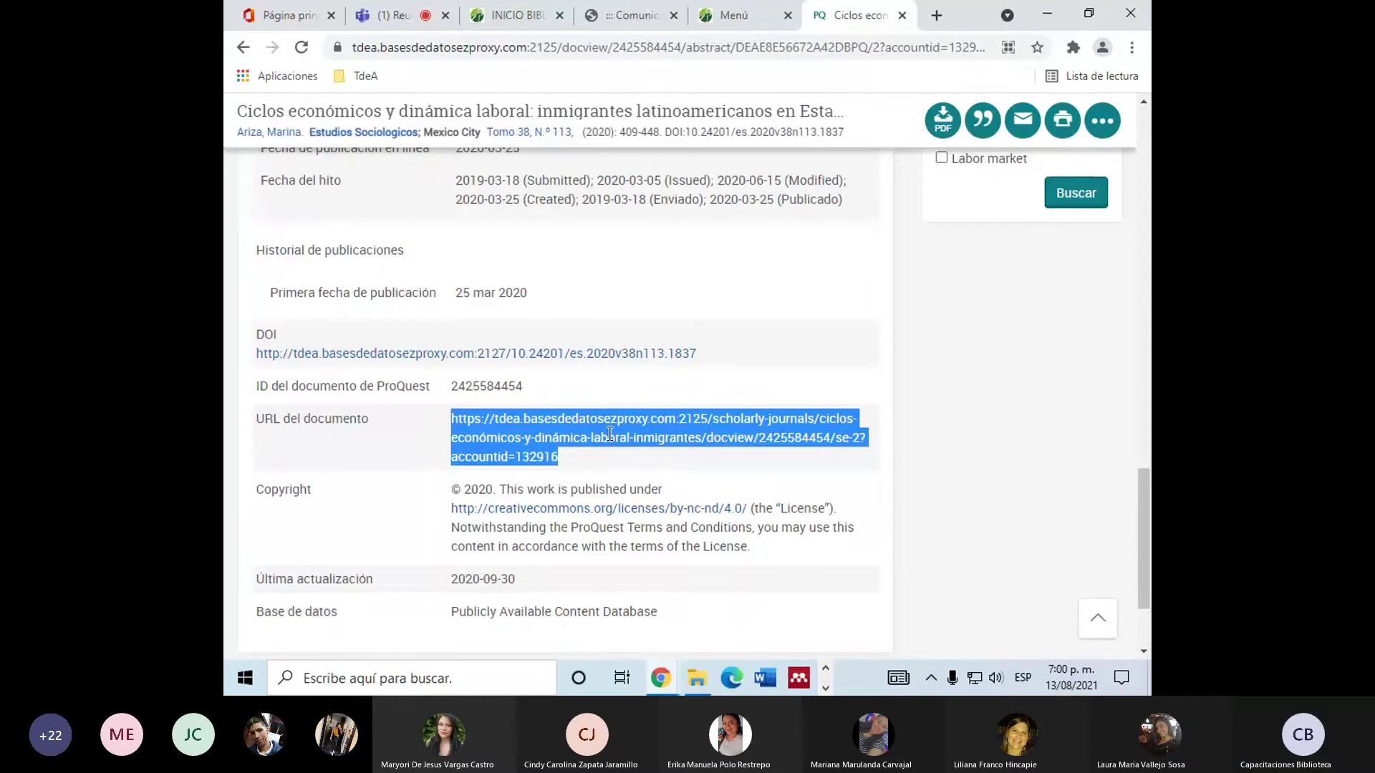
Review the article's bibliographic details, keywords and subject terms back up to the title.
scroll(499, 450, up, 5)
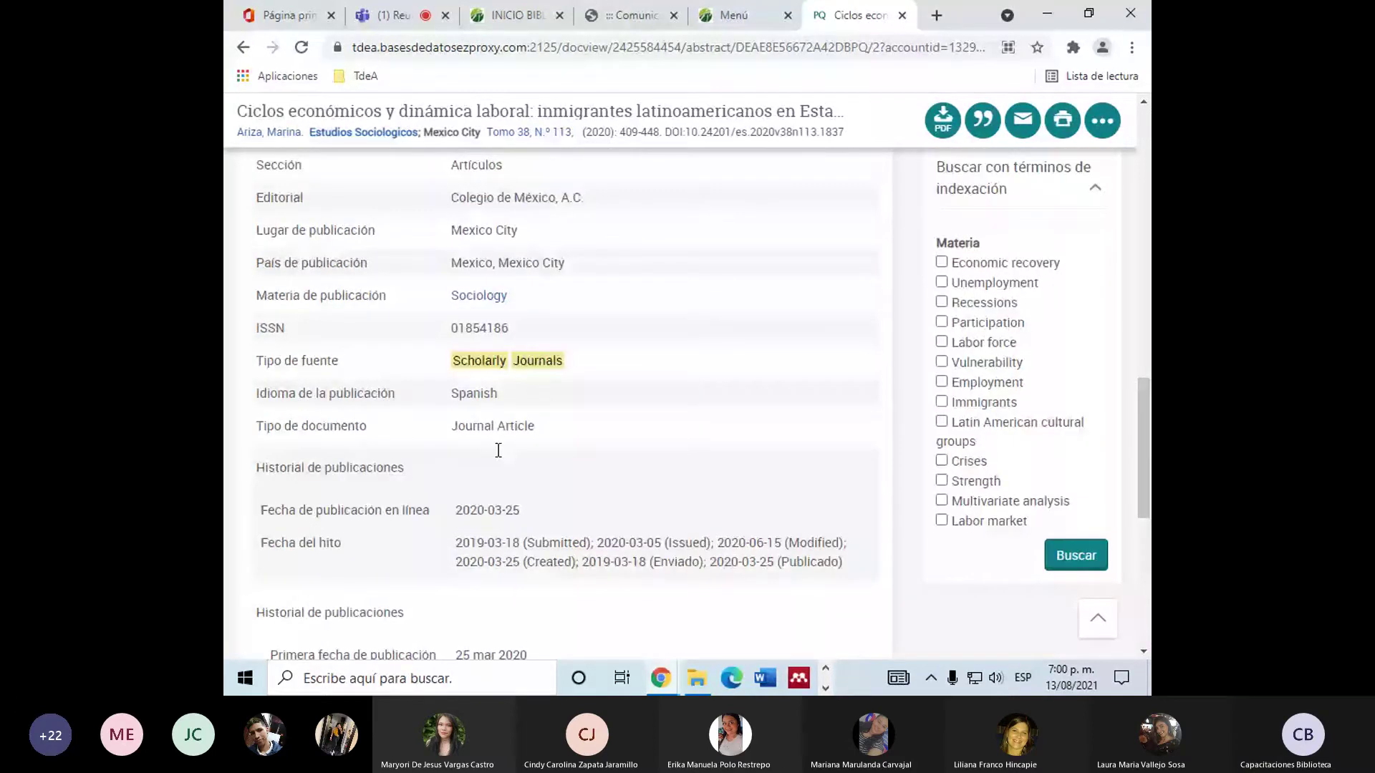
scroll(498, 449, up, 4)
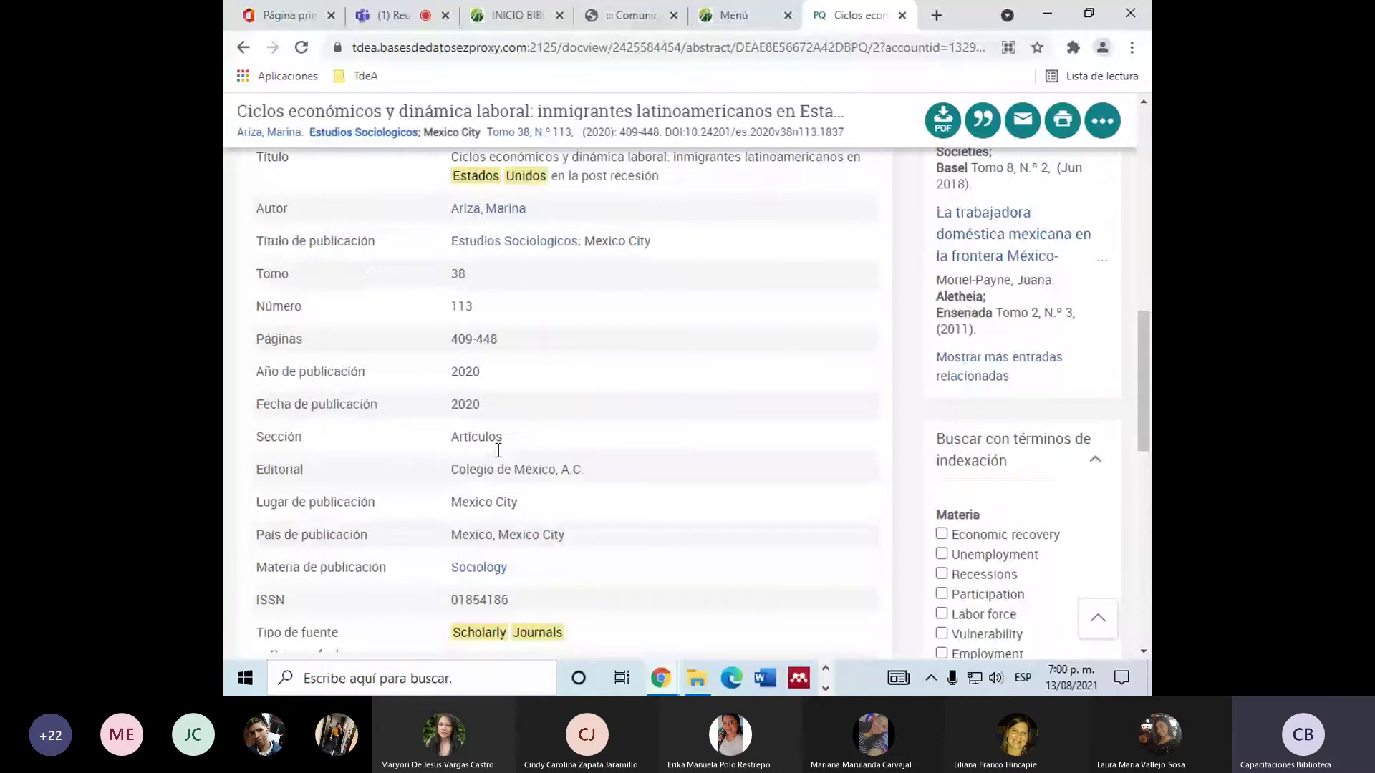
scroll(498, 450, up, 5)
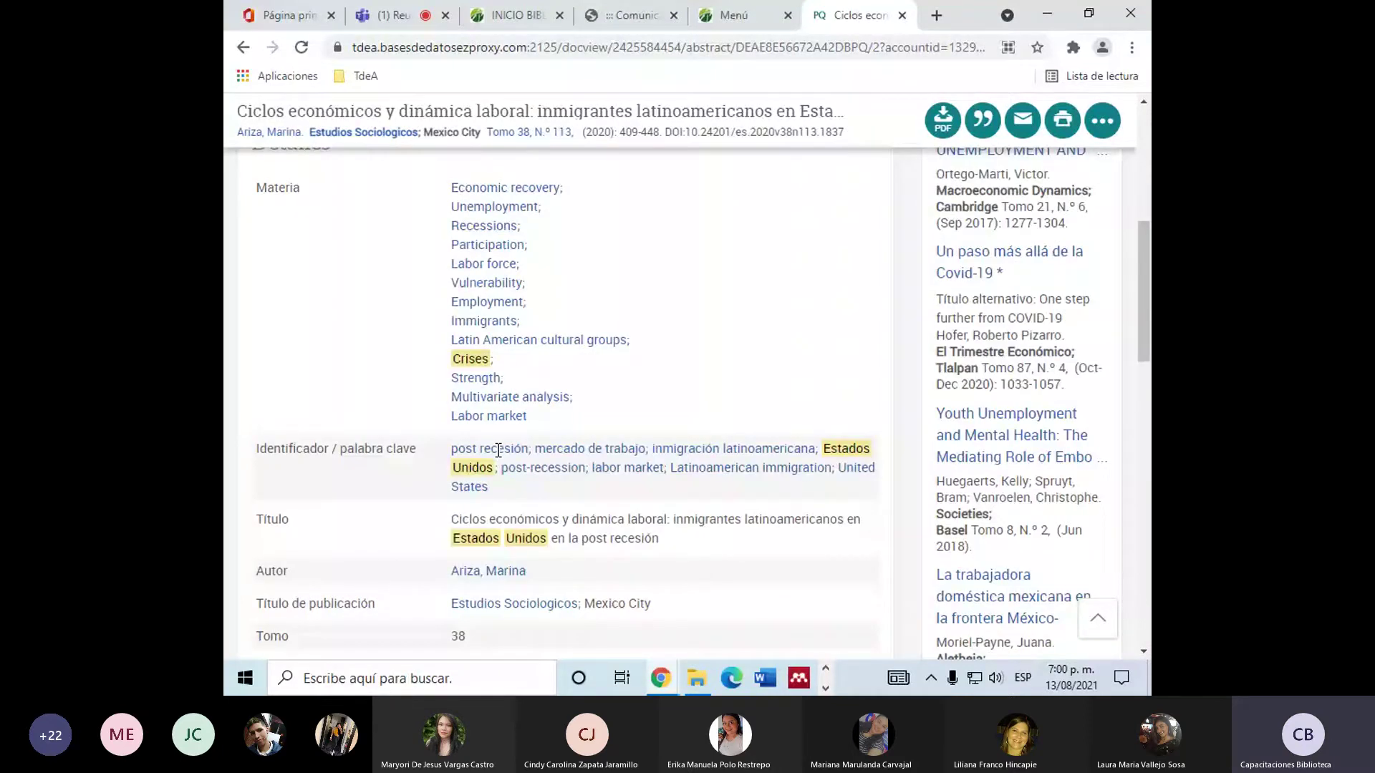
scroll(499, 449, up, 3)
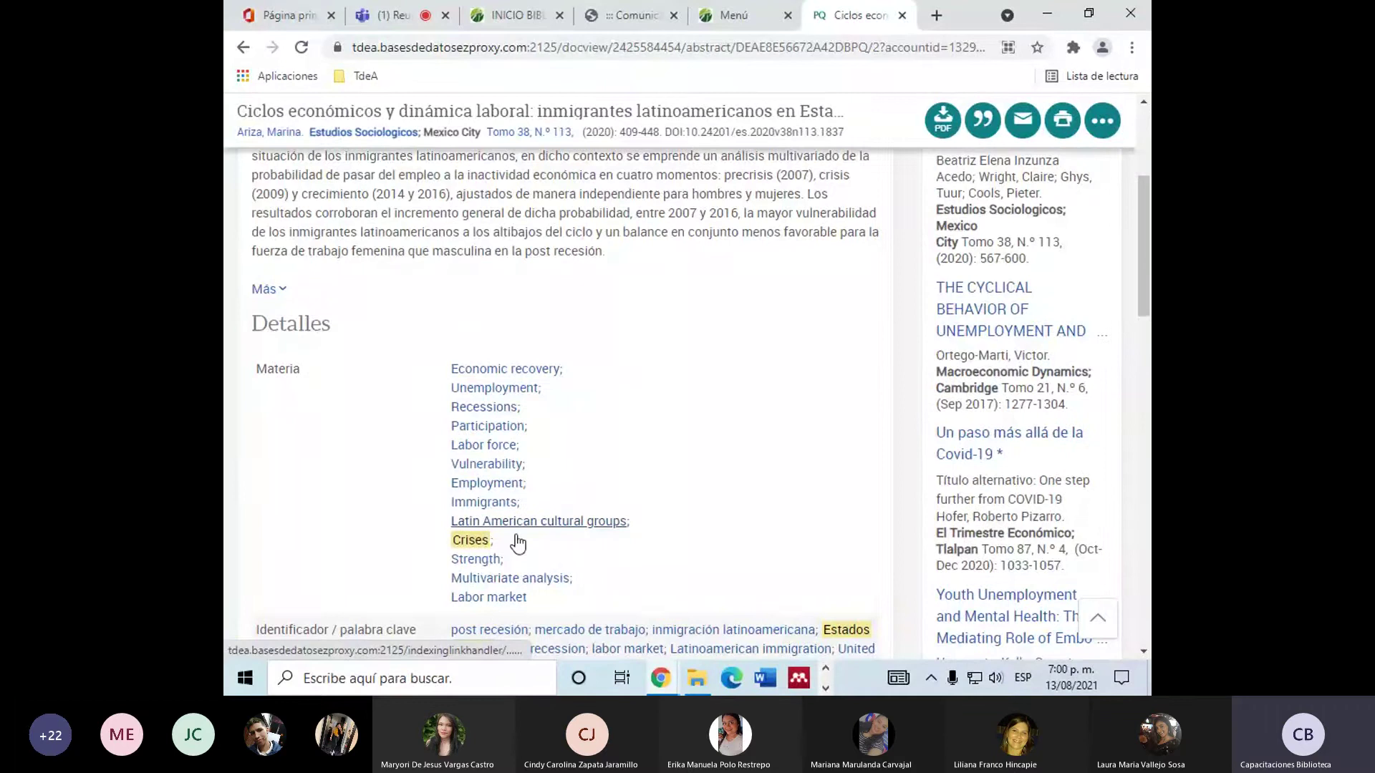
scroll(517, 545, down, 1)
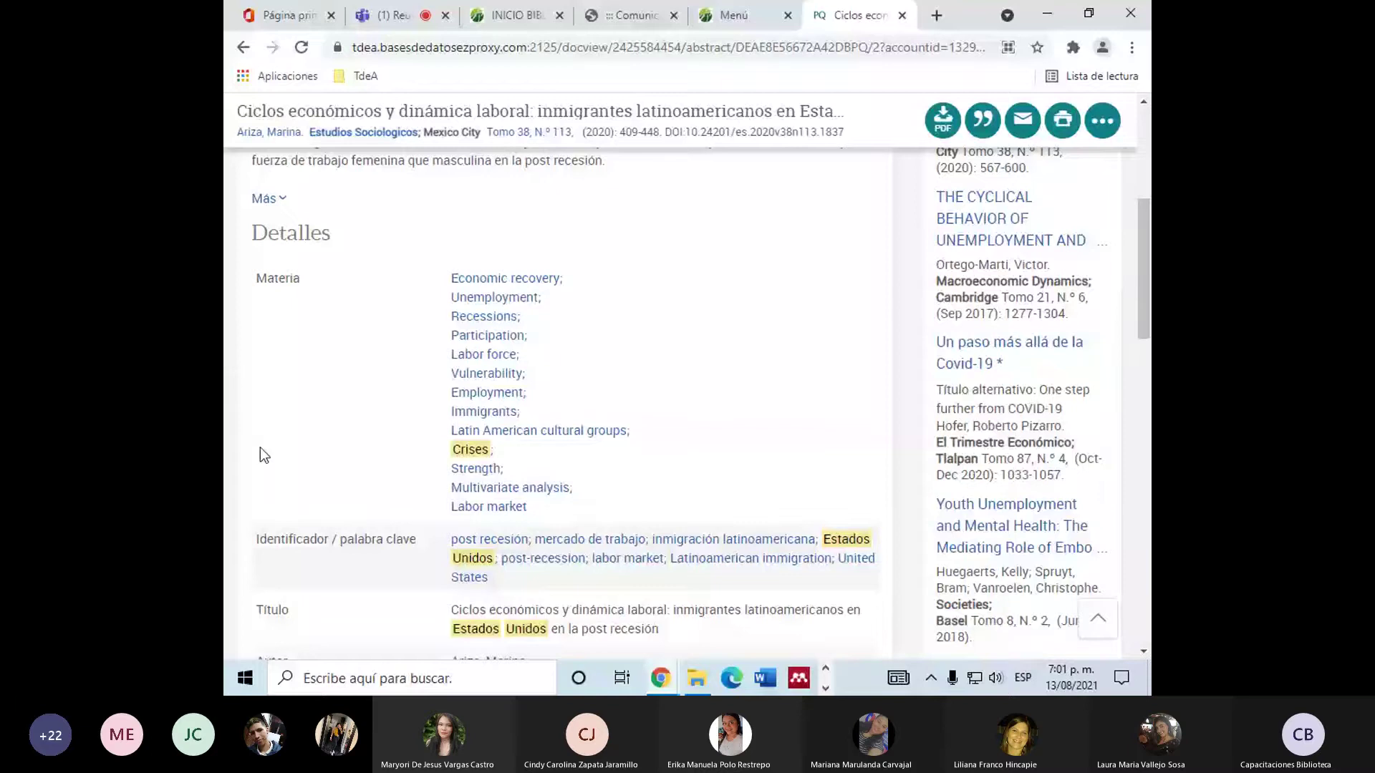
scroll(475, 565, up, 1)
scroll(828, 524, up, 5)
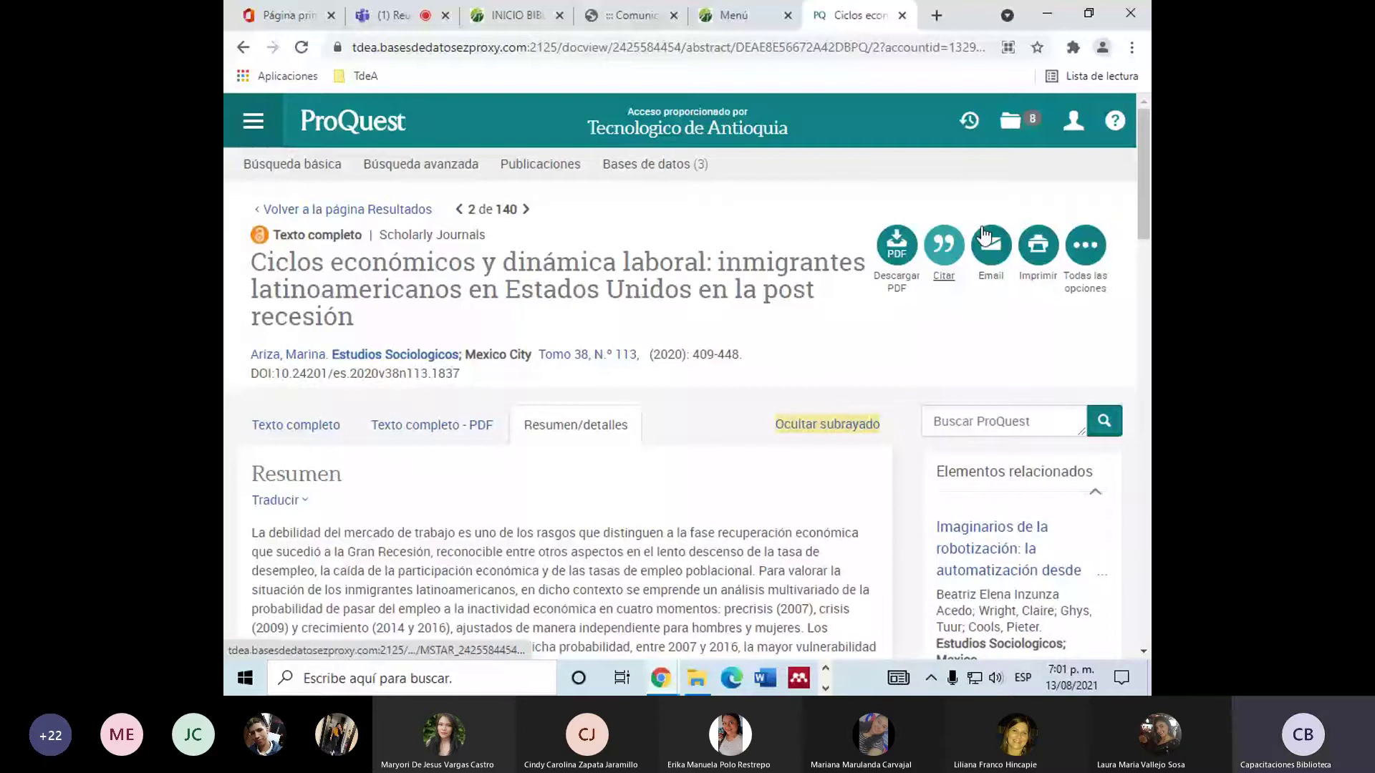
Generate the article's citation in APA 6th - American Psychological Association, 6th Edition style.
click(944, 245)
click(669, 248)
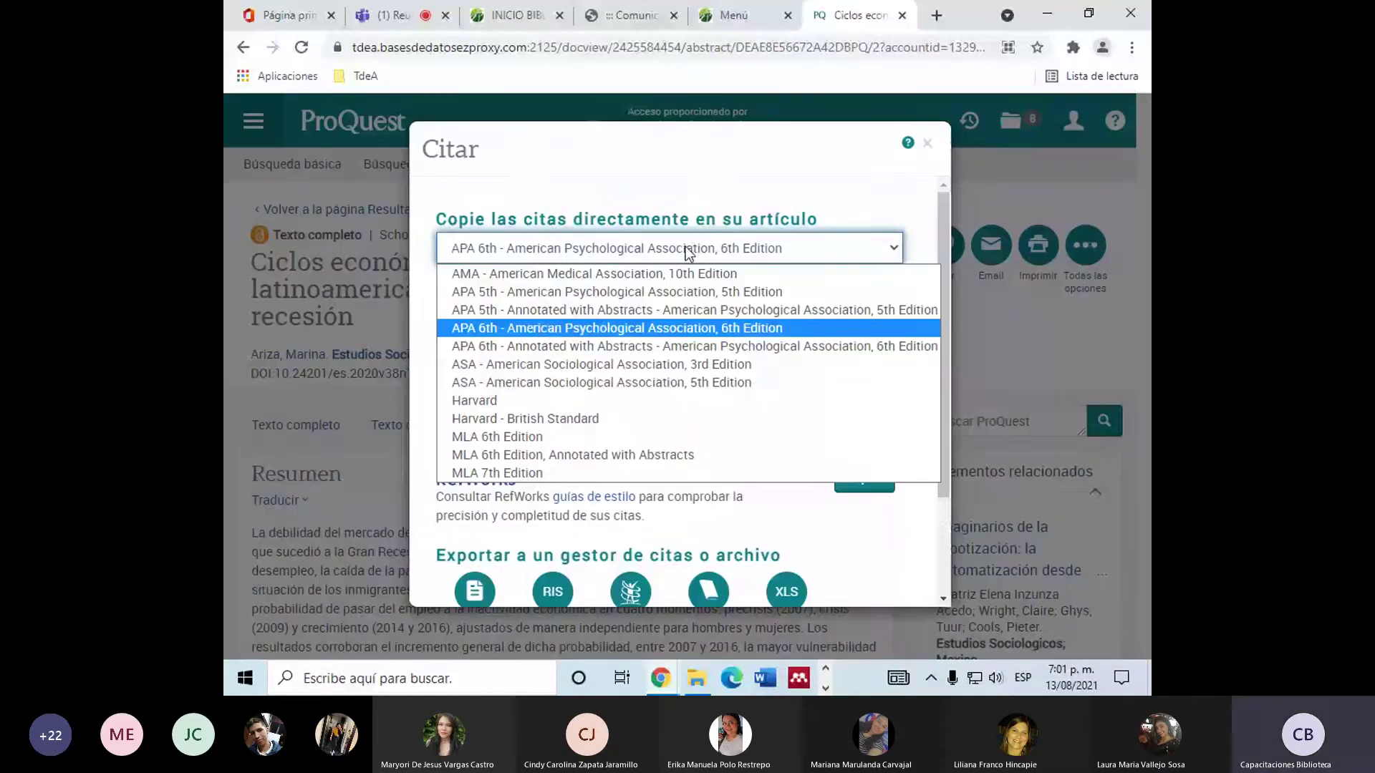
click(551, 328)
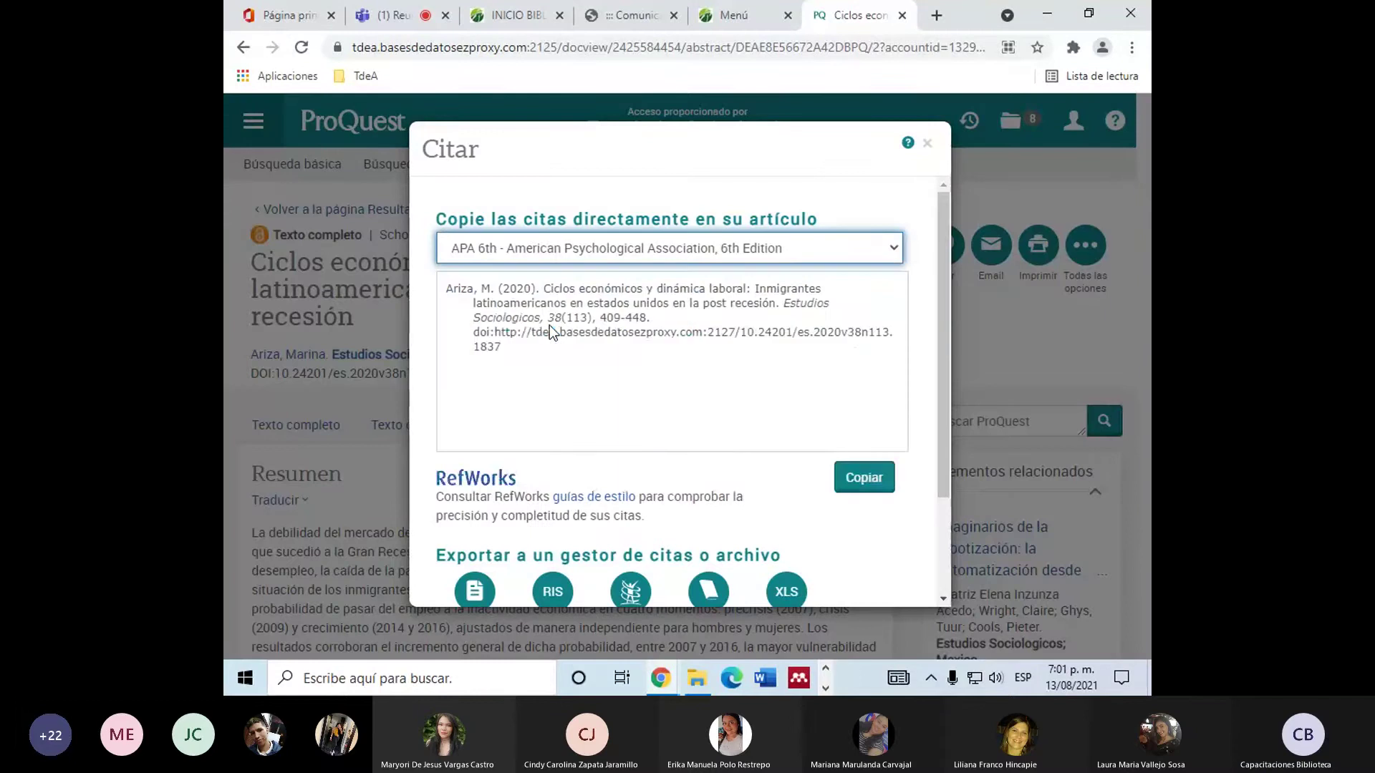
Select the complete text of the generated APA citation, and close the citation dialog.
click(439, 289)
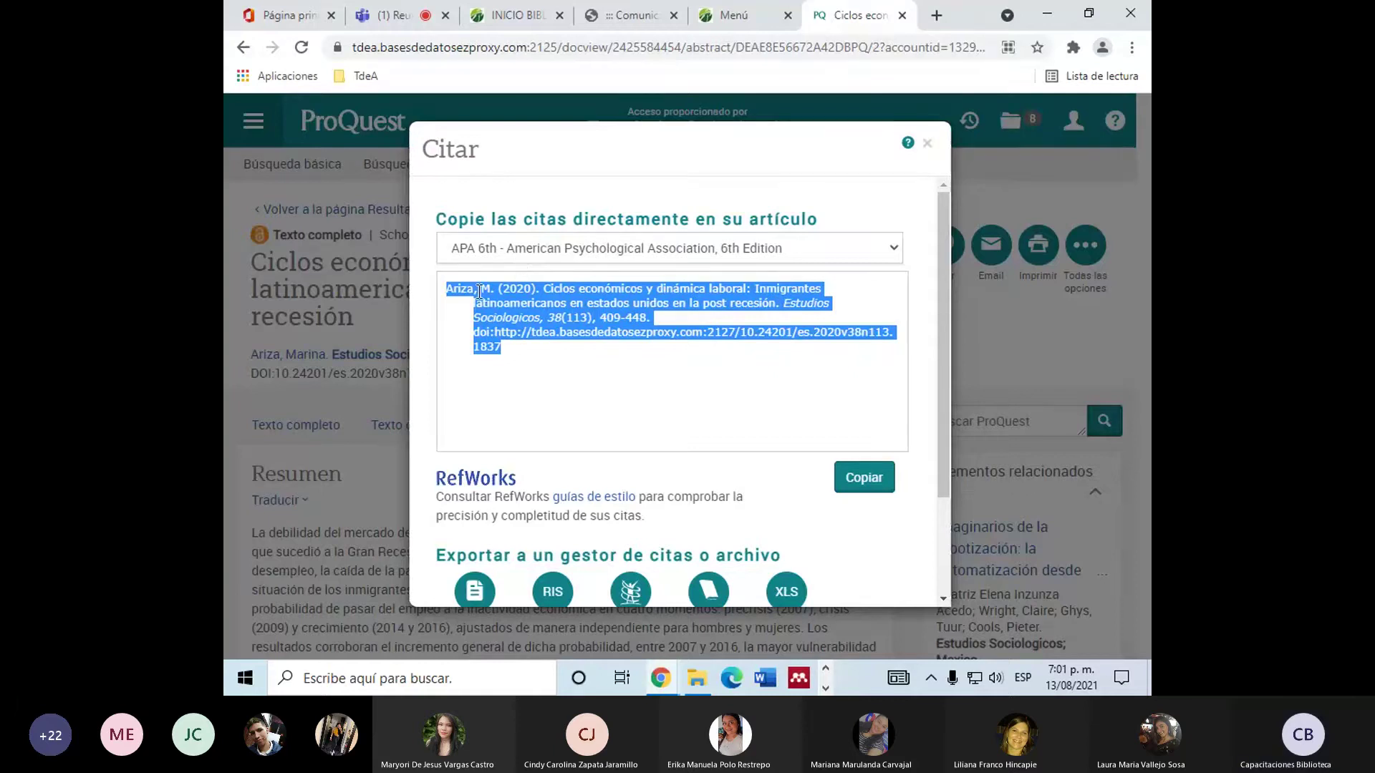
click(543, 346)
drag(544, 347, 448, 281)
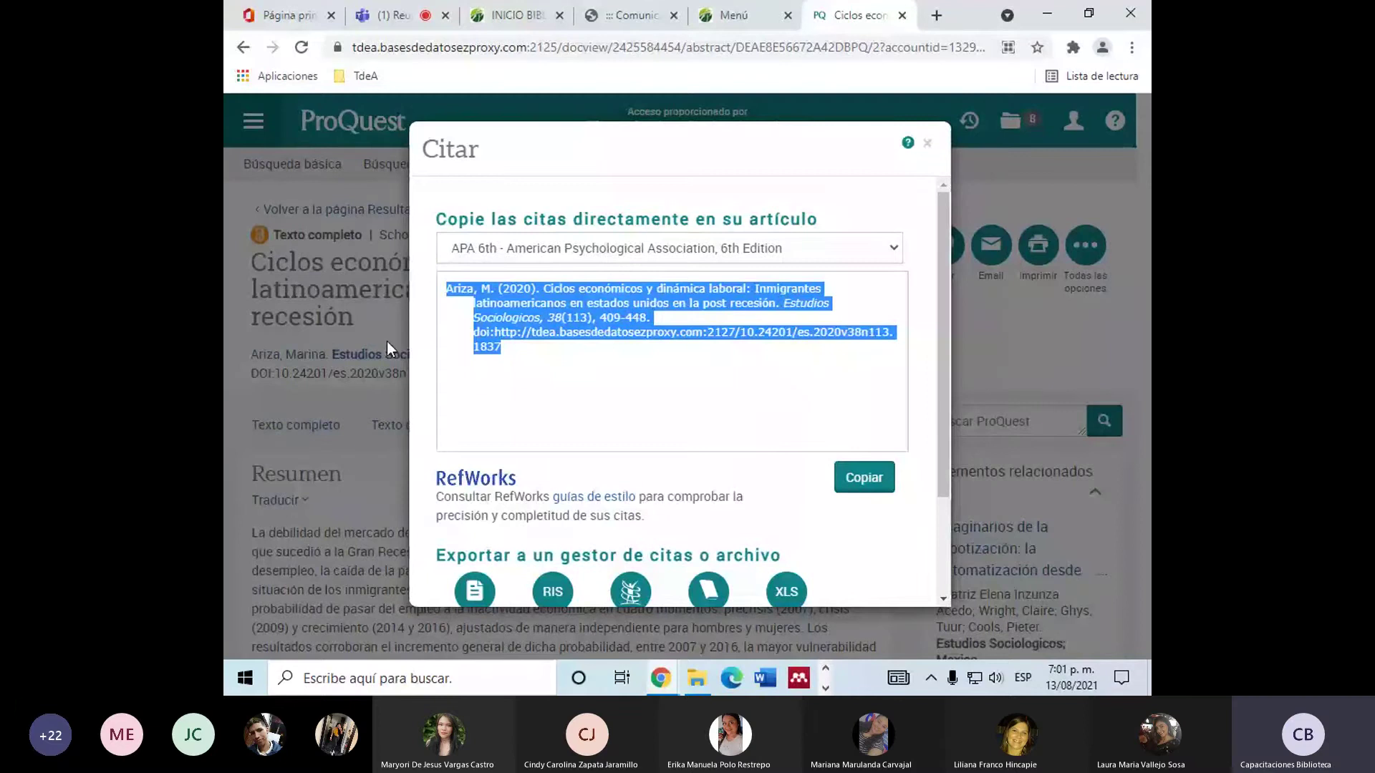
click(668, 320)
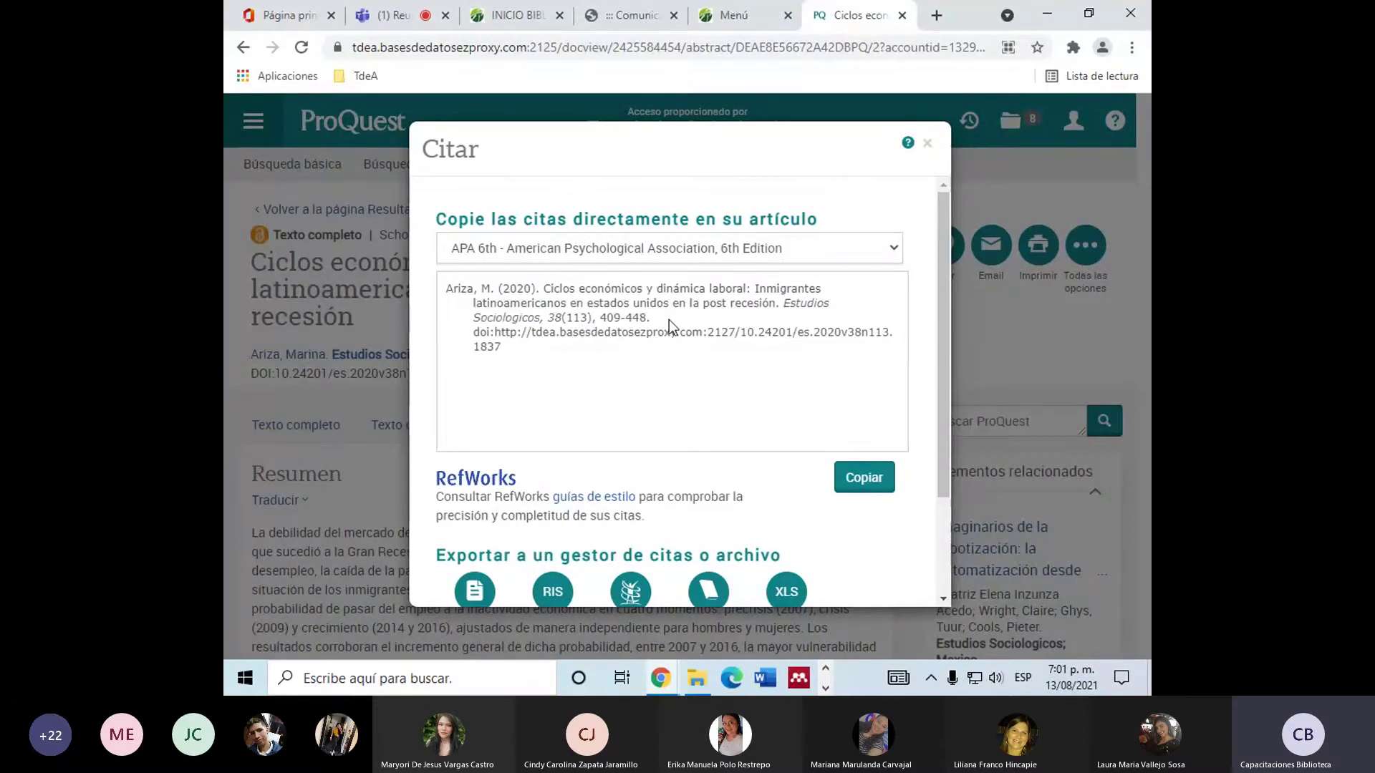
drag(539, 355, 444, 279)
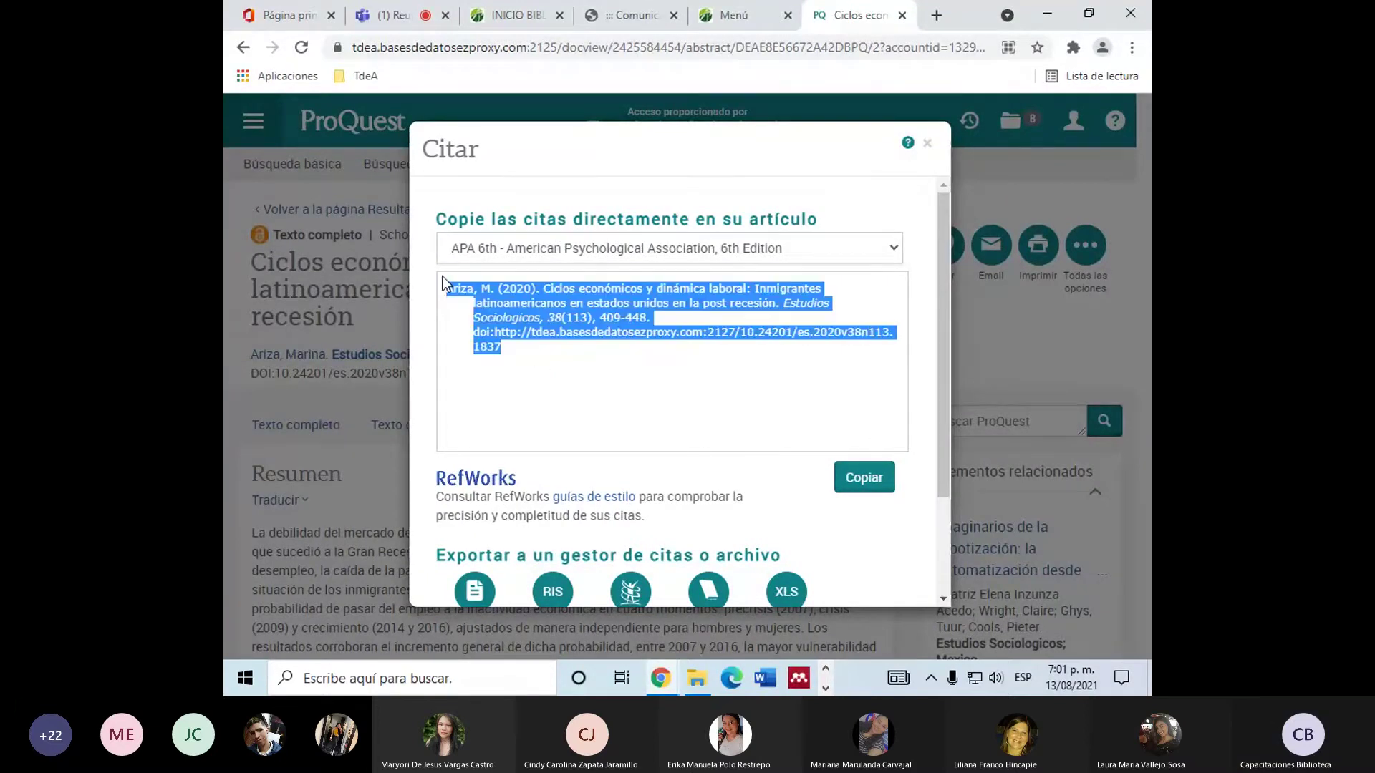
click(442, 277)
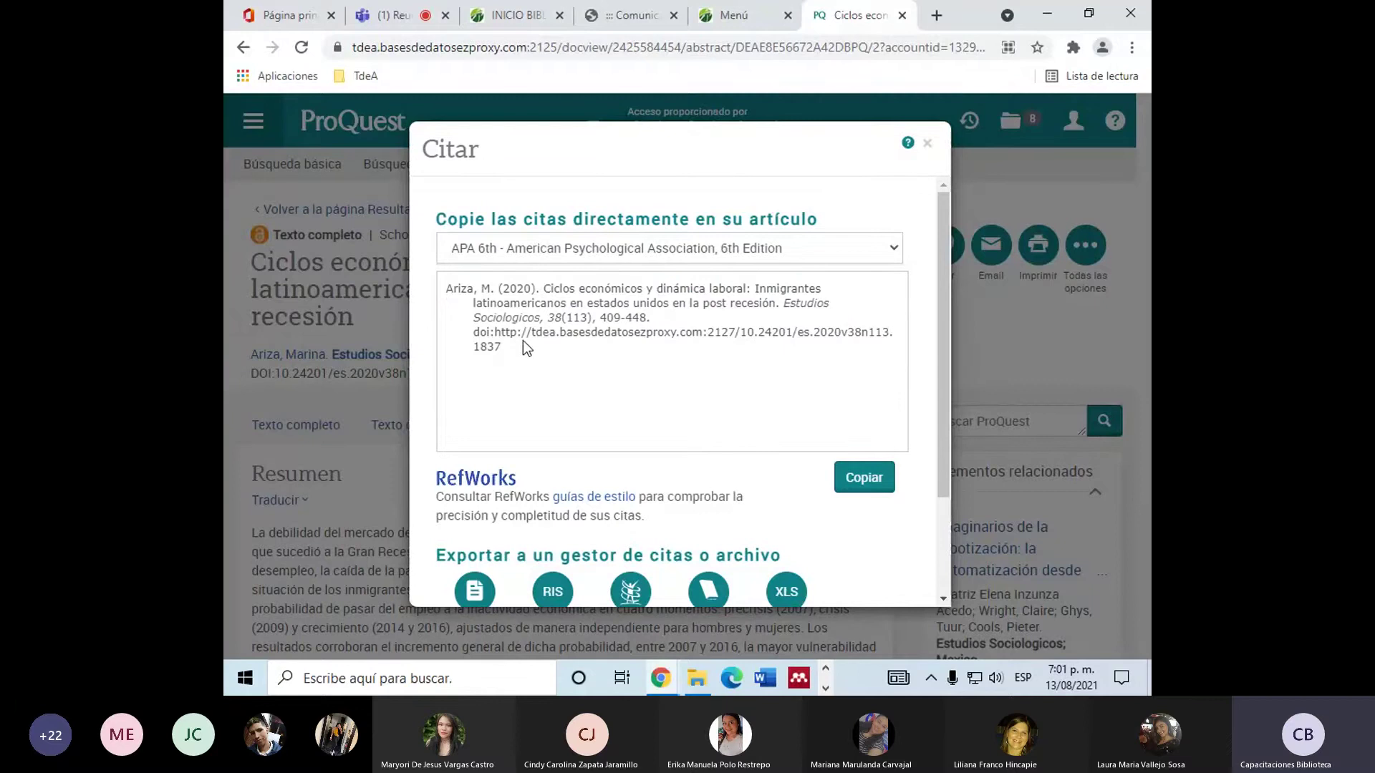
shift+click(505, 349)
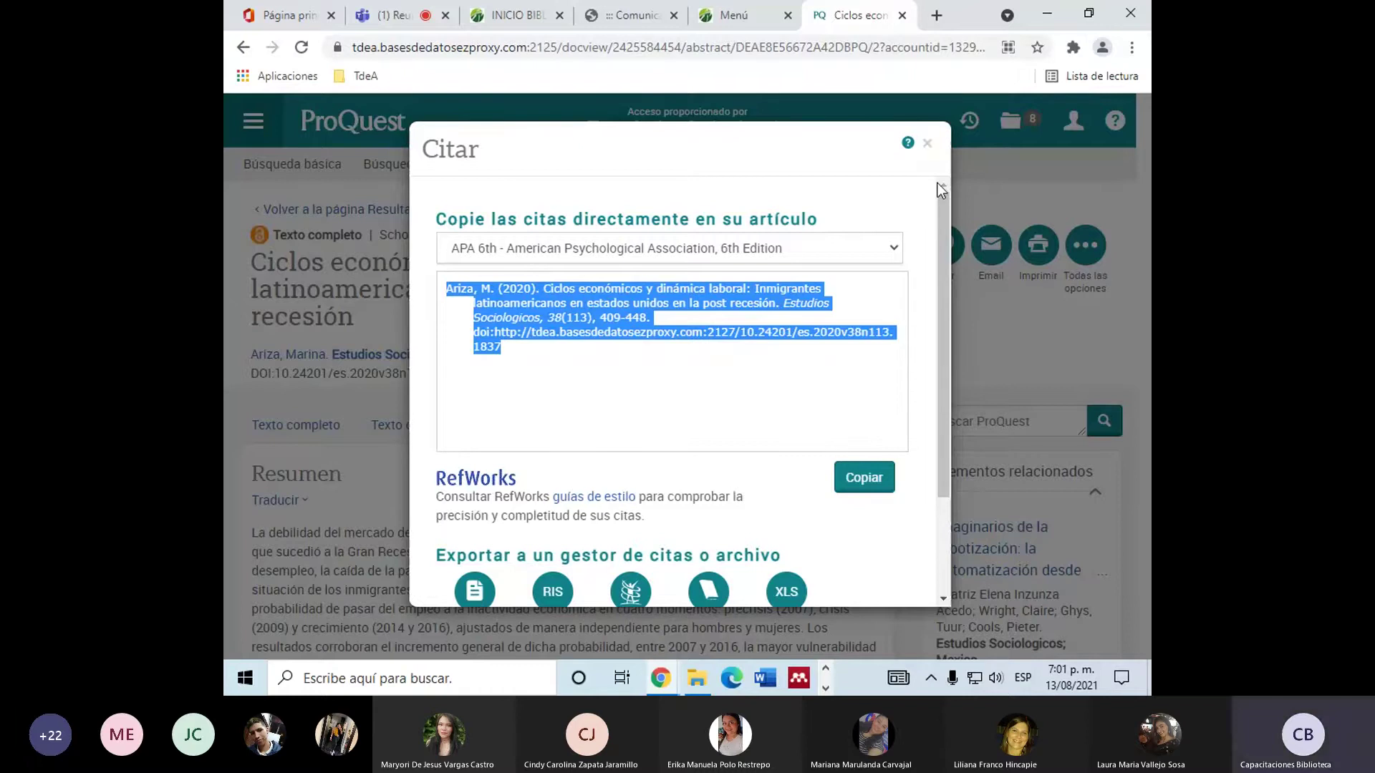
click(927, 143)
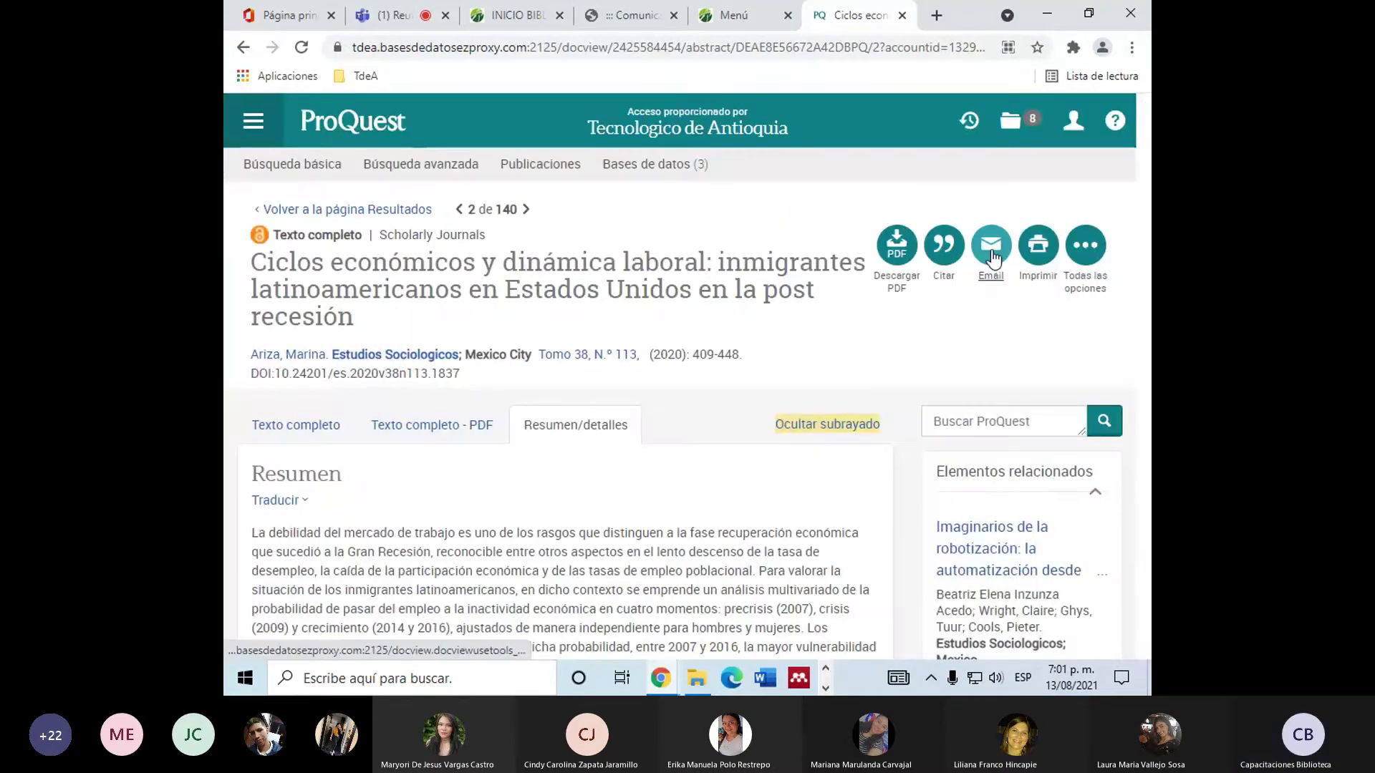
Set up an e-mail of the article that includes the cover page, table of contents and document numbering.
click(991, 259)
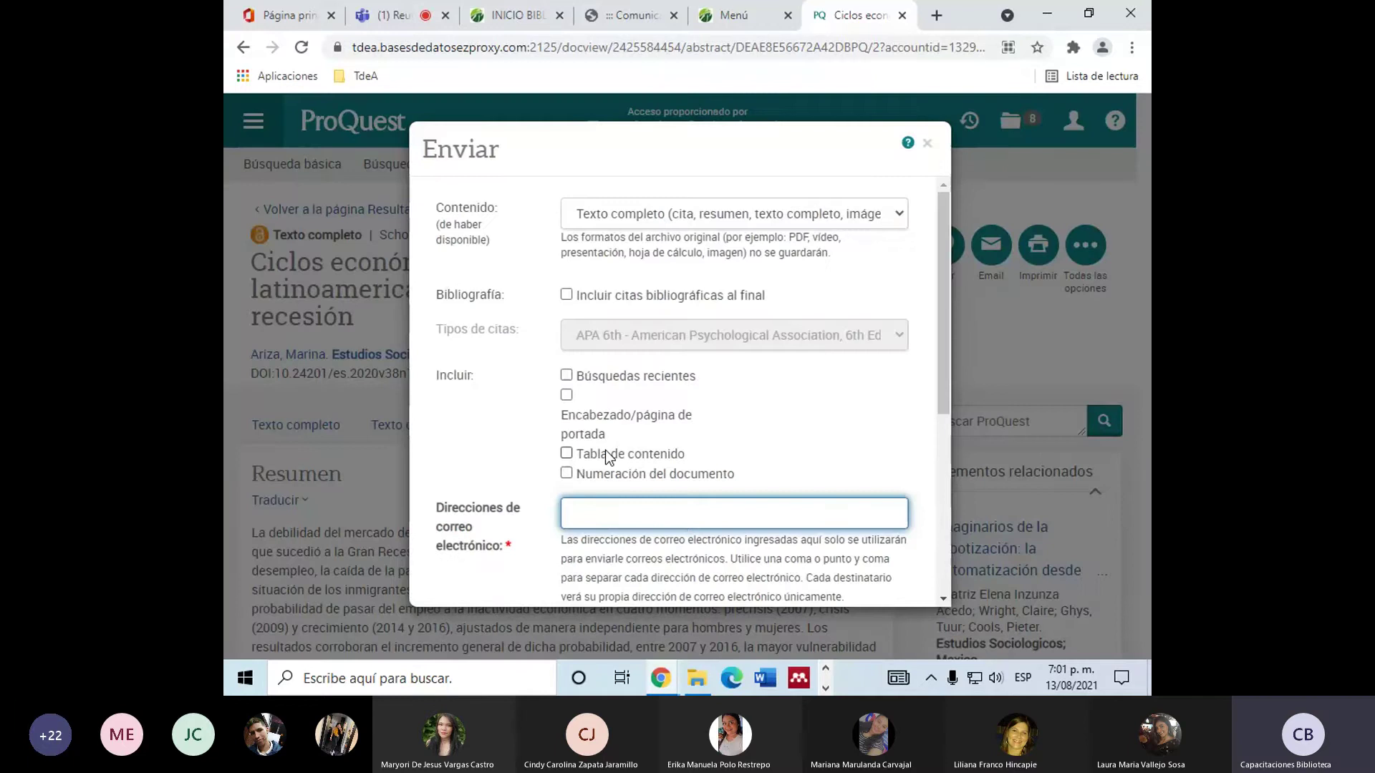
click(562, 434)
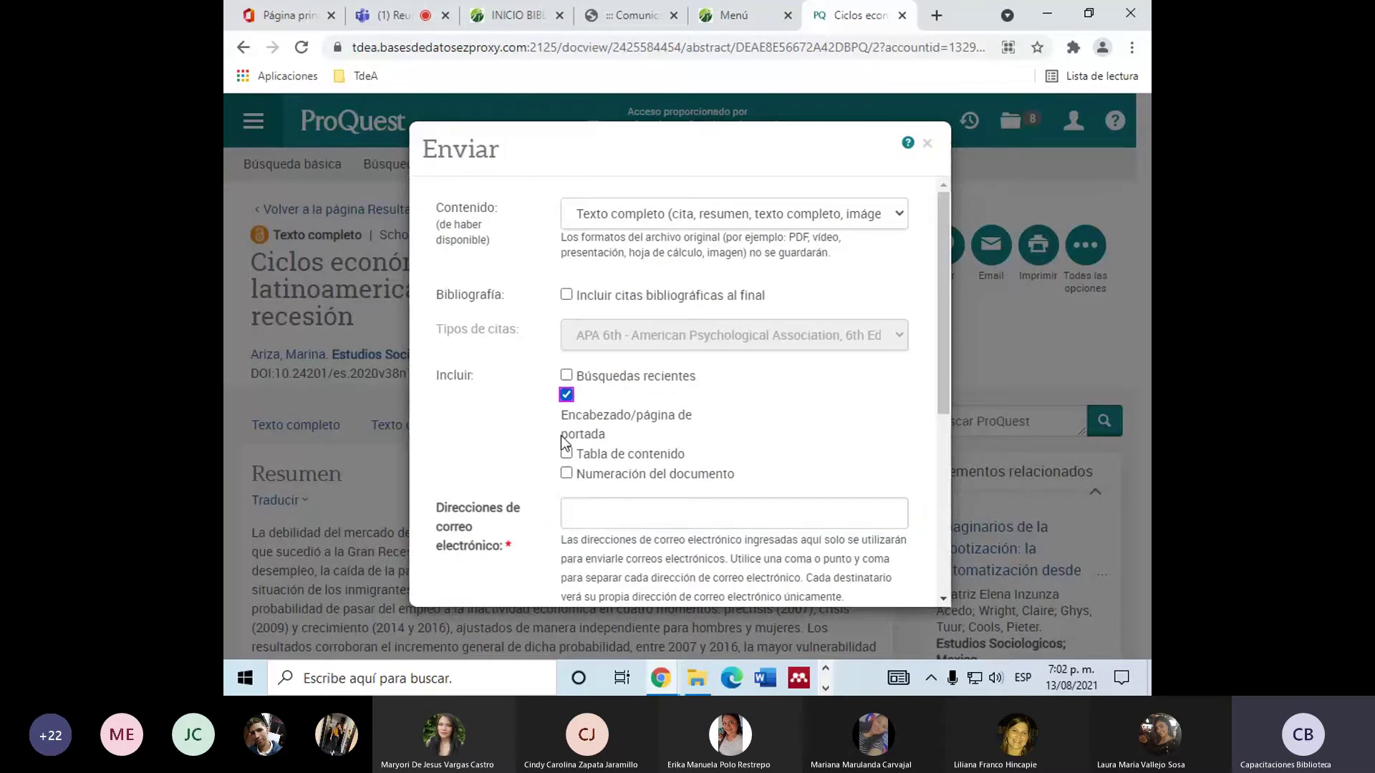
click(566, 452)
click(566, 473)
scroll(573, 444, down, 3)
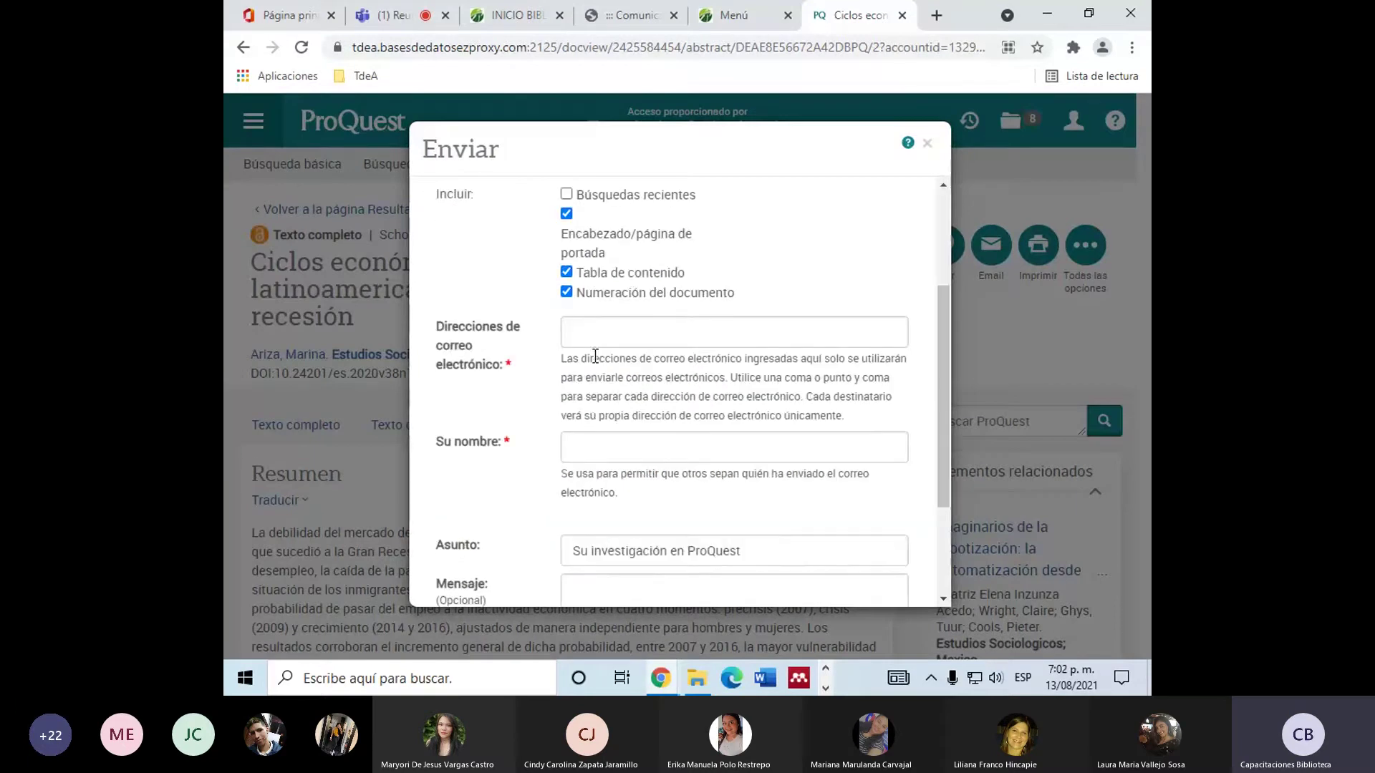
Go through the e-mail form's recipient, sender name and message fields without filling them in, and close the form.
click(595, 334)
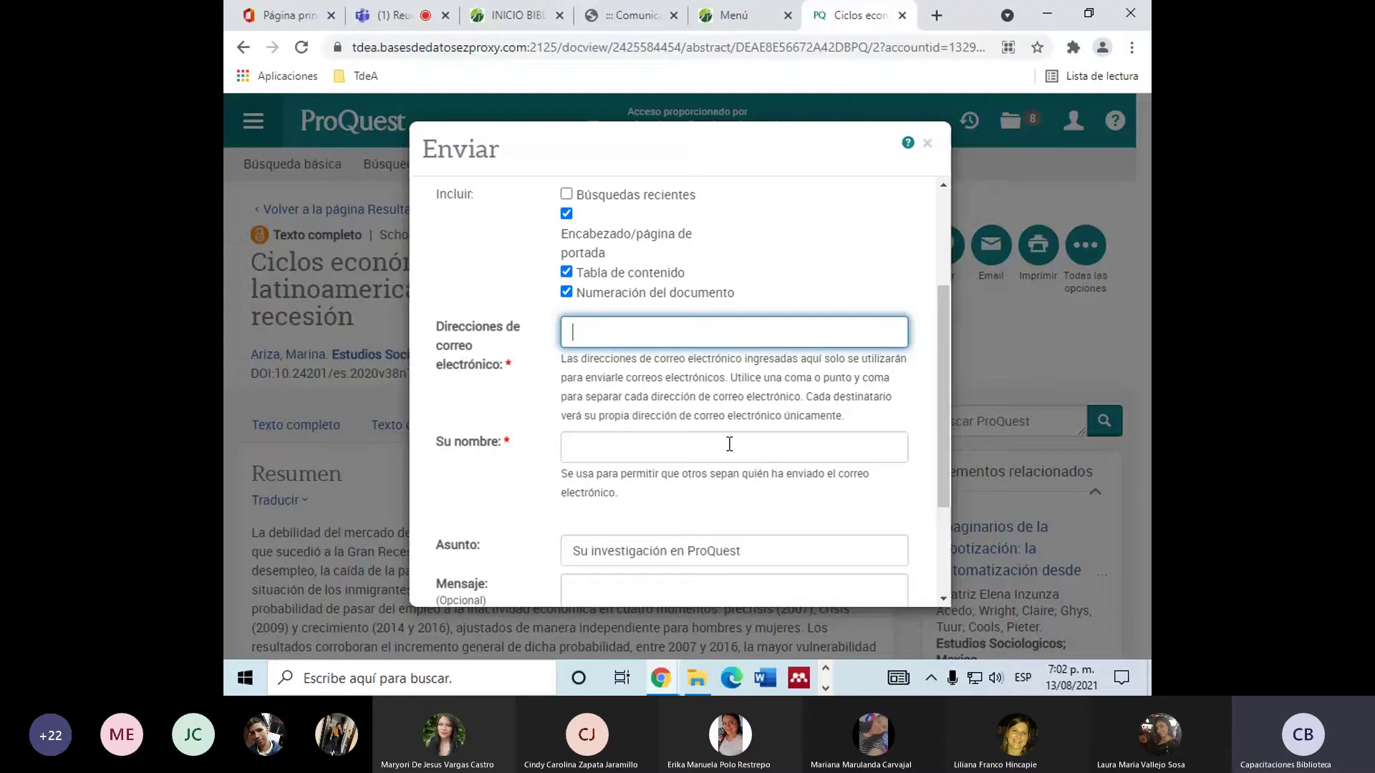
key(Tab)
scroll(842, 389, down, 3)
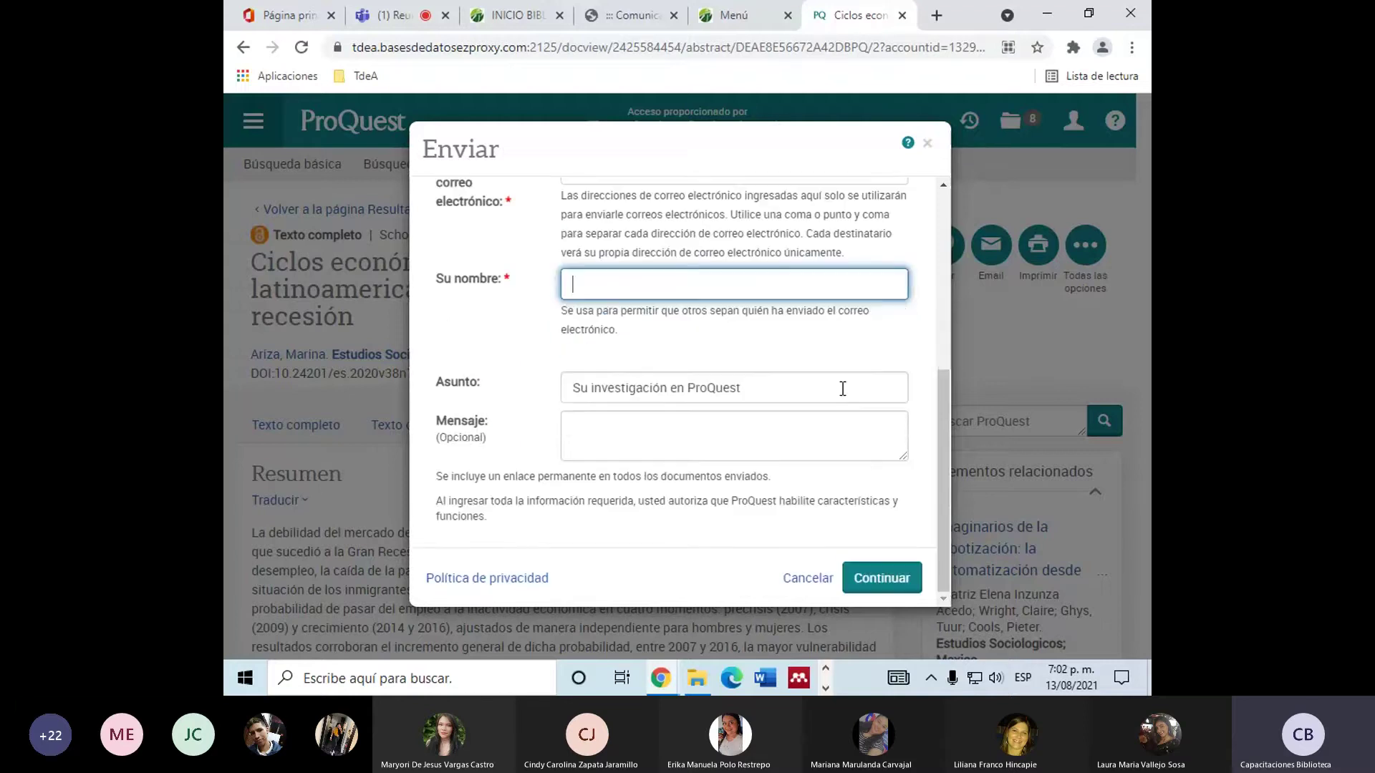
click(859, 437)
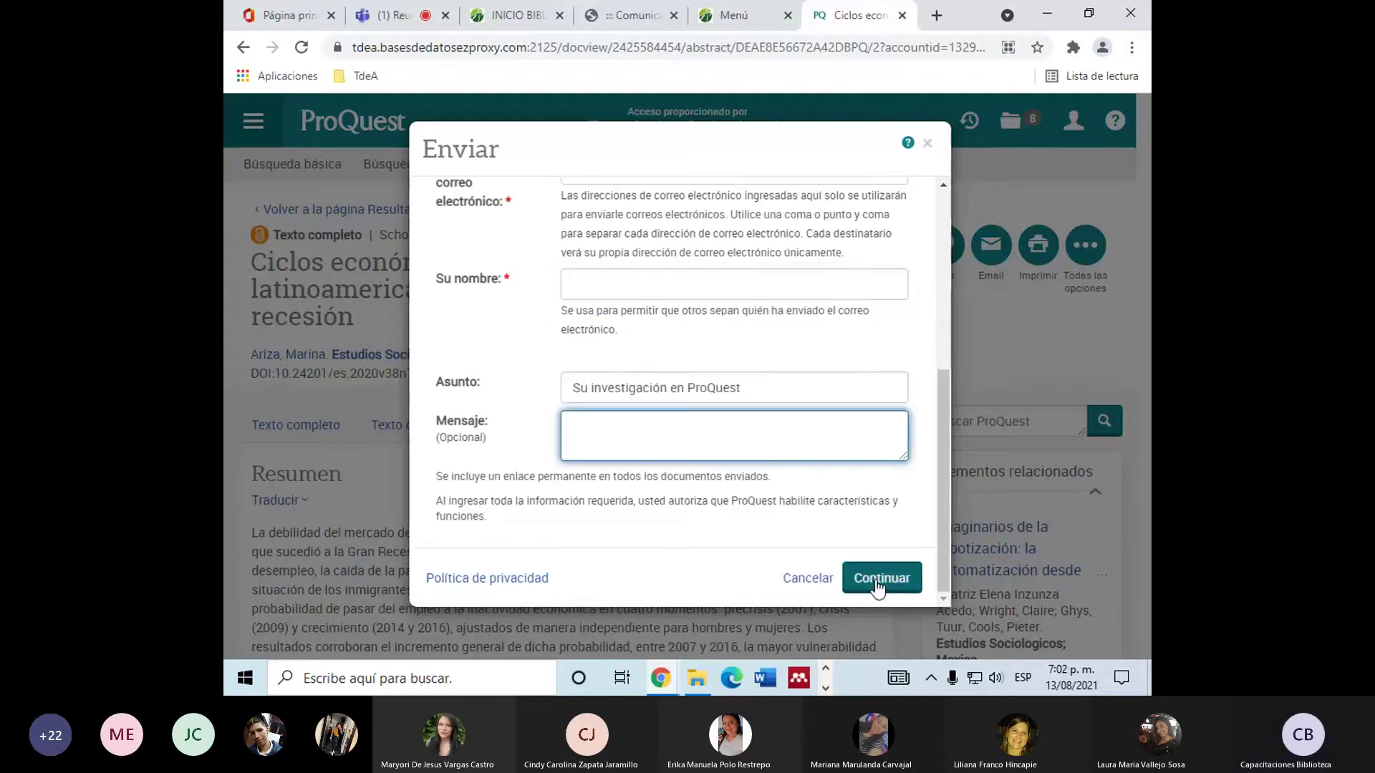
click(879, 580)
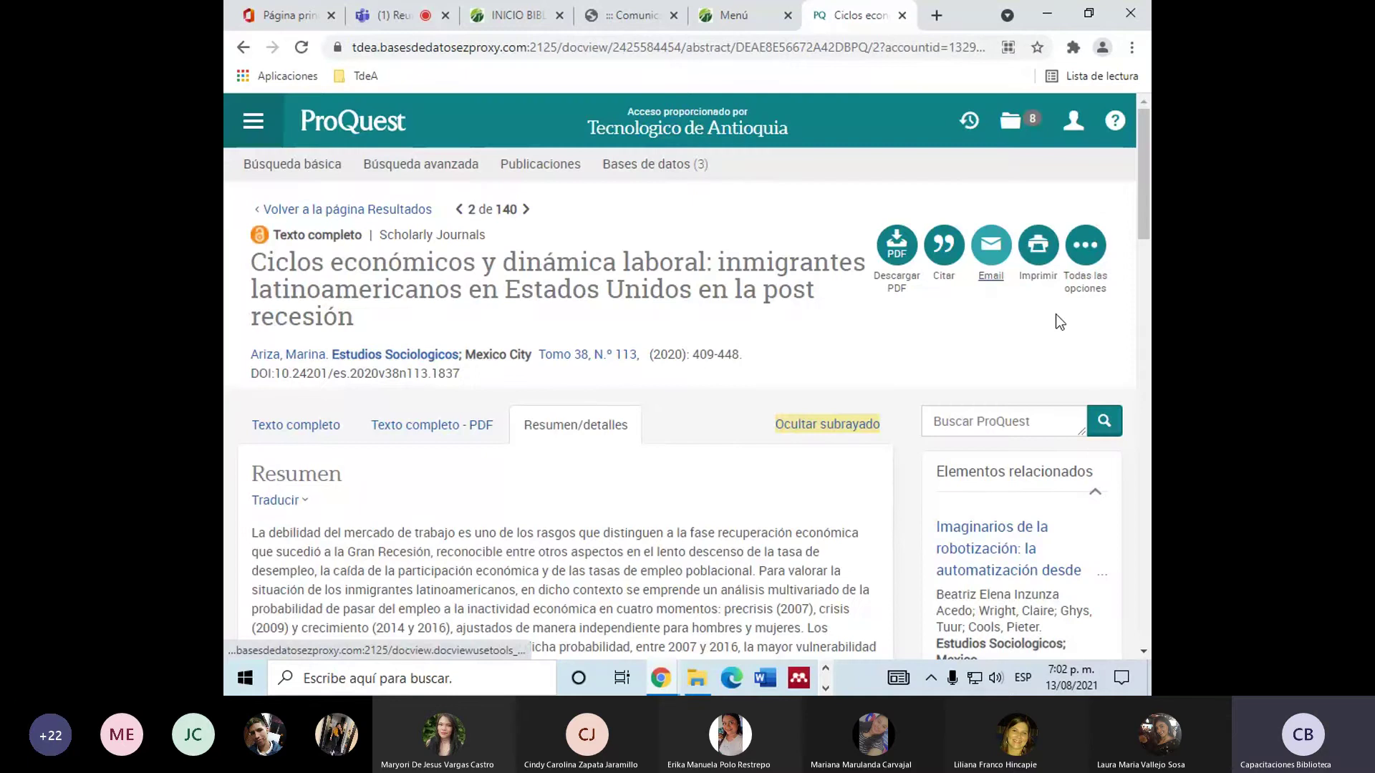
Examine all the article's saving, cloud storage and citation export options, and close the dialog.
click(1083, 247)
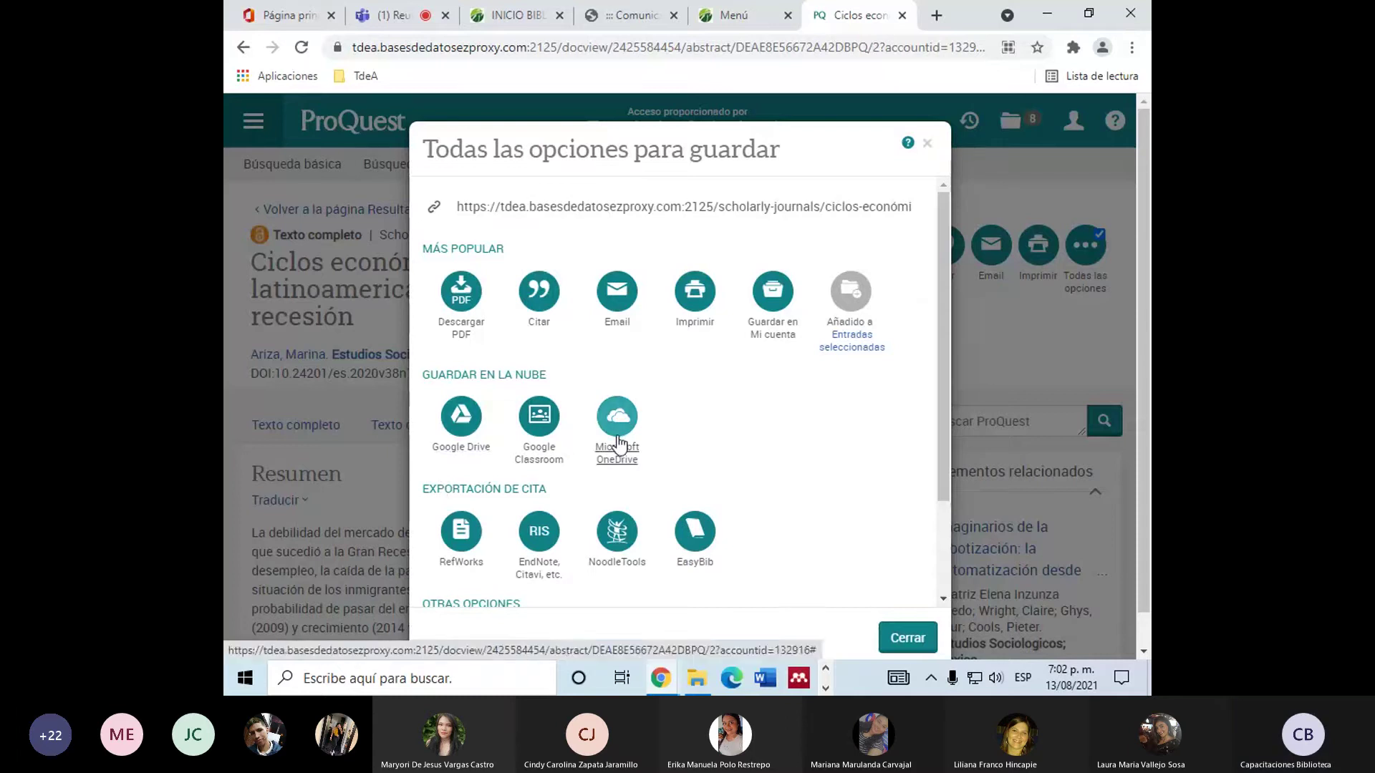
scroll(618, 444, down, 2)
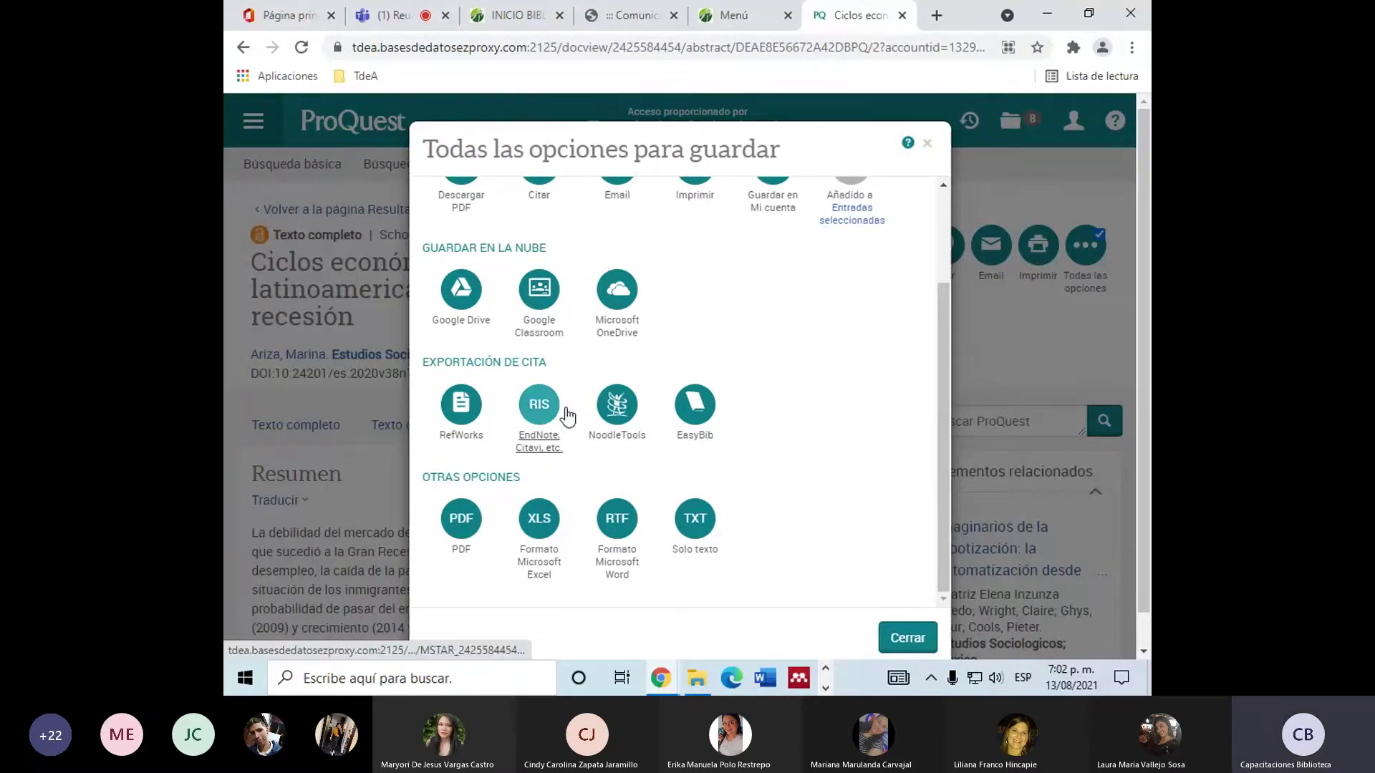
scroll(556, 458, up, 1)
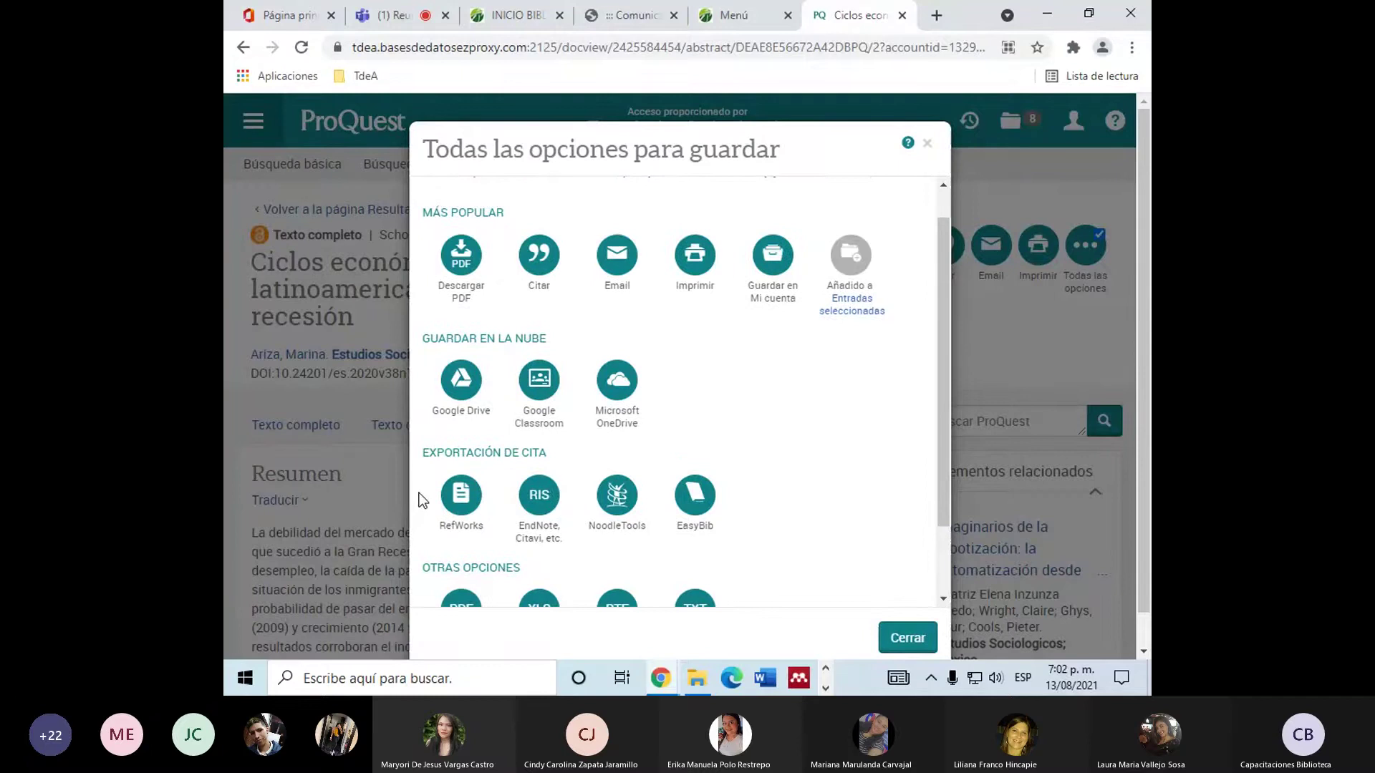
key(Escape)
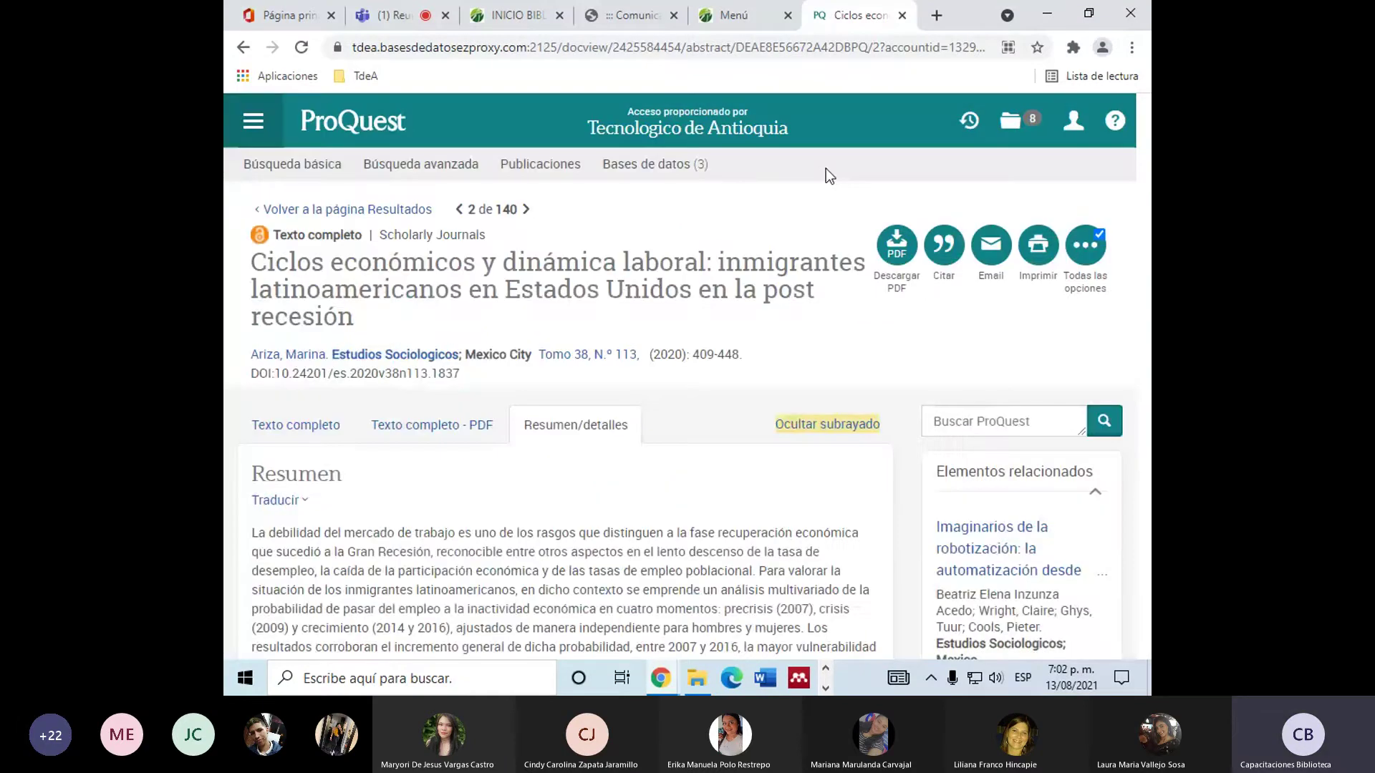
Return to the search results and open the advanced search (Búsqueda avanzada) form.
click(324, 209)
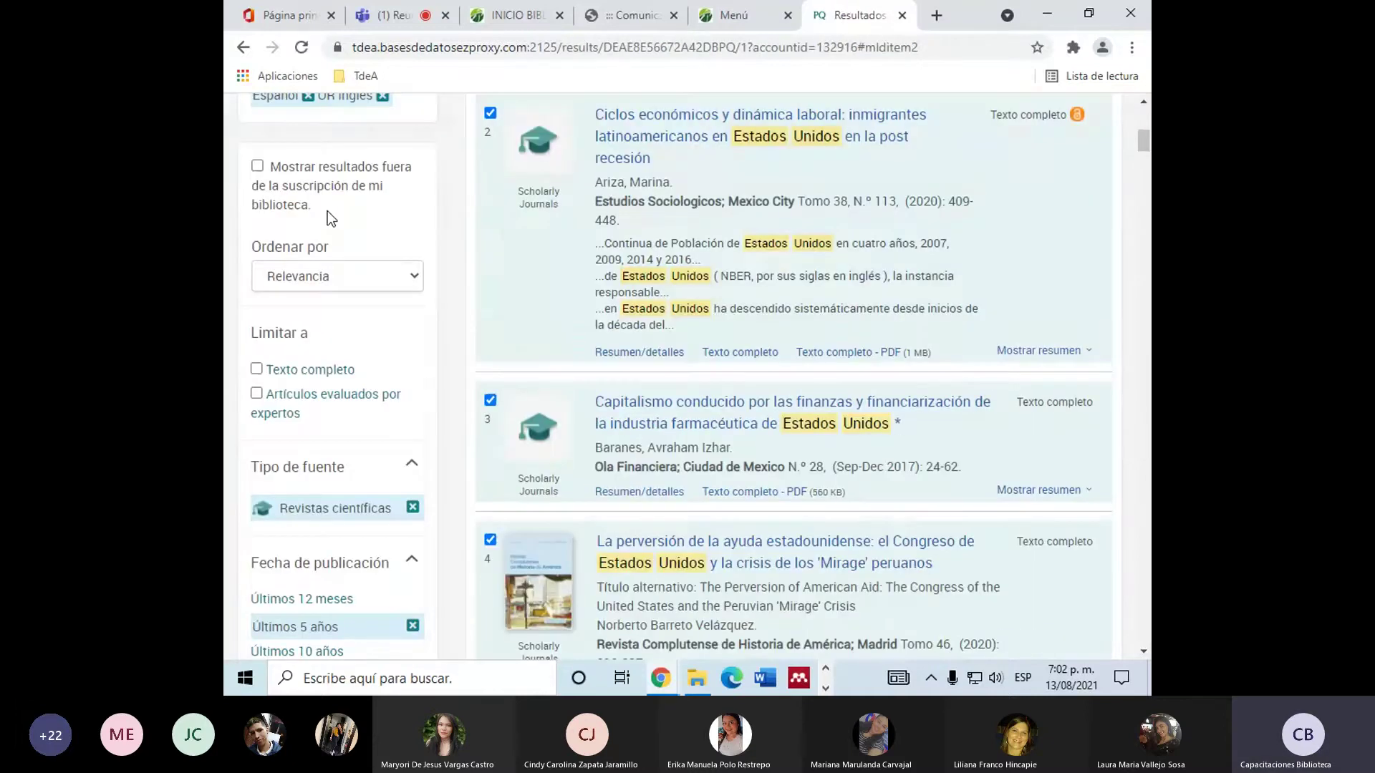
scroll(328, 211, up, 8)
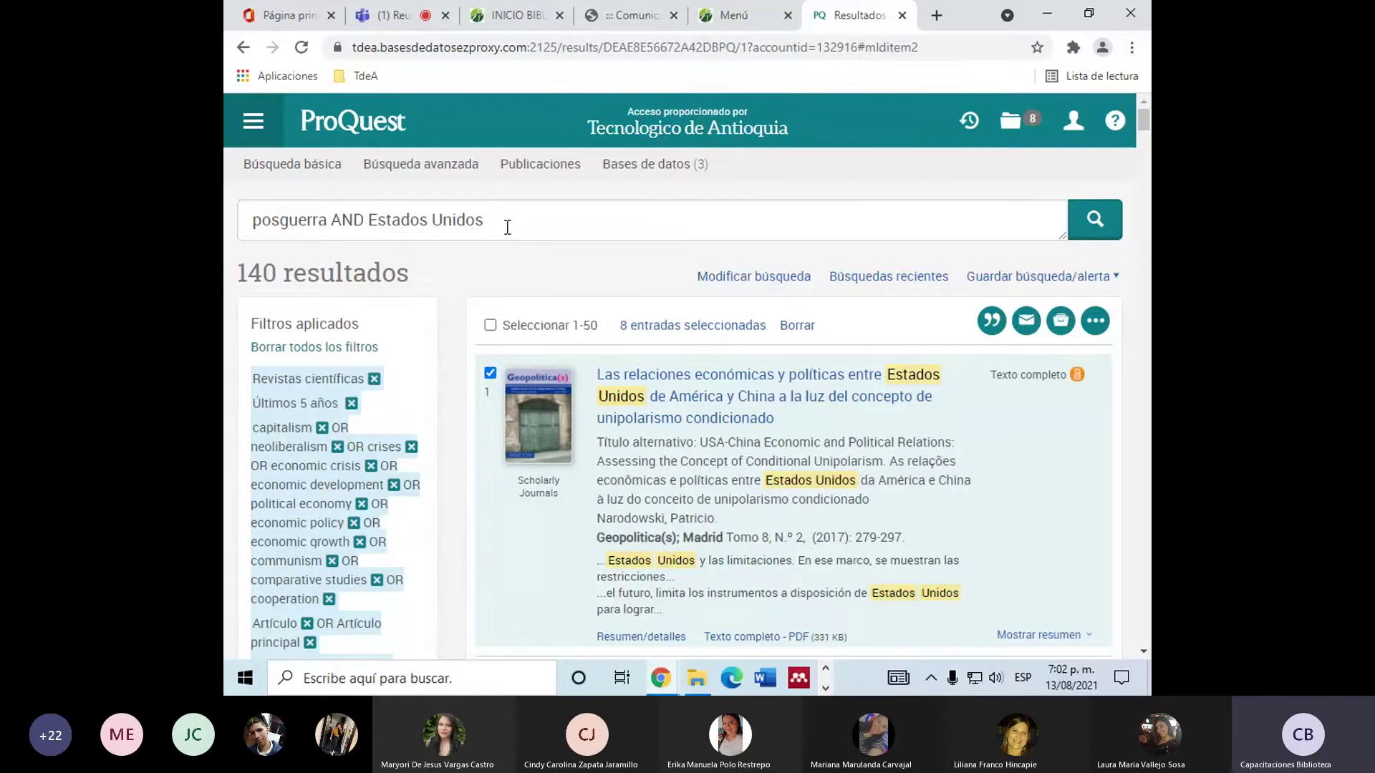
drag(503, 221, 310, 162)
click(416, 173)
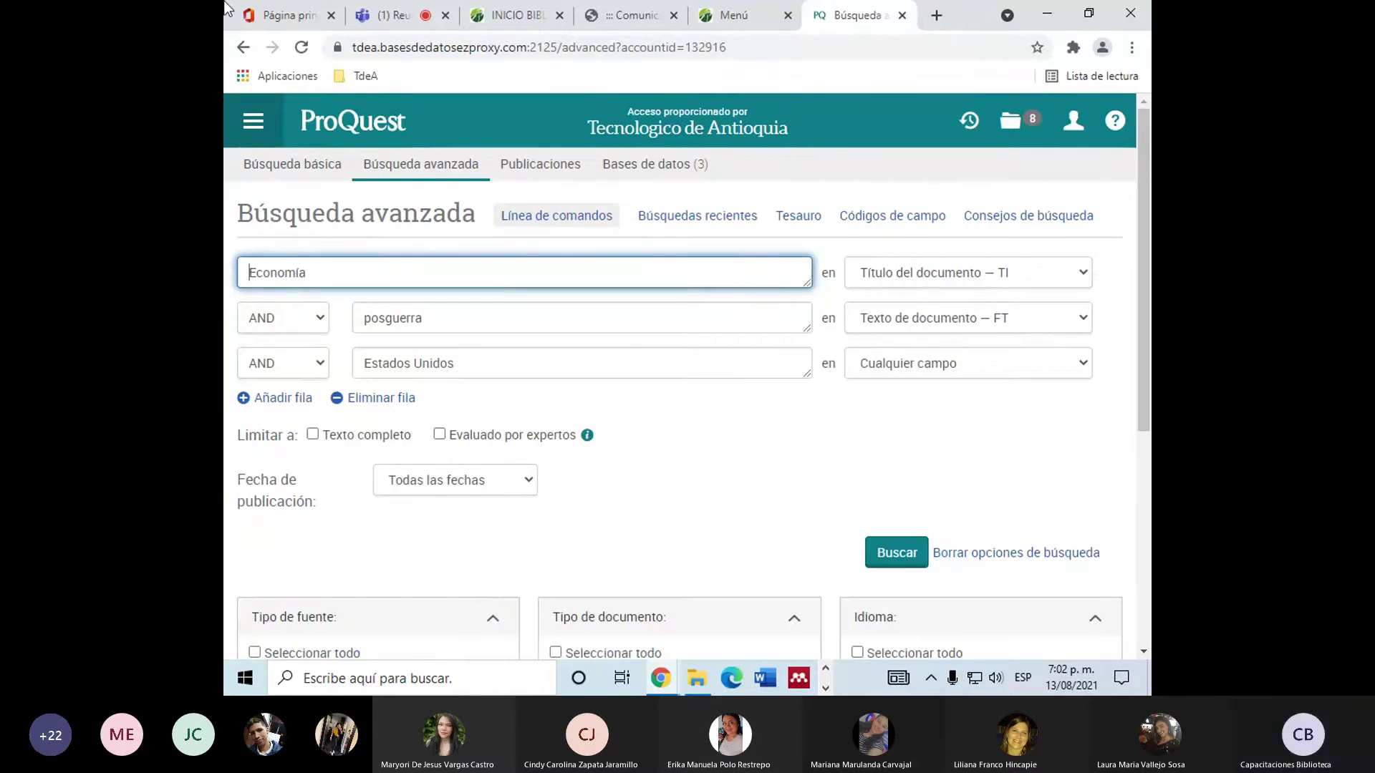
Go back to the ProQuest search results and open the second article, "Ciclos económicos y dinámica laboral".
click(246, 47)
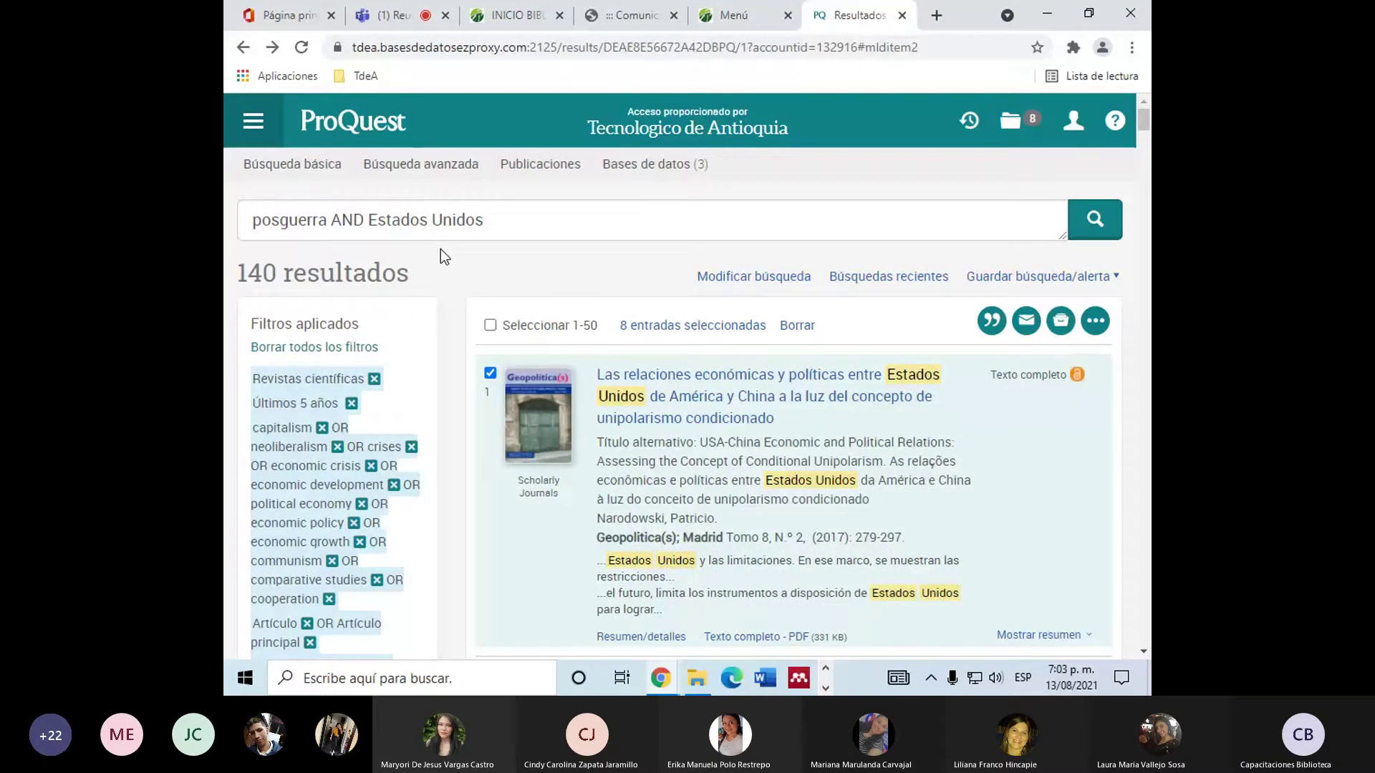
click(742, 10)
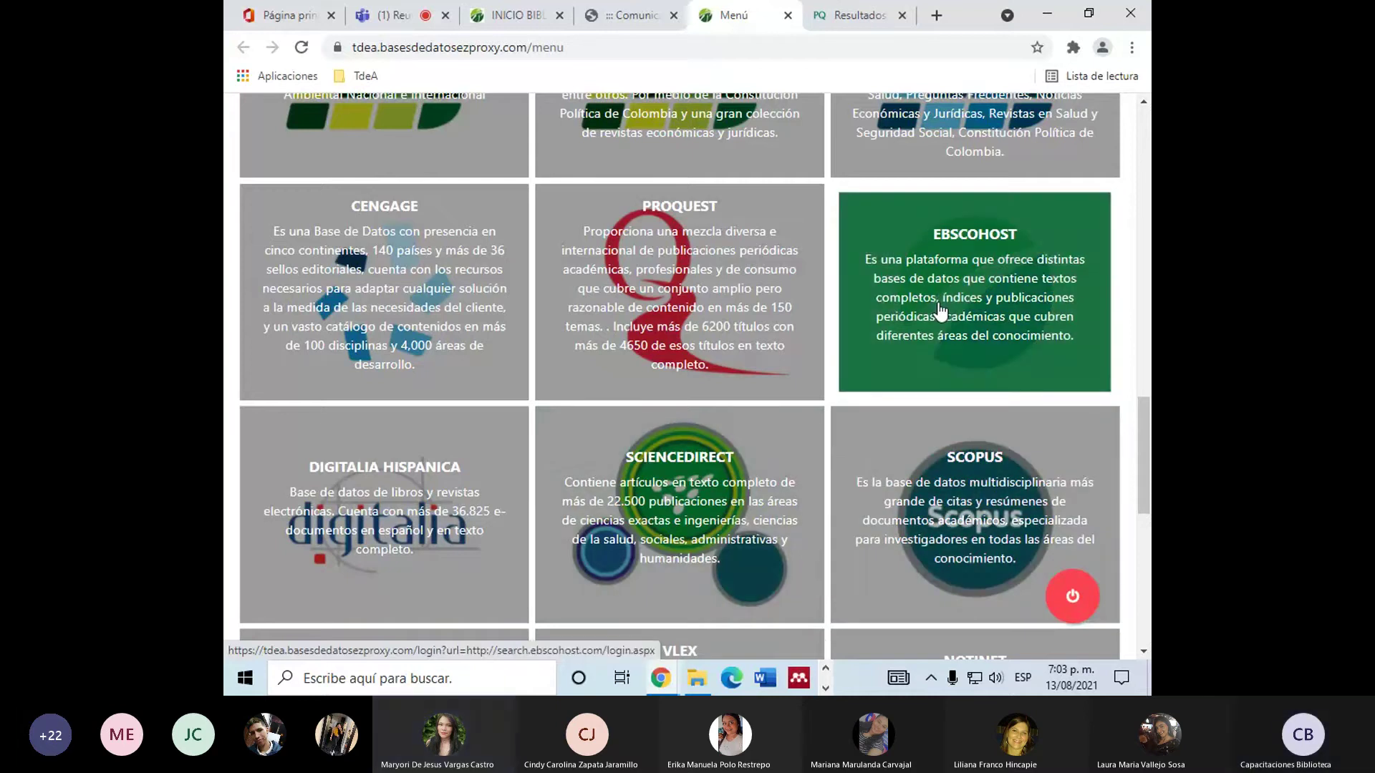
key(ctrl+Tab)
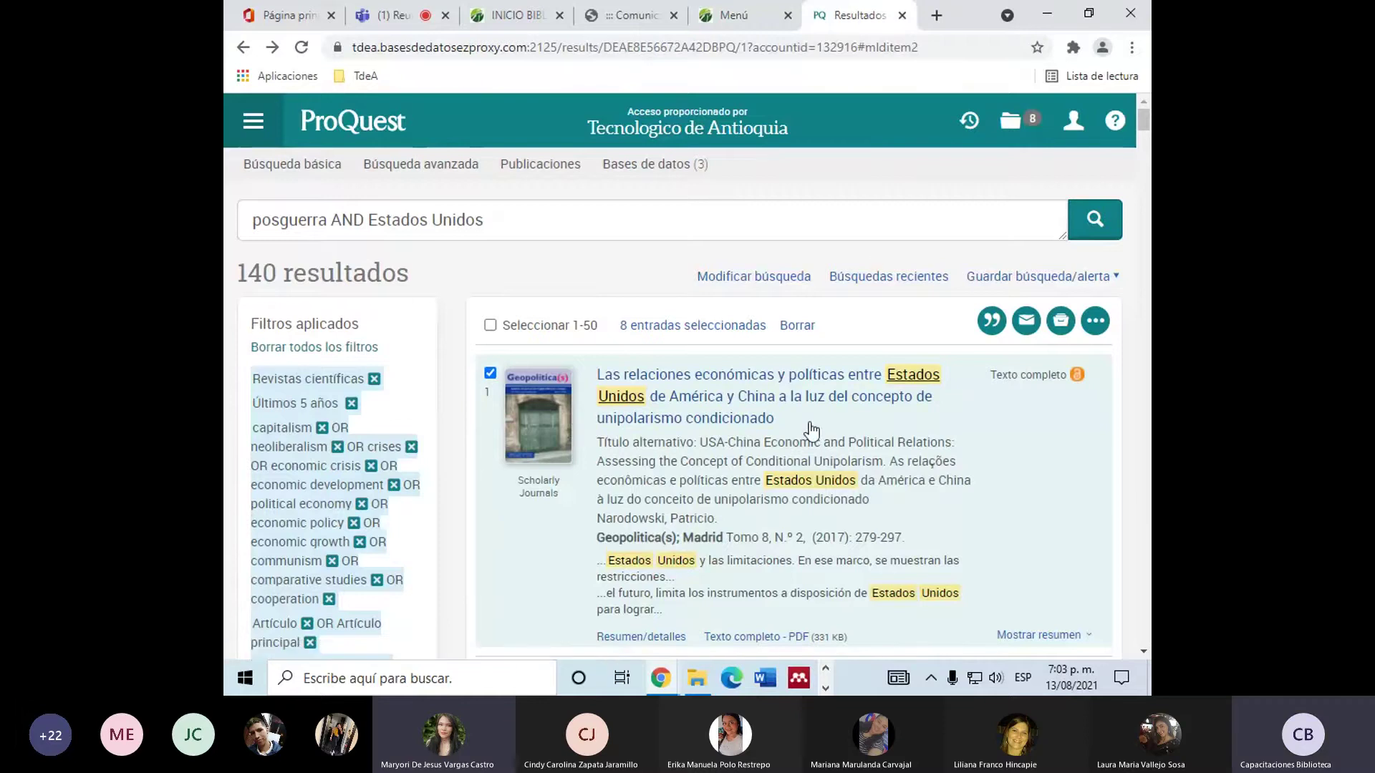
scroll(807, 433, down, 5)
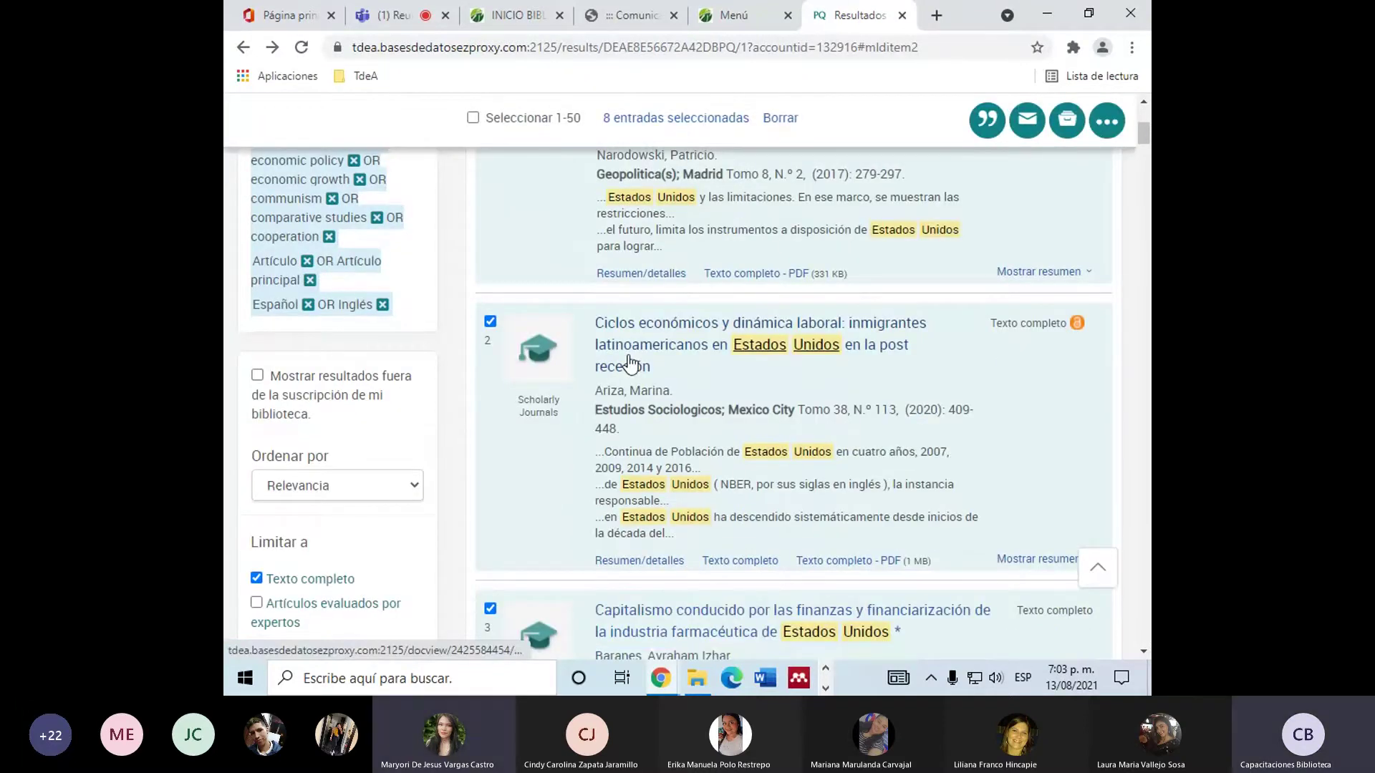
click(630, 361)
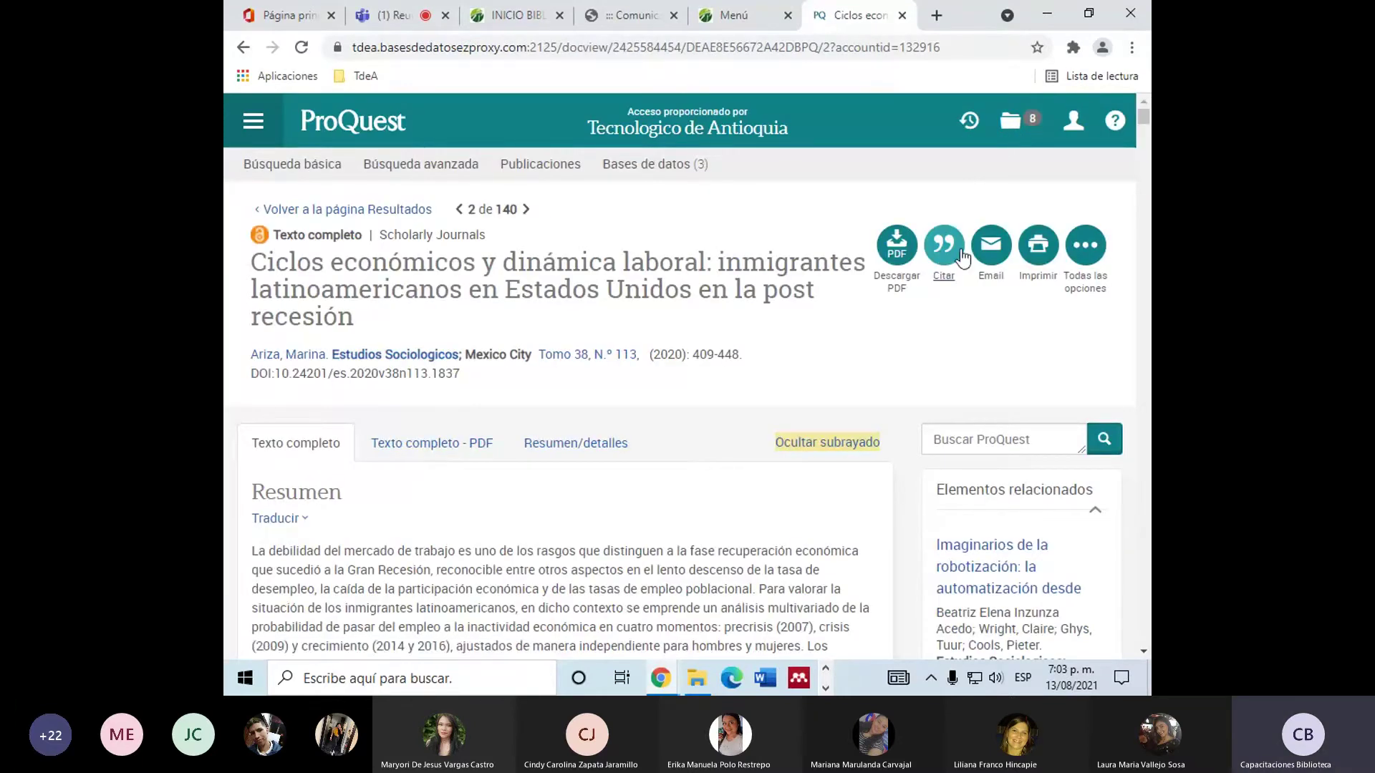
Display the article's citation in APA 6th format and copy it to the clipboard.
click(944, 247)
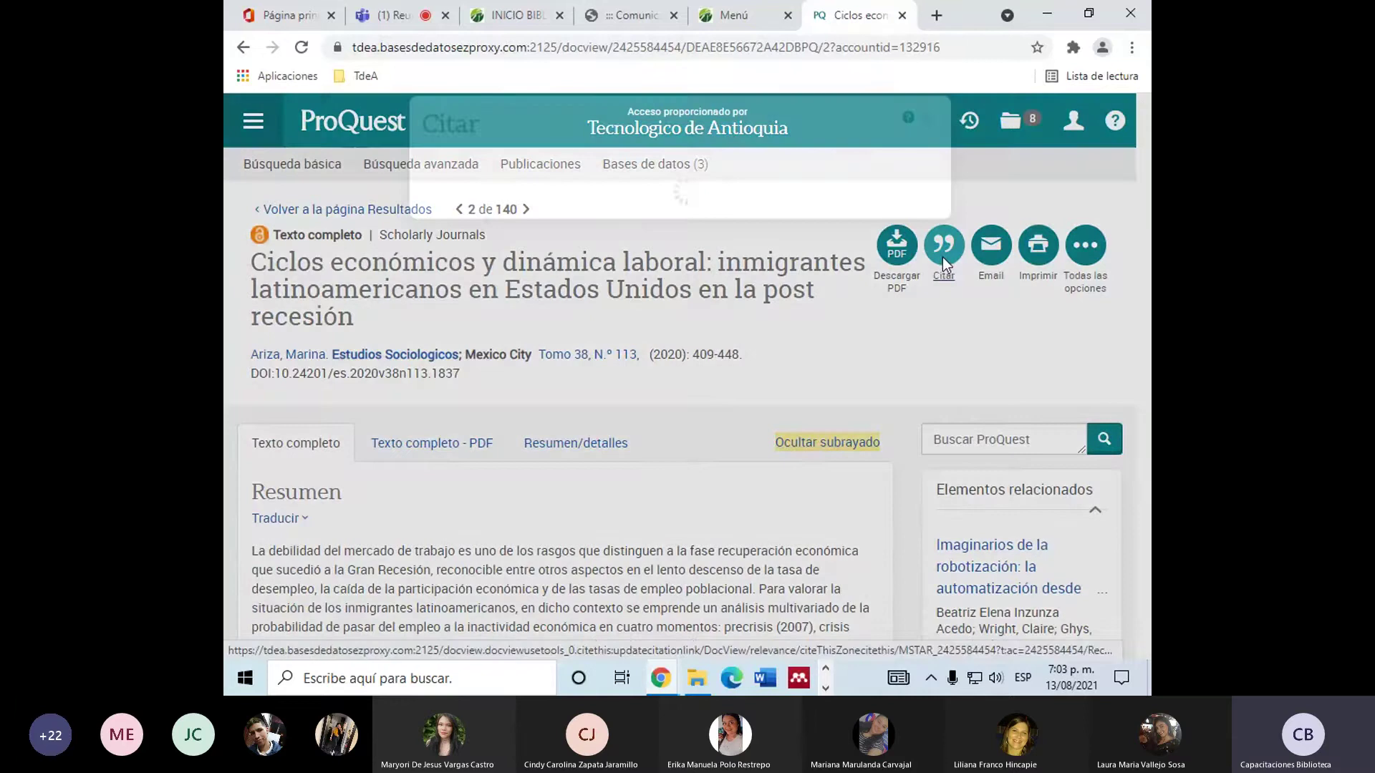
click(444, 280)
key(ctrl+c)
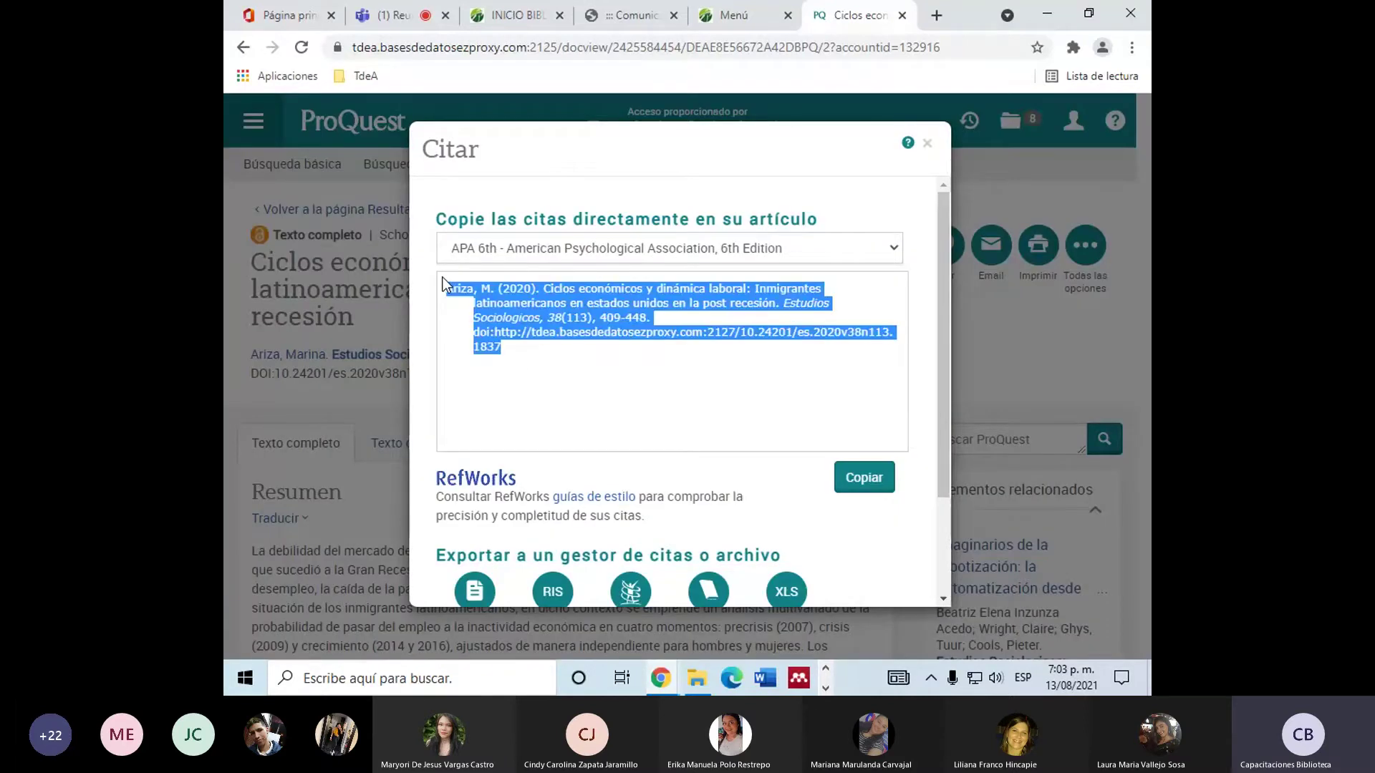
click(873, 490)
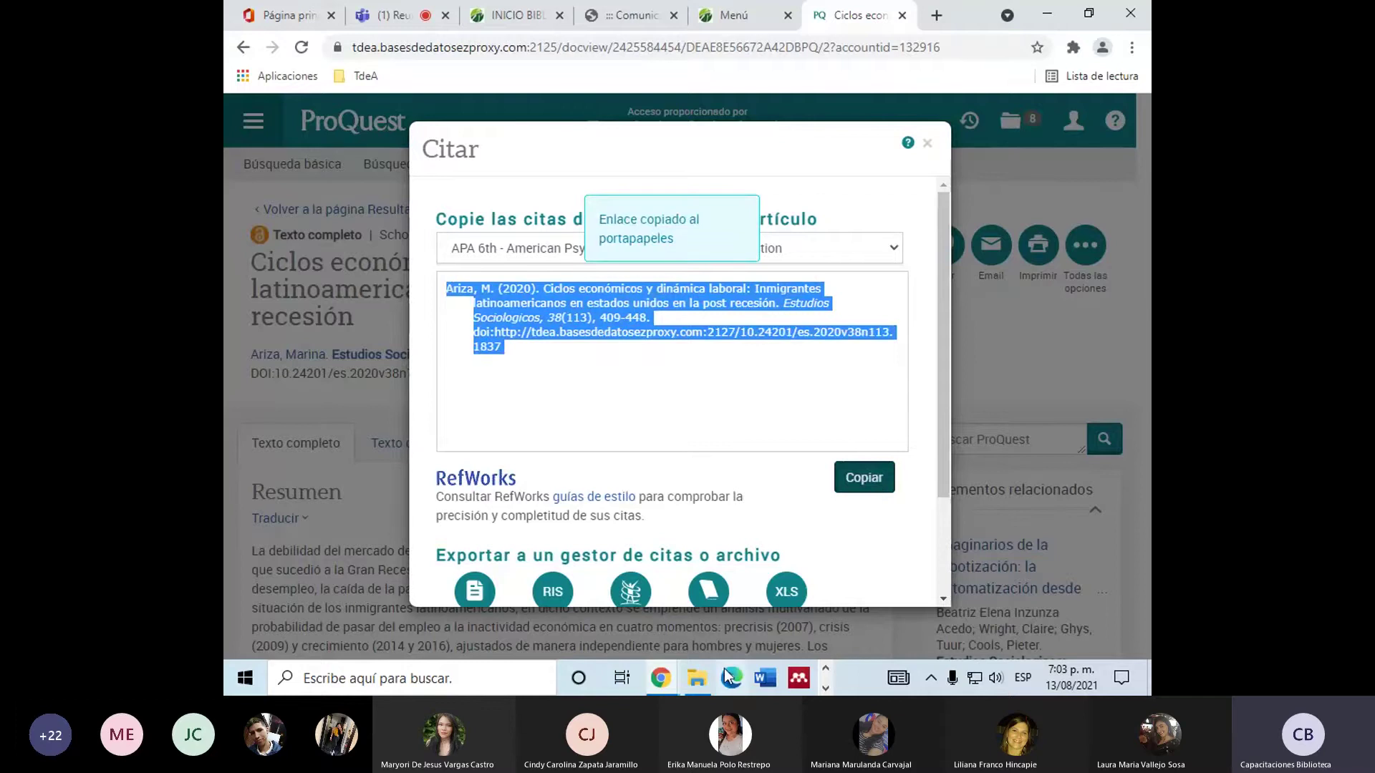
Switch to Word, create a blank document, paste the copied citation and select the pasted text.
click(762, 681)
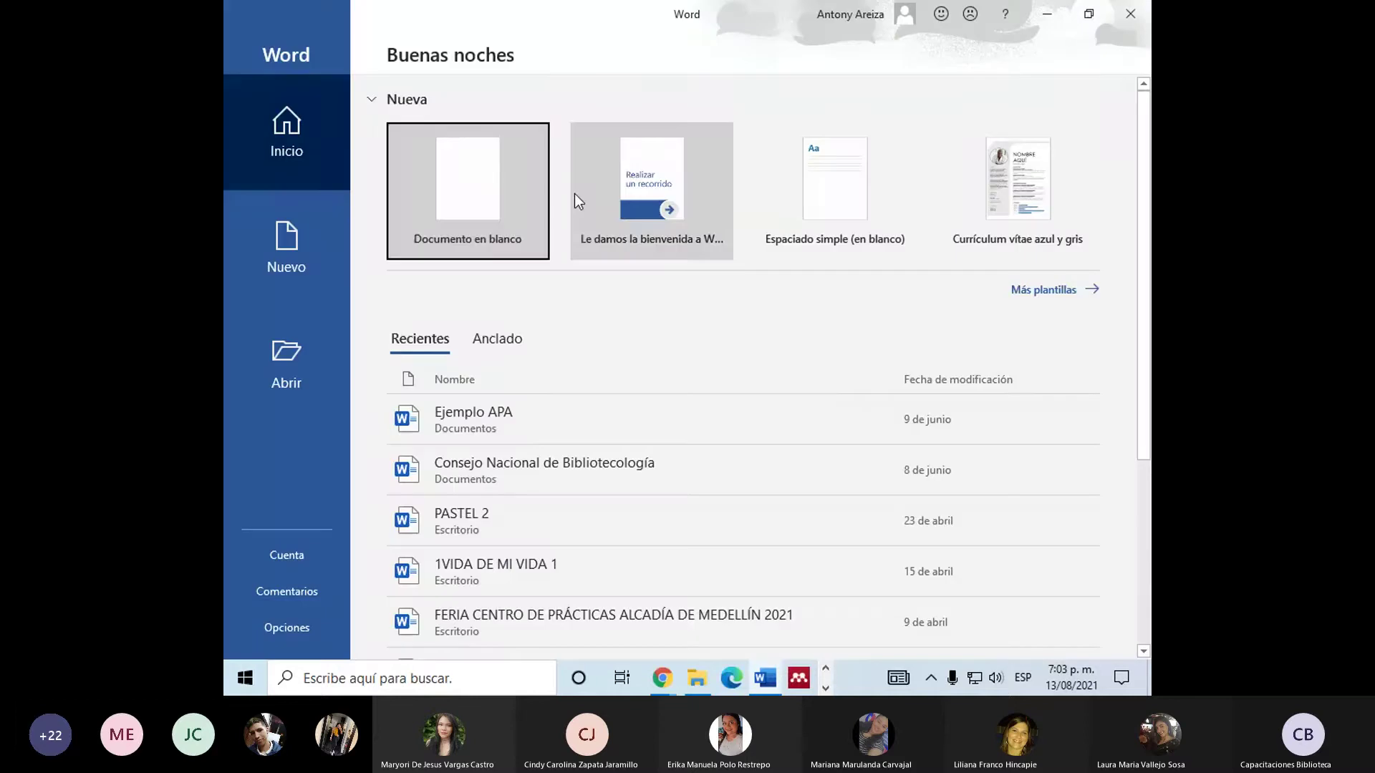
click(486, 168)
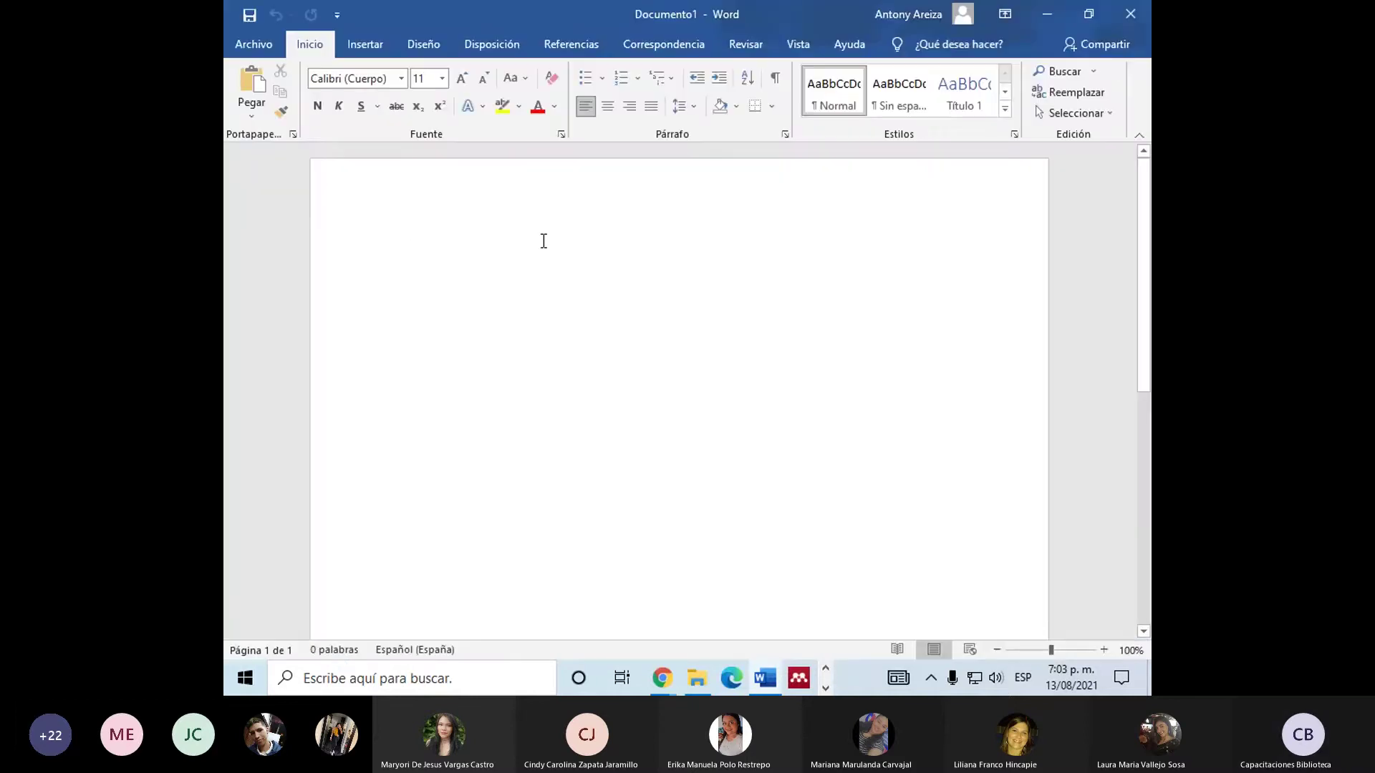
key(ctrl+v)
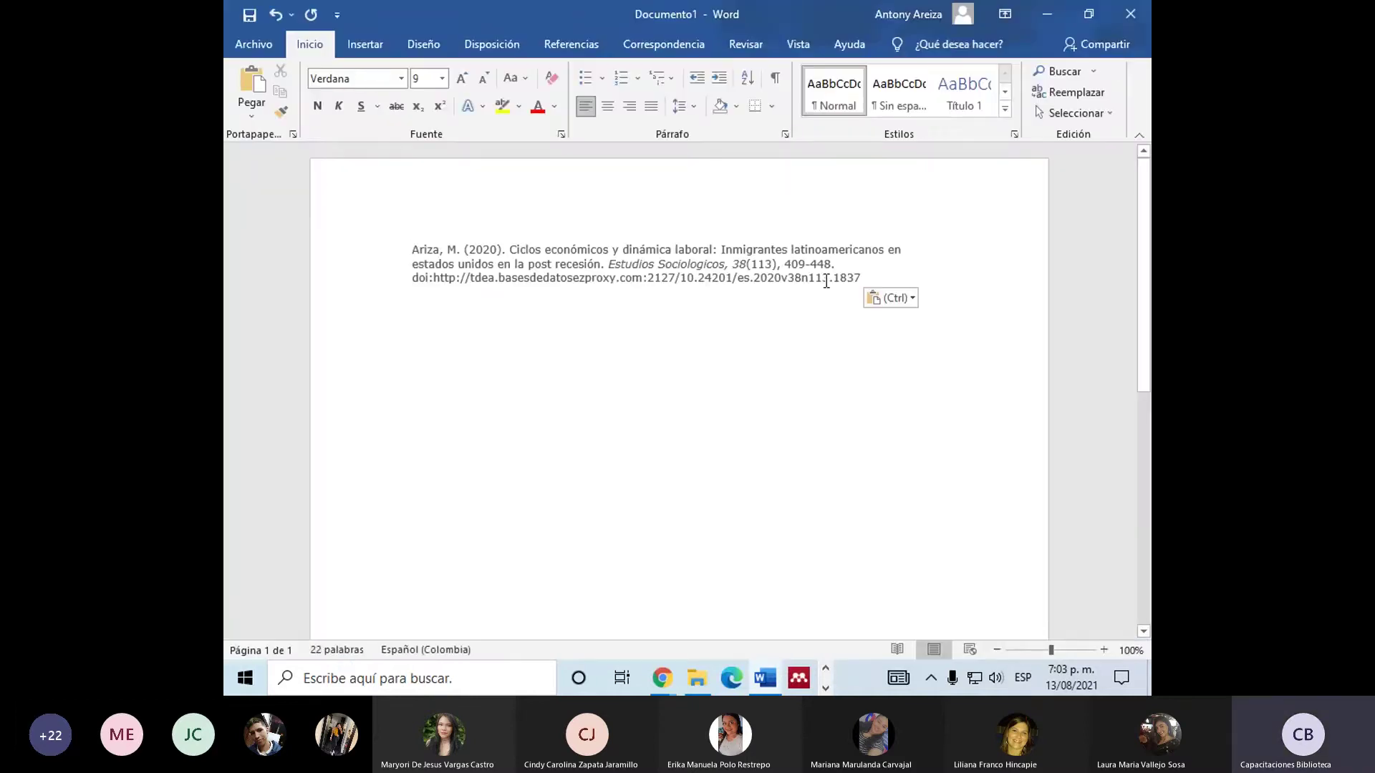
key(ctrl+a)
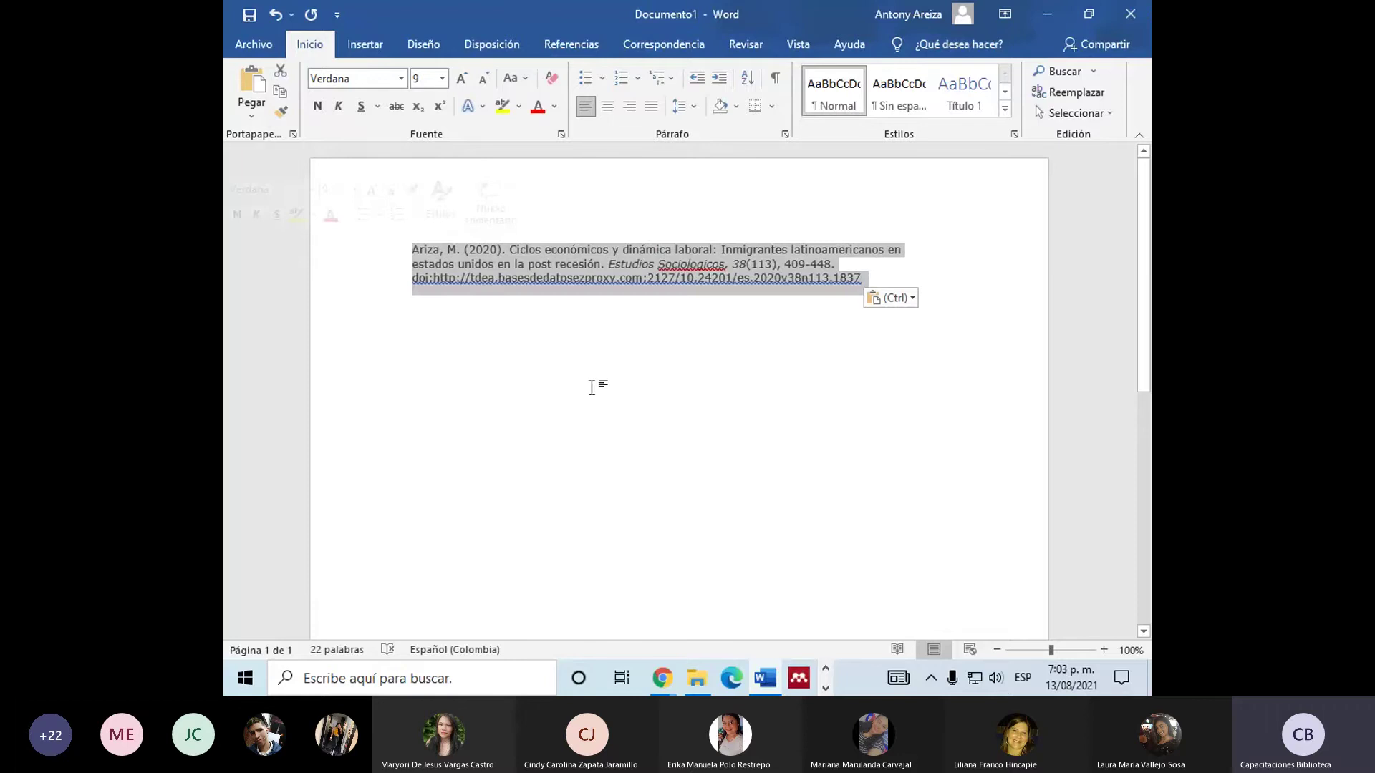
Switch back to the ProQuest article in Chrome, close the citation dialog and return to the results.
click(661, 678)
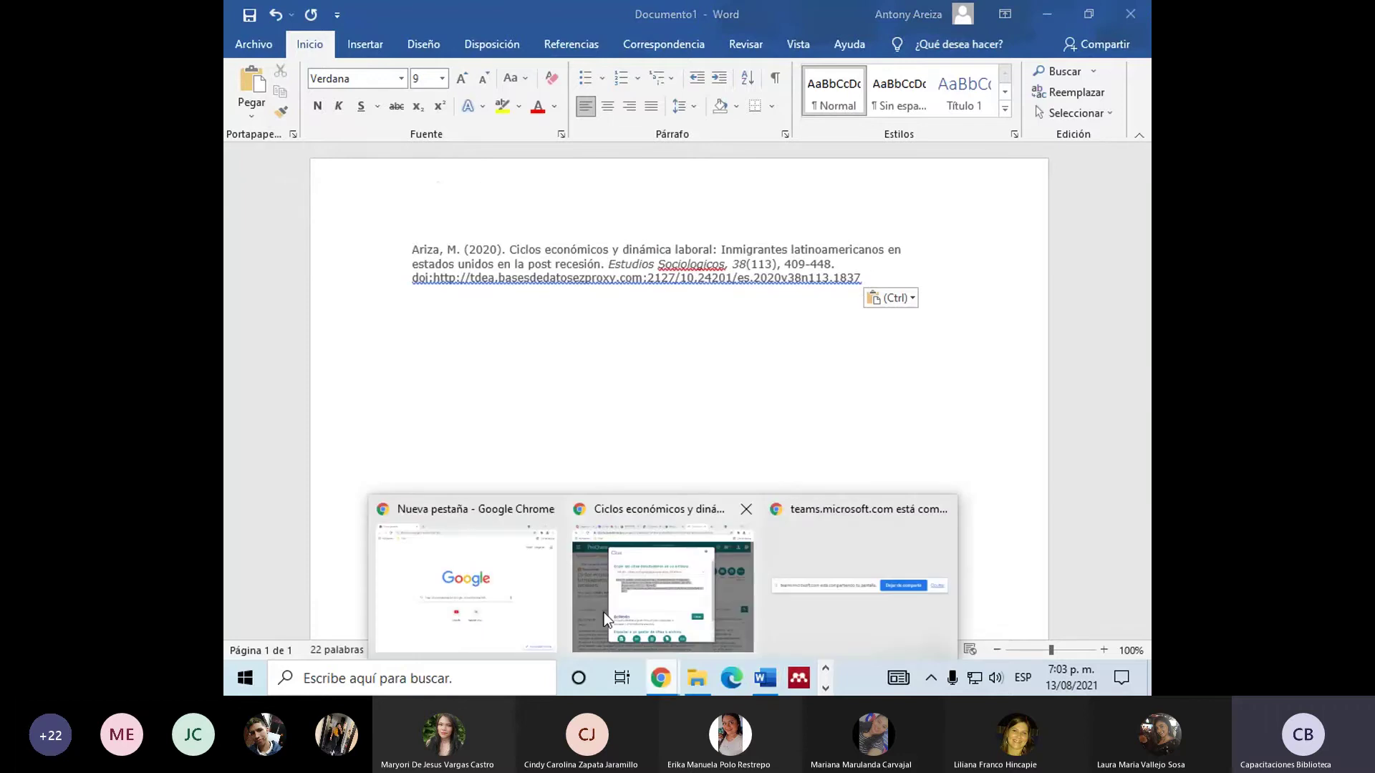
click(639, 583)
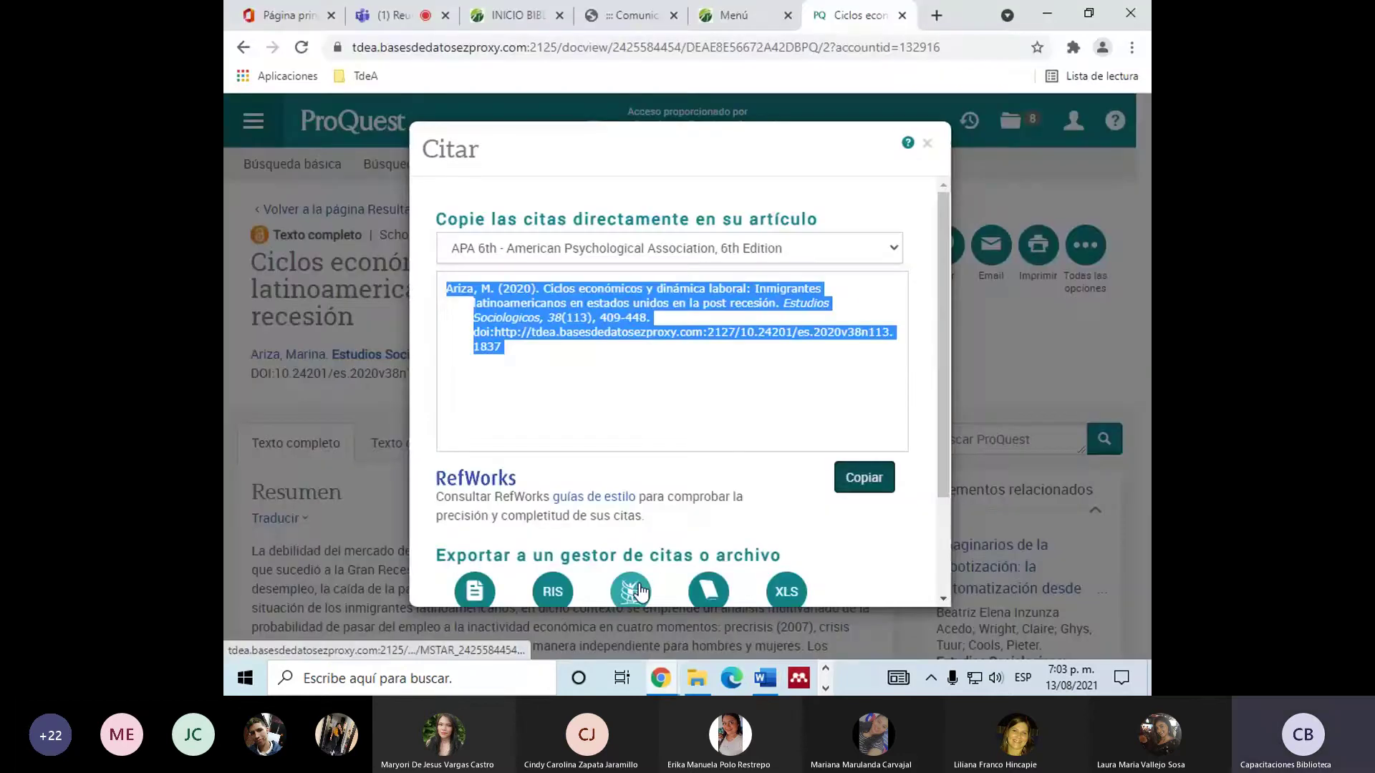
click(926, 143)
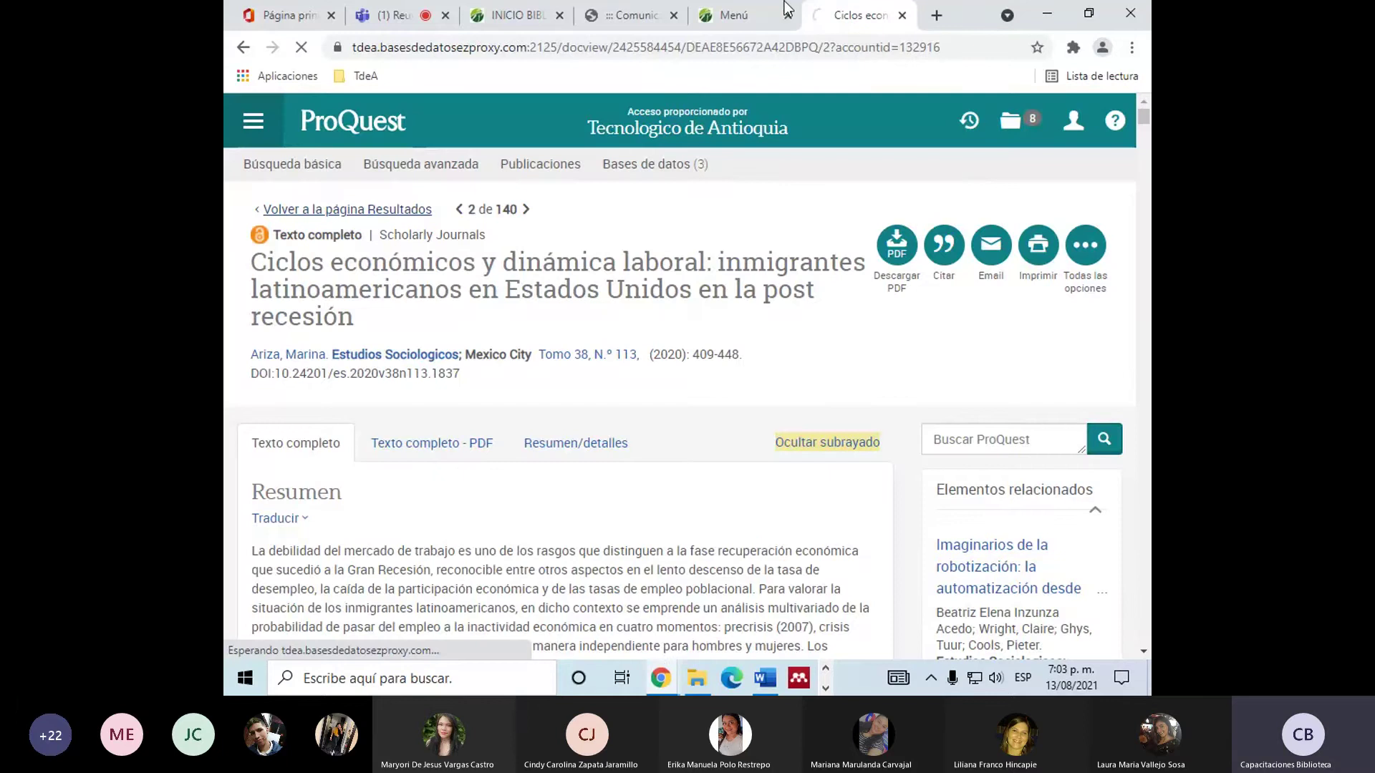
Open EBSCOhost Research Databases from the library's database menu and select all the listed databases.
click(752, 14)
click(968, 318)
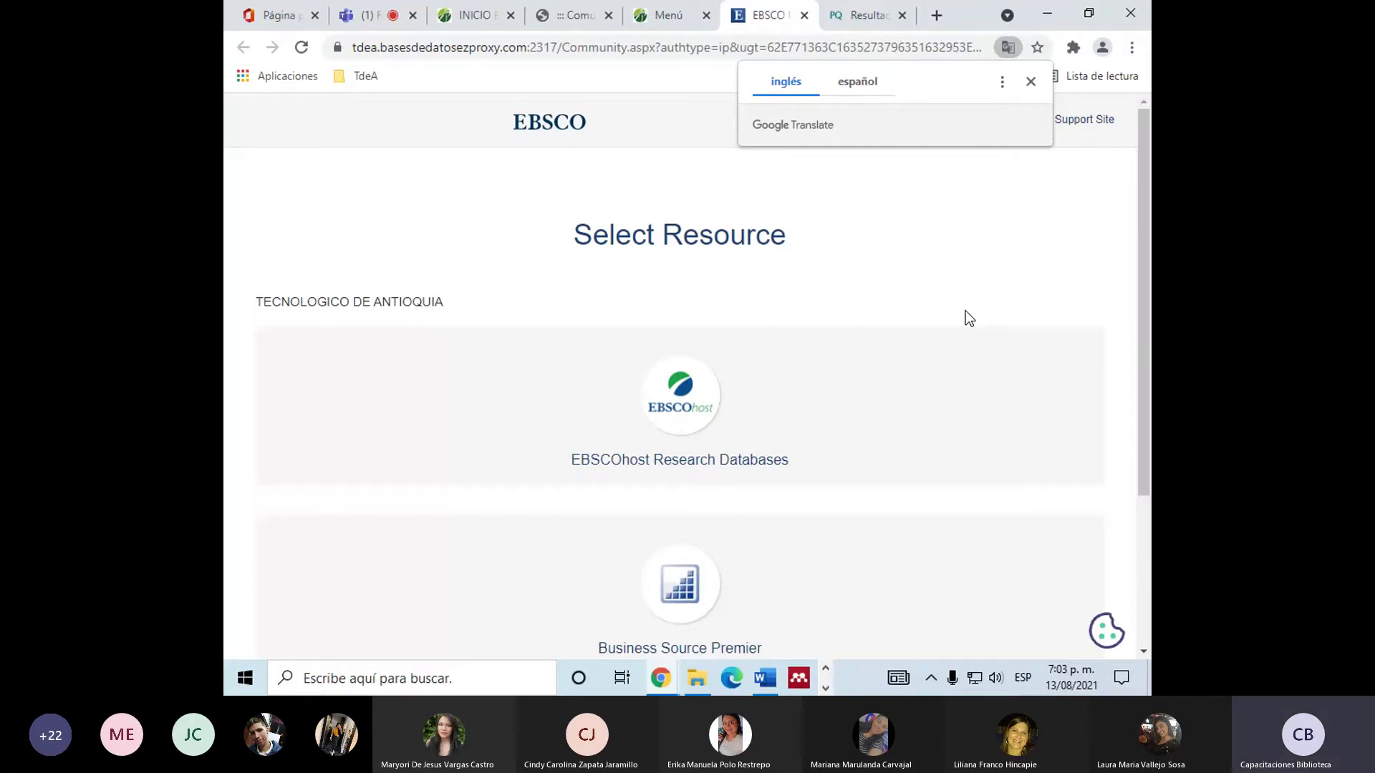
click(1031, 81)
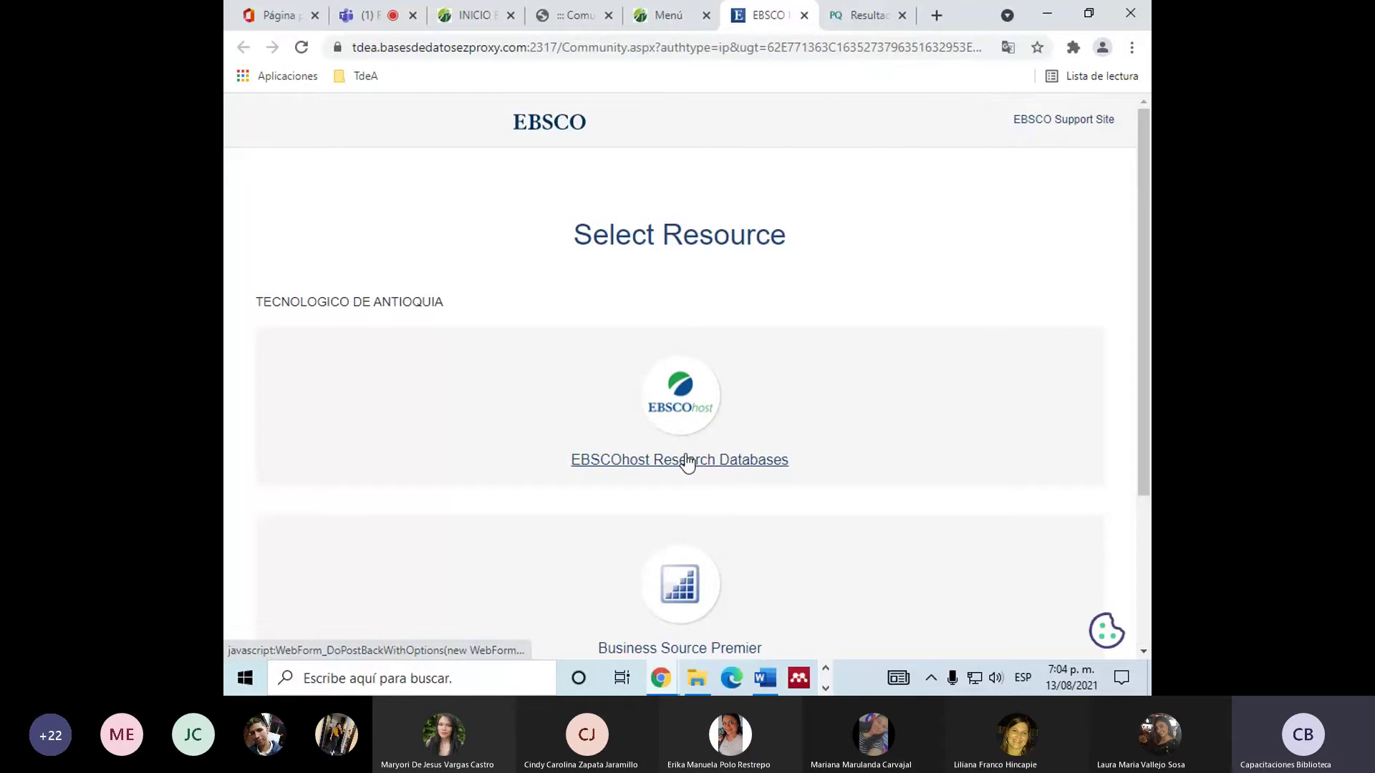
click(754, 462)
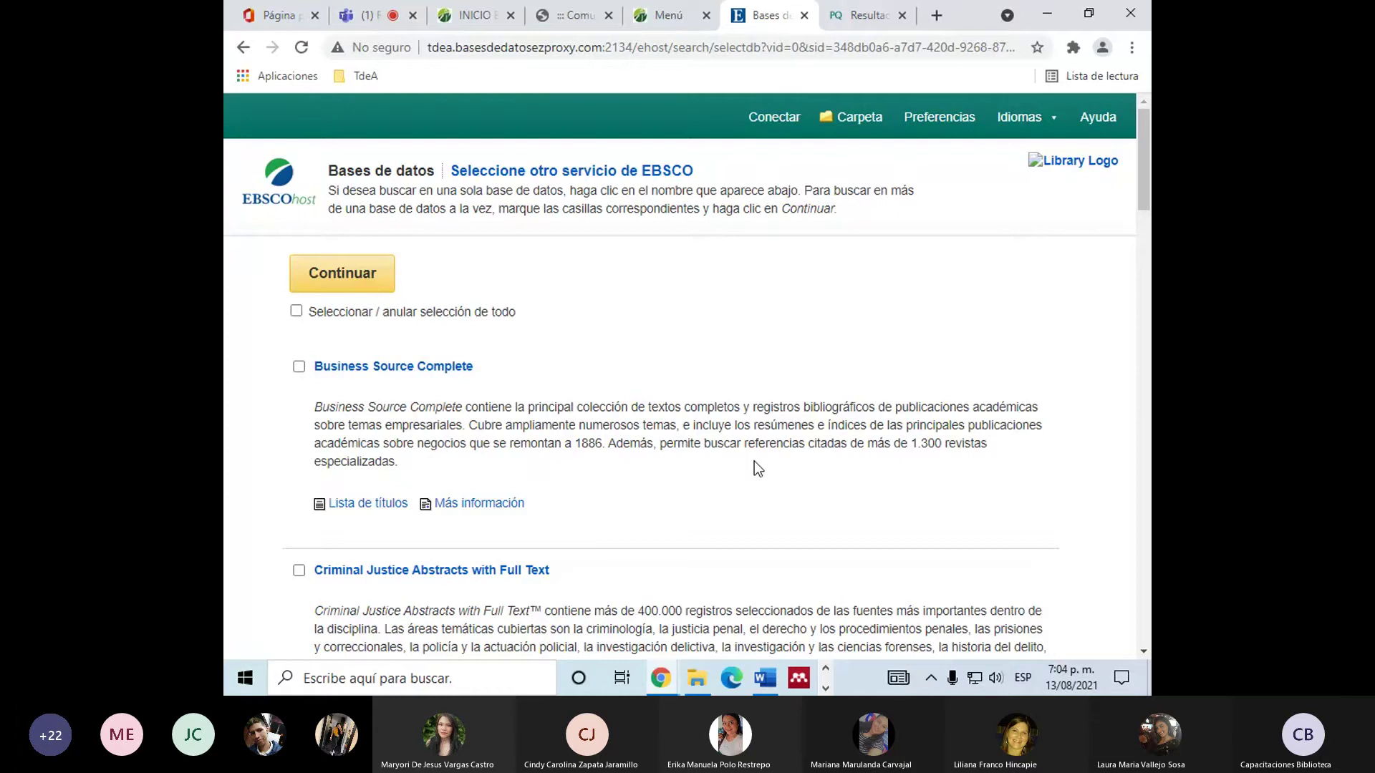
click(297, 311)
Examine the full list of selected EBSCOhost databases and their descriptions, from Business Source Complete to MasterFILE Reference eBook Collection.
scroll(359, 483, down, 10)
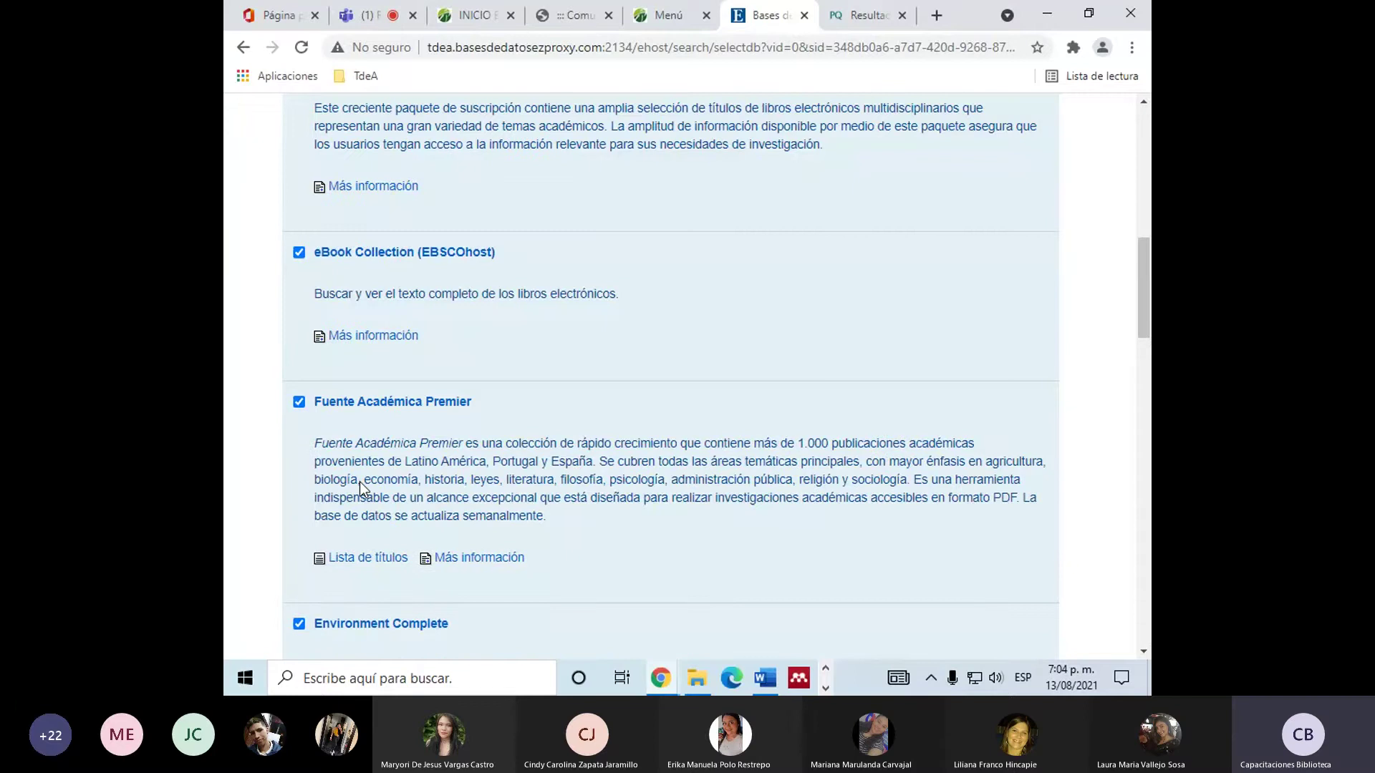
scroll(360, 483, down, 15)
scroll(359, 483, up, 8)
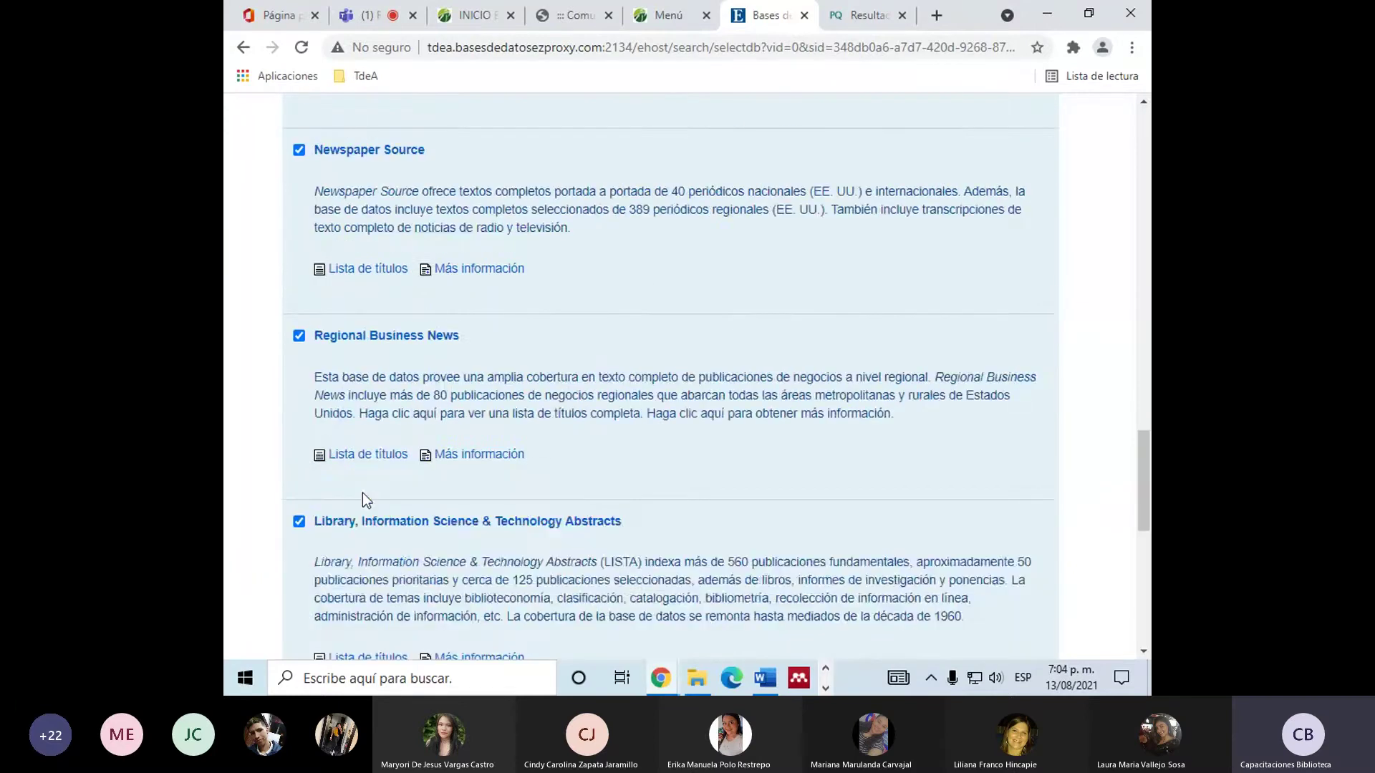
scroll(363, 498, up, 12)
scroll(362, 500, up, 2)
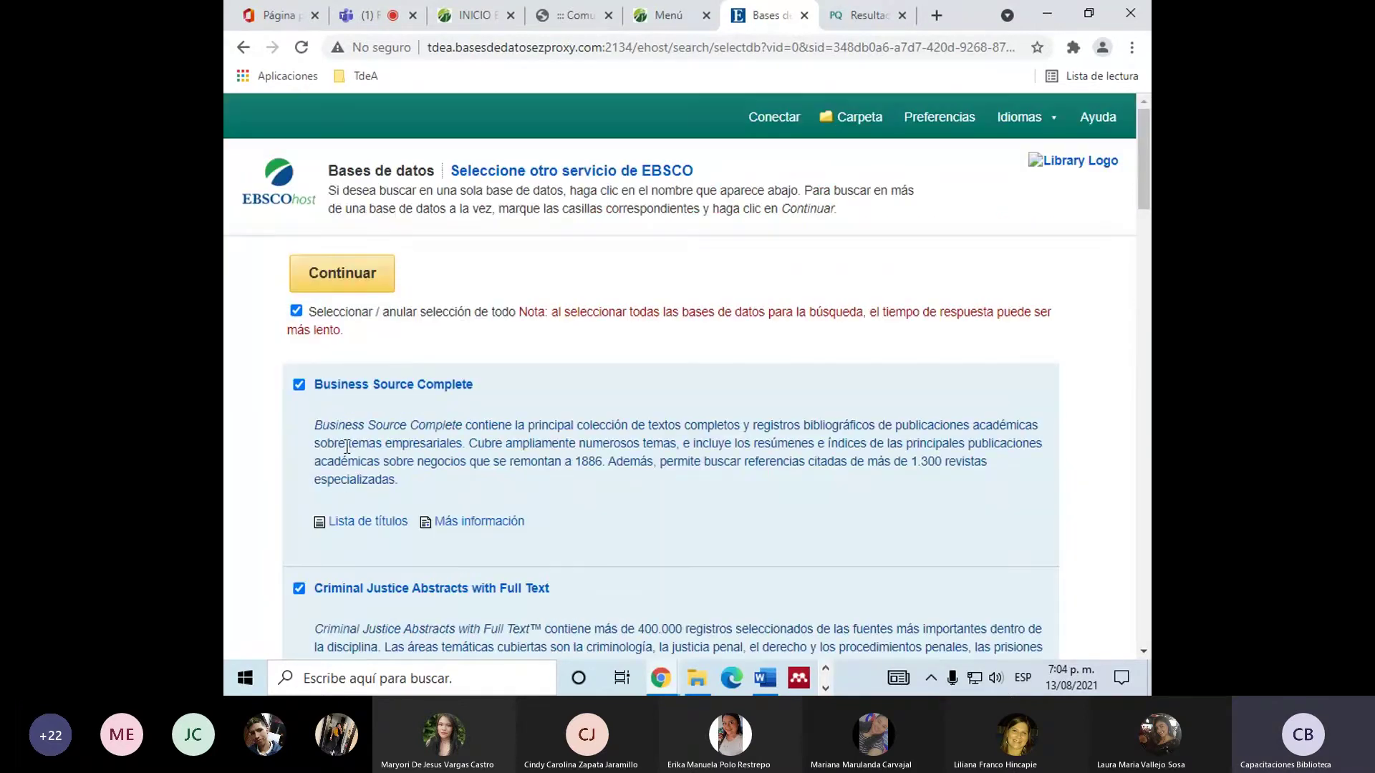
scroll(672, 338, down, 6)
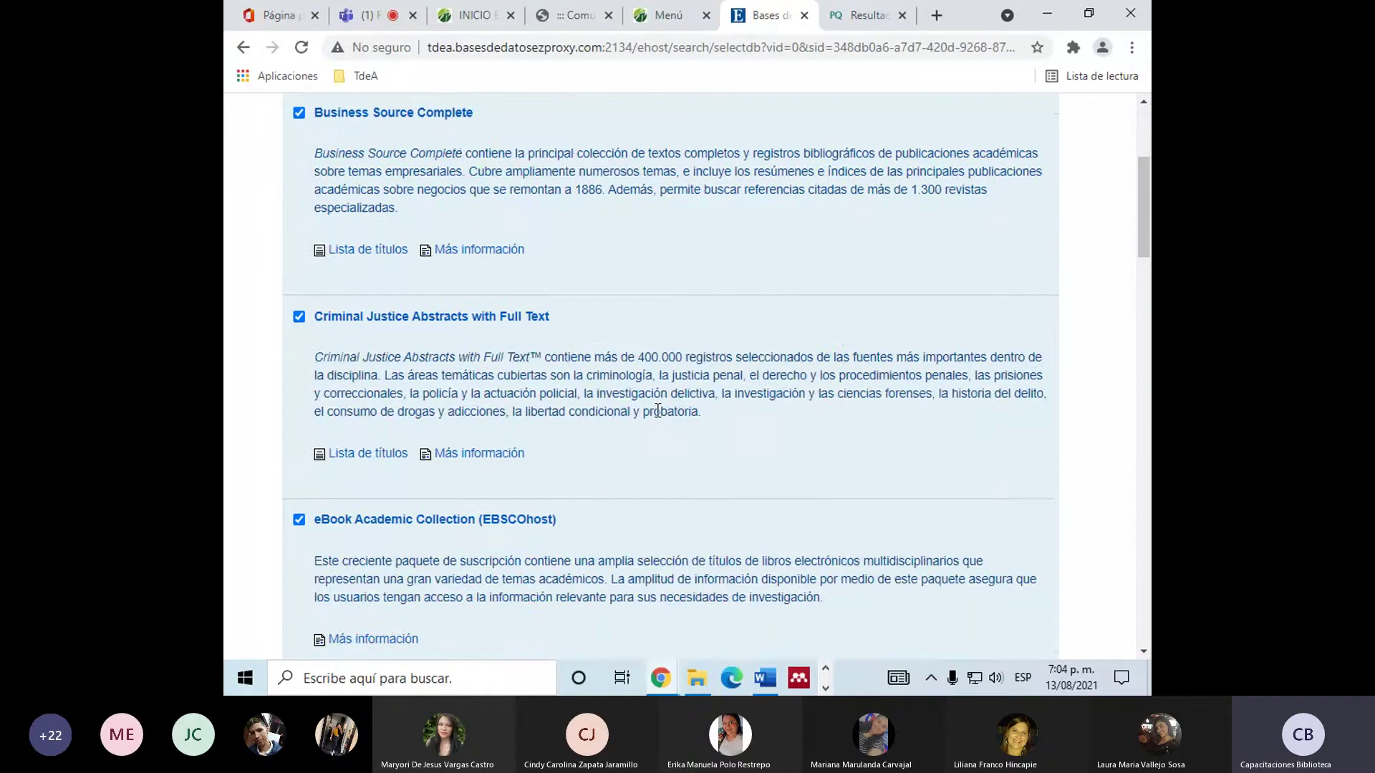
scroll(366, 413, down, 1)
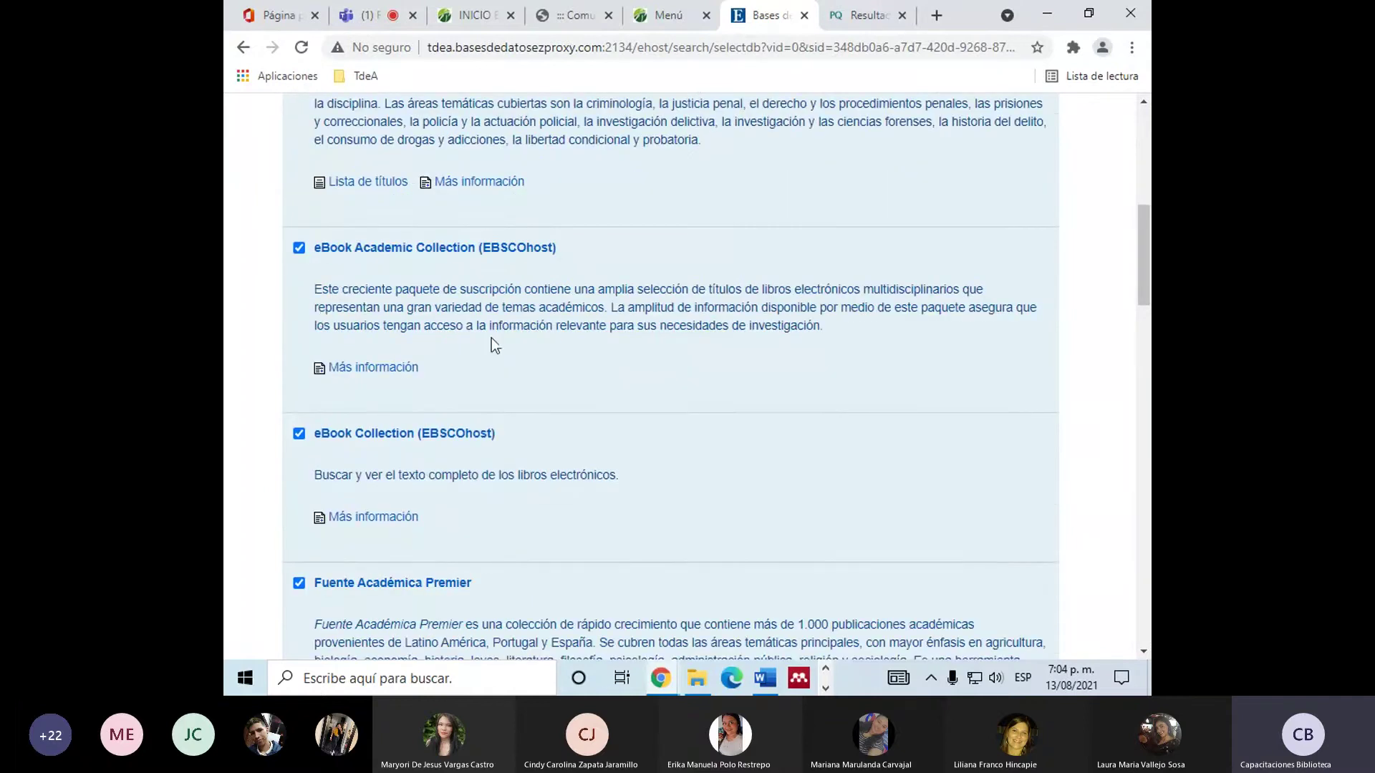
scroll(491, 343, down, 6)
scroll(478, 341, down, 4)
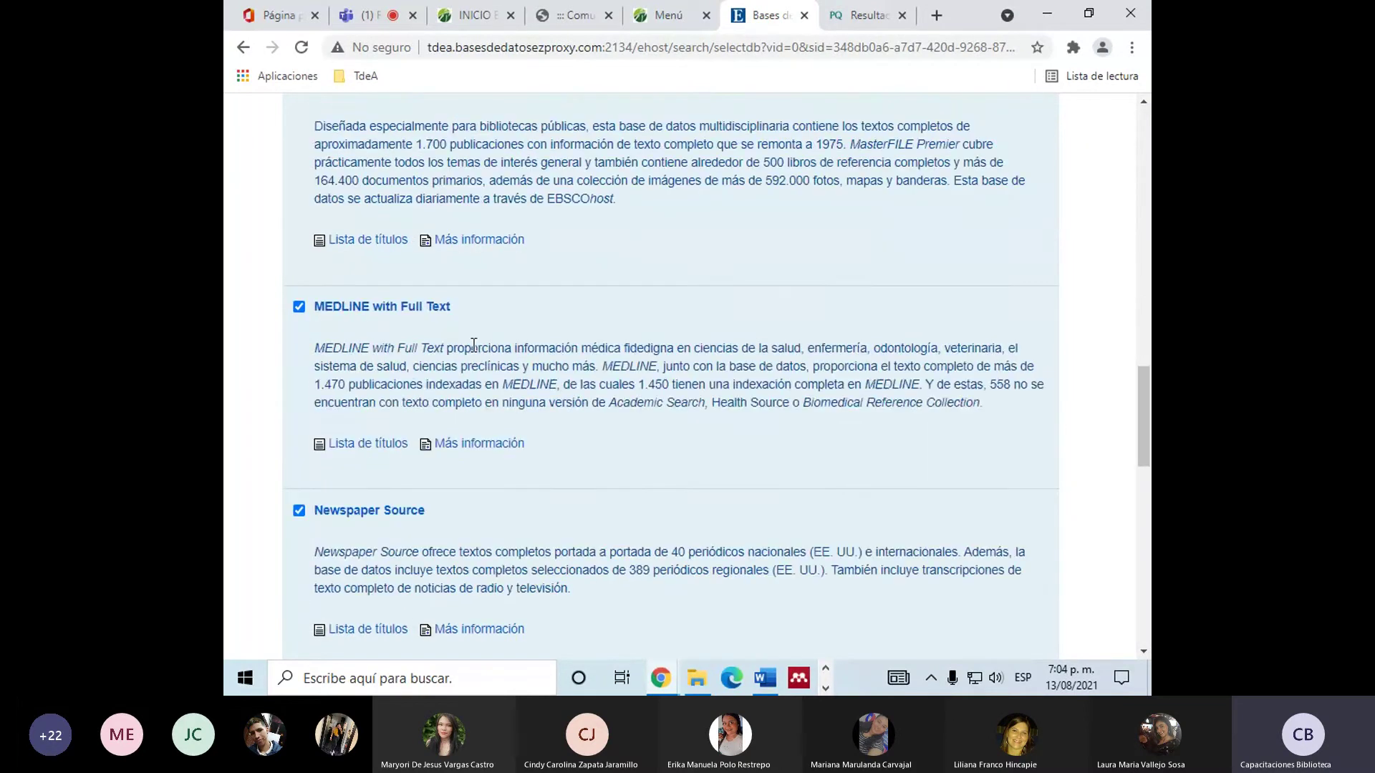
scroll(443, 365, down, 2)
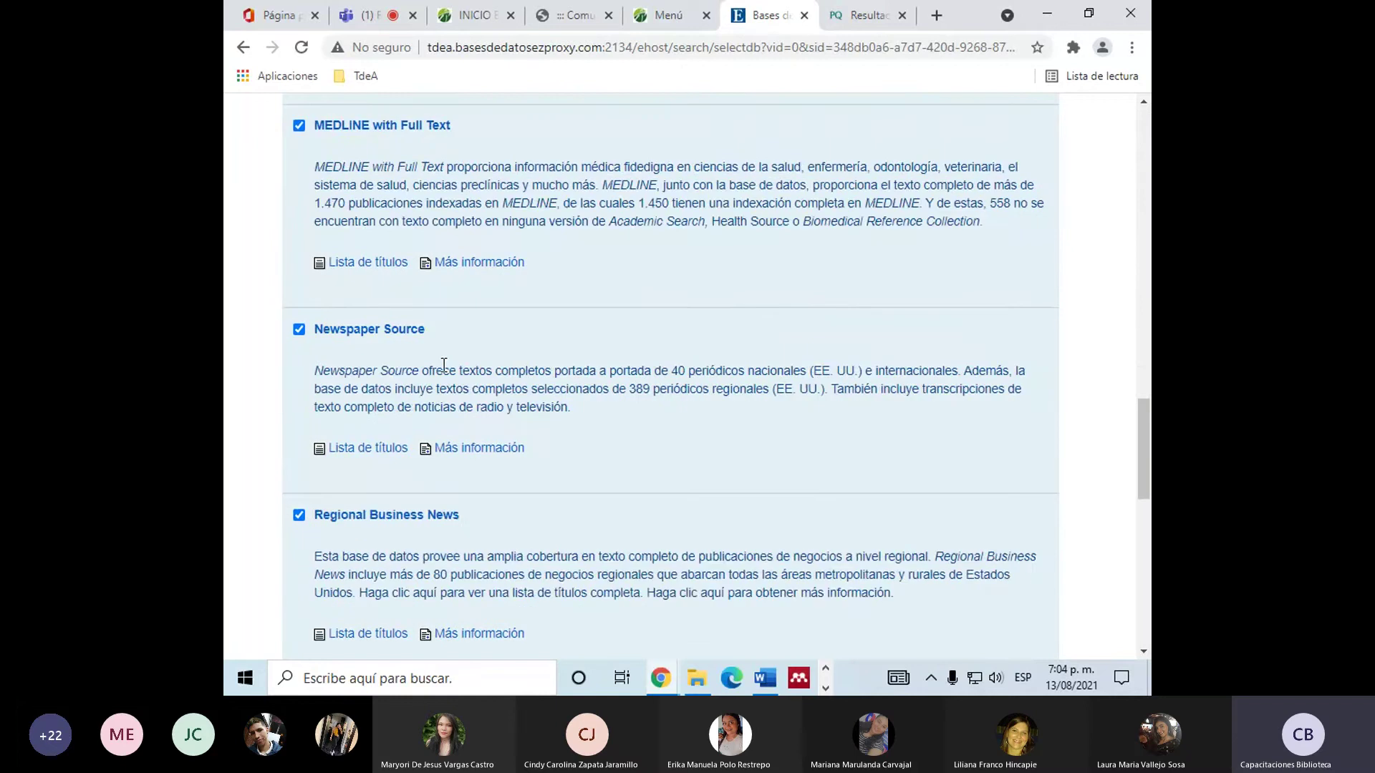
scroll(285, 398, down, 8)
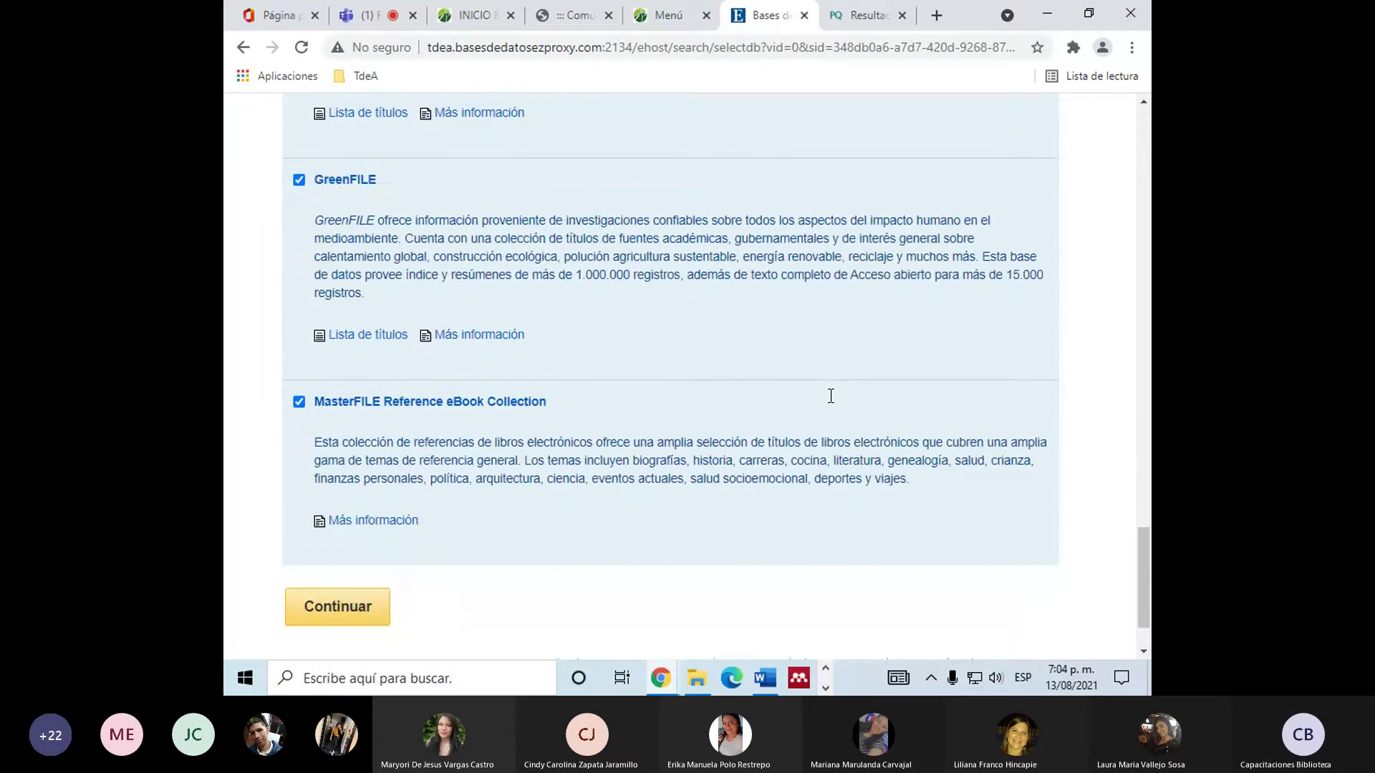
scroll(831, 396, up, 5)
scroll(810, 441, up, 10)
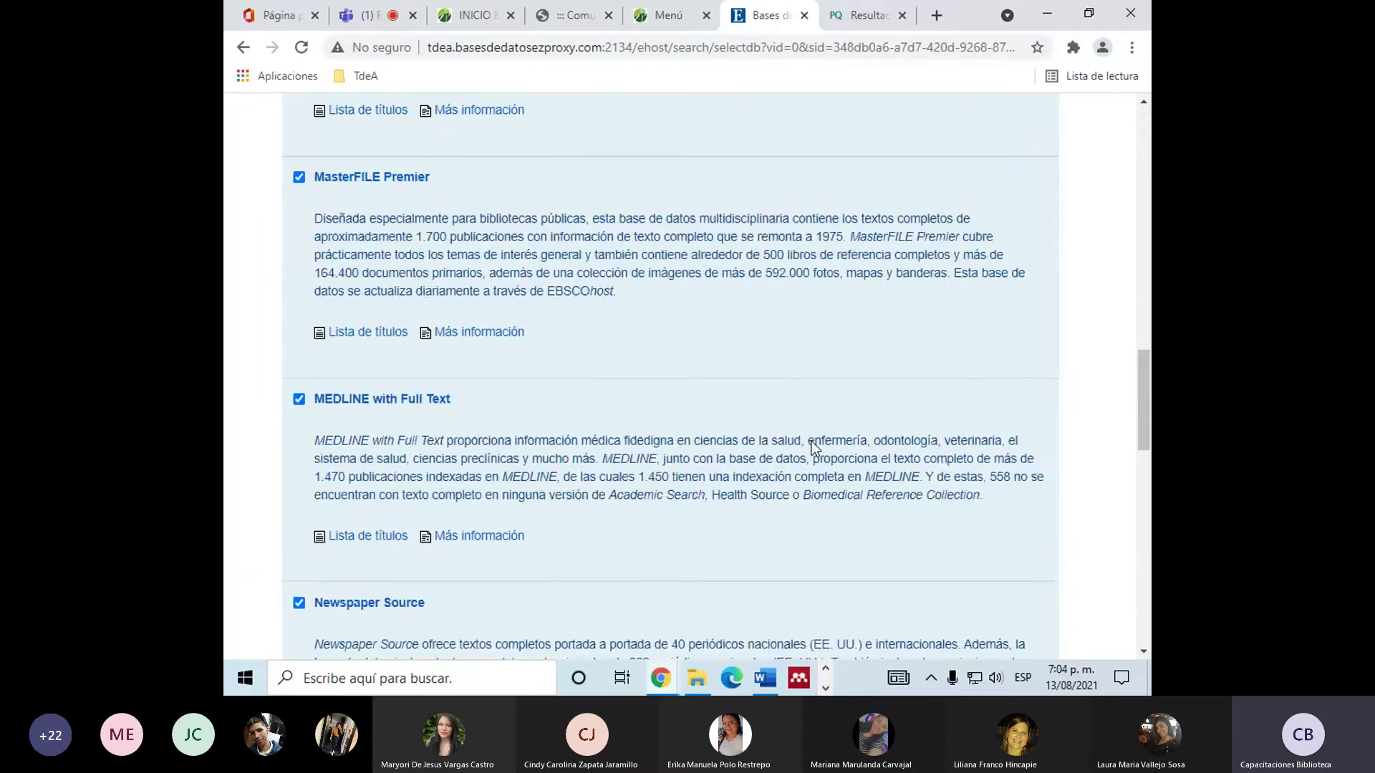
scroll(812, 425, up, 1)
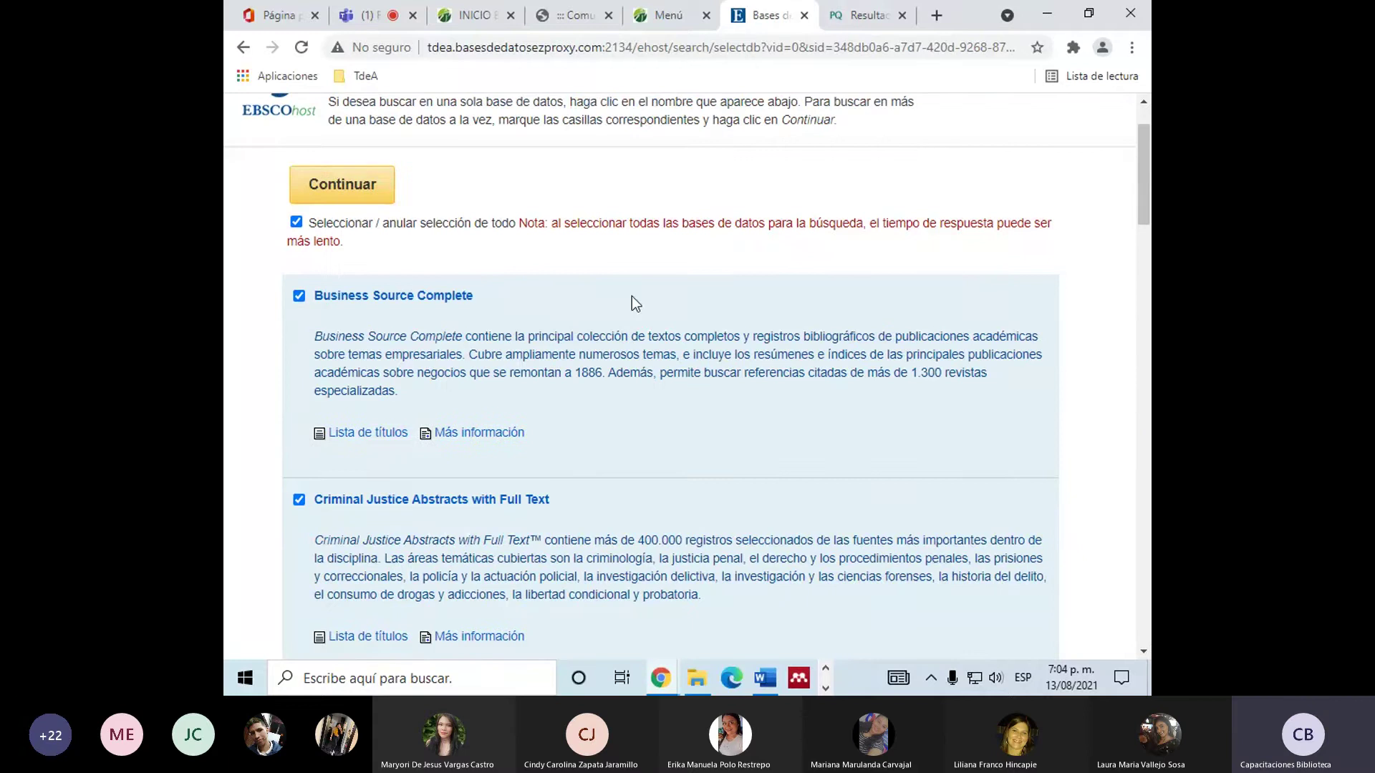
scroll(631, 303, down, 5)
scroll(226, 315, up, 7)
scroll(272, 438, down, 7)
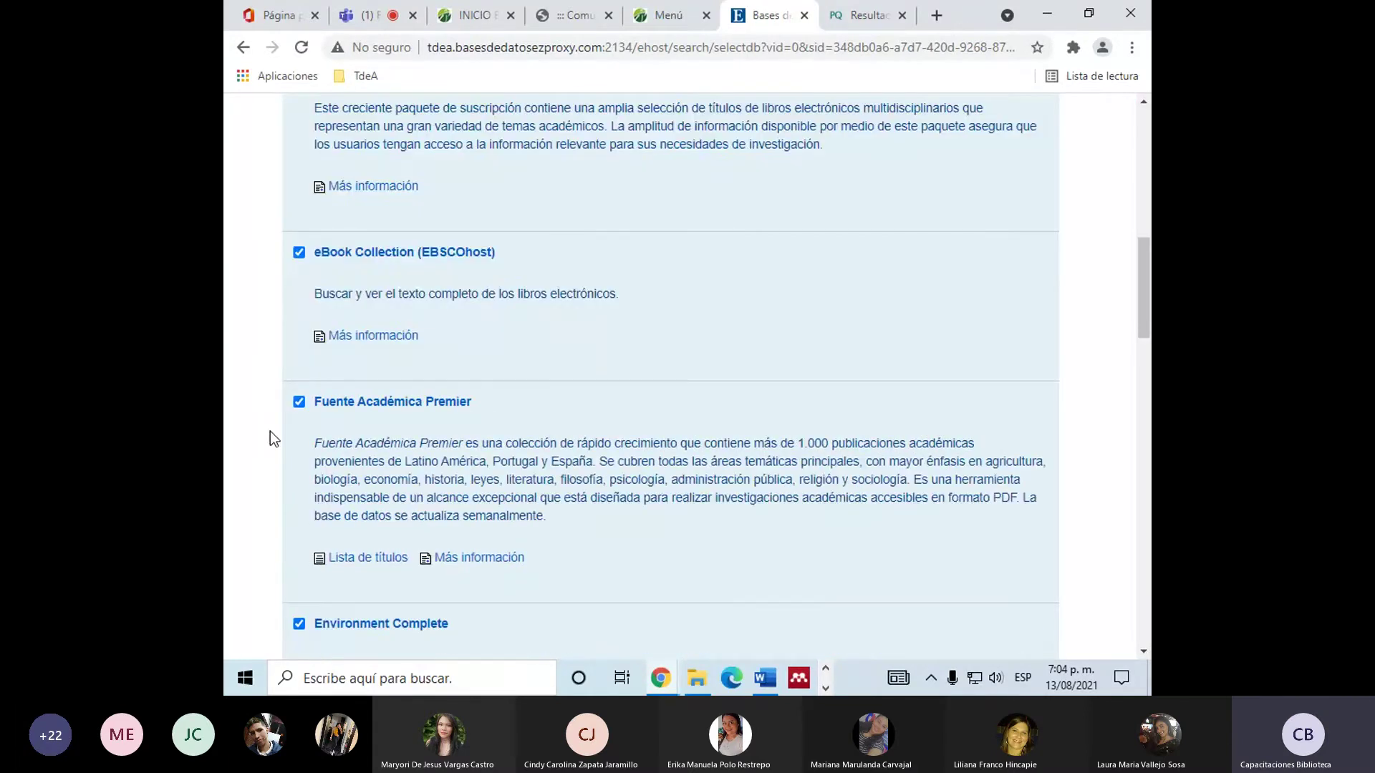
scroll(269, 431, down, 10)
scroll(272, 440, up, 5)
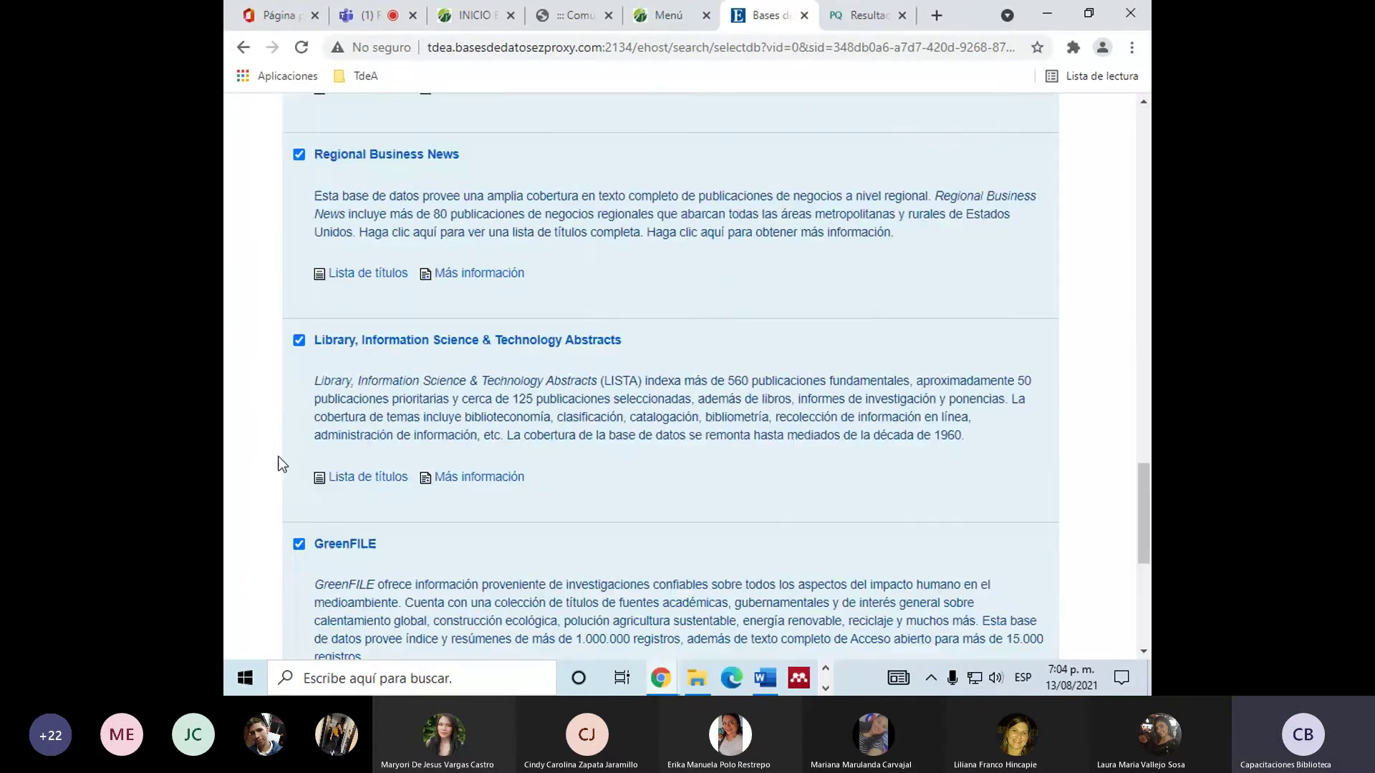
scroll(282, 464, up, 12)
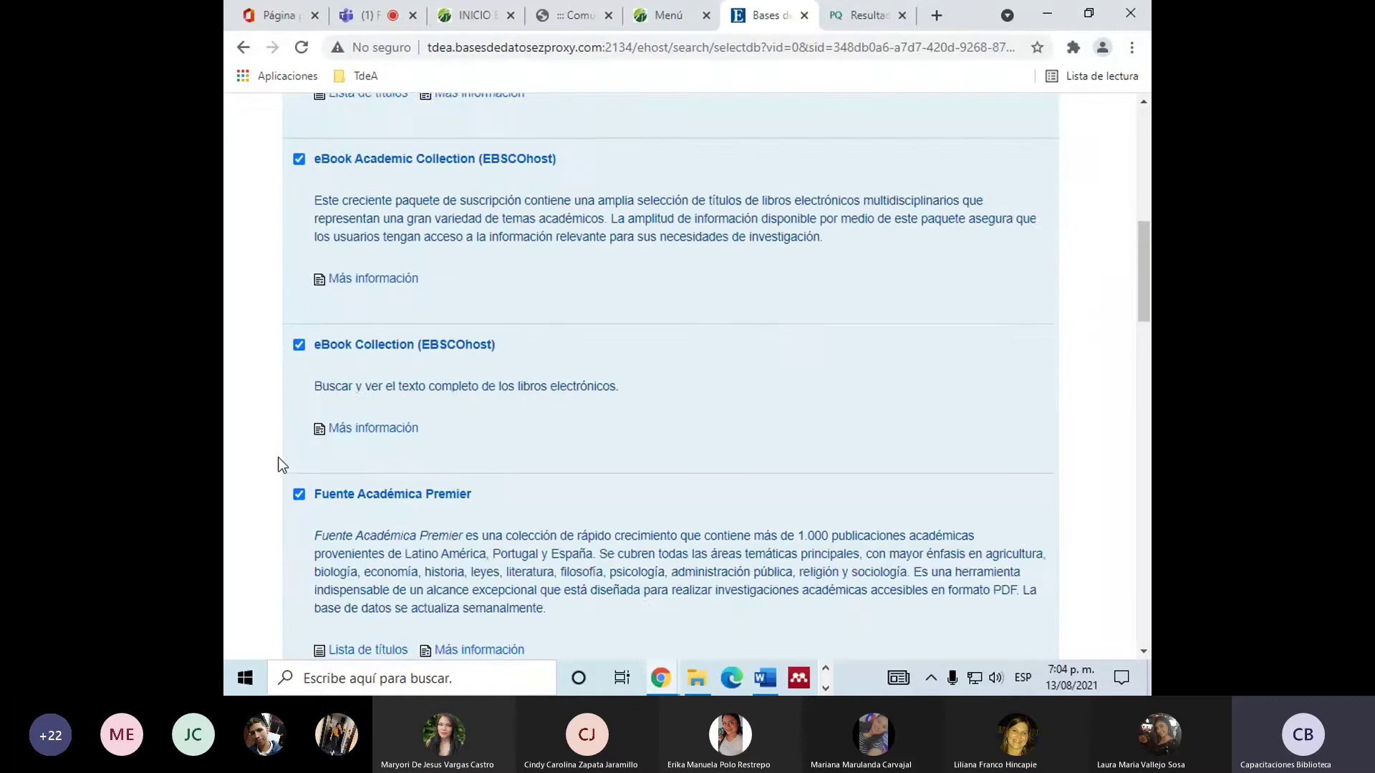
scroll(324, 372, up, 2)
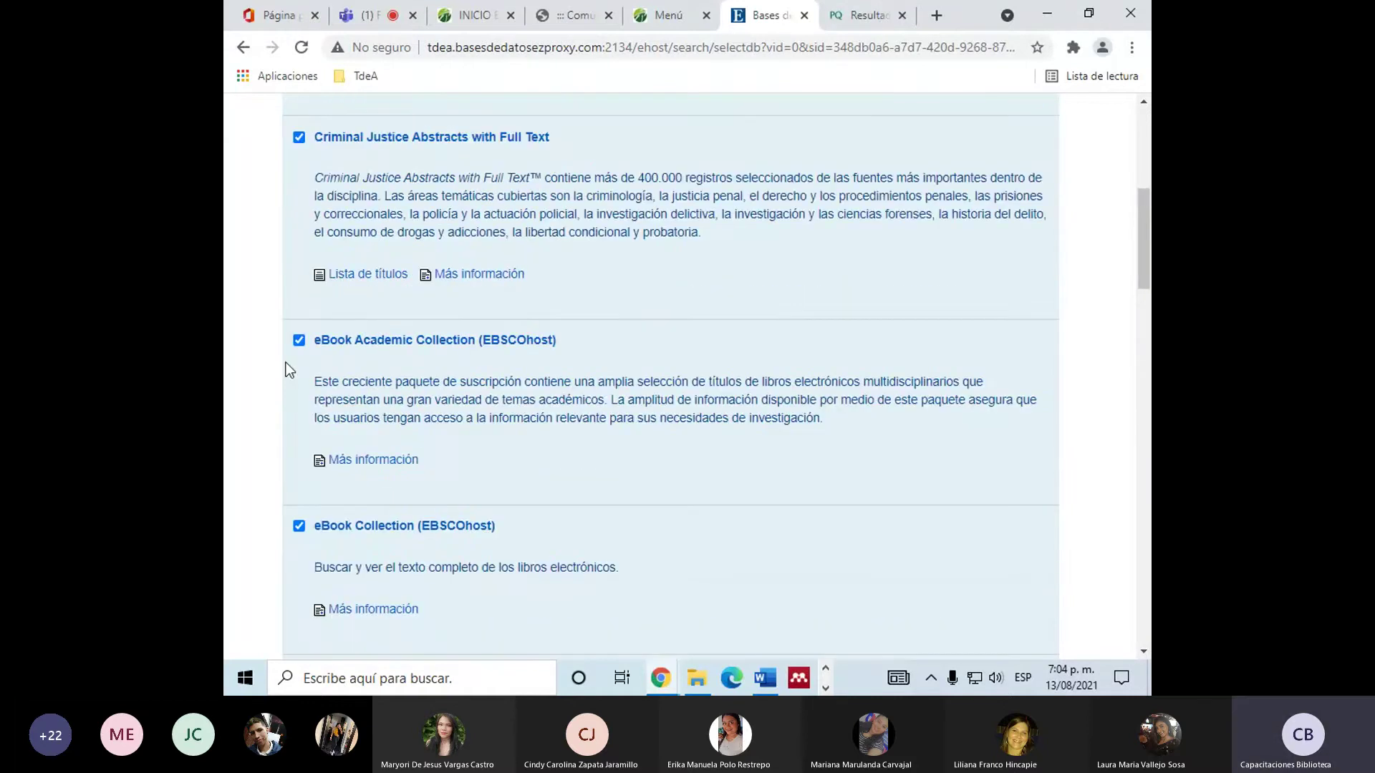
Deselect and reselect the eBook Academic Collection (EBSCOhost), and continue to the search page with all databases selected.
click(300, 339)
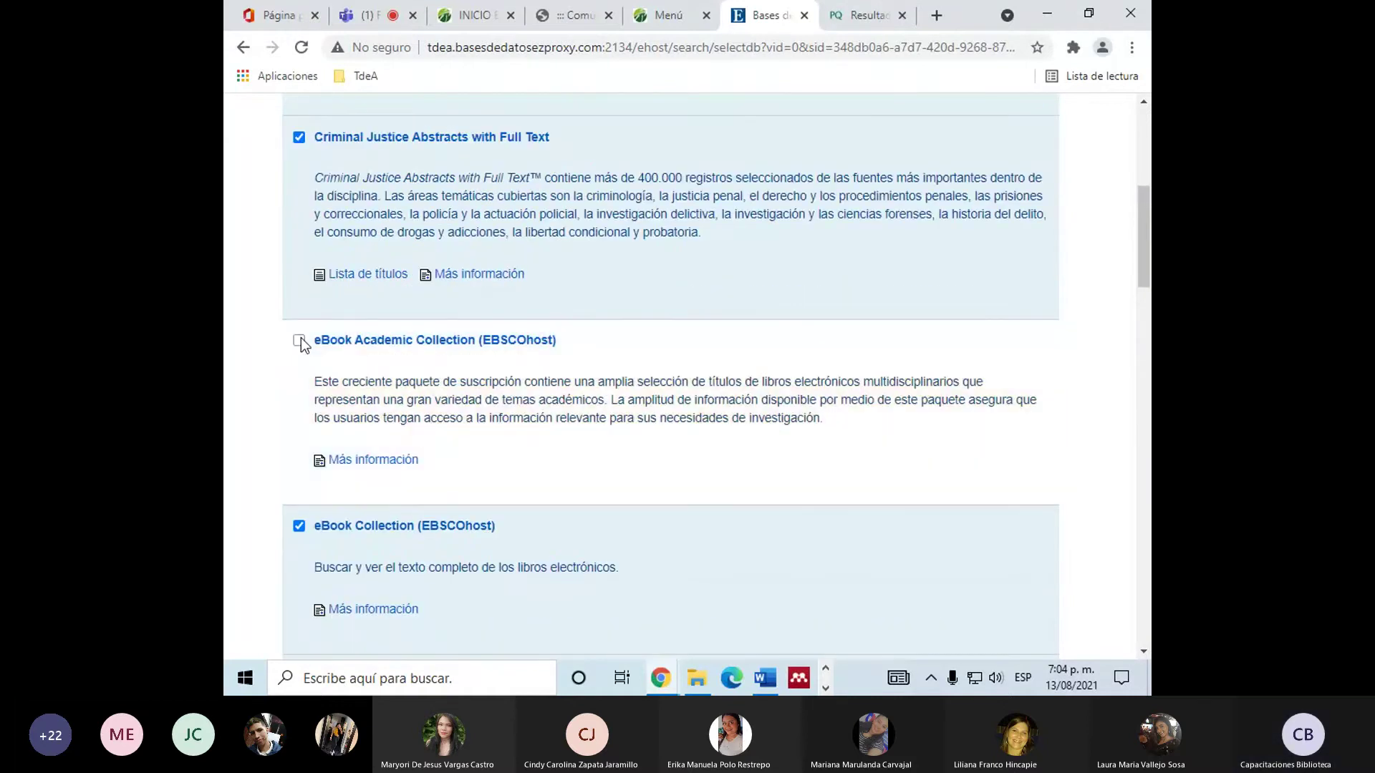
click(300, 339)
scroll(325, 514, up, 6)
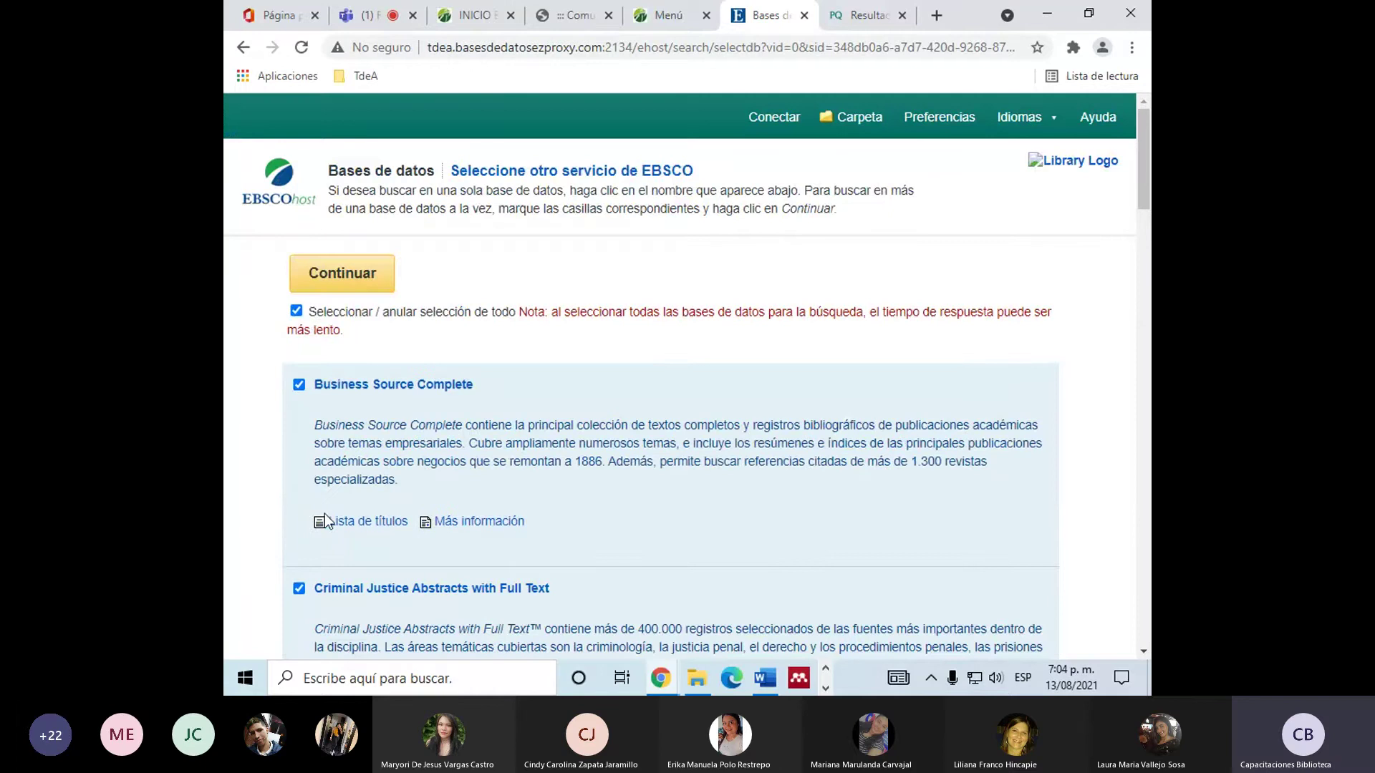
click(362, 277)
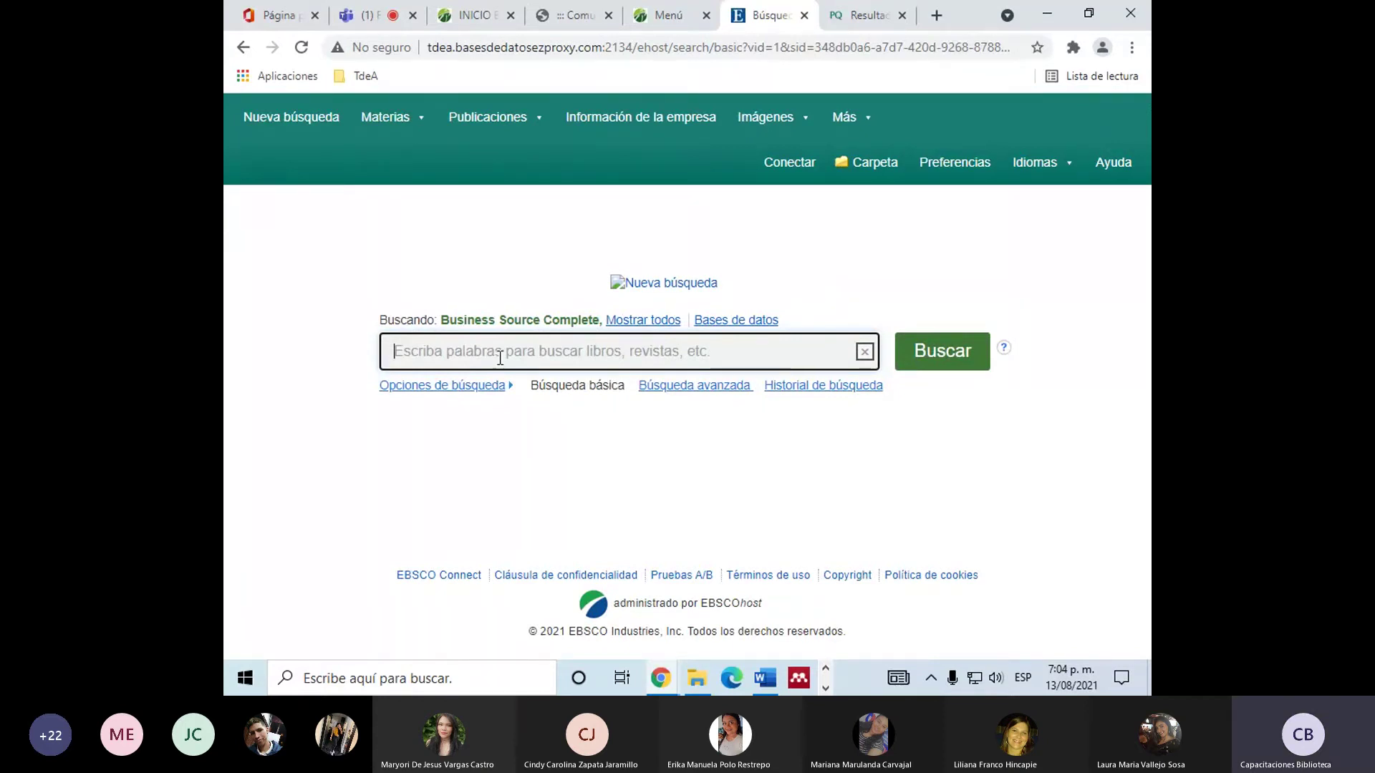
Copy the query "posguerra AND Estados Unidos" from the ProQuest results page and run the same search in EBSCOhost.
click(856, 14)
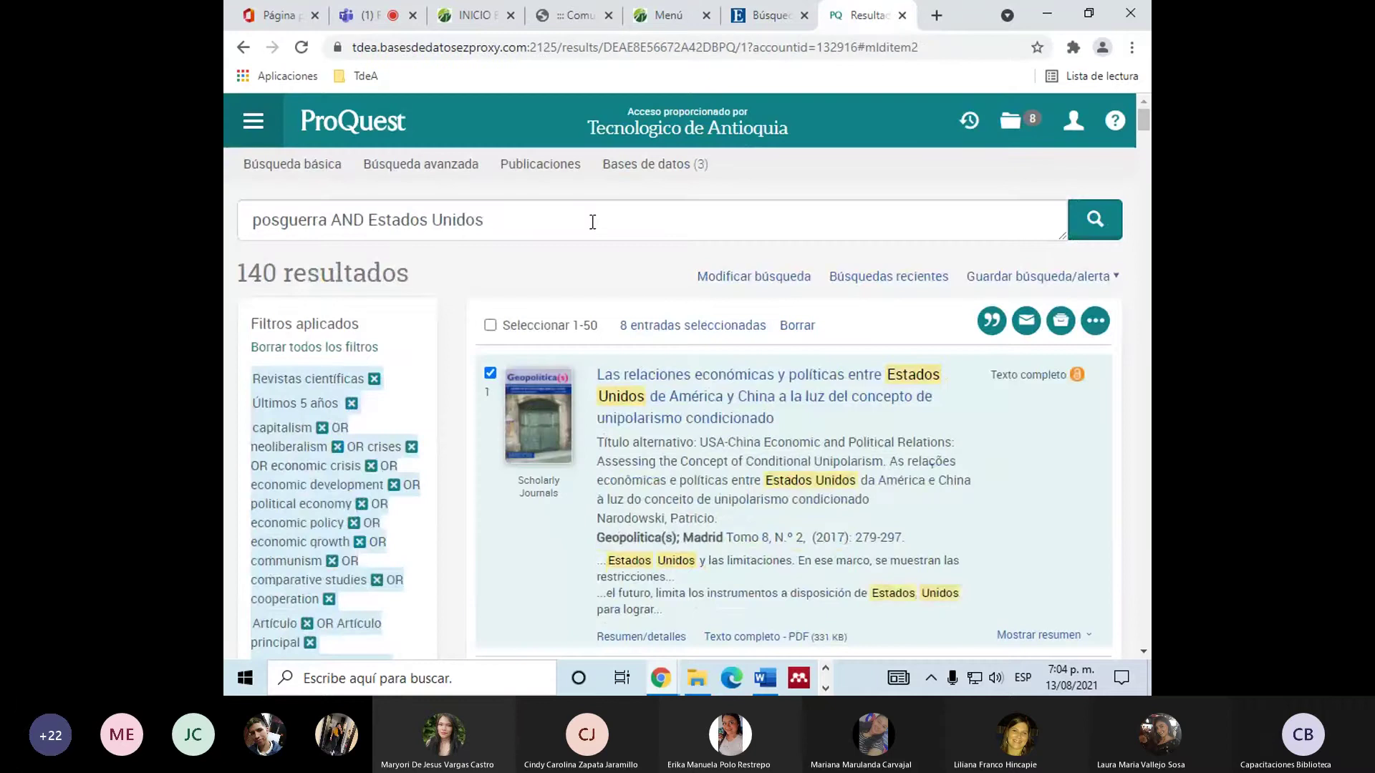
click(592, 222)
key(ctrl+c)
key(ctrl+shift+Tab)
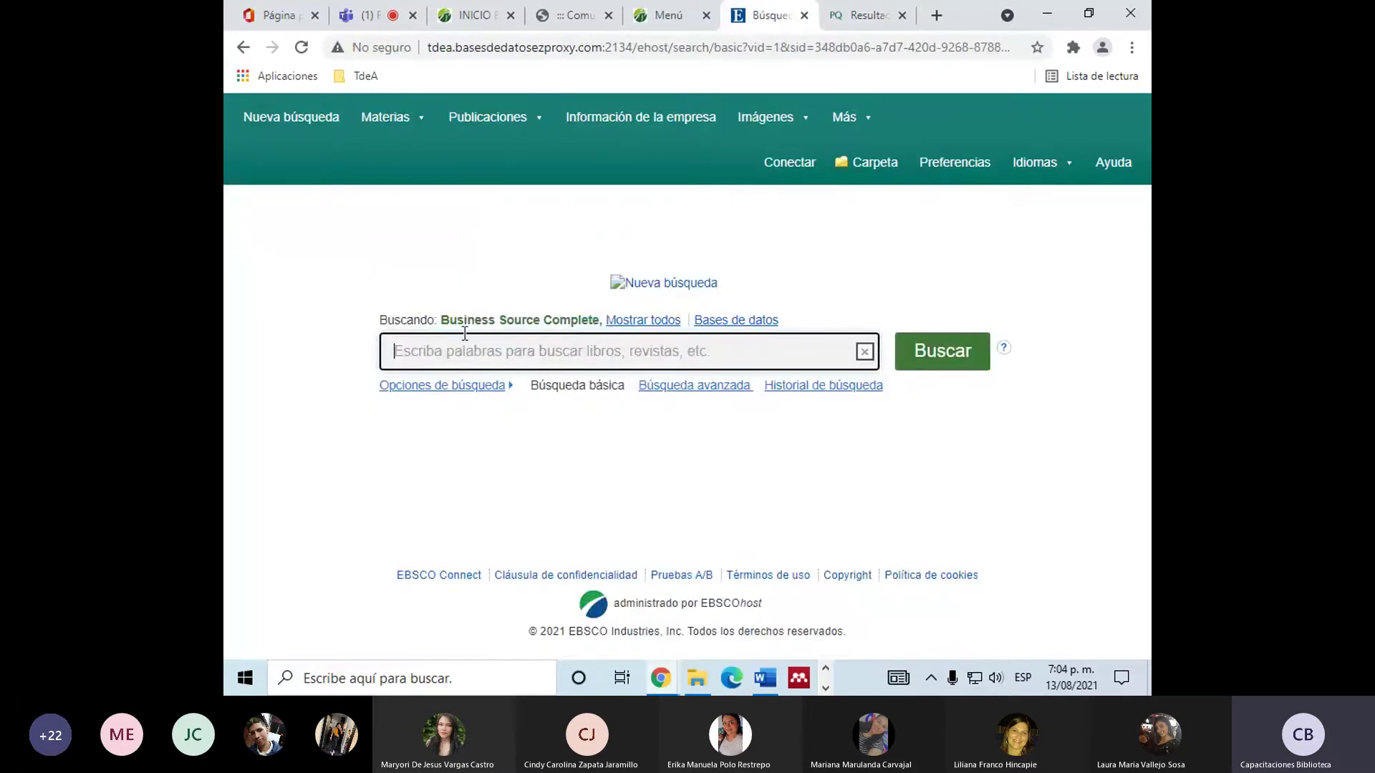
key(ctrl+v)
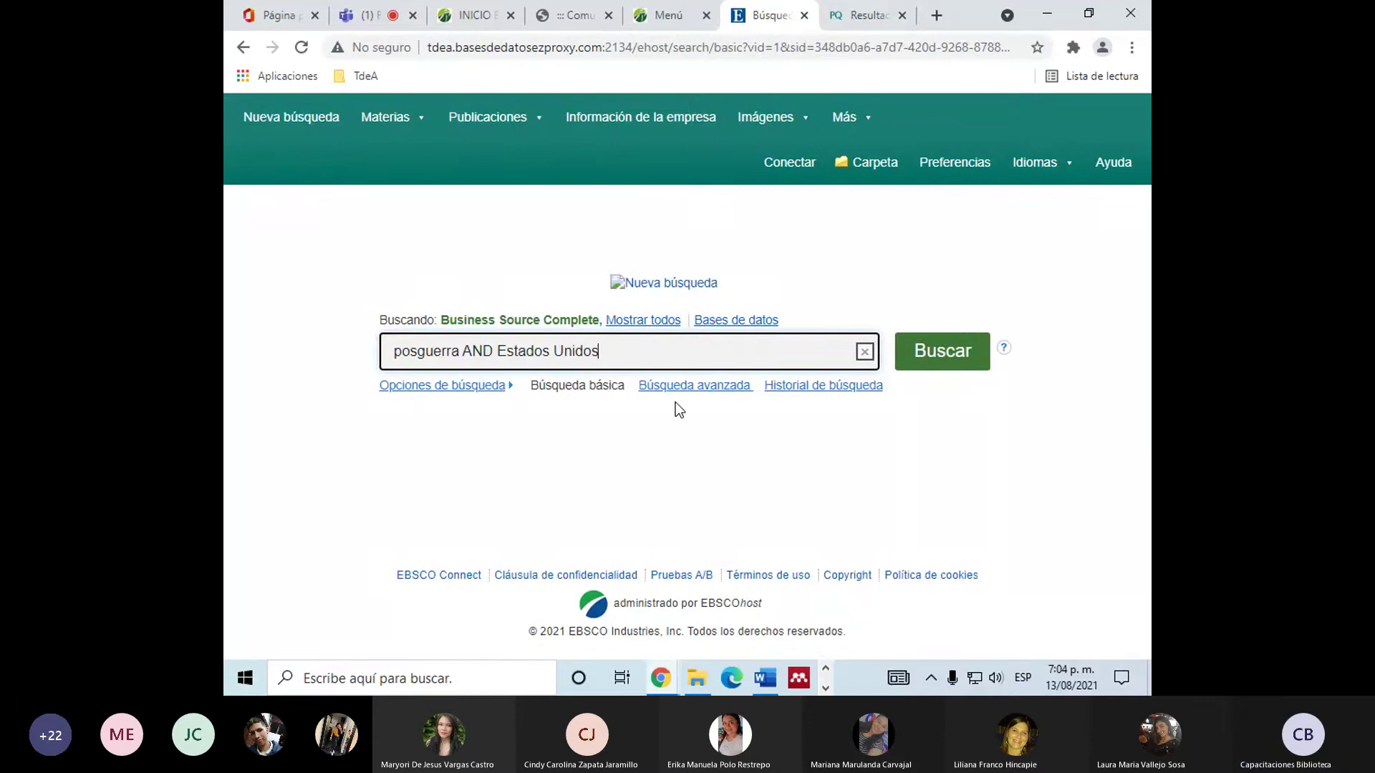
click(928, 364)
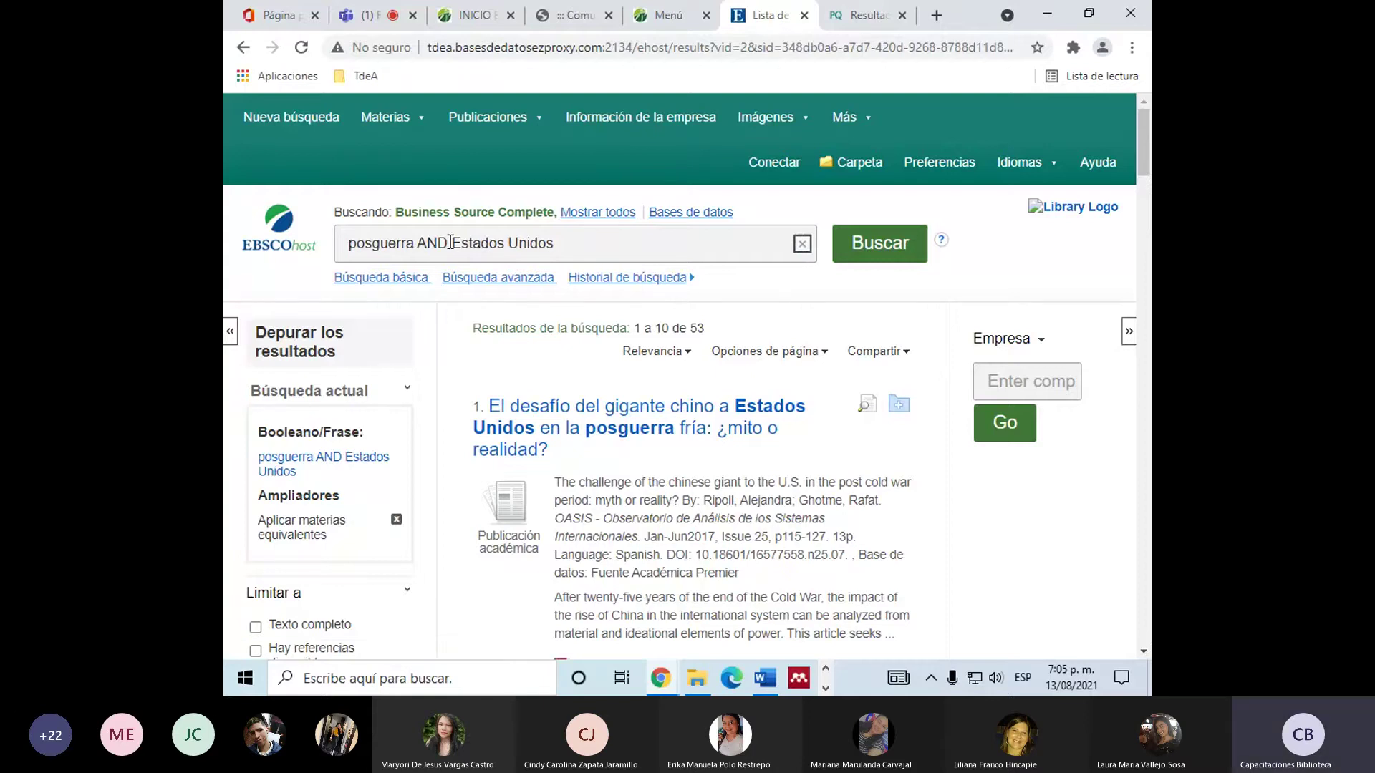
Highlight the AND operator and the full query in the EBSCOhost search box to review how the terms are combined.
drag(449, 242, 420, 242)
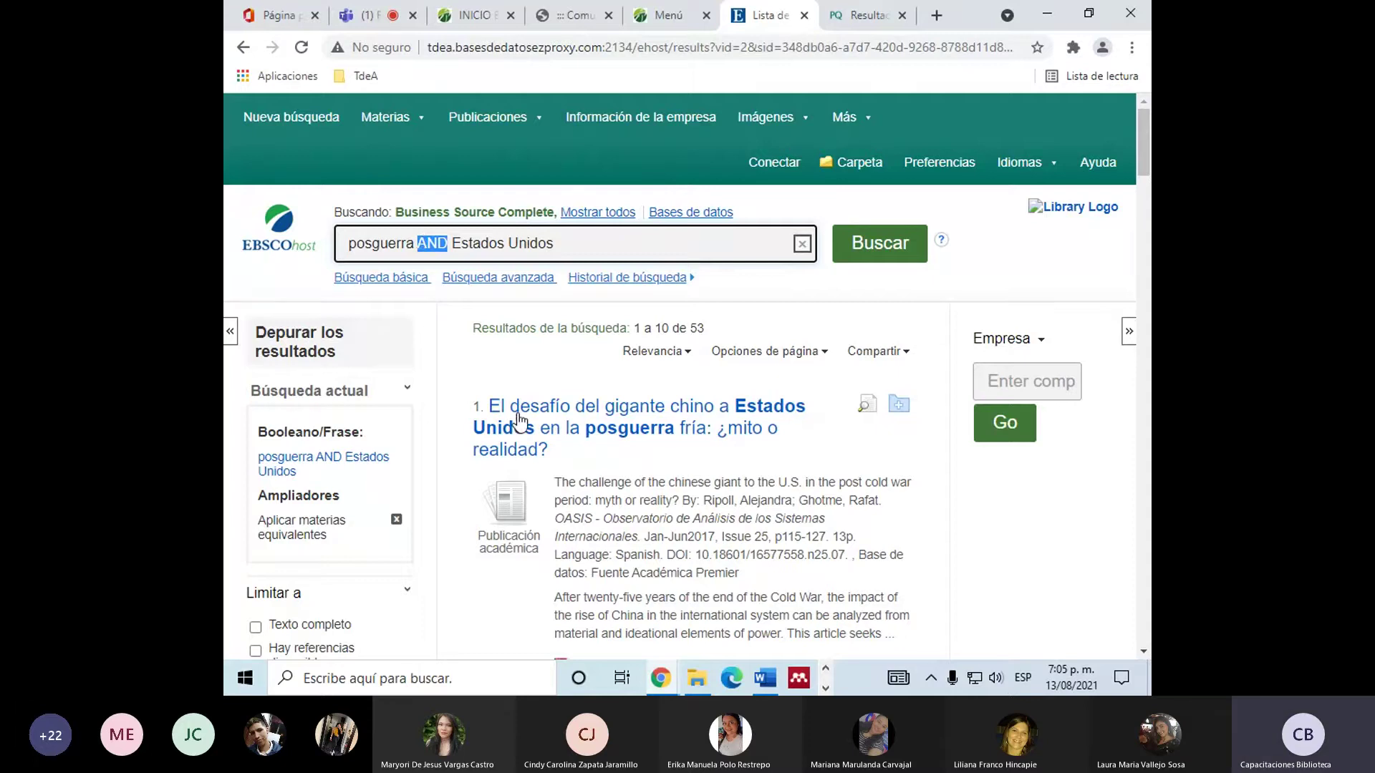
click(422, 245)
drag(568, 243, 363, 305)
click(439, 327)
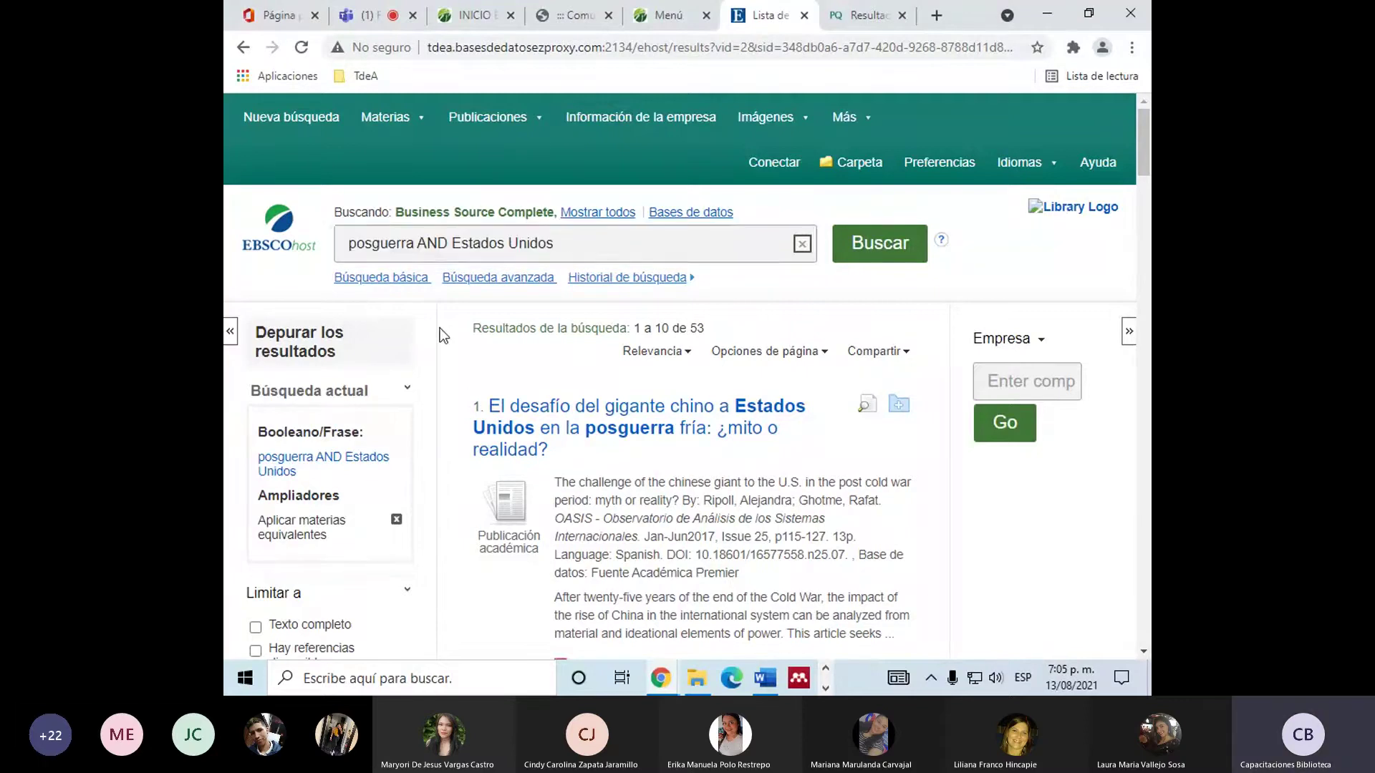
Examine the first page of EBSCOhost results, including the result count, record details, full-text links and refinement filters.
scroll(440, 328, down, 1)
scroll(440, 328, up, 1)
double_click(696, 328)
scroll(719, 444, down, 4)
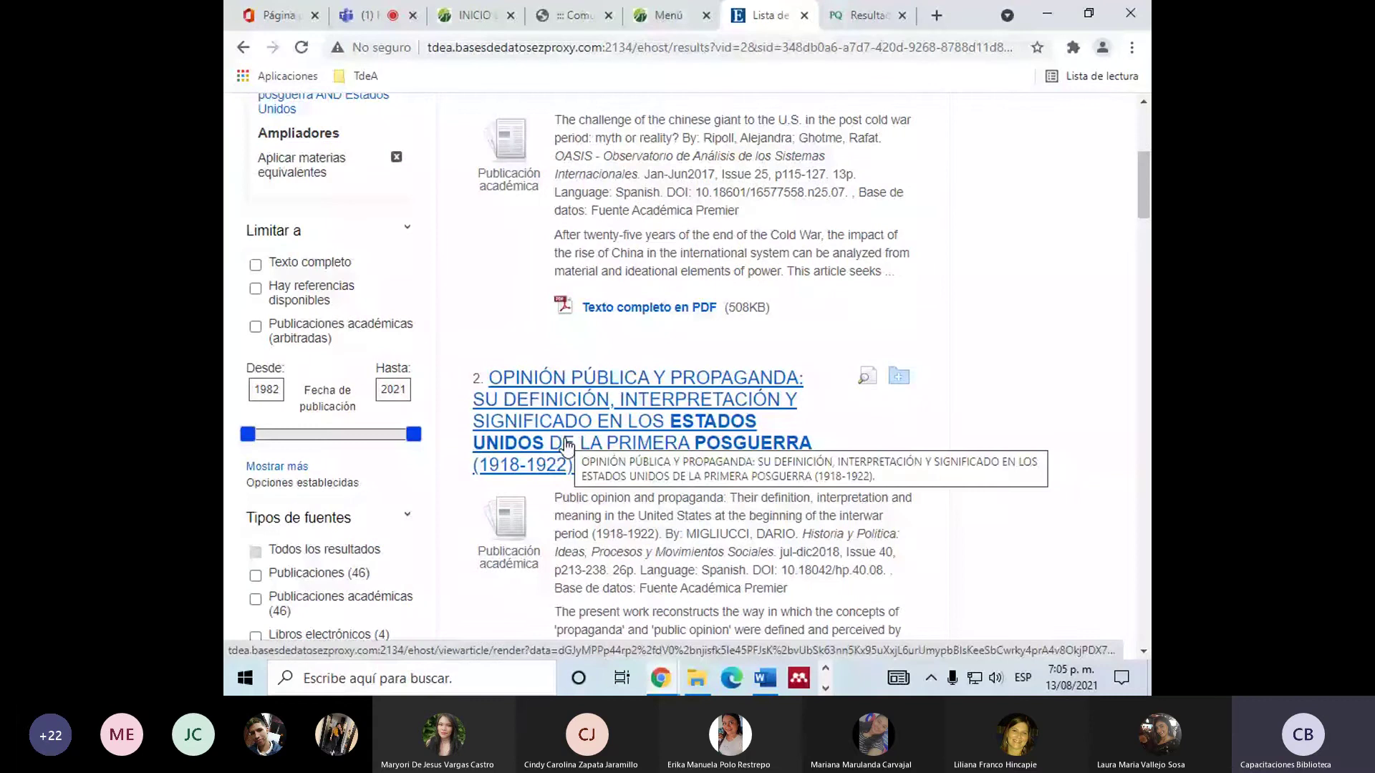
scroll(567, 448, down, 3)
scroll(567, 448, down, 2)
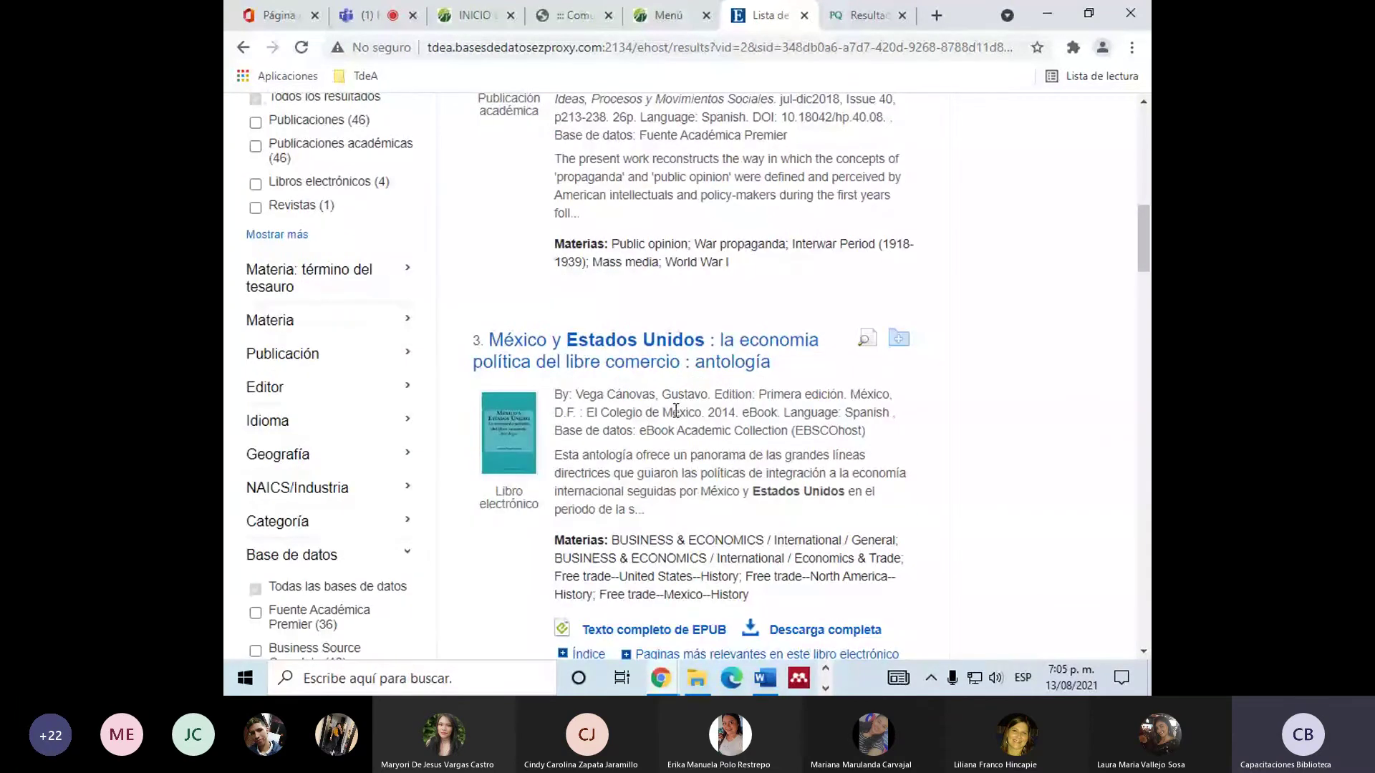
scroll(676, 411, down, 1)
scroll(676, 411, down, 3)
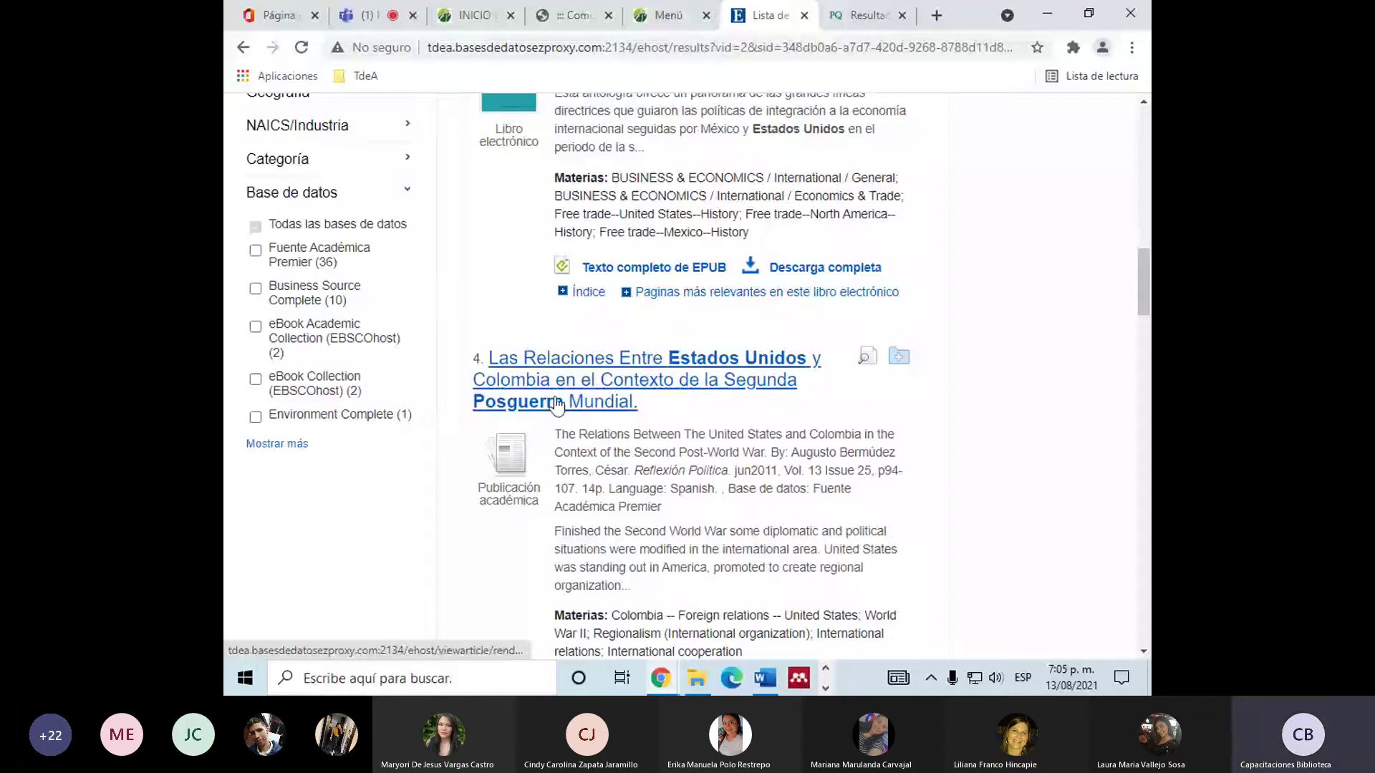
scroll(613, 521, down, 15)
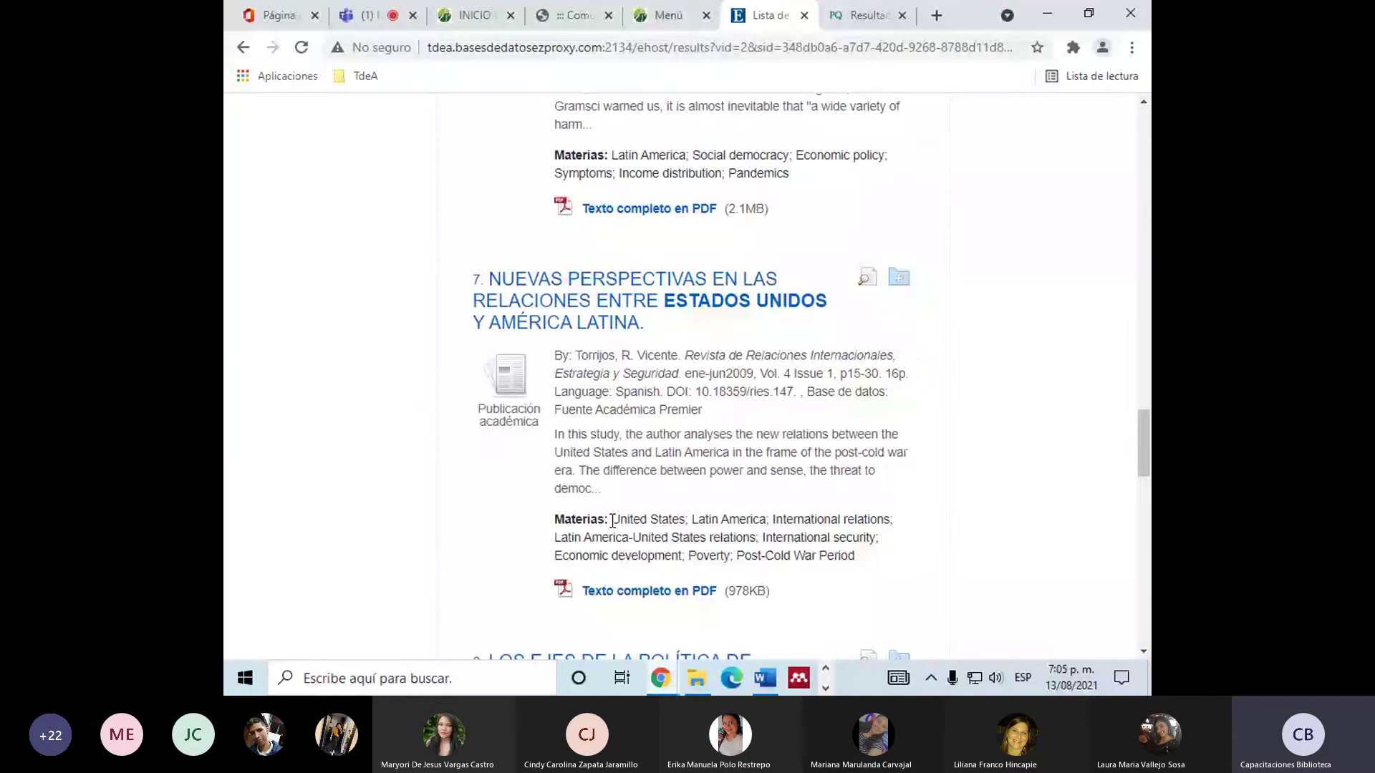
scroll(613, 520, down, 10)
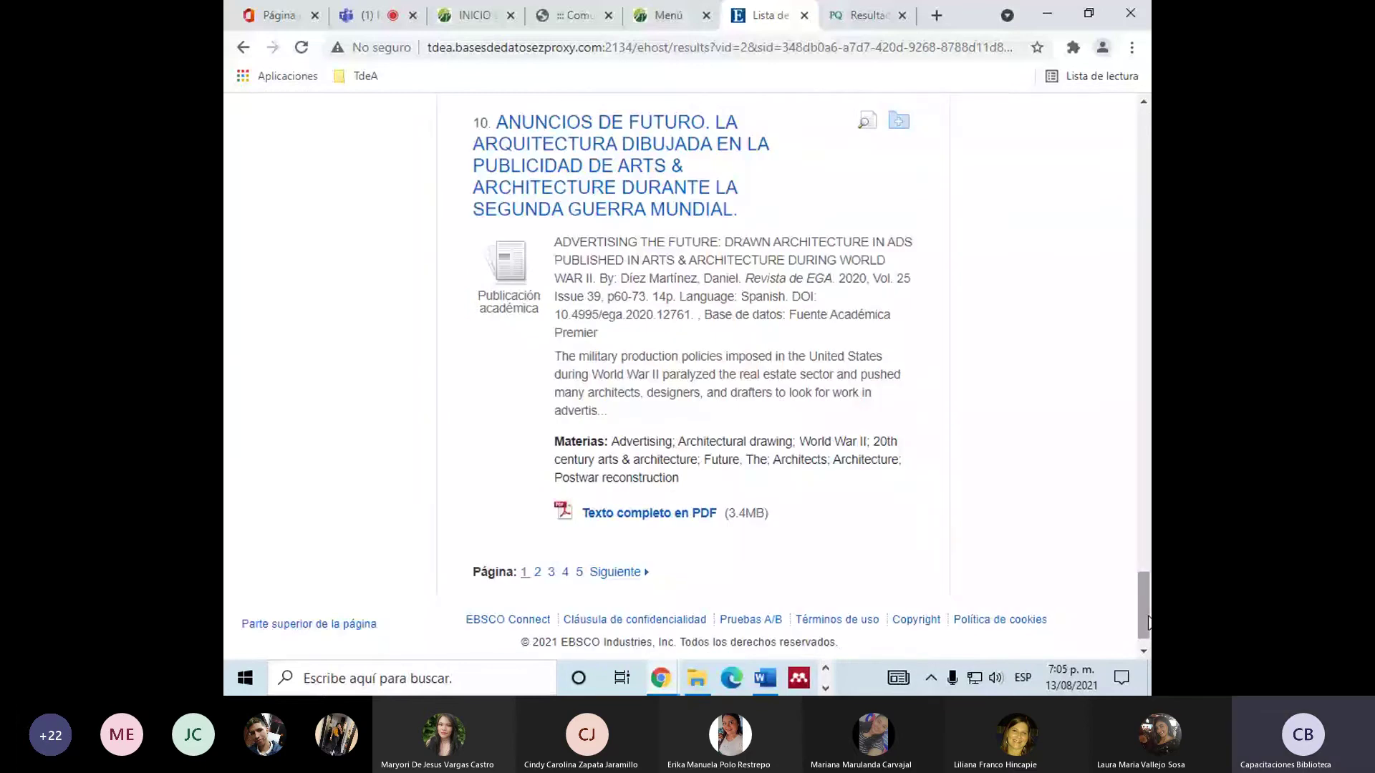
drag(1148, 609, 1130, 97)
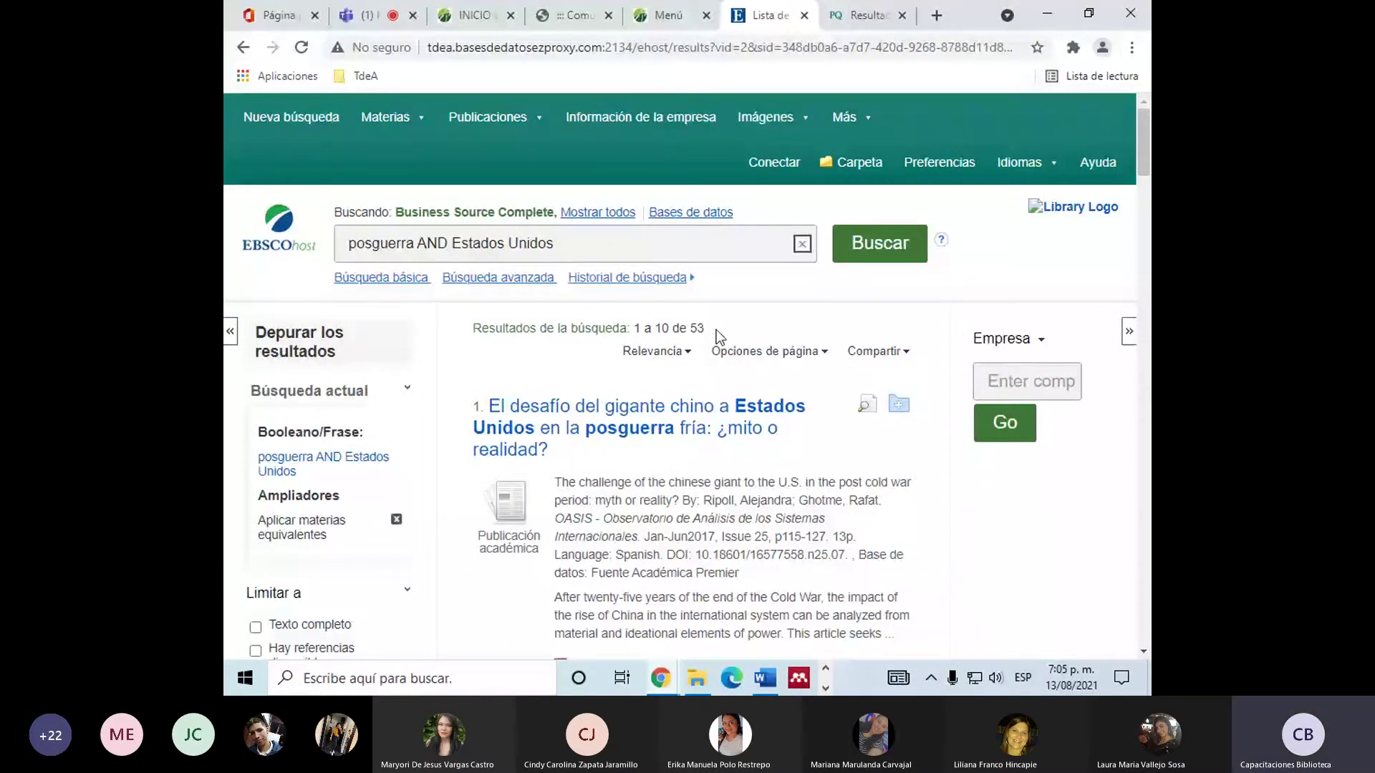
scroll(454, 333, down, 4)
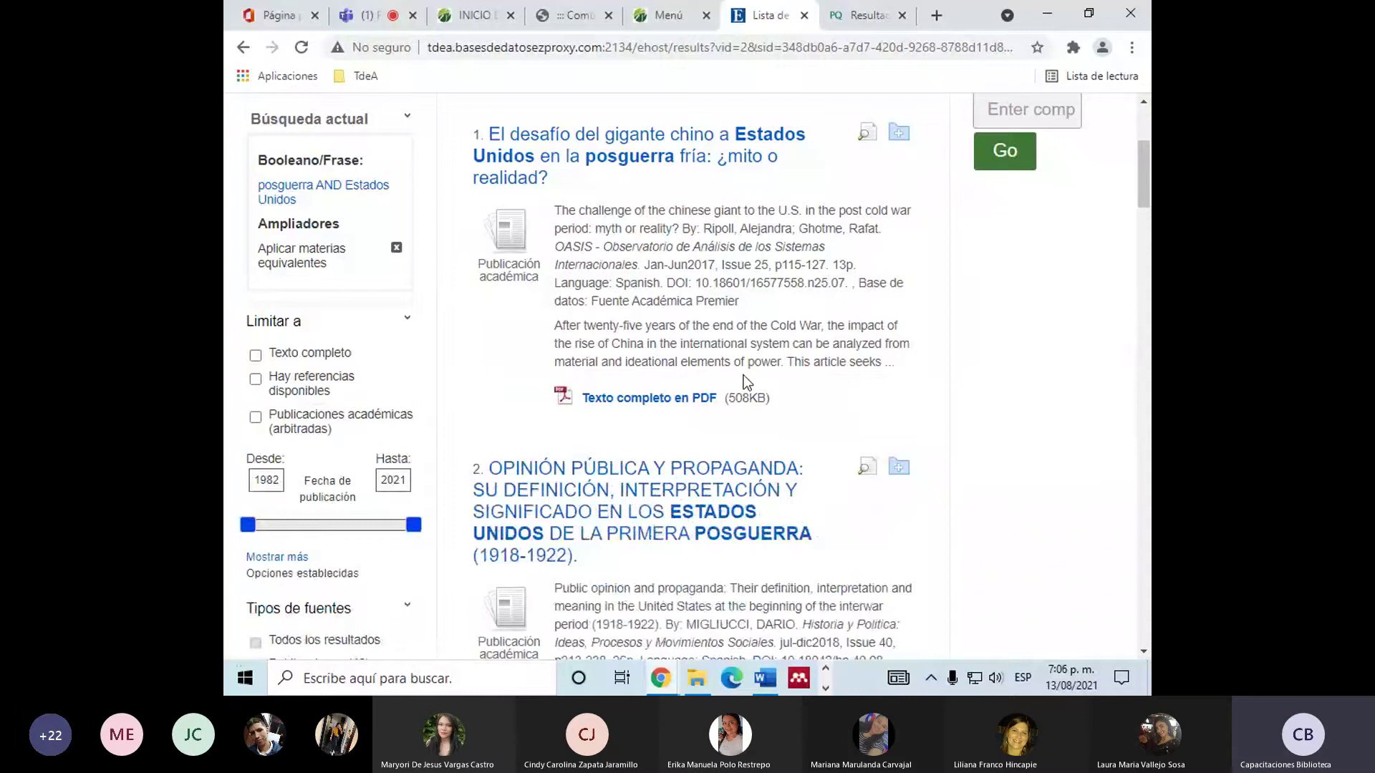
scroll(745, 381, up, 4)
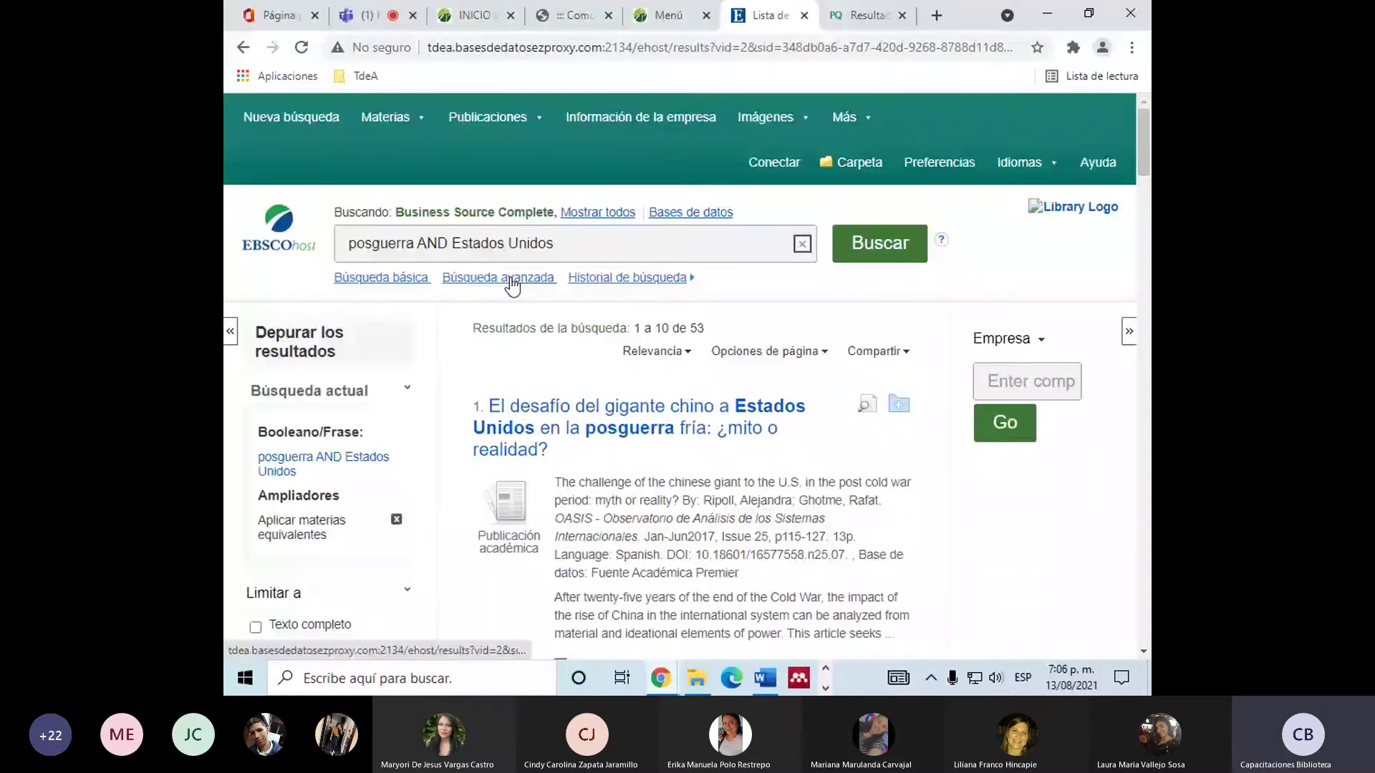
Open the advanced search and replace the first search term with Economía, limited to the field TX Texto completo.
click(512, 278)
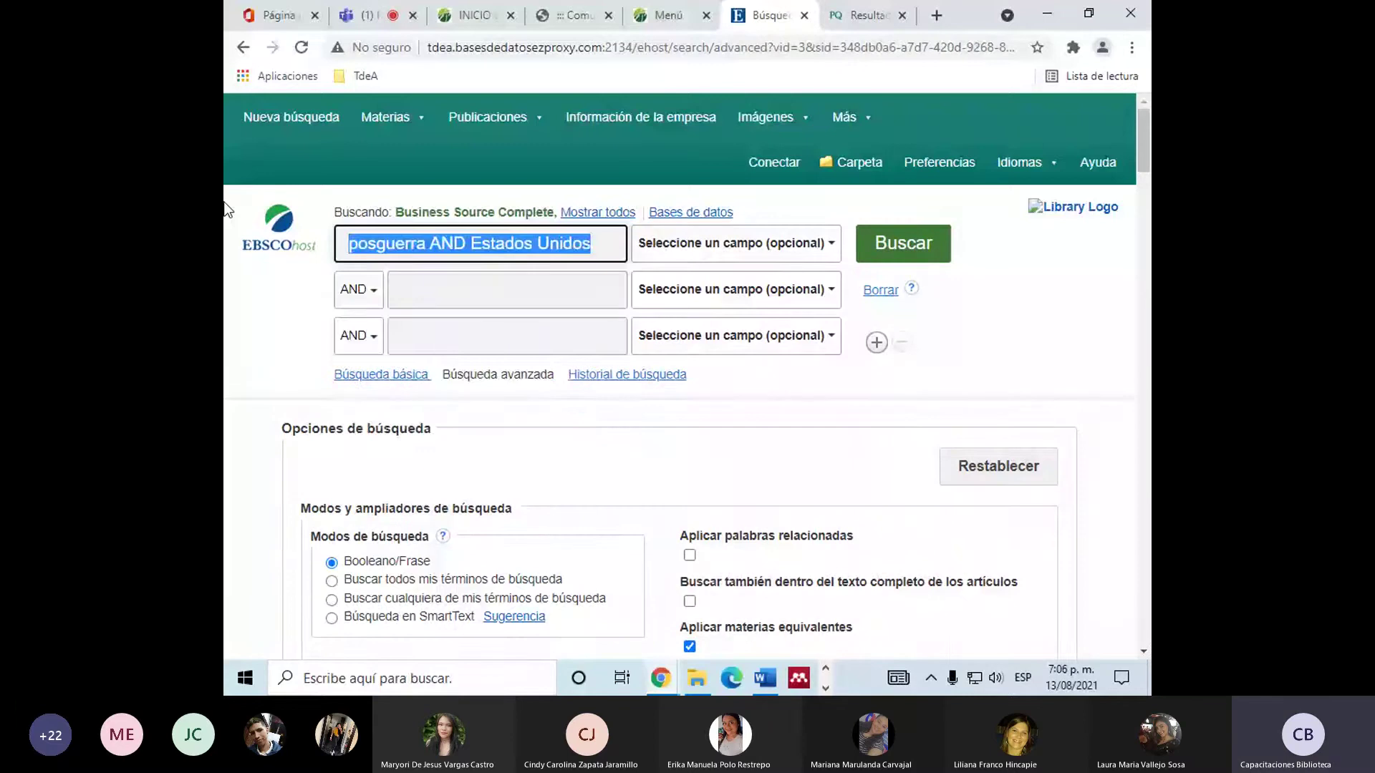
text(Economía)
click(720, 247)
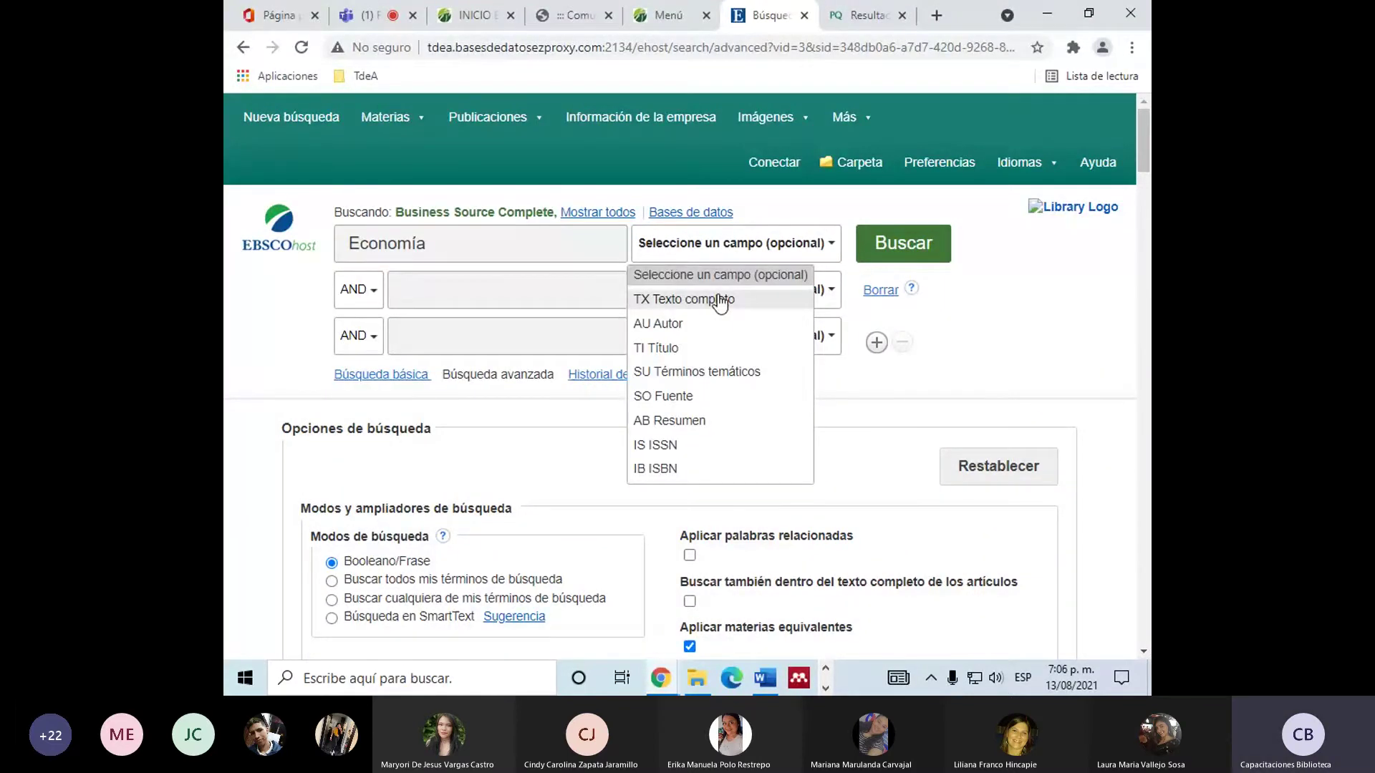
click(720, 300)
Enter posguerra as the second search term, combined with AND and limited to the field TI Título.
click(458, 302)
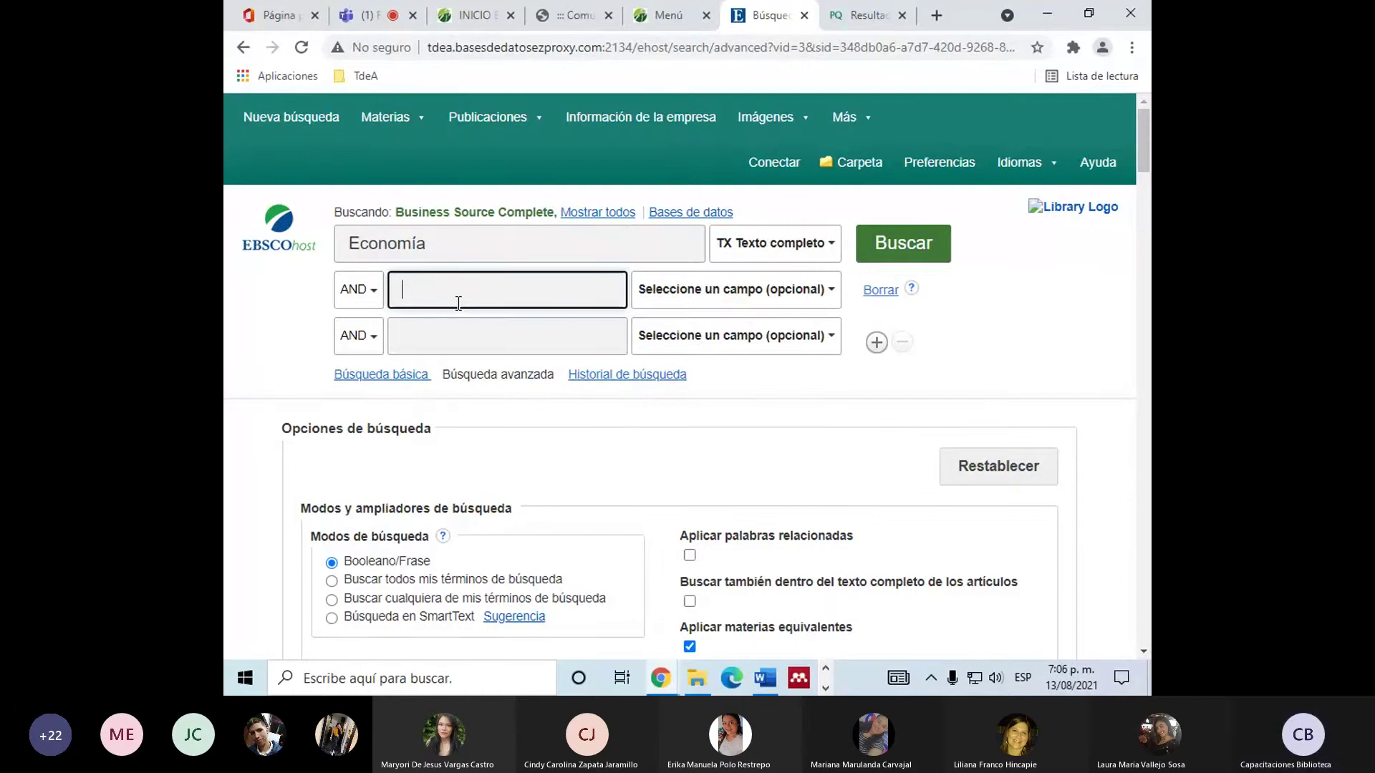
text(Posguerra)
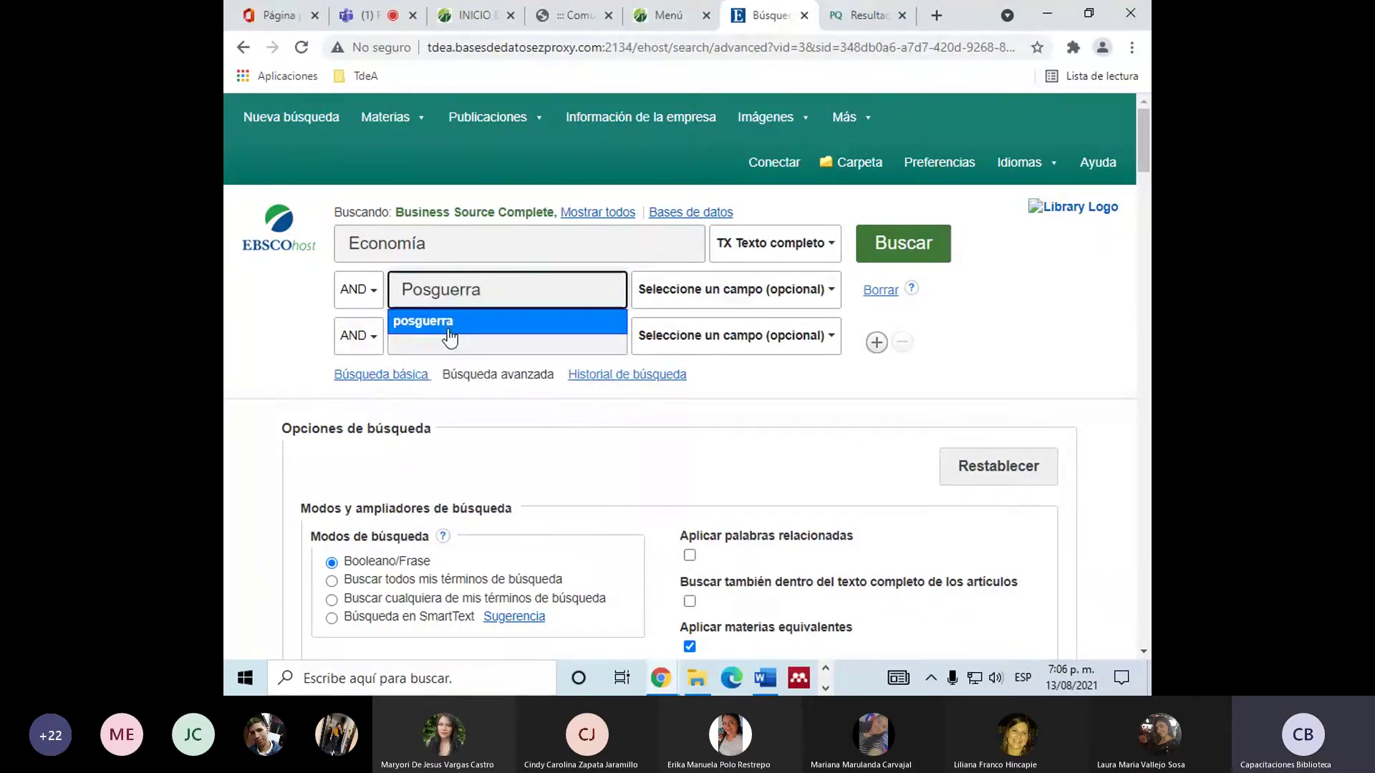
click(450, 322)
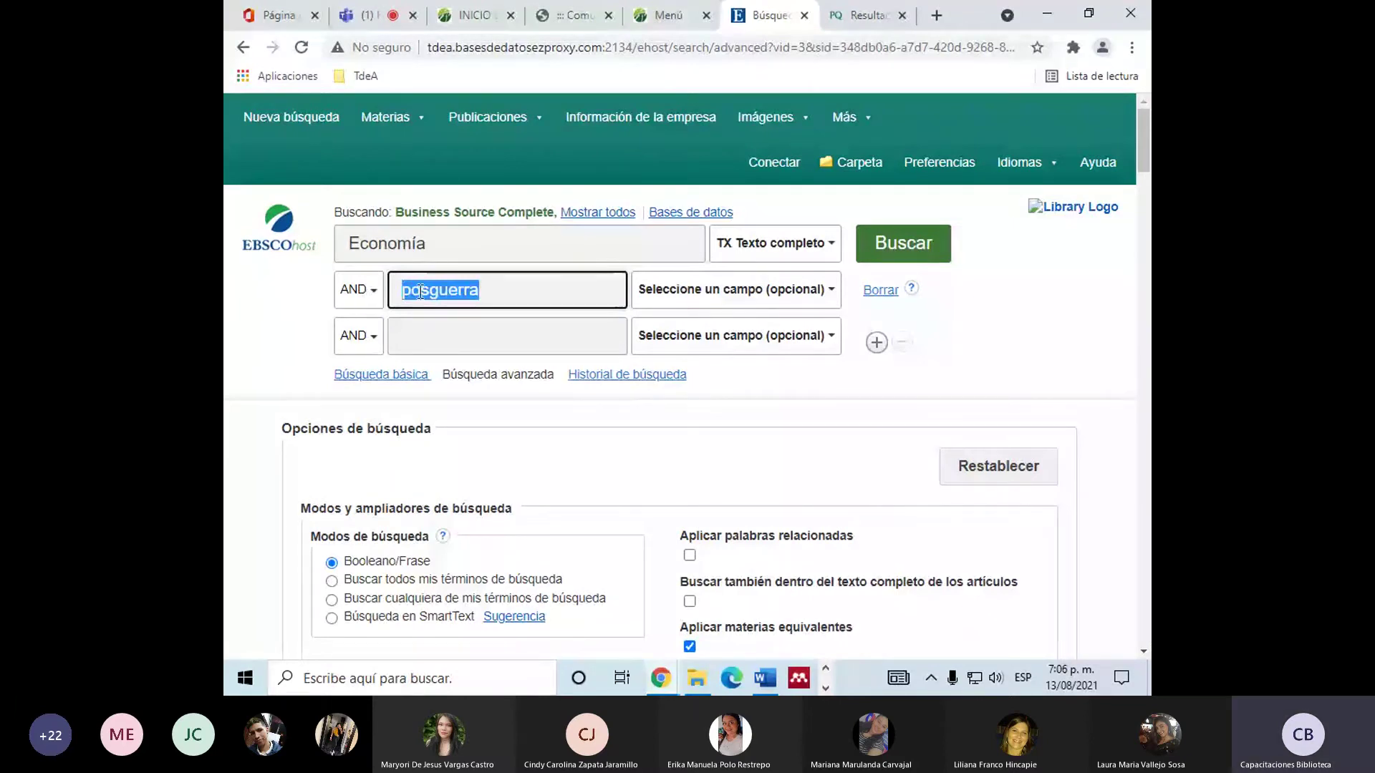
Enter Estados Unidos as the third search term, combined with AND.
click(561, 343)
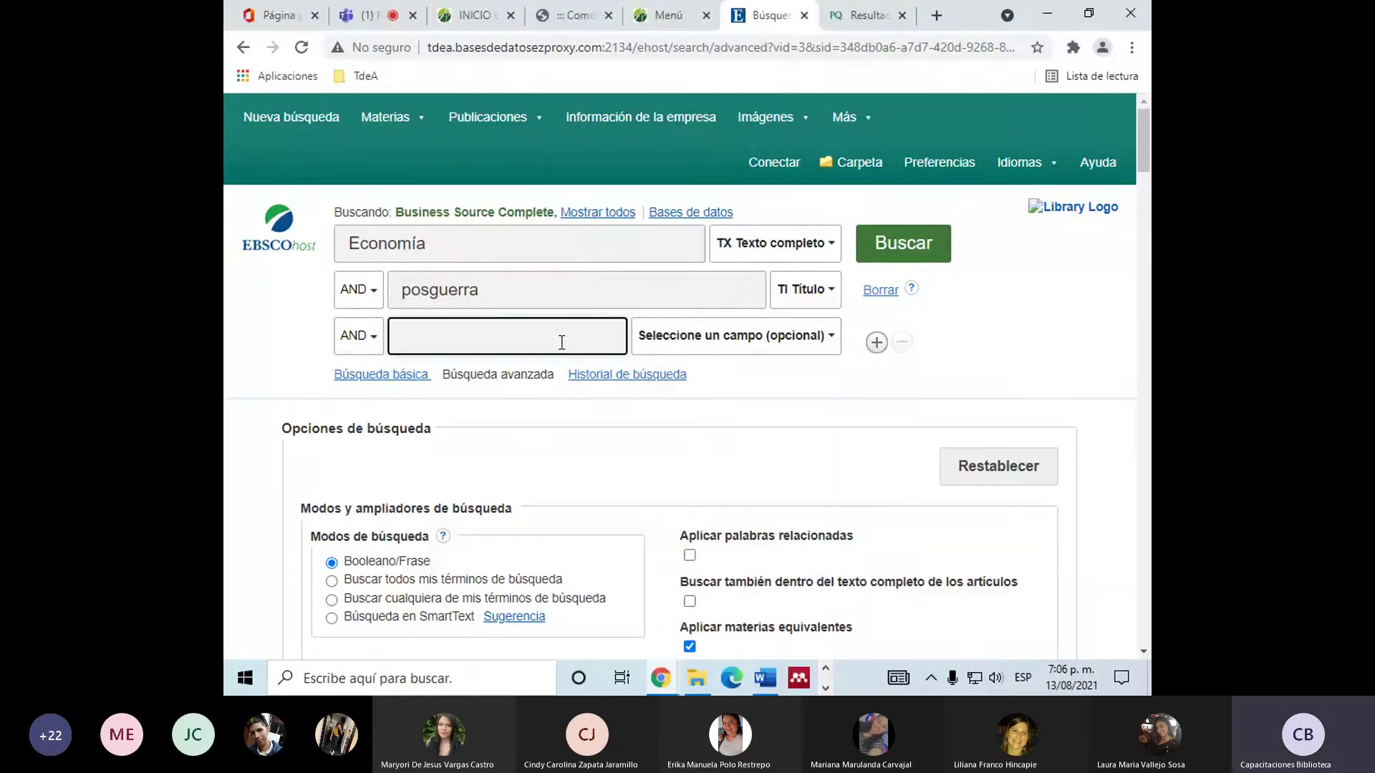
text(Estado)
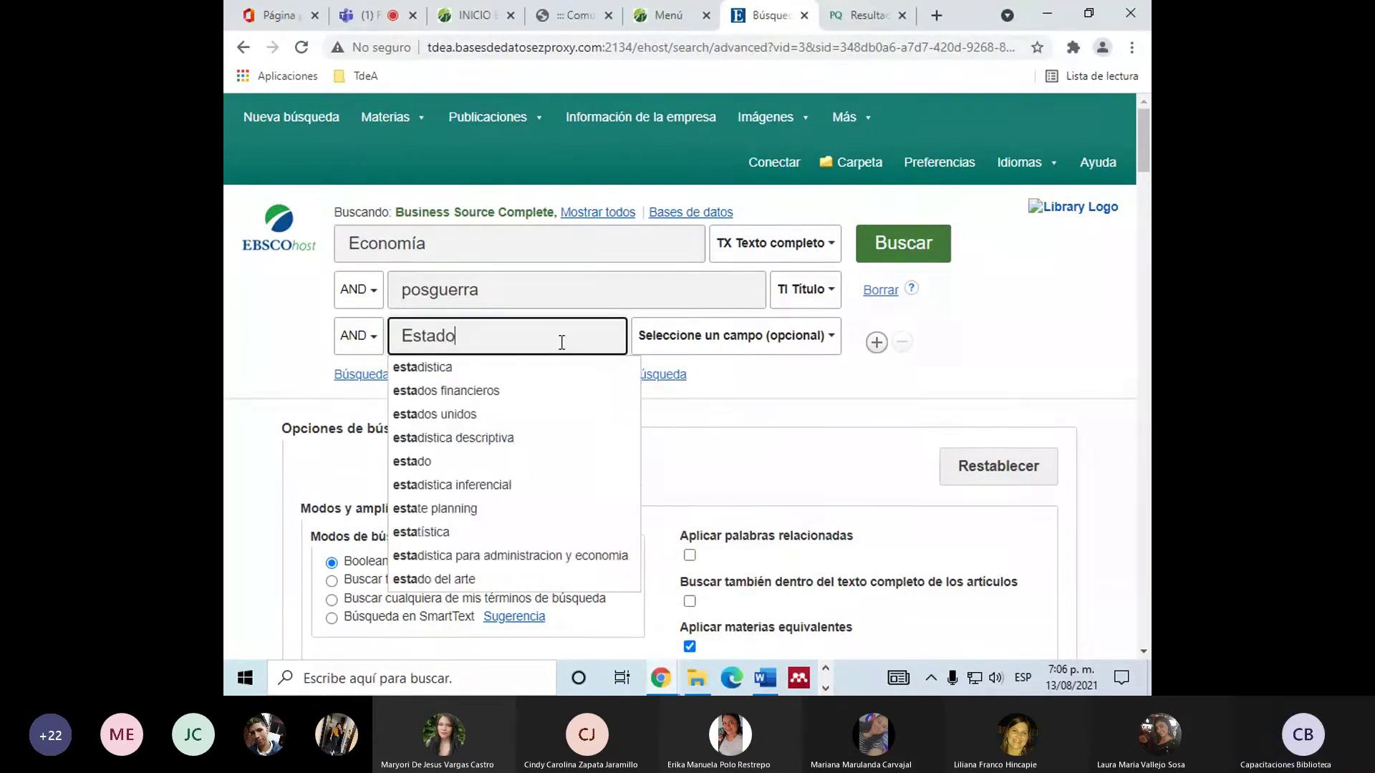
text(s U)
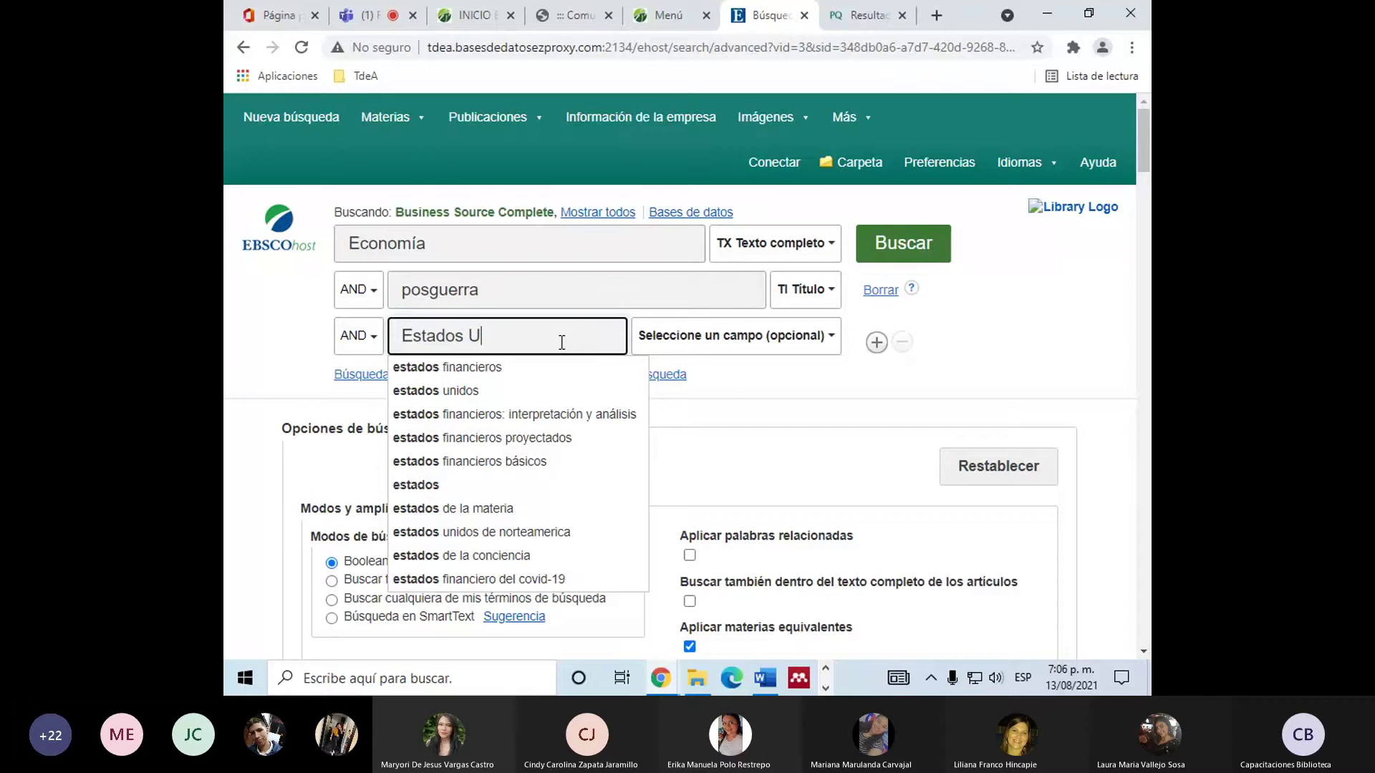
text(nidos)
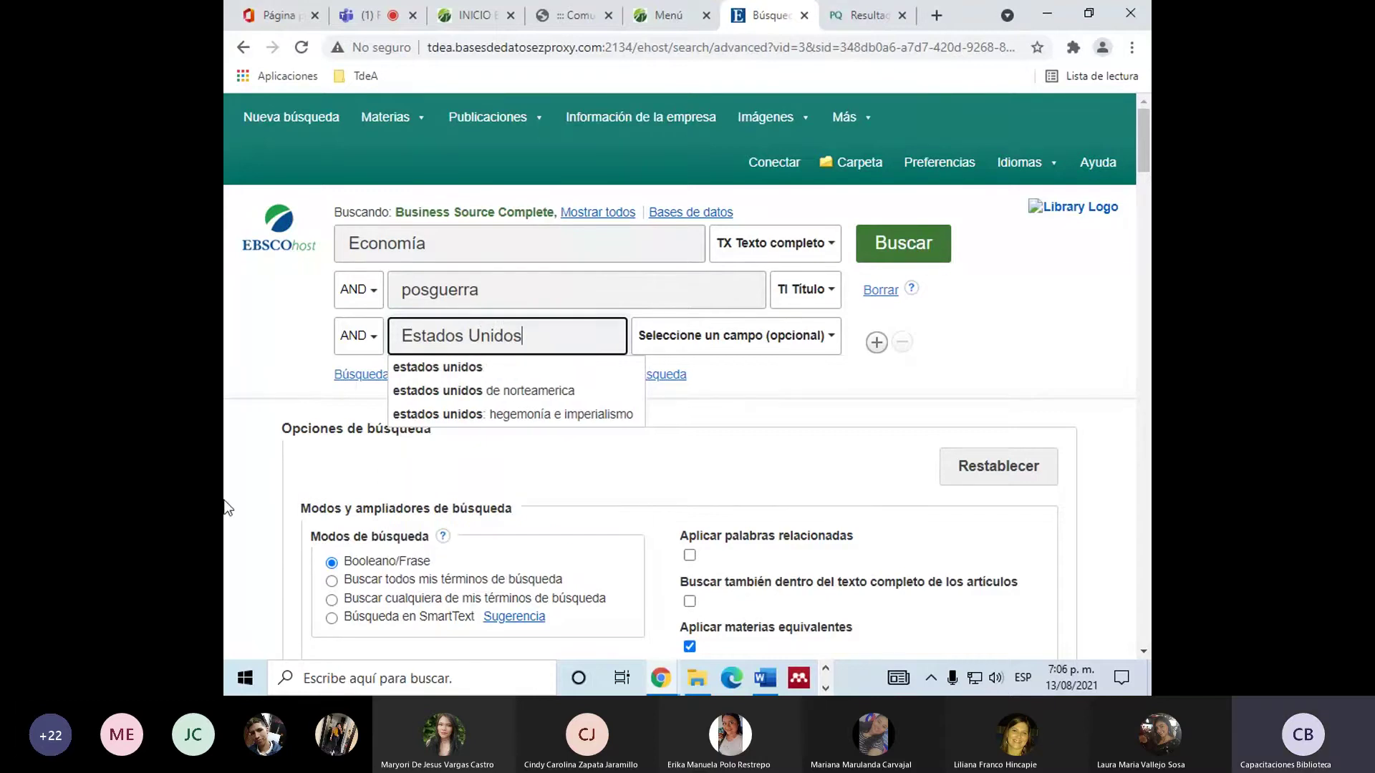
click(236, 482)
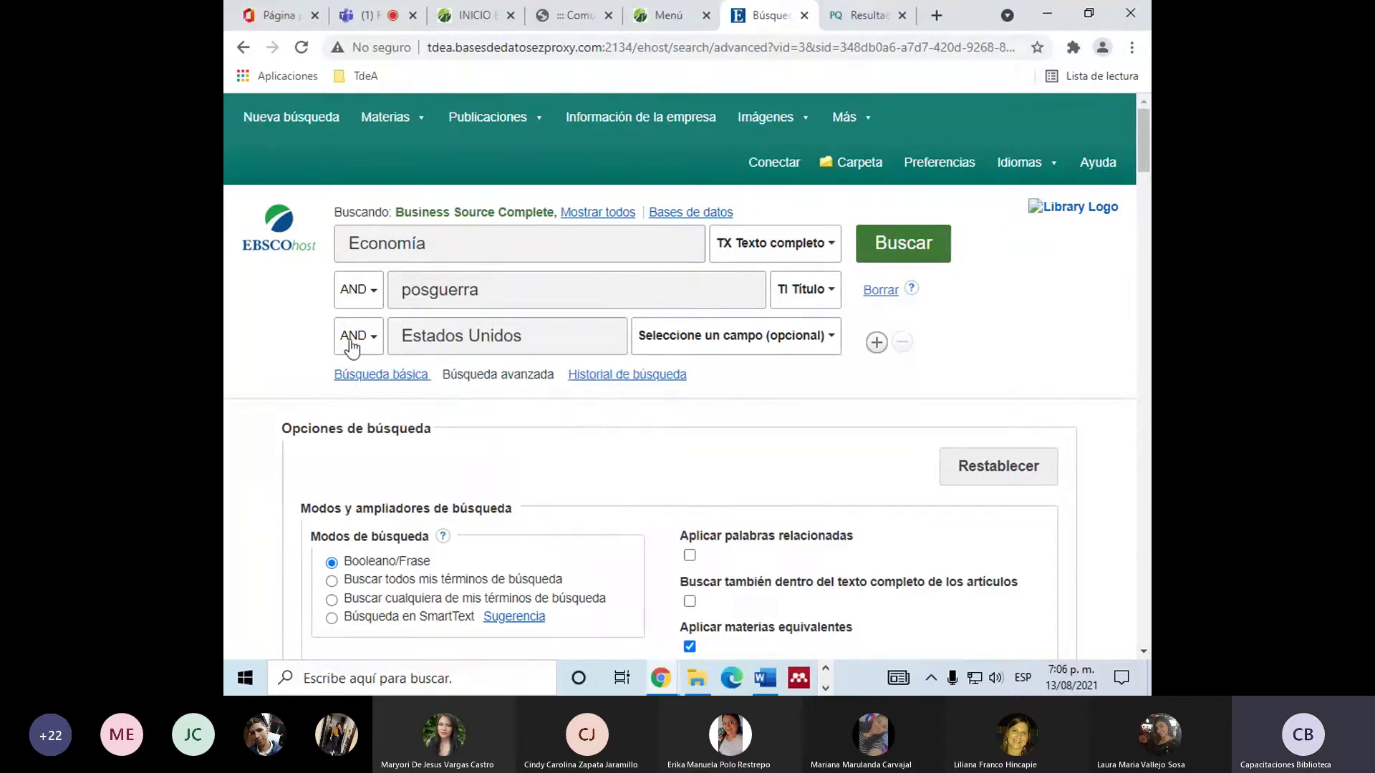
Review the Boolean operators, add a fourth search row combined with OR, and enter the term Norteamerica in it.
click(358, 338)
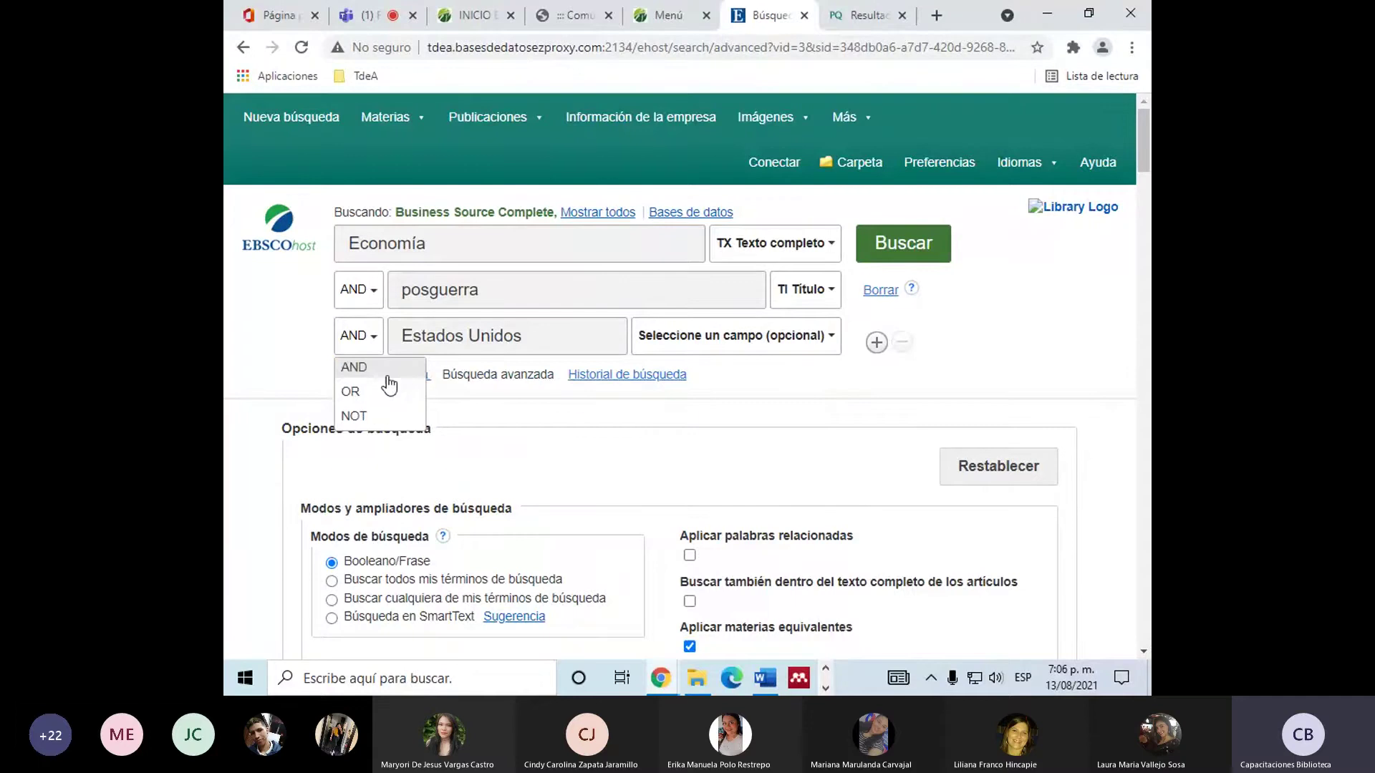
click(368, 342)
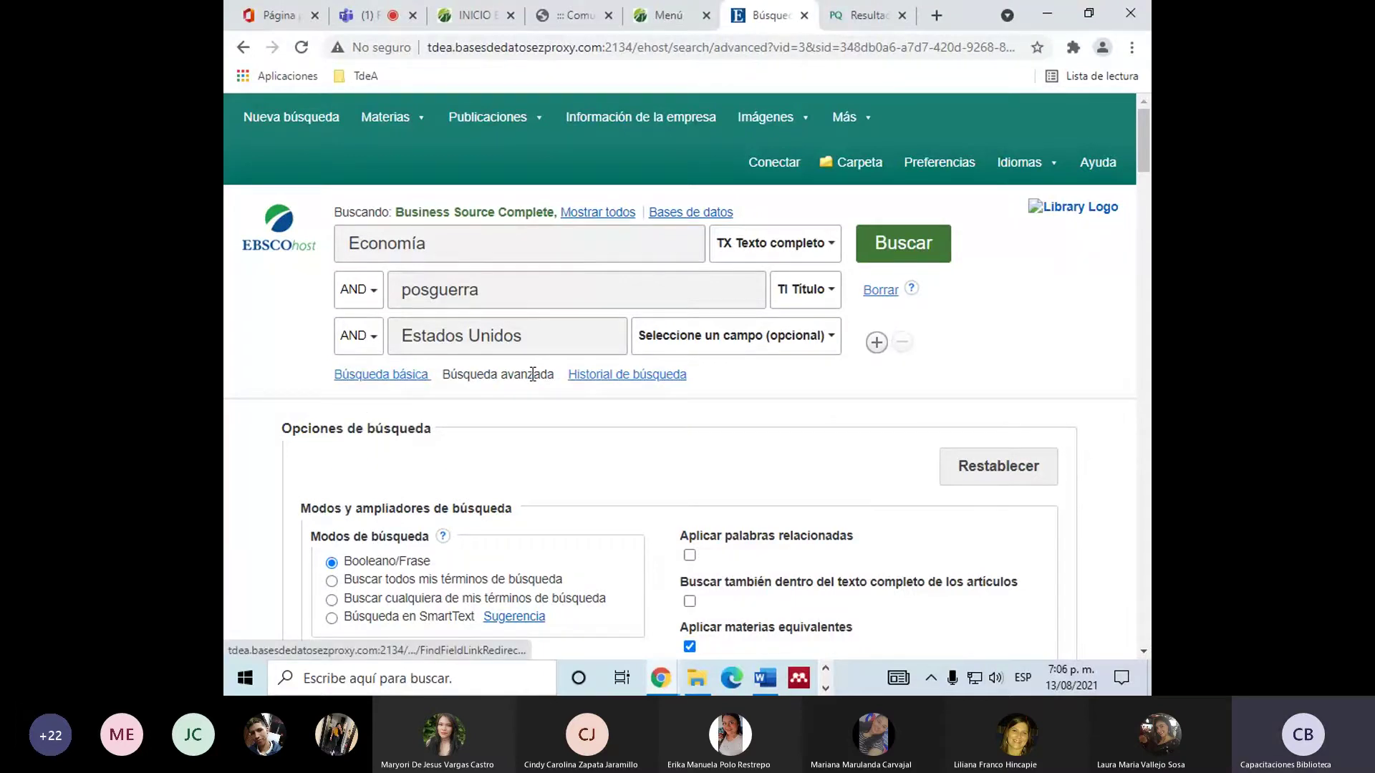
click(432, 376)
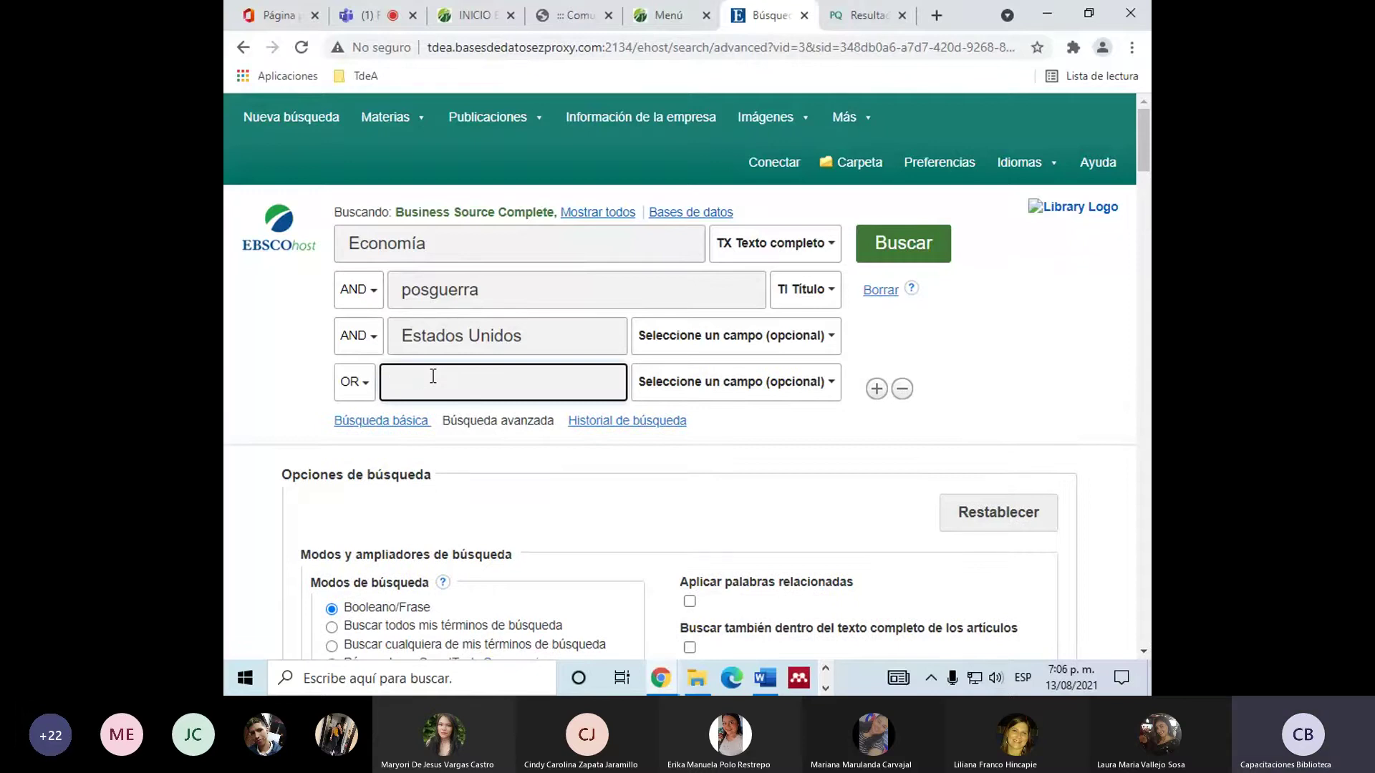
text(Nort)
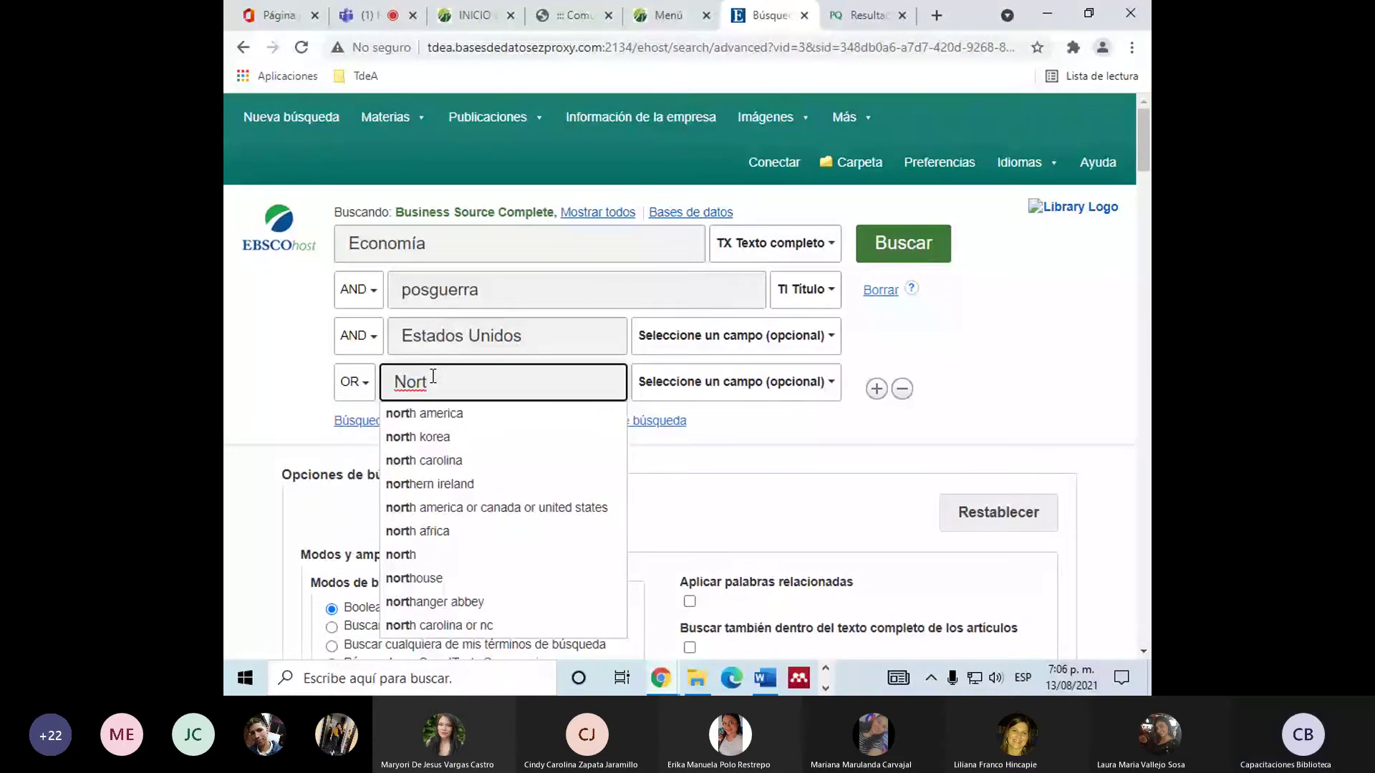
text(eamerica)
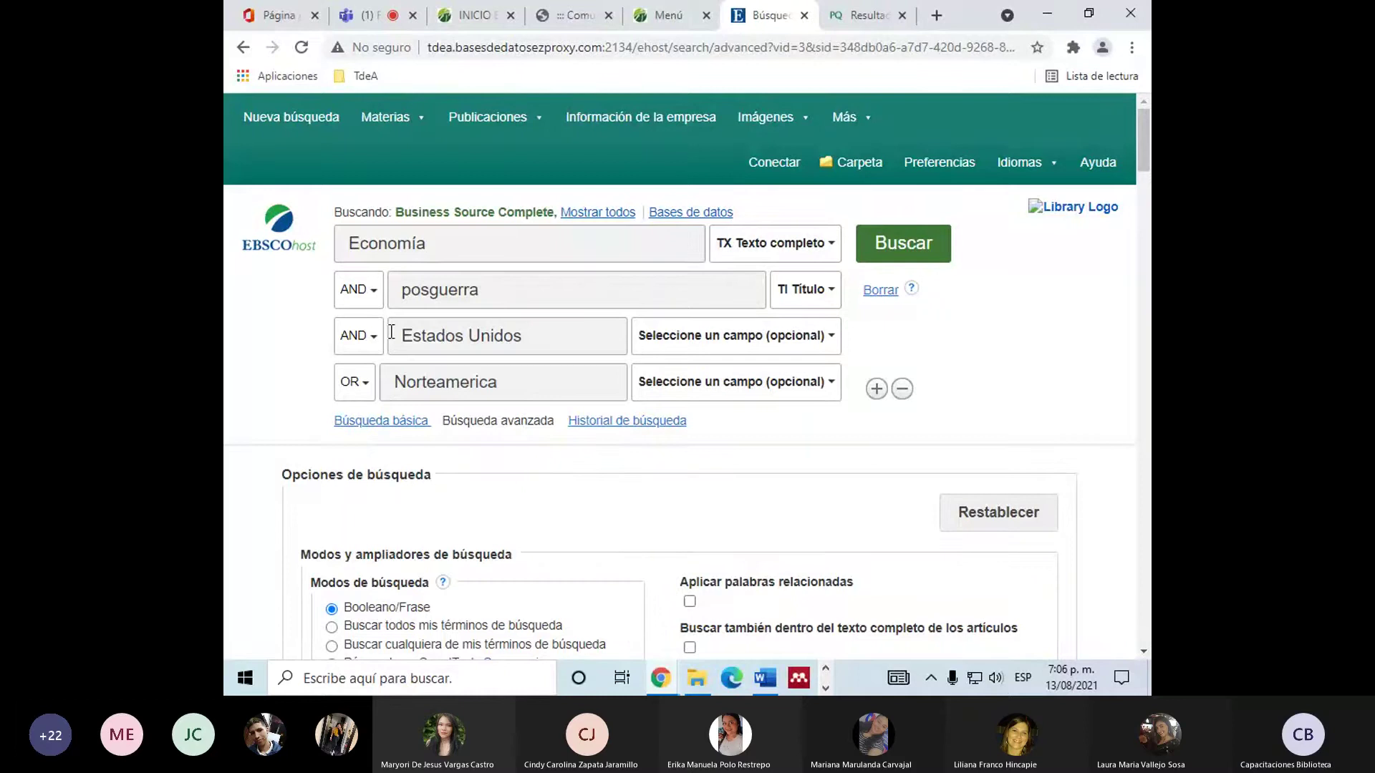
drag(392, 334, 560, 333)
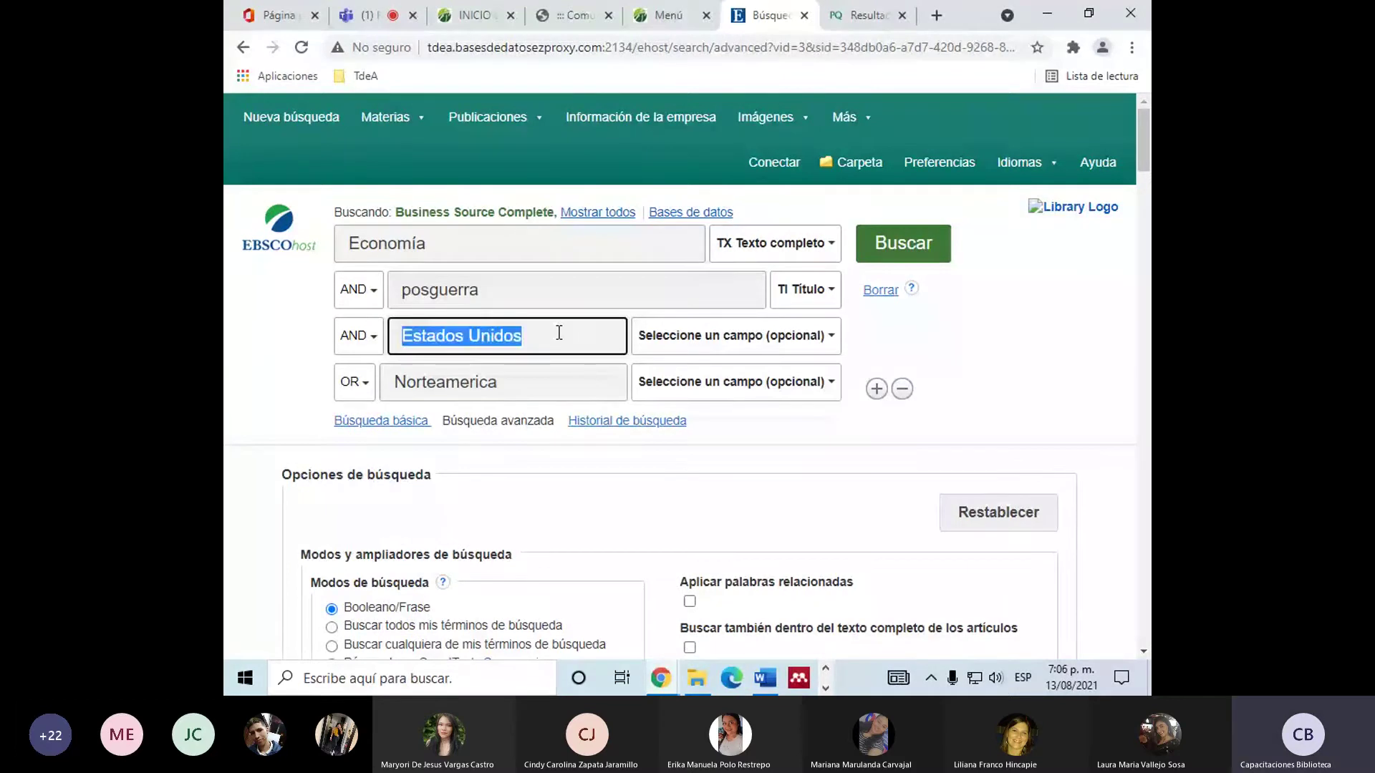
drag(558, 382, 408, 423)
click(361, 381)
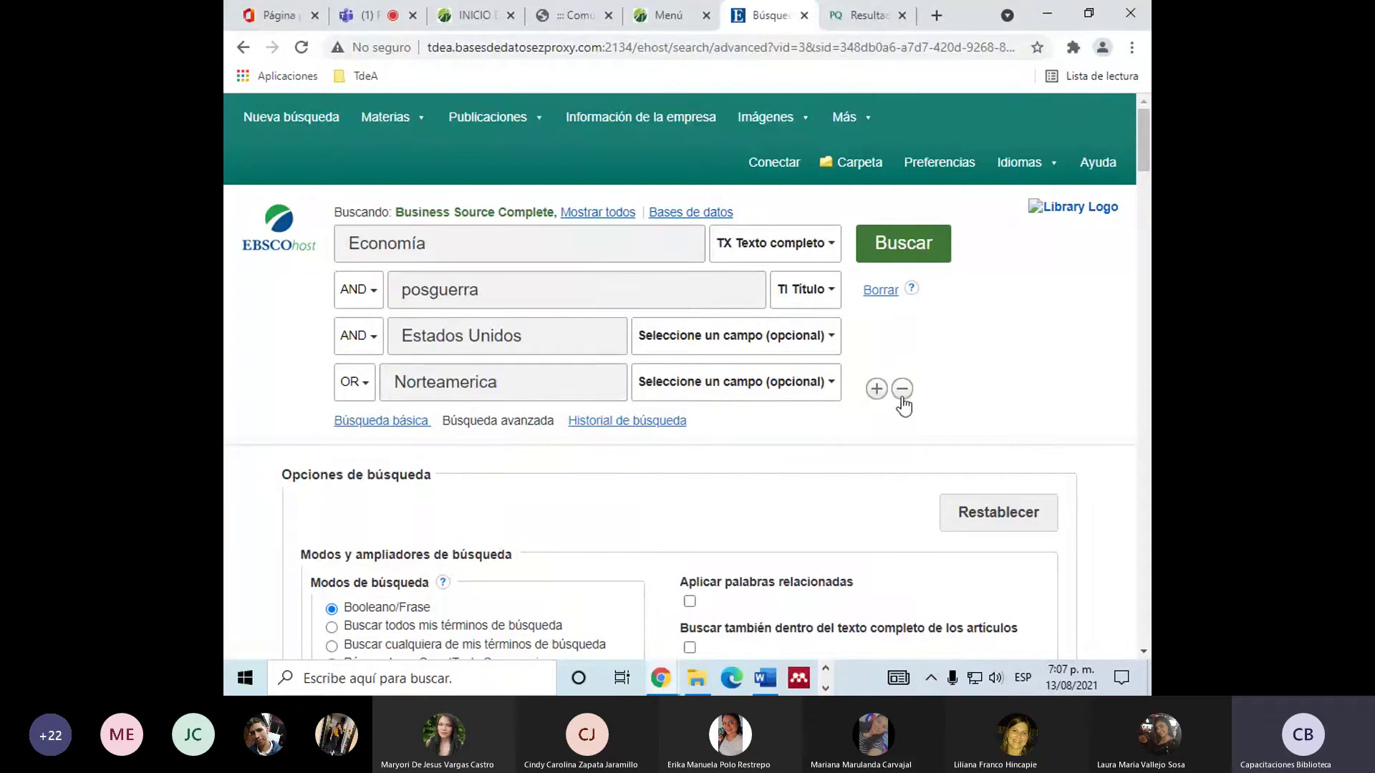
Add a fifth search row, view its Boolean operators, and remove both this row and the Norteamerica row.
click(876, 389)
click(365, 429)
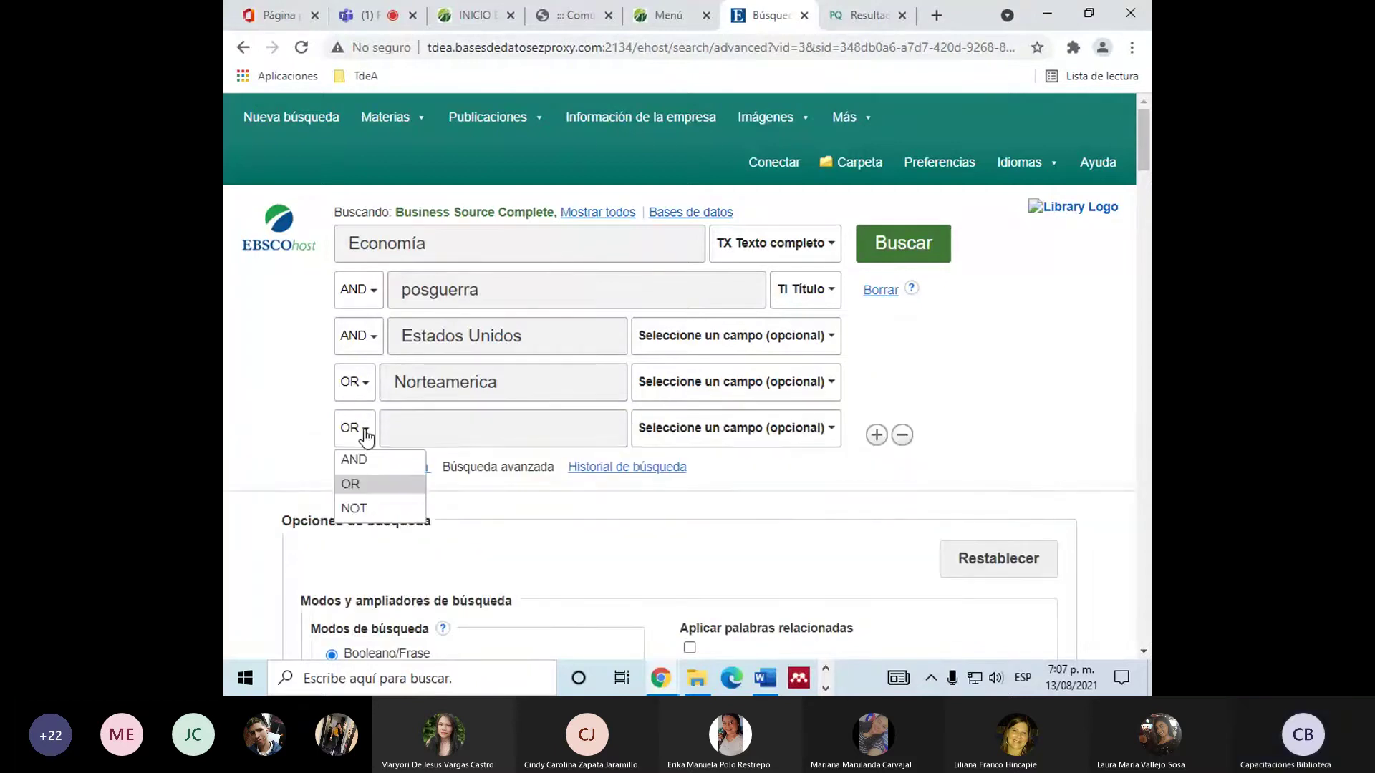
click(901, 435)
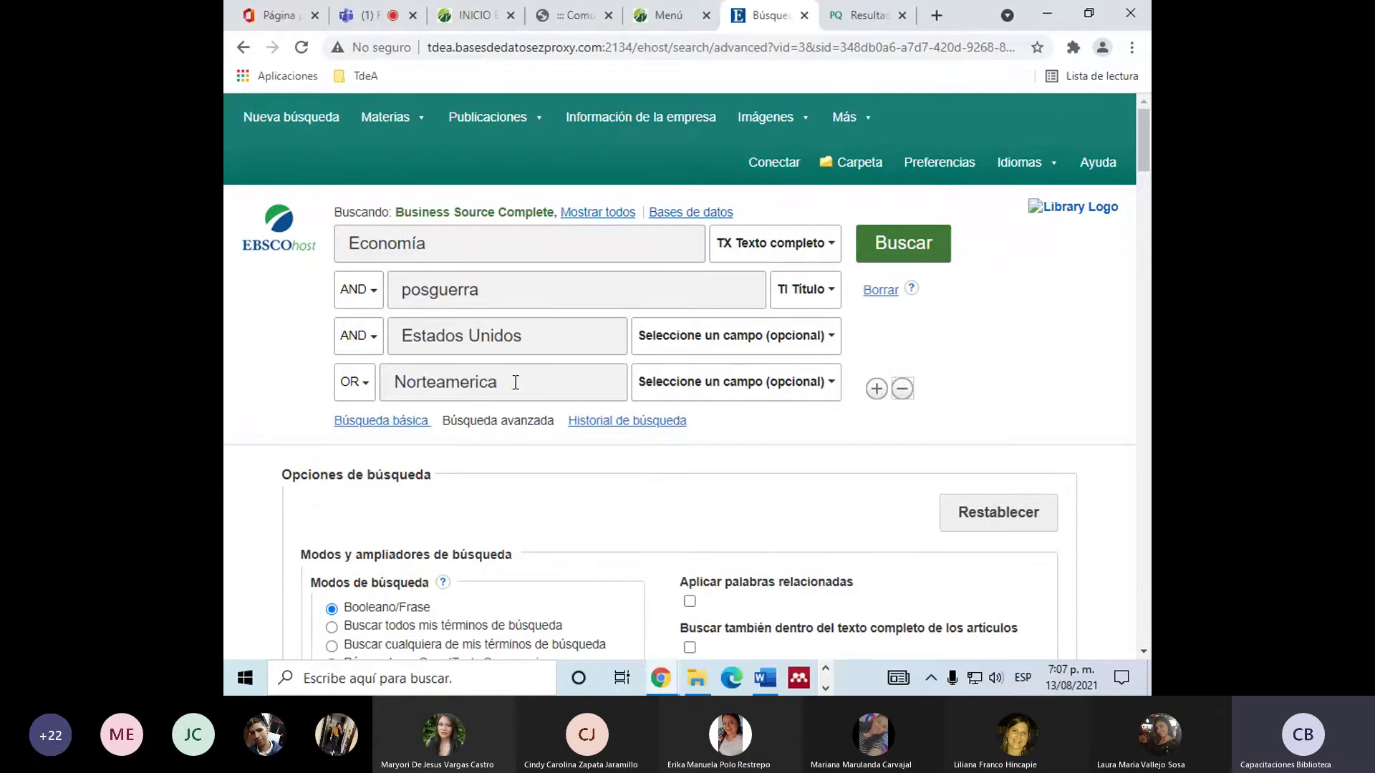
click(902, 389)
Check the available search fields for the term Estados Unidos and leave its field unspecified.
click(759, 342)
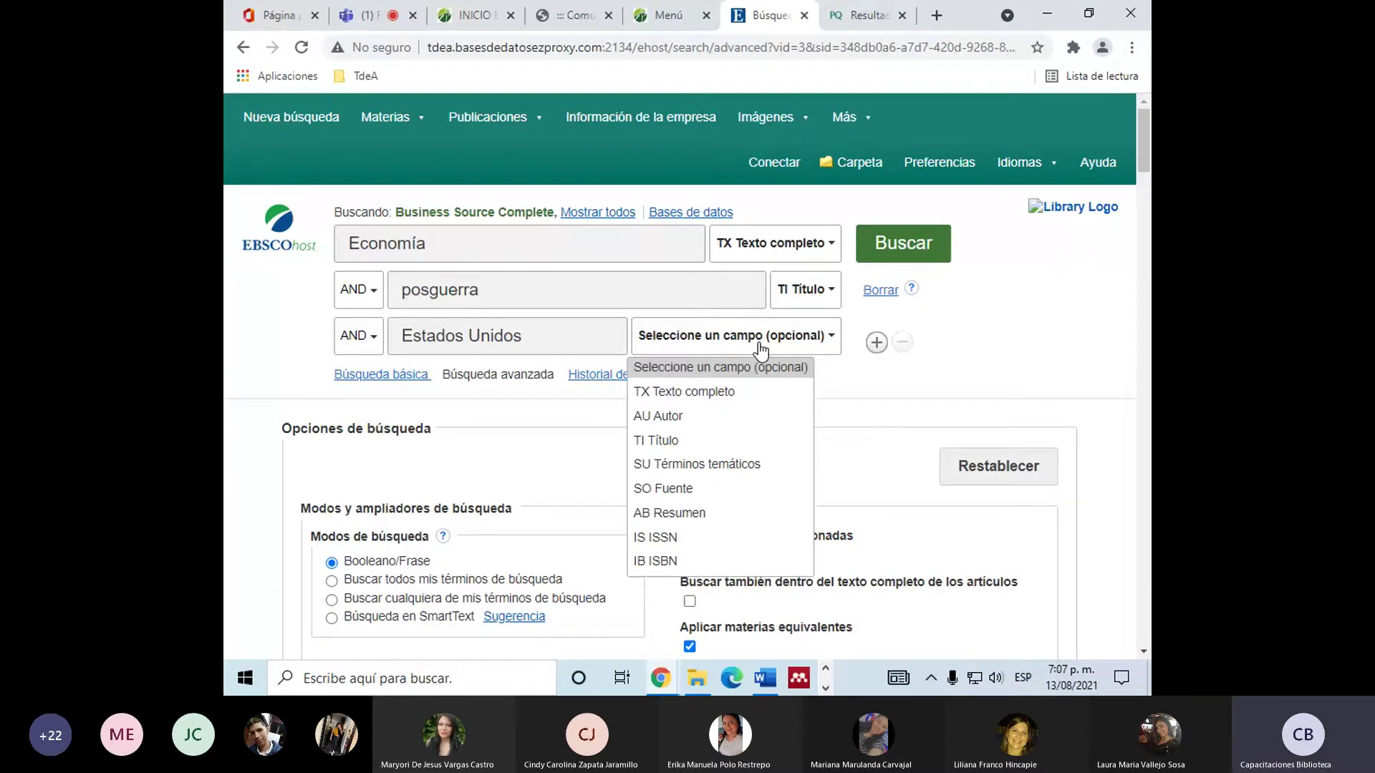
click(725, 377)
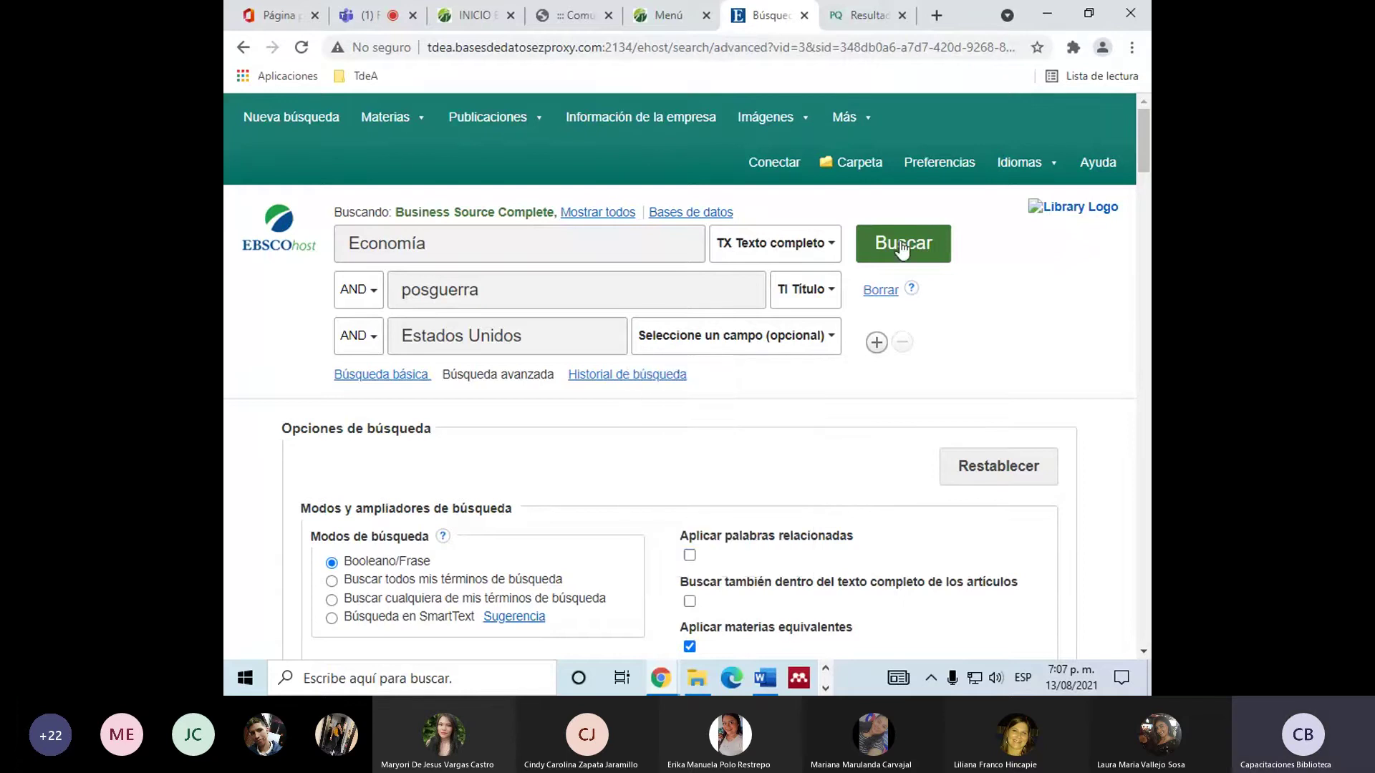
Run the advanced search for Economía, posguerra and Estados Unidos, and review the listed articles.
click(901, 247)
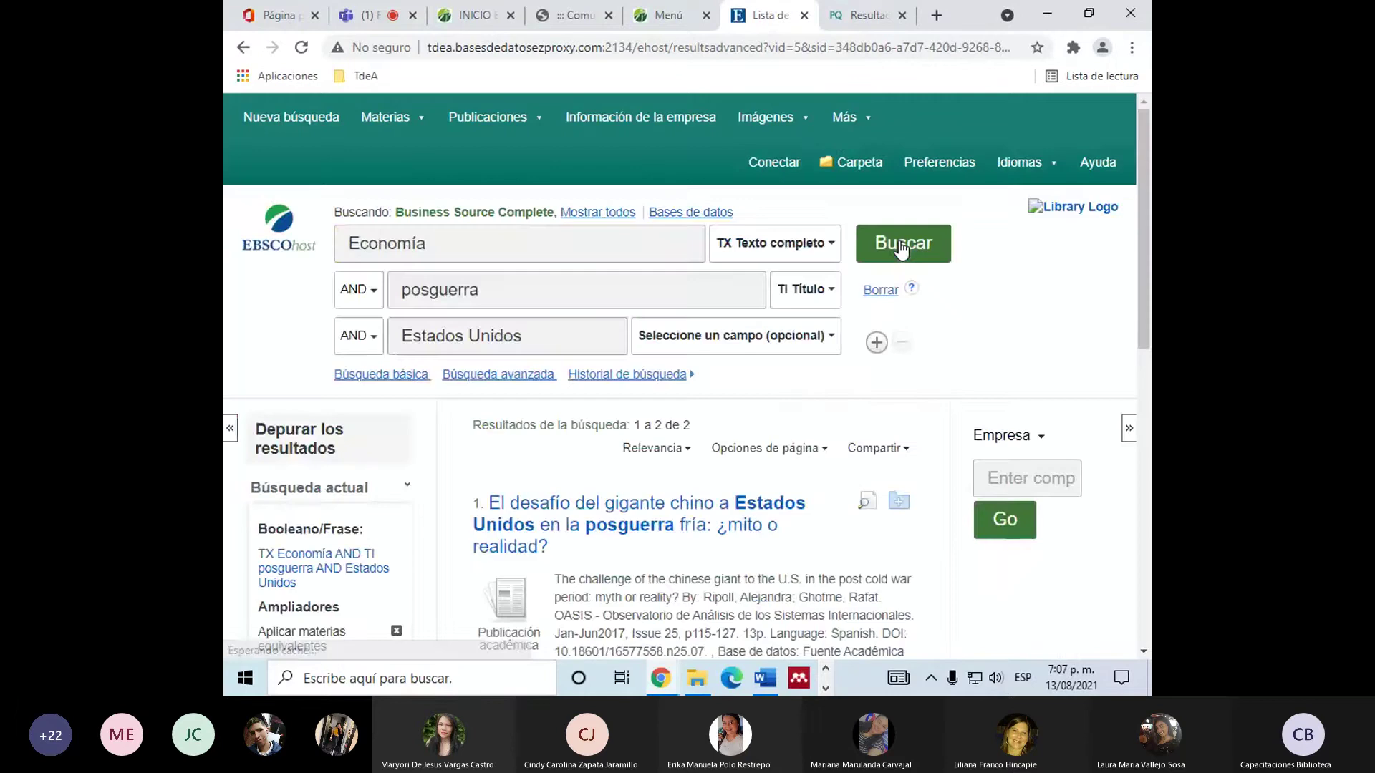
scroll(505, 536, down, 5)
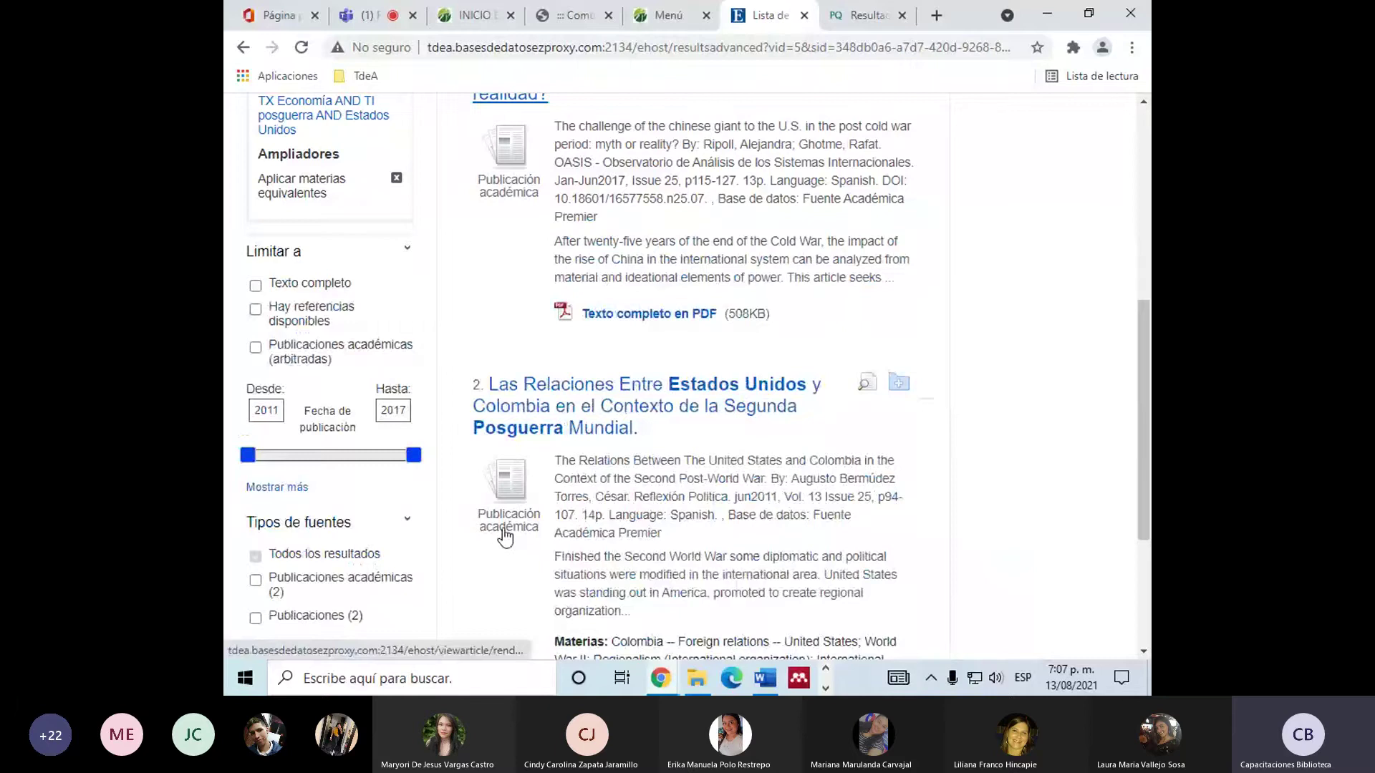
scroll(557, 428, up, 6)
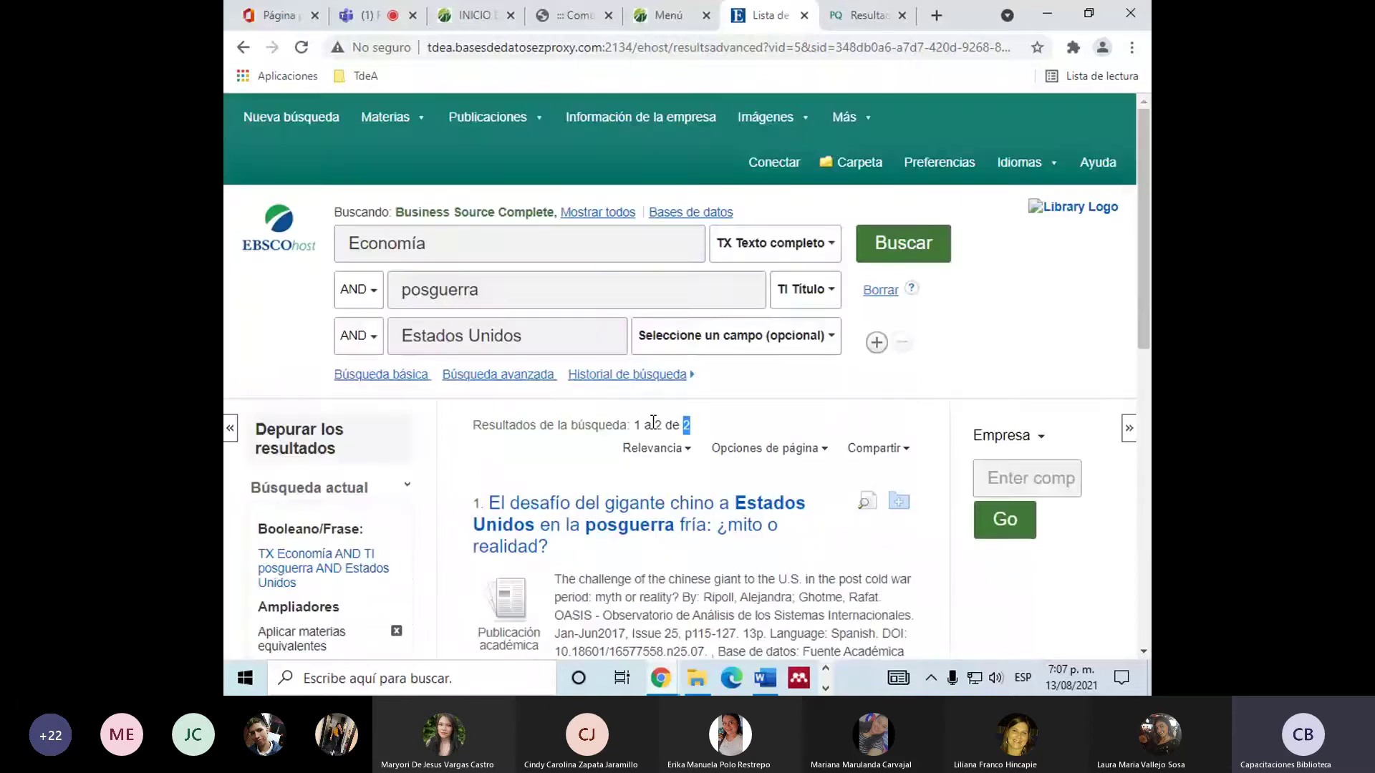
scroll(528, 433, down, 8)
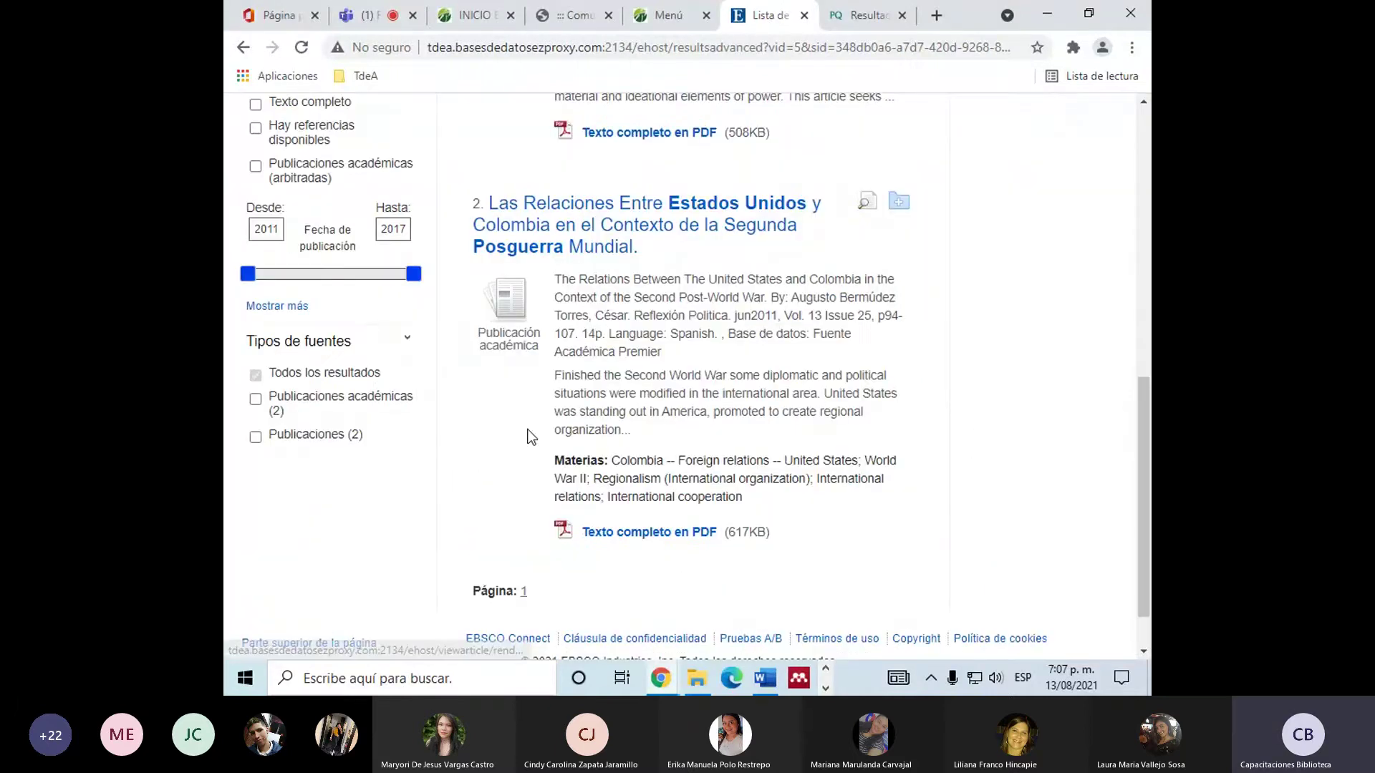
scroll(508, 557, up, 8)
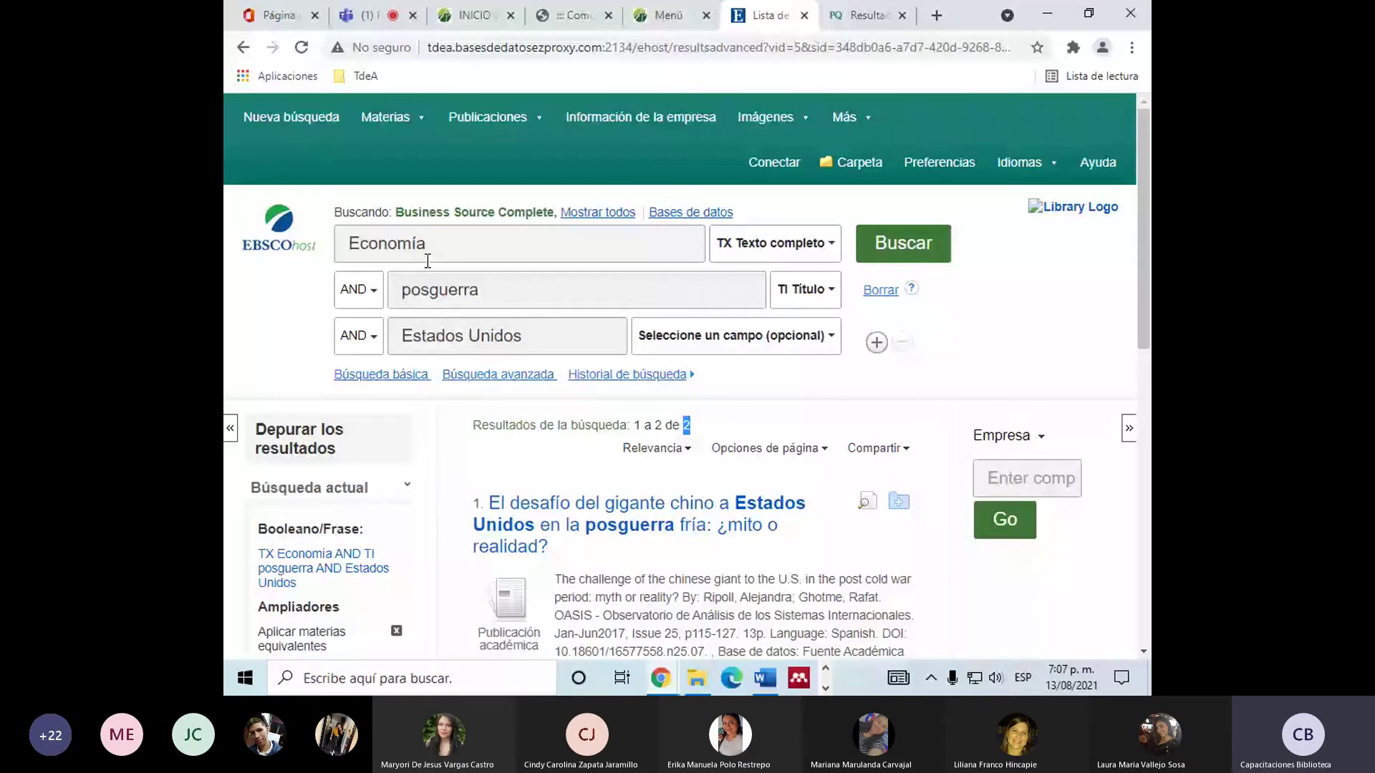
Search again with Economía in the TI Título field and posguerra in TX Texto completo, and review the results.
click(905, 248)
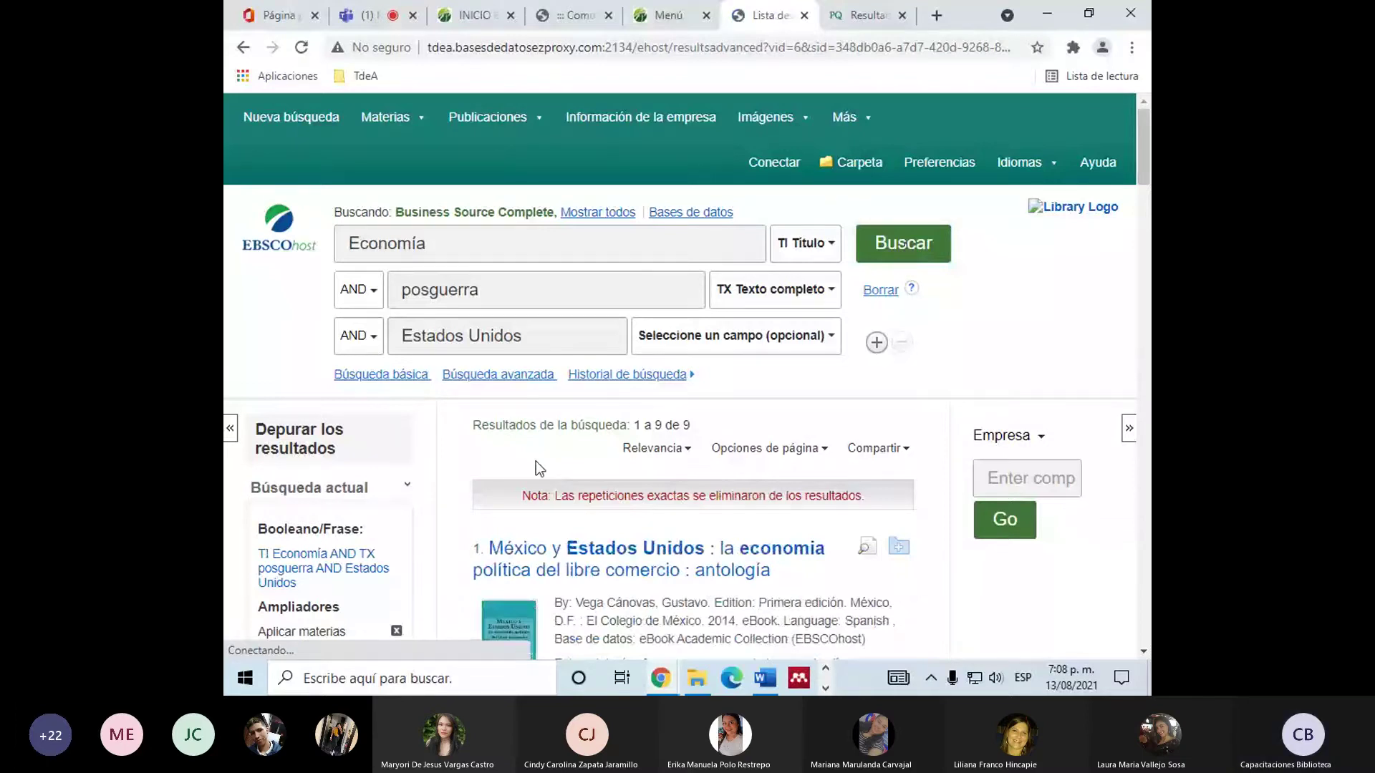
scroll(573, 480, down, 10)
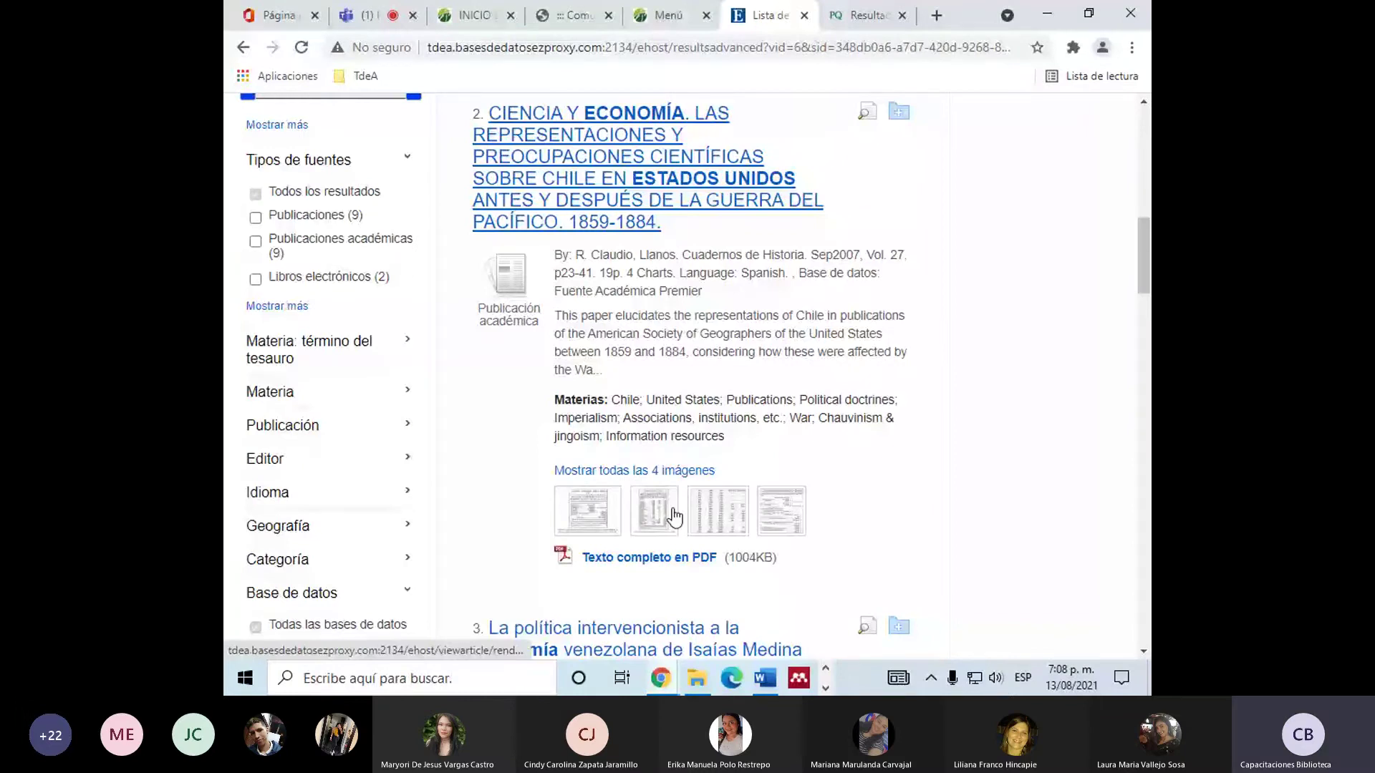
scroll(673, 516, up, 3)
scroll(599, 388, down, 15)
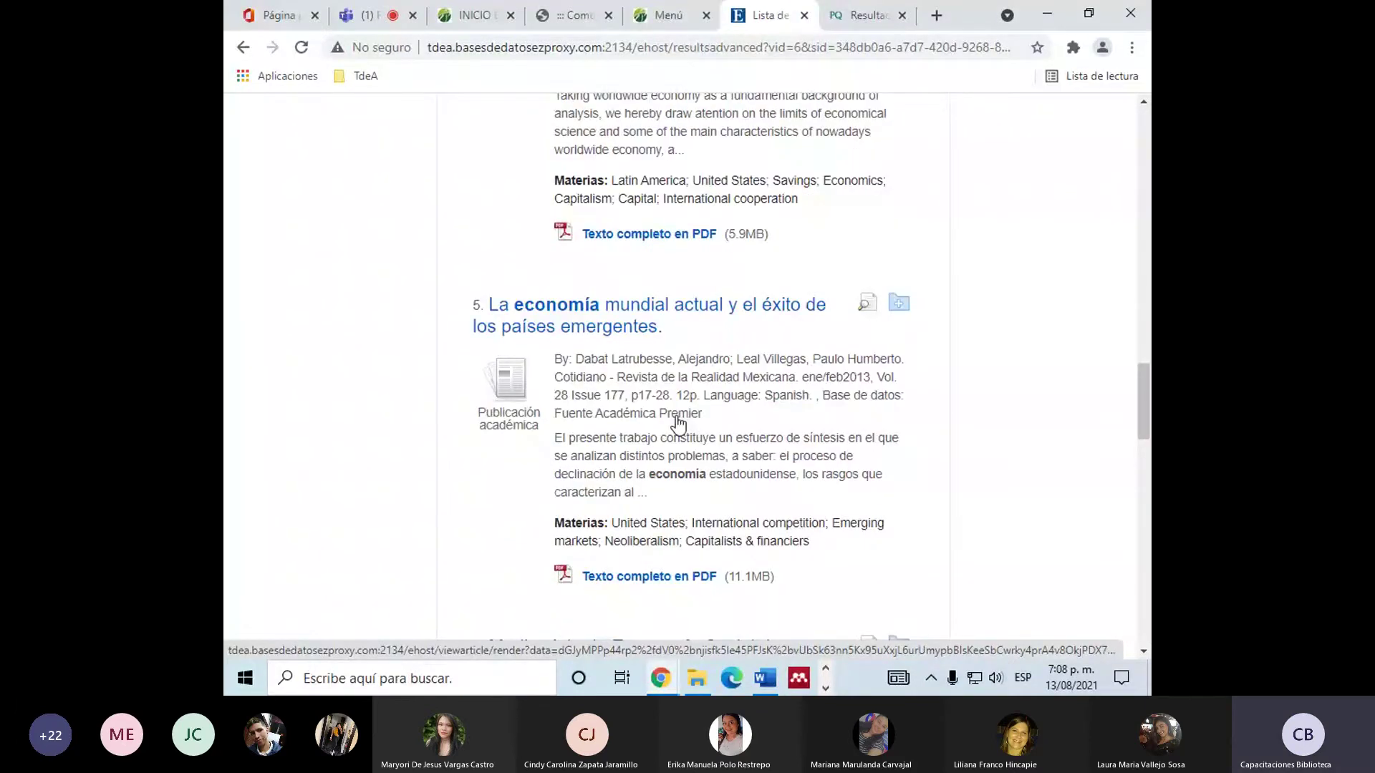
scroll(955, 506, up, 12)
scroll(954, 506, up, 7)
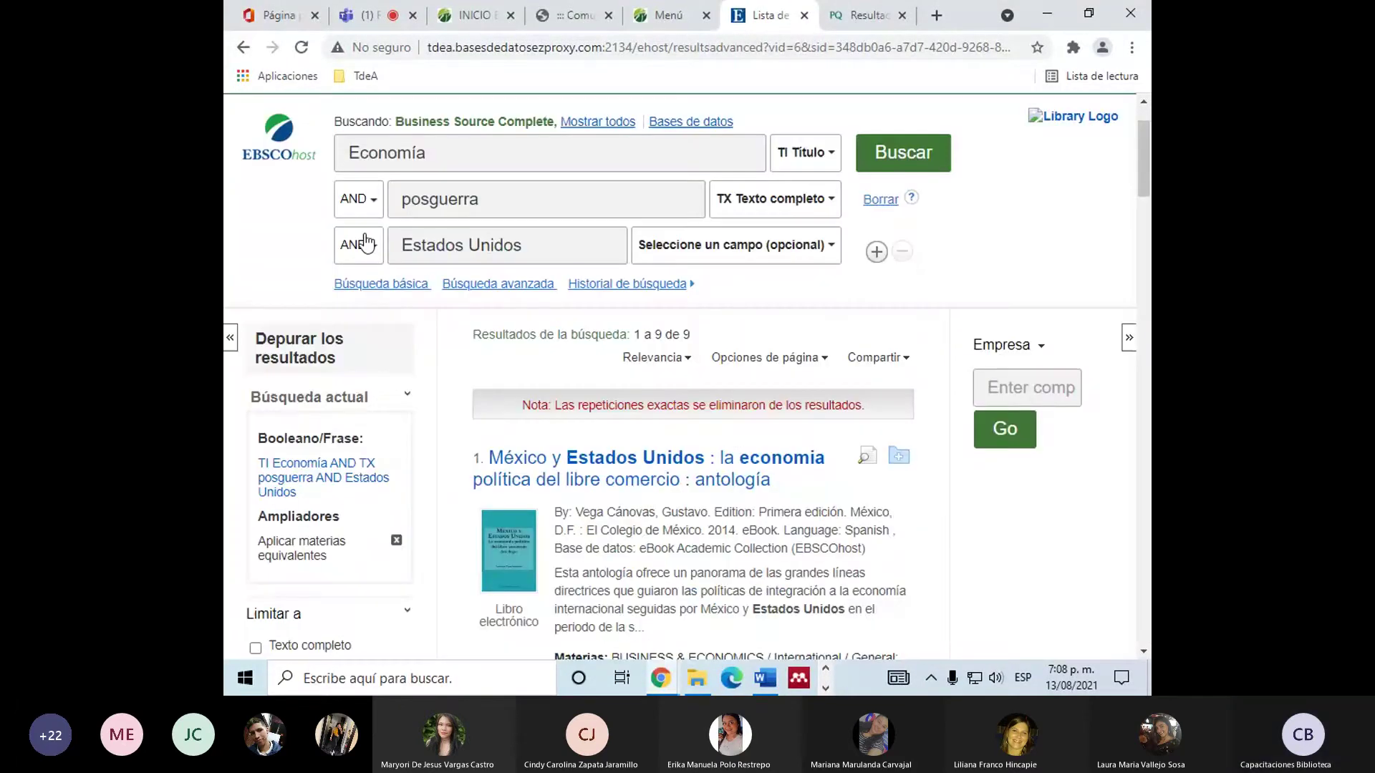
Switch to the basic search and search for posguerra AND Estados Unidos.
click(392, 283)
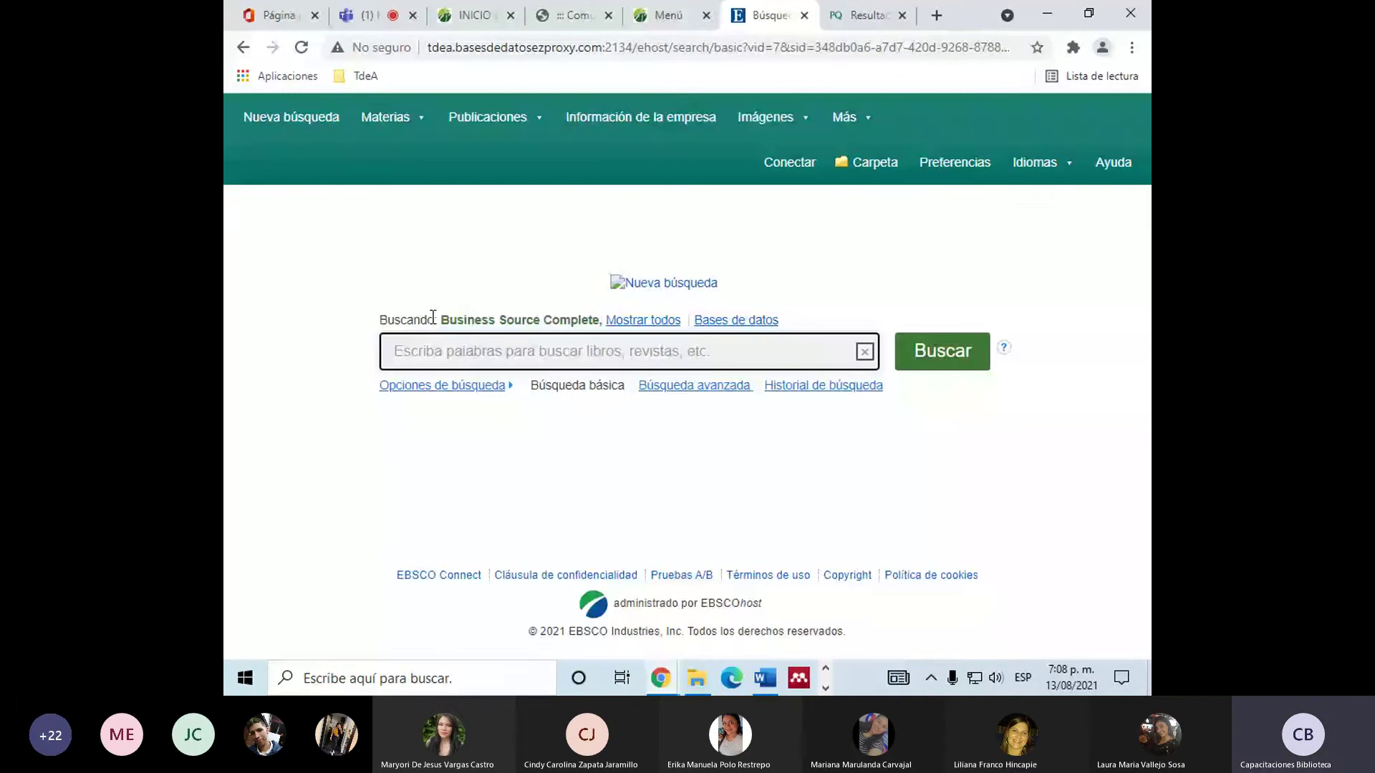
text(posguerra AND Estados Unidos)
key(Return)
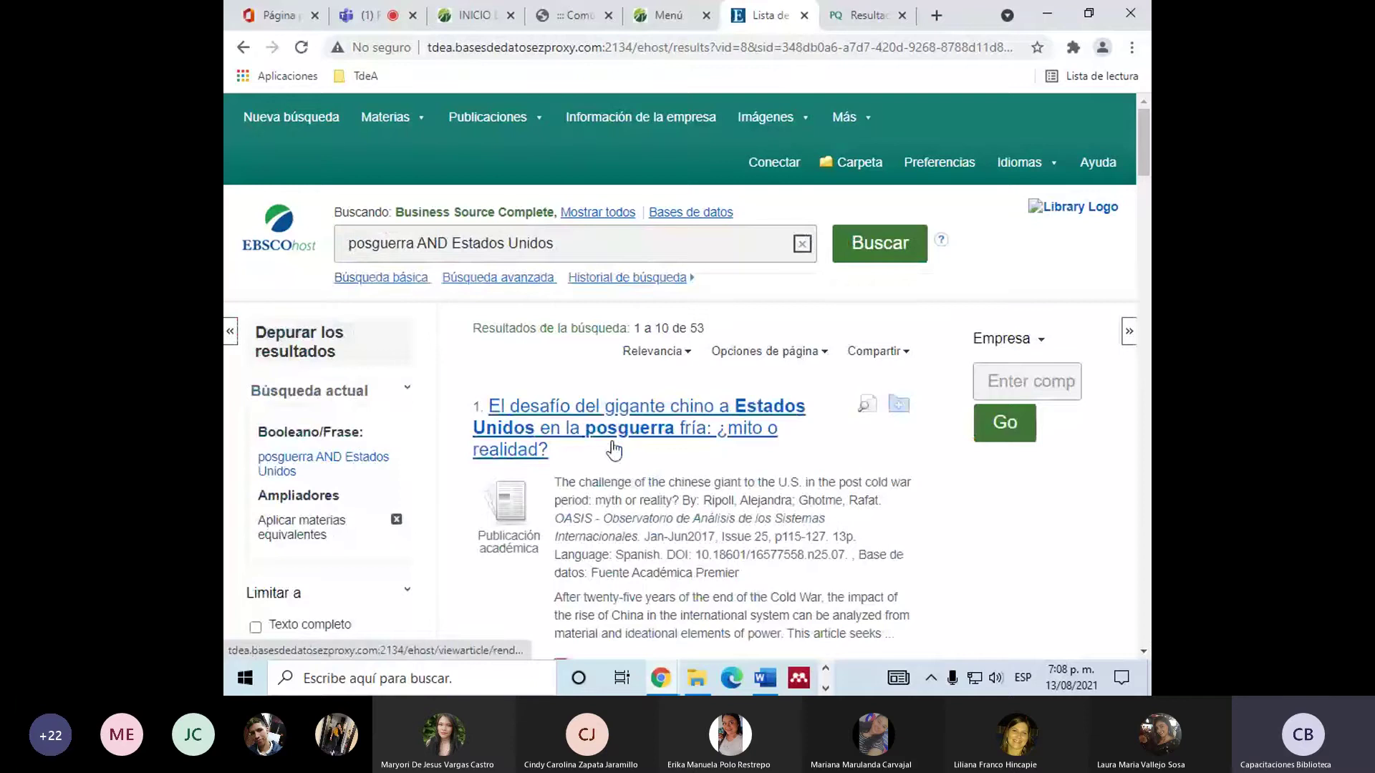
Examine the first page of results for posguerra AND Estados Unidos, checking titles, subjects, full-text availability and the refinement filters.
scroll(553, 383, down, 7)
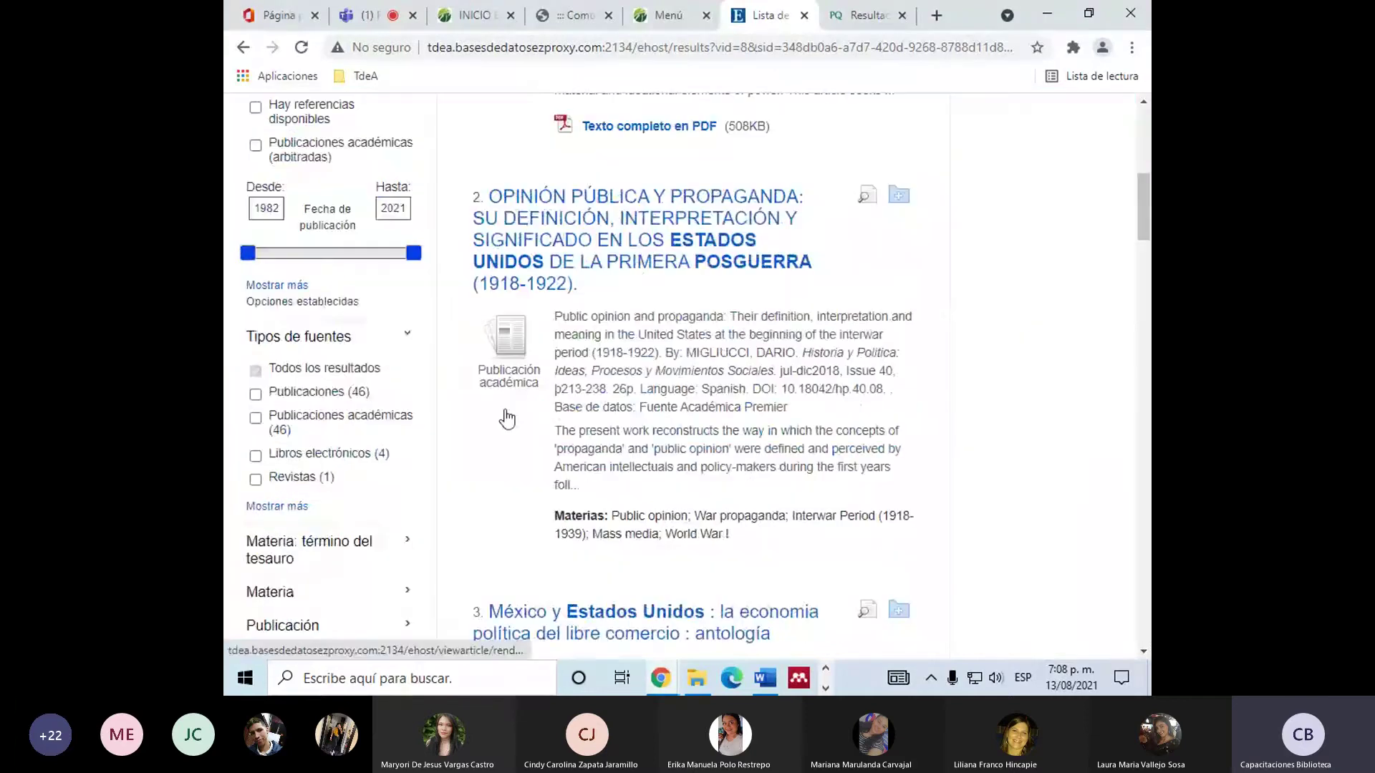
scroll(507, 418, down, 14)
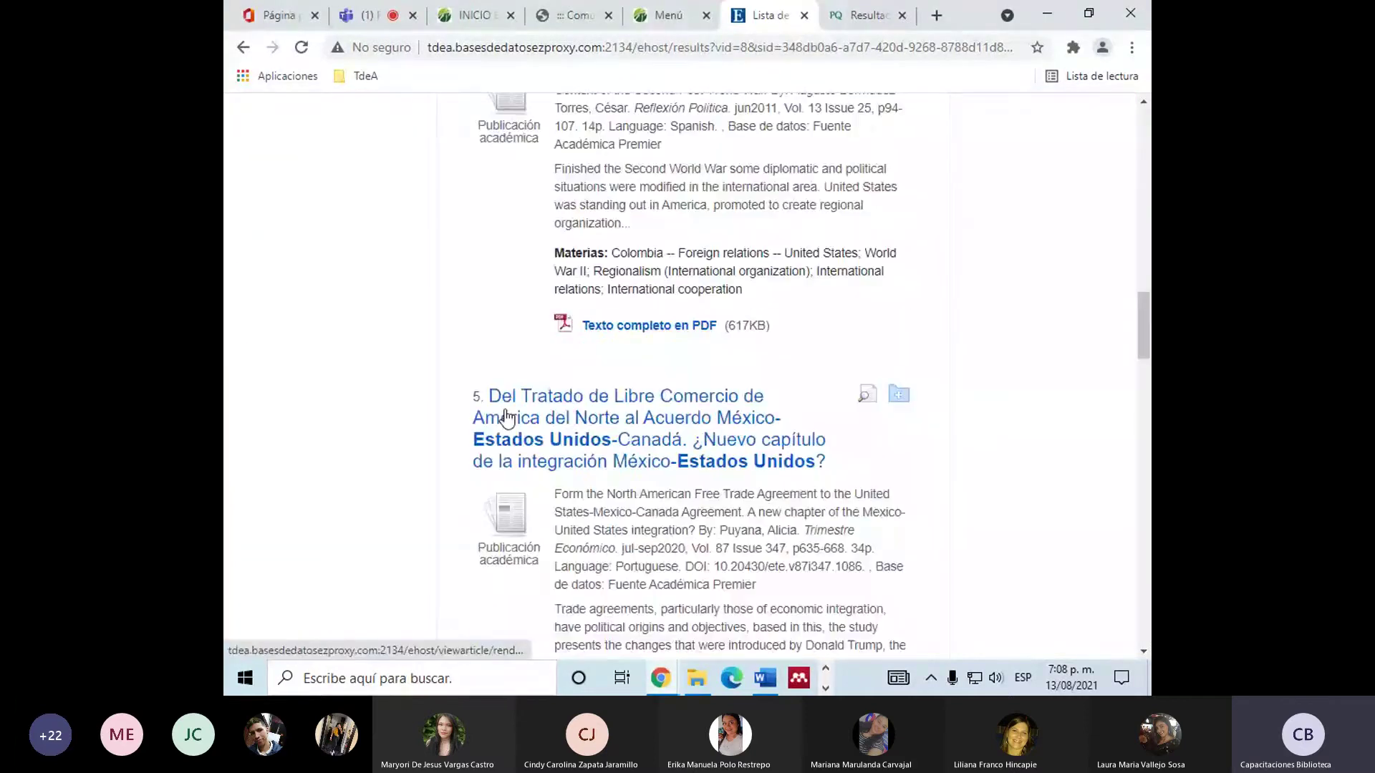
scroll(507, 418, down, 2)
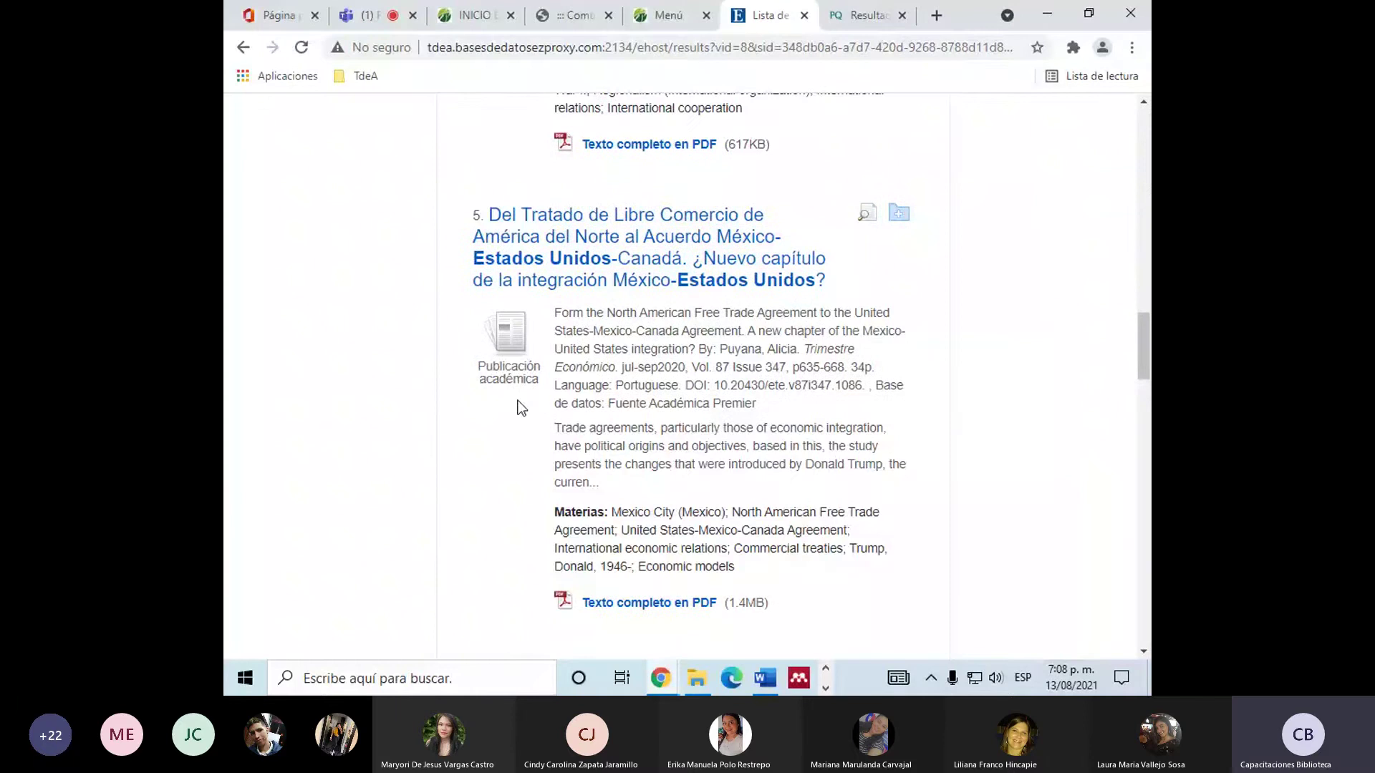
scroll(521, 408, up, 20)
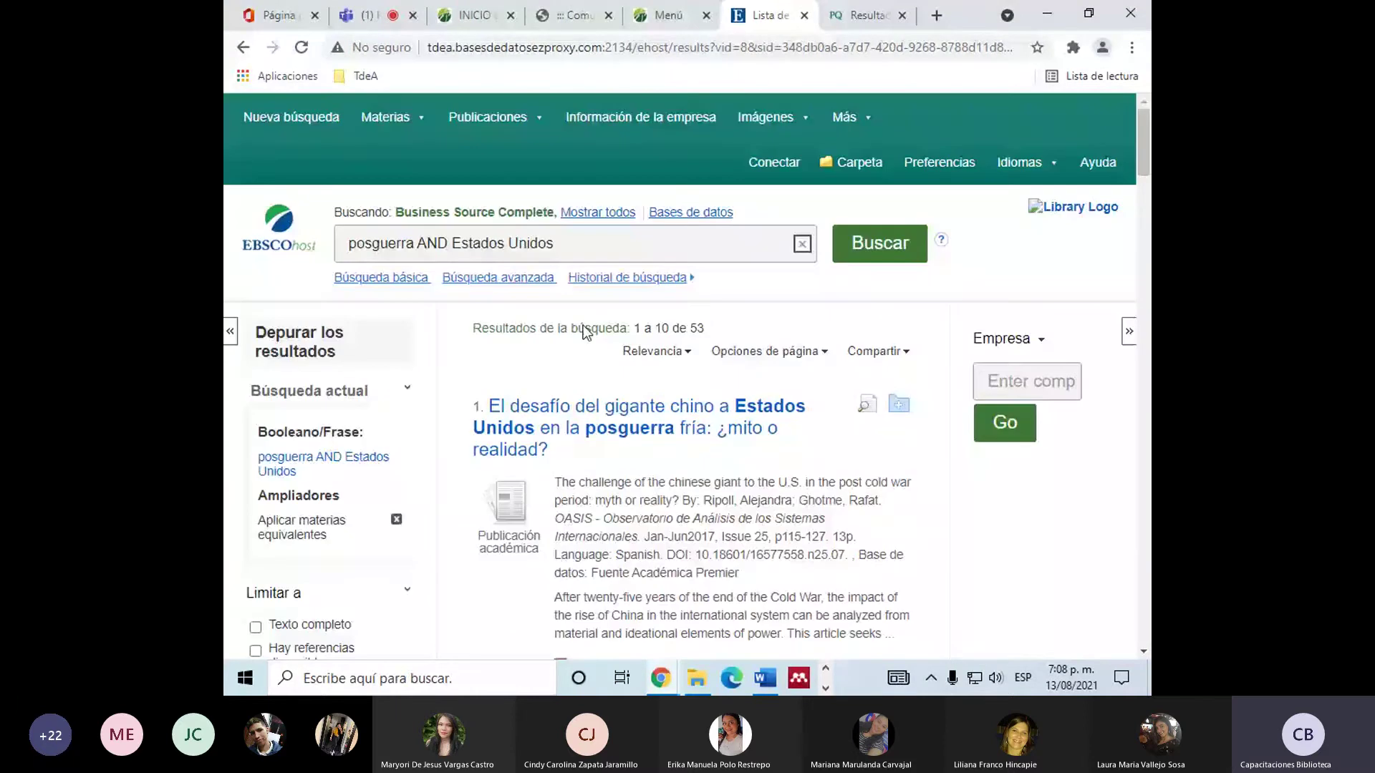
scroll(580, 428, down, 5)
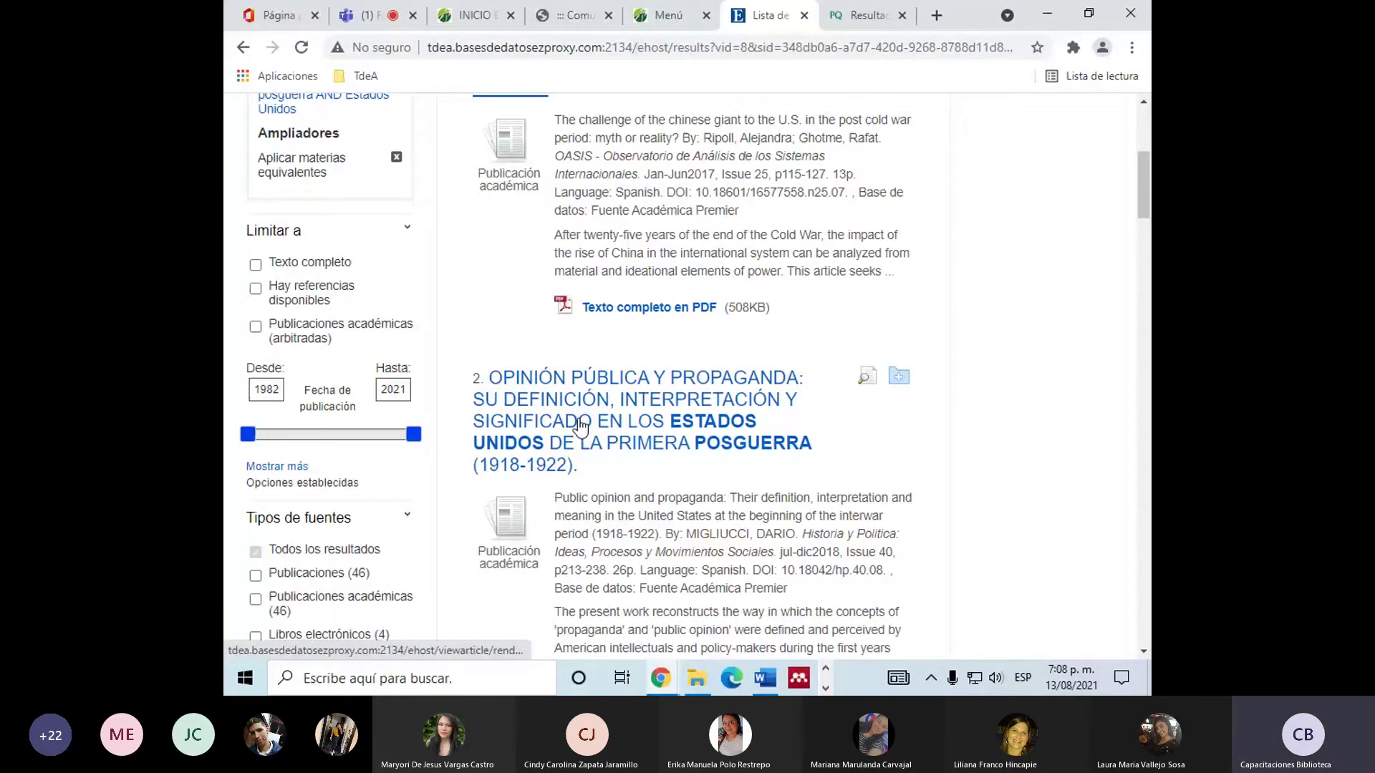
scroll(580, 427, down, 3)
scroll(642, 315, down, 4)
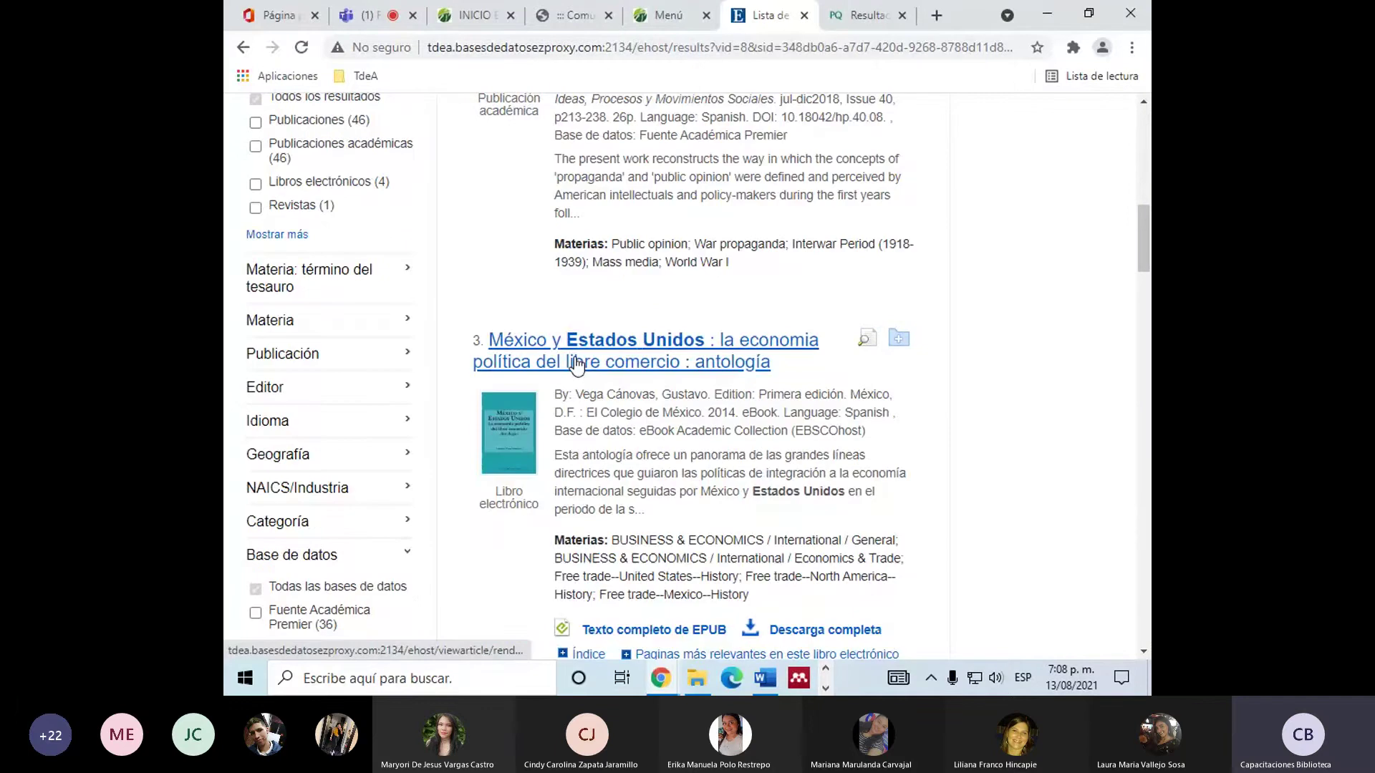
scroll(577, 363, up, 4)
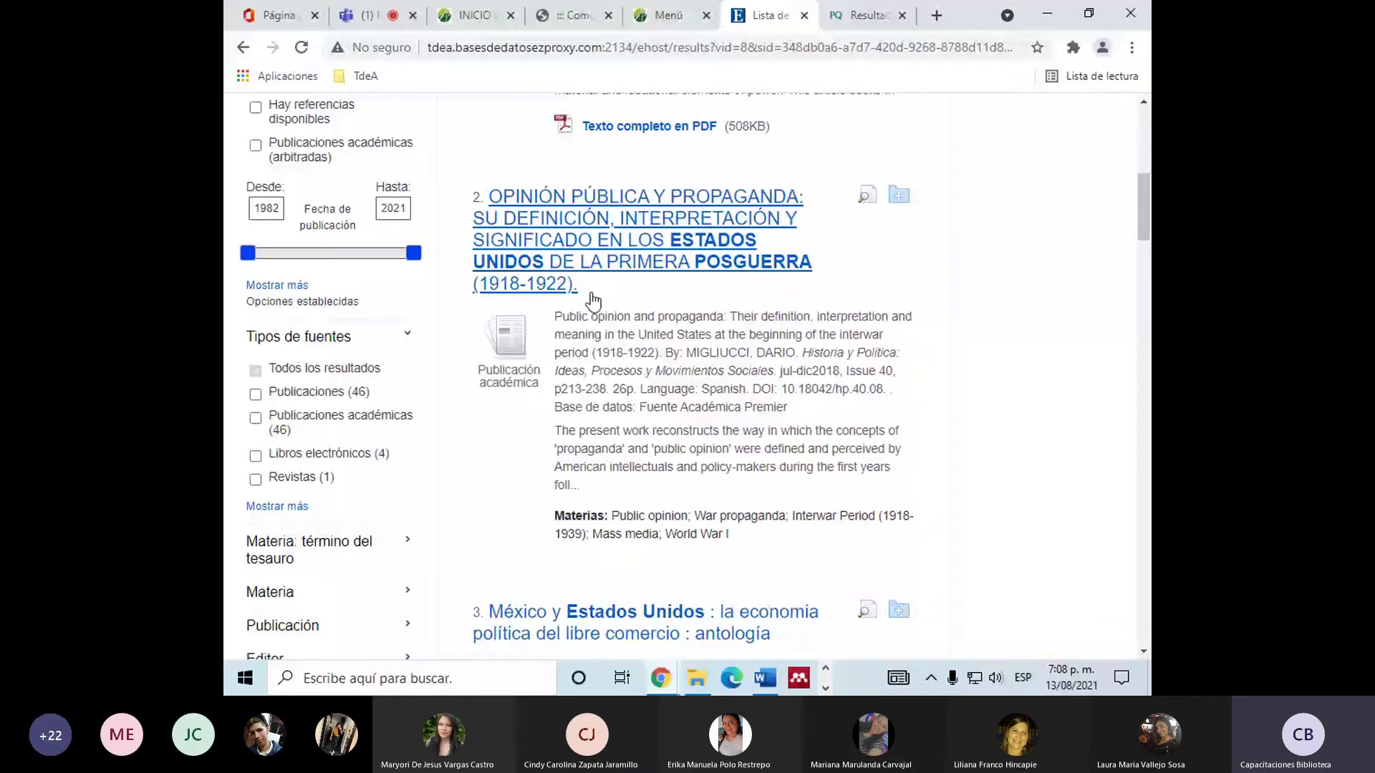
scroll(593, 302, down, 10)
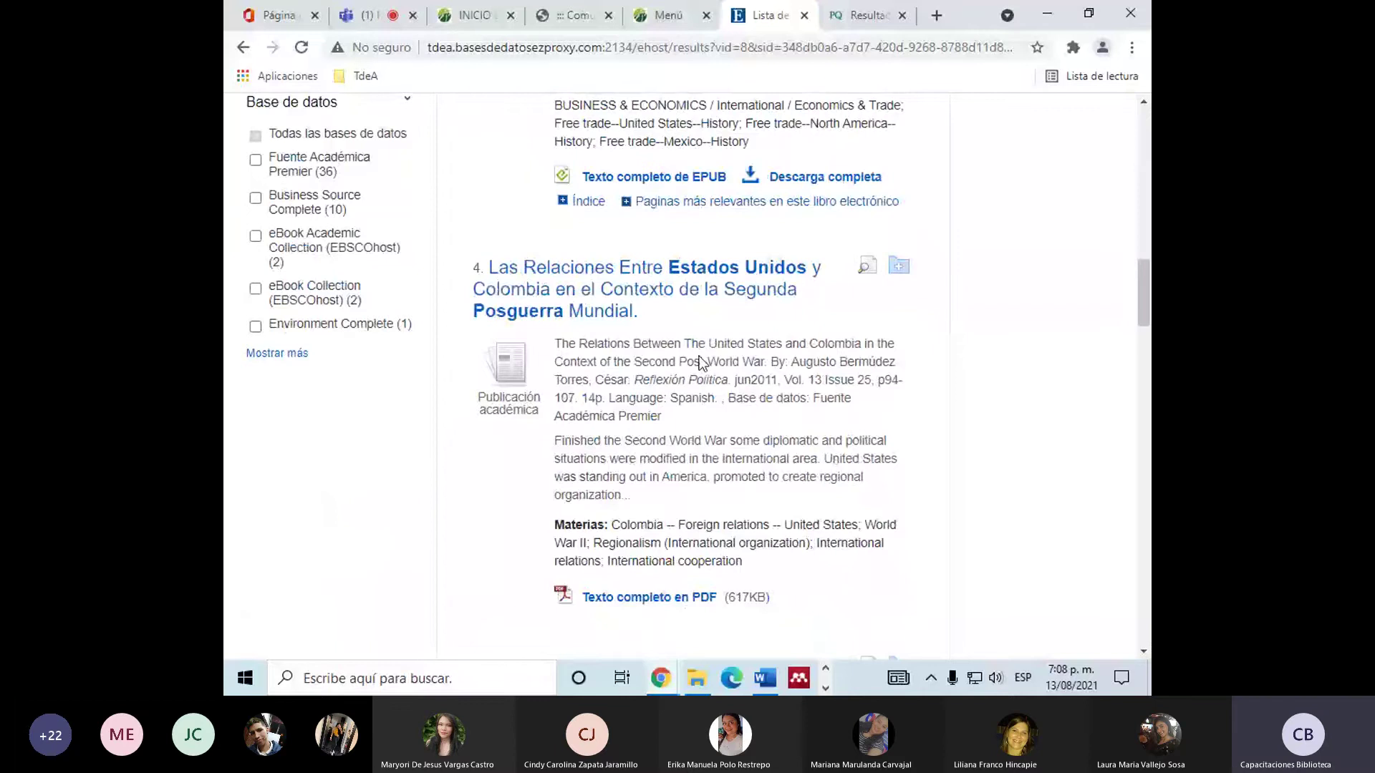
scroll(701, 363, up, 4)
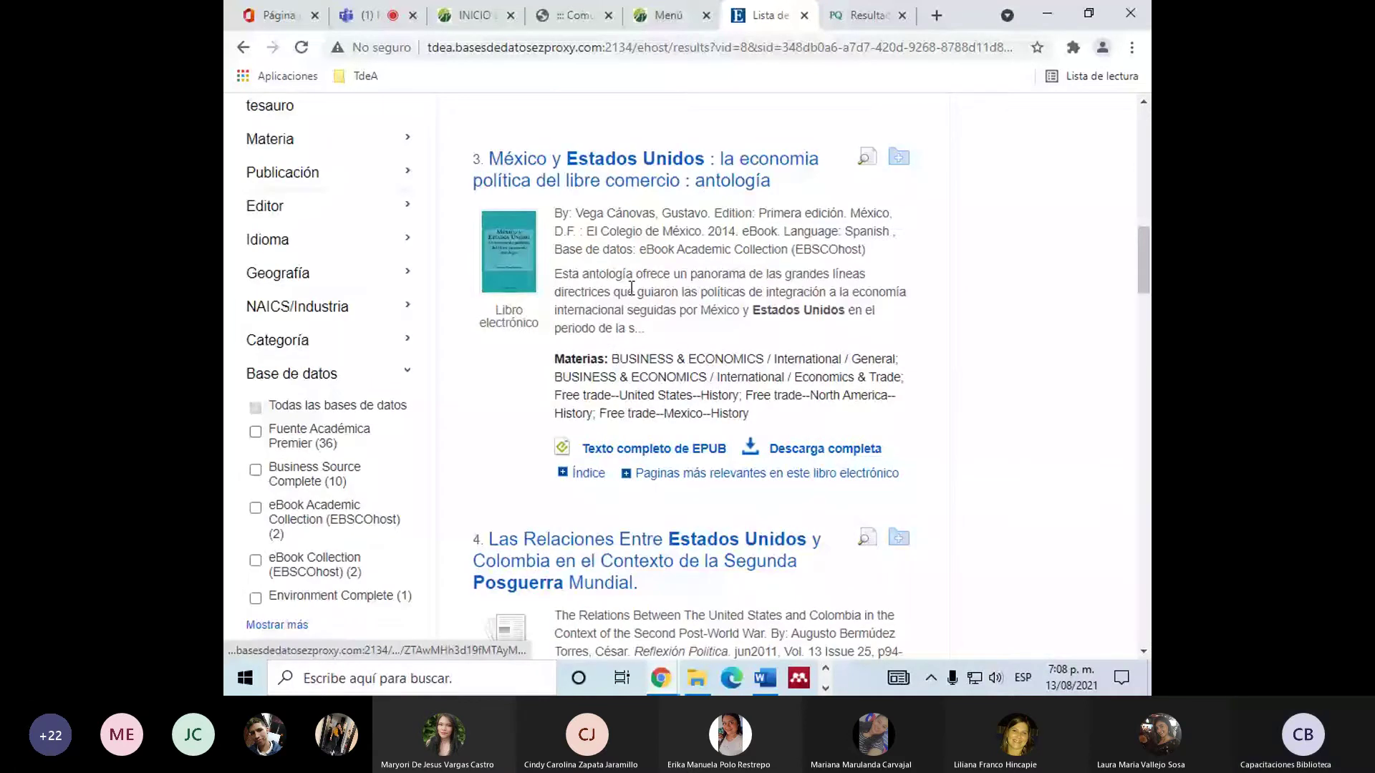
scroll(631, 288, down, 12)
scroll(628, 492, down, 10)
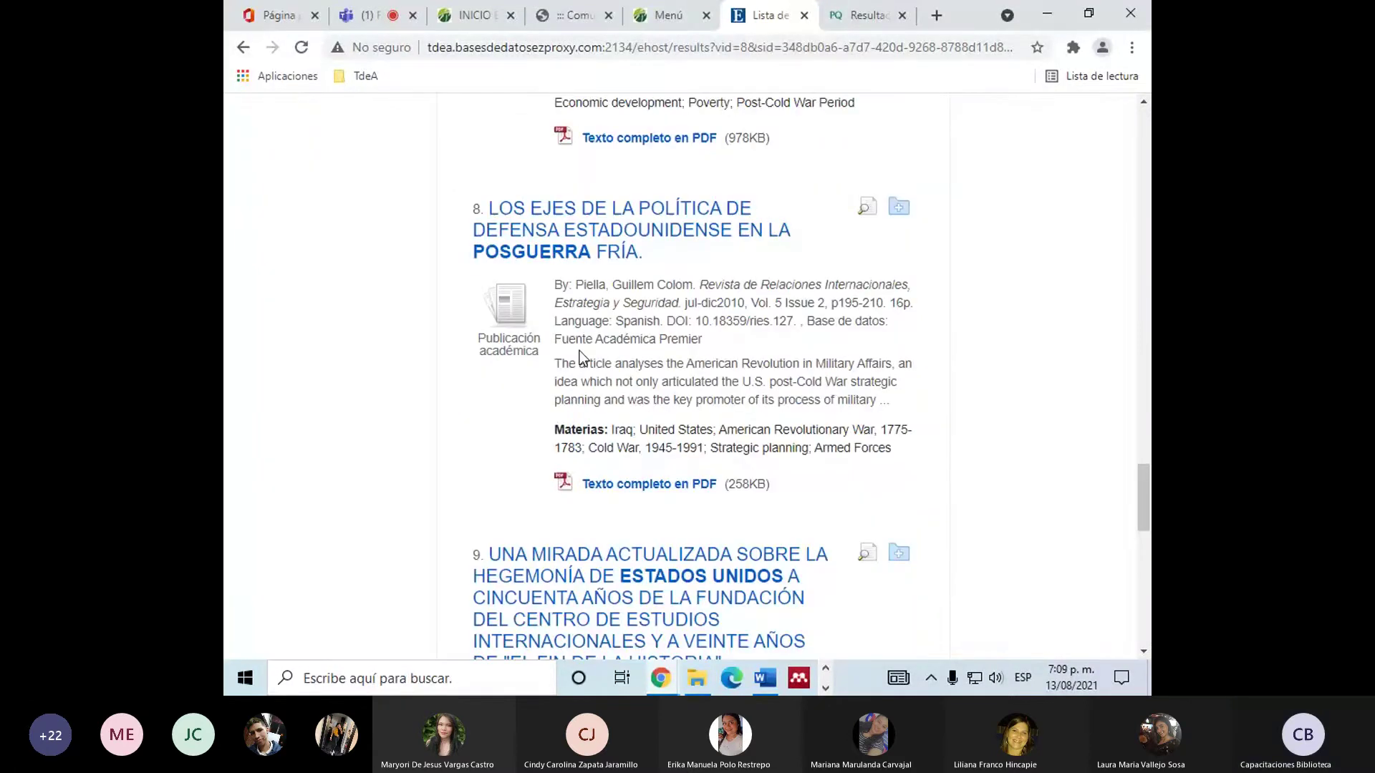
scroll(581, 358, down, 6)
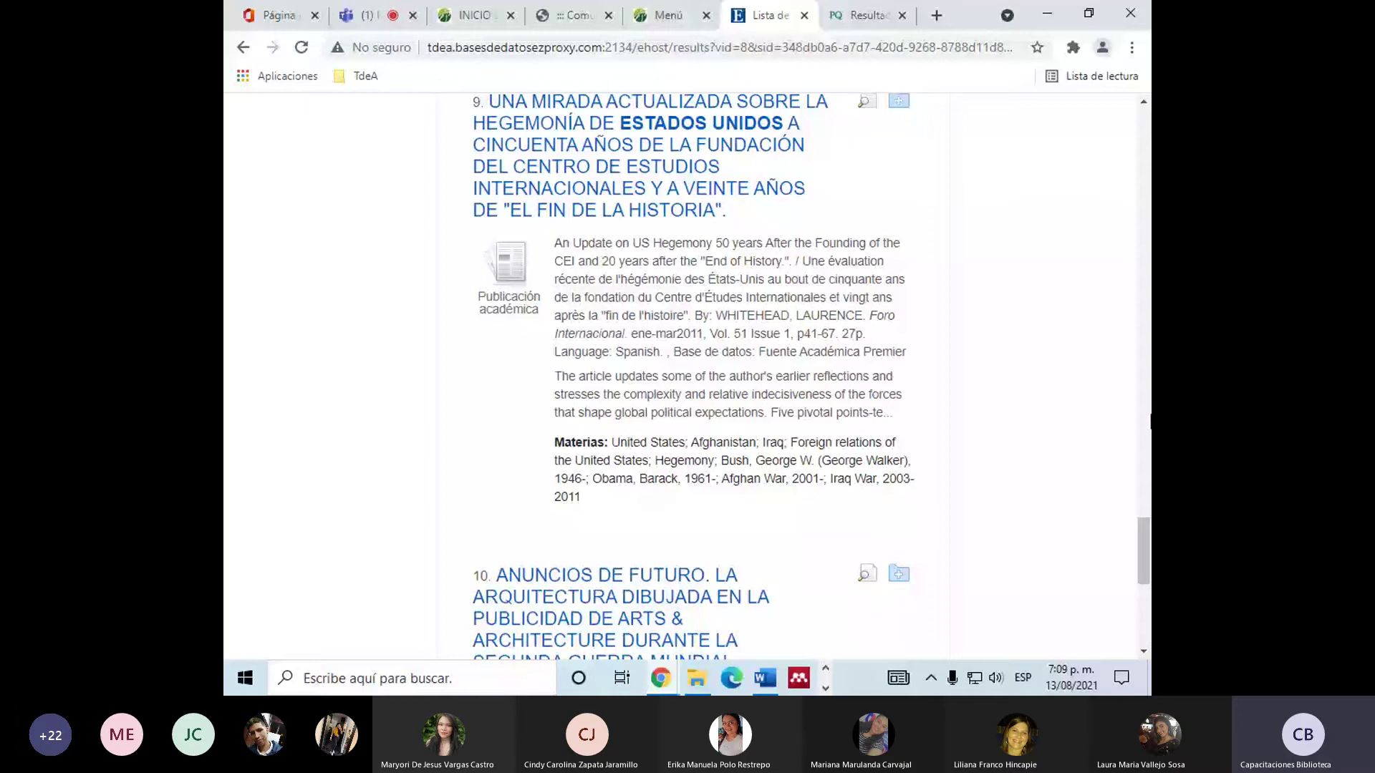
scroll(693, 375, up, 8)
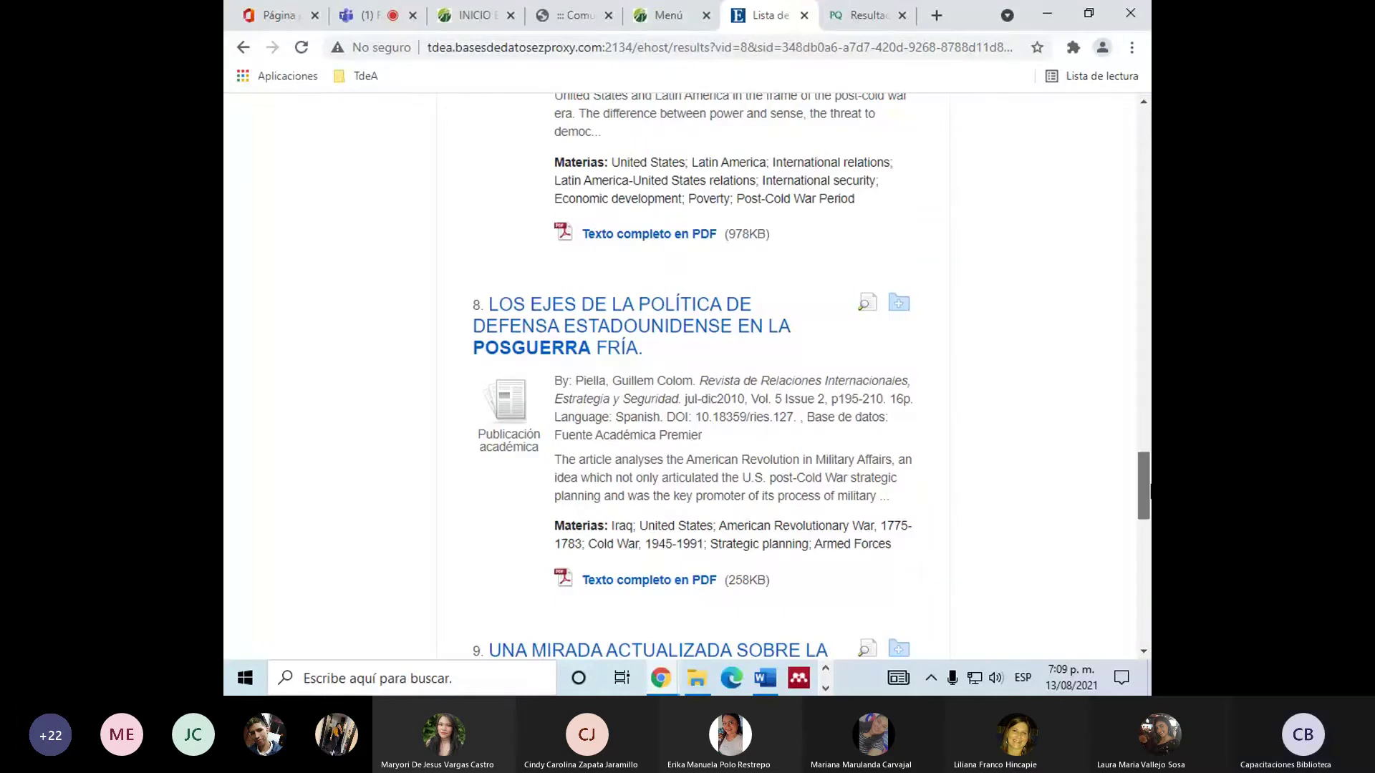
drag(1147, 489, 1148, 224)
scroll(393, 395, down, 1)
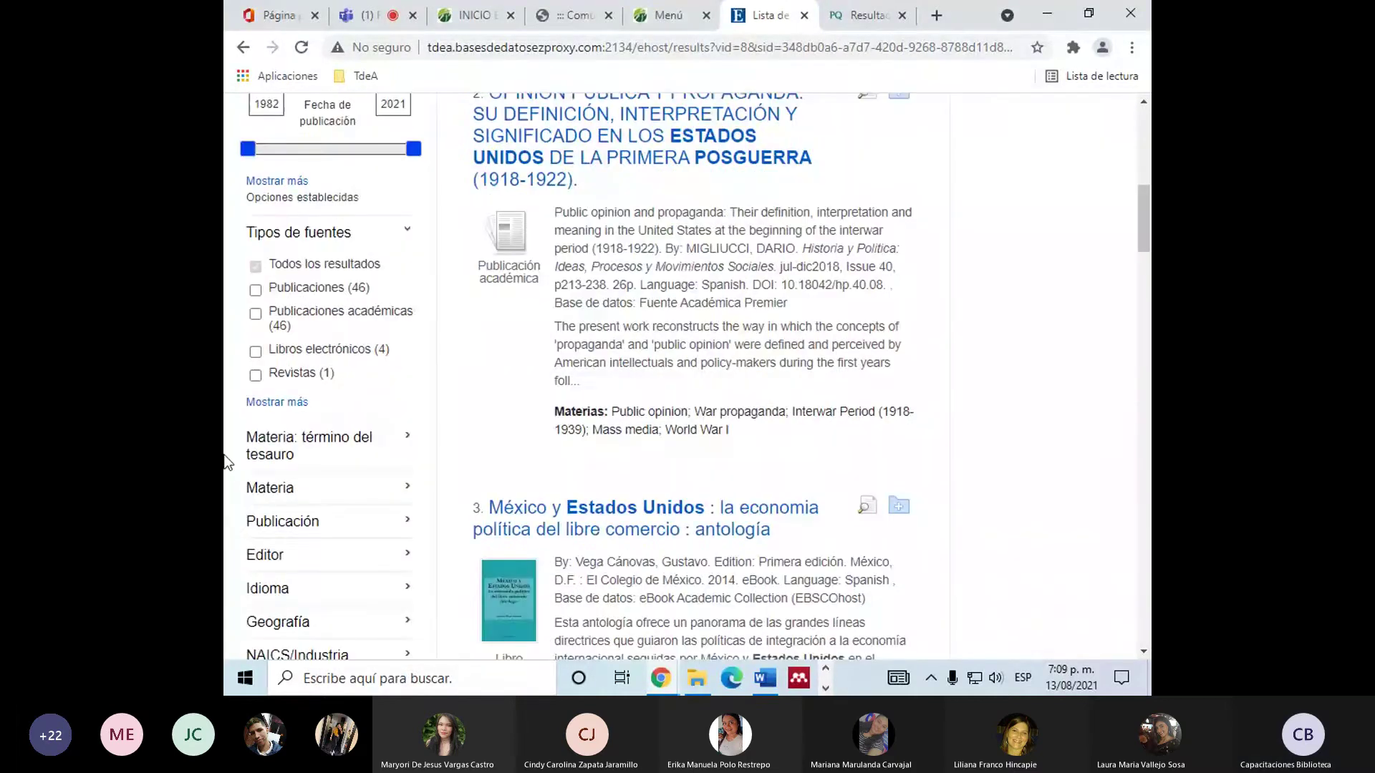
scroll(394, 395, up, 9)
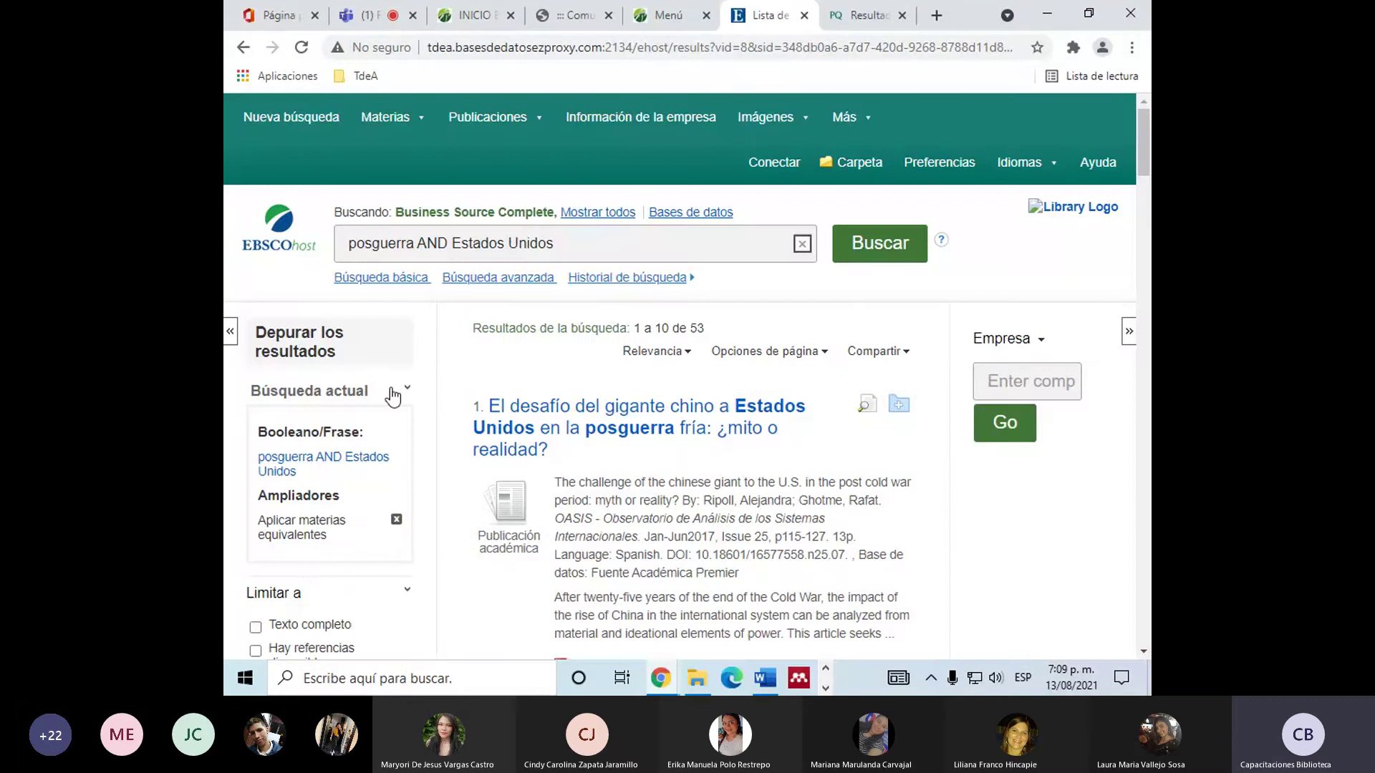
Limit the search results to Texto completo.
scroll(390, 393, down, 9)
scroll(316, 491, up, 8)
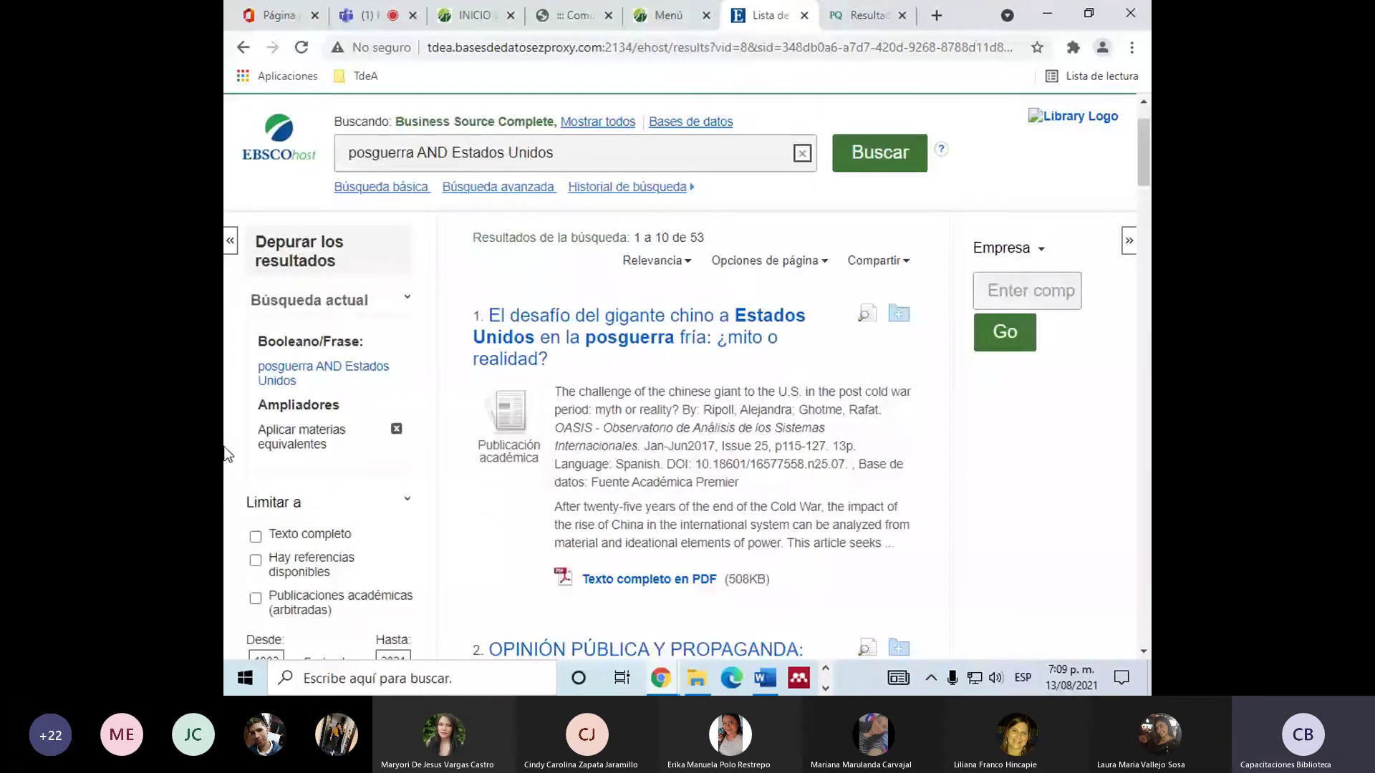
scroll(228, 454, down, 1)
click(255, 445)
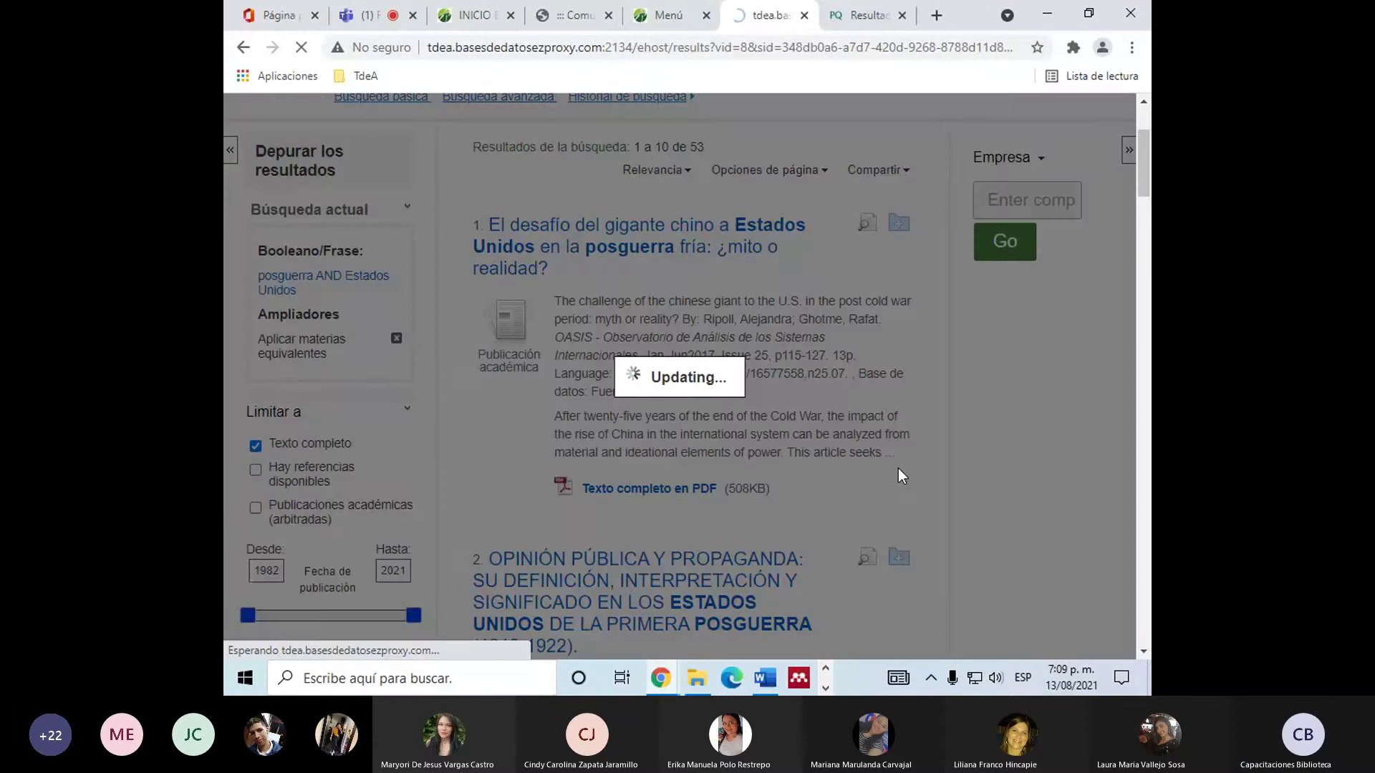
Restrict the publication date range of the results to start in 2010, keeping 2021 as the end year.
scroll(471, 376, down, 2)
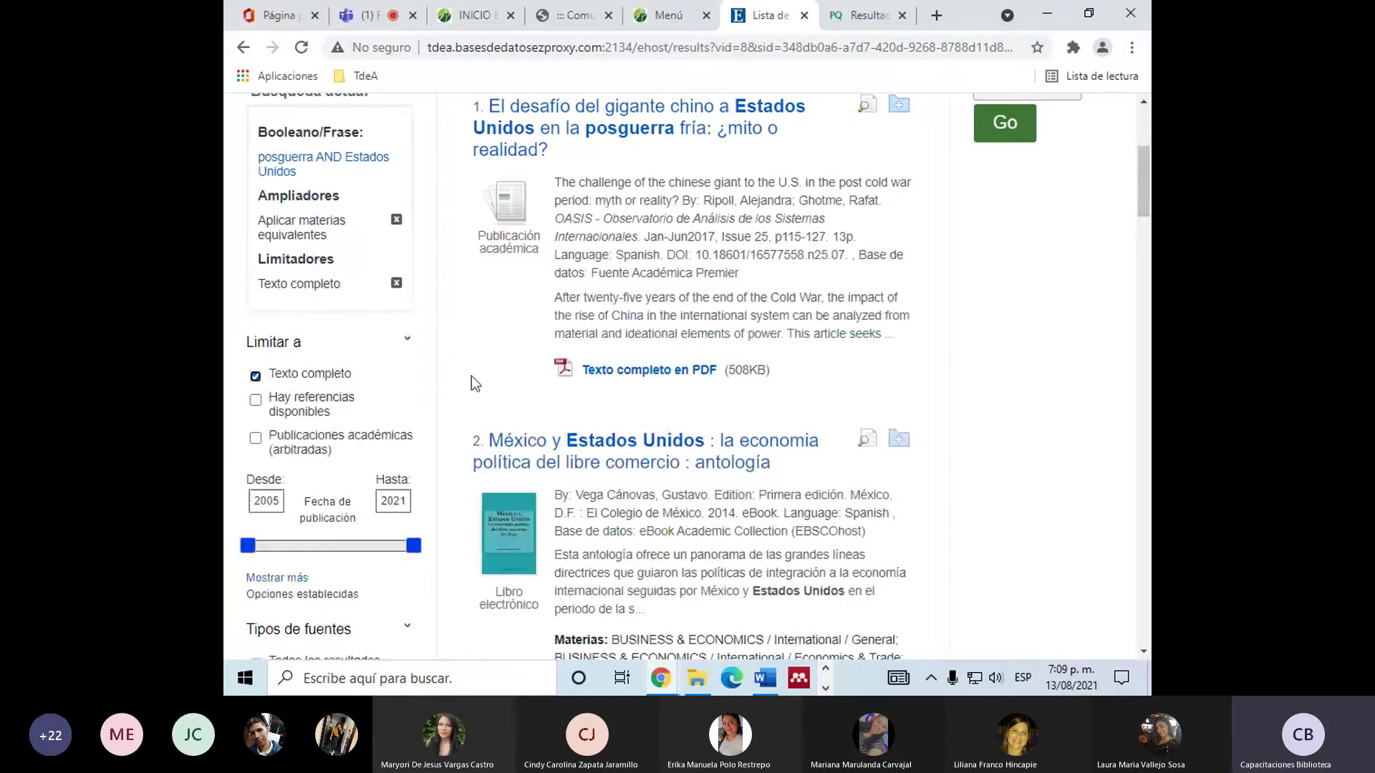
scroll(461, 399, up, 1)
scroll(401, 423, down, 2)
click(279, 440)
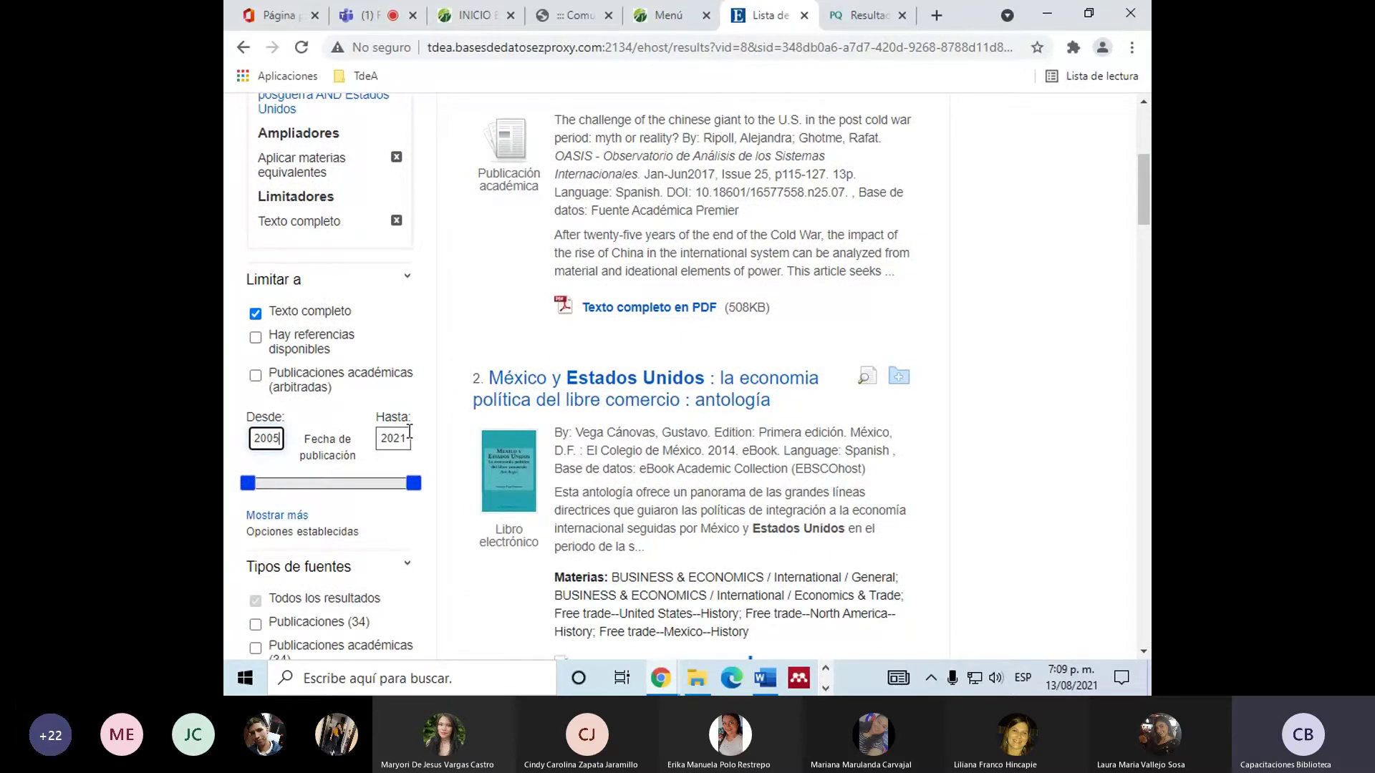
drag(248, 483, 309, 482)
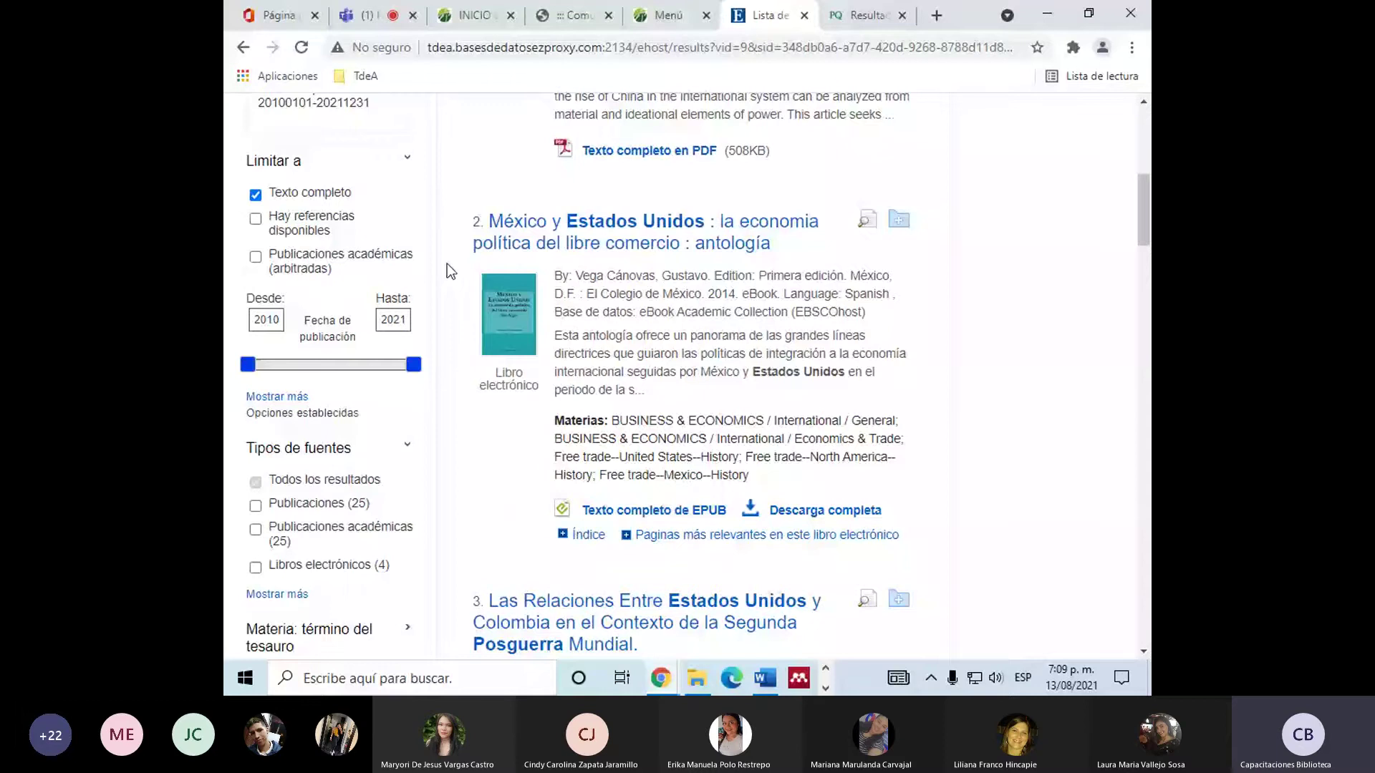
Filter the results by the source types Publicaciones and Publicaciones académicas.
scroll(447, 270, down, 2)
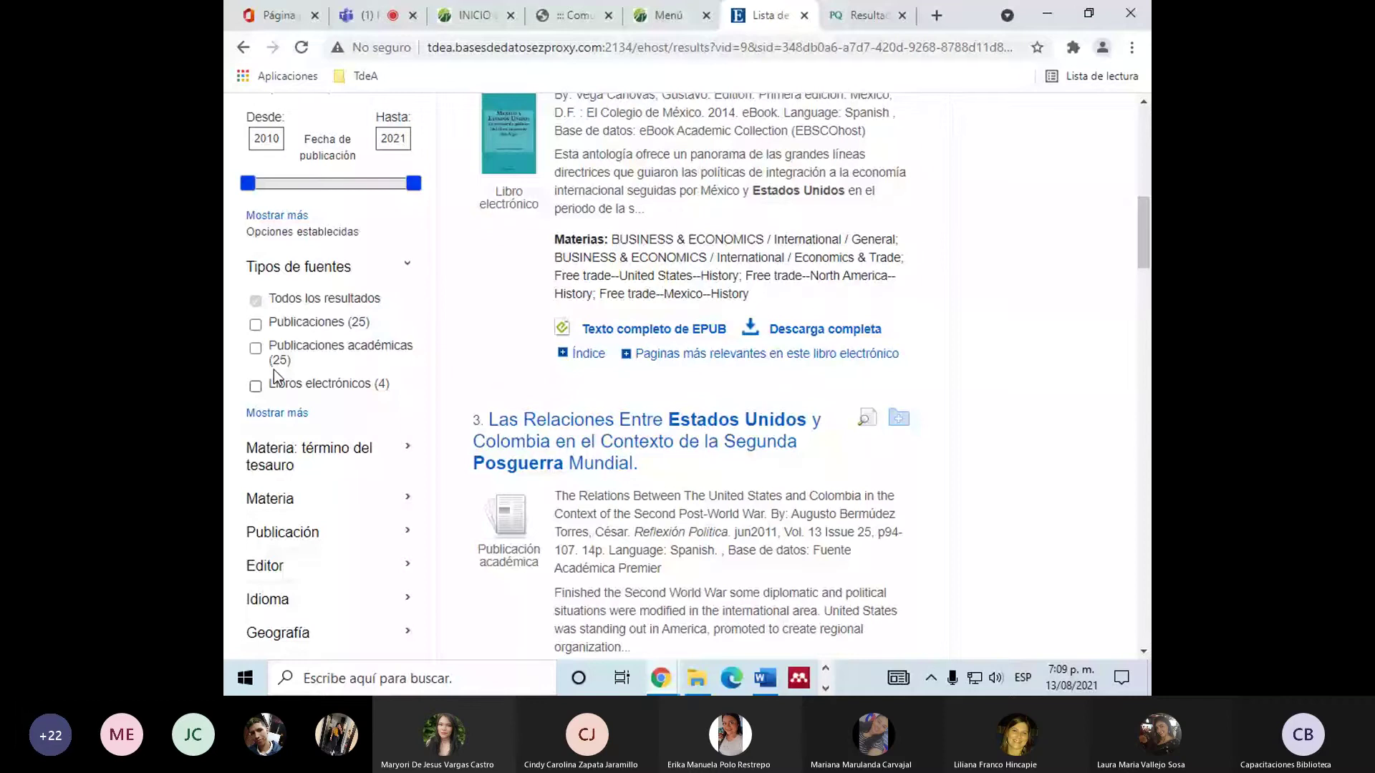
click(279, 322)
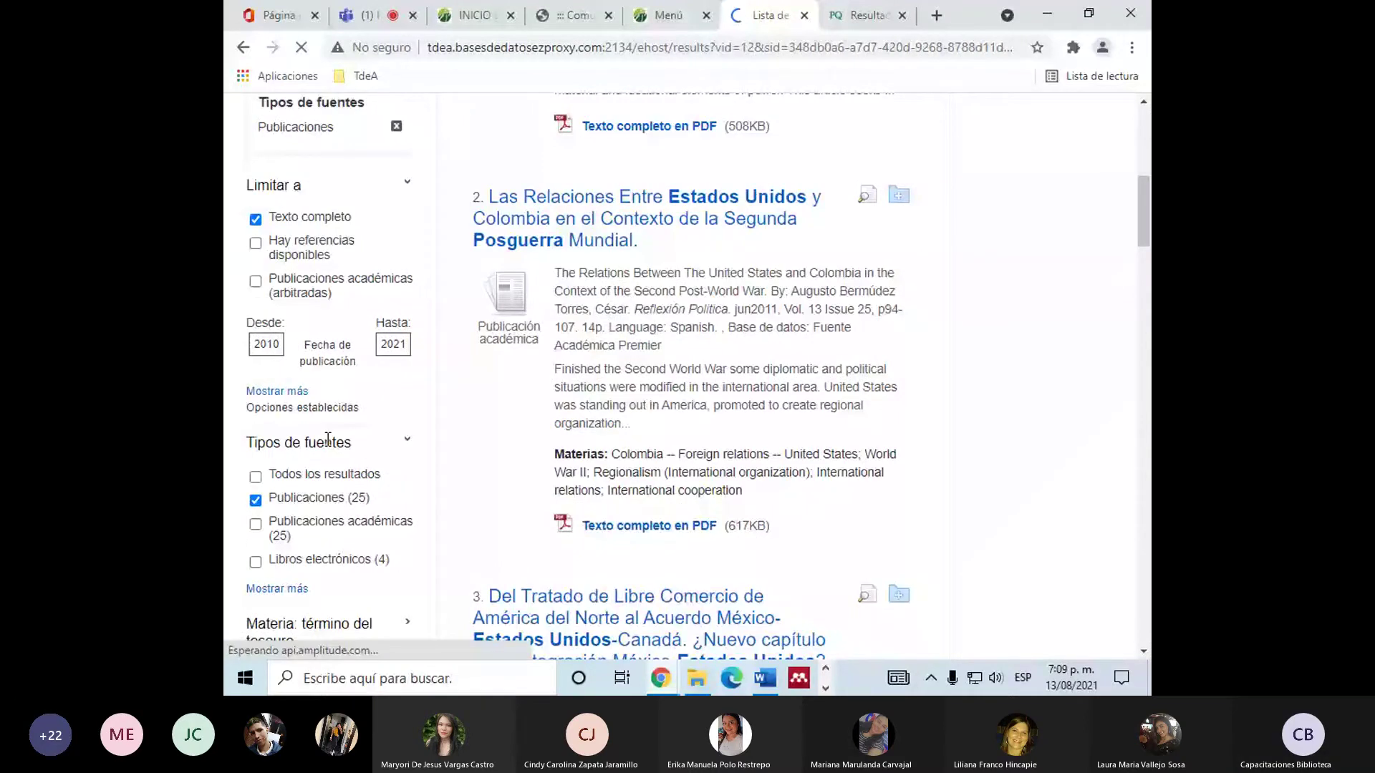
click(315, 528)
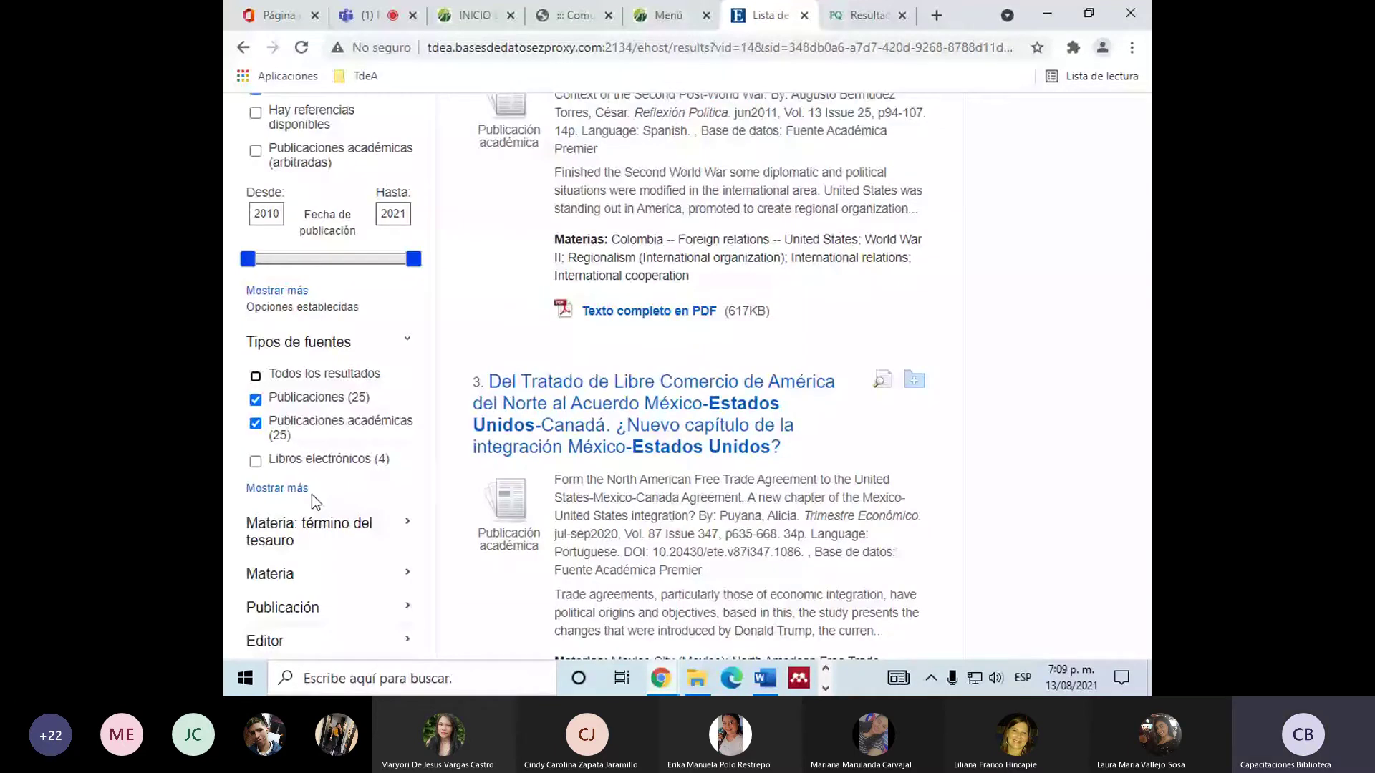
Expand the Materia: término del tesauro filter, review its full list of terms and close it without selecting any.
scroll(311, 494, down, 3)
click(408, 346)
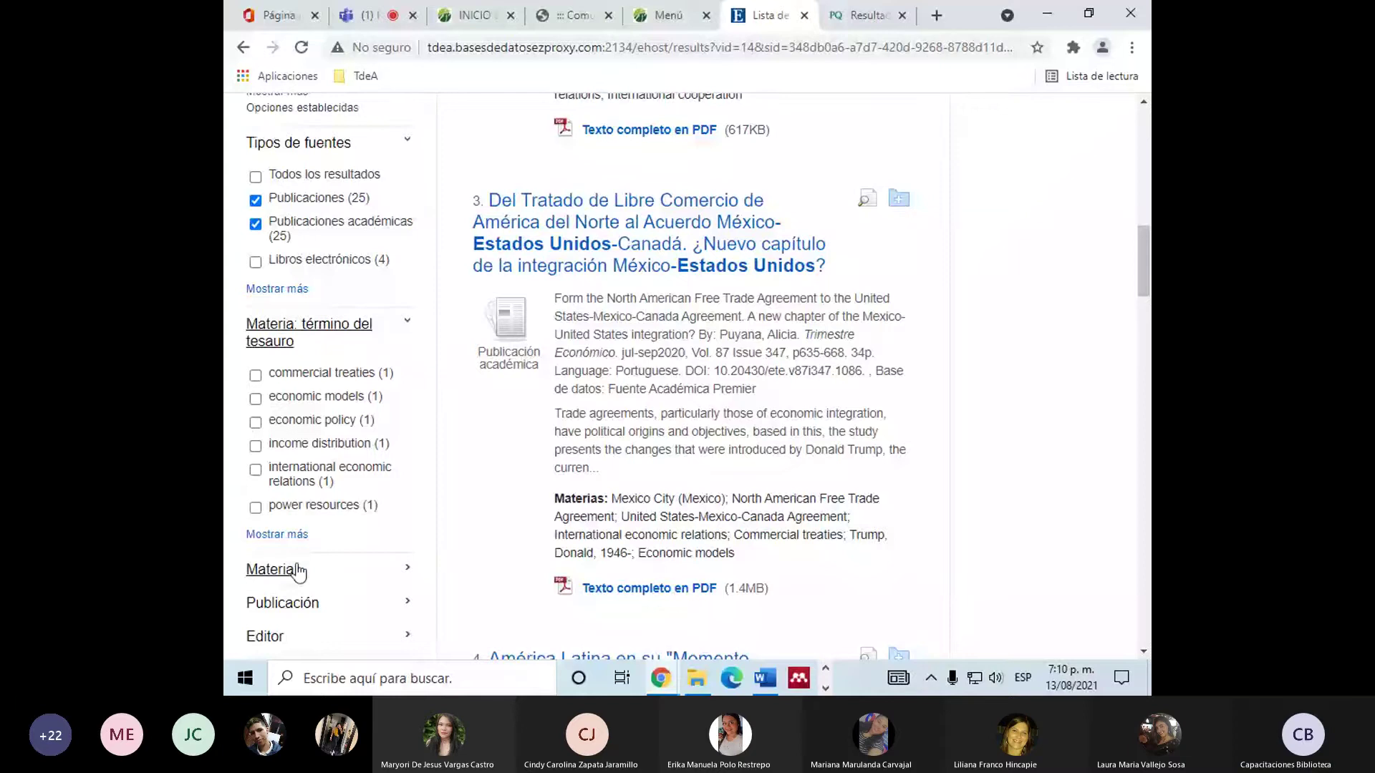
click(277, 534)
triple_click(450, 386)
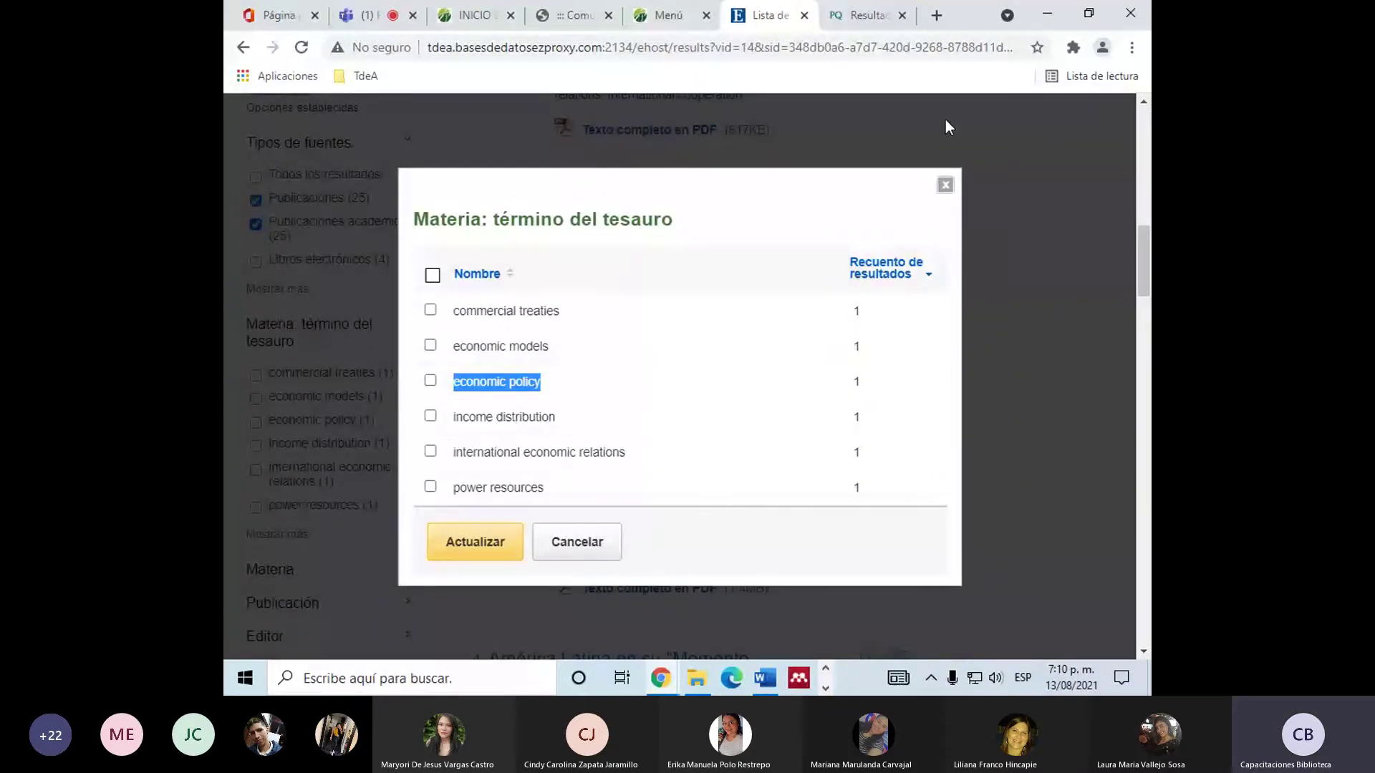
drag(541, 382, 479, 381)
click(945, 185)
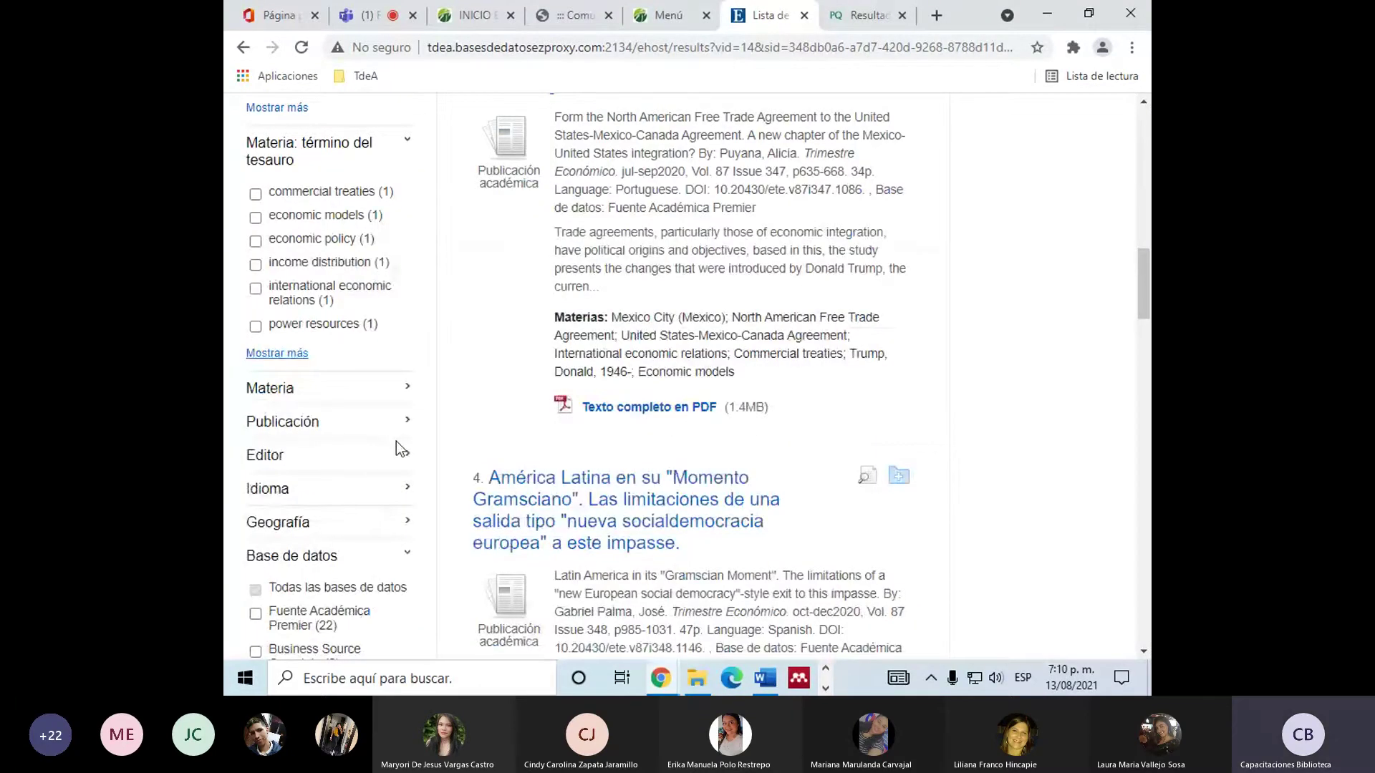
Expand the Idioma and Geografía filters and review their options together with the Base de datos list.
scroll(397, 442, down, 2)
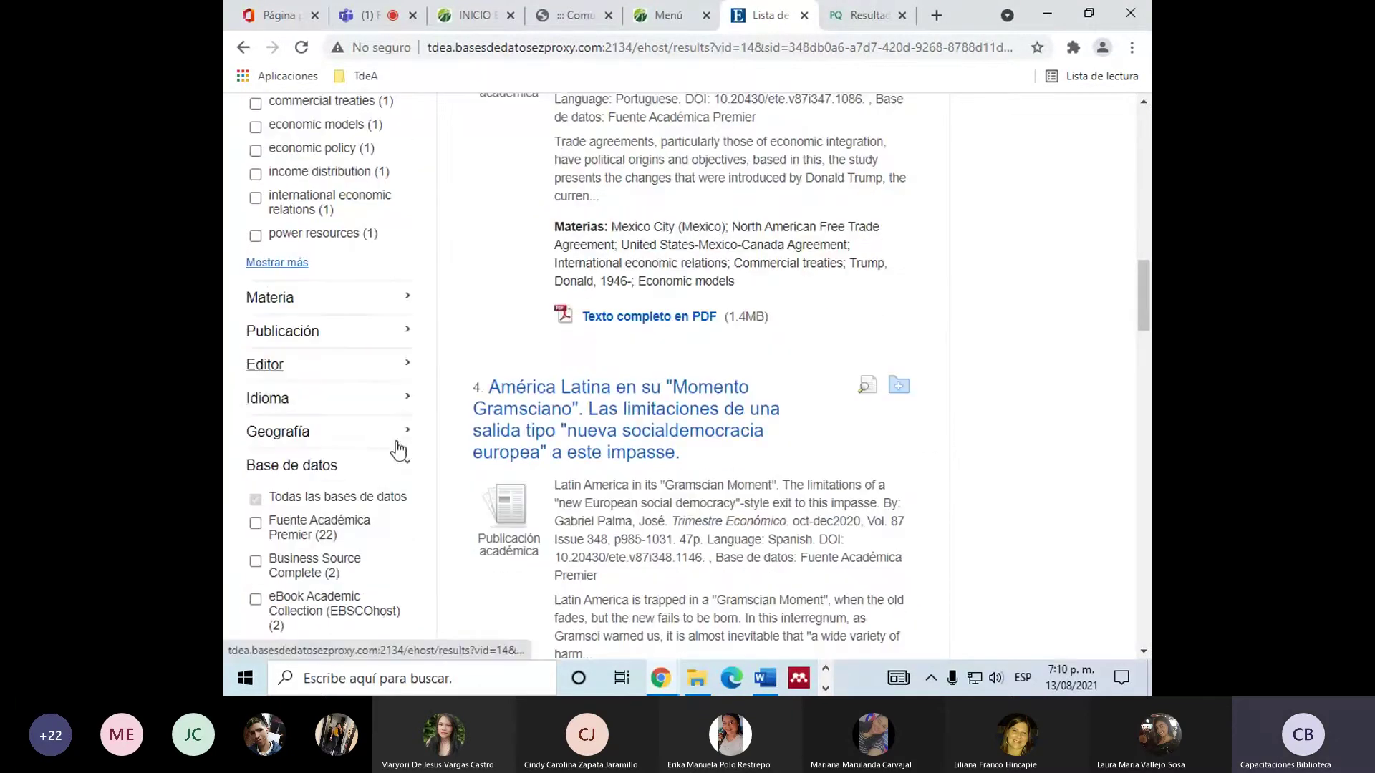
click(405, 405)
scroll(314, 393, down, 2)
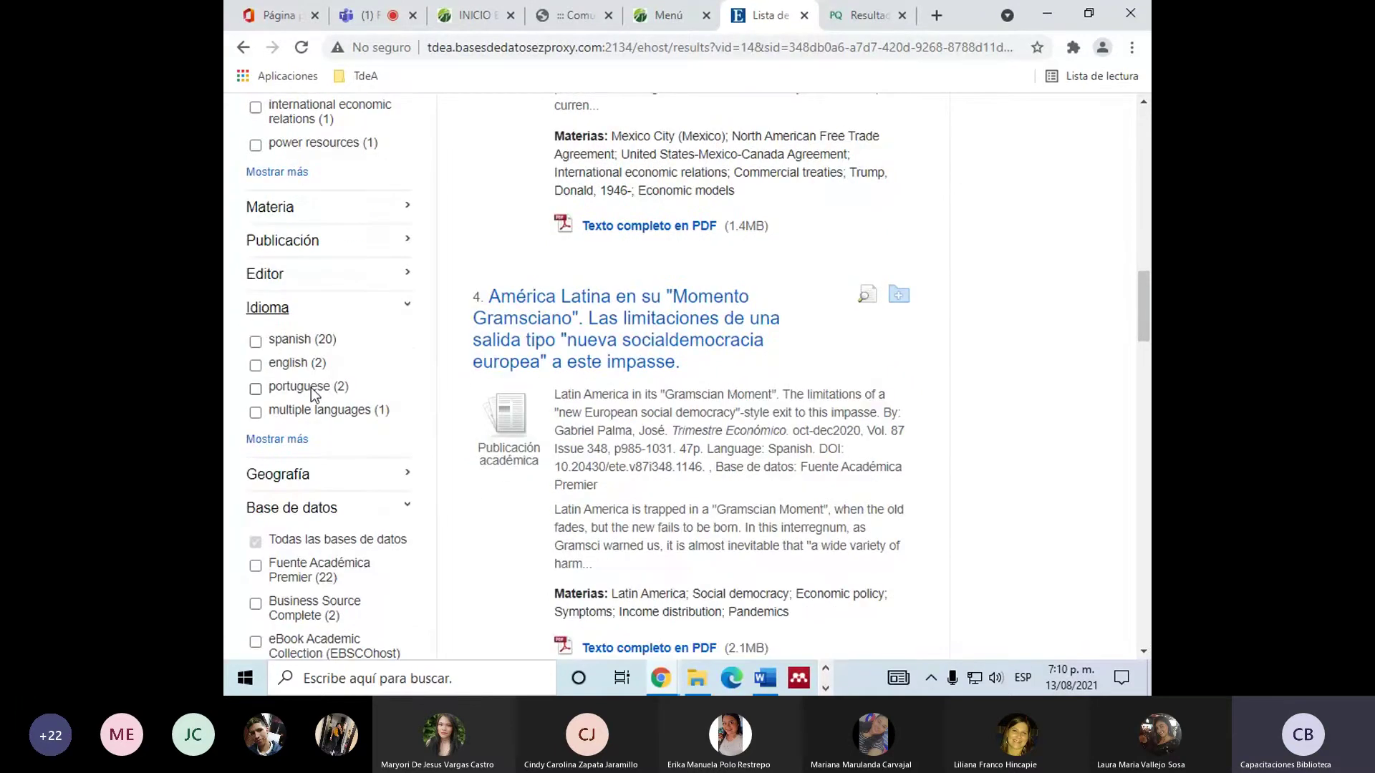
scroll(393, 337, down, 4)
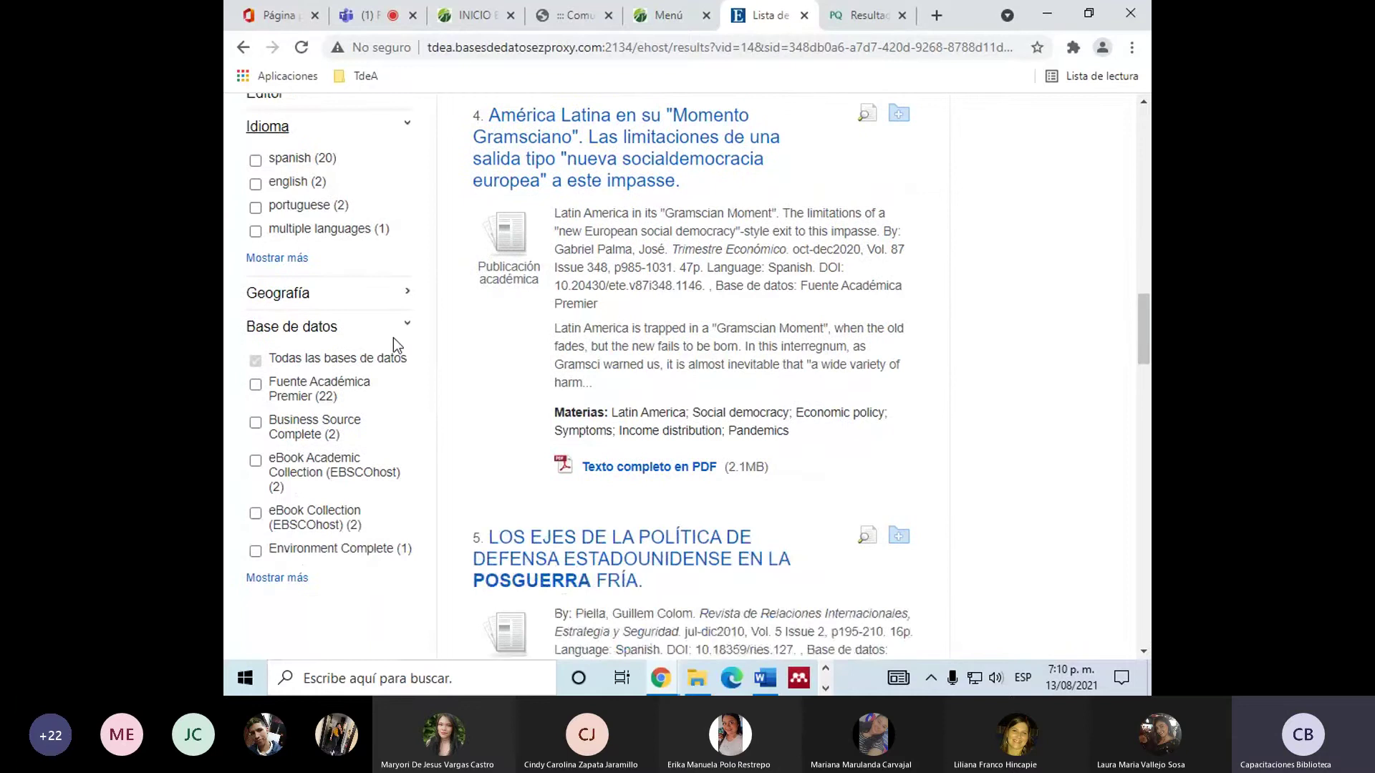
click(402, 293)
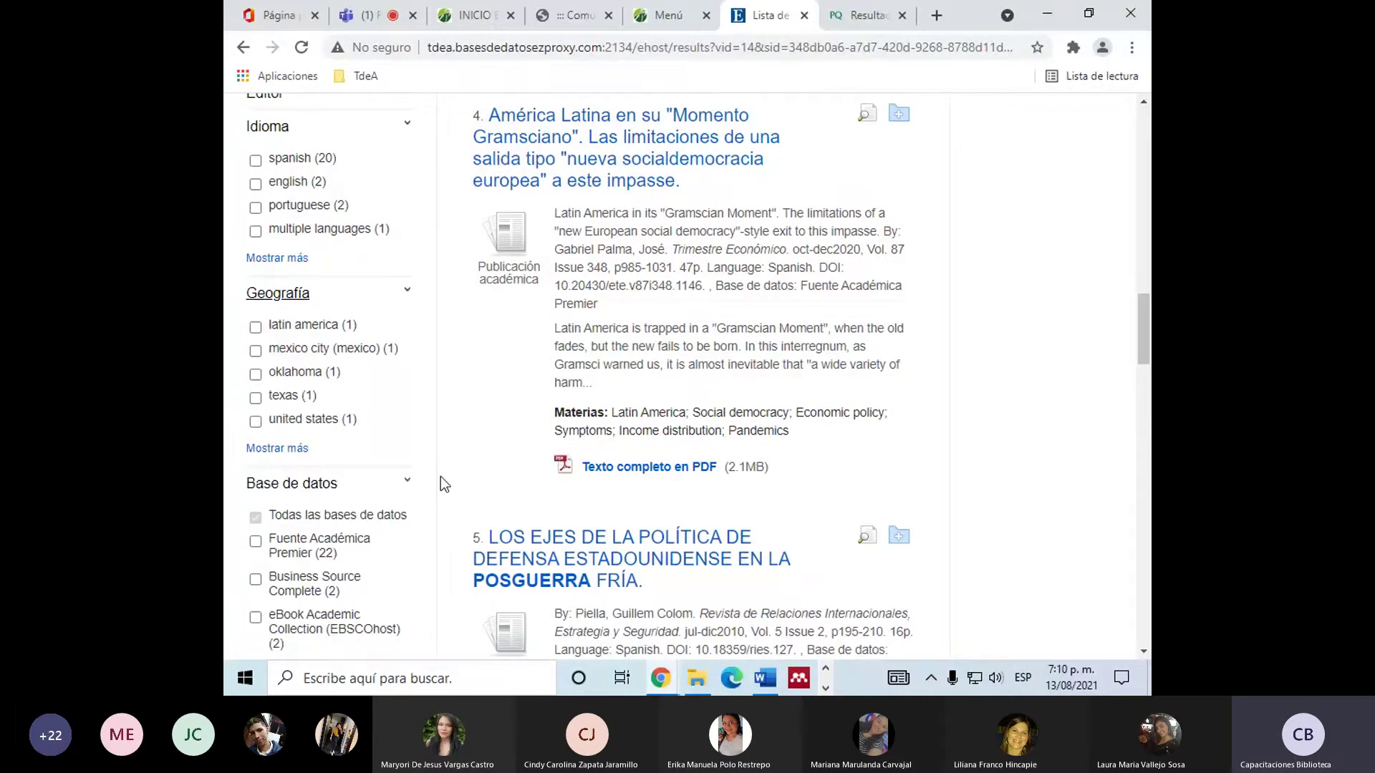
double_click(565, 411)
click(425, 435)
scroll(426, 435, down, 1)
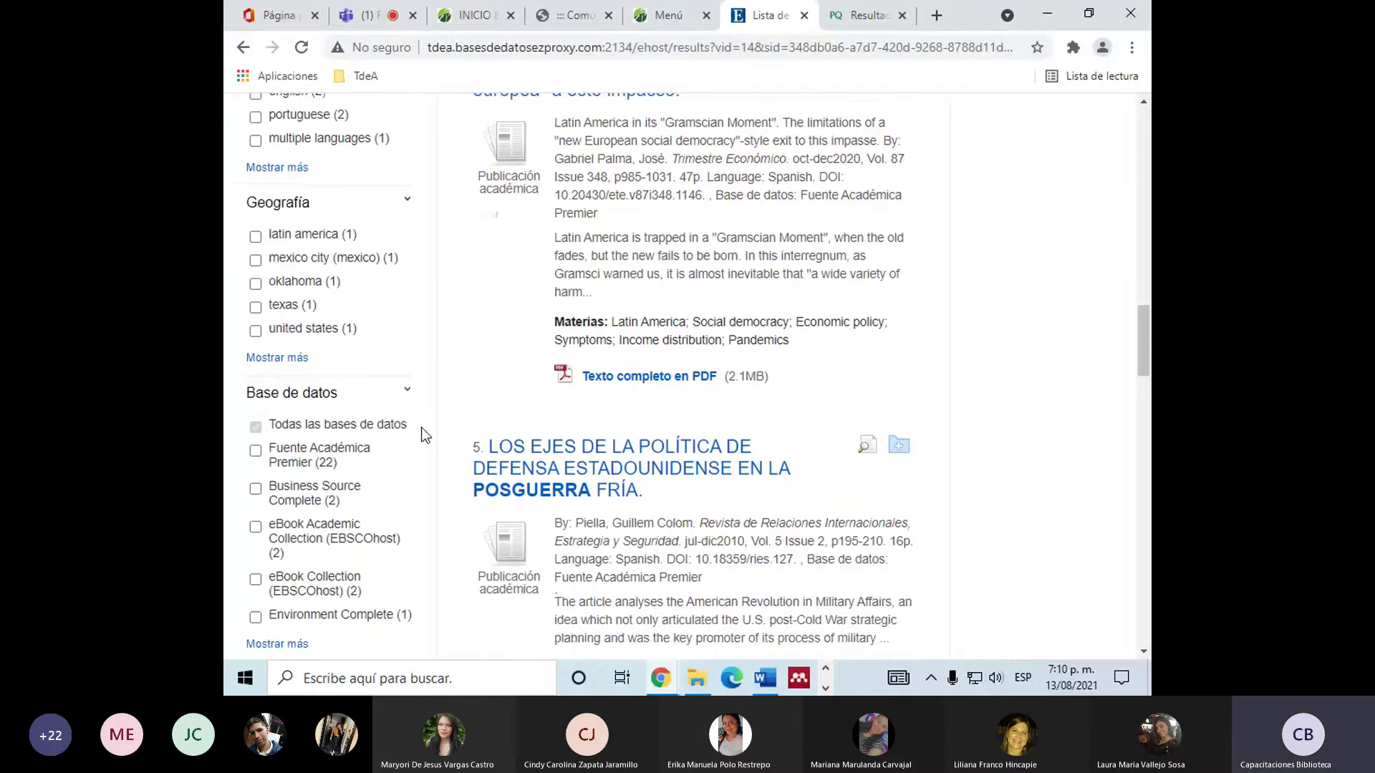
scroll(425, 435, down, 1)
Expand the Materia filter and review its subjects alongside the filters already applied to the search.
scroll(421, 430, up, 8)
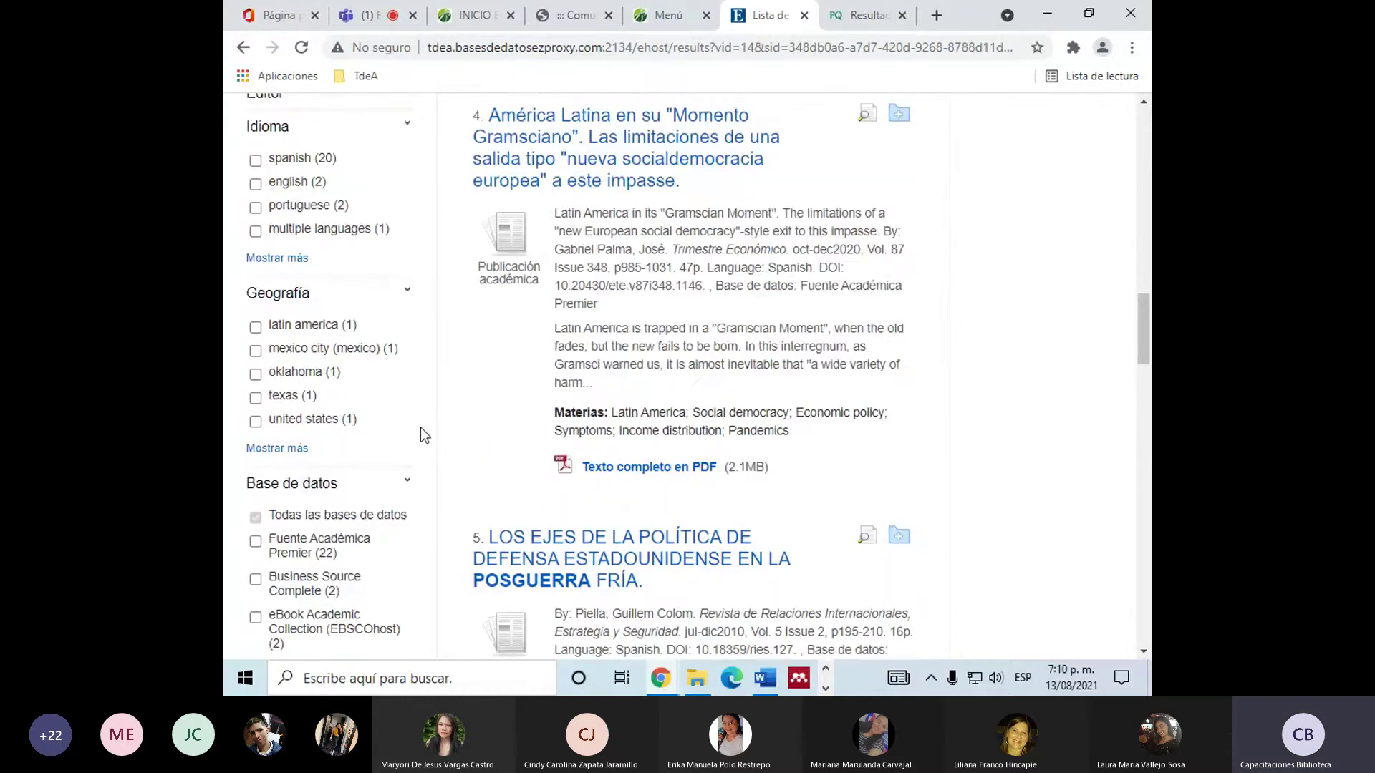
scroll(712, 245, up, 1)
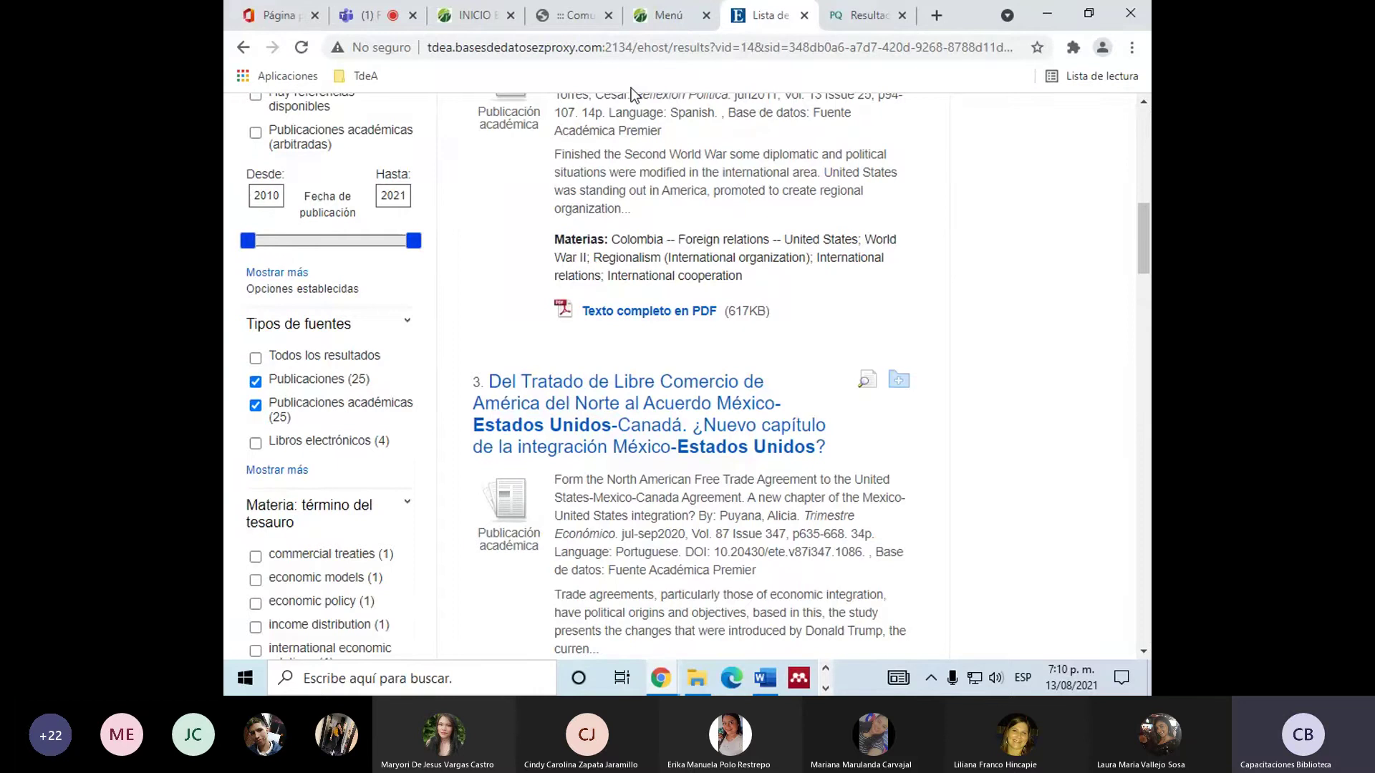
scroll(333, 529, down, 1)
scroll(333, 530, down, 2)
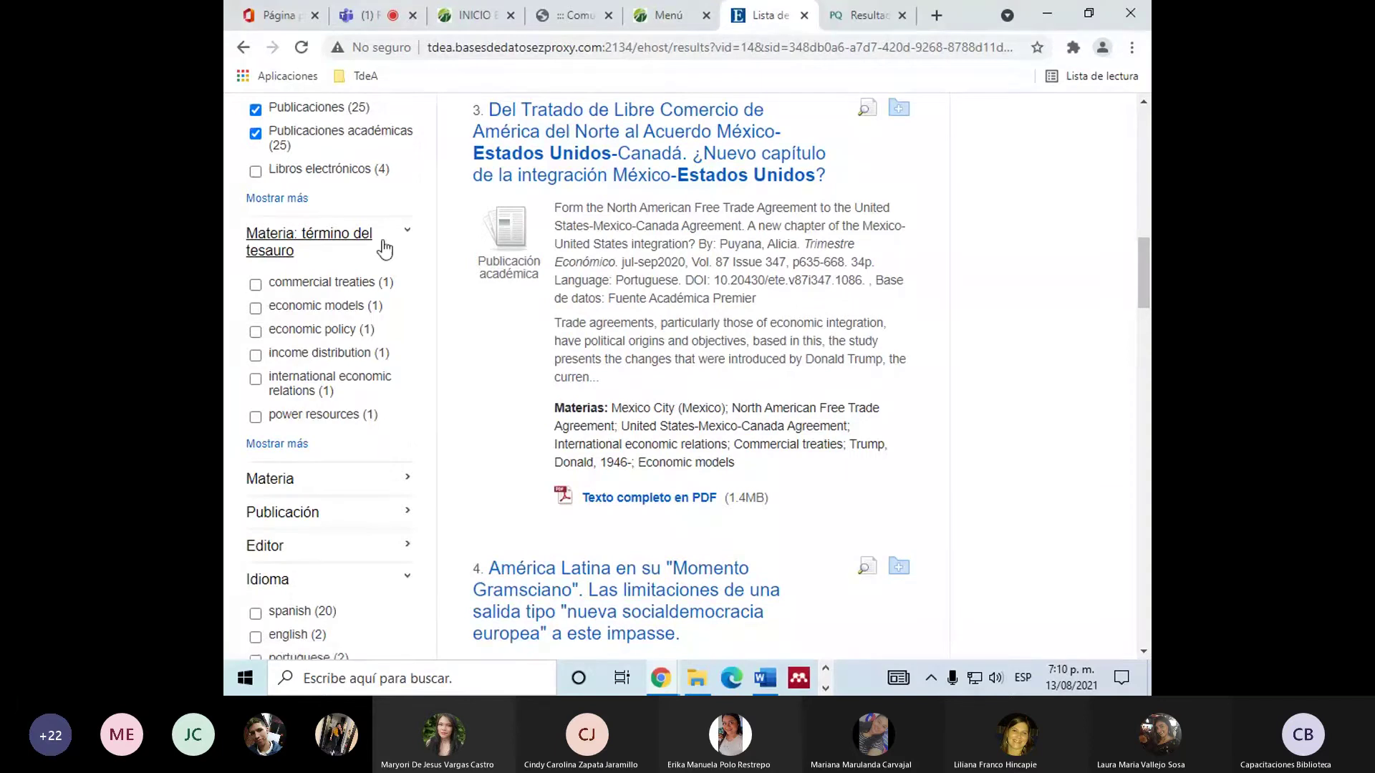
click(400, 478)
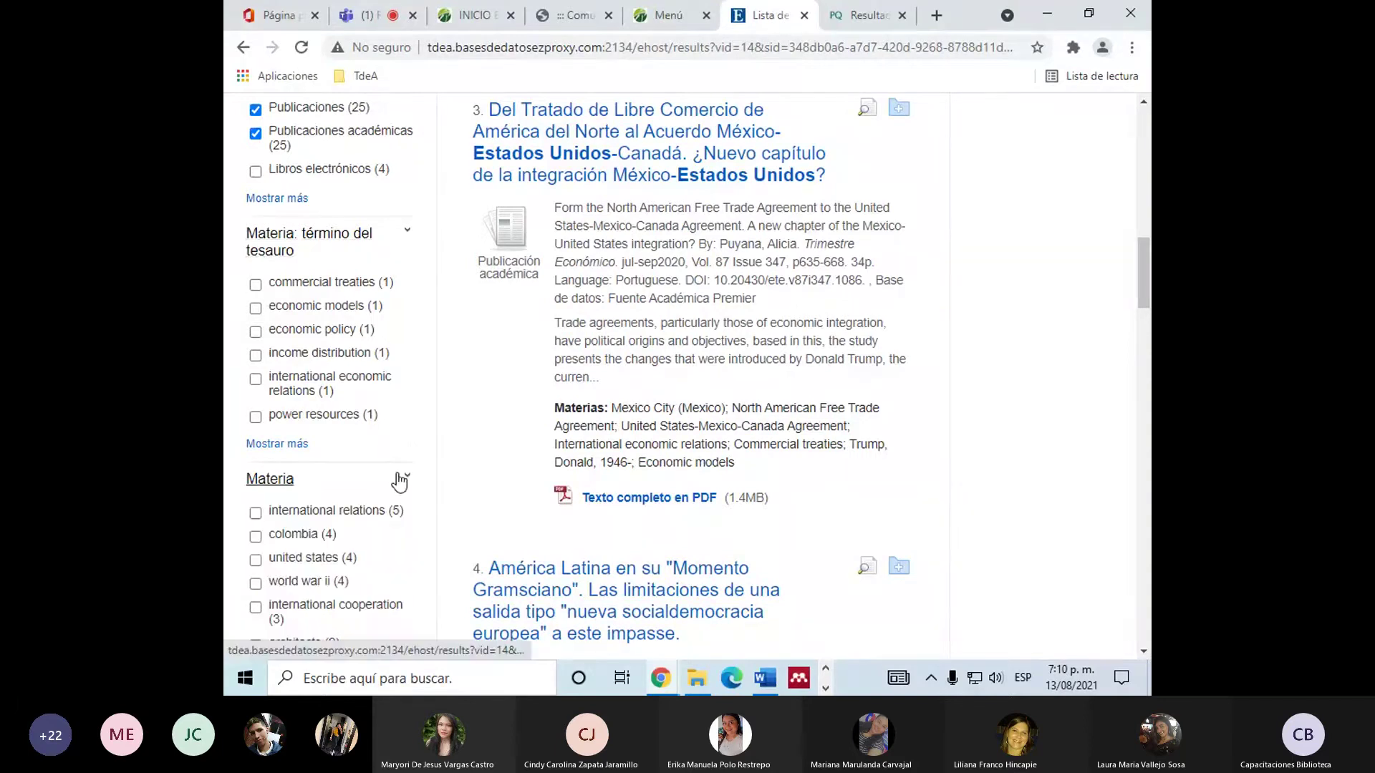
scroll(431, 533, down, 4)
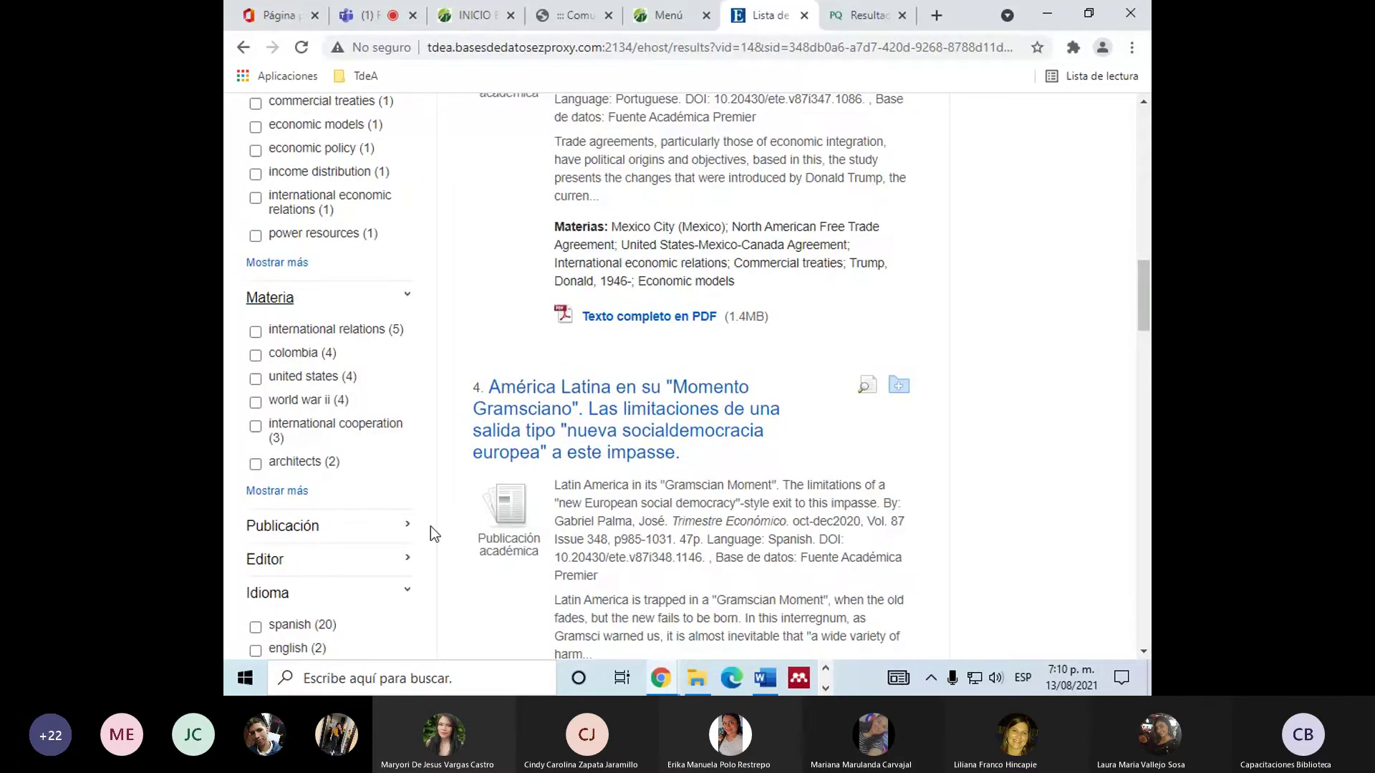
scroll(447, 372, up, 20)
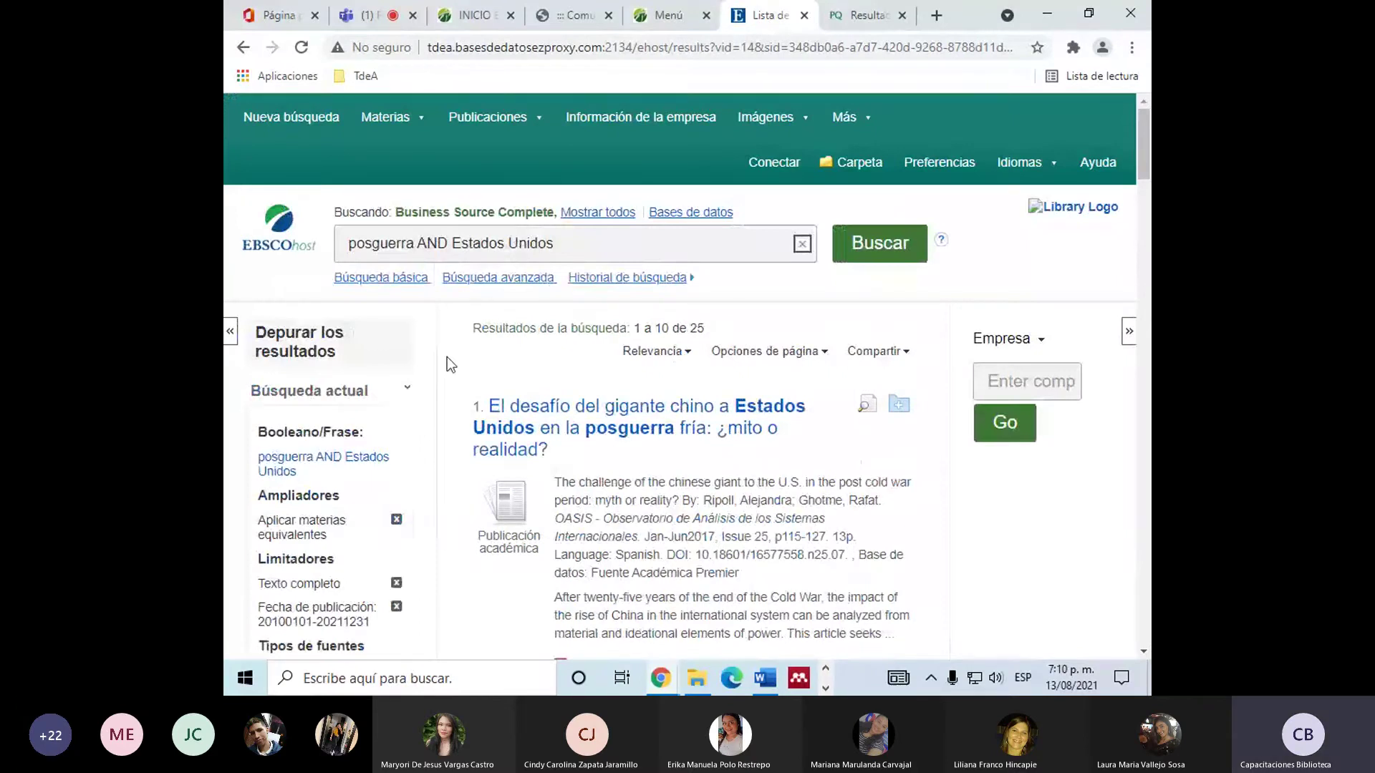
scroll(557, 392, down, 15)
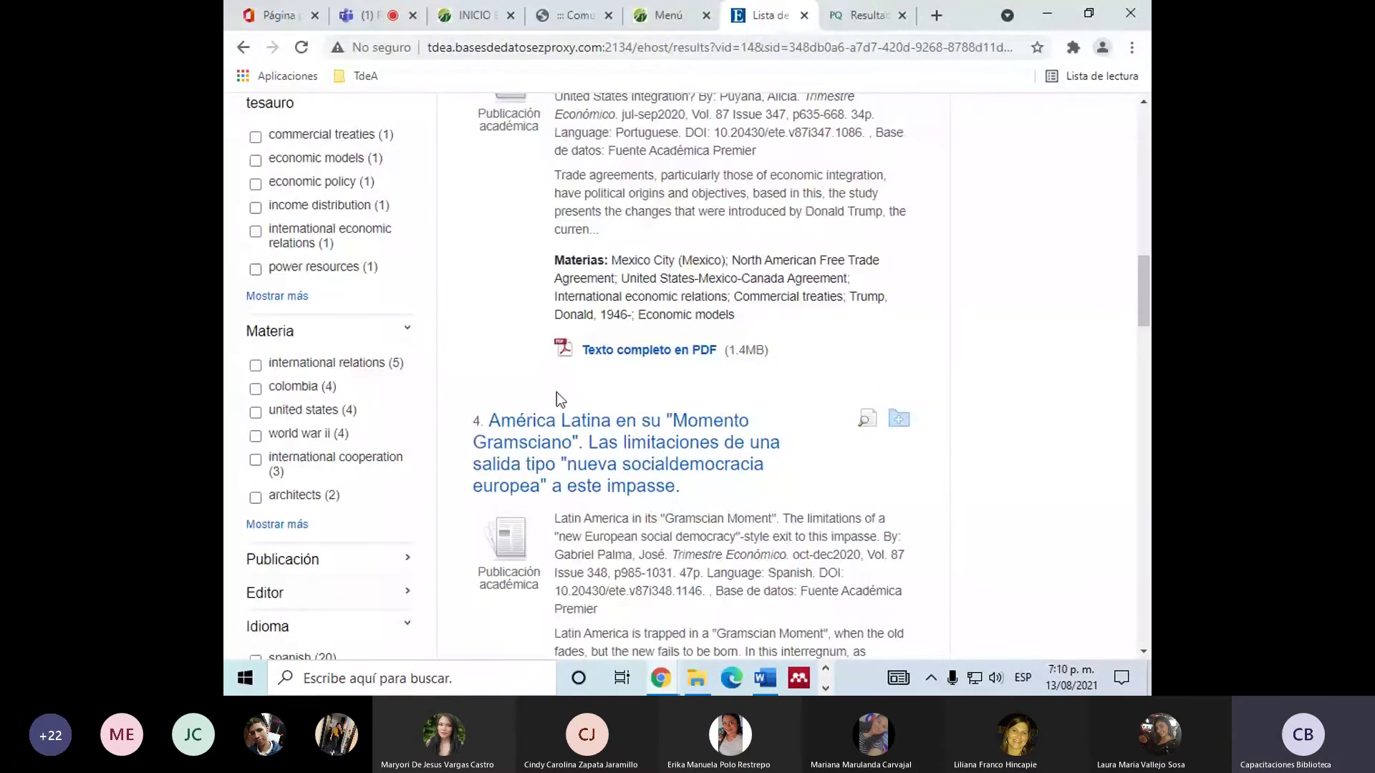
scroll(556, 400, up, 15)
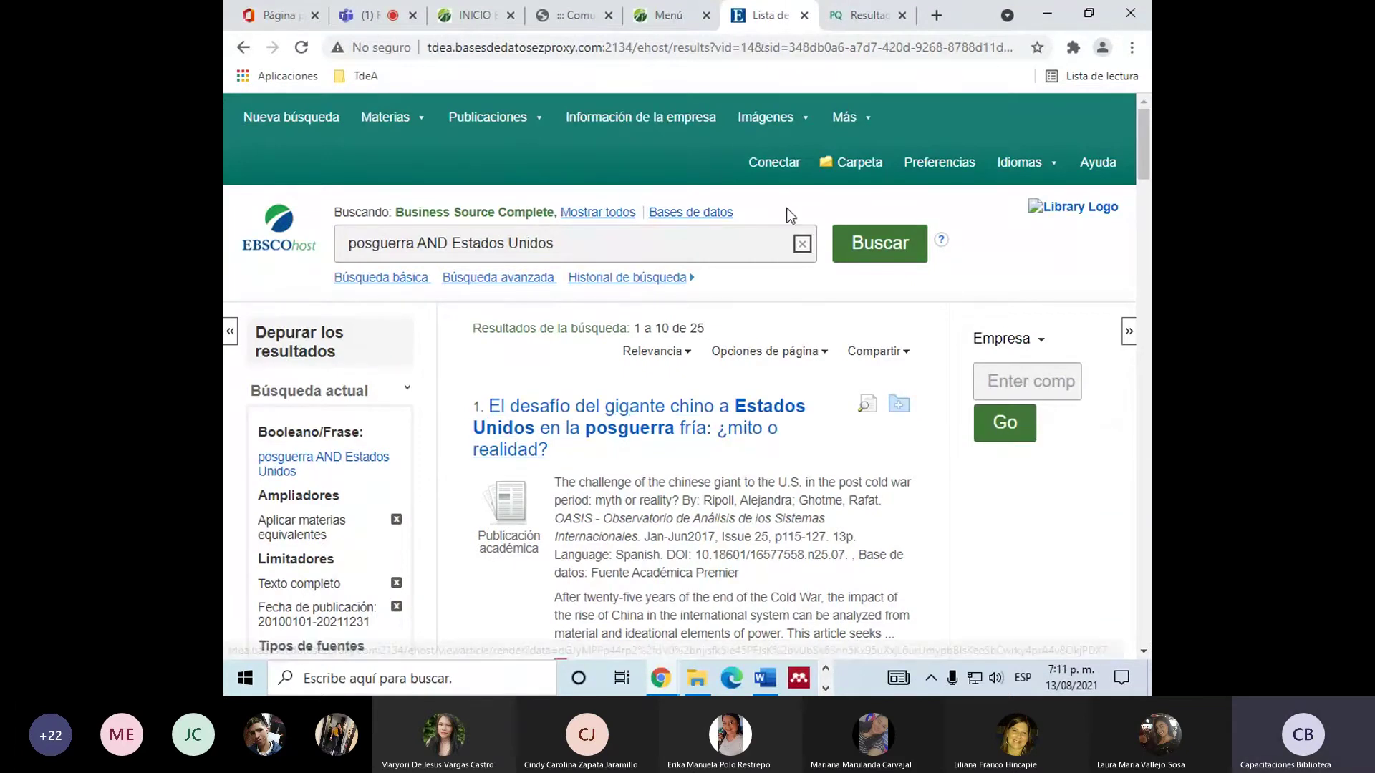
Try to open the Conectar sign-in page in a separate tab, and close that tab.
right_click(764, 164)
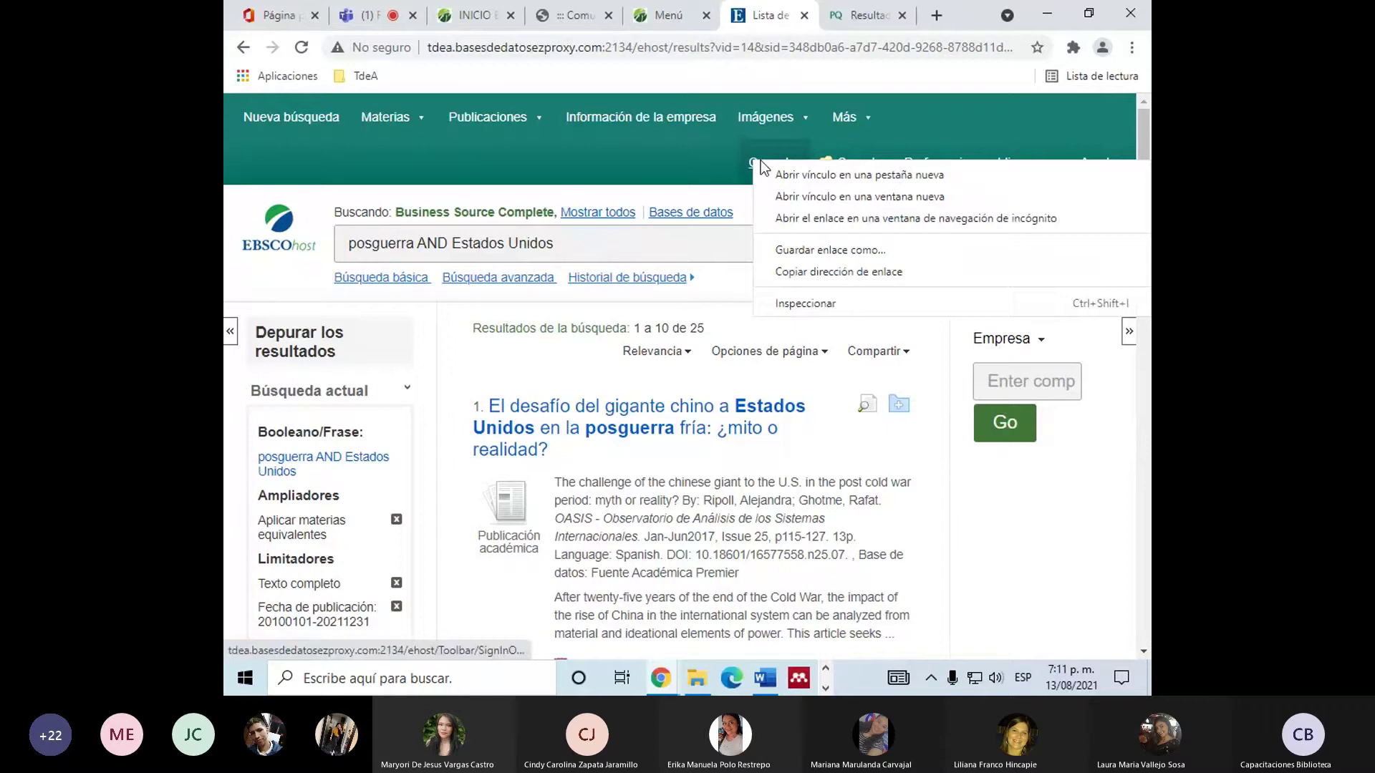
click(767, 174)
click(776, 12)
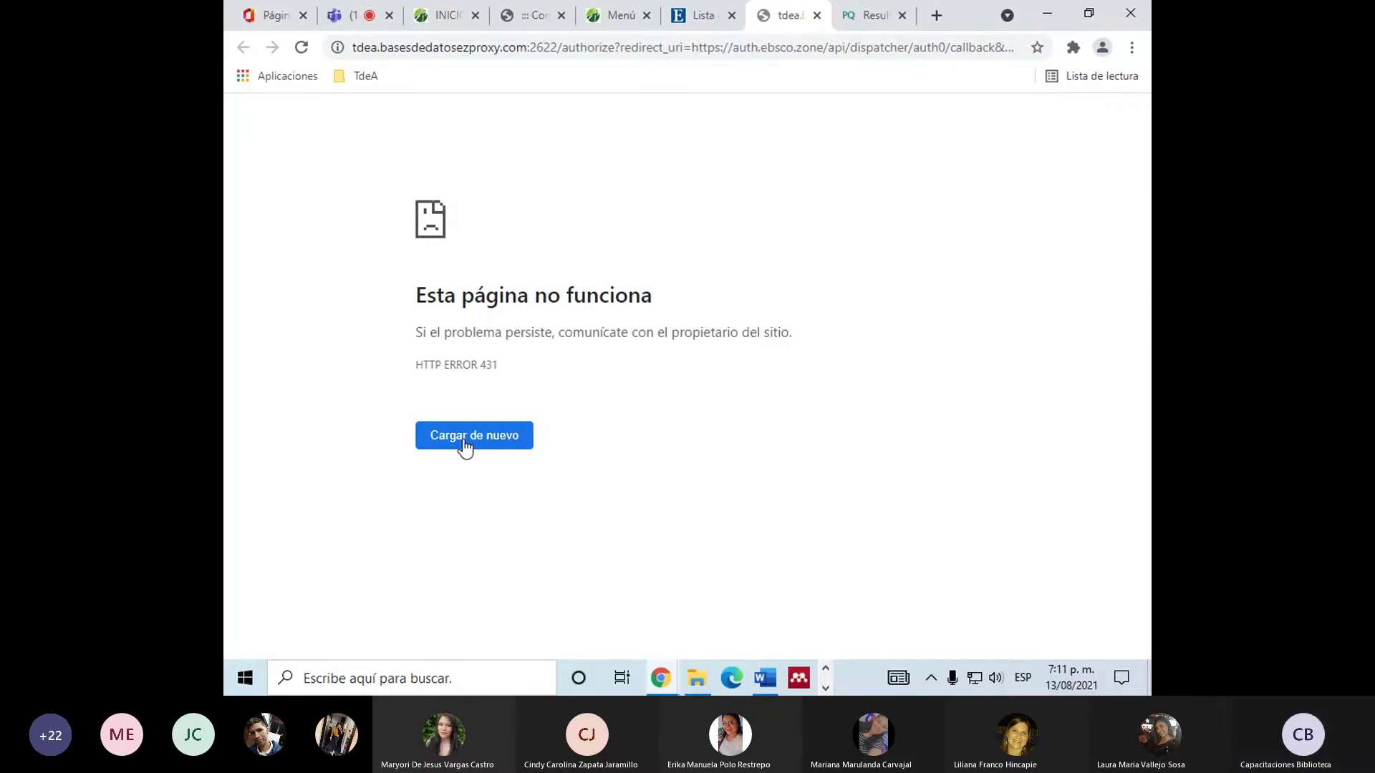
click(816, 15)
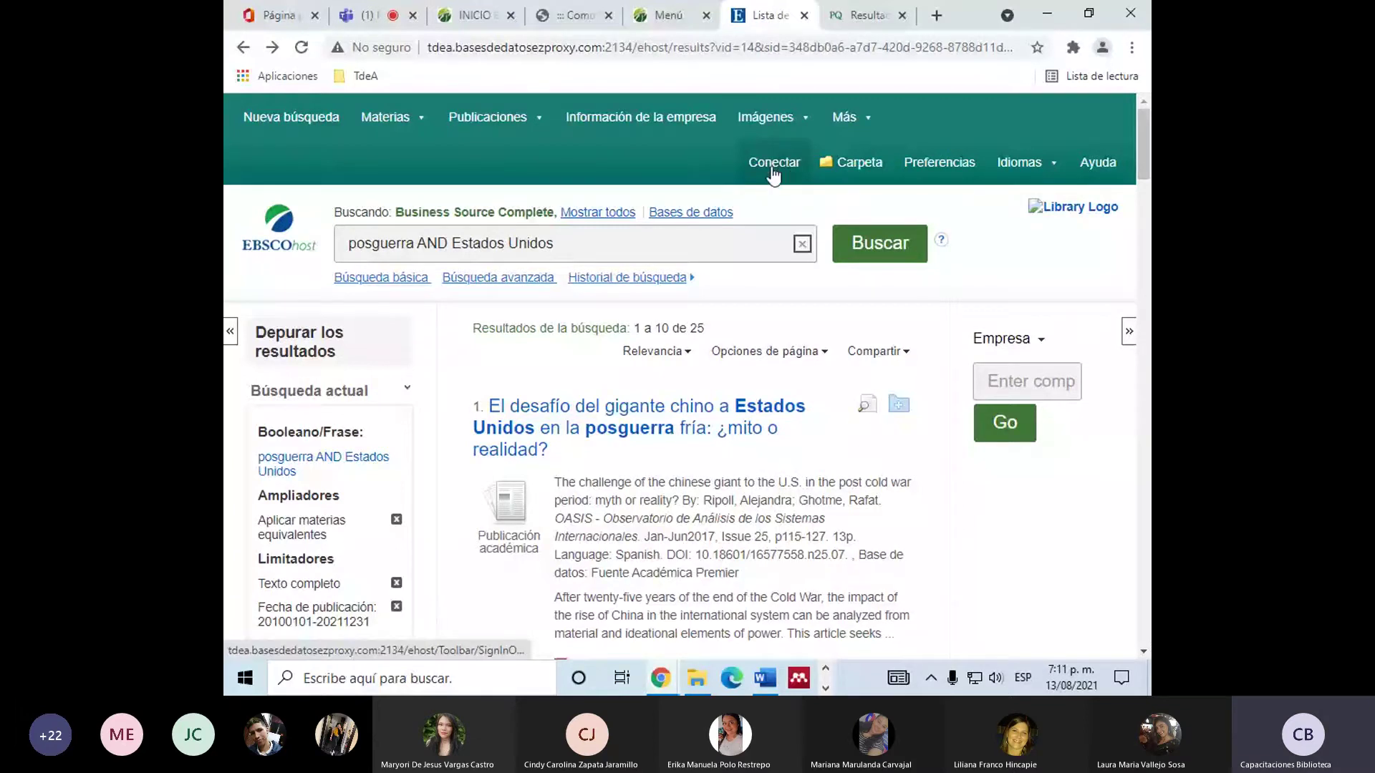
Add the first five search results to the folder and return to the start of the results list.
scroll(900, 385, down, 5)
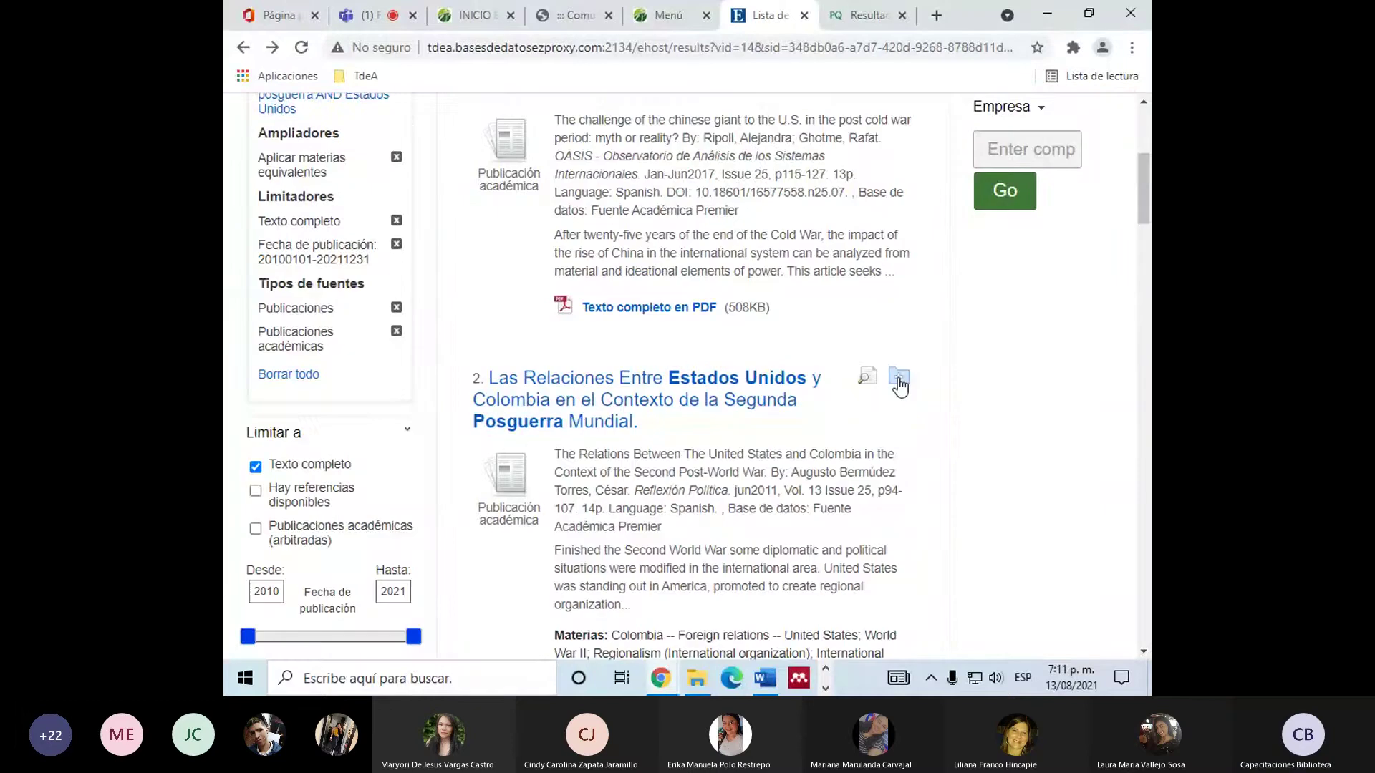
scroll(900, 385, down, 6)
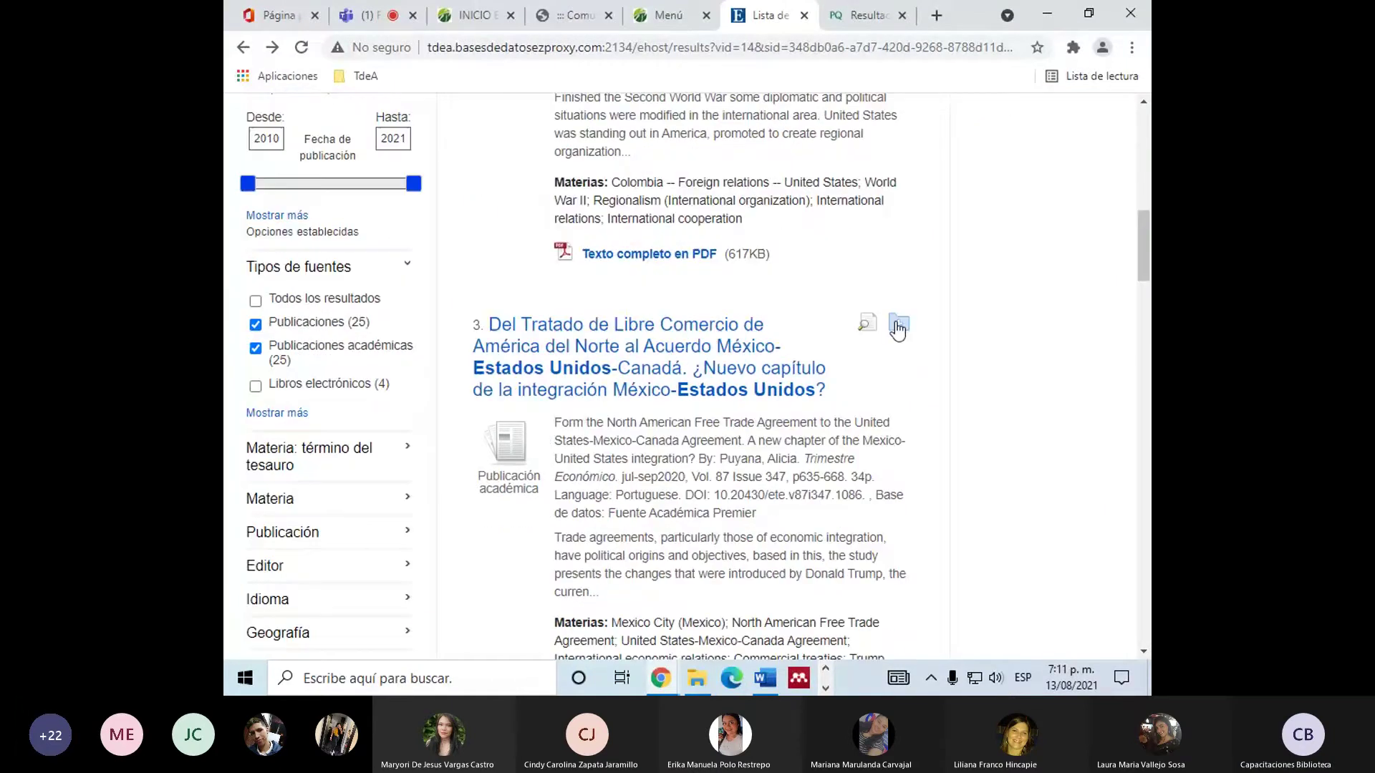
scroll(900, 430, down, 11)
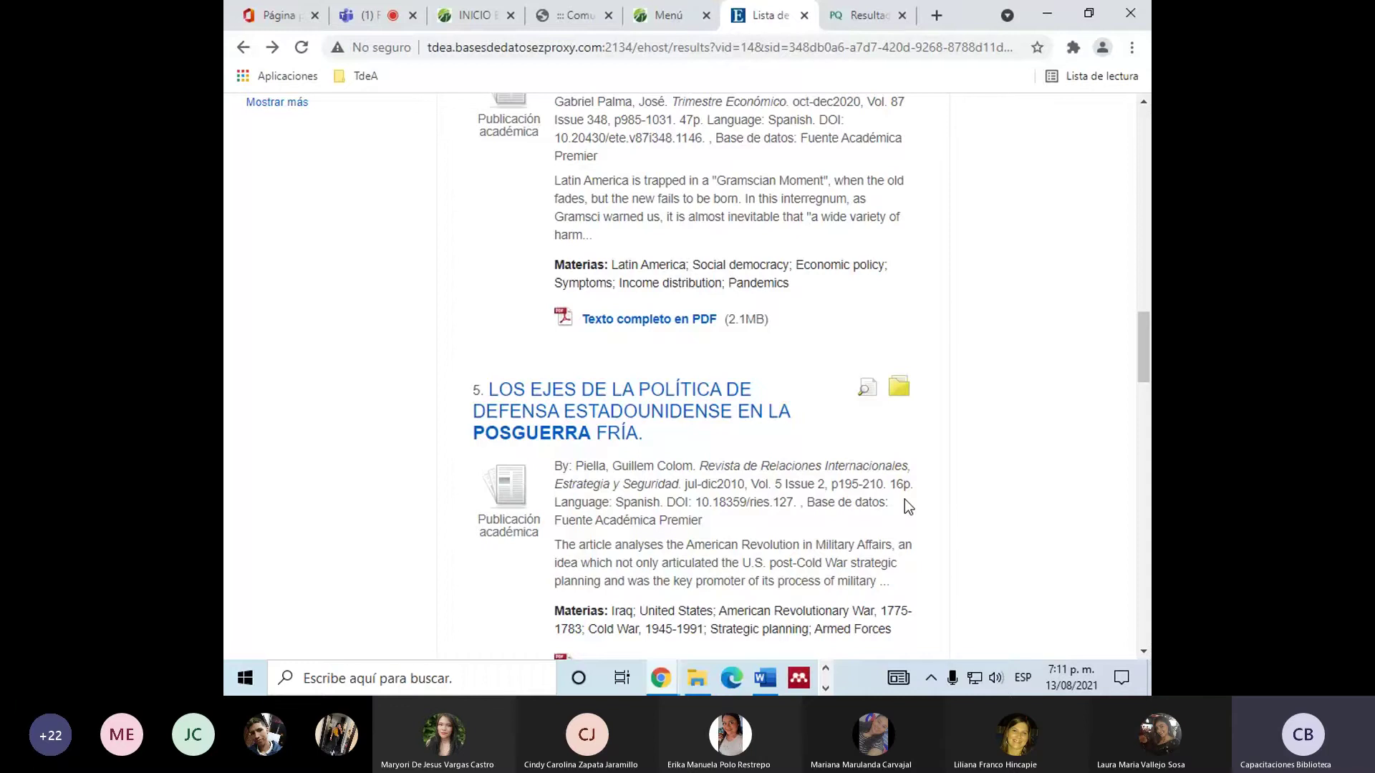
scroll(904, 500, up, 15)
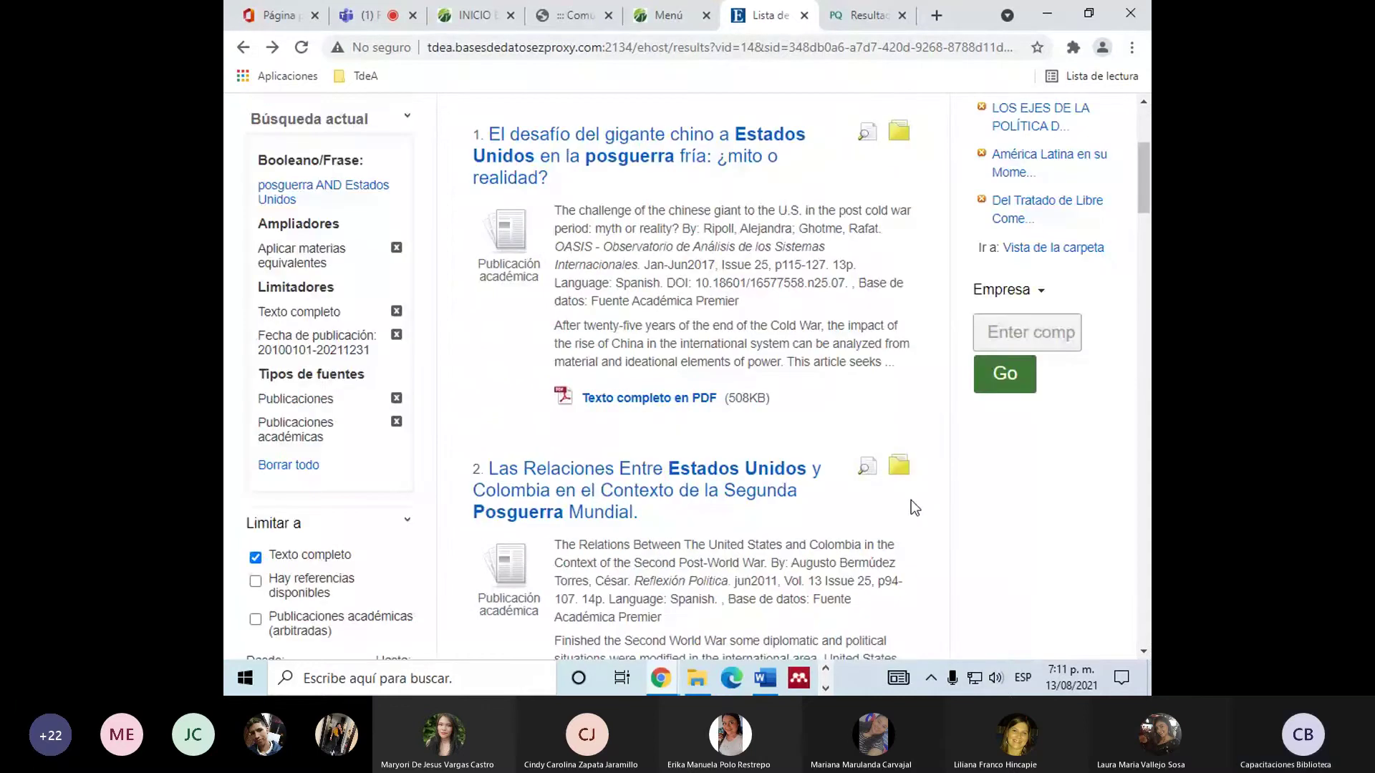
scroll(911, 500, up, 4)
mouse_move(918, 131)
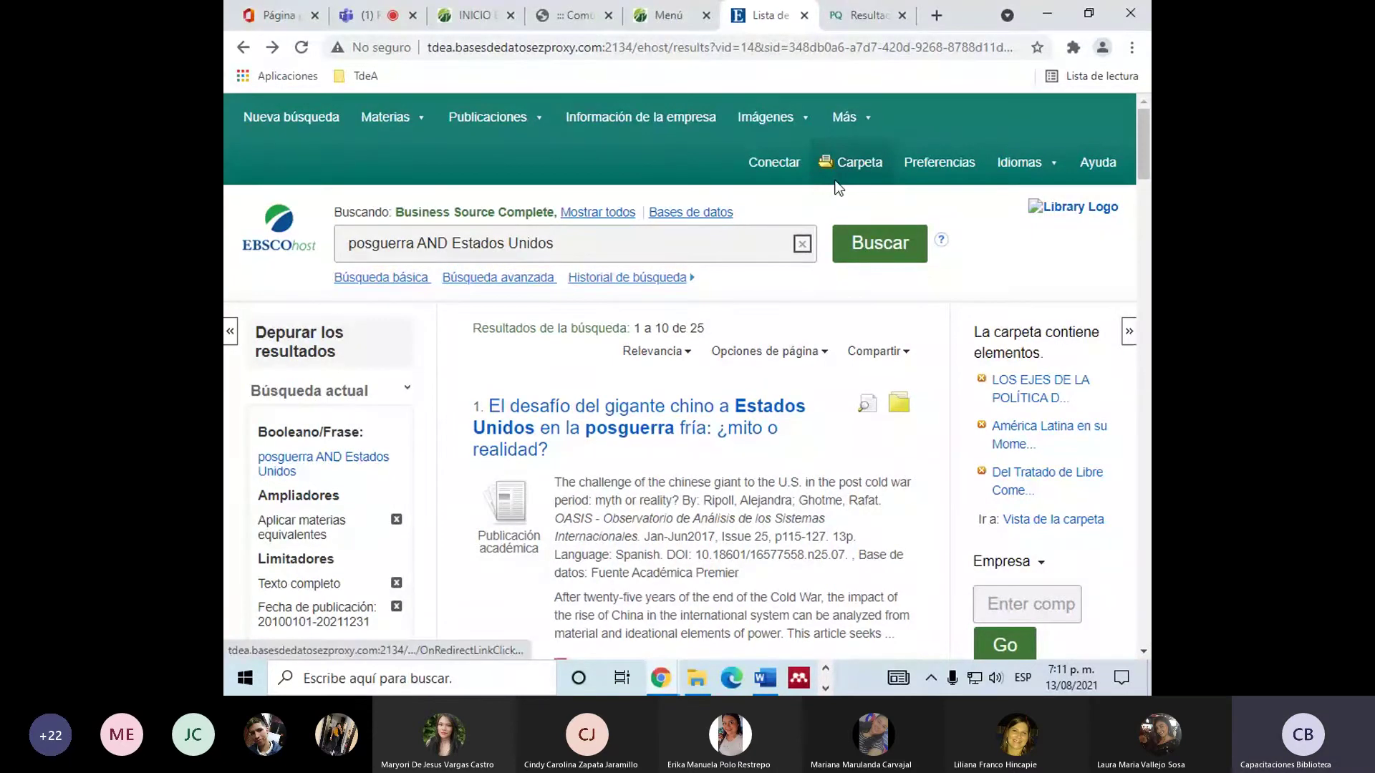
Open the detailed record of the first result, El desafío del gigante chino a Estados Unidos en la posguerra fría.
scroll(746, 342, down, 3)
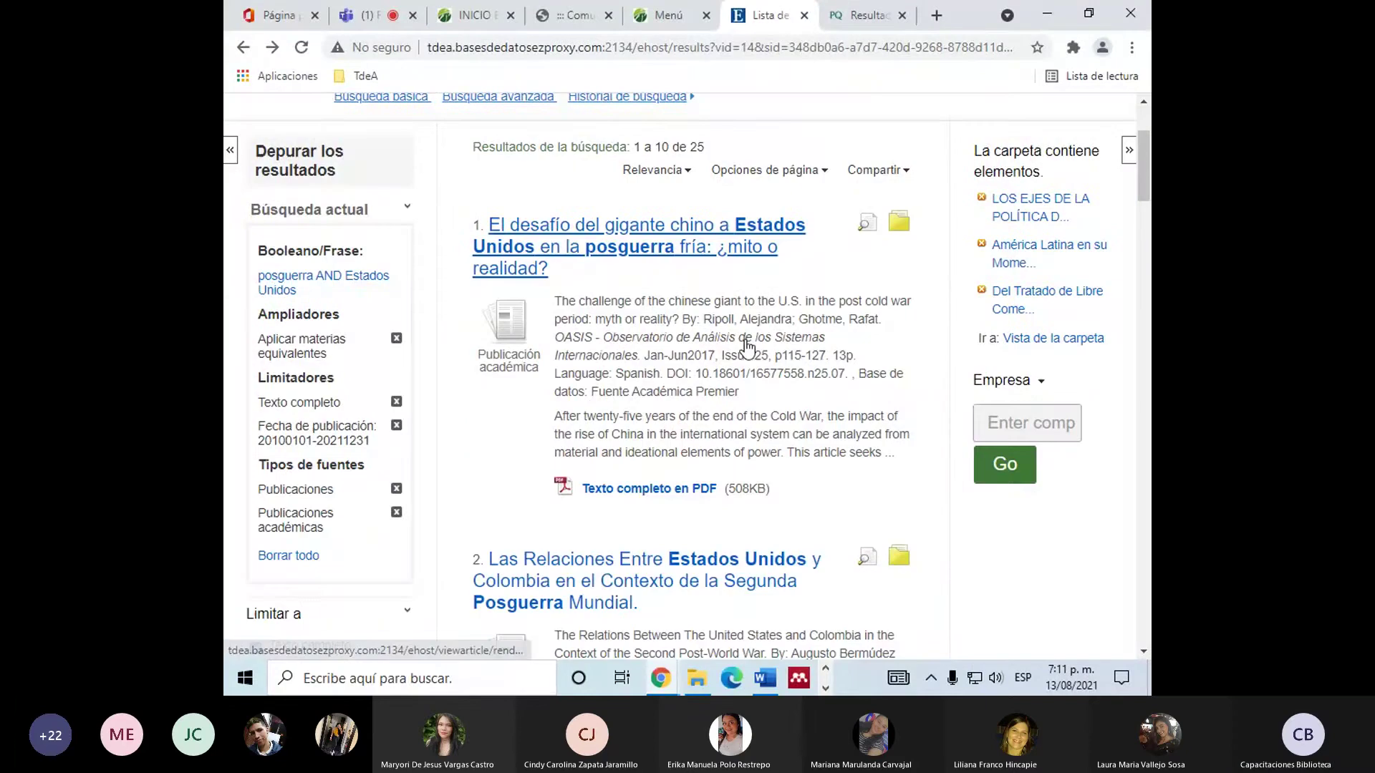
click(547, 265)
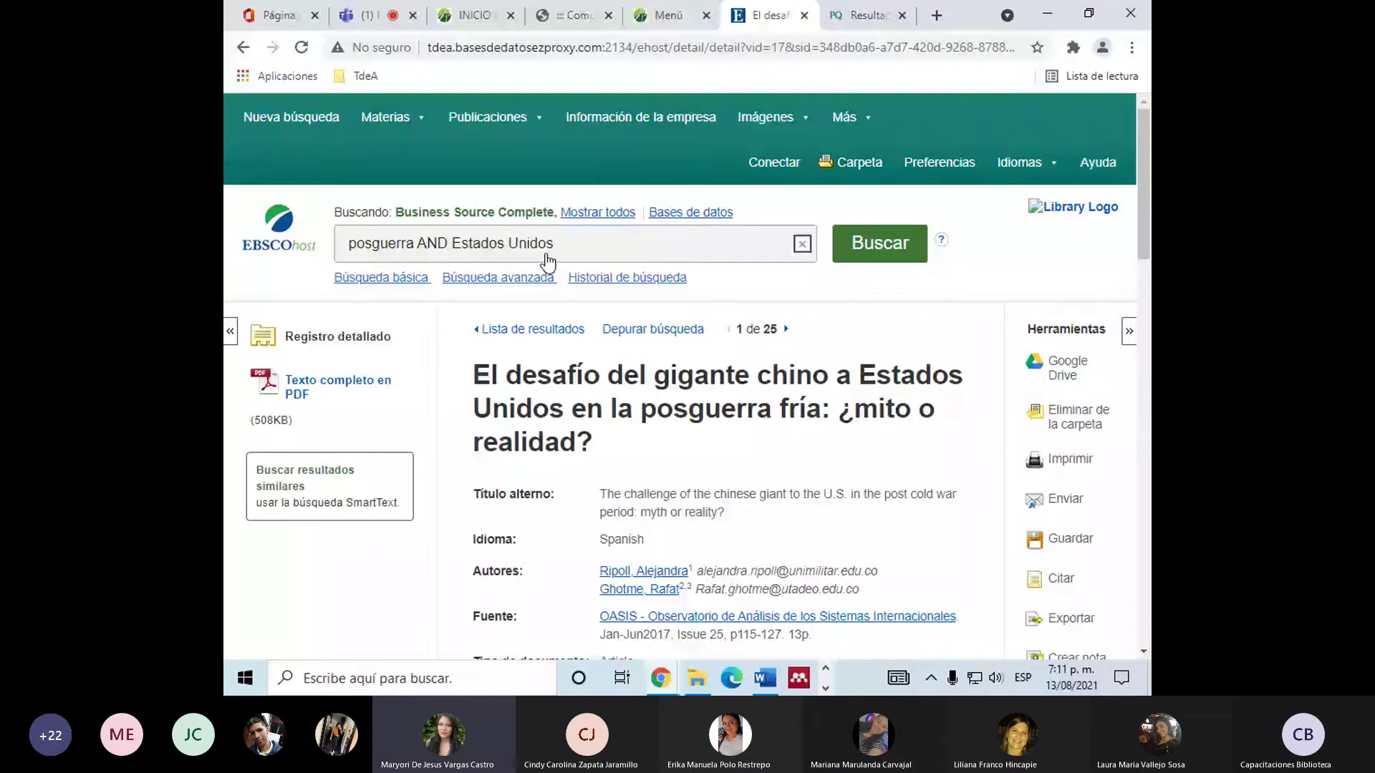
drag(473, 375, 567, 390)
triple_click(471, 374)
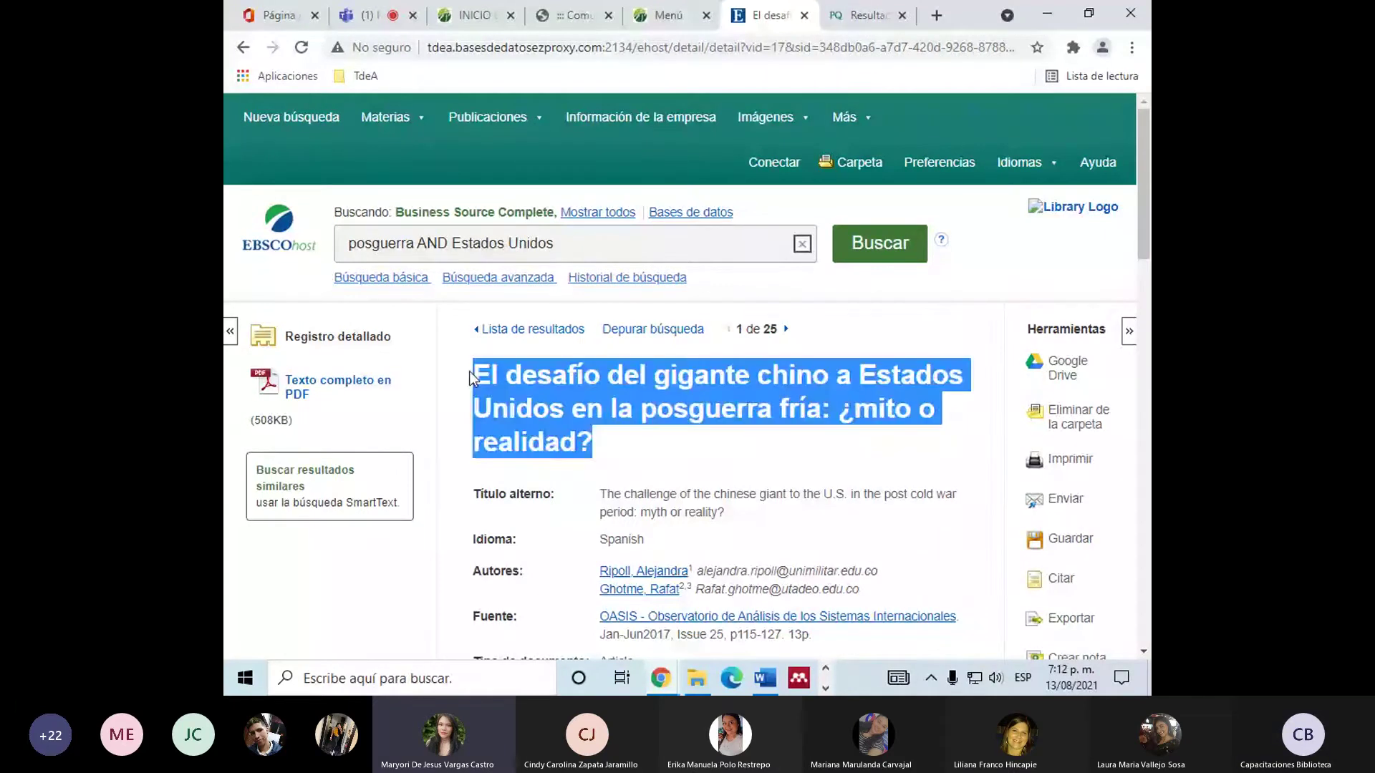
click(470, 374)
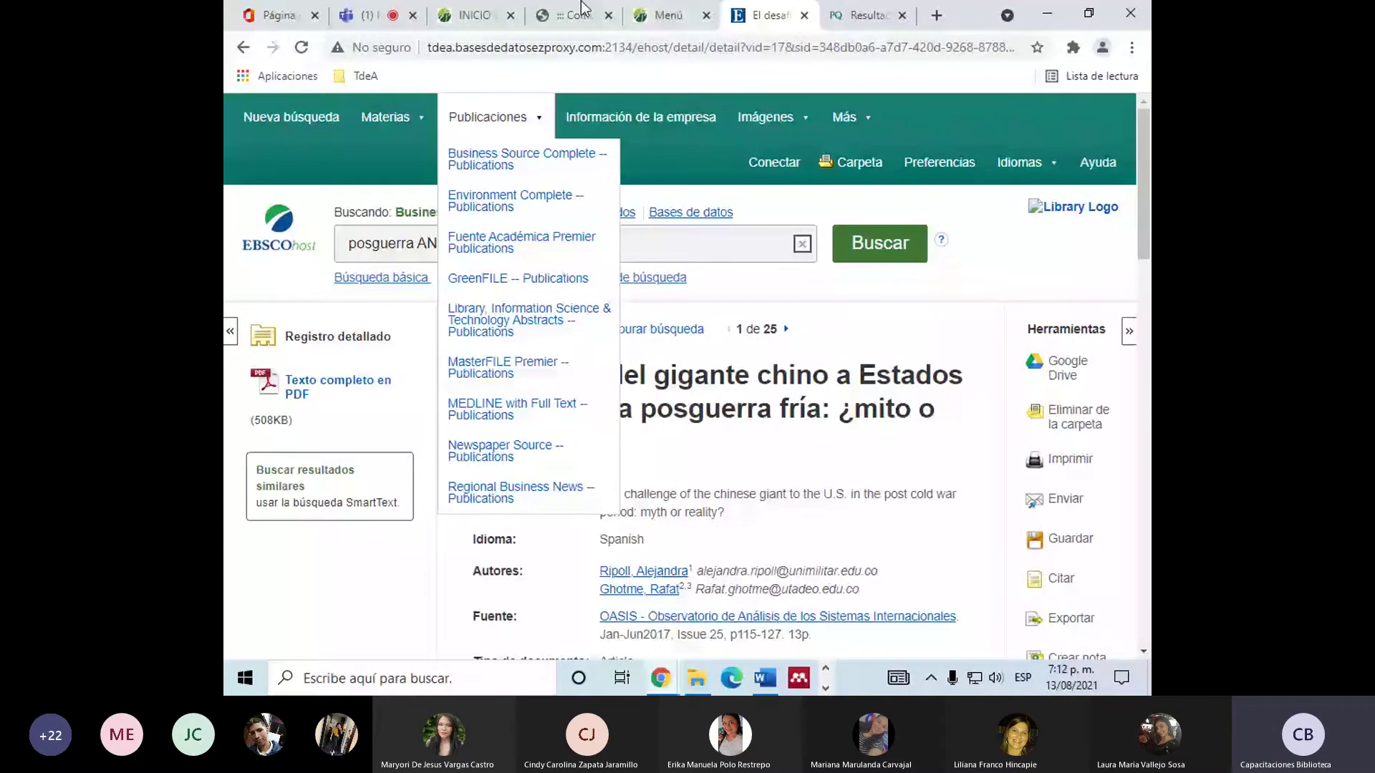
Look at the library's database menu page and return to the EBSCOhost article record.
click(663, 15)
scroll(372, 269, up, 1)
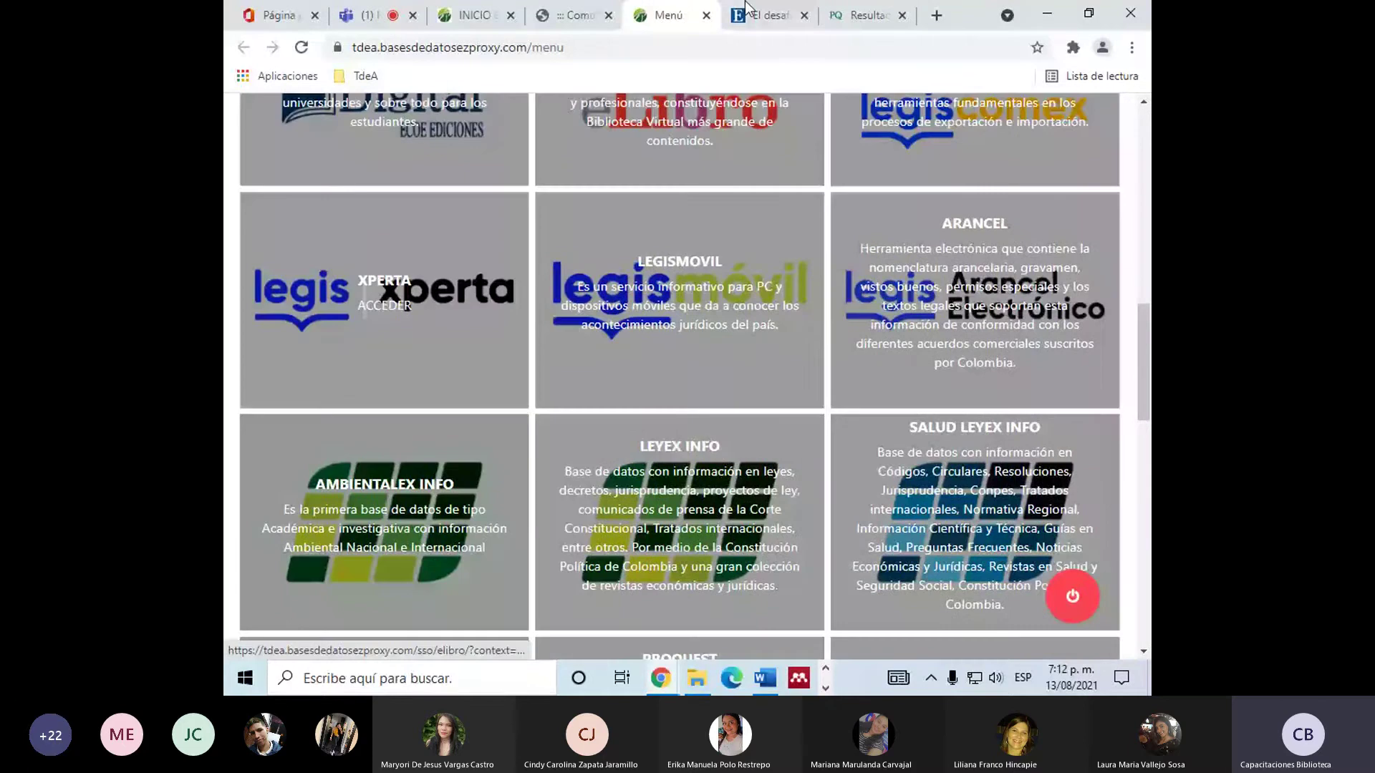
click(746, 10)
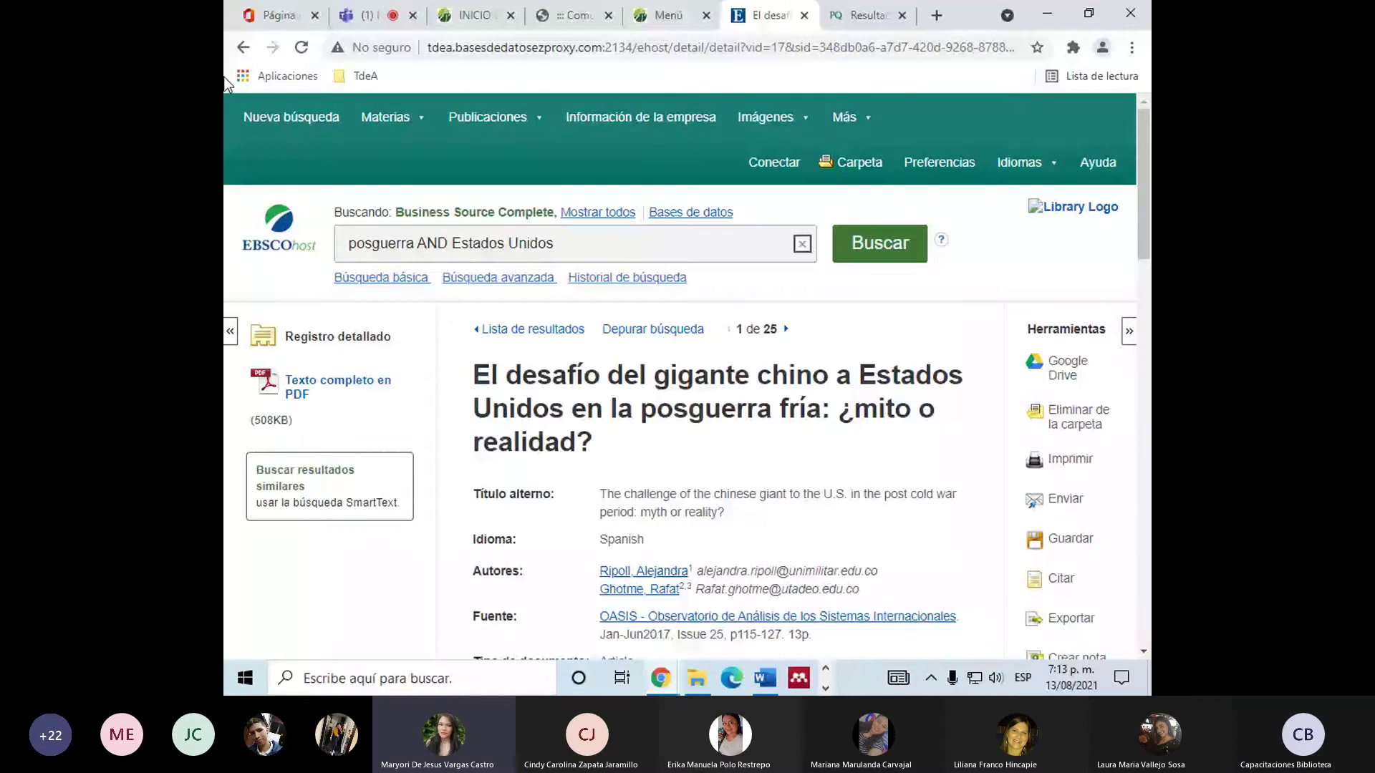
scroll(627, 353, down, 1)
drag(473, 284, 627, 353)
click(459, 386)
scroll(459, 386, up, 1)
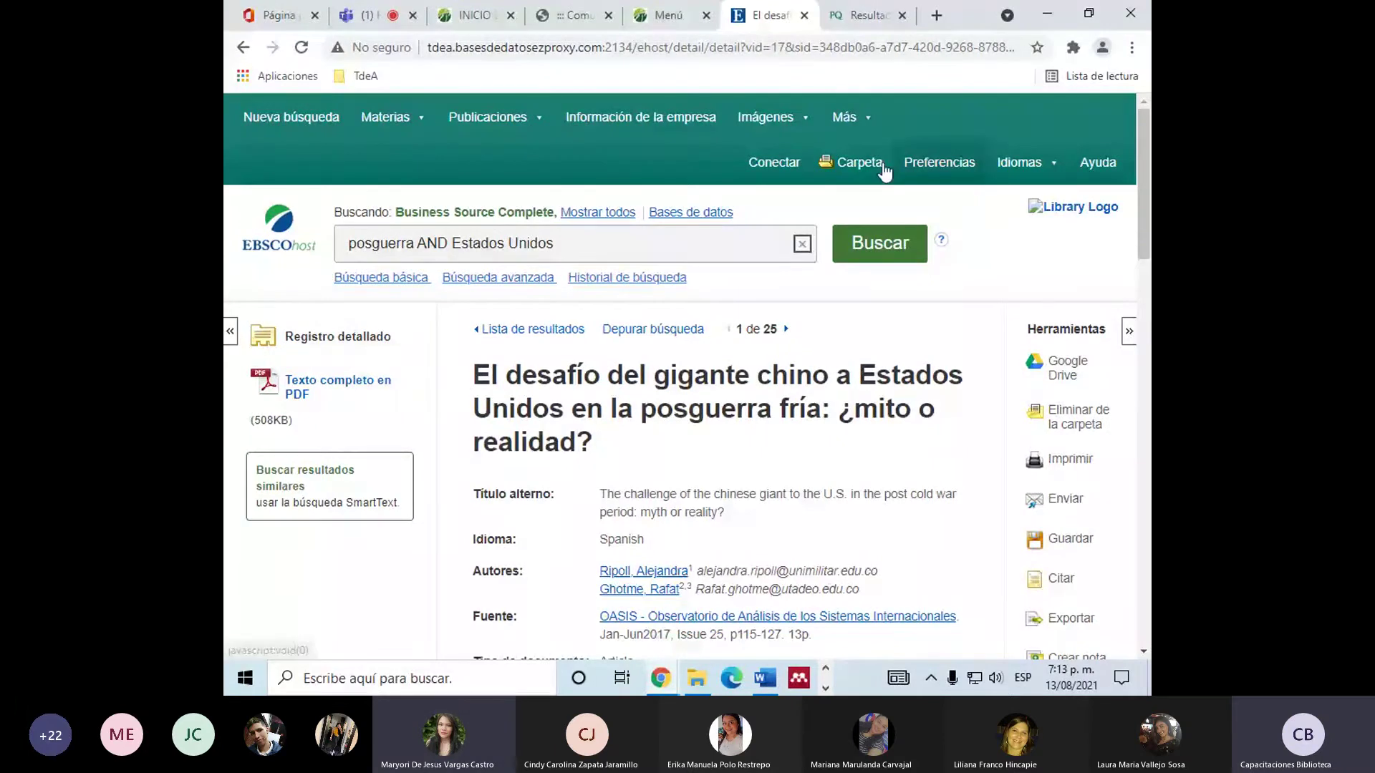
mouse_move(839, 122)
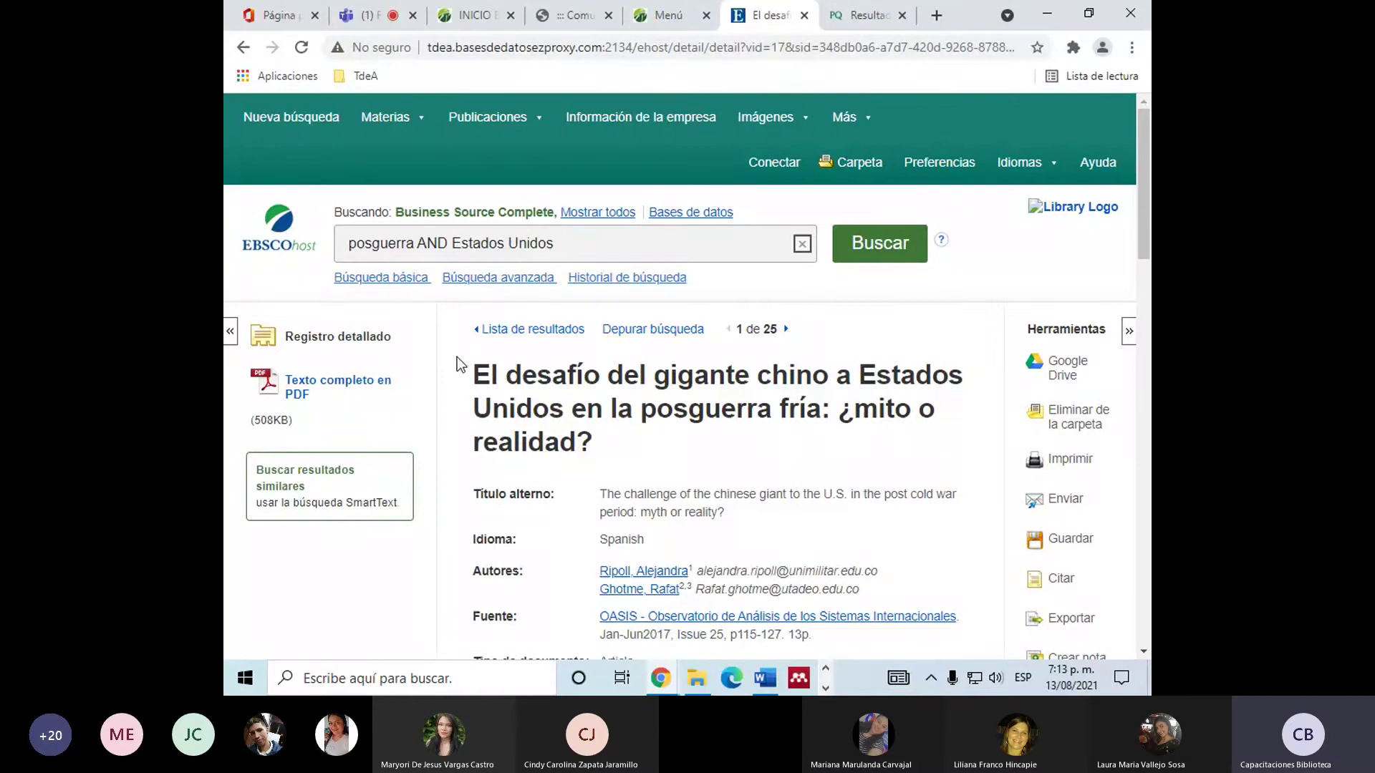
drag(477, 373, 623, 454)
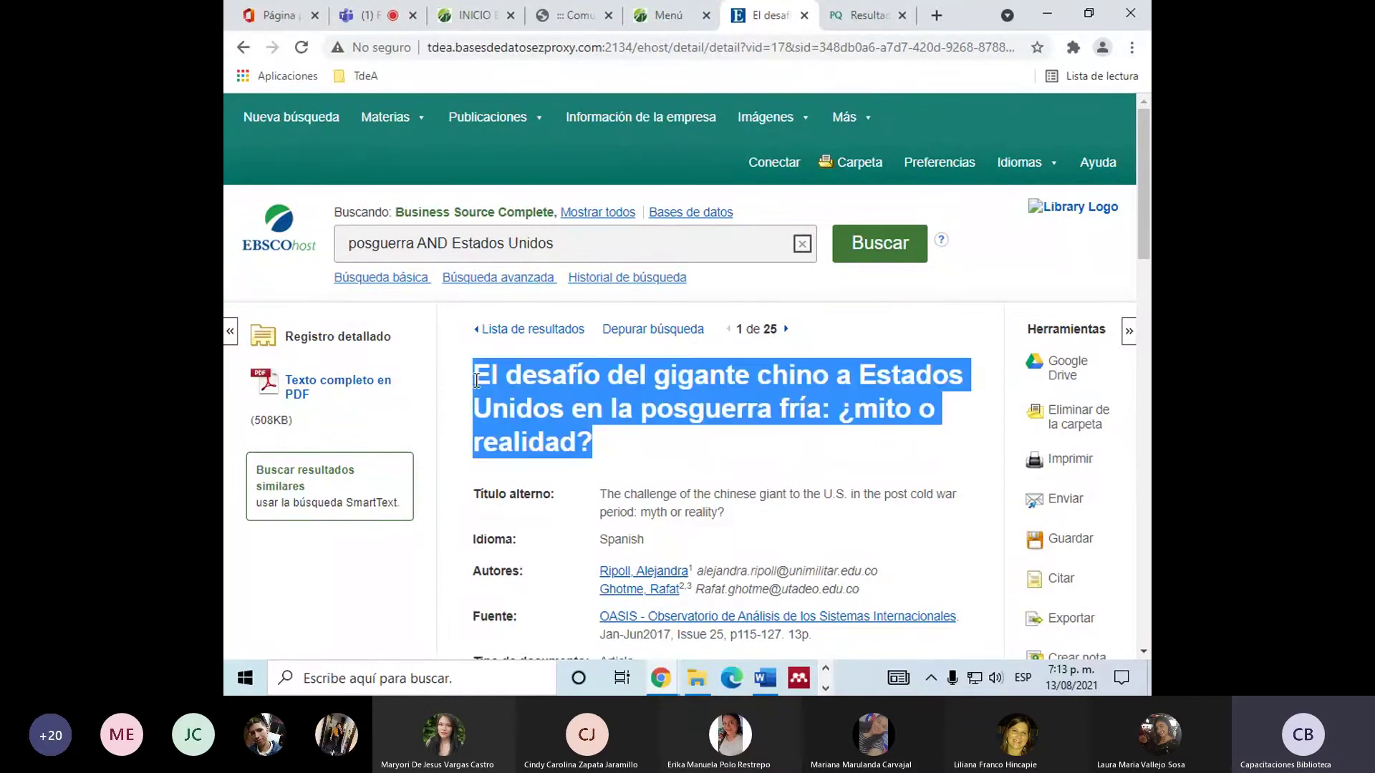
Switch to the ProQuest results and show the account menu with its Conectarse a Mi cuenta option.
click(750, 172)
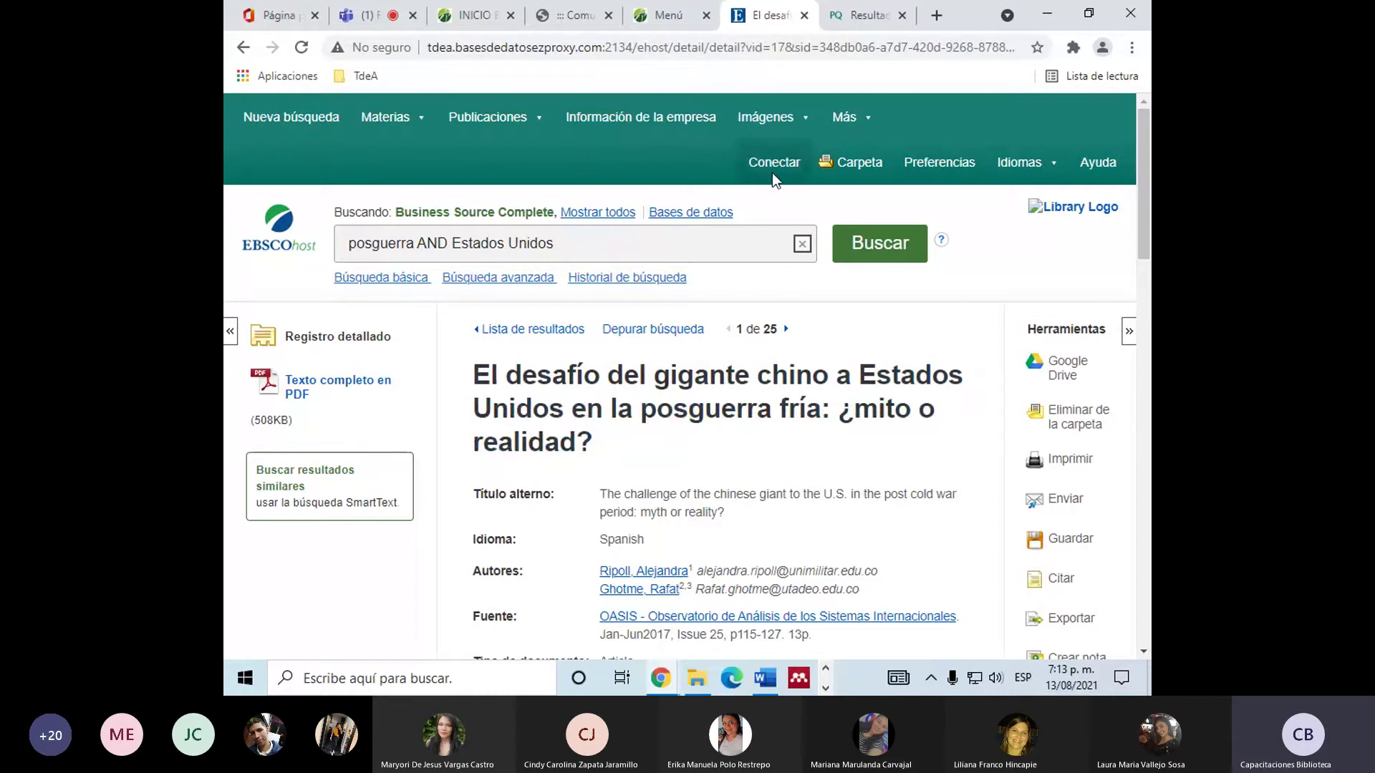
key(ctrl+Tab)
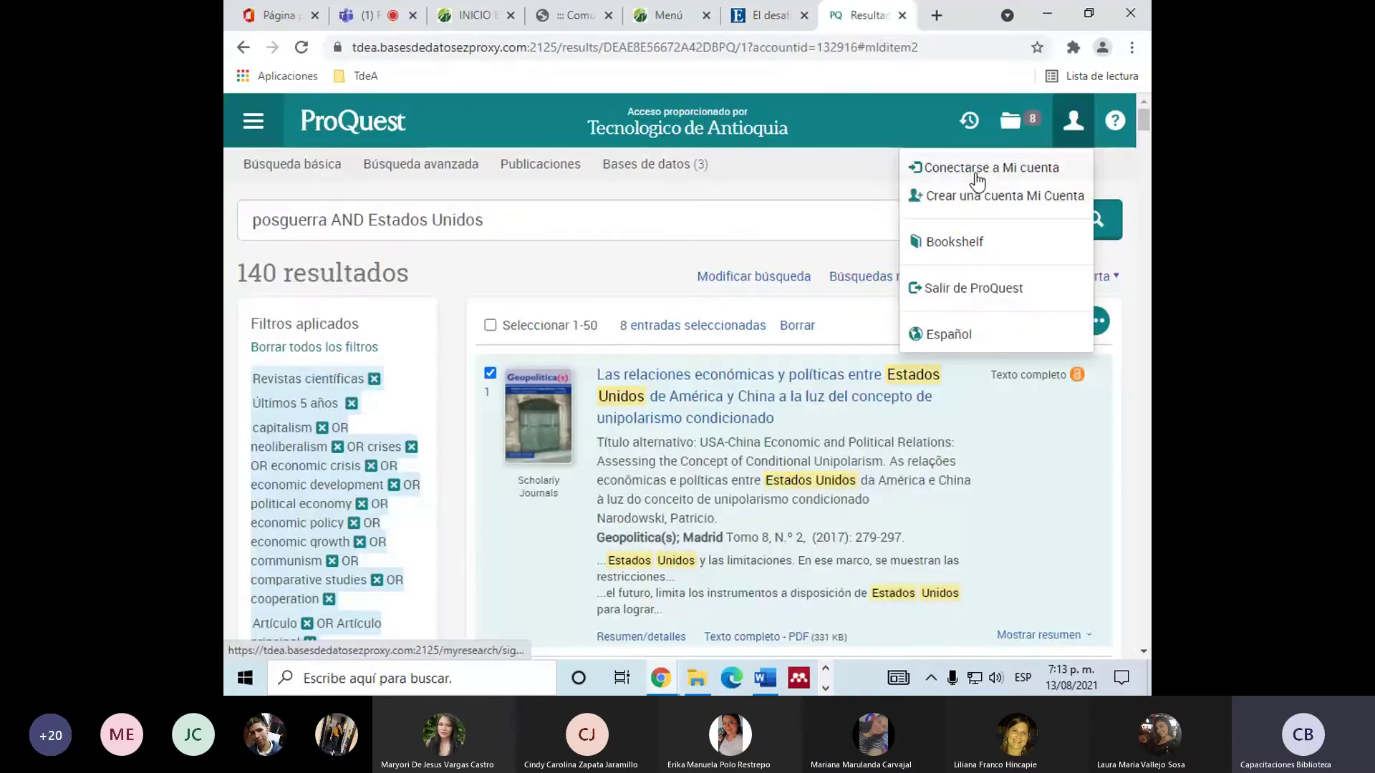
Show ProQuest's My Research sign-in page and open the form for creating an account.
click(977, 172)
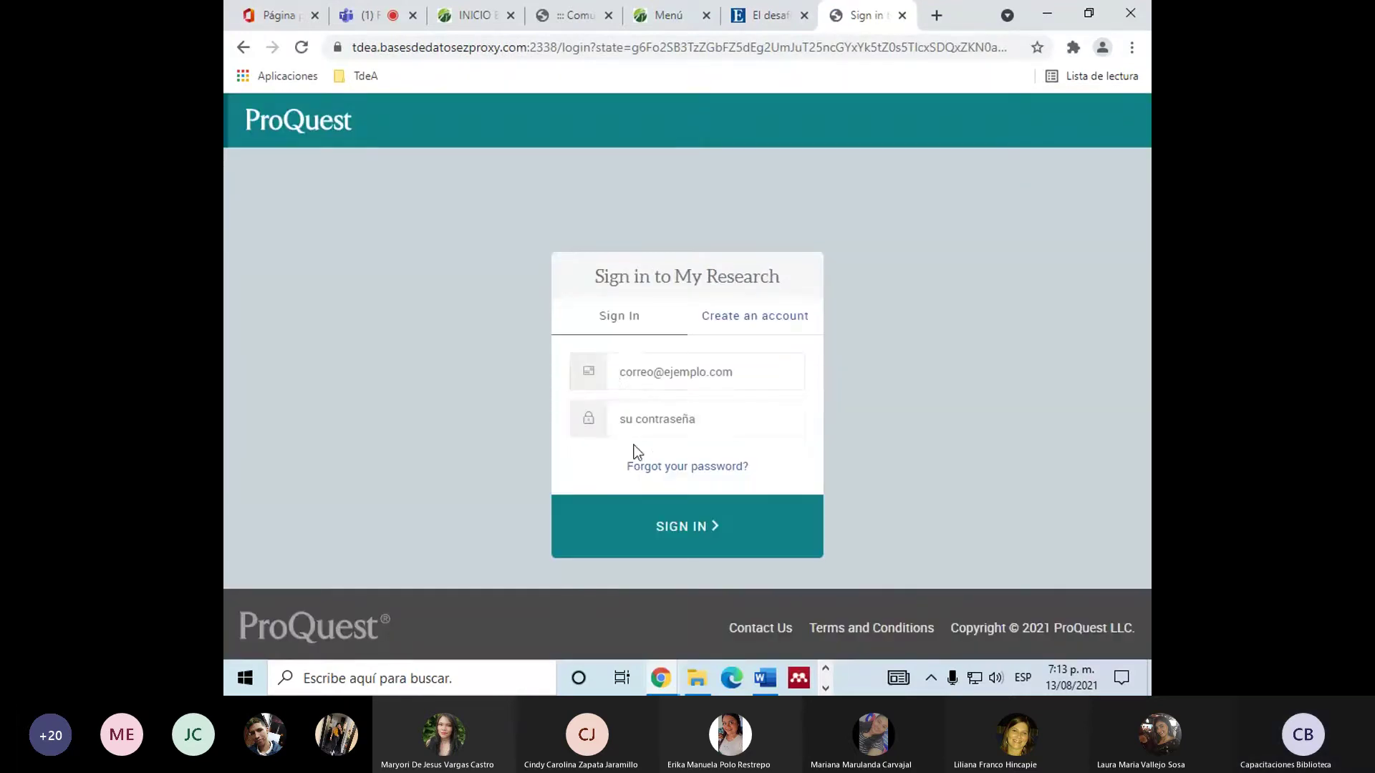
click(690, 405)
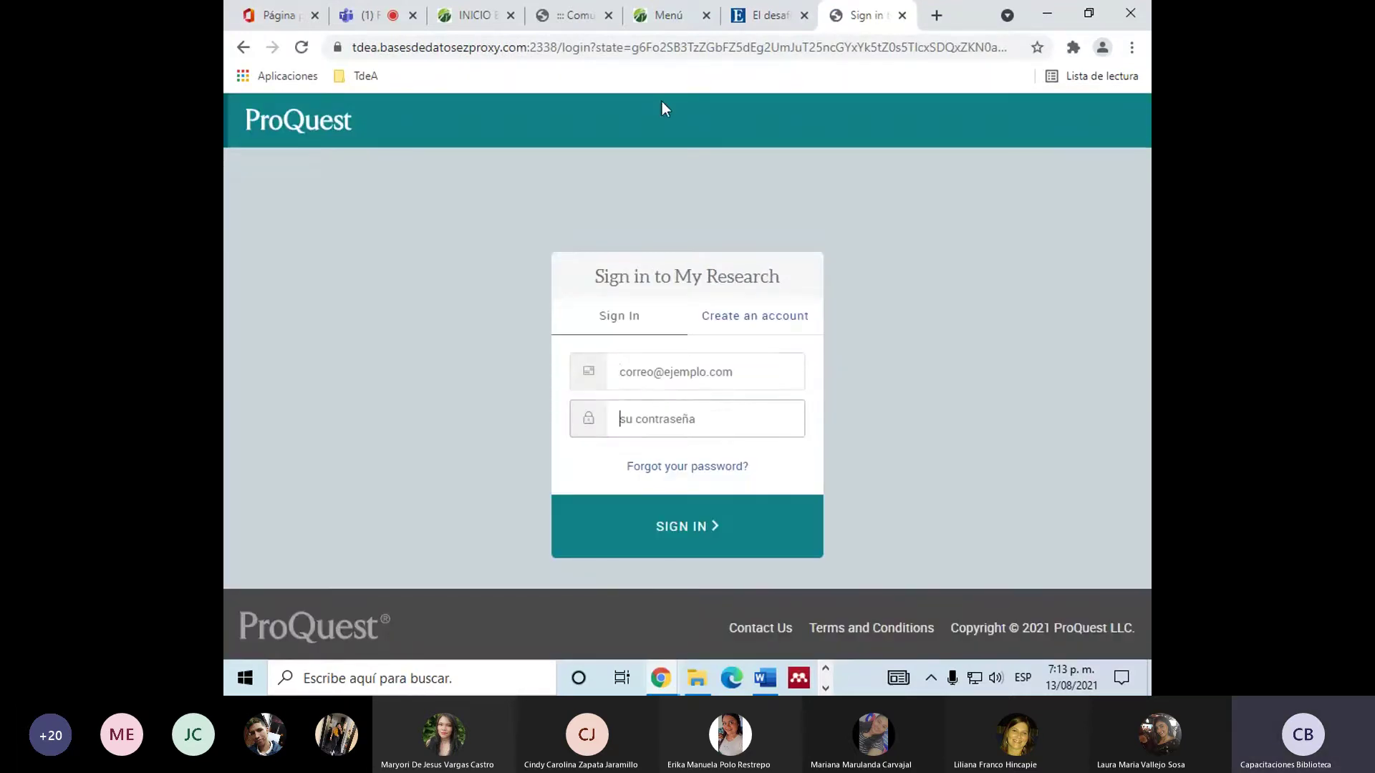
click(750, 319)
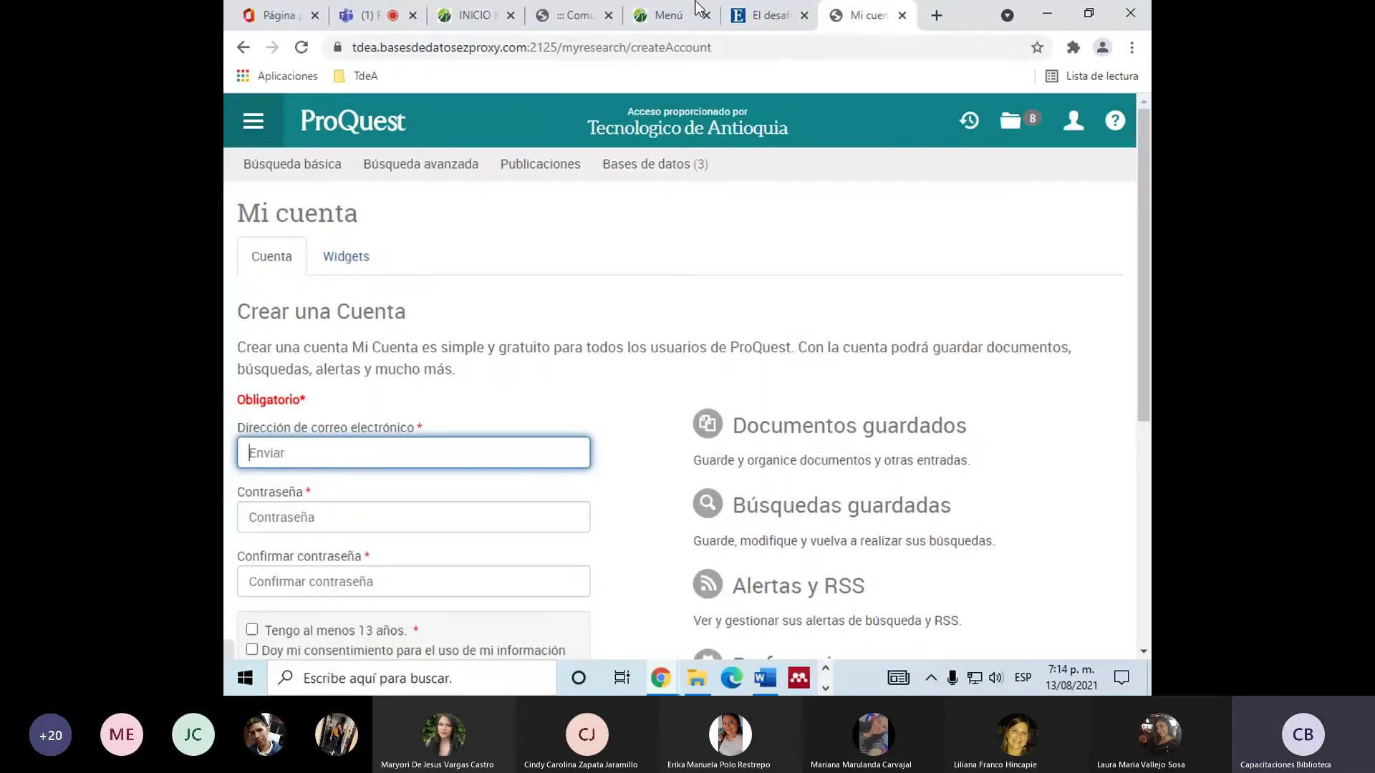
Switch to the EBSCOhost article record and examine its title, source, document type, keywords, Spanish abstract and available tools.
click(767, 15)
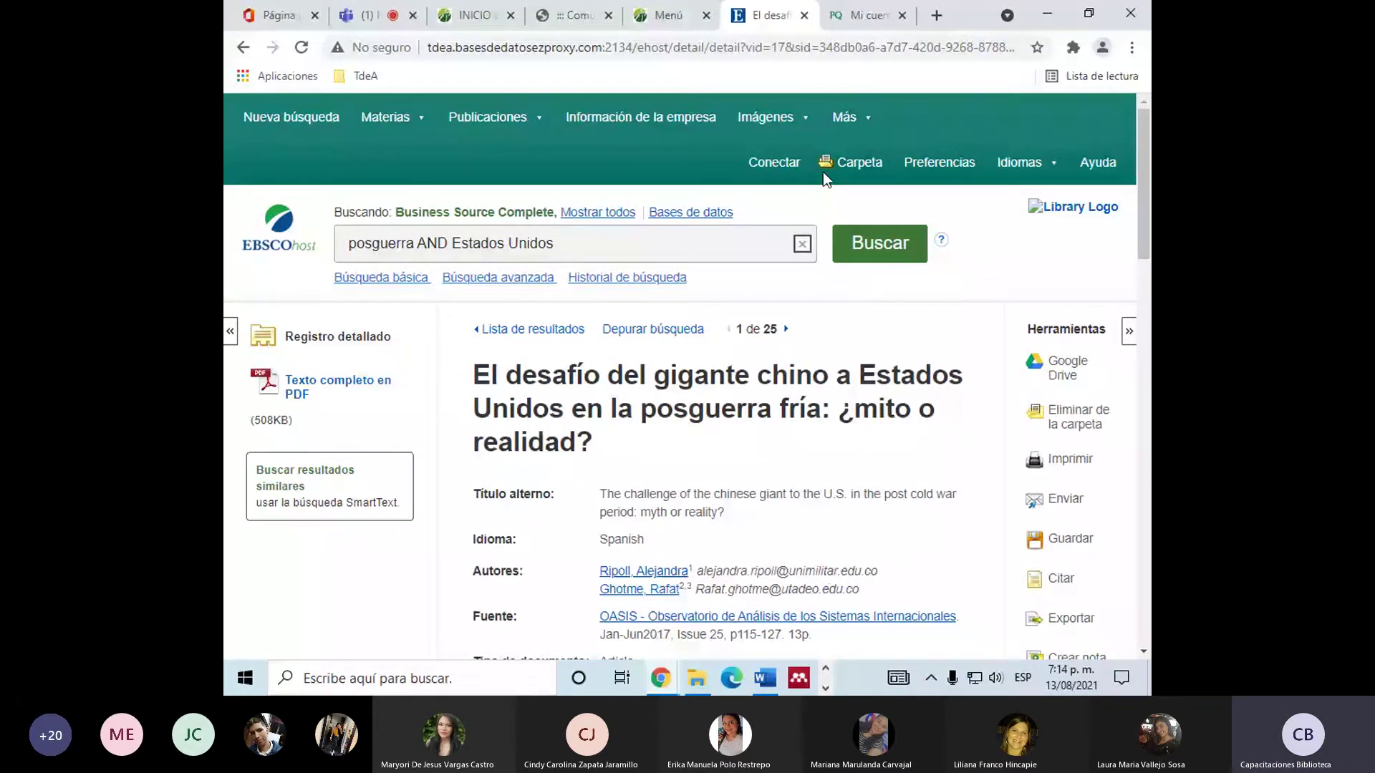
triple_click(500, 410)
scroll(499, 410, down, 2)
click(650, 387)
scroll(653, 397, down, 1)
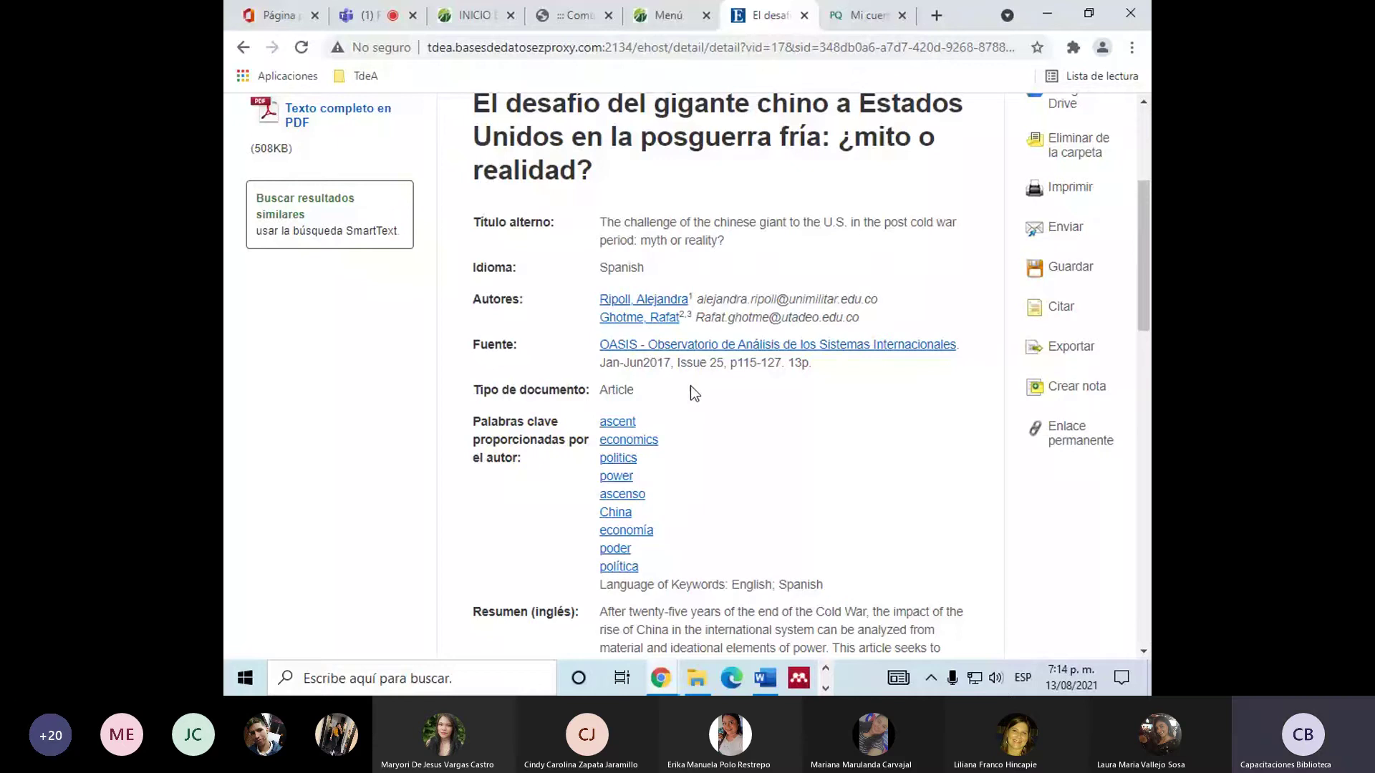
scroll(691, 392, down, 1)
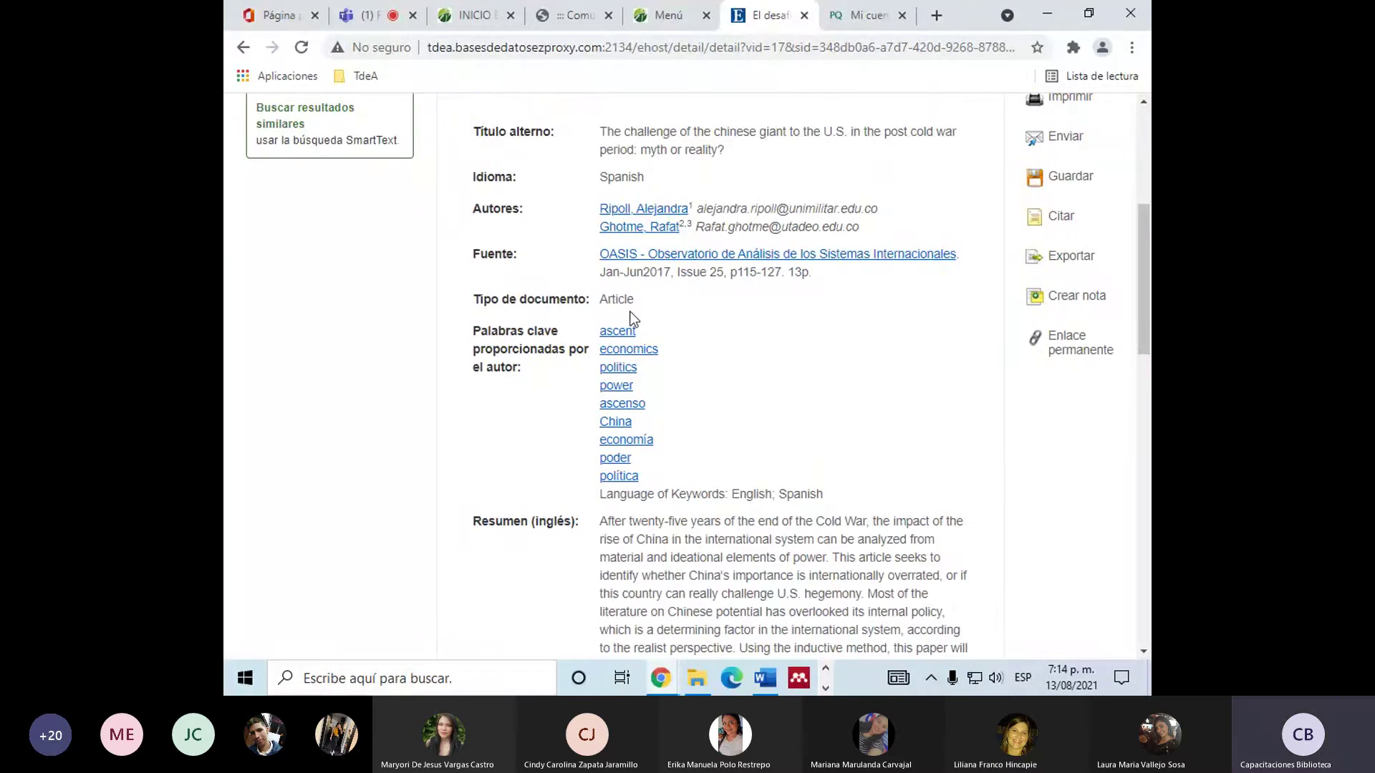
double_click(617, 300)
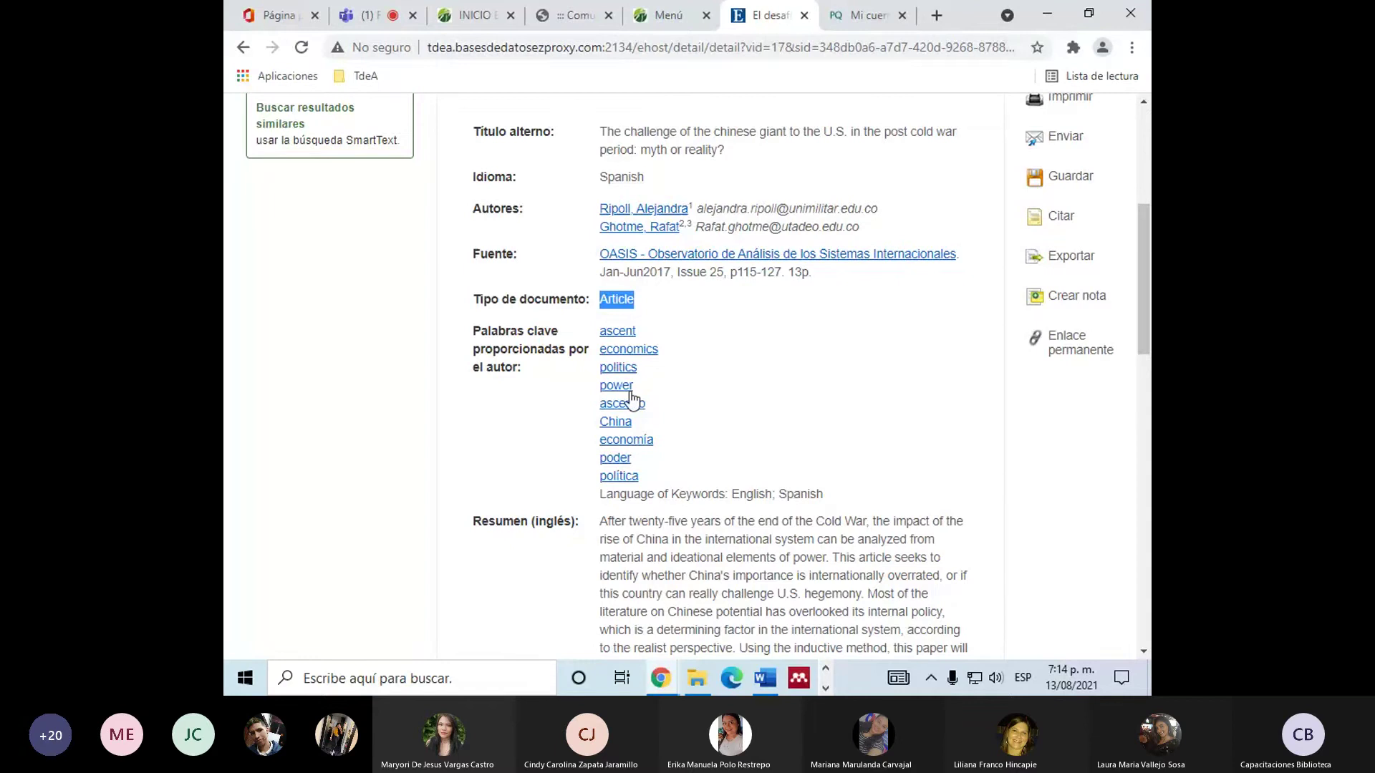
scroll(630, 399, down, 3)
drag(618, 620, 843, 553)
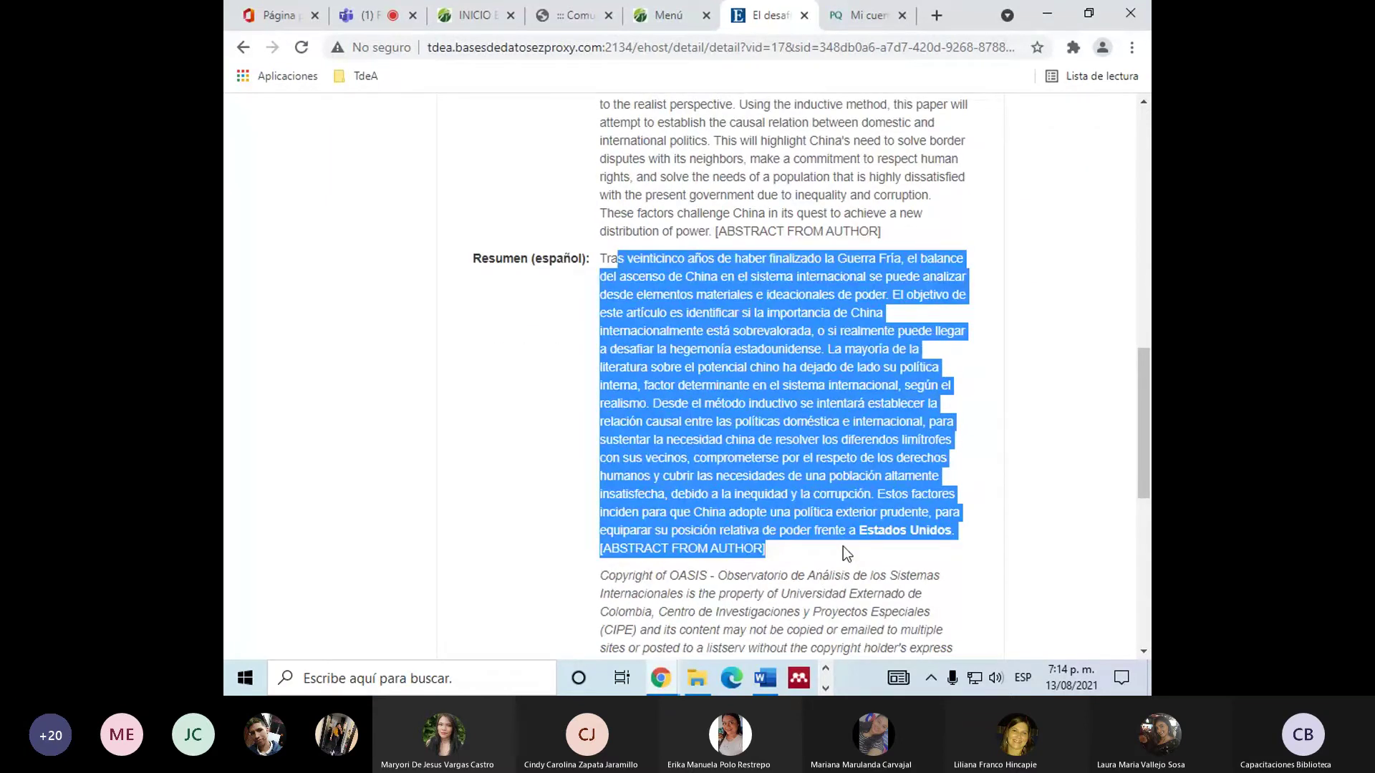
click(843, 553)
scroll(843, 553, up, 6)
scroll(648, 501, down, 15)
scroll(648, 501, up, 6)
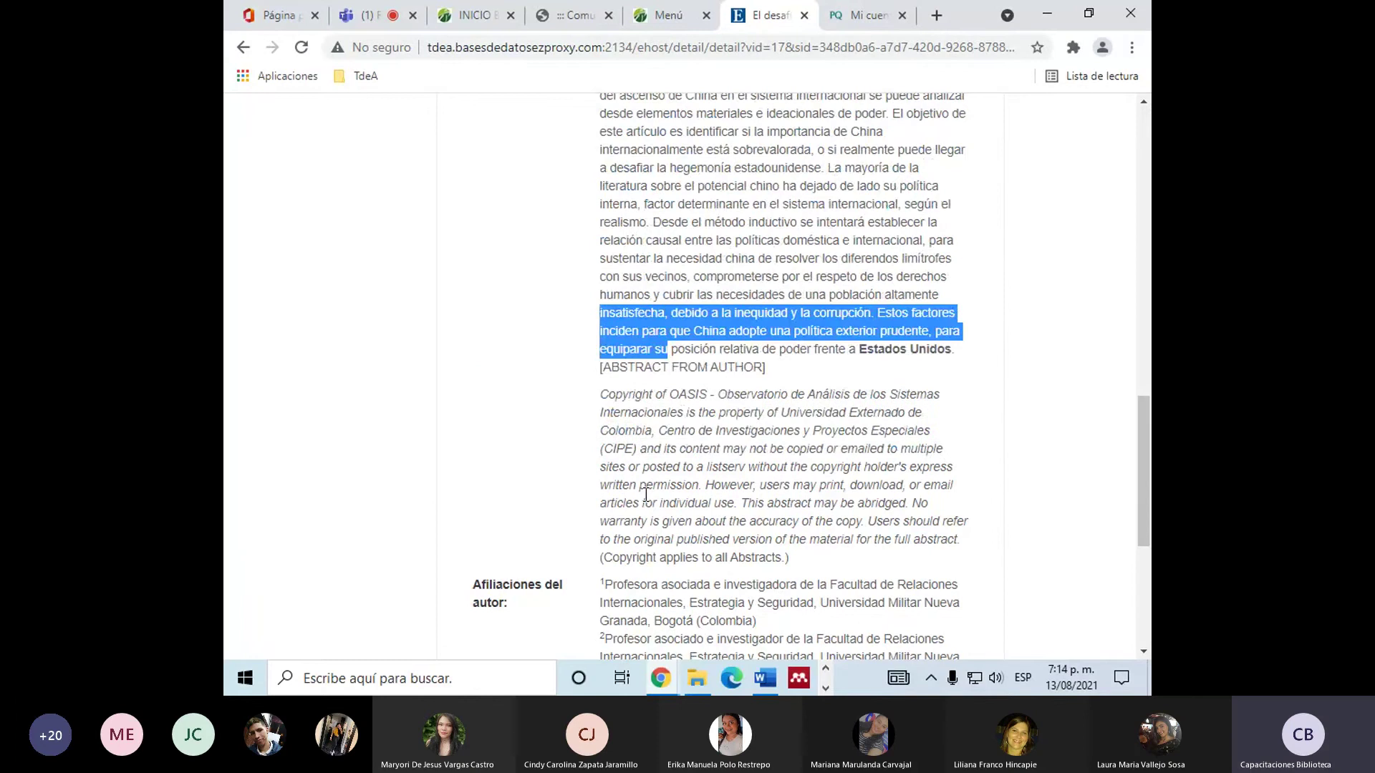
scroll(646, 494, up, 10)
scroll(1047, 268, up, 4)
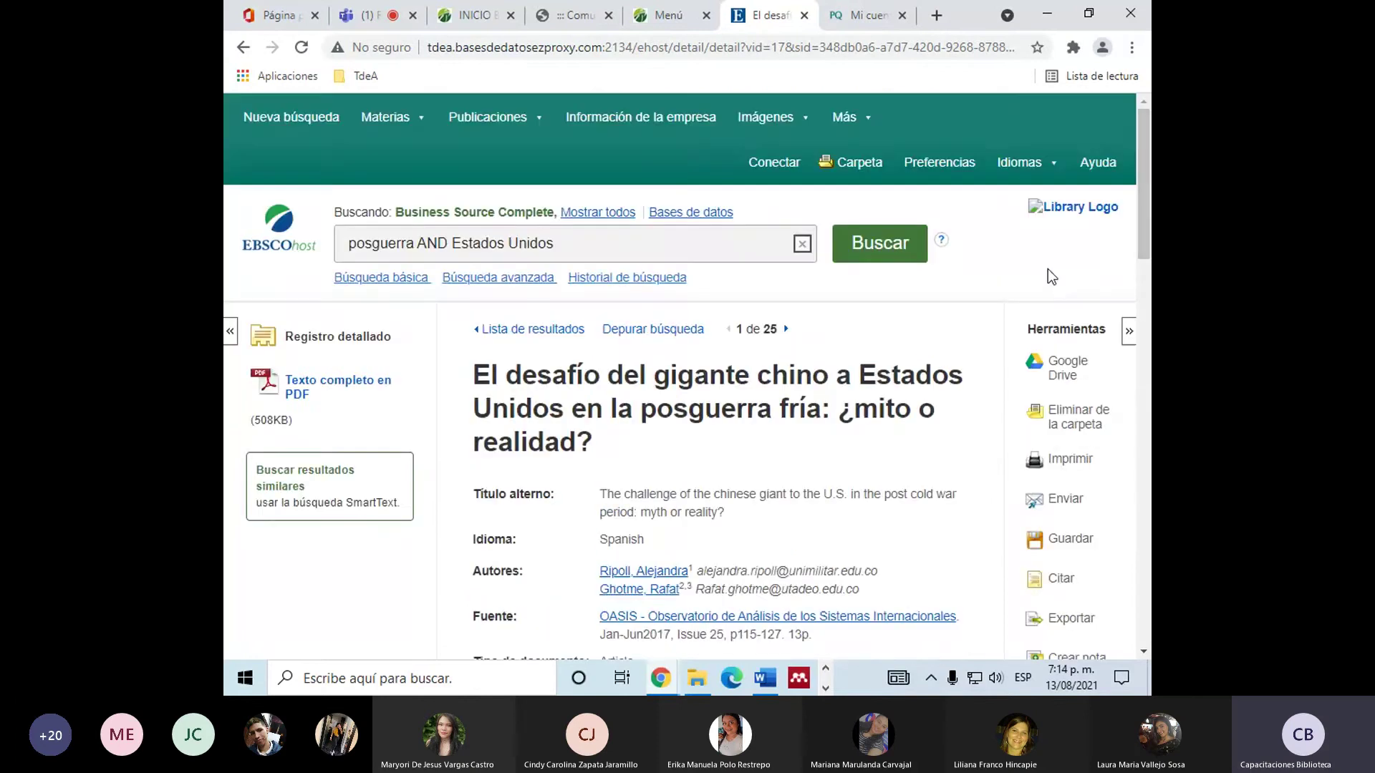
scroll(987, 574, down, 5)
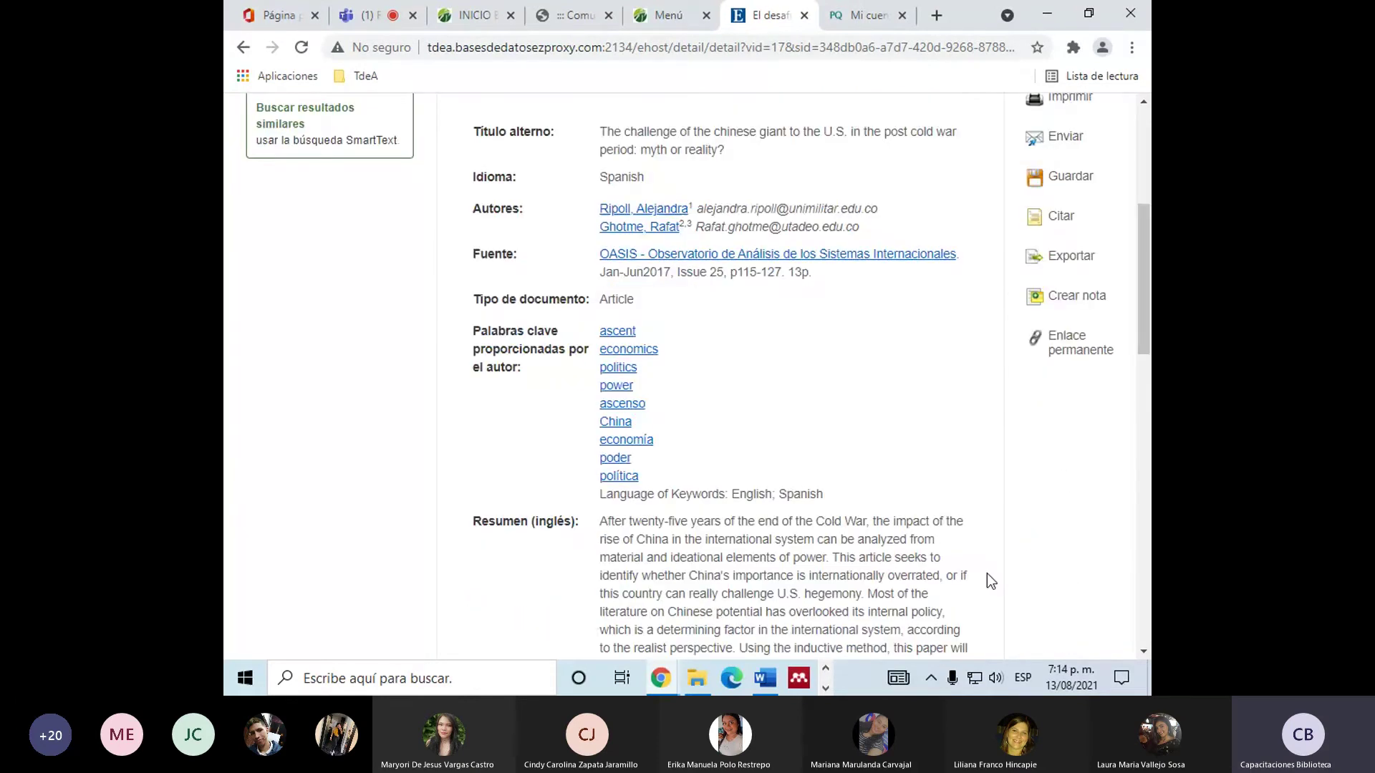
scroll(987, 574, up, 5)
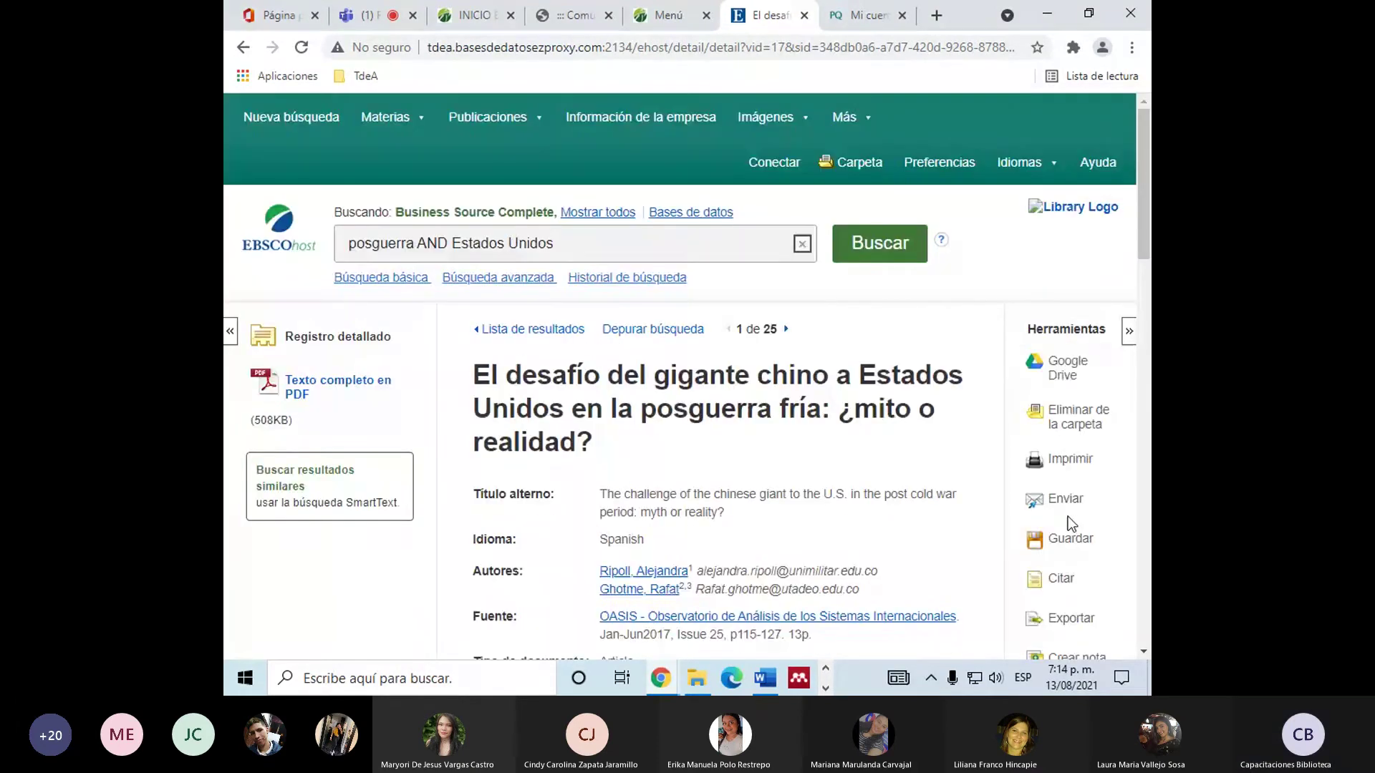
Show the article's Google Drive saving option, then open its e-mail form and select the sender address.
click(1067, 379)
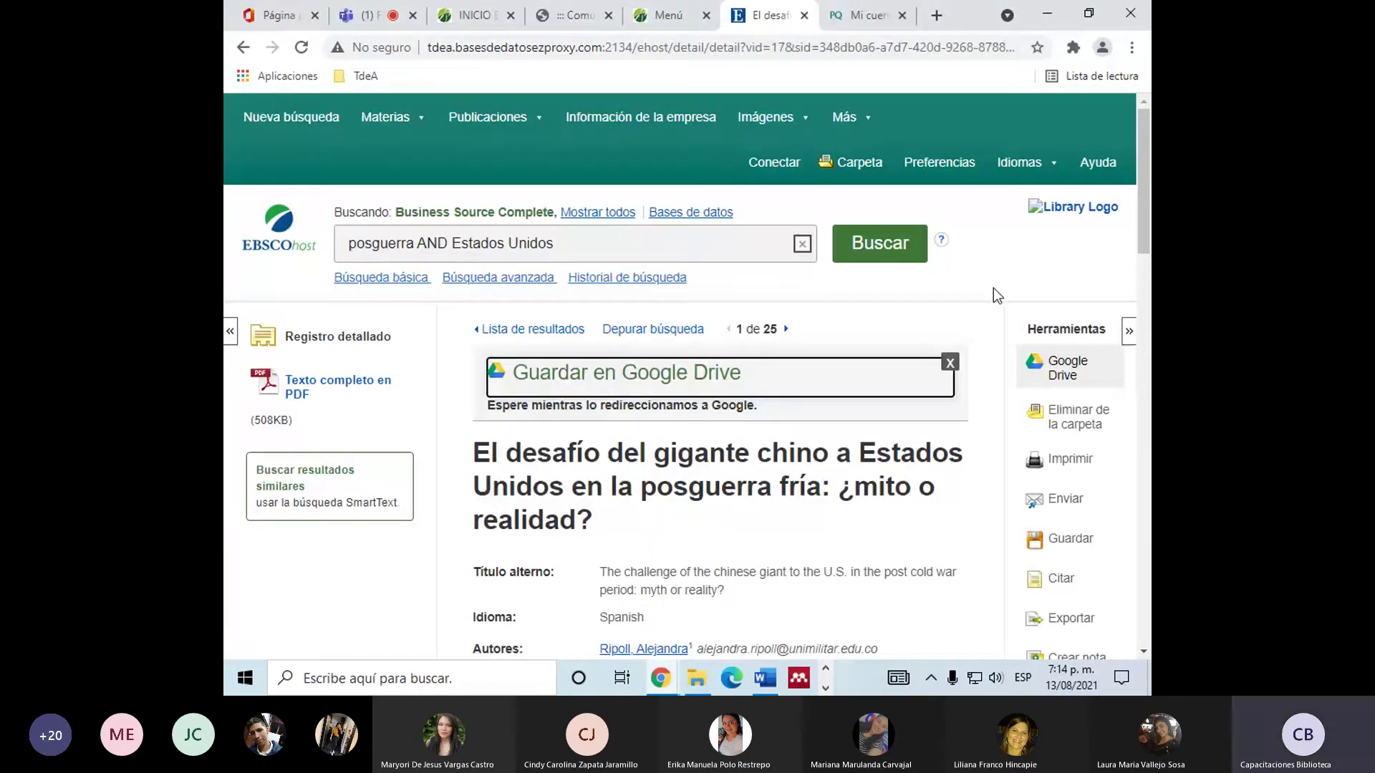
scroll(994, 288, down, 1)
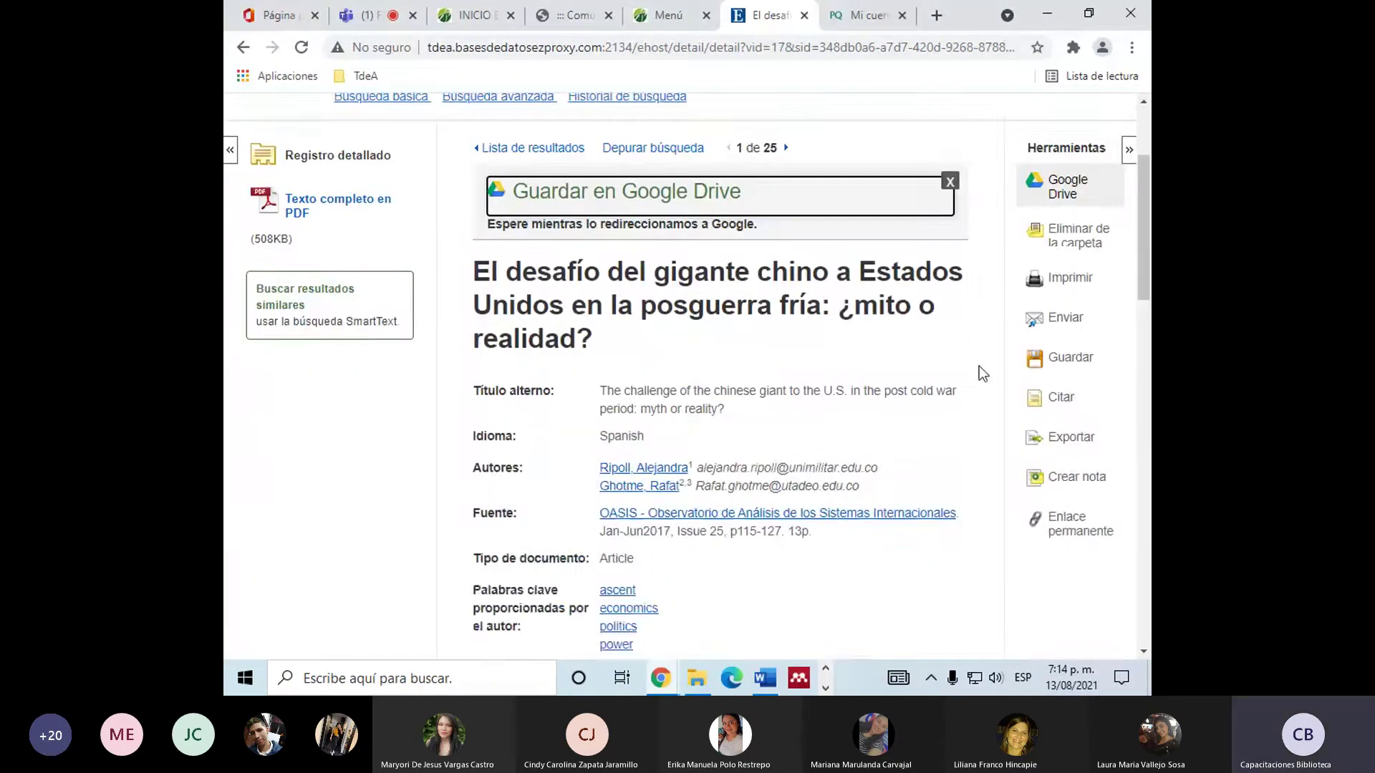
click(1072, 332)
click(1075, 336)
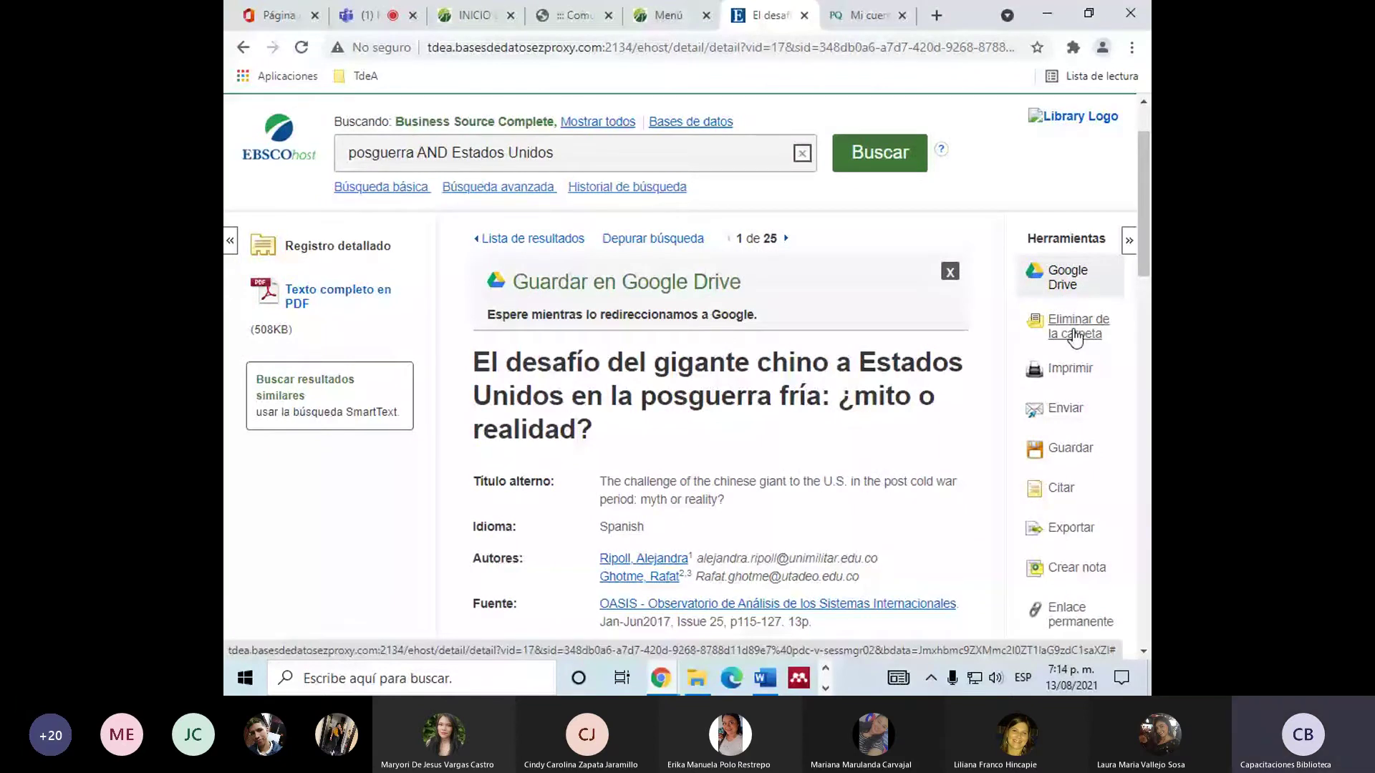
scroll(1076, 387, up, 2)
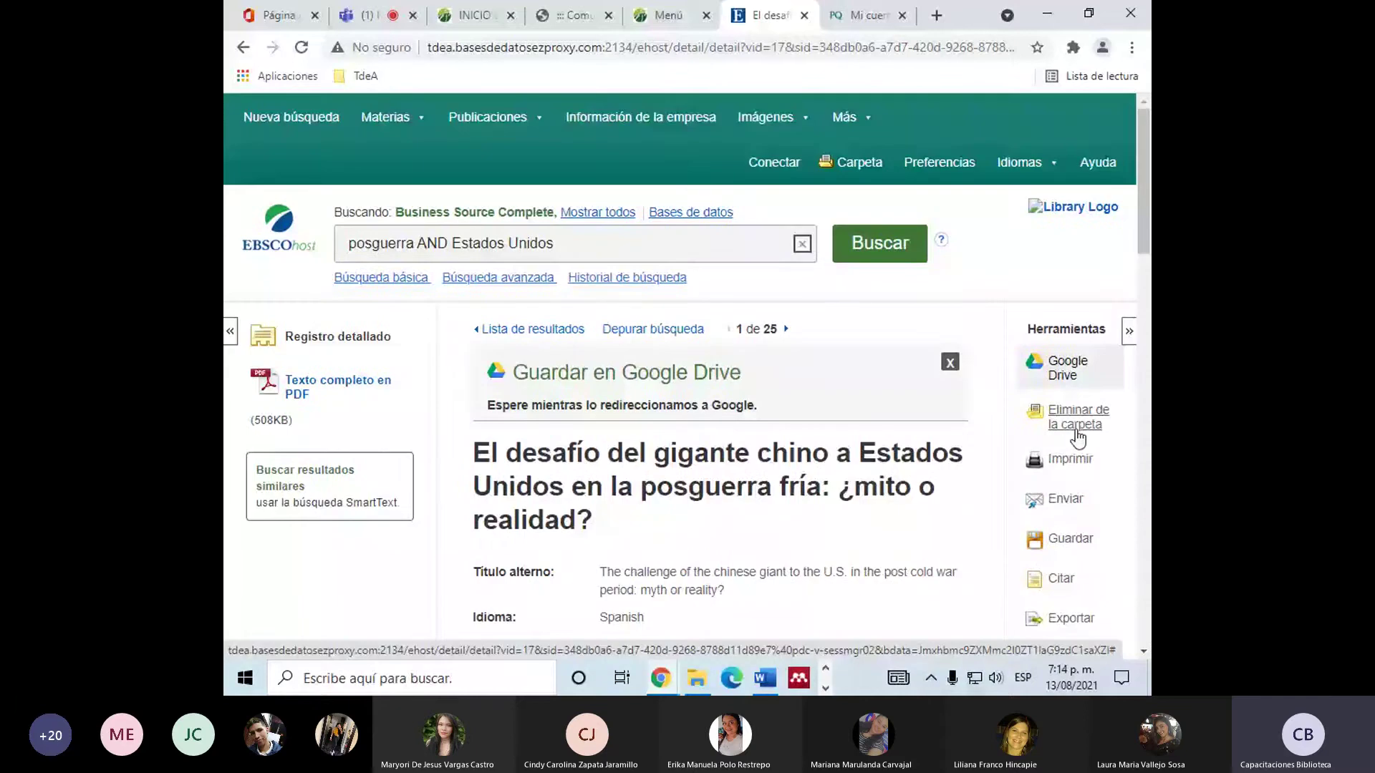
click(1066, 499)
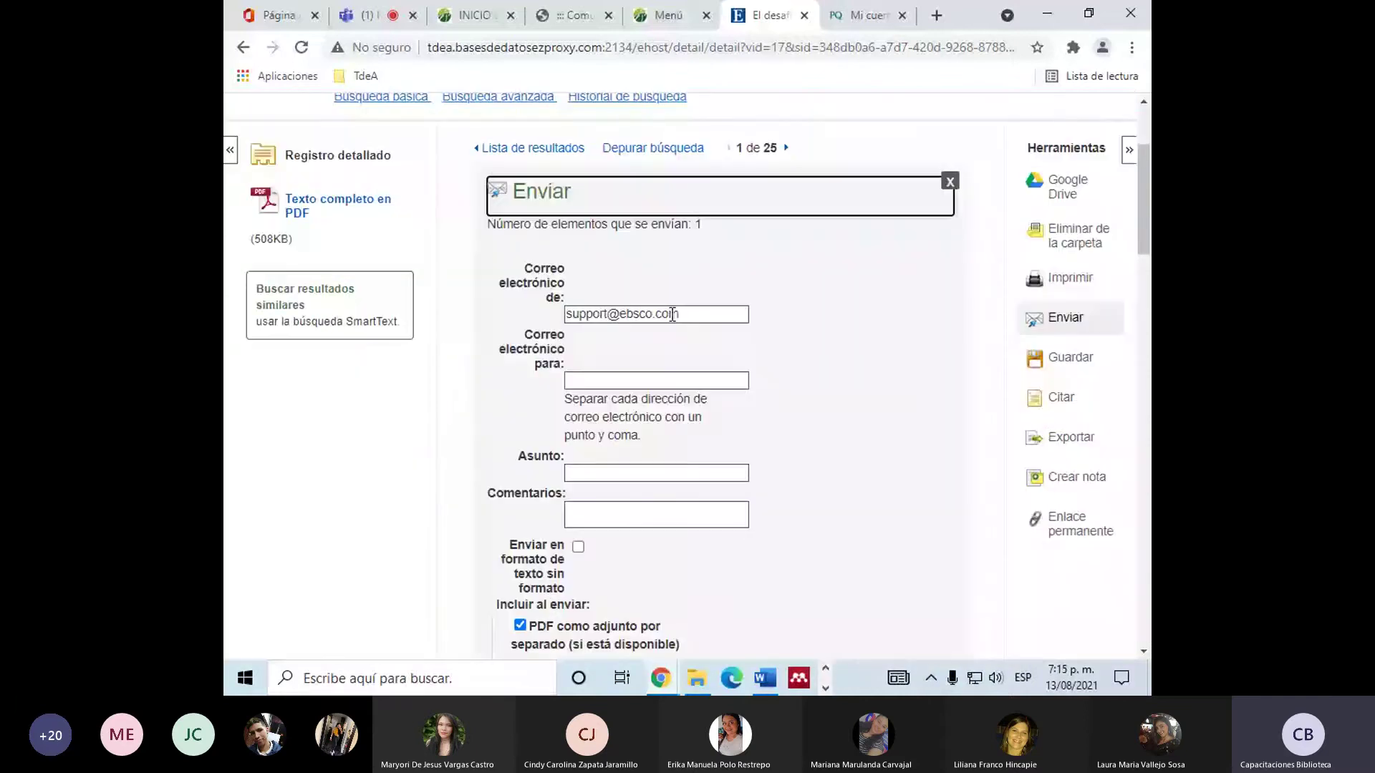
click(672, 315)
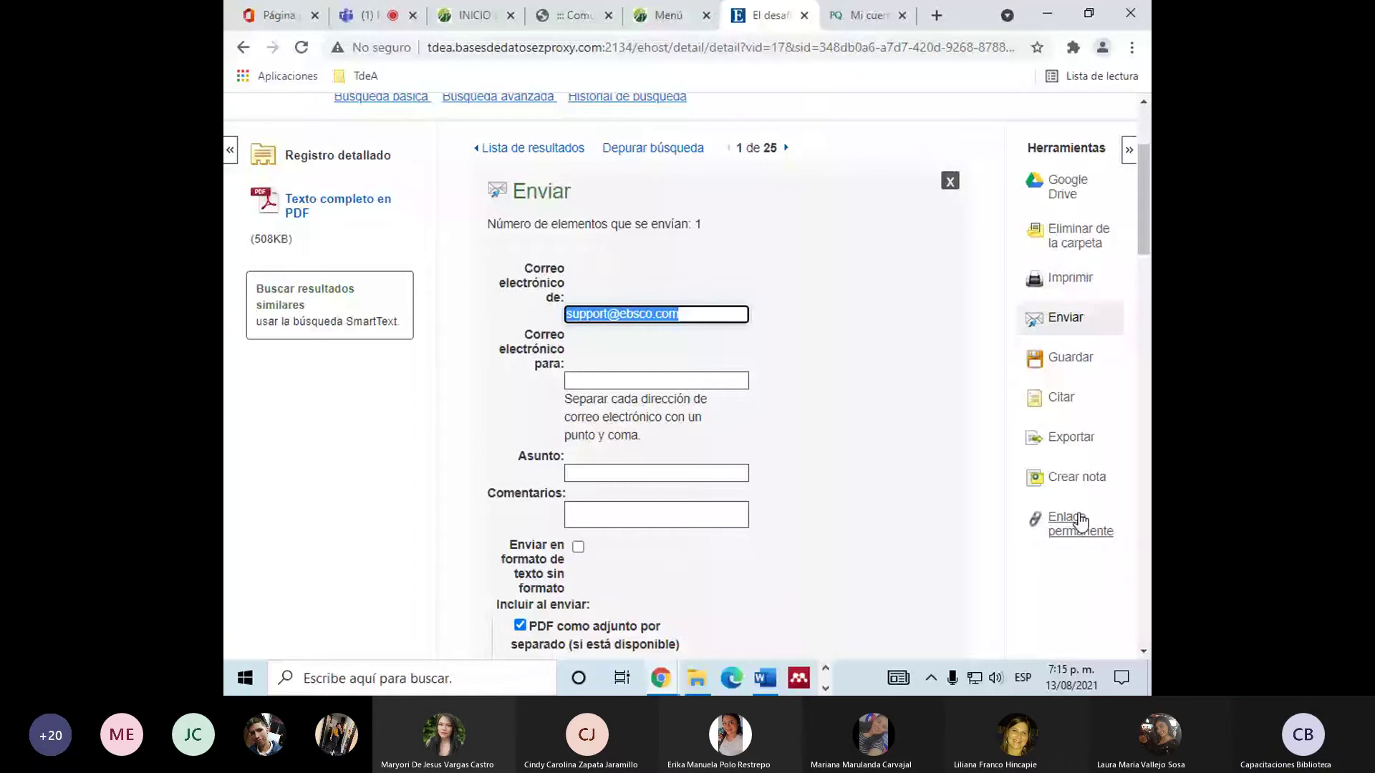
Copy the article's APA, 7.ª edición reference from the citation formats and paste it below the existing reference in the Word document.
click(1061, 398)
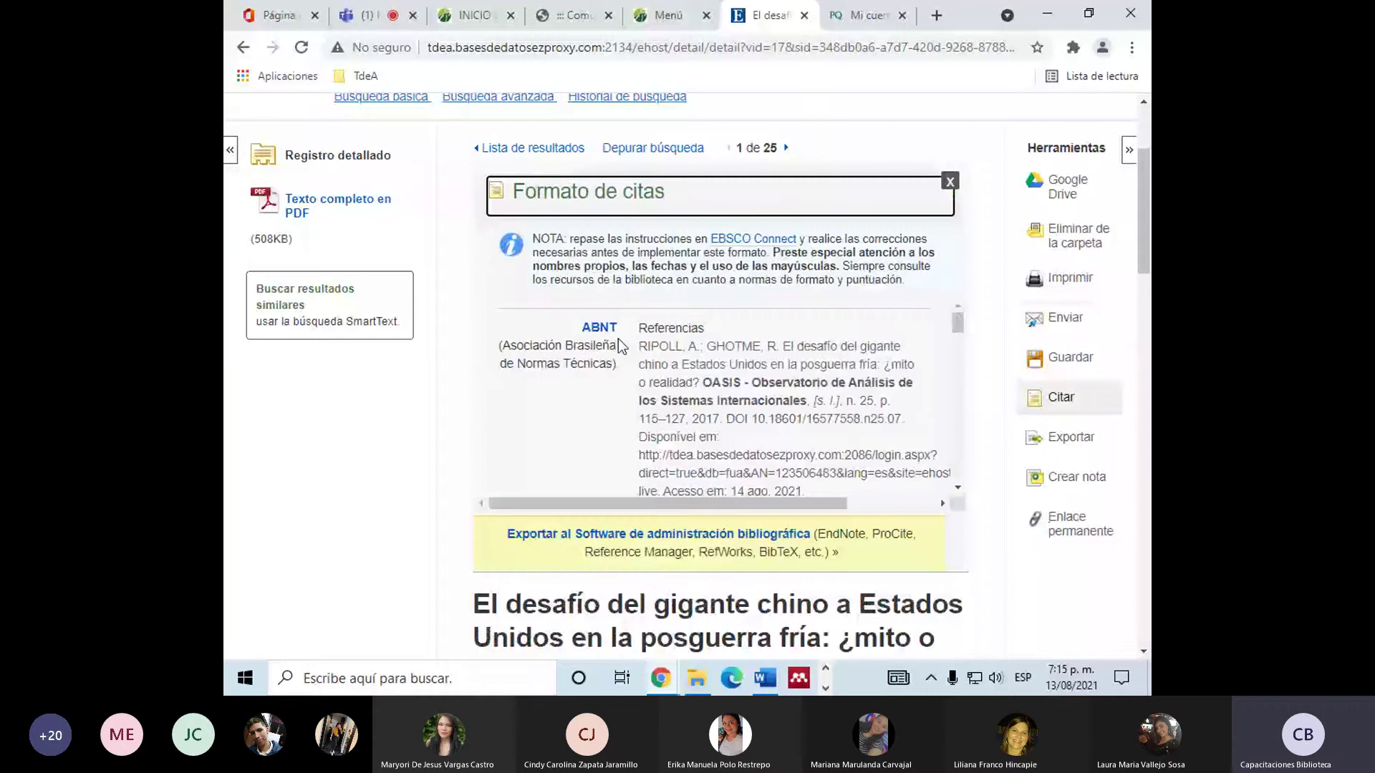
scroll(606, 361, down, 3)
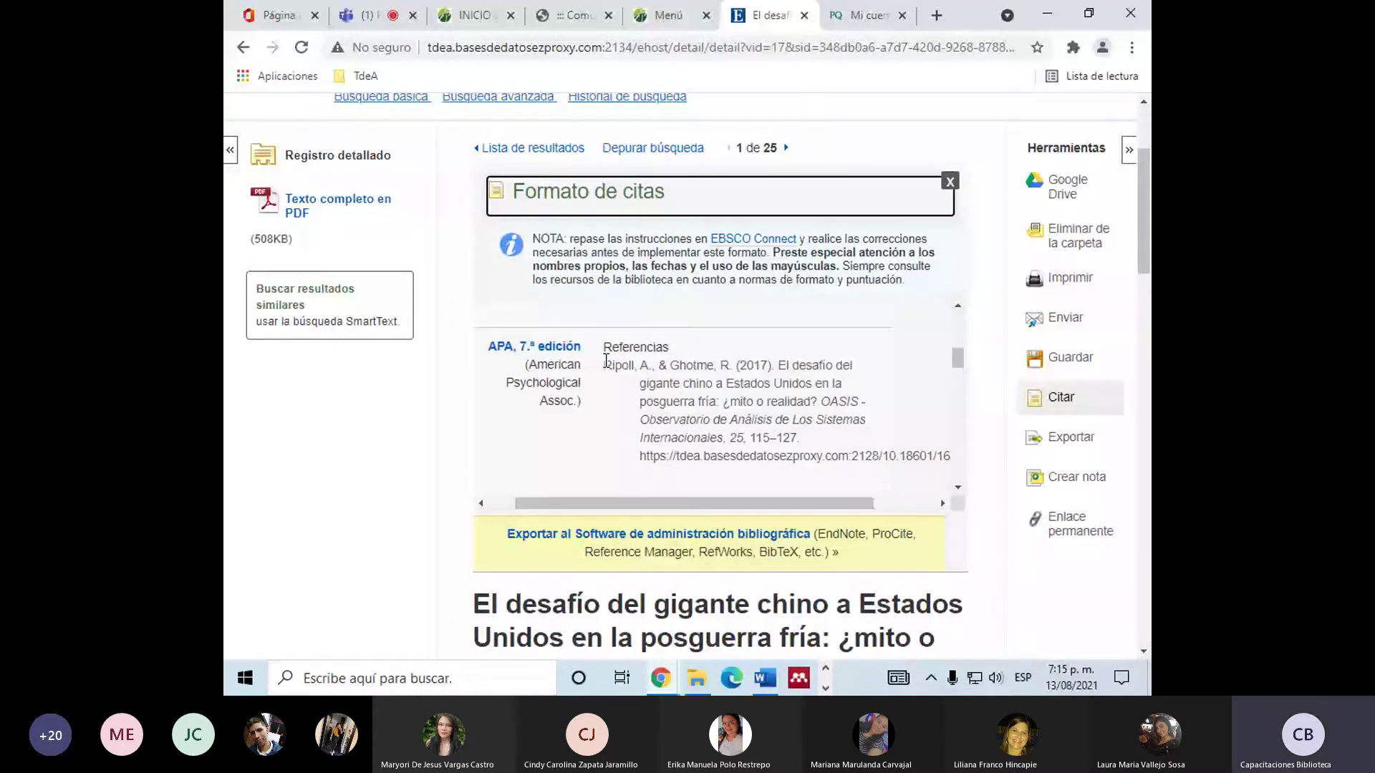
key(alt+Tab)
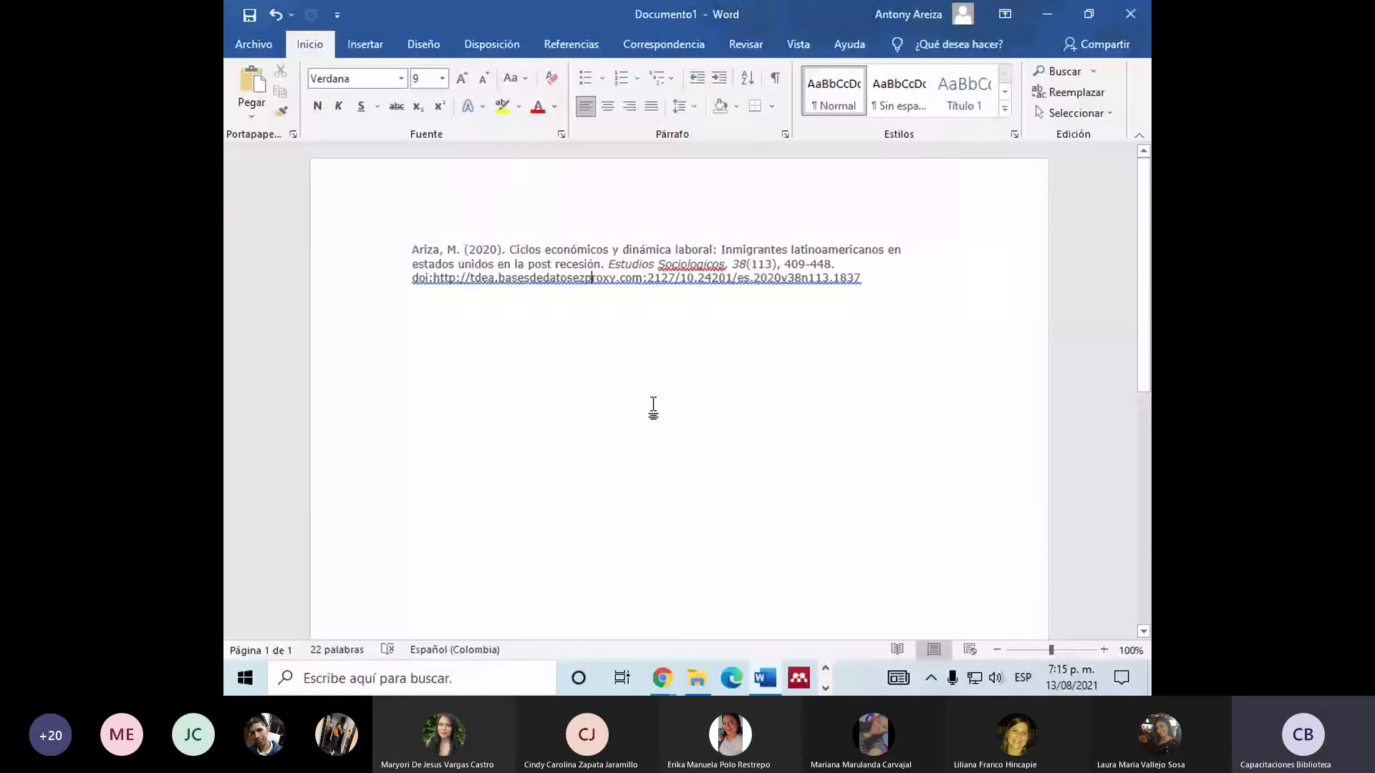
click(458, 309)
text(Ripoll, A., & Ghotme, R. (2017). El desafío del gigante chino a Estados Unidos en la posguerra fría: ¿mito o realidad? OASIS - Observatorio de Análisis de Los Sistemas Internacionales, 25, 115–127. https://tdea.basesdedatosezproxy.com:2128/10.18601/16577558.n25.07)
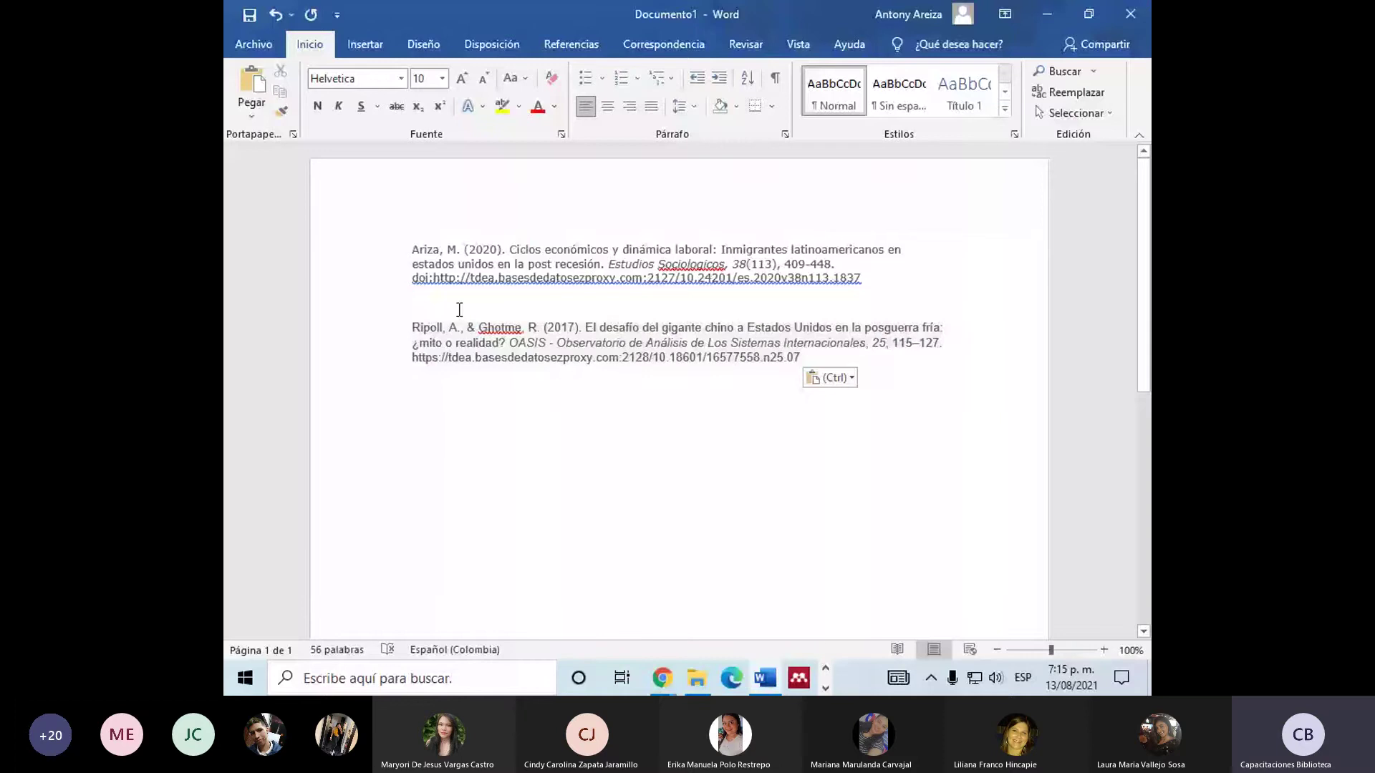
Return to the EBSCOhost article record and save a new note reading "Muy importante".
mouse_move(660, 677)
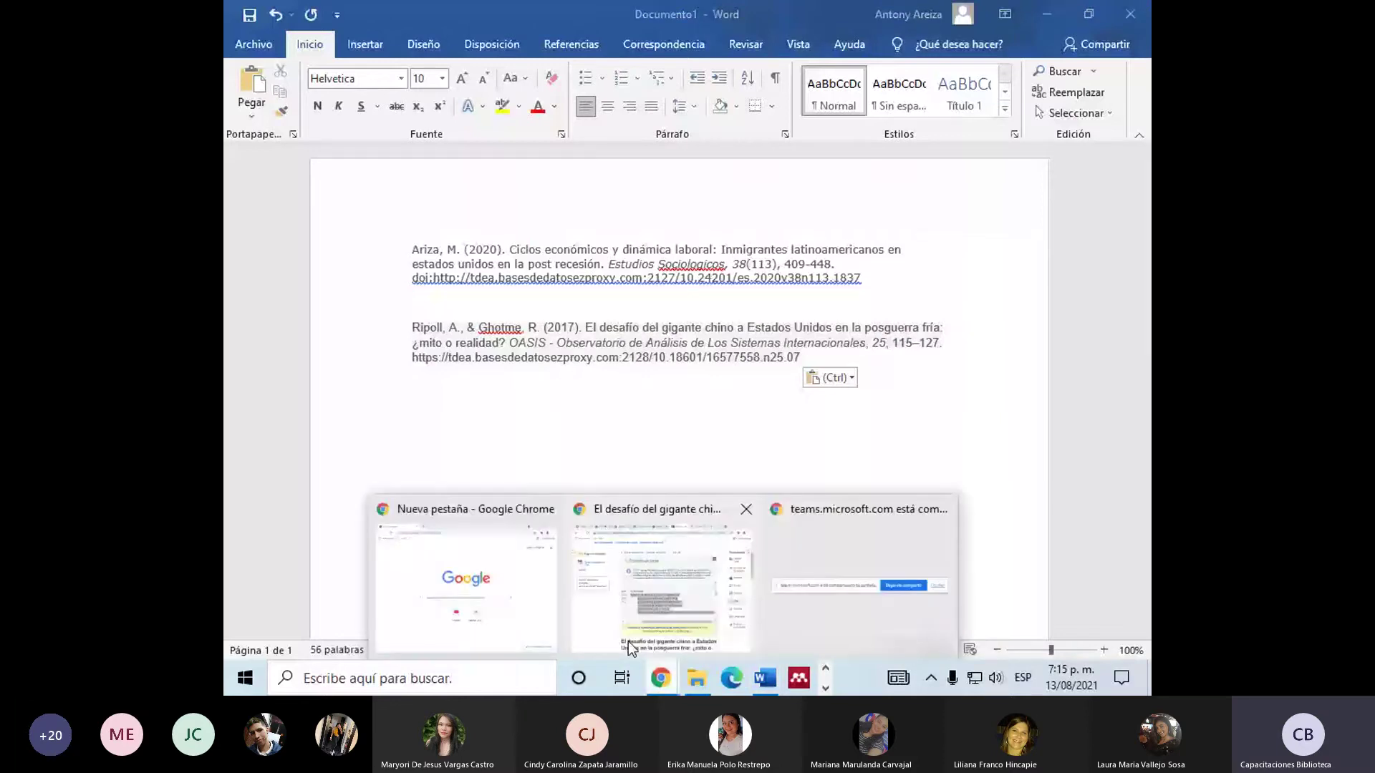
click(629, 642)
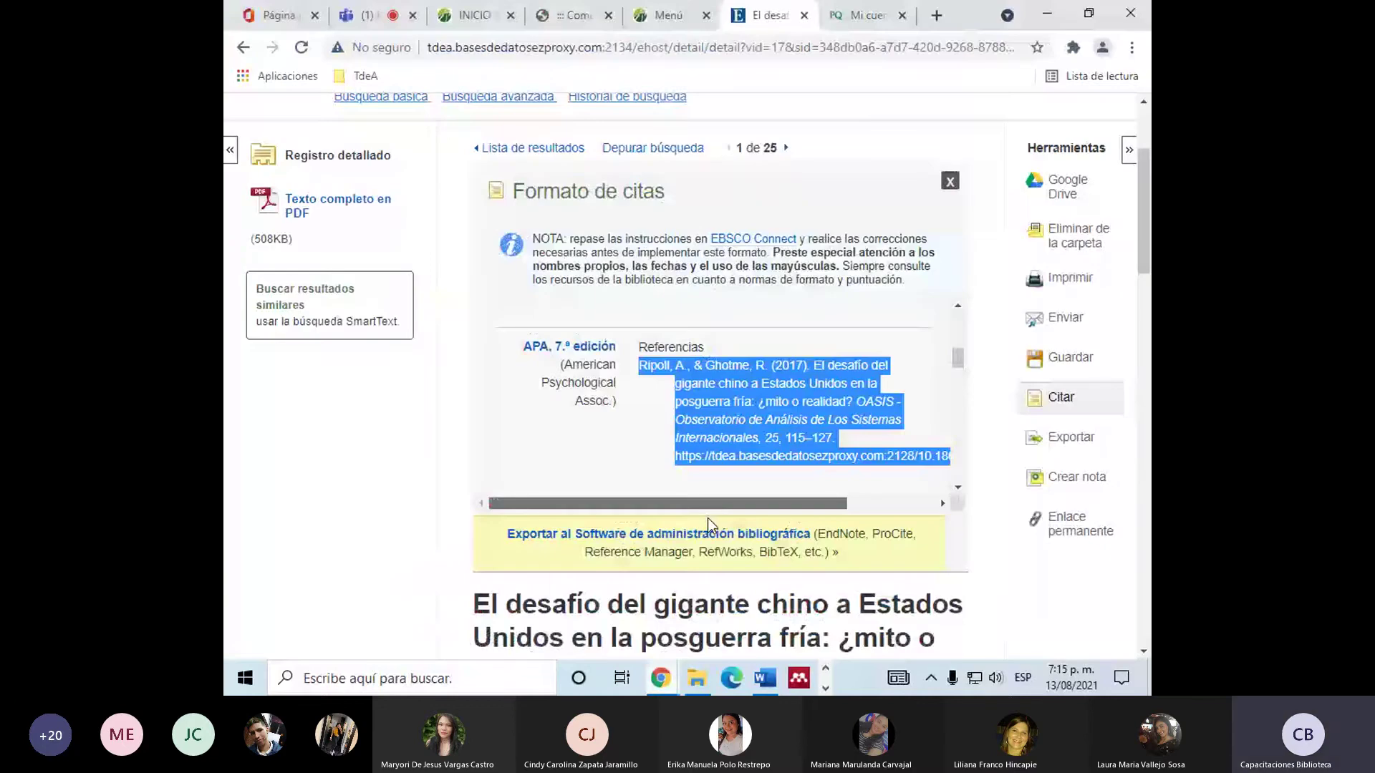
scroll(707, 517, right, 3)
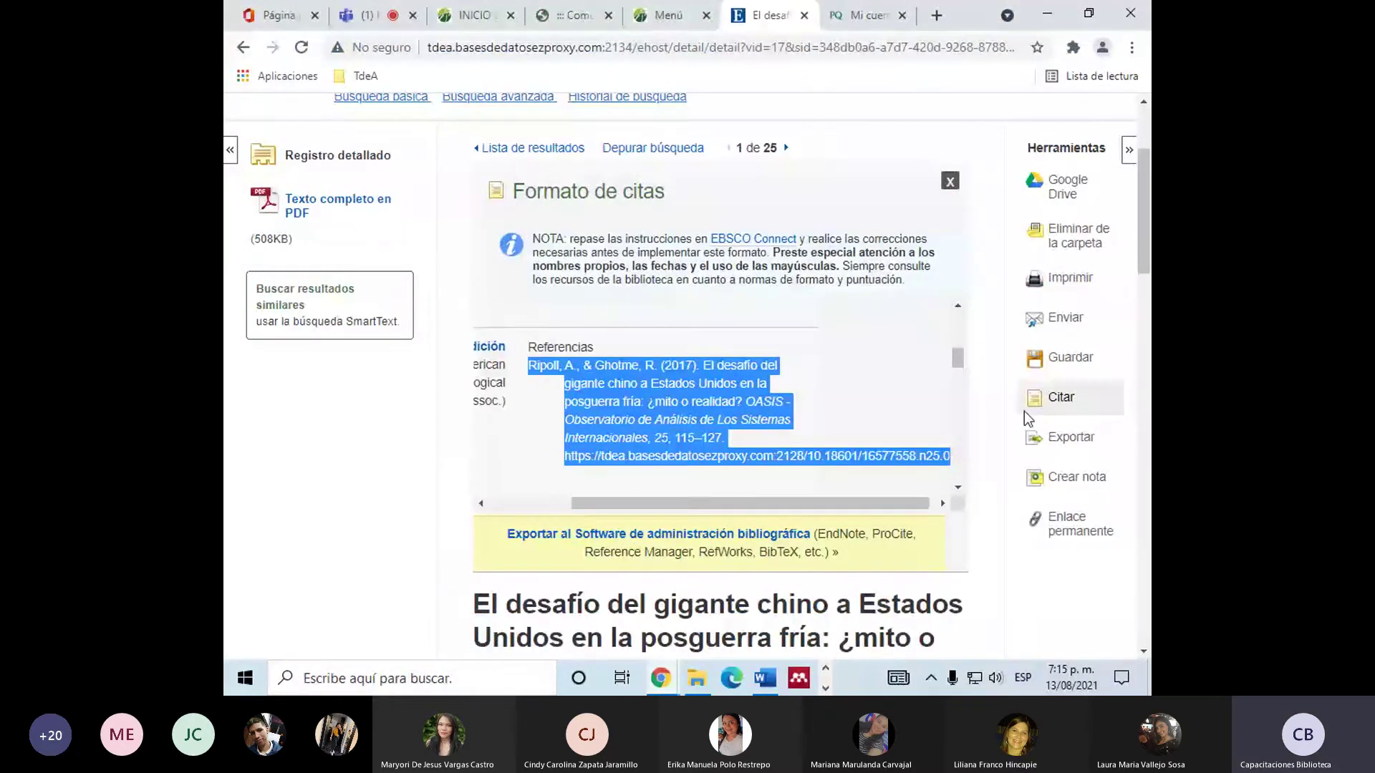
click(1077, 478)
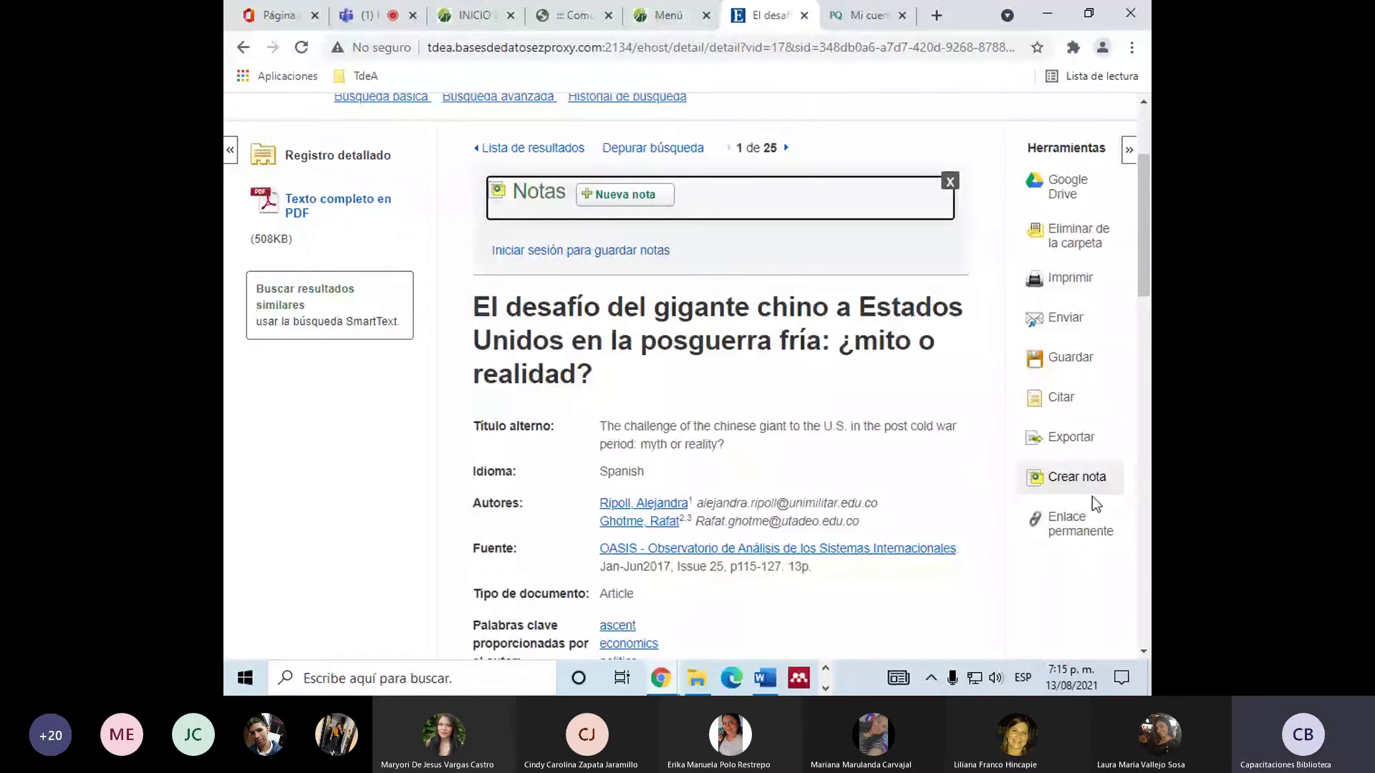
scroll(1092, 496, up, 2)
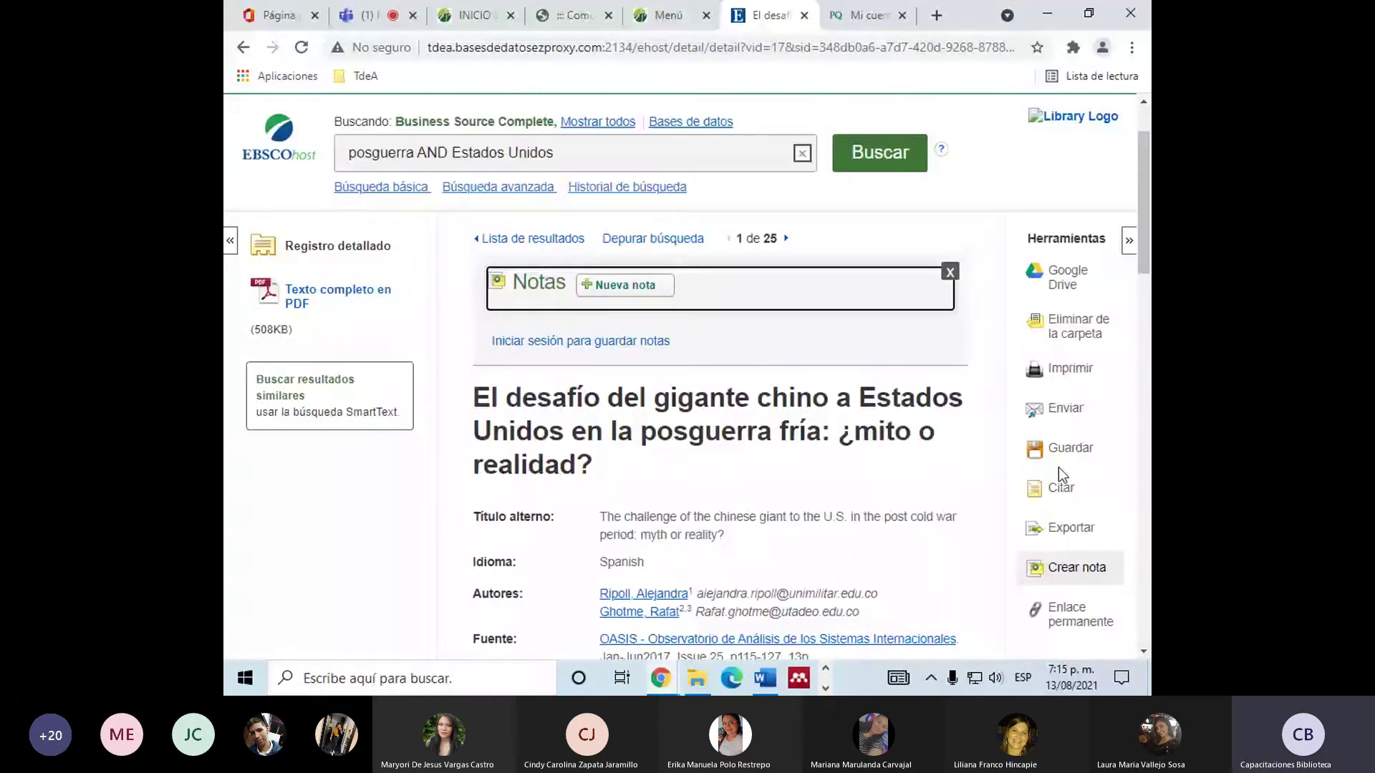
click(625, 284)
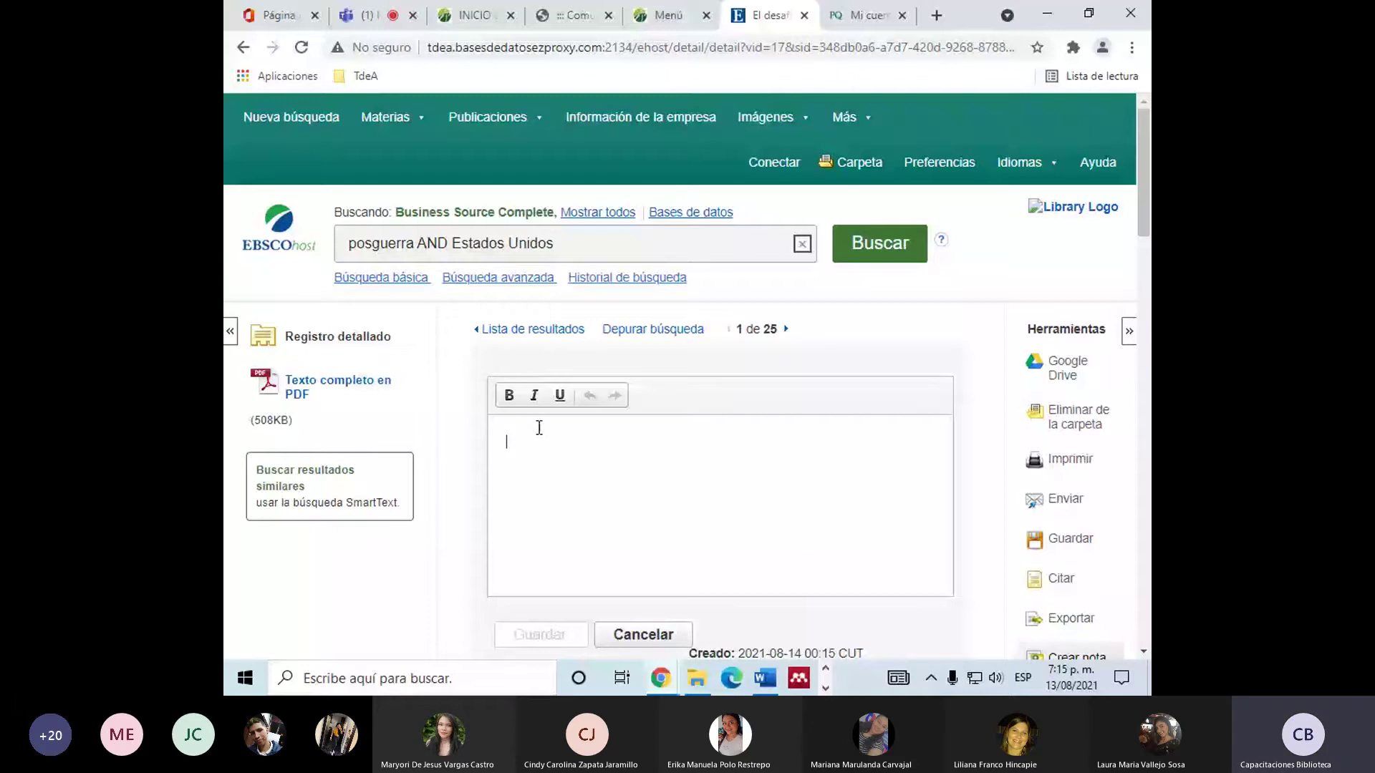
text(Muy importante)
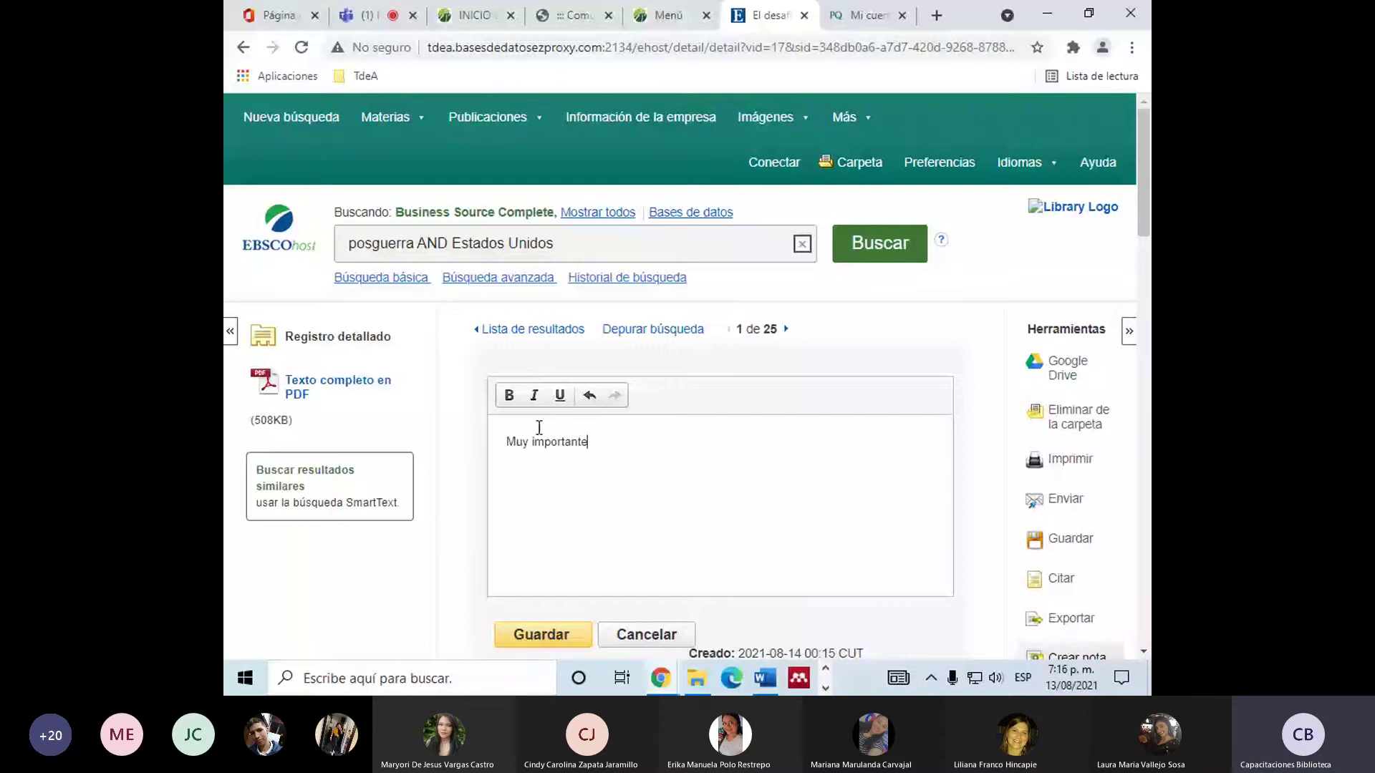
click(541, 634)
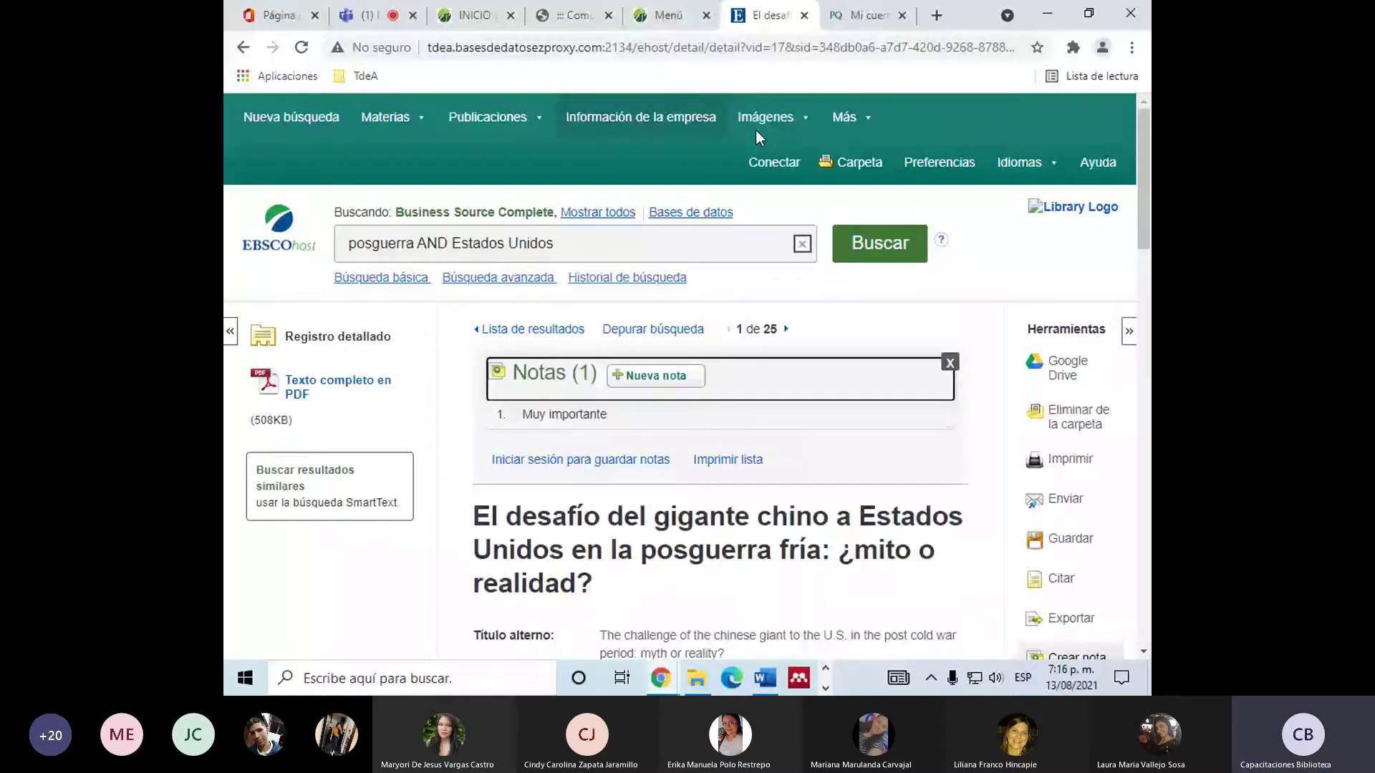
Display the article's permanent link and select the whole URL.
scroll(1074, 502, down, 3)
click(1081, 532)
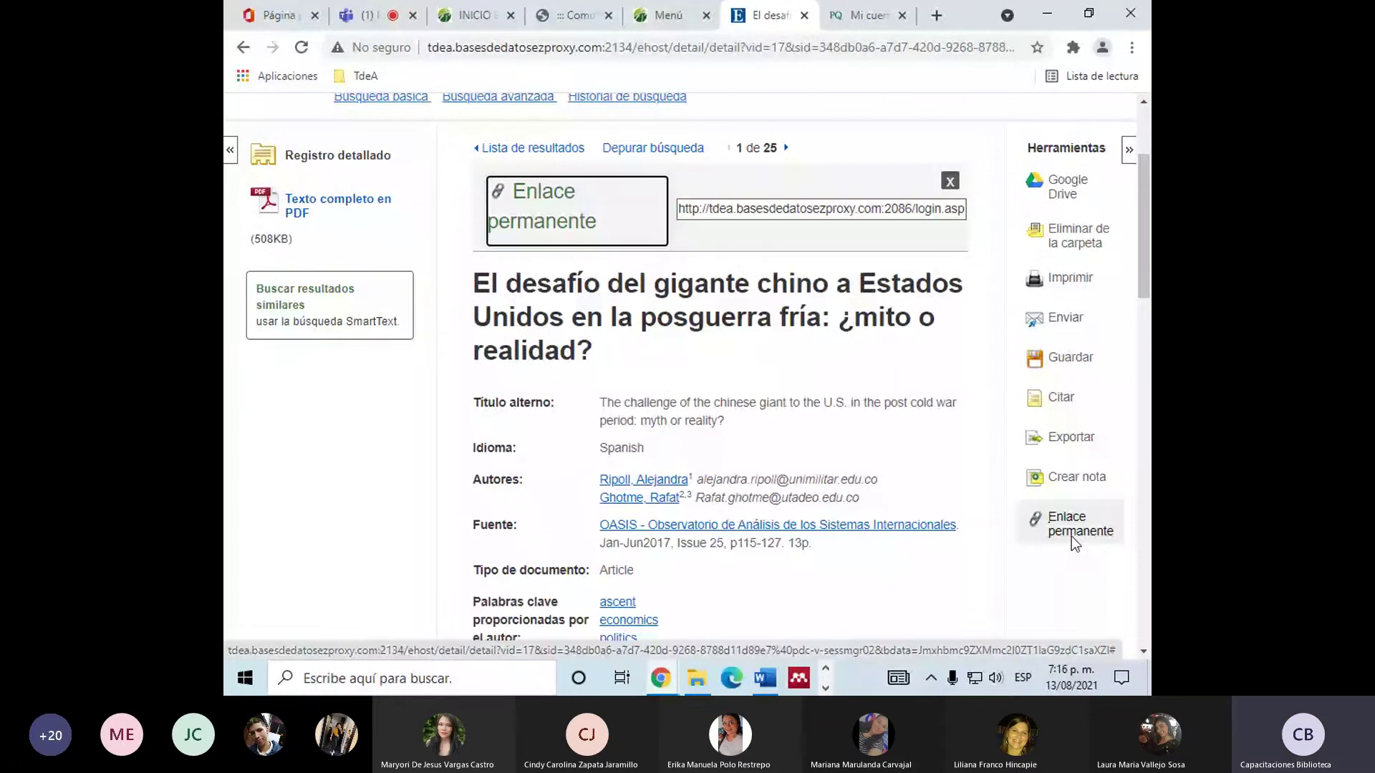
scroll(659, 345, up, 2)
drag(680, 300, 792, 288)
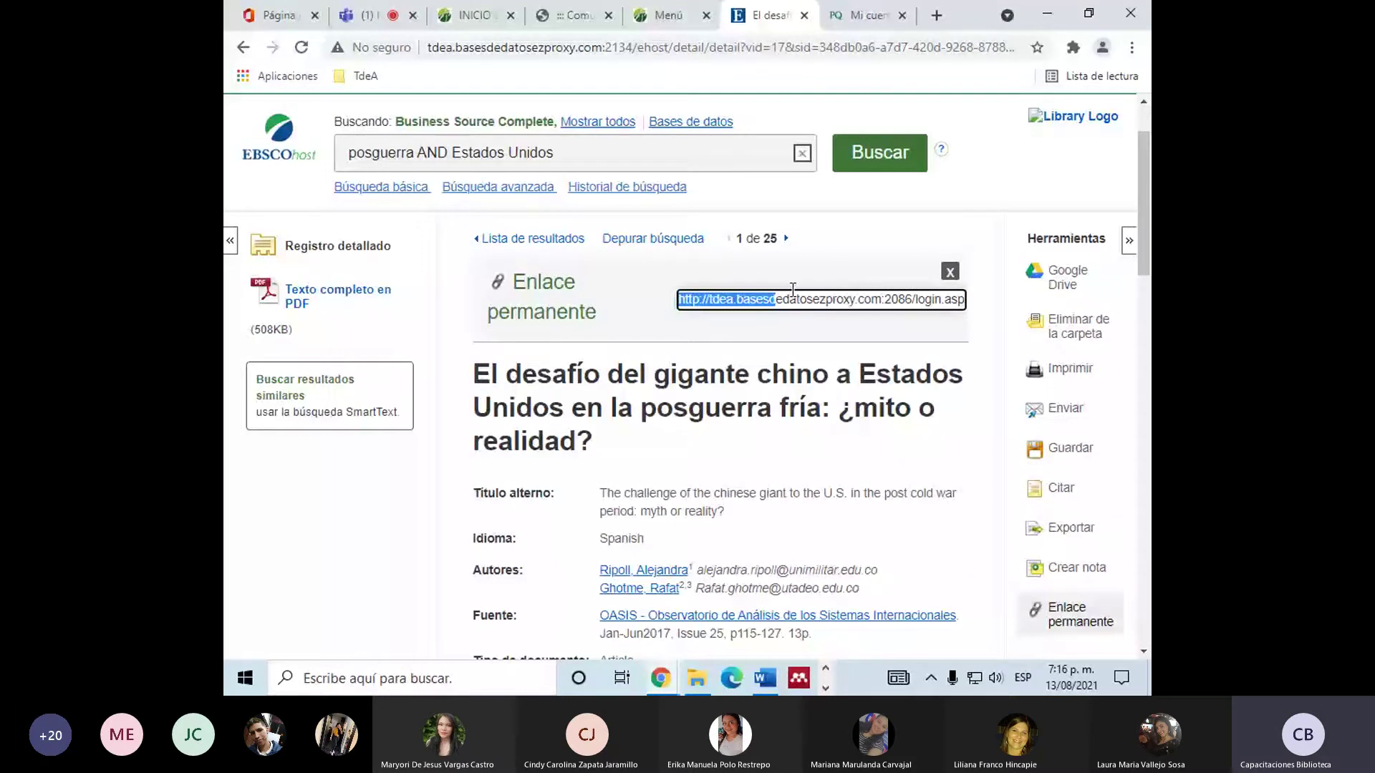
drag(792, 289, 963, 300)
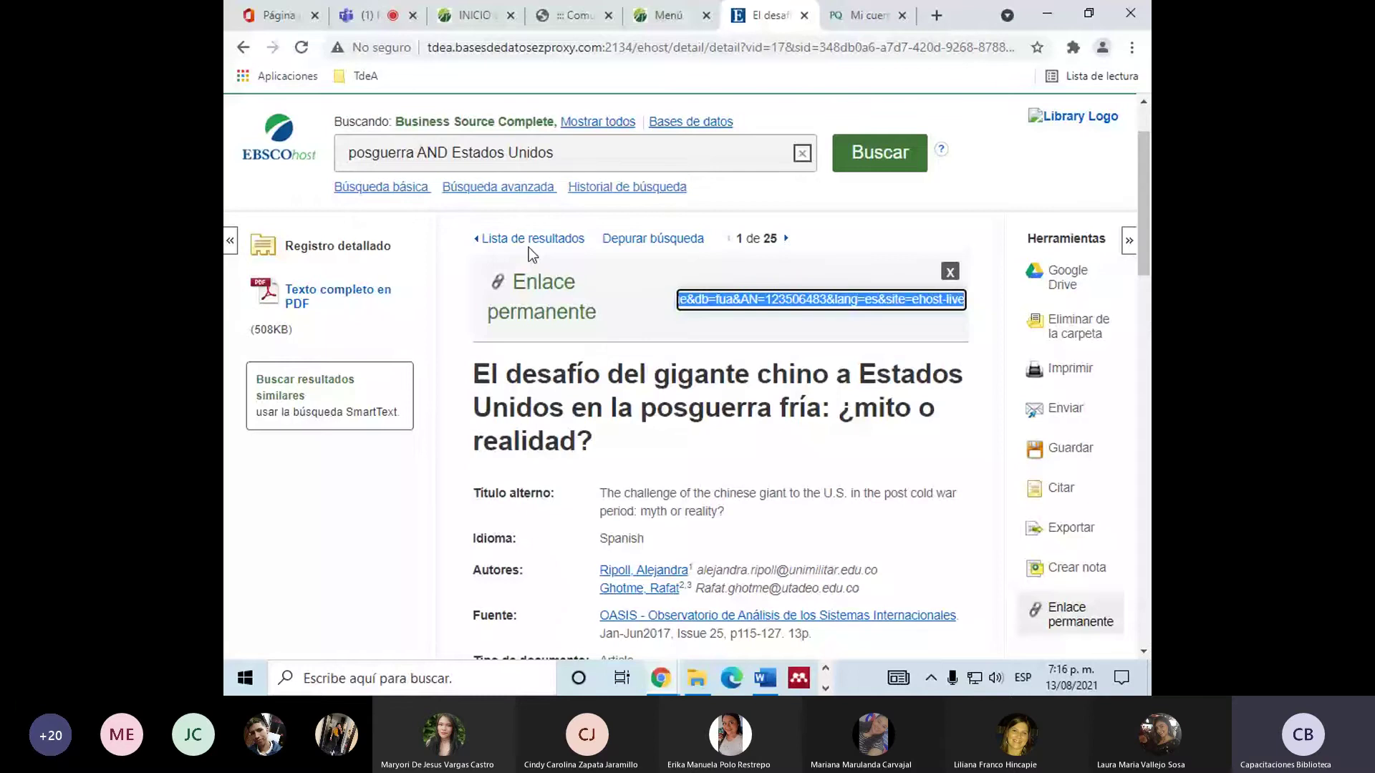
Open the article's full-text PDF and look through its pages down to page 13.
click(329, 296)
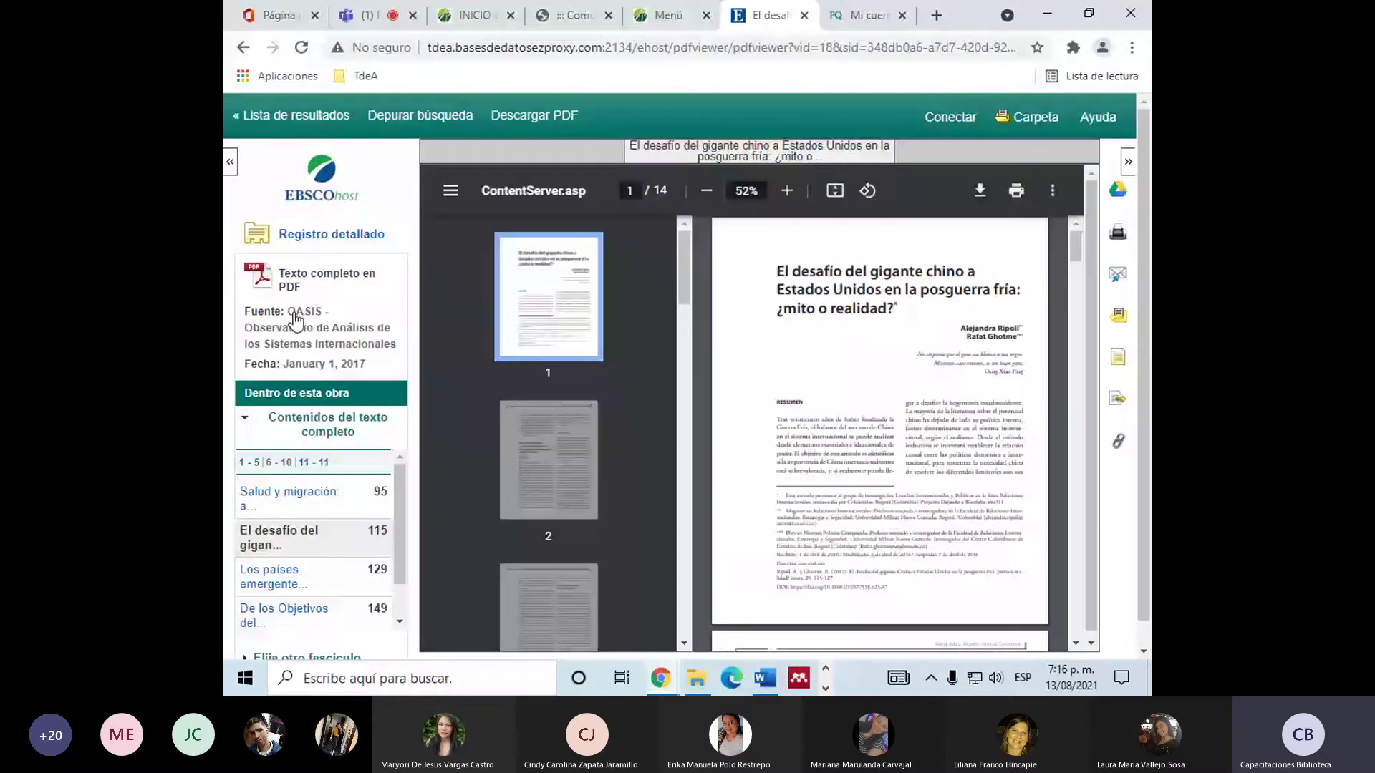
scroll(879, 366, down, 20)
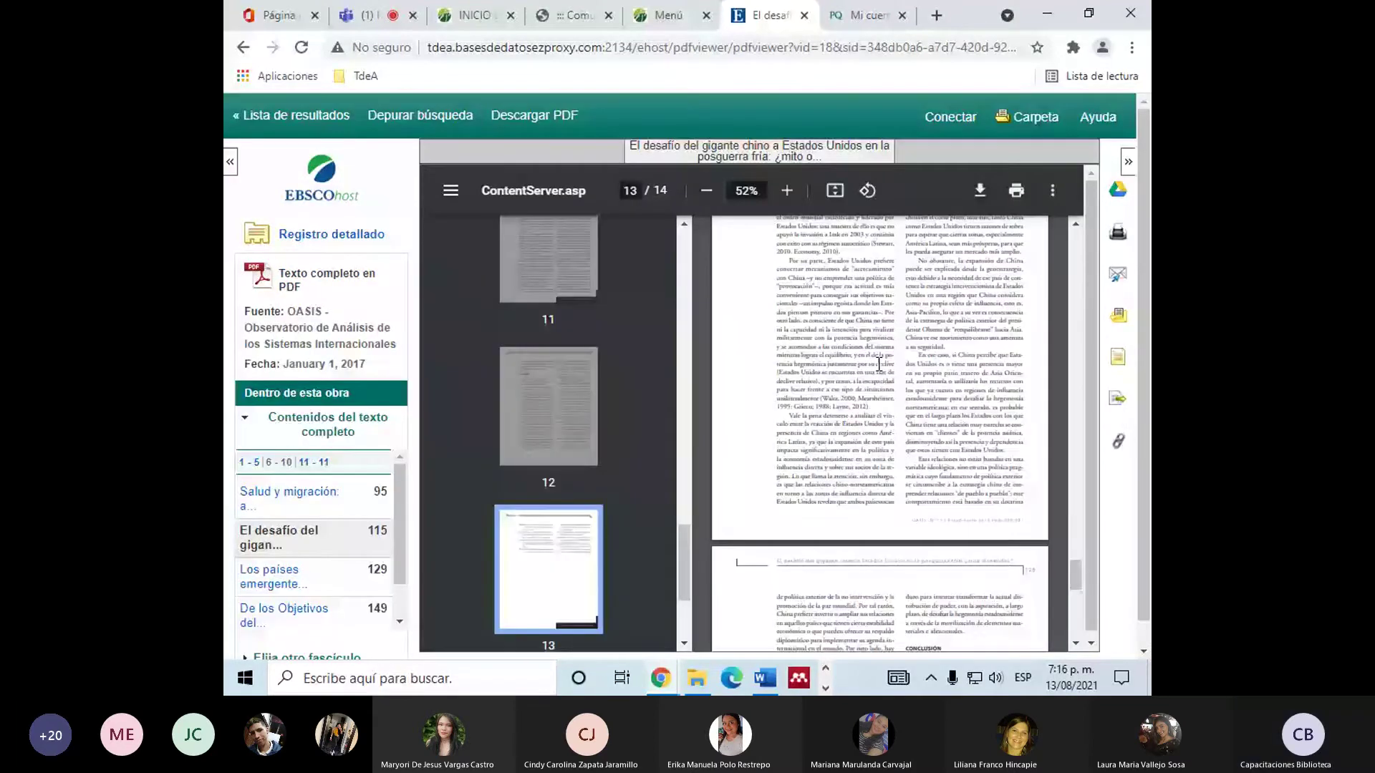
Download the article's full-text PDF and return to the list of search results.
scroll(879, 364, down, 5)
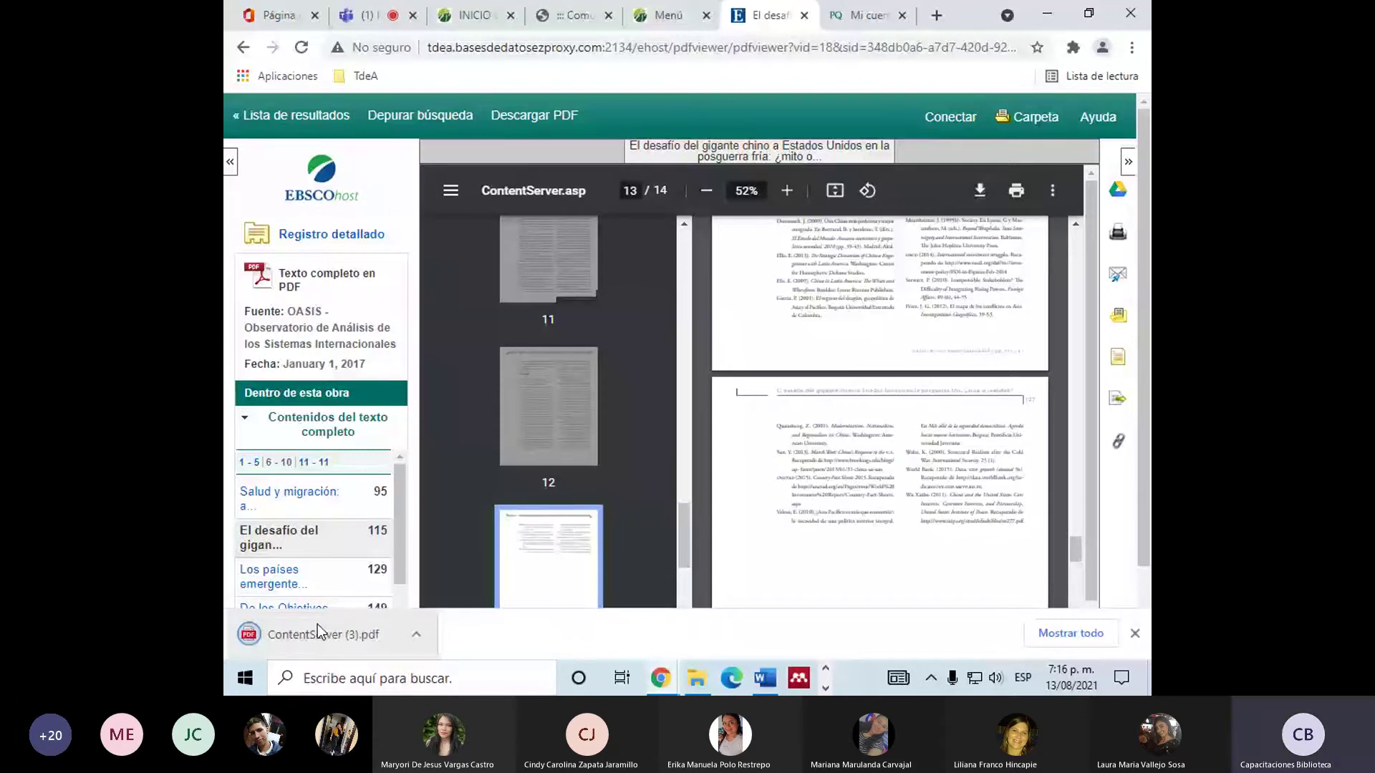
scroll(979, 531, up, 20)
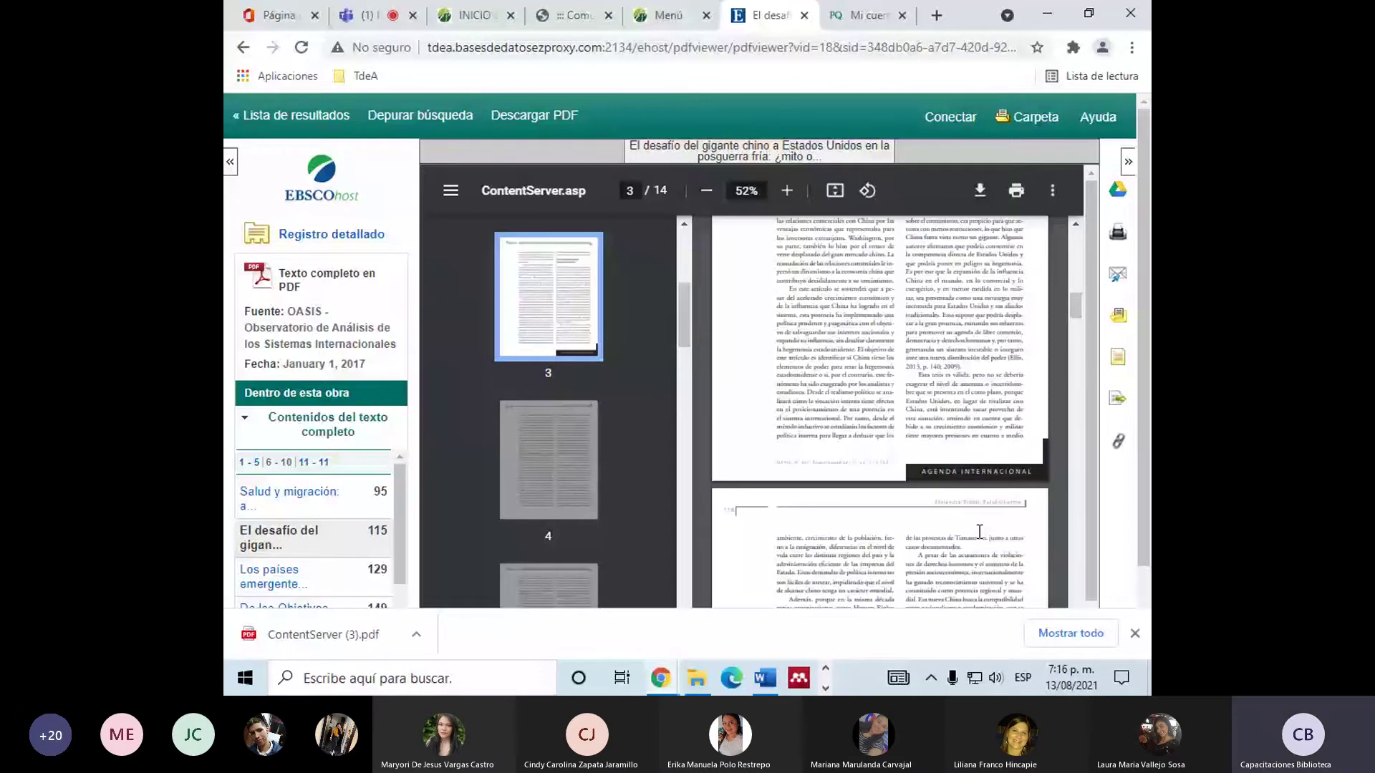
key(alt+Left)
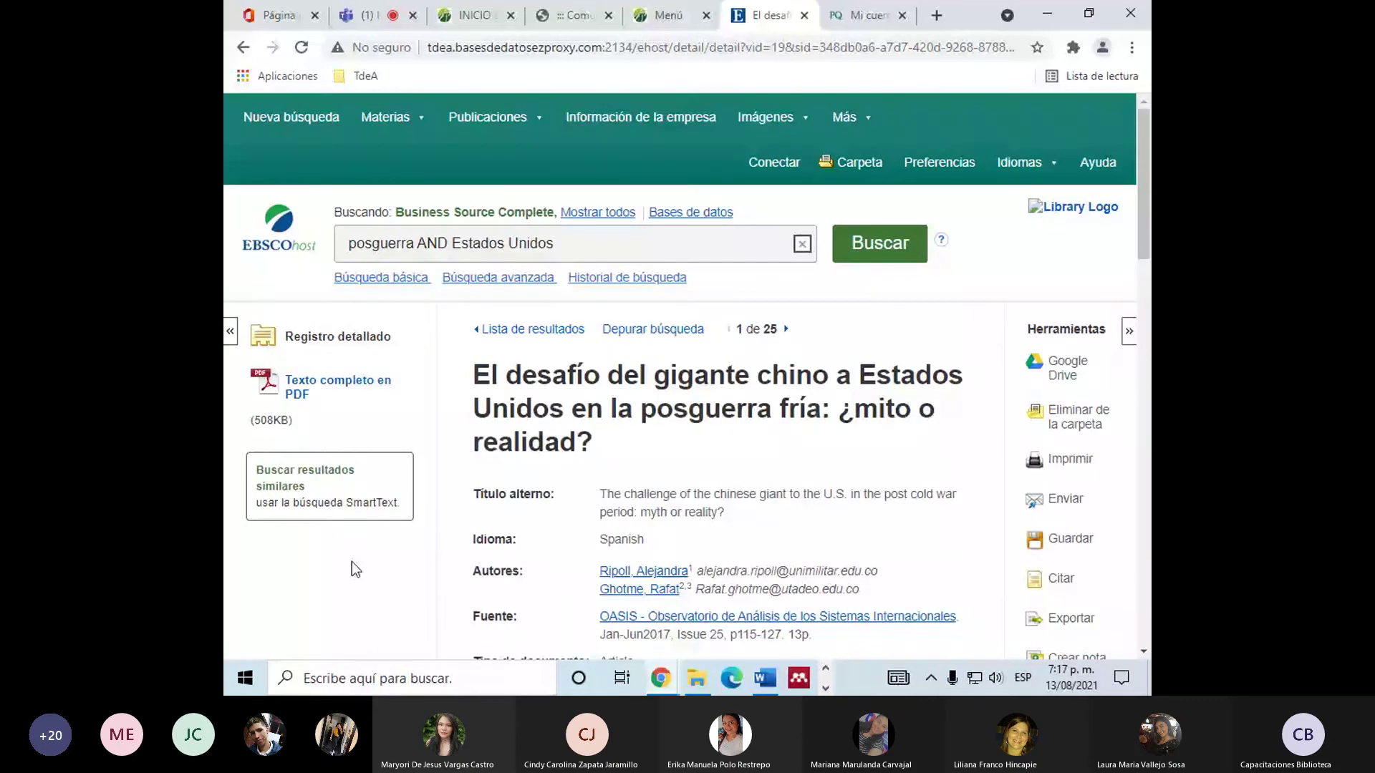
click(560, 331)
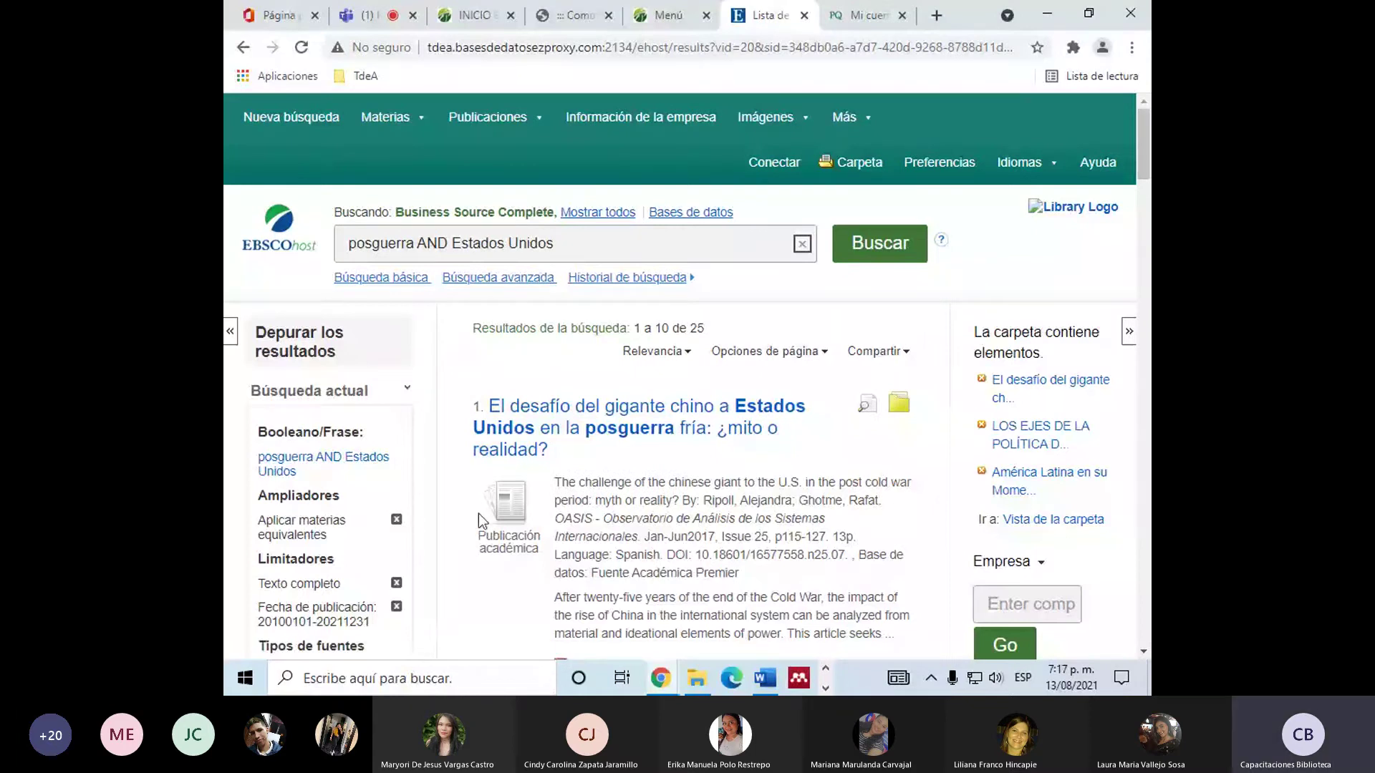
mouse_move(776, 123)
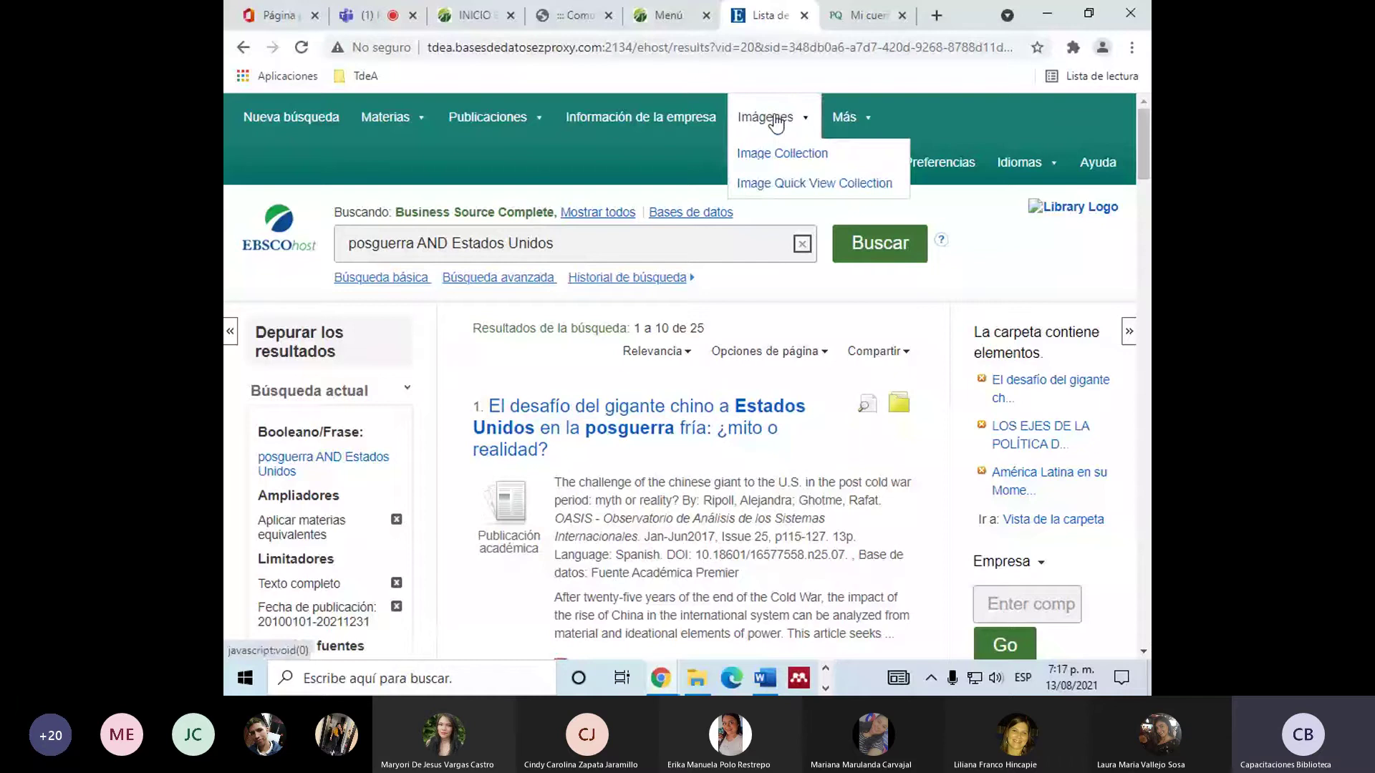
mouse_move(841, 129)
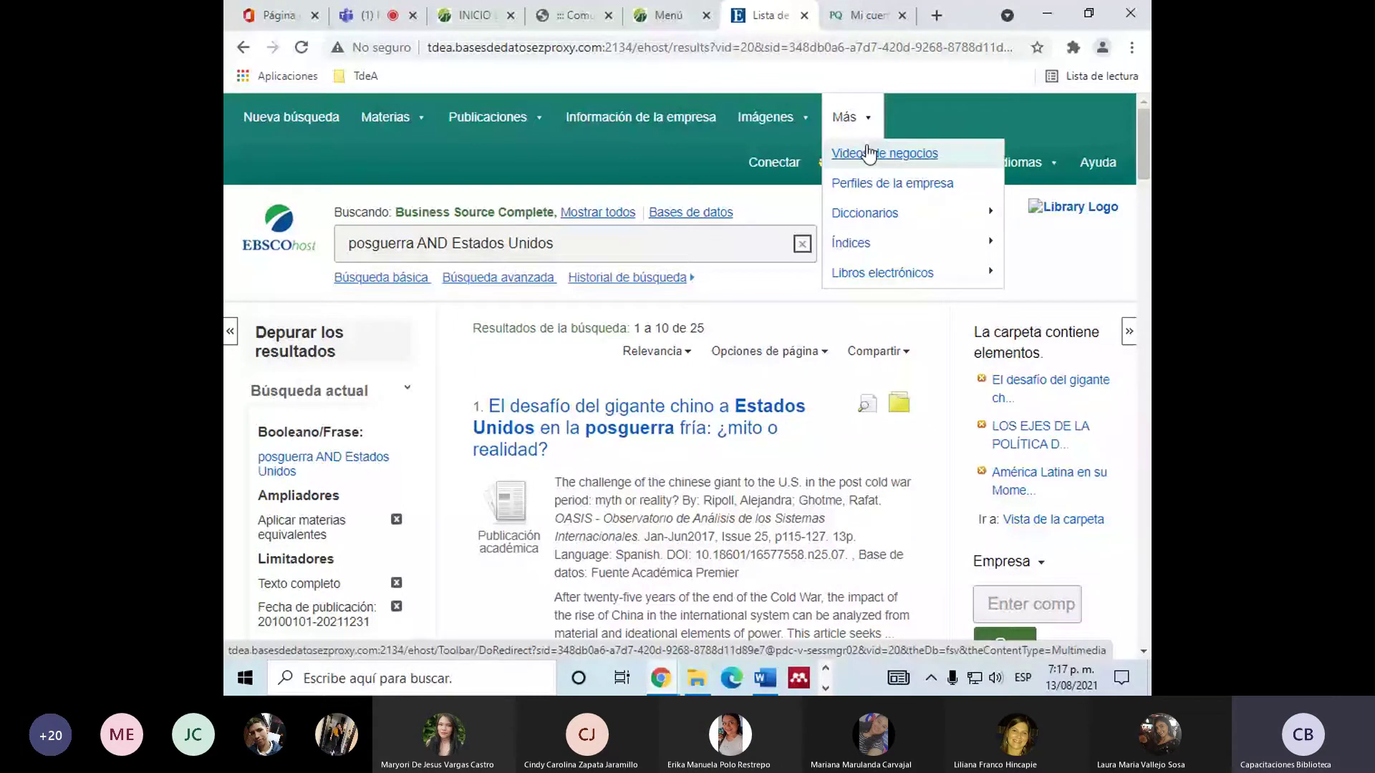
mouse_move(878, 223)
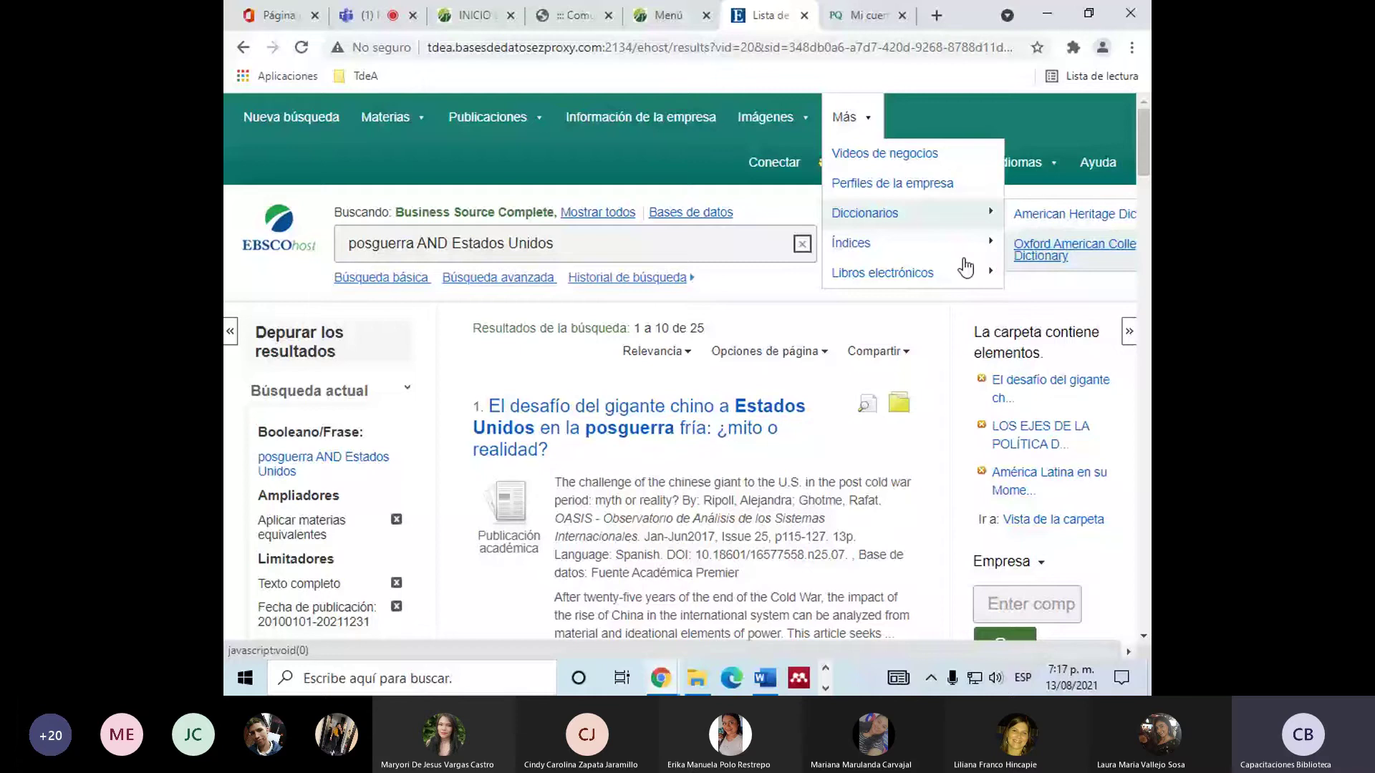
mouse_move(966, 269)
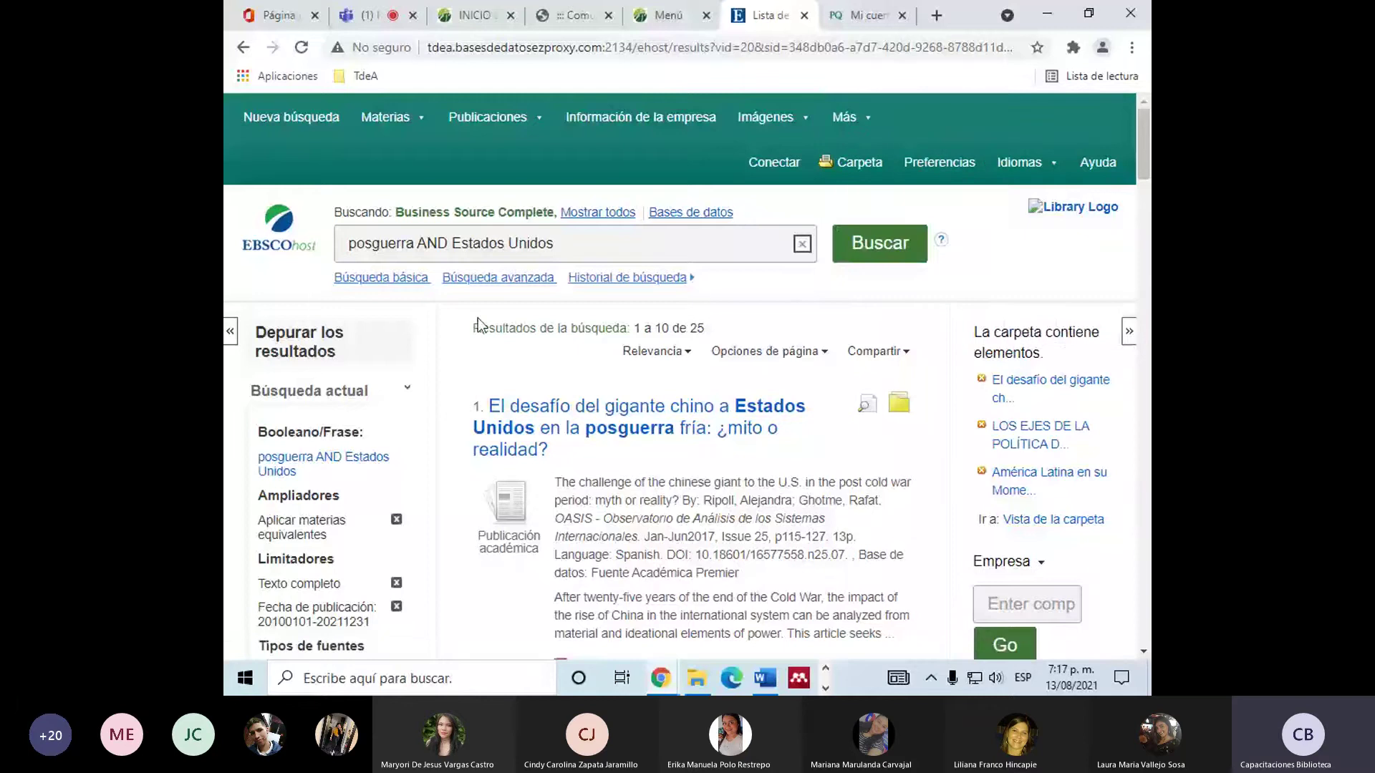
Shorten the query to "posguerra" by removing "AND Estados Unidos", rerun the search and look over the results.
drag(555, 243, 416, 244)
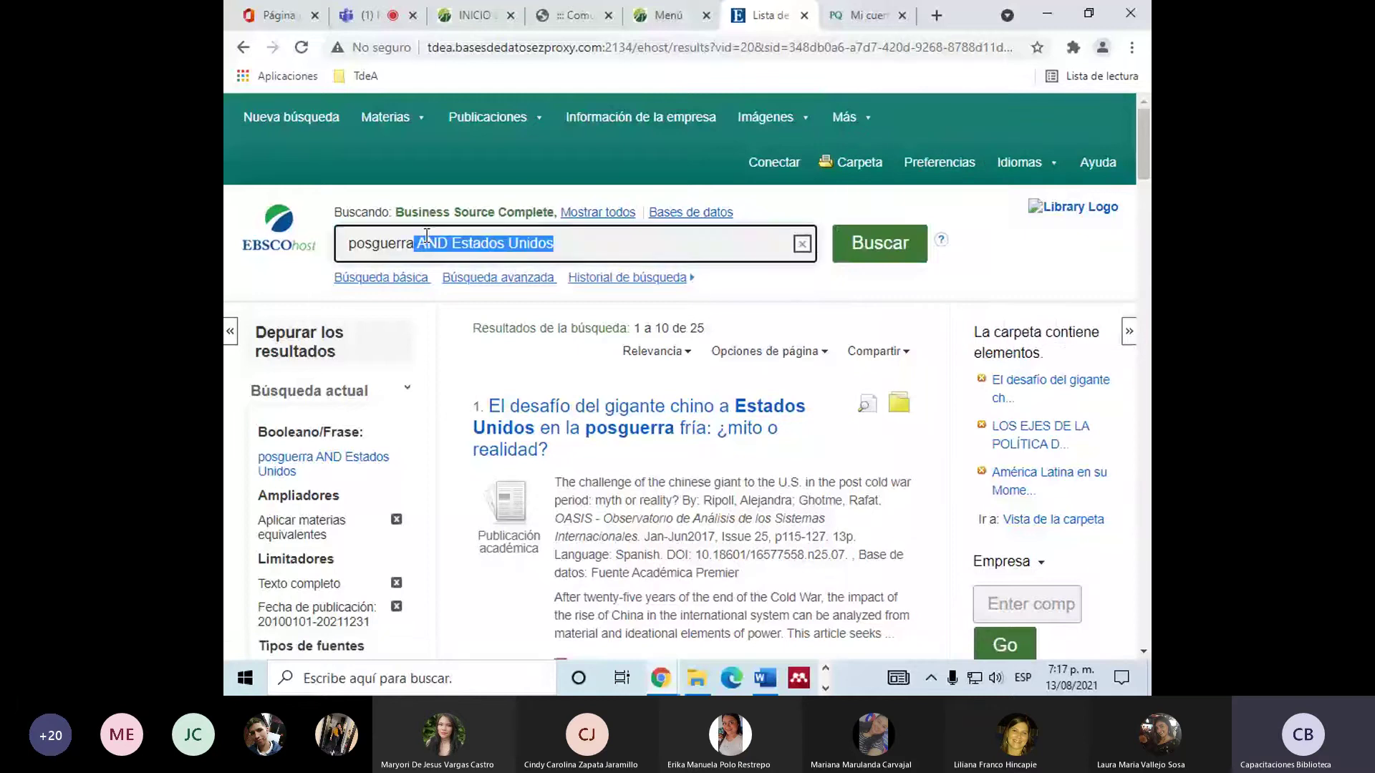
key(BackSpace)
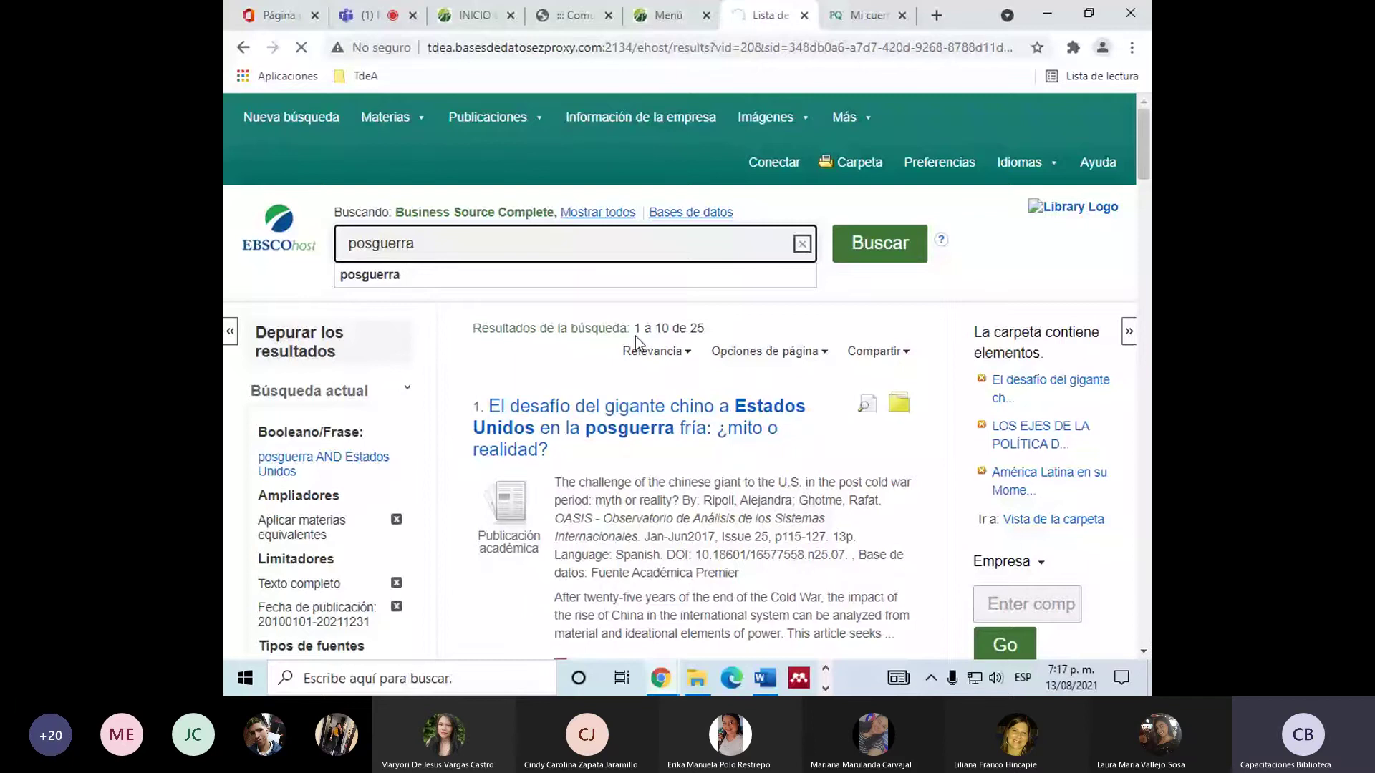
scroll(579, 348, down, 4)
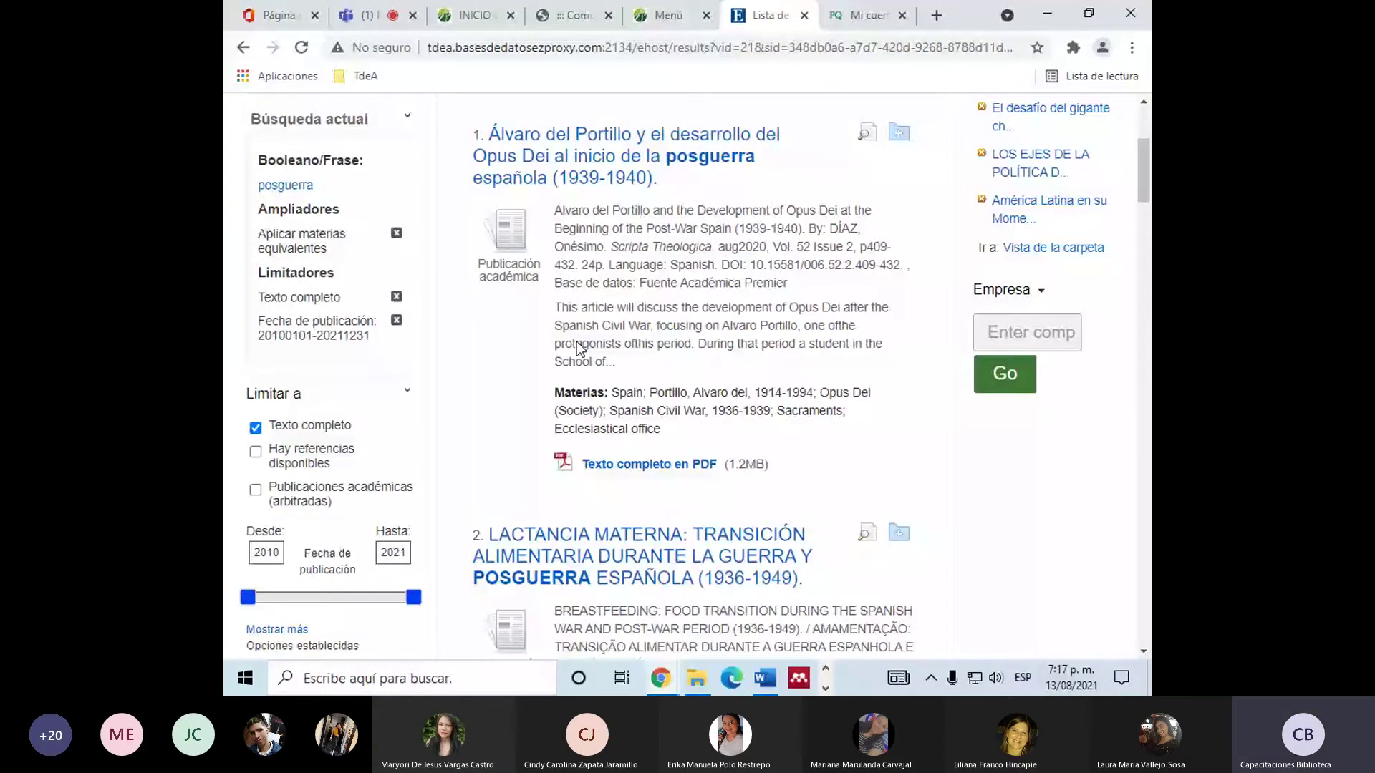
scroll(580, 349, up, 4)
Open the business videos collection (Videos de negocios) and search it for "economía".
click(856, 152)
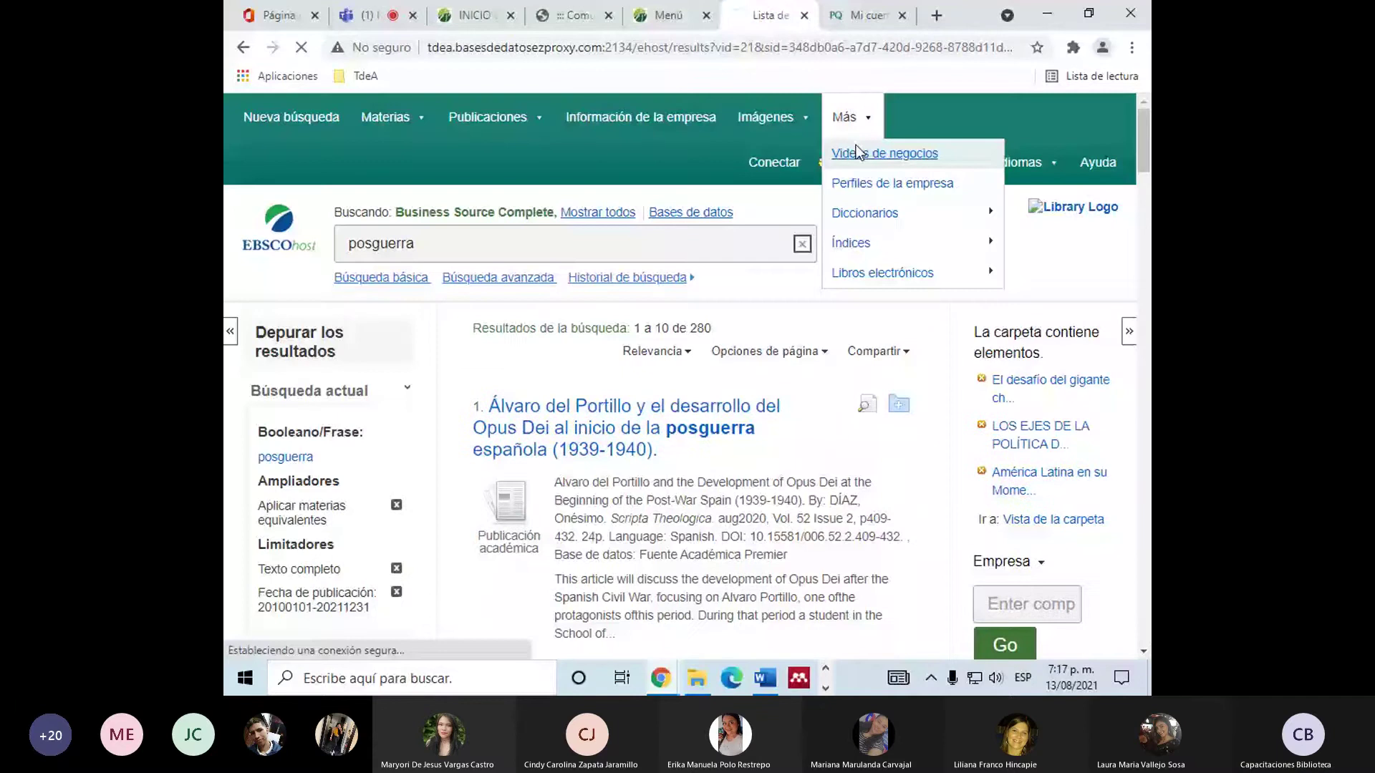
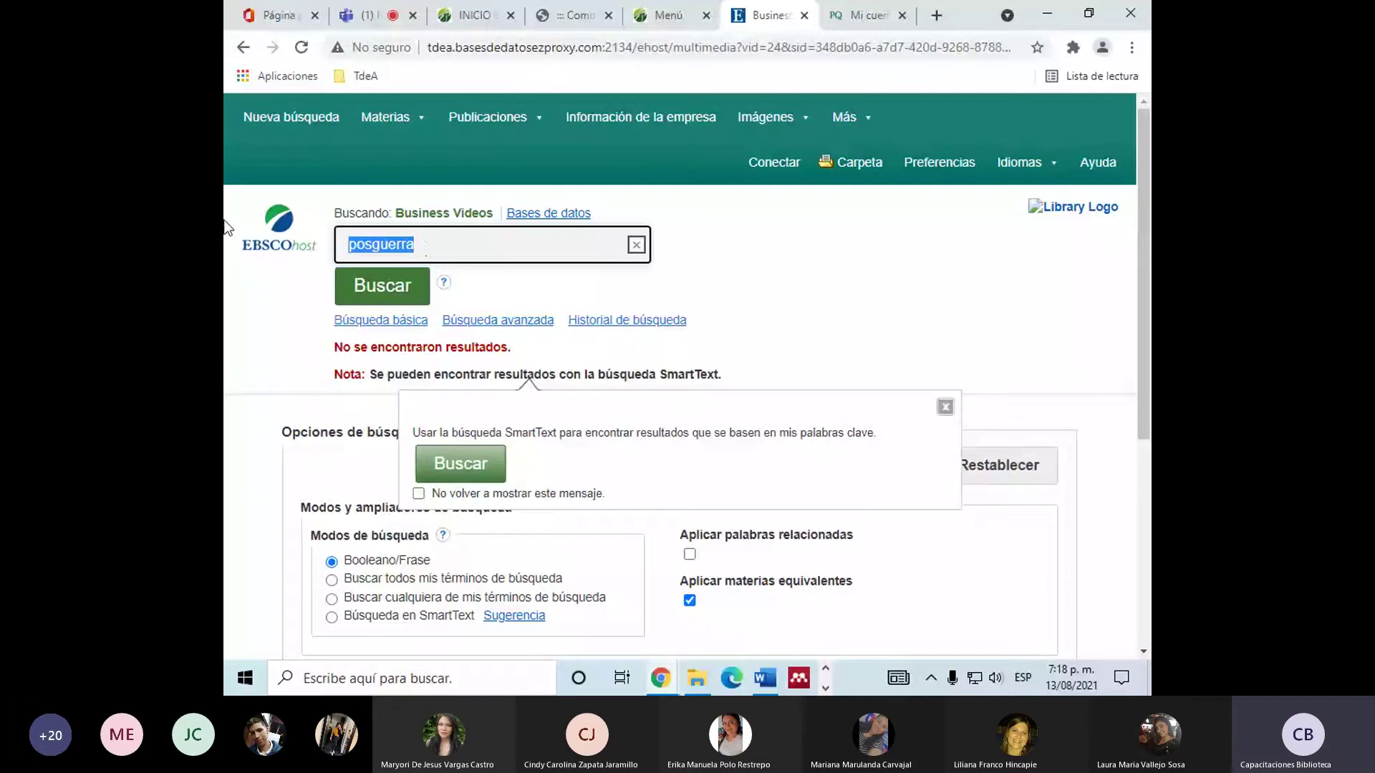
text(d)
key(BackSpace)
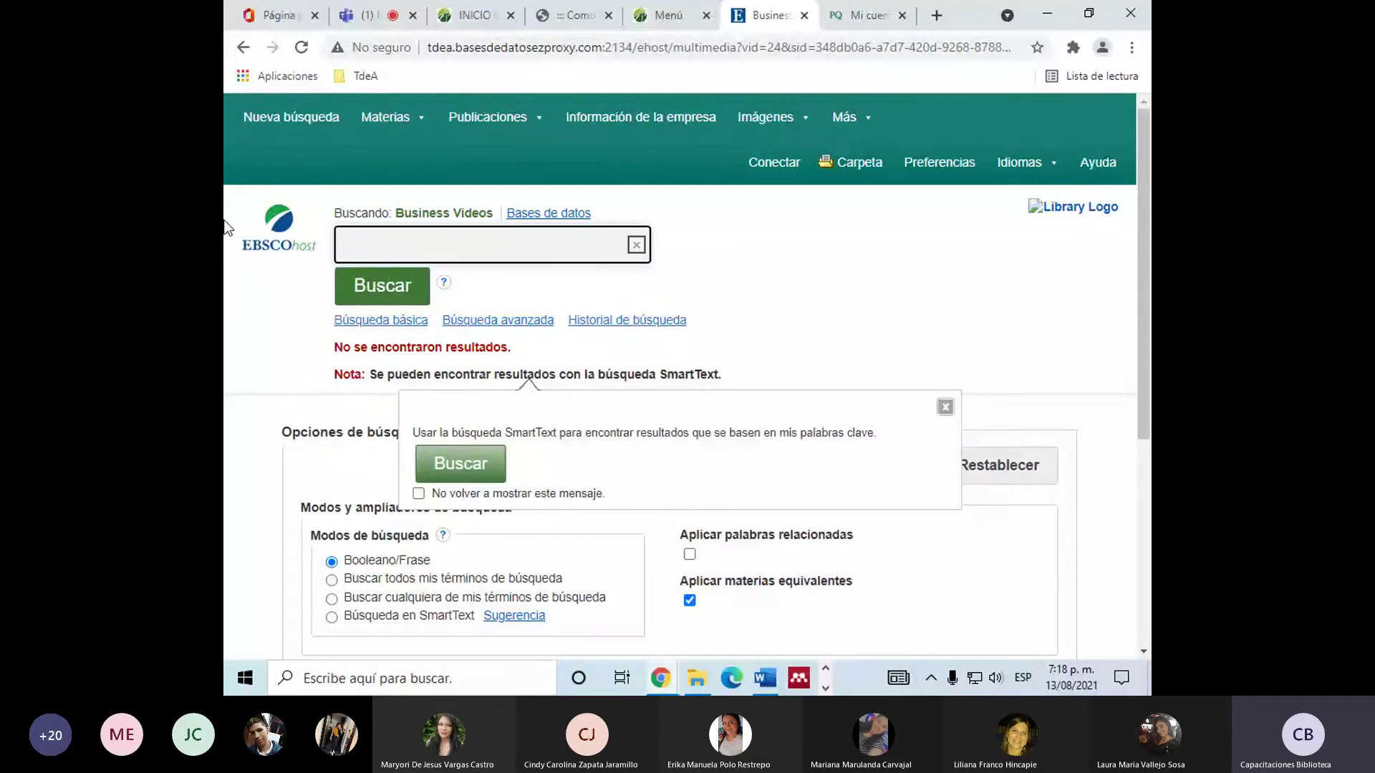
text(econ)
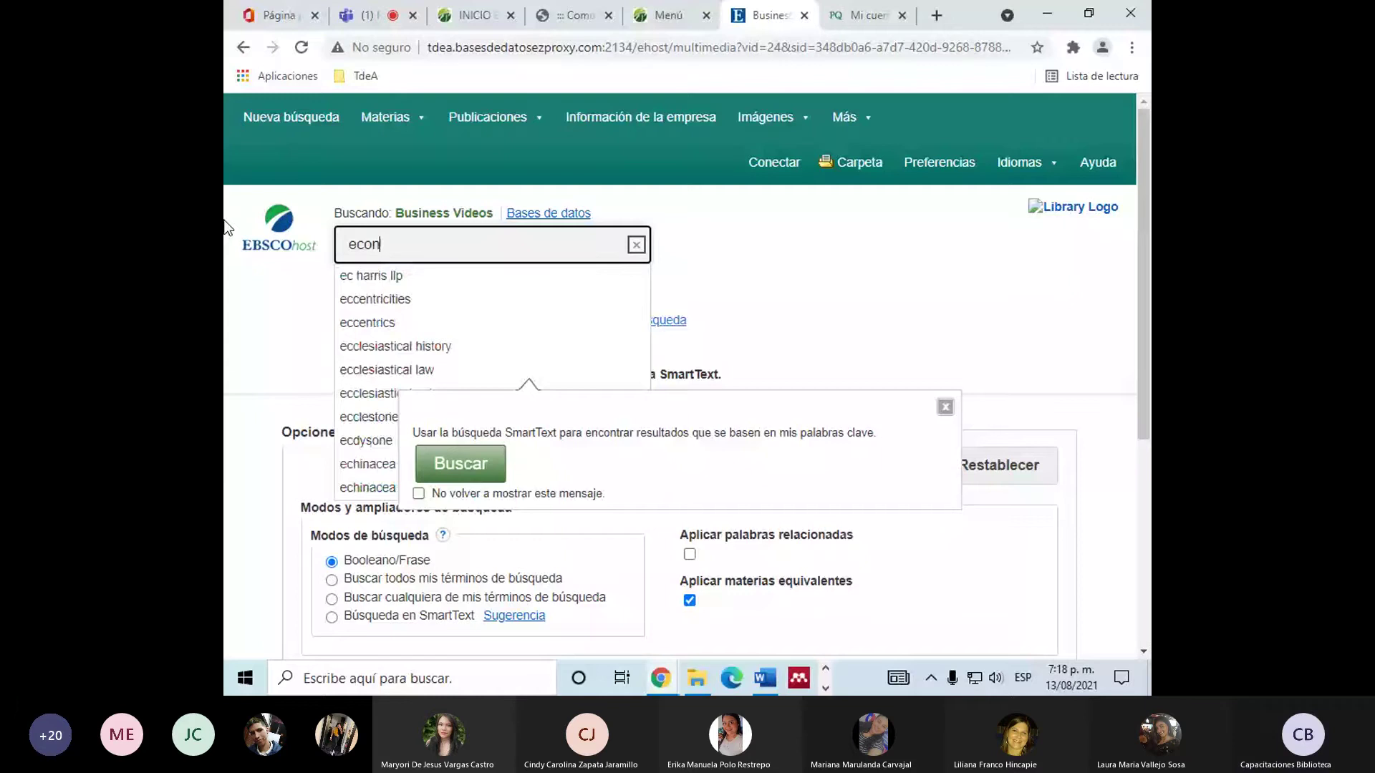
text(o)
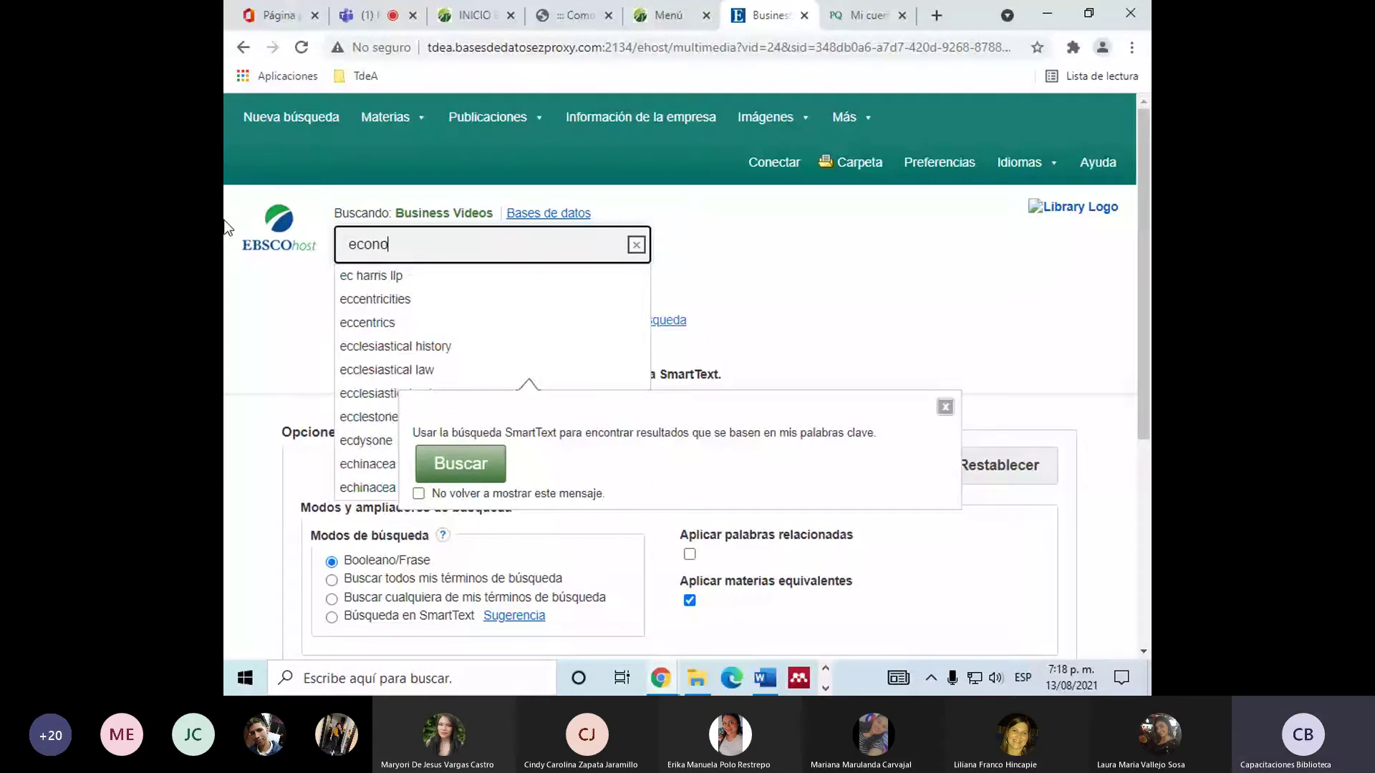
text(mía)
key(Return)
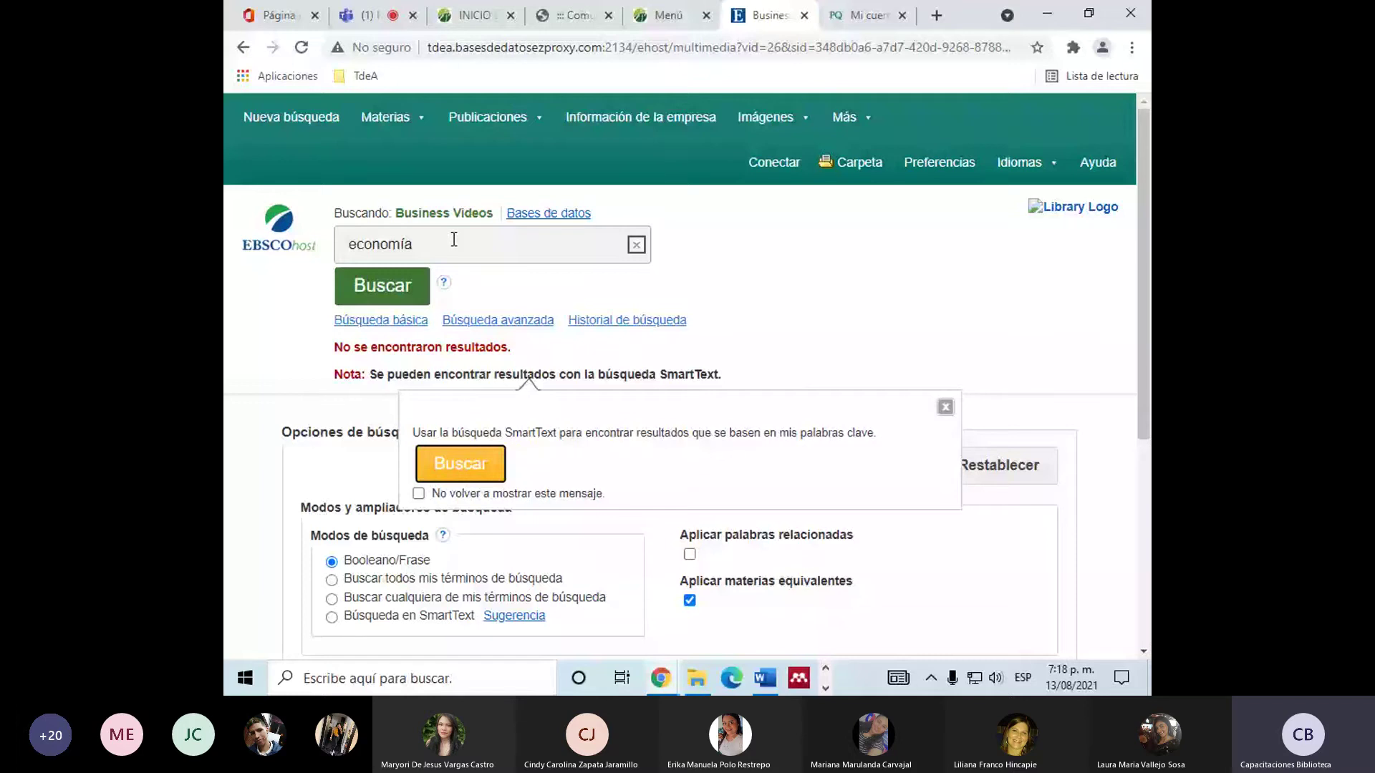
Search the business videos for "economic" and open the Associated Press video of Mrs Thatcher's speech on economic growth in Manila.
key(Return)
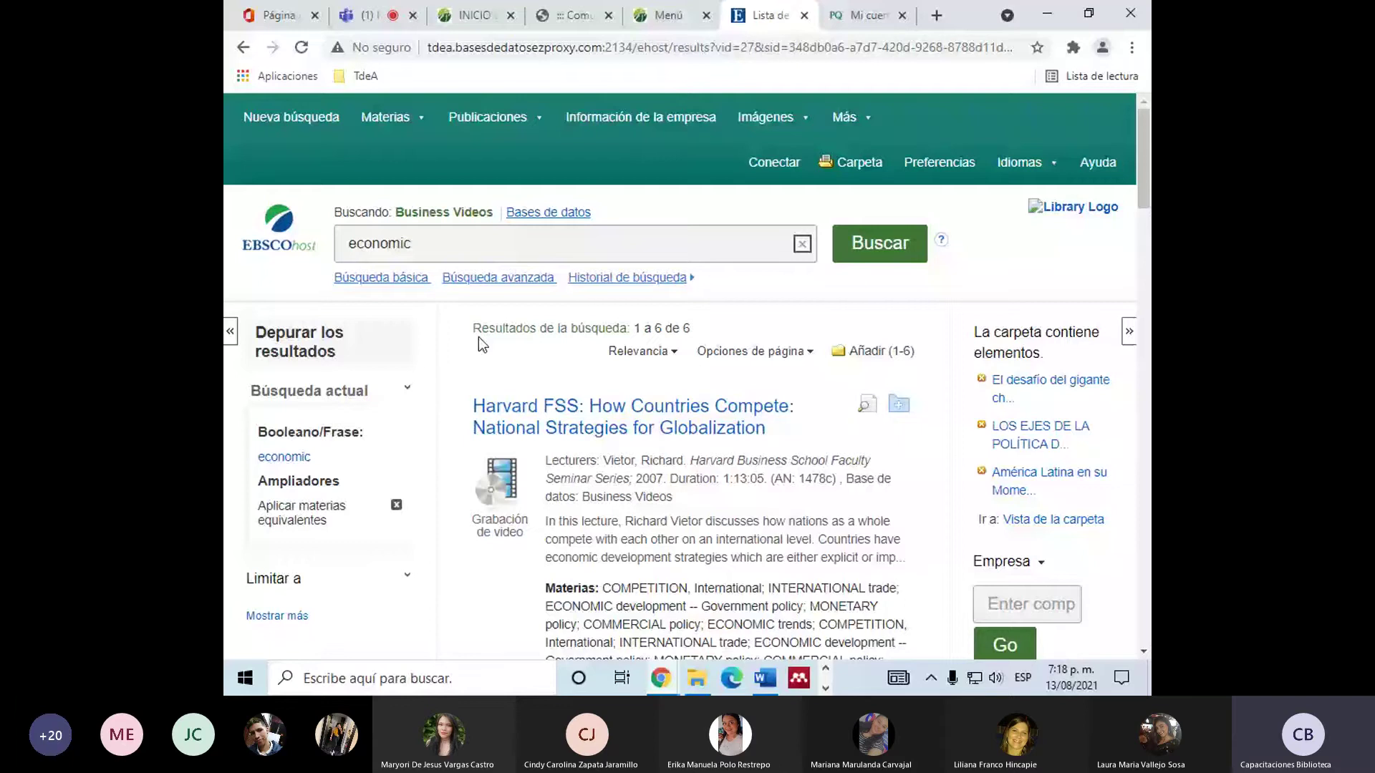
scroll(478, 336, down, 10)
click(693, 452)
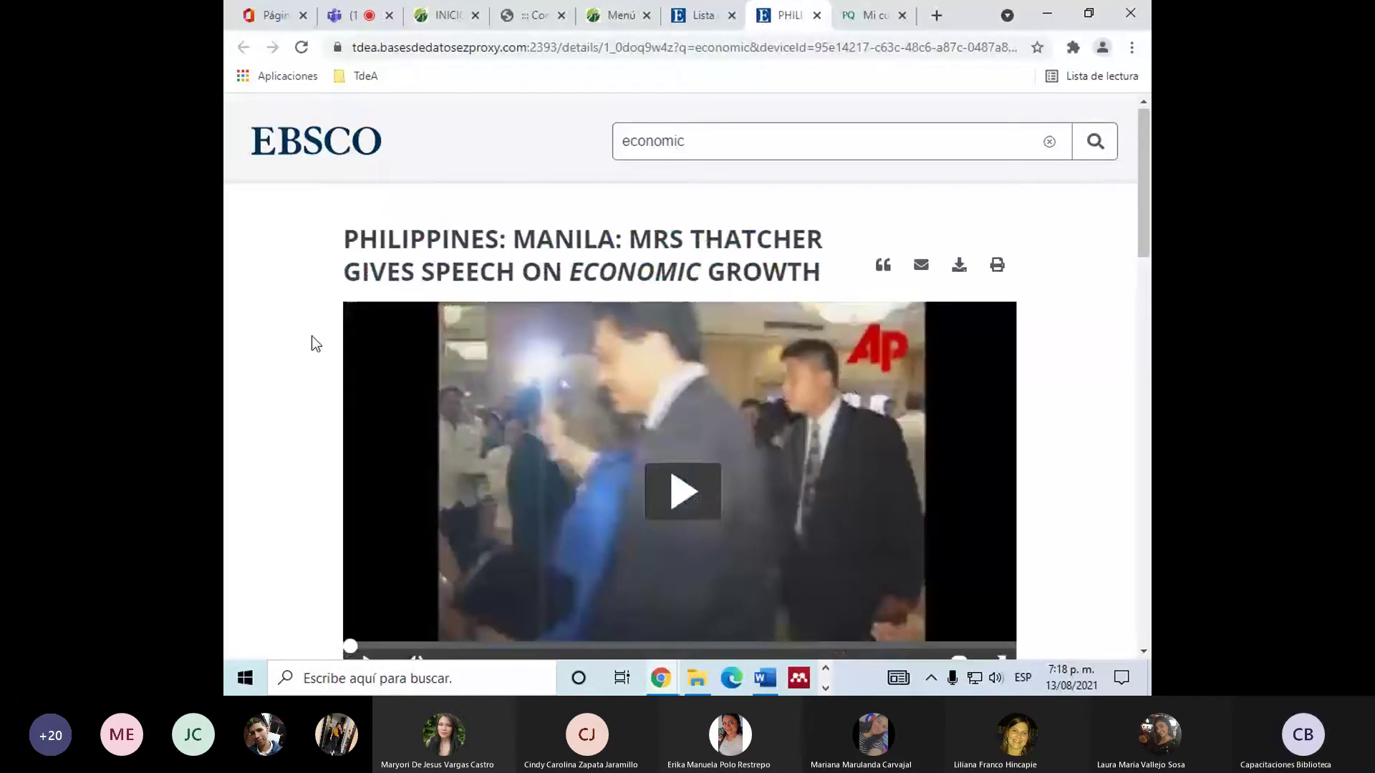
View the citation styles available for the video and close the citation dialog without copying a reference.
click(875, 270)
click(563, 349)
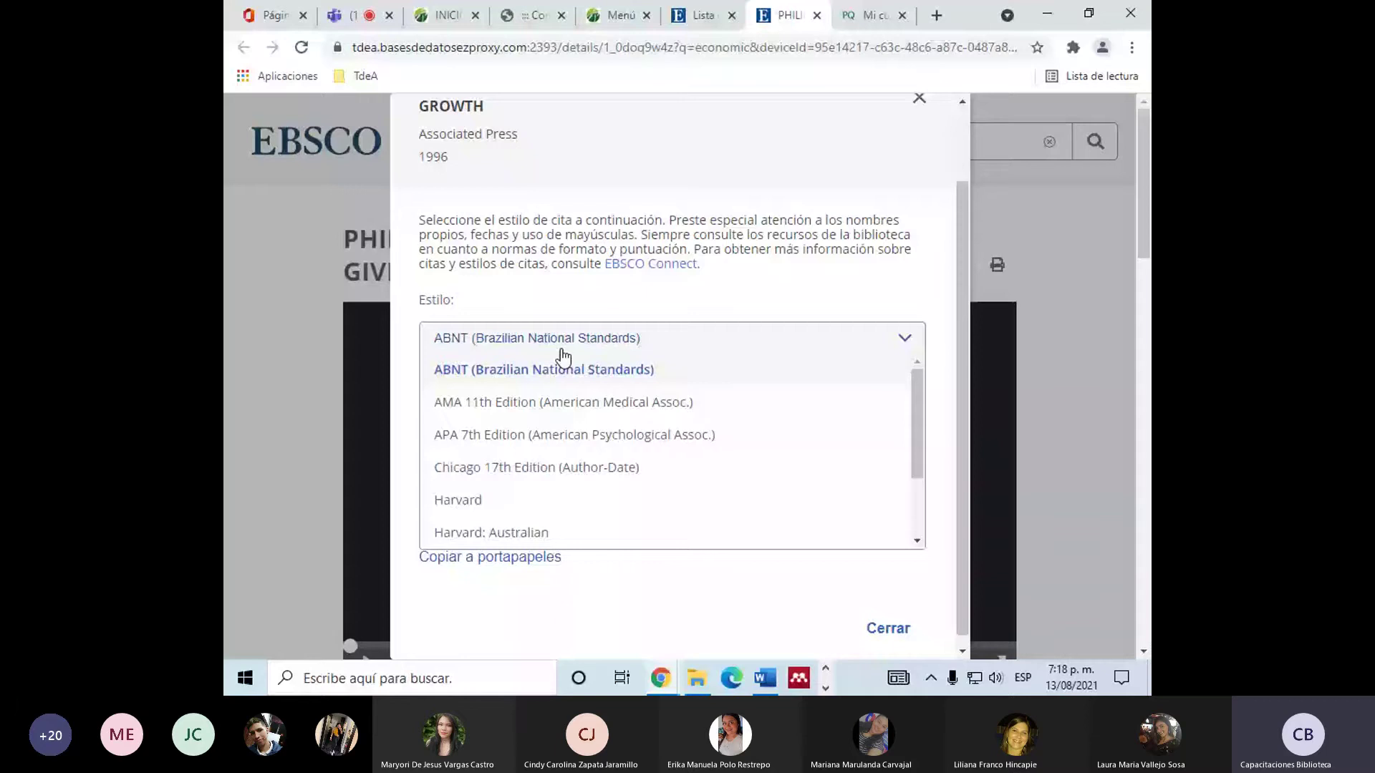
key(Escape)
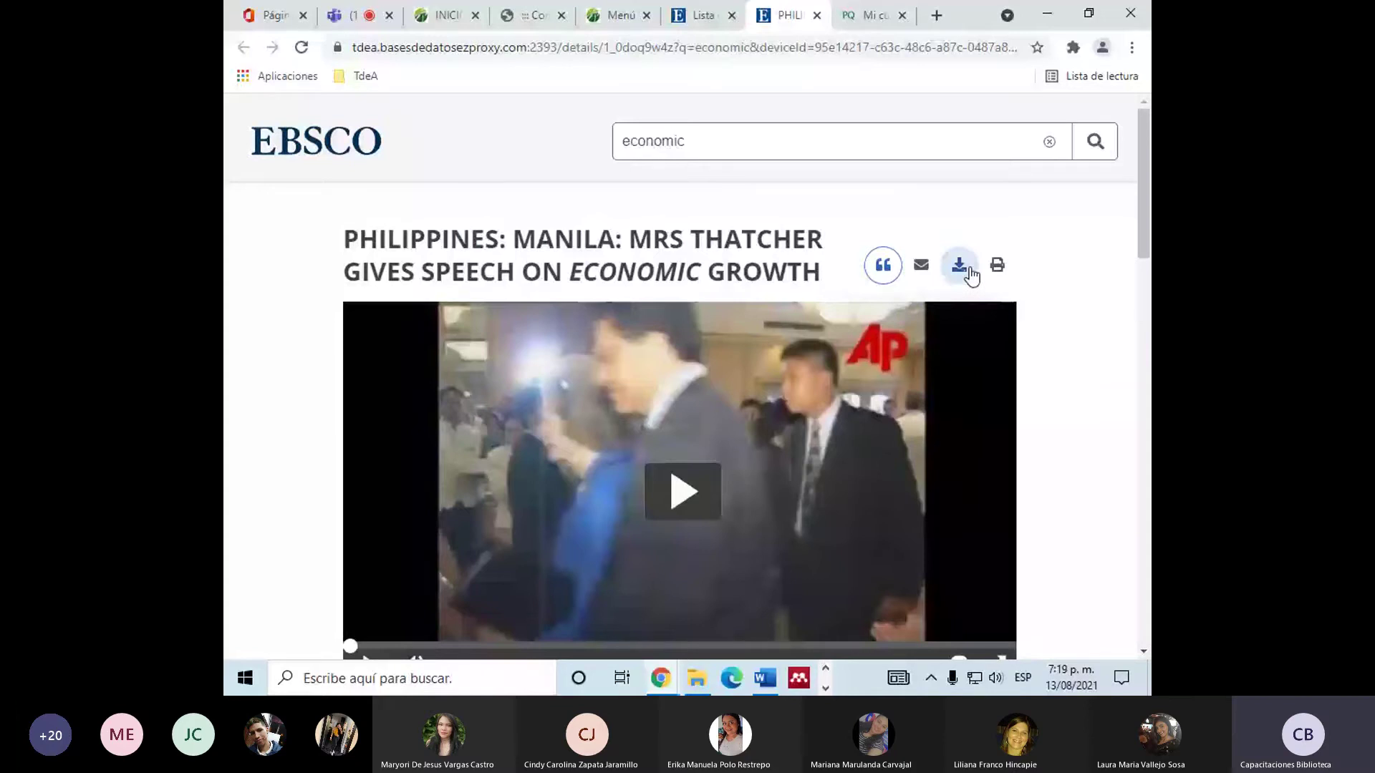
Examine the video's transcript, its details section and the list of images at the end of the record.
scroll(346, 494, down, 7)
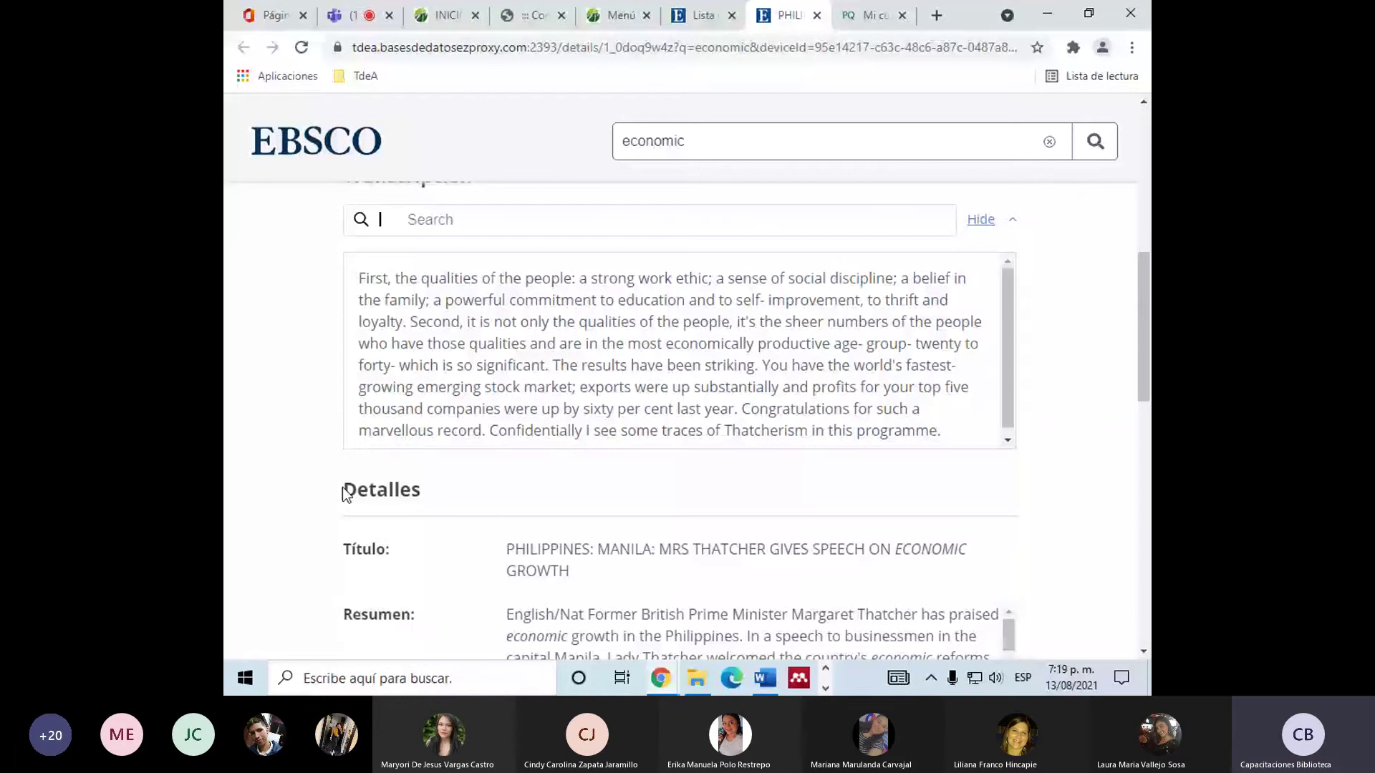
double_click(345, 491)
scroll(951, 384, up, 3)
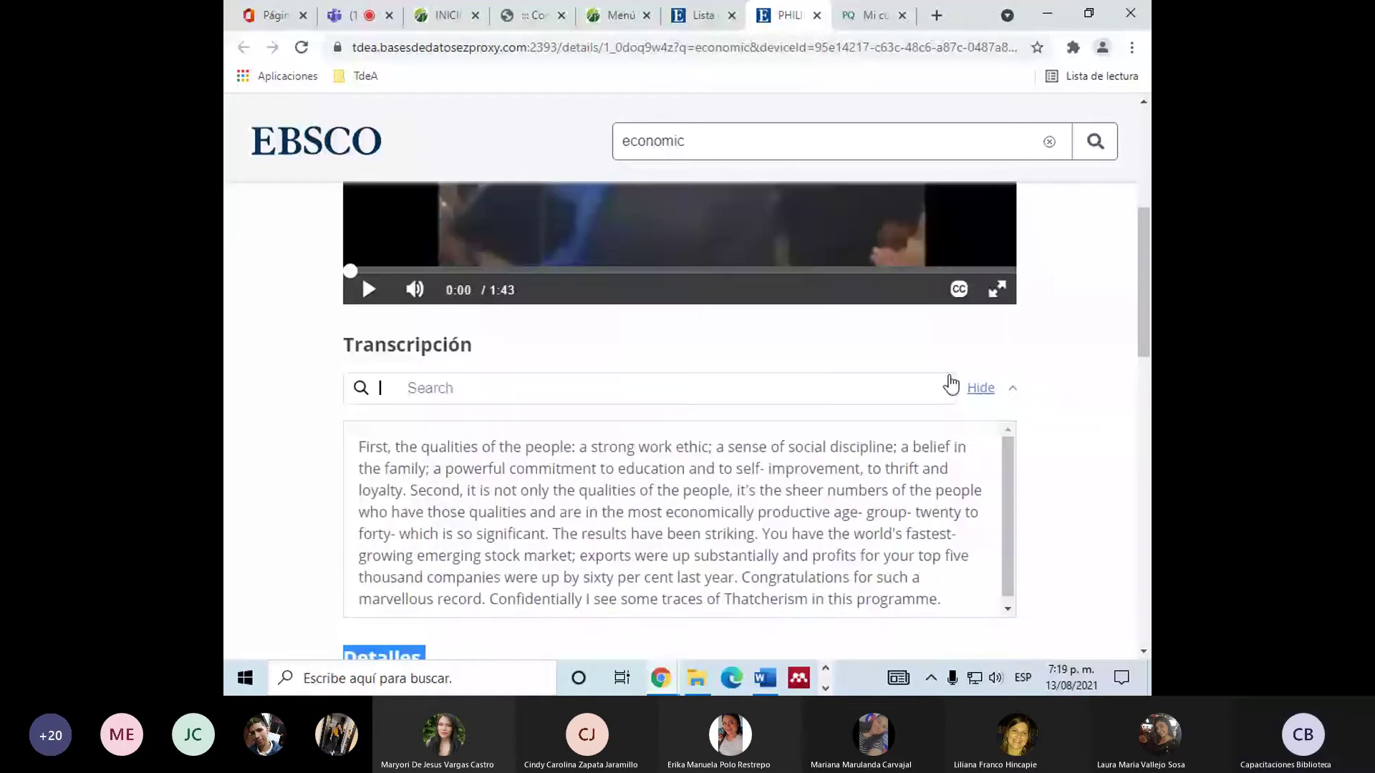
scroll(951, 385, up, 1)
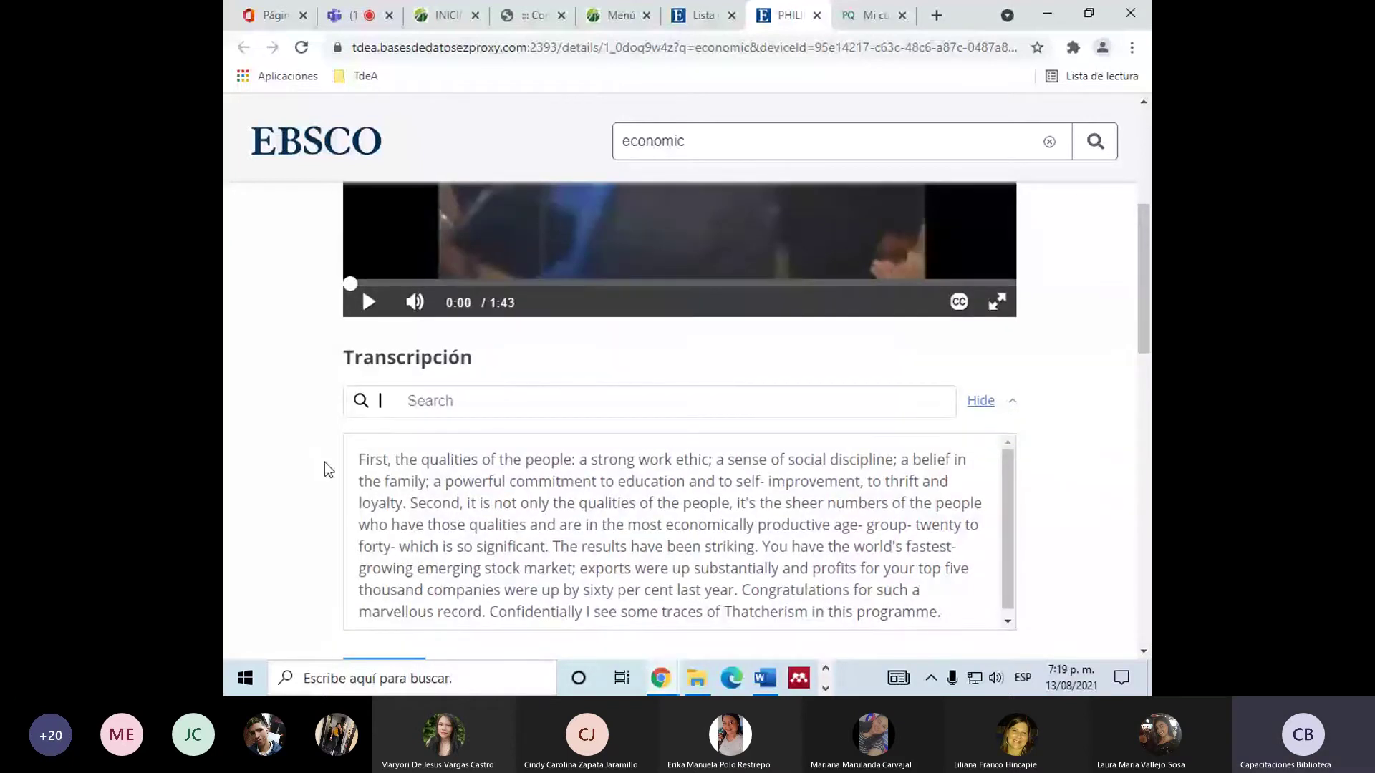
drag(328, 469, 231, 461)
scroll(387, 450, up, 3)
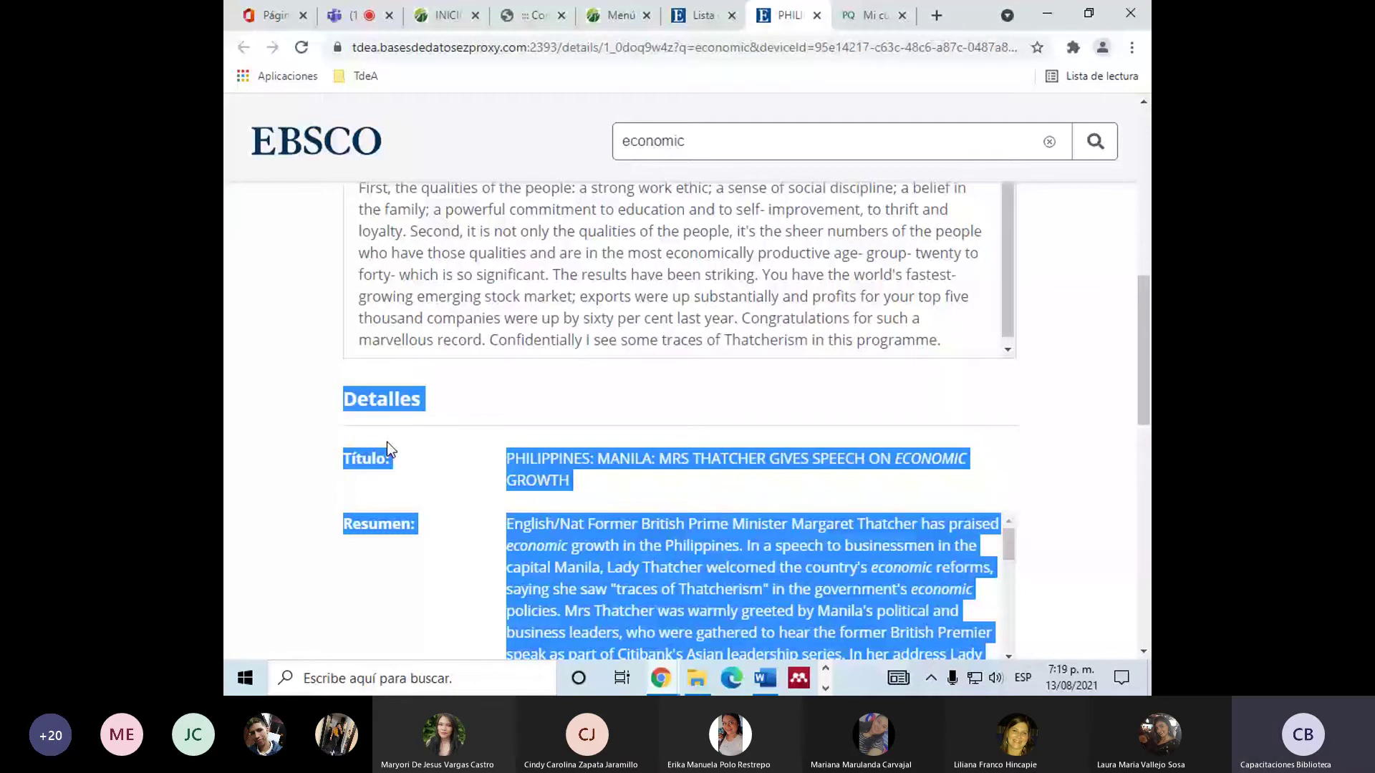
scroll(386, 450, down, 8)
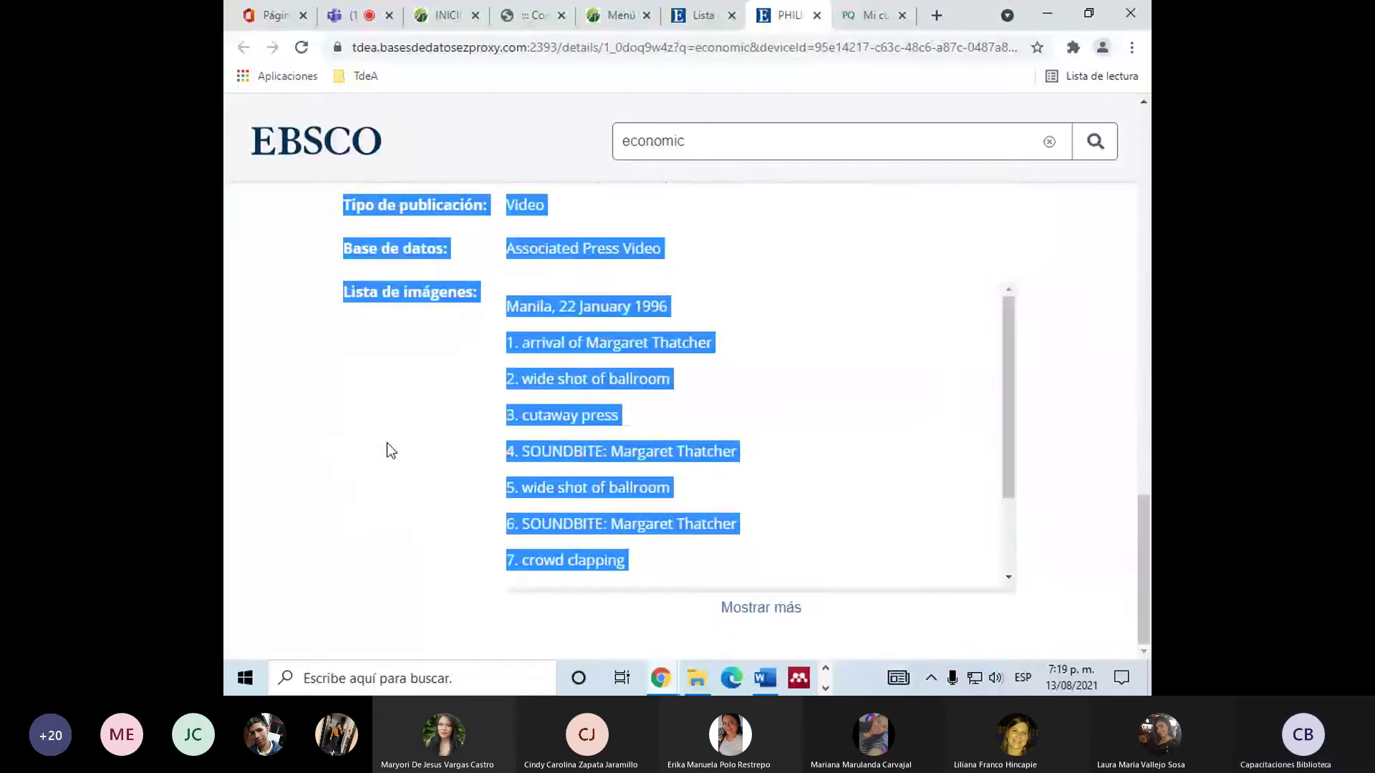
Close the video page and clear the search box on the business video results.
key(ctrl+w)
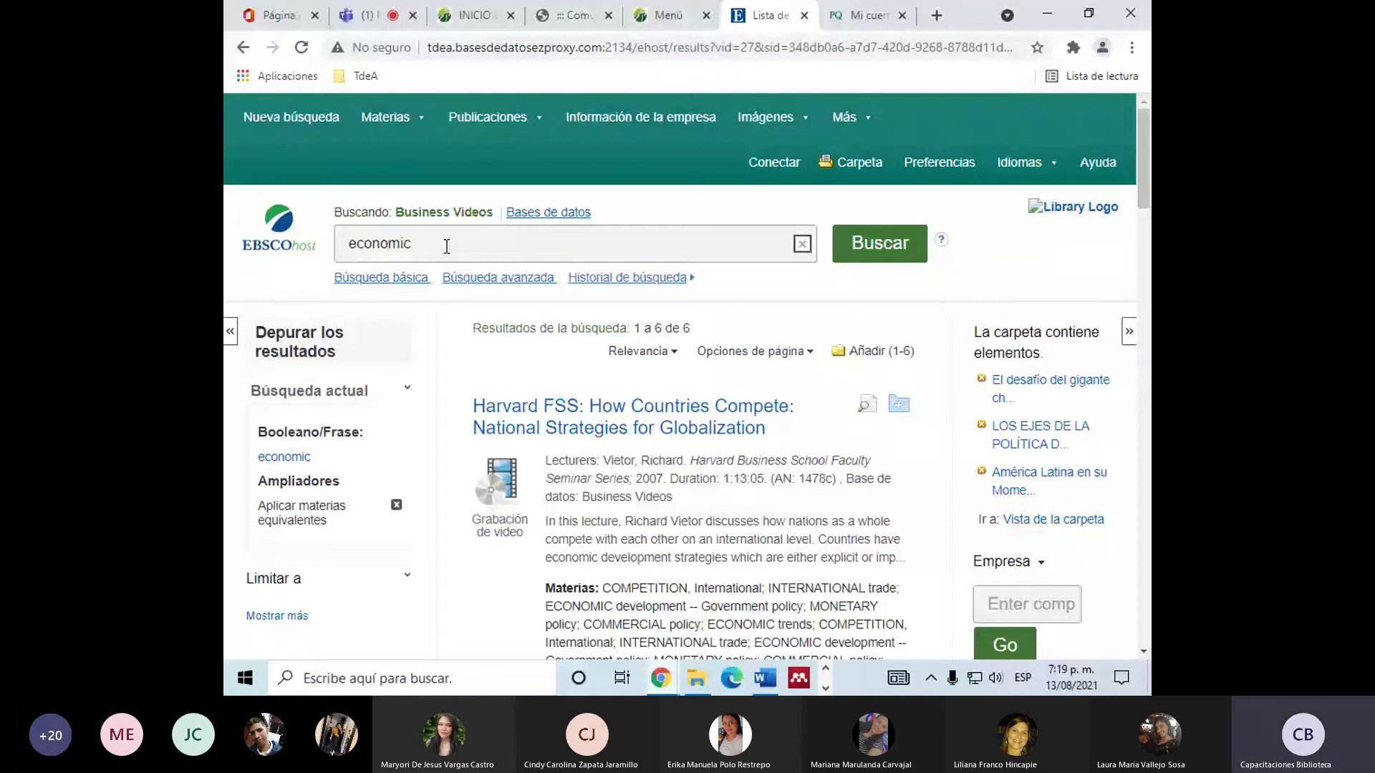
click(446, 246)
key(ctrl+a)
text(https://tdea.basesdedatosezproxy.com:2128/10.18601/16577558.n25.07)
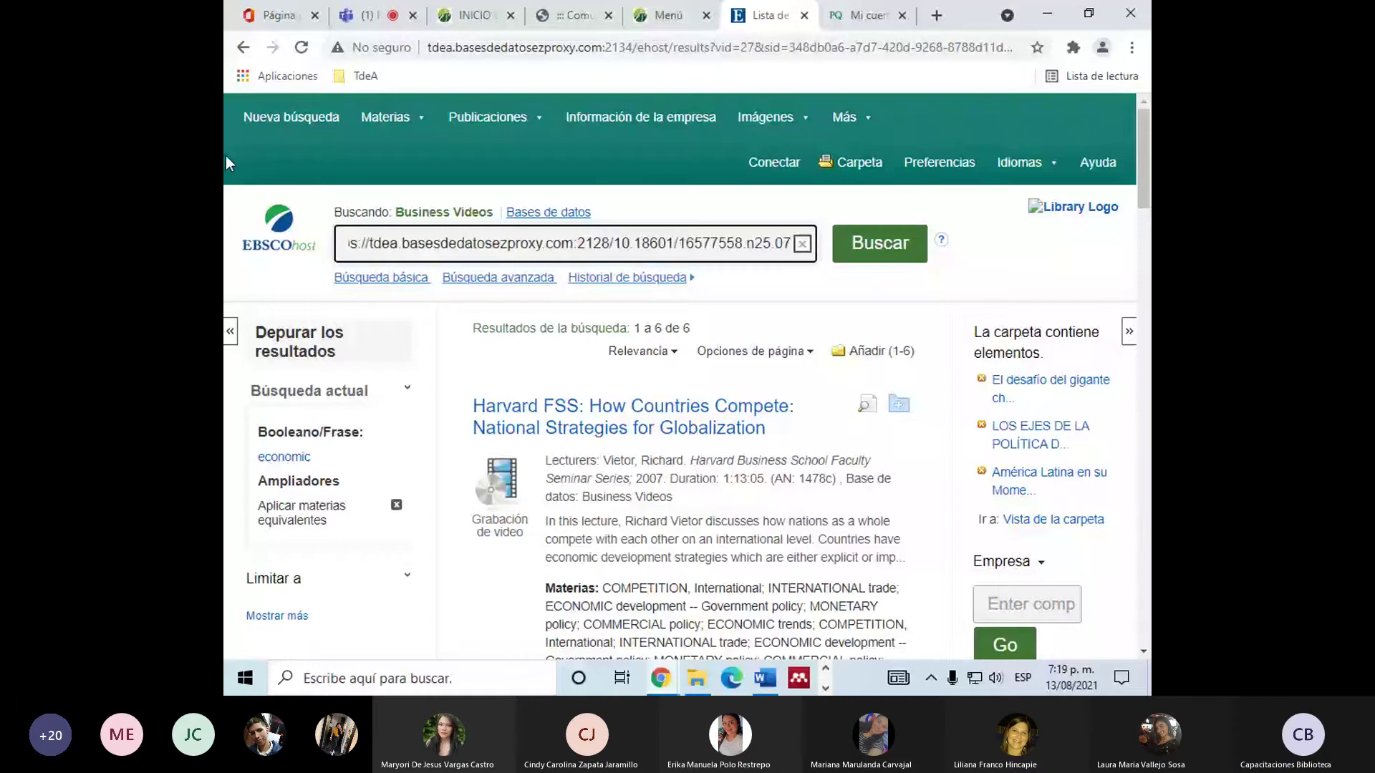
key(ctrl+a)
key(BackSpace)
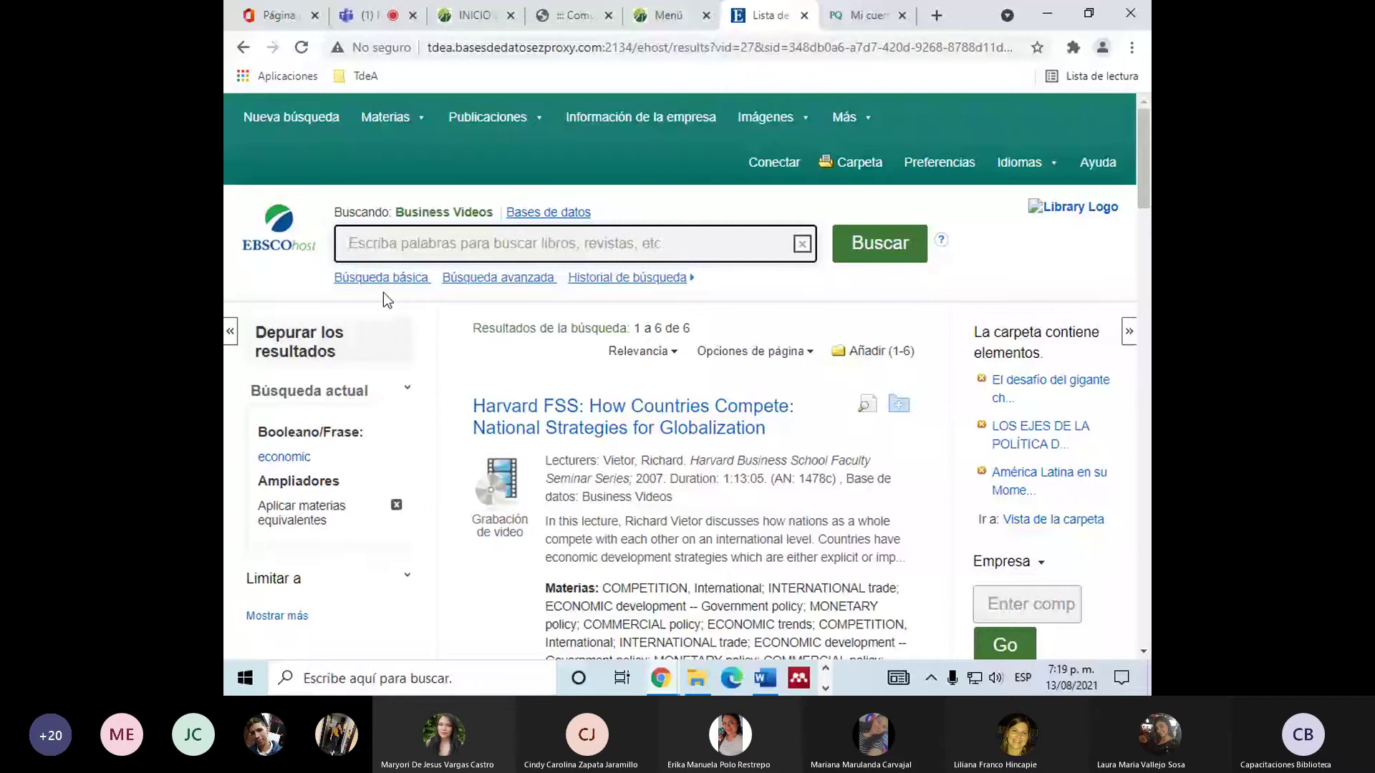
Return to the library's database menu, open the ELIBRO SSO NUEVO database and look over its home page.
click(673, 15)
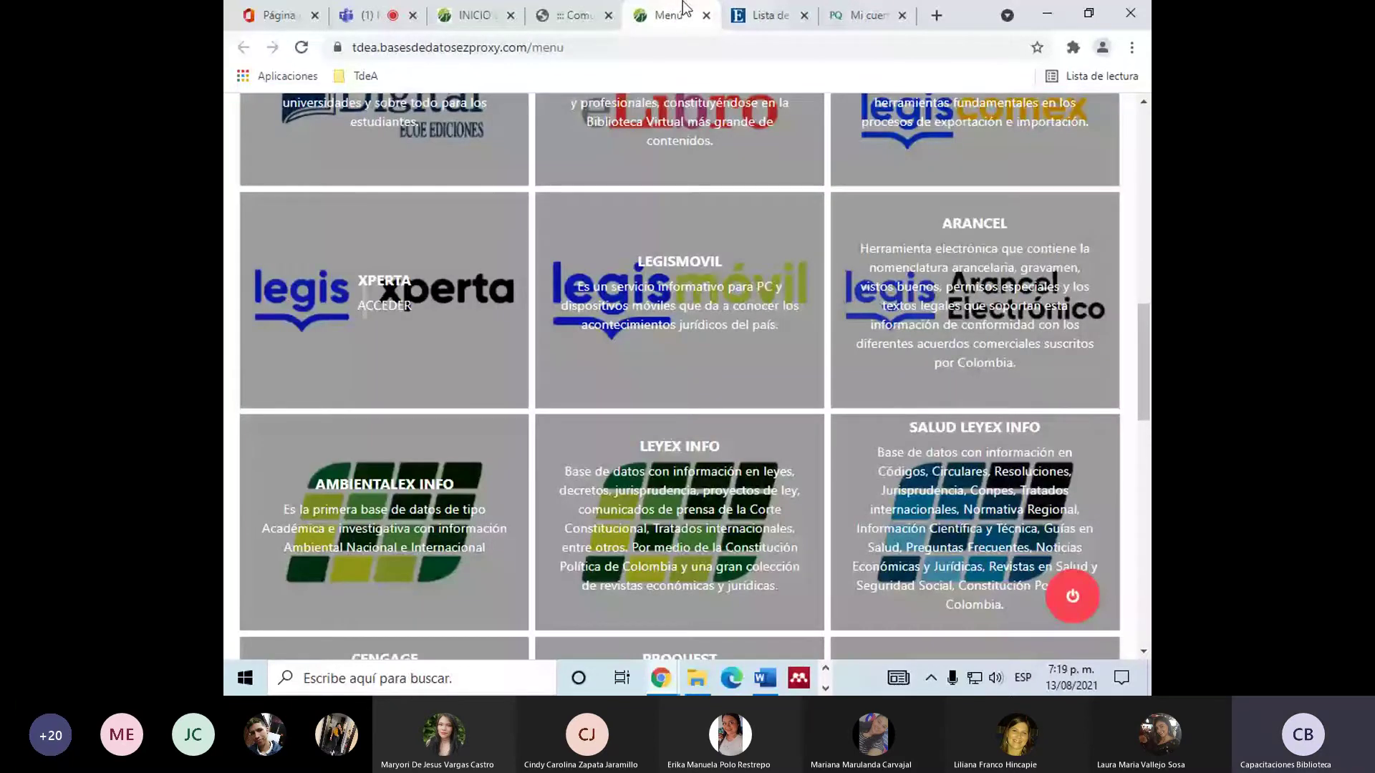
scroll(822, 368, up, 1)
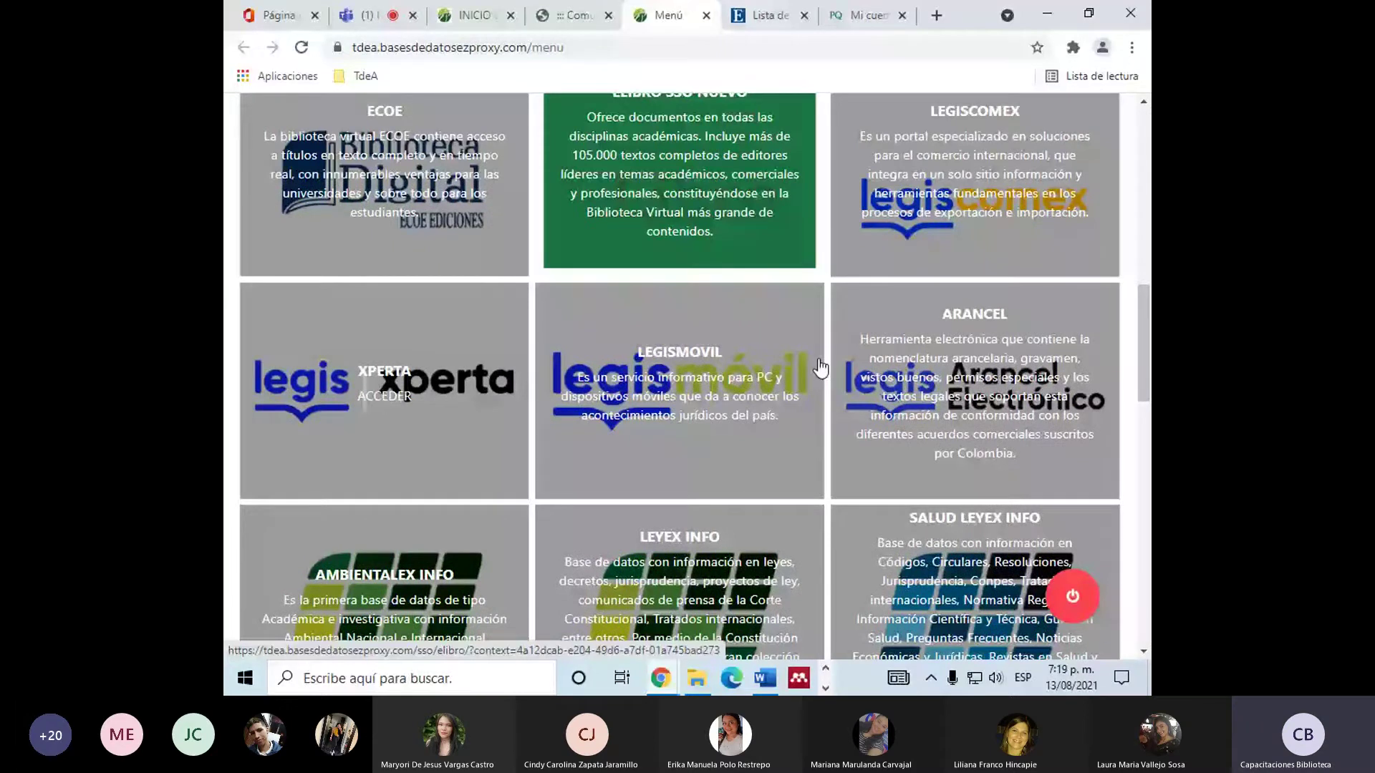
scroll(660, 228, up, 1)
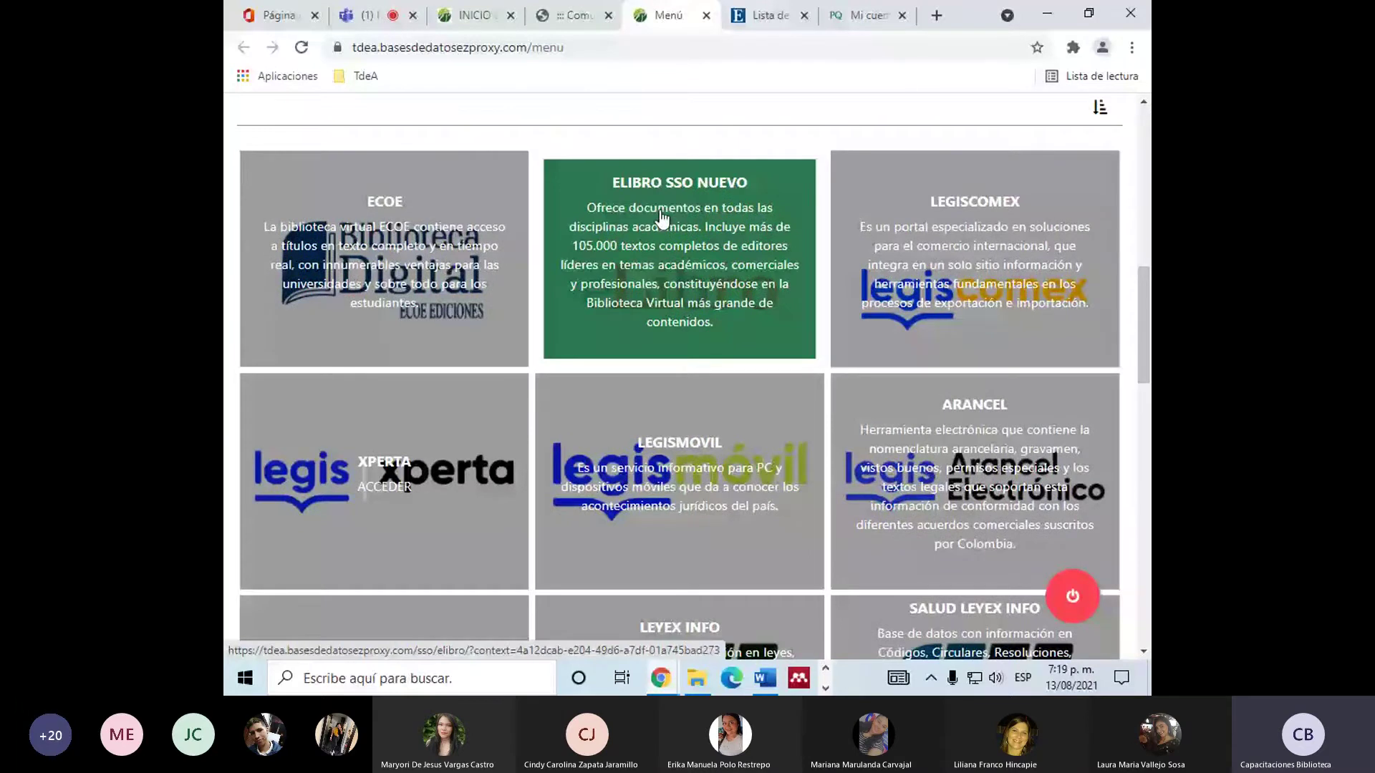
click(662, 218)
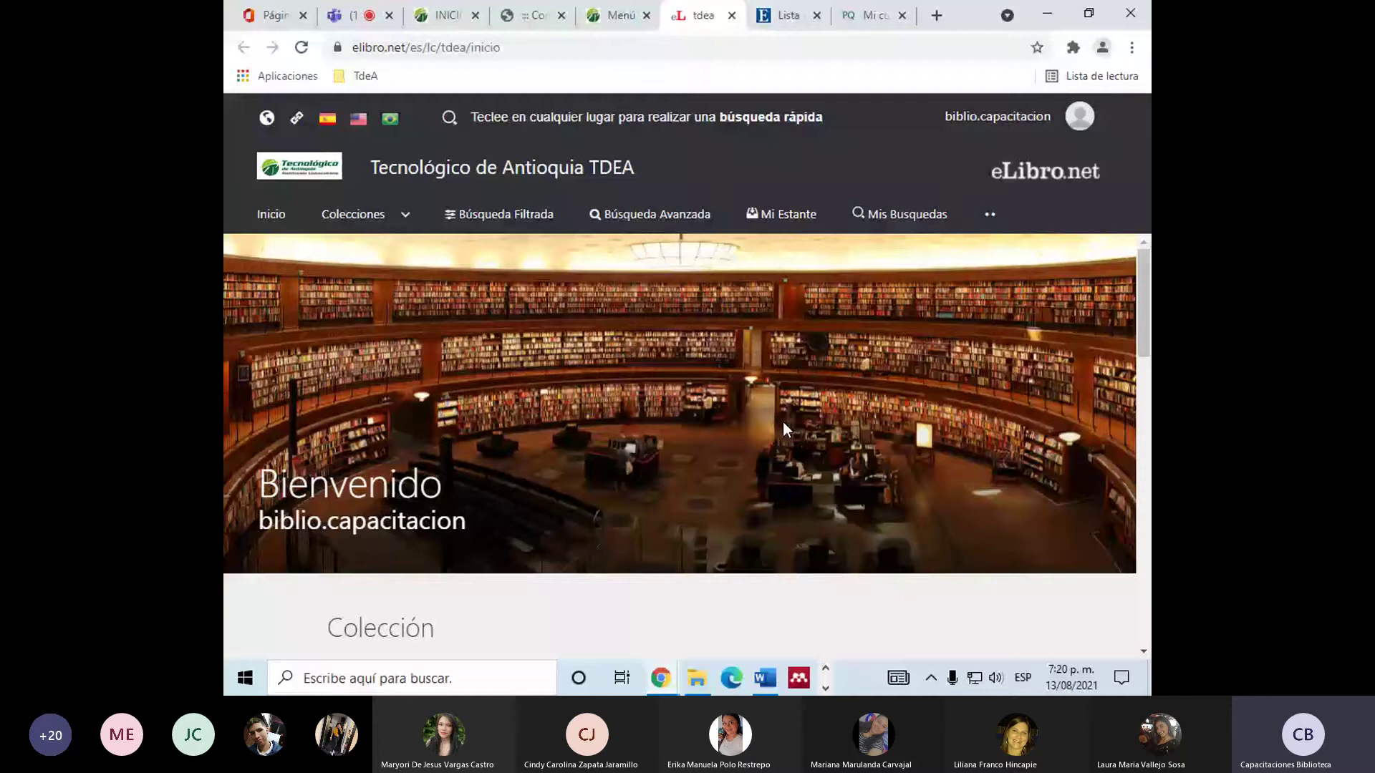
scroll(783, 428, down, 6)
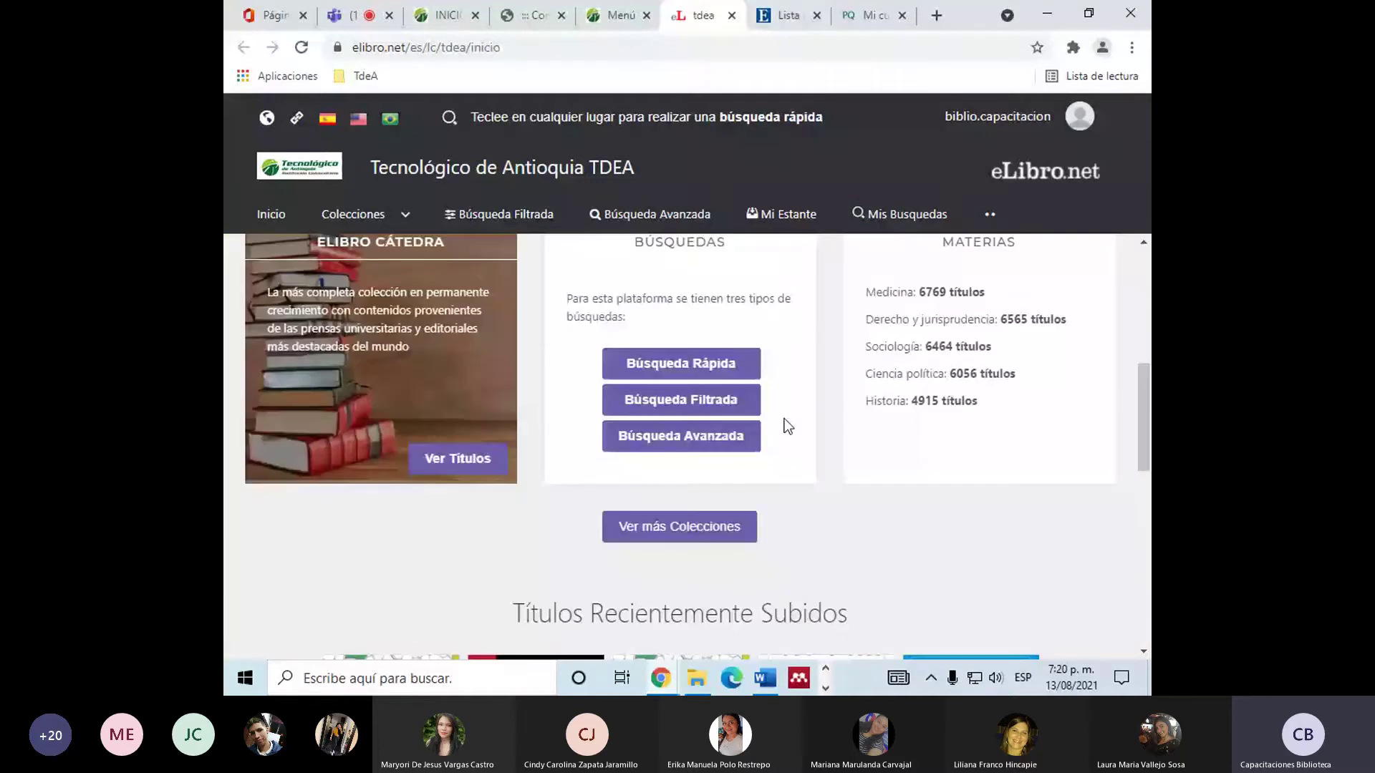
scroll(789, 427, up, 3)
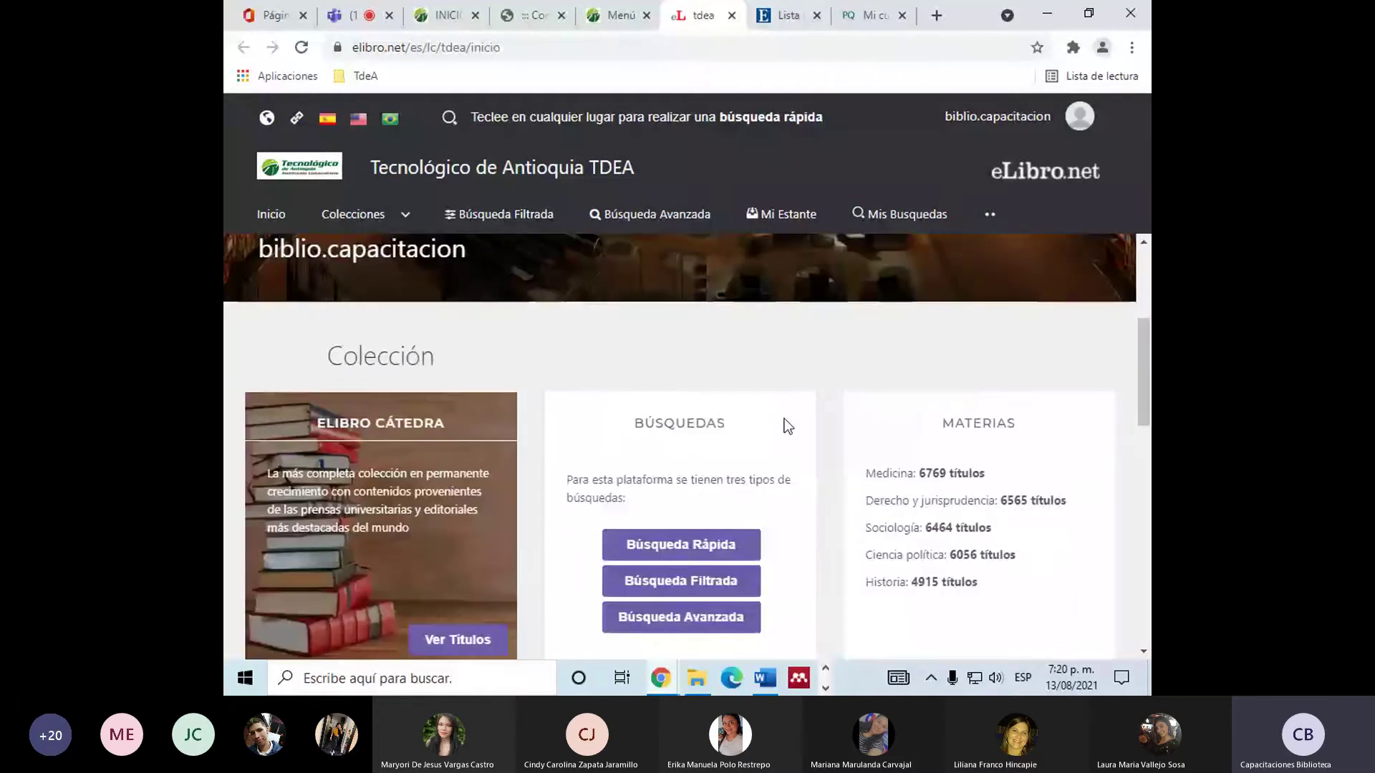
Open the full list of collections from the home page and look over the titles of the eLibro Cátedra collection.
scroll(566, 466, down, 5)
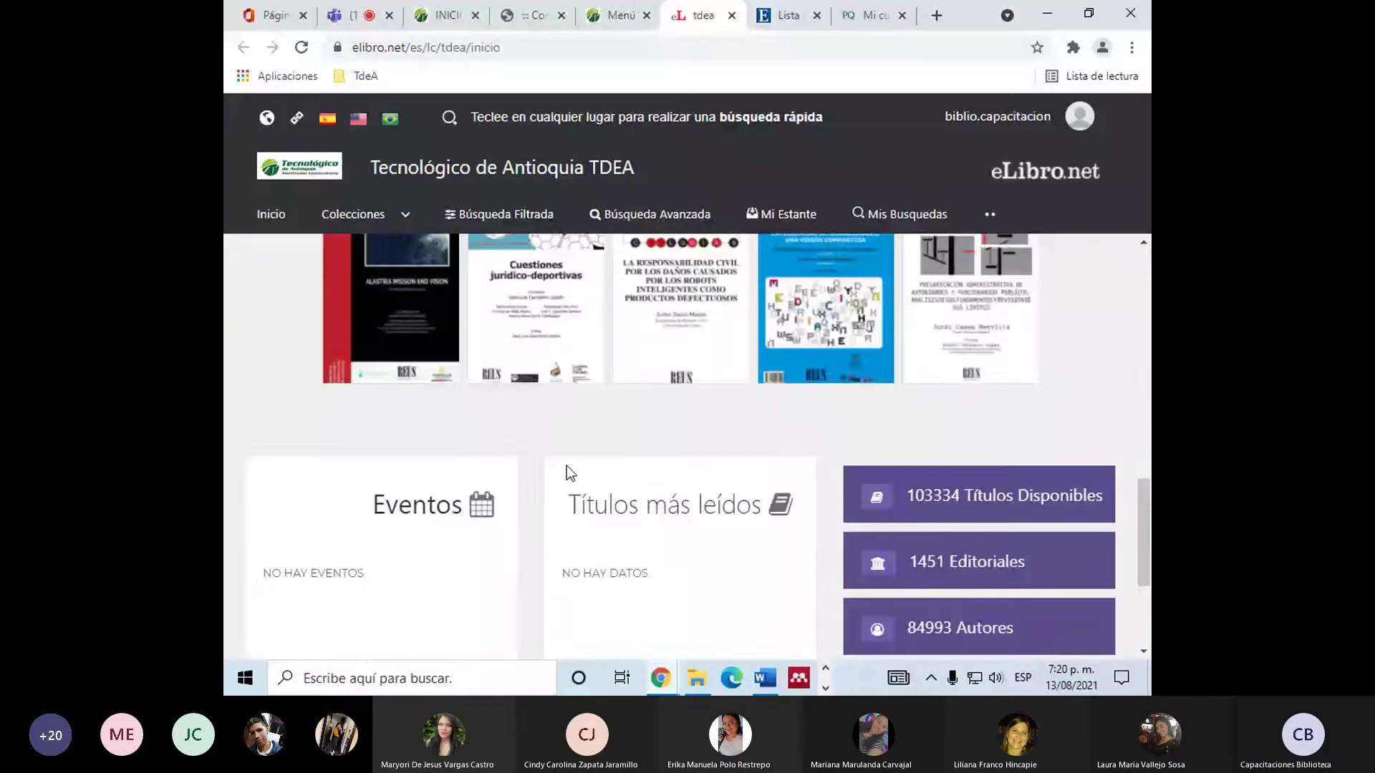
scroll(566, 465, up, 4)
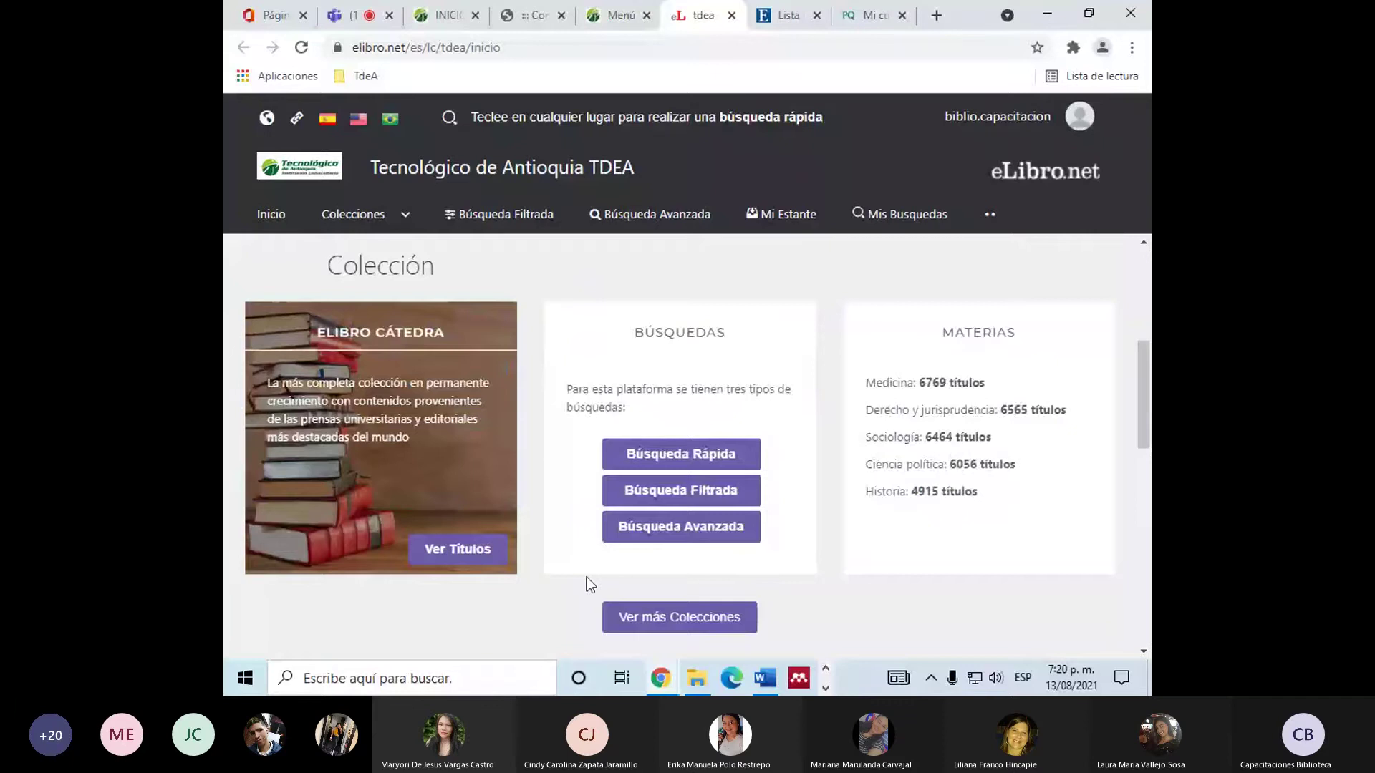
click(681, 620)
scroll(668, 500, down, 1)
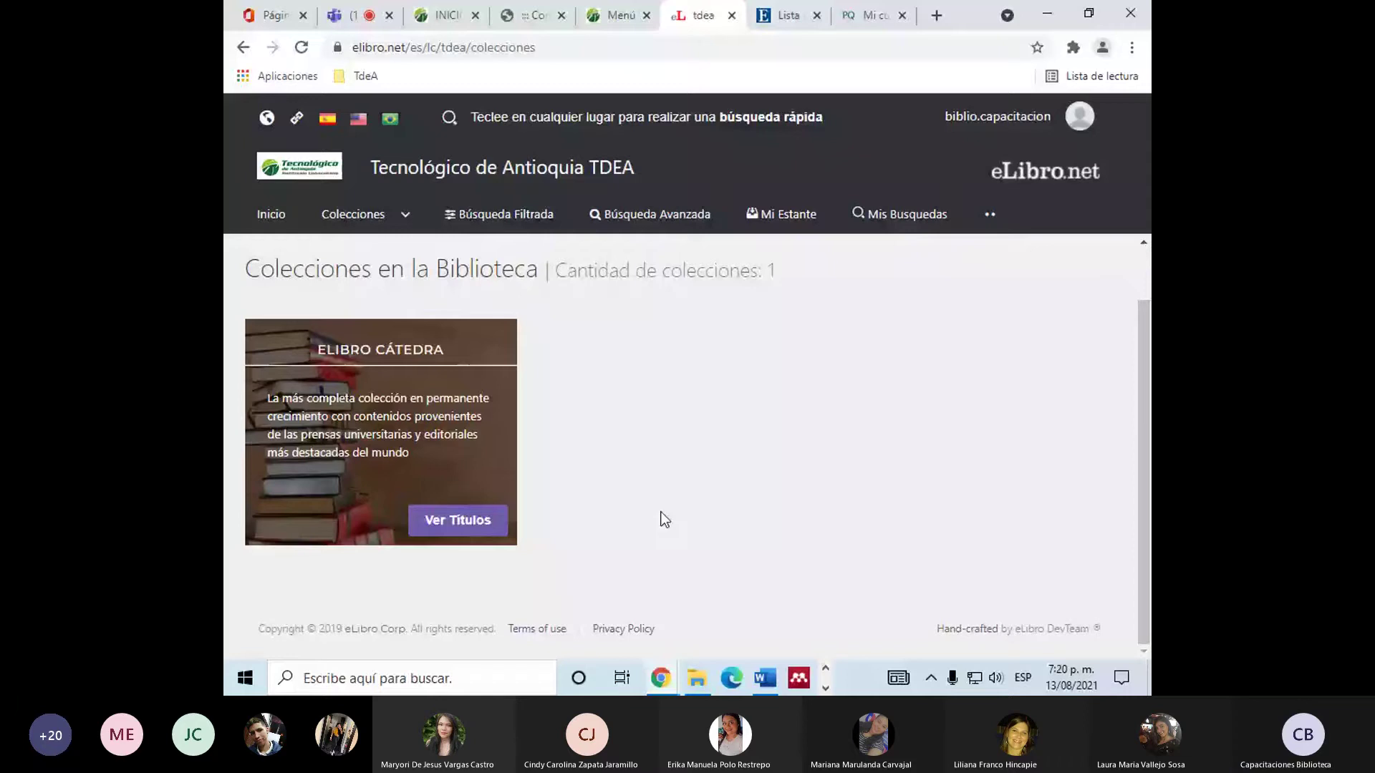
click(453, 528)
scroll(584, 399, down, 5)
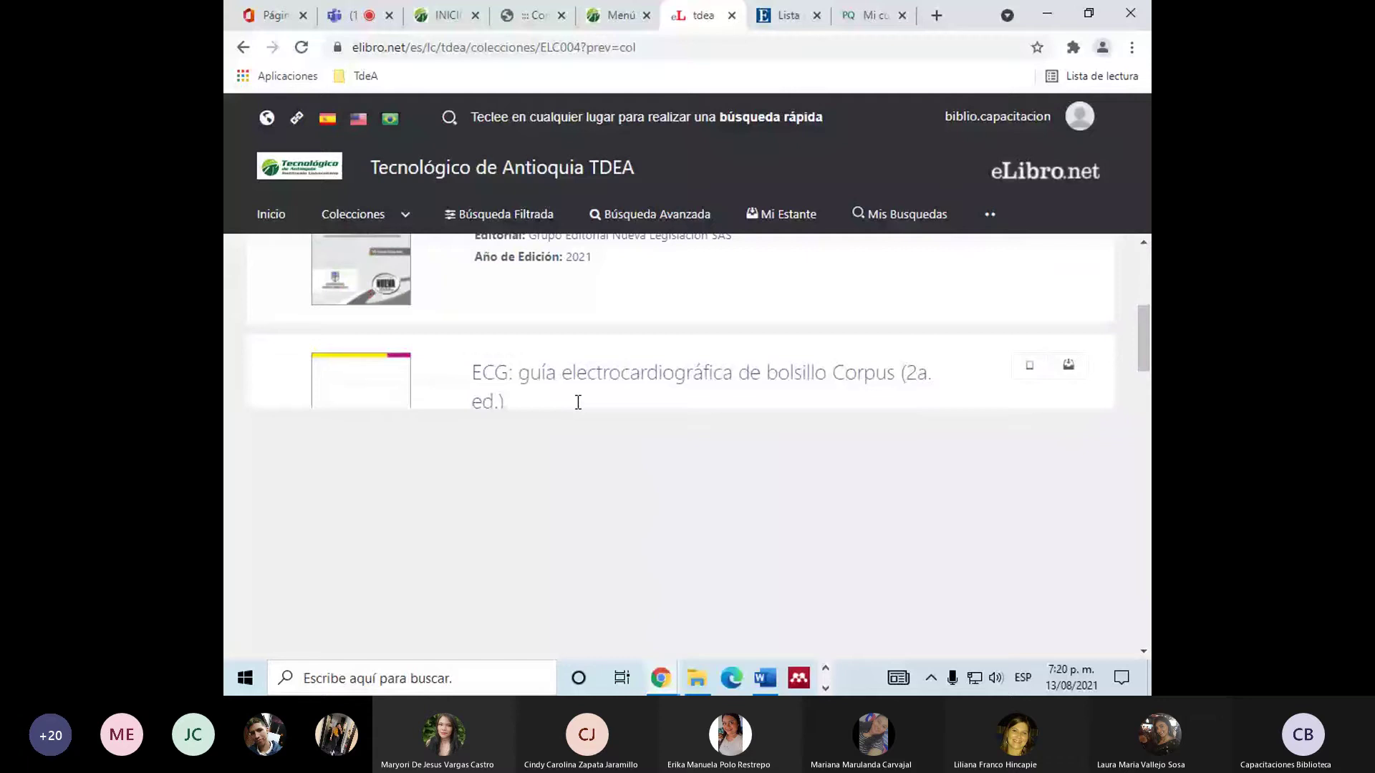
Return to the eLibro home page and run a quick search for "economía de Estados Unidos en la posguerra".
click(269, 219)
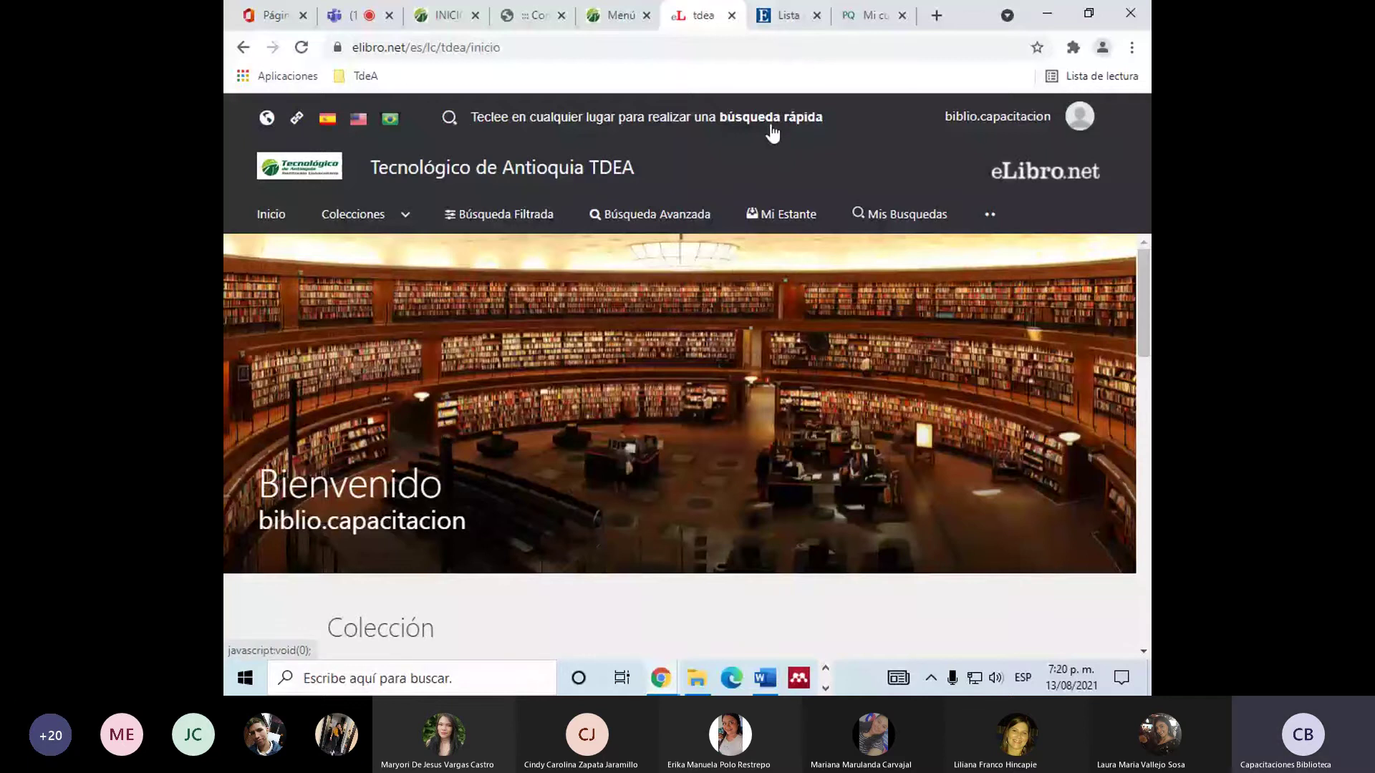
click(449, 121)
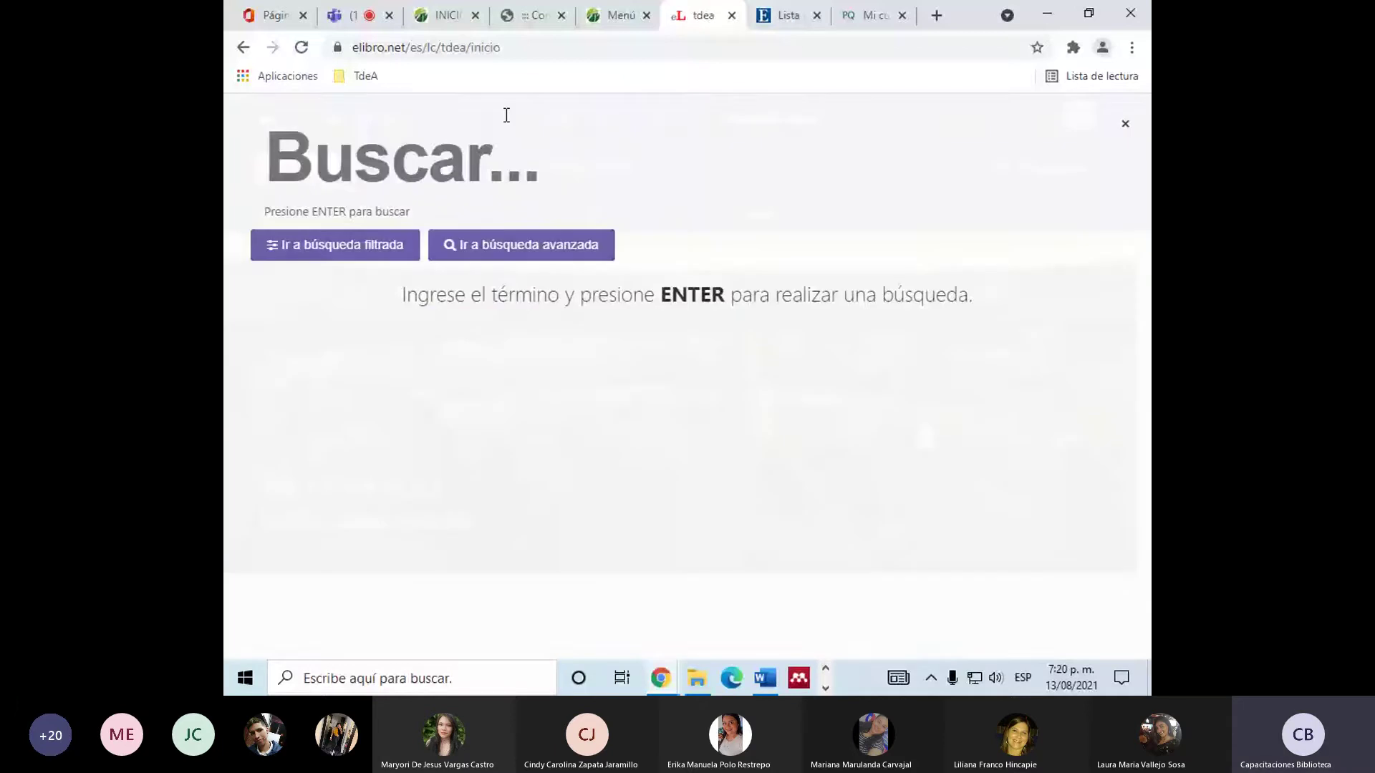
text(economía en)
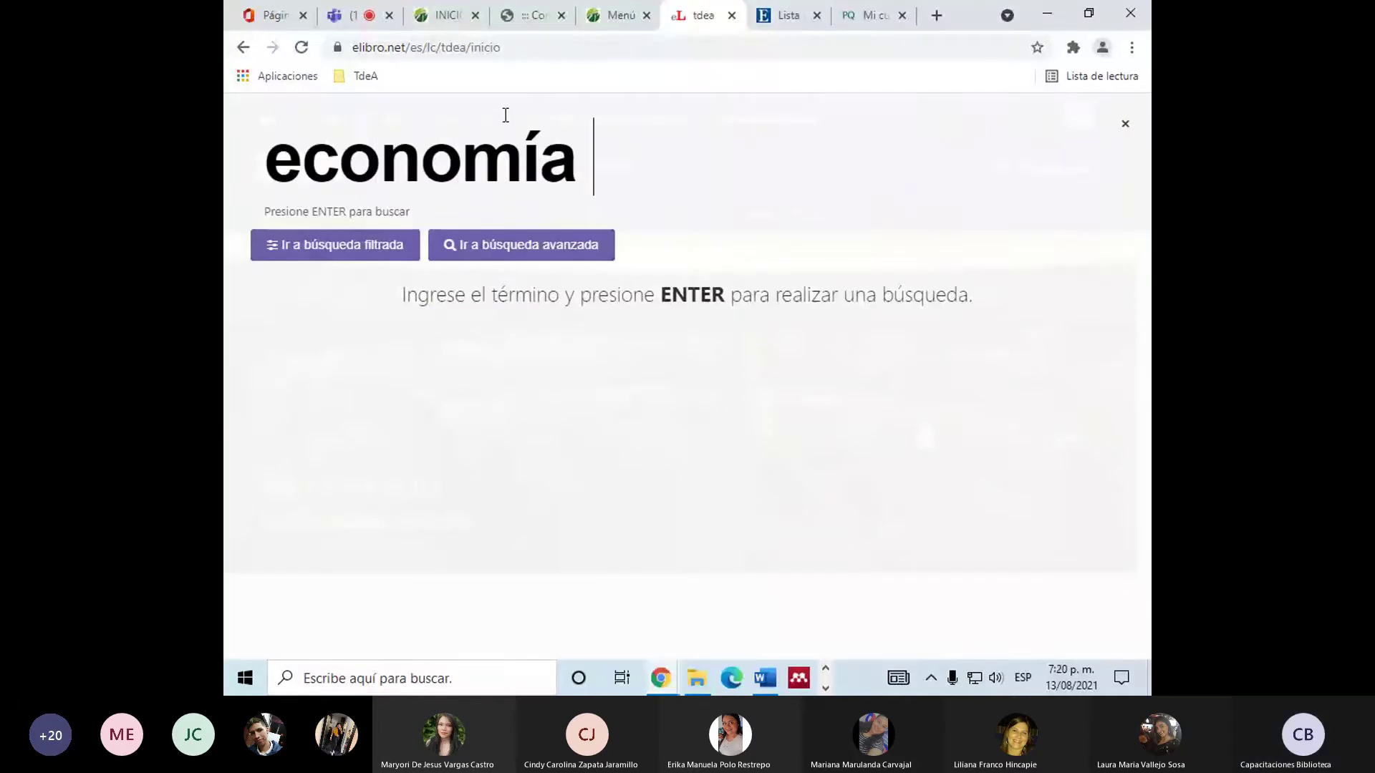
key(BackSpace)
key(BackSpace)
key(BackSpace)
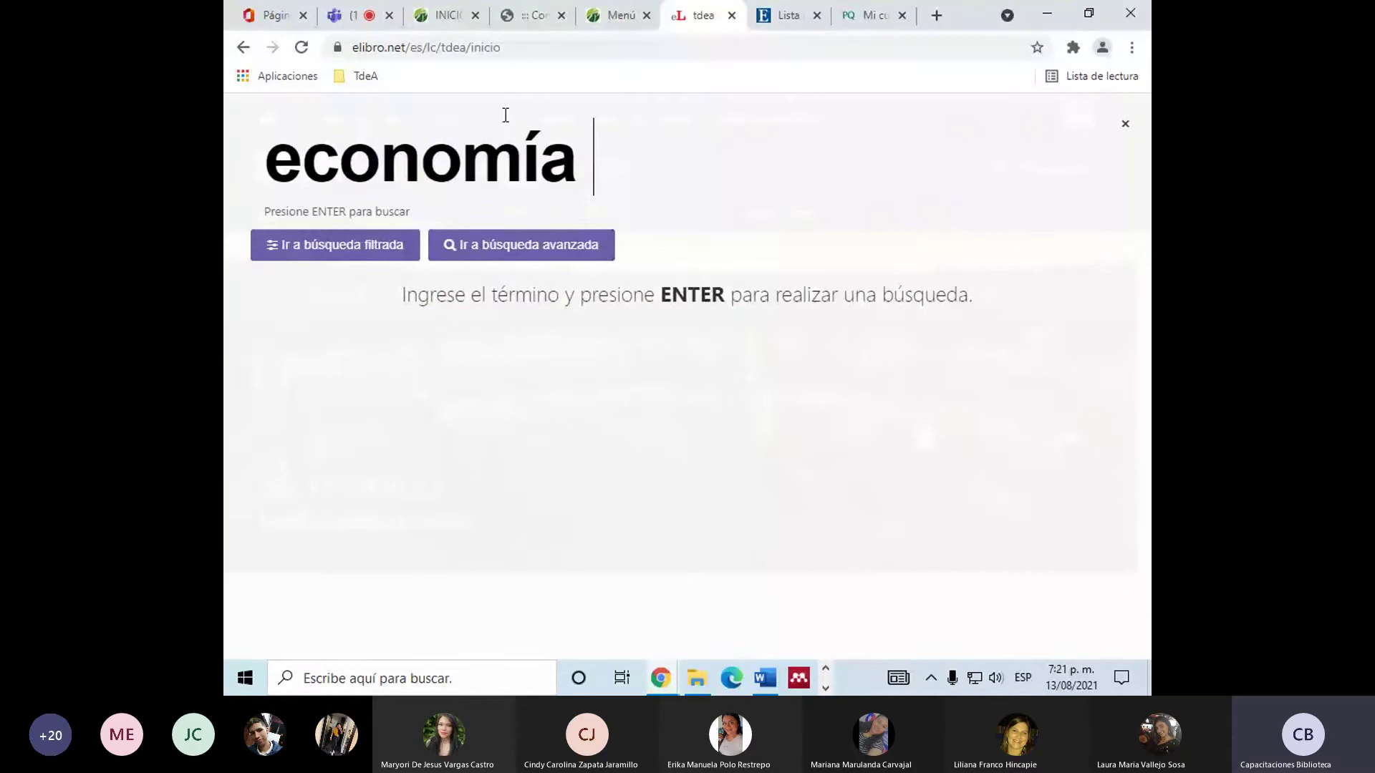
text(de Estados)
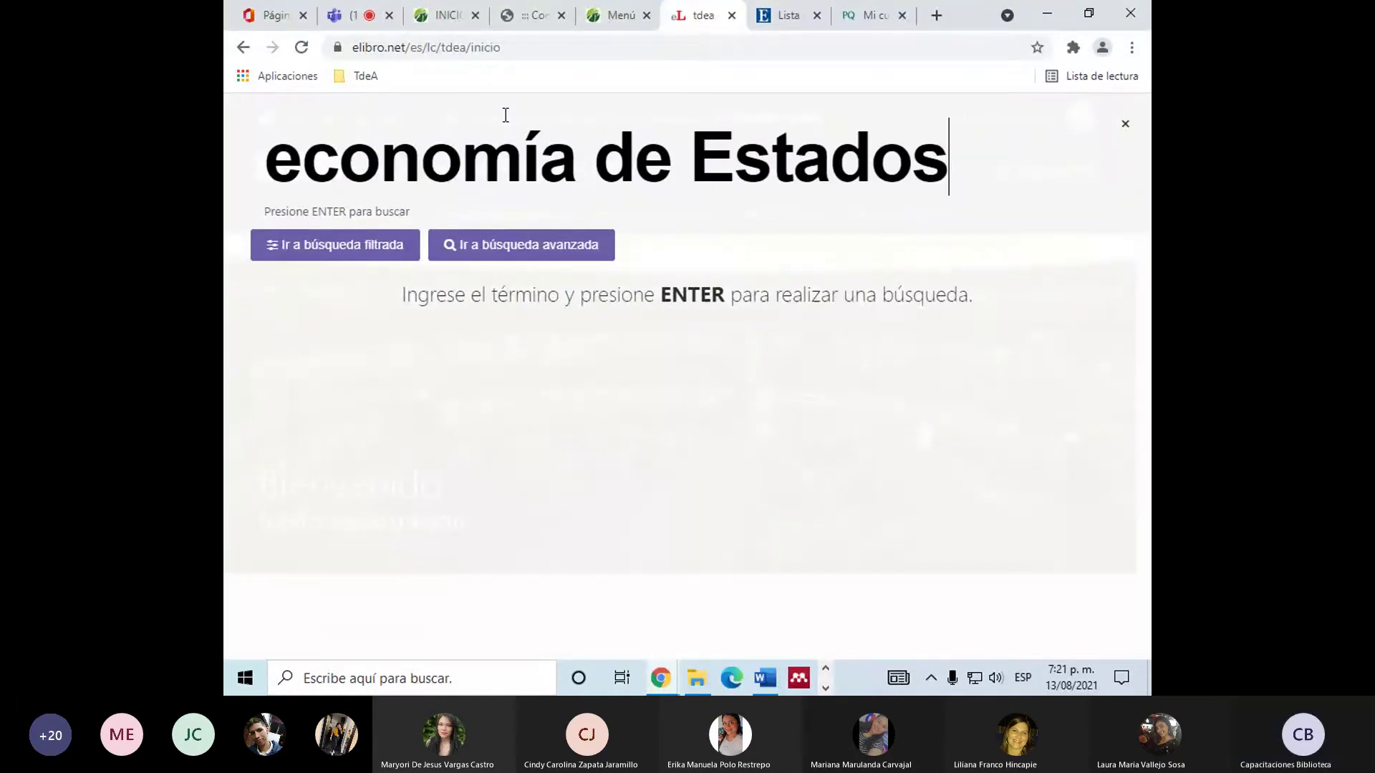
text( Unidos )
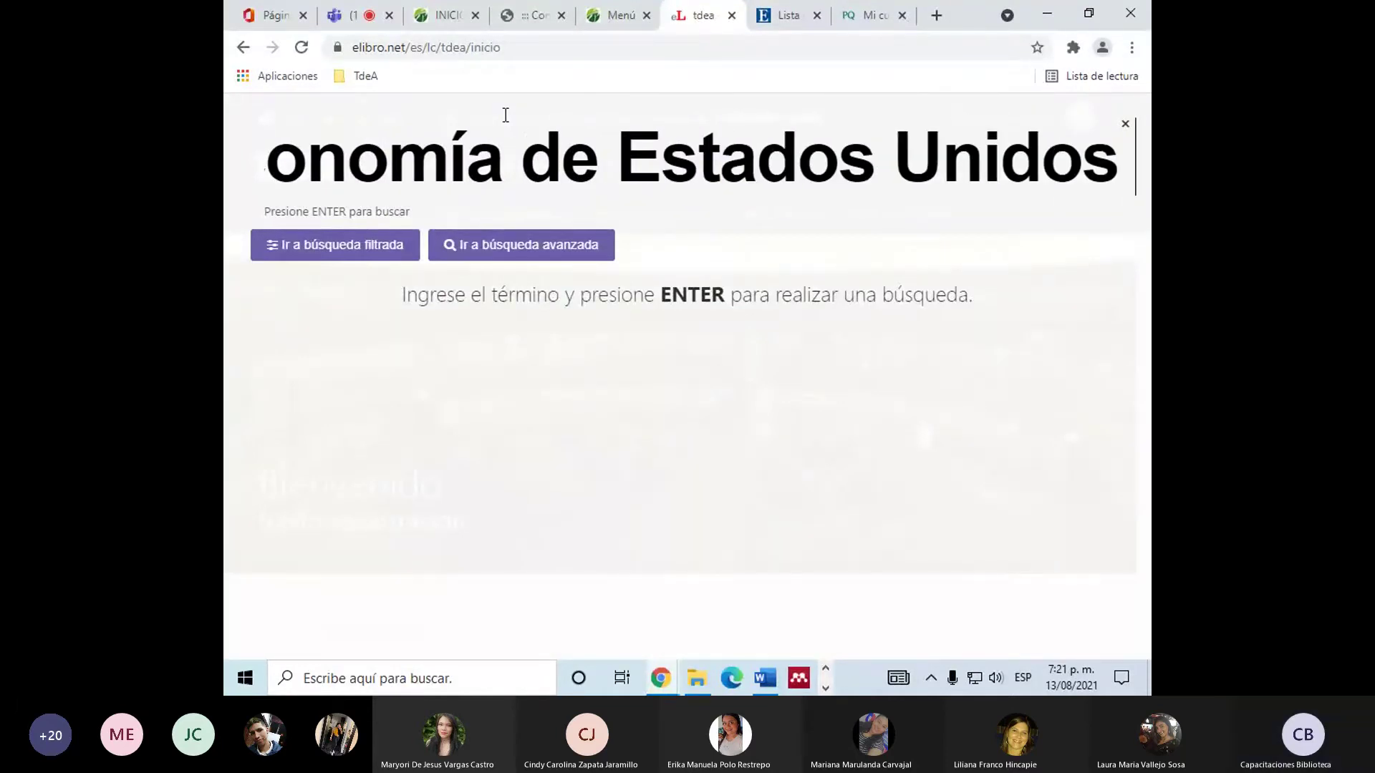
text(en la p)
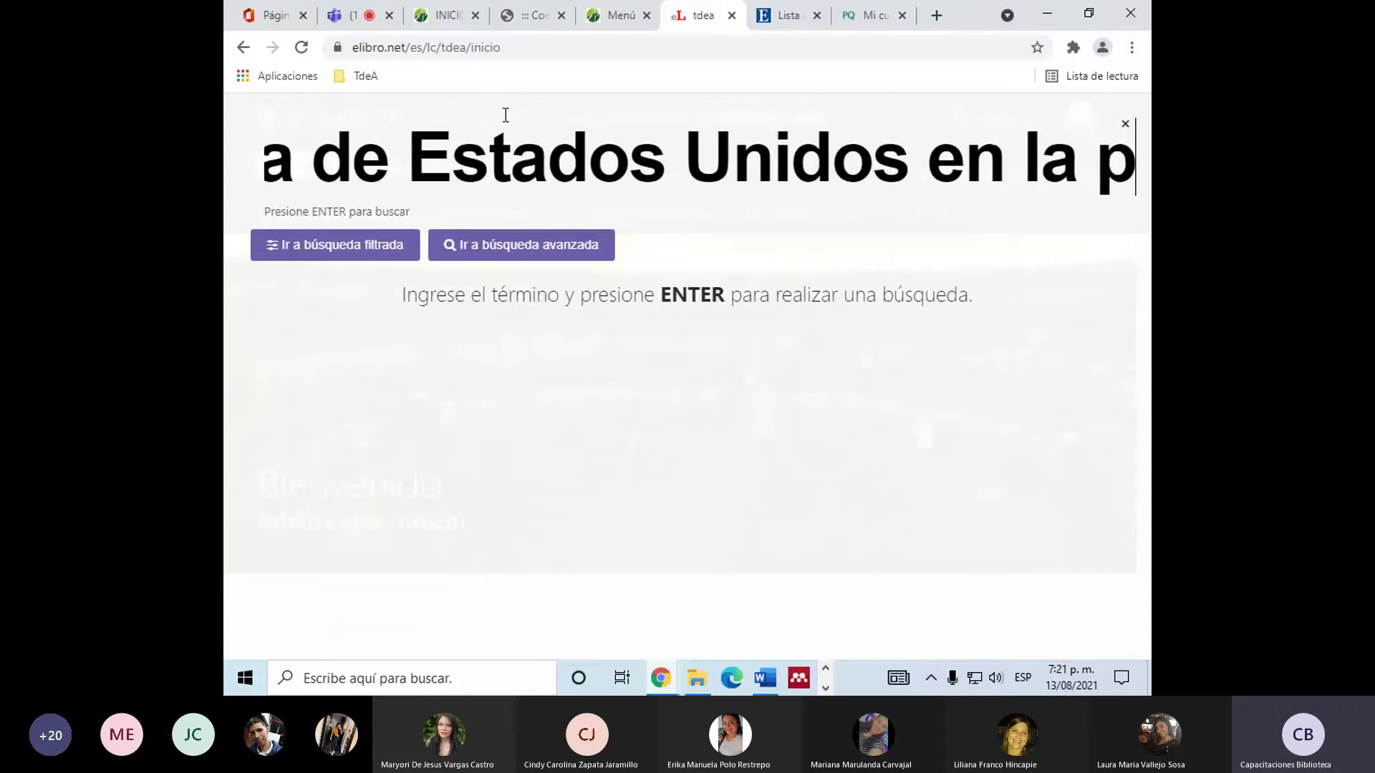
text(osguerra)
key(Return)
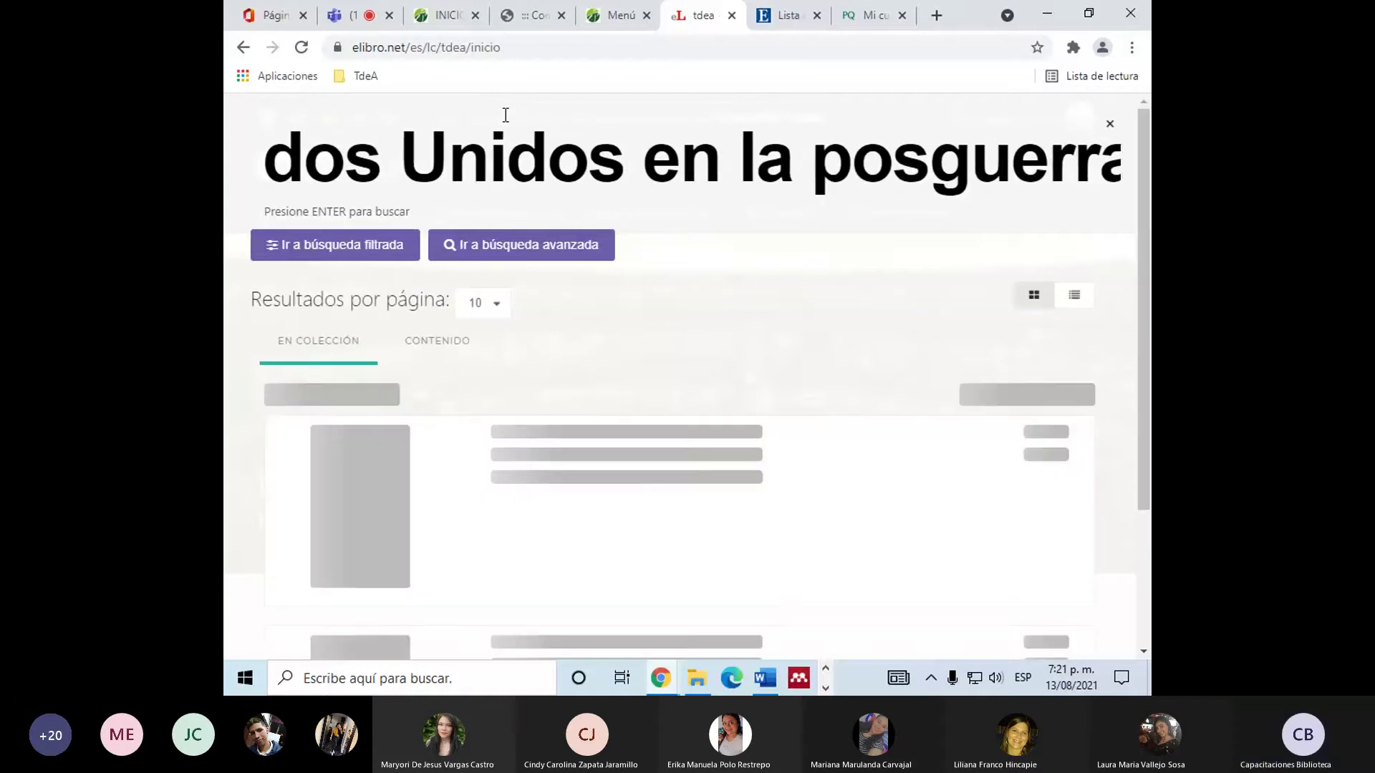
Examine the first page of book results for the quick search, from the first title down to the page numbers.
scroll(586, 341, down, 8)
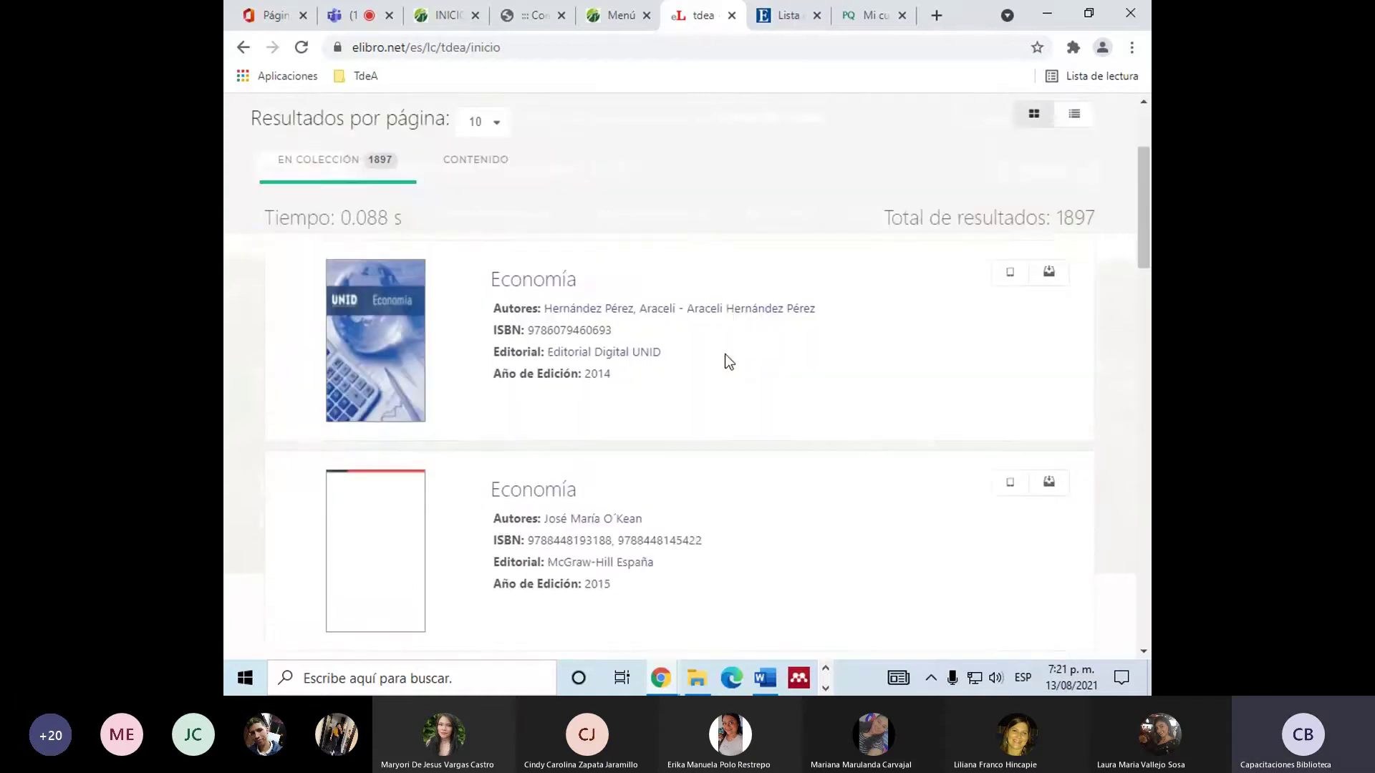
scroll(584, 410, down, 7)
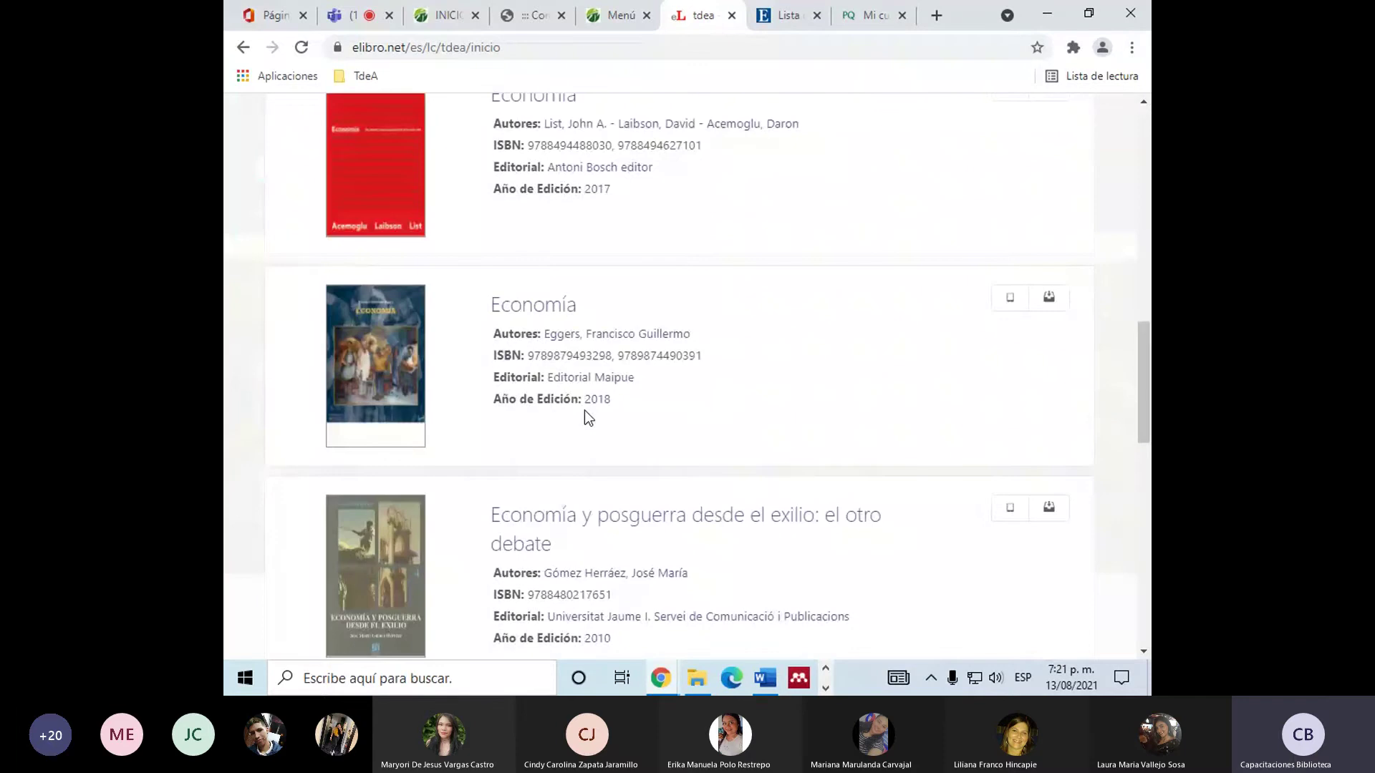
scroll(585, 410, down, 1)
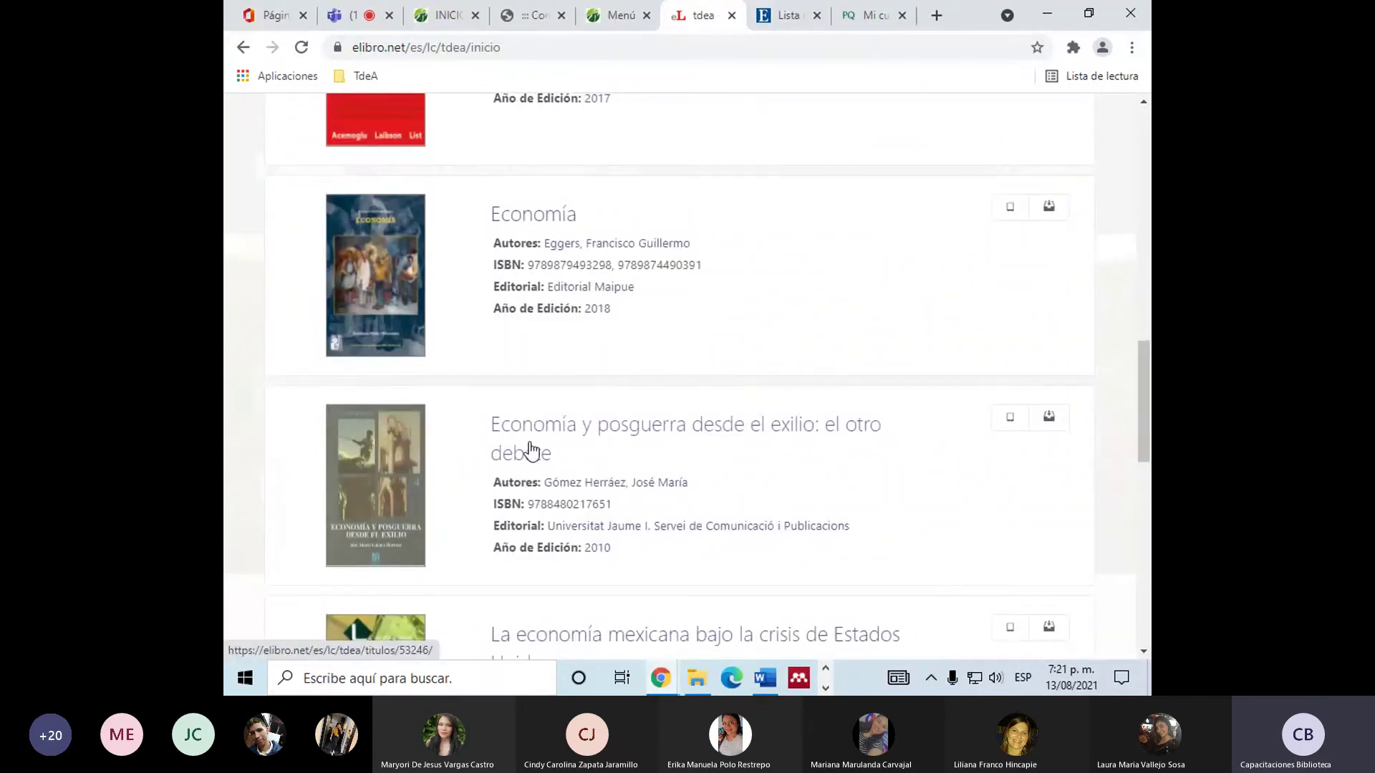
scroll(530, 451, down, 2)
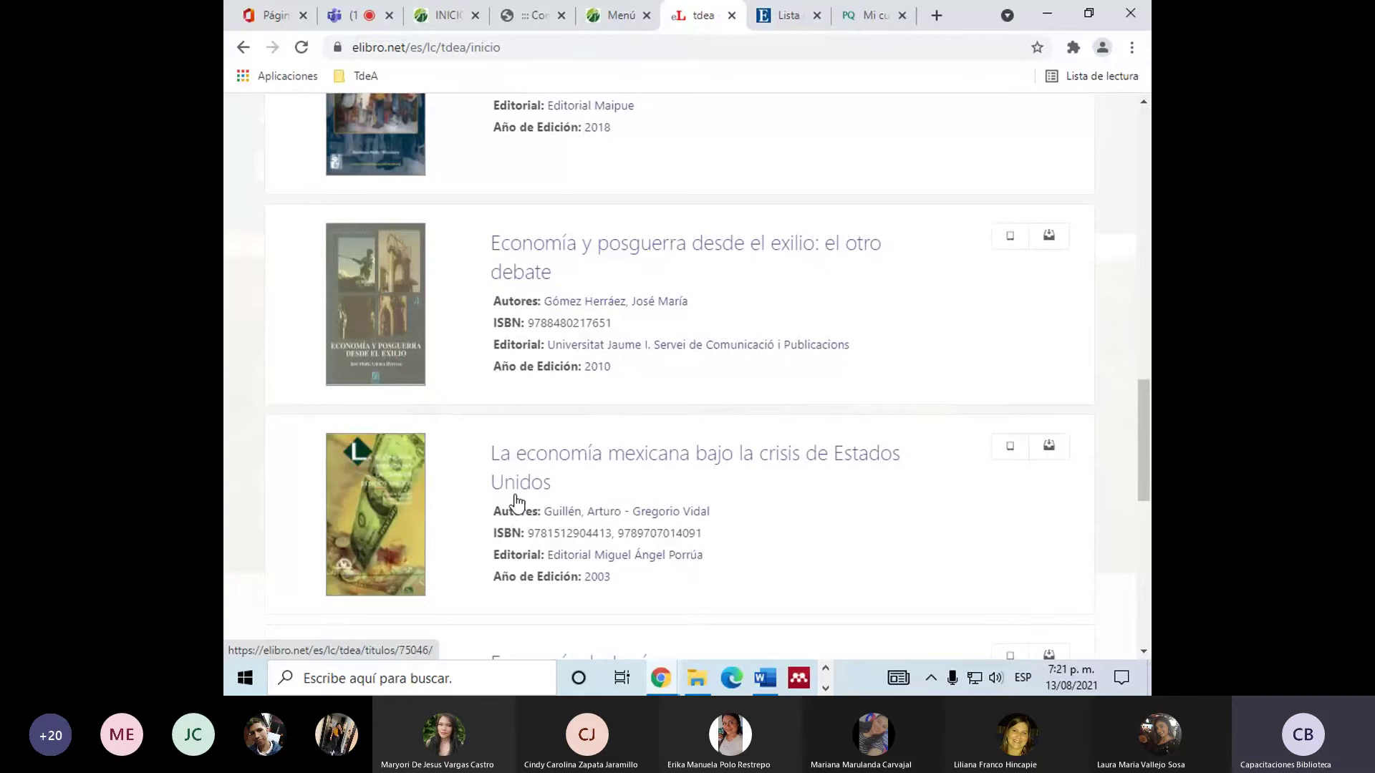
scroll(516, 491, down, 2)
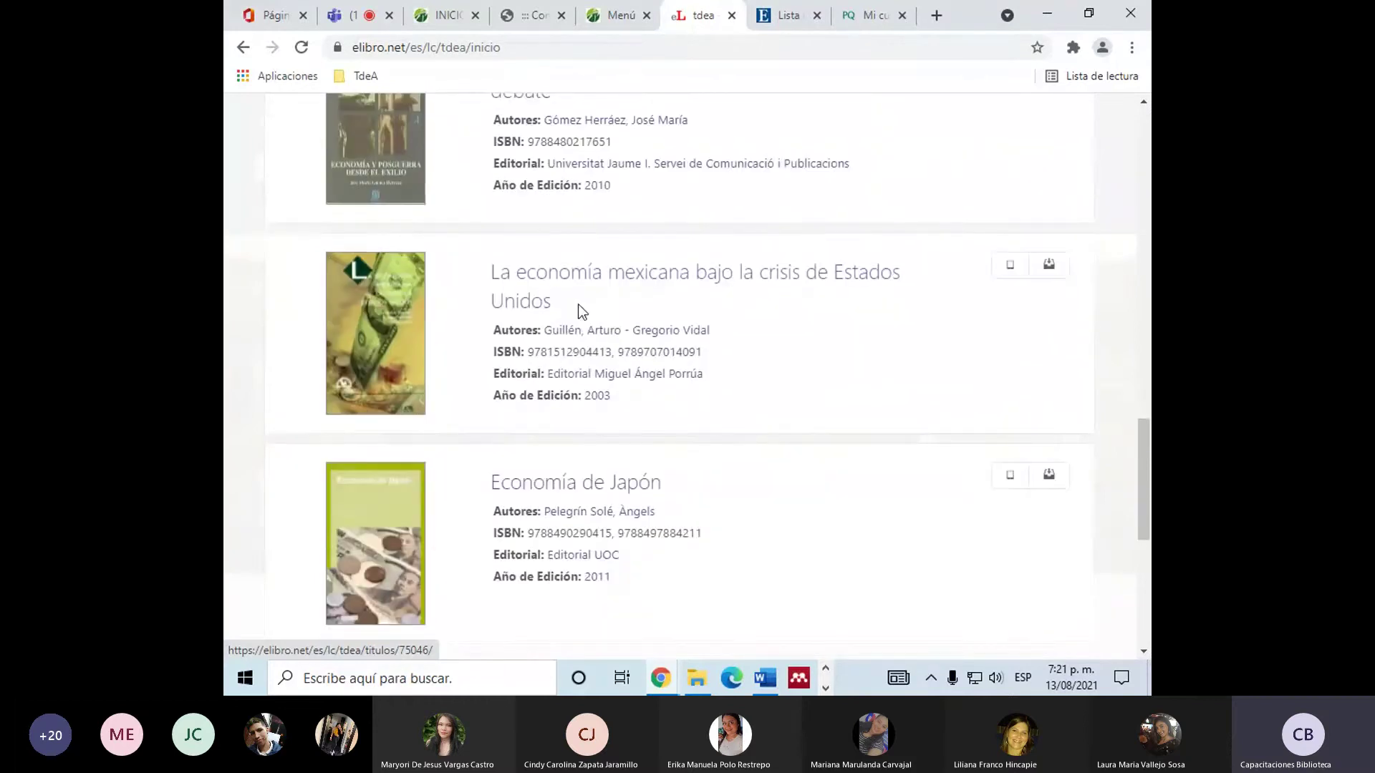
scroll(493, 356, down, 4)
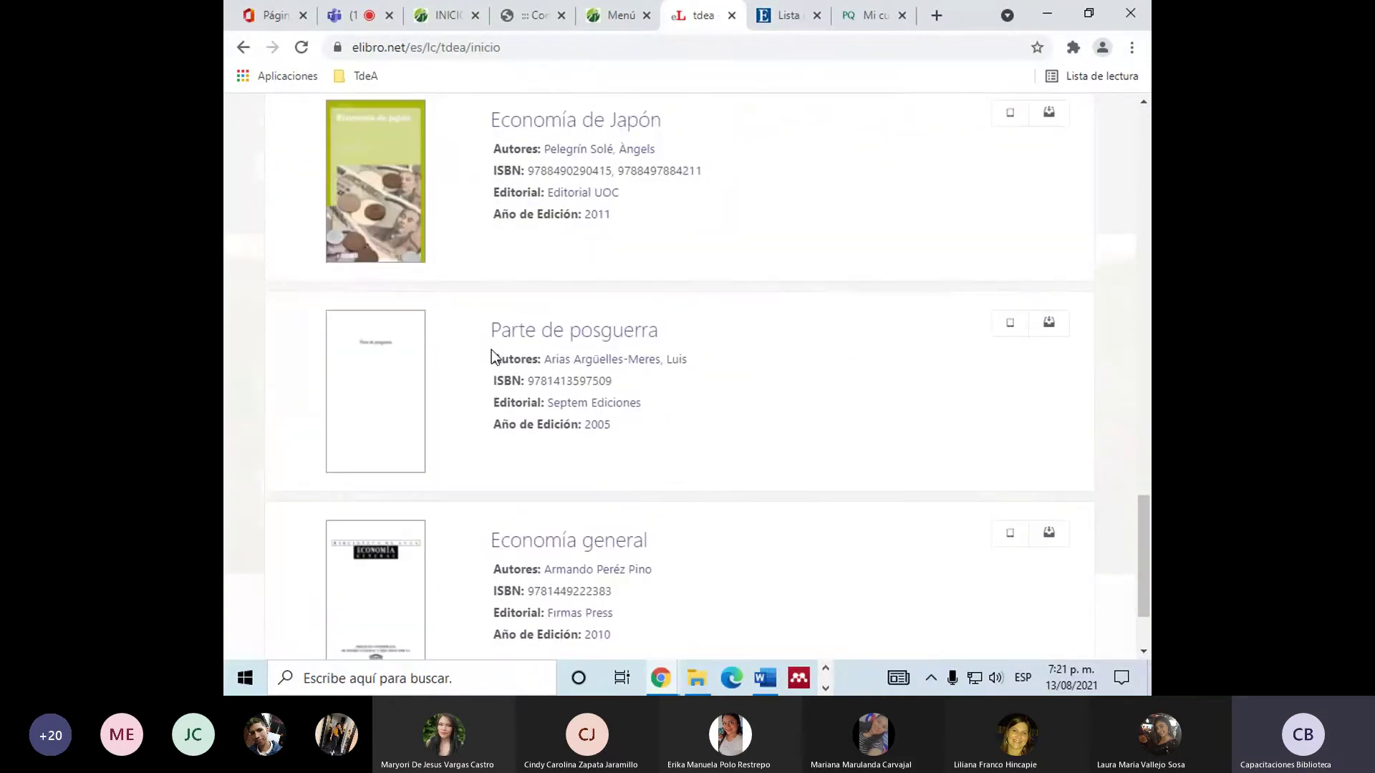
scroll(549, 347, down, 2)
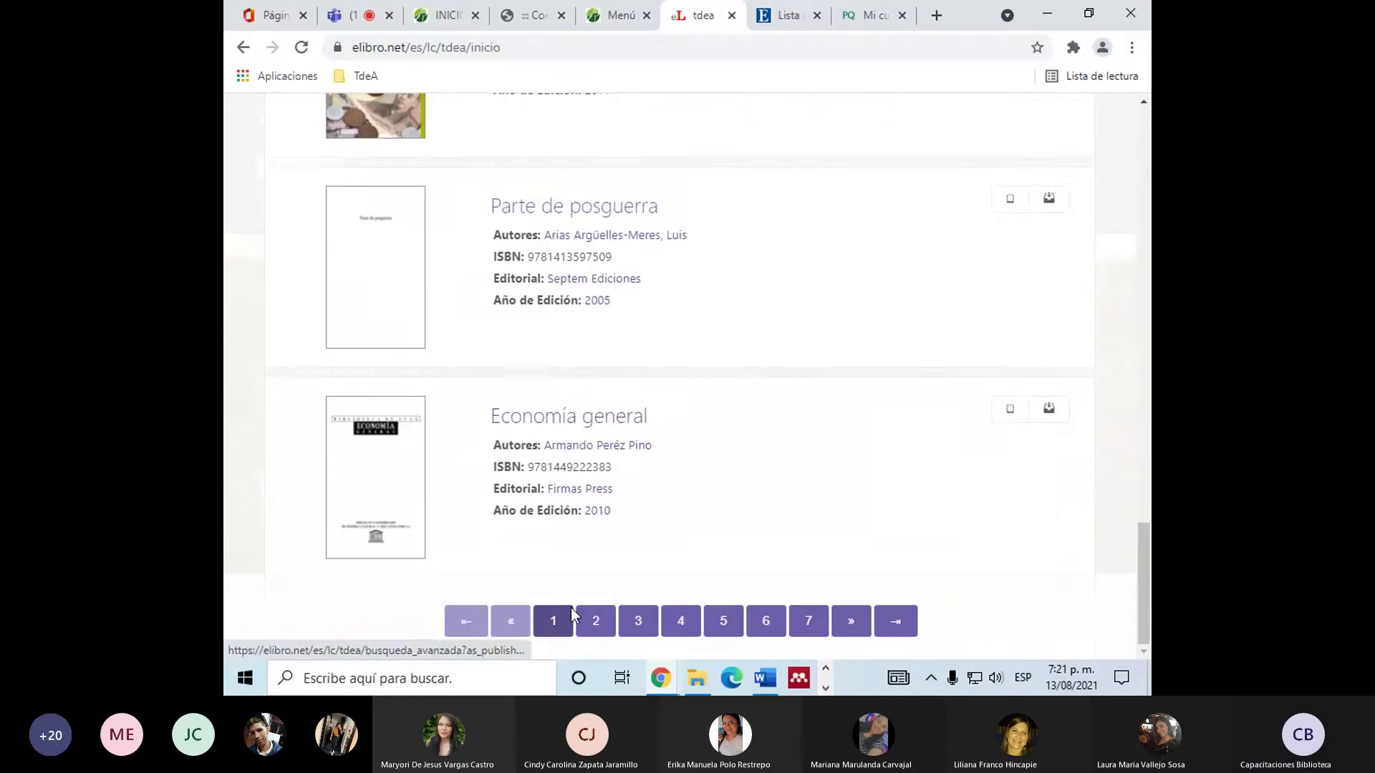
scroll(587, 594, up, 20)
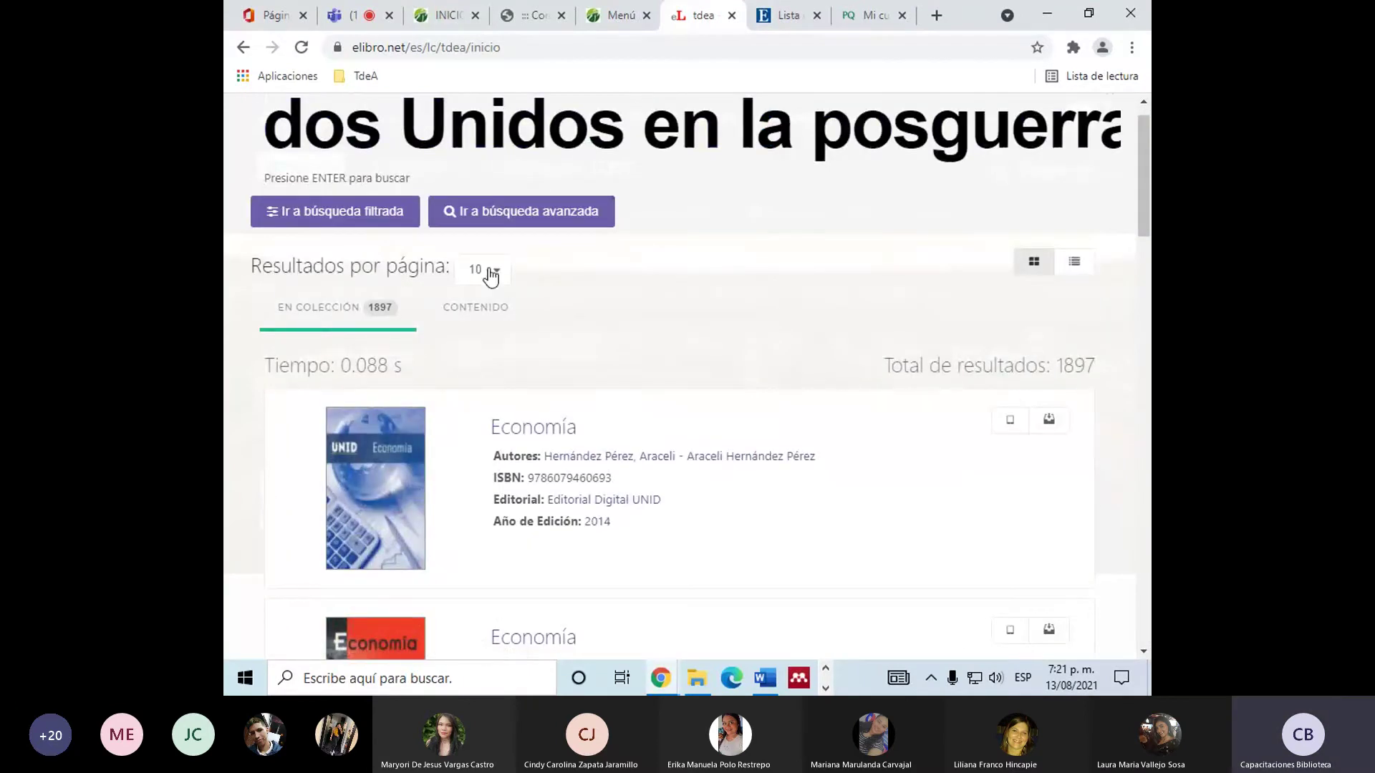
Continue the query in advanced search and shorten its search term to "economía".
click(523, 227)
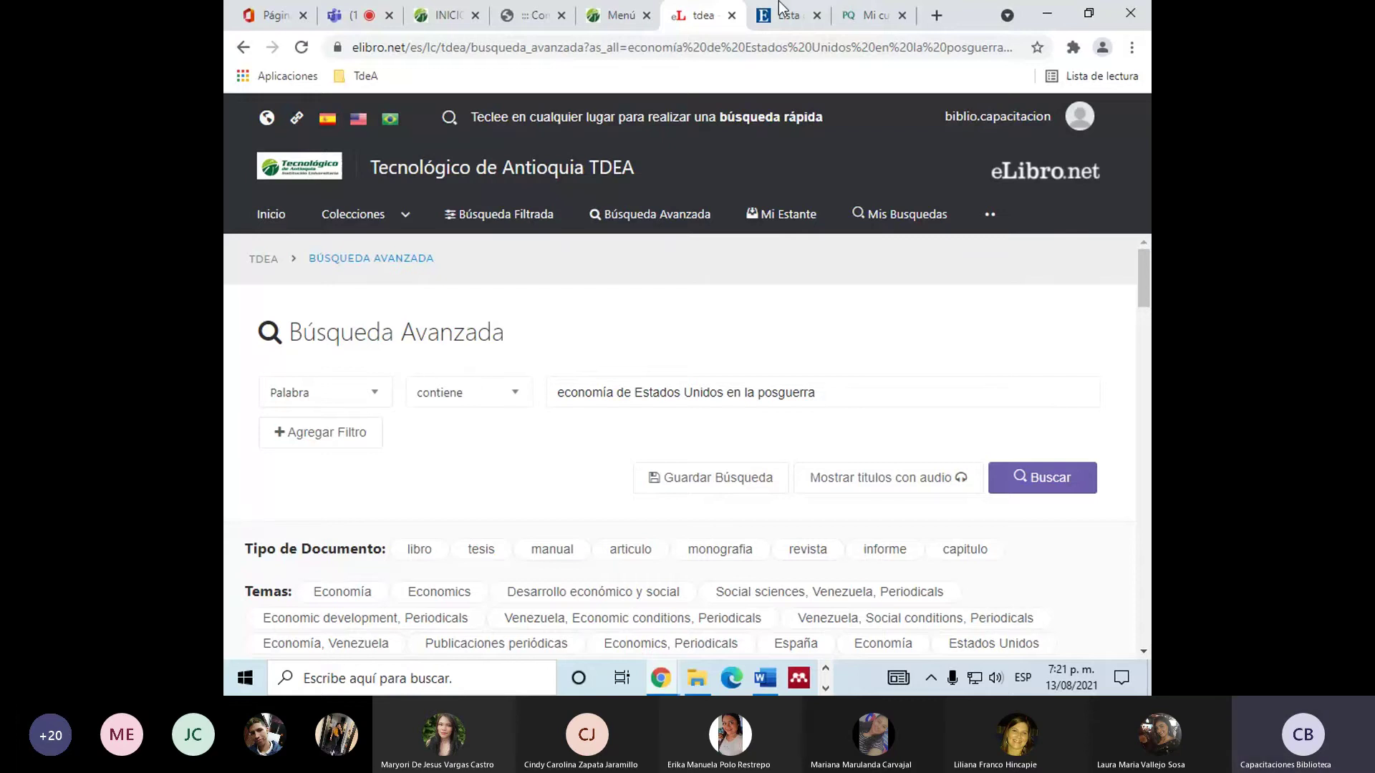
drag(821, 392, 618, 385)
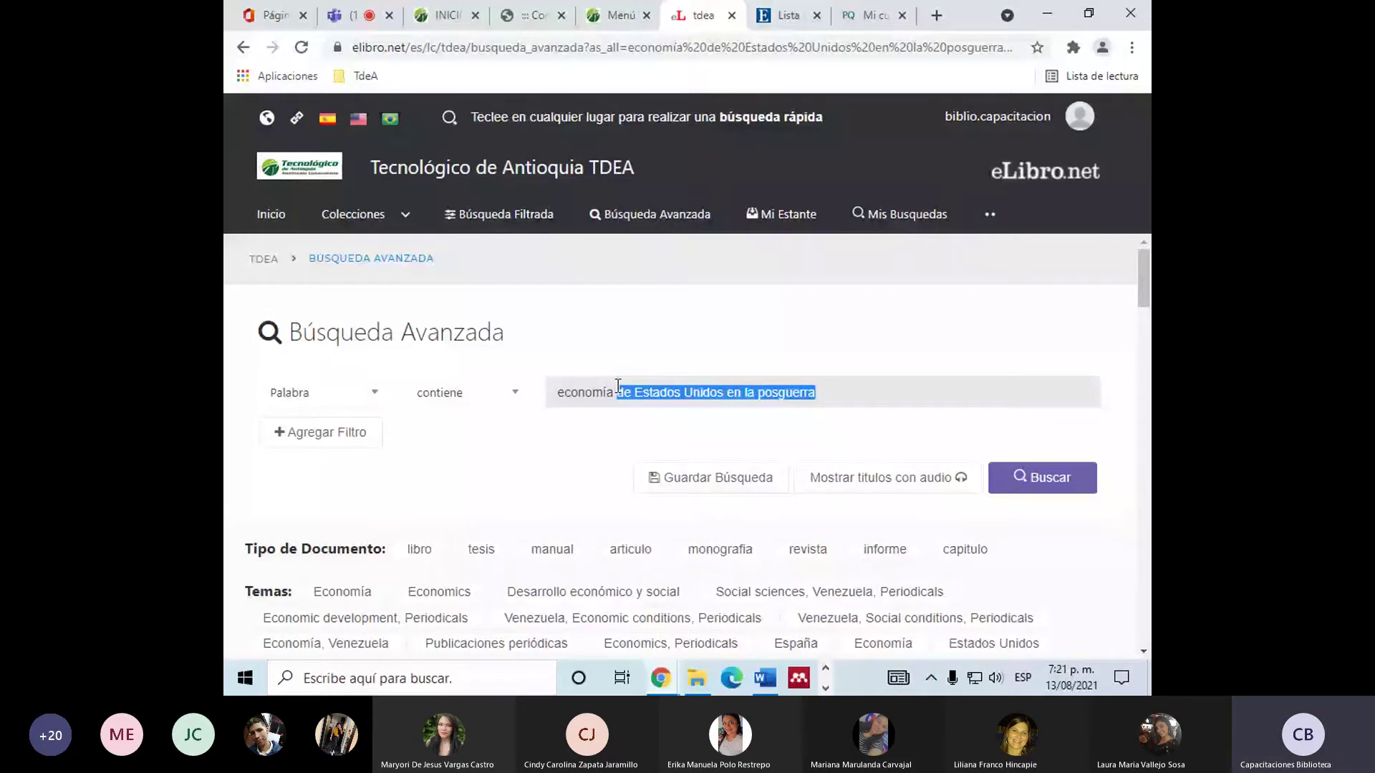
key(BackSpace)
View the search field and condition options of the first filter, keeping Palabra and contiene.
click(322, 392)
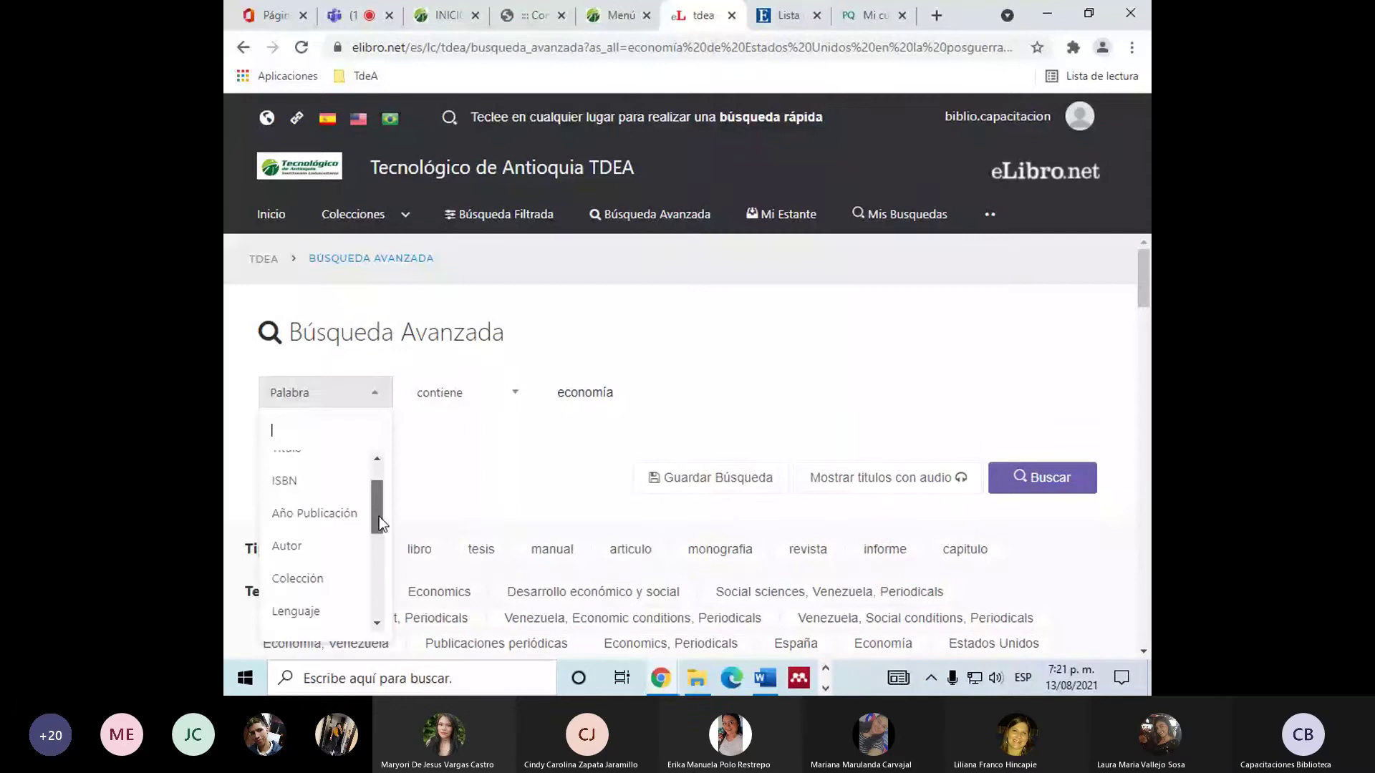
drag(380, 517, 372, 472)
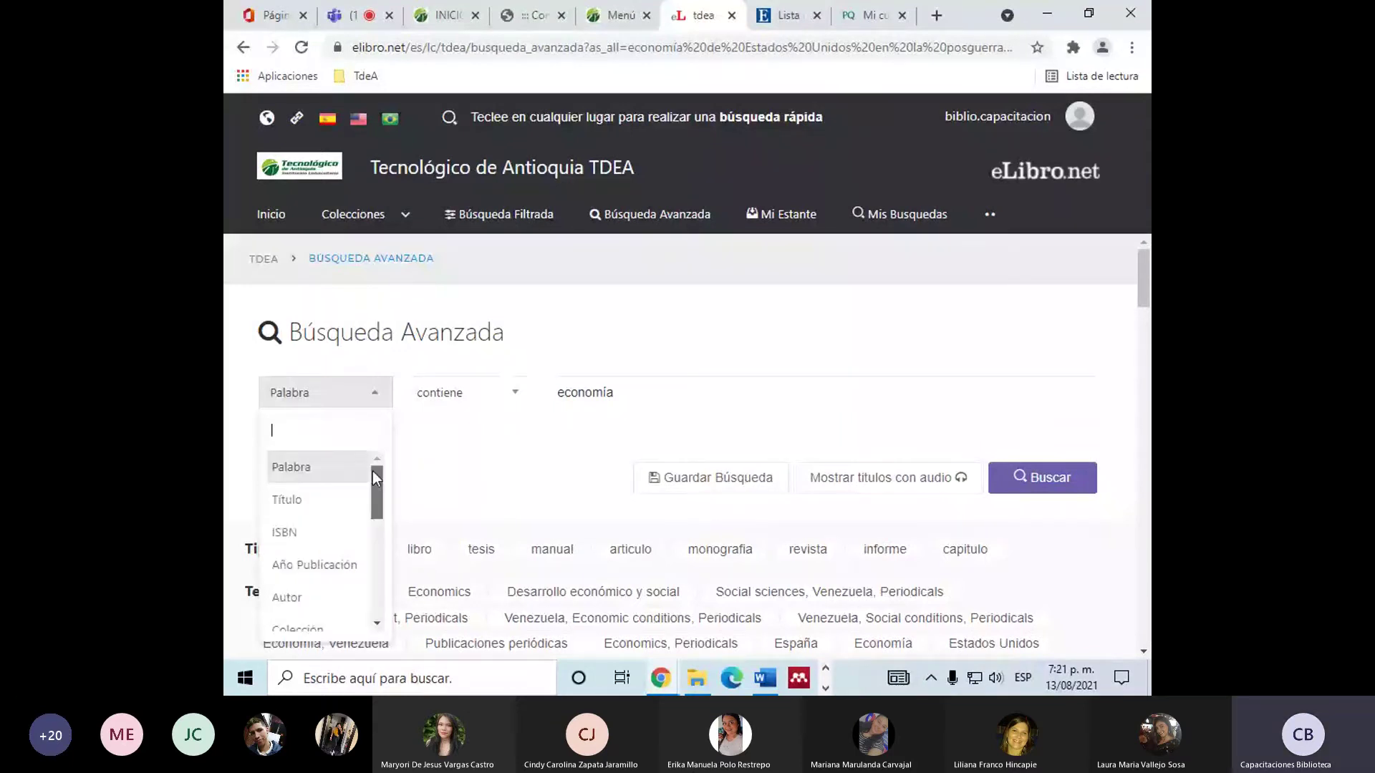
click(439, 415)
click(476, 398)
click(412, 422)
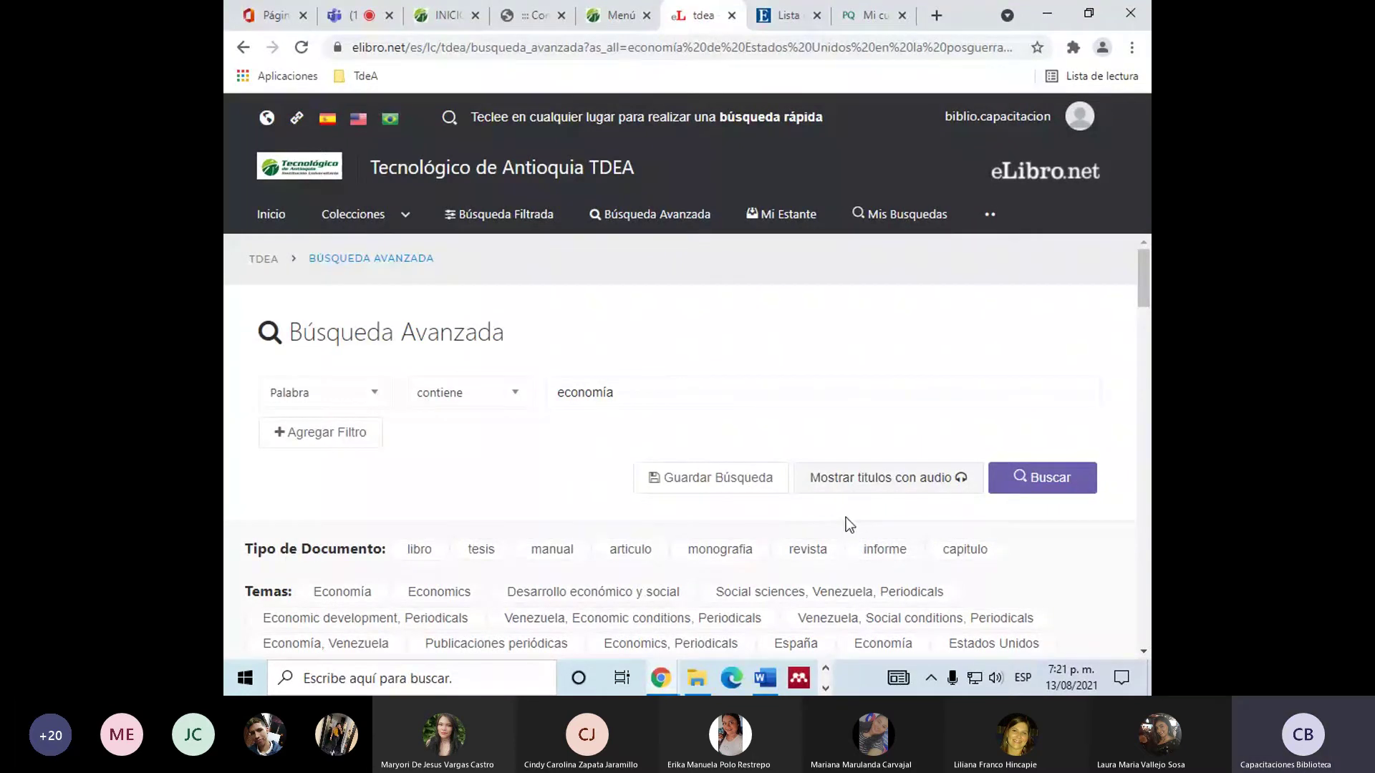
Add a second filter row to the advanced search below the "economía" term.
scroll(547, 444, down, 1)
click(356, 342)
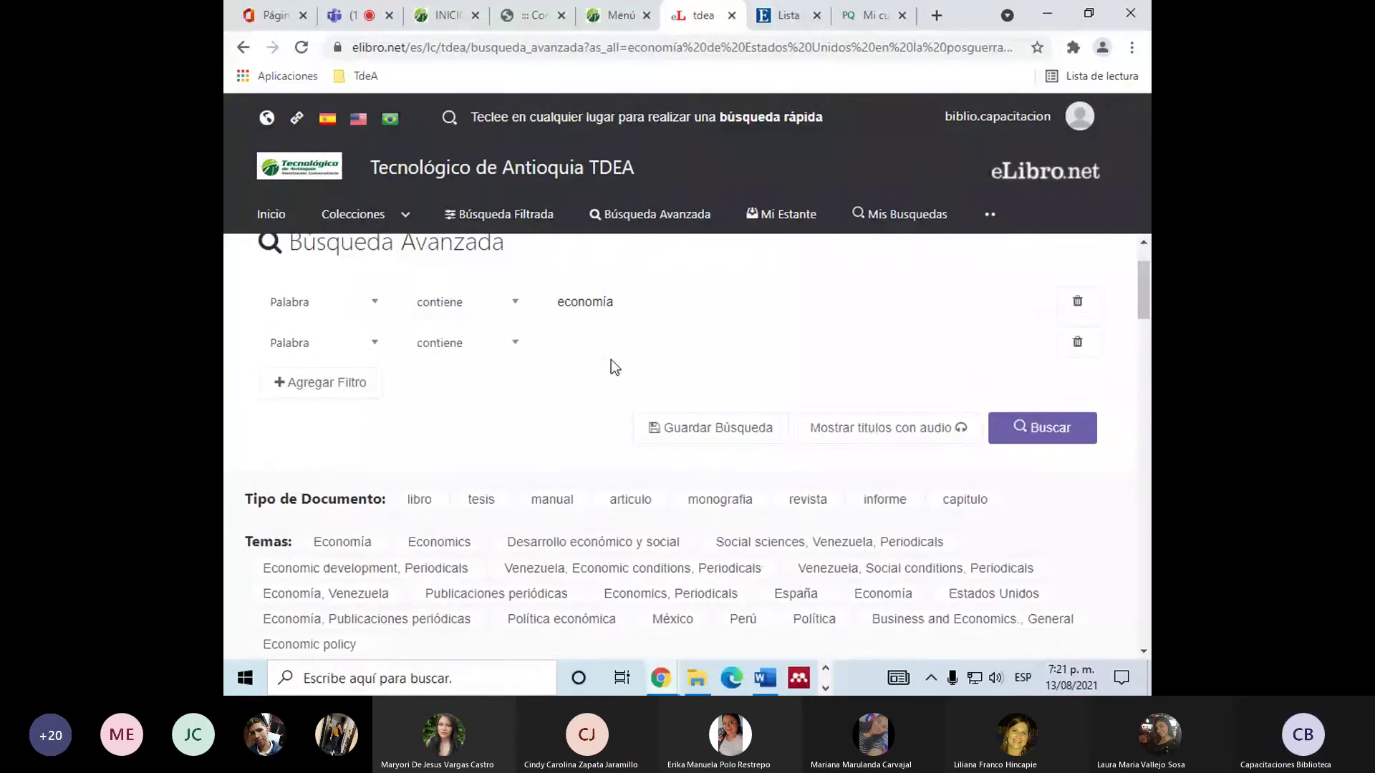
Fill the second advanced search filter with "Estados Unidos" and set its field to Título.
text(Estados )
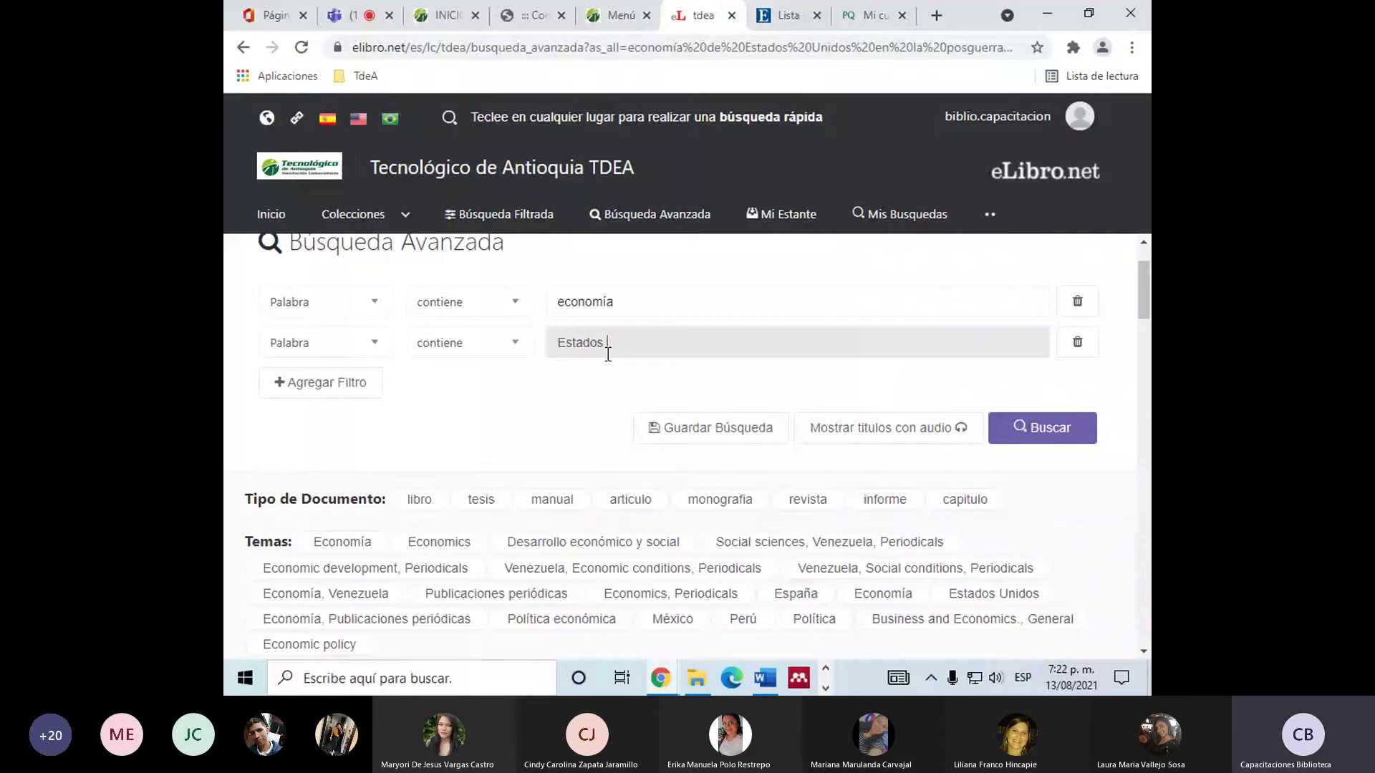
text(Unidos)
click(344, 343)
click(355, 461)
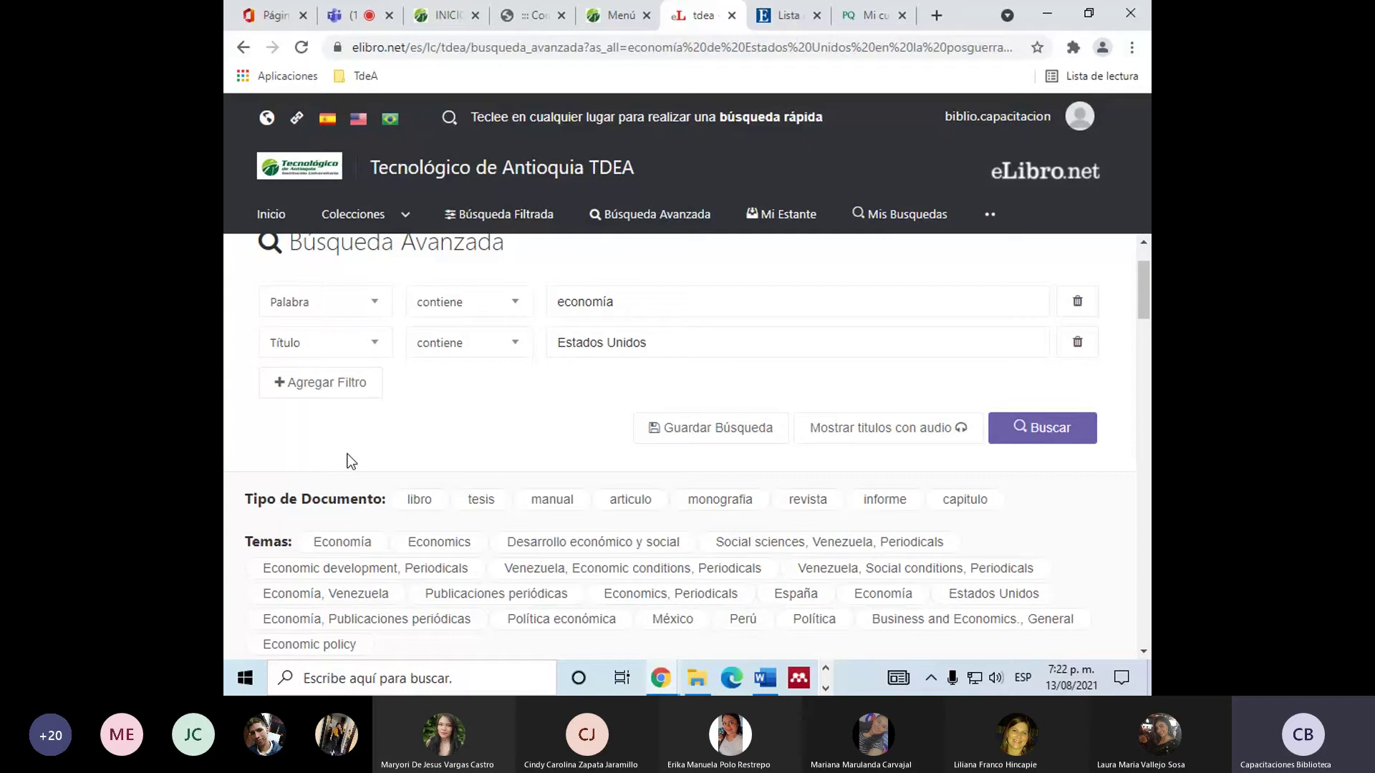
Add a third filter containing "Posguerra" and set its field to Título.
click(353, 387)
click(604, 397)
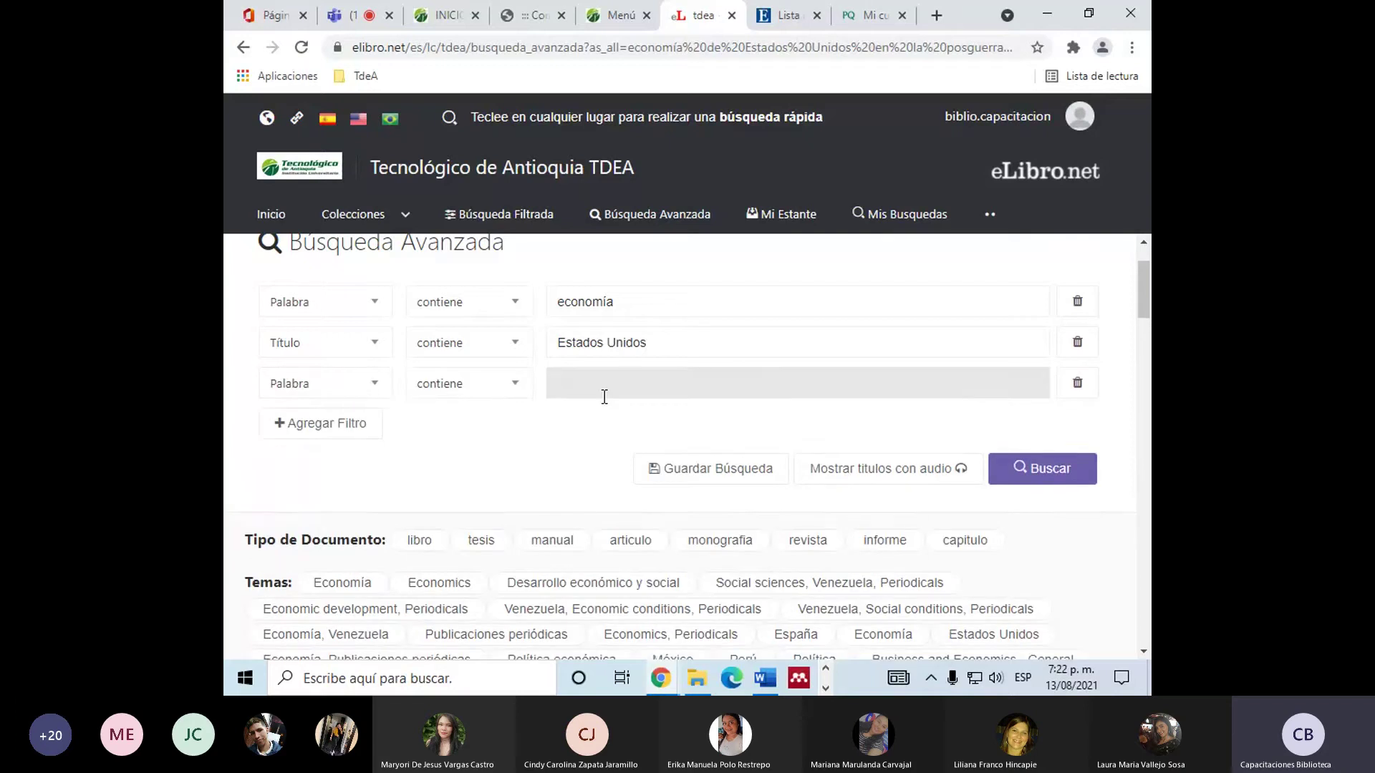
text(Posguerra)
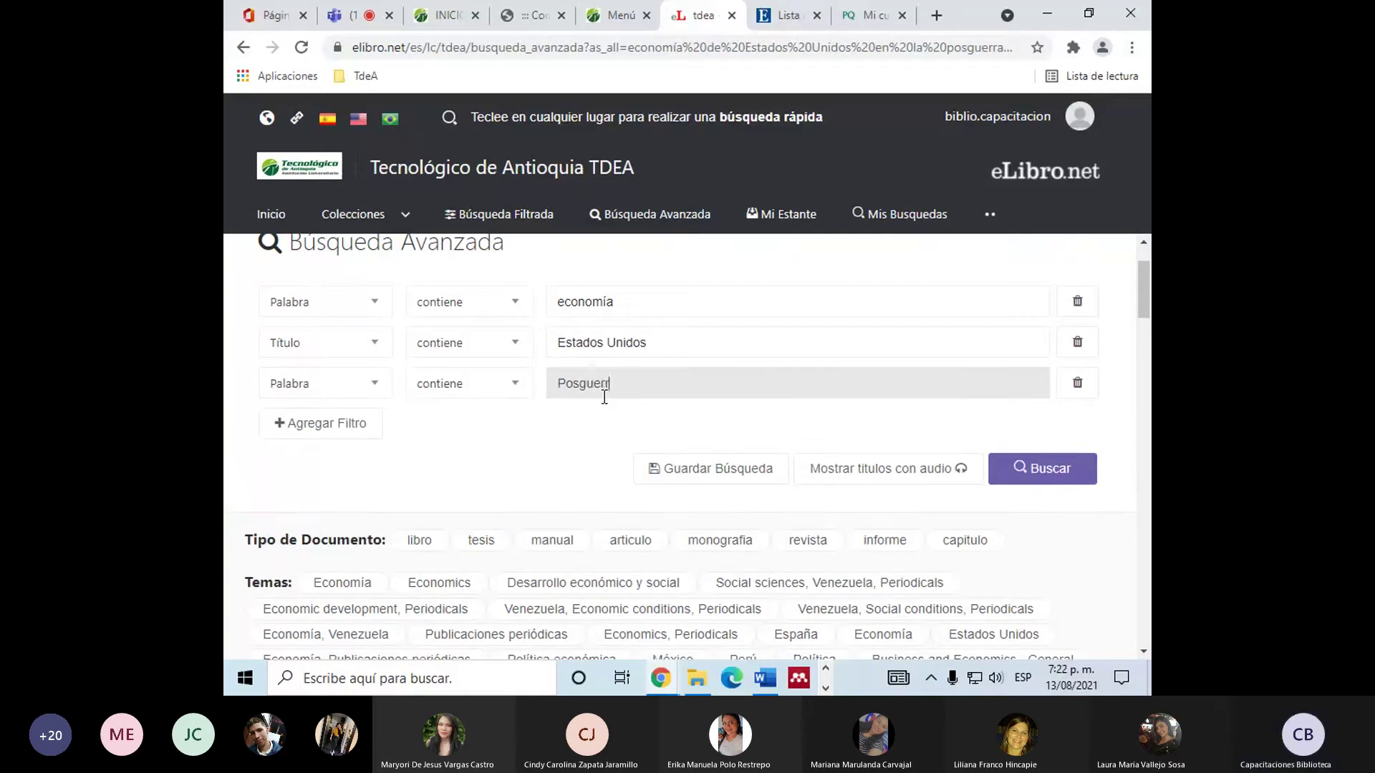
click(354, 390)
click(343, 490)
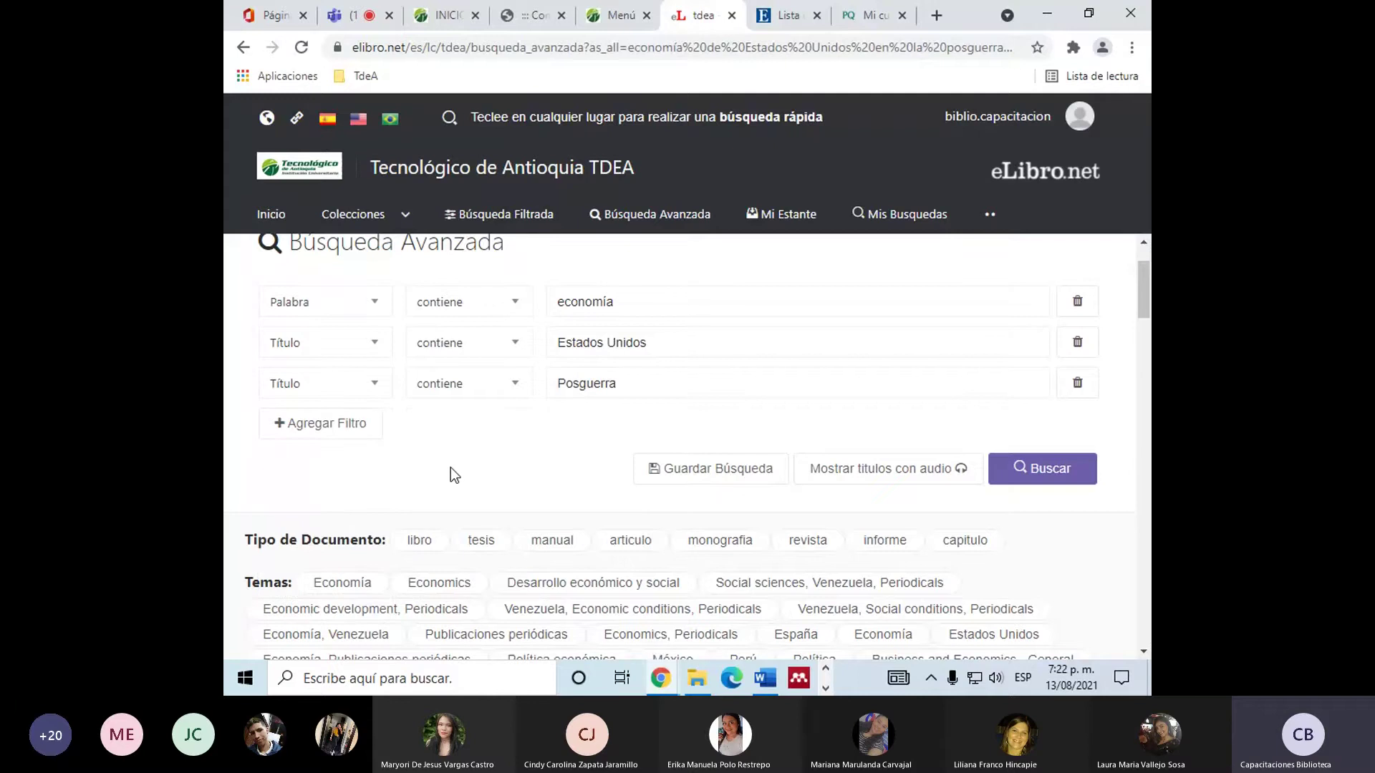
Run the search with the three filters and check the results.
scroll(450, 466, up, 1)
click(1027, 566)
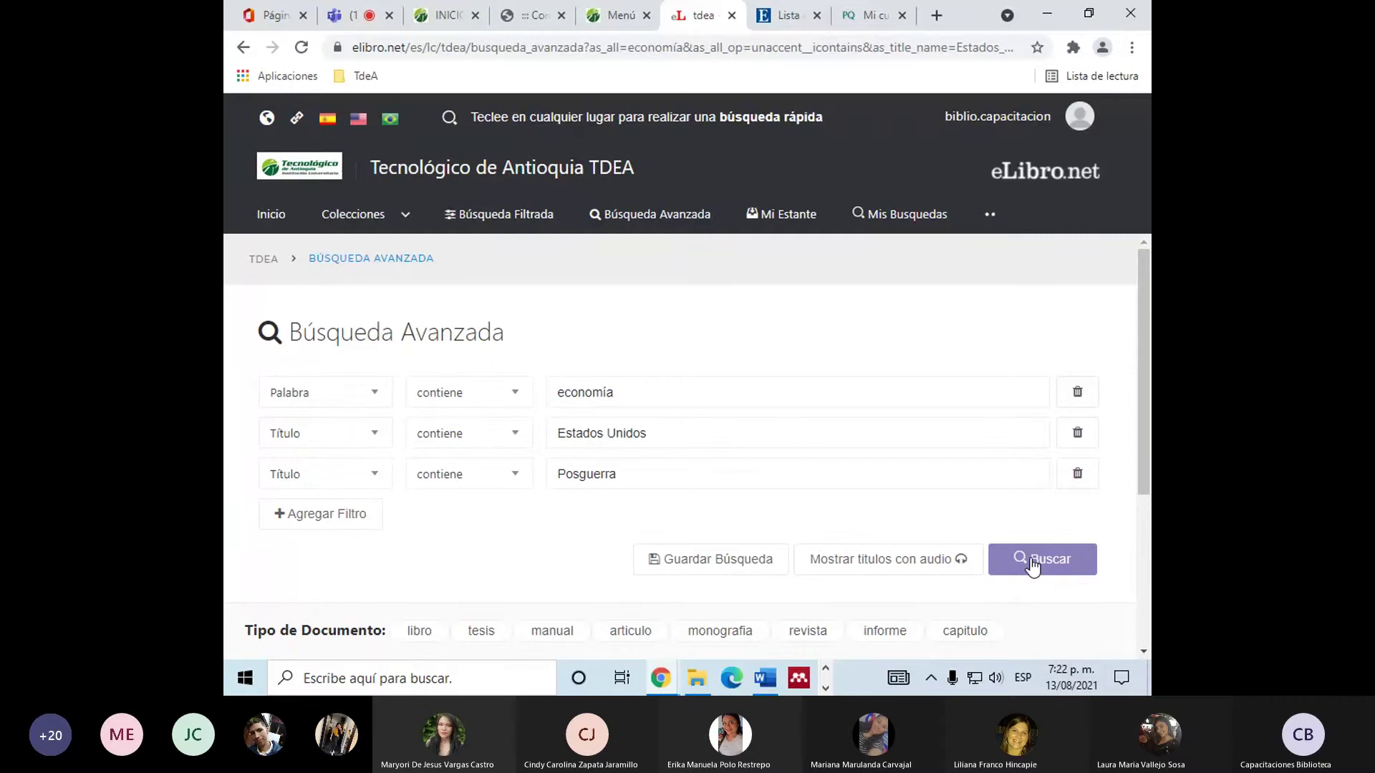
scroll(1003, 555, down, 4)
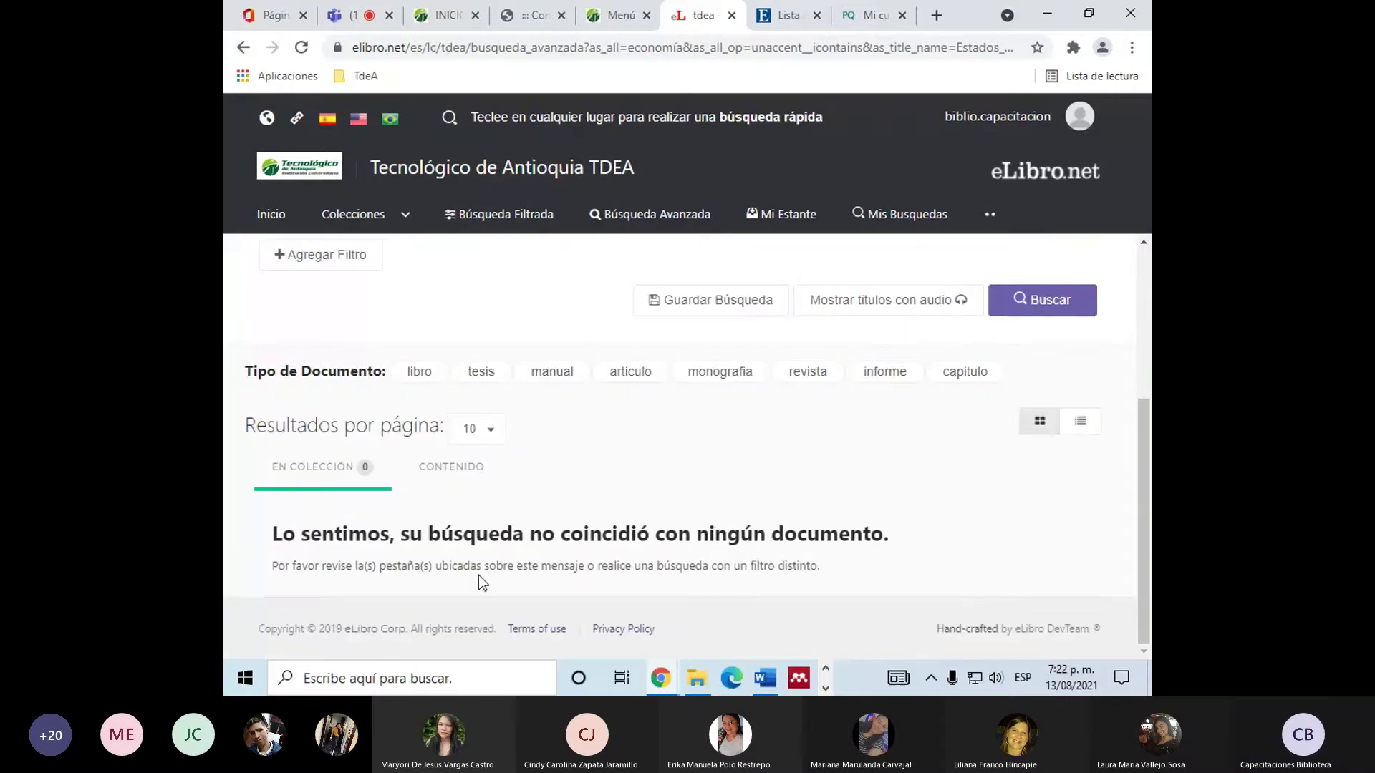
scroll(479, 574, up, 4)
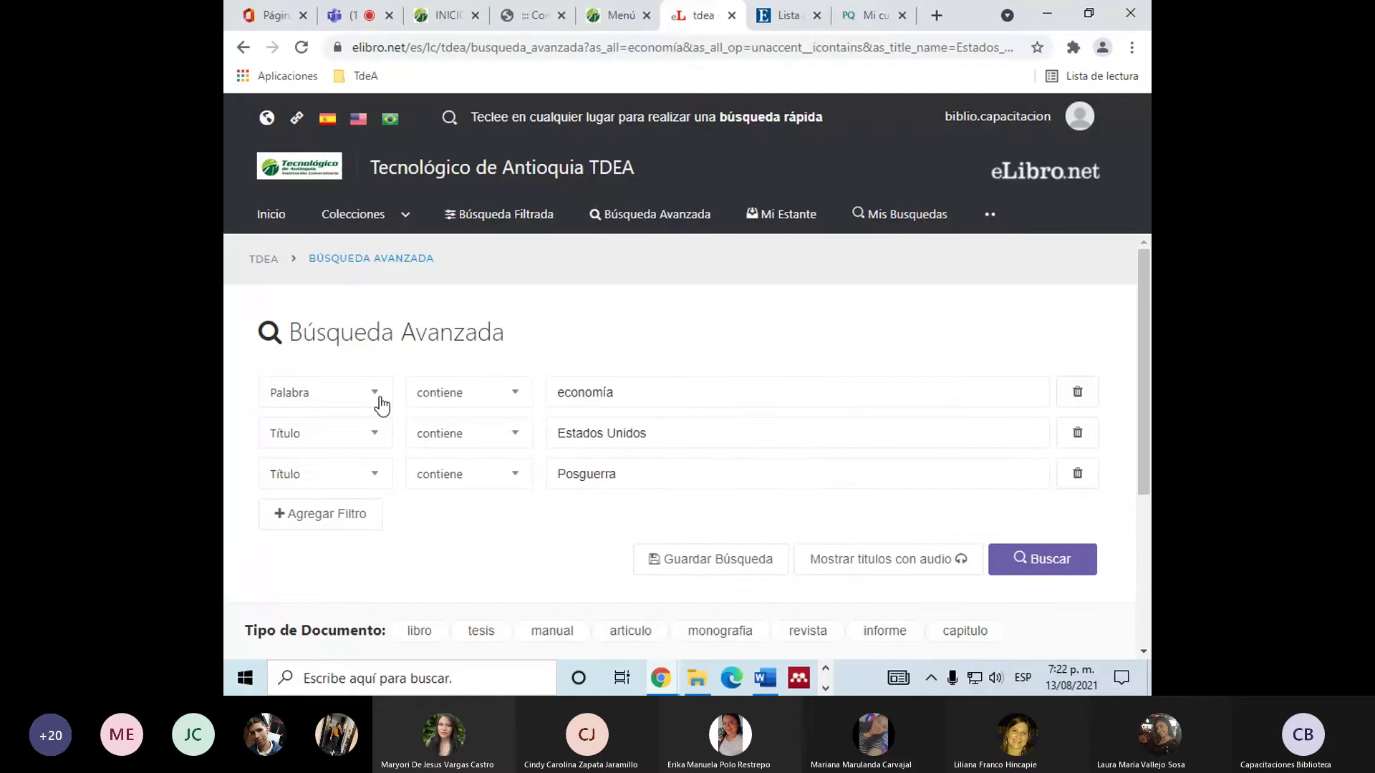
Change the Estados Unidos filter's field to Palabra, rerun the search and check the results.
click(375, 438)
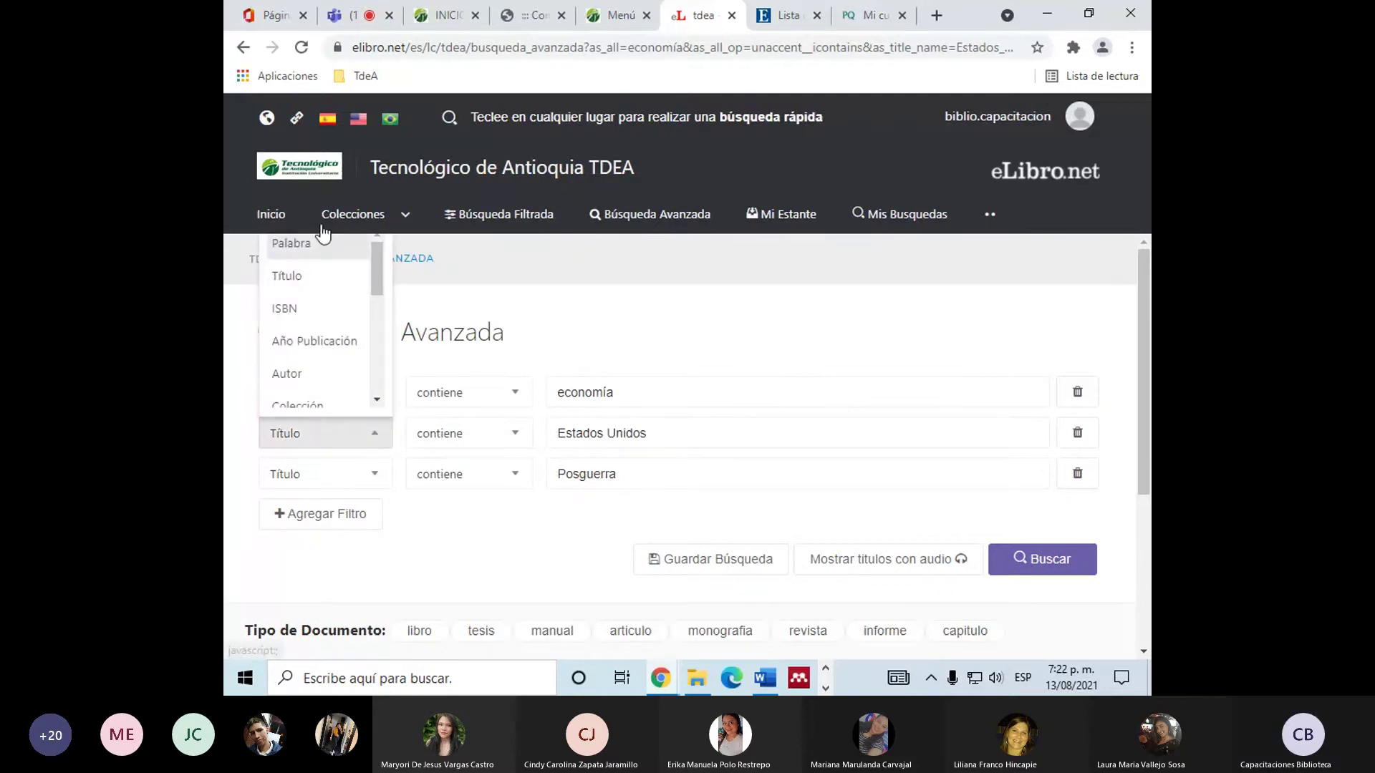
click(322, 244)
click(1024, 558)
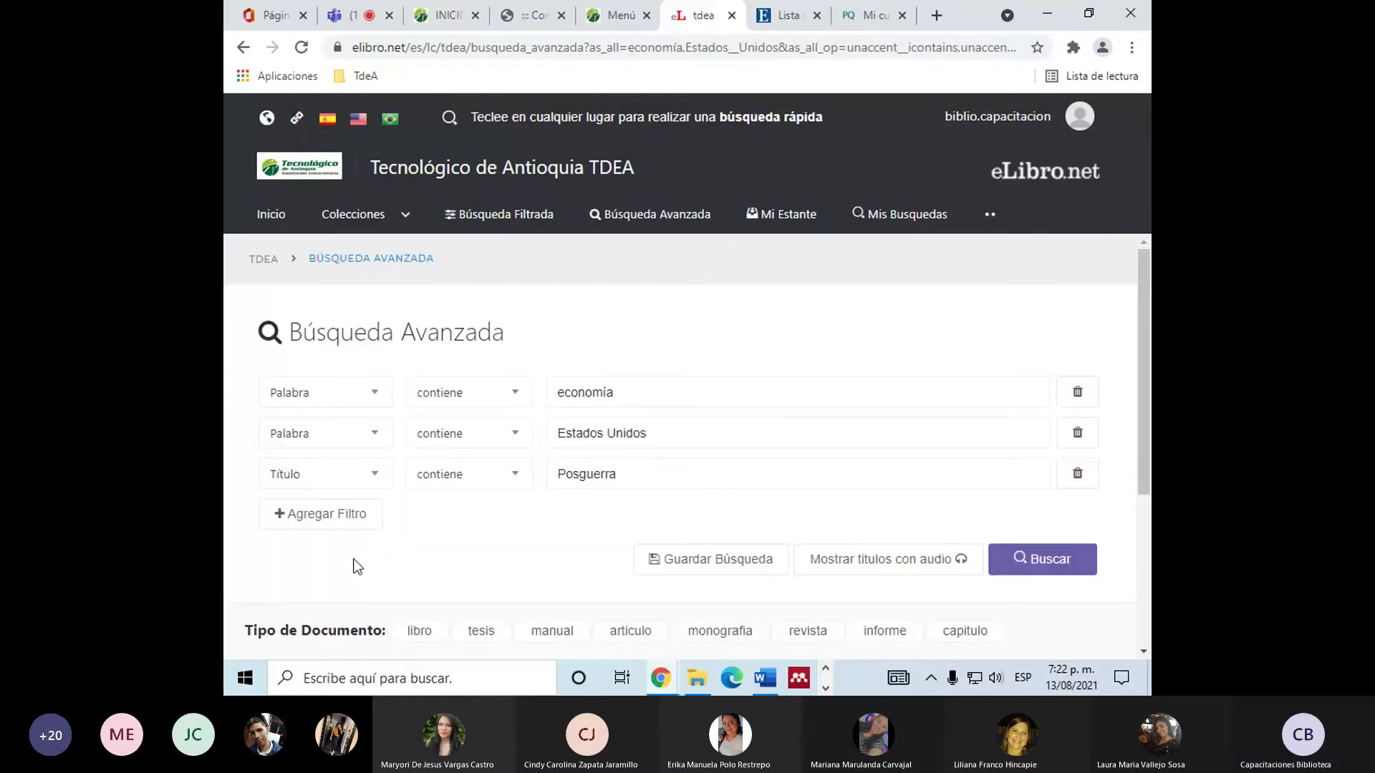
click(1044, 557)
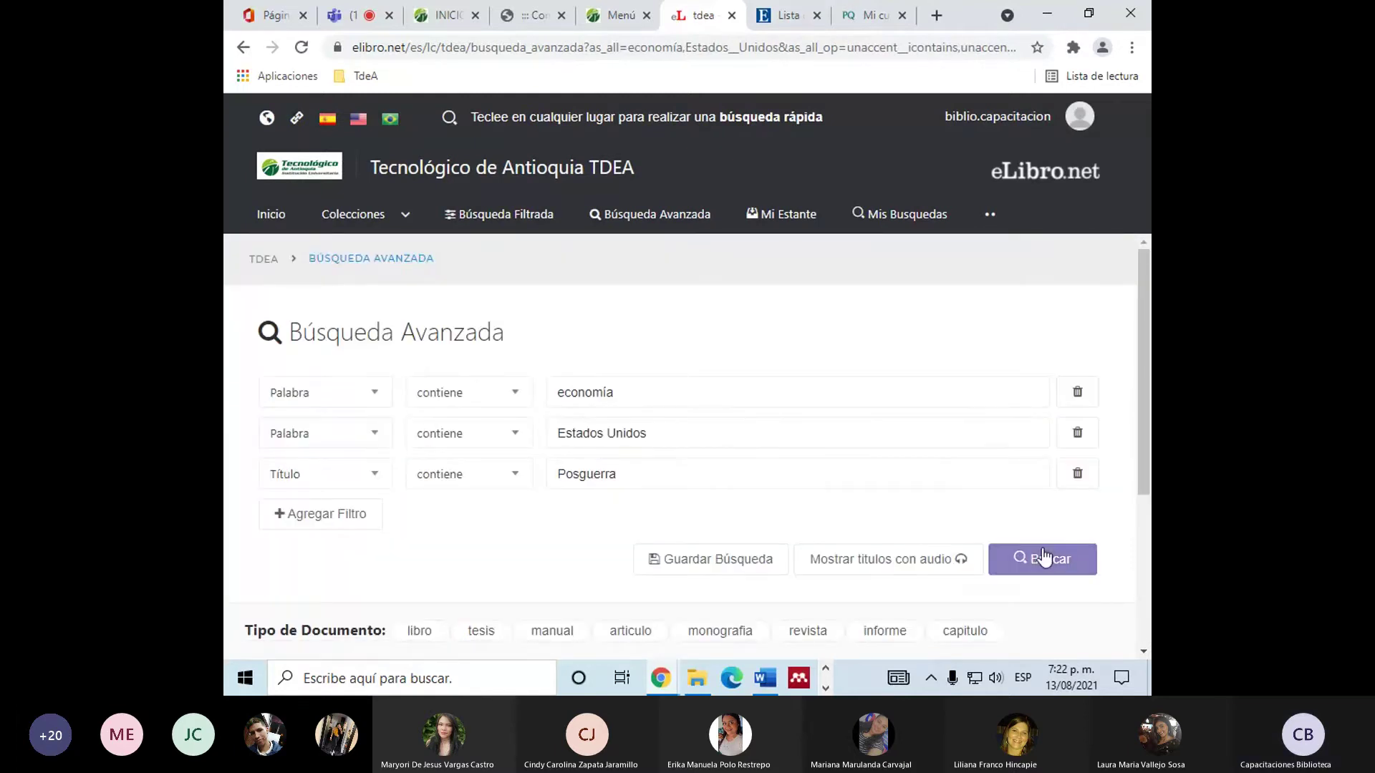
scroll(312, 459, down, 3)
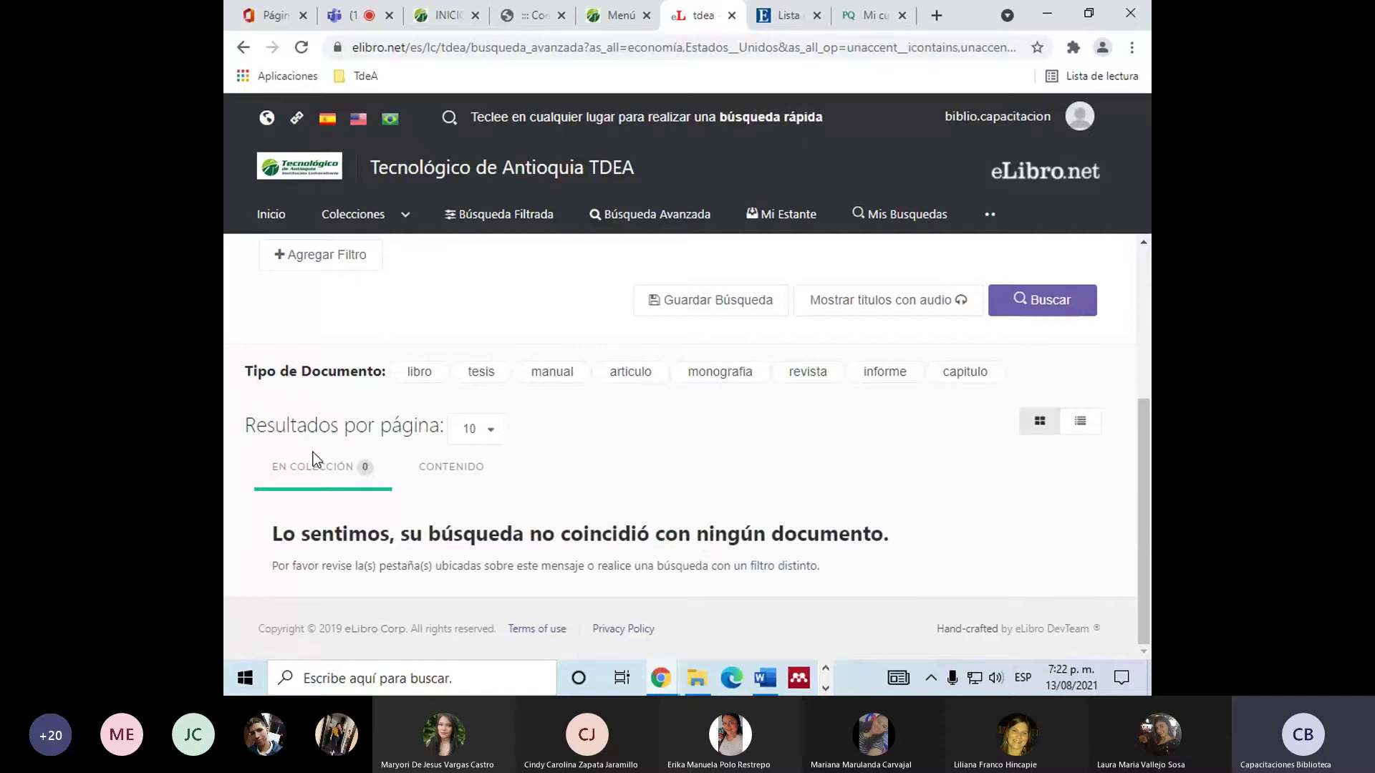
scroll(312, 459, up, 4)
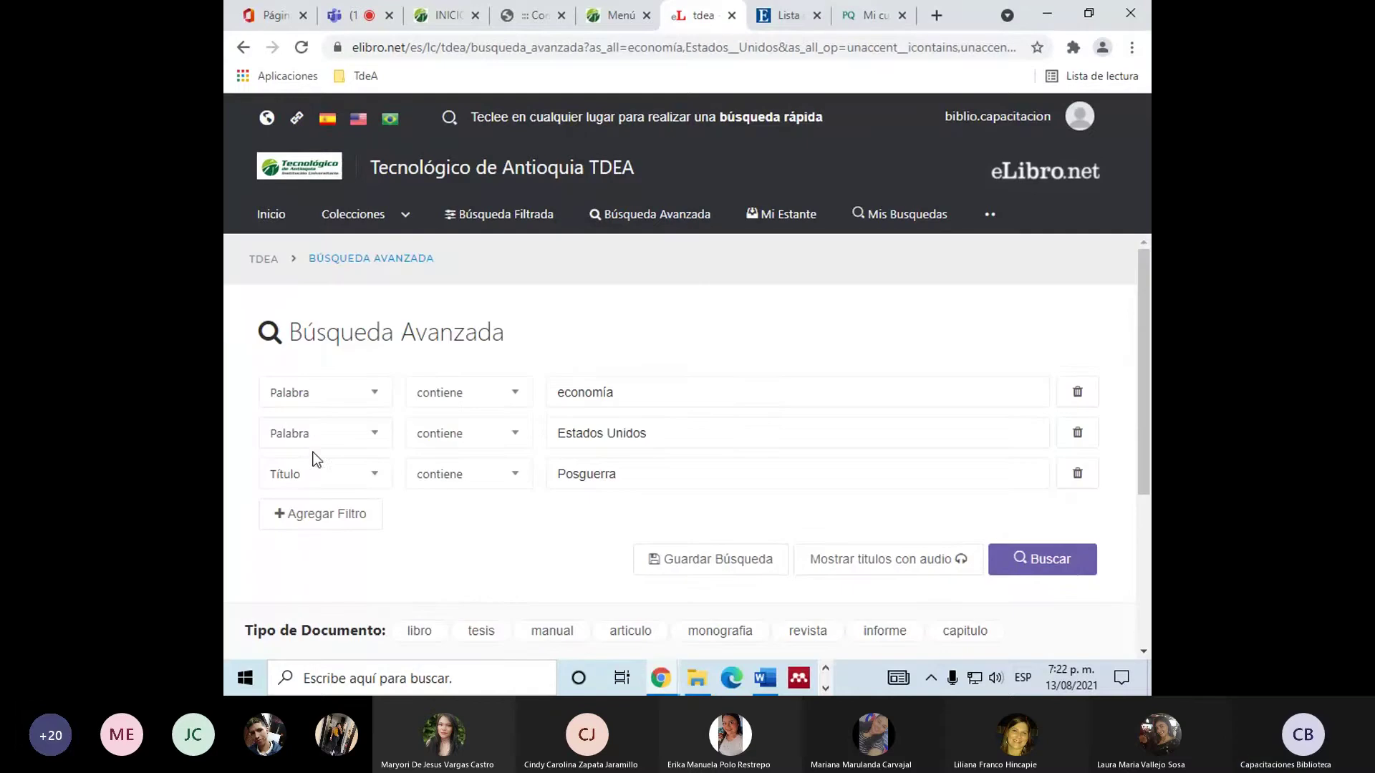
Remove the economía filter, run the search with the remaining two filters and go through the matching titles.
click(1077, 393)
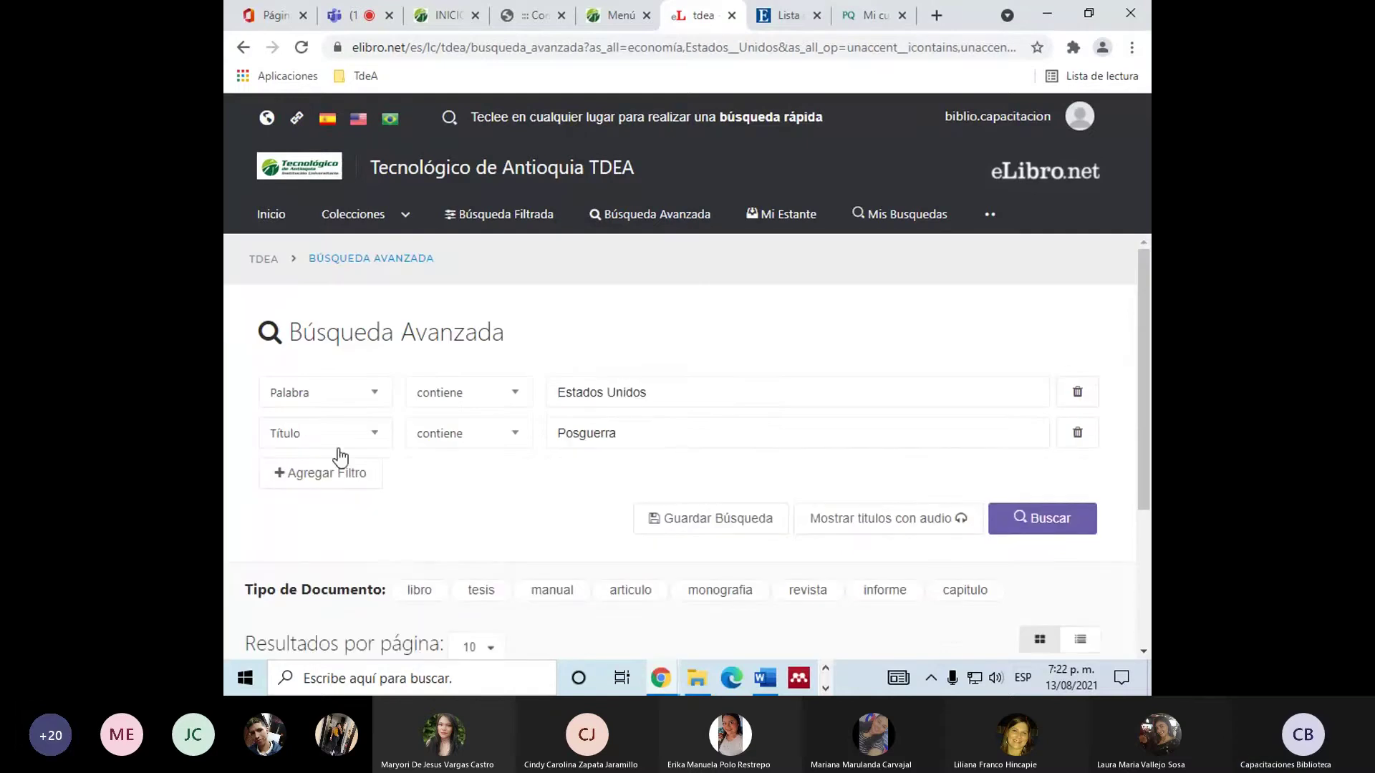
click(1047, 523)
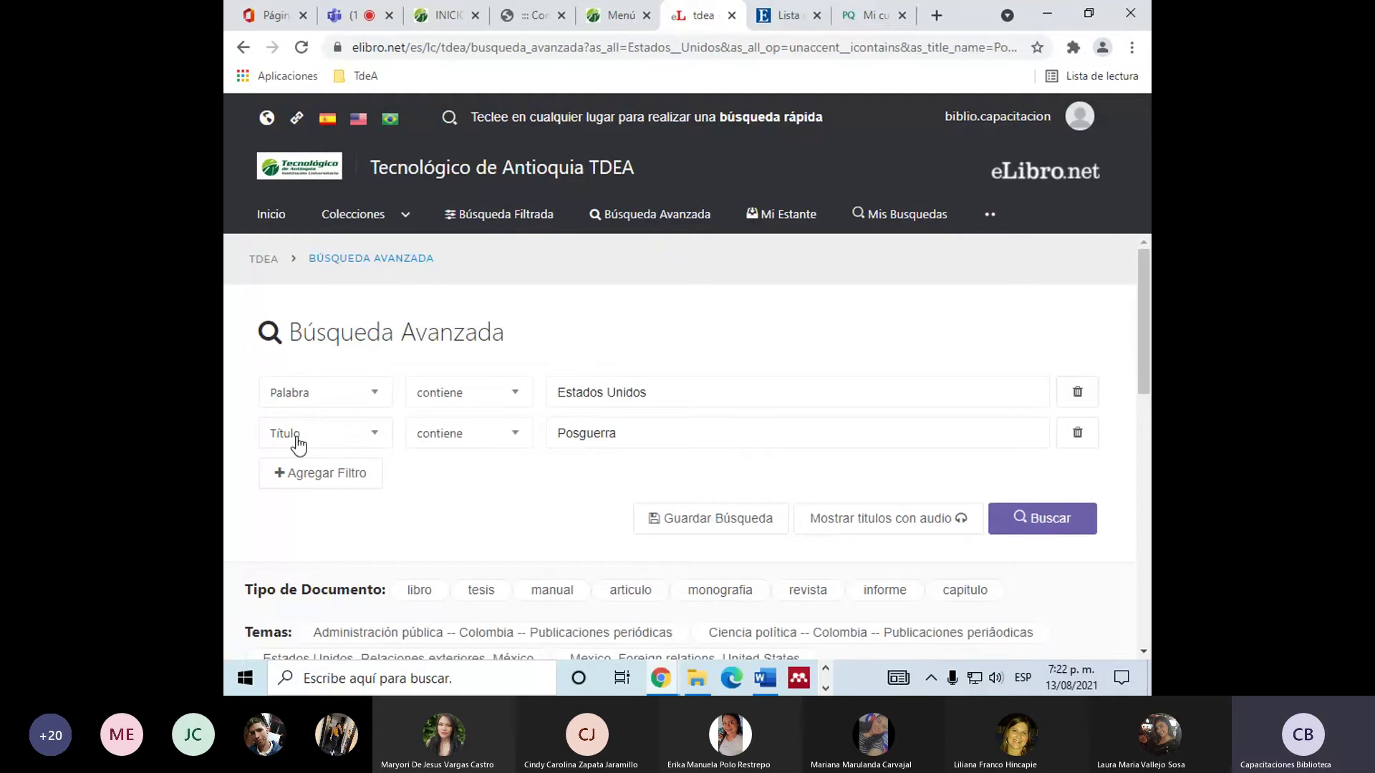
scroll(237, 501, down, 5)
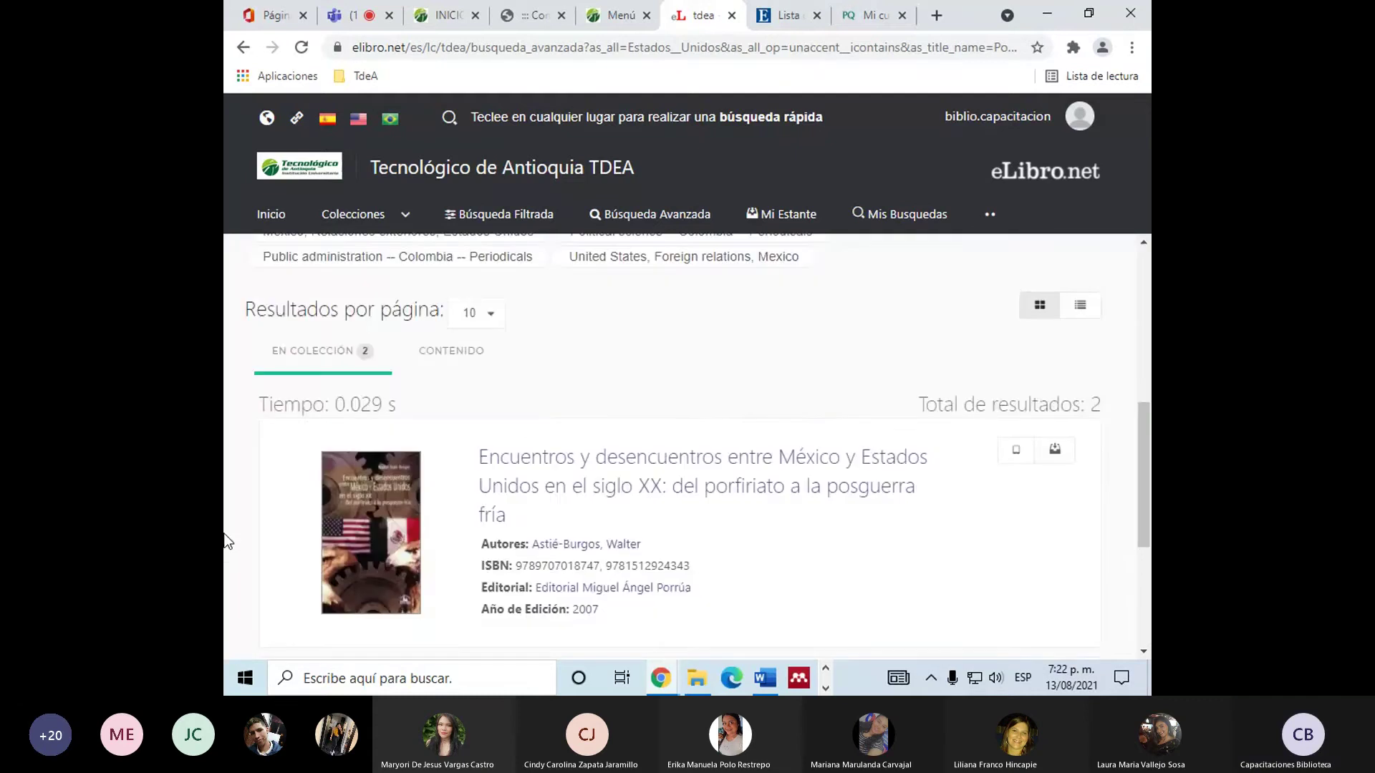
scroll(225, 537, down, 3)
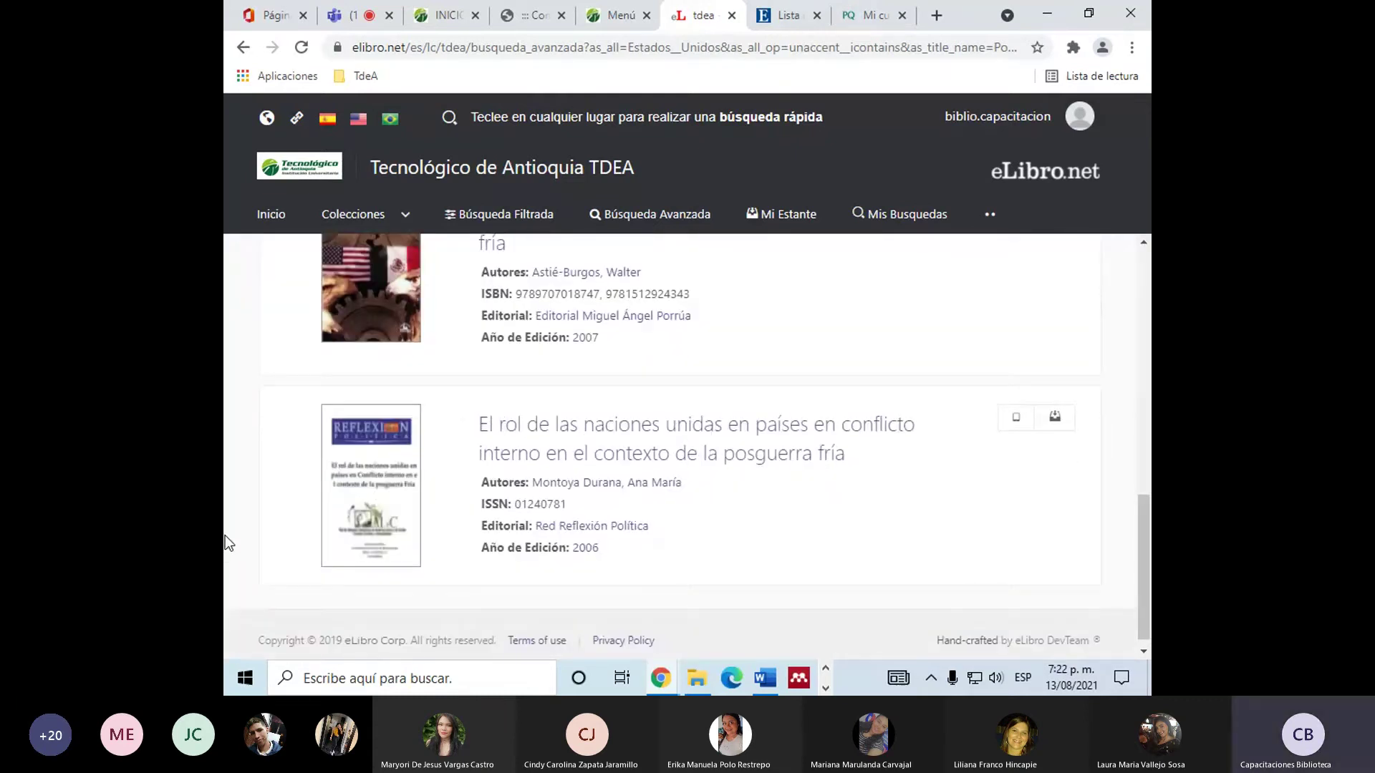
scroll(224, 535, up, 10)
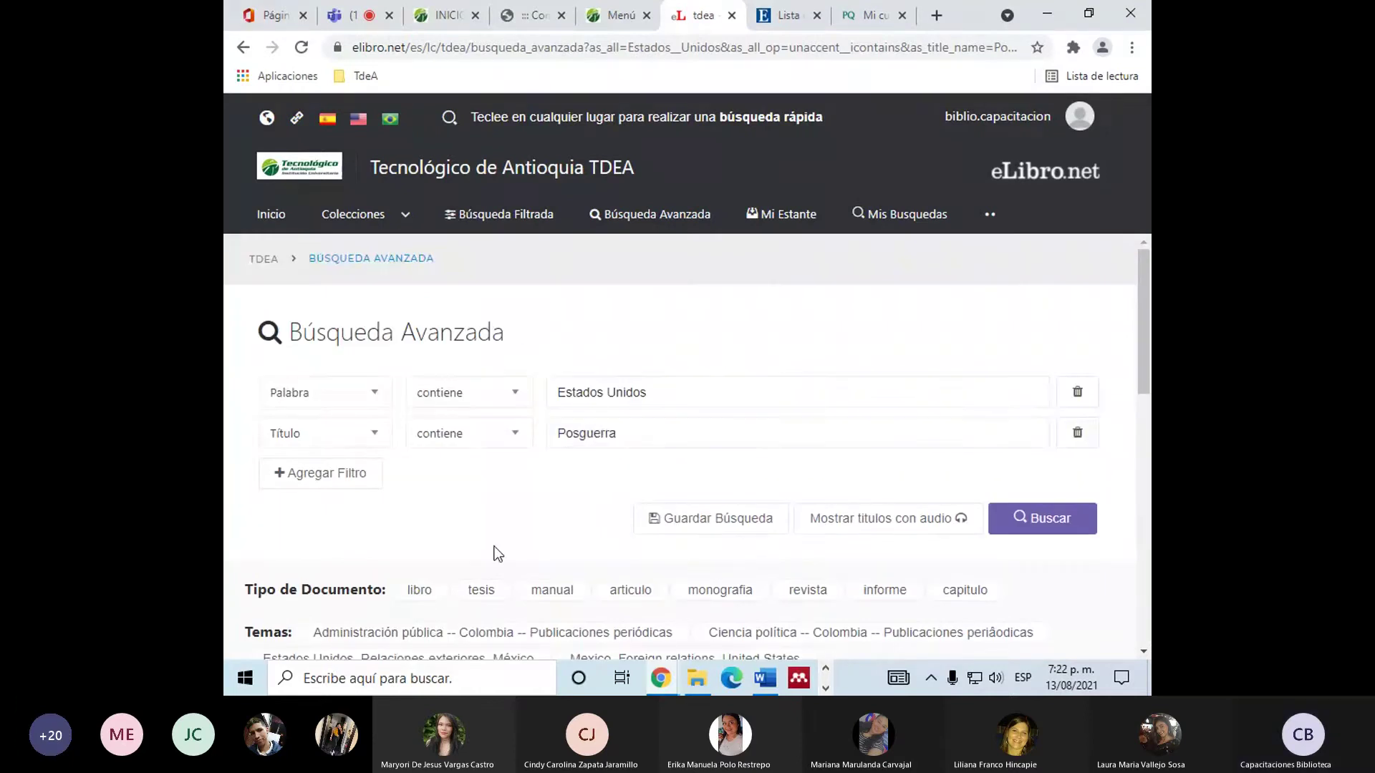
scroll(565, 521, down, 10)
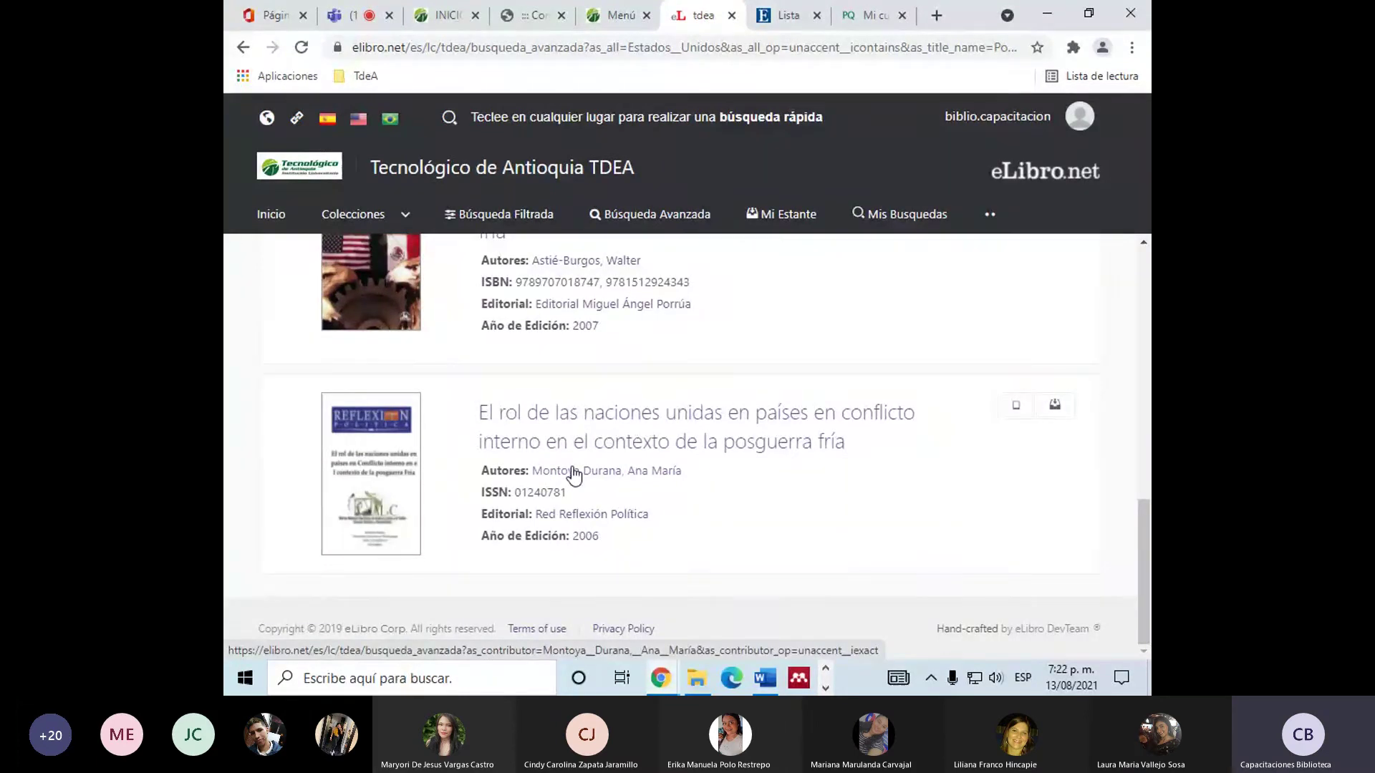
scroll(754, 508, up, 3)
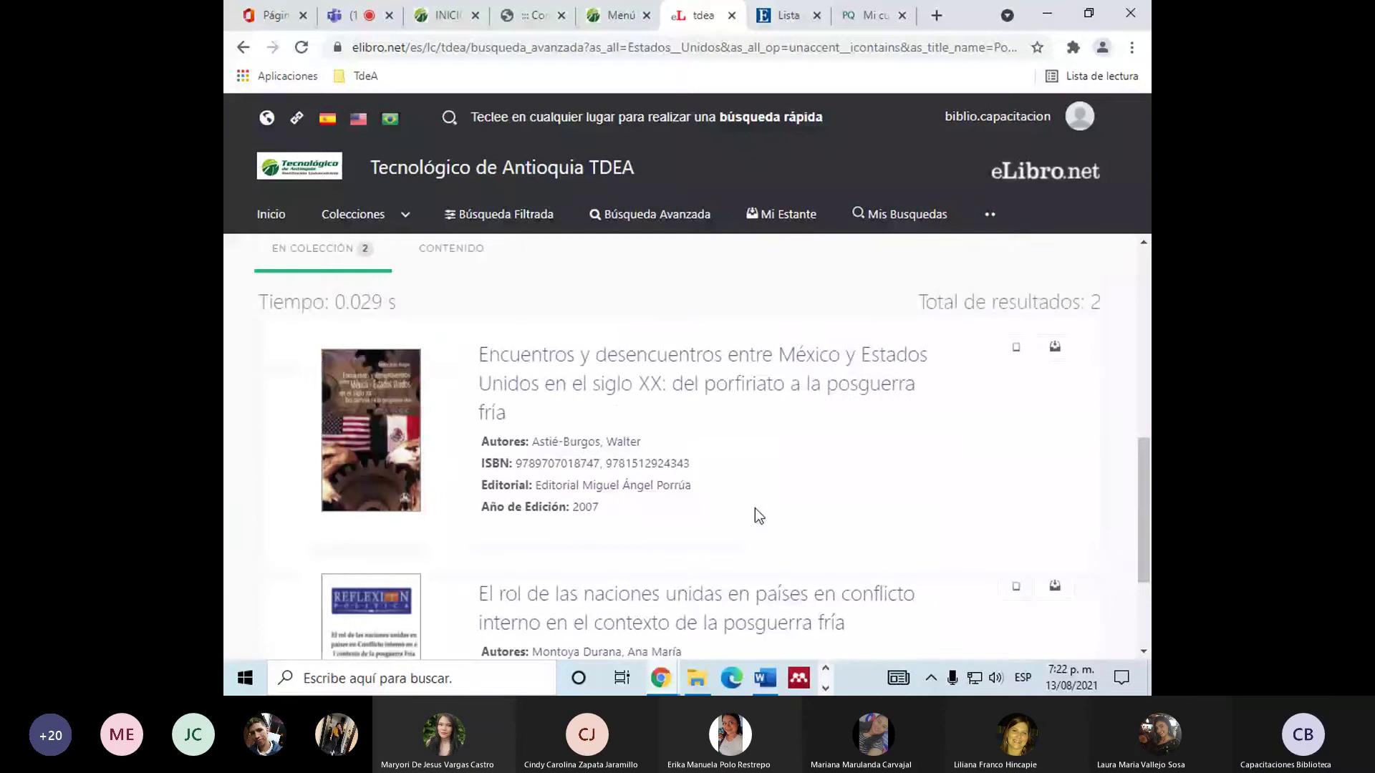
scroll(754, 508, down, 1)
scroll(623, 429, up, 10)
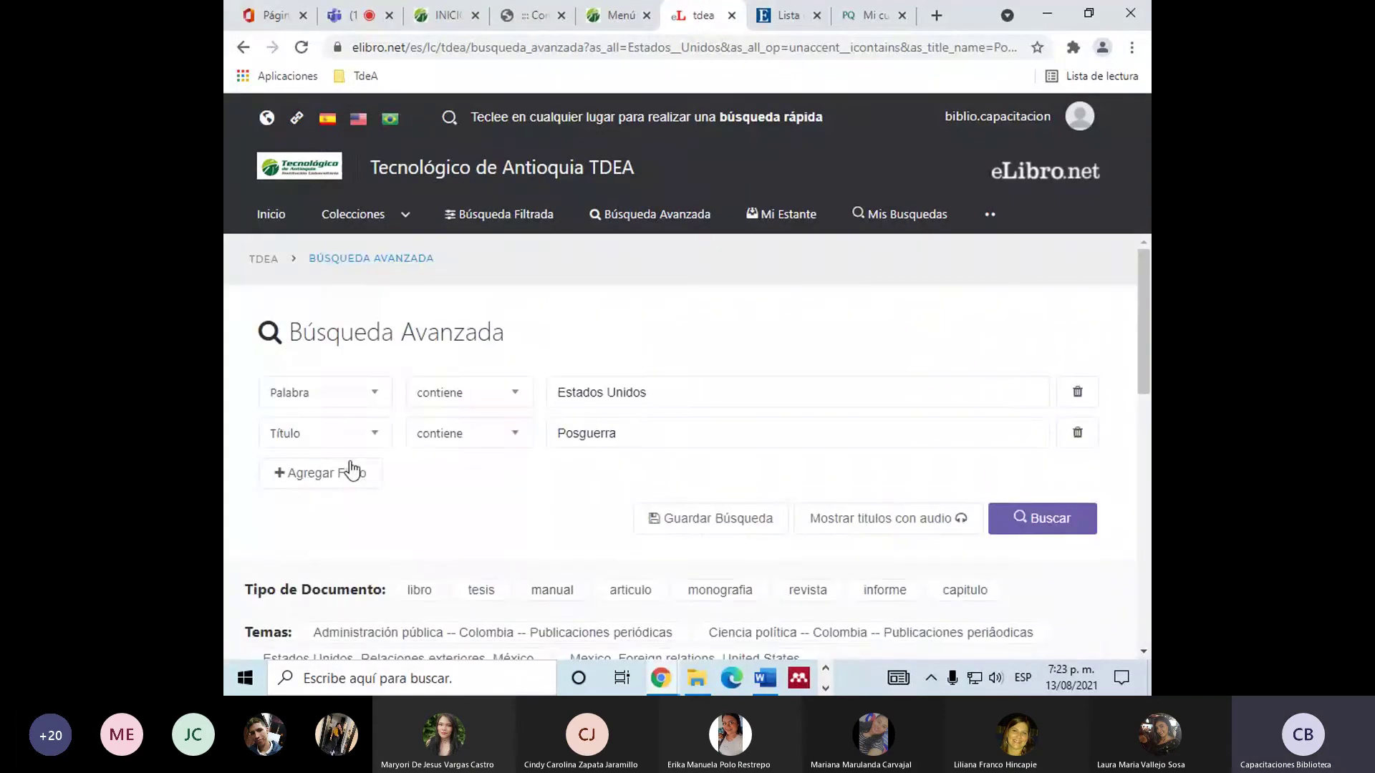
Examine the search field options available for the Estados Unidos and Posguerra filters.
click(366, 395)
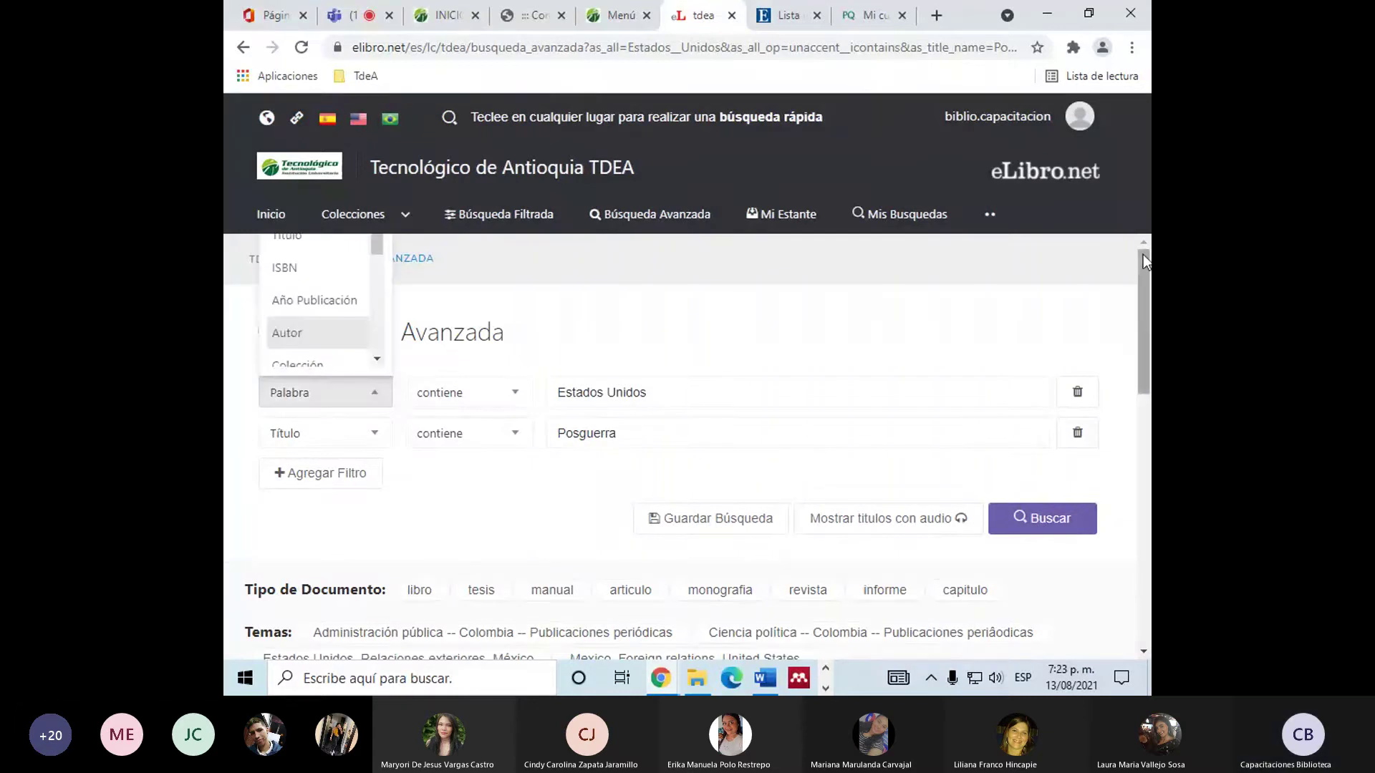
click(358, 441)
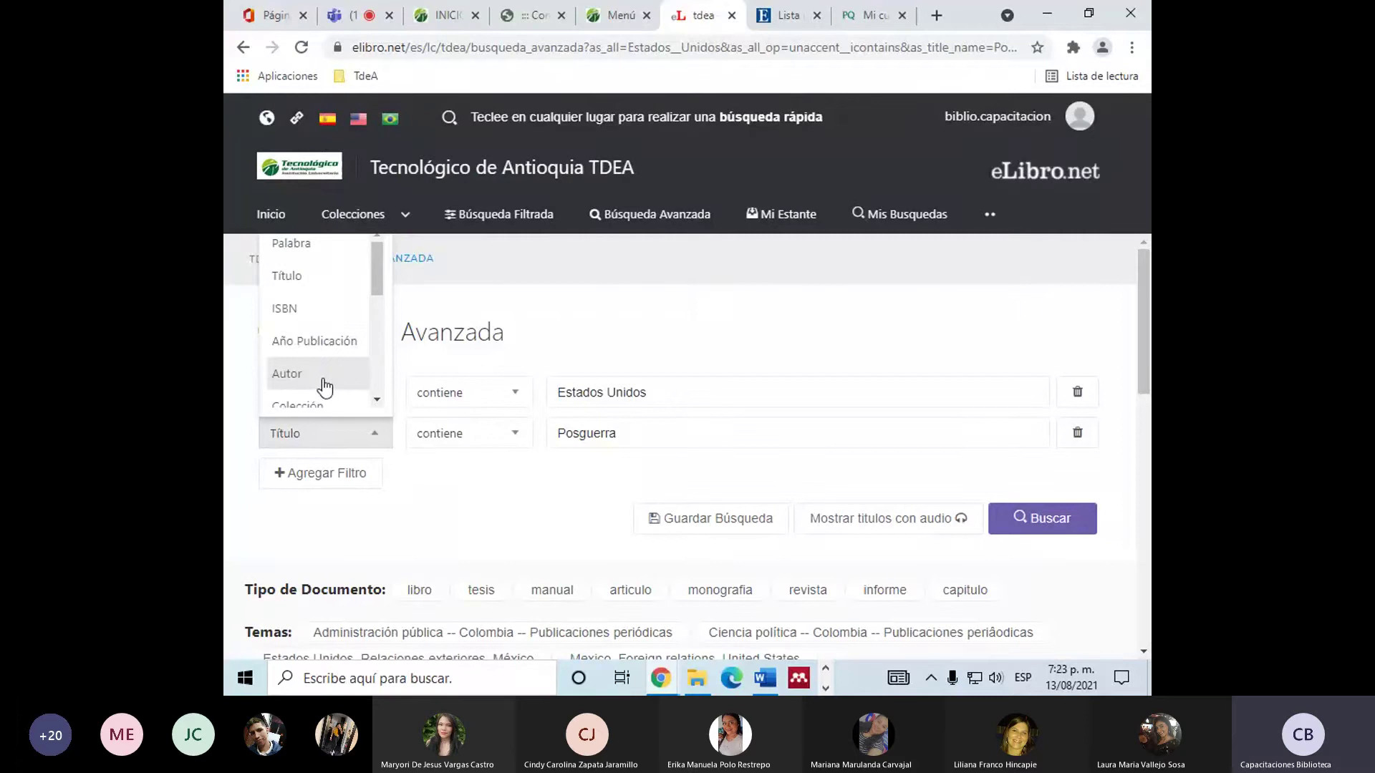
click(565, 491)
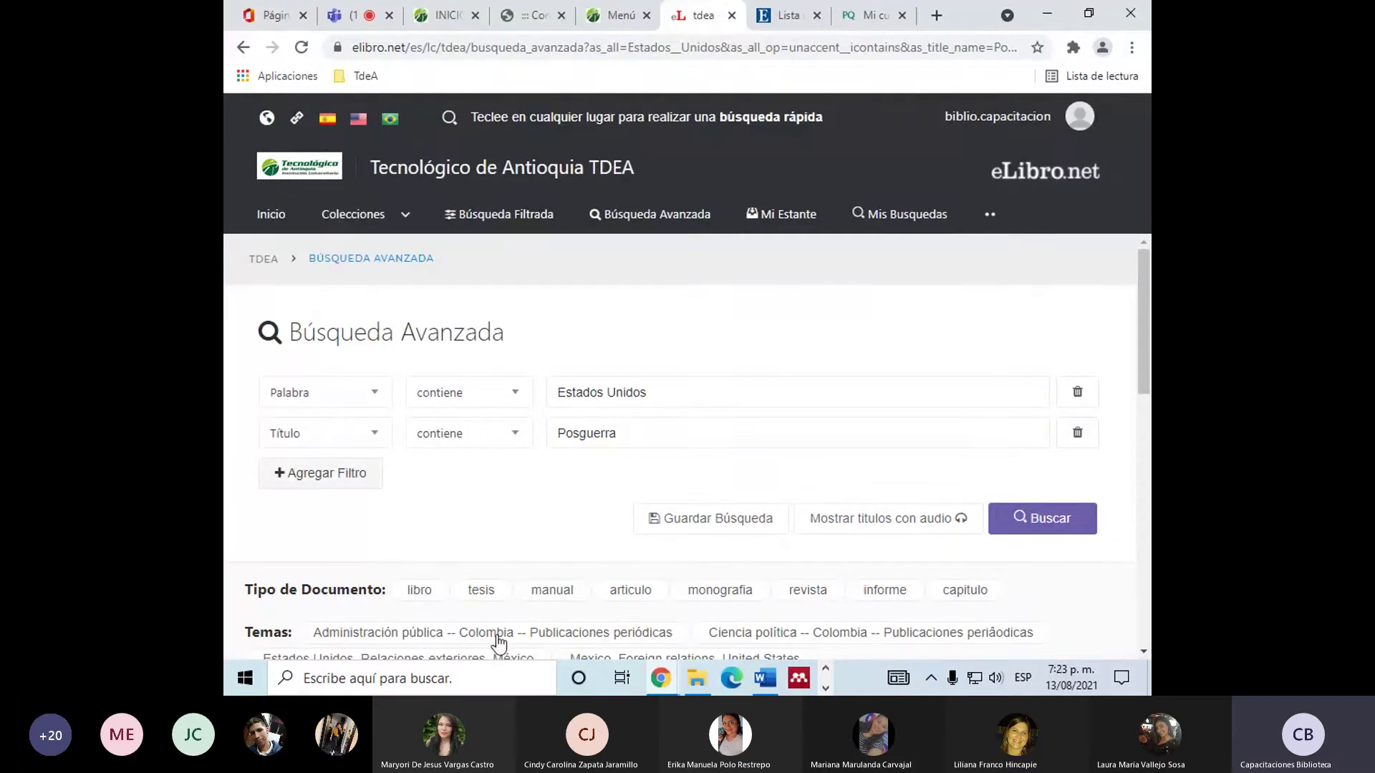
click(344, 438)
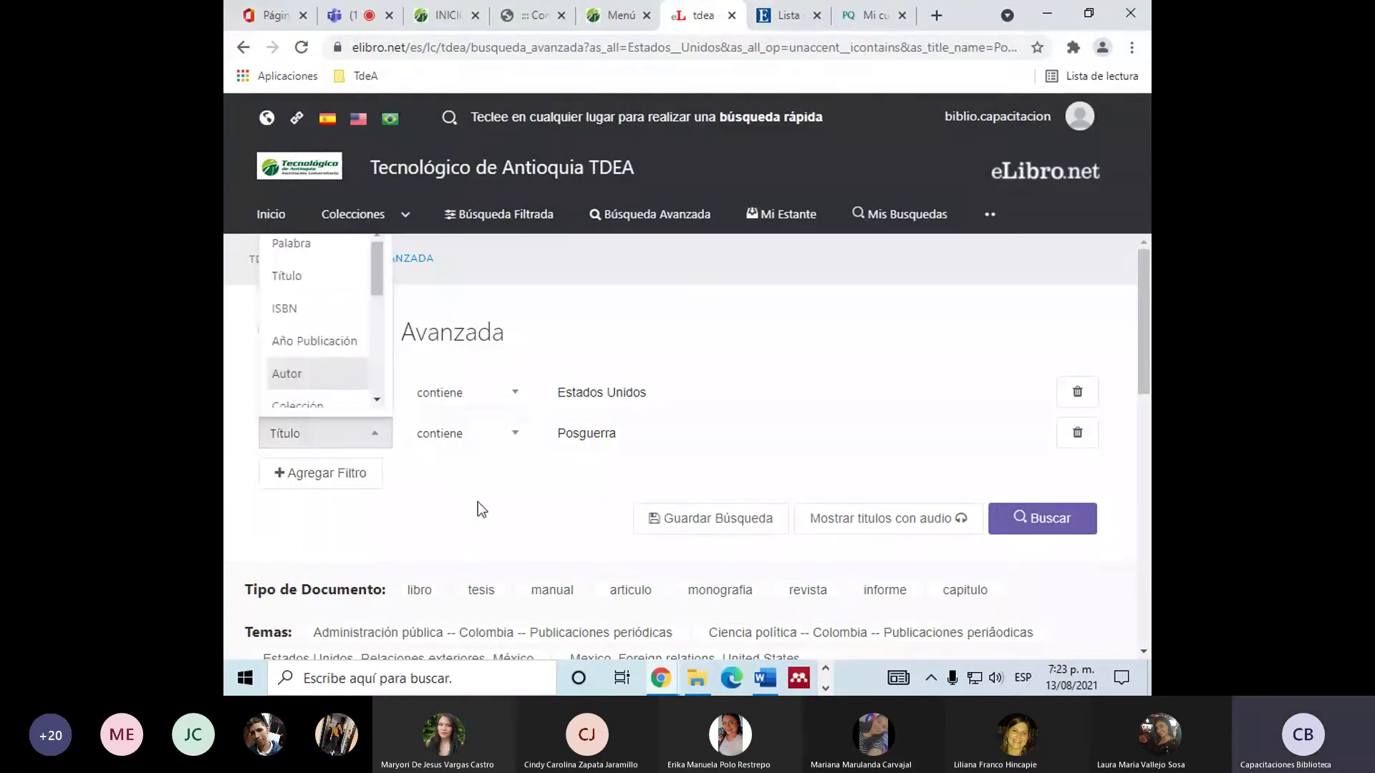
click(478, 503)
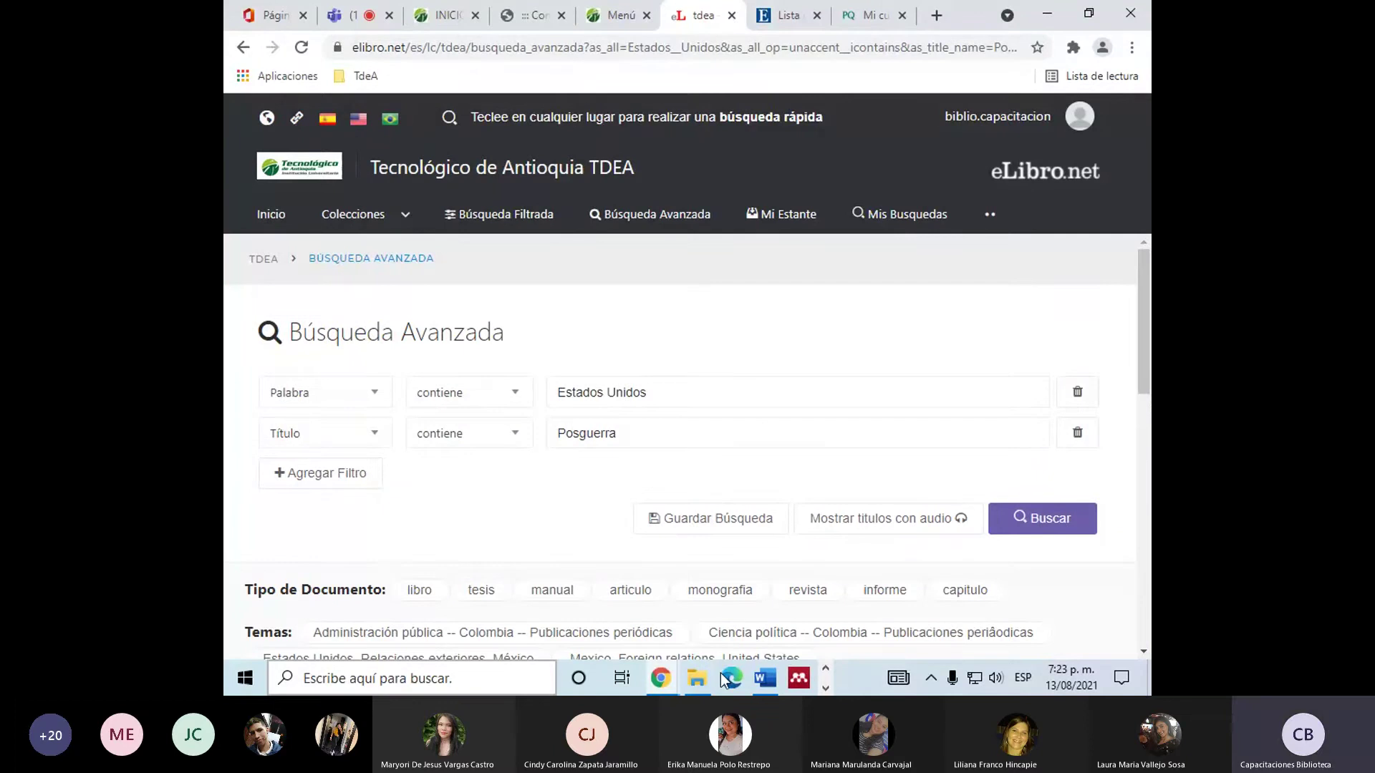
Review the result entries, open the record "El rol de las naciones unidas en países en conflicto interno" and return to the results list.
scroll(299, 420, down, 9)
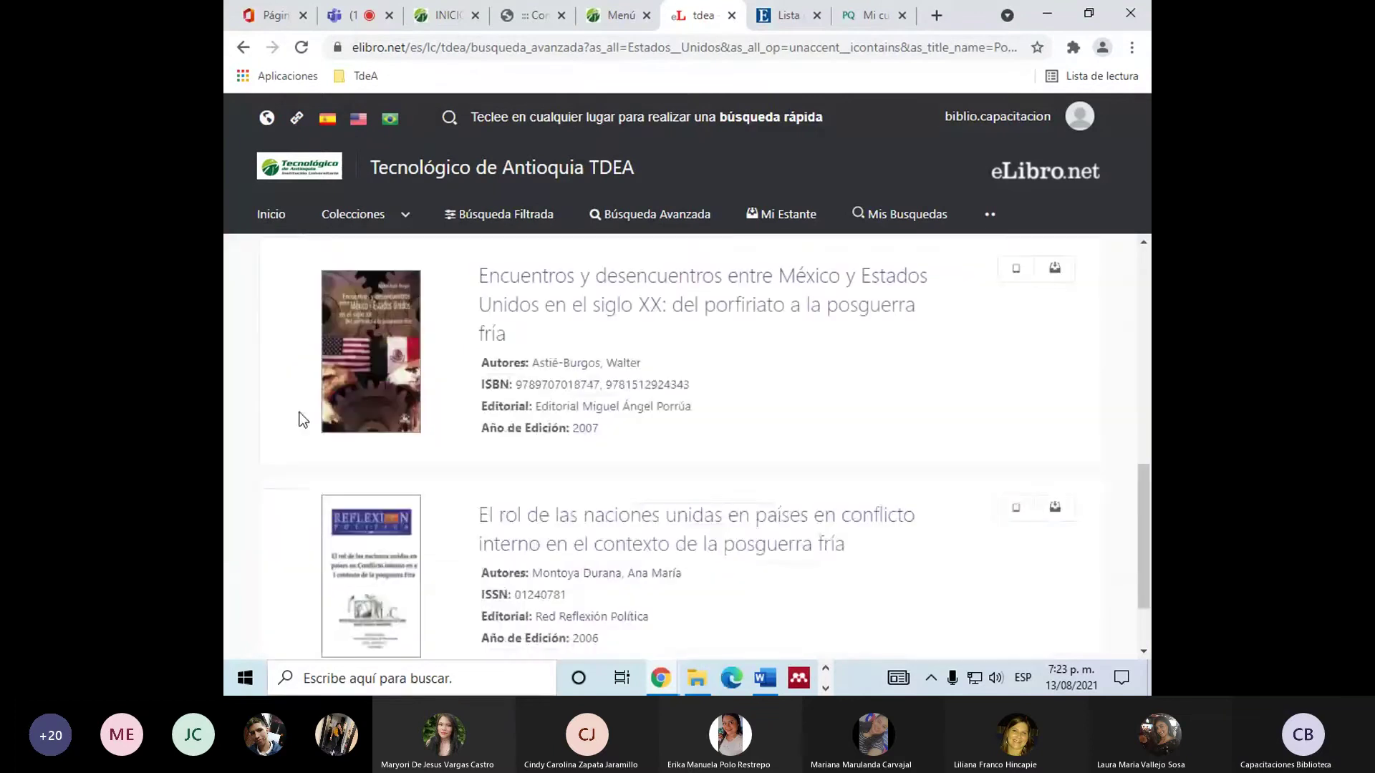
scroll(666, 560, down, 2)
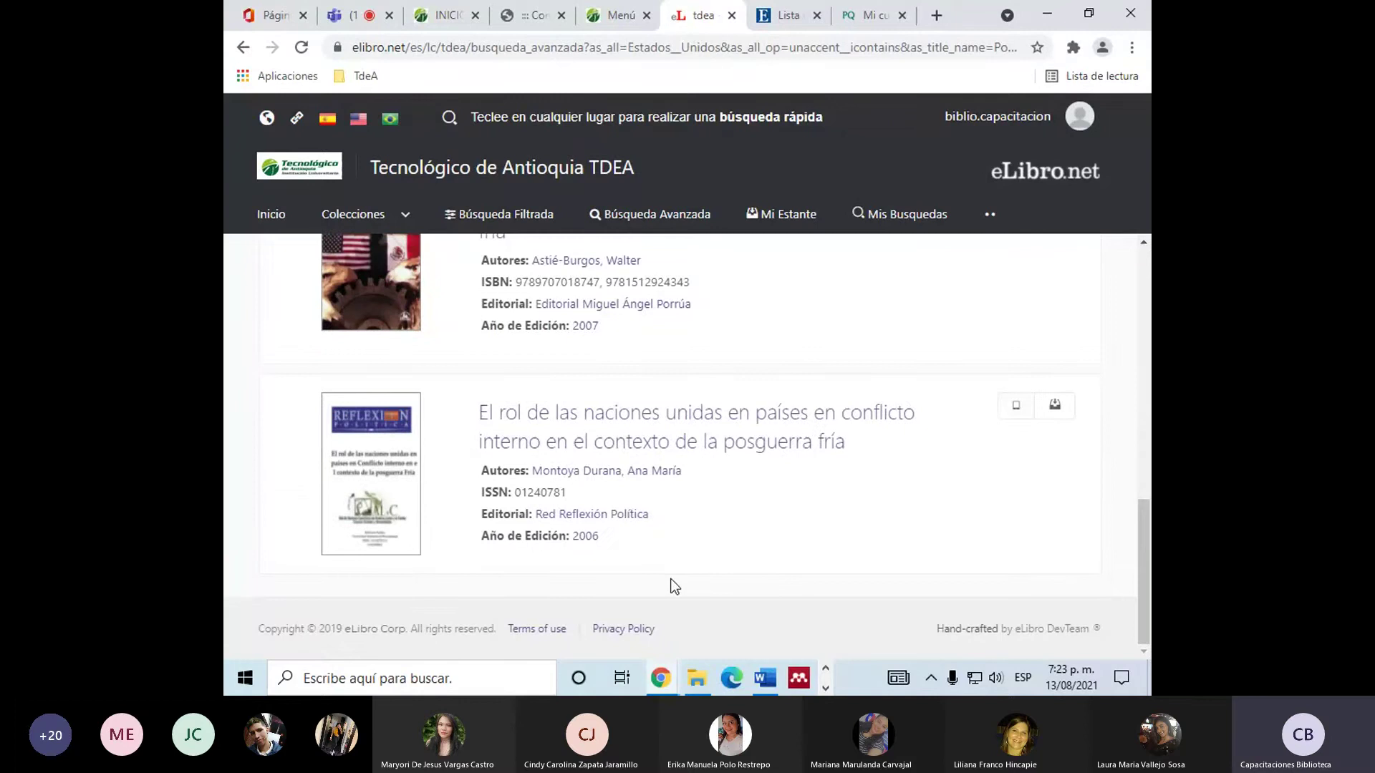
scroll(760, 533, up, 8)
scroll(760, 533, down, 5)
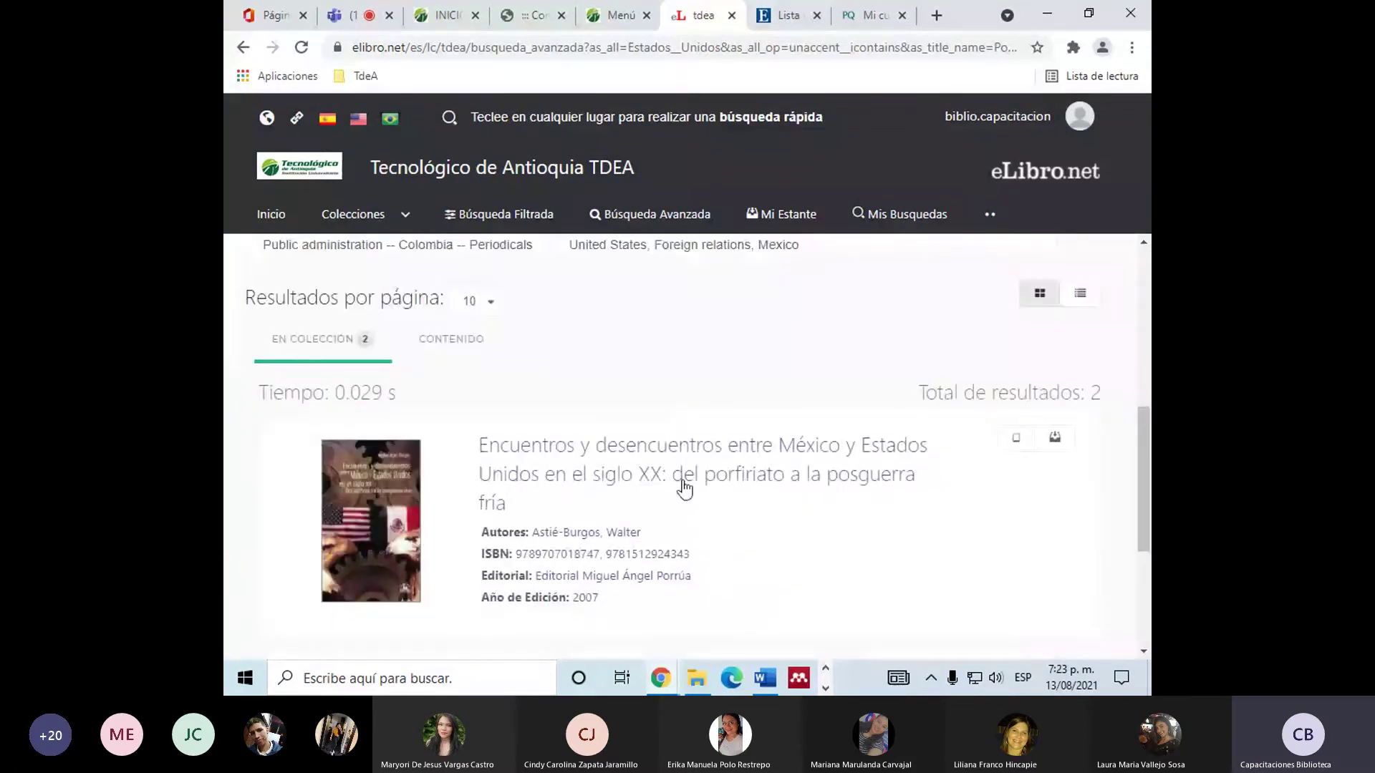
scroll(610, 560, down, 4)
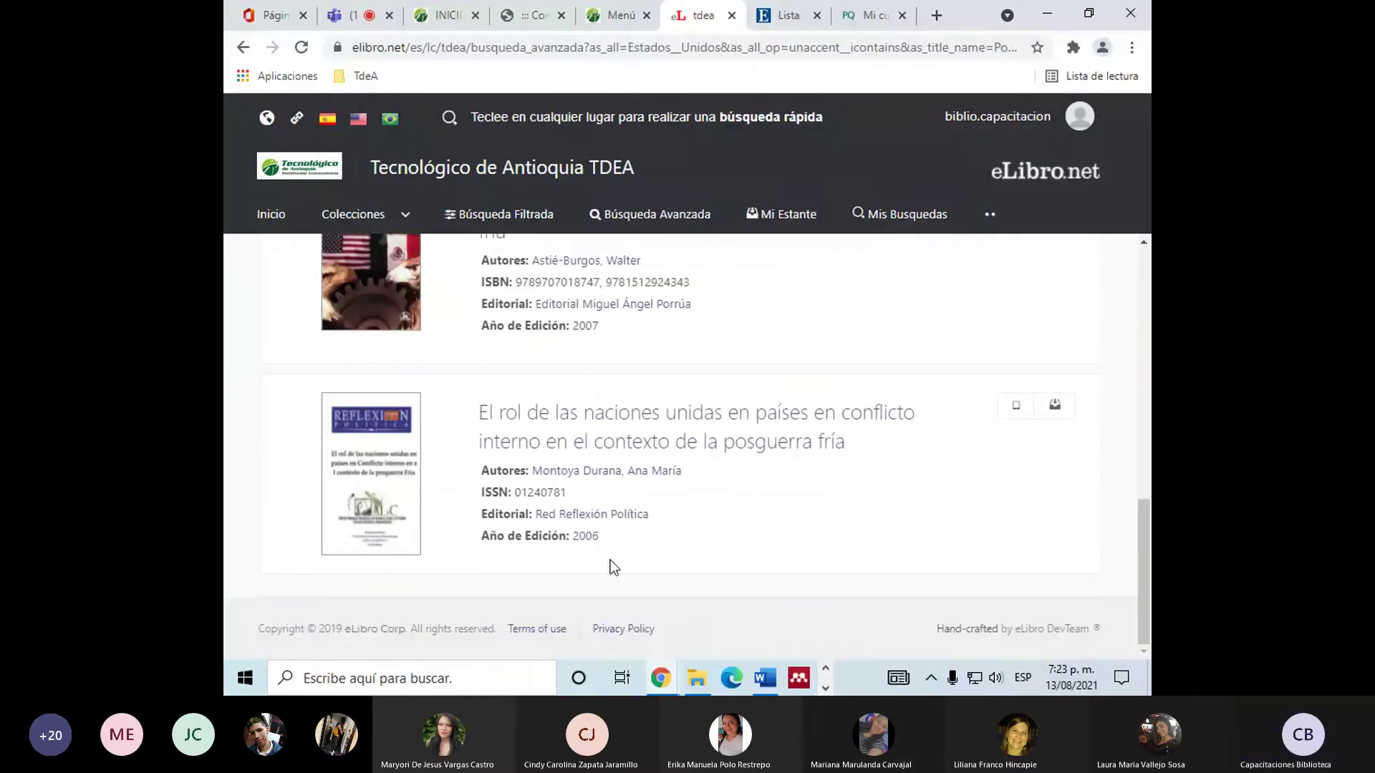
scroll(610, 560, up, 1)
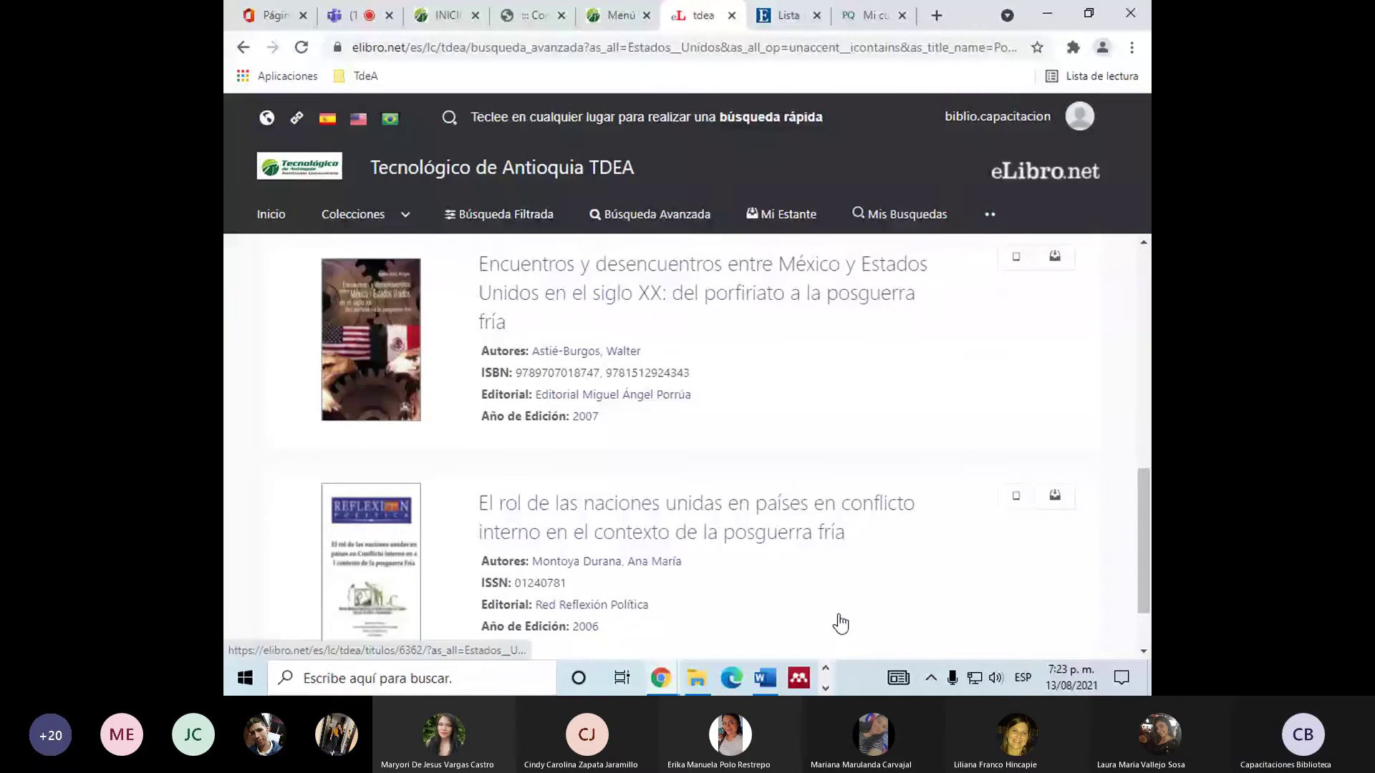
click(652, 533)
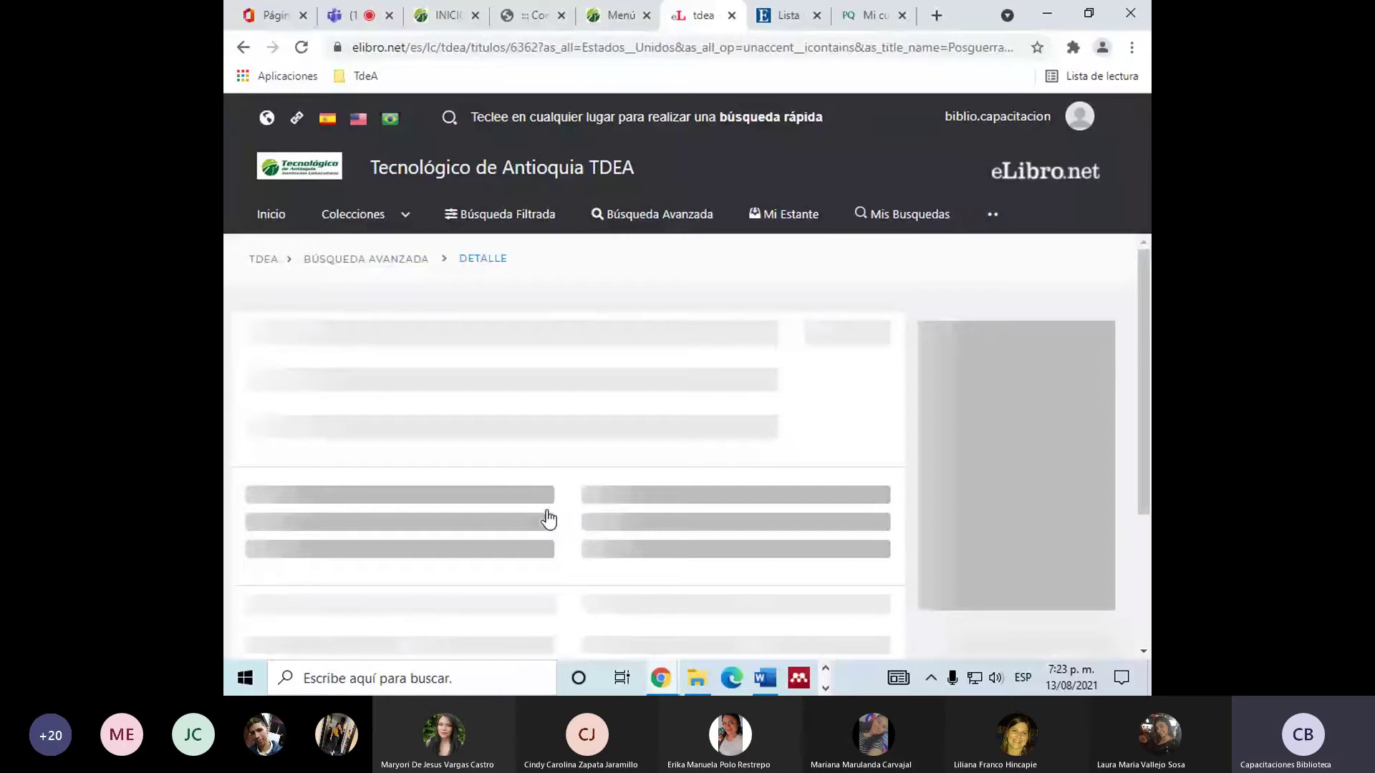
click(243, 47)
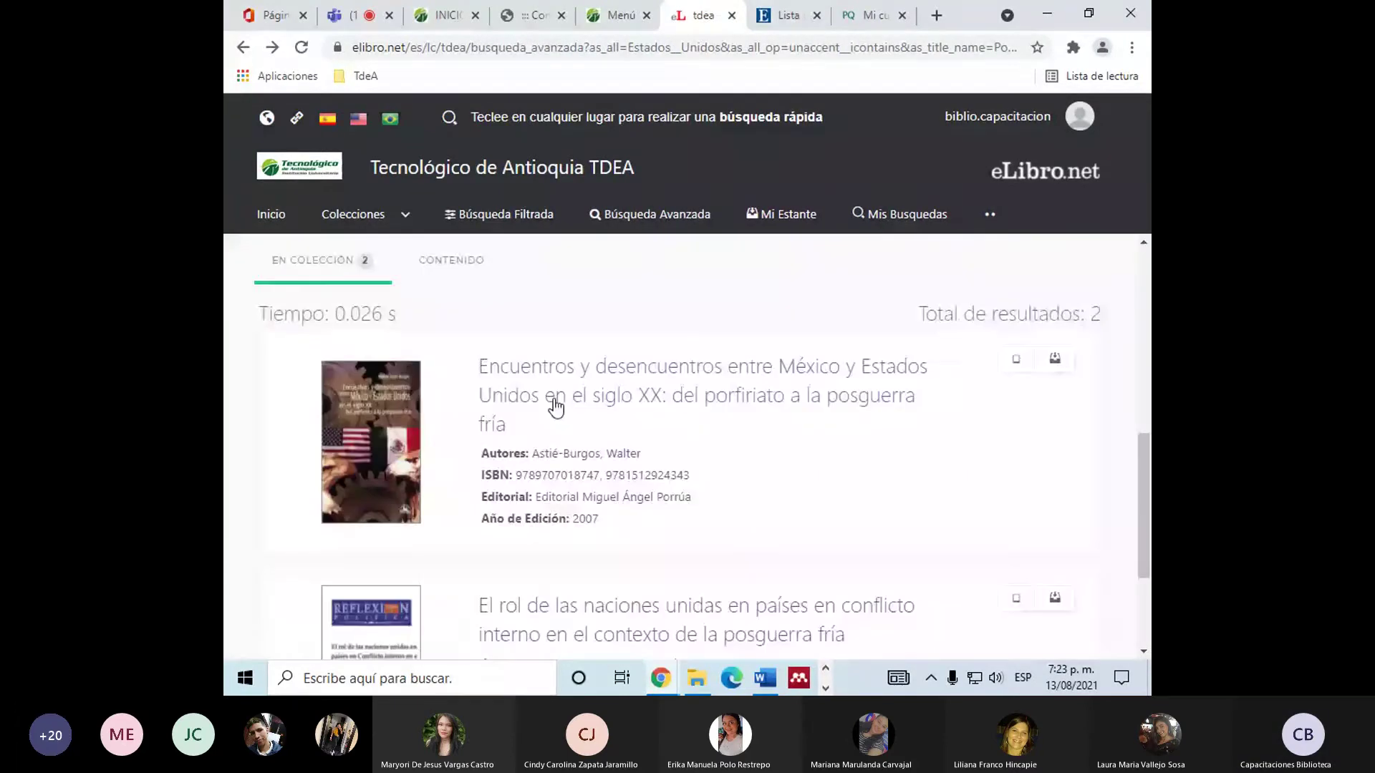
Open the detail page of "Encuentros y desencuentros entre México y Estados Unidos en el siglo XX" and select its full title text.
click(556, 408)
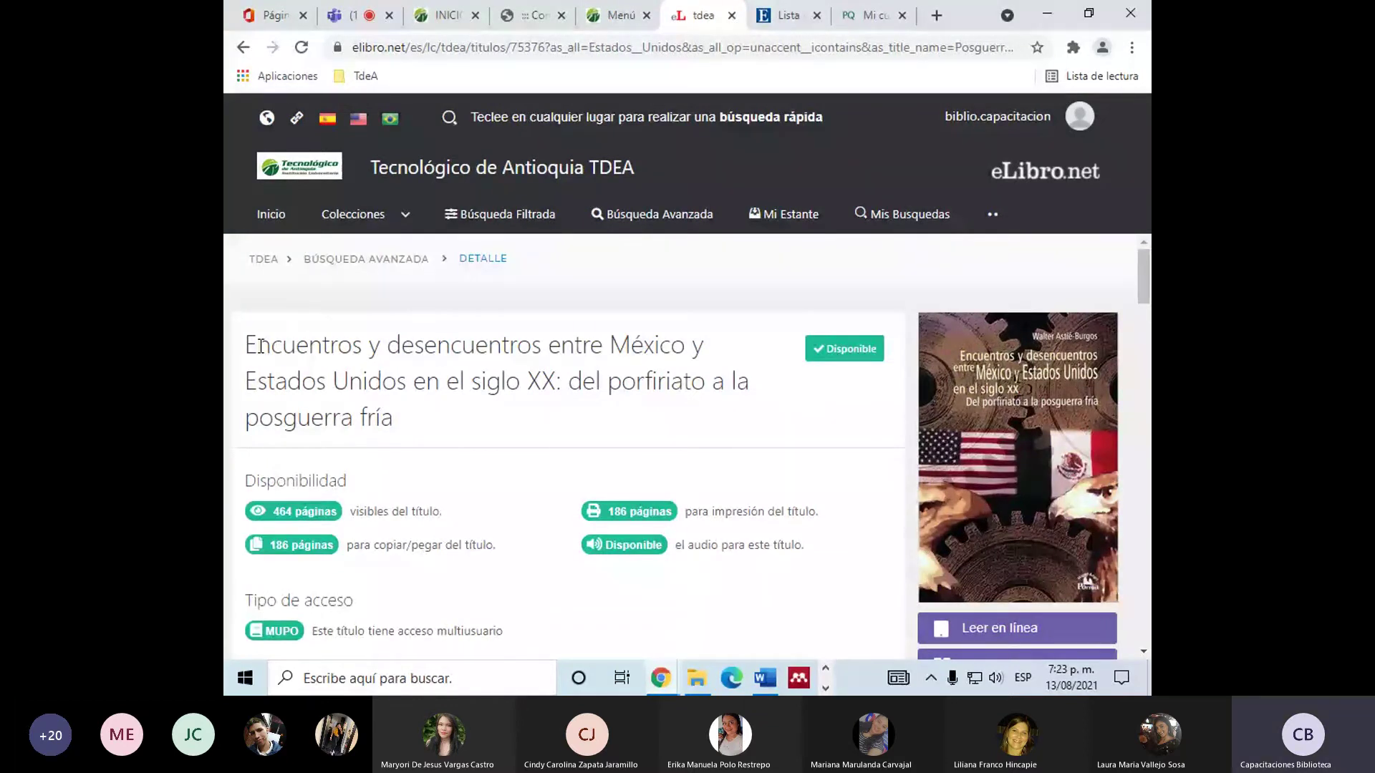
drag(233, 335, 405, 495)
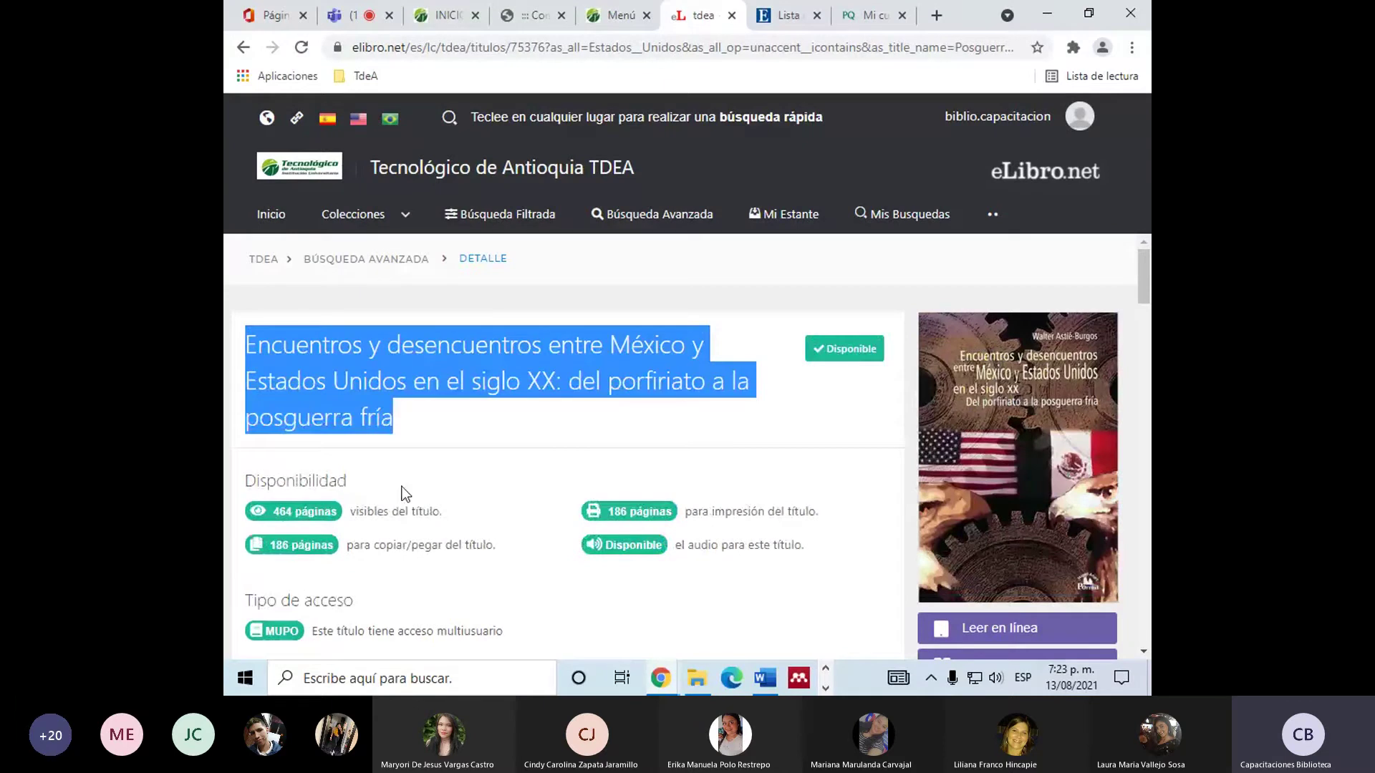
Examine the book's availability details, highlighting the labels for viewable, printable and copyable pages.
scroll(380, 501, down, 1)
triple_click(377, 424)
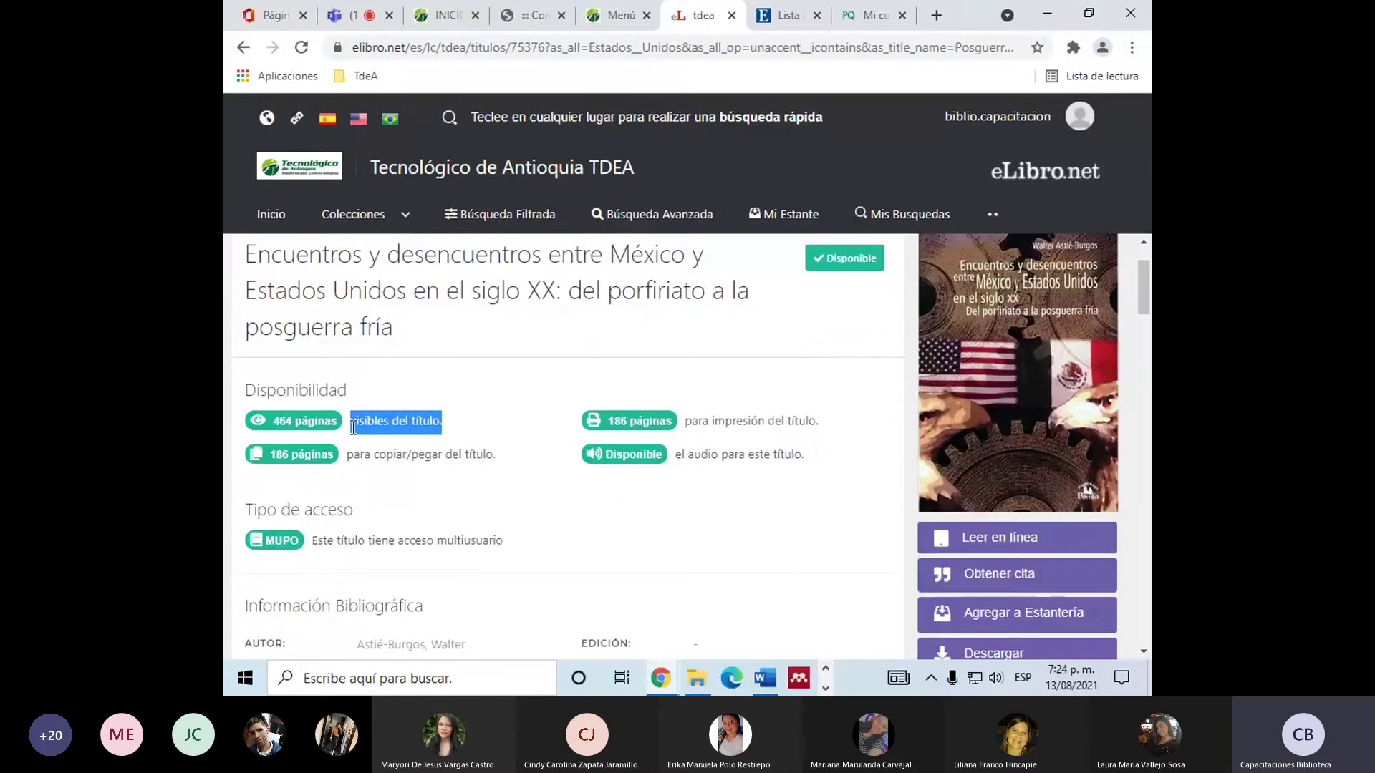
click(691, 444)
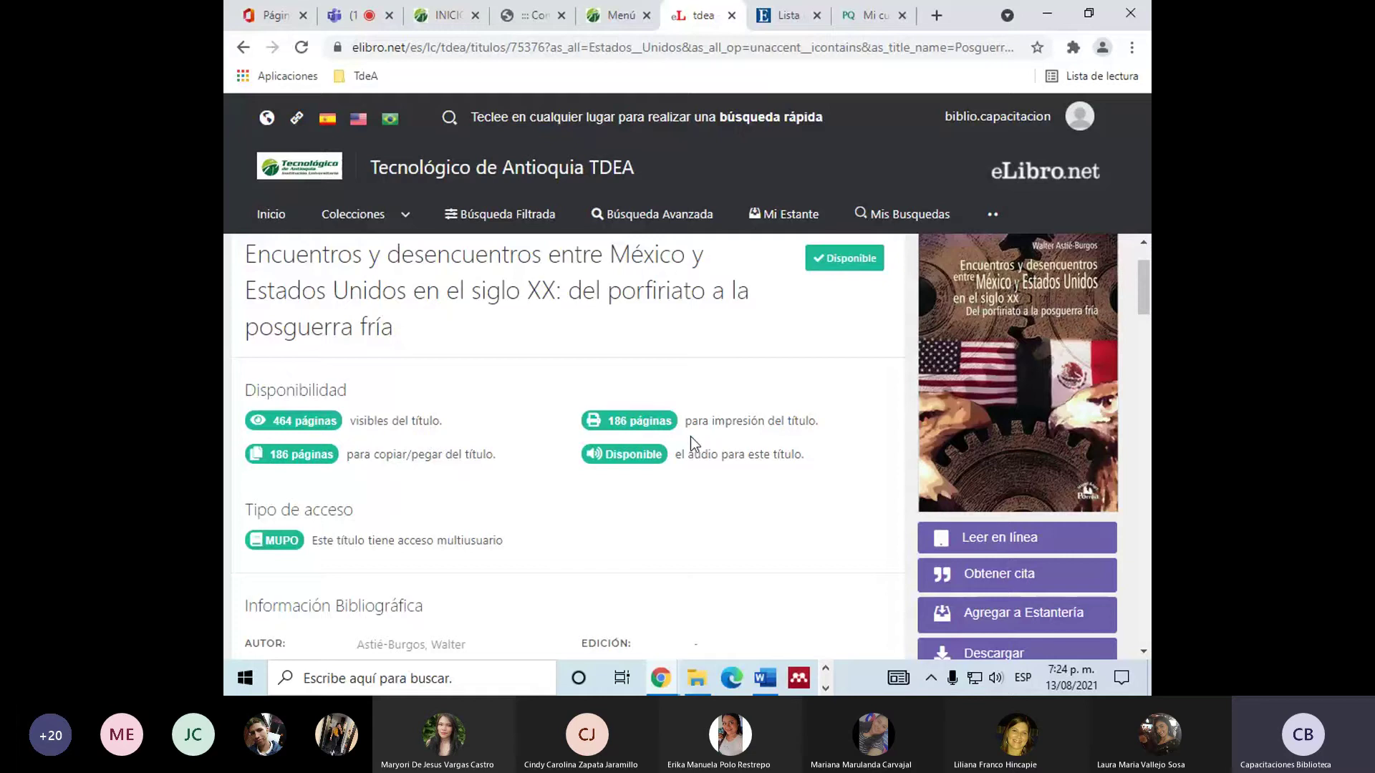
triple_click(690, 424)
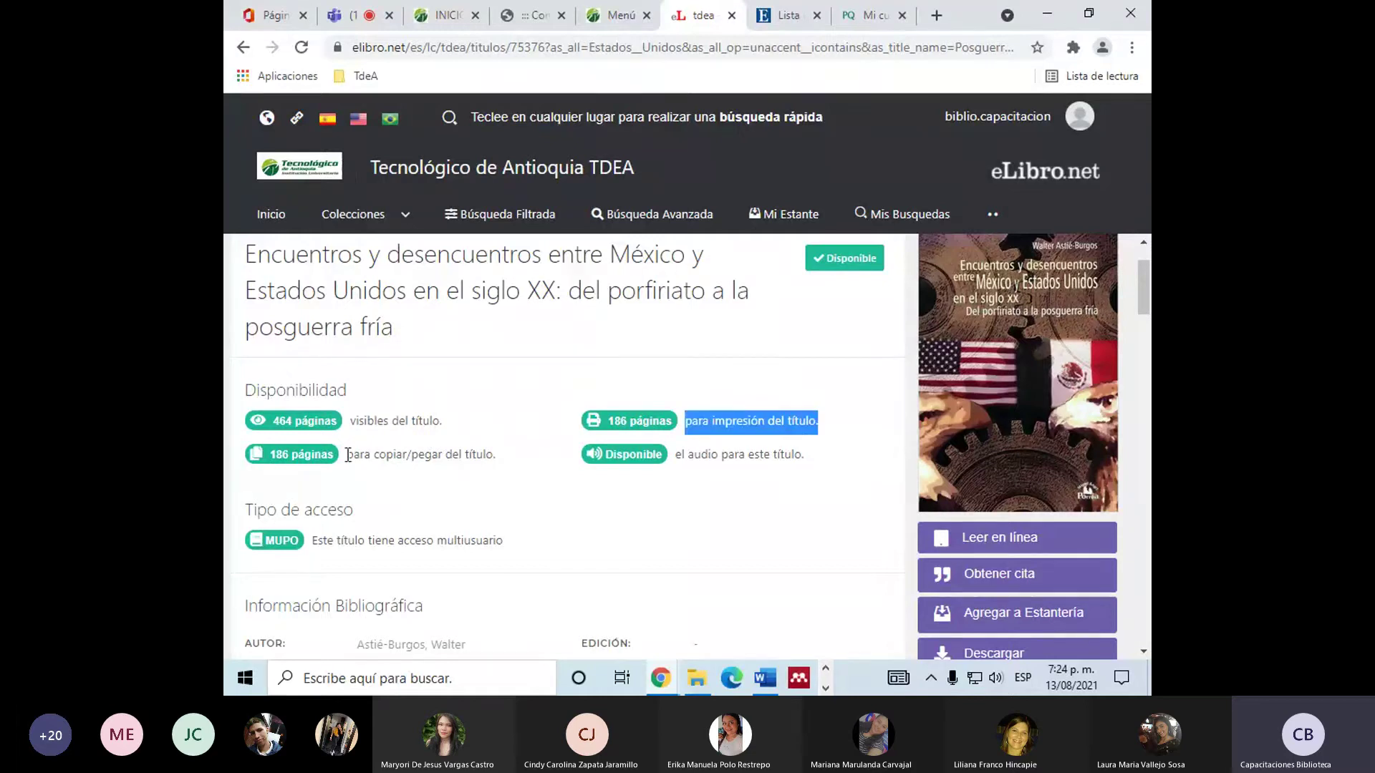
triple_click(349, 455)
click(818, 466)
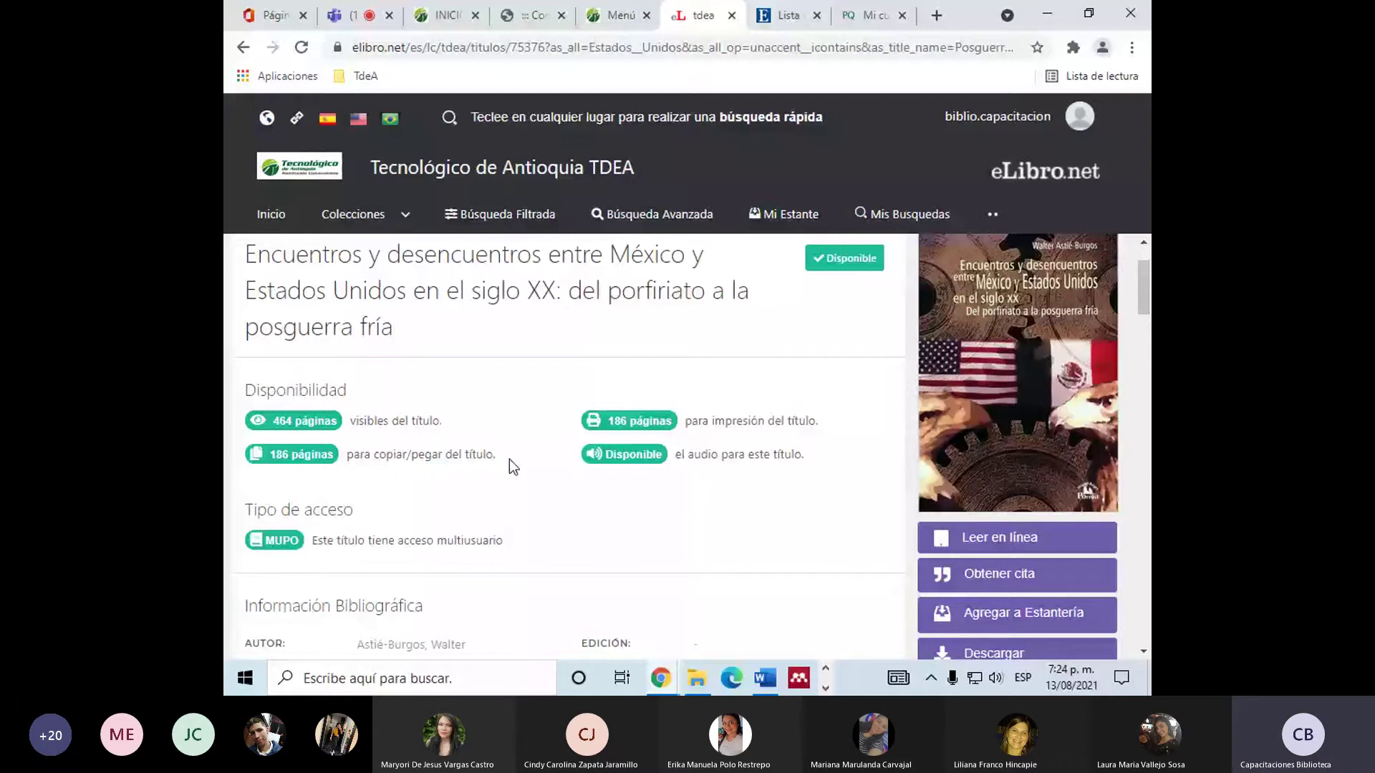
scroll(509, 459, down, 3)
scroll(503, 453, up, 3)
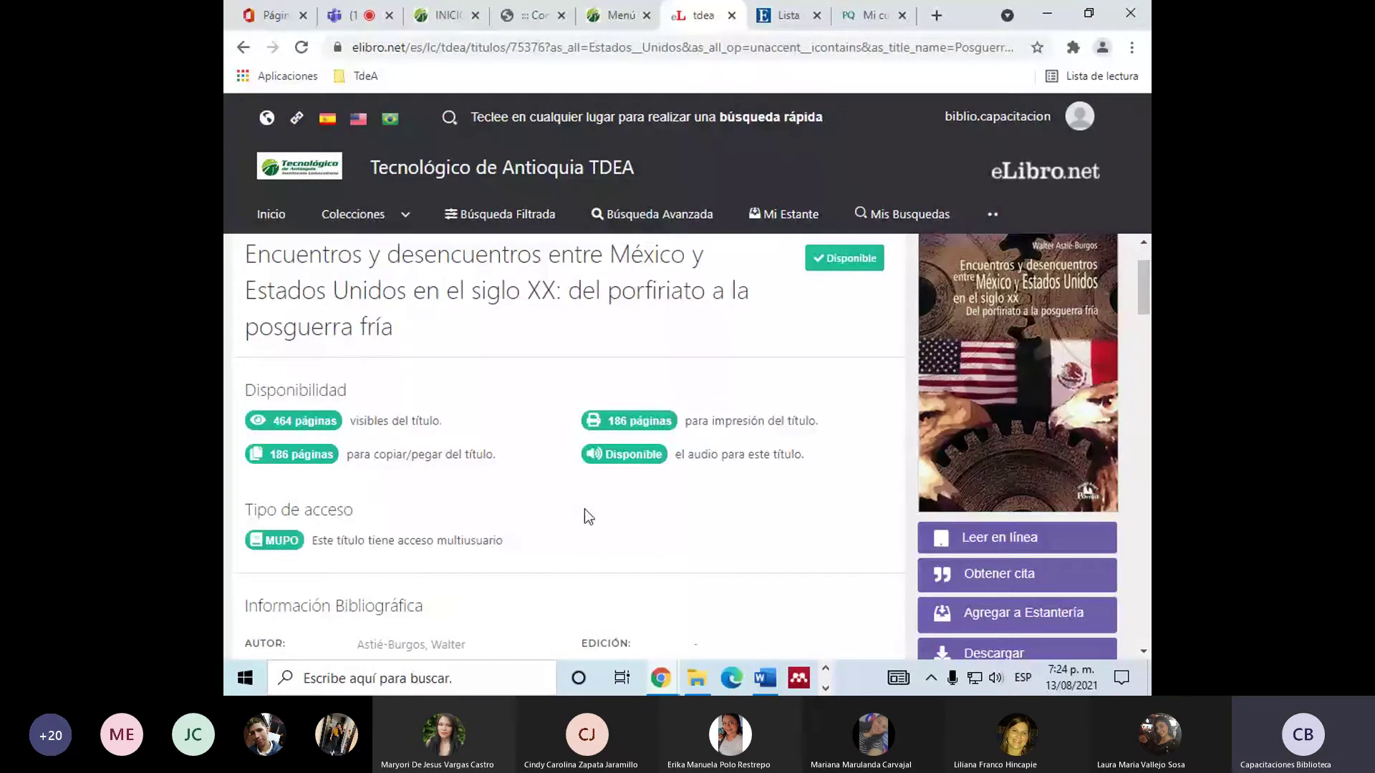
scroll(584, 517, up, 2)
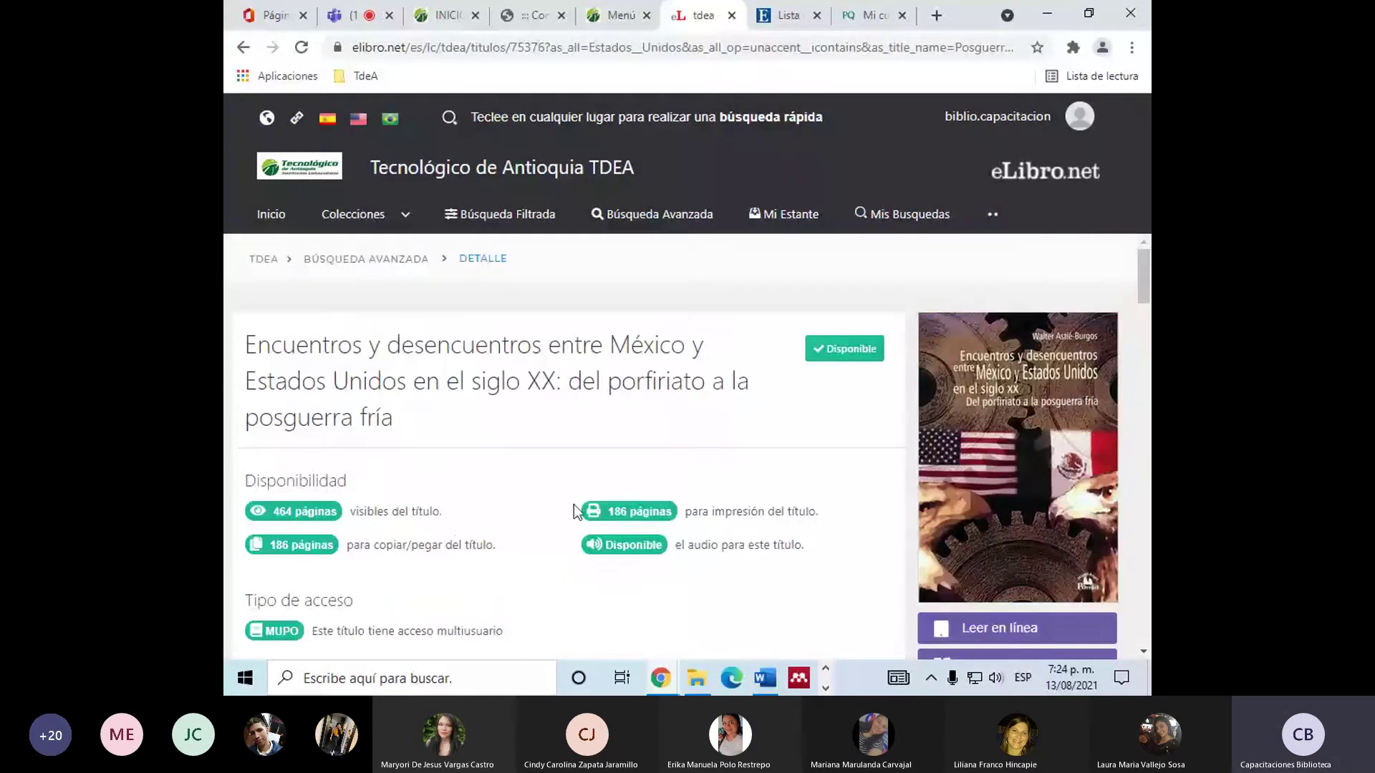
Read through the book's table of contents by chapter and return to the start of the record.
scroll(242, 289, down, 10)
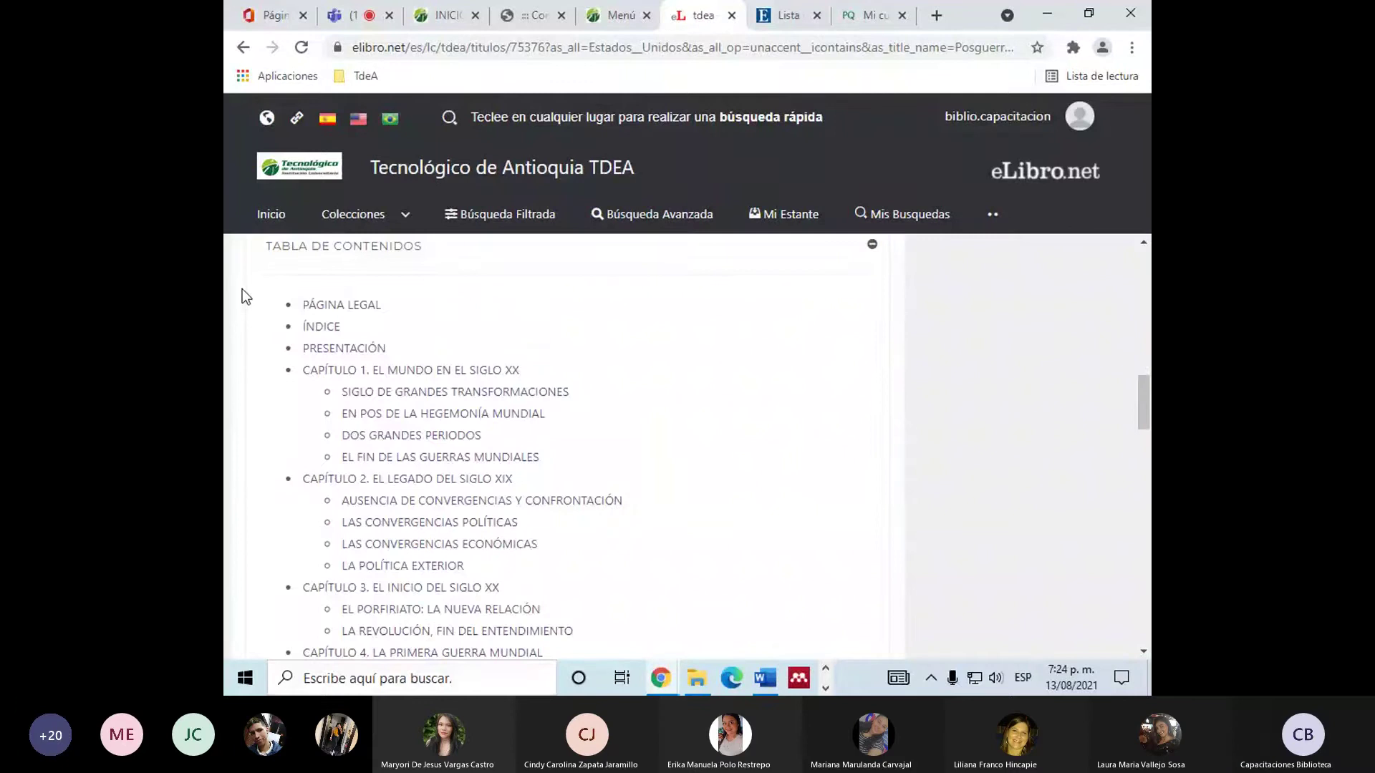
scroll(353, 383, down, 4)
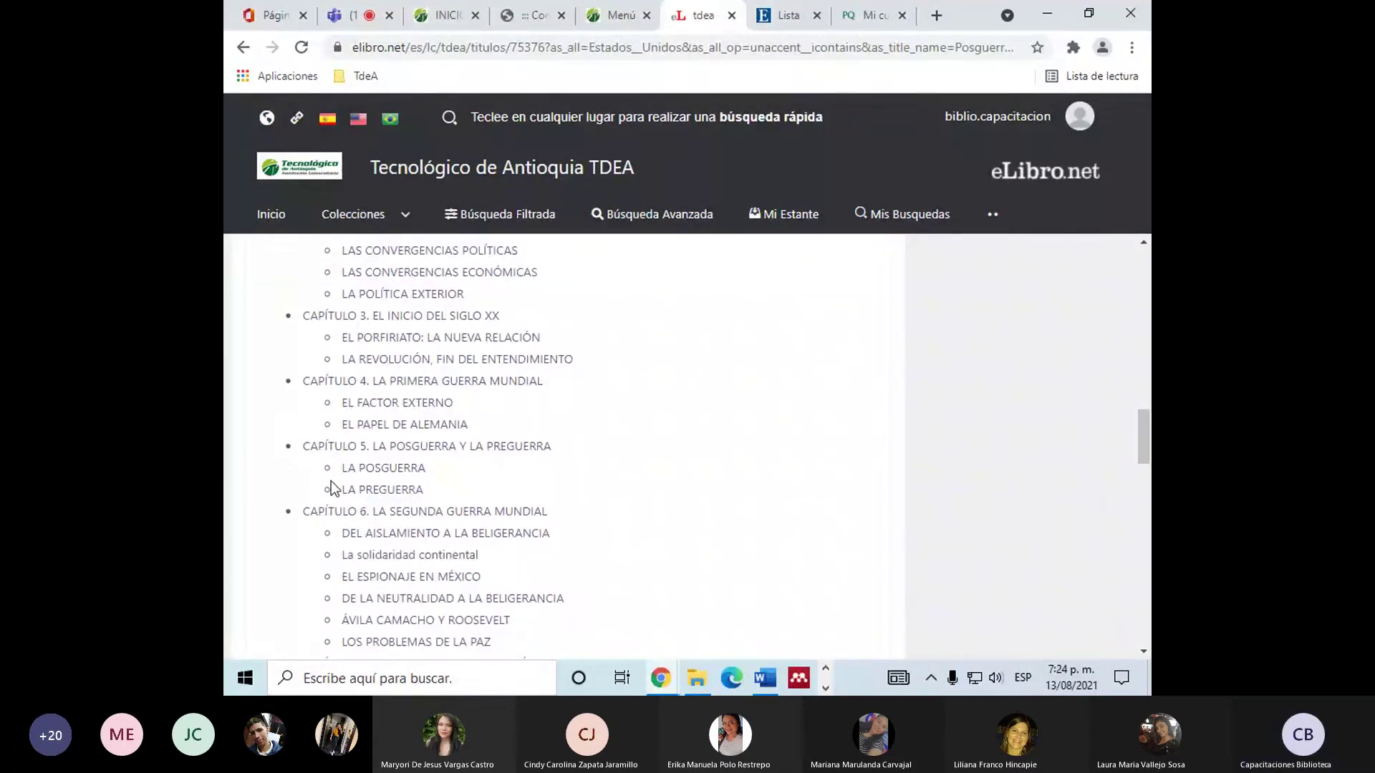
scroll(331, 481, down, 1)
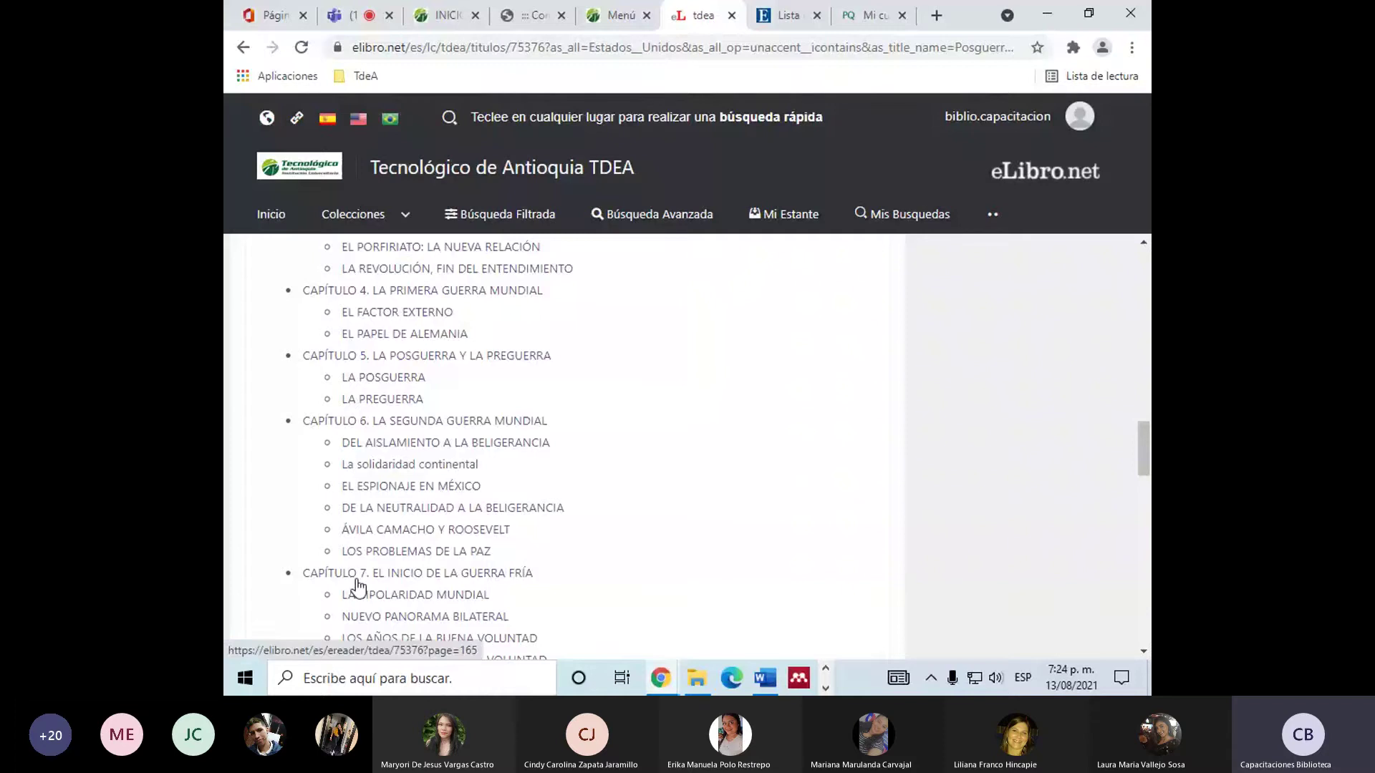
scroll(358, 587, down, 1)
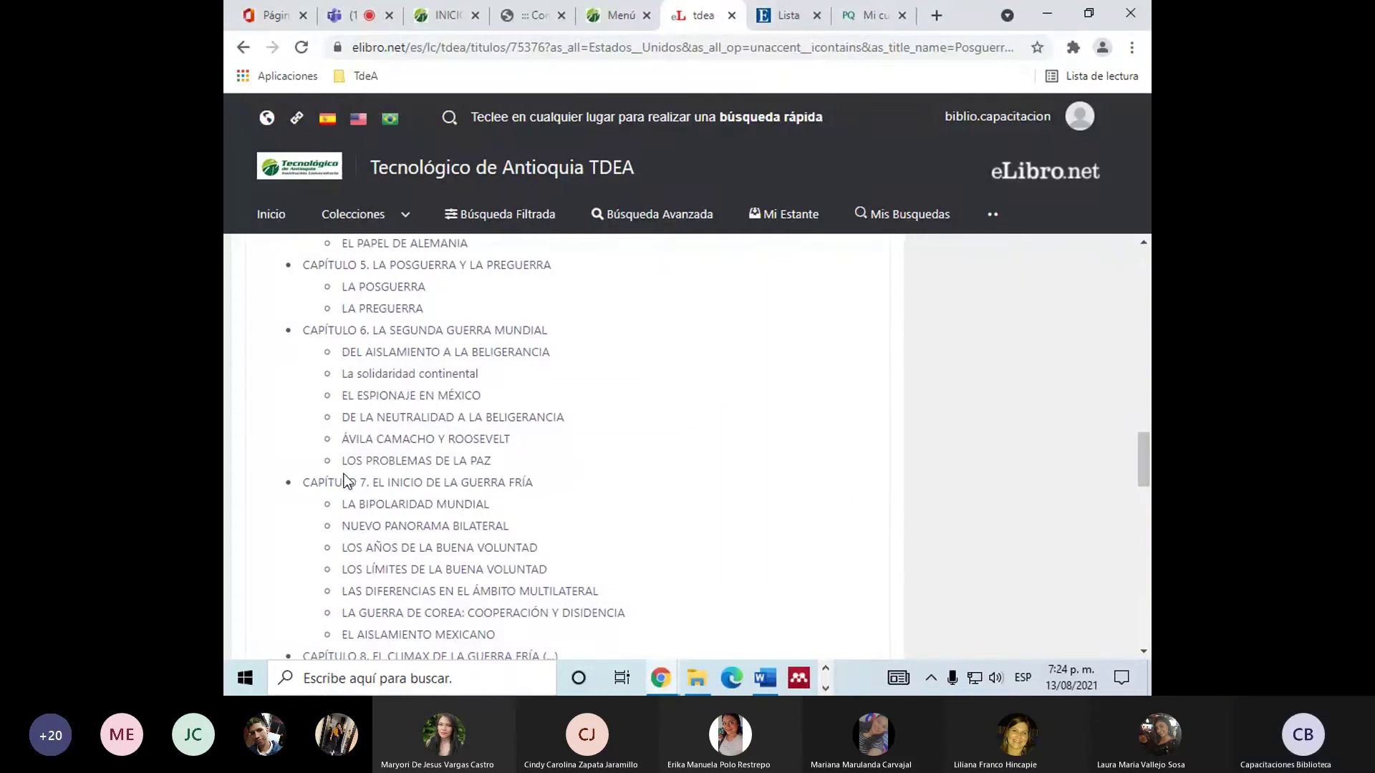
scroll(345, 480, down, 3)
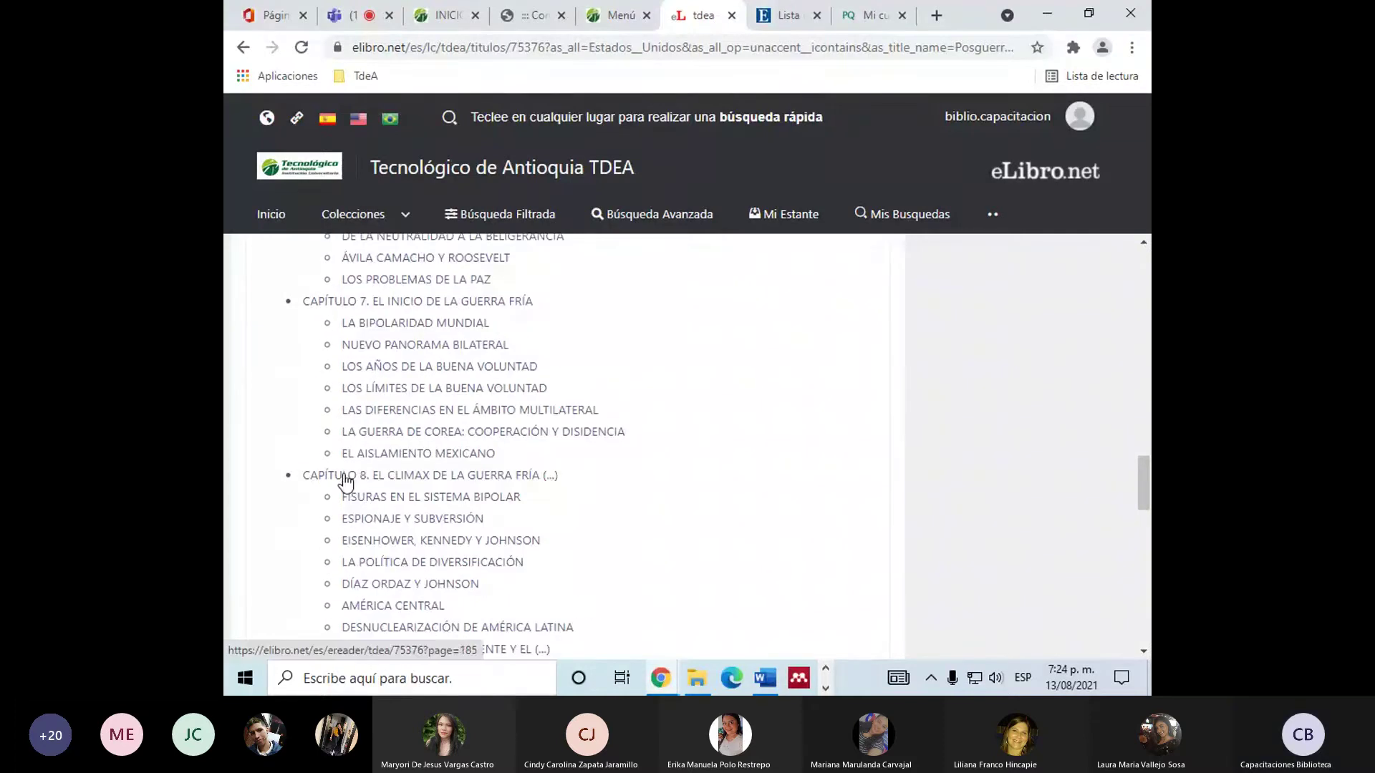
scroll(345, 480, down, 7)
scroll(345, 481, down, 5)
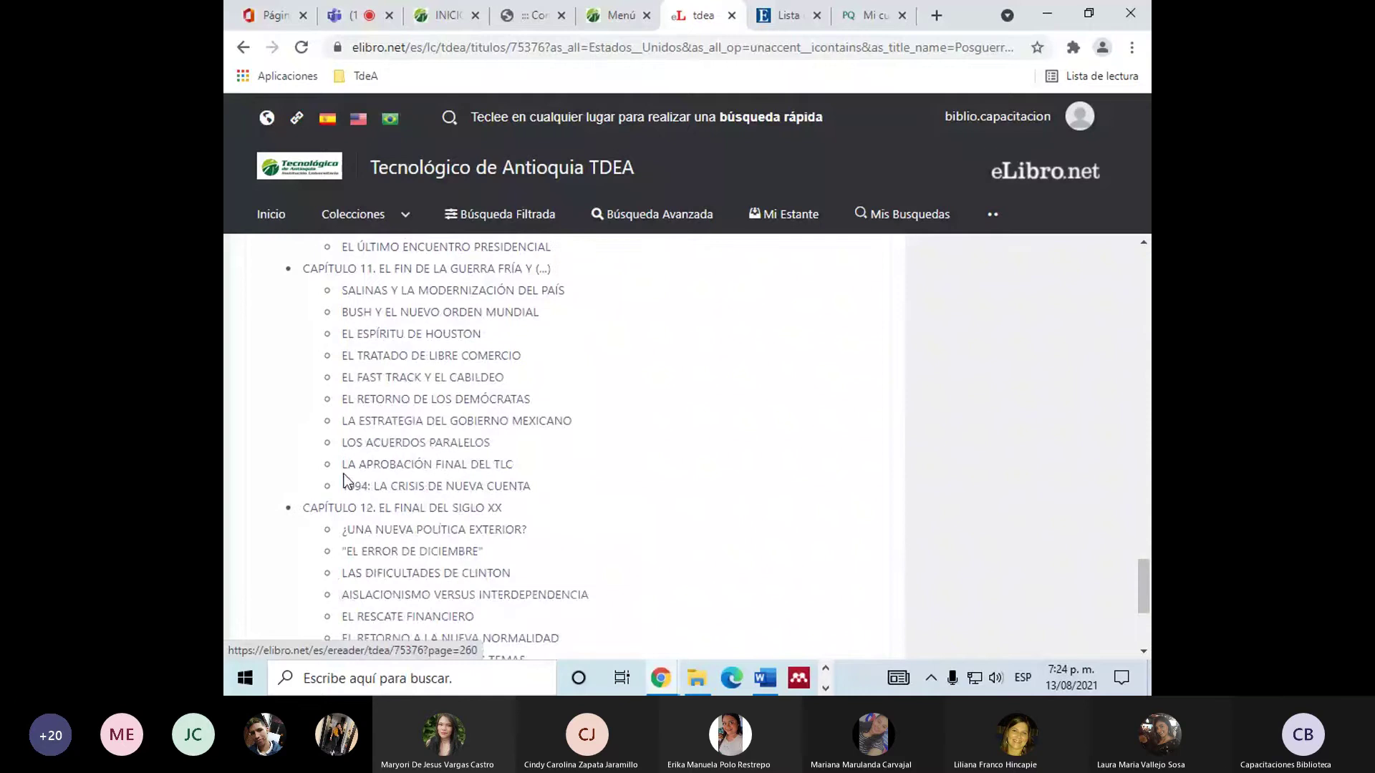
scroll(342, 474, up, 15)
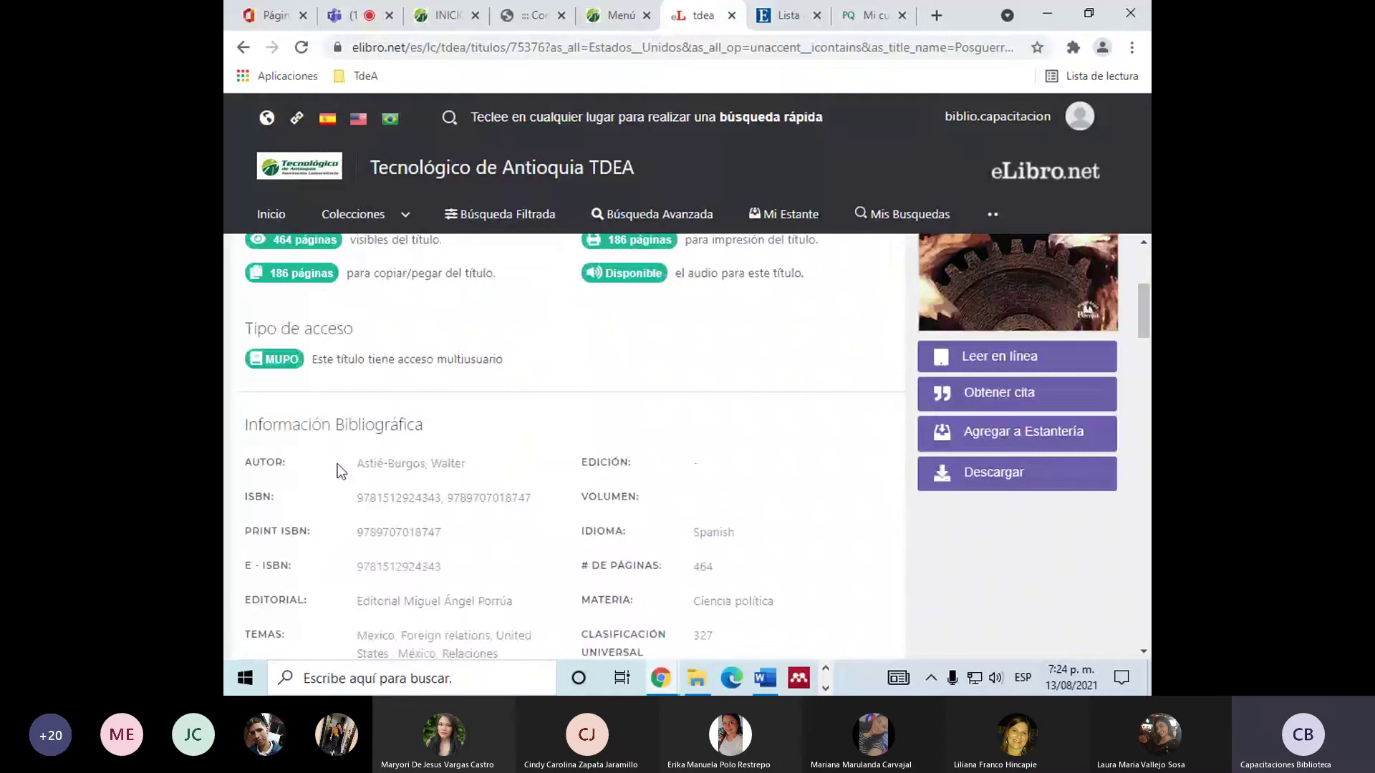
scroll(781, 451, up, 3)
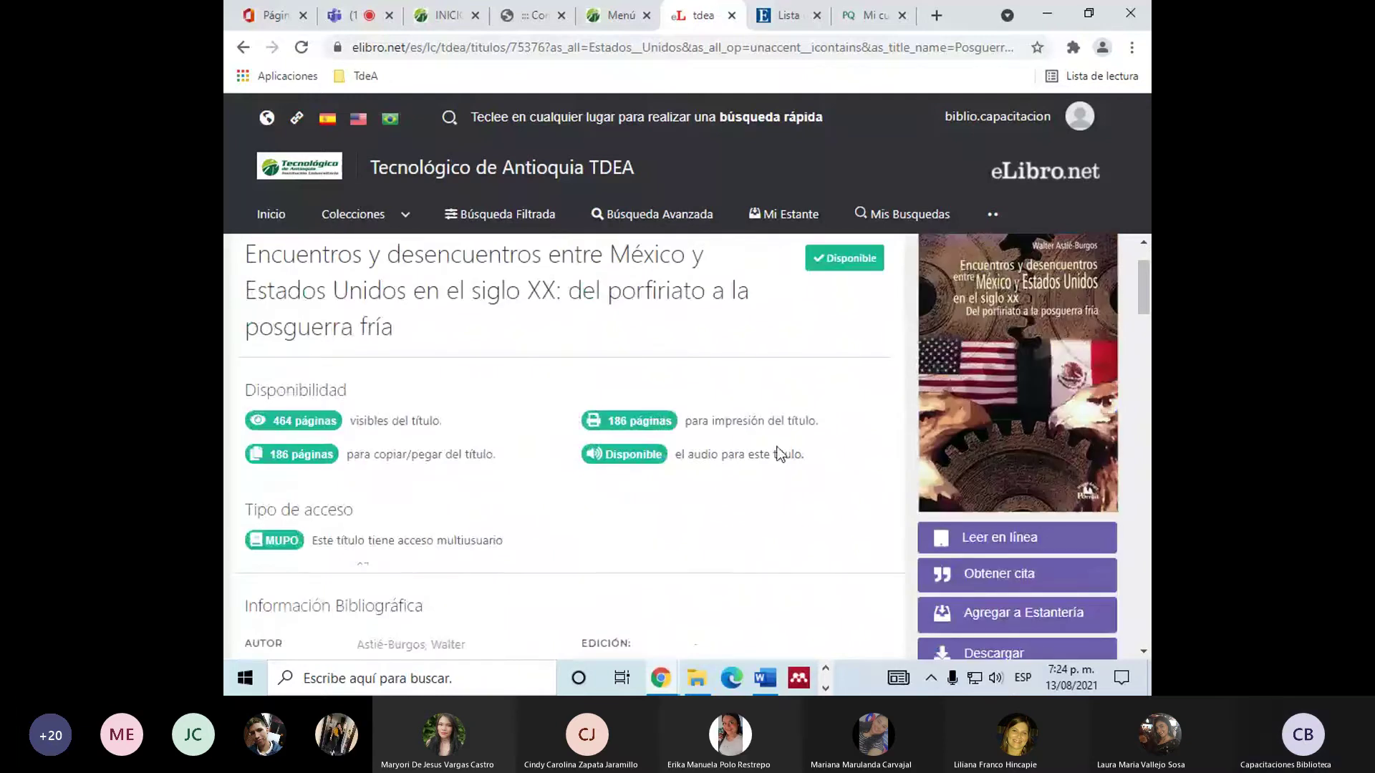
Display the book's bibliographic reference in APA 7 format and close it again.
scroll(1026, 455, down, 1)
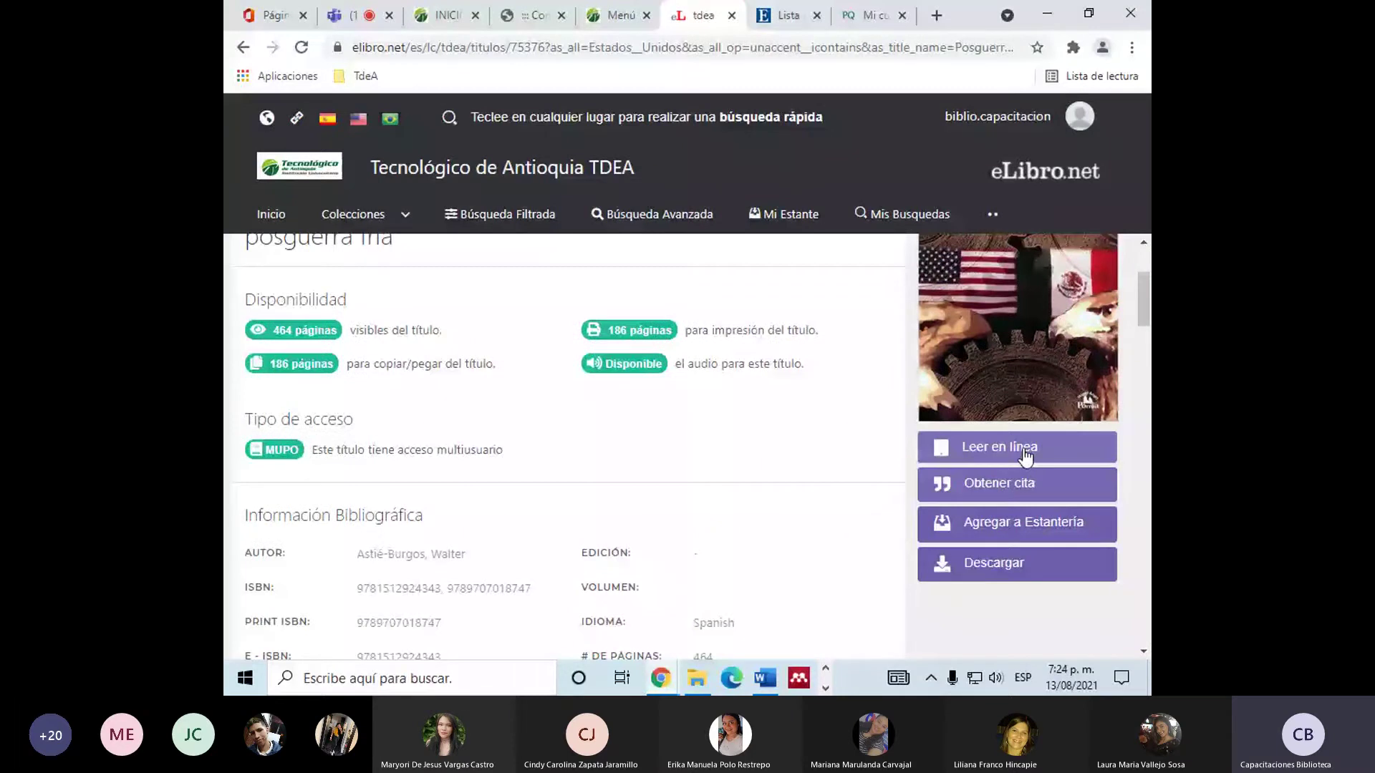
click(1028, 483)
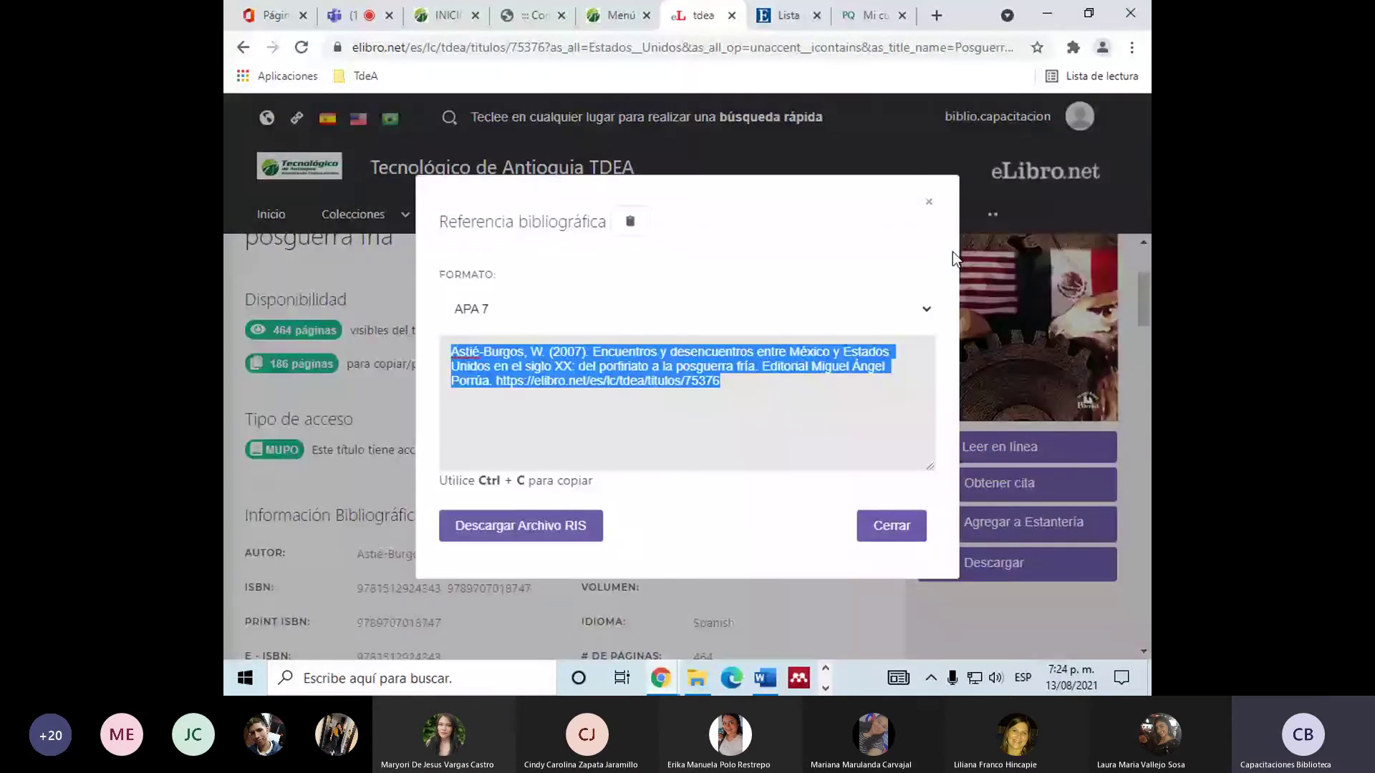
click(929, 204)
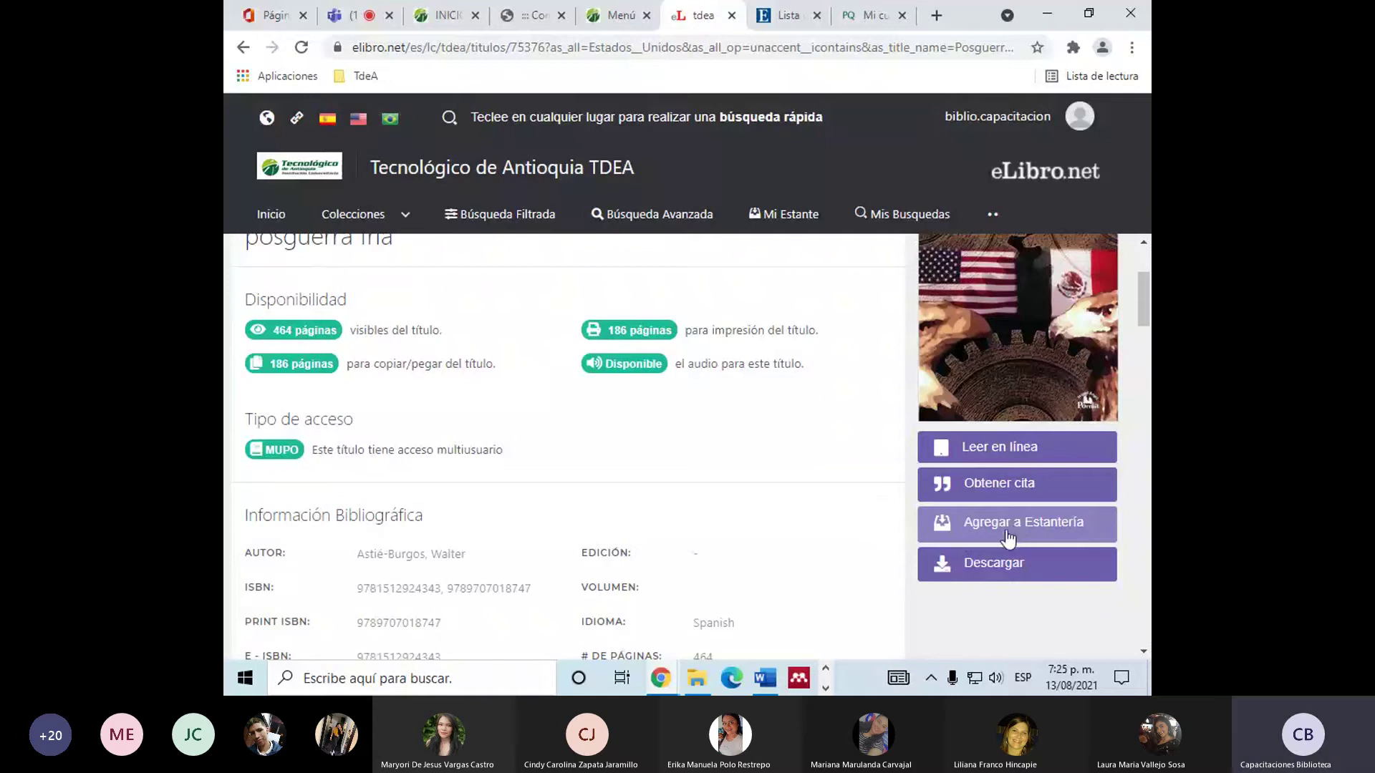
Create a shelf folder named "Posguerra" and add this book to it.
click(1079, 116)
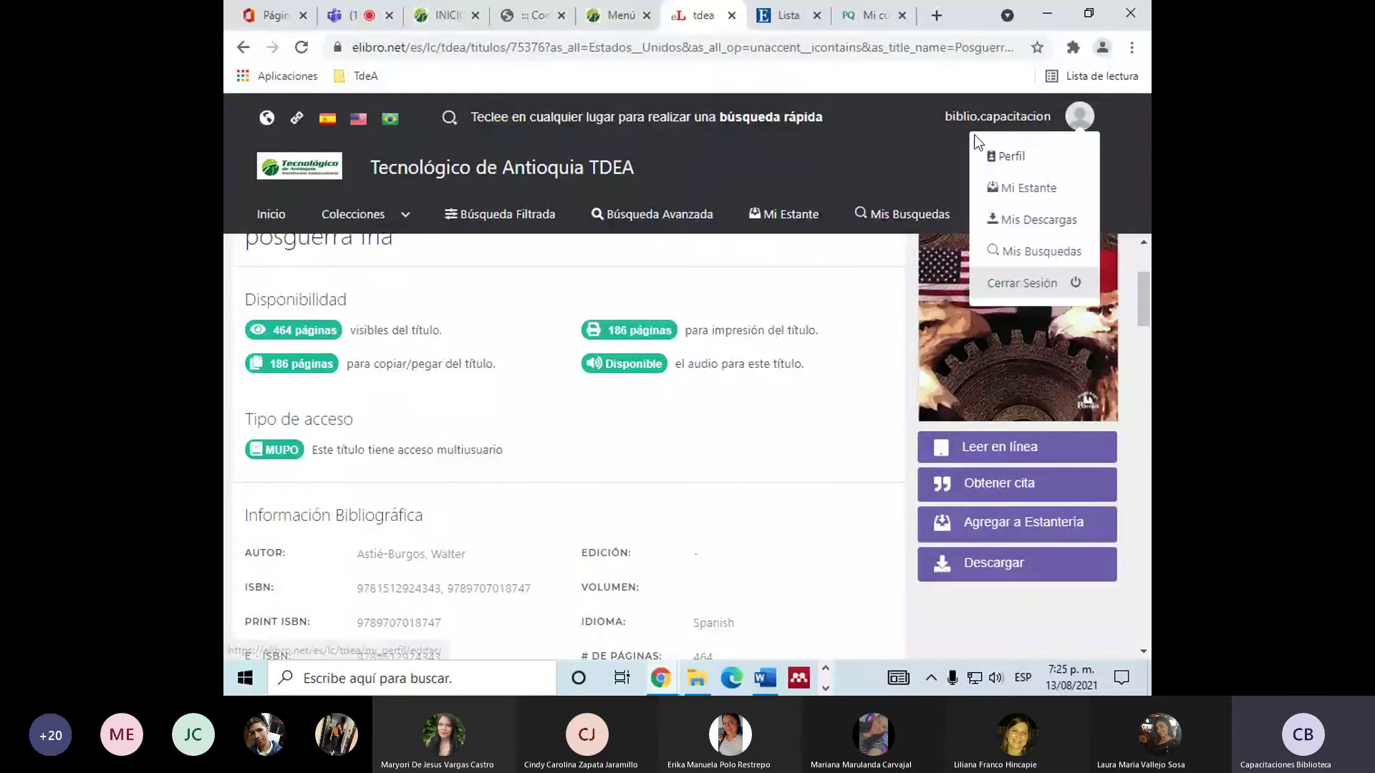
click(1074, 122)
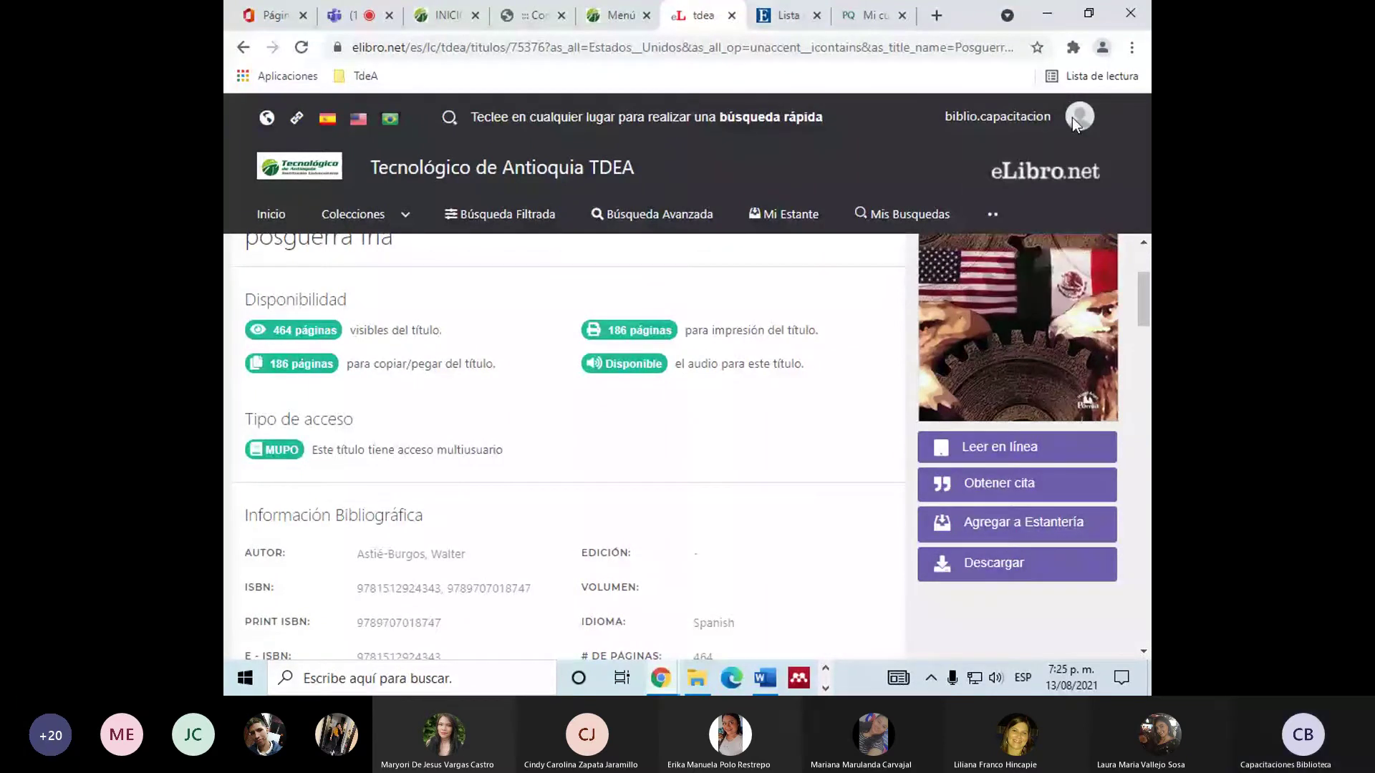
click(1017, 523)
click(728, 346)
click(586, 358)
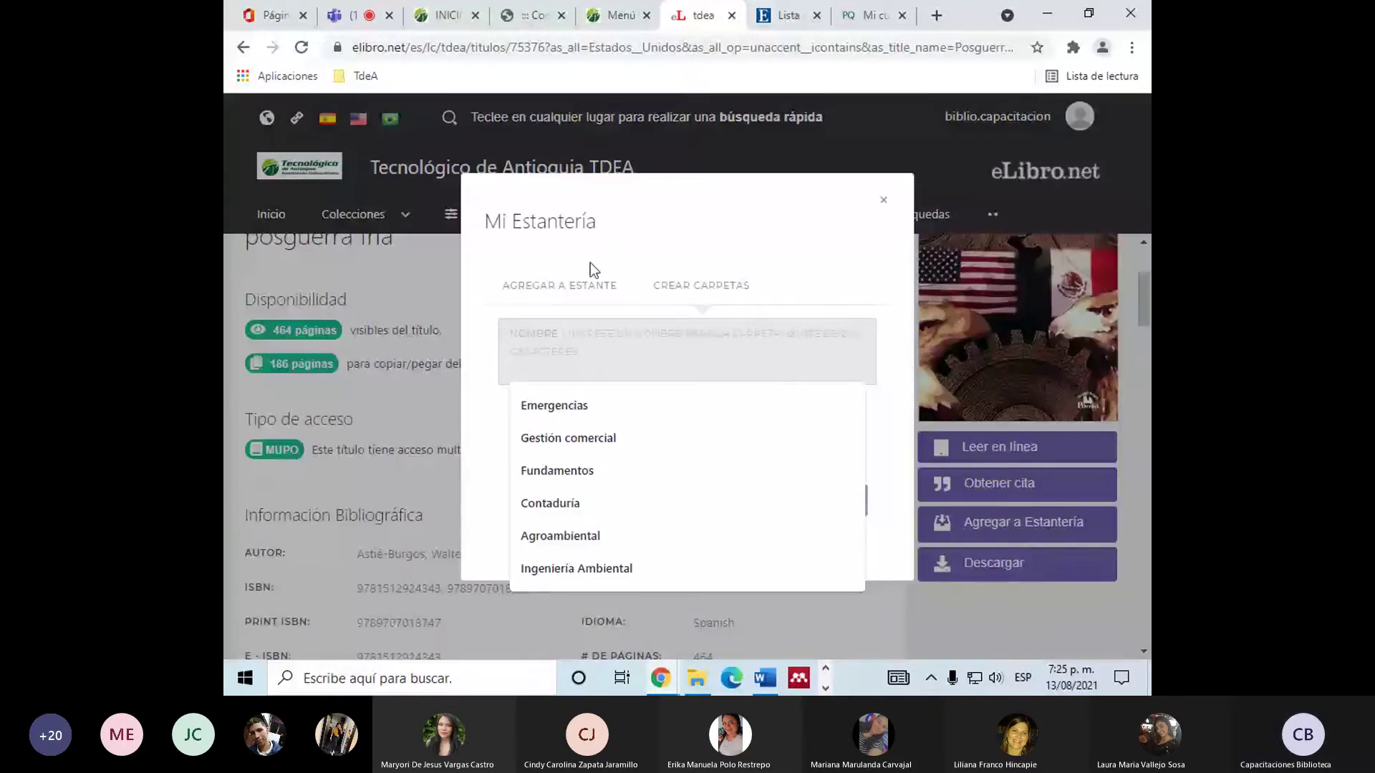
text(Posguerra)
click(845, 502)
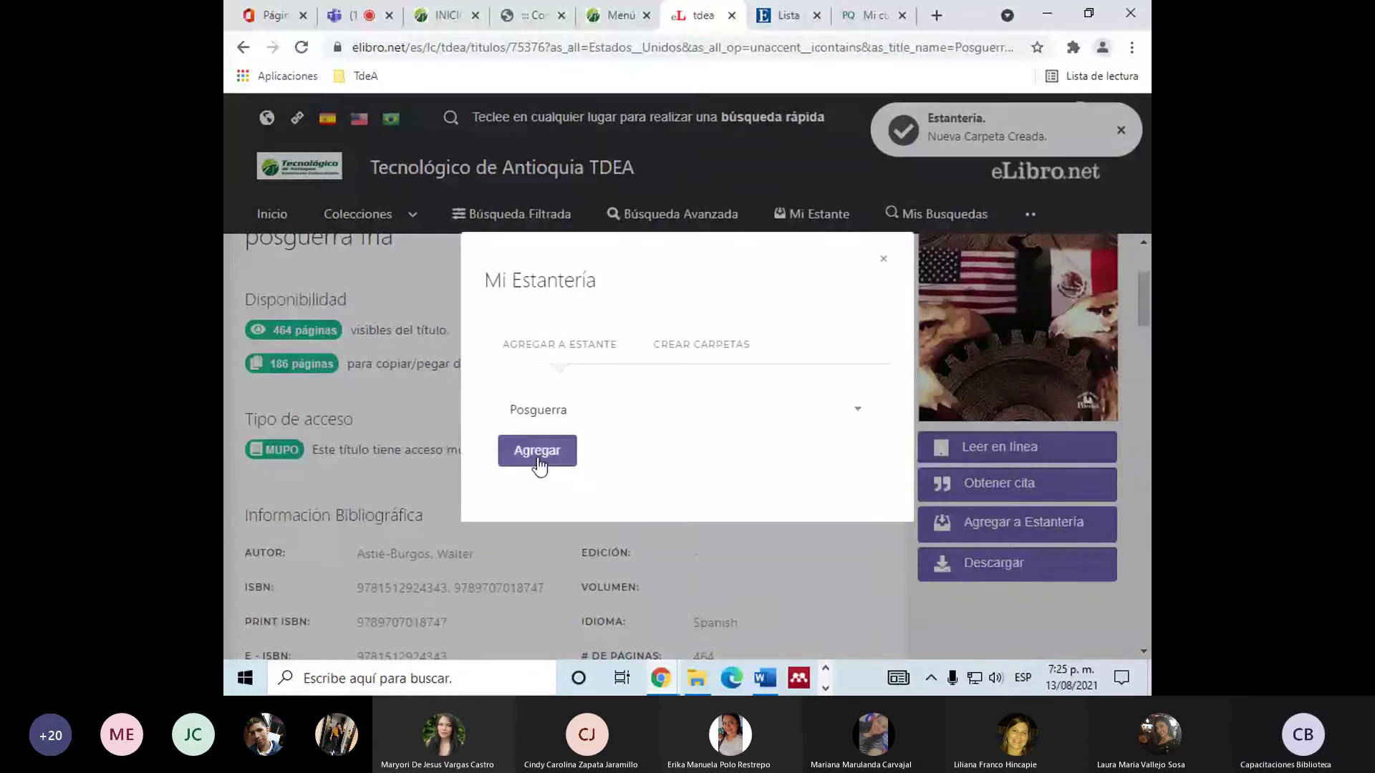
click(539, 462)
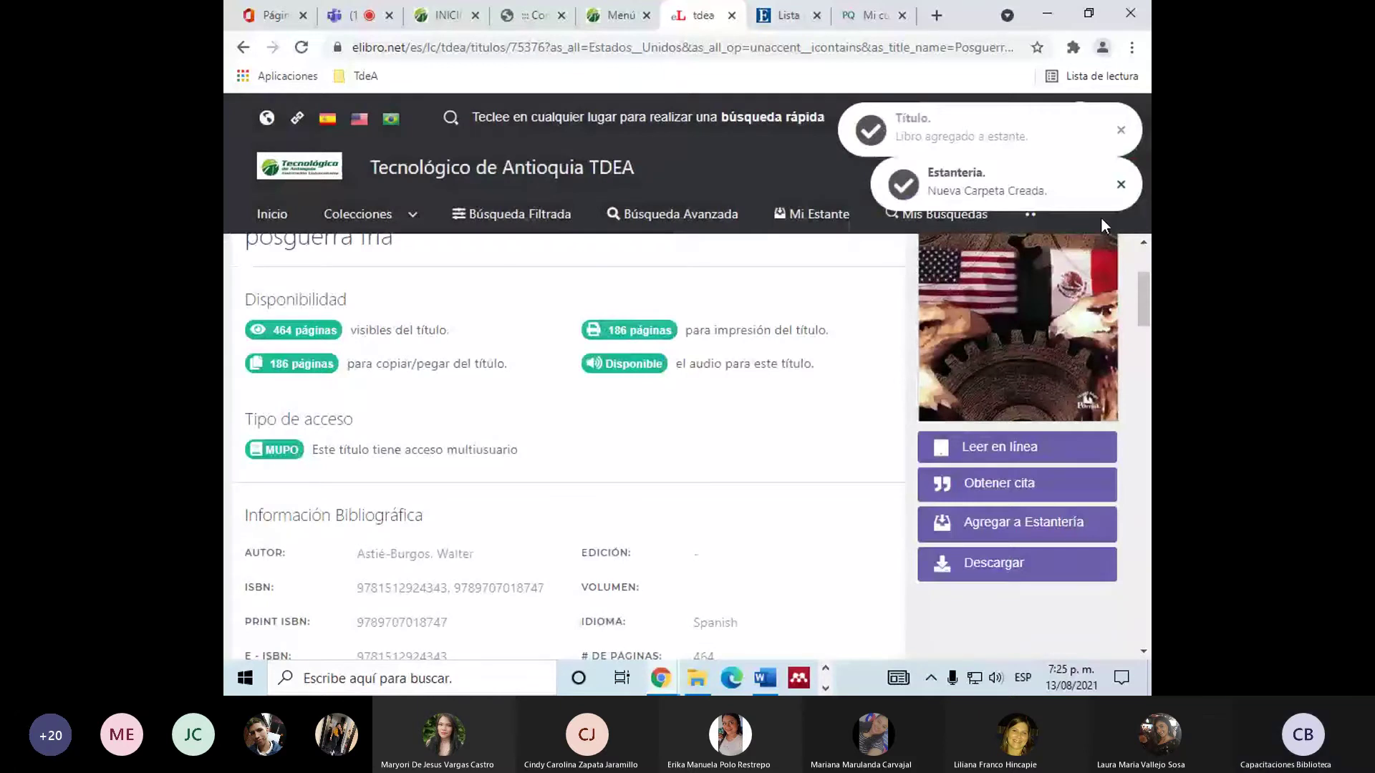
Go to the personal bookshelf and open the Posguerra folder from its folder list.
click(812, 214)
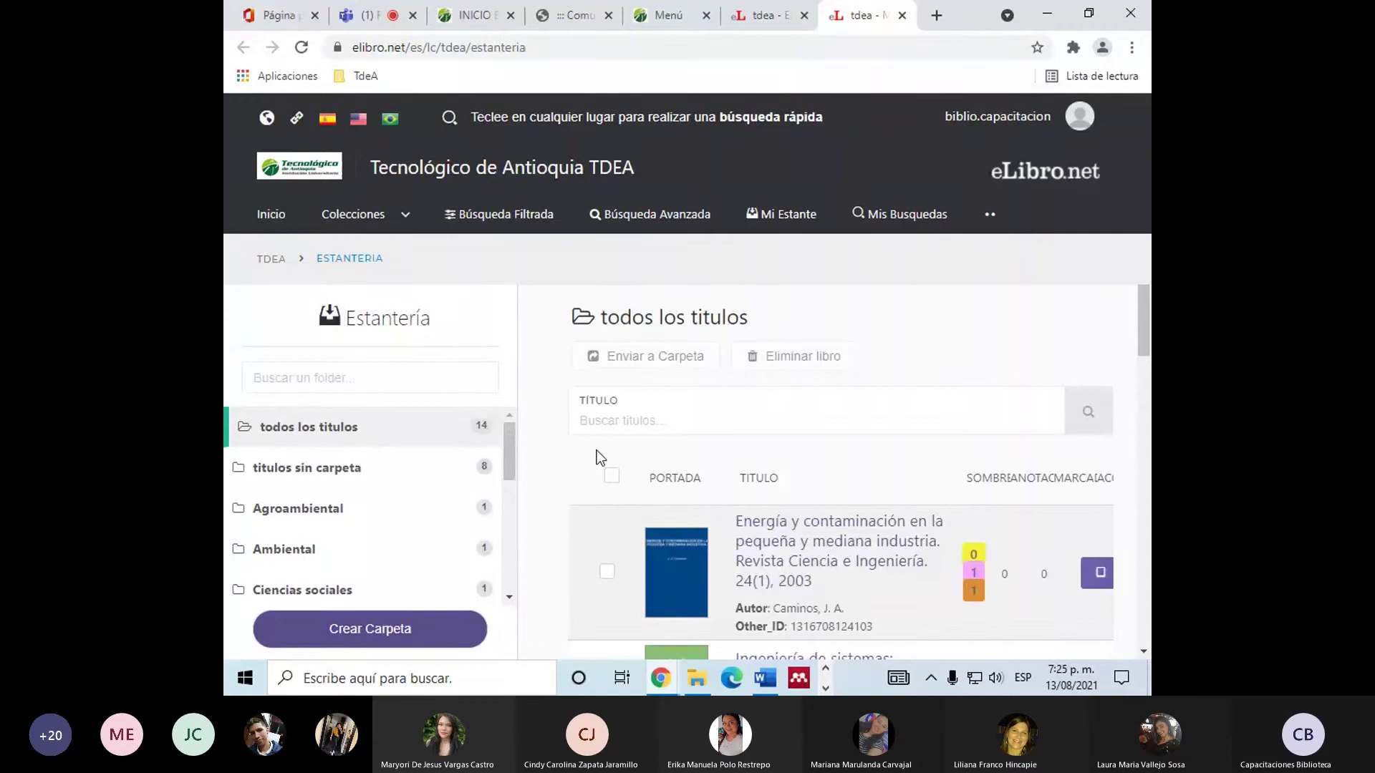
scroll(717, 491, down, 8)
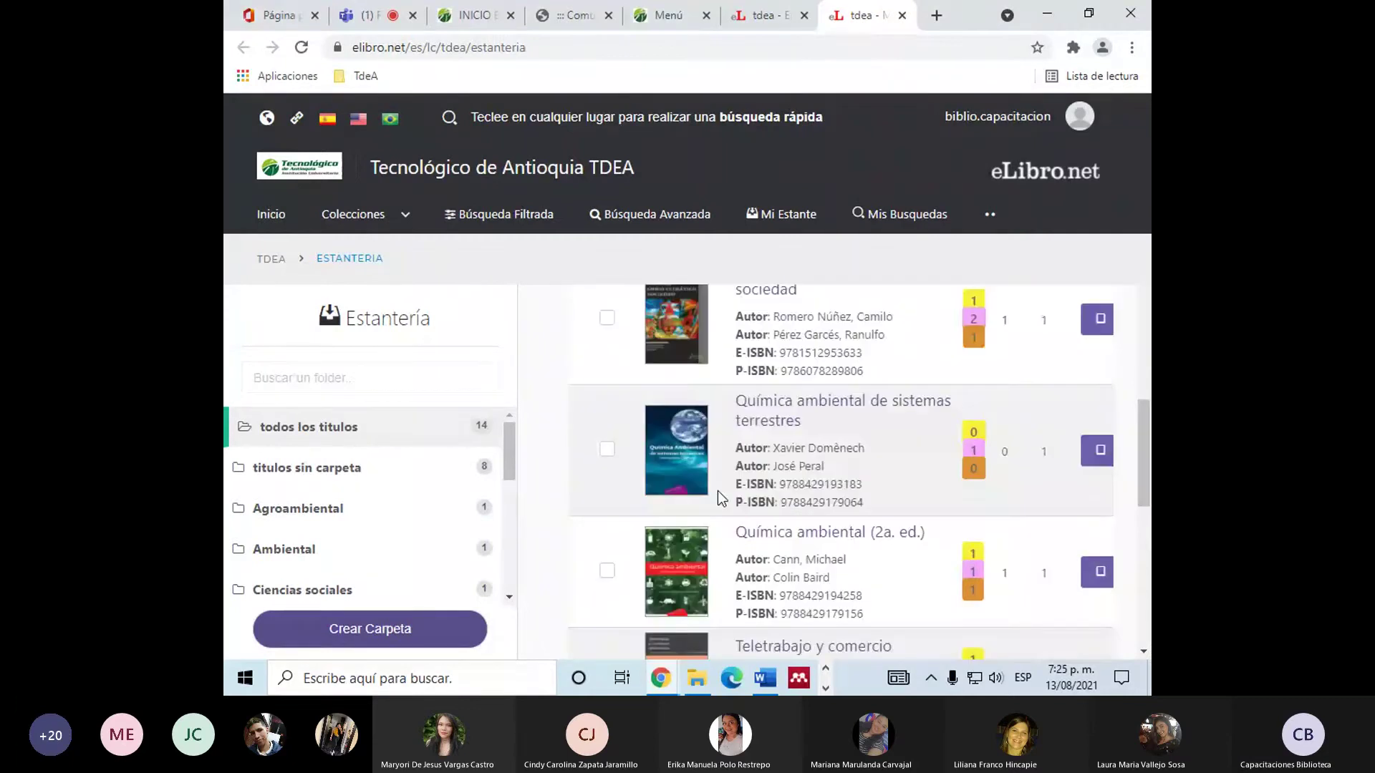
drag(509, 451, 510, 577)
click(308, 585)
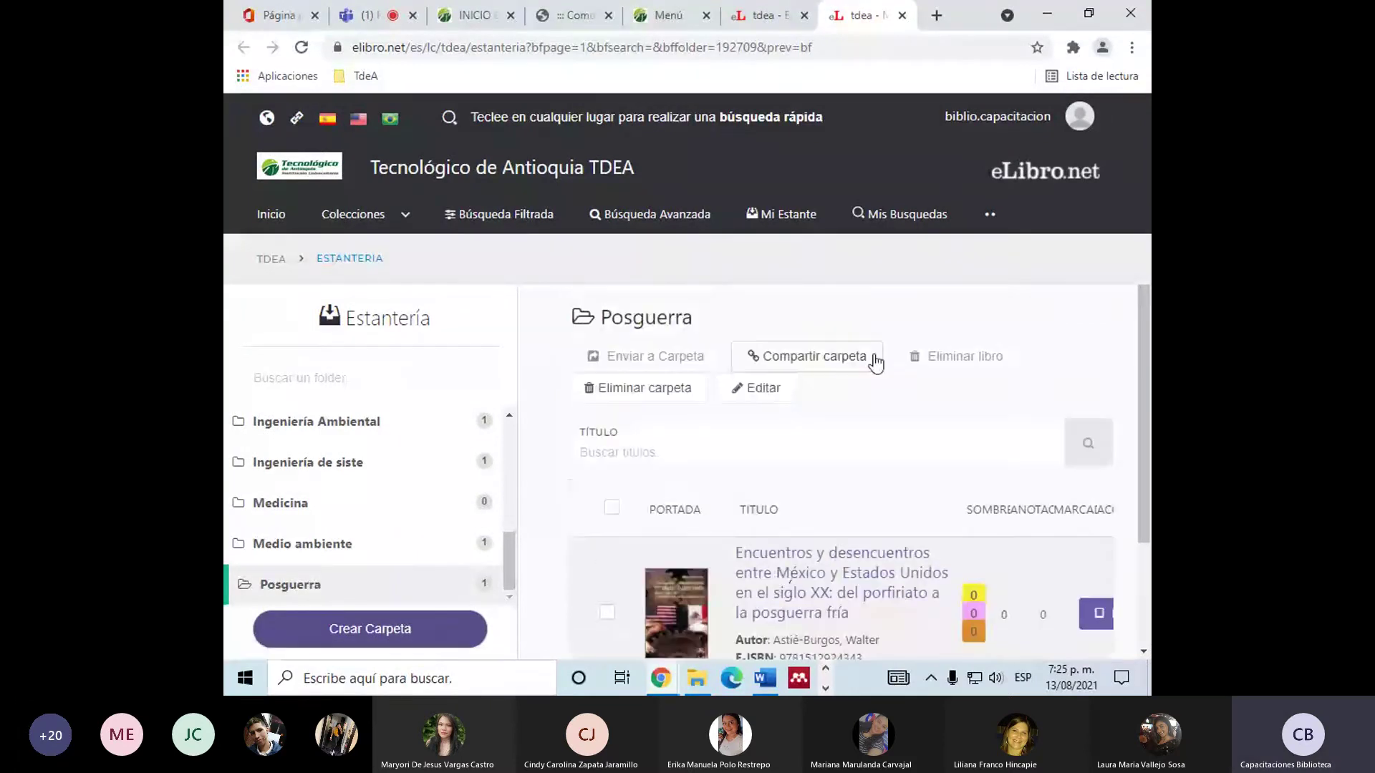
Examine the Posguerra folder's sharing options, including the shareable link and the recipient e-mail field, and close them.
click(875, 363)
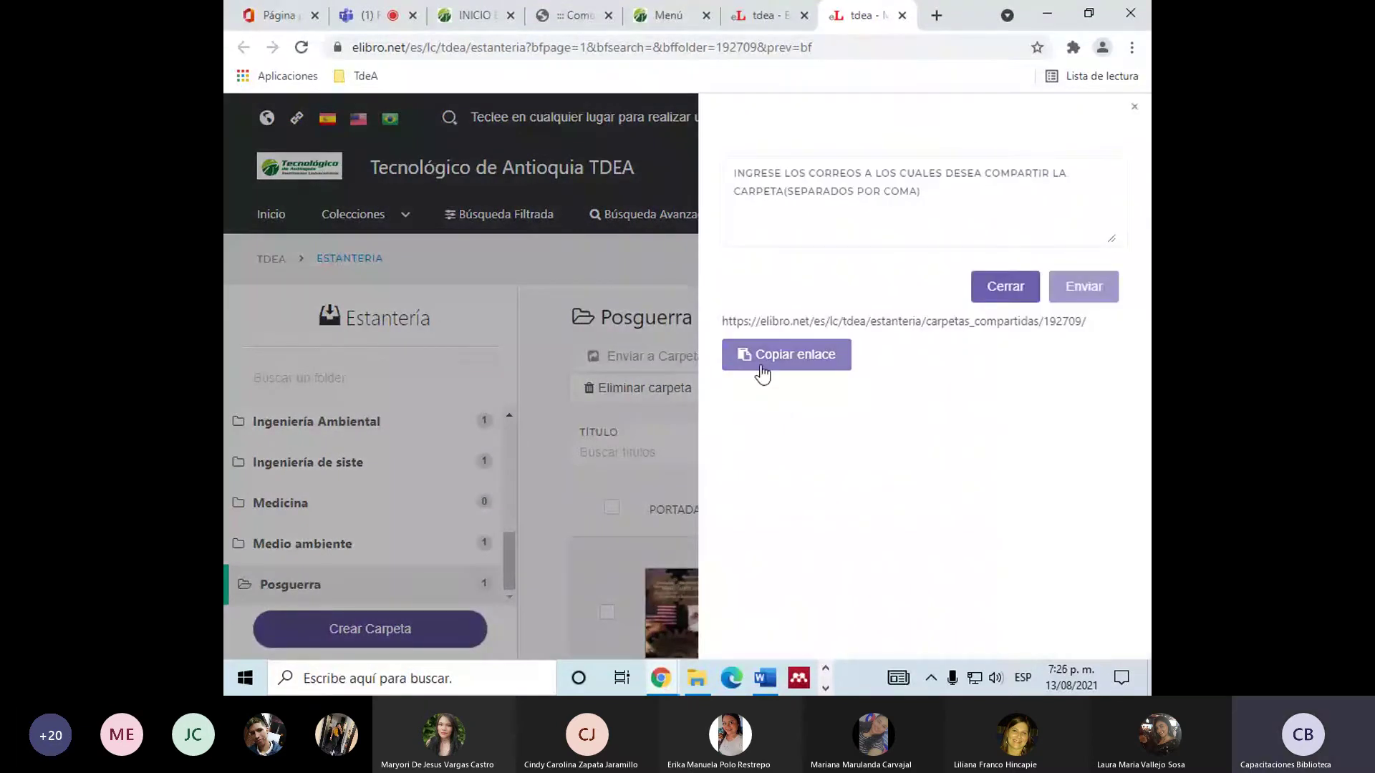
drag(725, 321, 933, 360)
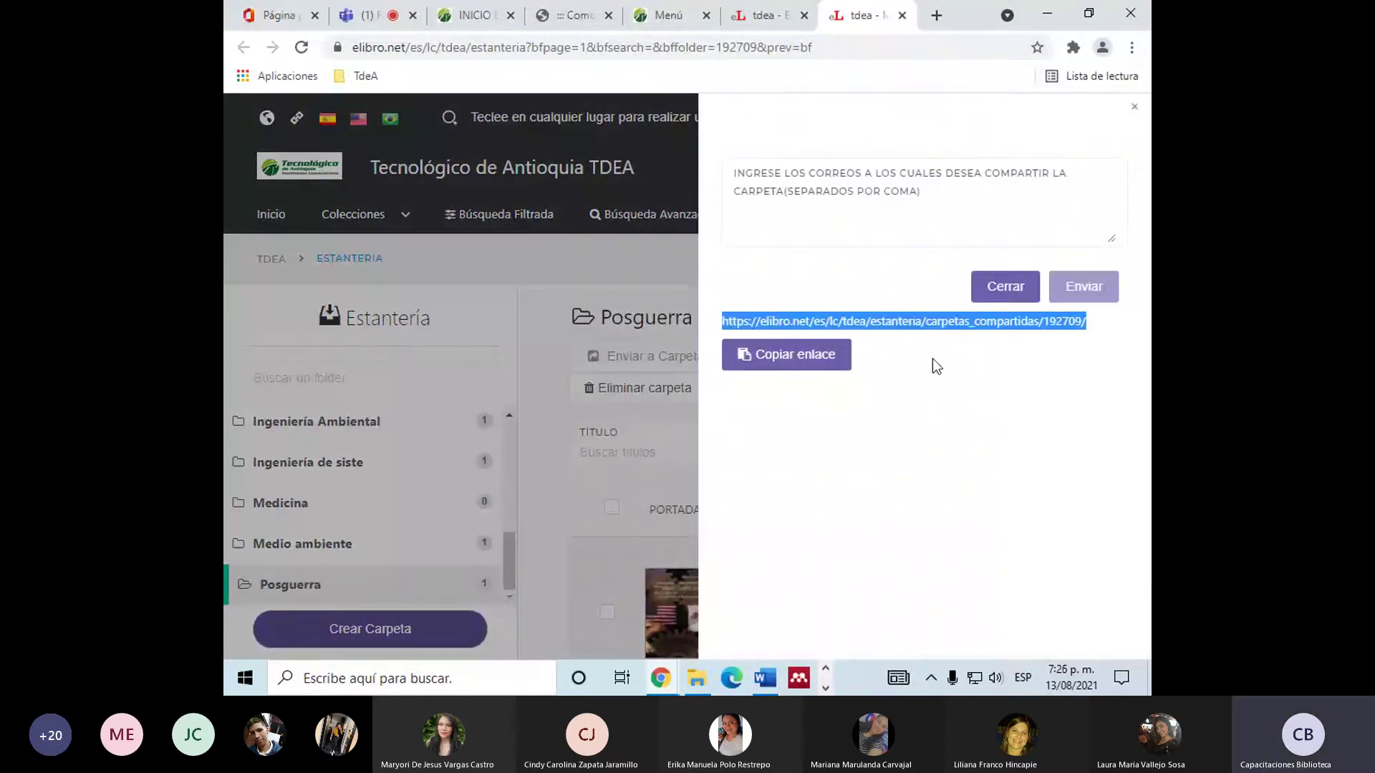
click(932, 359)
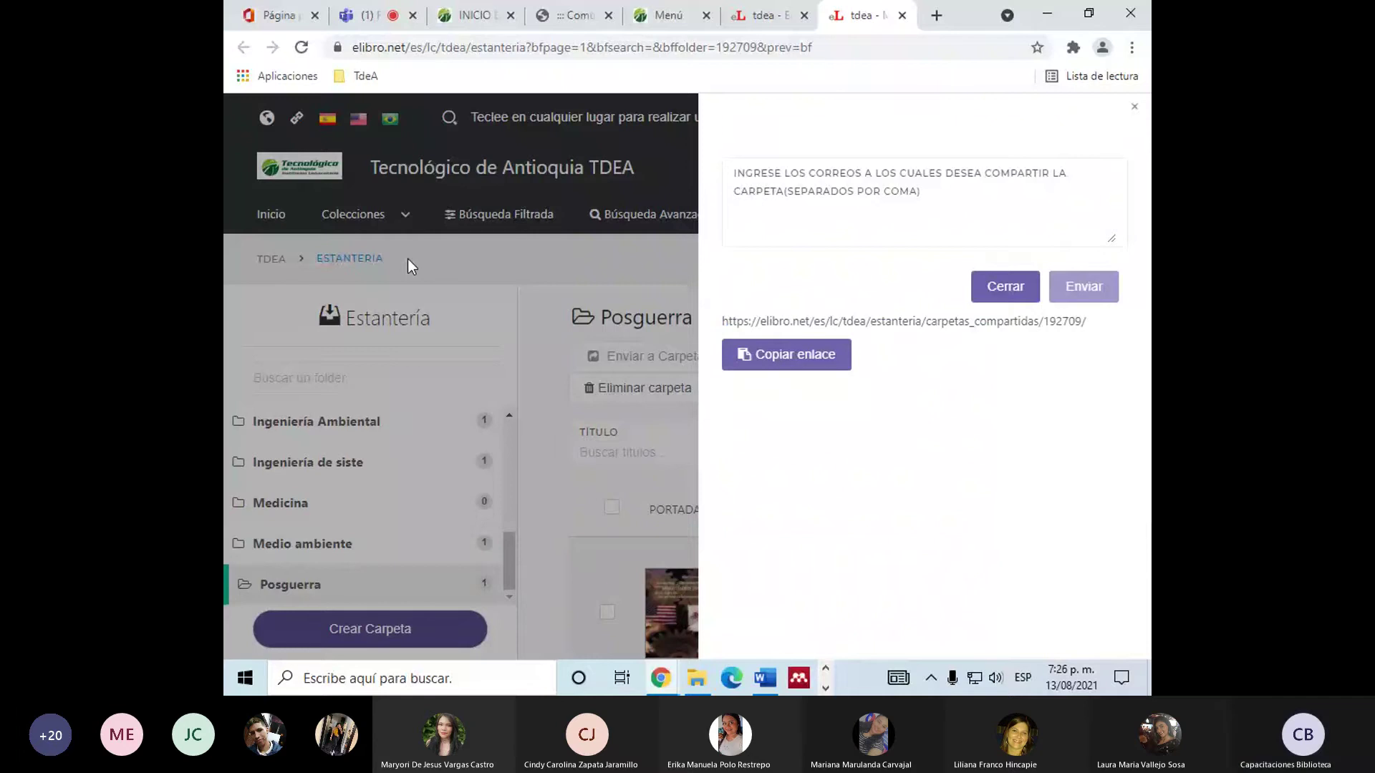
click(951, 200)
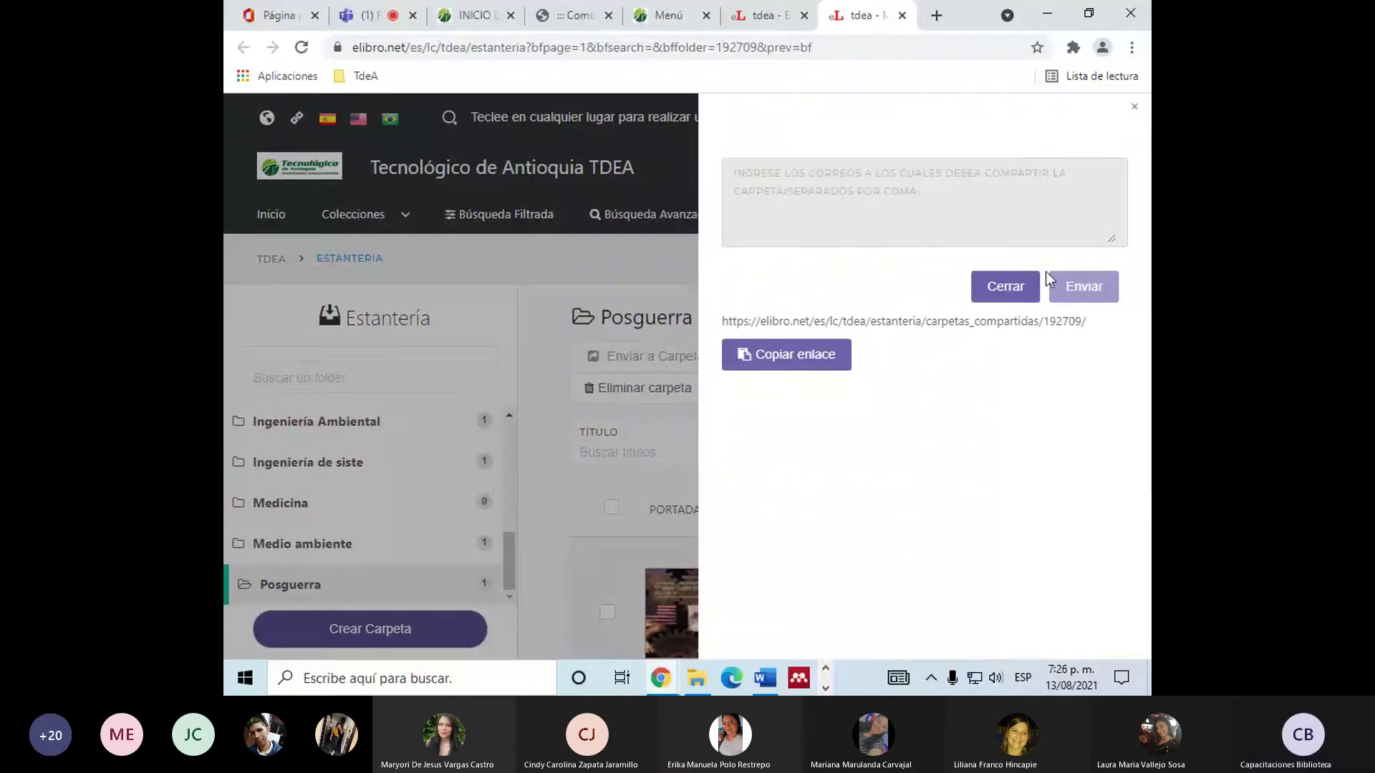
click(1132, 114)
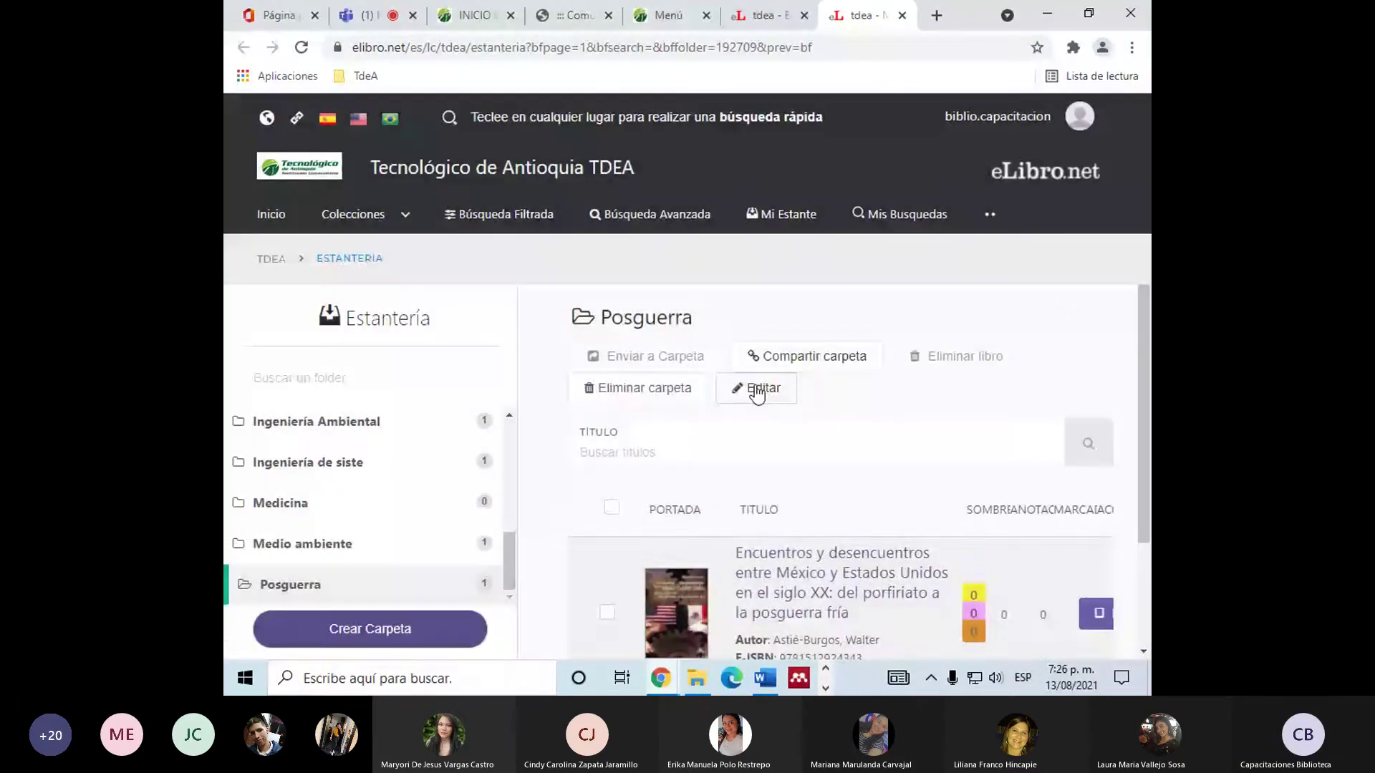
Open the Posguerra folder's name and description for editing, select the name and leave the editor.
click(757, 391)
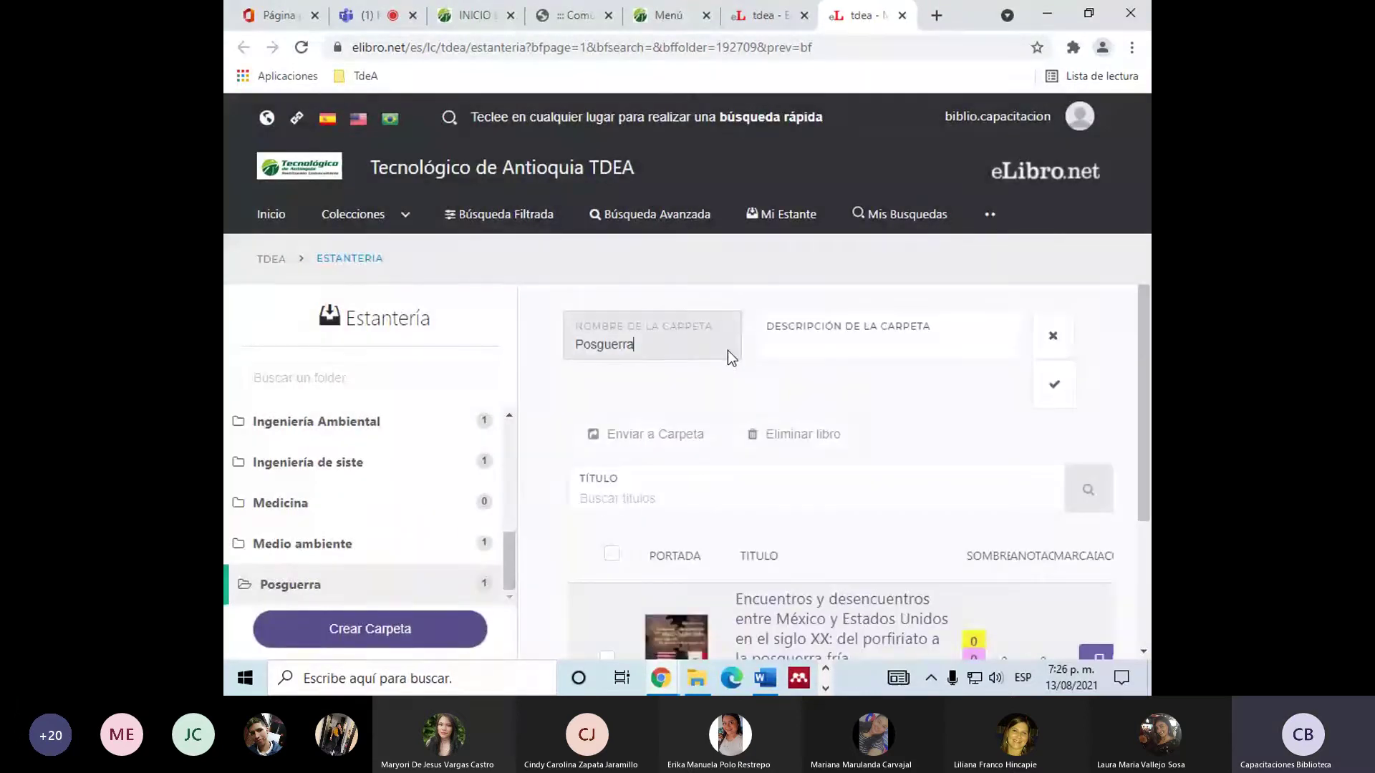
double_click(643, 351)
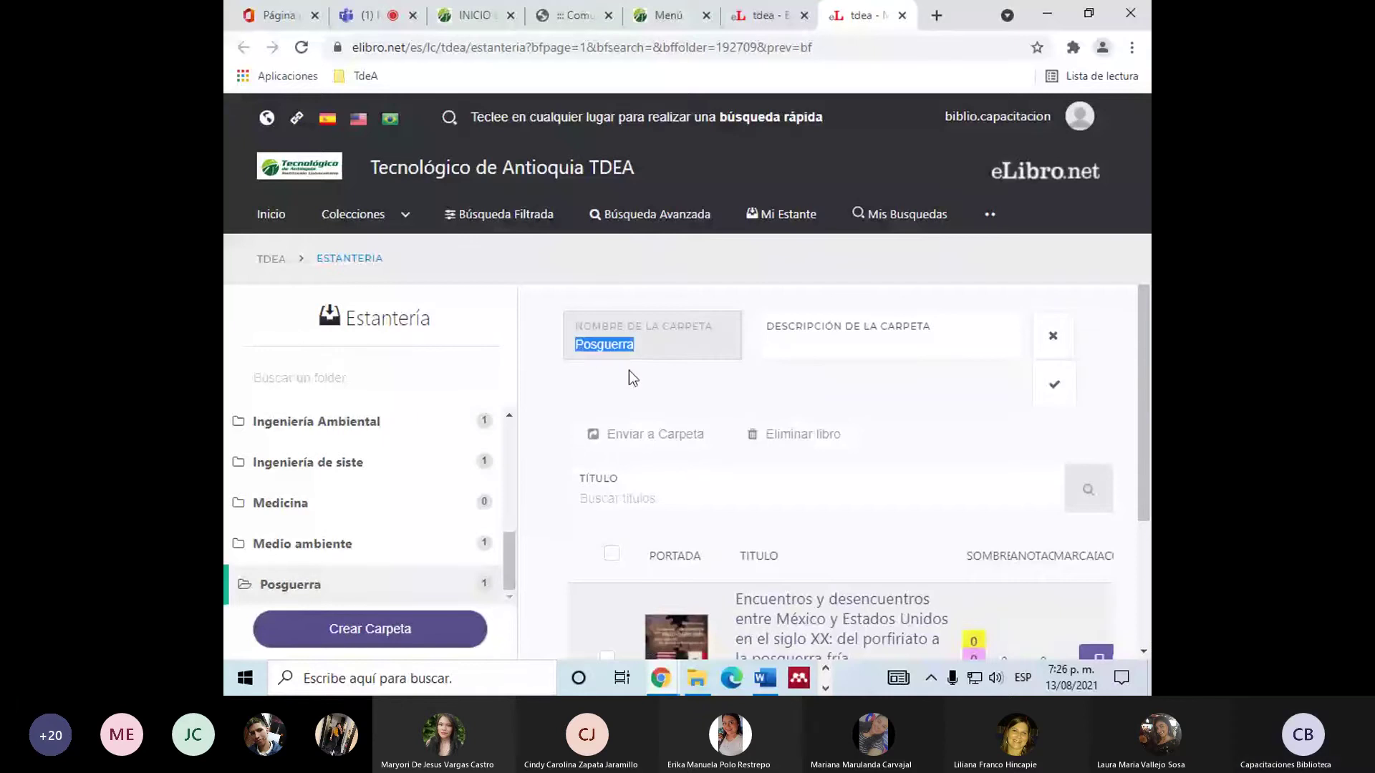
key(Return)
Delete the Posguerra folder from the bookshelf.
scroll(657, 403, down, 1)
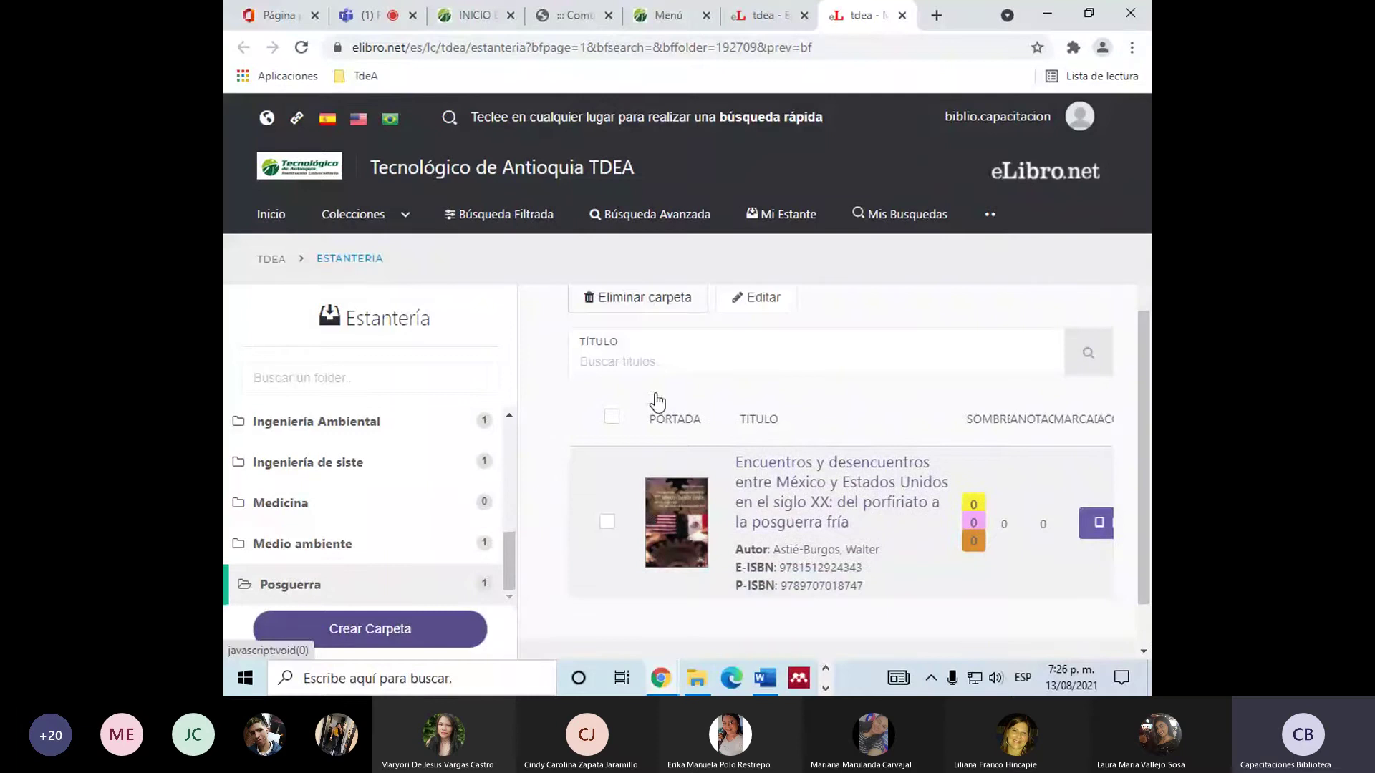
scroll(616, 409, up, 1)
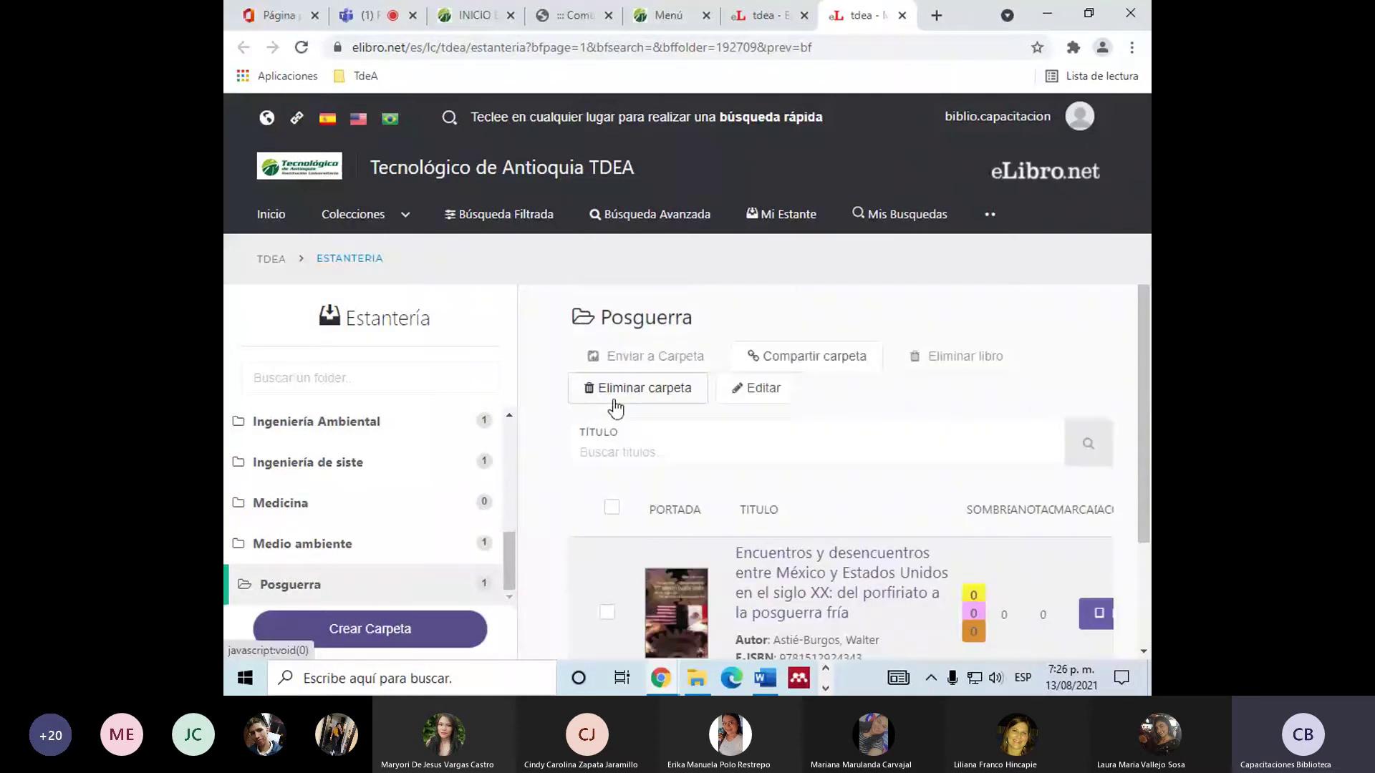
click(615, 401)
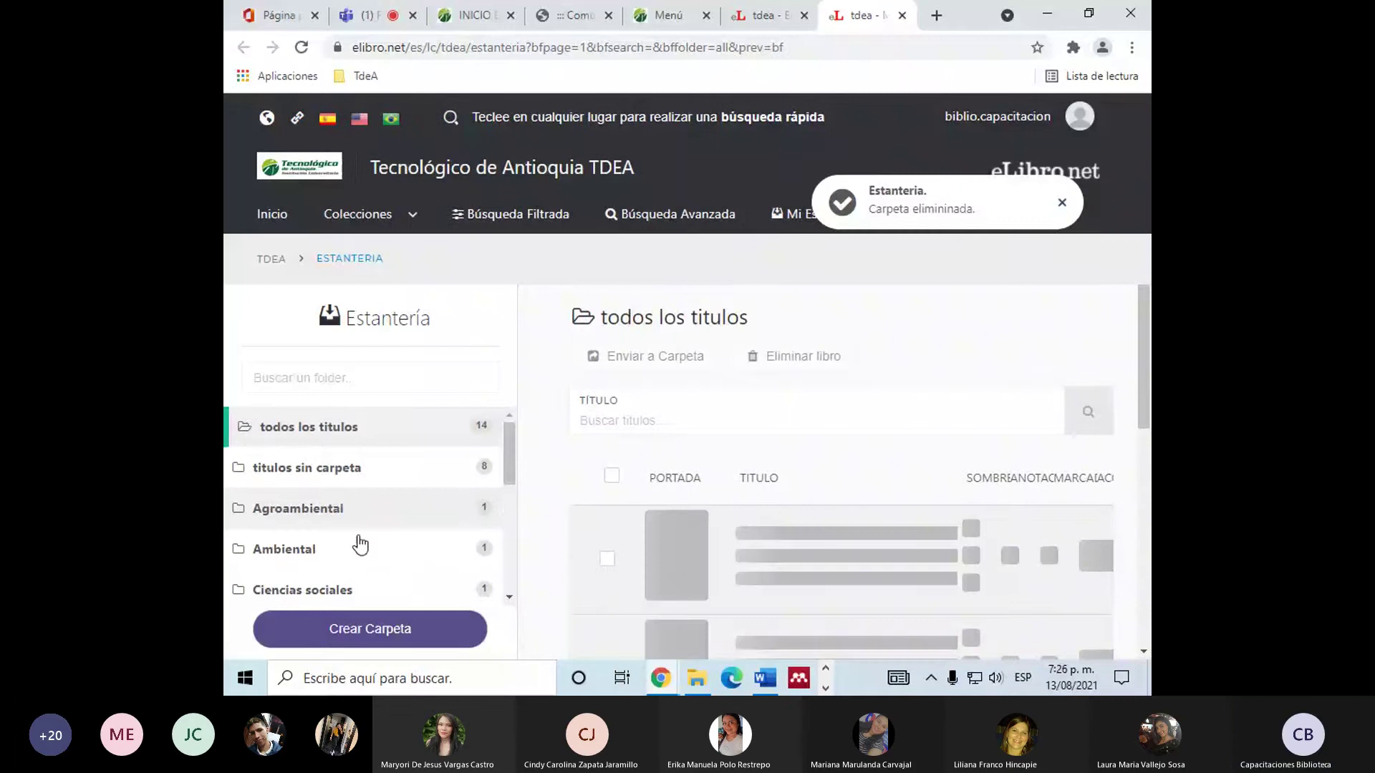
Open the remaining Posguerra folder in the bookshelf and view the book stored in it.
scroll(360, 545, down, 5)
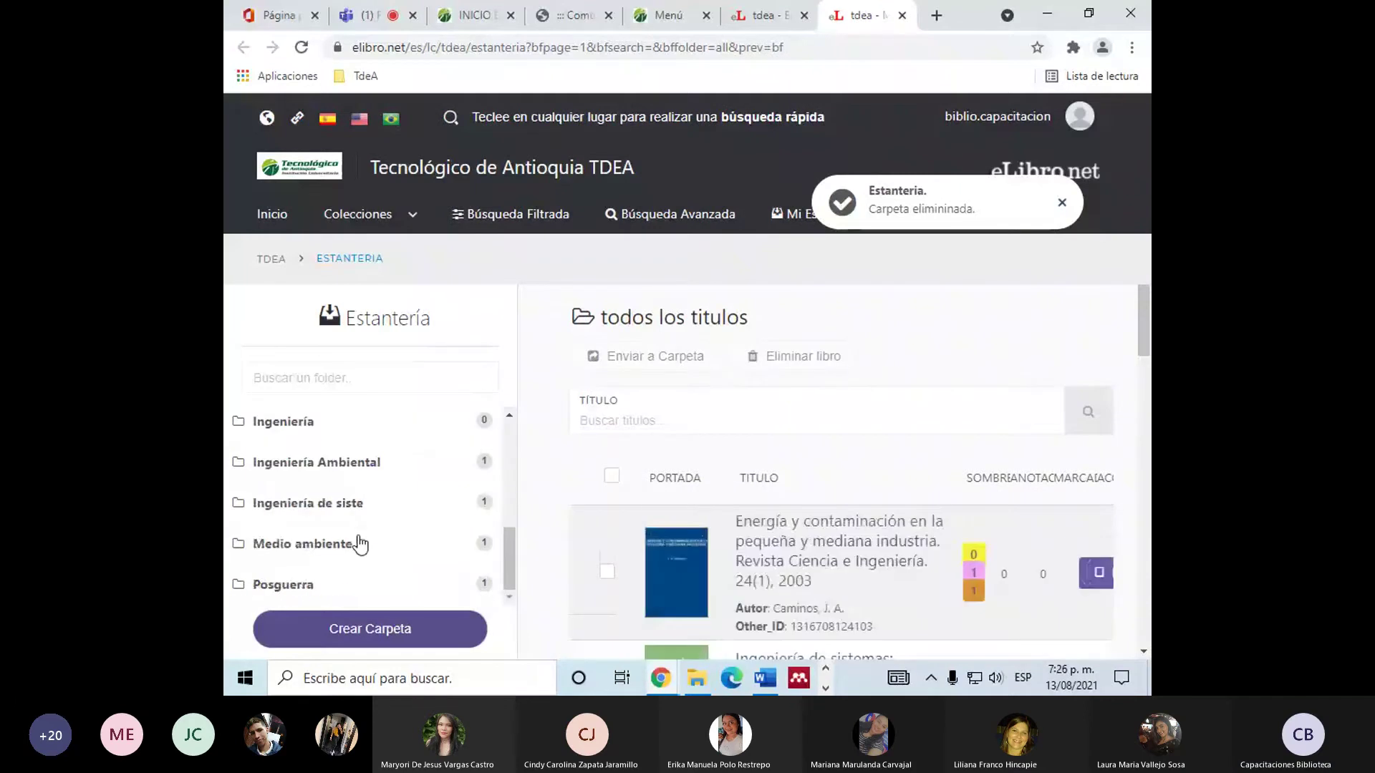
click(357, 592)
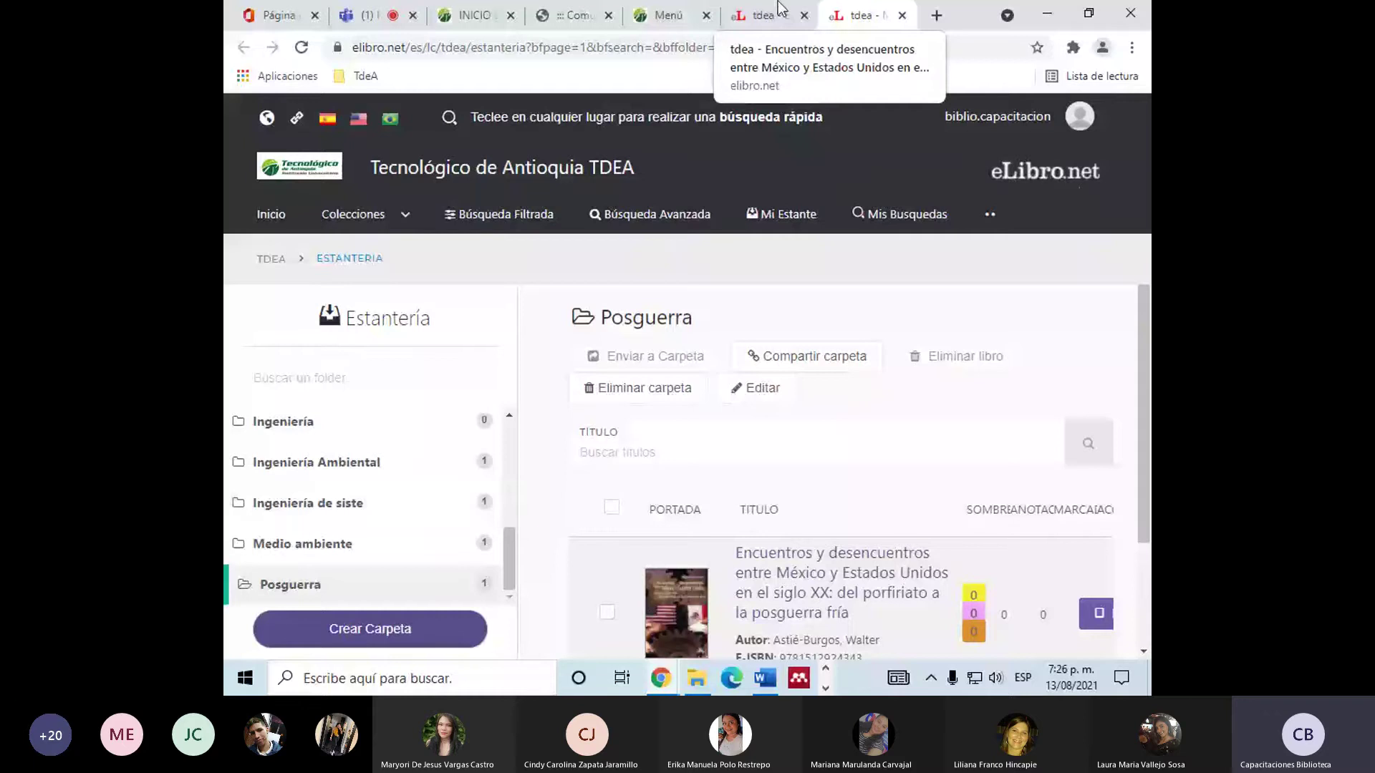
scroll(247, 335, down, 2)
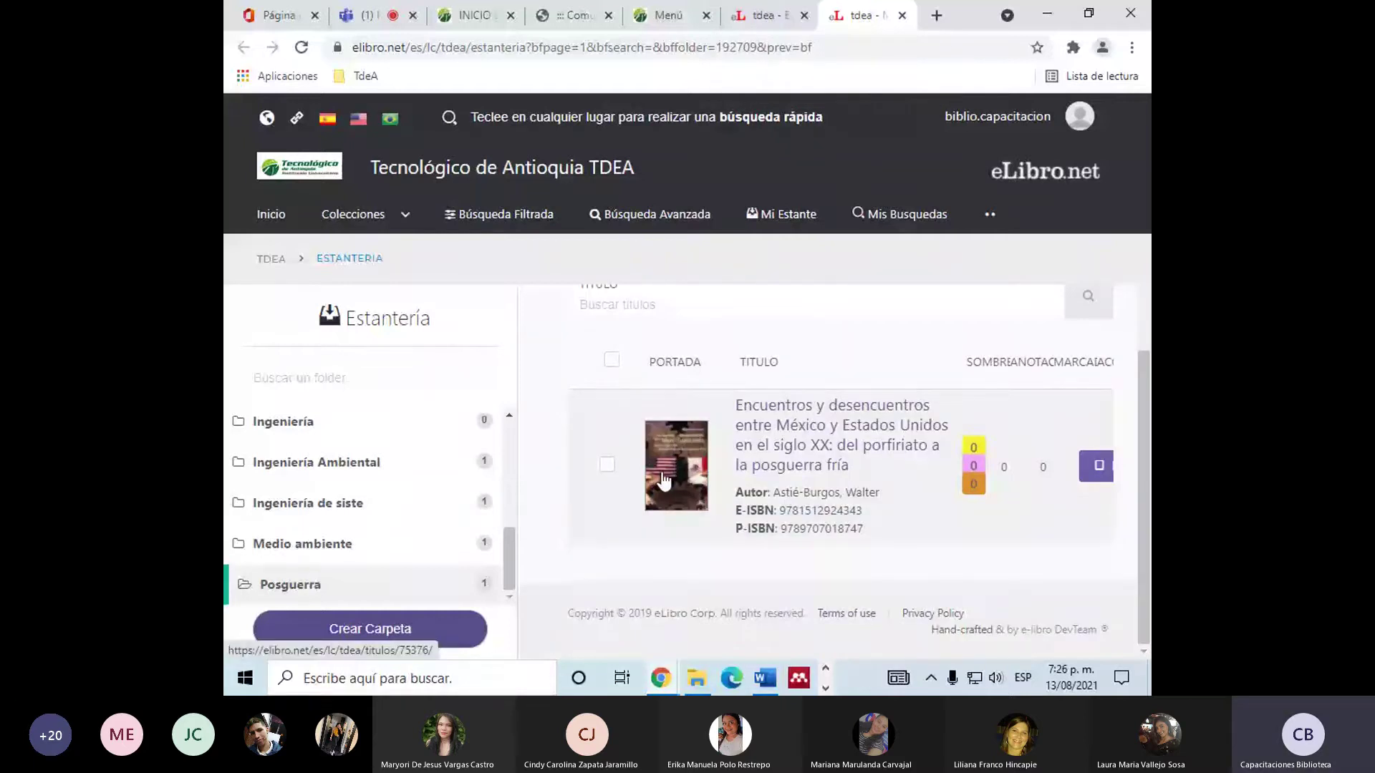
Return to the book's detail page and download the book with a loan period of 7 days.
click(738, 10)
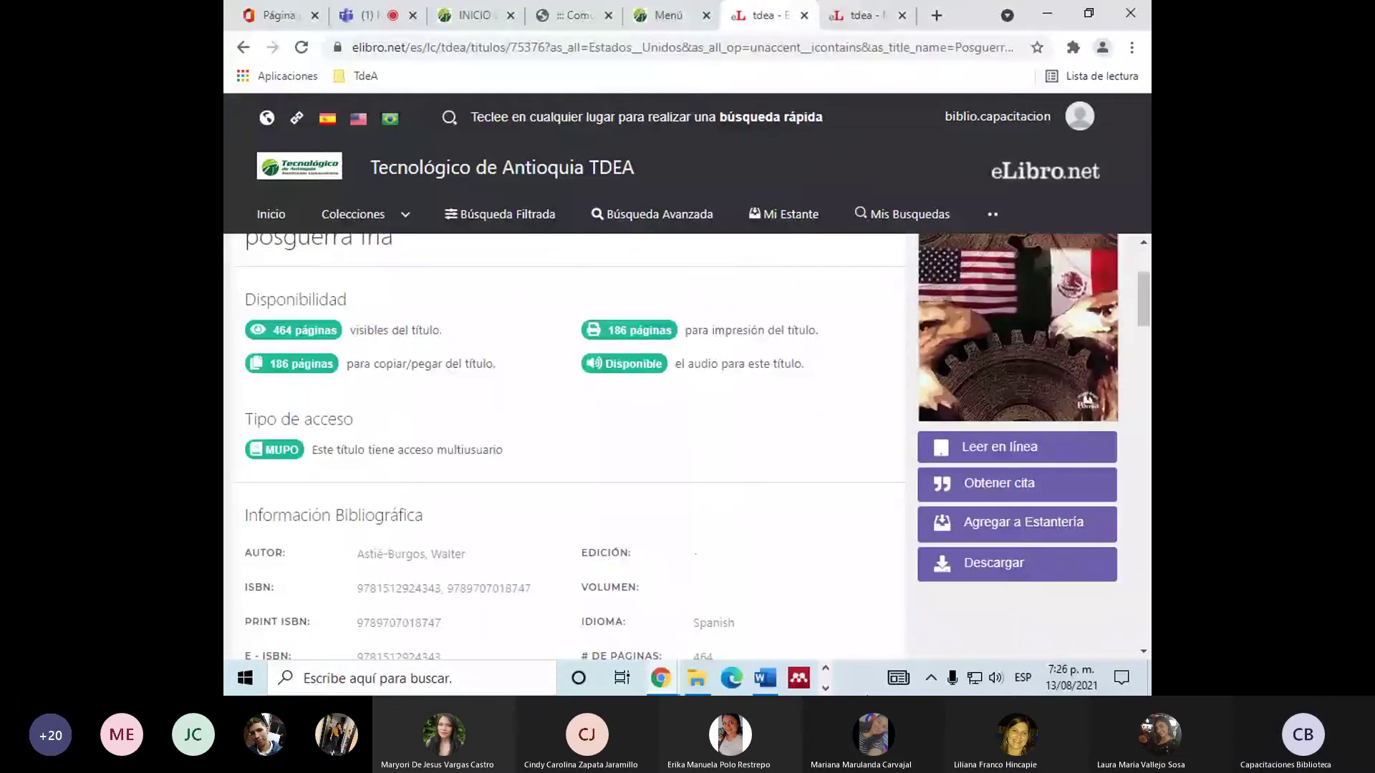
click(992, 570)
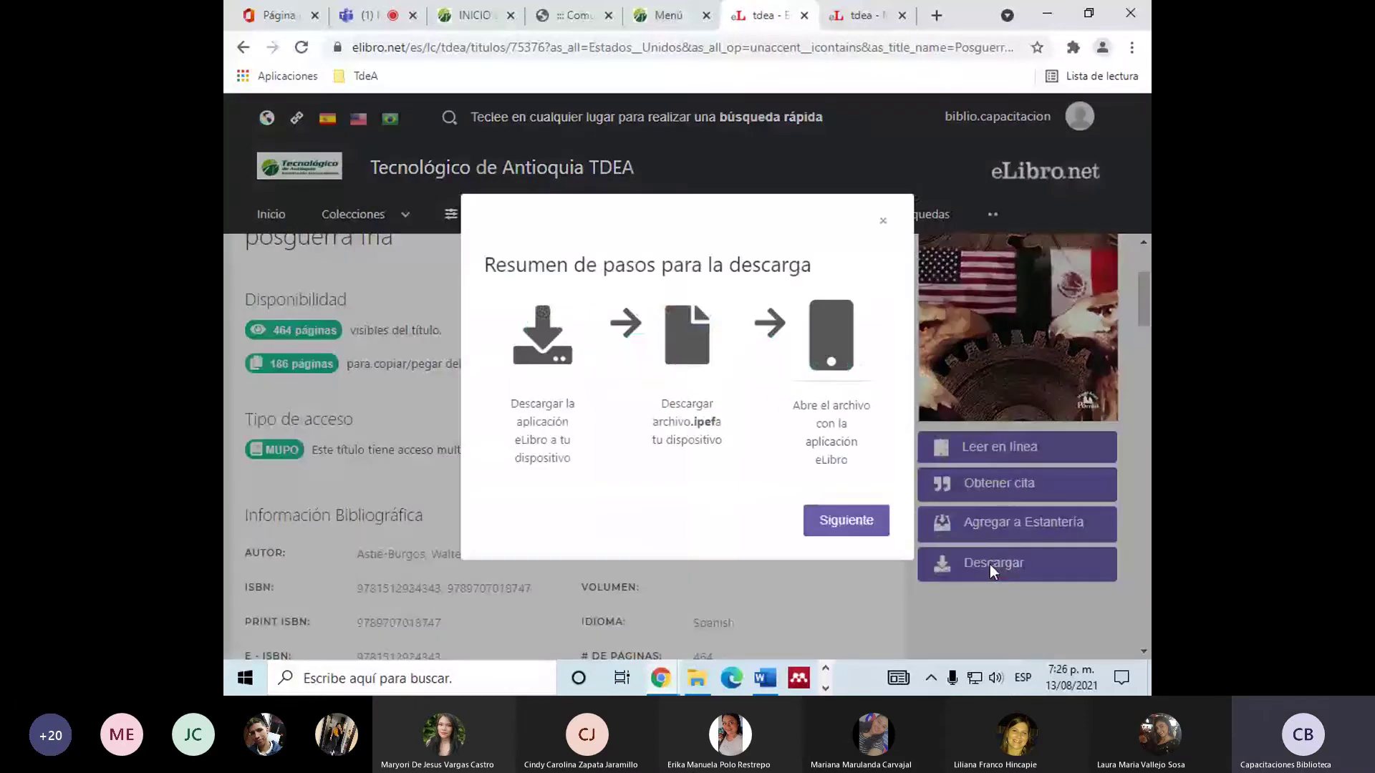
click(847, 520)
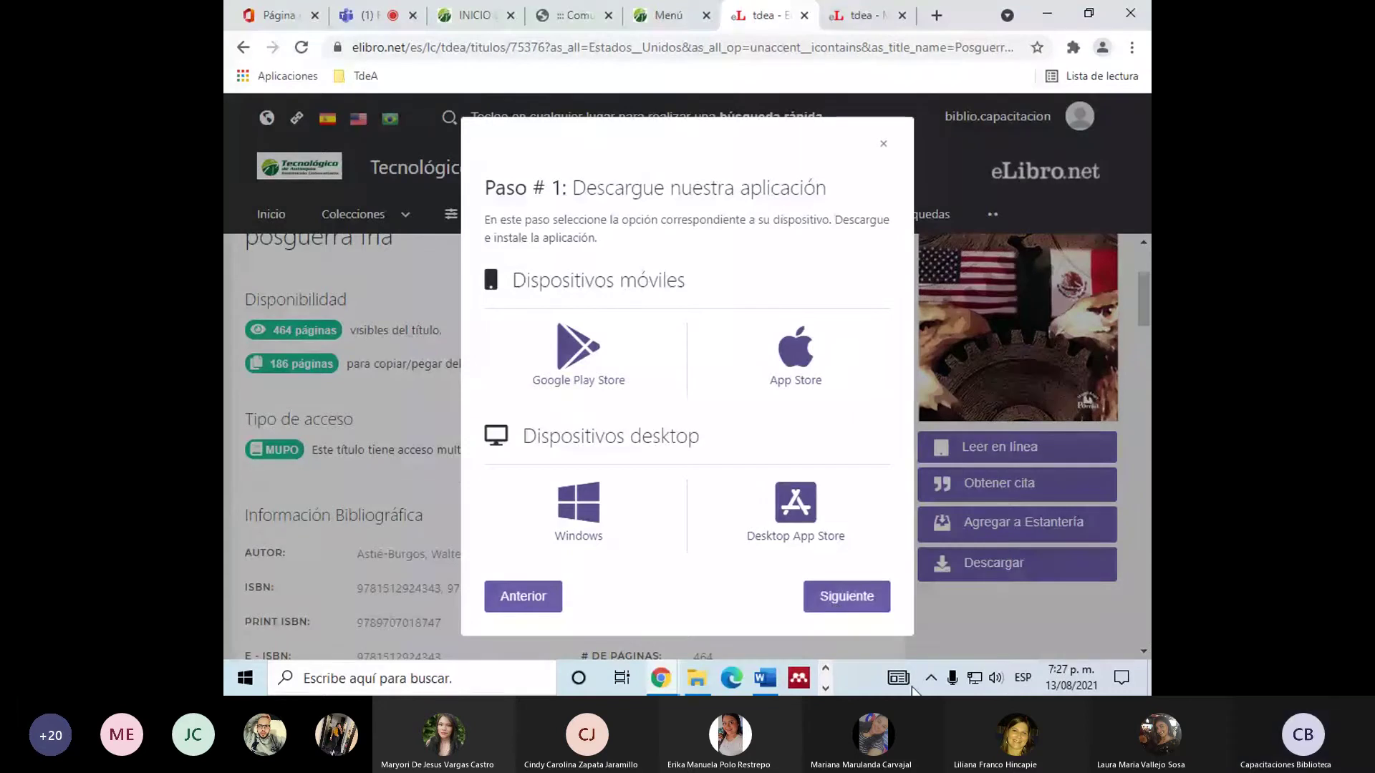
click(867, 607)
click(670, 386)
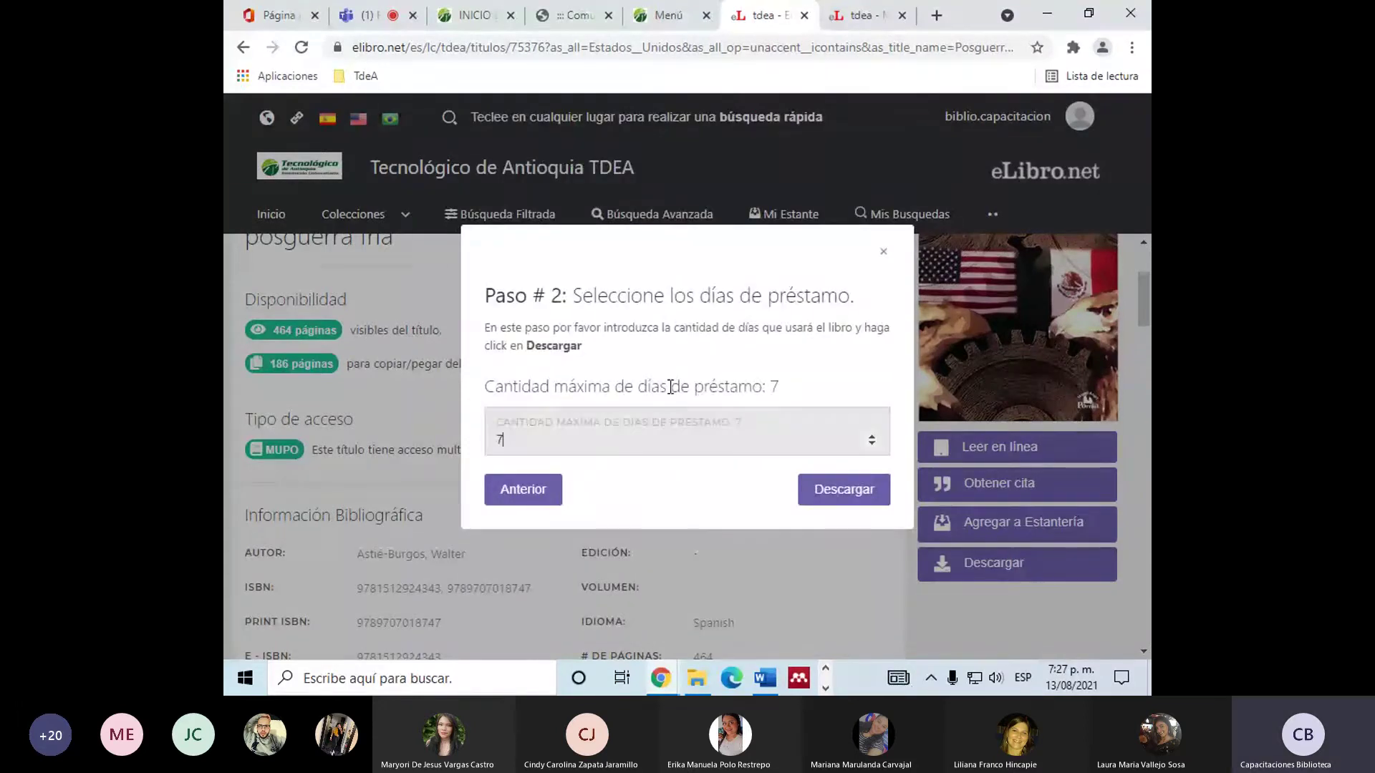
double_click(774, 387)
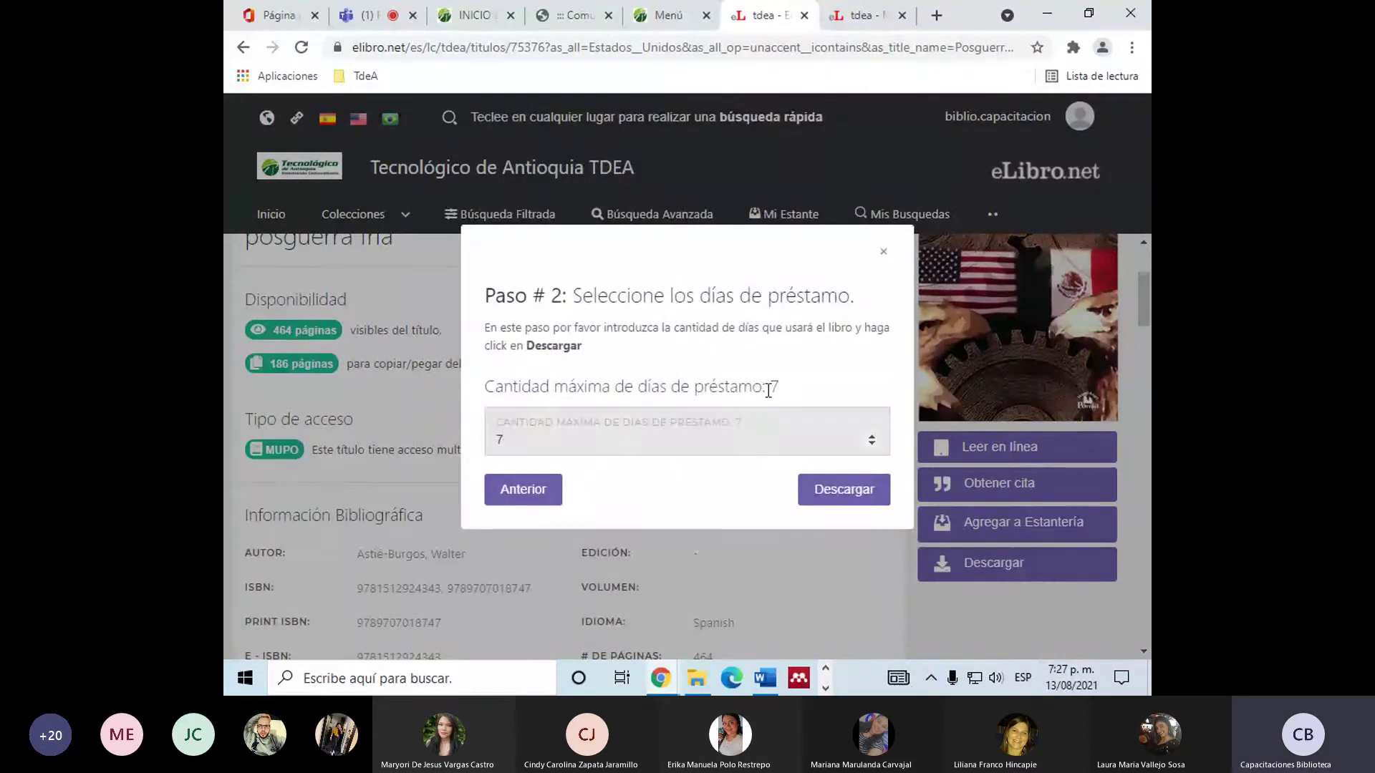
click(570, 434)
click(873, 490)
Go back over the book's record and open the account options that include the personal downloads.
click(234, 360)
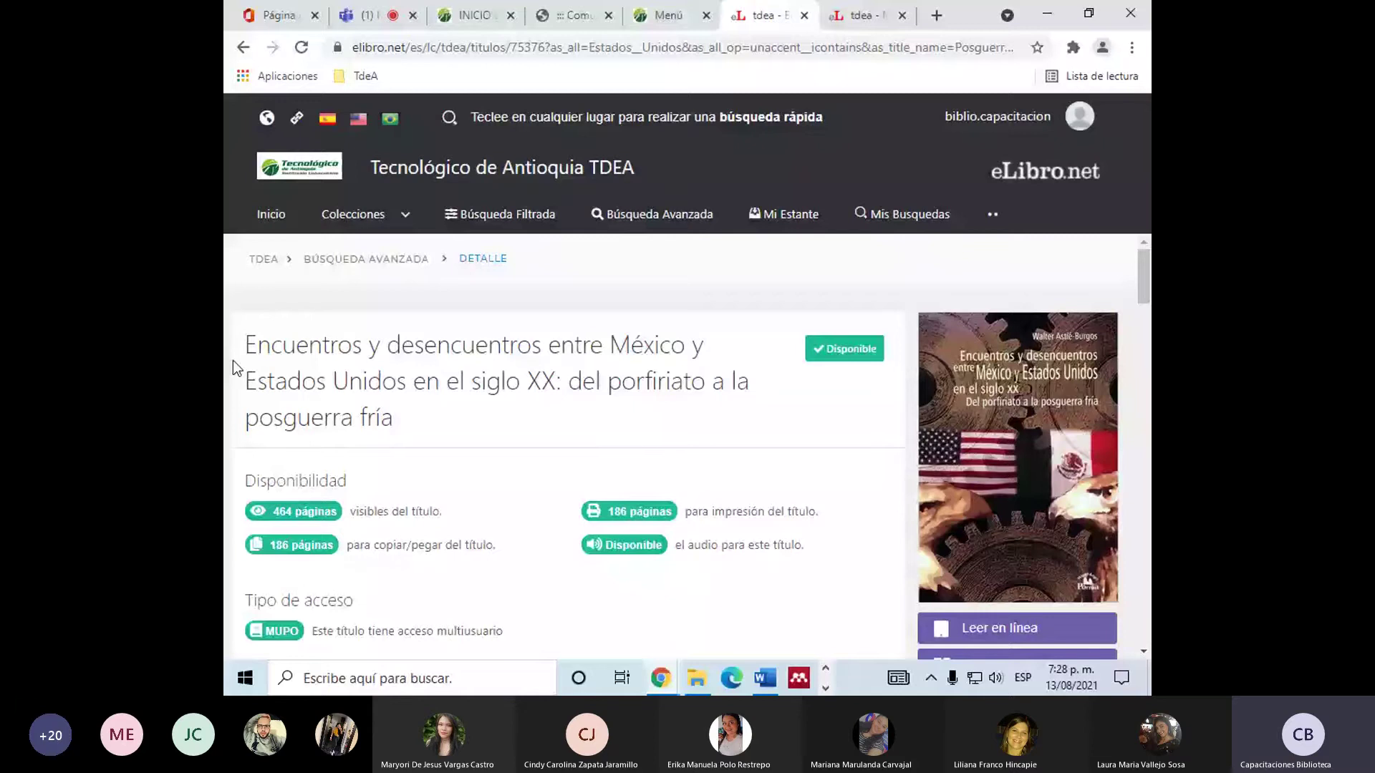
scroll(233, 359, down, 3)
click(1080, 116)
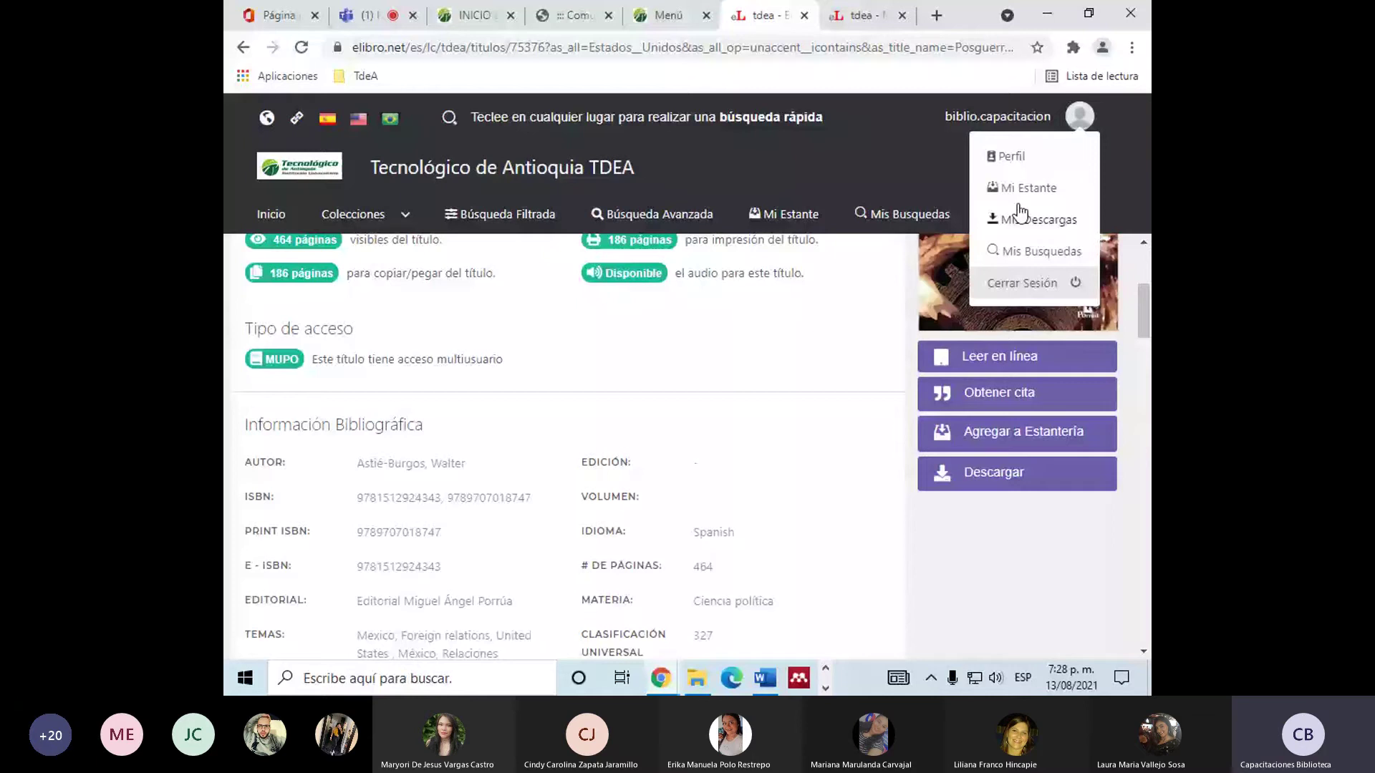
Open the book's record from the Posguerra folder and start reading the book online.
click(839, 17)
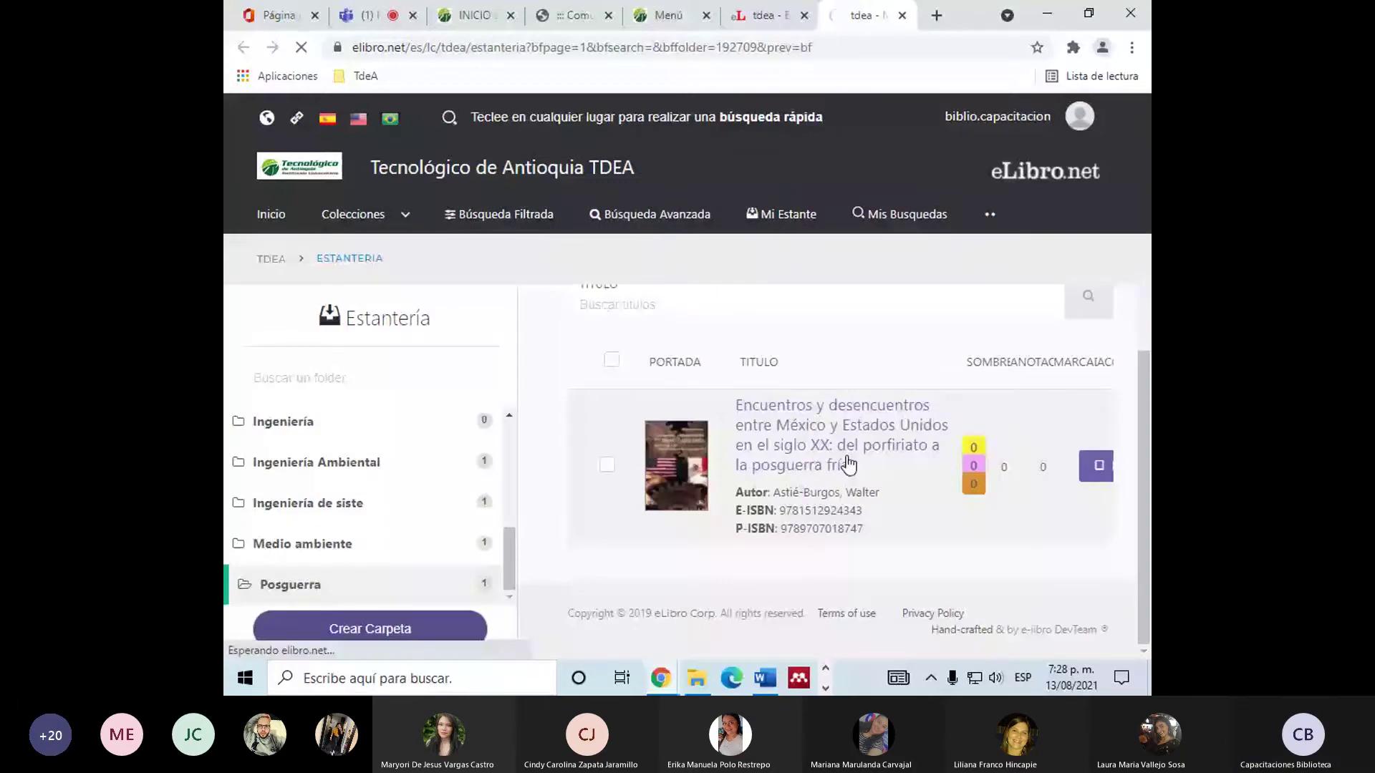
click(848, 464)
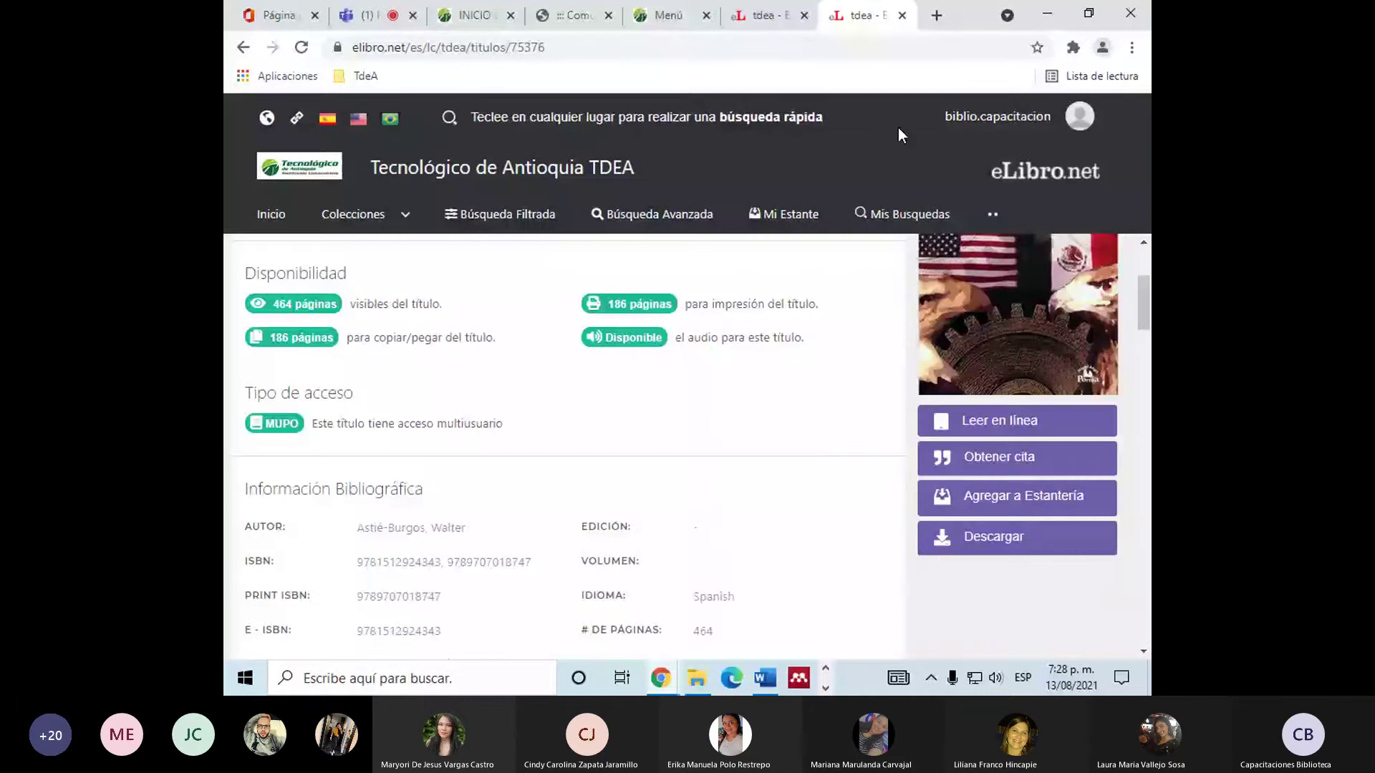
click(1003, 420)
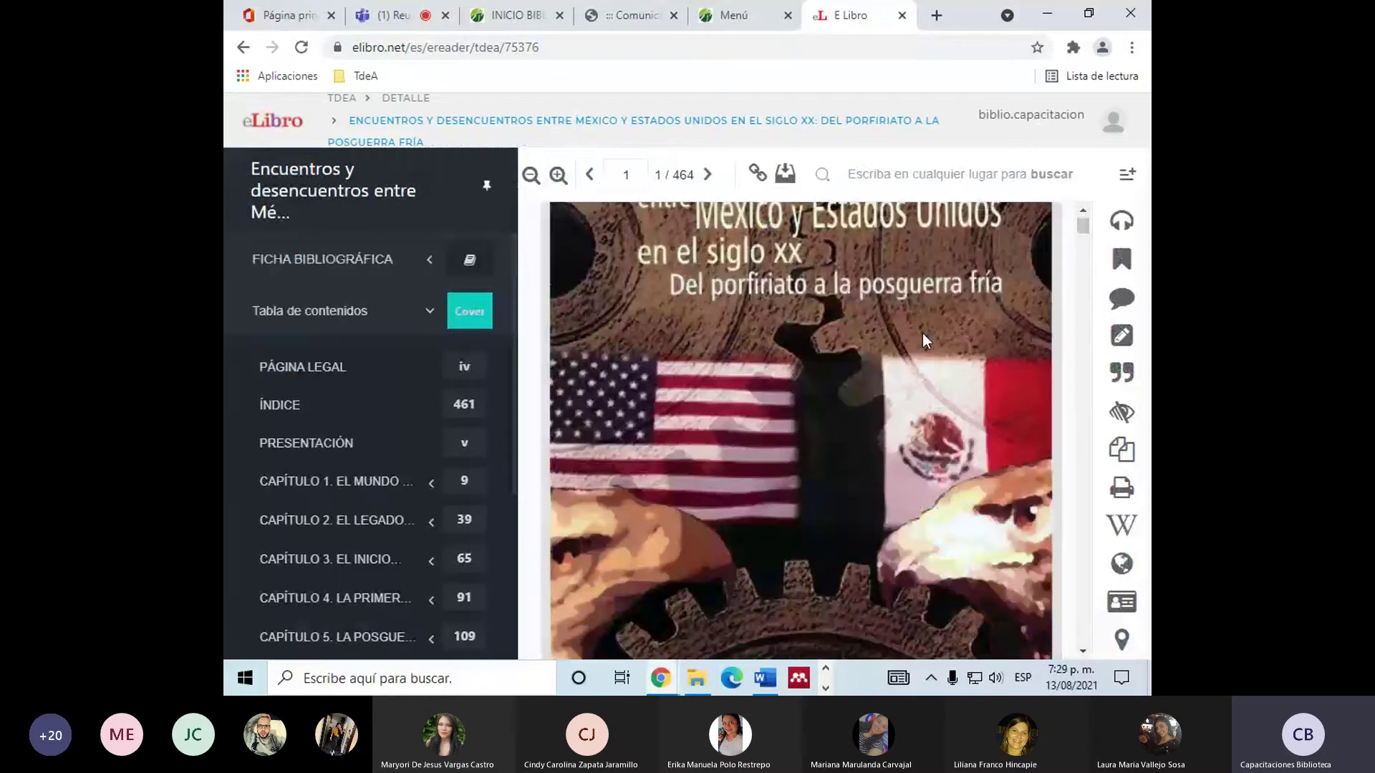
Browse the first pages of the book, advance to page 3 and jump to page 10.
scroll(923, 335, down, 2)
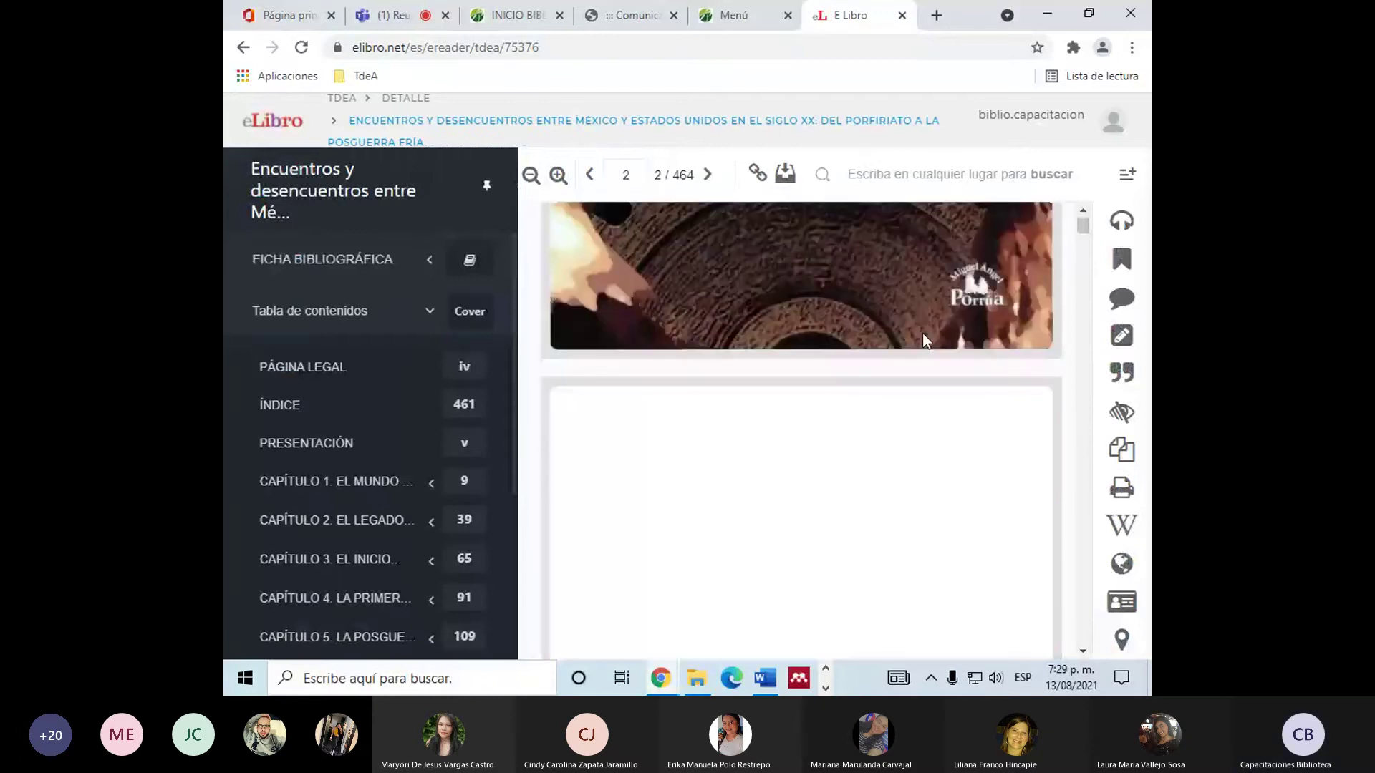
scroll(922, 333, up, 2)
click(708, 179)
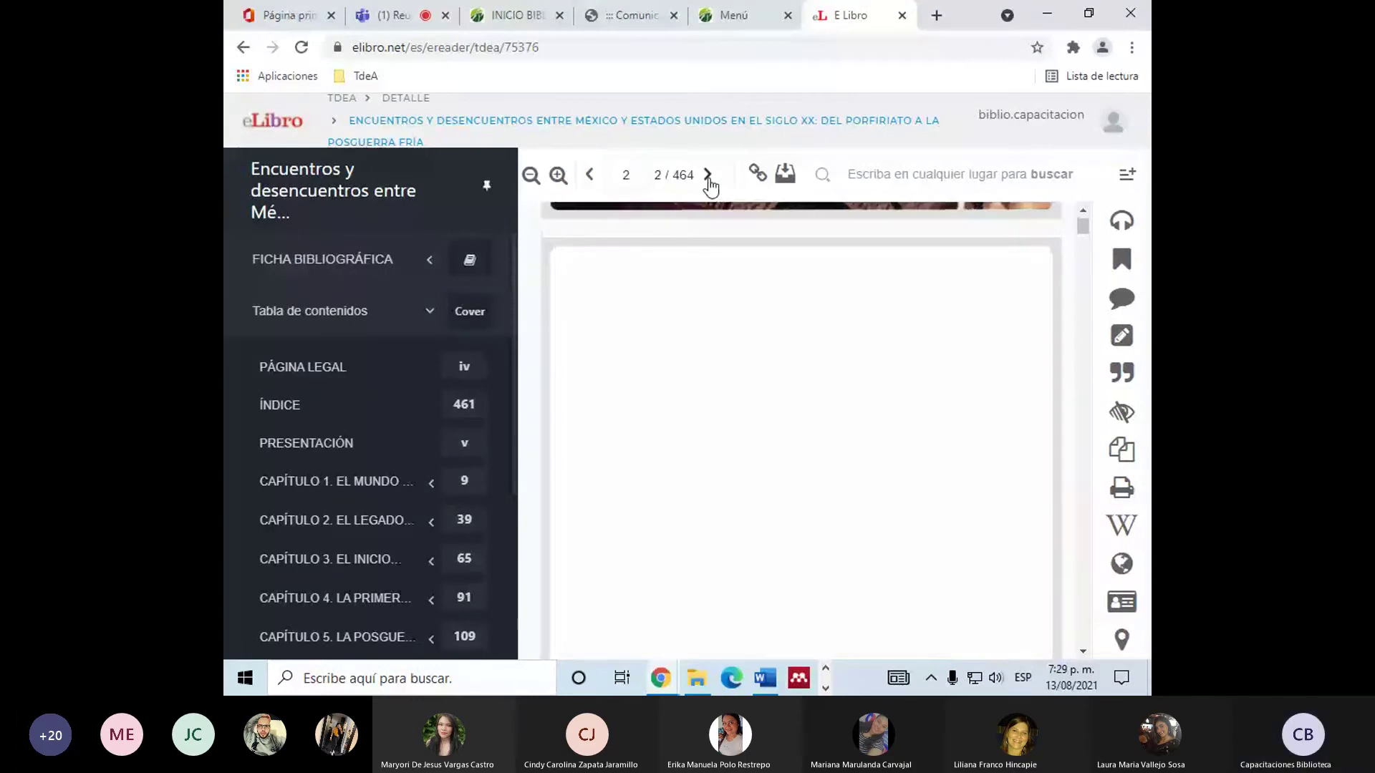
click(709, 179)
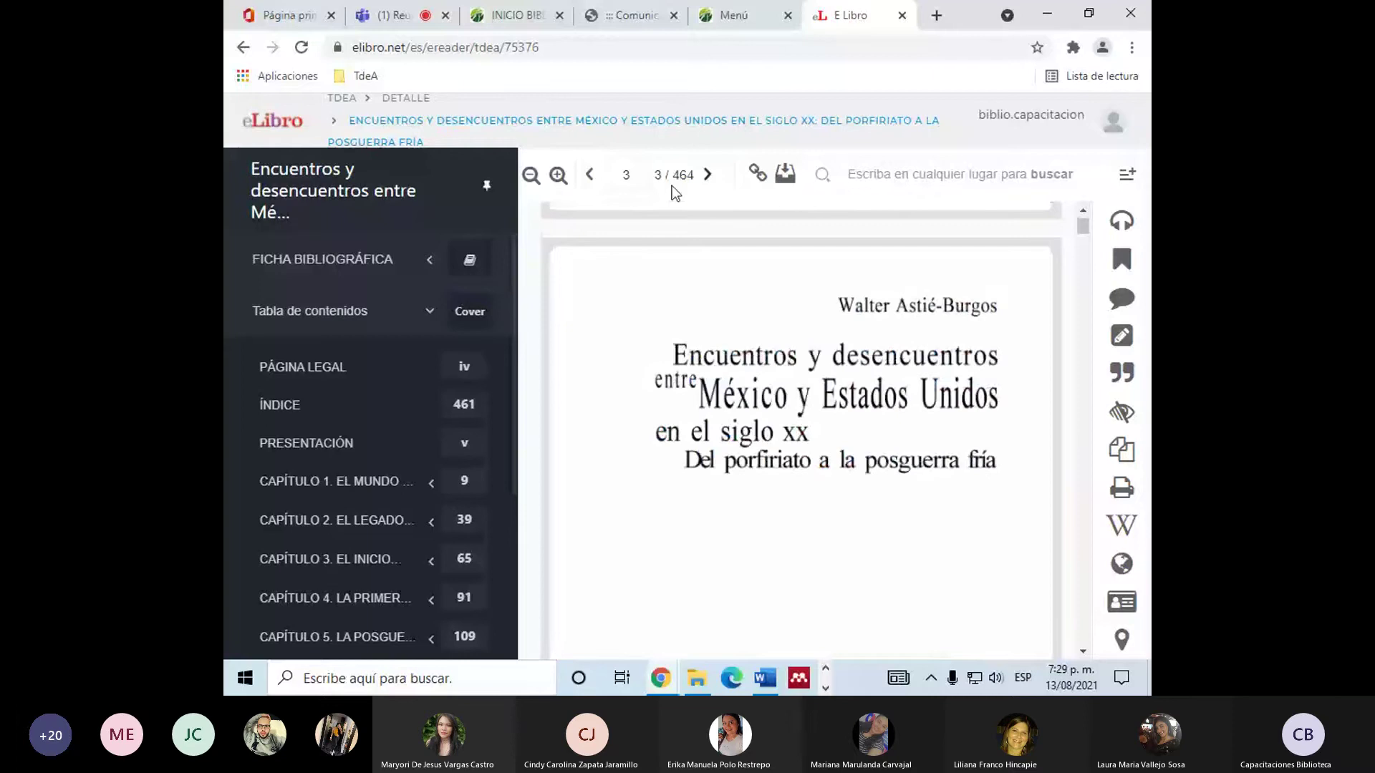
click(626, 174)
text(10)
key(Return)
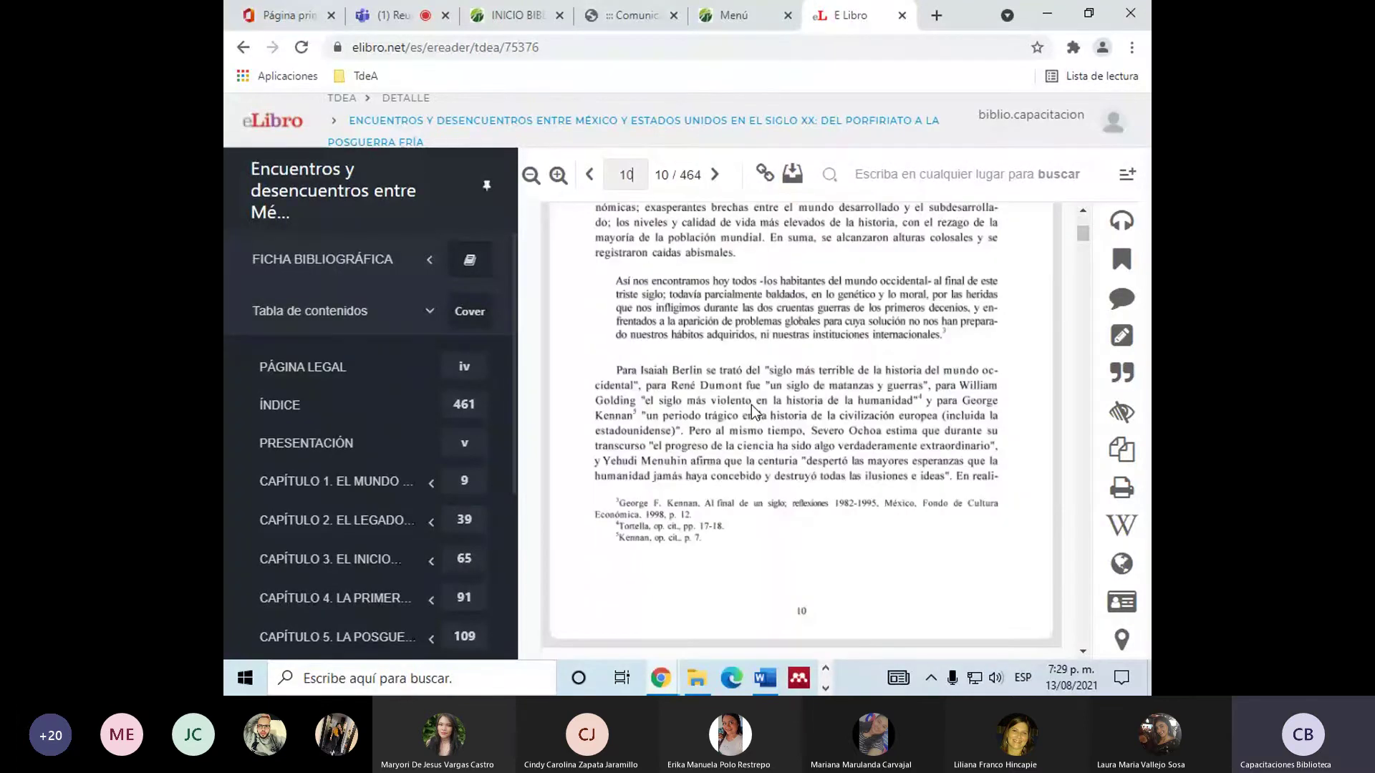
Go to Chapter 1 and then Chapter 5 from the table of contents, and look through Chapter 5's opening pages.
click(330, 480)
scroll(329, 462, down, 5)
scroll(315, 559, up, 1)
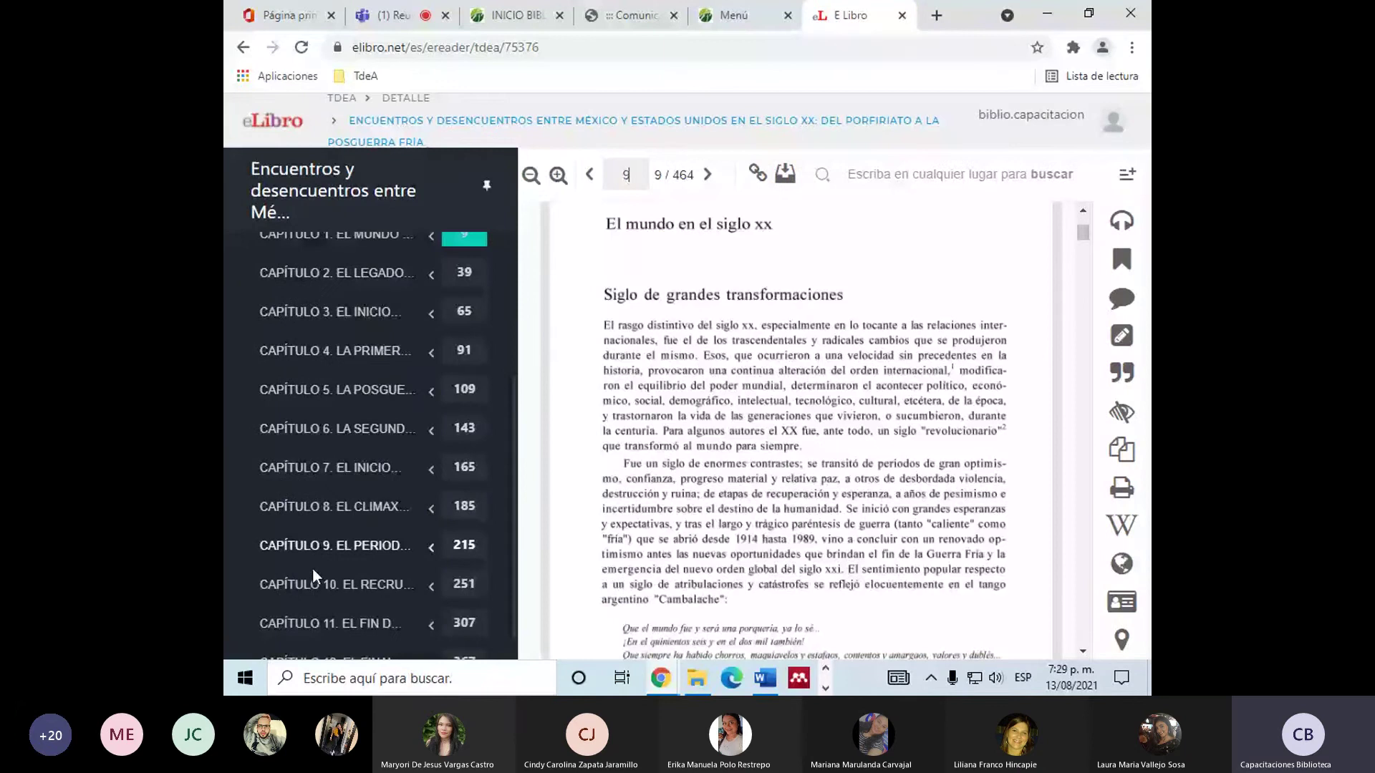
scroll(313, 567, up, 2)
click(333, 480)
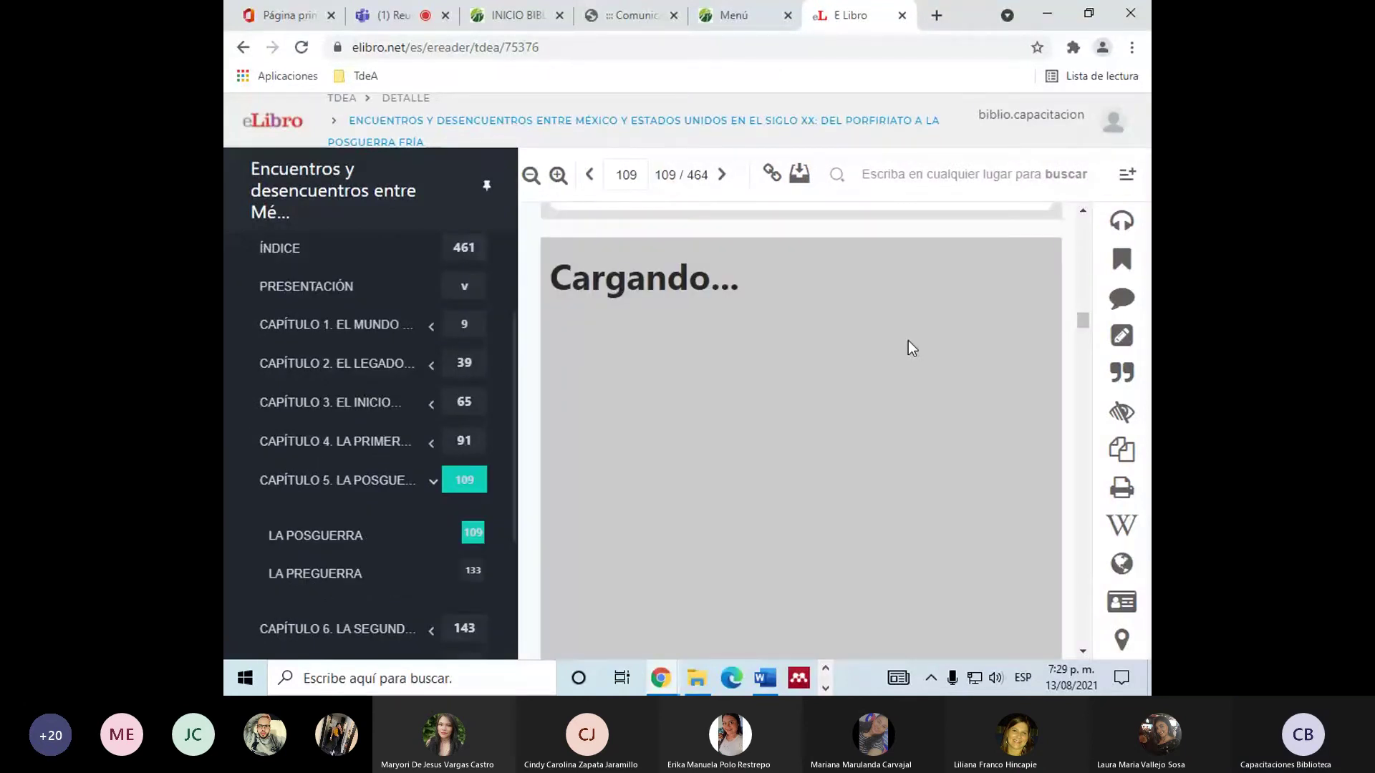
scroll(783, 460, down, 5)
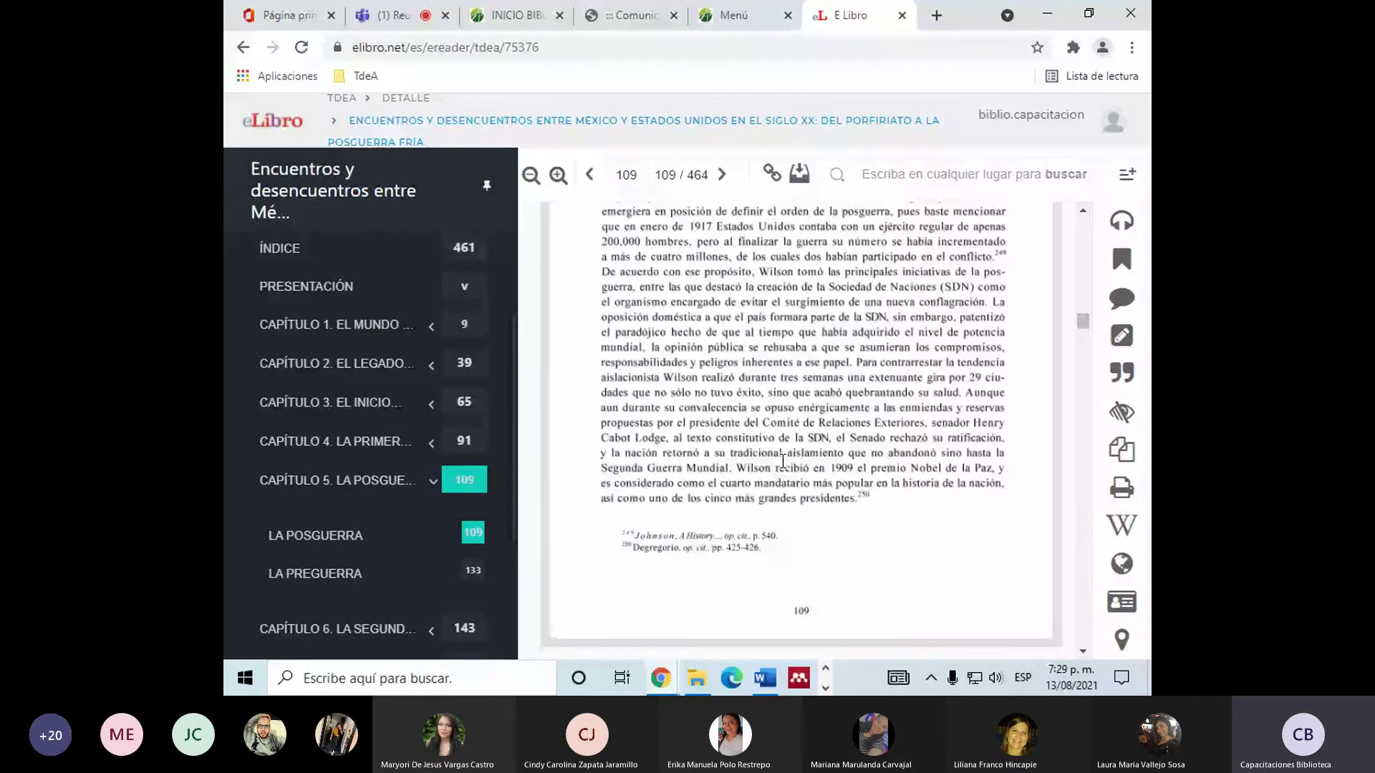
scroll(783, 460, down, 3)
scroll(782, 460, down, 1)
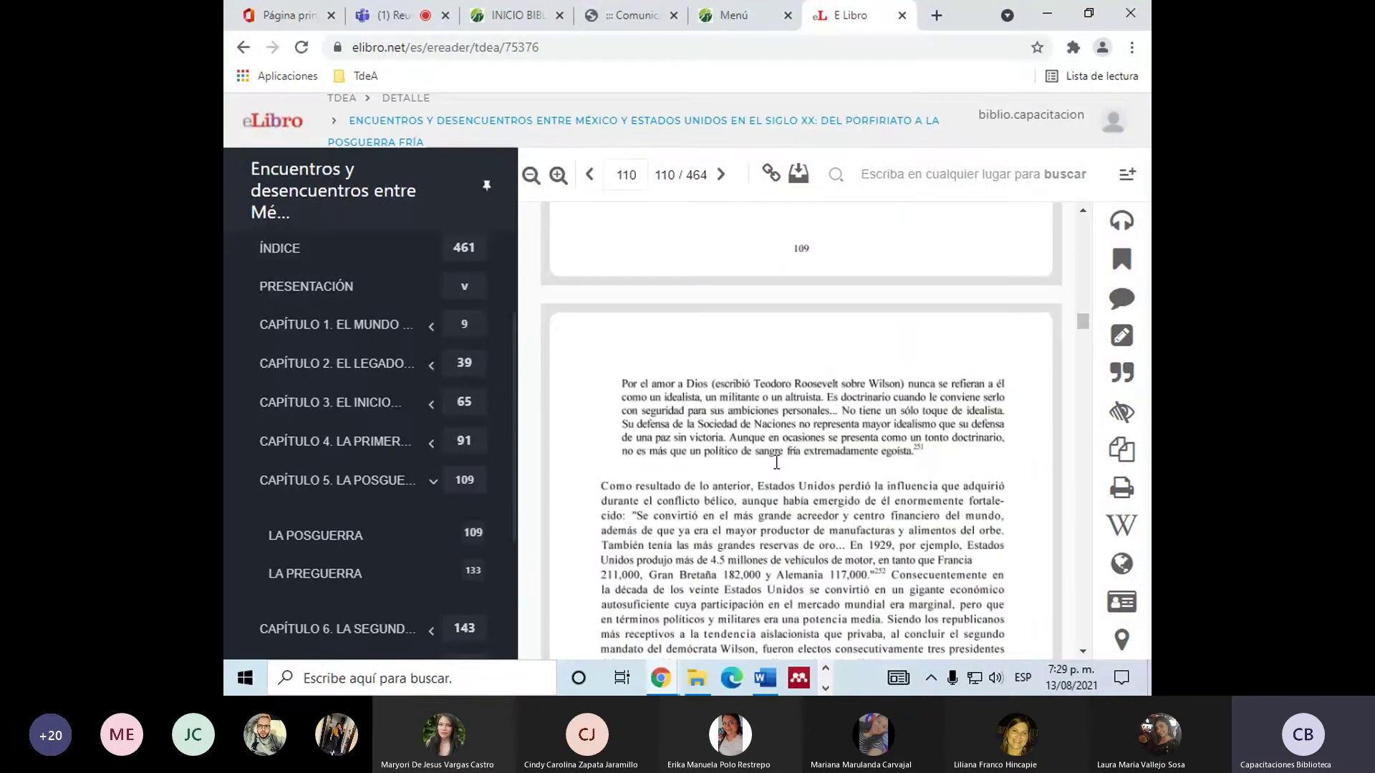
scroll(779, 465, up, 8)
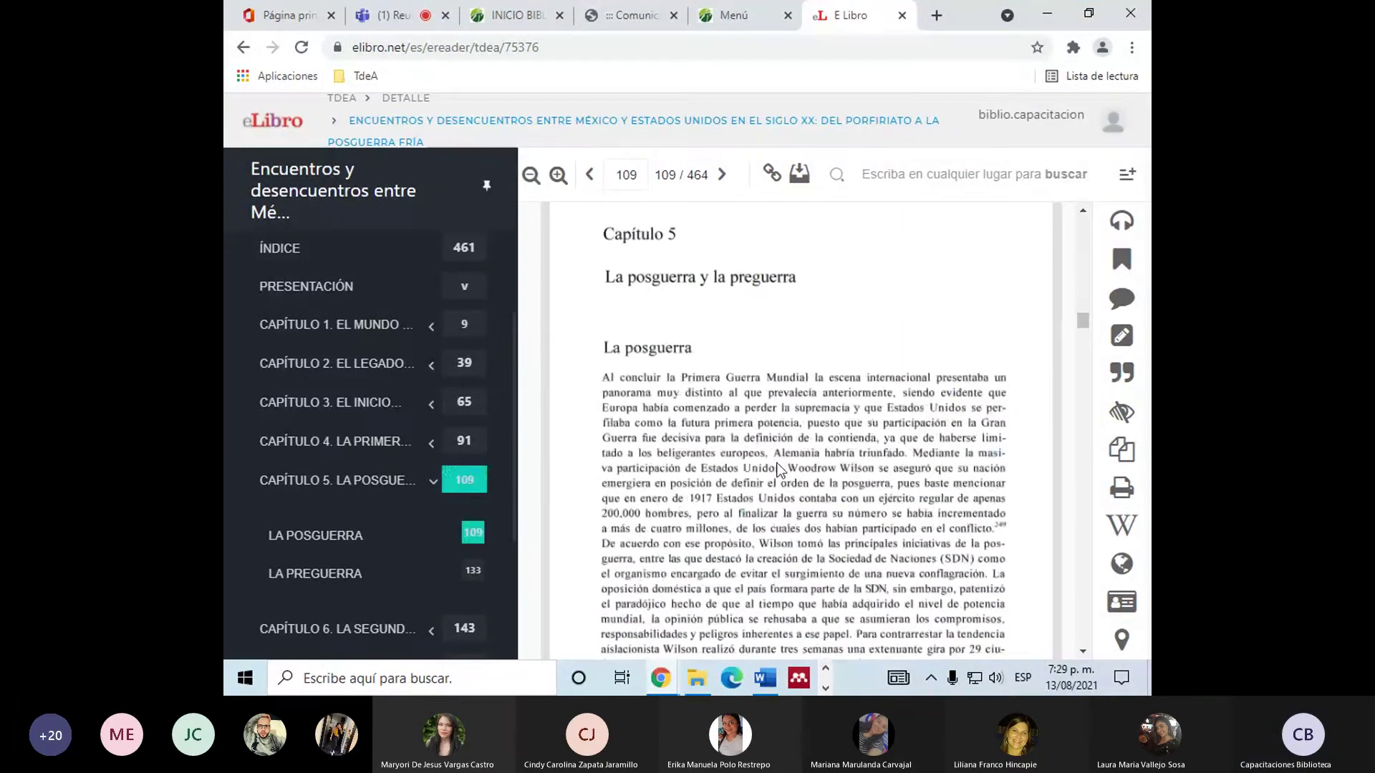
scroll(779, 470, up, 5)
Get the link to page 108, select its address and close it, and open the page audio reader.
click(771, 174)
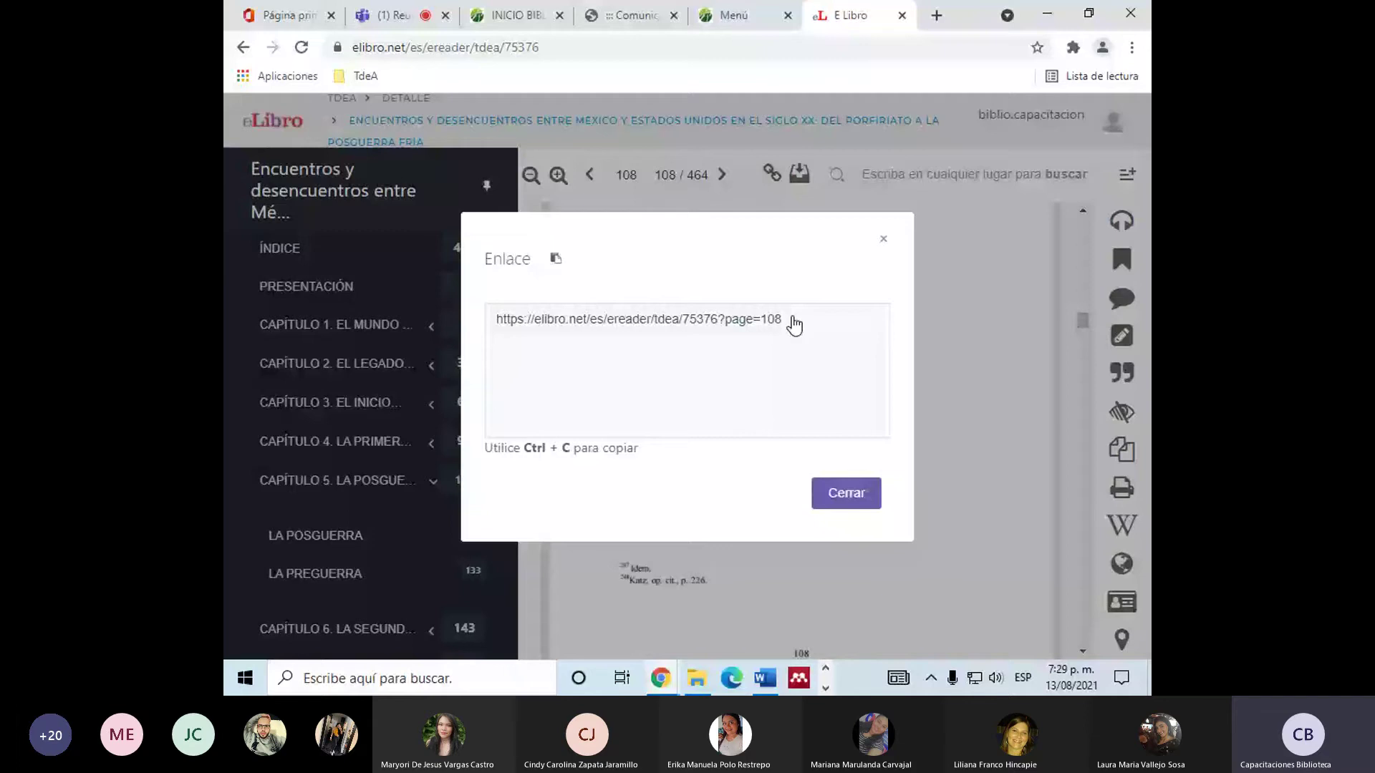
click(535, 349)
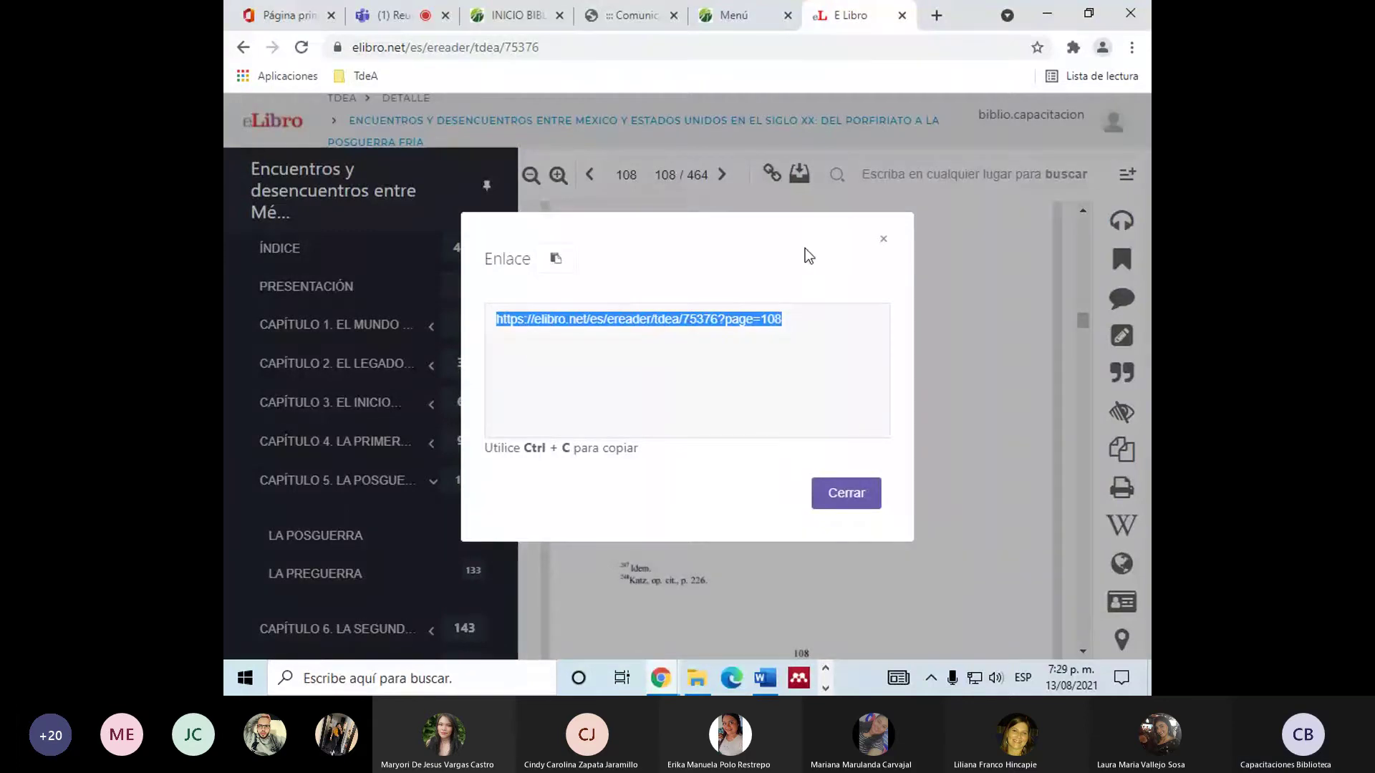
click(883, 240)
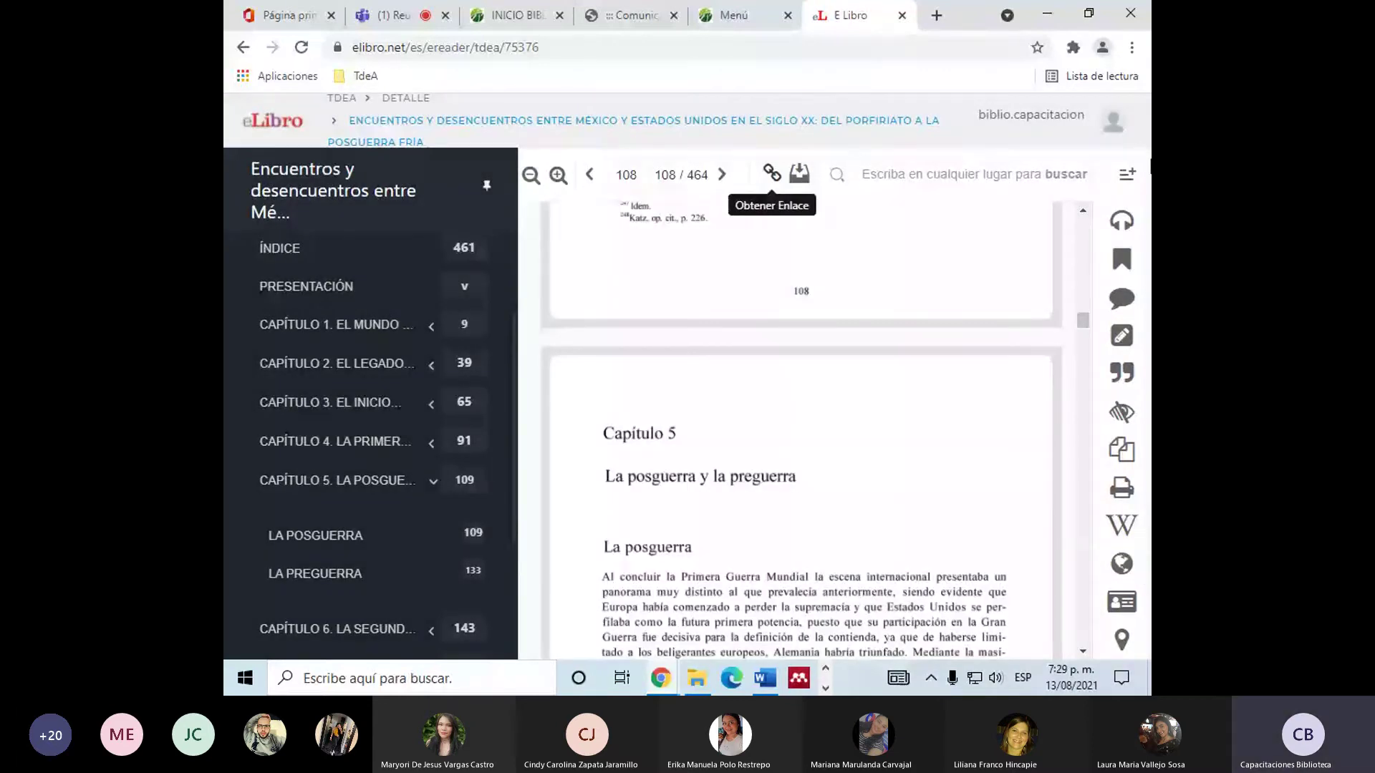
click(1123, 234)
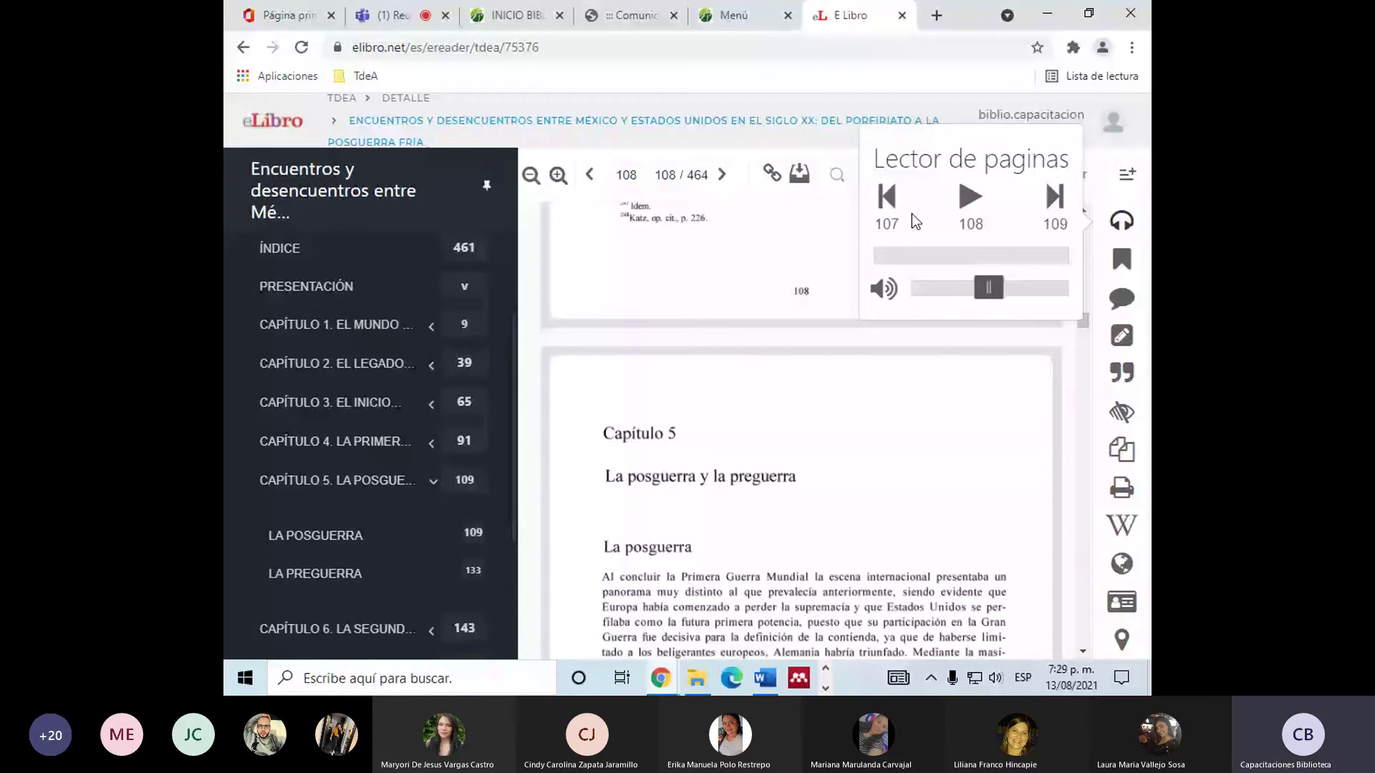
Bookmark pages 109 and 115, then delete the page 109 bookmark and close the bookmarks list.
click(1122, 261)
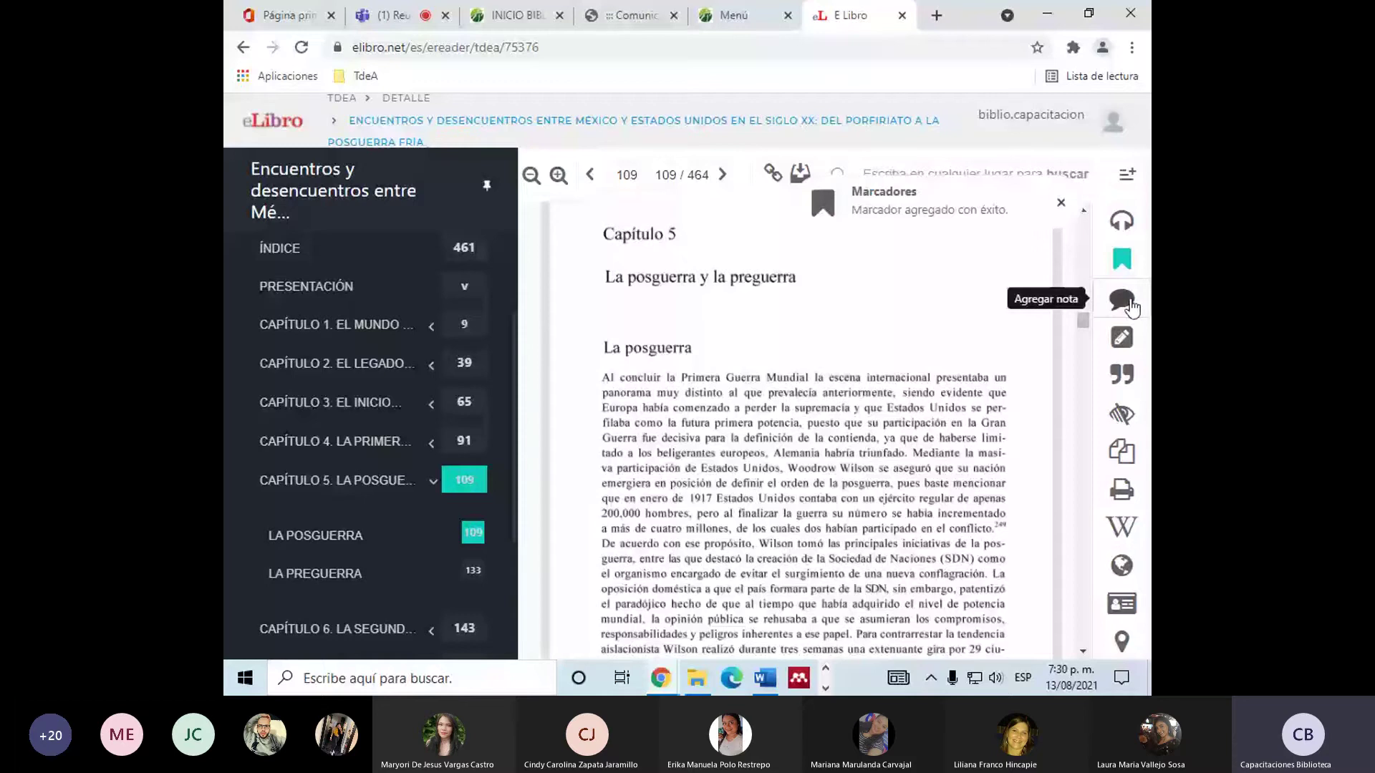
scroll(740, 336, down, 10)
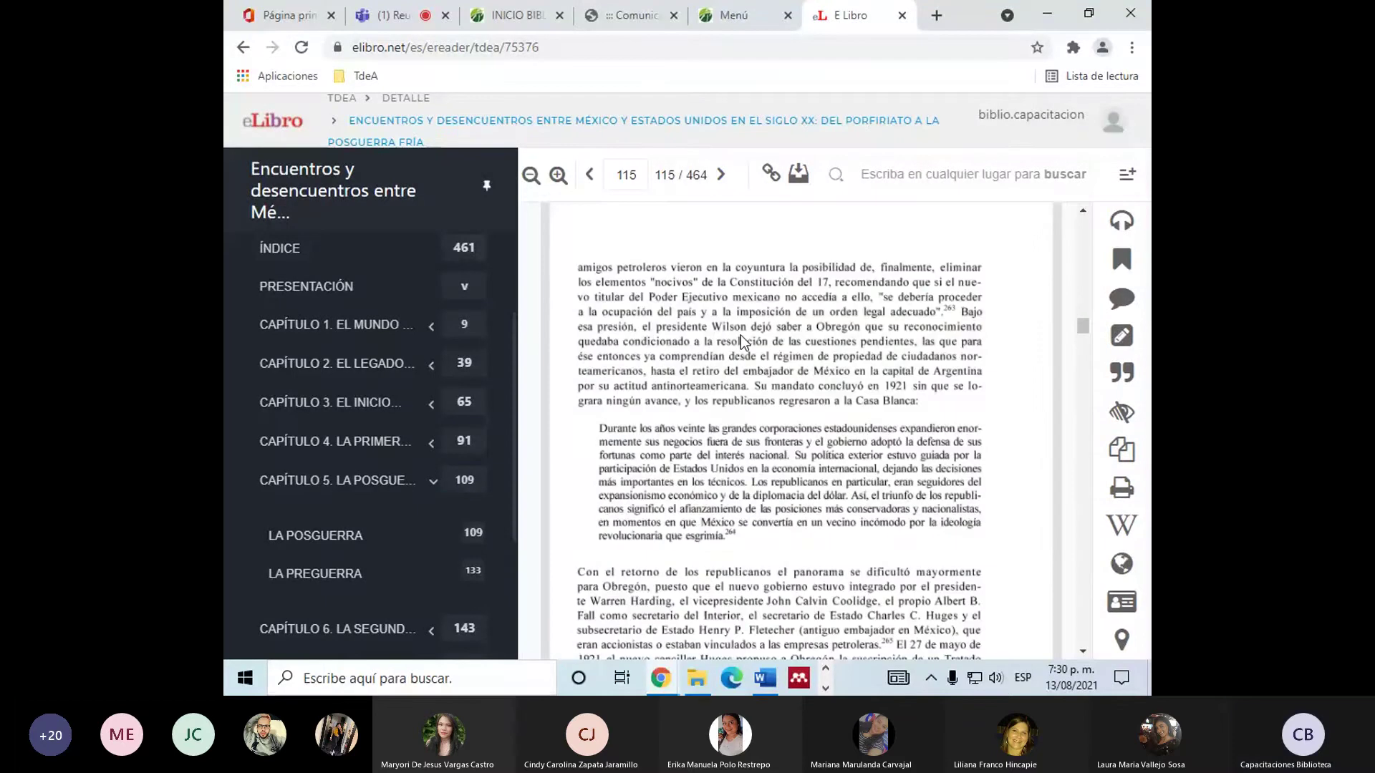
click(1121, 265)
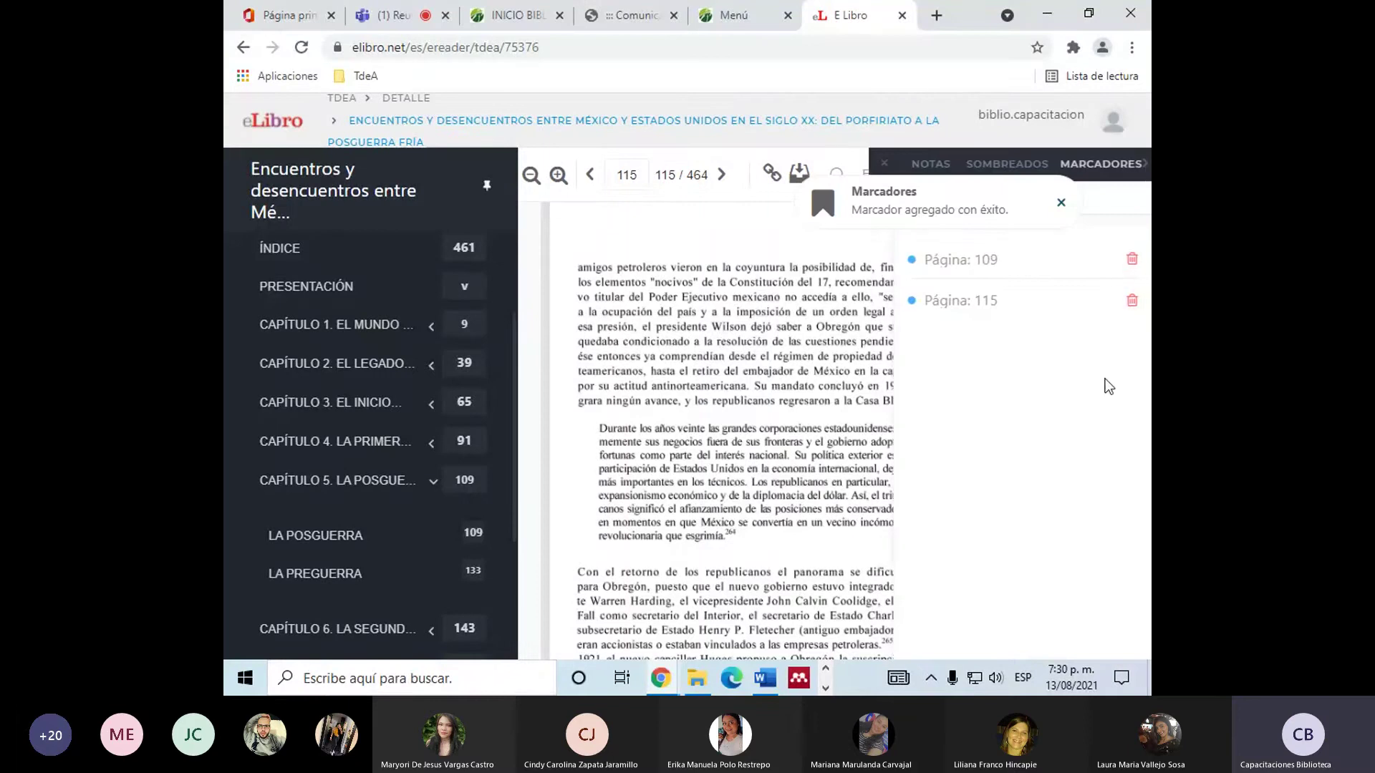
click(1132, 259)
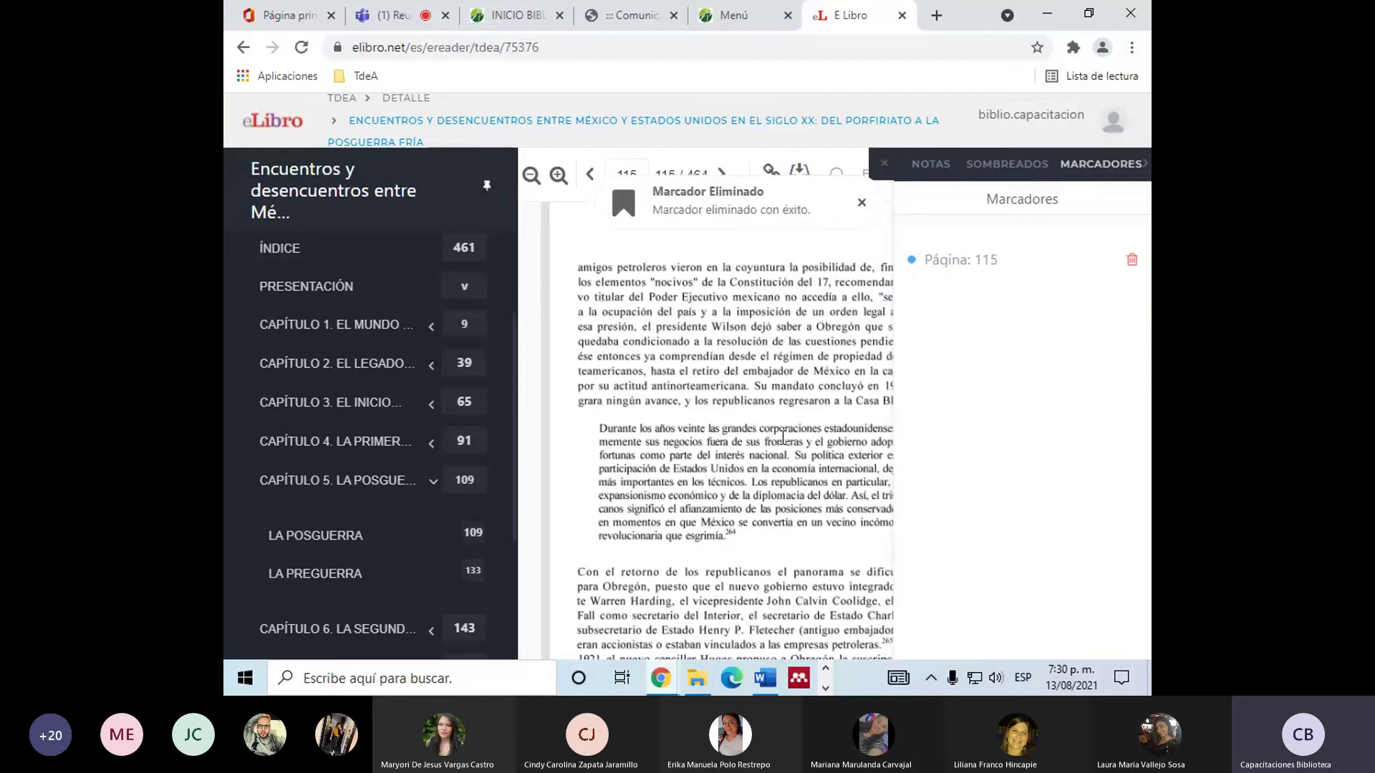
click(884, 163)
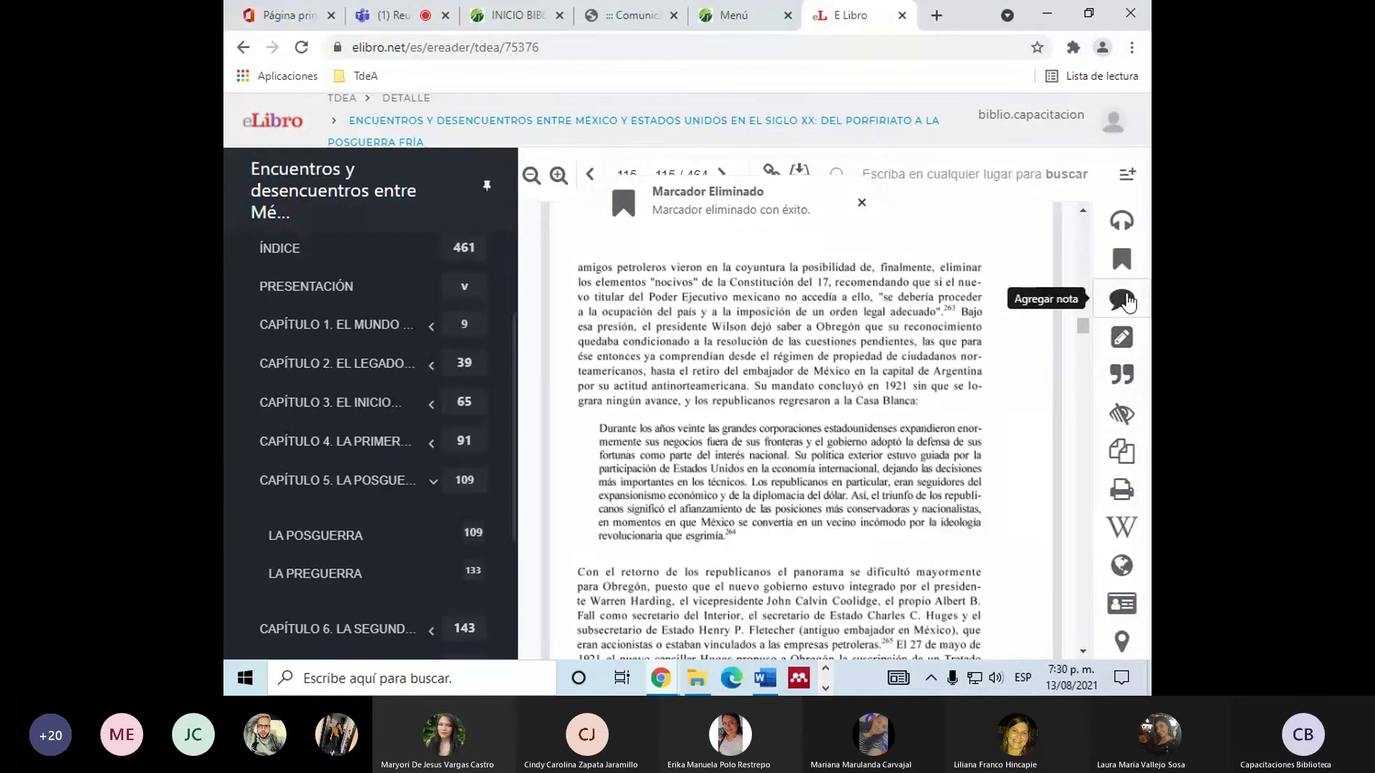
Add and save the note "Para el trabajo final" on page 109, the opening page of Chapter 5.
click(1123, 300)
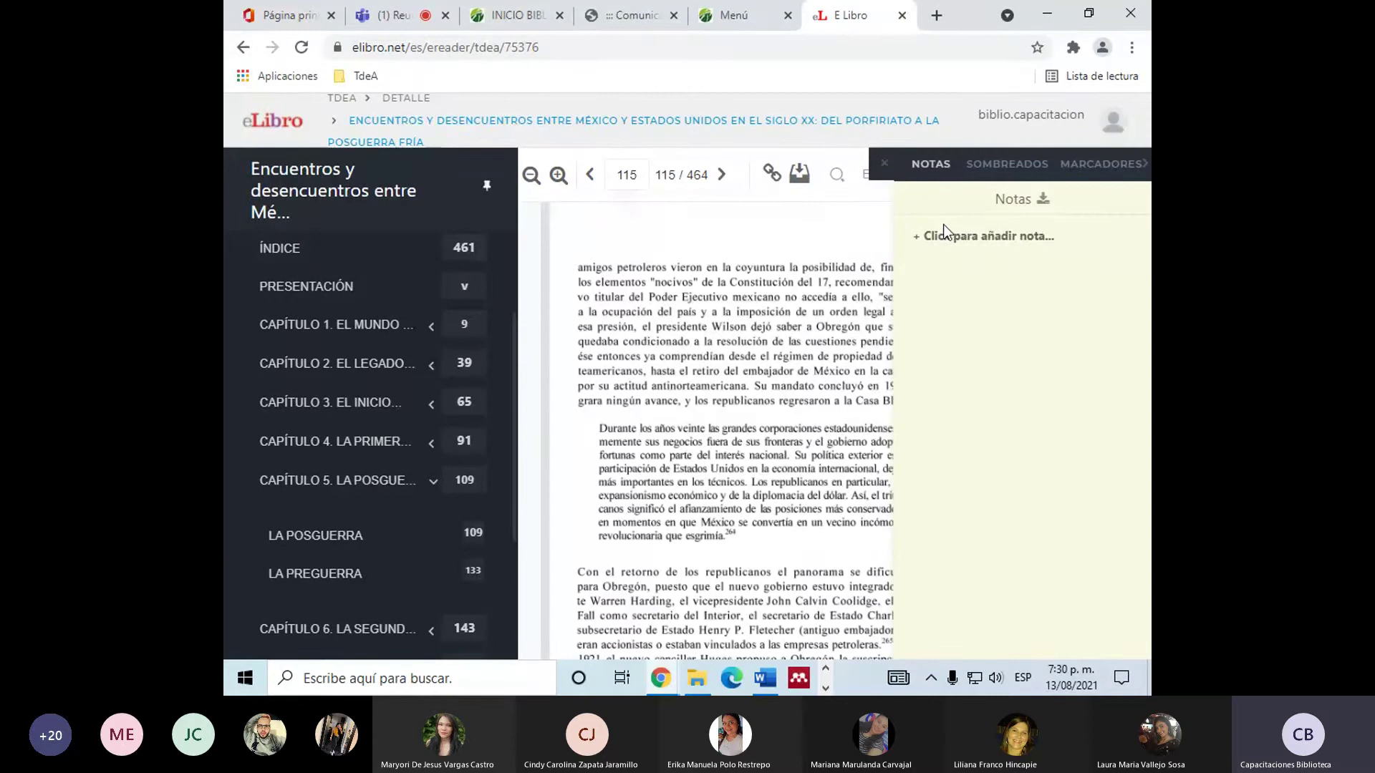
scroll(748, 427, up, 10)
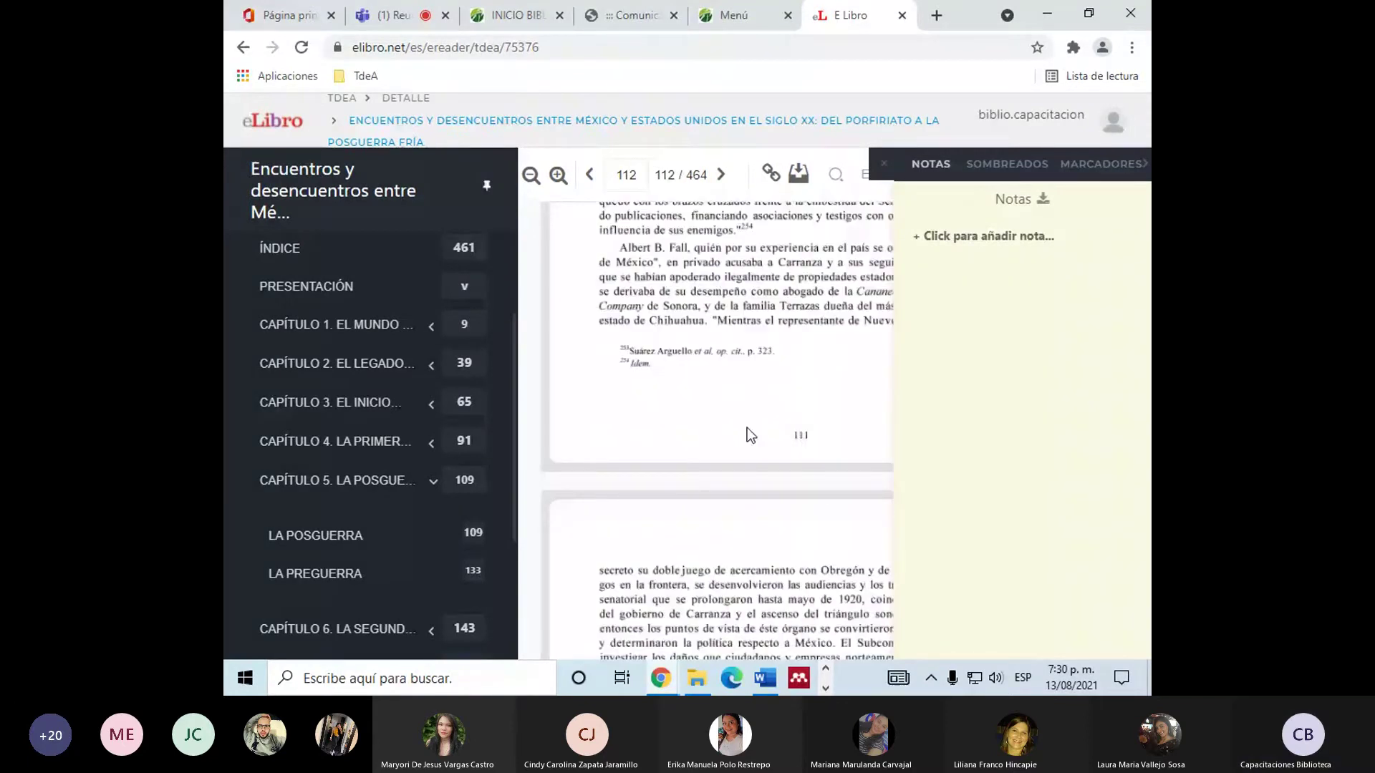
scroll(746, 427, up, 6)
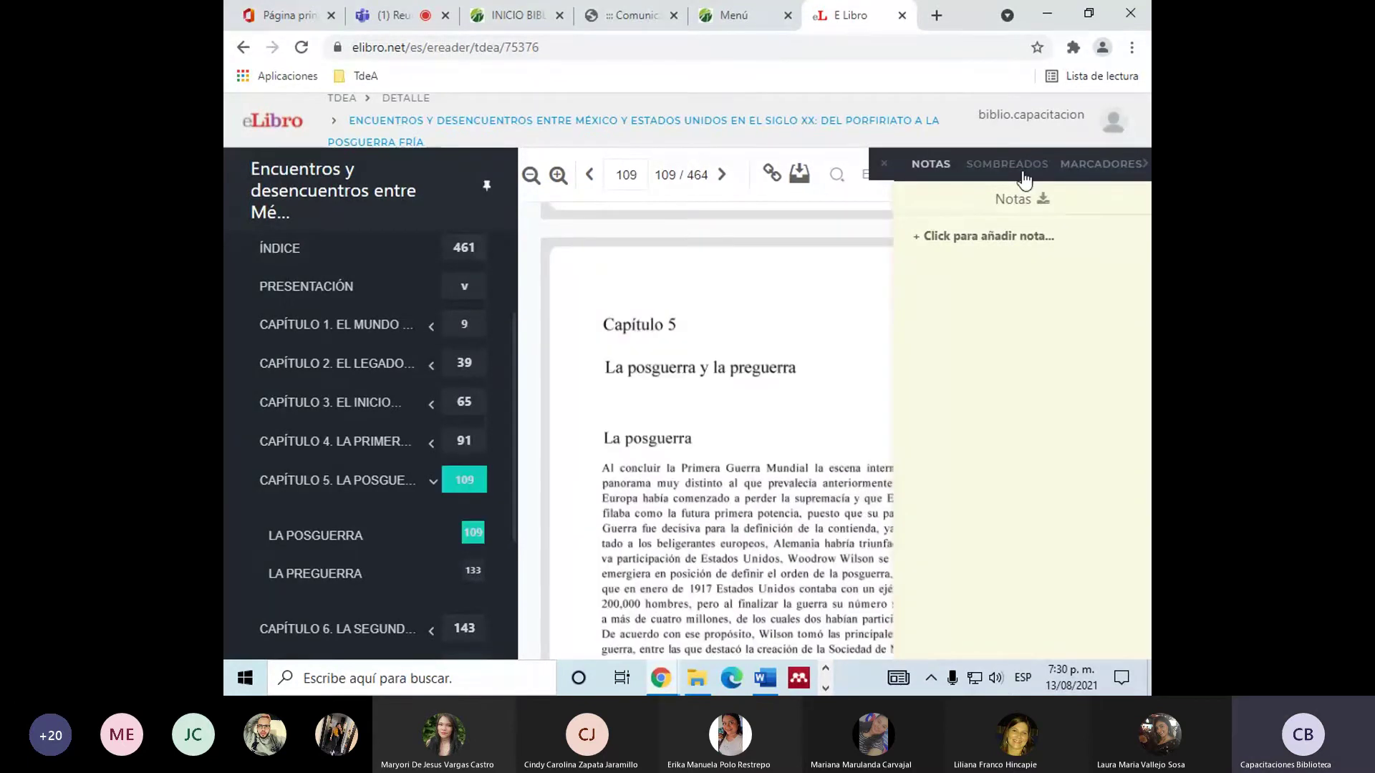
click(1005, 236)
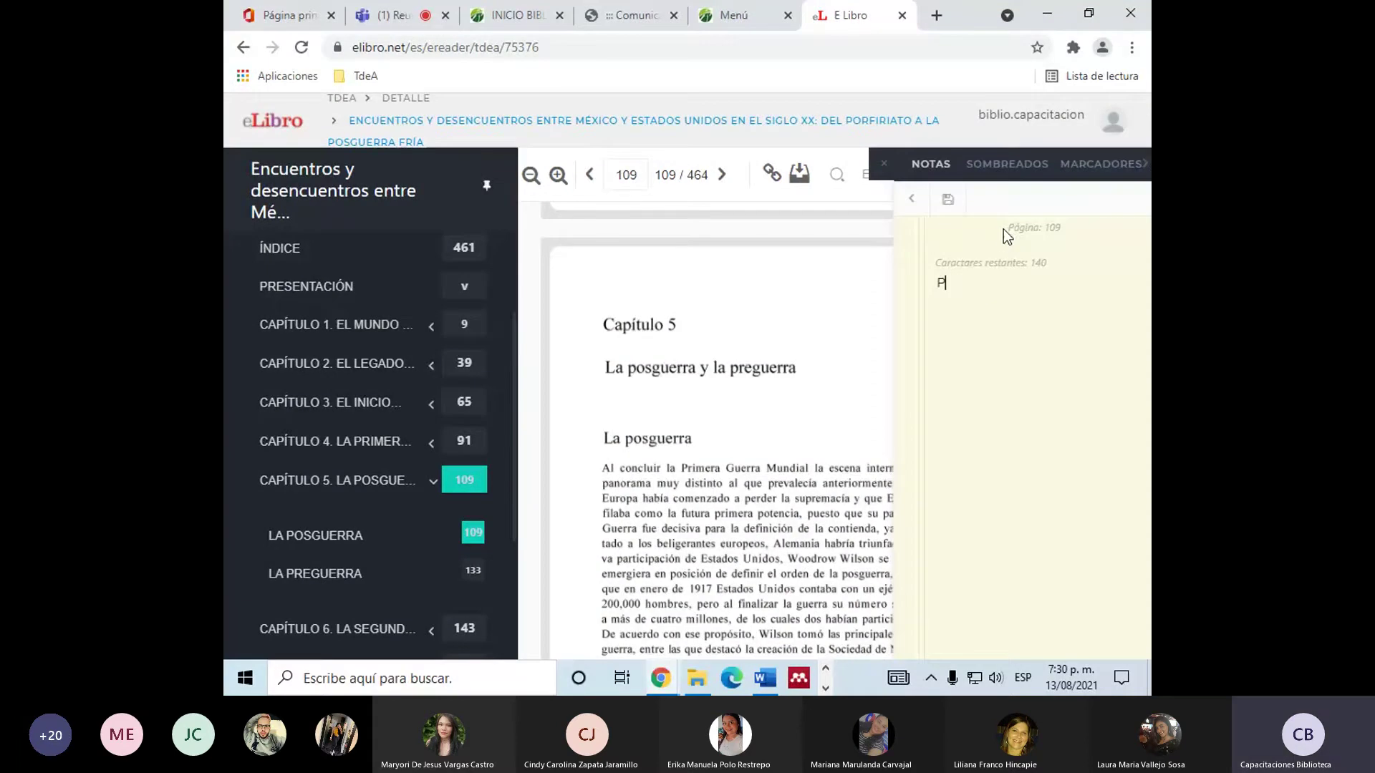
text(Para el trabajo final)
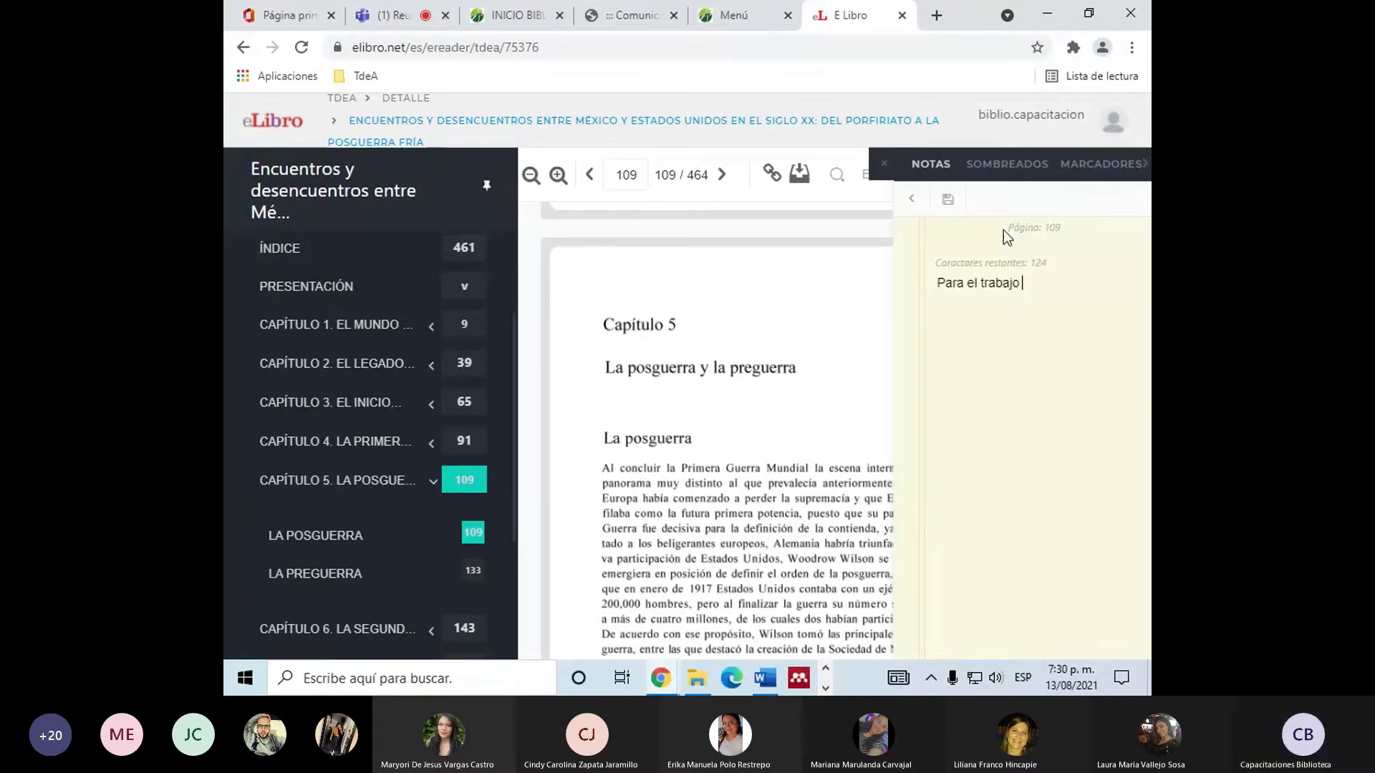
click(949, 202)
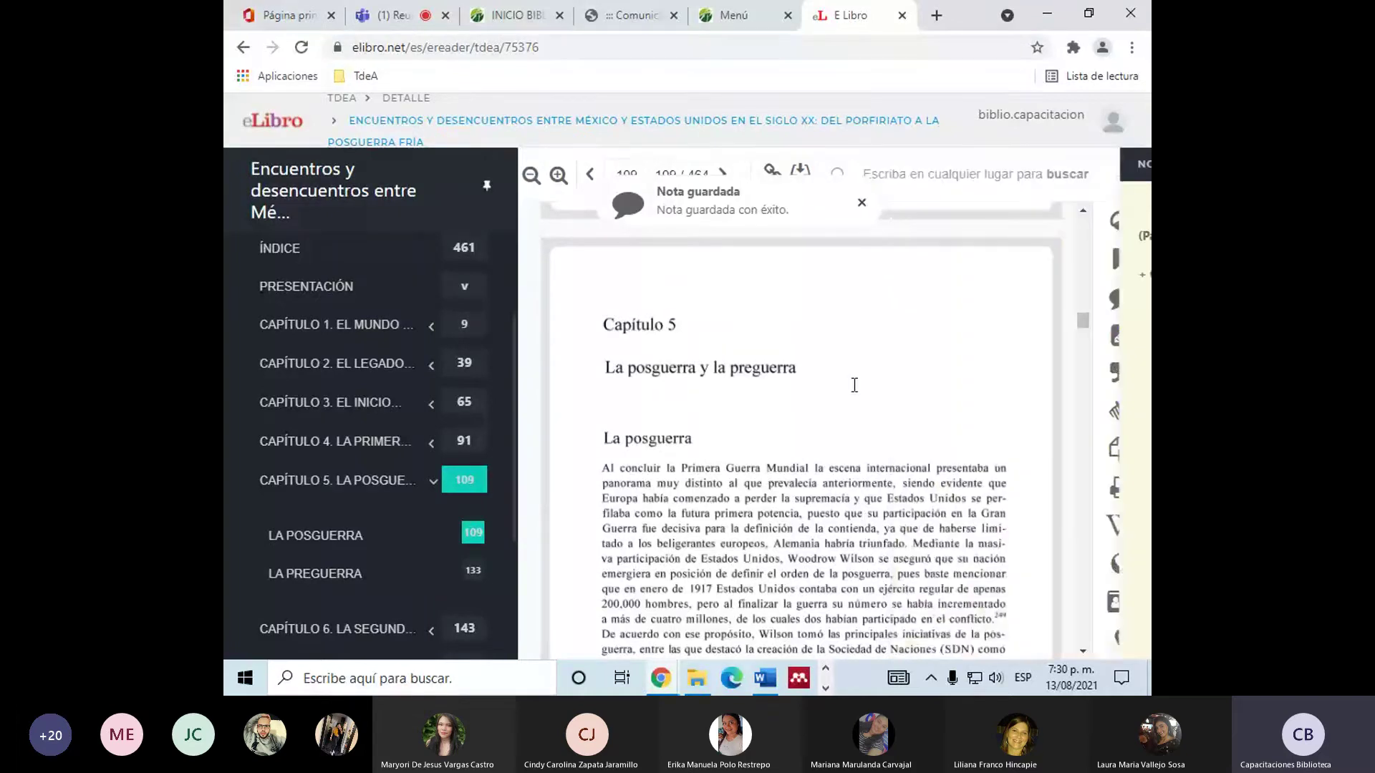
Highlight the opening lines of La posguerra on page 109 in pink and the "Los ocho presidentes mexicanos" passage on page 110 in yellow.
scroll(854, 385, down, 1)
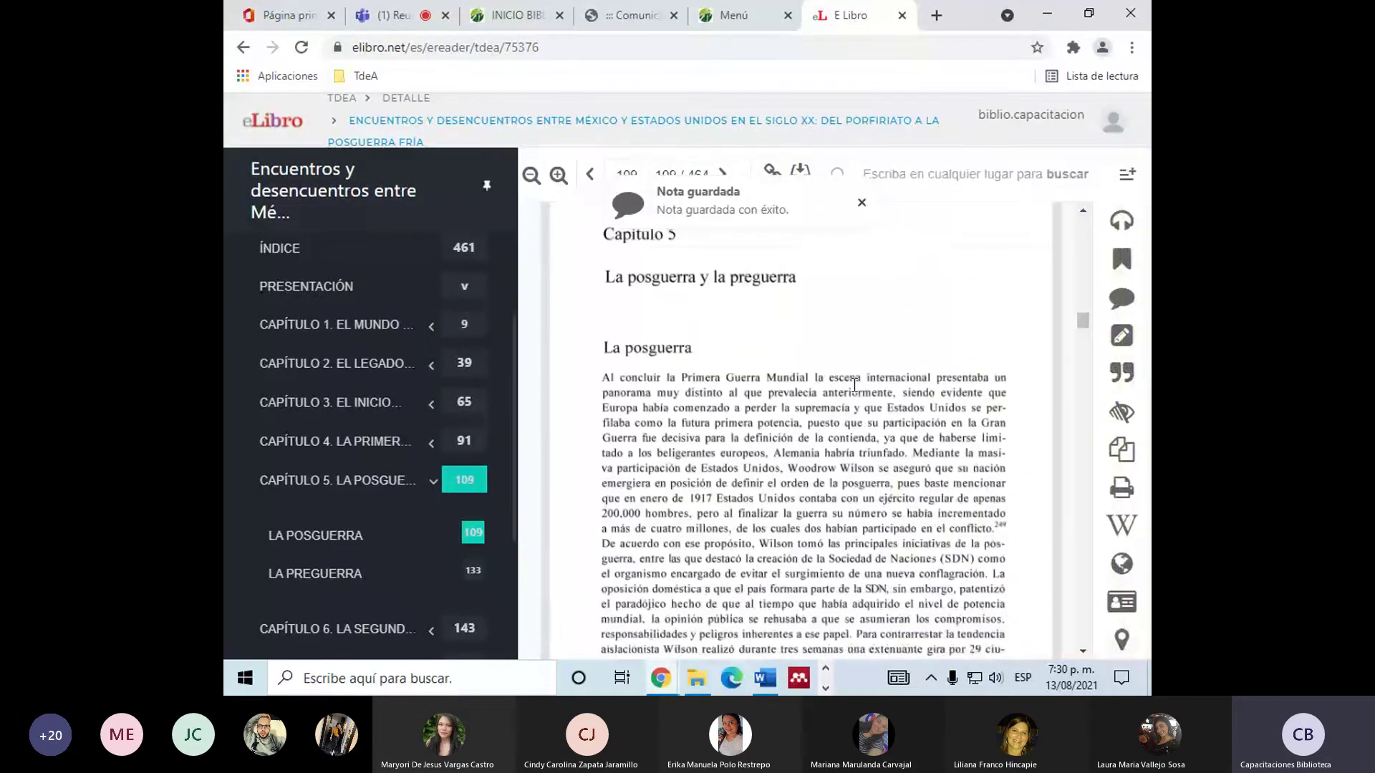
scroll(855, 385, down, 1)
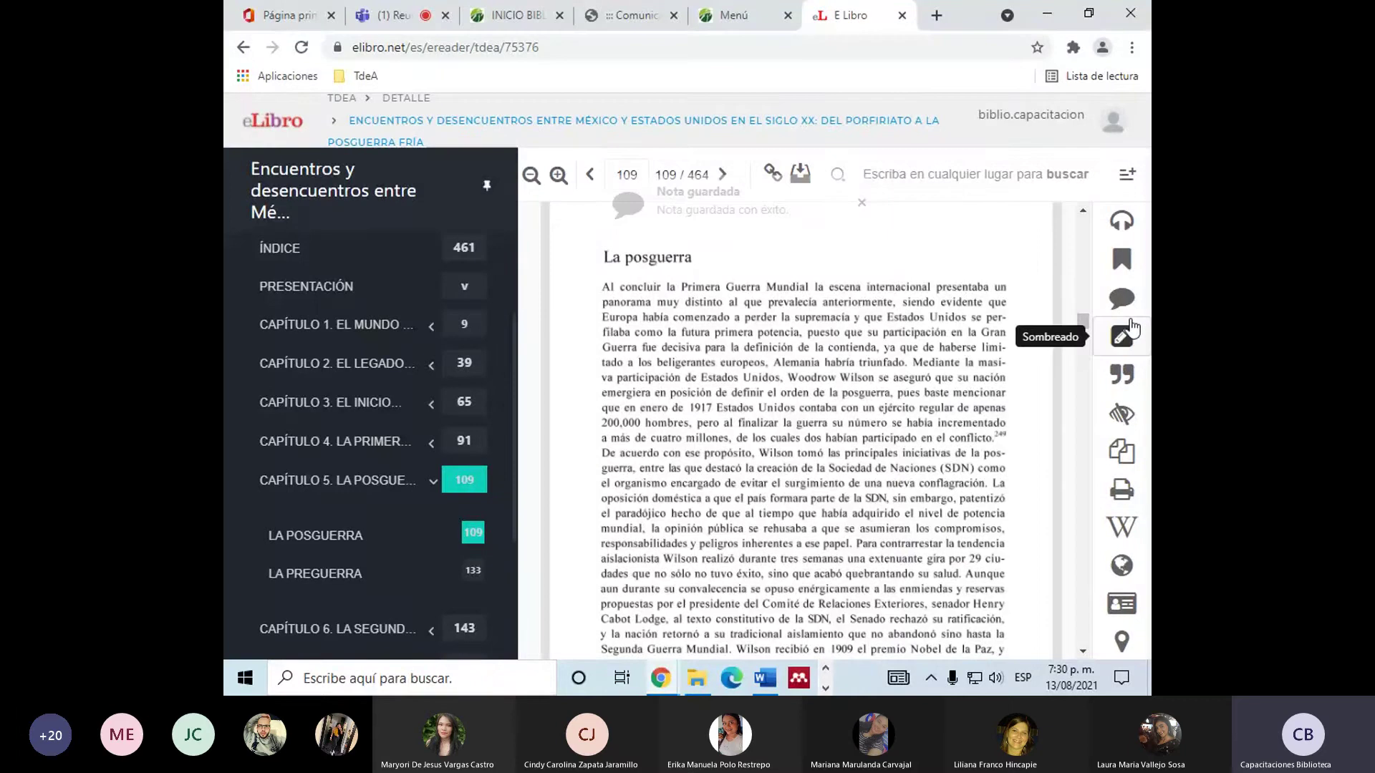
drag(602, 288, 685, 422)
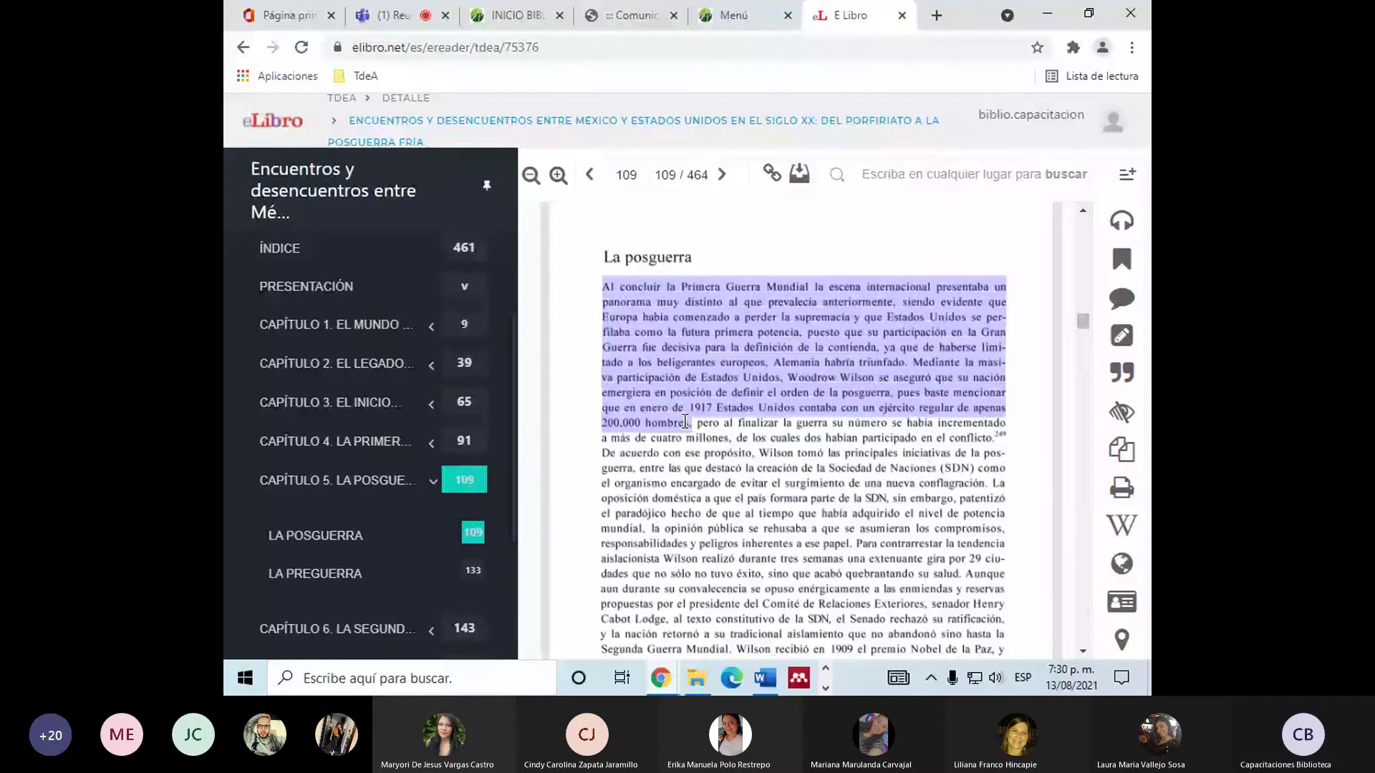
drag(685, 421, 689, 423)
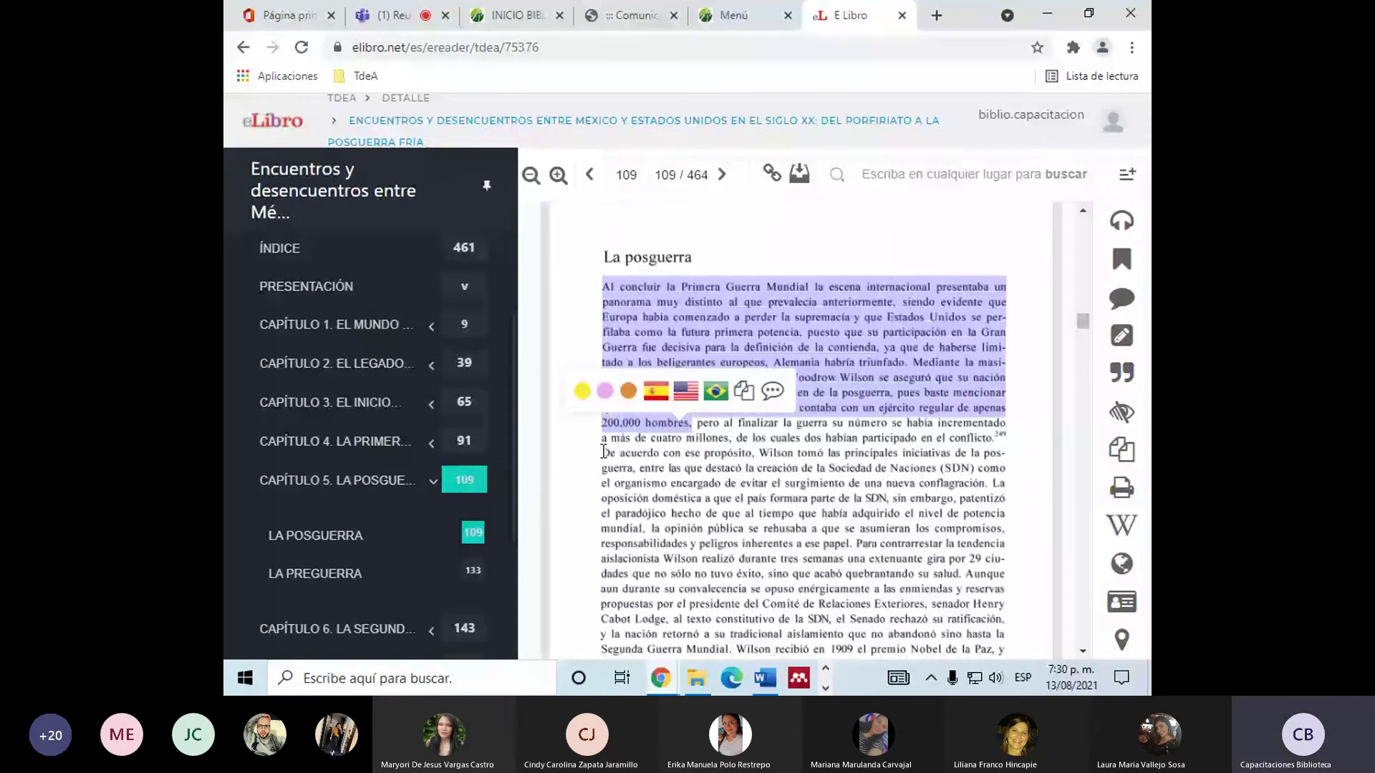
click(607, 391)
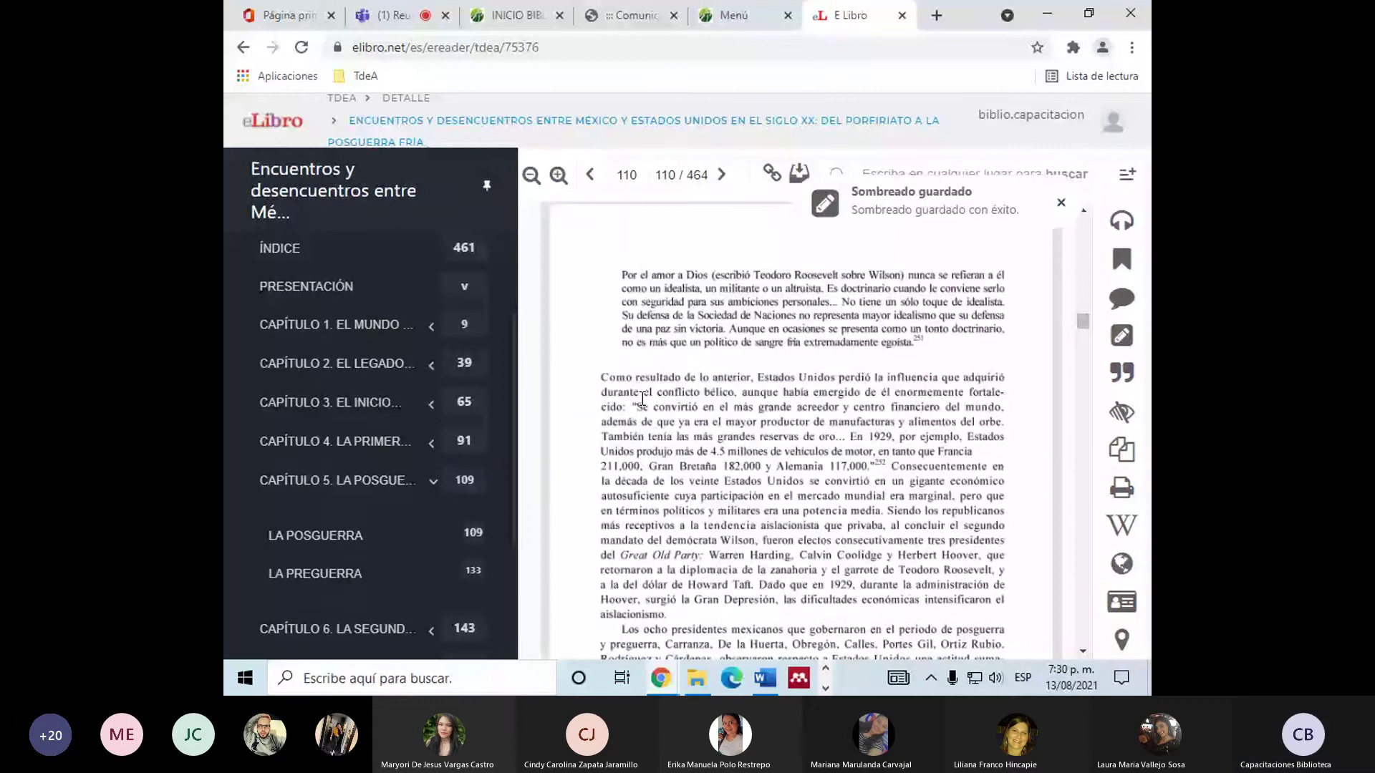
drag(621, 448, 679, 573)
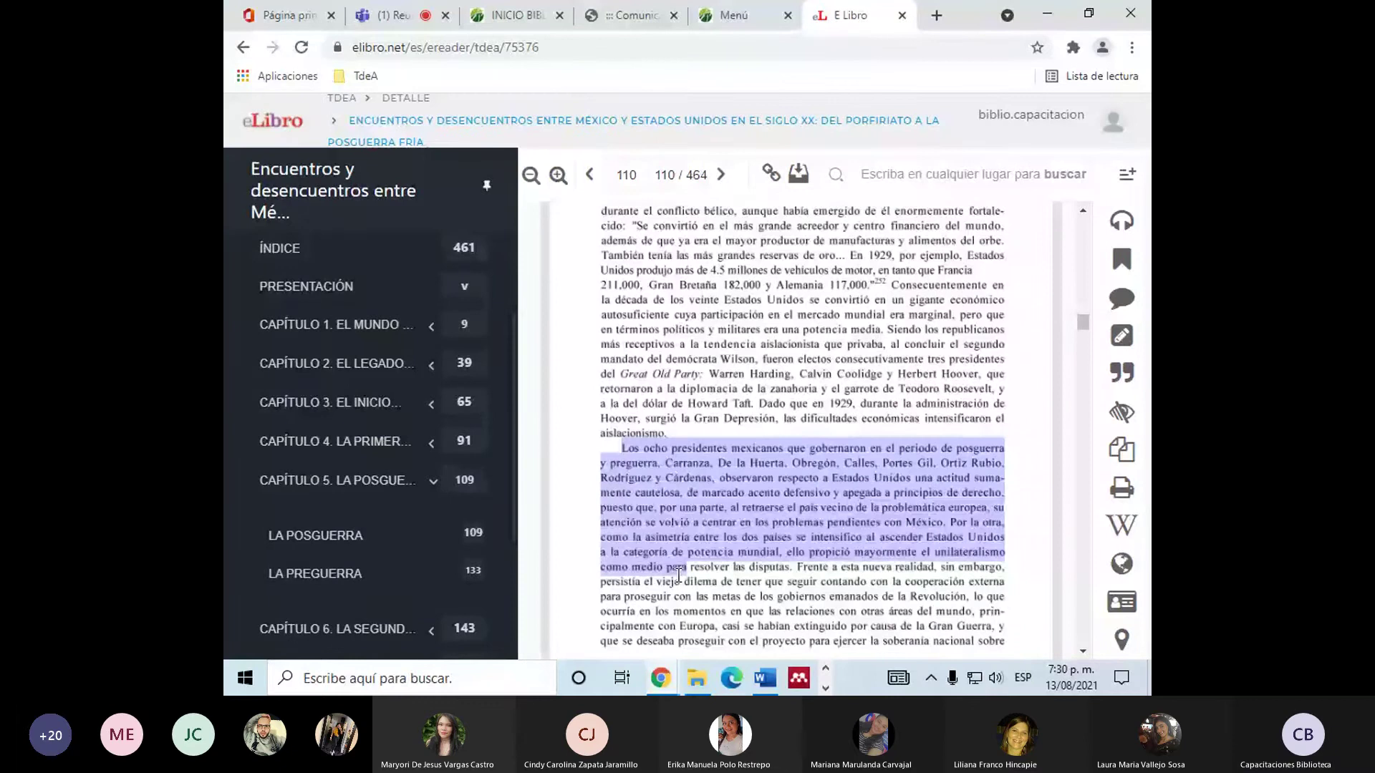
drag(679, 573, 690, 596)
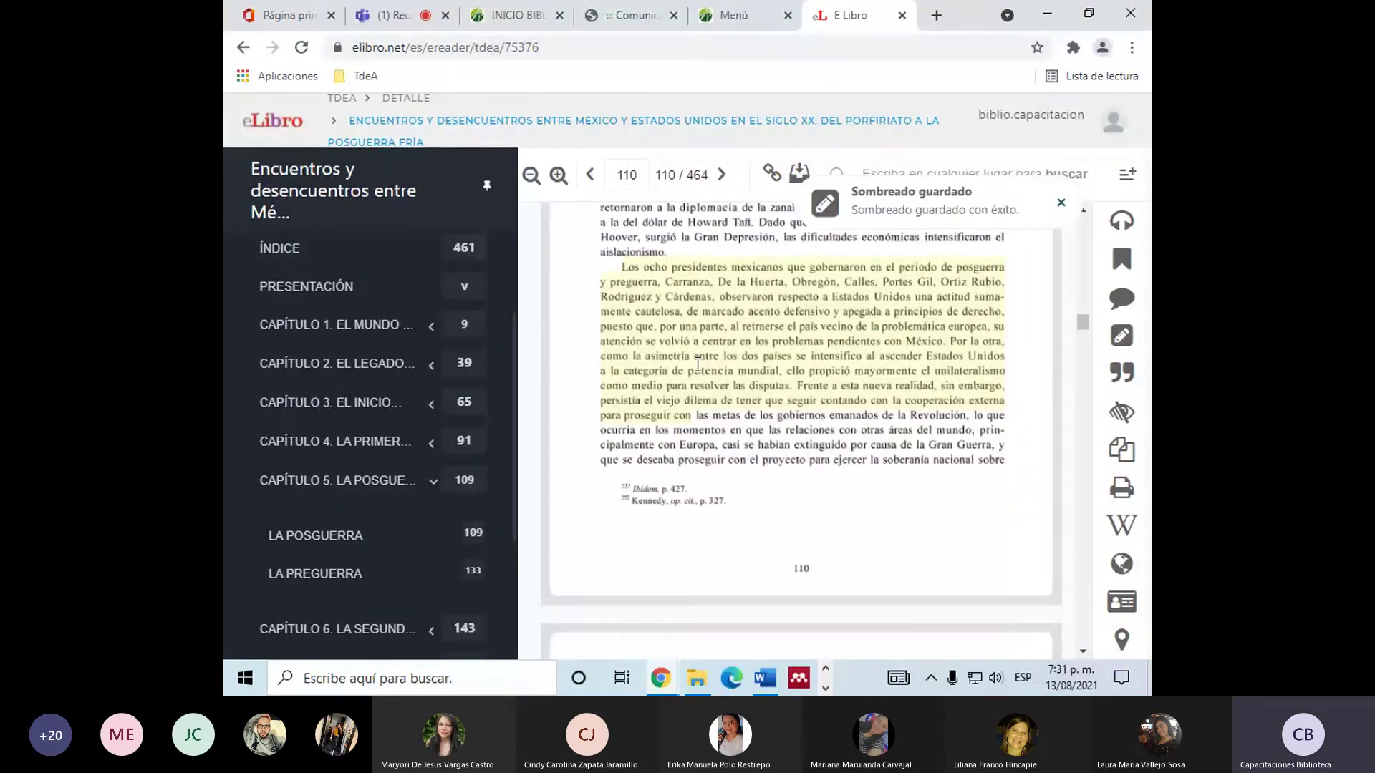
Open the list of highlights, visit the page 110 and page 109 entries, and delete the page 109 highlight.
scroll(793, 428, up, 3)
click(1127, 174)
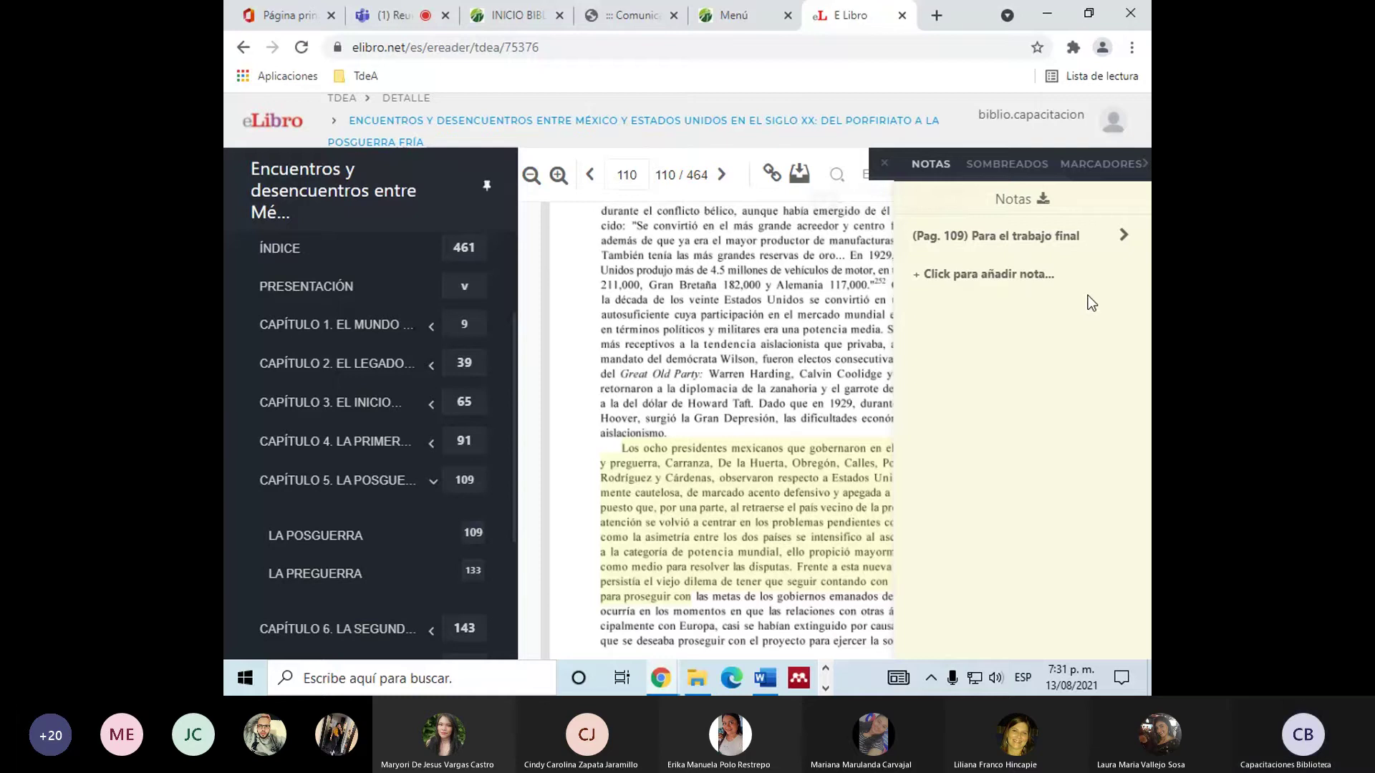
click(1002, 165)
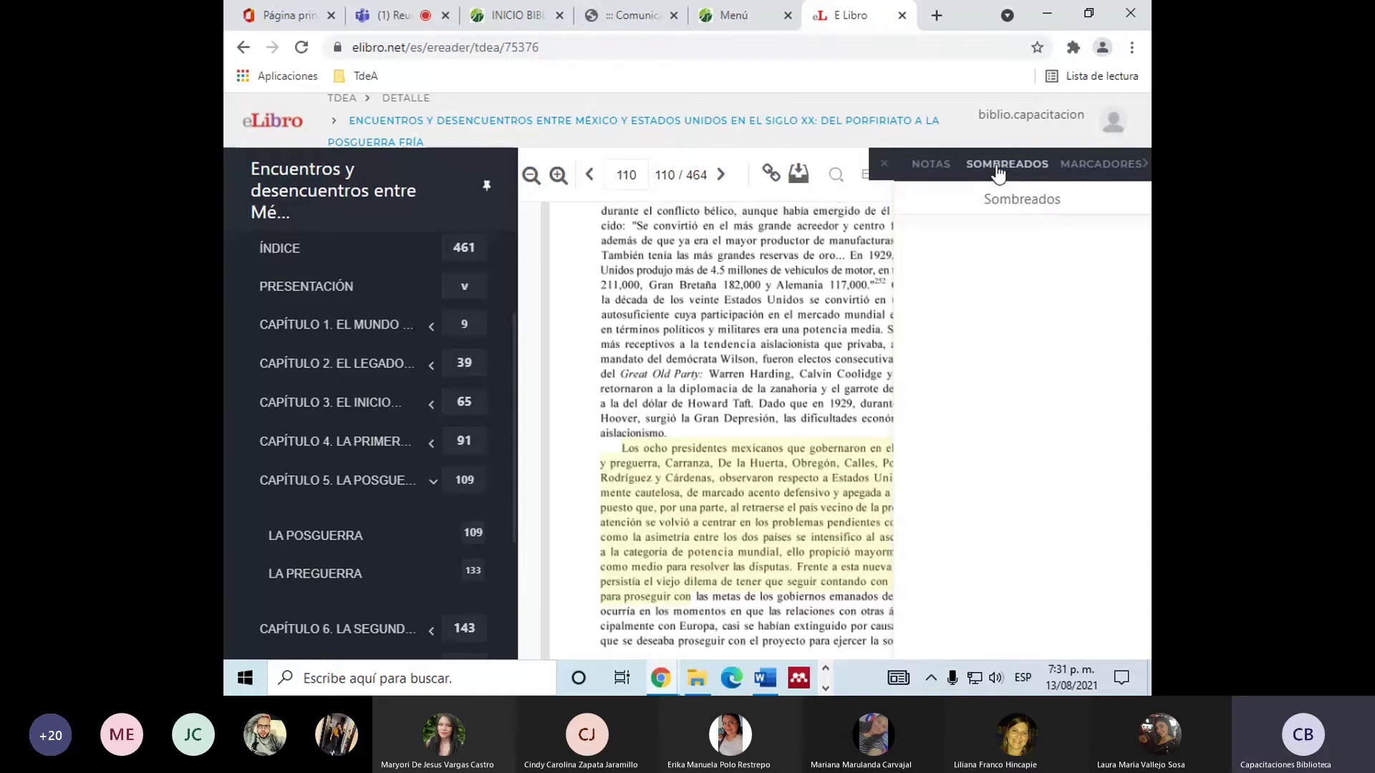
click(959, 270)
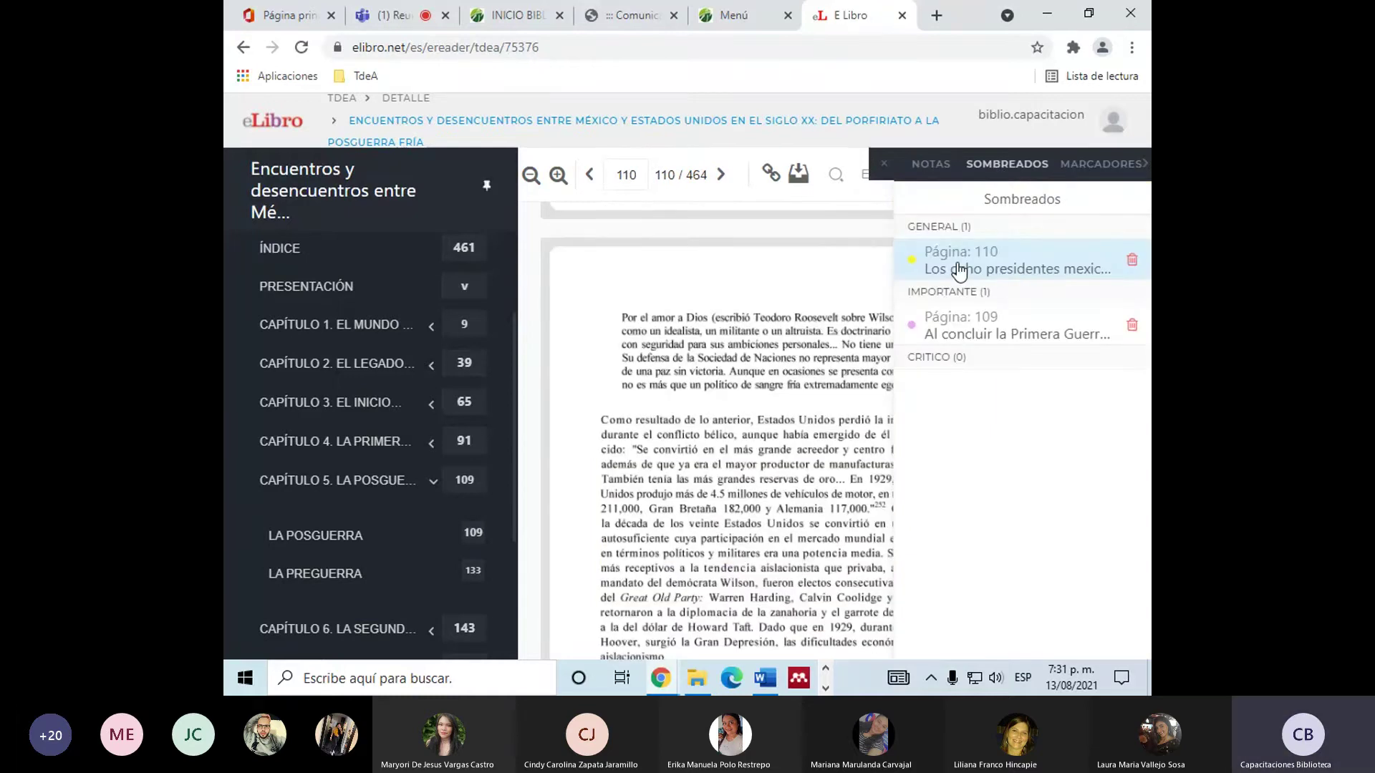
click(952, 331)
scroll(773, 433, down, 10)
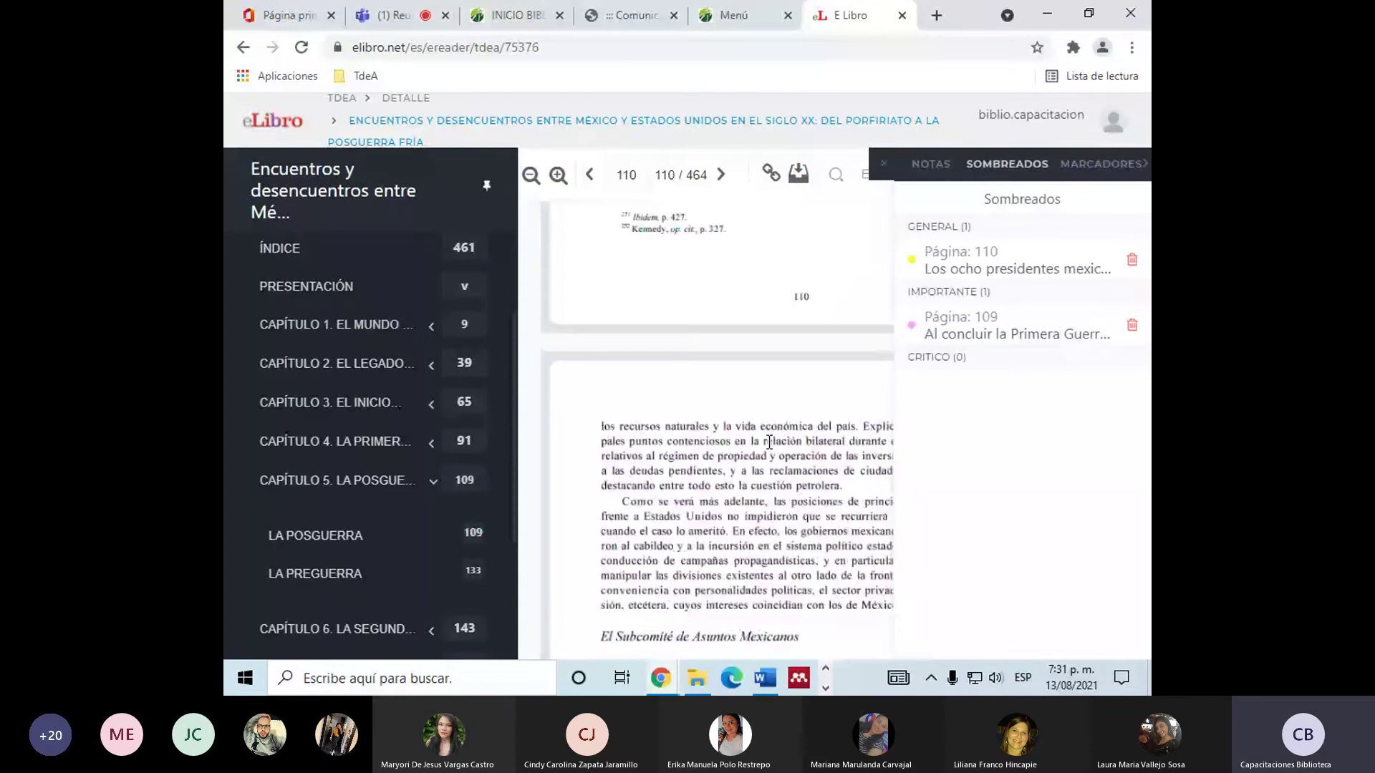
scroll(769, 443, down, 1)
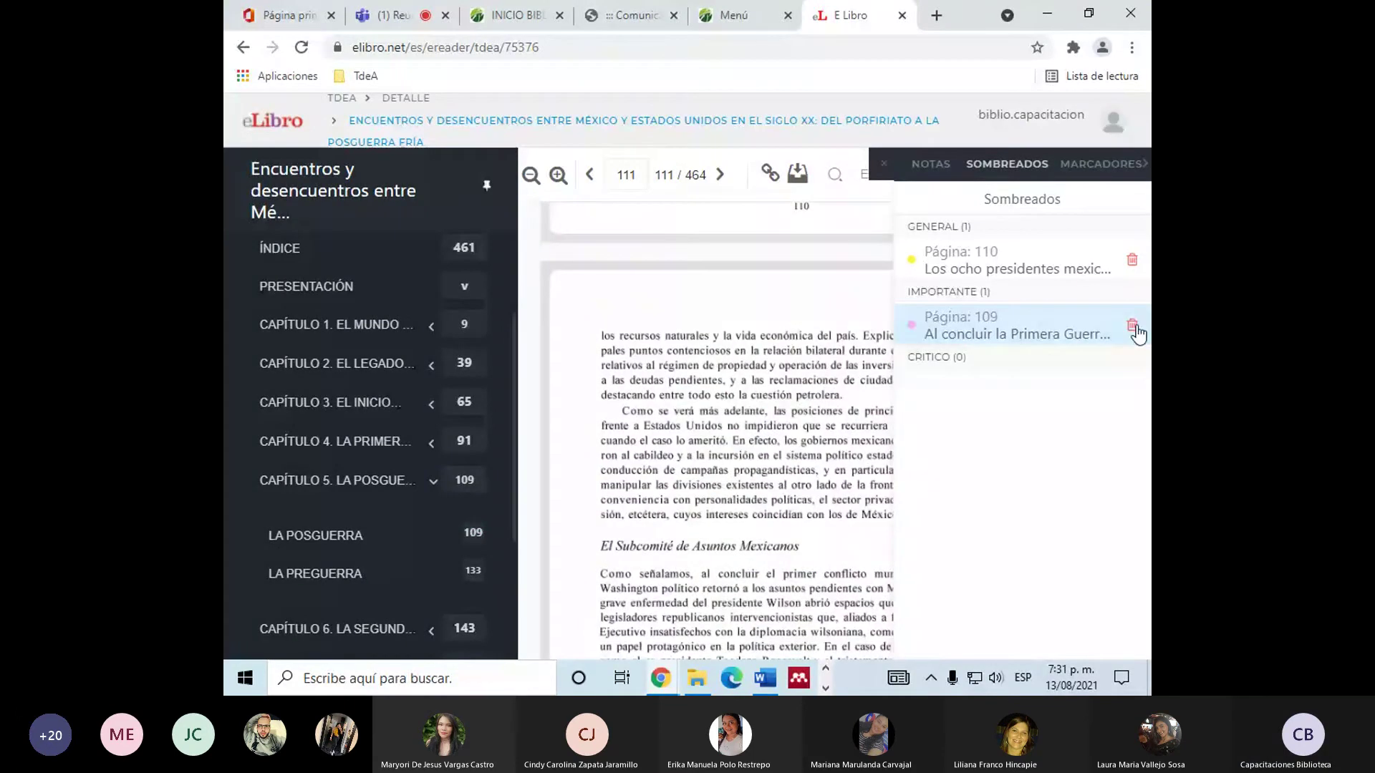
click(1133, 326)
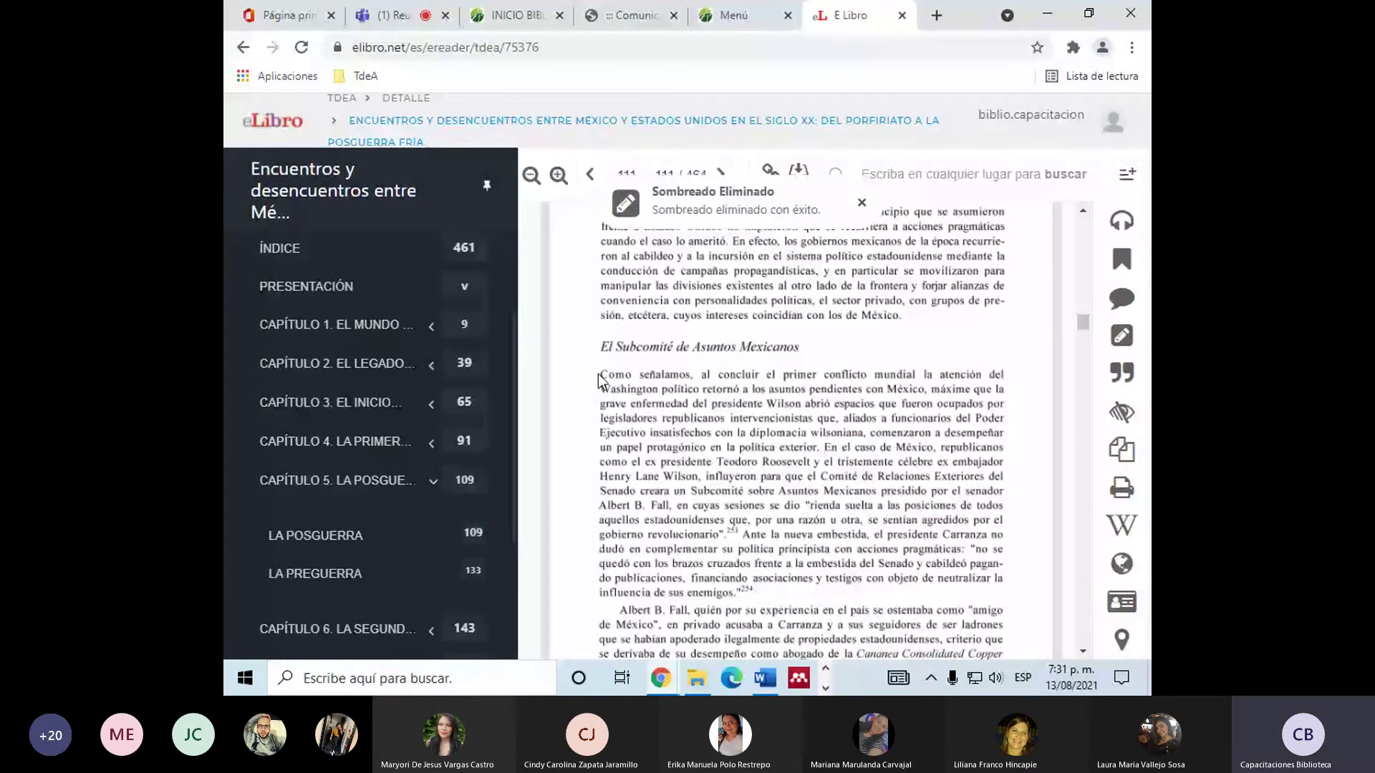
Highlight the "Como señalamos" passage on page 111 in orange, the "Albert B. Fall" passage in pink, and the "senador Fall" passage on page 112 in orange.
drag(598, 381, 1002, 414)
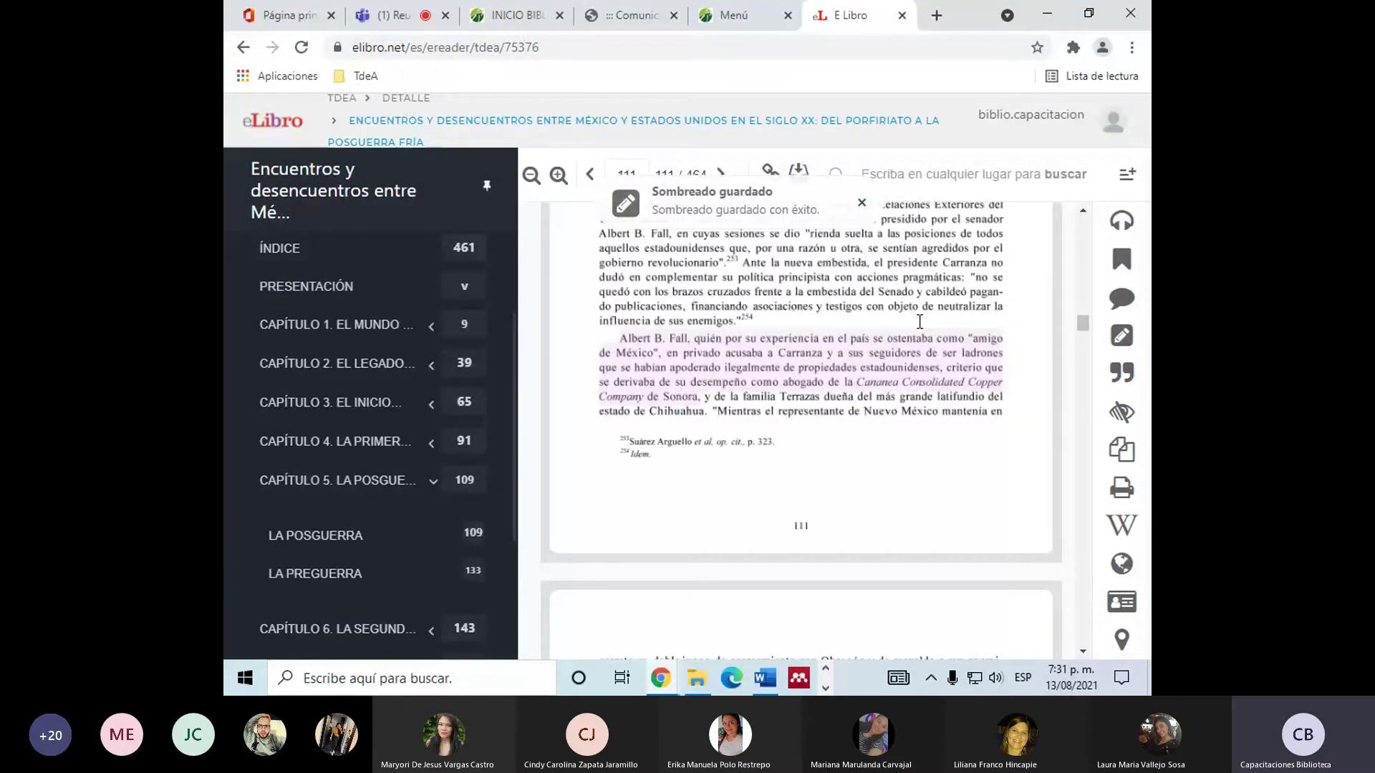
scroll(704, 518, down, 6)
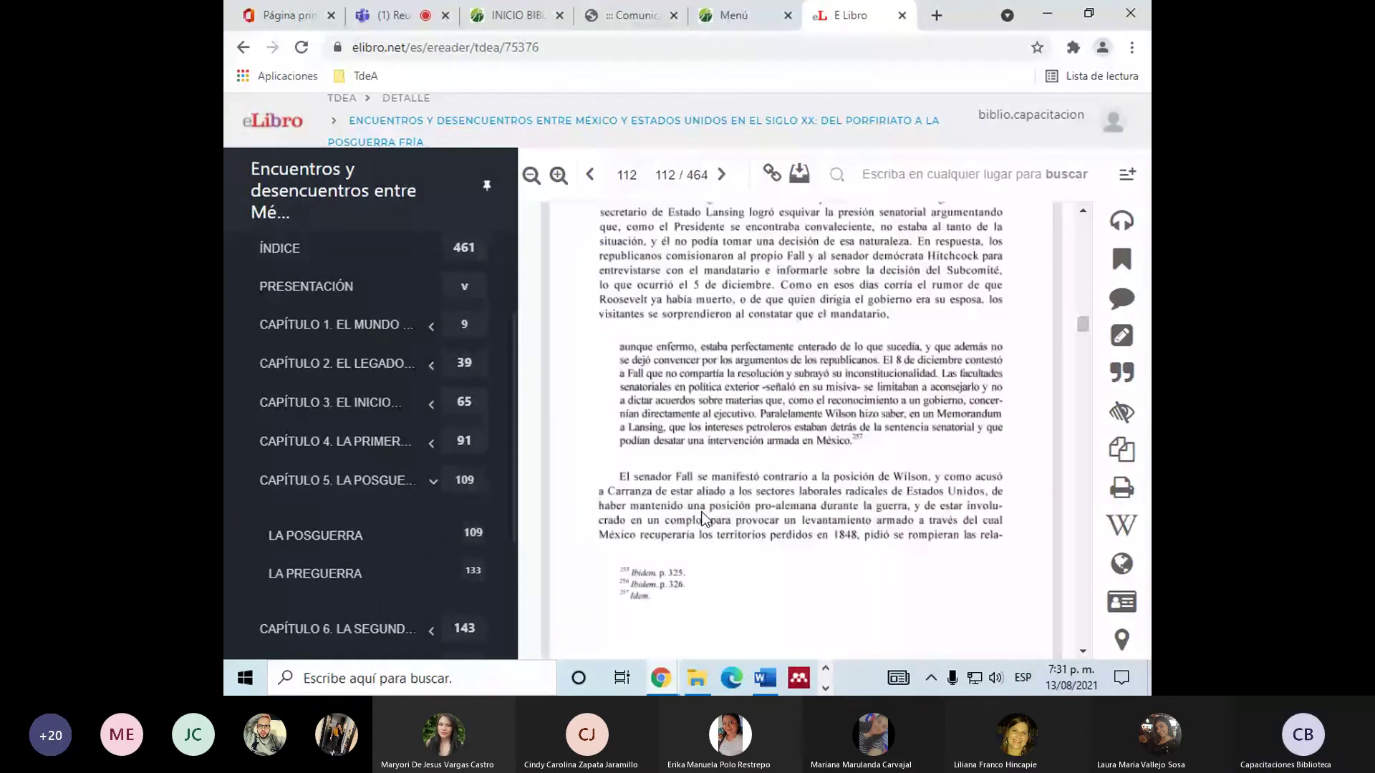
drag(633, 476, 734, 491)
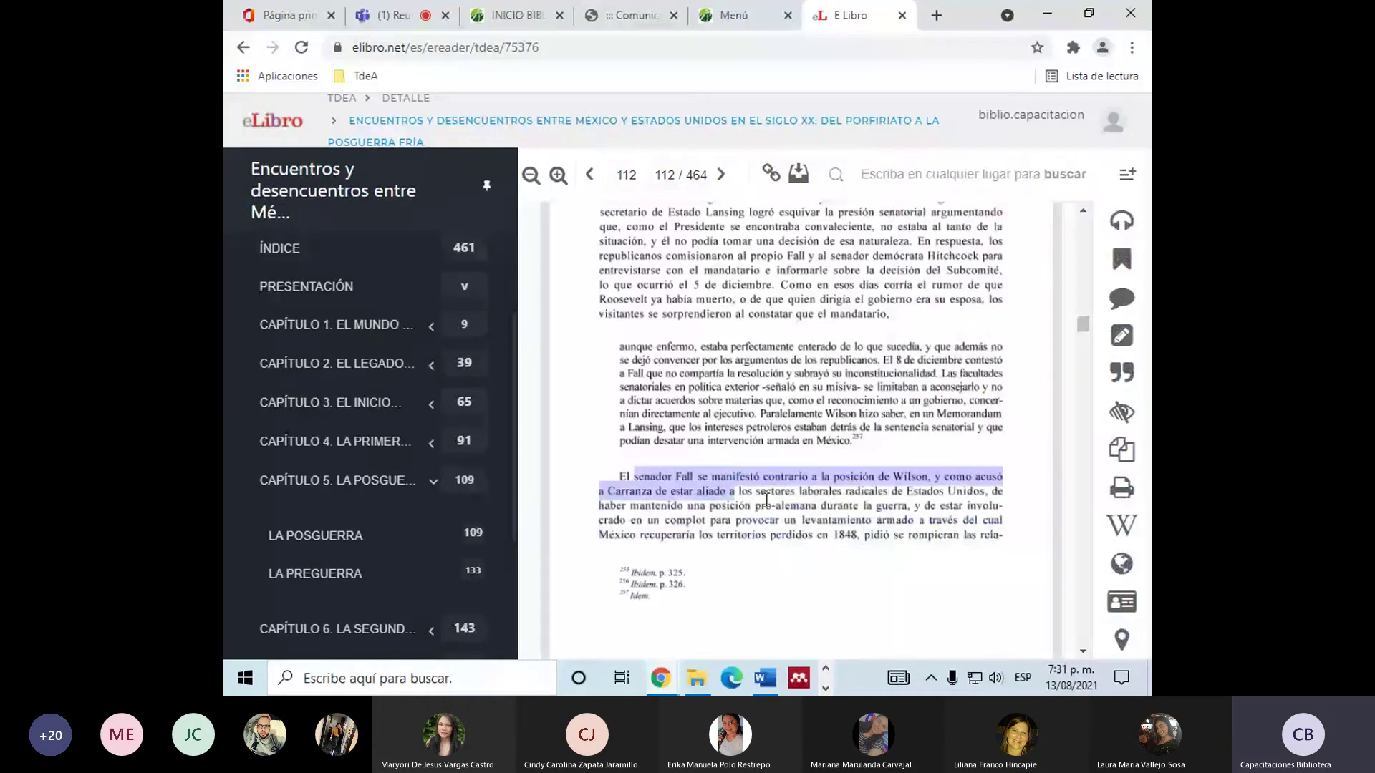
drag(766, 499, 838, 537)
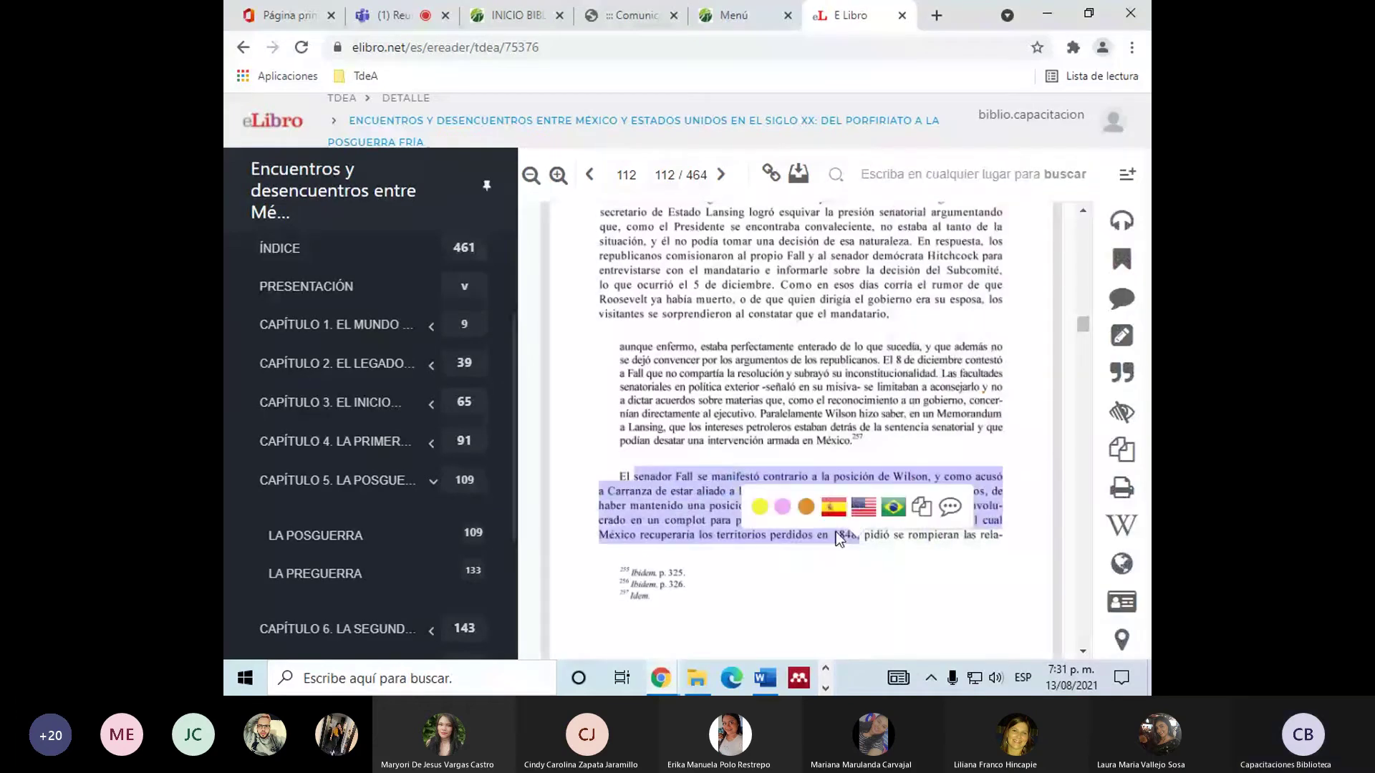
click(806, 507)
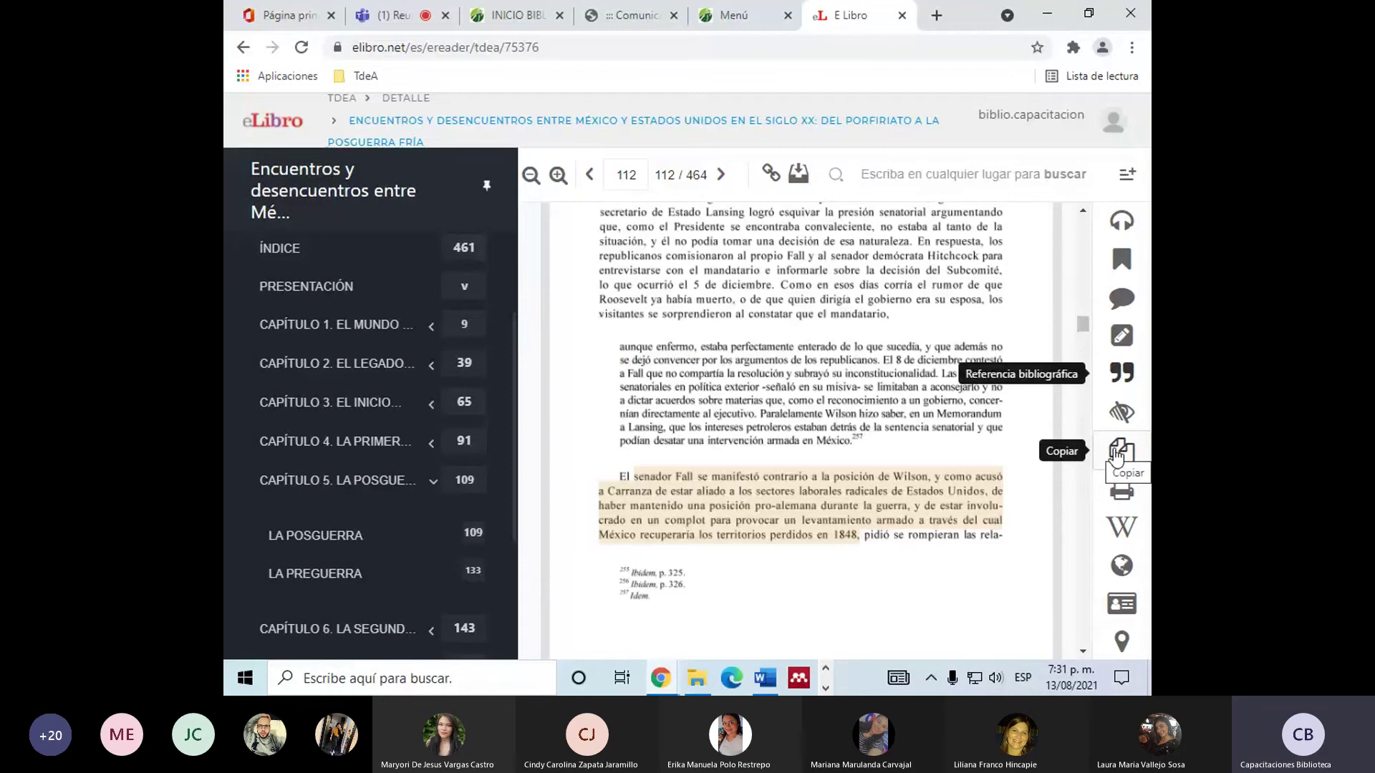
Copy the paragraph starting "Como se verá más adelante" on page 111 with the reader's copy tool.
click(1117, 455)
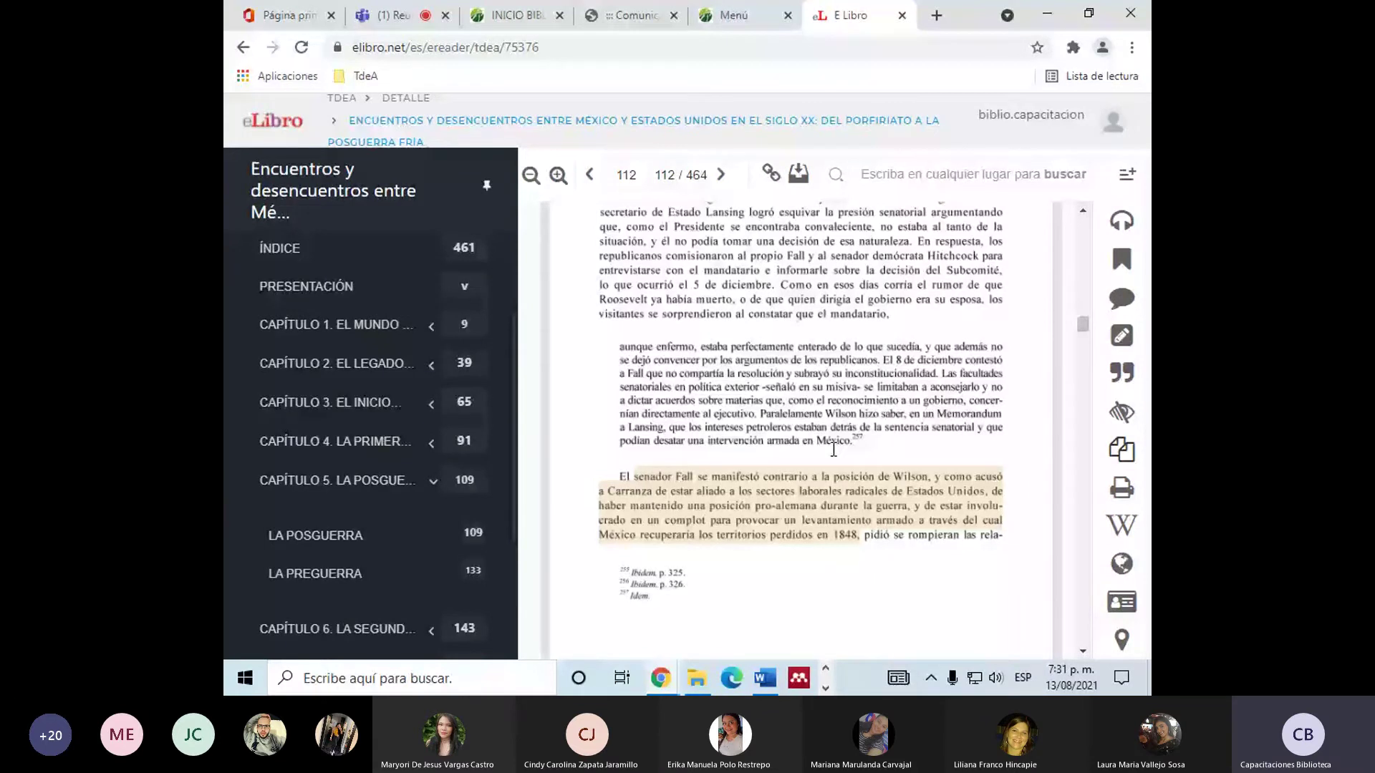
scroll(621, 417, up, 10)
triple_click(622, 417)
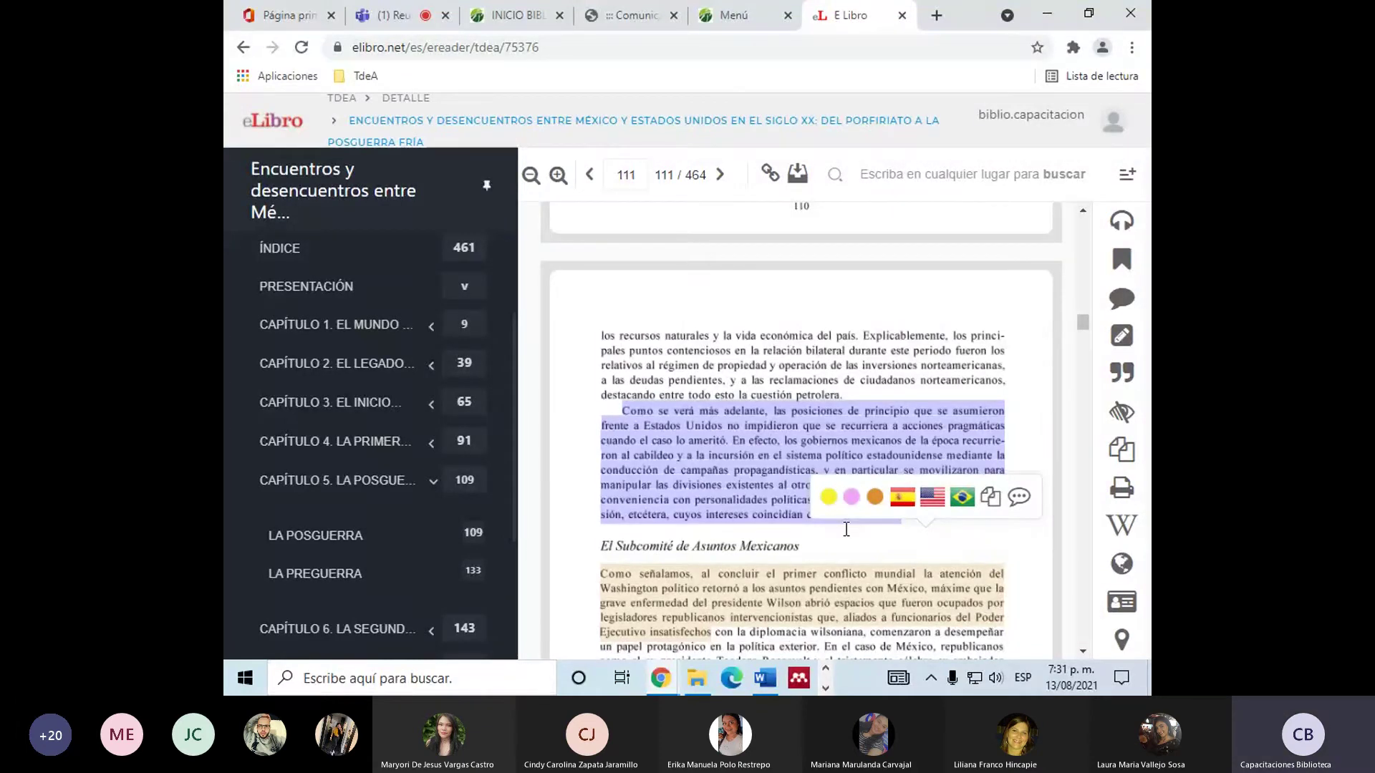
click(1121, 450)
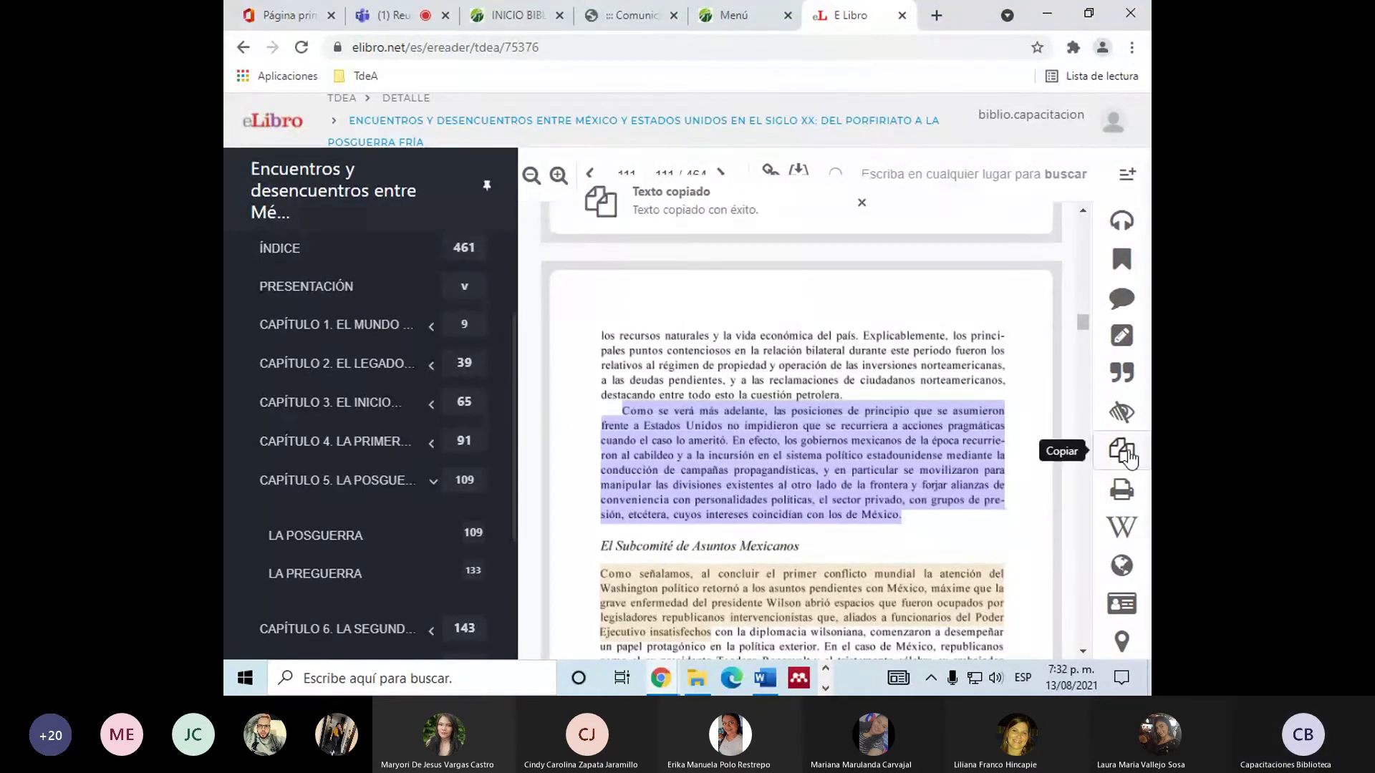
Switch to the Word document and paste the copied paragraph with its citation on a new line below the existing references.
key(alt+Tab)
click(862, 377)
key(Return)
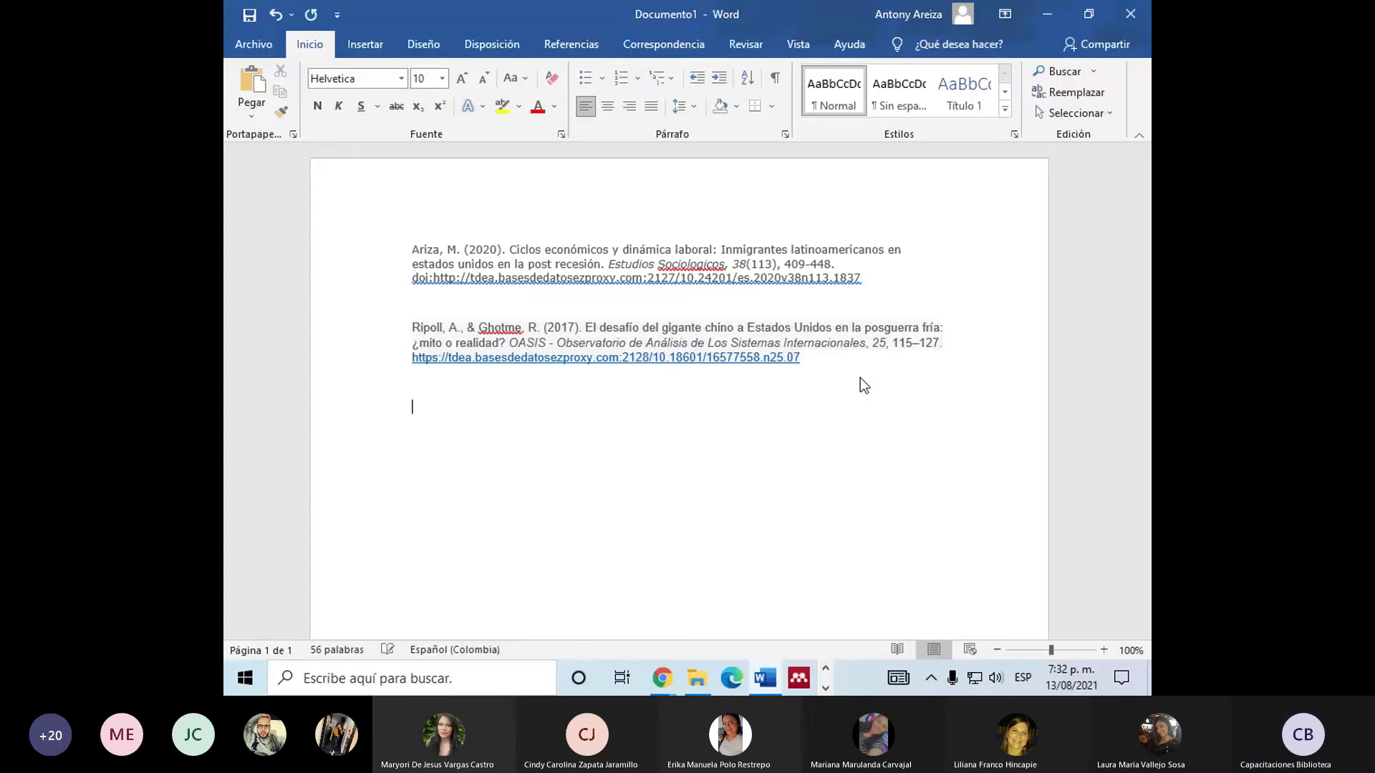
key(ctrl+v)
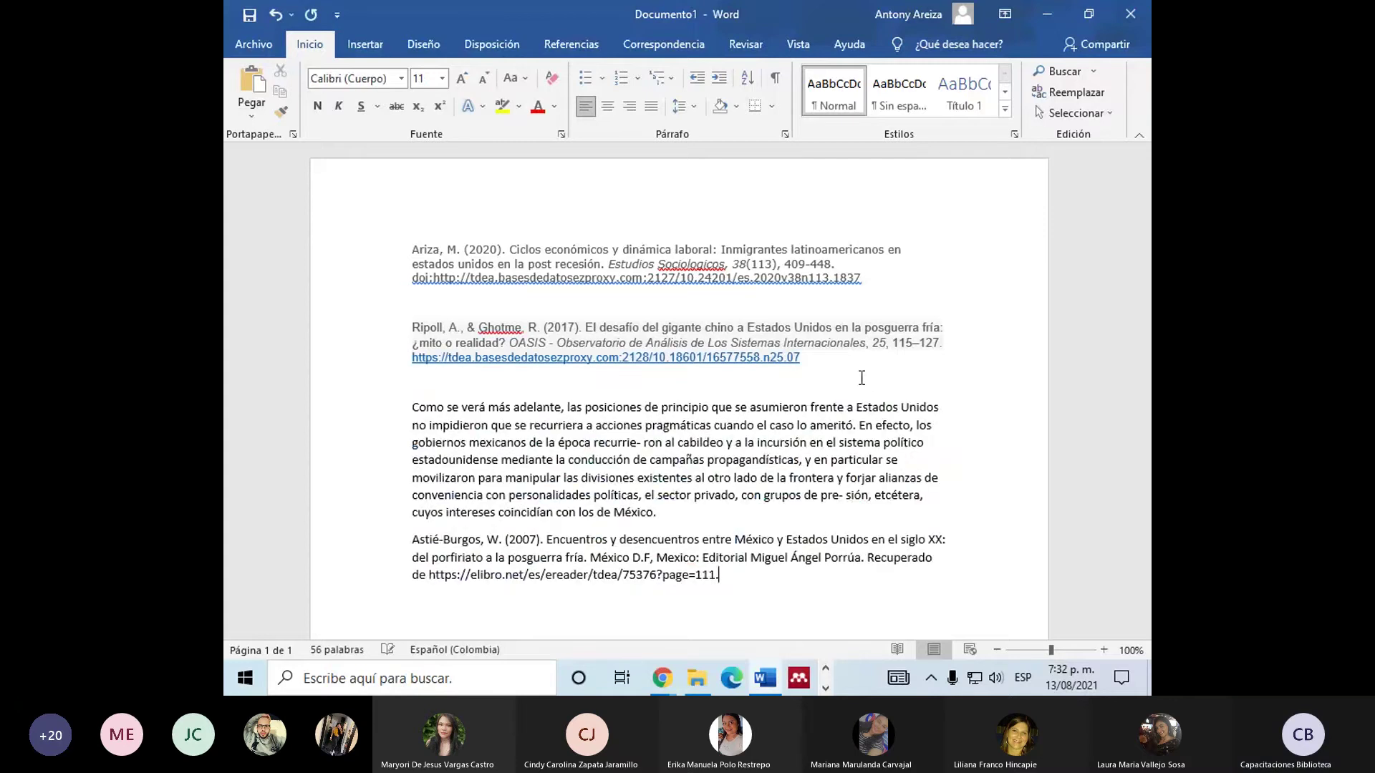
click(625, 512)
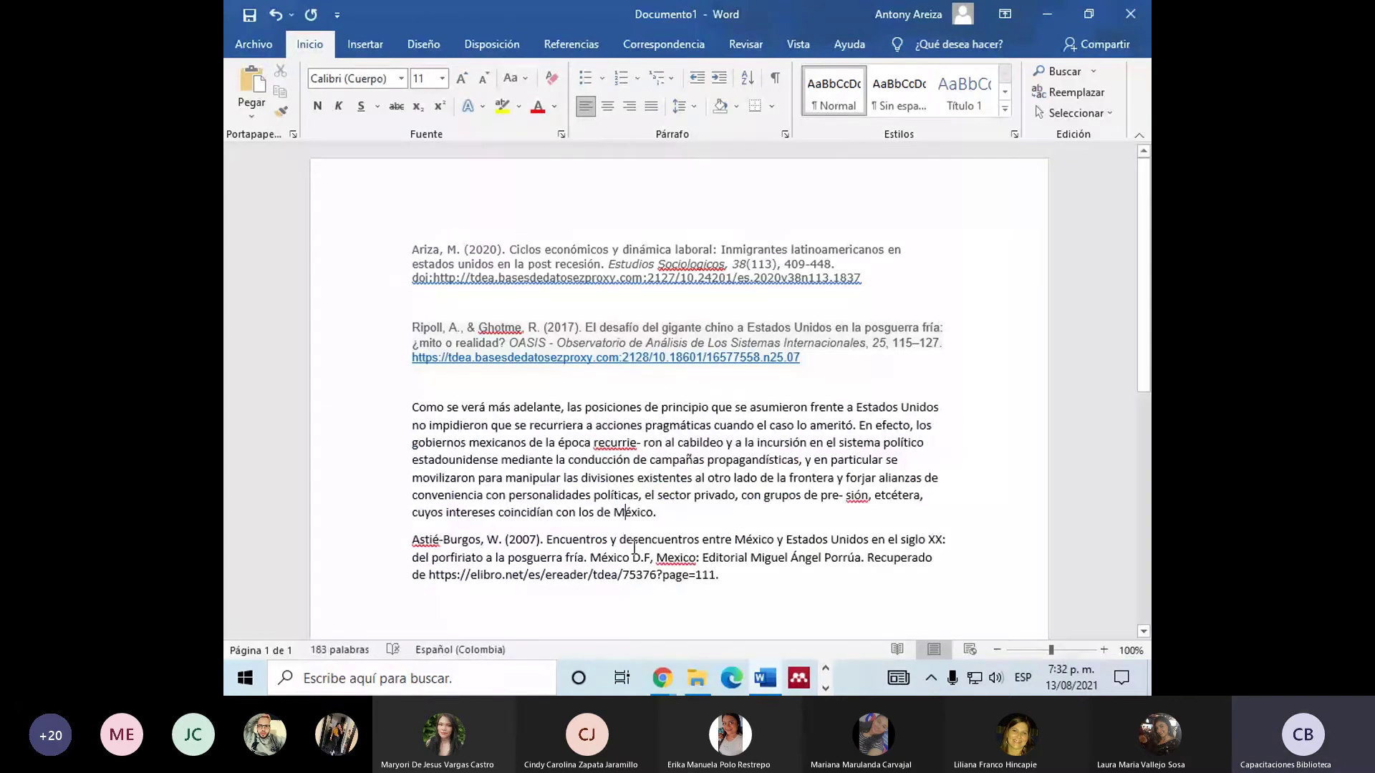
Return to the eLibro reader in Chrome and look up Carranza from page 112 in Wikipedia.
mouse_move(673, 683)
click(676, 494)
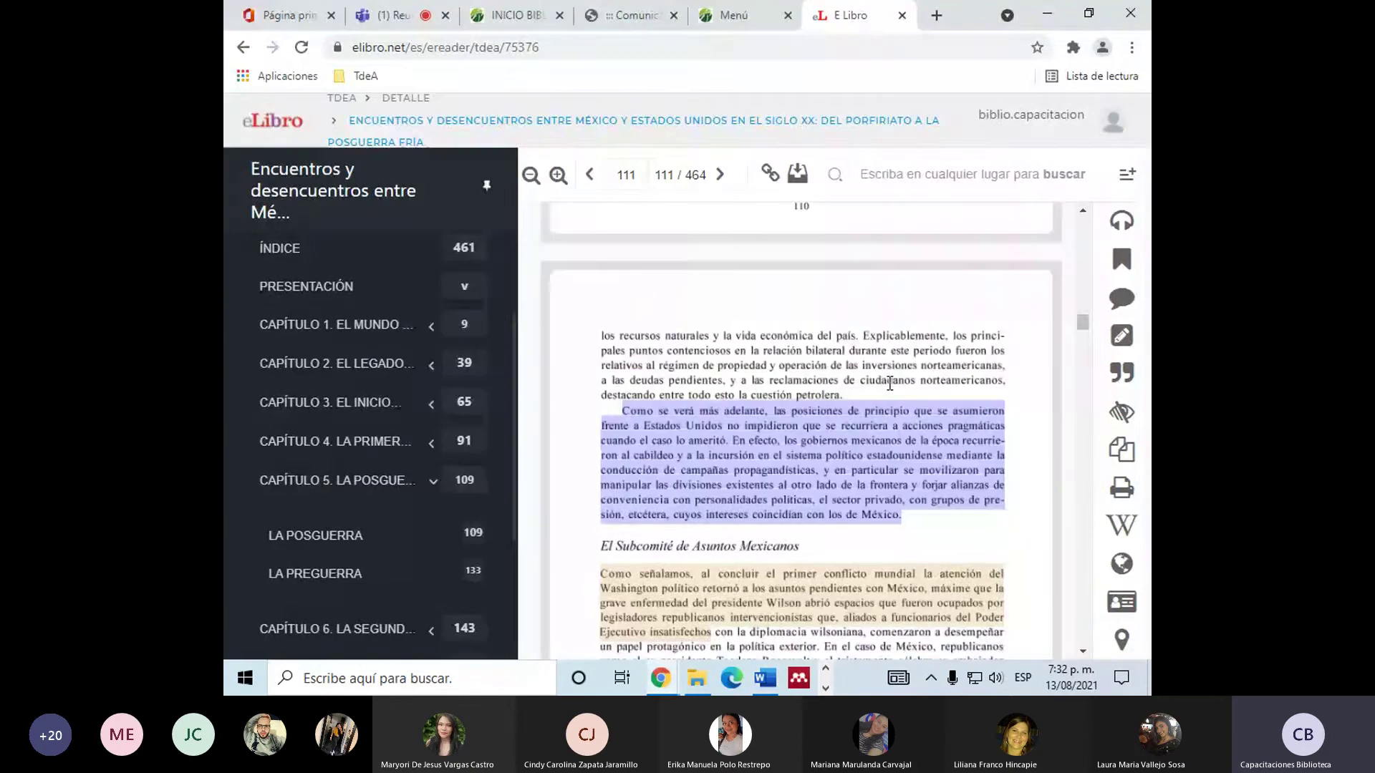
scroll(890, 385, down, 7)
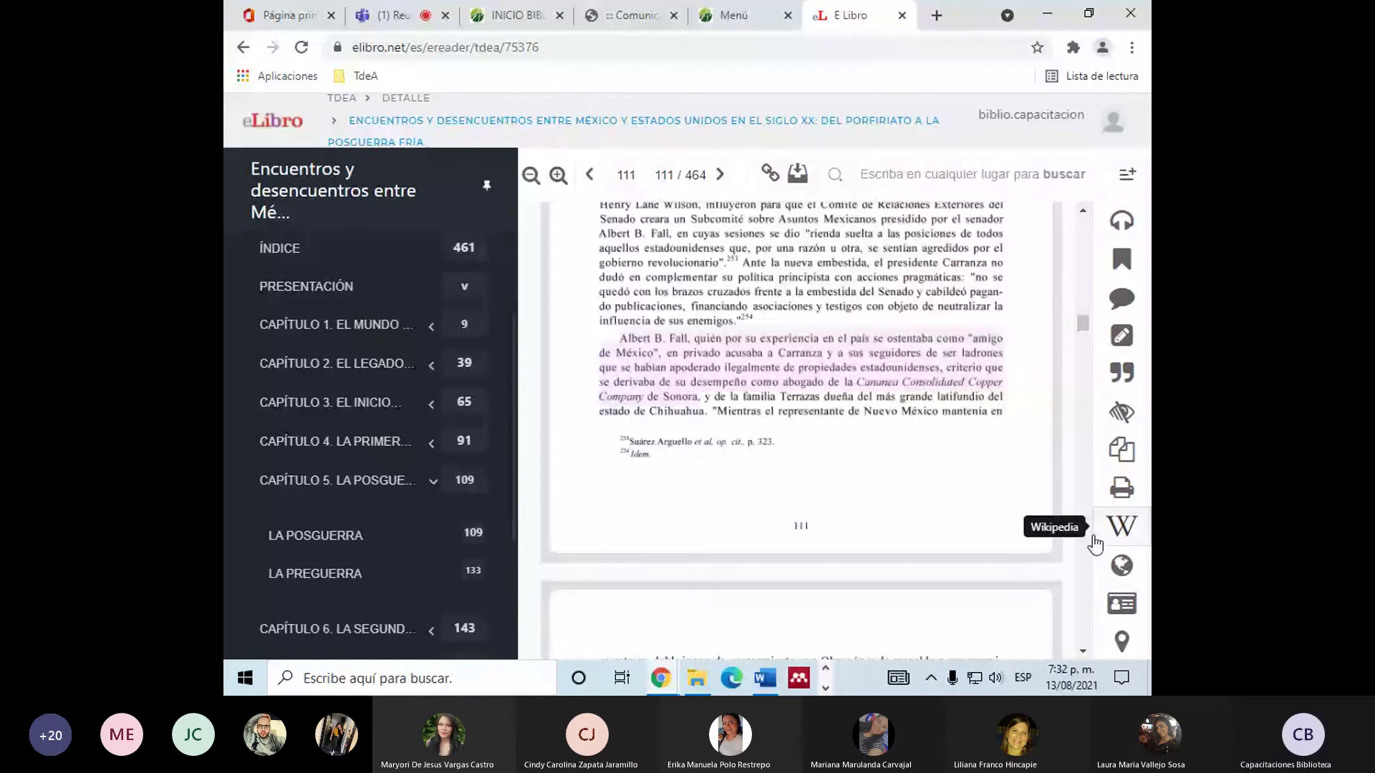
scroll(699, 419, down, 5)
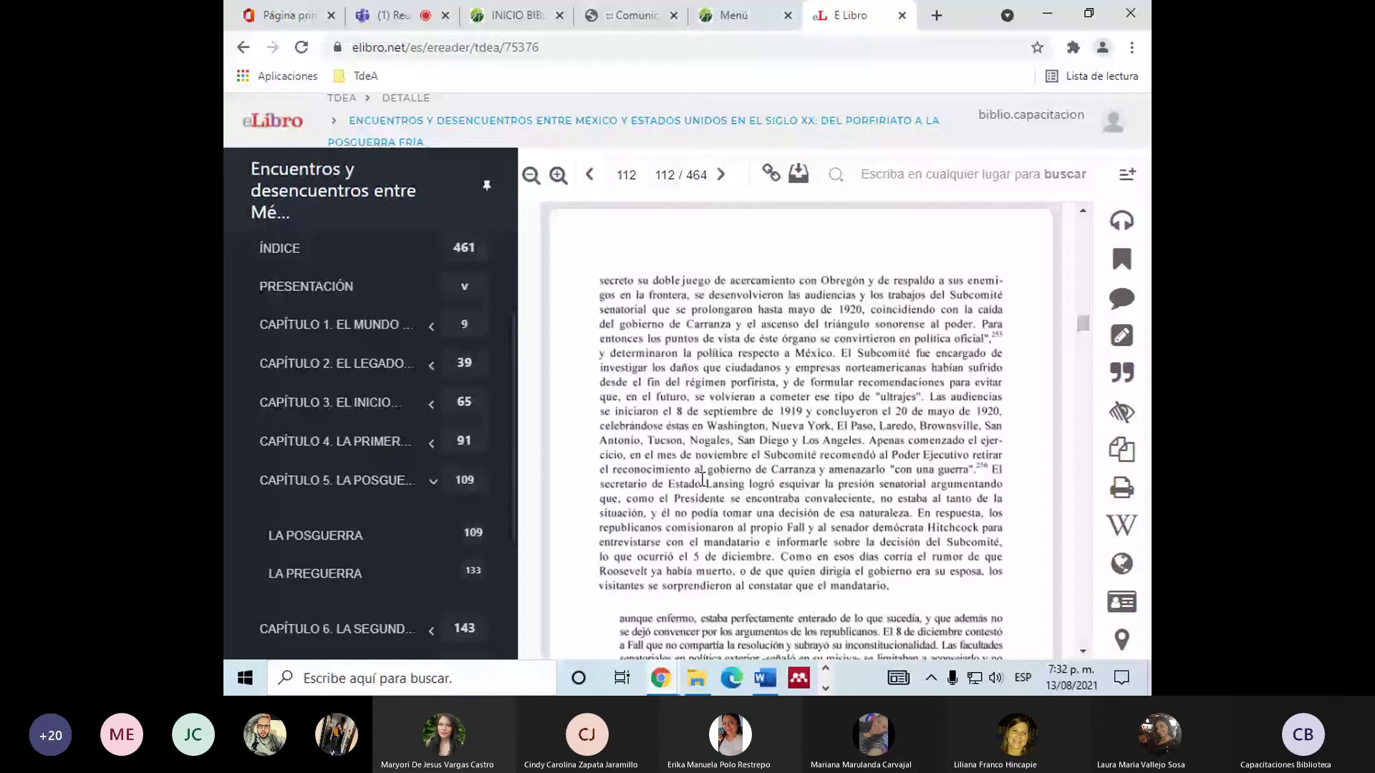
click(1121, 524)
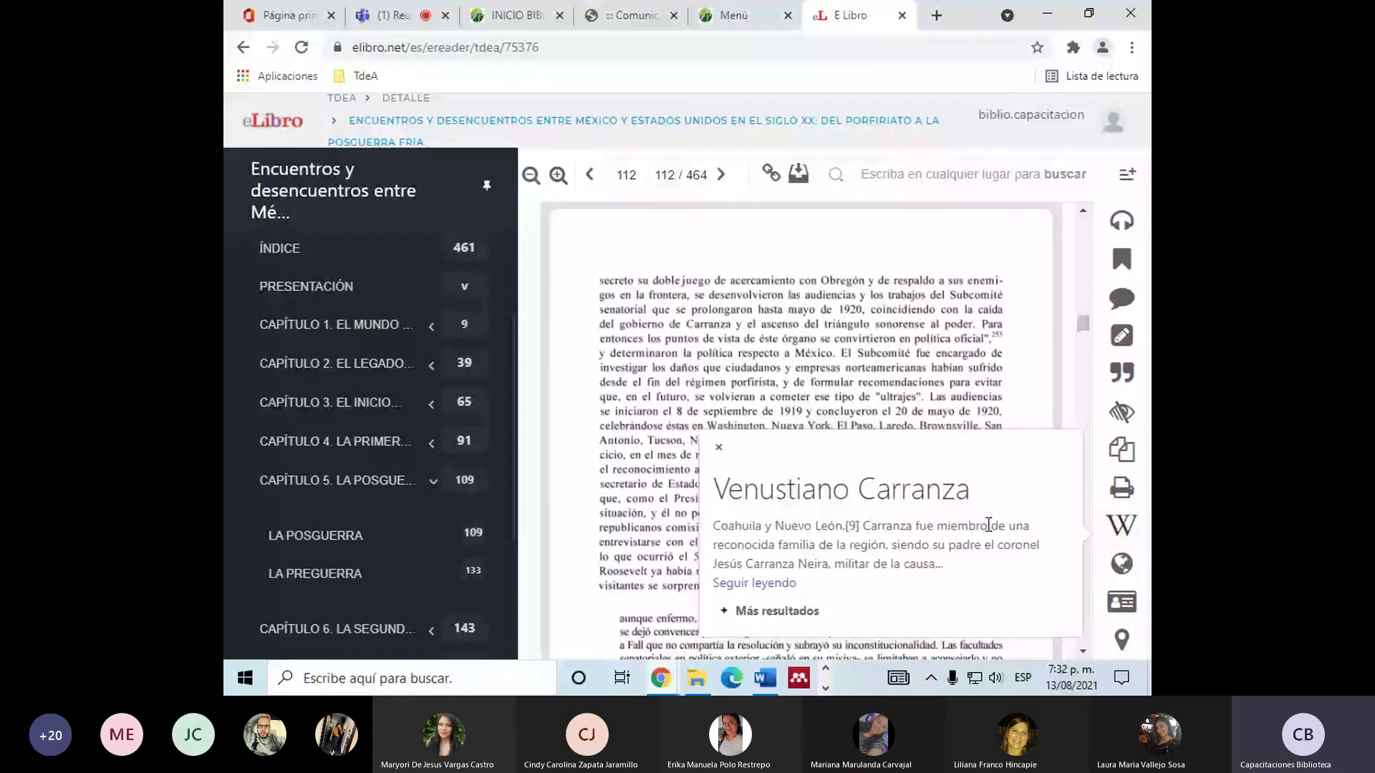
scroll(620, 369, down, 3)
scroll(769, 466, up, 5)
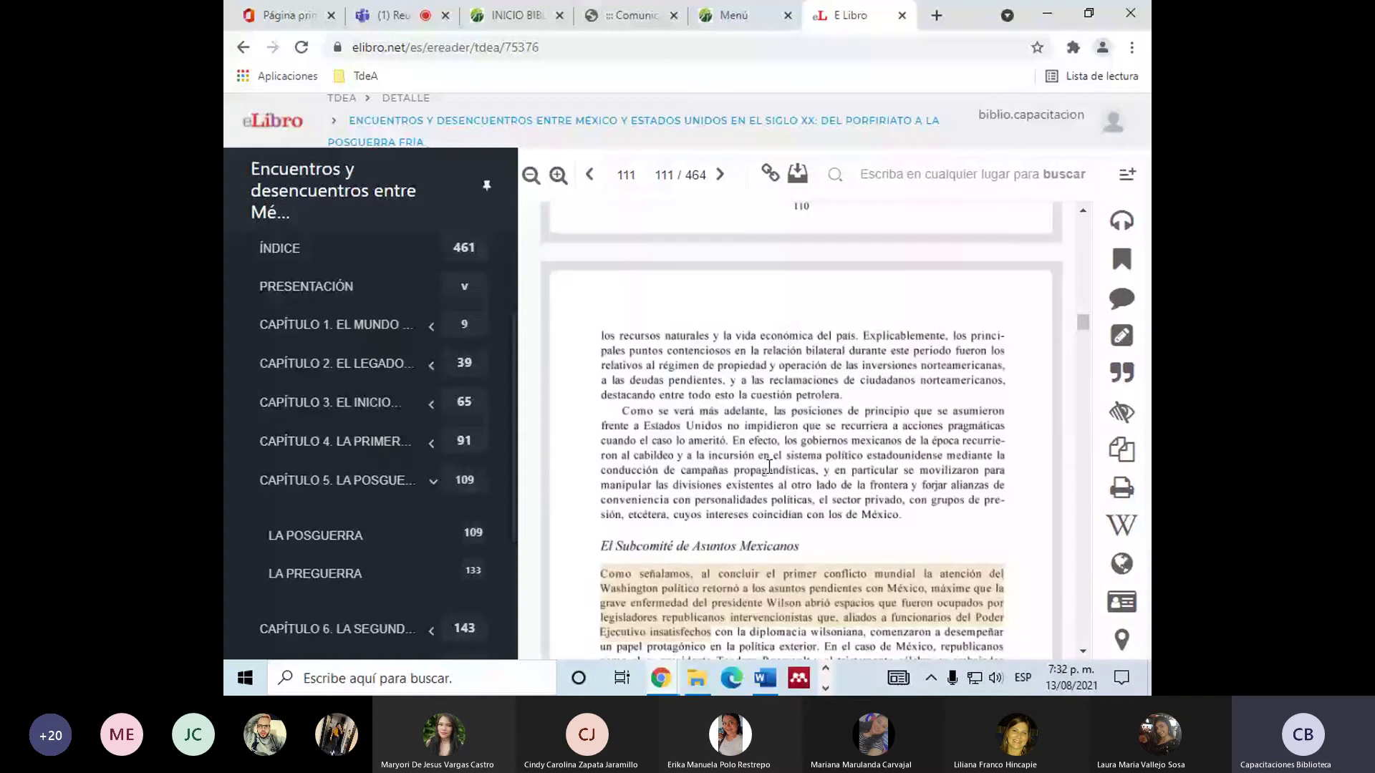
Select "Great Old Party" on page 110 and play it aloud in Spanish.
scroll(778, 469, up, 5)
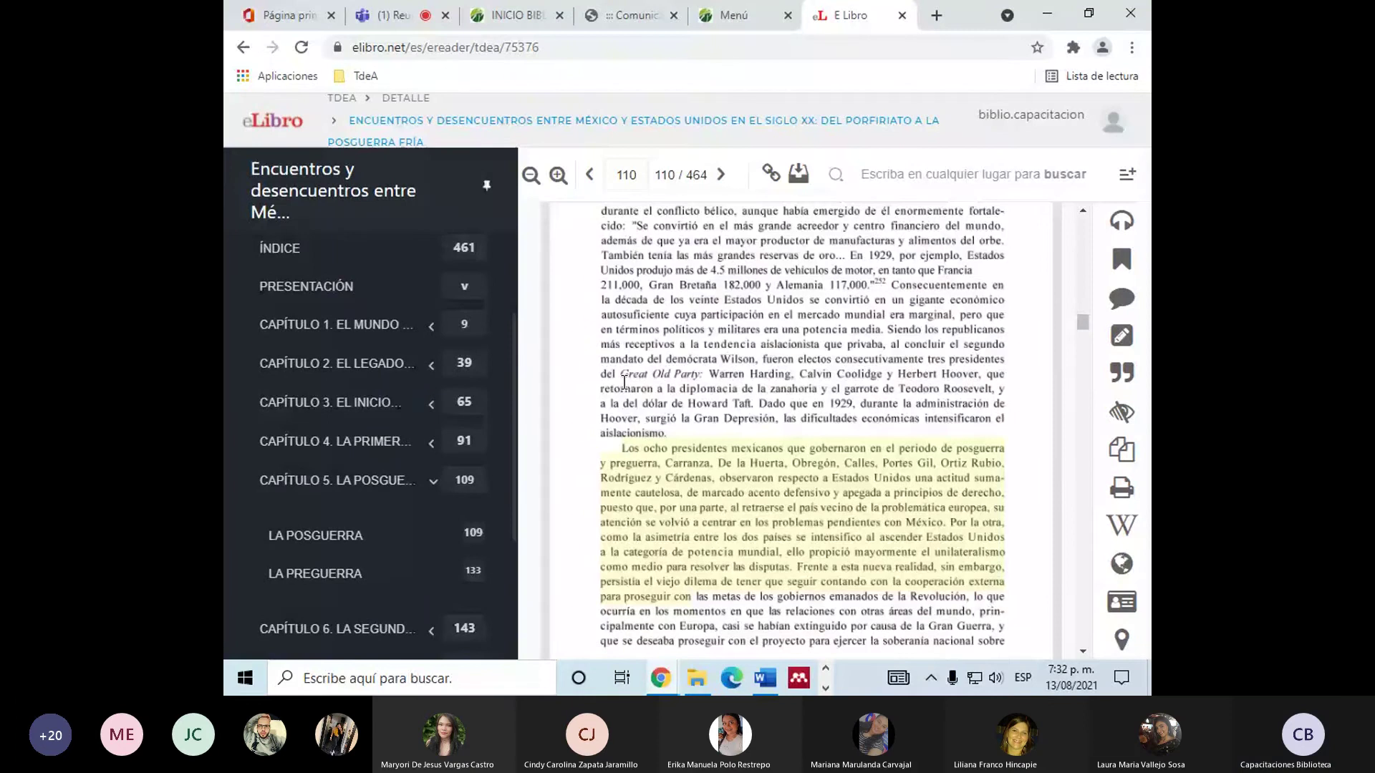
drag(622, 375, 694, 376)
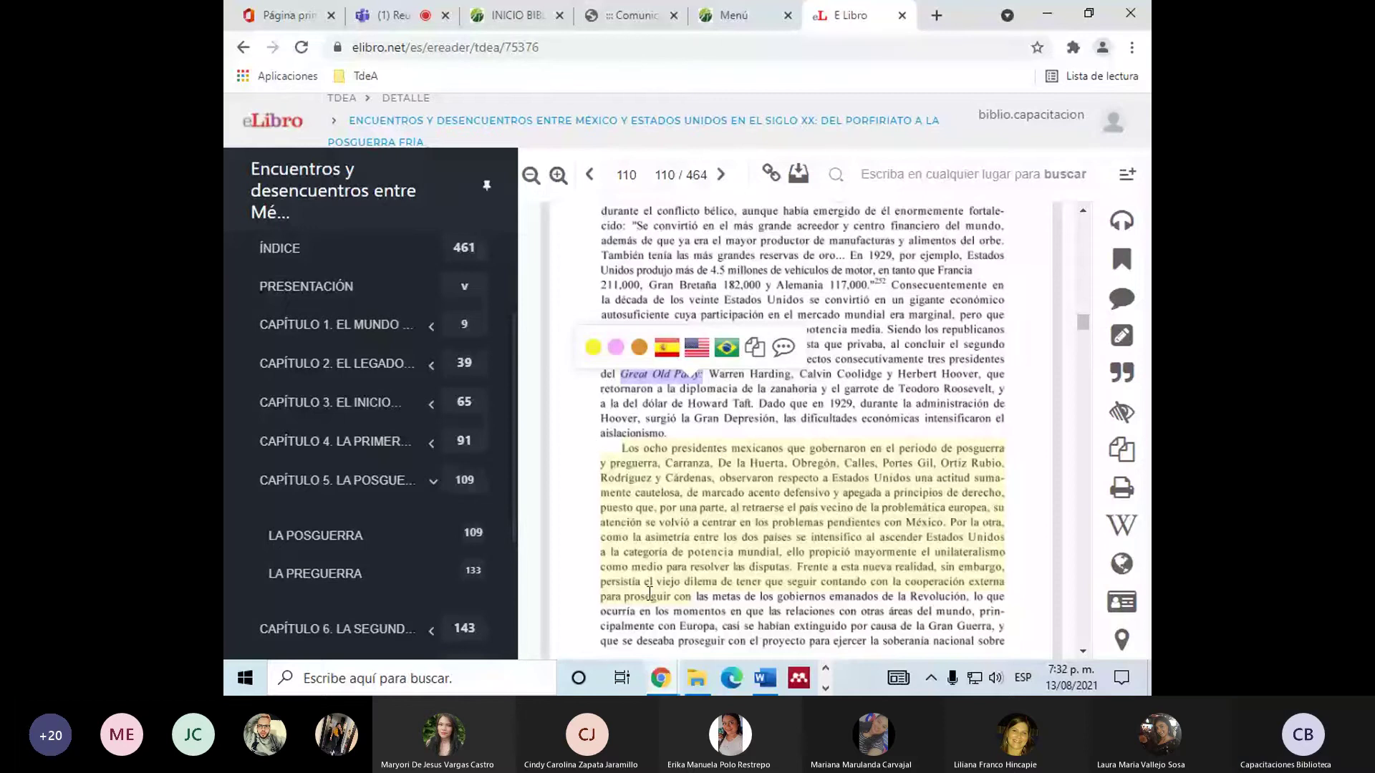
scroll(650, 593, up, 1)
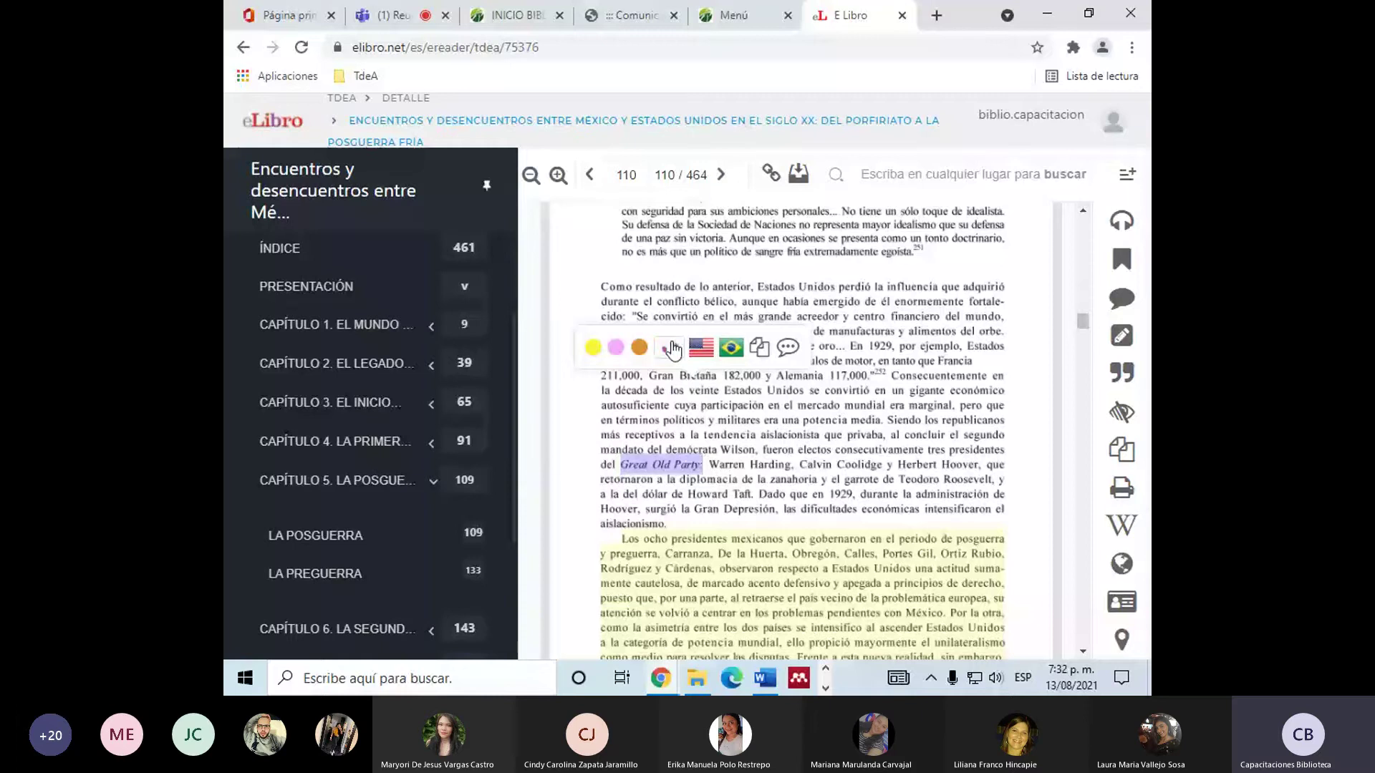
click(673, 348)
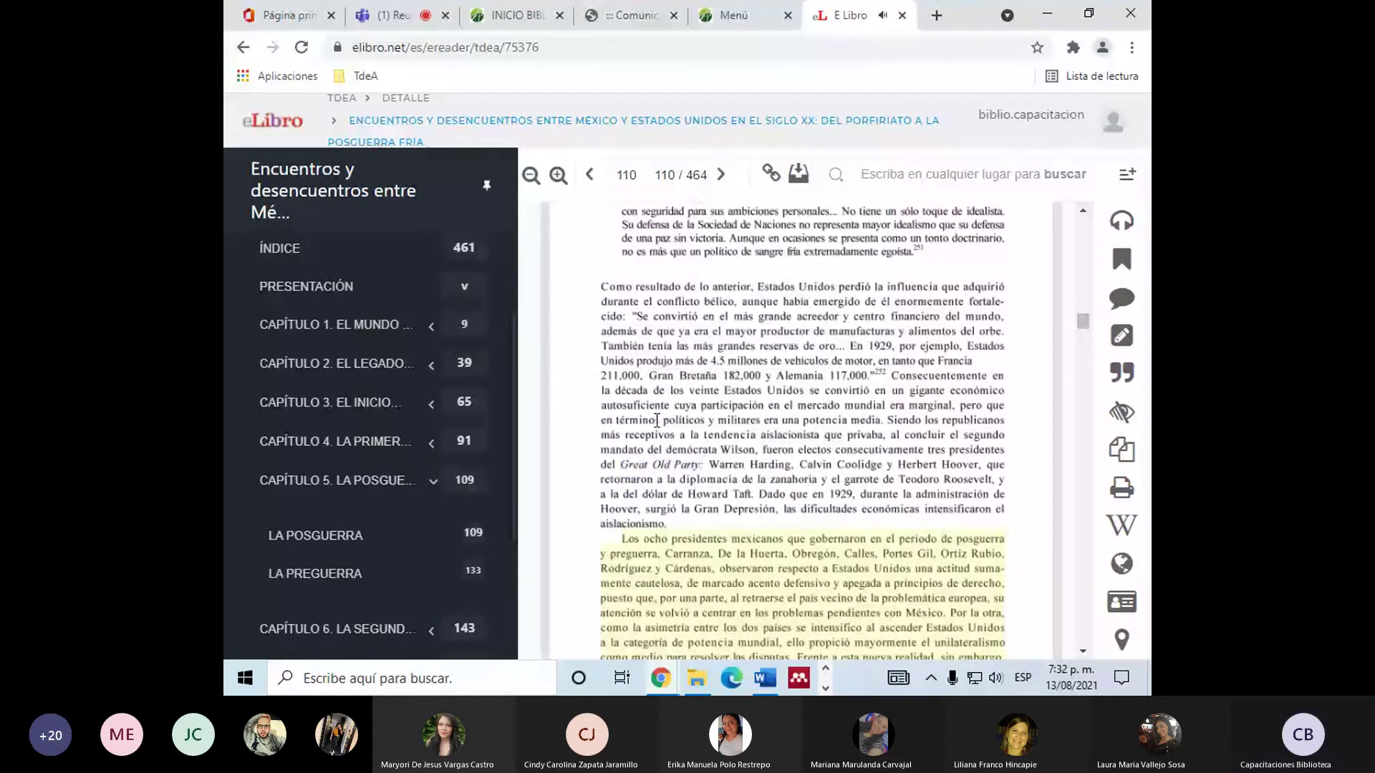
Select the word "receptivos" on page 110 and play it with the reader's read-aloud tool.
drag(625, 434, 669, 433)
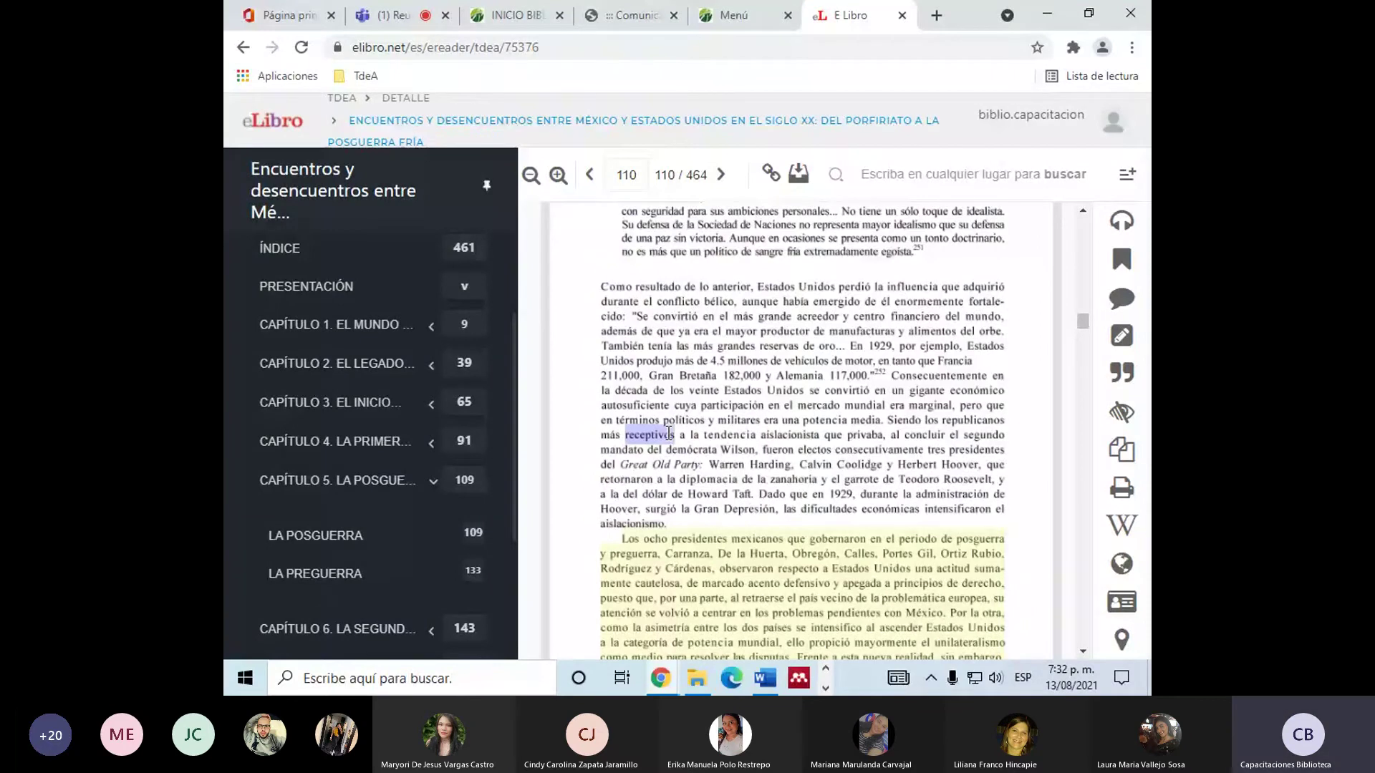
drag(669, 432, 682, 428)
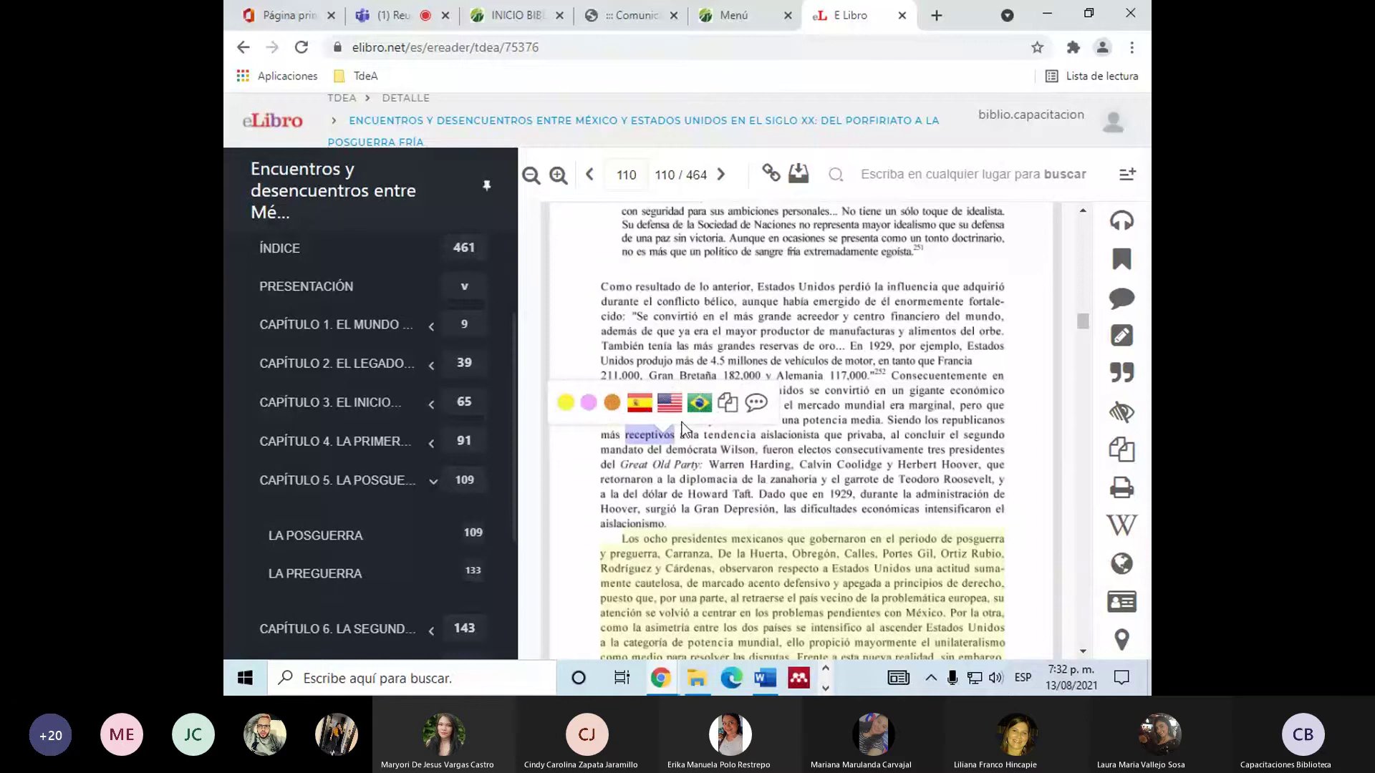
click(680, 469)
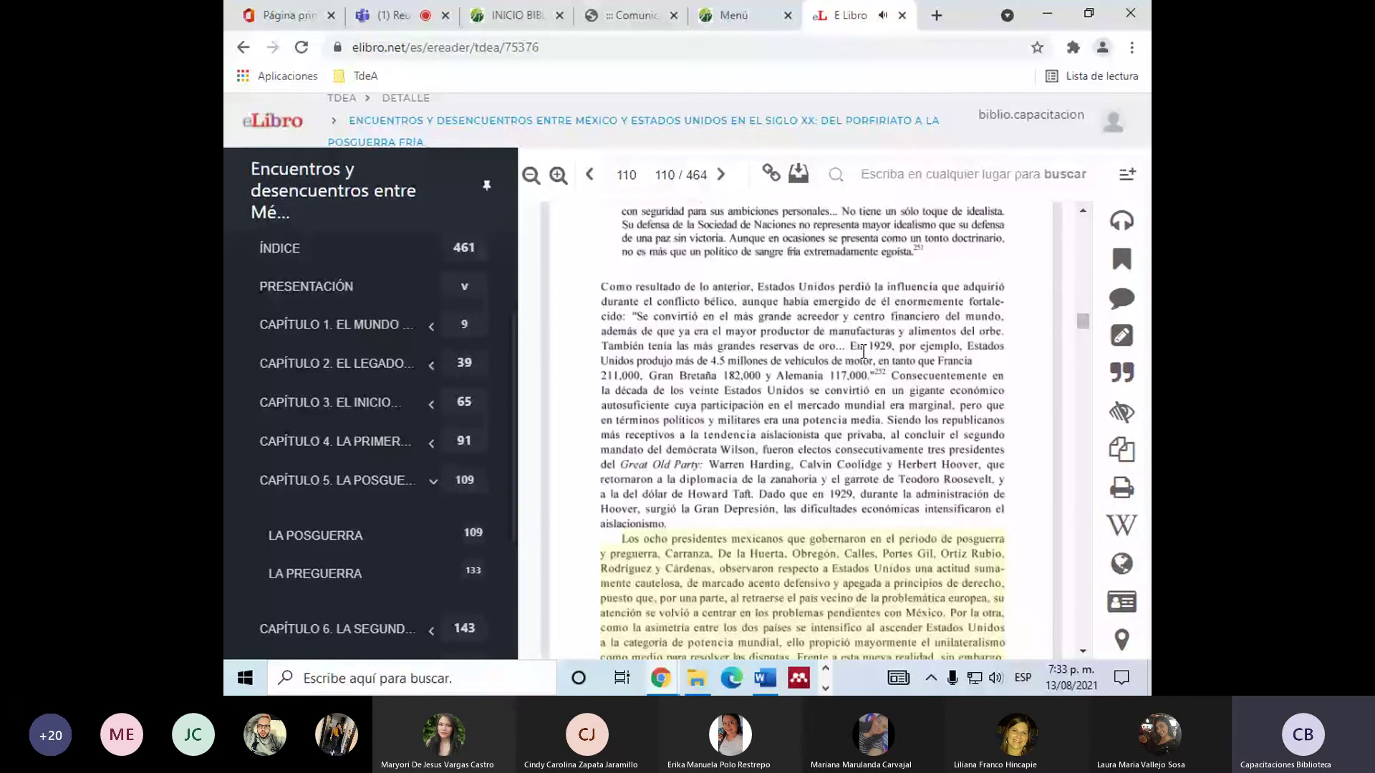
Print pages 109 to 128, from the start of Chapter 5, to PDF with the citation in APA 7 format.
scroll(863, 351, up, 2)
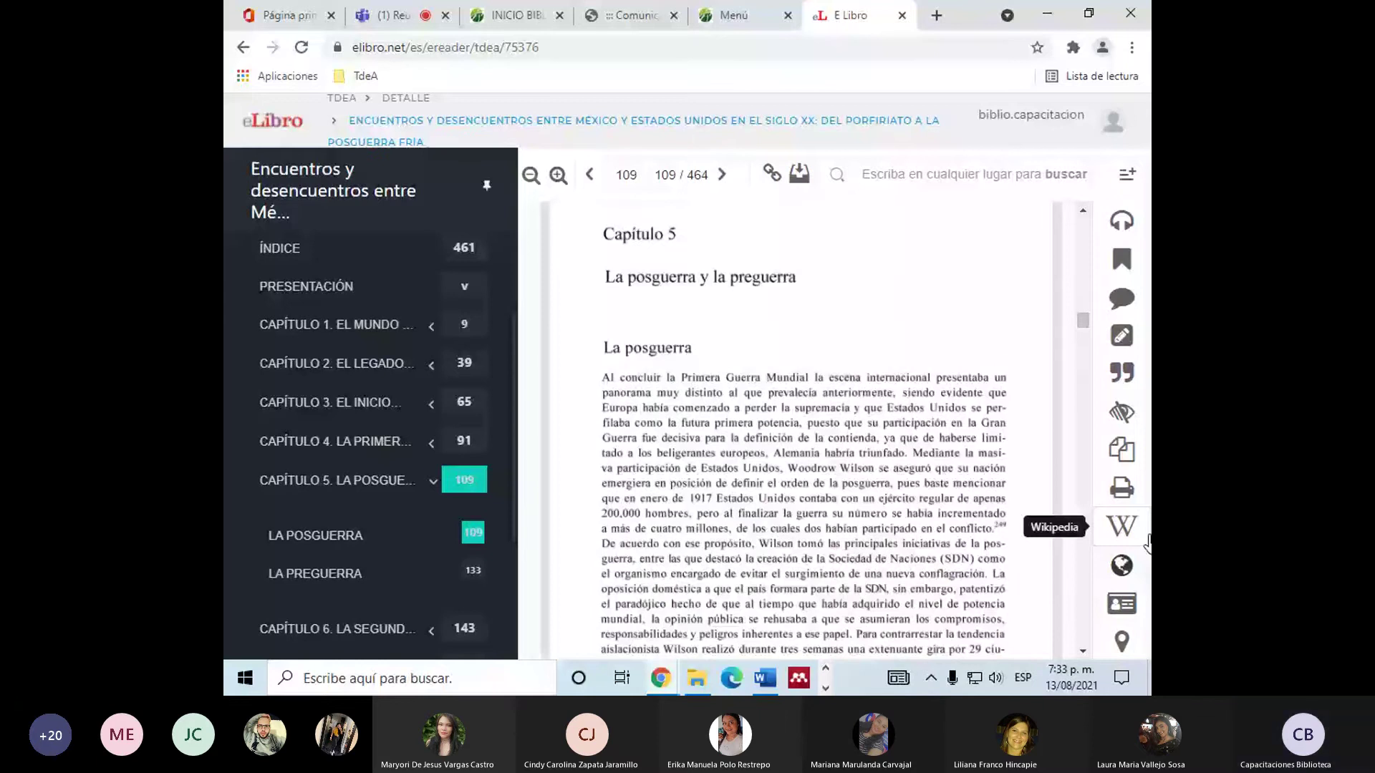
click(1121, 488)
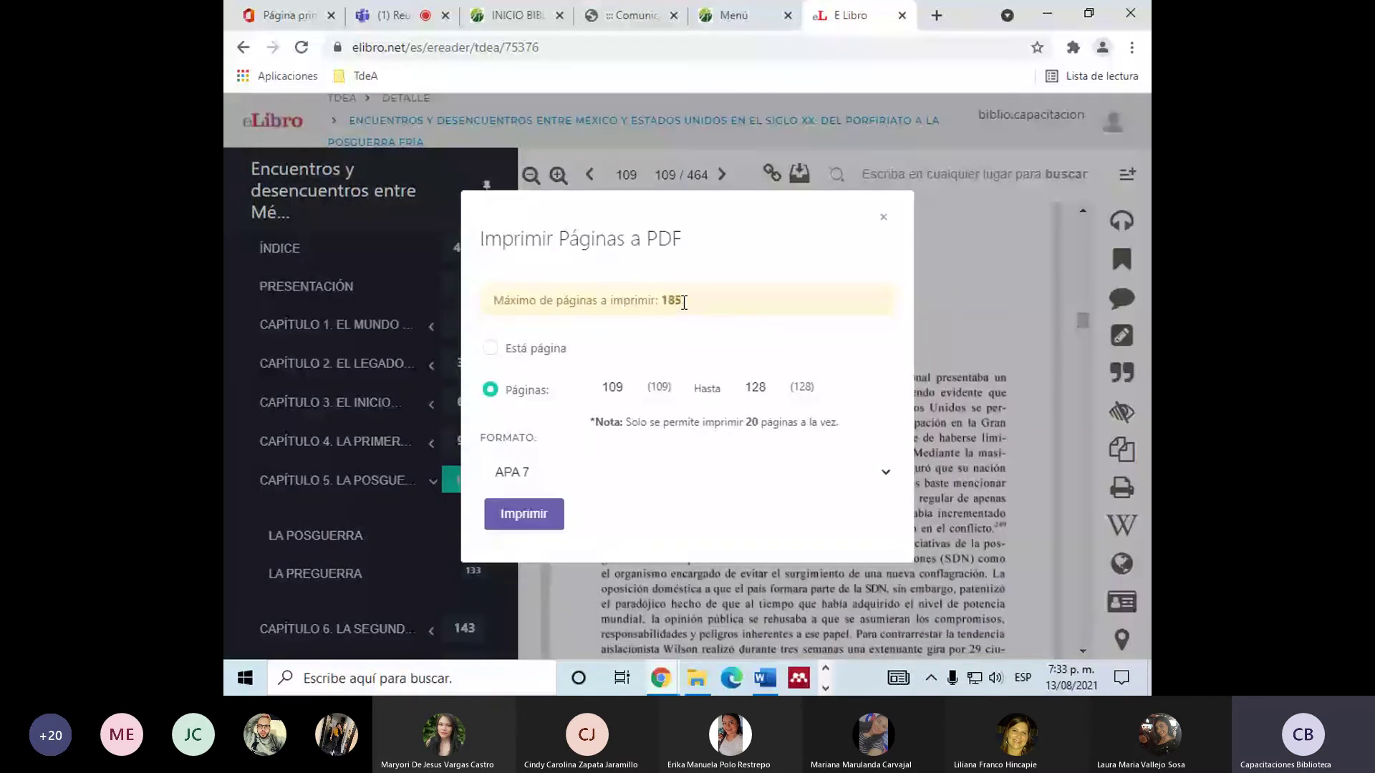
double_click(679, 301)
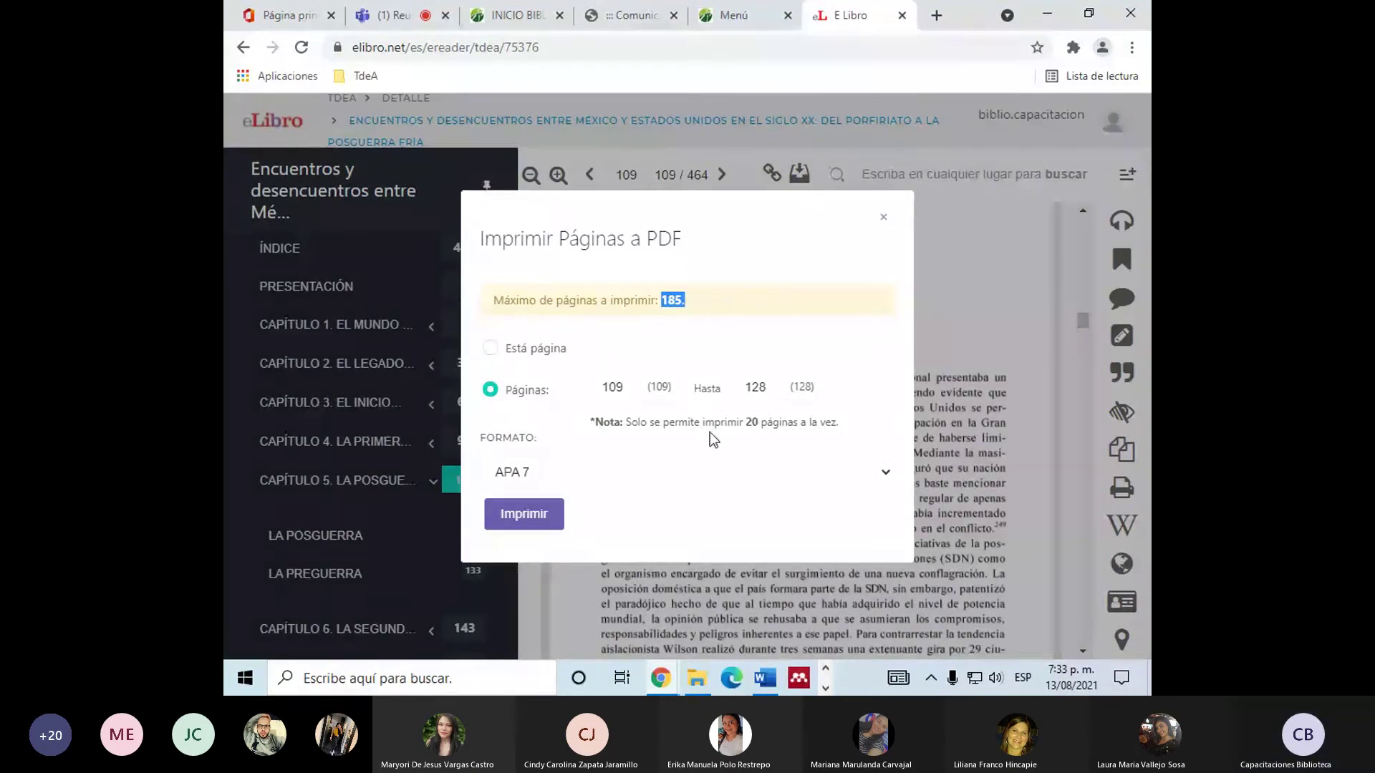
click(676, 408)
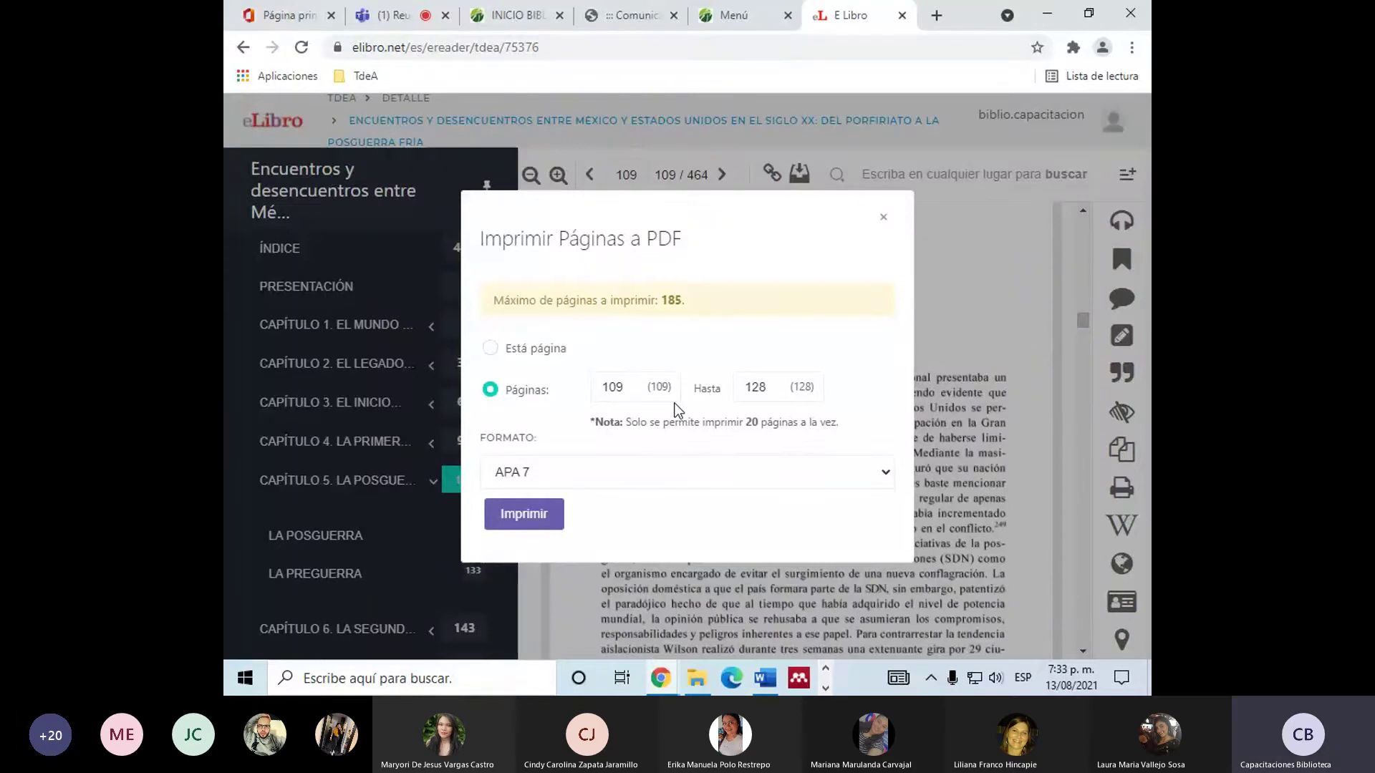
click(639, 390)
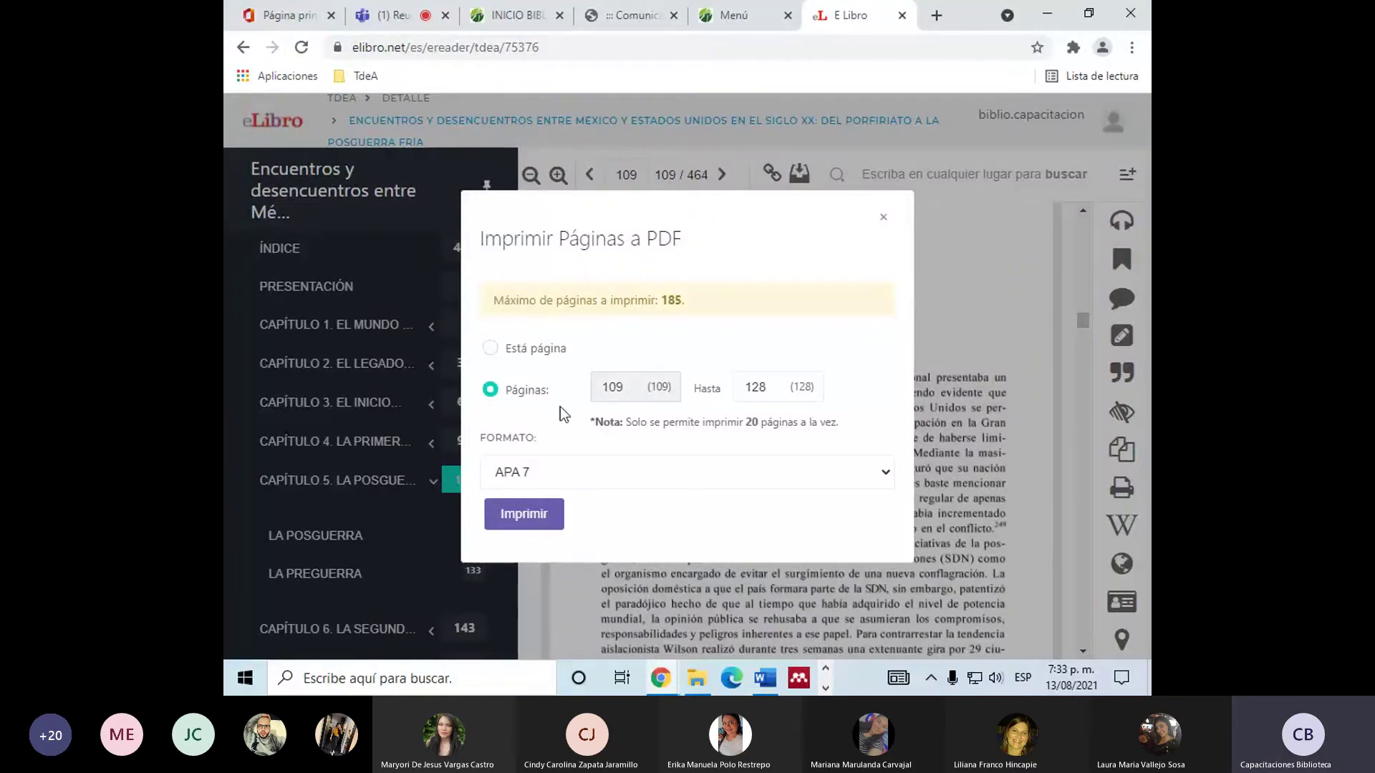
click(760, 396)
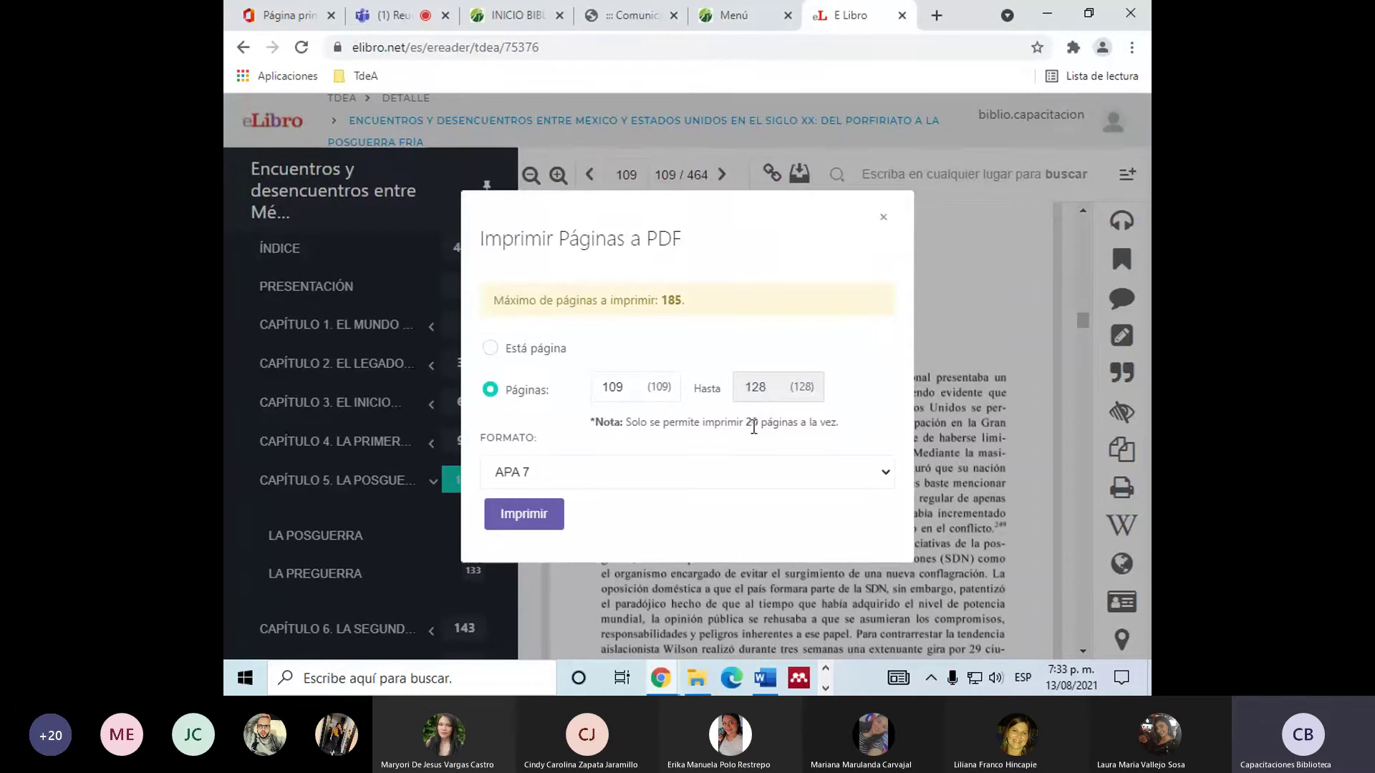
double_click(752, 424)
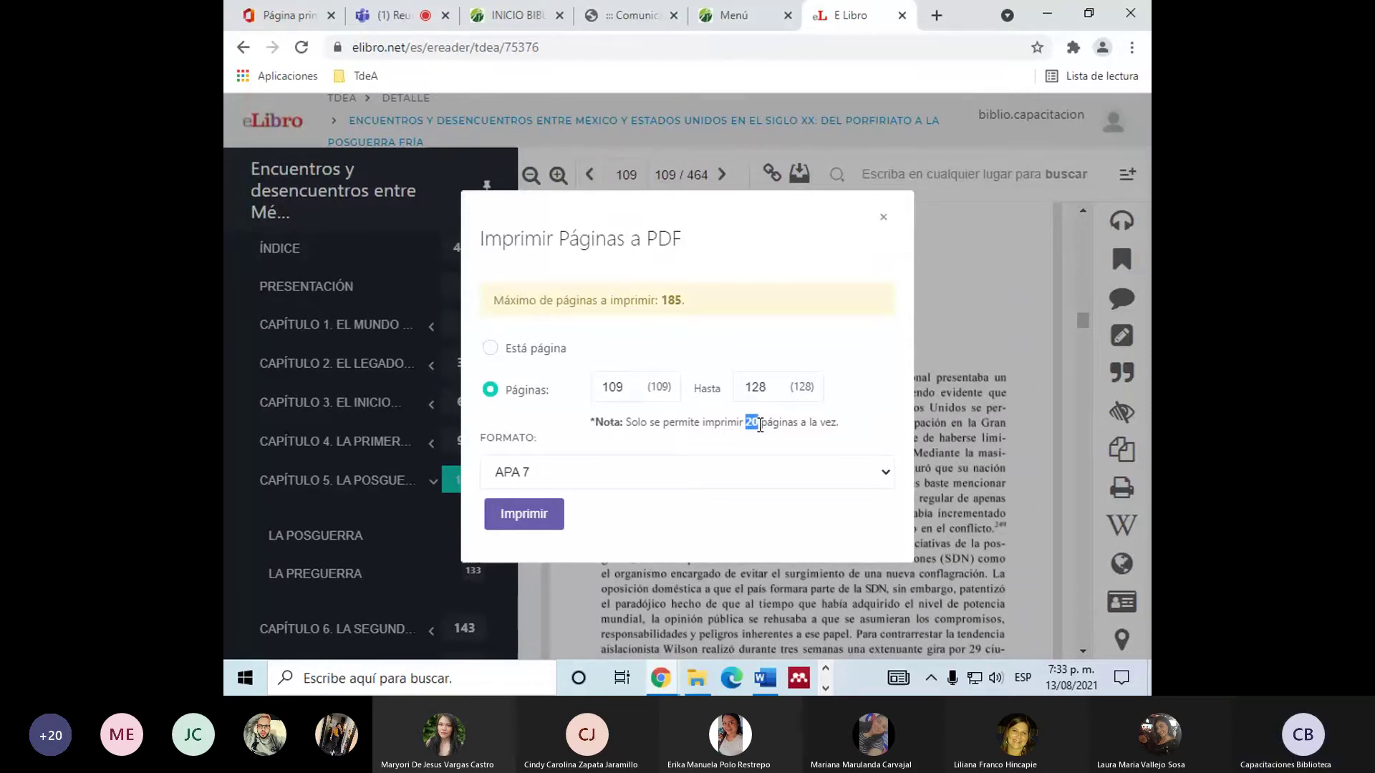
click(751, 447)
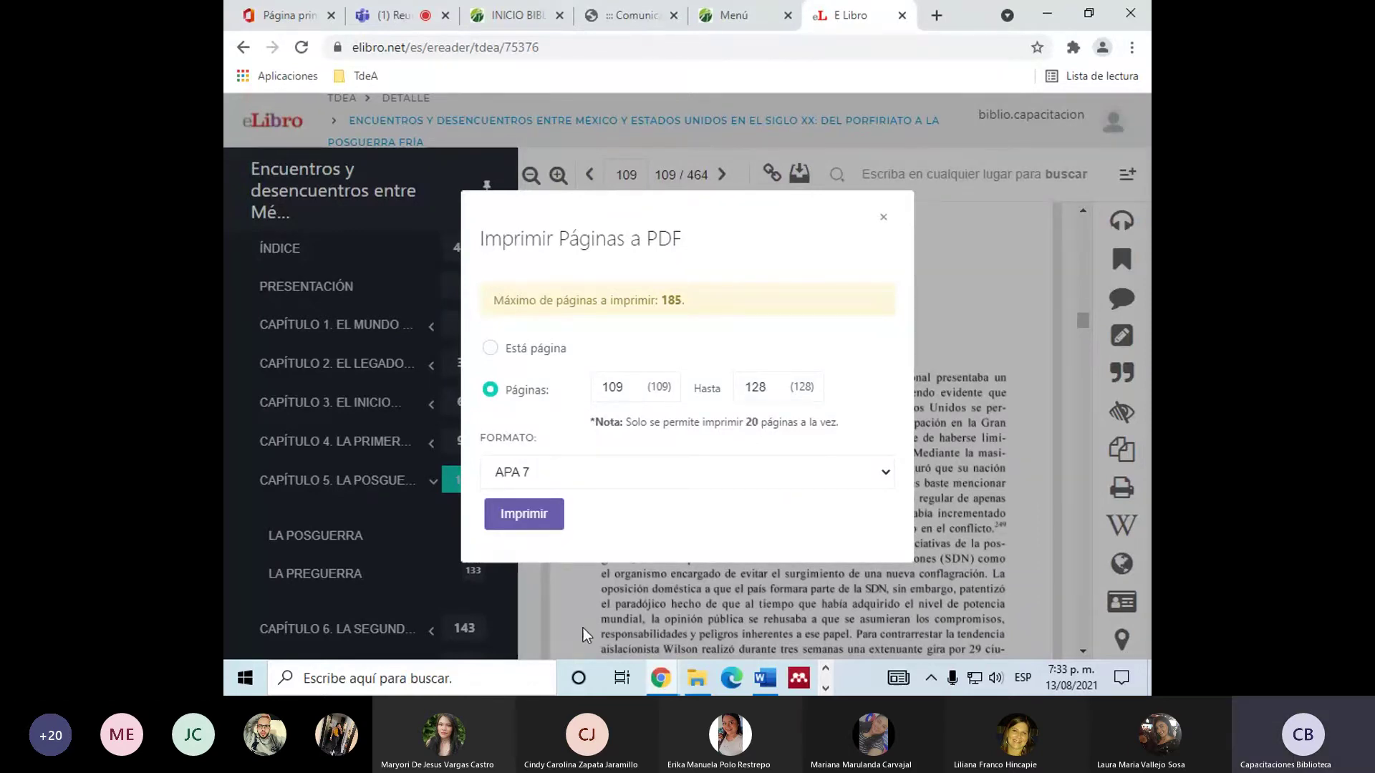
click(530, 508)
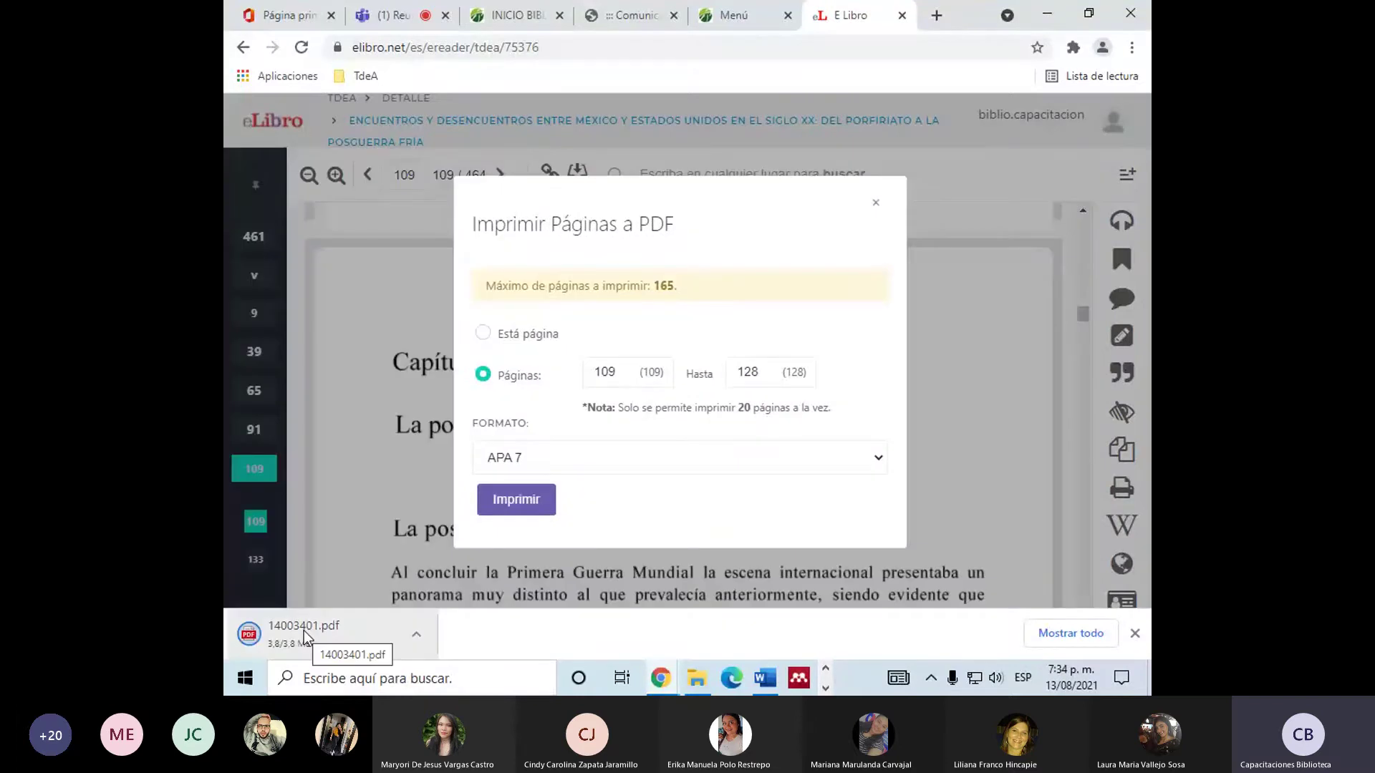
Open the downloaded file 14003401.pdf and look through its first pages.
click(304, 630)
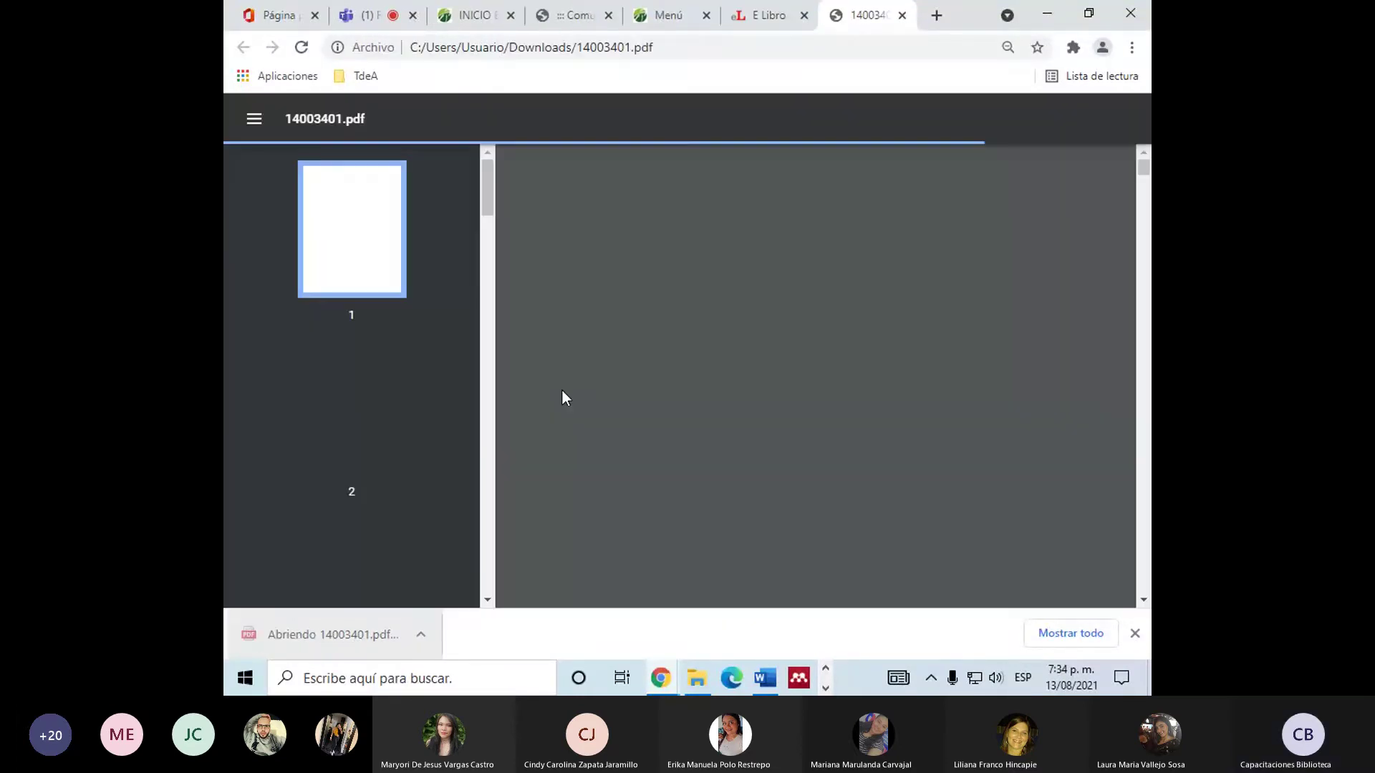
scroll(802, 336, down, 5)
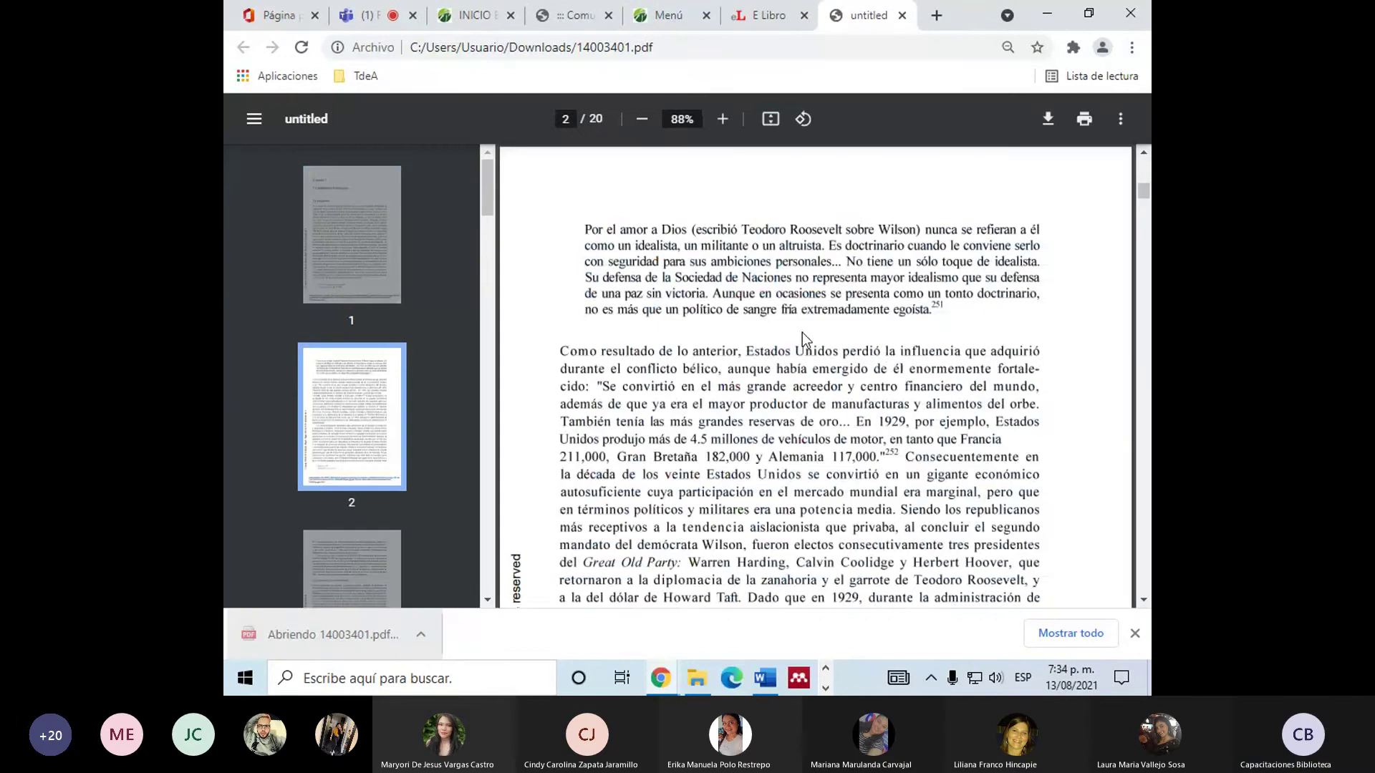
scroll(802, 332, down, 10)
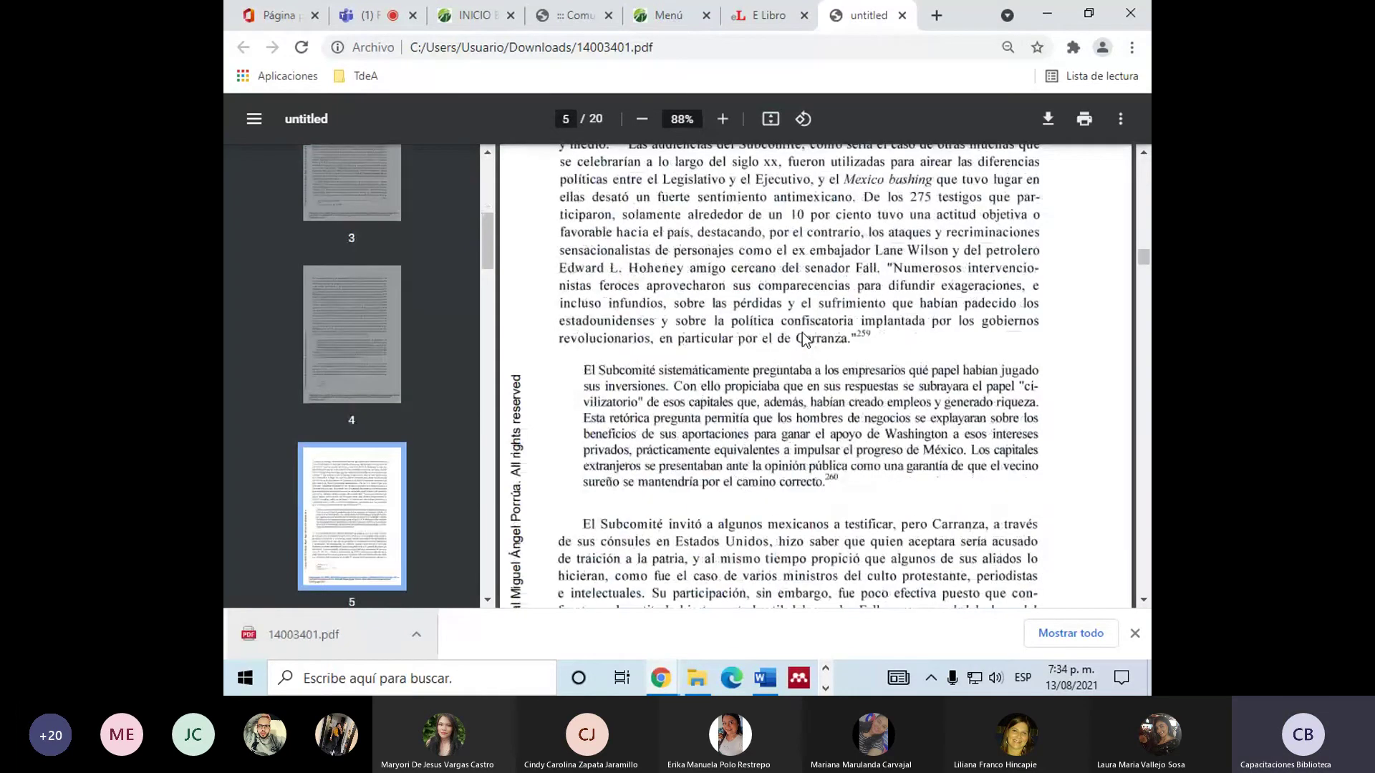
scroll(802, 332, down, 15)
Check the page range fields in eLibro's print dialog and return to the downloaded PDF.
click(759, 13)
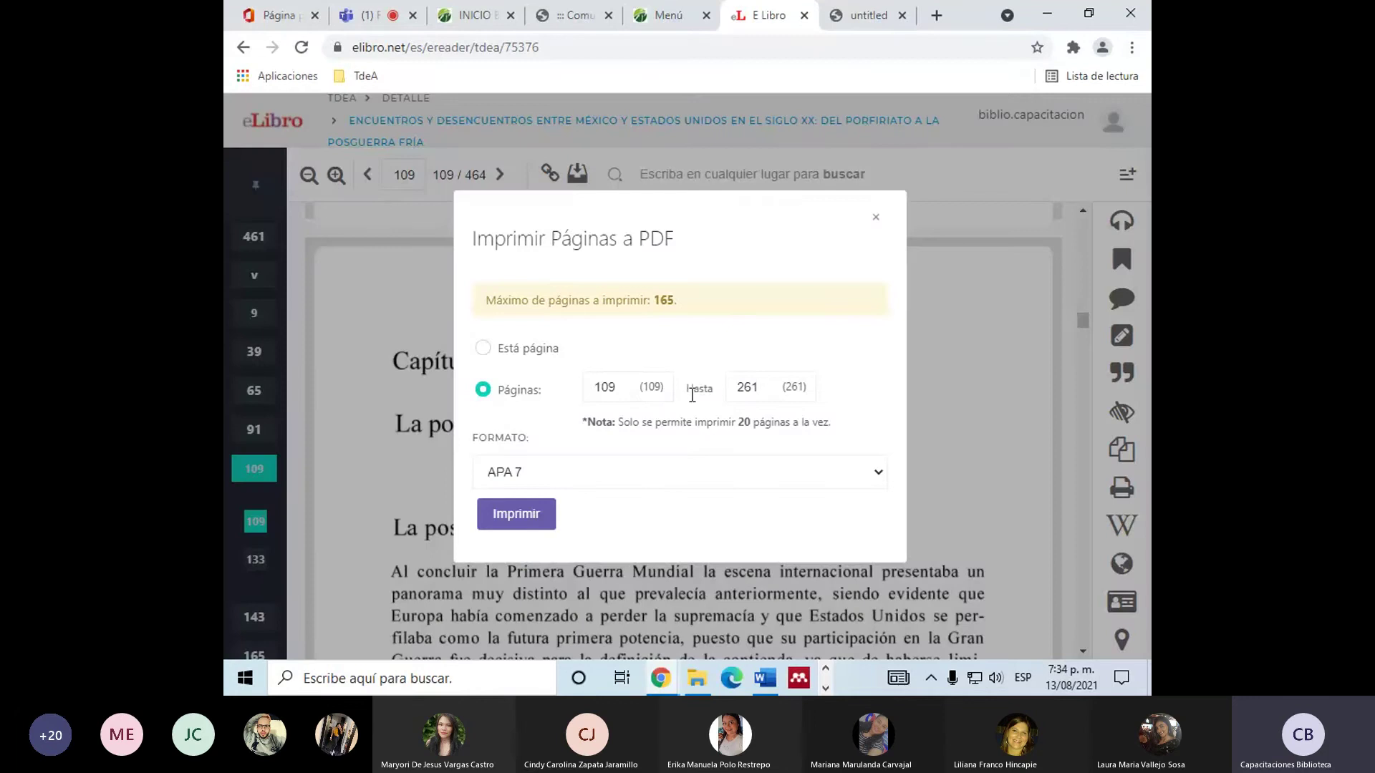
click(616, 387)
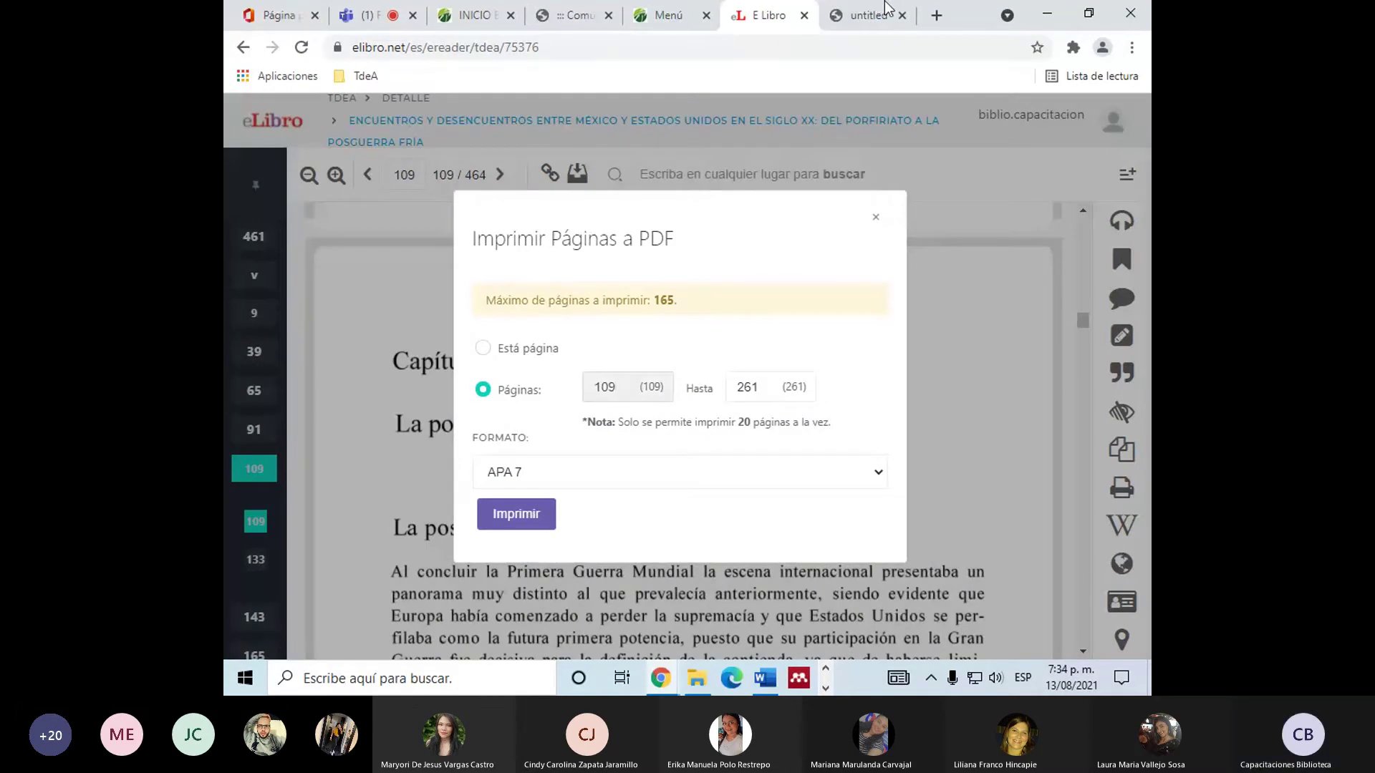
click(886, 9)
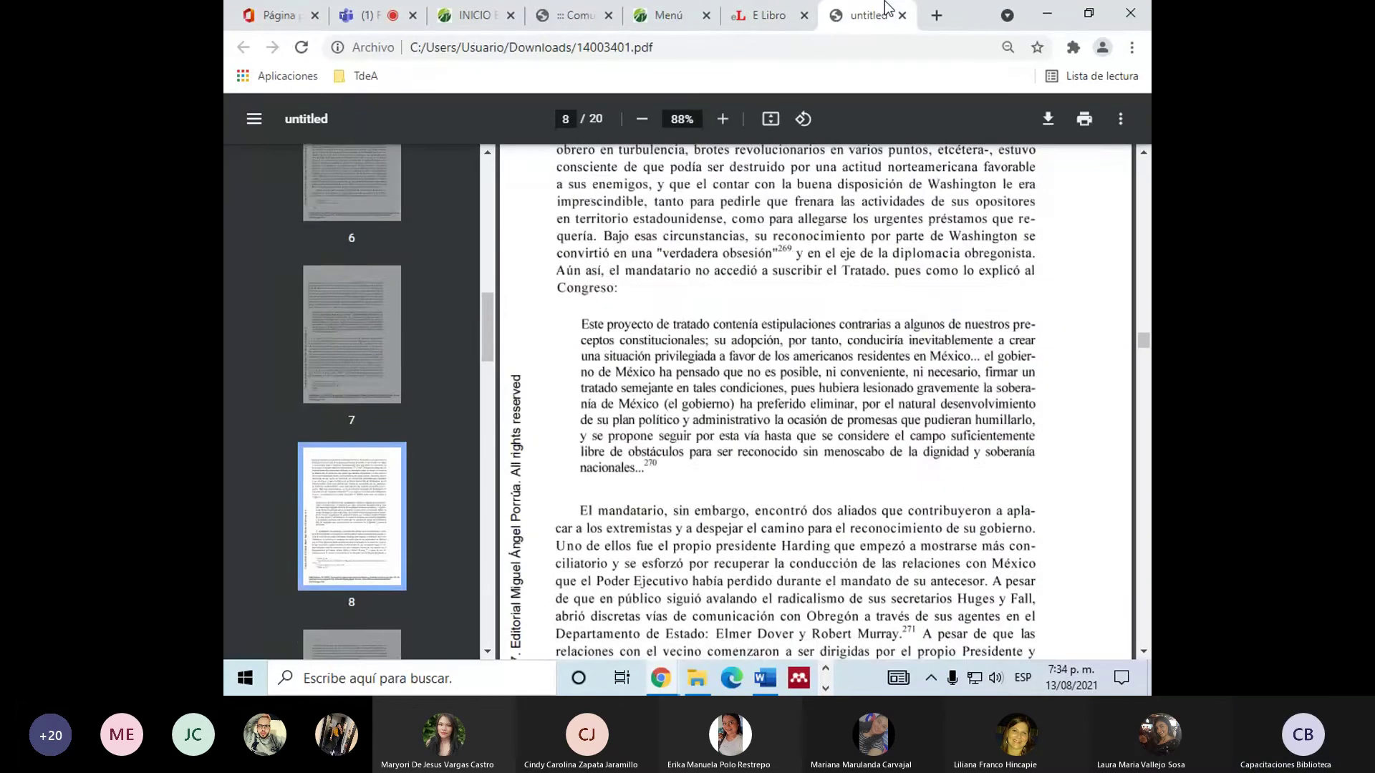
Examine the rest of the downloaded PDF through page 20, including the citation at the foot of the pages.
scroll(755, 582, down, 5)
scroll(1130, 427, down, 15)
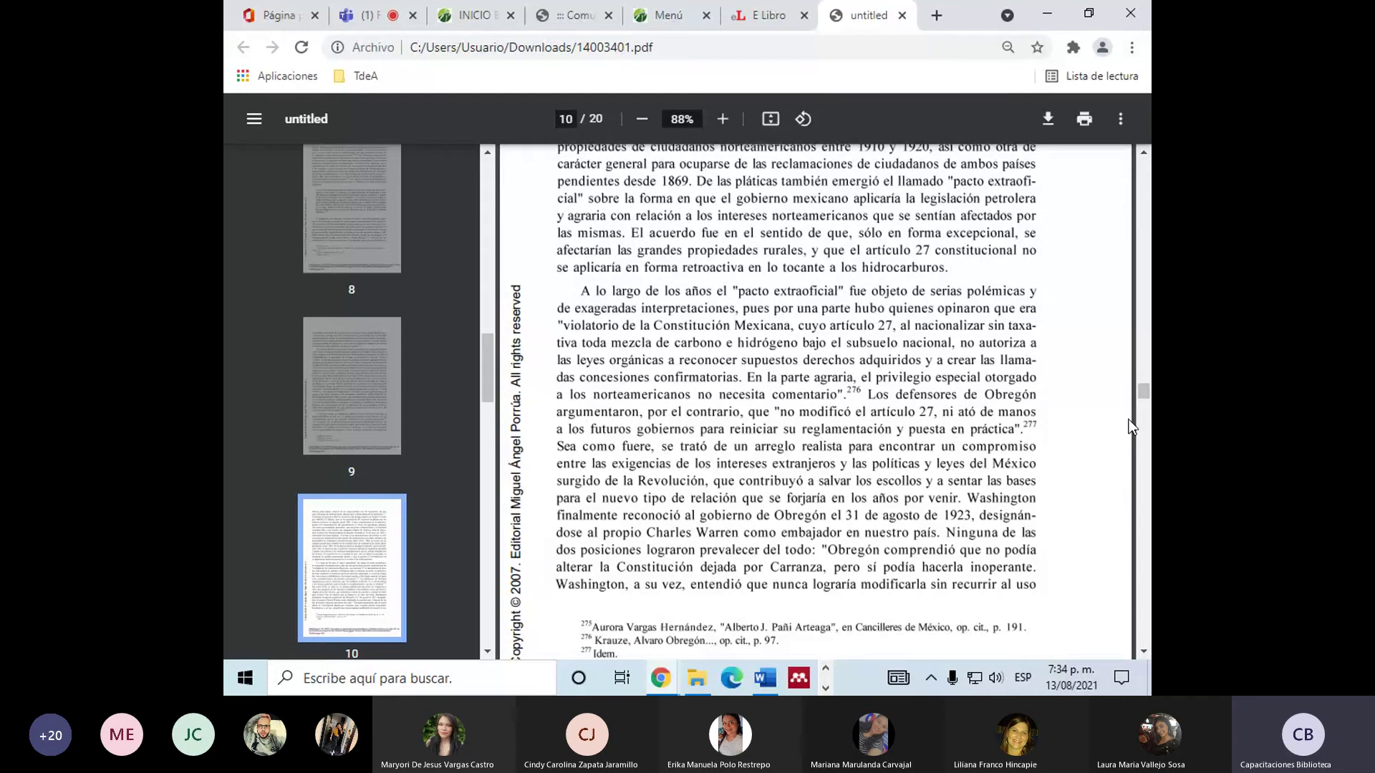
scroll(1130, 426, down, 20)
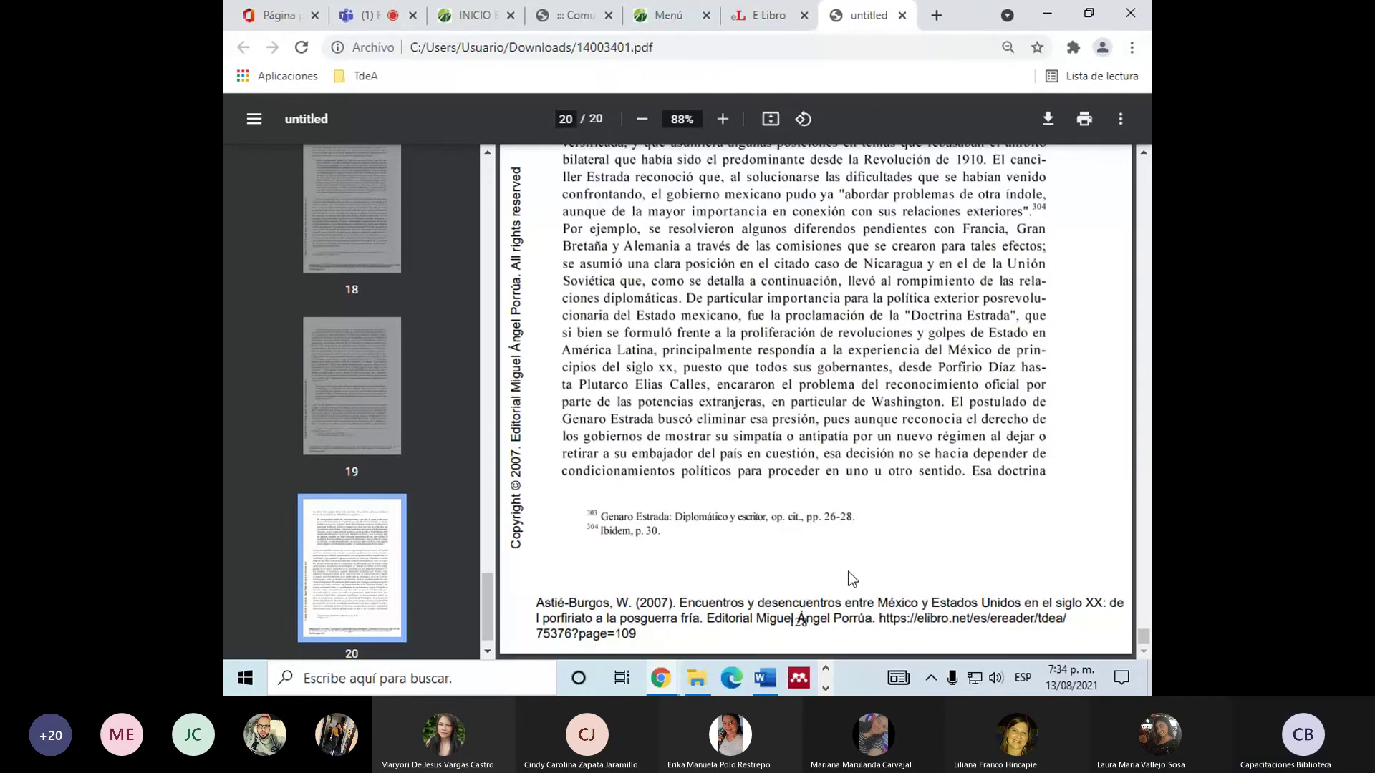
scroll(849, 552, up, 8)
scroll(814, 559, down, 4)
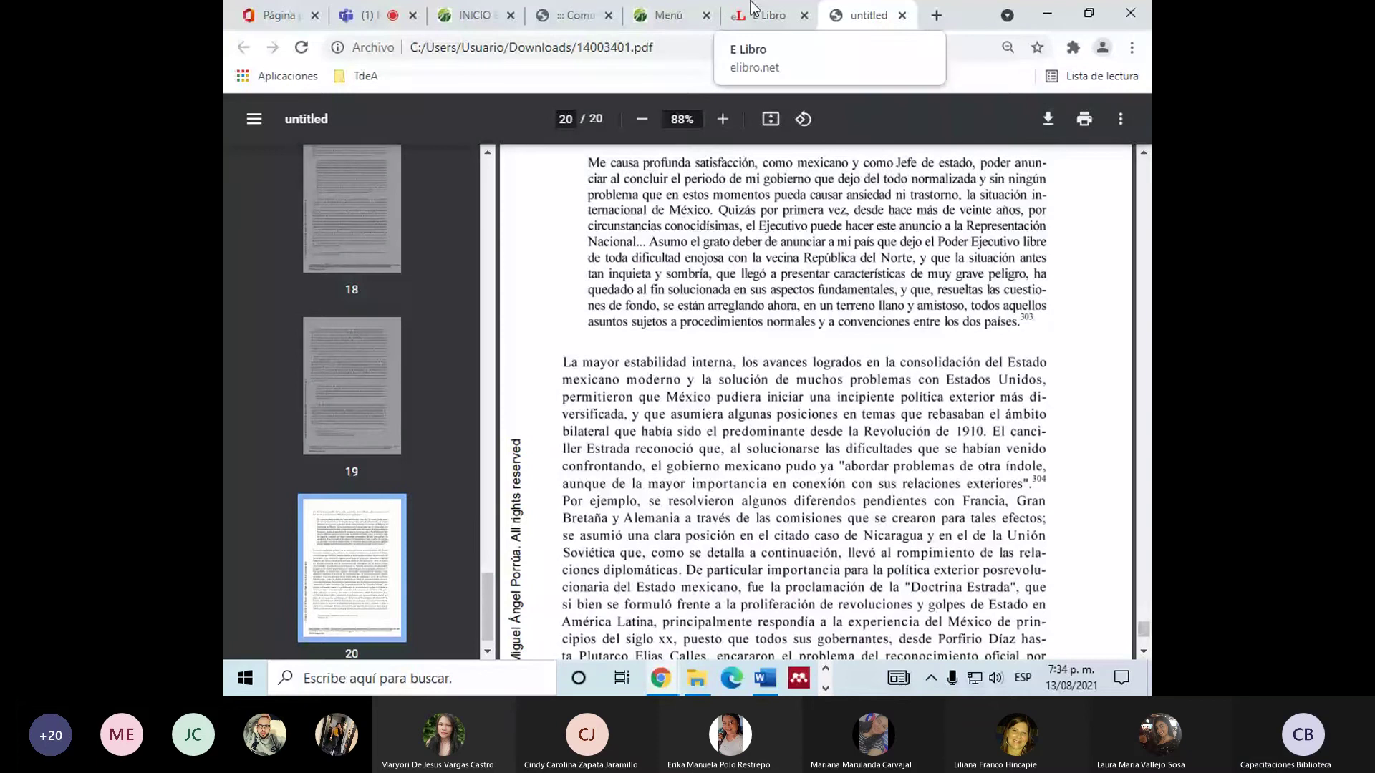
scroll(814, 6, down, 4)
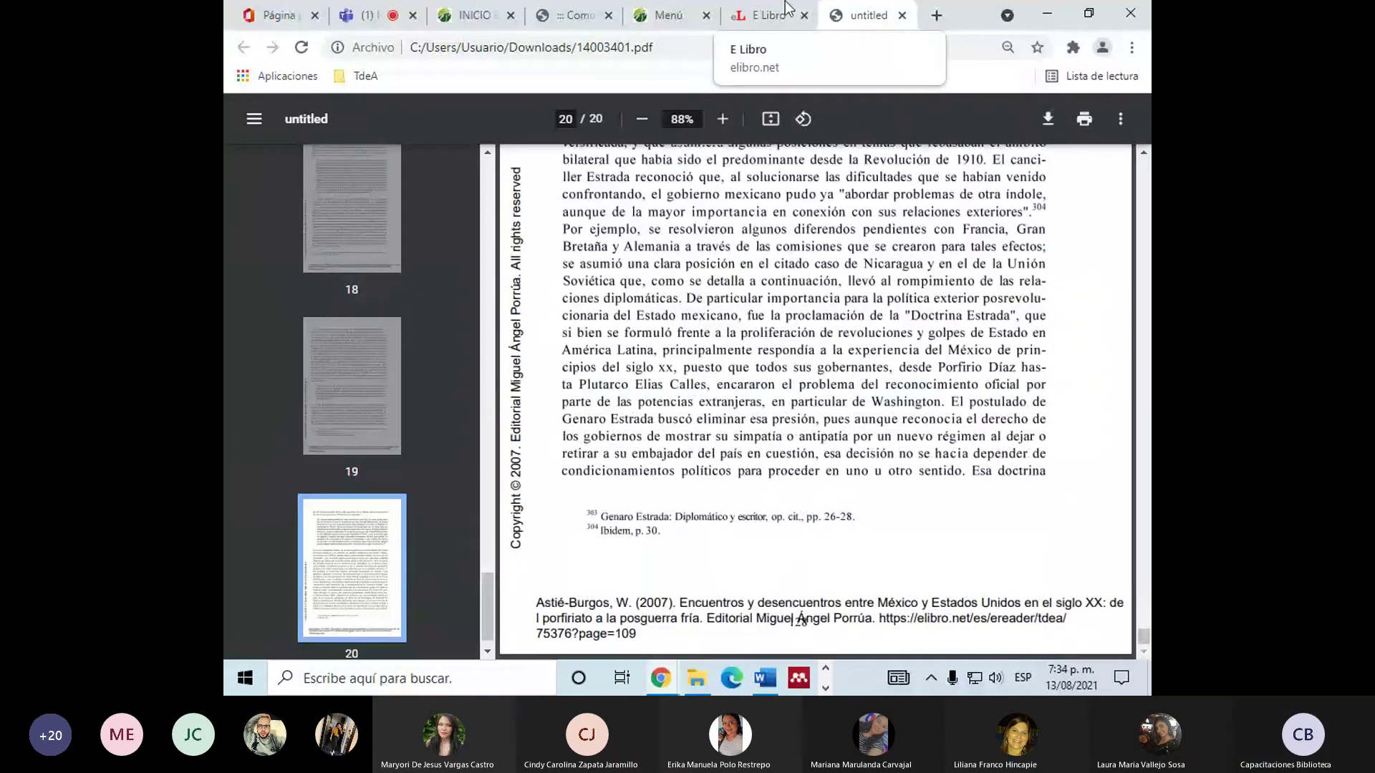
scroll(865, 479, up, 6)
scroll(865, 479, up, 3)
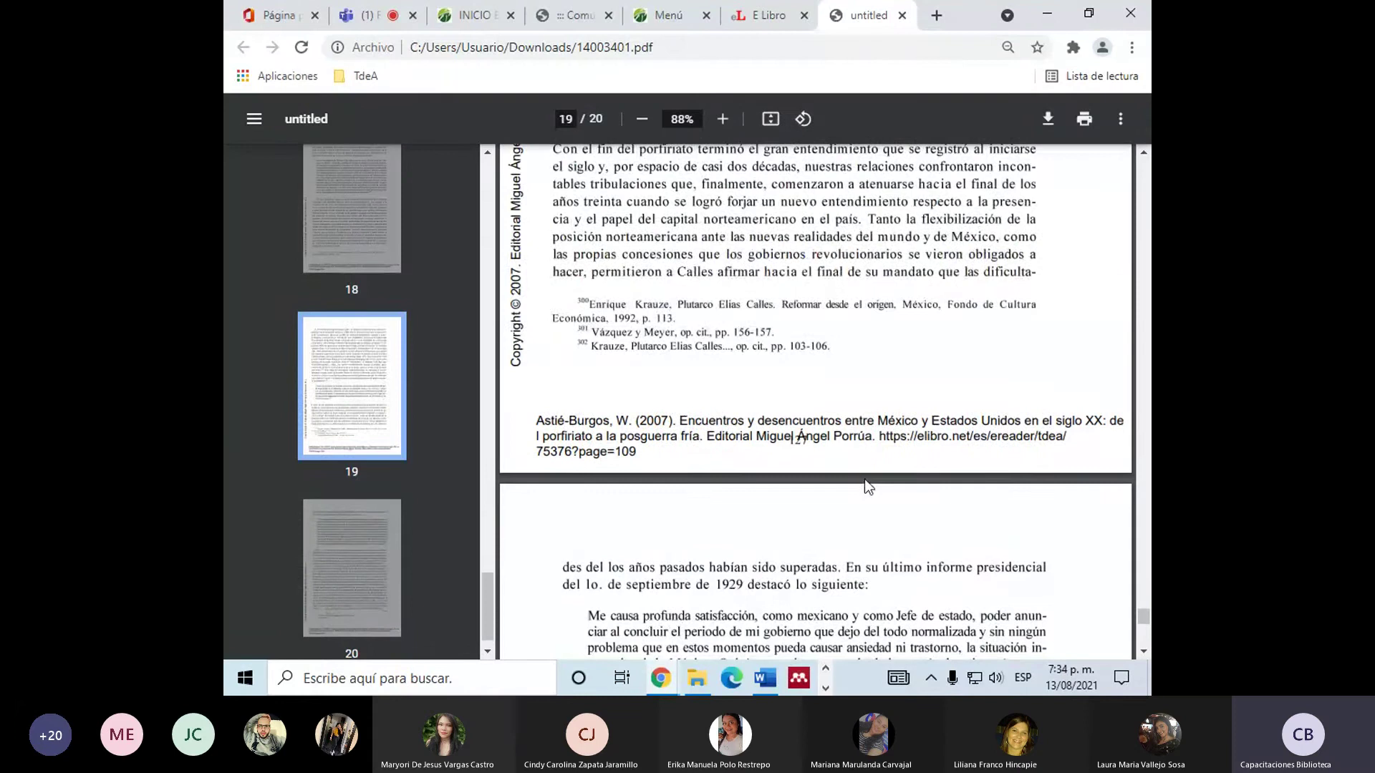
Return to the eLibro reader, close the print dialog and go to Chapter 9 on page 215.
click(788, 10)
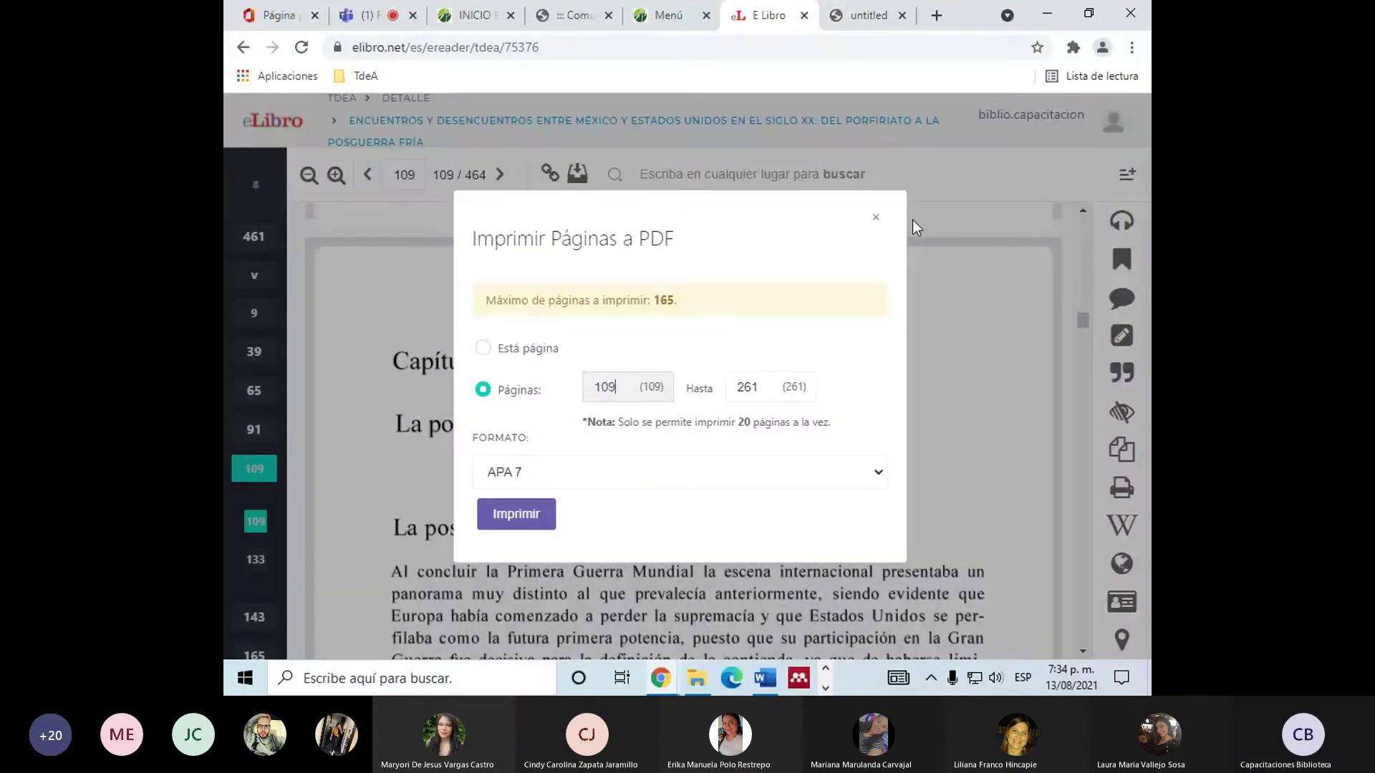
click(876, 219)
scroll(380, 483, down, 3)
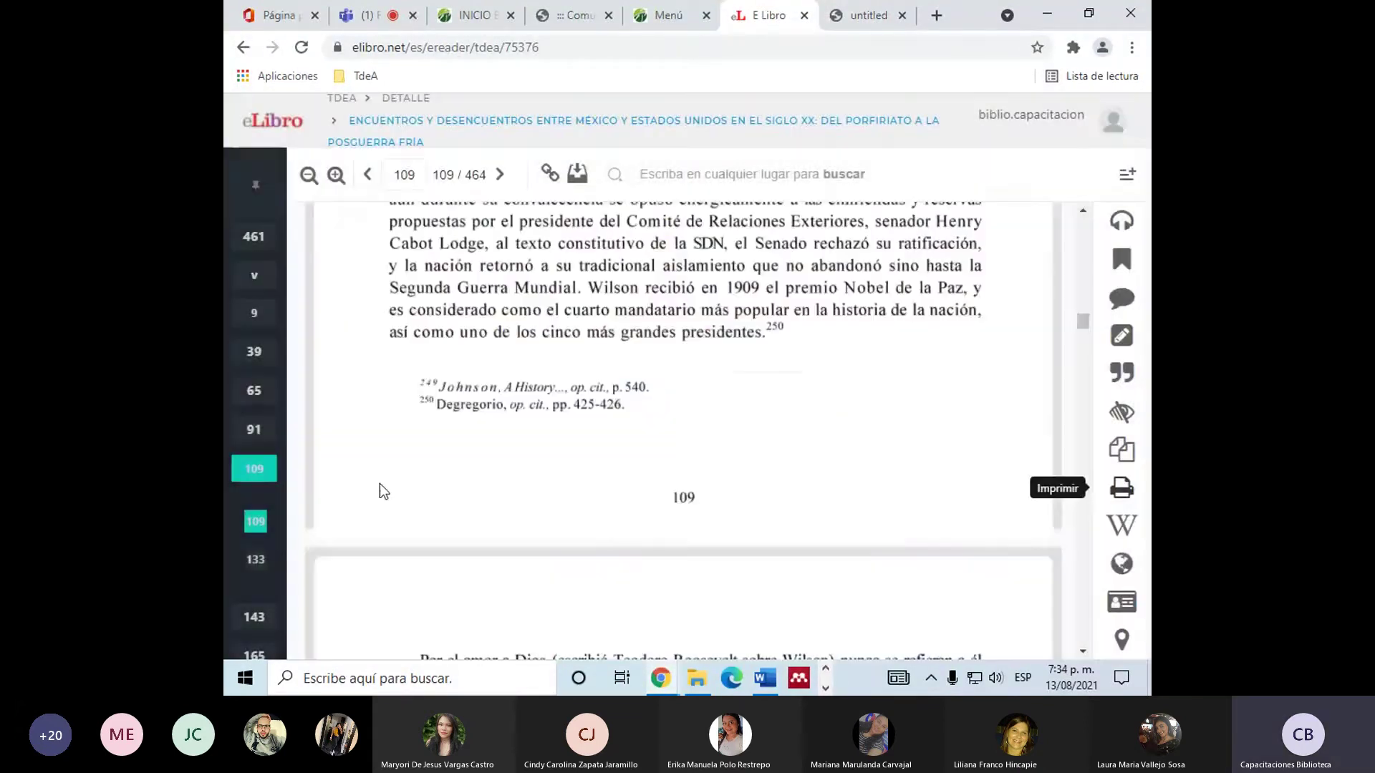
mouse_move(258, 430)
scroll(390, 460, down, 3)
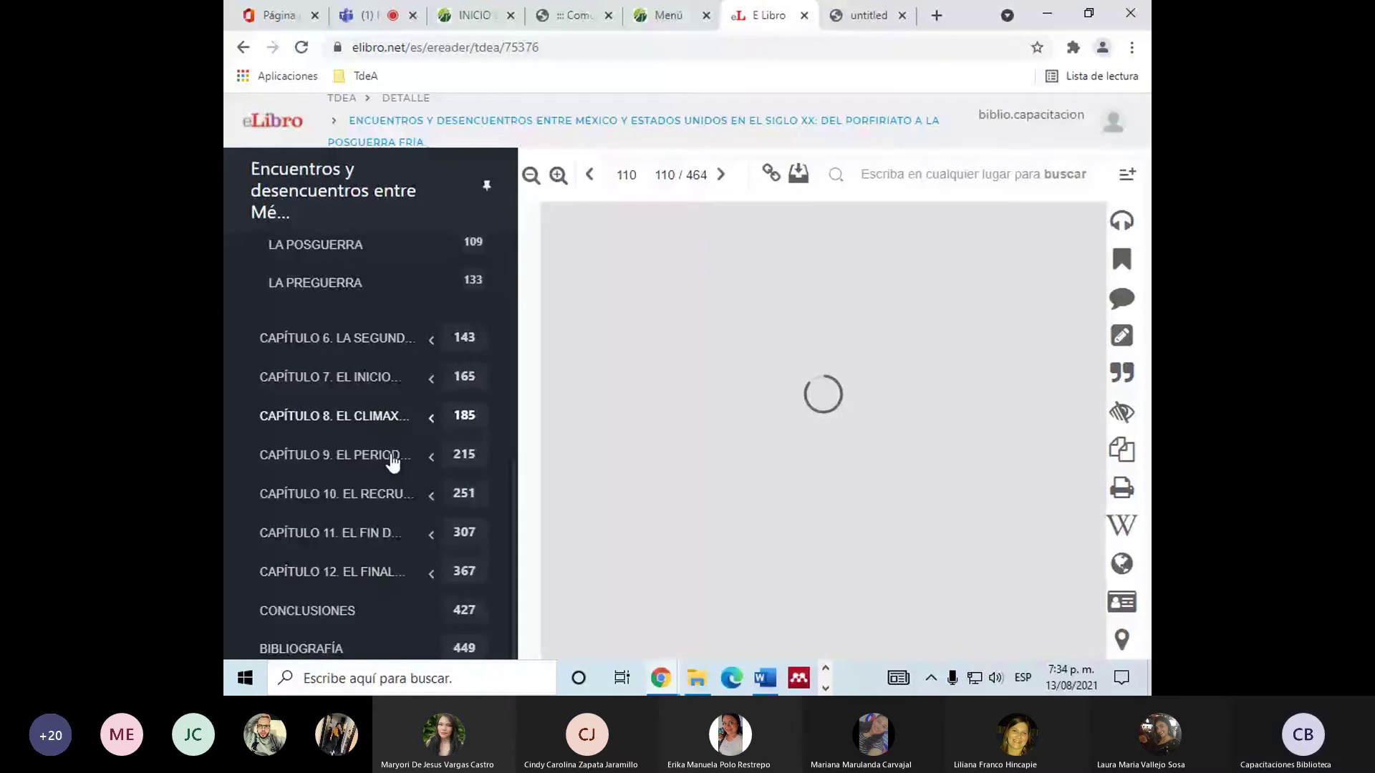
click(348, 458)
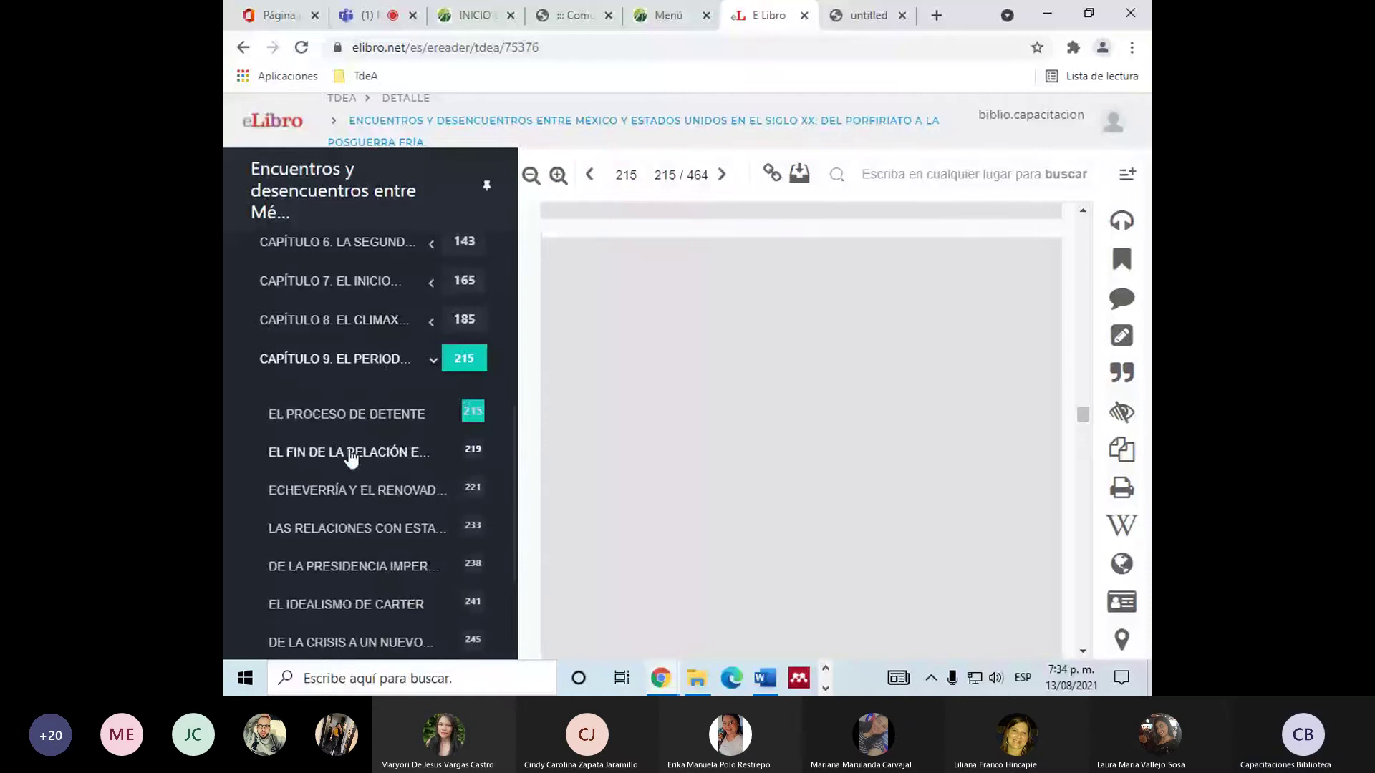
Print pages 215 to 234 to PDF in APA 7 format and return to the book's detail page.
click(1121, 490)
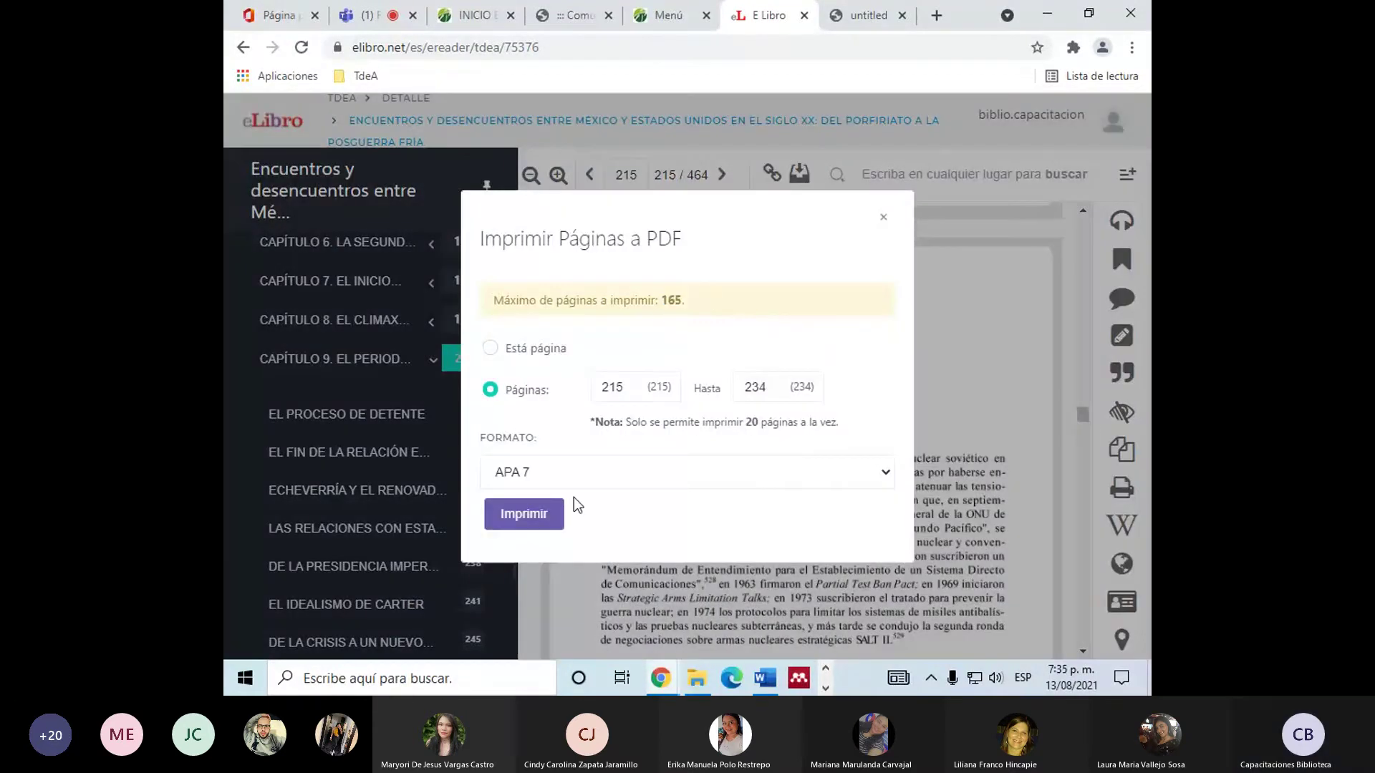
click(558, 512)
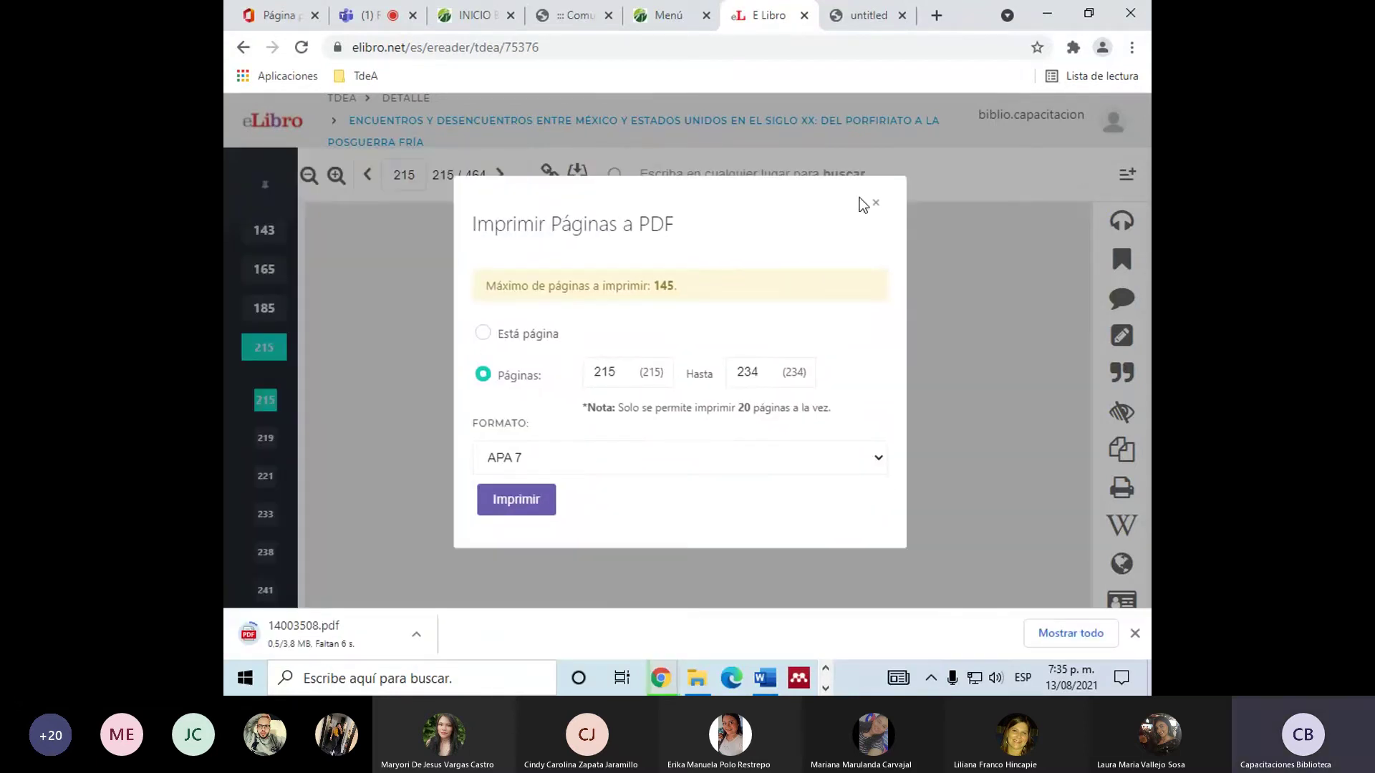
click(874, 213)
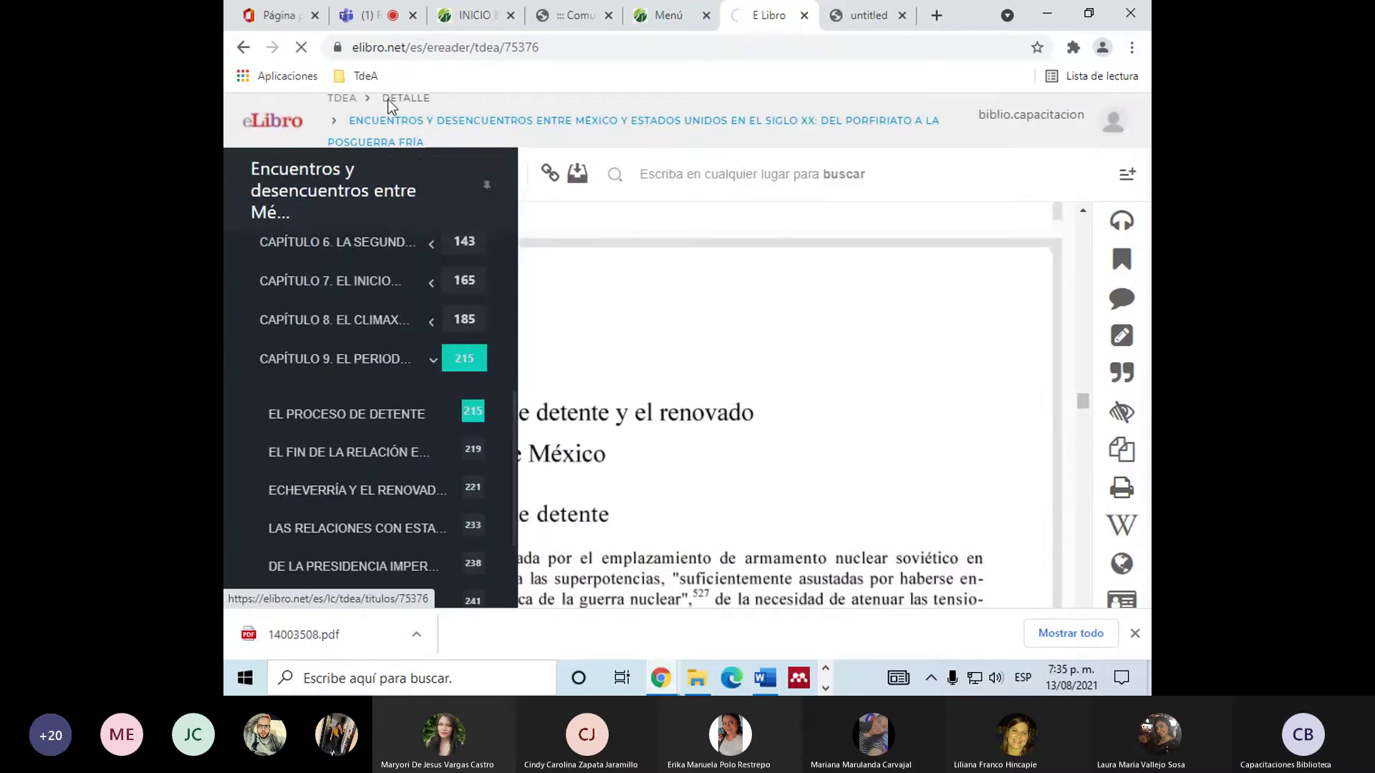
click(387, 108)
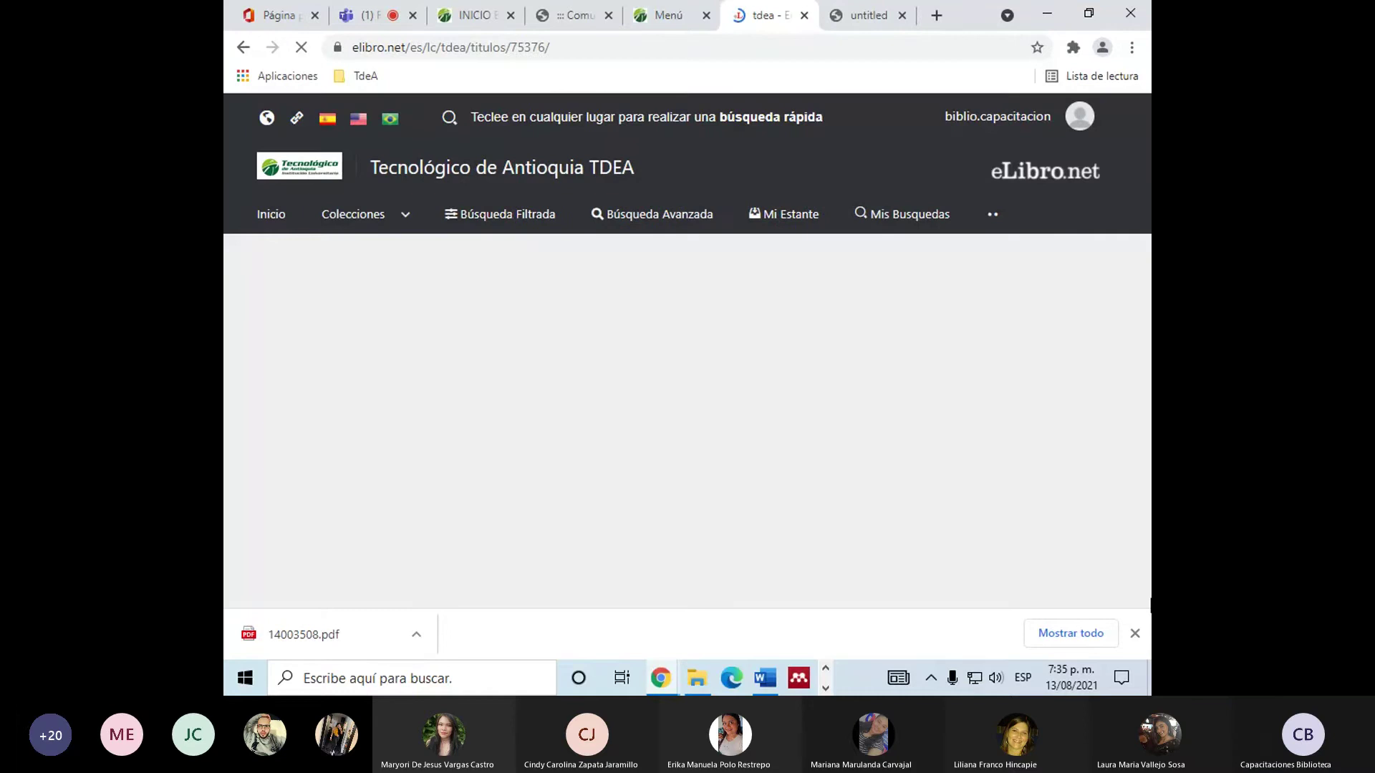
Dismiss the downloads bar and review the availability details and action options on the Mexico and United States book's page.
click(1135, 634)
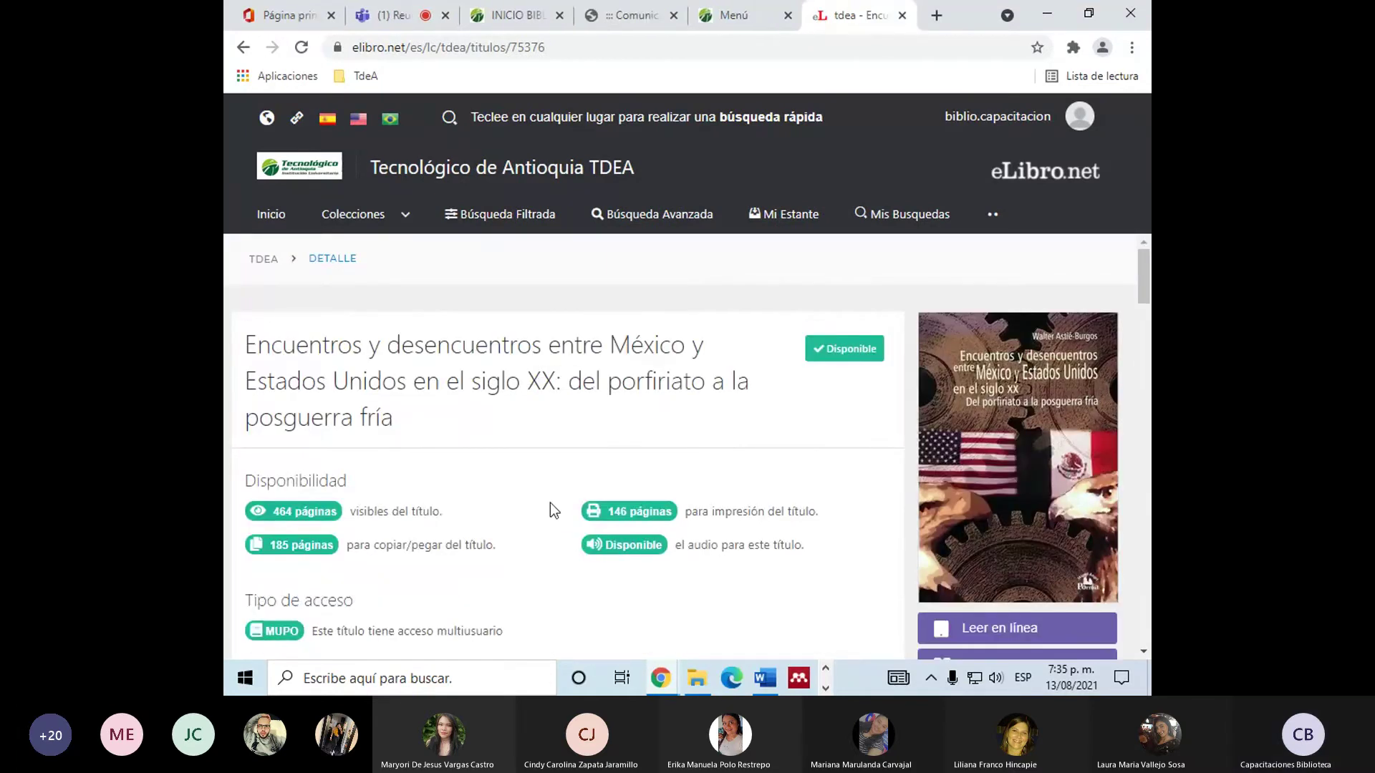
scroll(550, 503, down, 4)
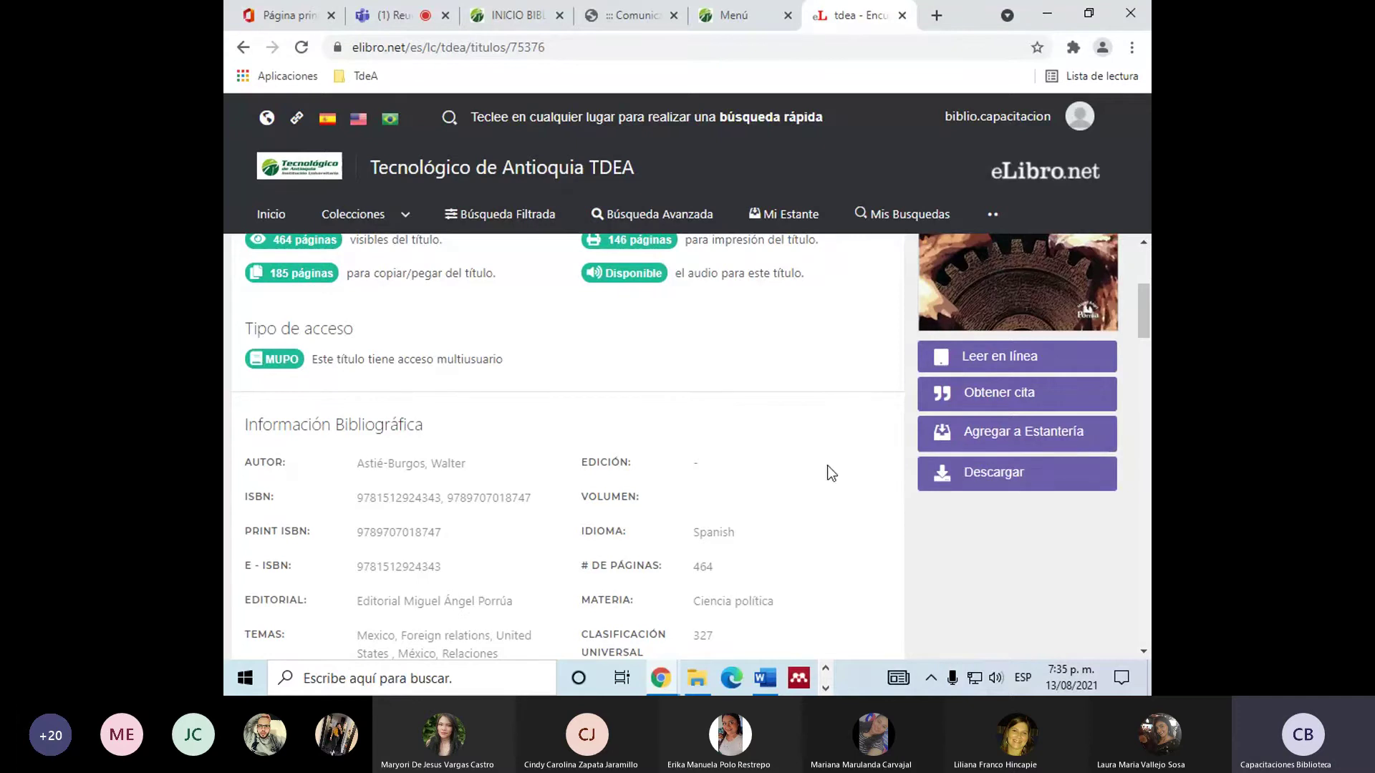
scroll(760, 526, up, 4)
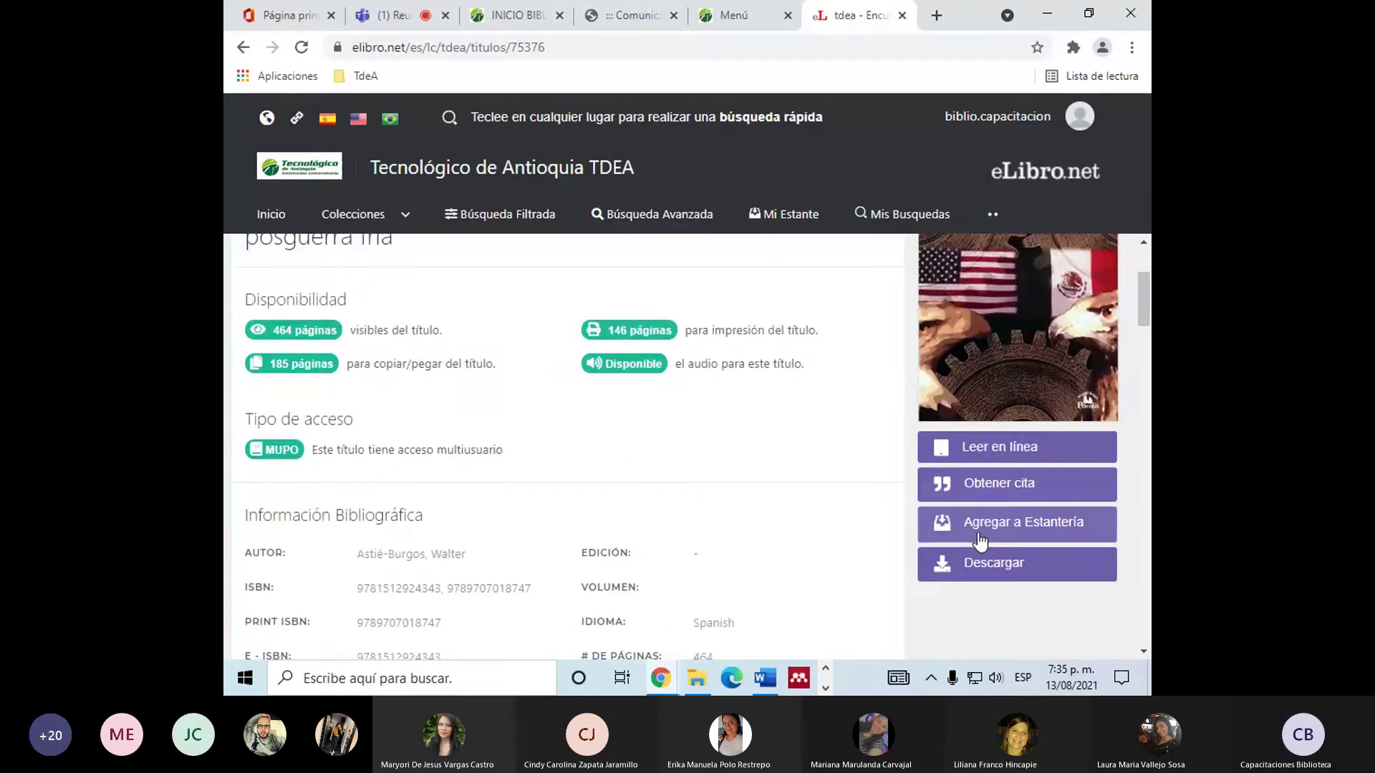
Return to the library's database menu and open the BiblioTechnia e-book platform.
click(761, 9)
scroll(772, 380, down, 3)
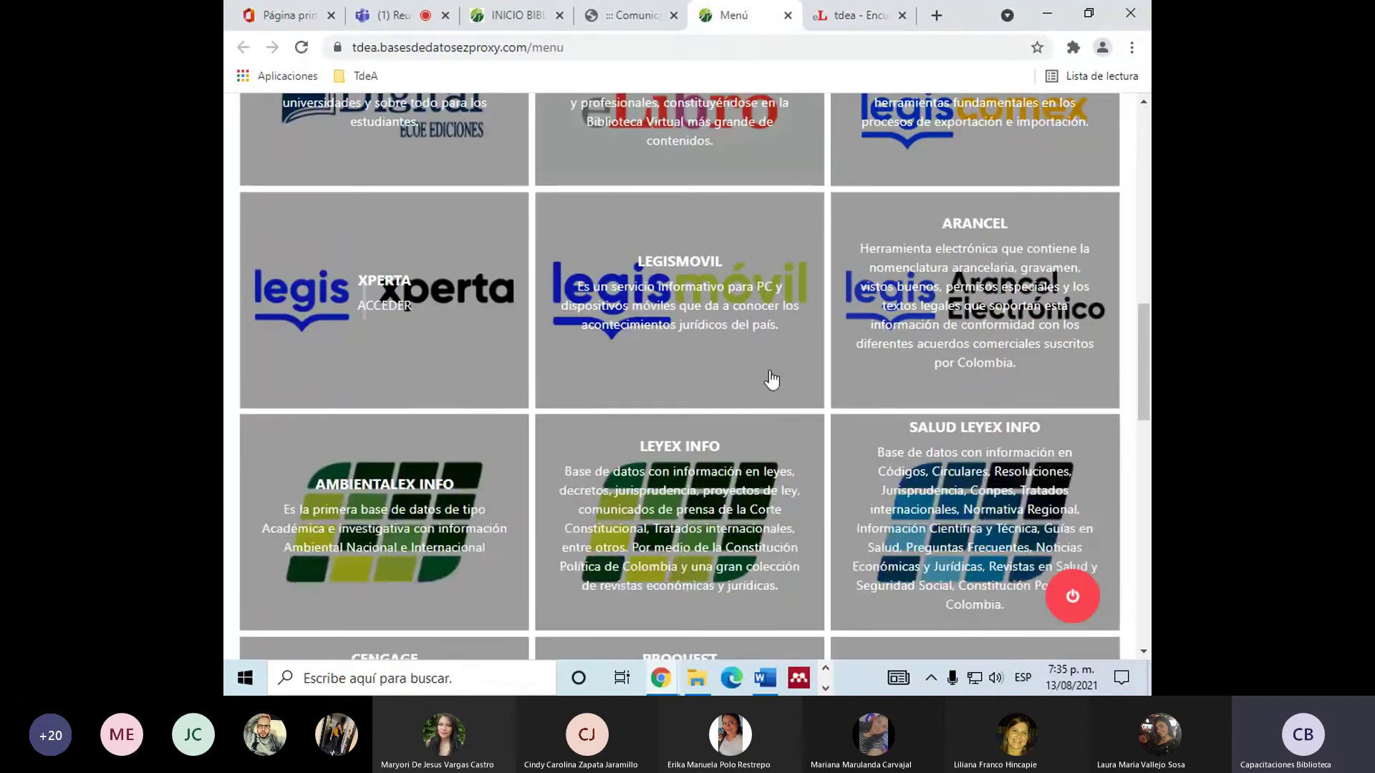
scroll(772, 379, down, 3)
click(706, 501)
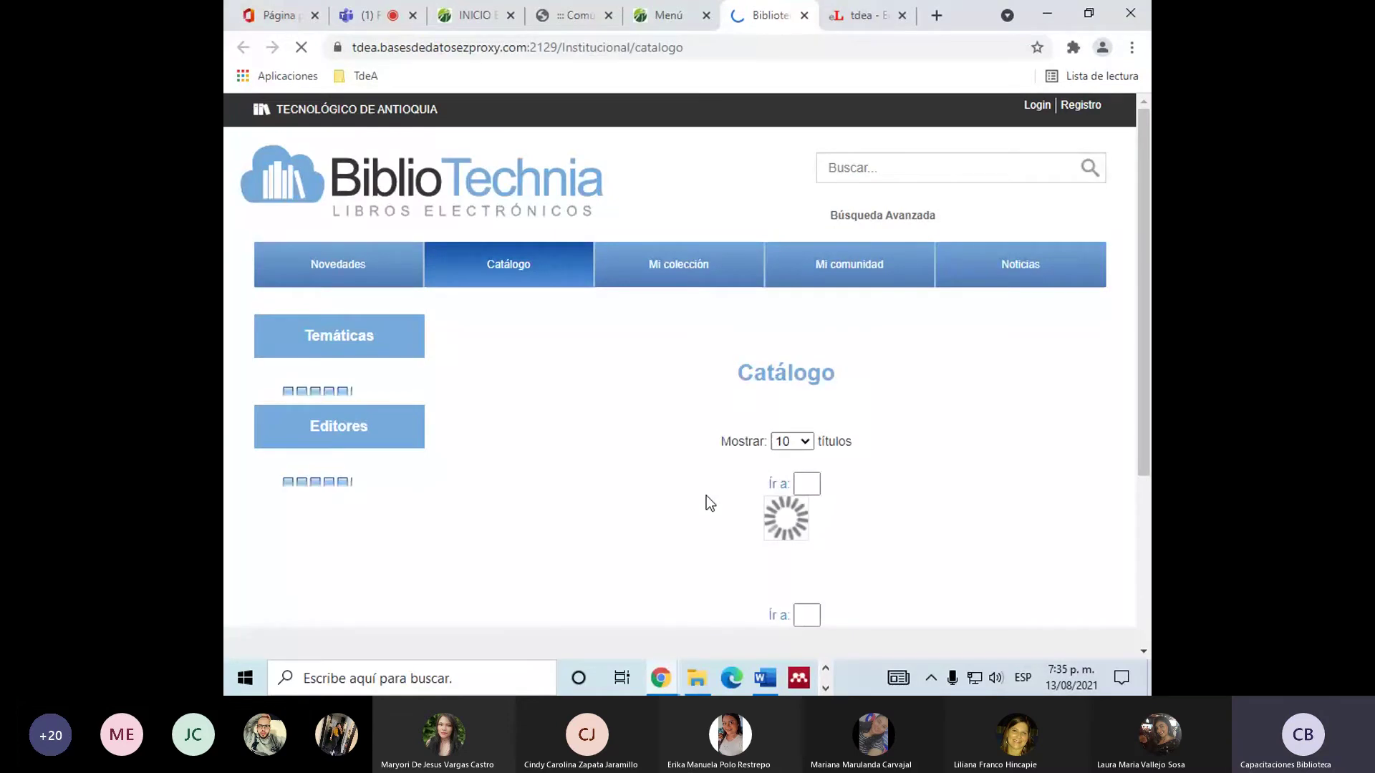
Examine the BiblioTechnia catalogue, including its subject and publisher filters, first page of titles and total number of books.
scroll(324, 398, down, 1)
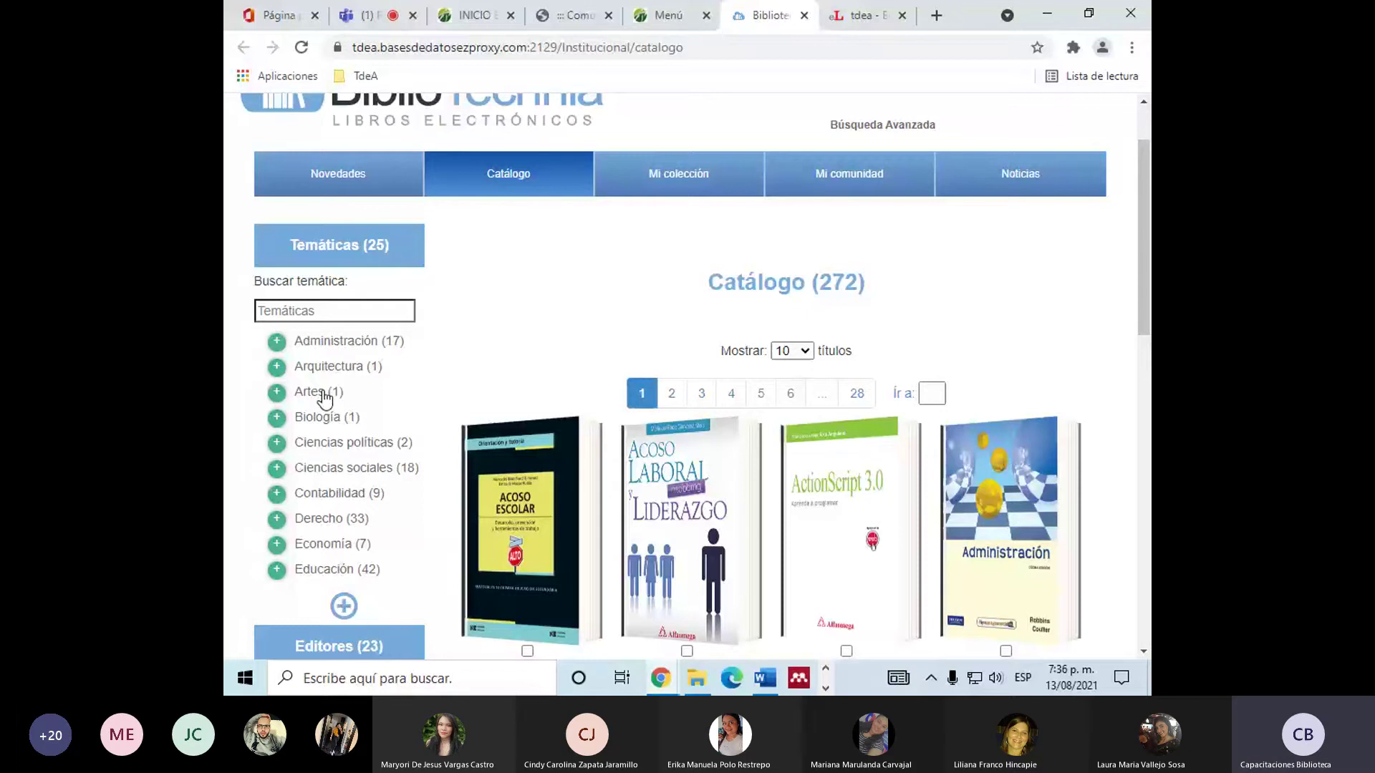
scroll(229, 515, down, 6)
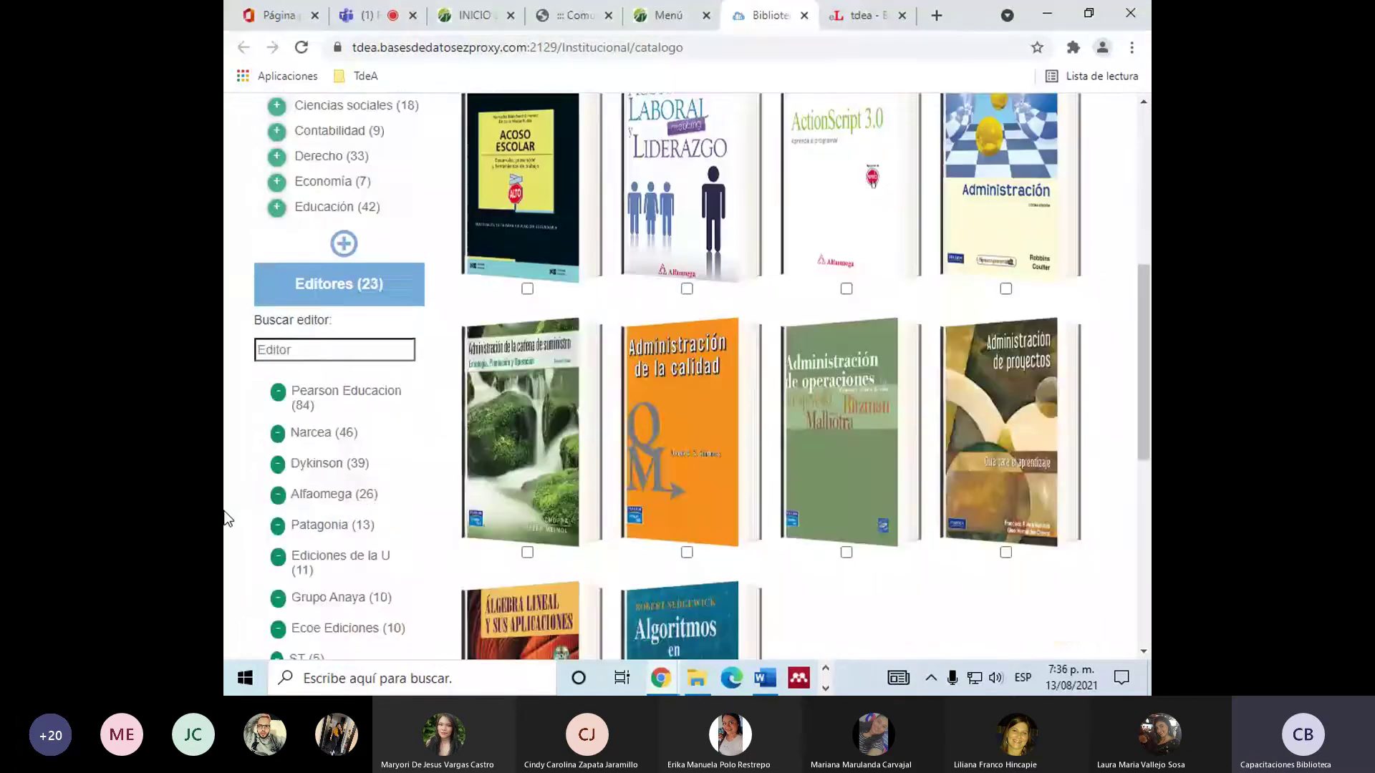
scroll(226, 519, up, 6)
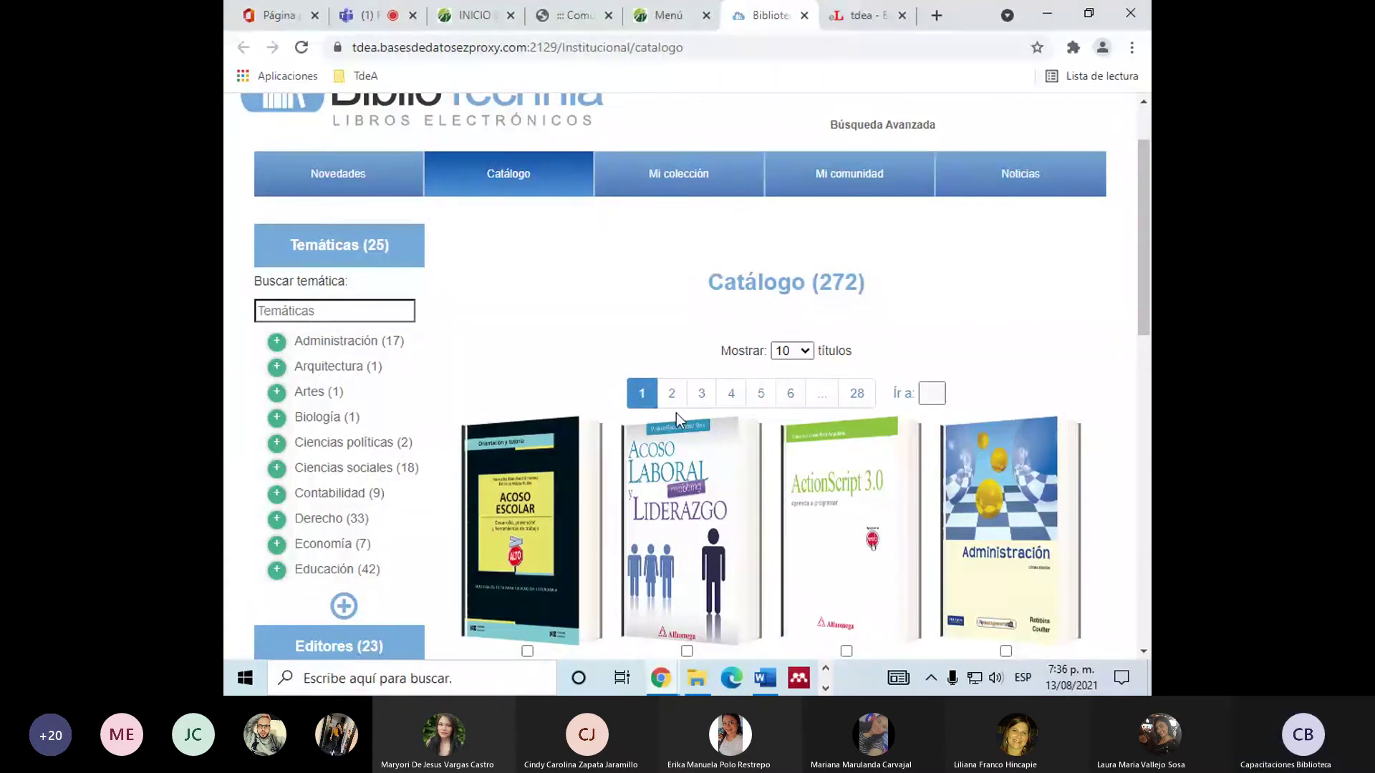
scroll(676, 414, up, 2)
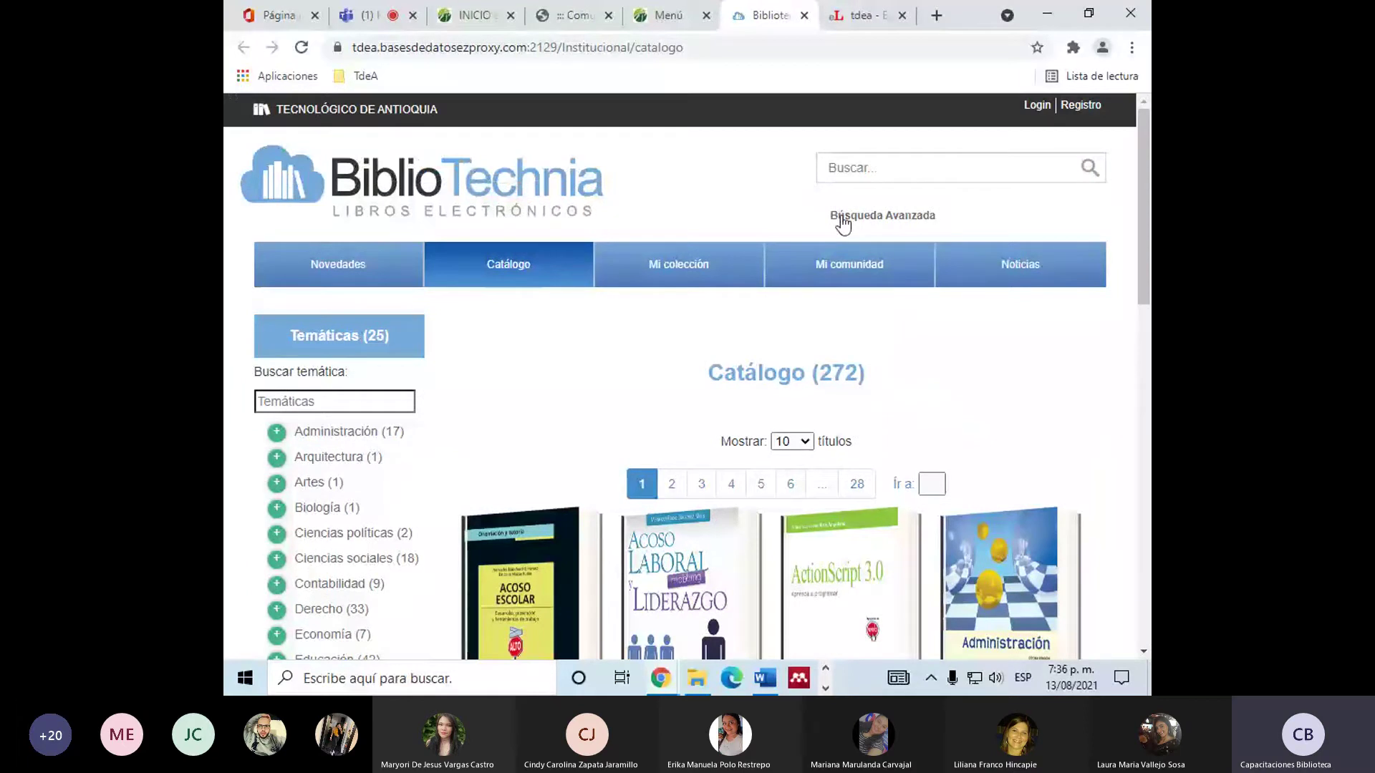
drag(818, 372, 851, 367)
Search BiblioTechnia for "Estados Unidos en la posguerra".
click(863, 175)
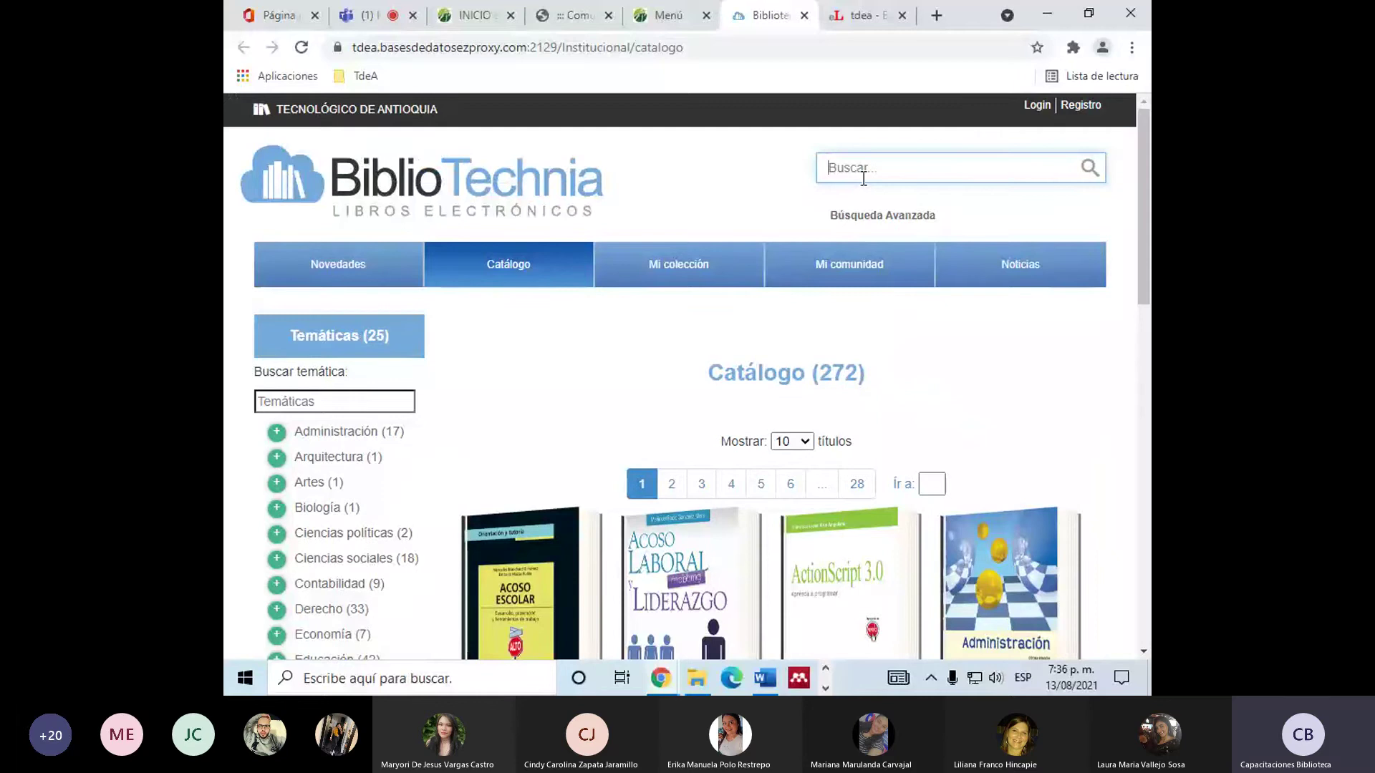
text(Estados Unidos en la )
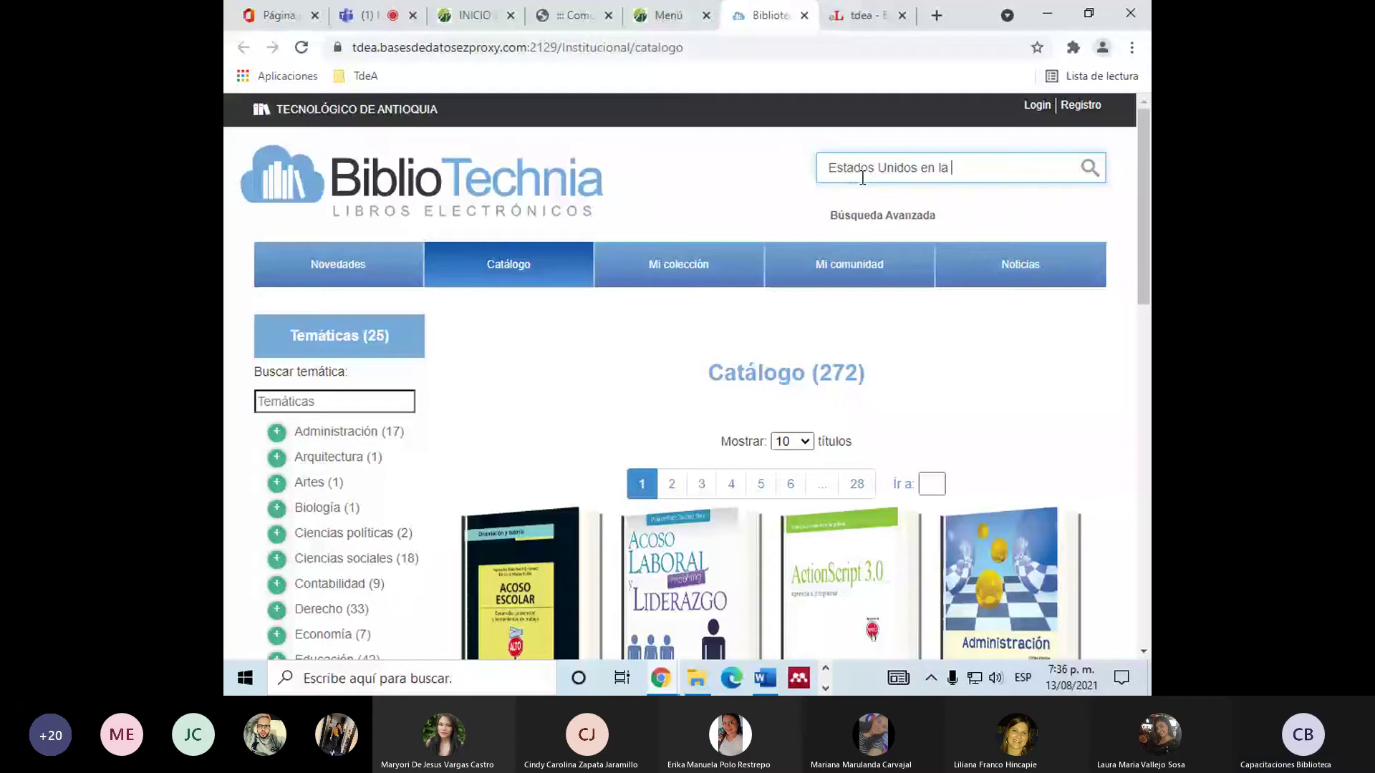
text(posguerra)
key(Return)
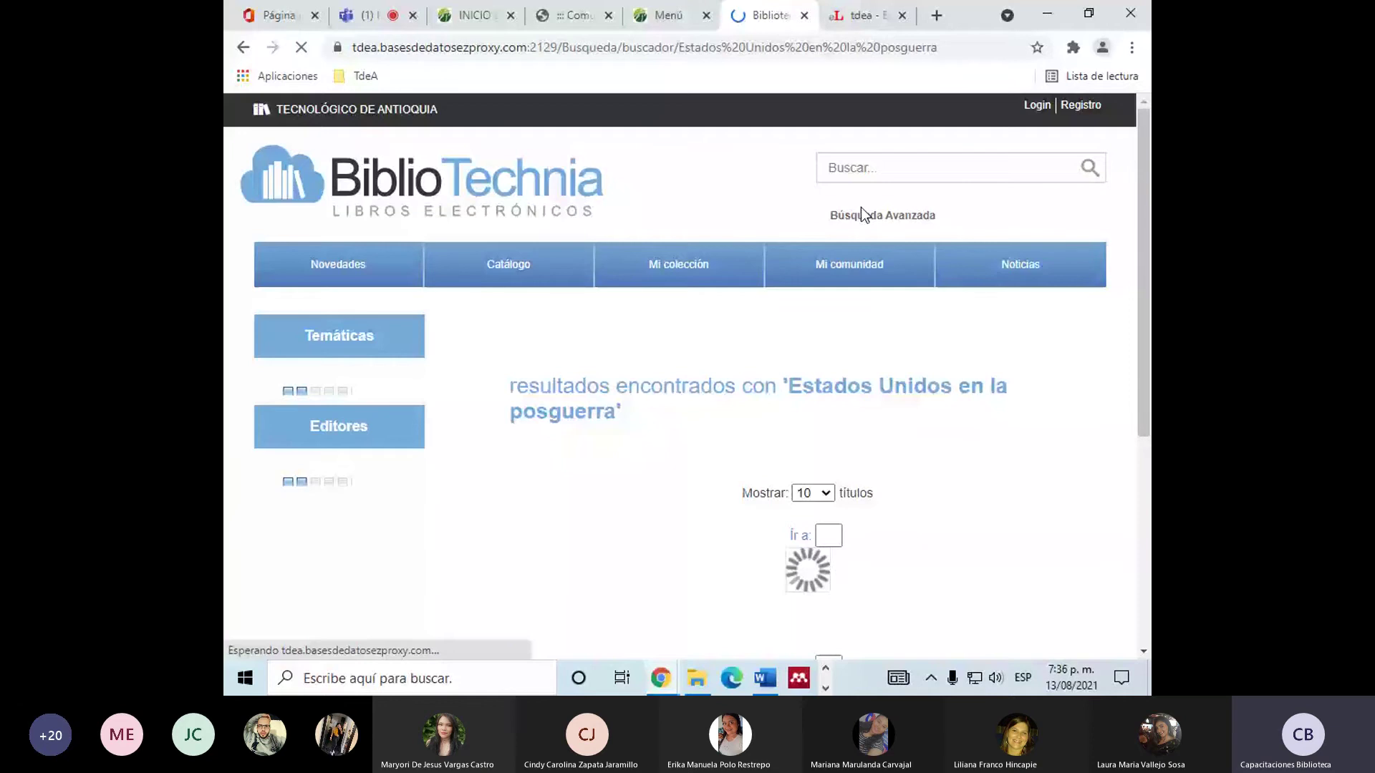
Broaden the BiblioTechnia search to the single term "posguerra".
click(905, 171)
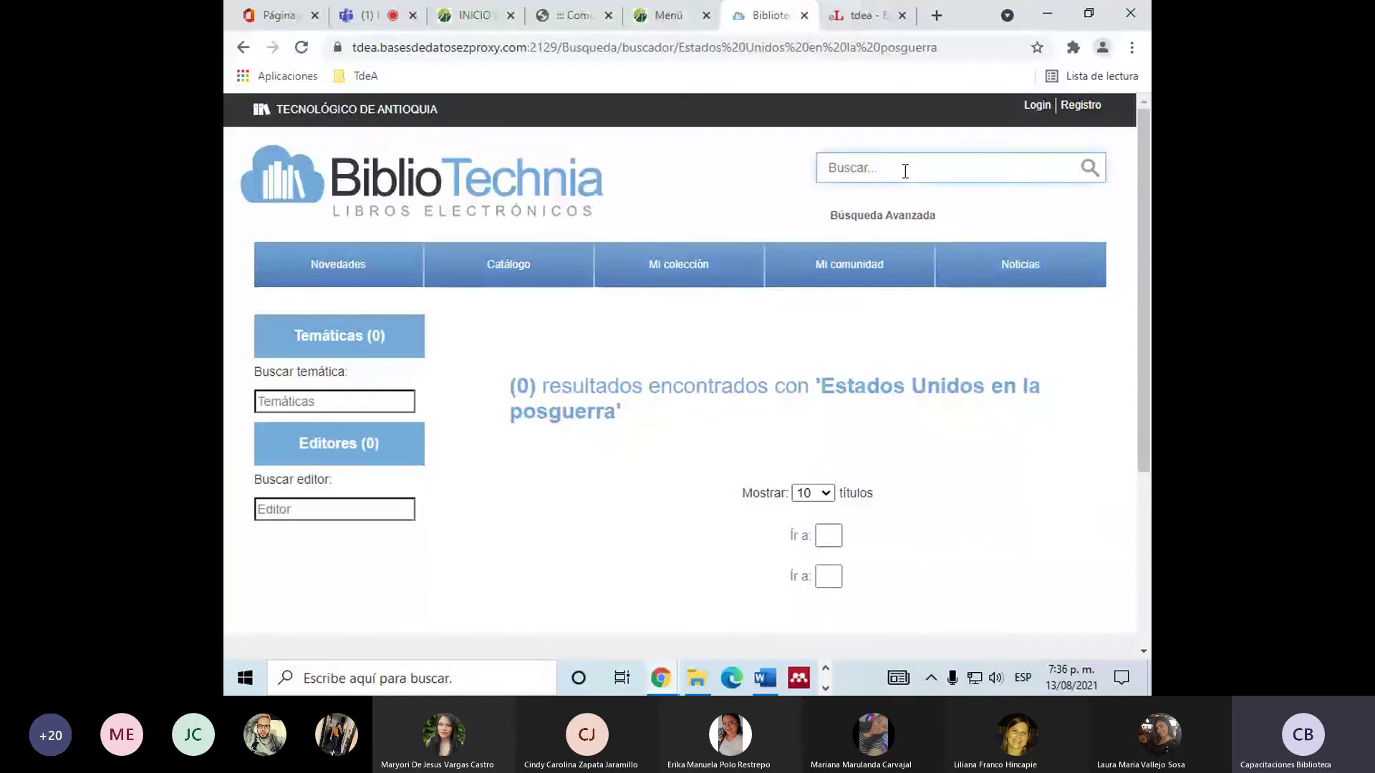
text(posguerra)
key(Return)
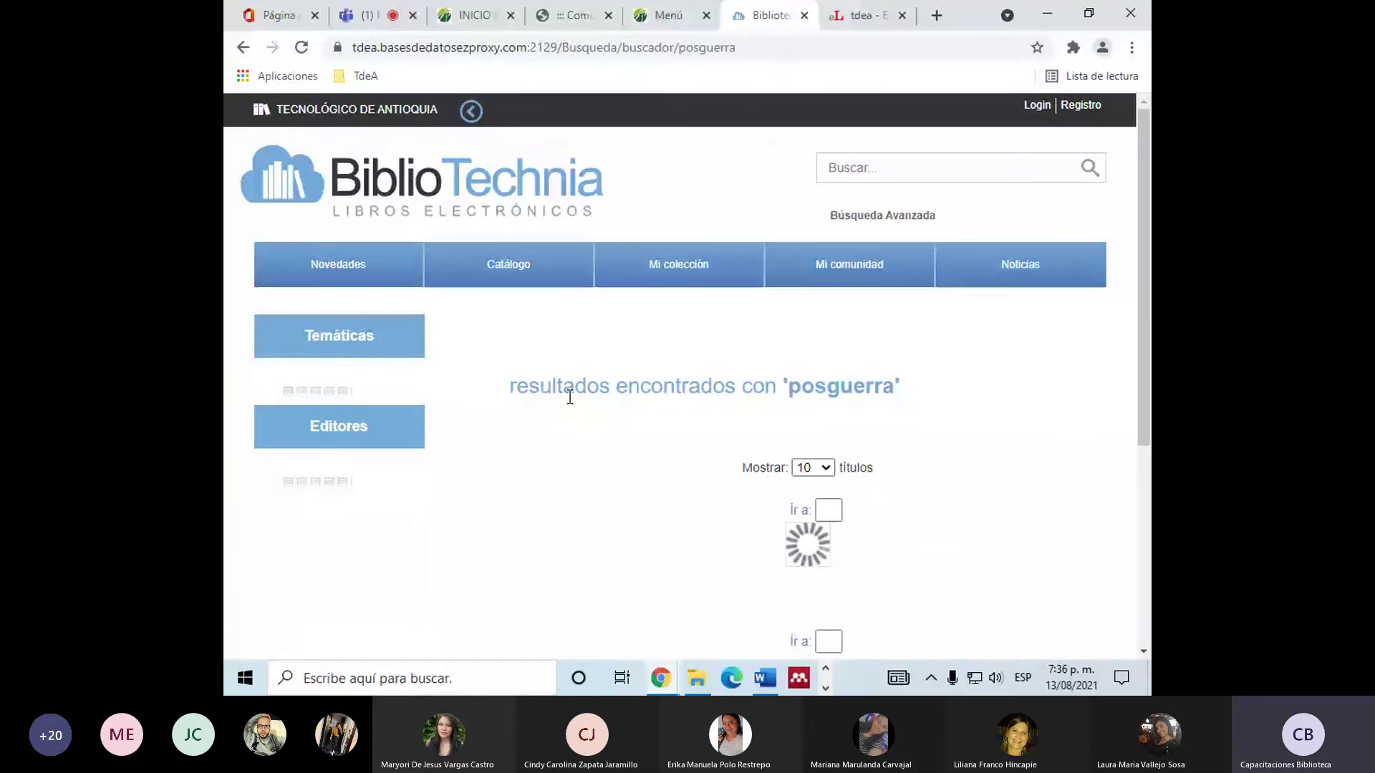
click(888, 166)
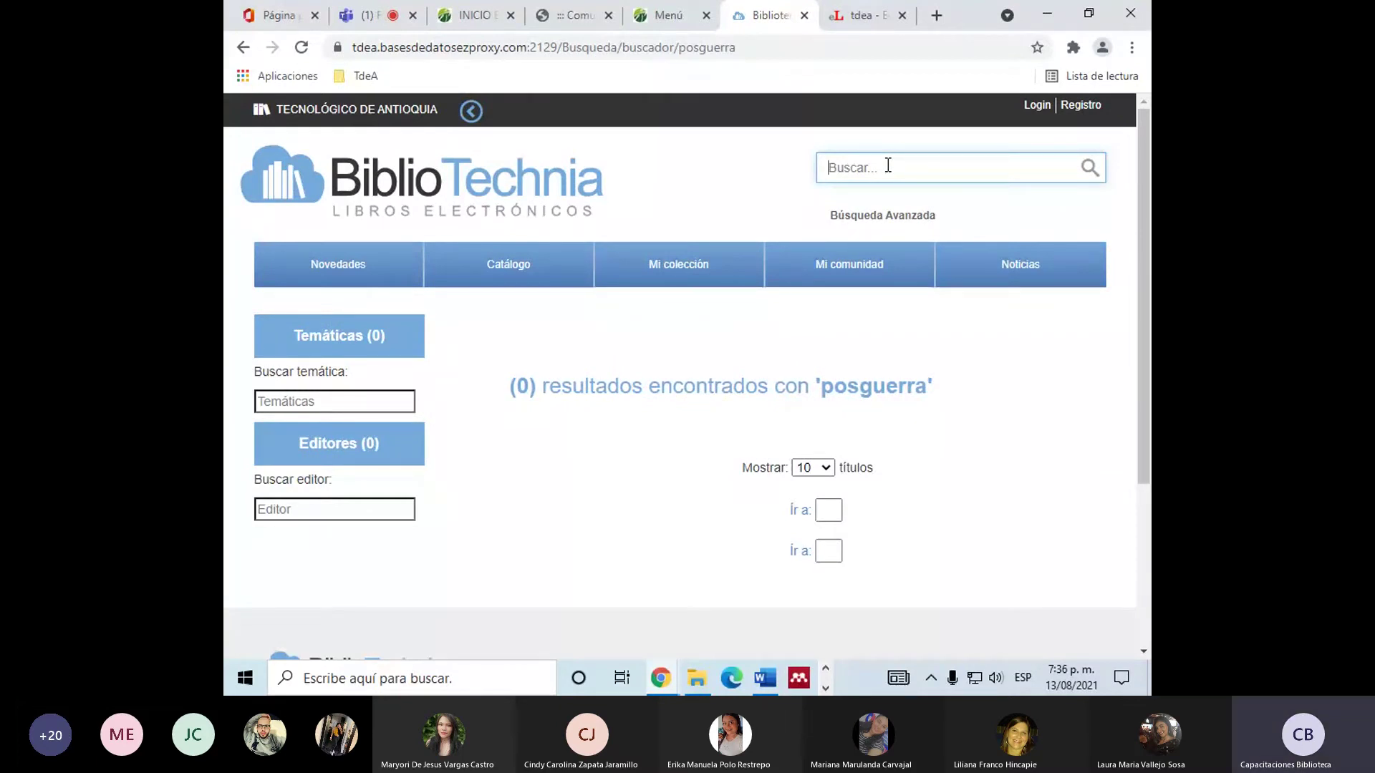
Compare the eLibro book page and the database menu with the BiblioTechnia search page, ending on BiblioTechnia.
key(ctrl+shift+Tab)
key(ctrl+Tab)
key(ctrl+Tab)
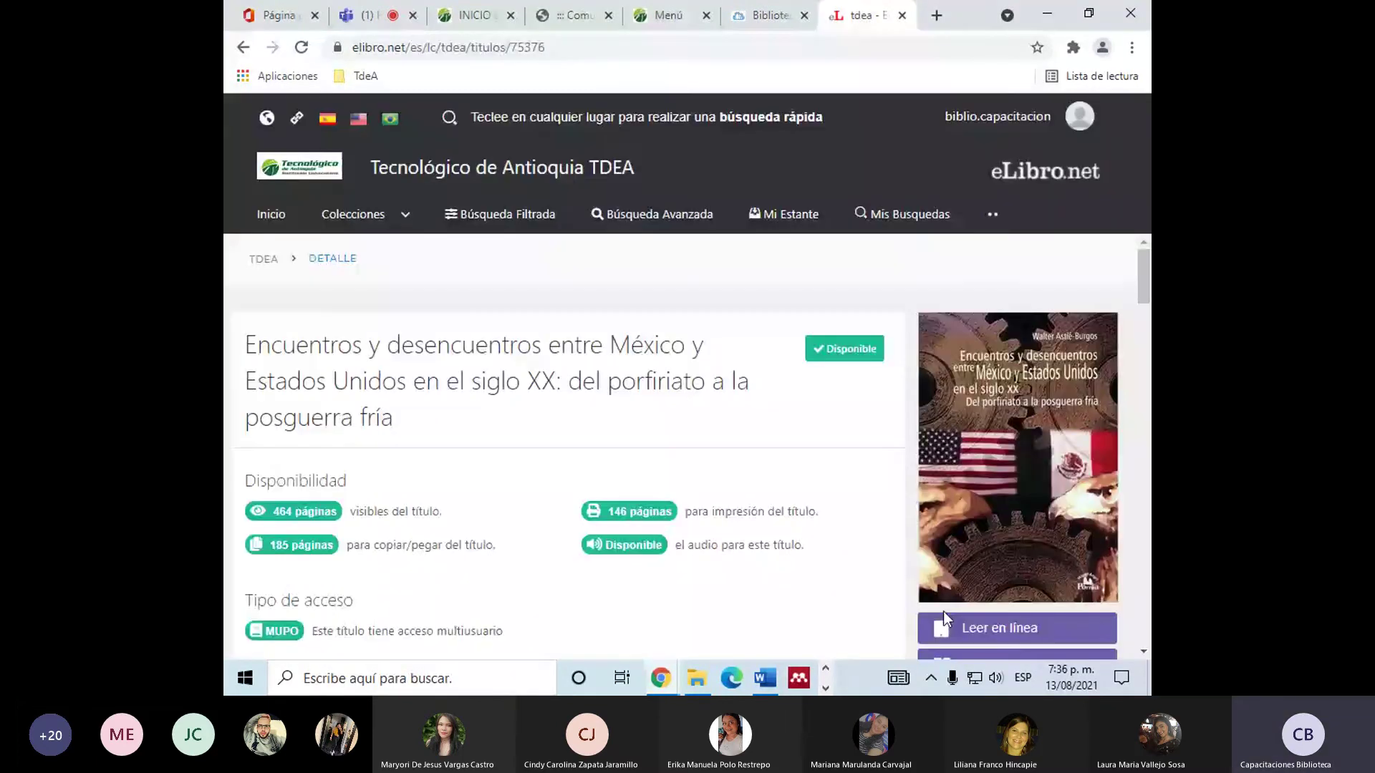
key(ctrl+shift+Tab)
key(ctrl+shift+Tab)
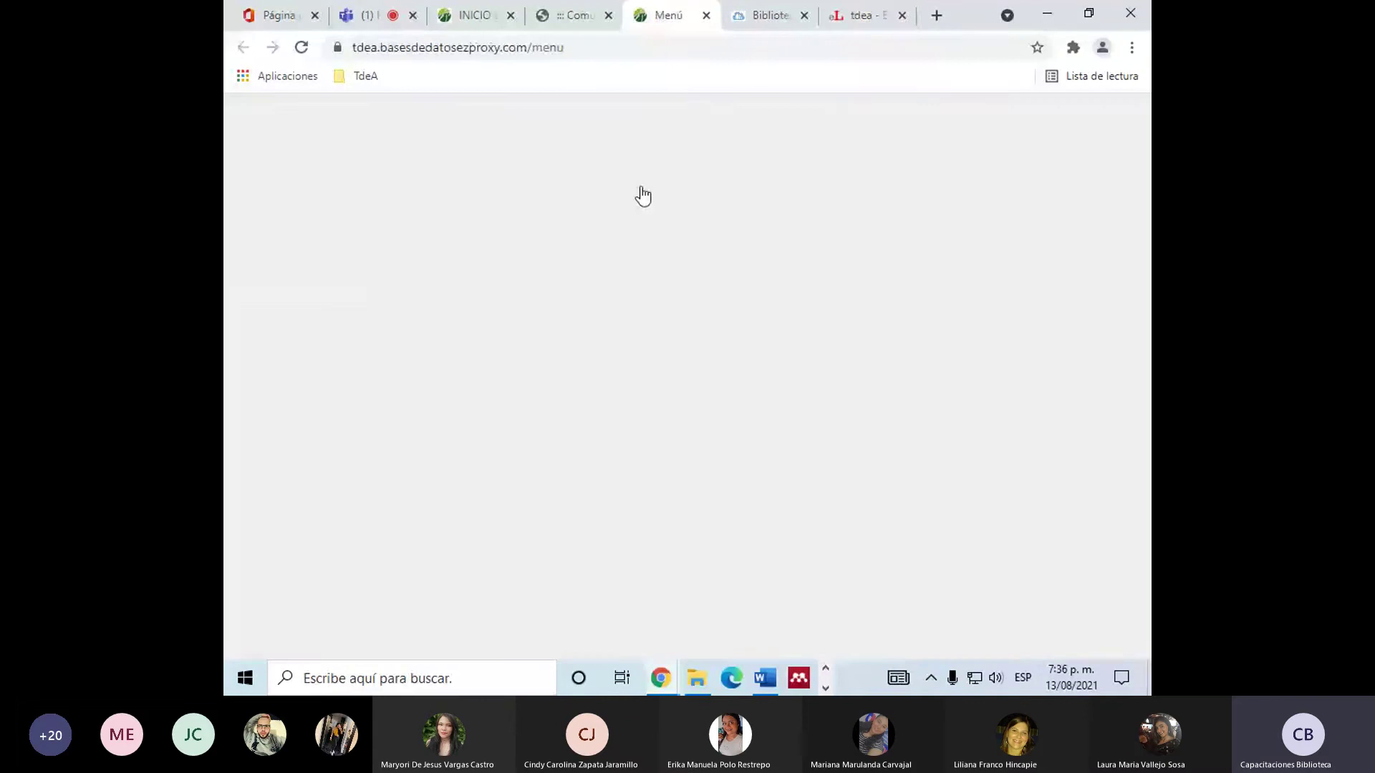
click(882, 10)
key(ctrl+shift+Tab)
key(ctrl+shift+Tab)
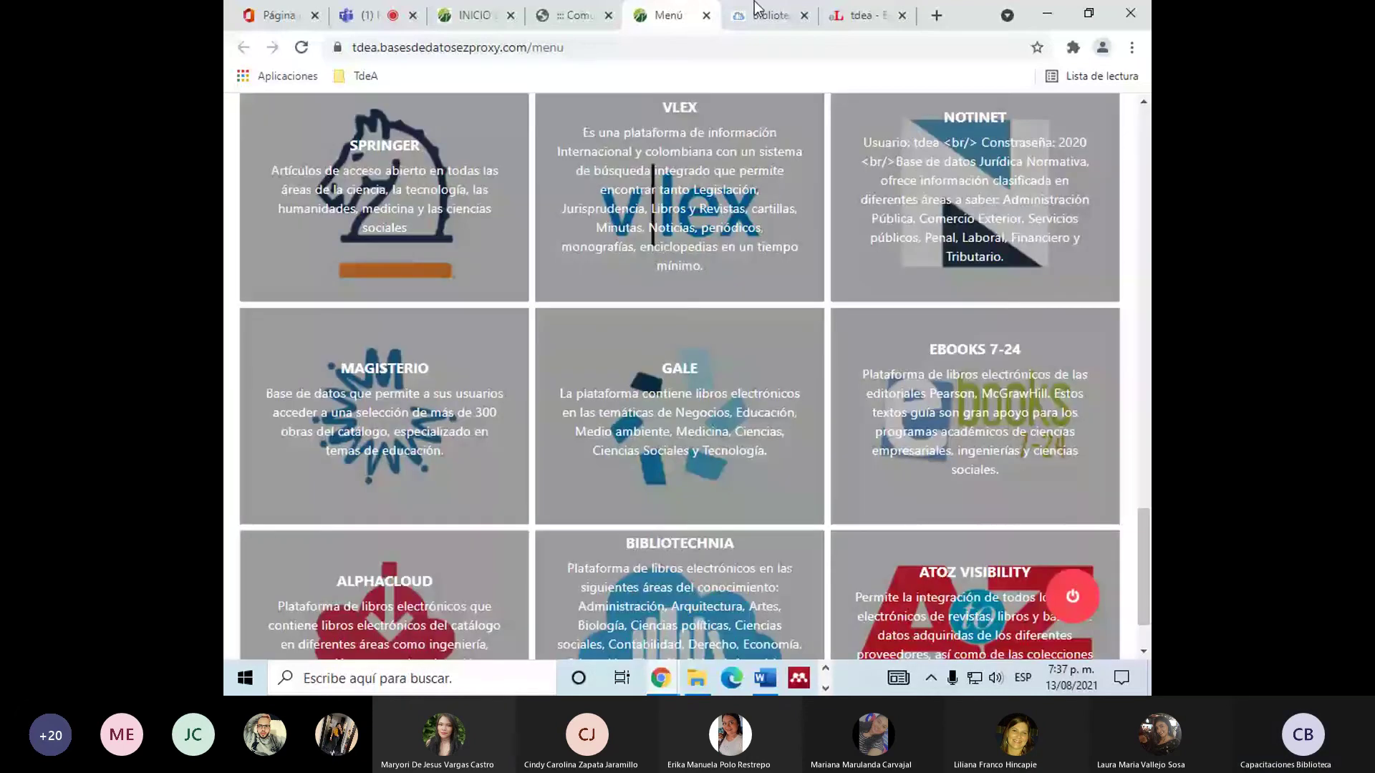
click(760, 14)
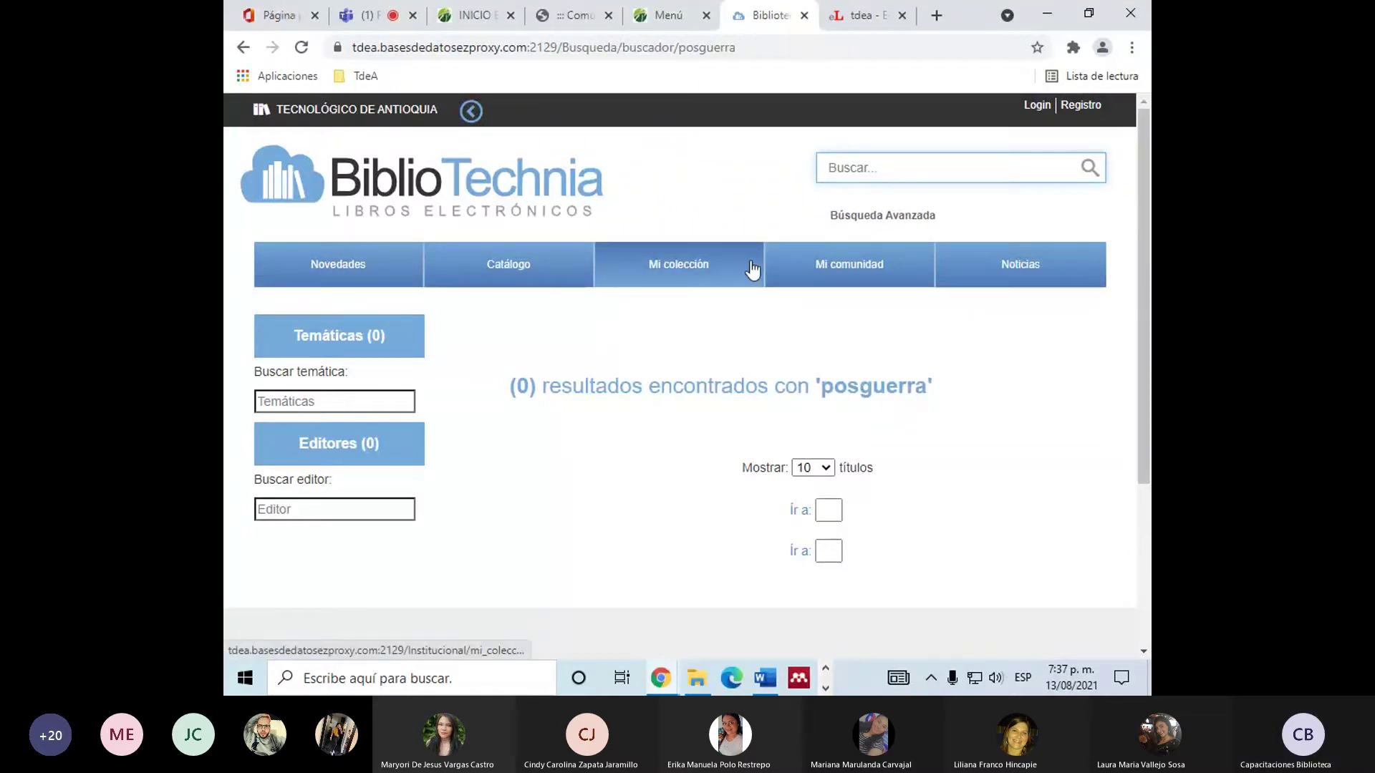
Return to the full BiblioTechnia catalogue and open the book "Acoso escolar : desarrollo, prevención y herramientas de trabajo".
click(354, 184)
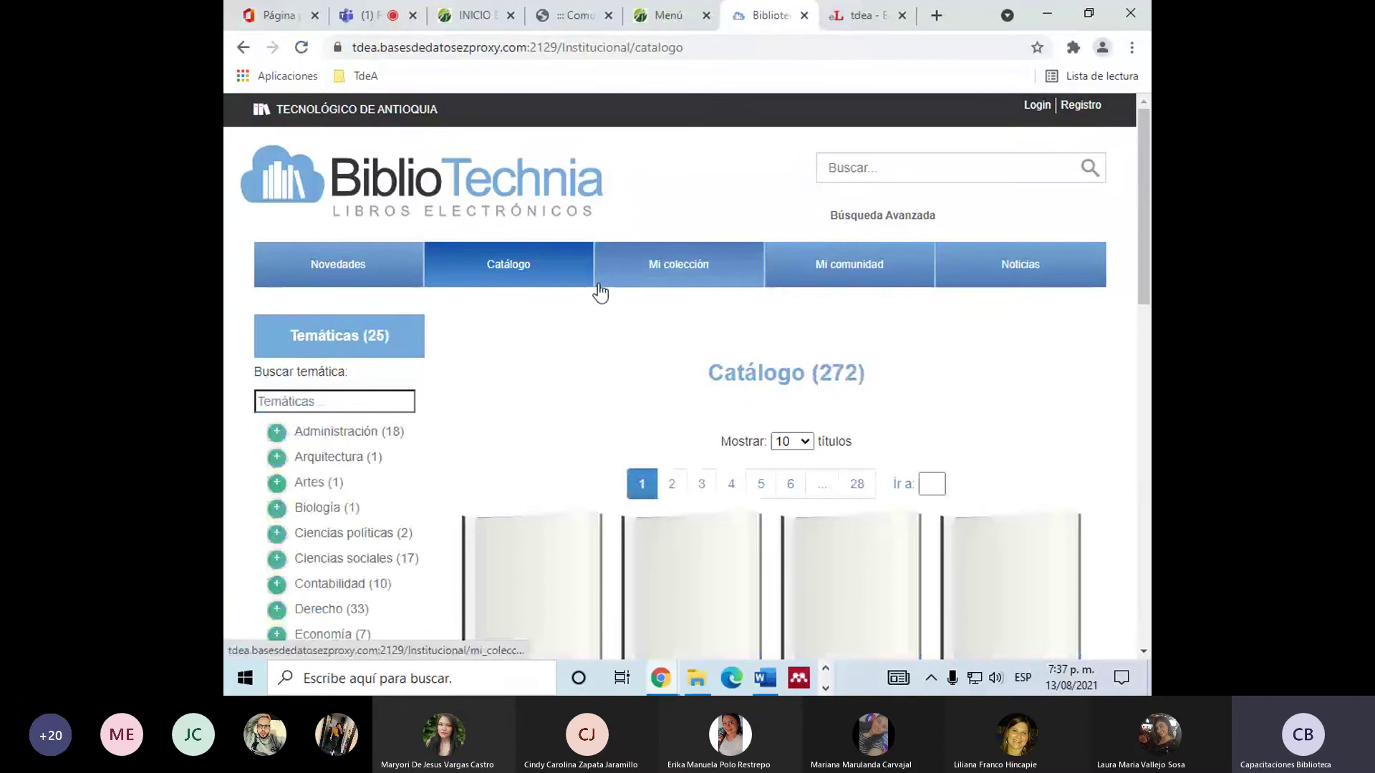
scroll(1140, 490, down, 4)
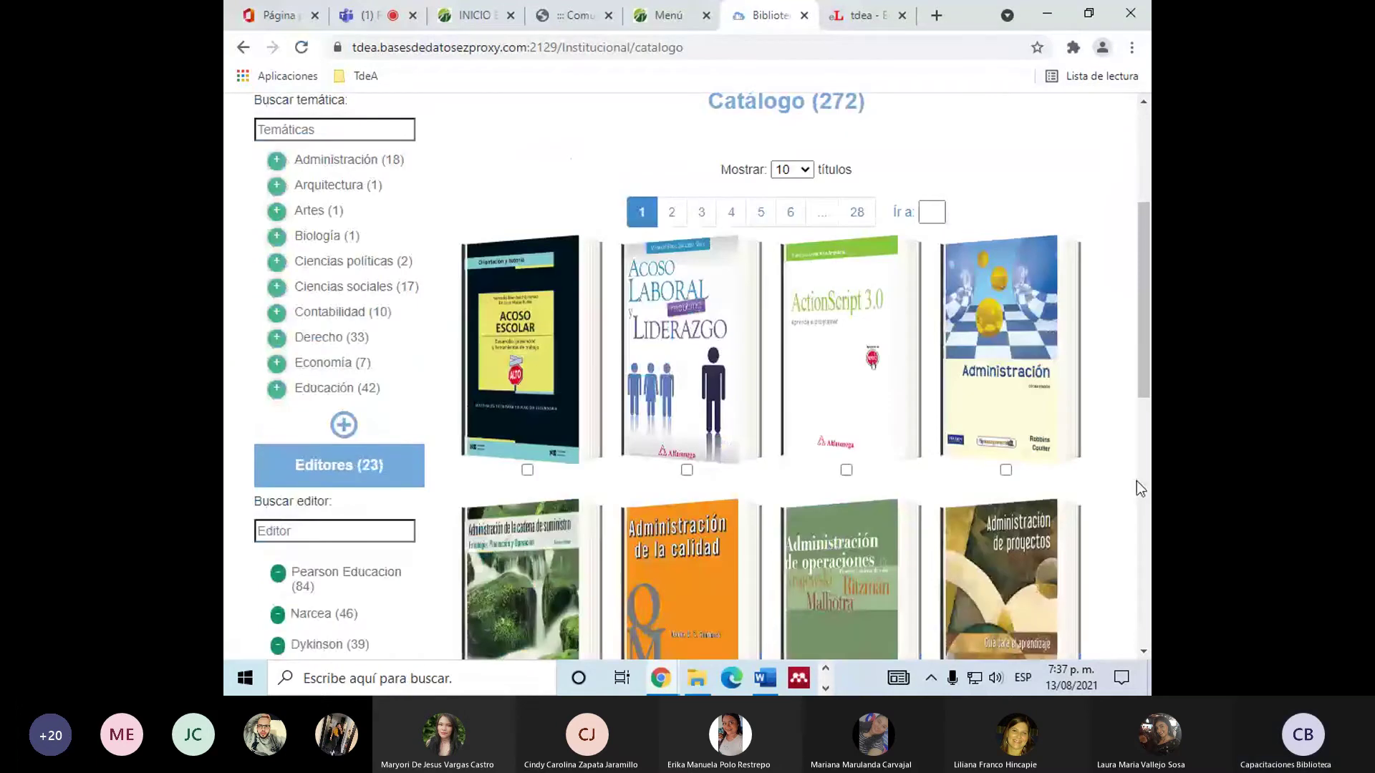
scroll(1136, 480, down, 3)
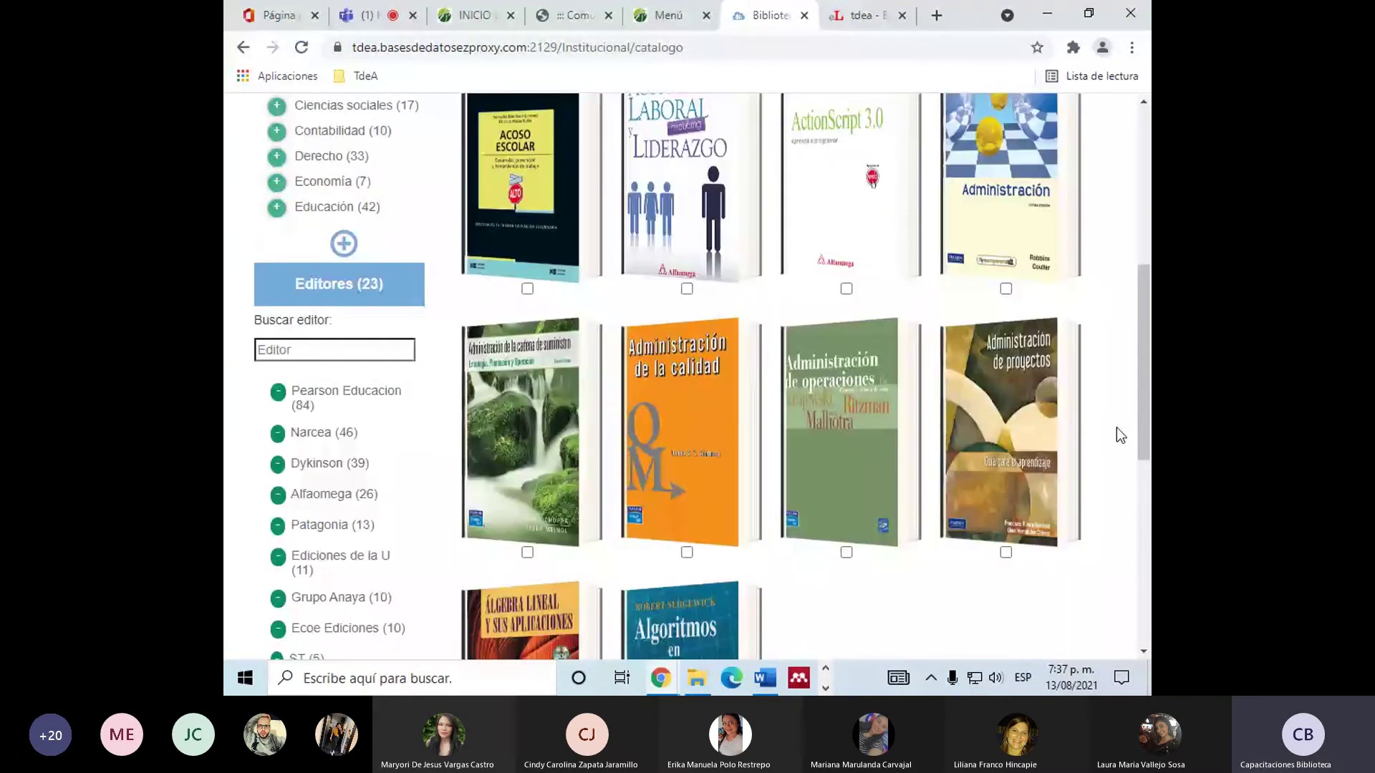
scroll(1117, 432, up, 5)
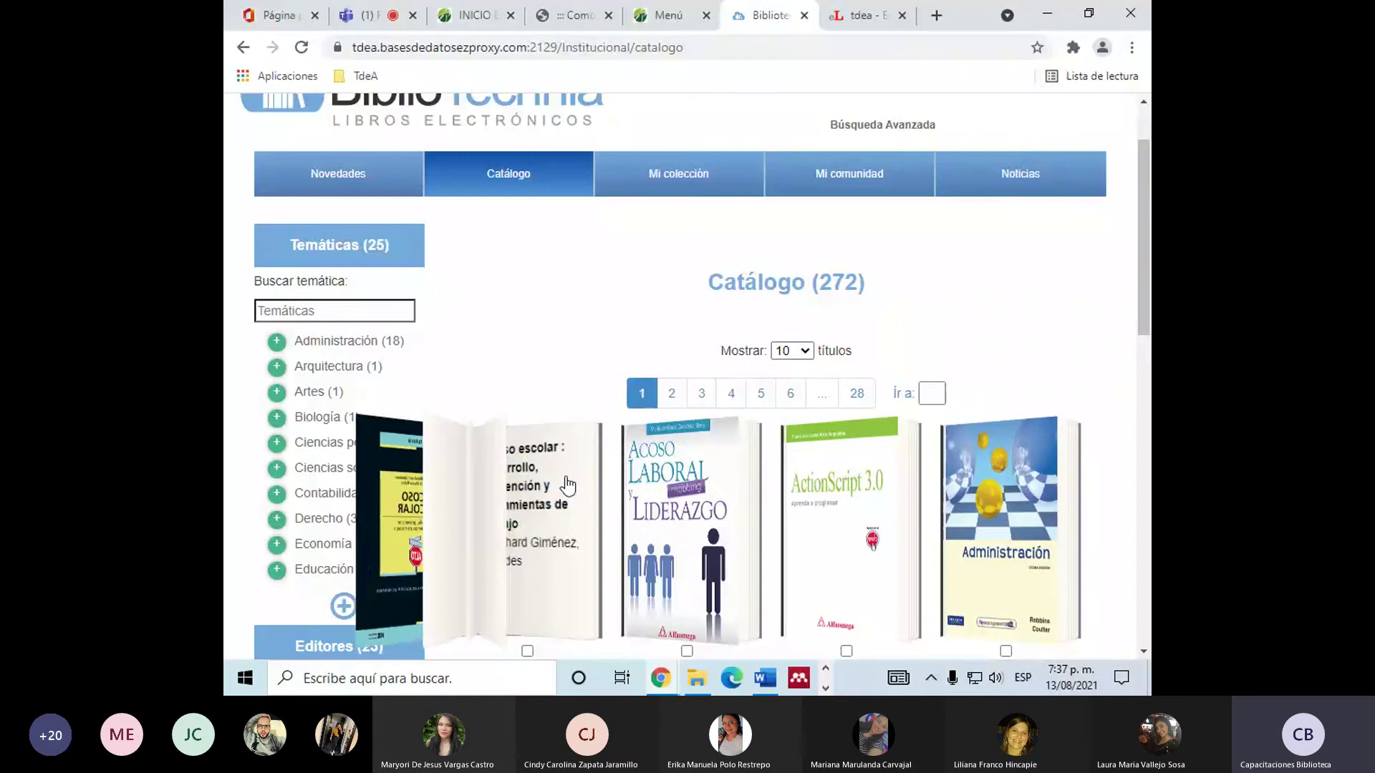
scroll(566, 472, down, 2)
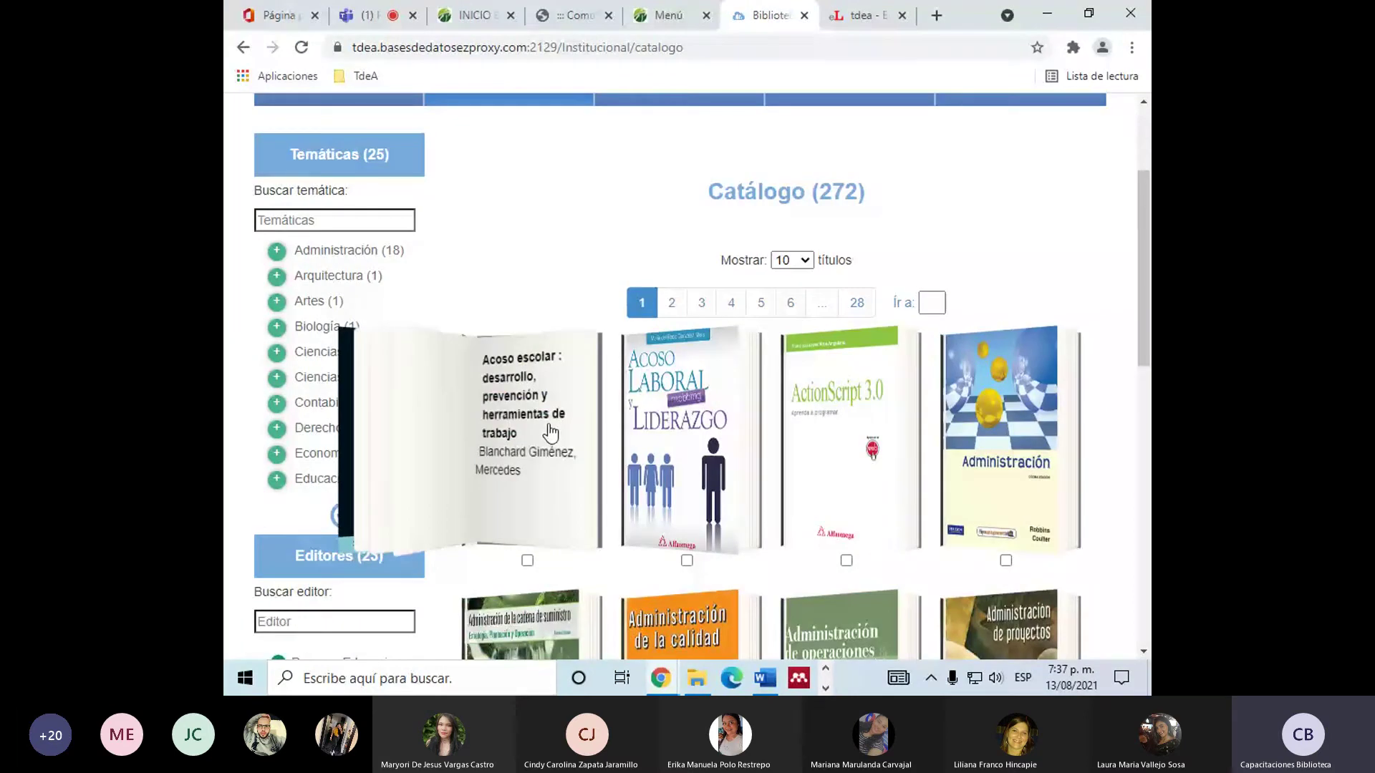
click(549, 425)
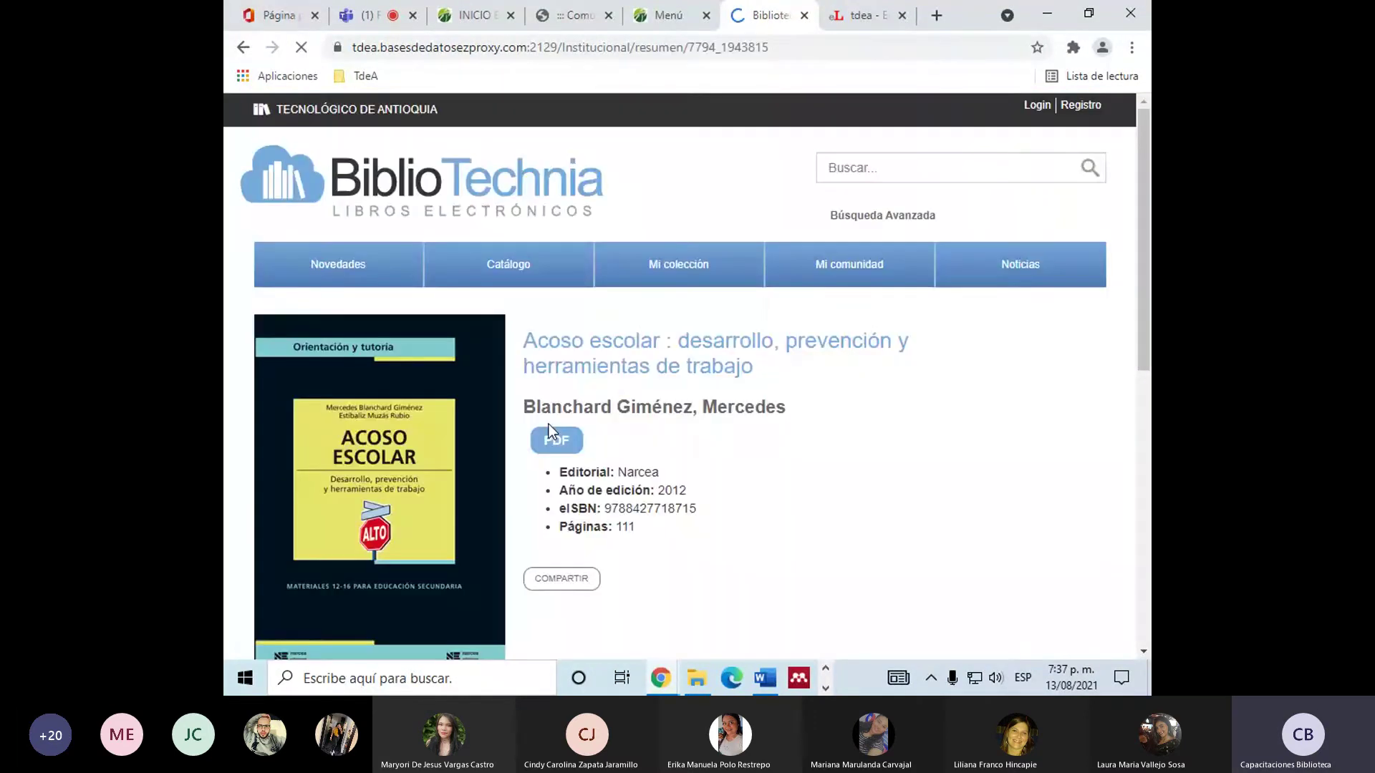
Check the fields of BiblioTechnia's registration form and close the open dialogs without registering.
click(1086, 108)
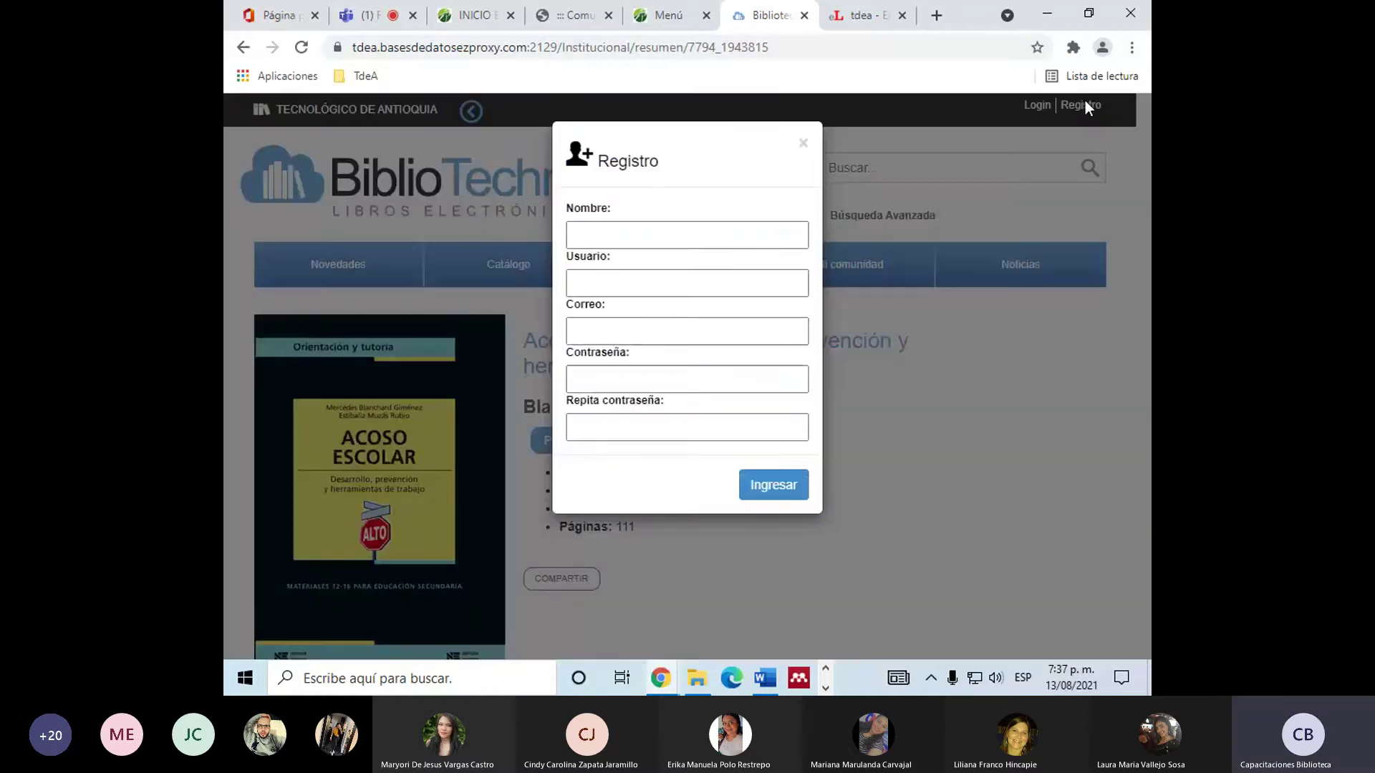
click(594, 237)
click(557, 352)
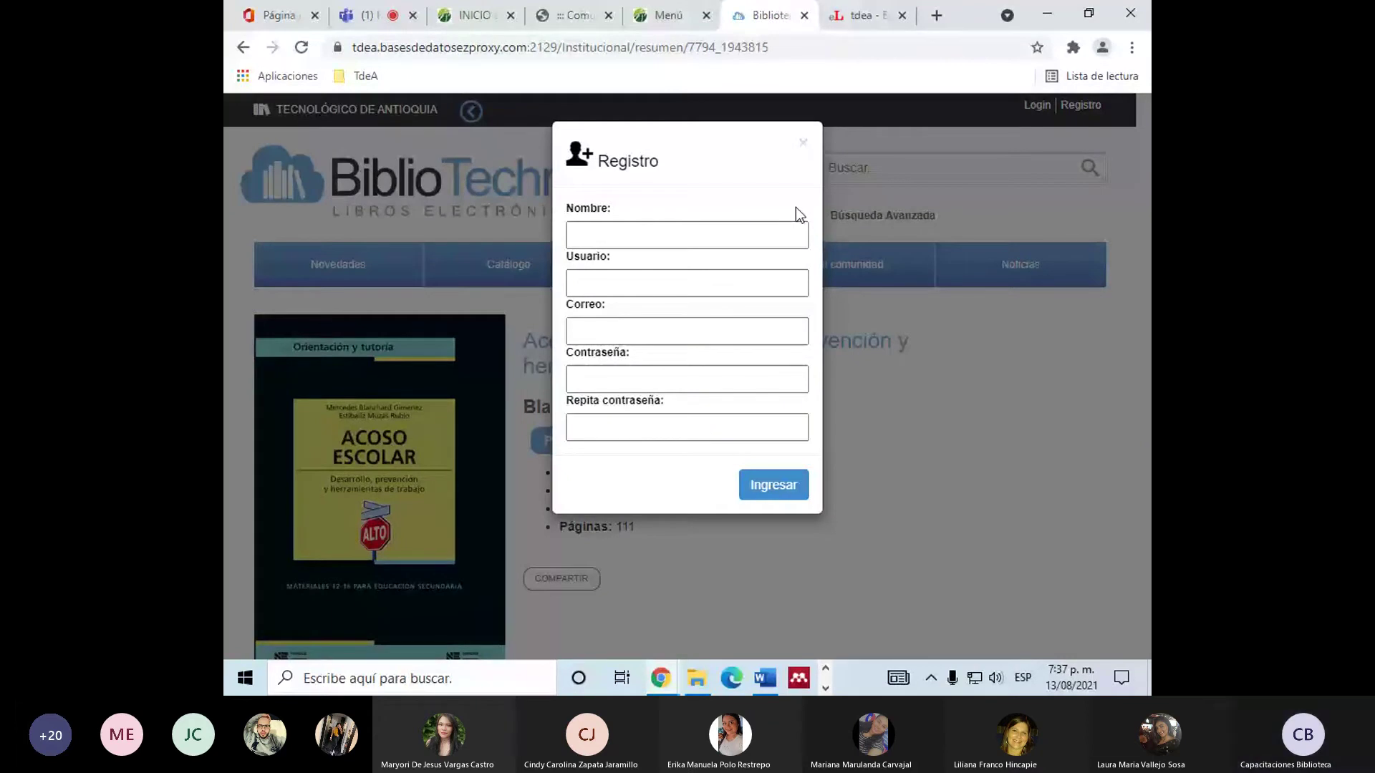
key(Escape)
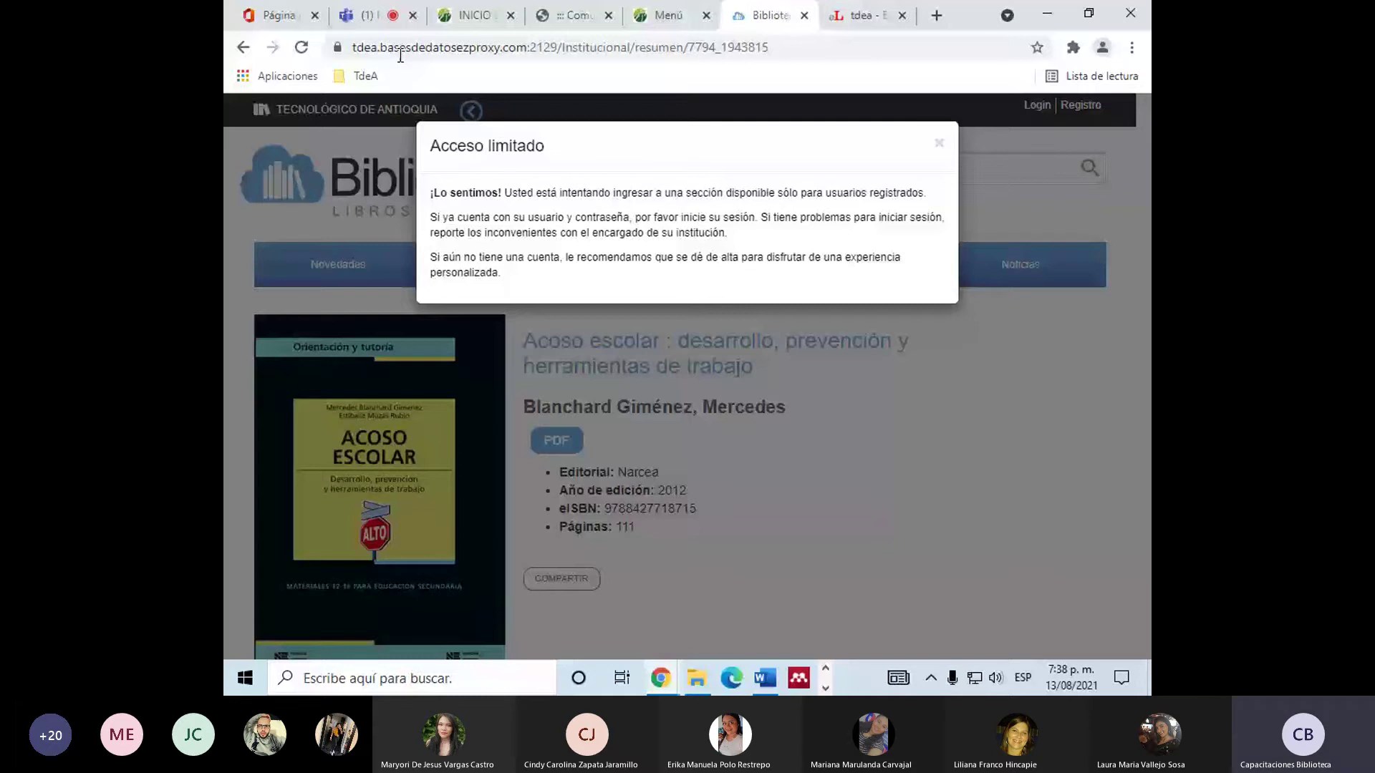
key(Escape)
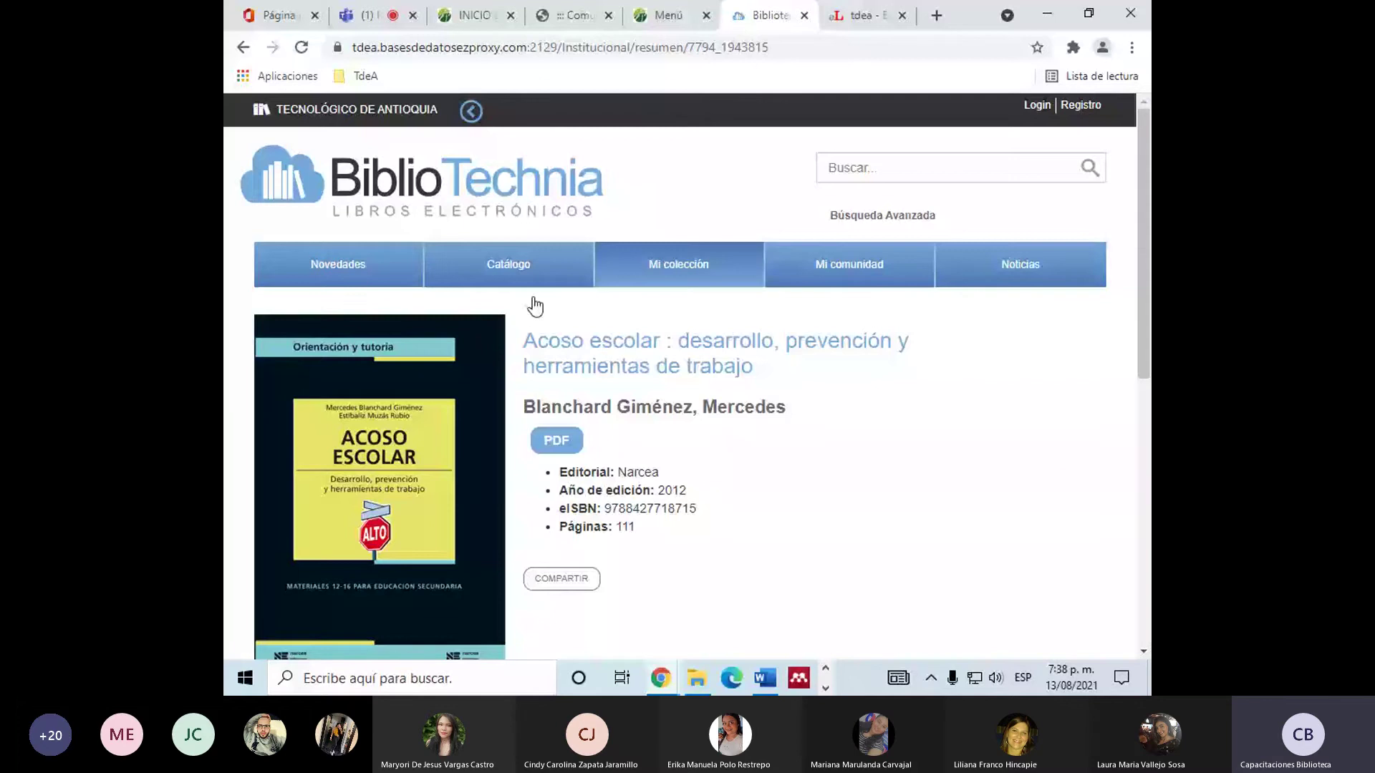
Review the summary, publication details and PDF option of "Acoso escolar", comparing its page with the eLibro book page.
scroll(568, 448, down, 4)
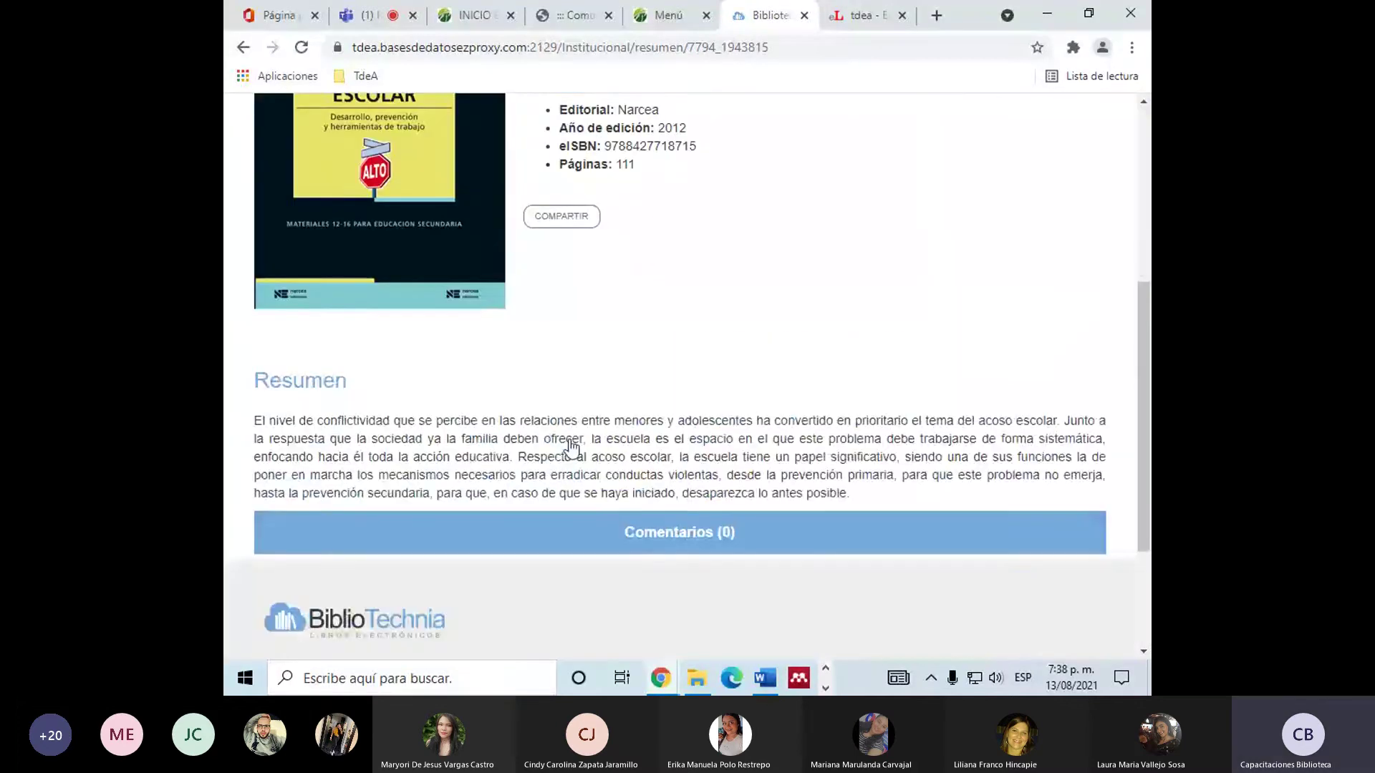
scroll(595, 495, up, 4)
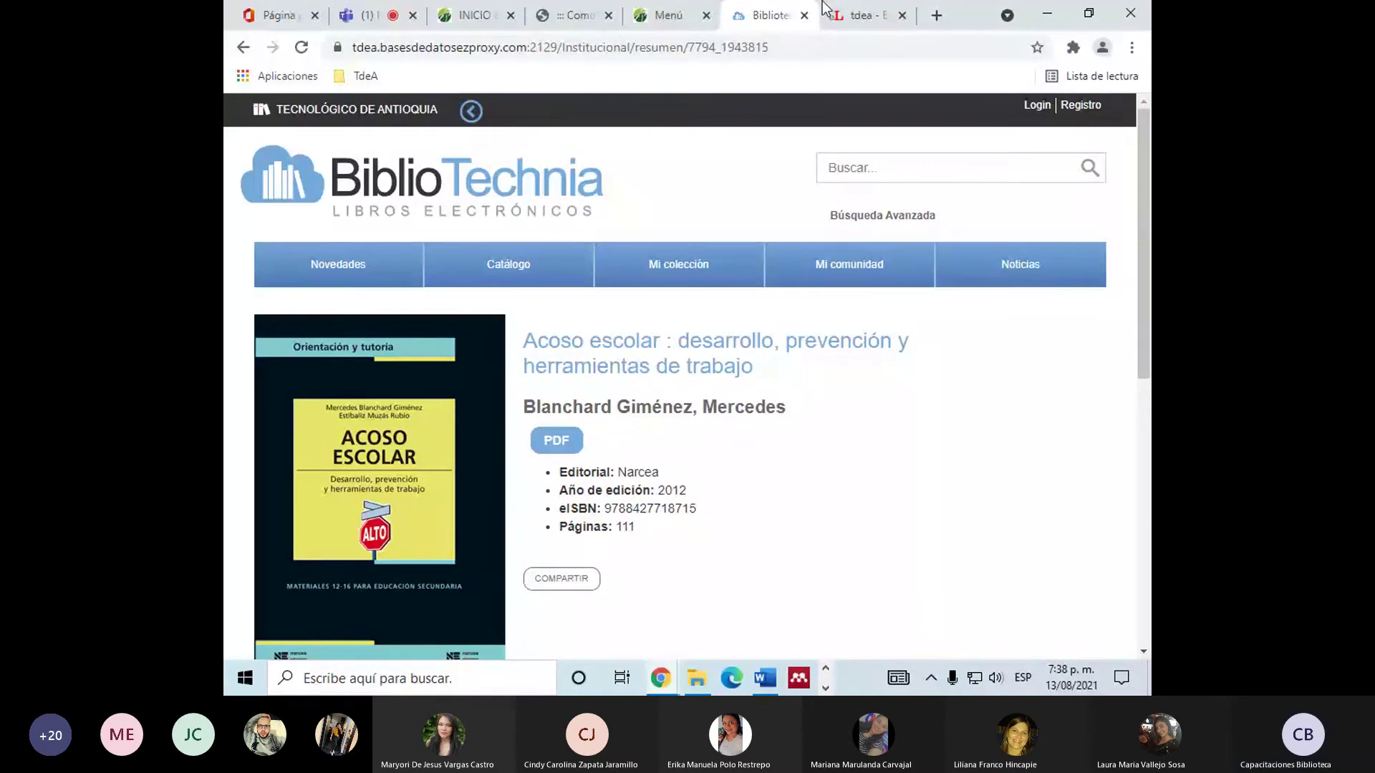
key(ctrl+Tab)
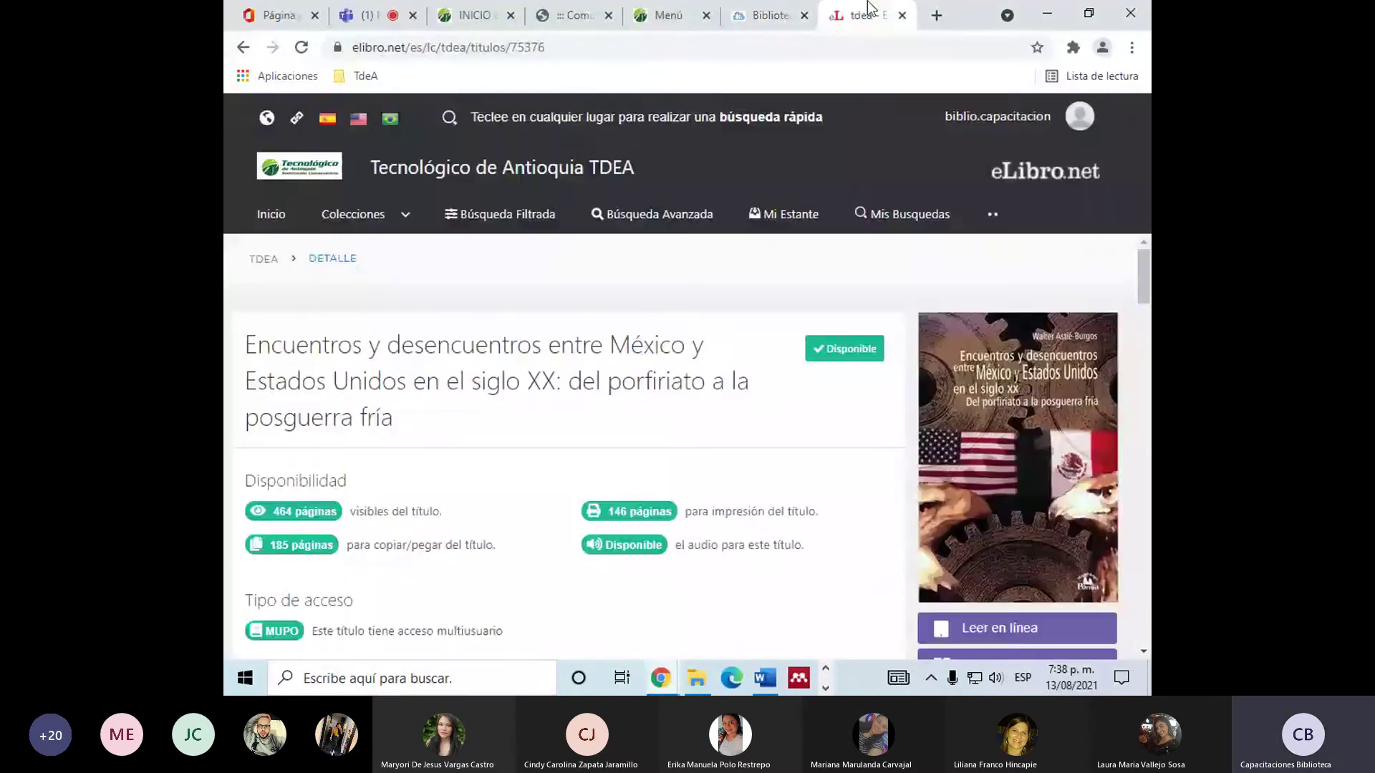
key(ctrl+shift+Tab)
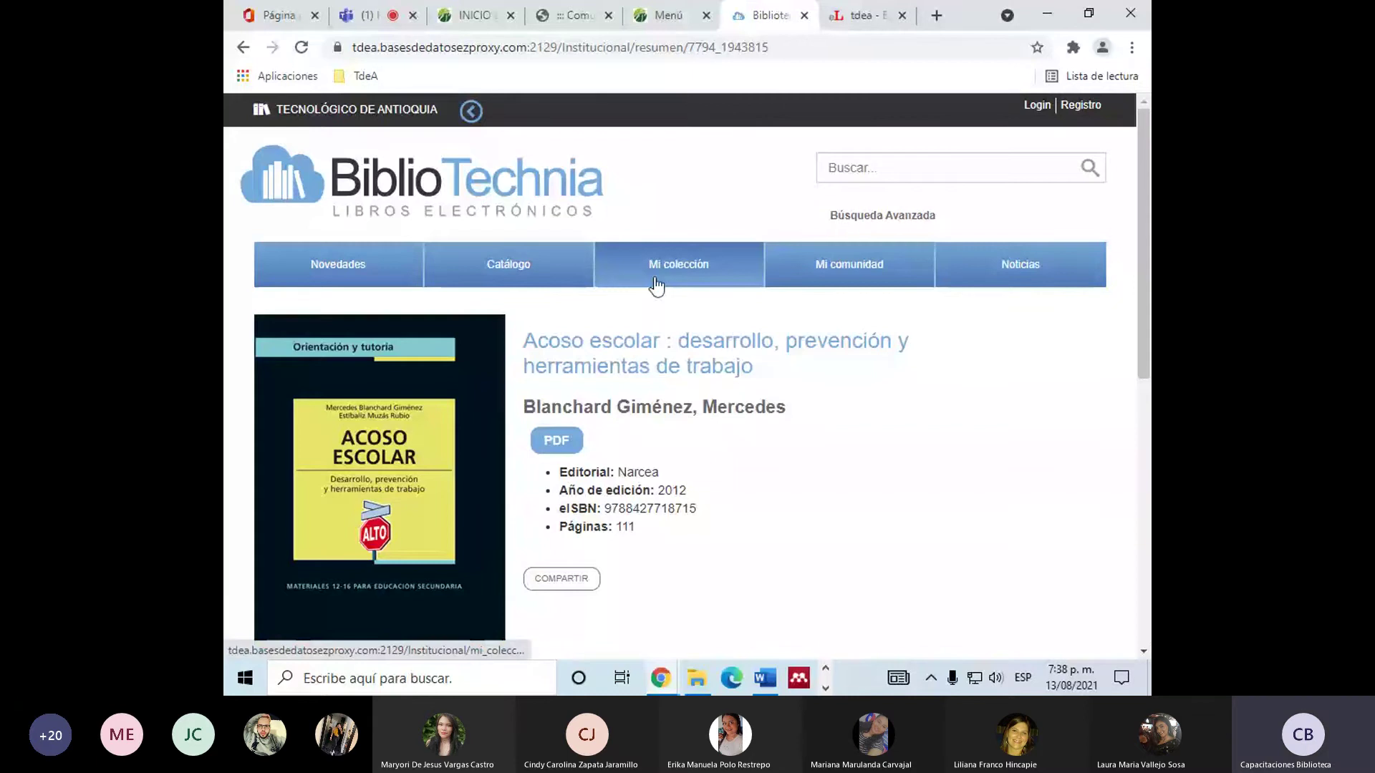
scroll(656, 285, down, 5)
scroll(609, 329, up, 4)
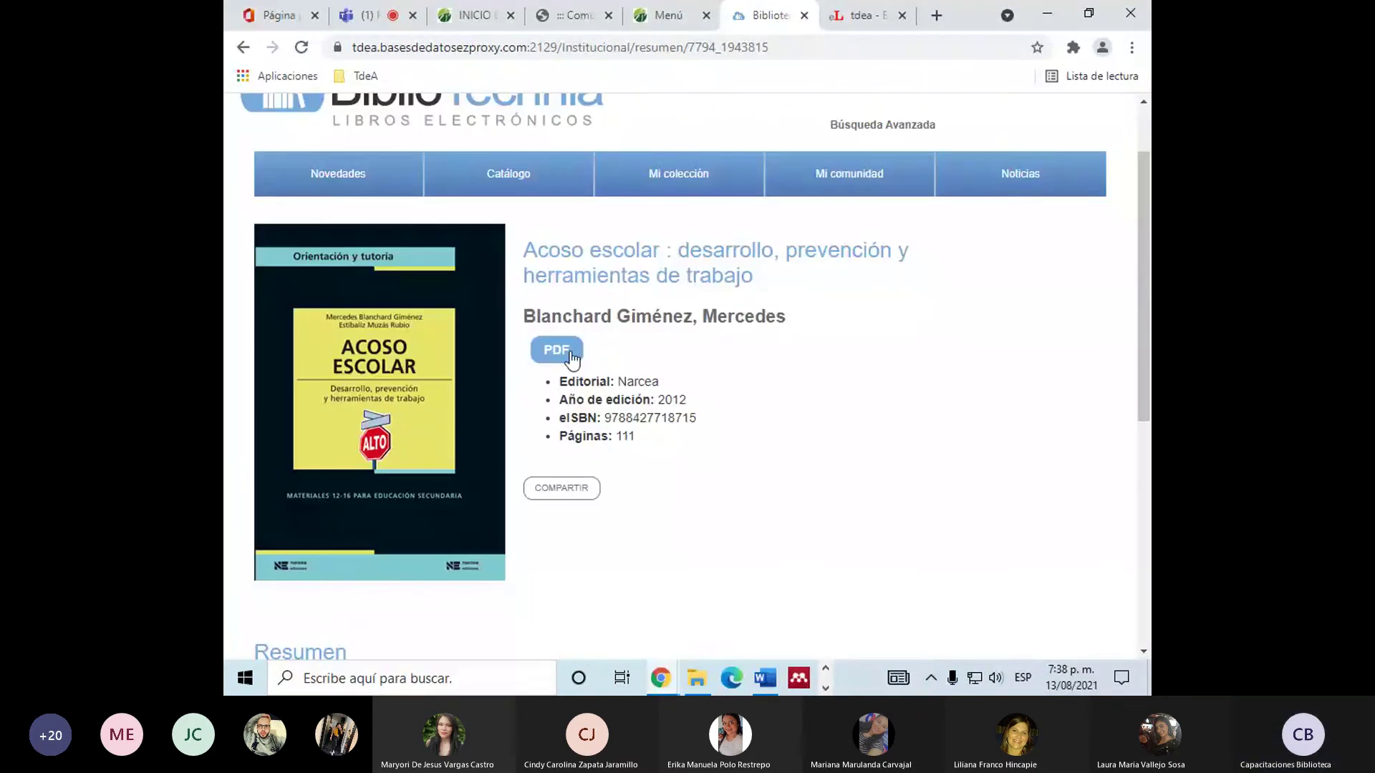
scroll(574, 360, up, 1)
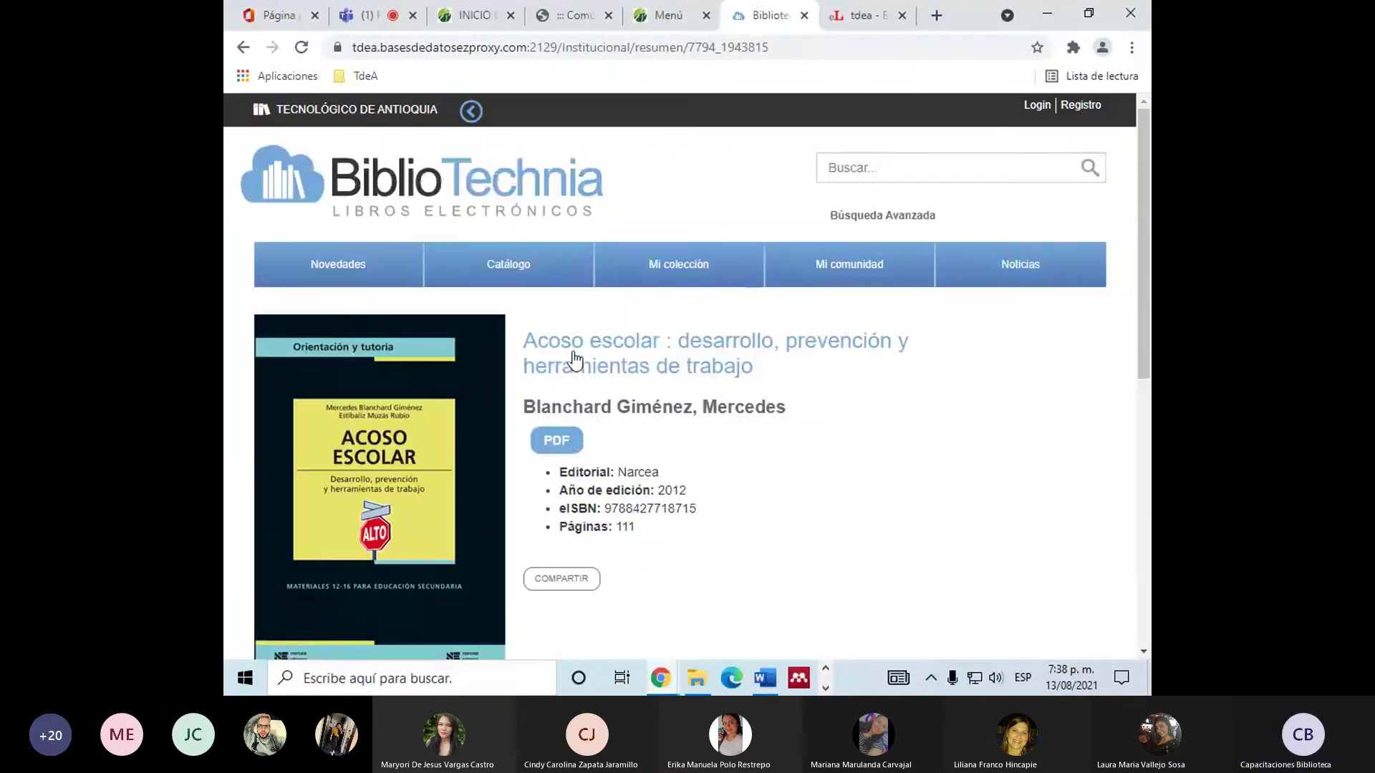
Open the PDF of "Acoso escolar" in the online viewer and look through its cover, credits, contents and introduction up to page 7.
click(564, 444)
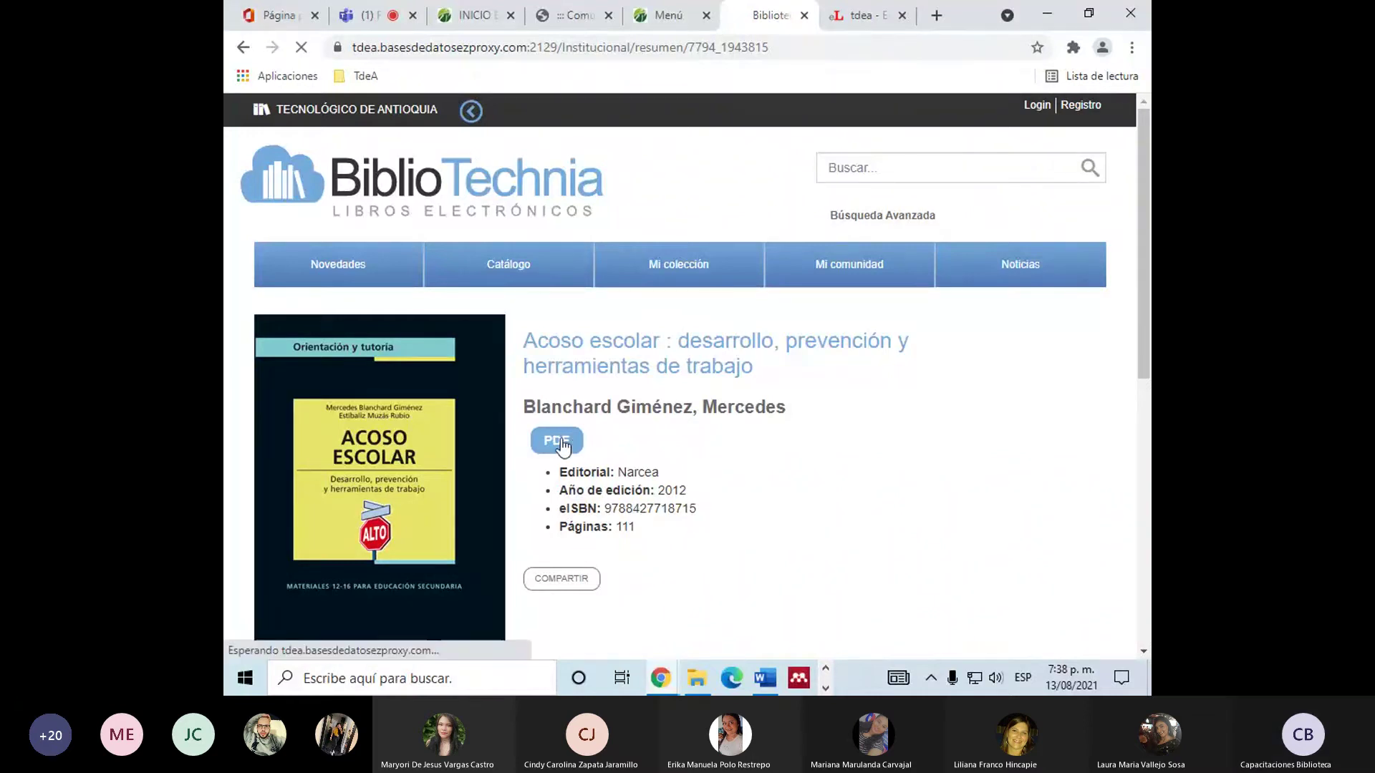
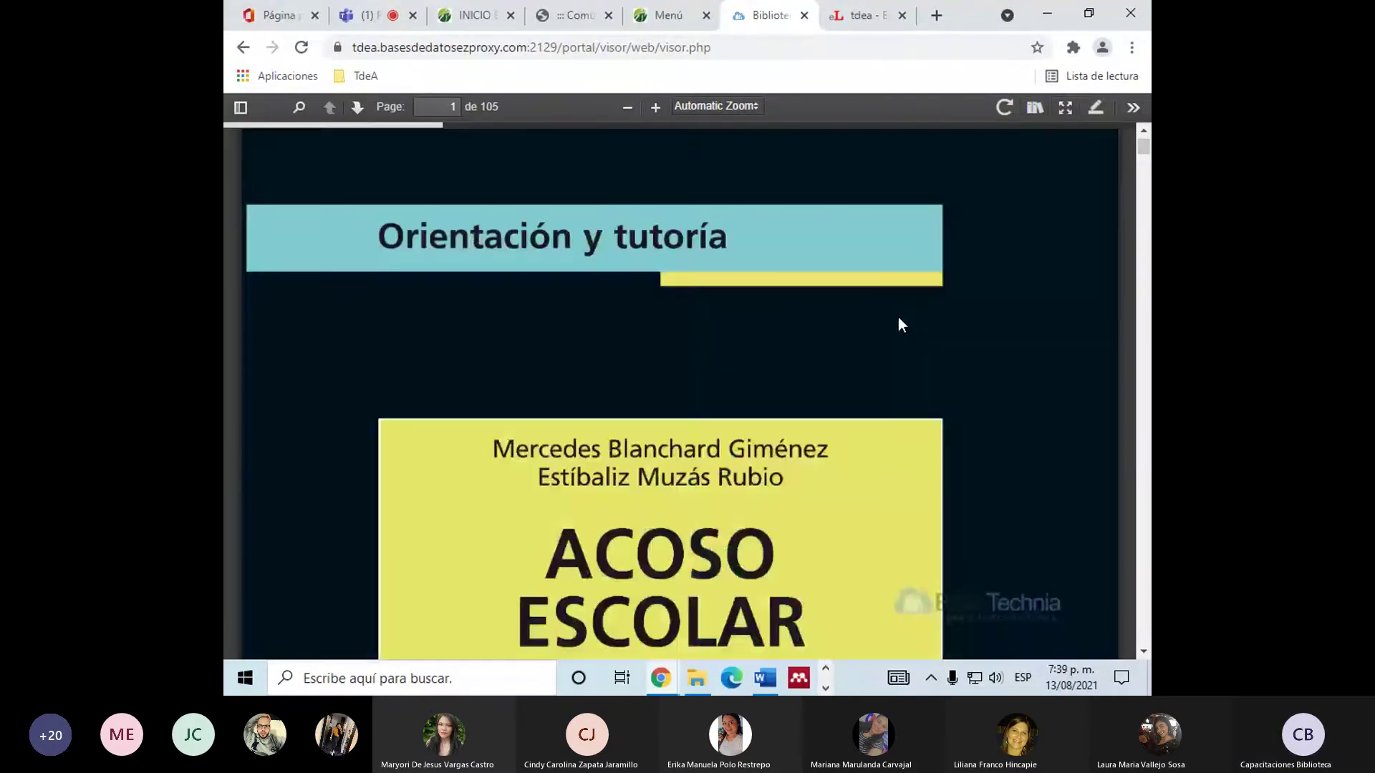
scroll(901, 324, down, 10)
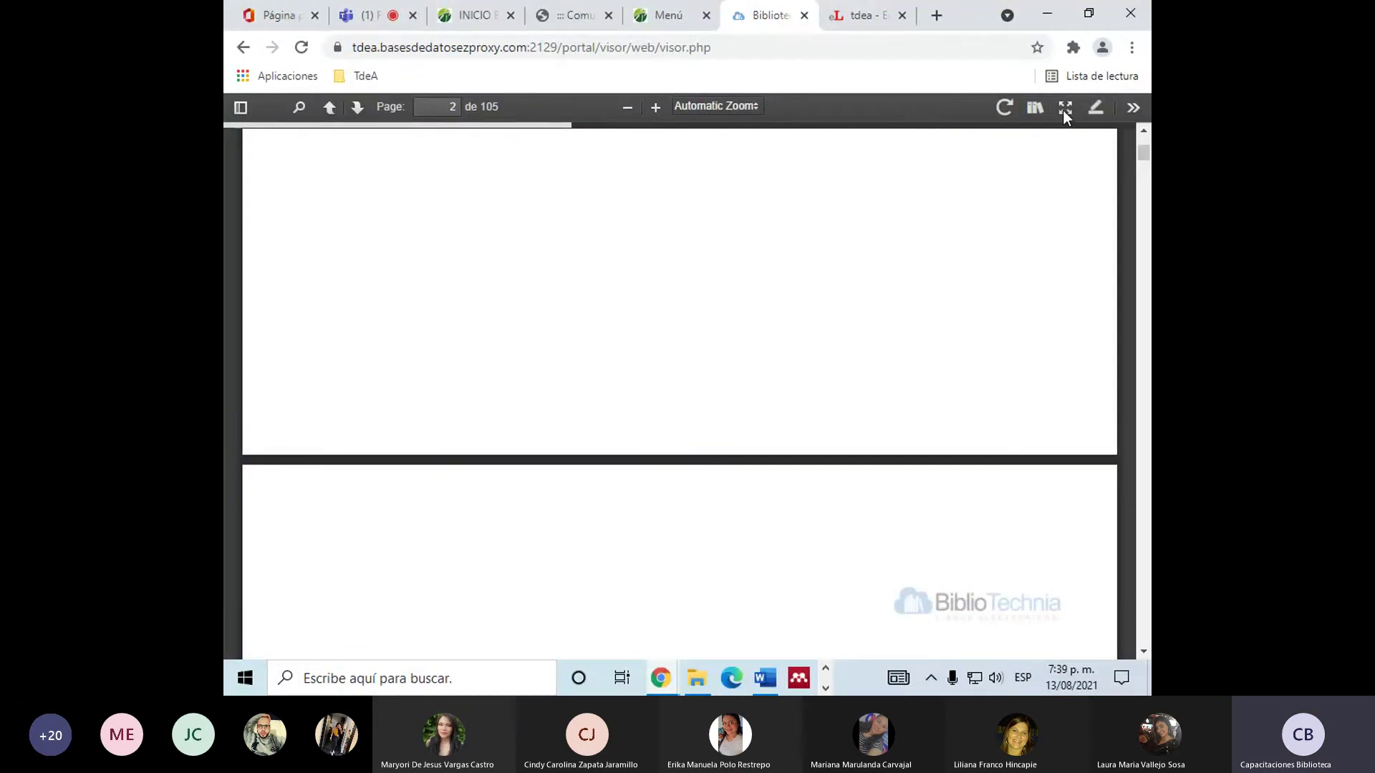
scroll(1074, 110, down, 5)
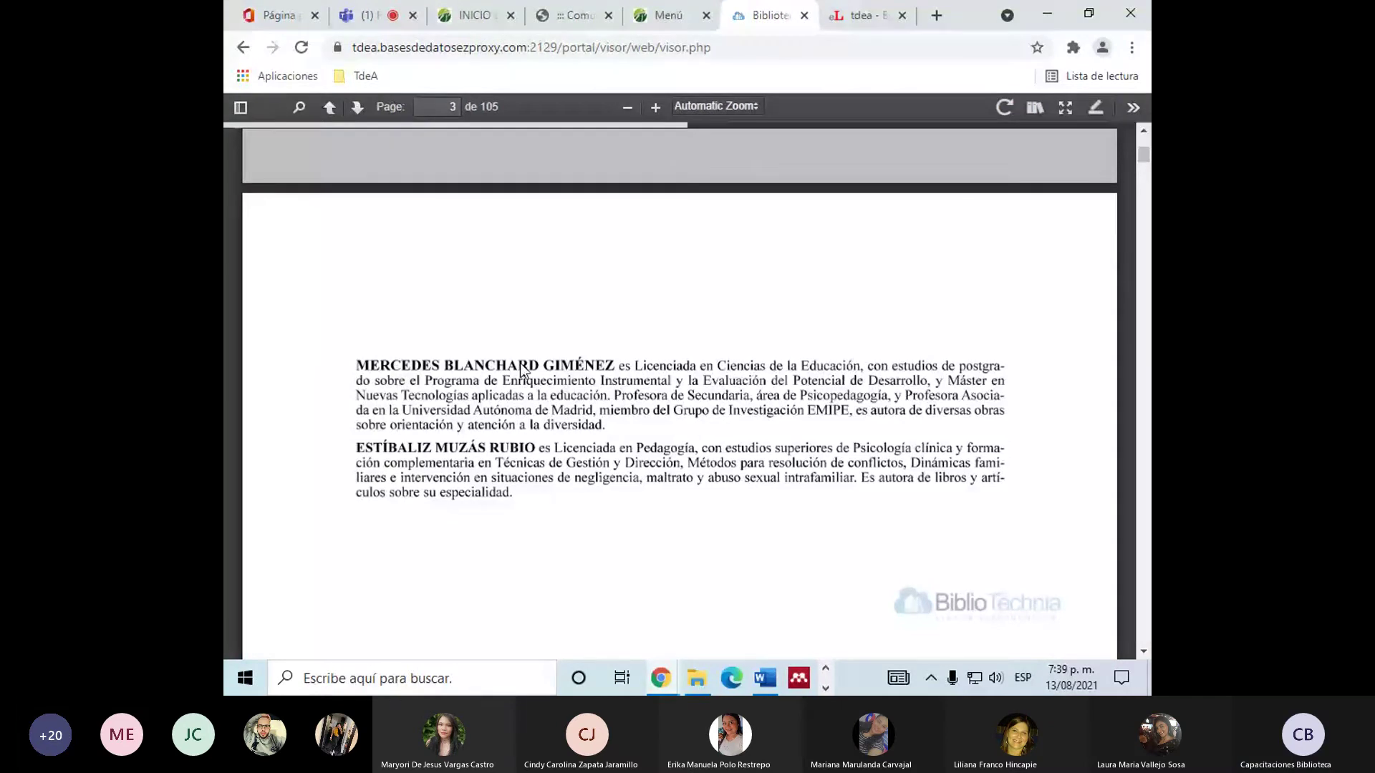
scroll(587, 452, down, 10)
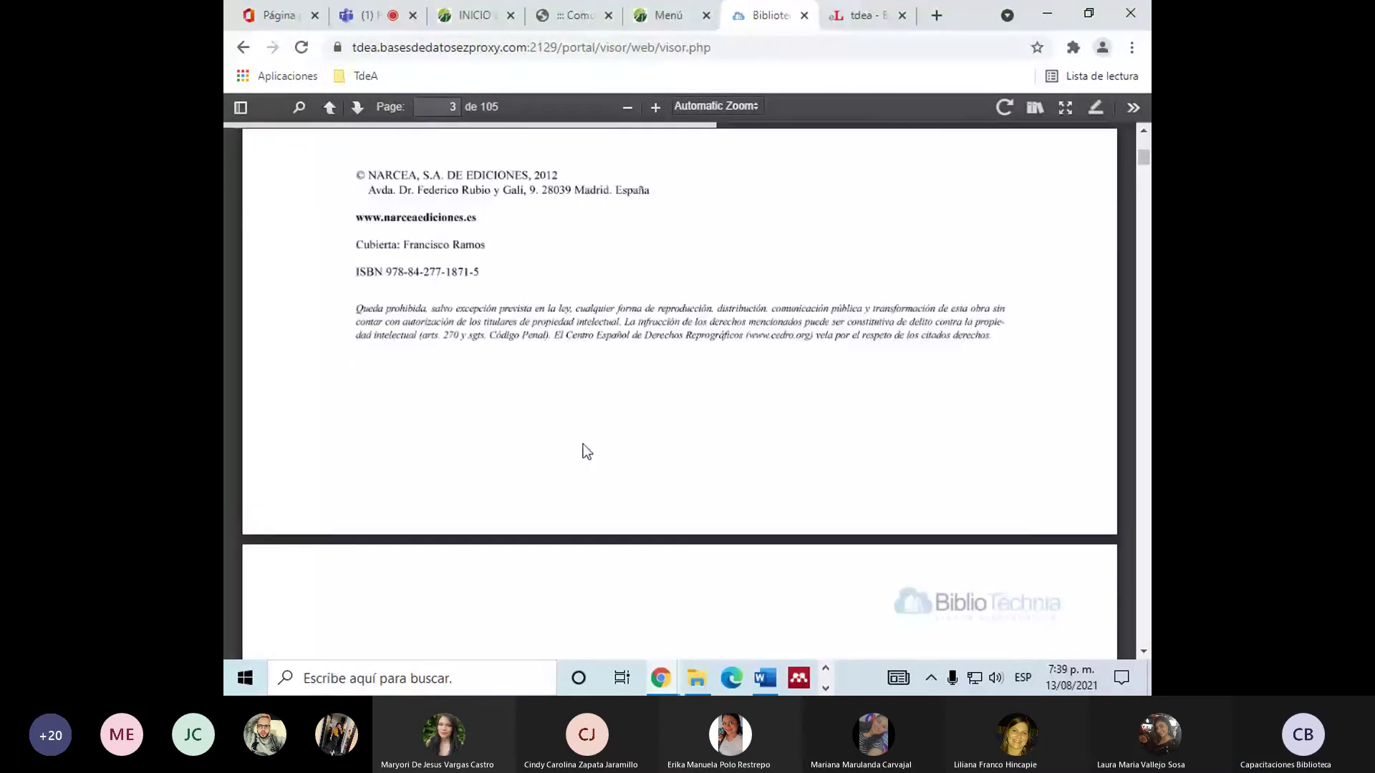
scroll(587, 451, down, 1)
scroll(520, 470, down, 15)
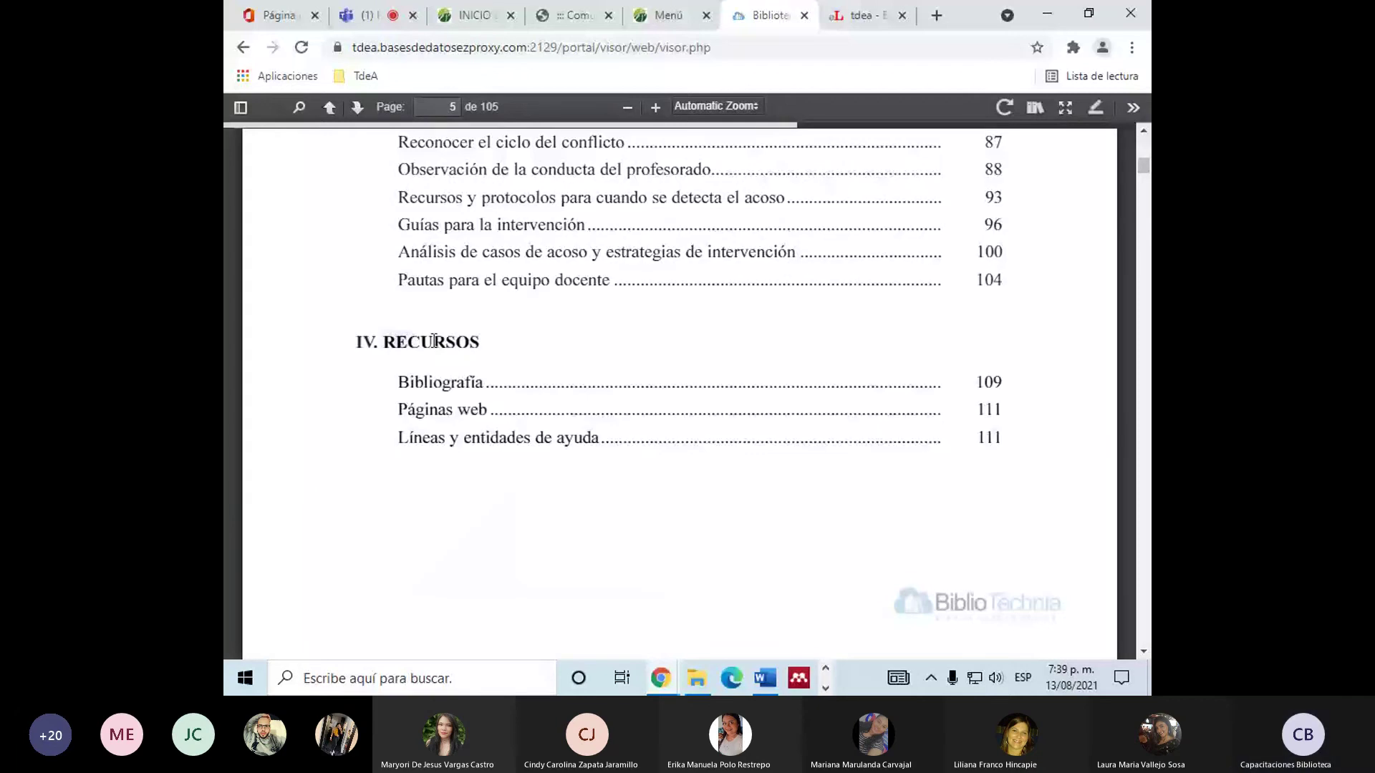
scroll(412, 434, down, 5)
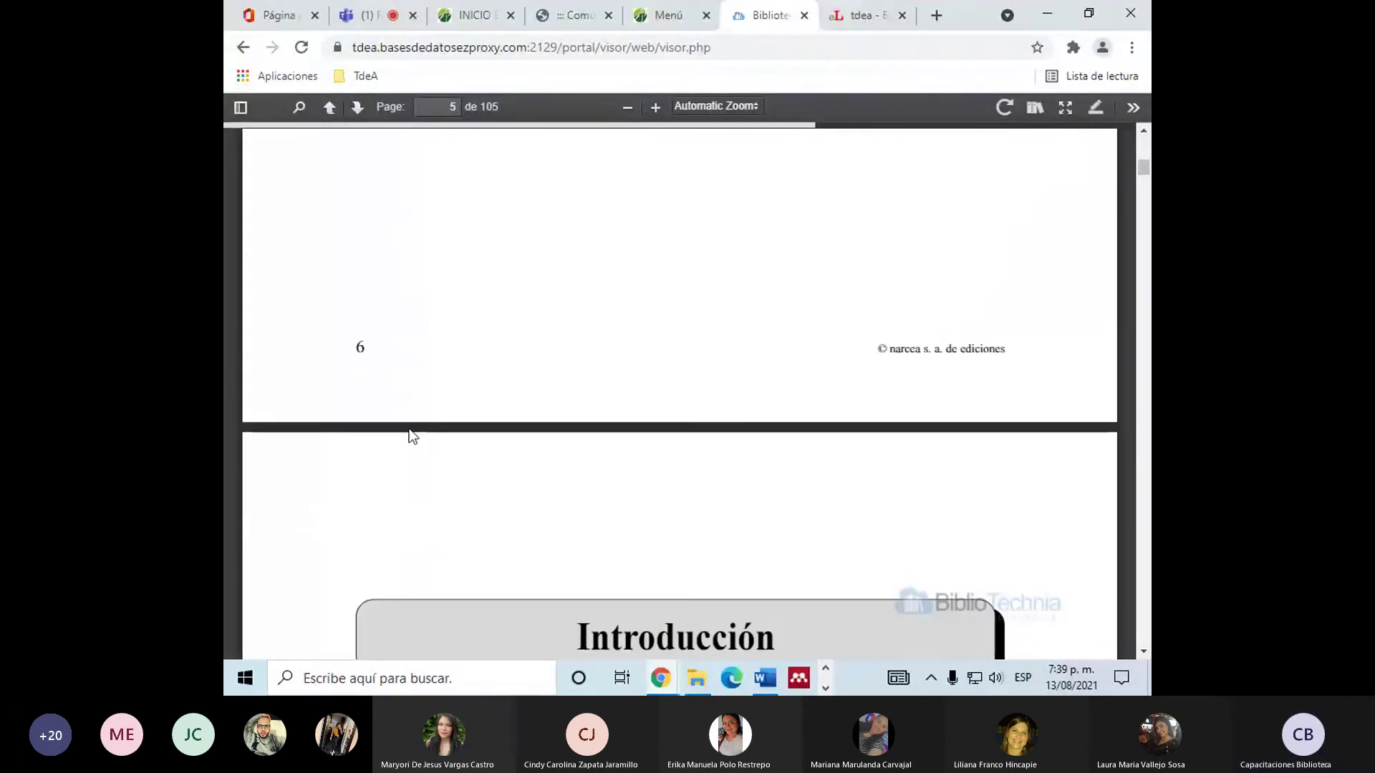
scroll(411, 435, down, 12)
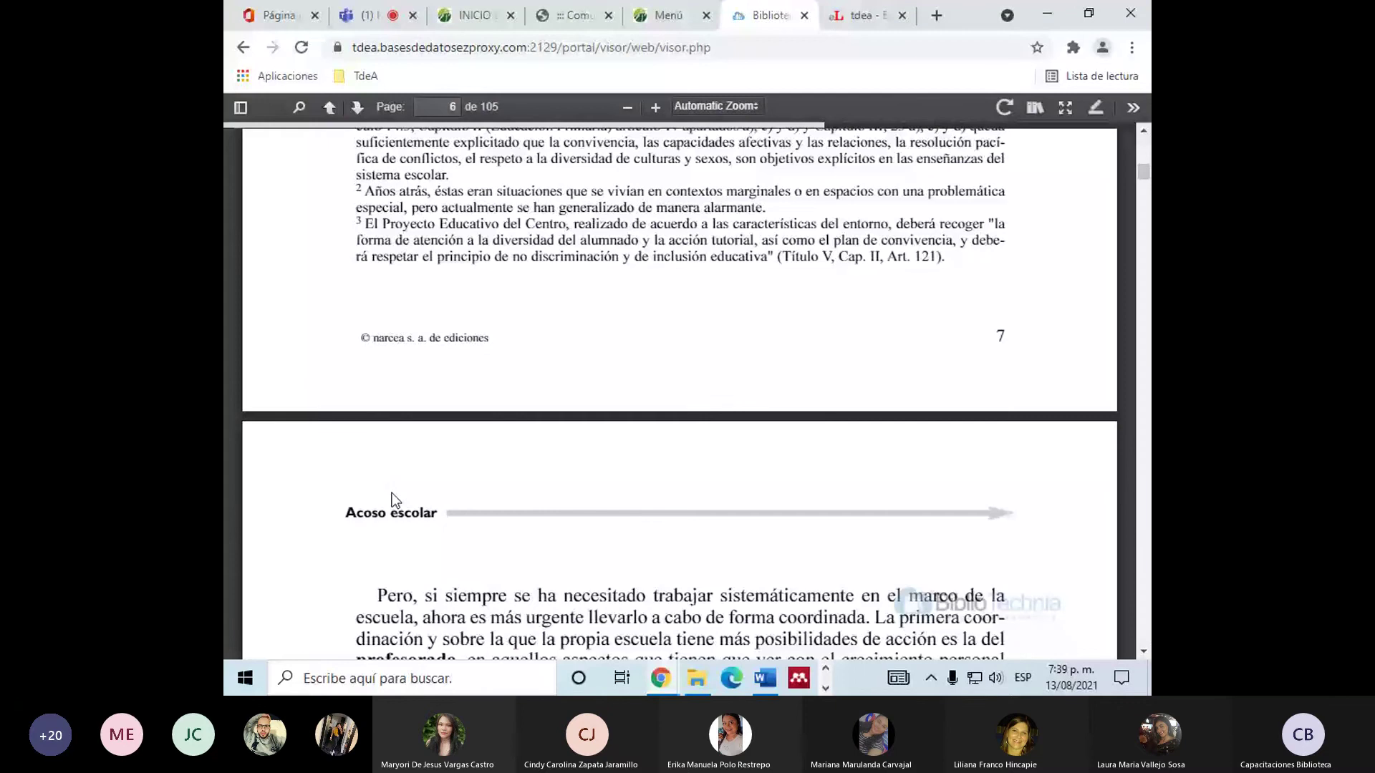
scroll(393, 500, down, 7)
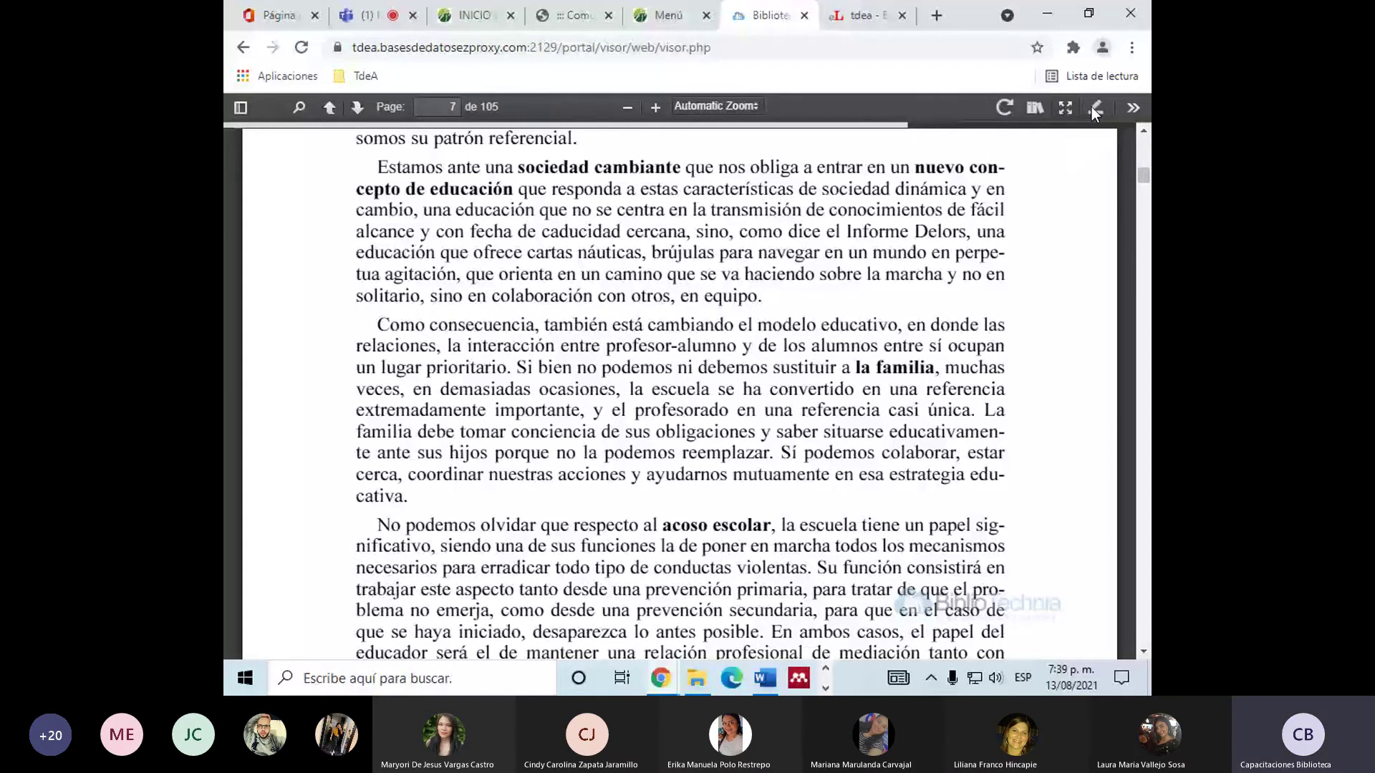
Turn on the viewer's text-marking tool and select the paragraph starting "Como consecuencia" and the bullet starting "Comienza presentando".
click(1091, 106)
triple_click(416, 429)
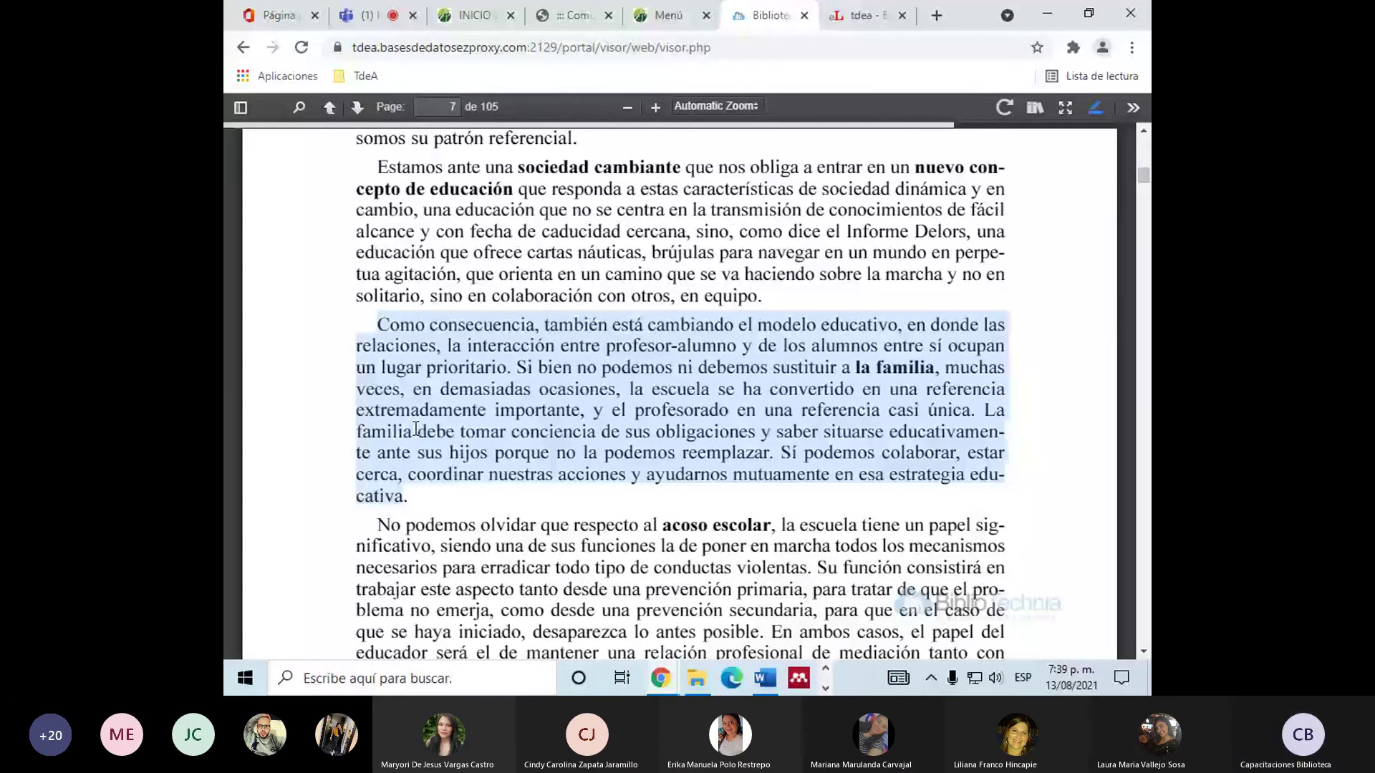
scroll(387, 527, down, 6)
scroll(401, 487, down, 2)
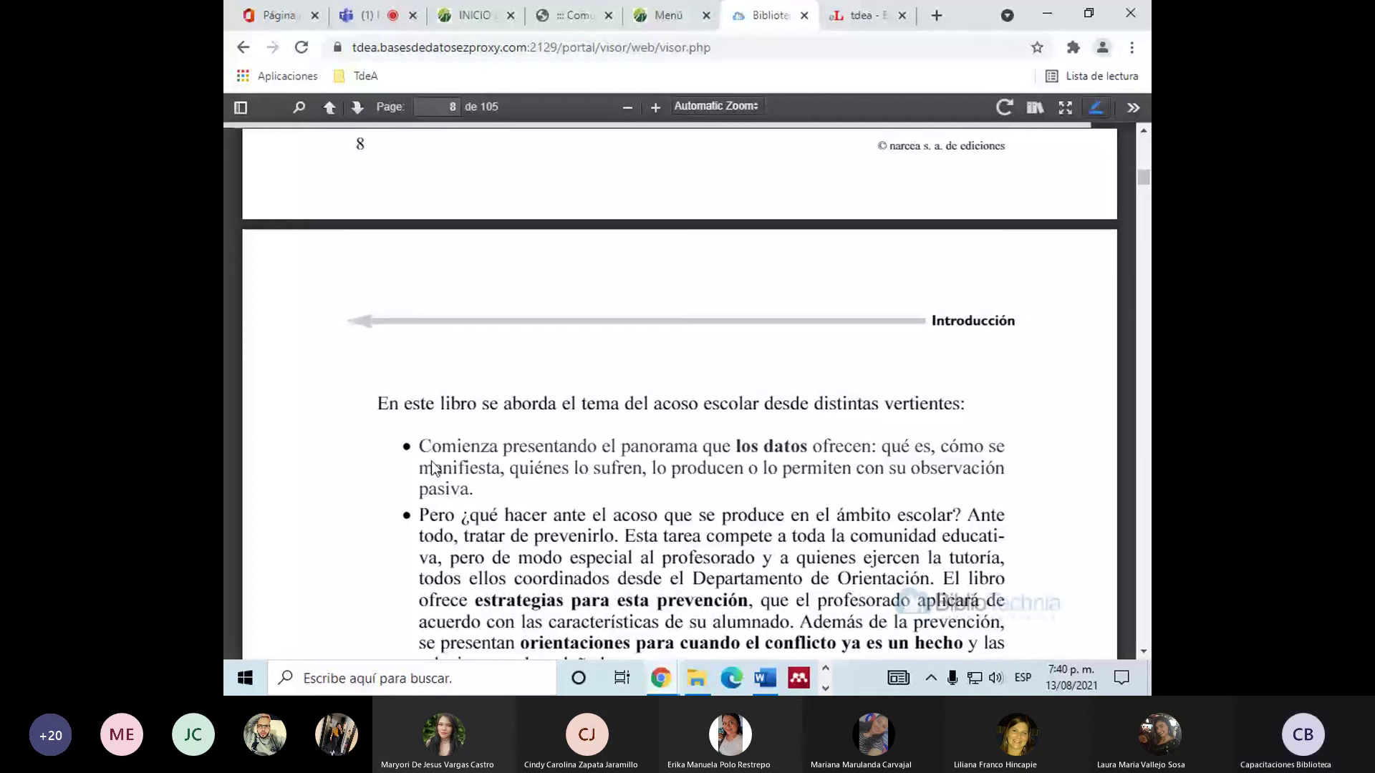
triple_click(432, 467)
scroll(457, 489, down, 1)
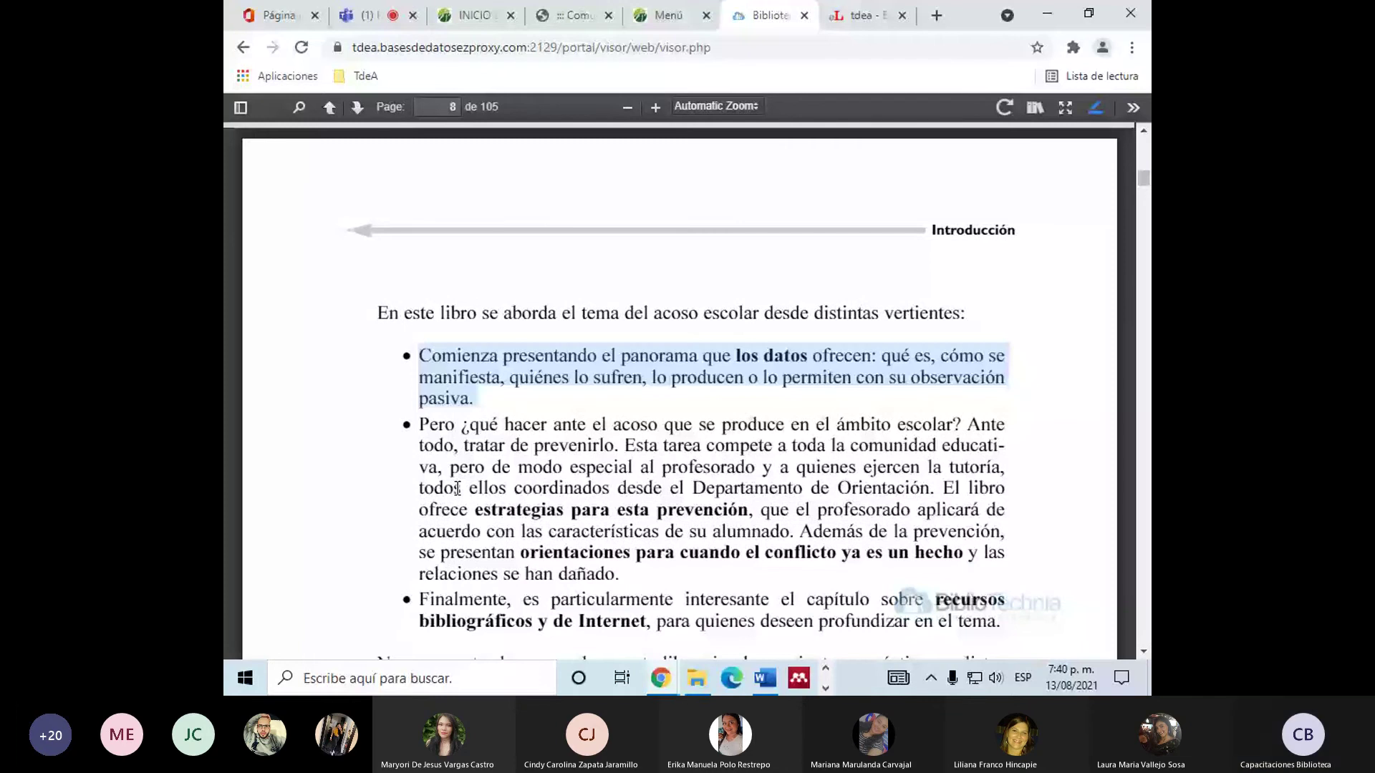
Continue to page 13 and select the passage from "Tras este estudio" to "niegan esta teoría".
scroll(457, 489, down, 5)
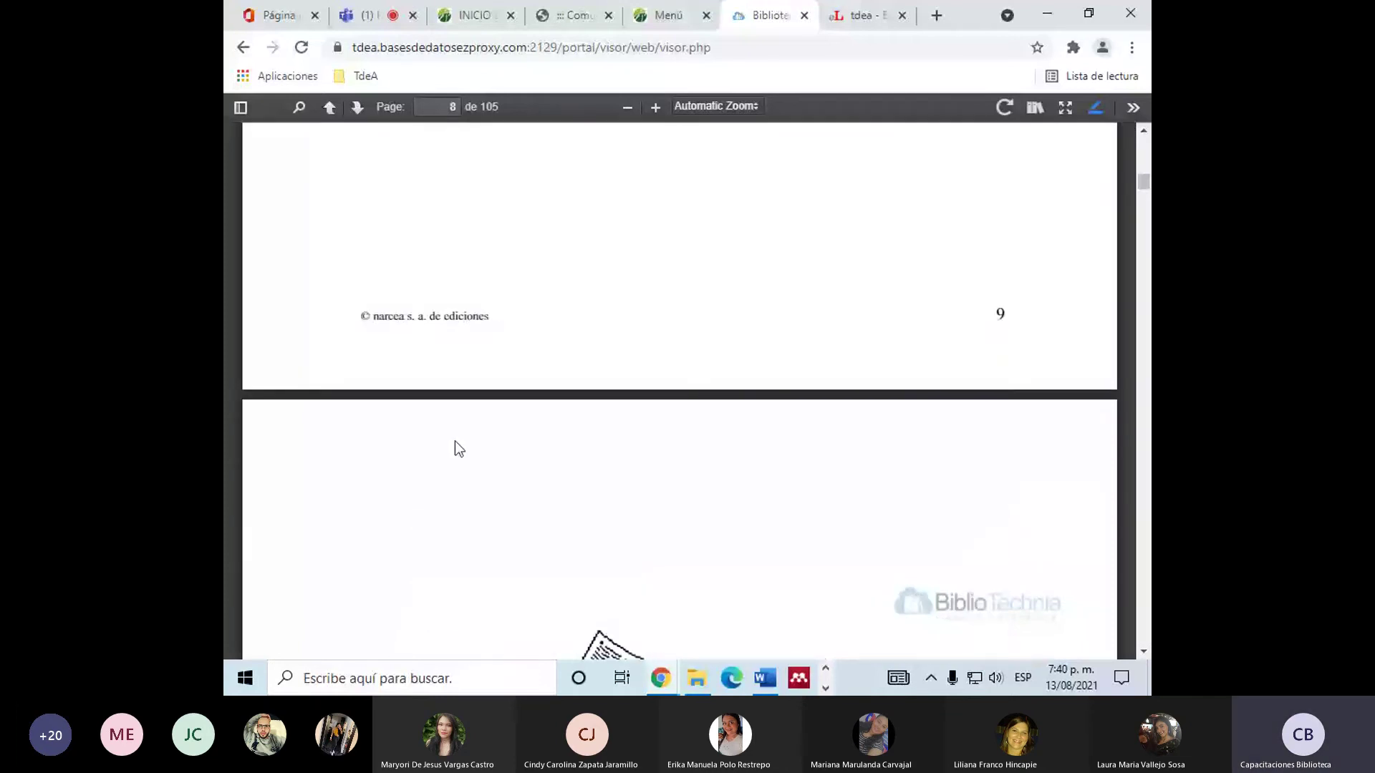
scroll(455, 442, down, 10)
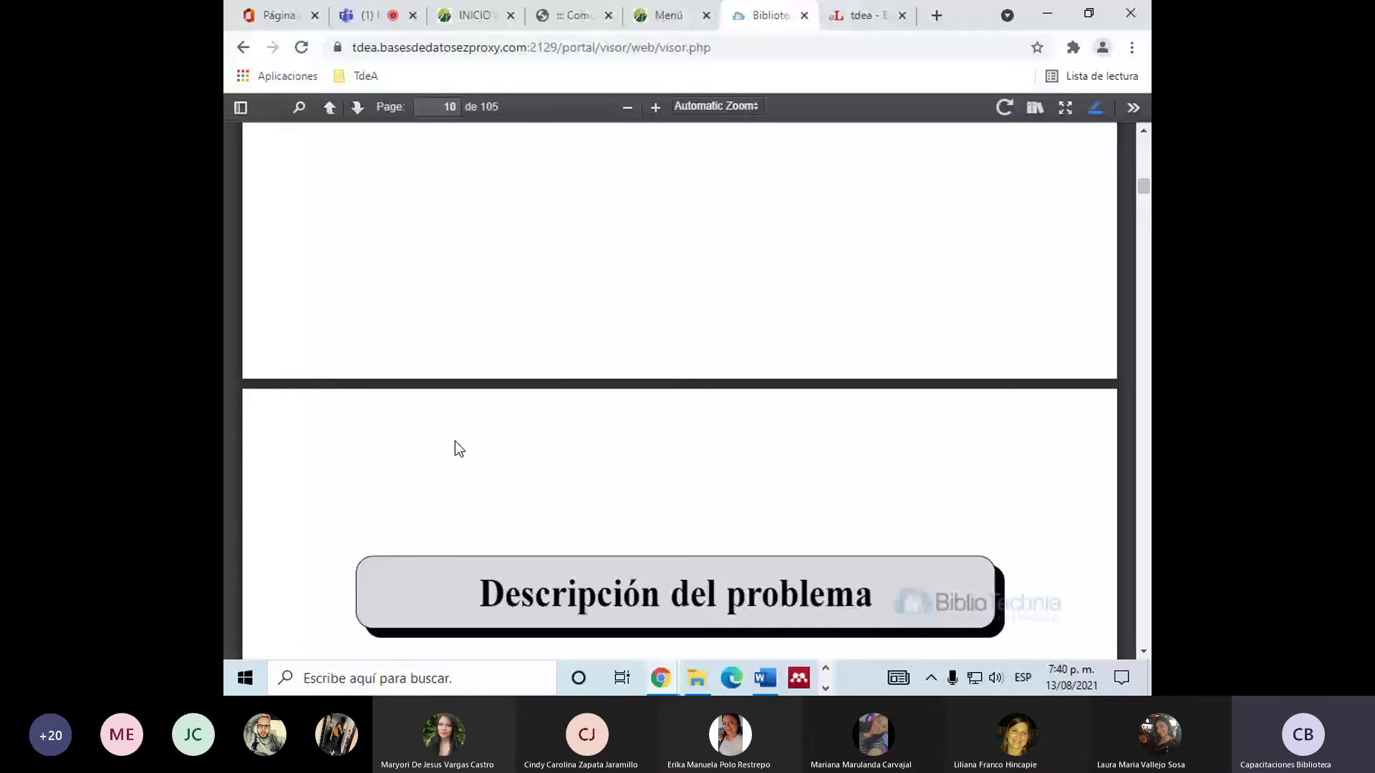
scroll(455, 442, down, 5)
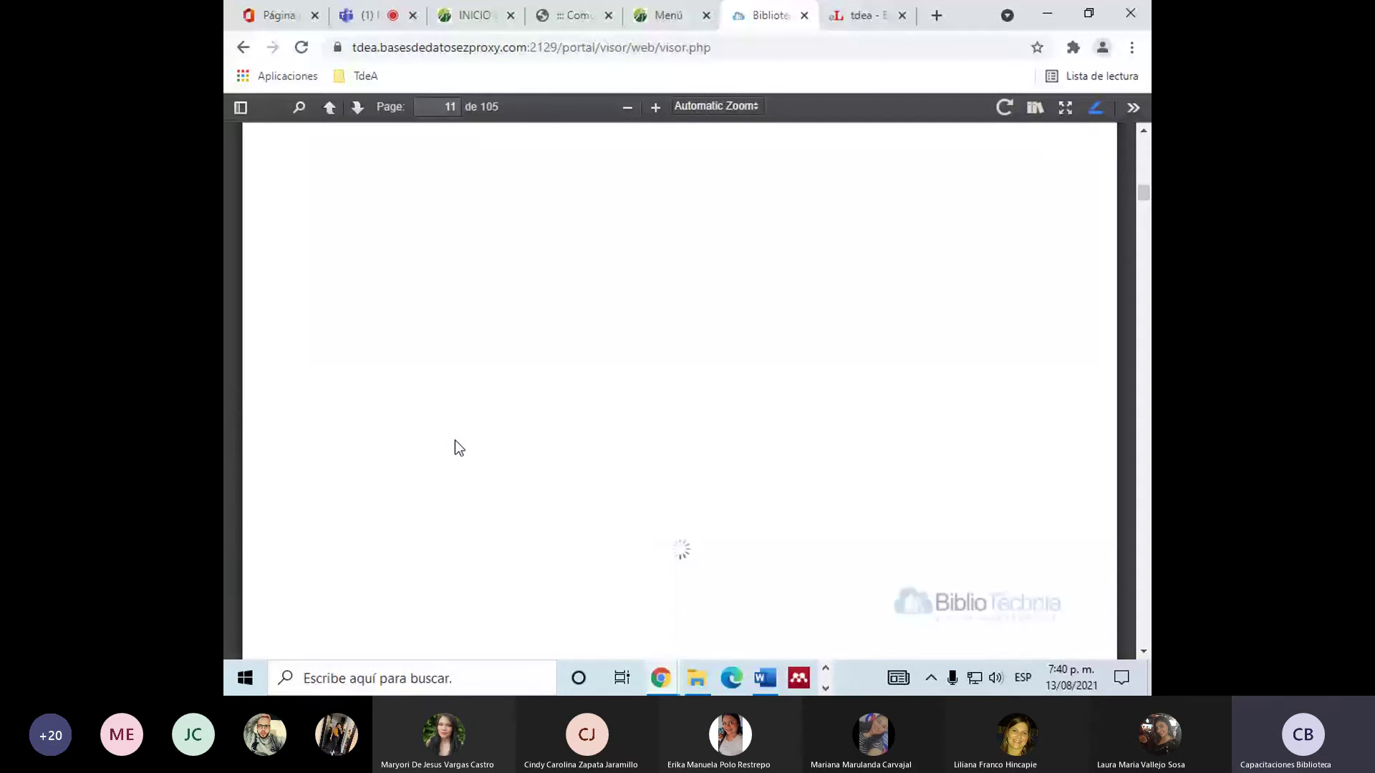
scroll(317, 563, down, 10)
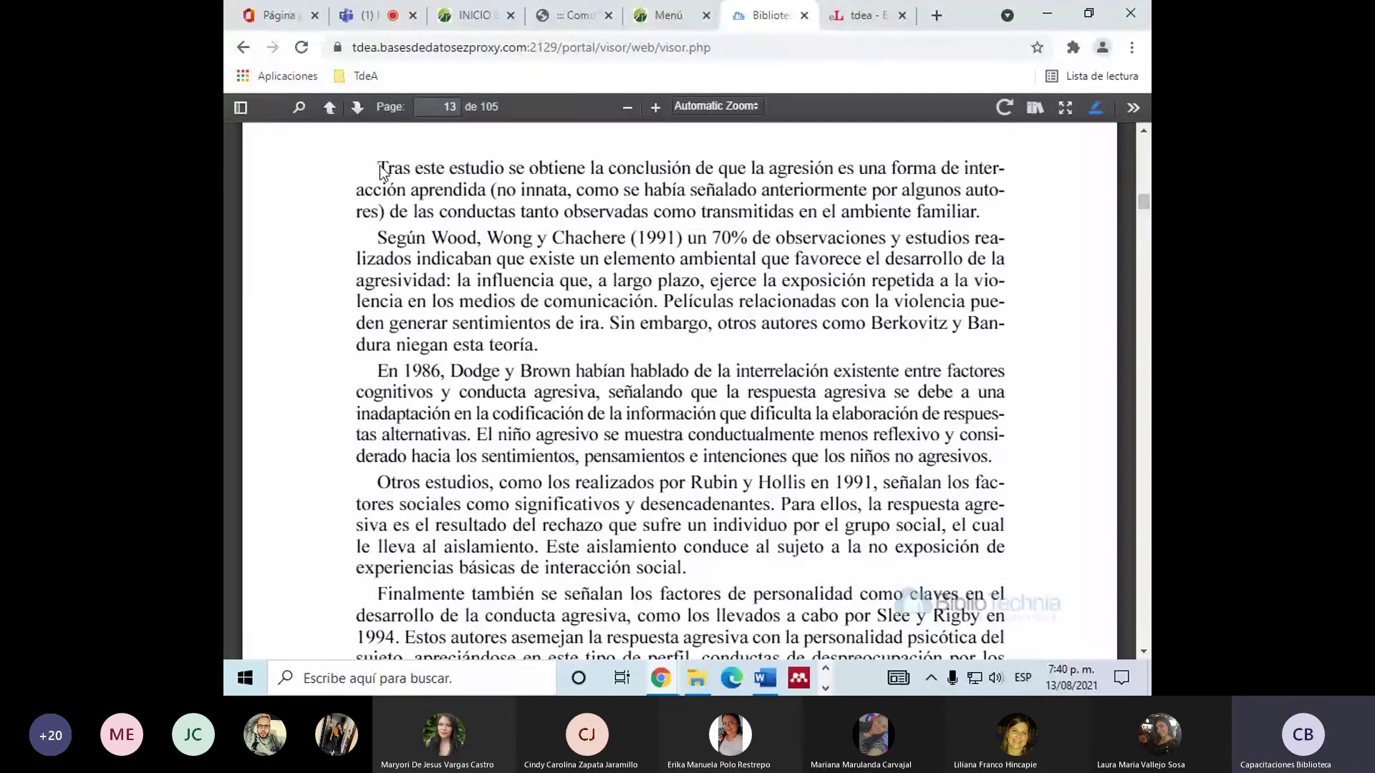
drag(380, 170, 540, 349)
Read on to page 14 of the book, return to the BiblioTechnia catalogue and view its first titles.
scroll(345, 445, down, 10)
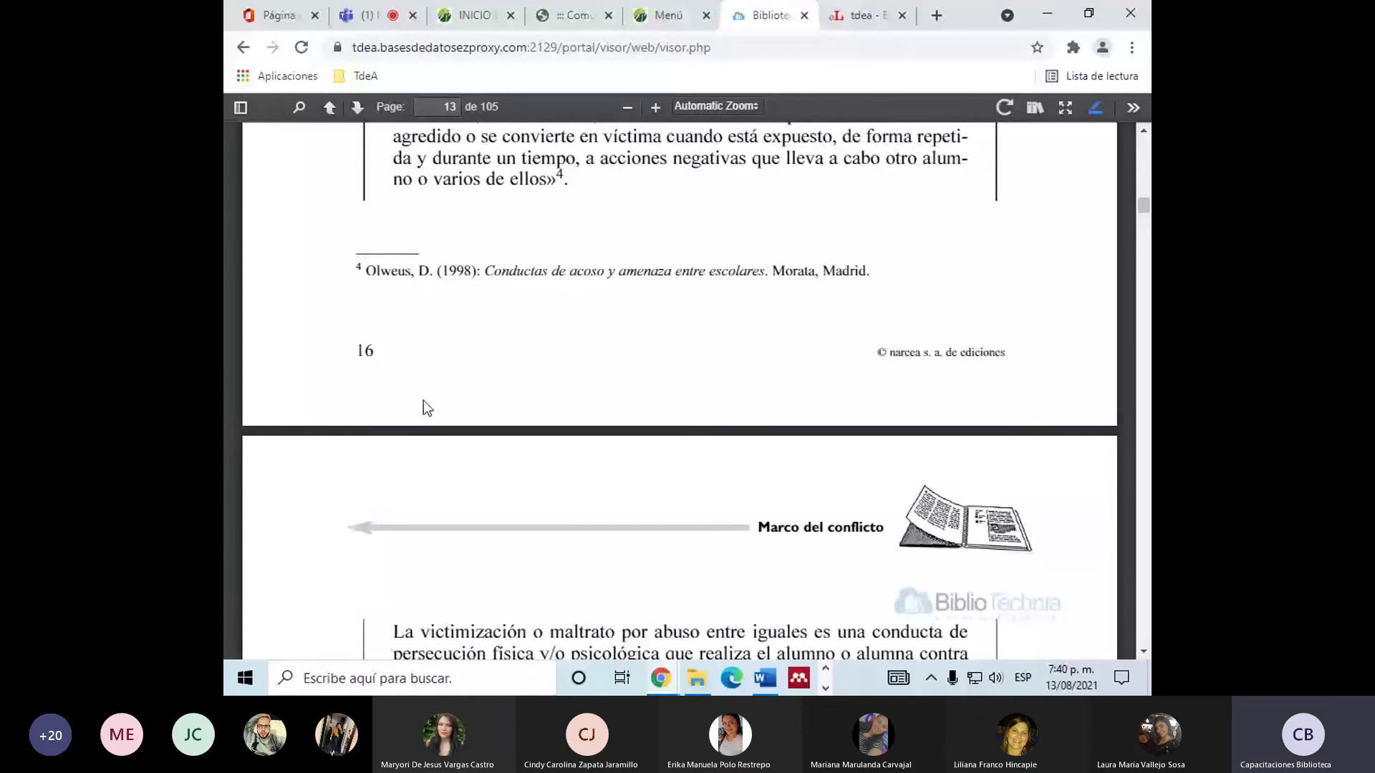
scroll(423, 401, down, 10)
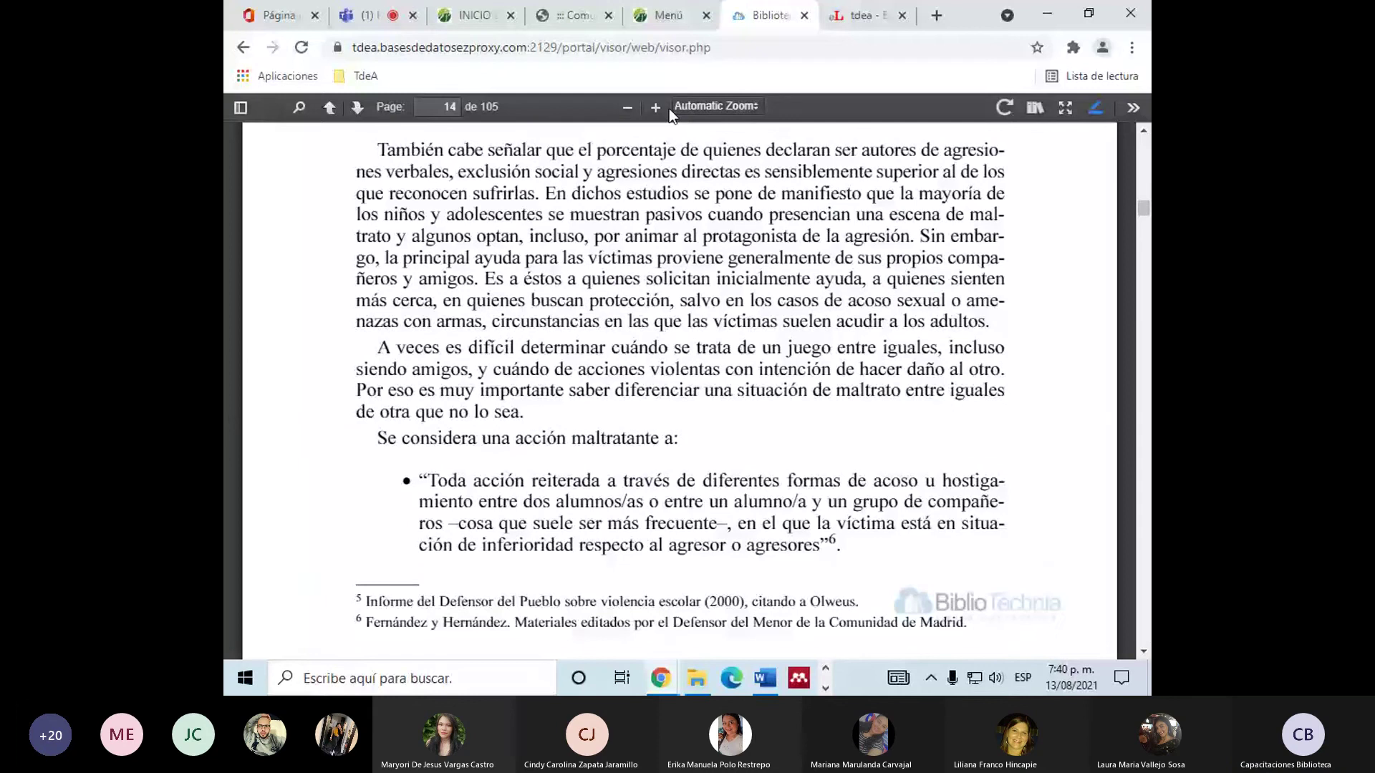
key(alt+Left)
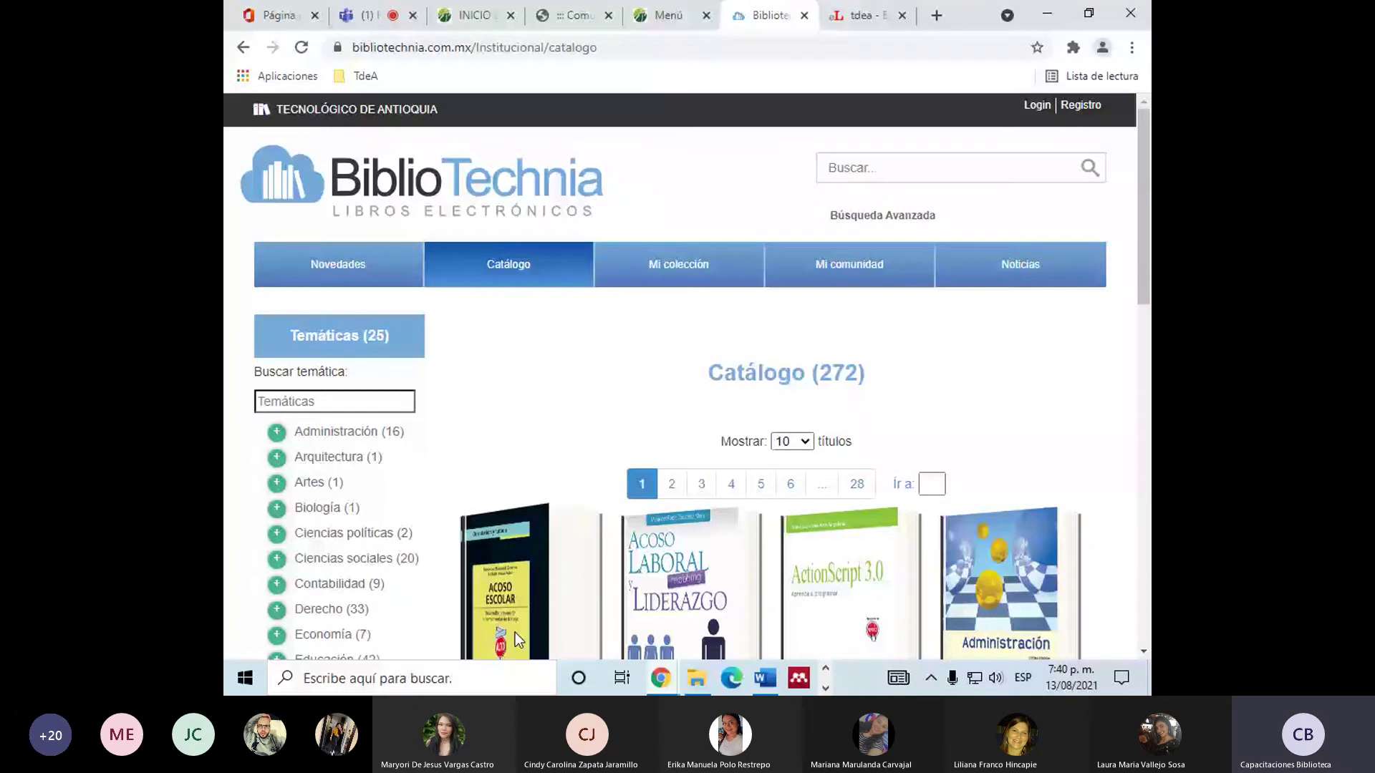
scroll(349, 394, down, 3)
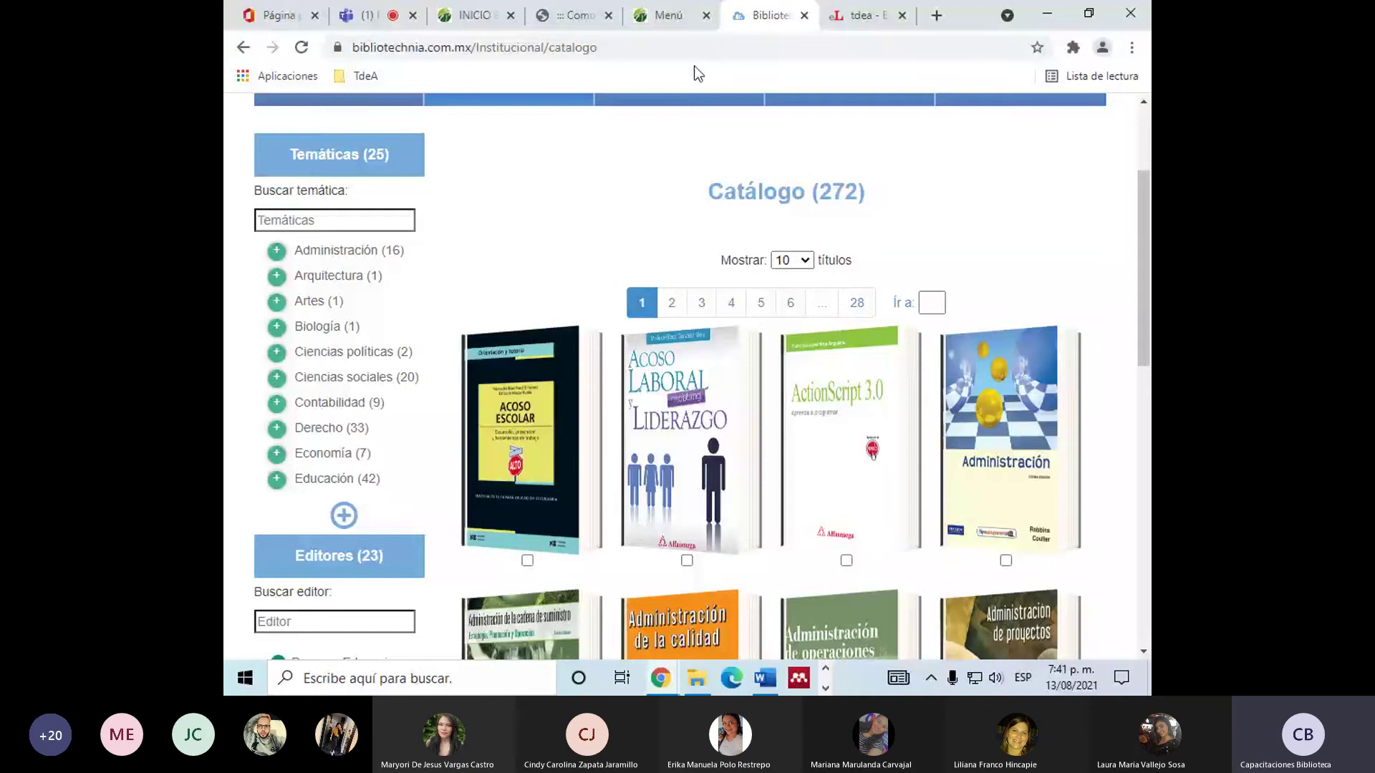
Switch to the library's database menu and review the available platforms, from ECOE and eLibro to Ebooks 7-24 and BiblioTechnia.
key(ctrl+shift+Tab)
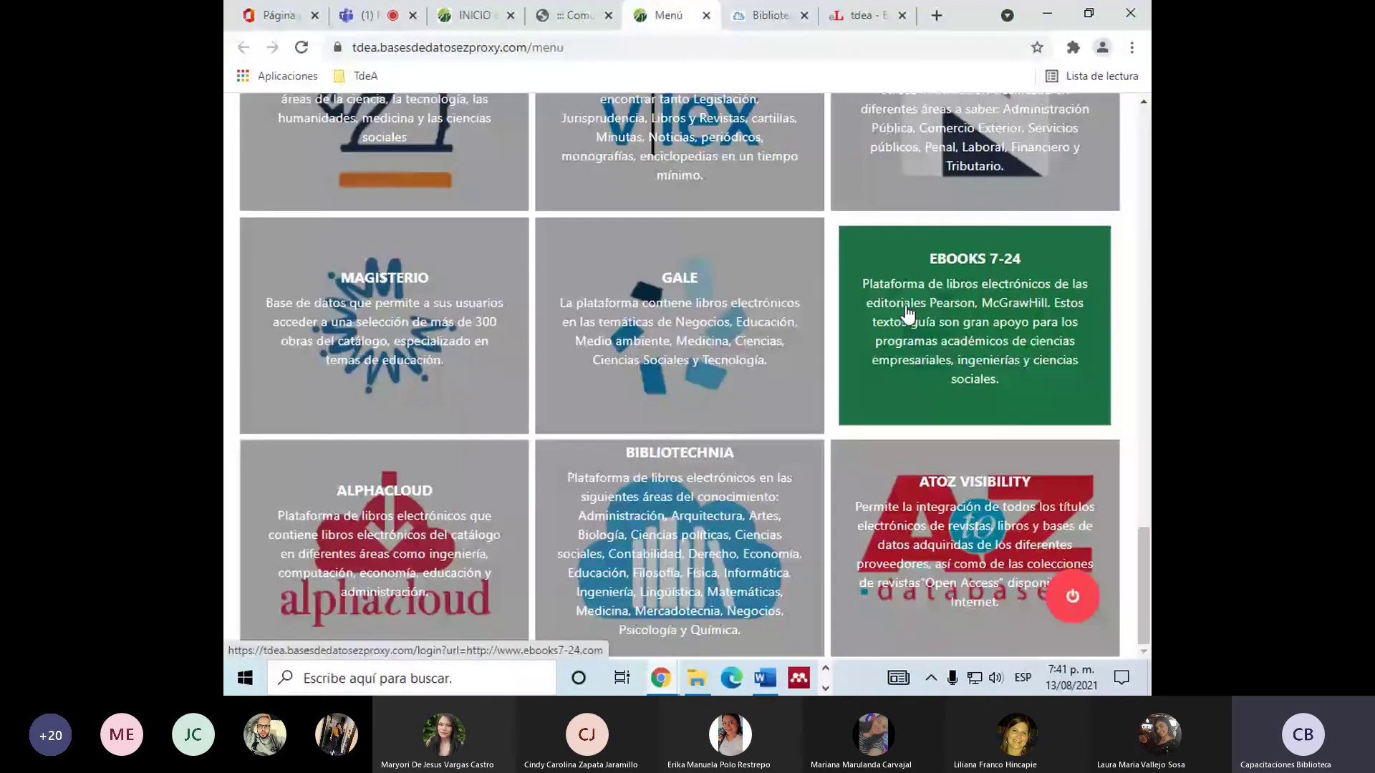
scroll(667, 373, up, 15)
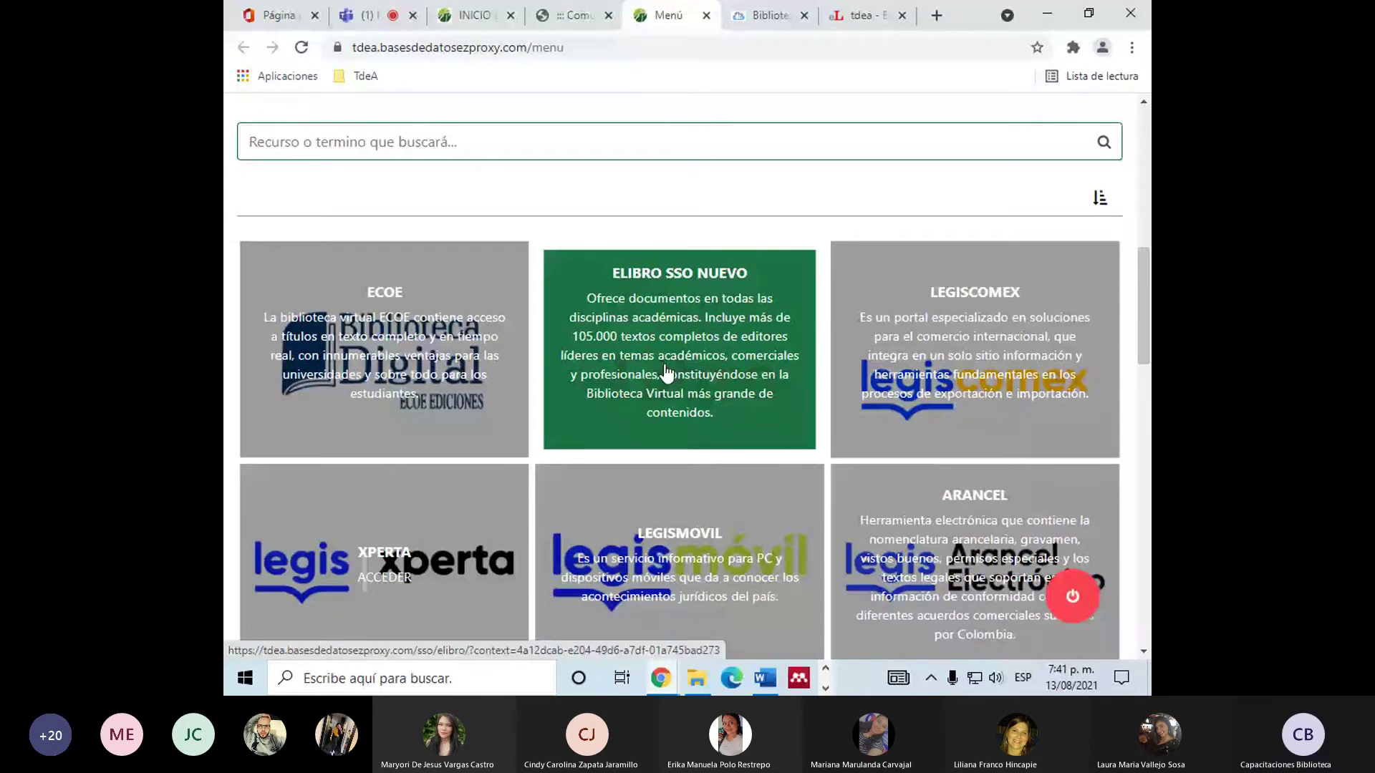
scroll(768, 469, down, 8)
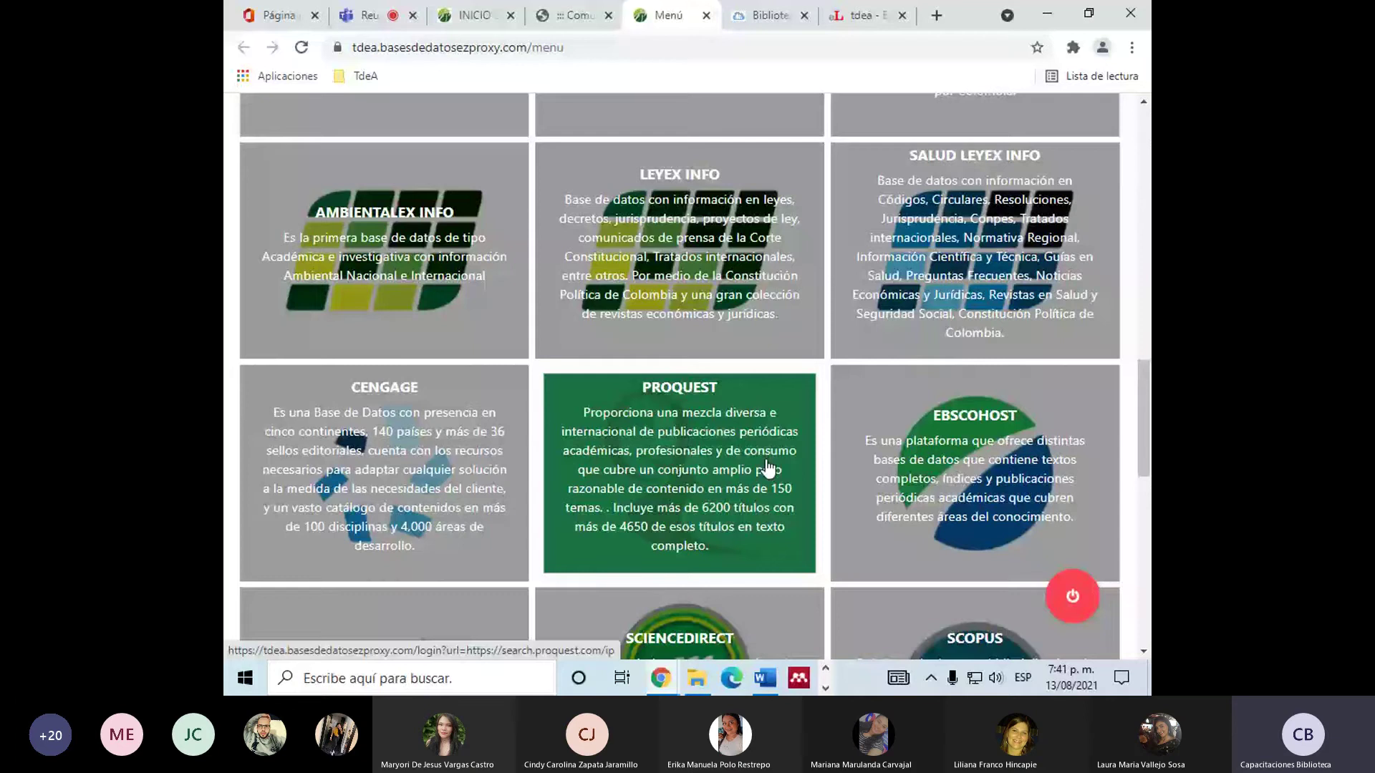
scroll(716, 451, up, 8)
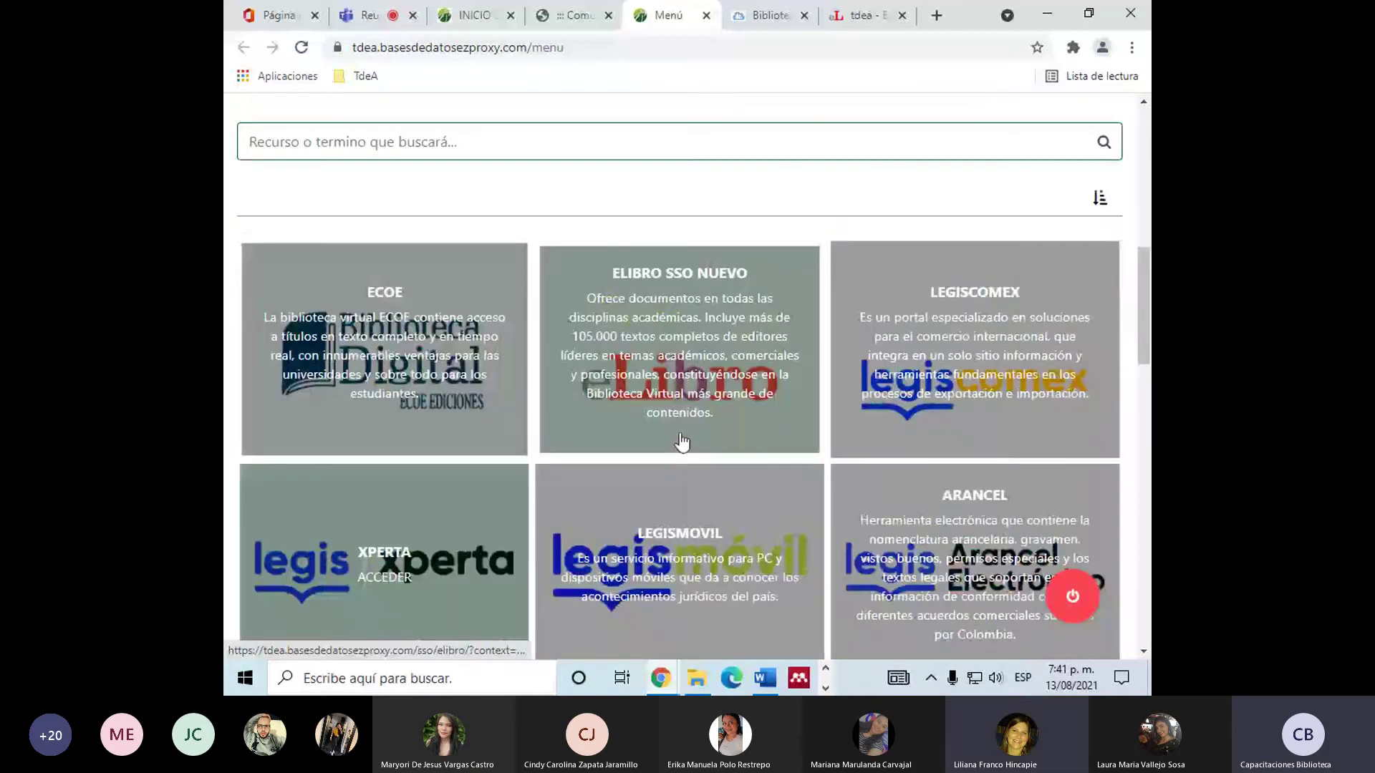
scroll(682, 441, down, 6)
scroll(727, 451, down, 10)
scroll(846, 541, up, 3)
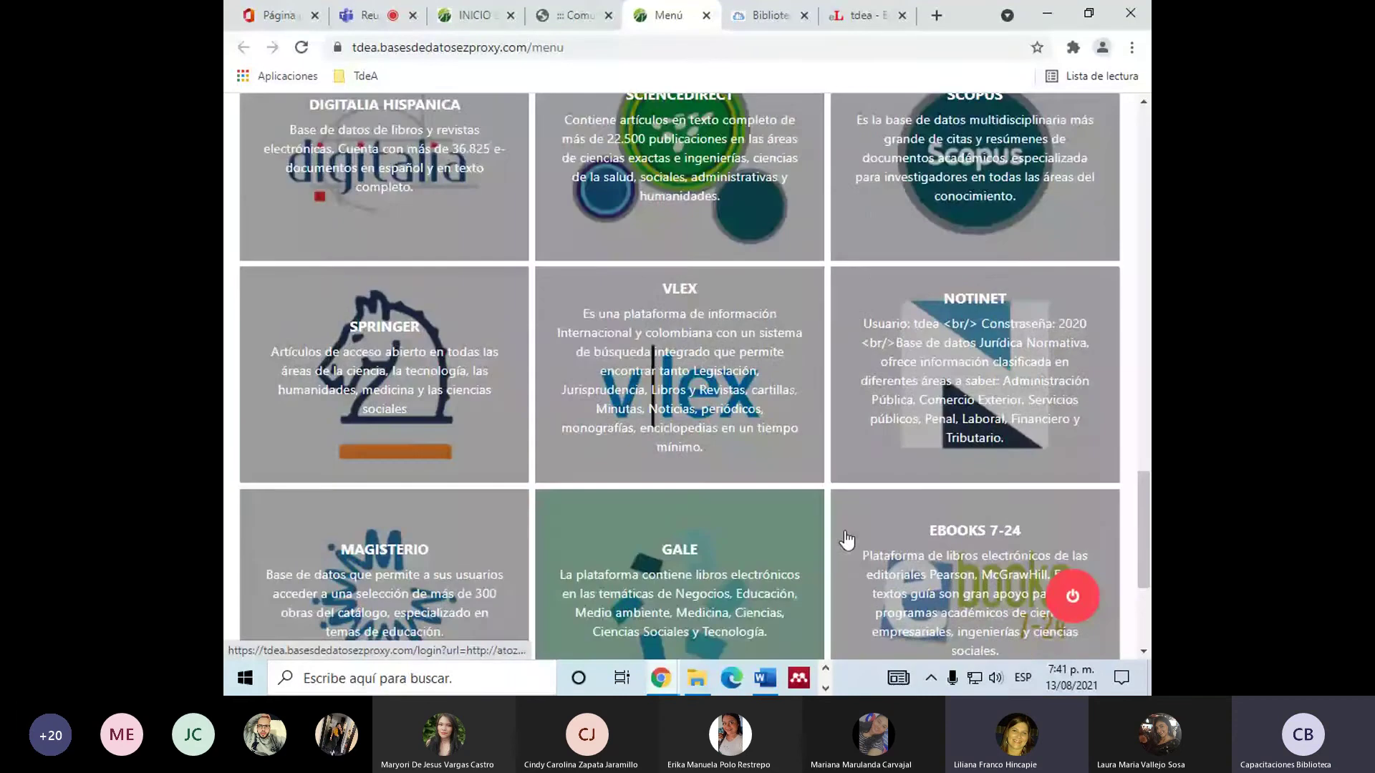
scroll(846, 541, up, 13)
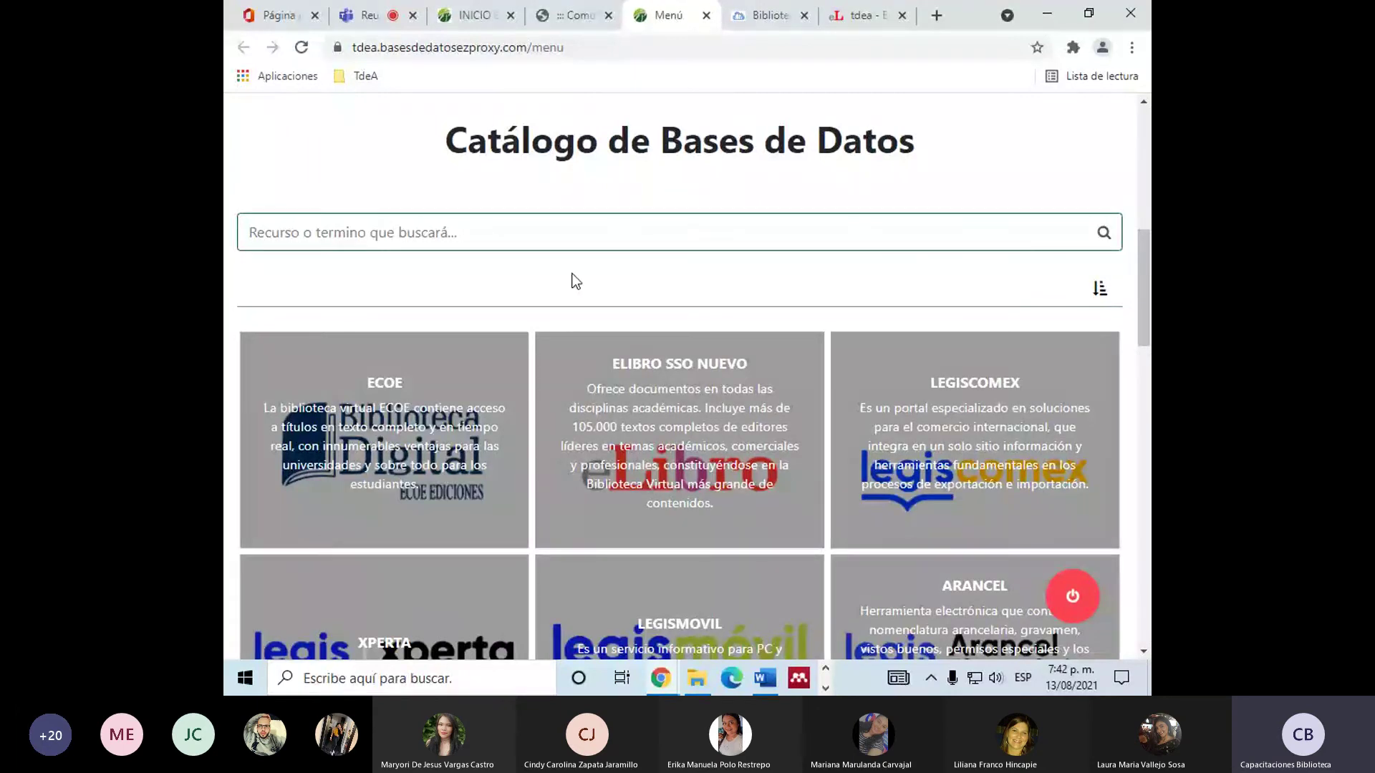
scroll(770, 469, down, 7)
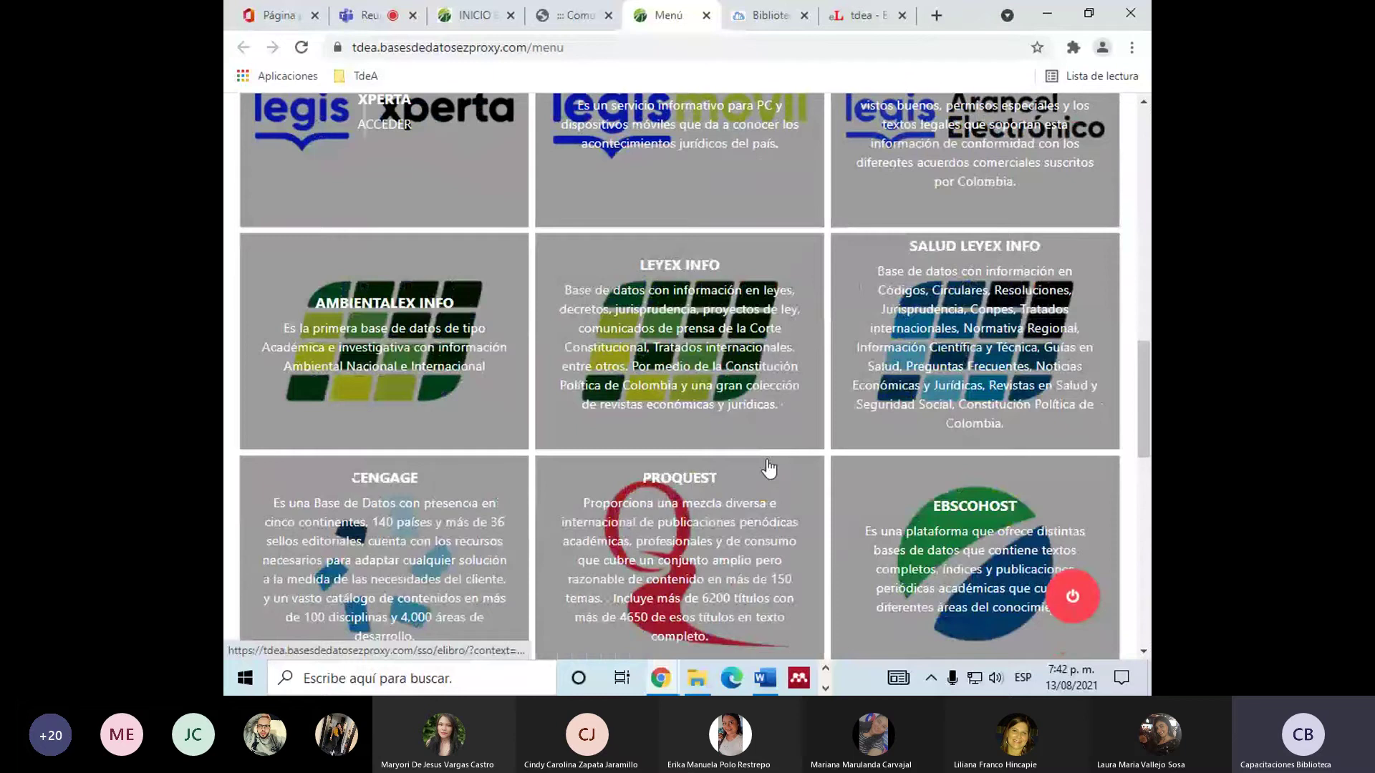
scroll(404, 400, down, 4)
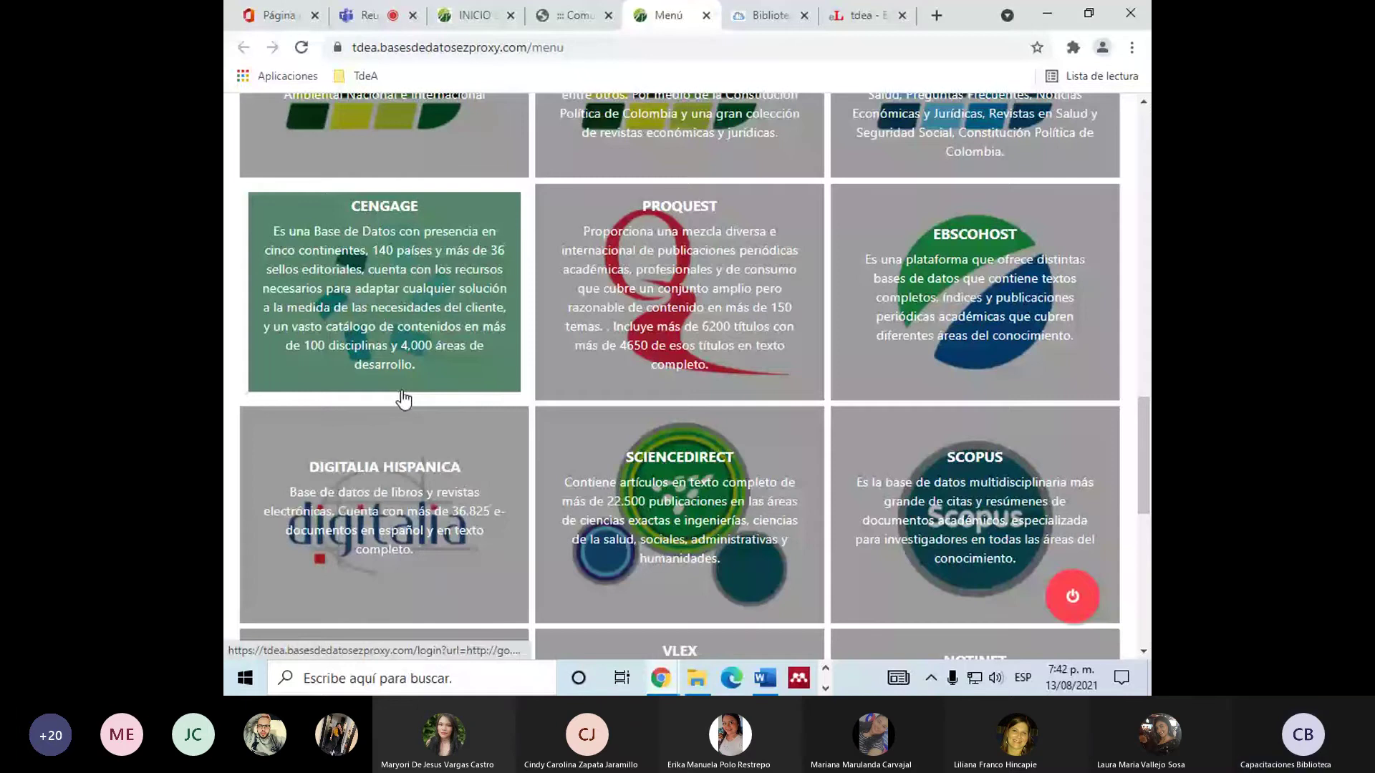
scroll(989, 358, up, 7)
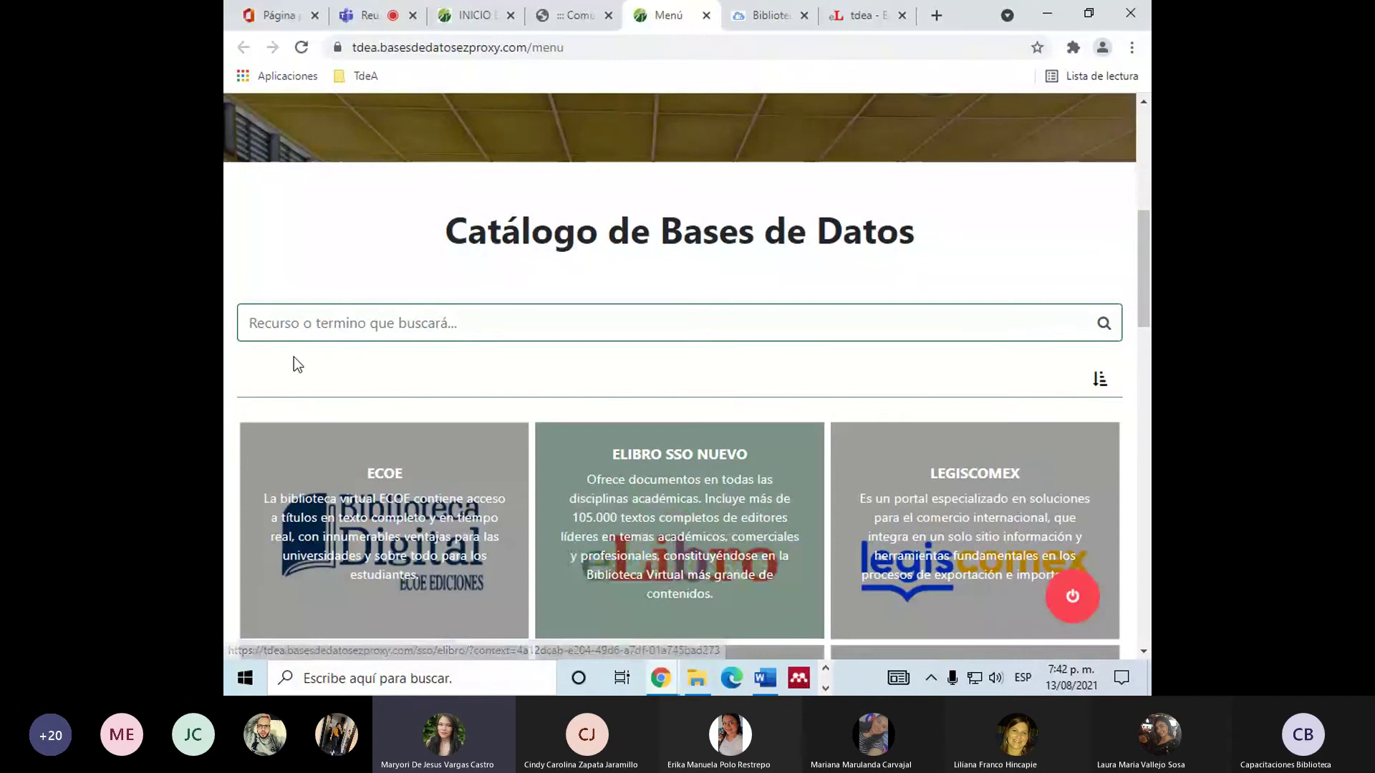
scroll(294, 357, down, 5)
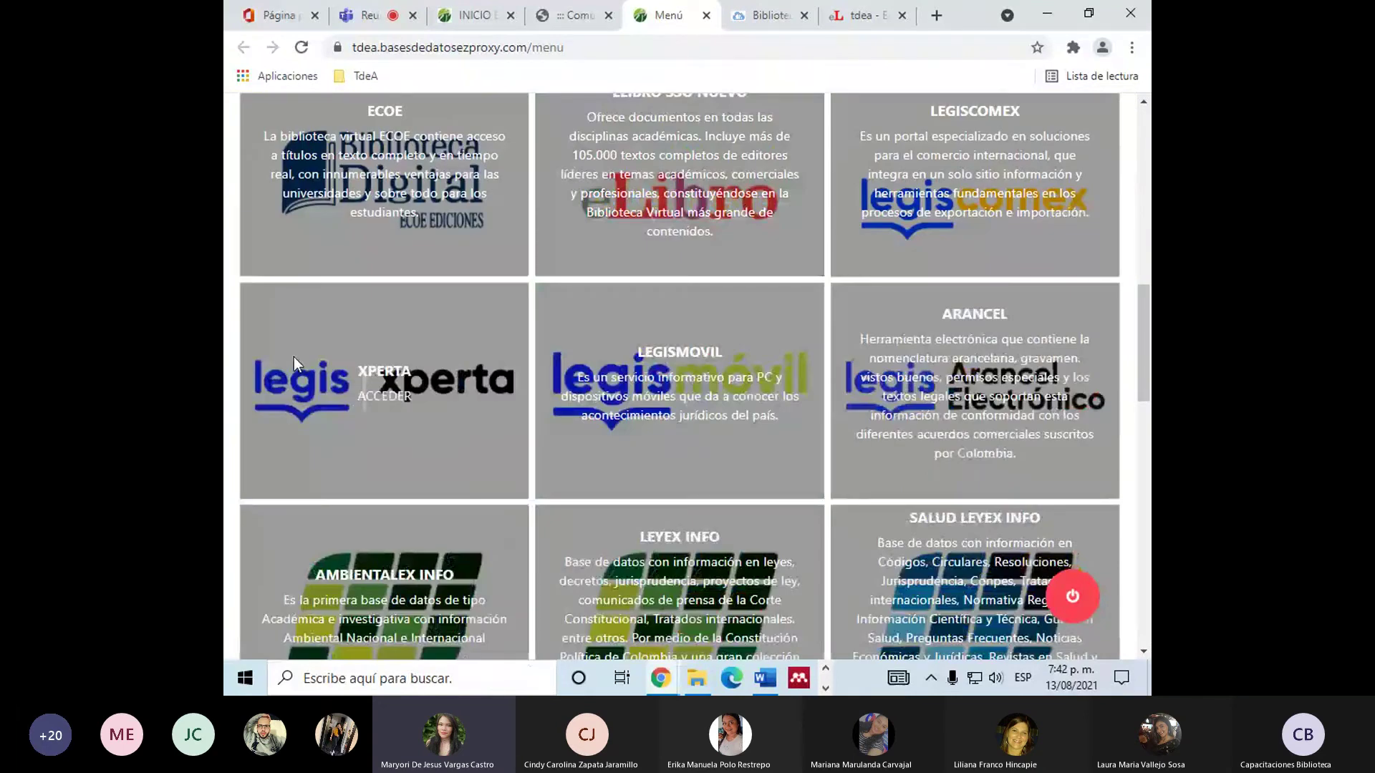
scroll(294, 356, up, 1)
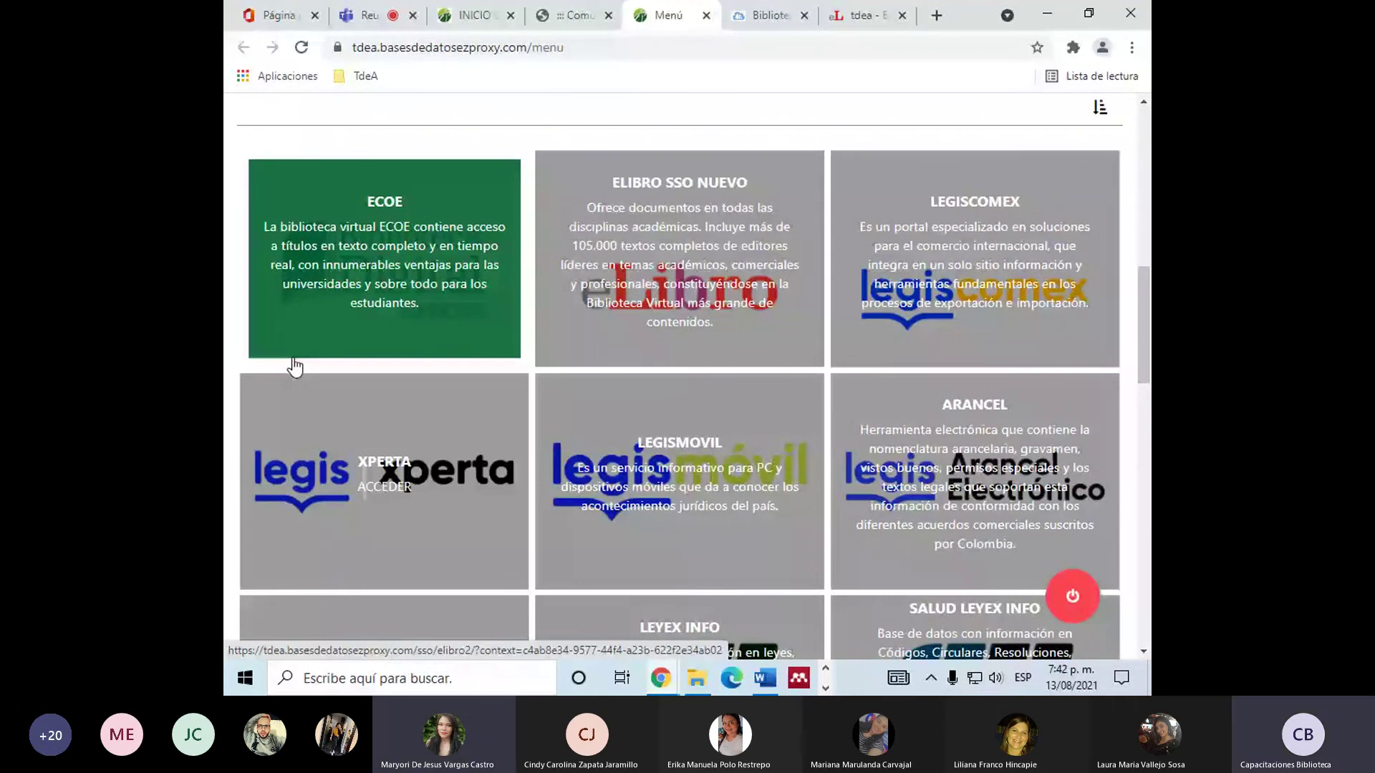
scroll(645, 251, up, 3)
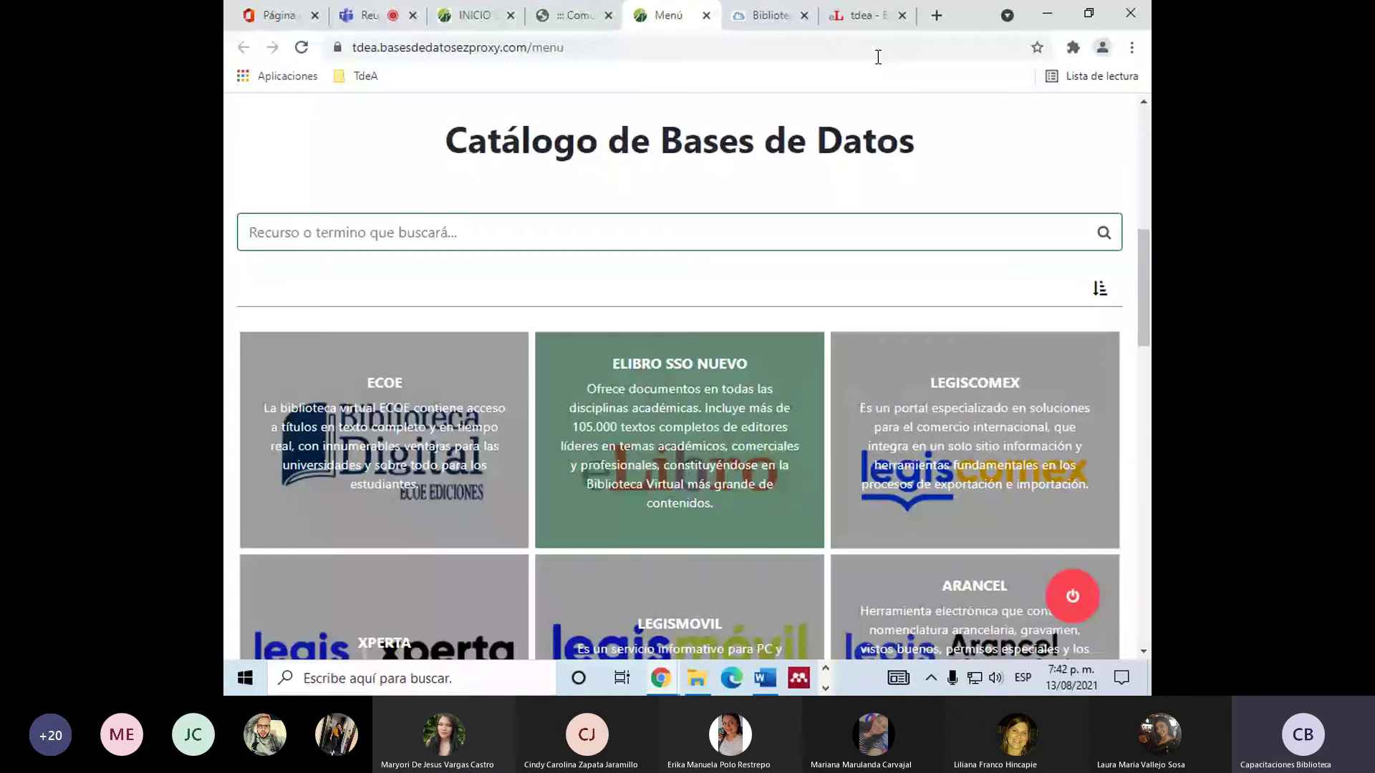
Switch to eLibro, open its advanced search, set the filter field to Autor and activate the empty search-term field.
click(605, 351)
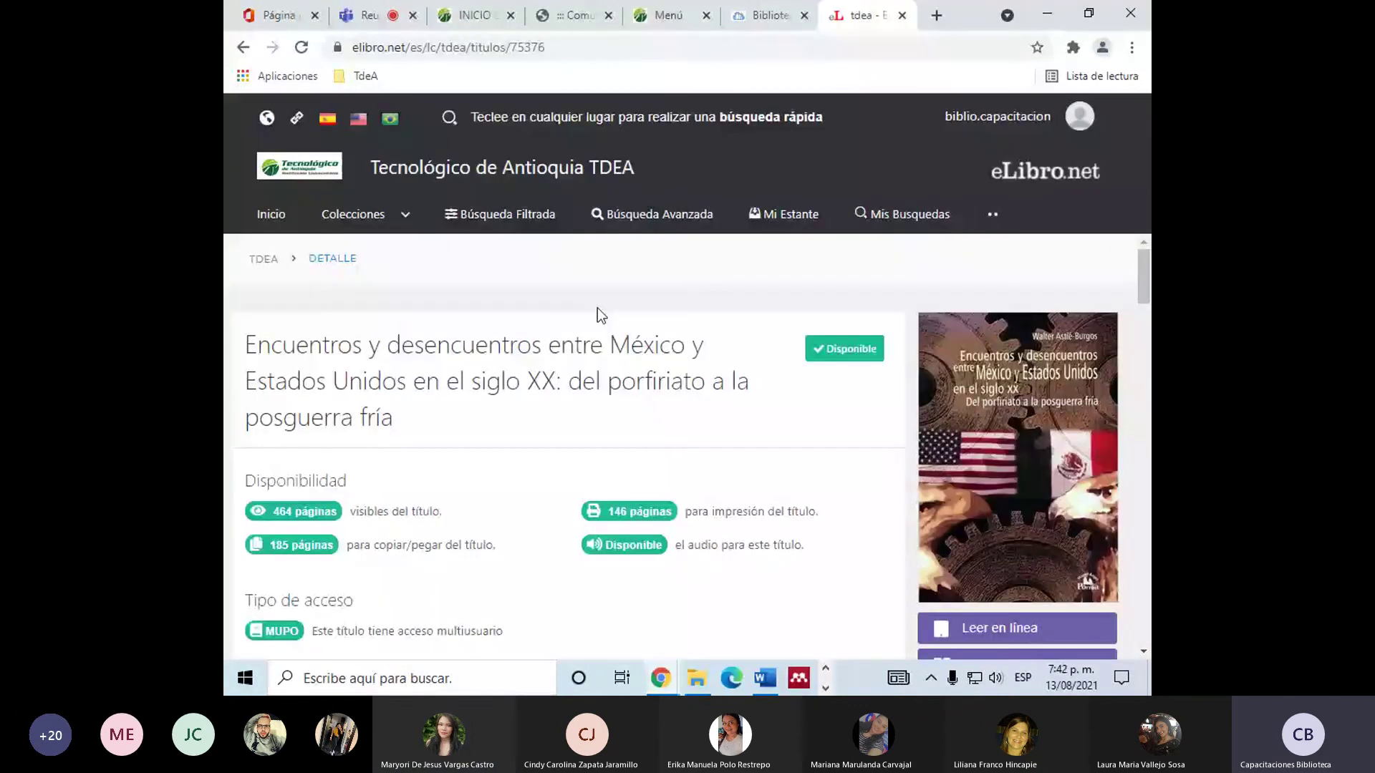
click(629, 228)
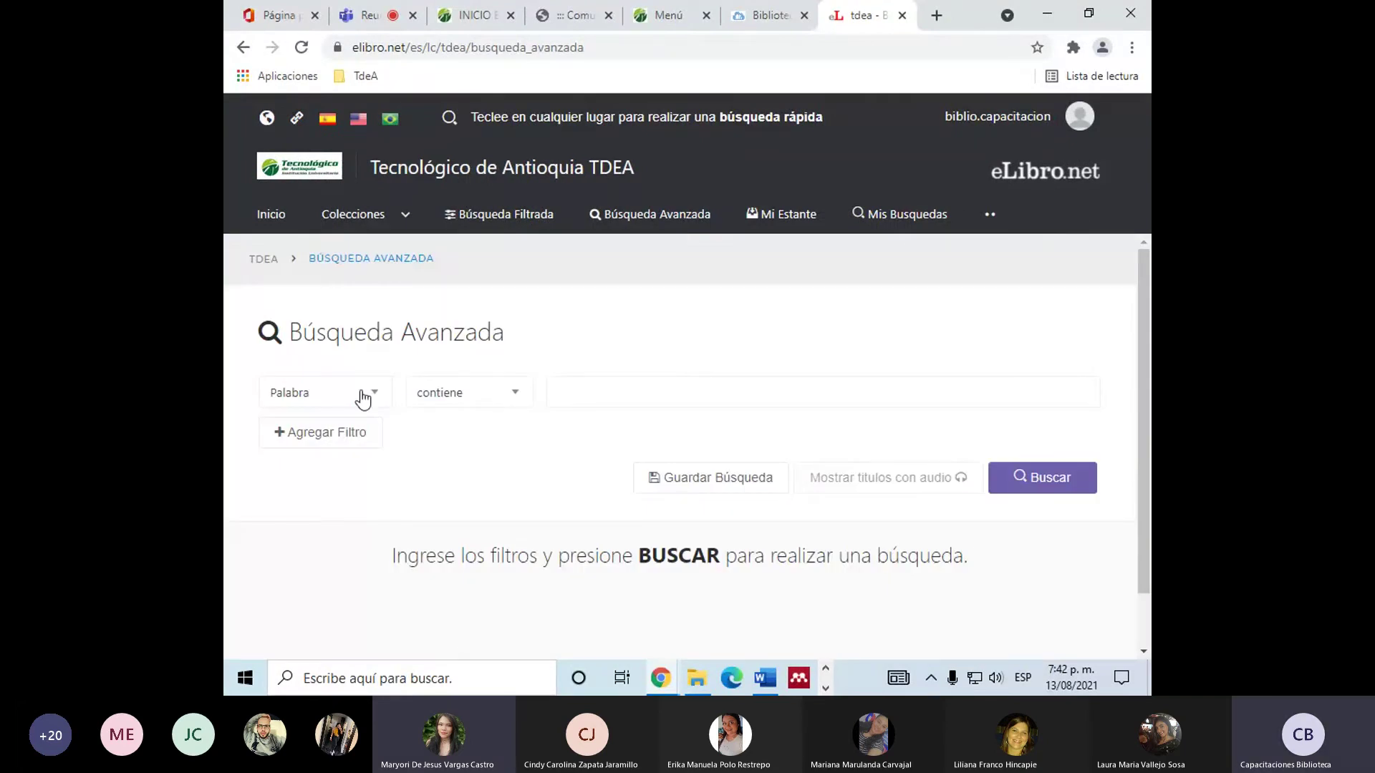
click(363, 400)
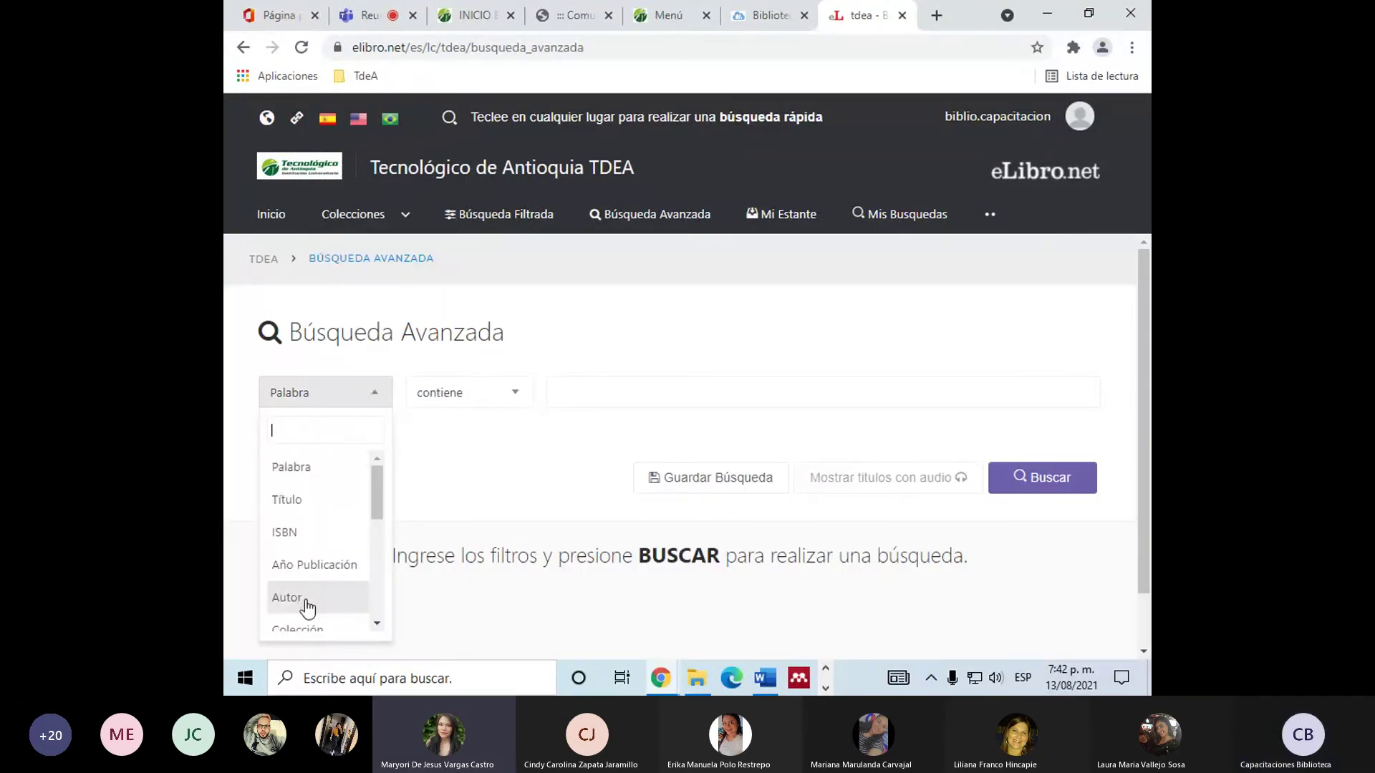
click(307, 606)
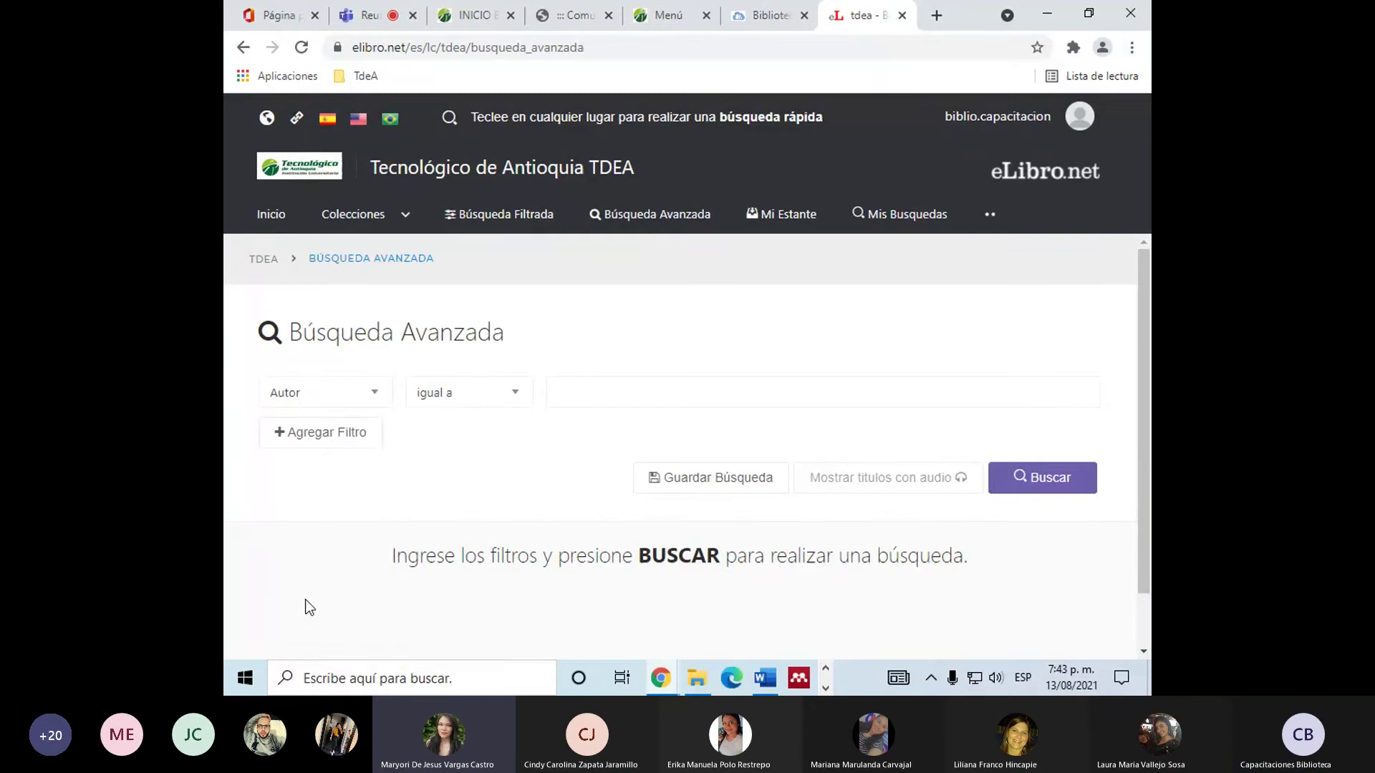
click(561, 399)
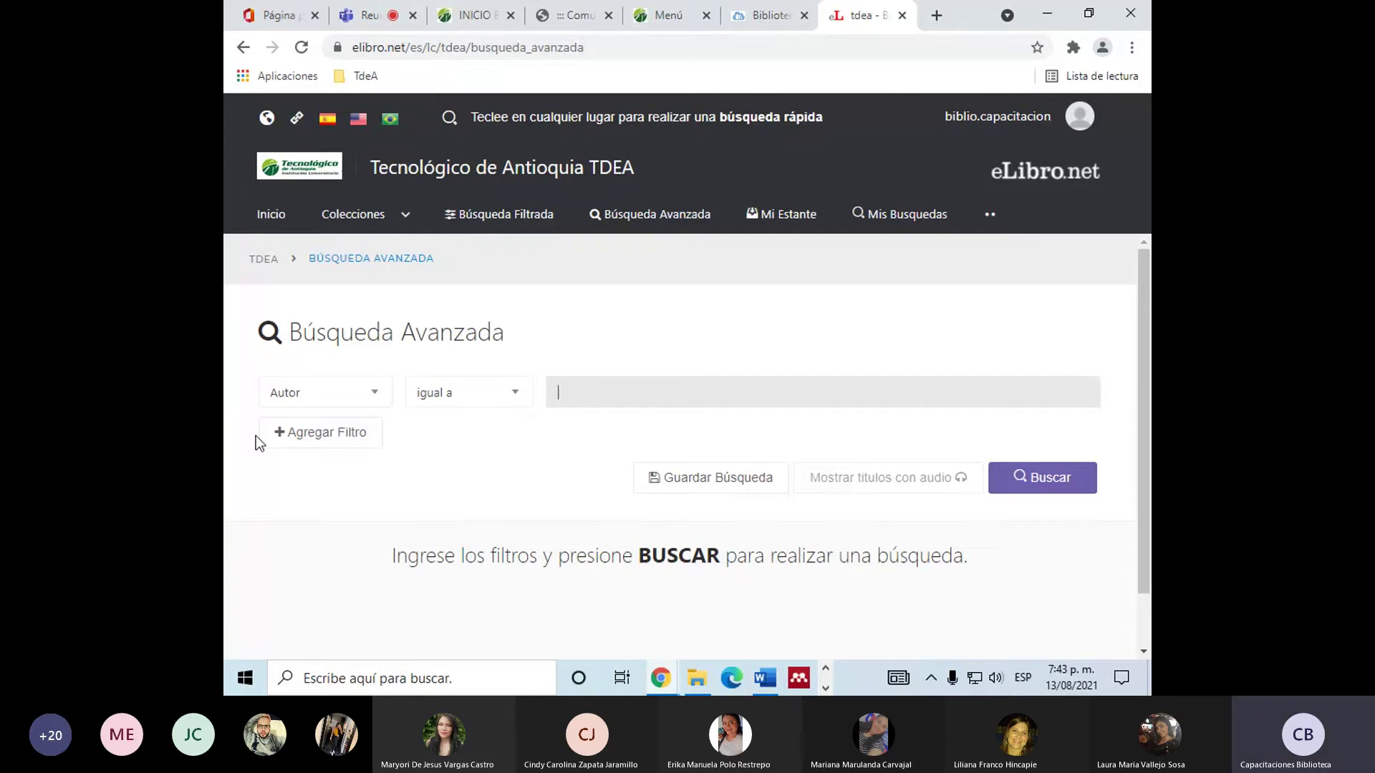
click(370, 405)
click(506, 491)
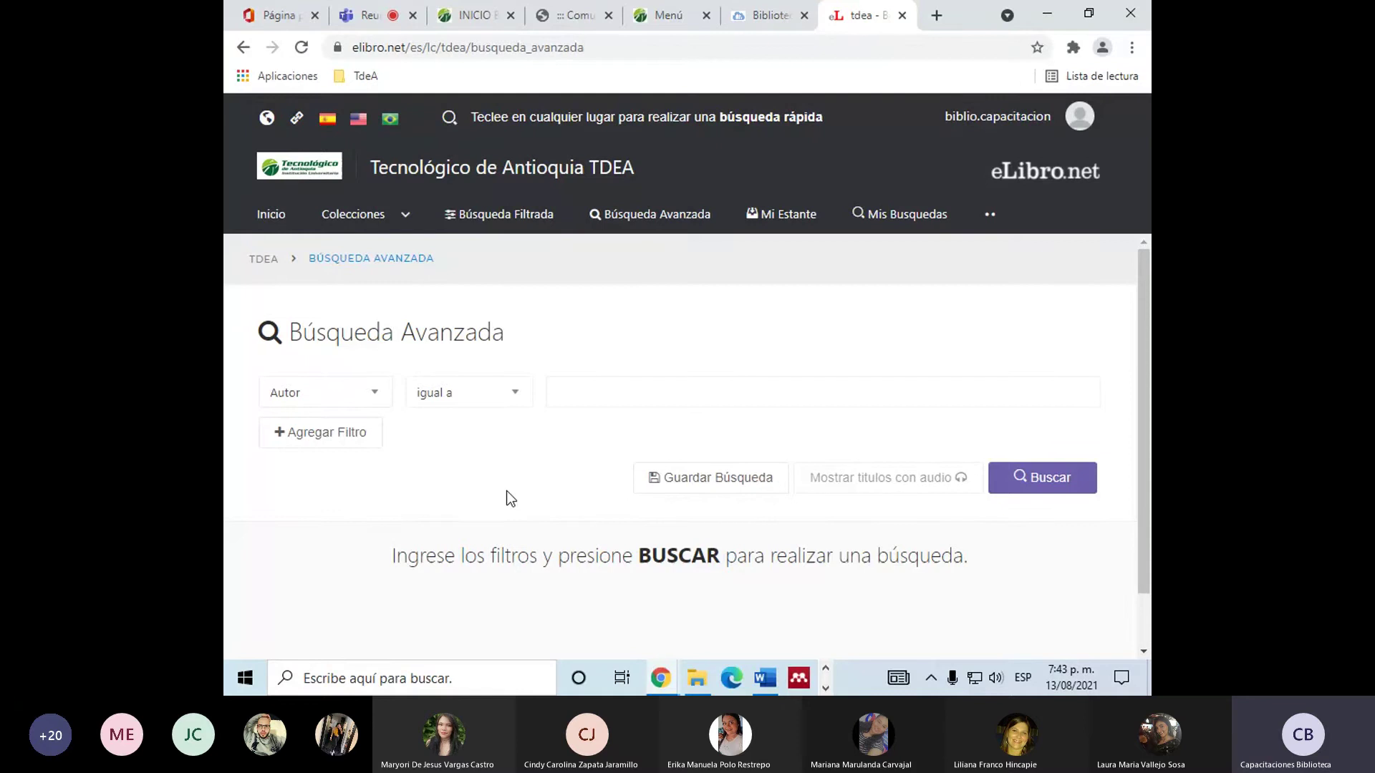
click(573, 404)
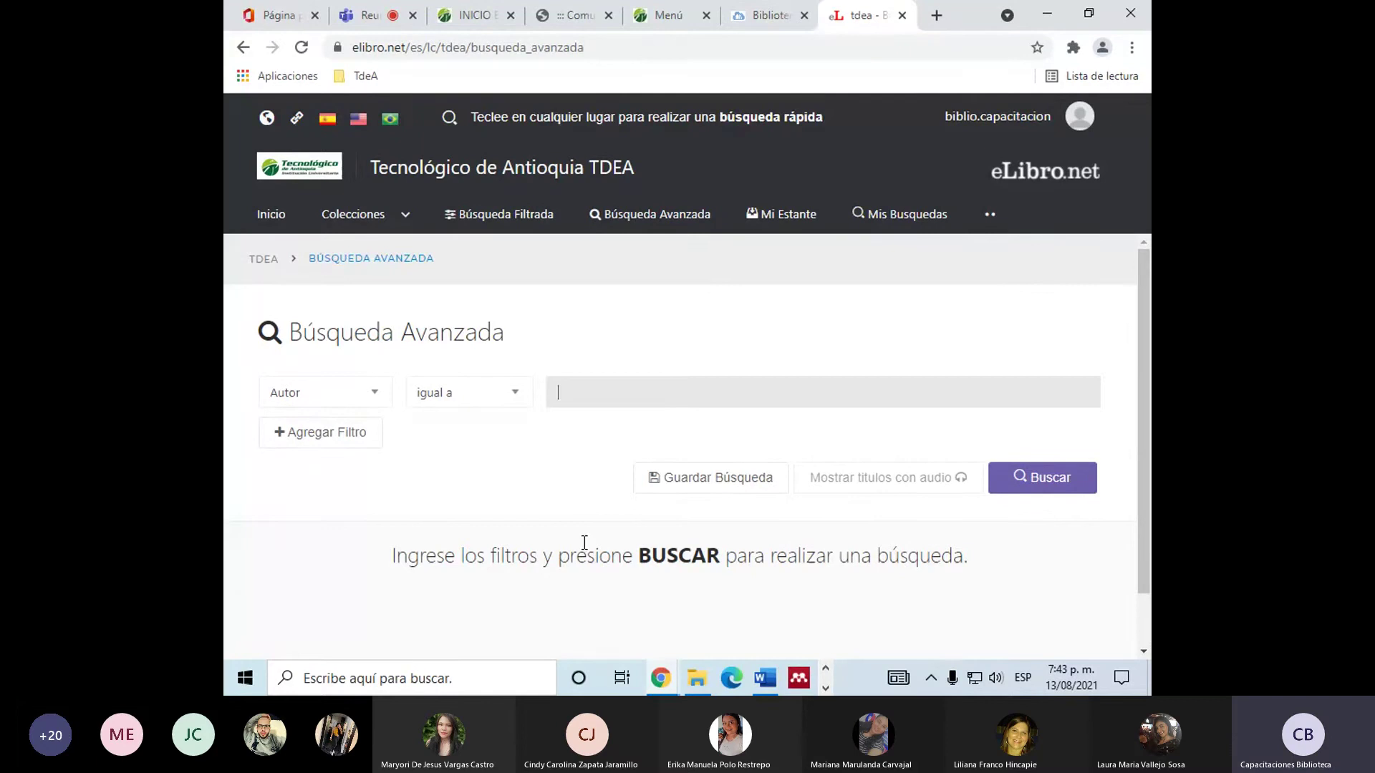
scroll(585, 543, down, 1)
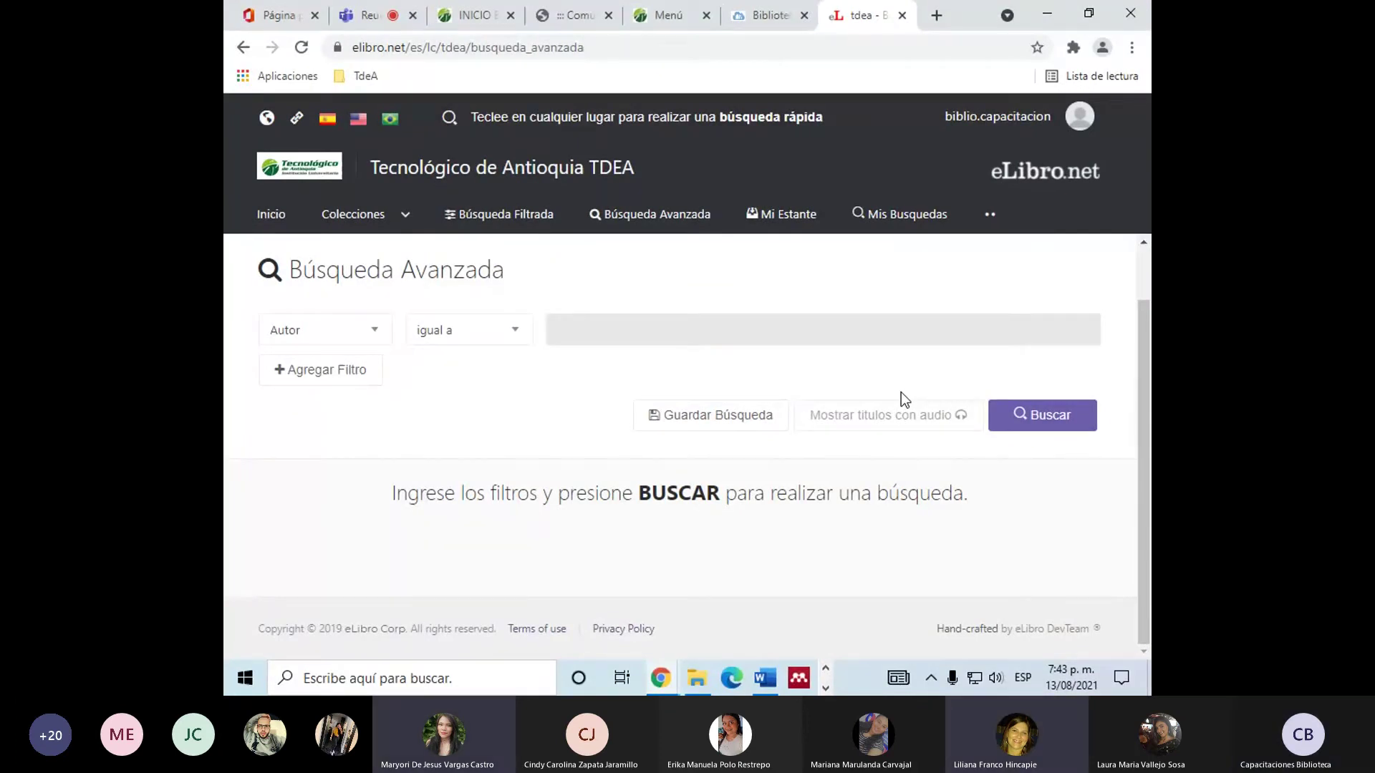
Return to the library's database menu and open the ScienceDirect platform.
key(ctrl+shift+Tab)
key(ctrl+shift+Tab)
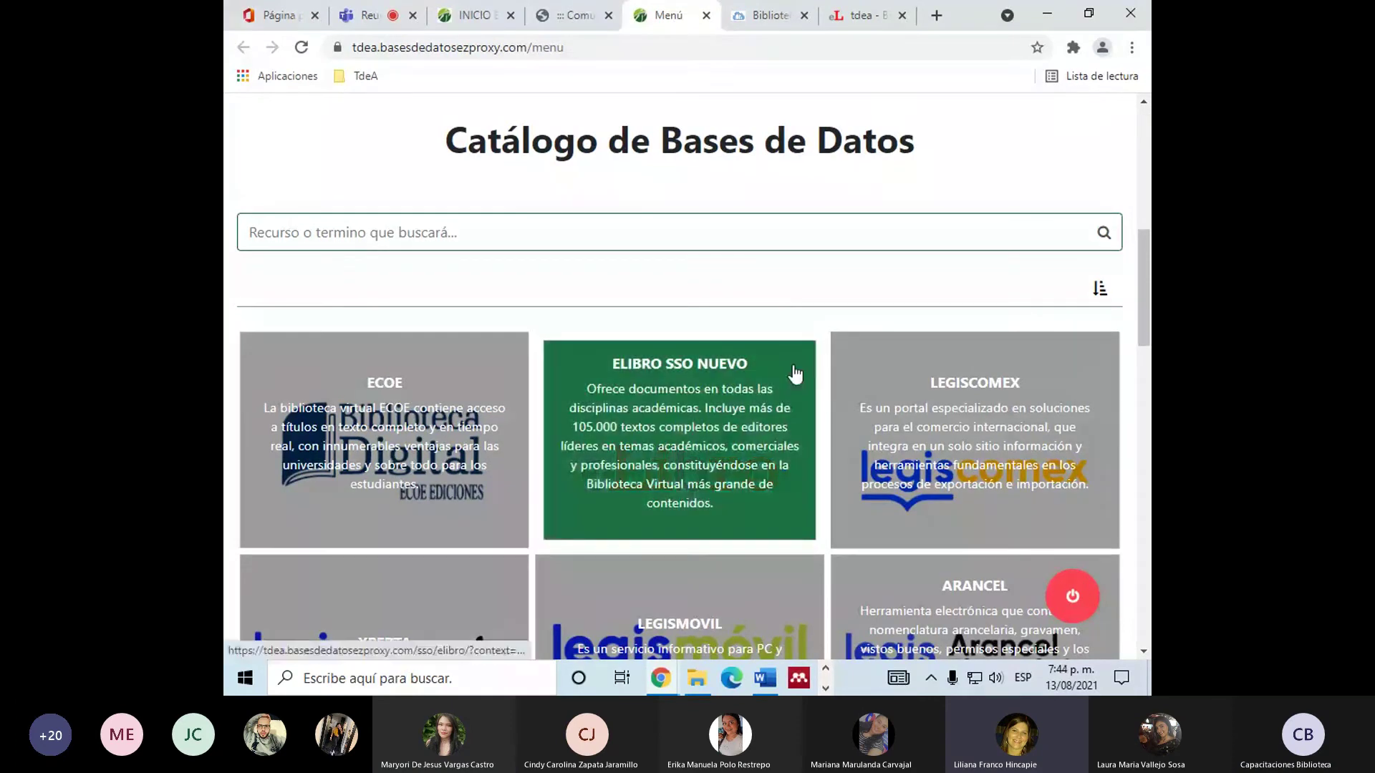
scroll(806, 246, down, 10)
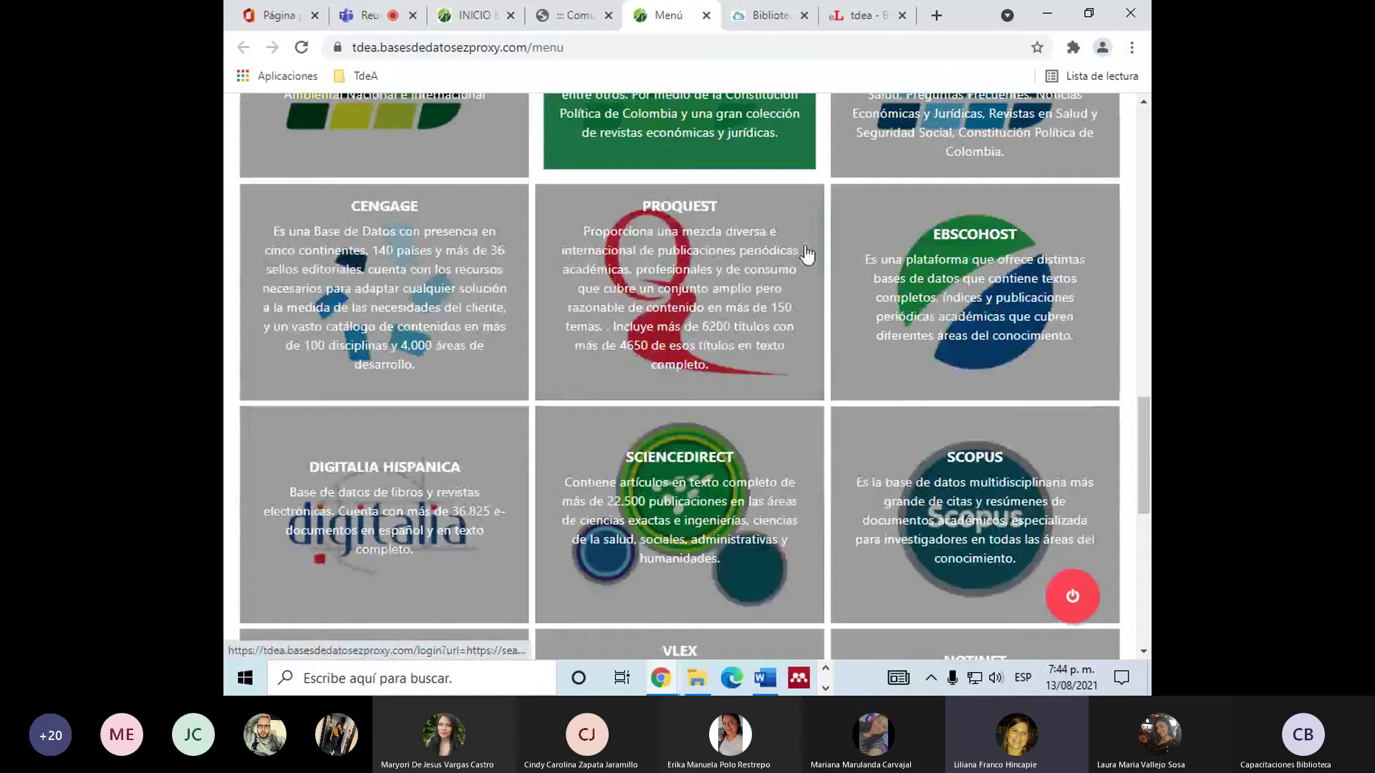
scroll(806, 252, down, 2)
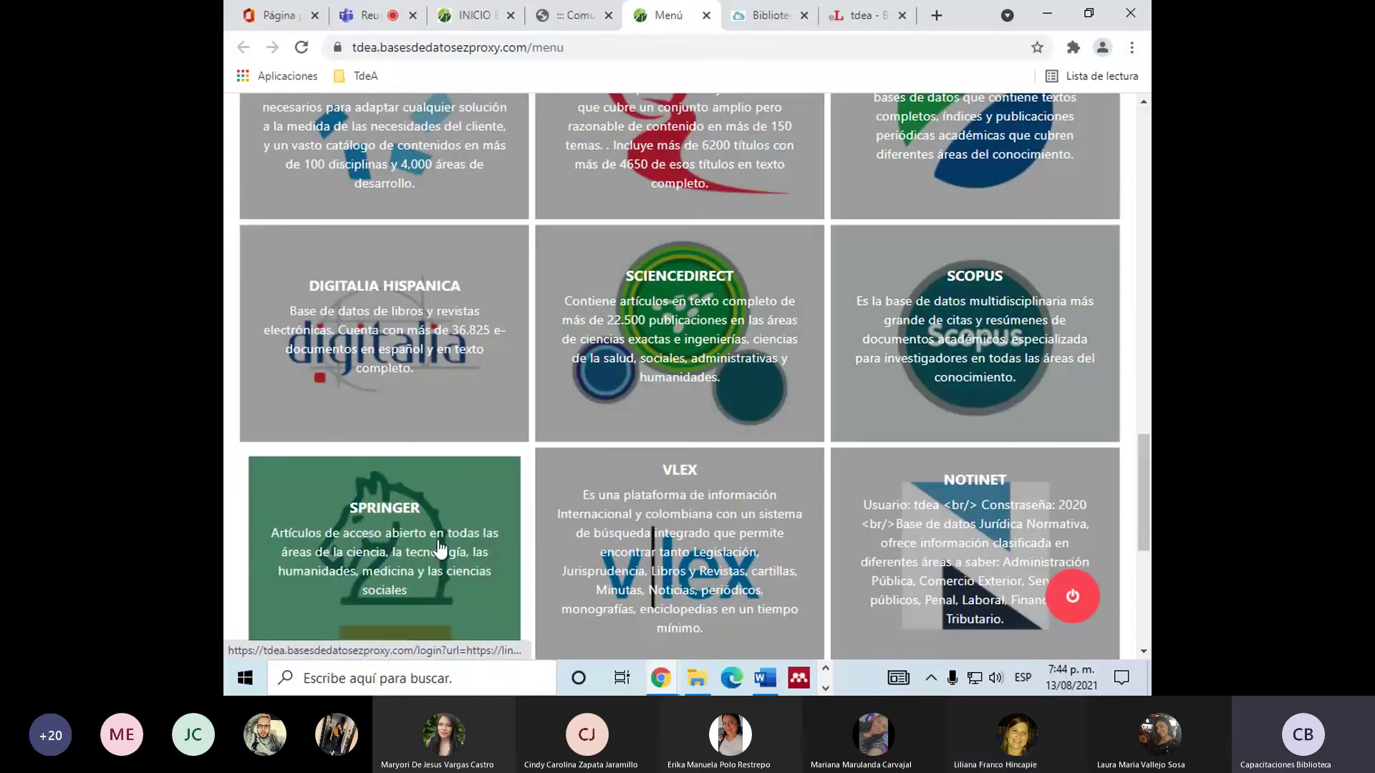
click(700, 334)
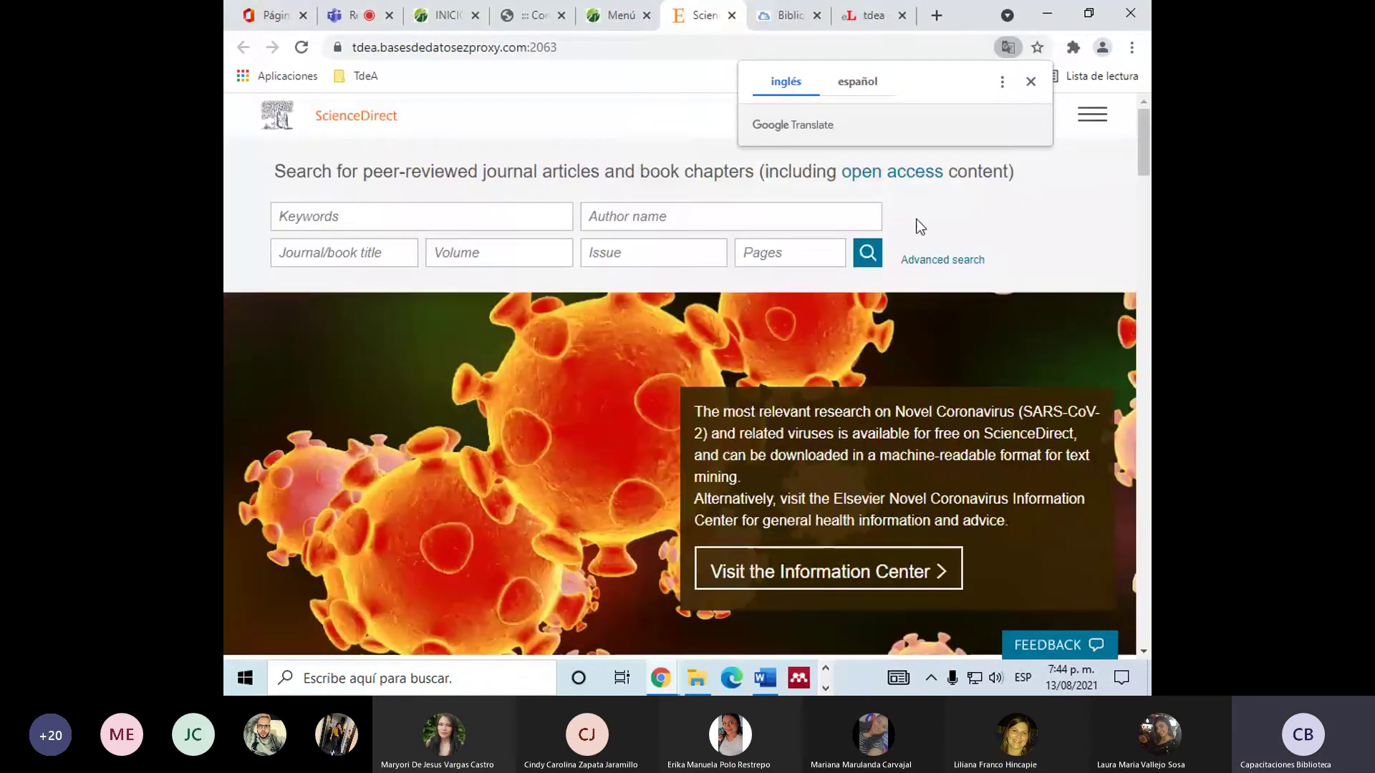
scroll(250, 453, down, 1)
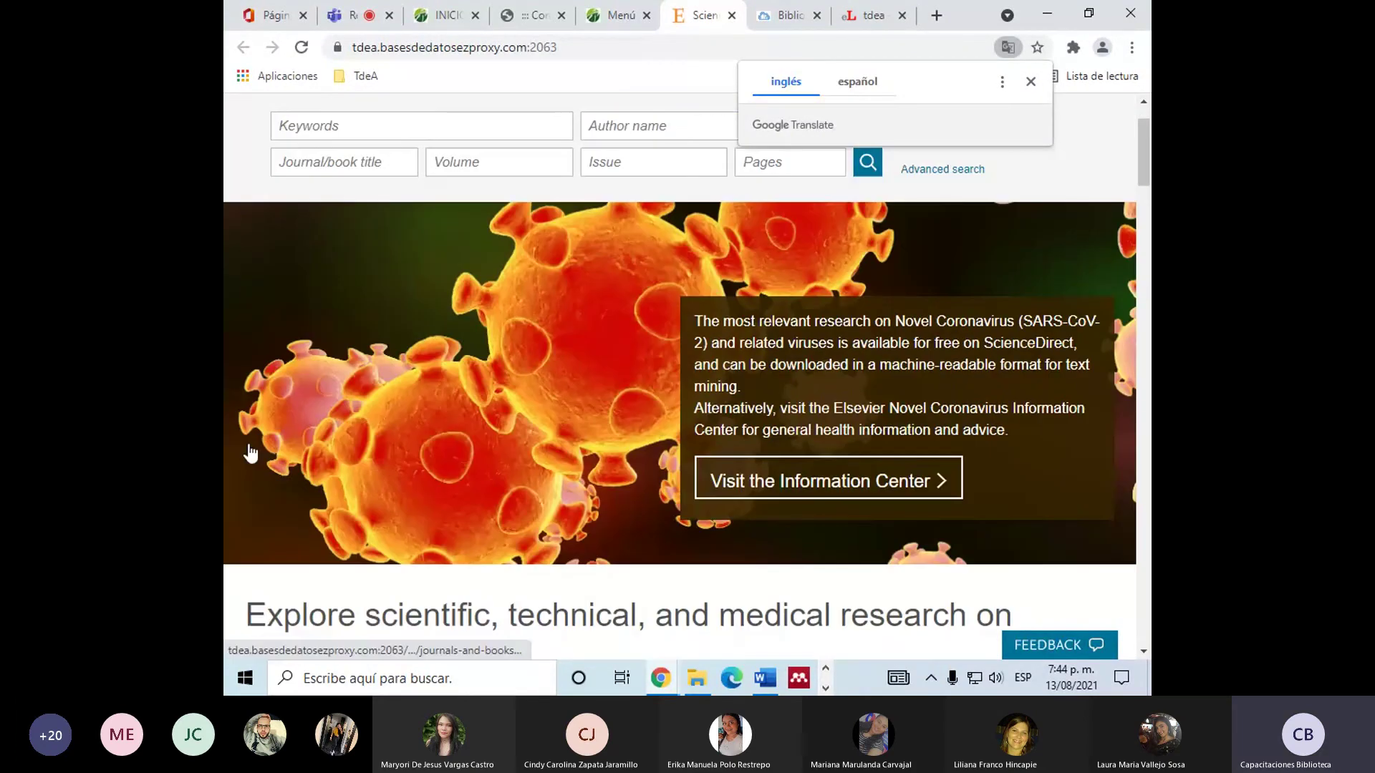
scroll(249, 452, up, 1)
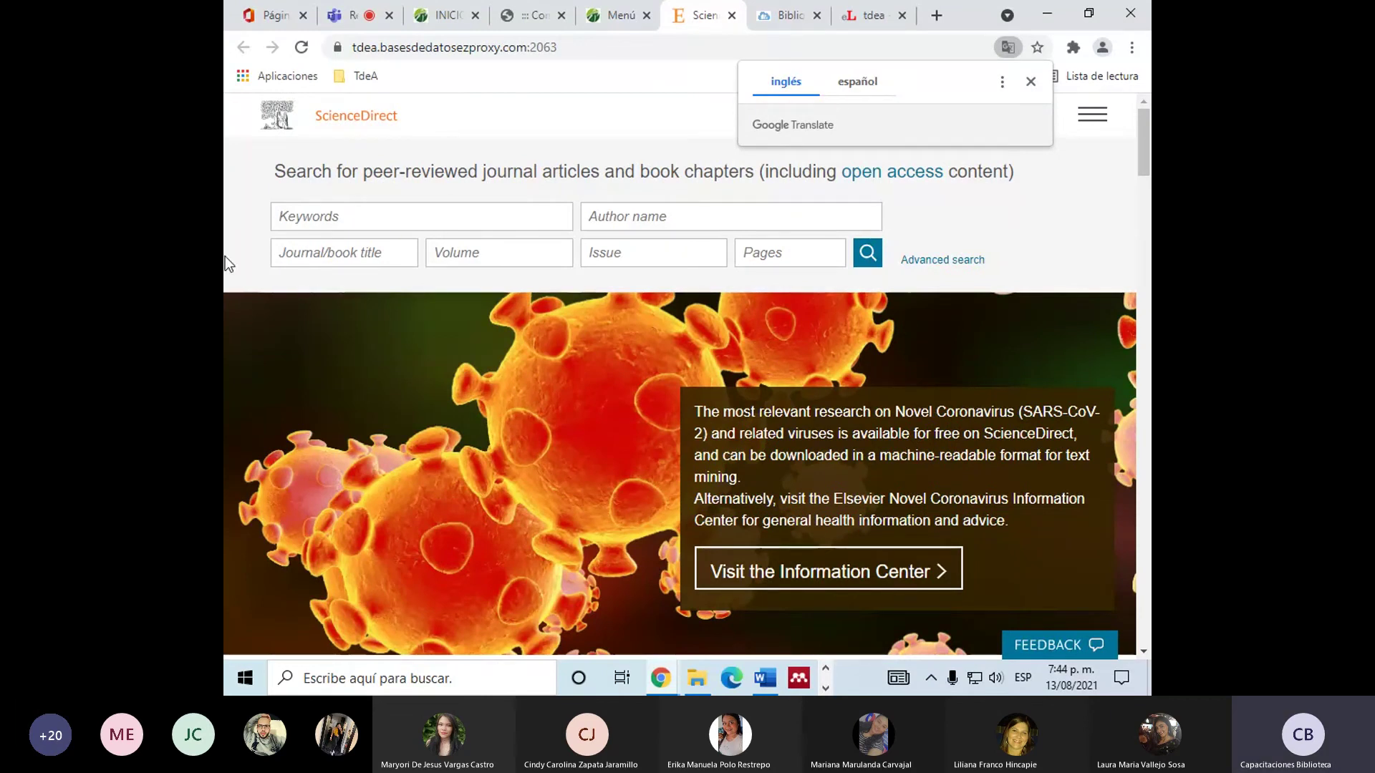
Point out ScienceDirect's journal/book title, volume and issue search fields, and translate the page into Spanish.
click(352, 255)
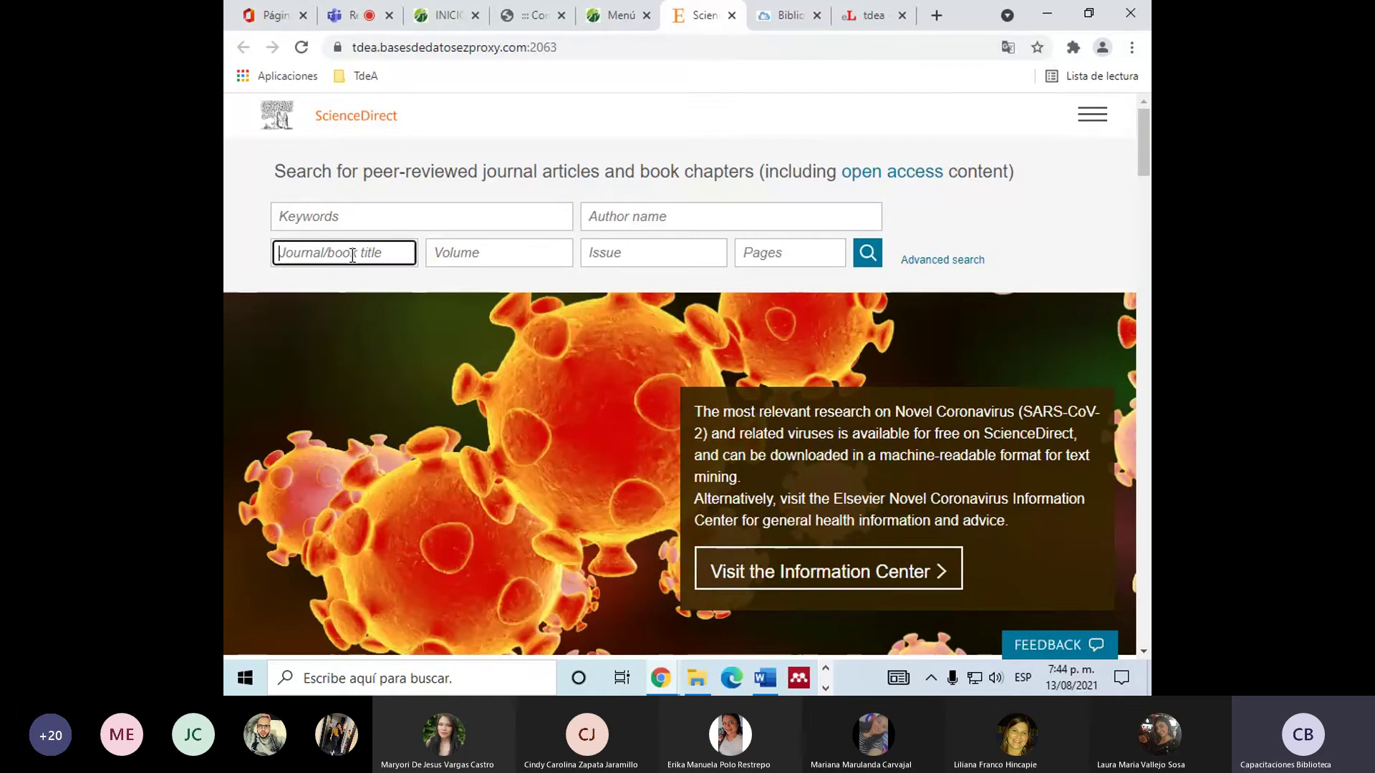
click(506, 257)
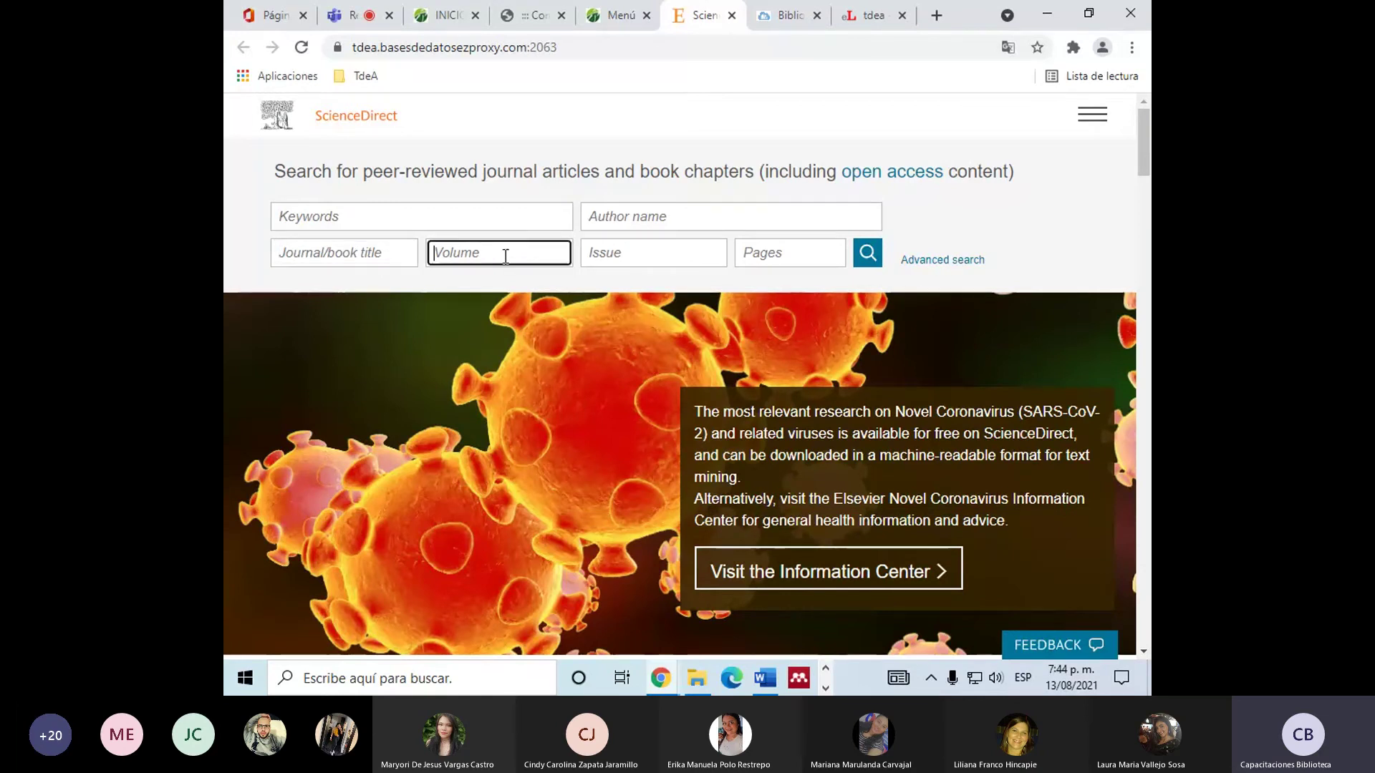
click(661, 254)
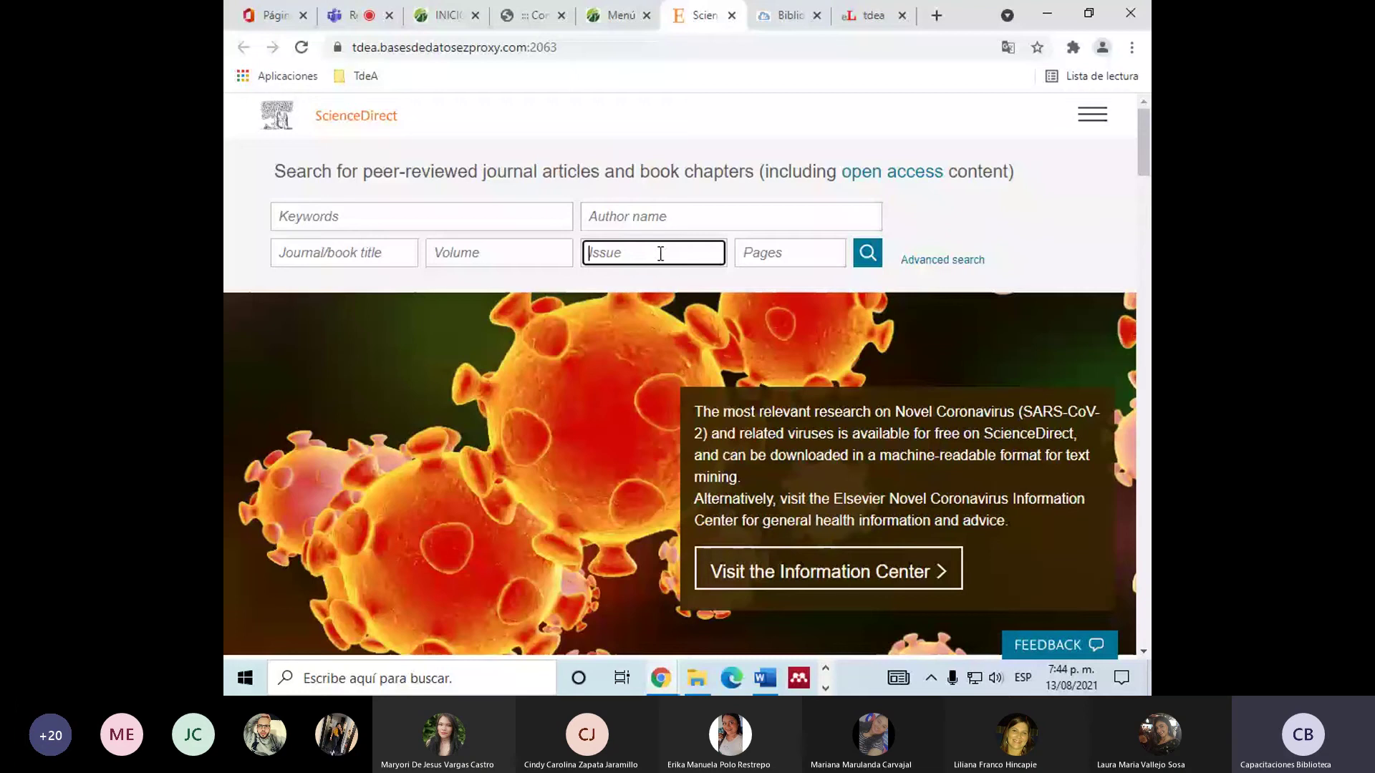
click(1008, 48)
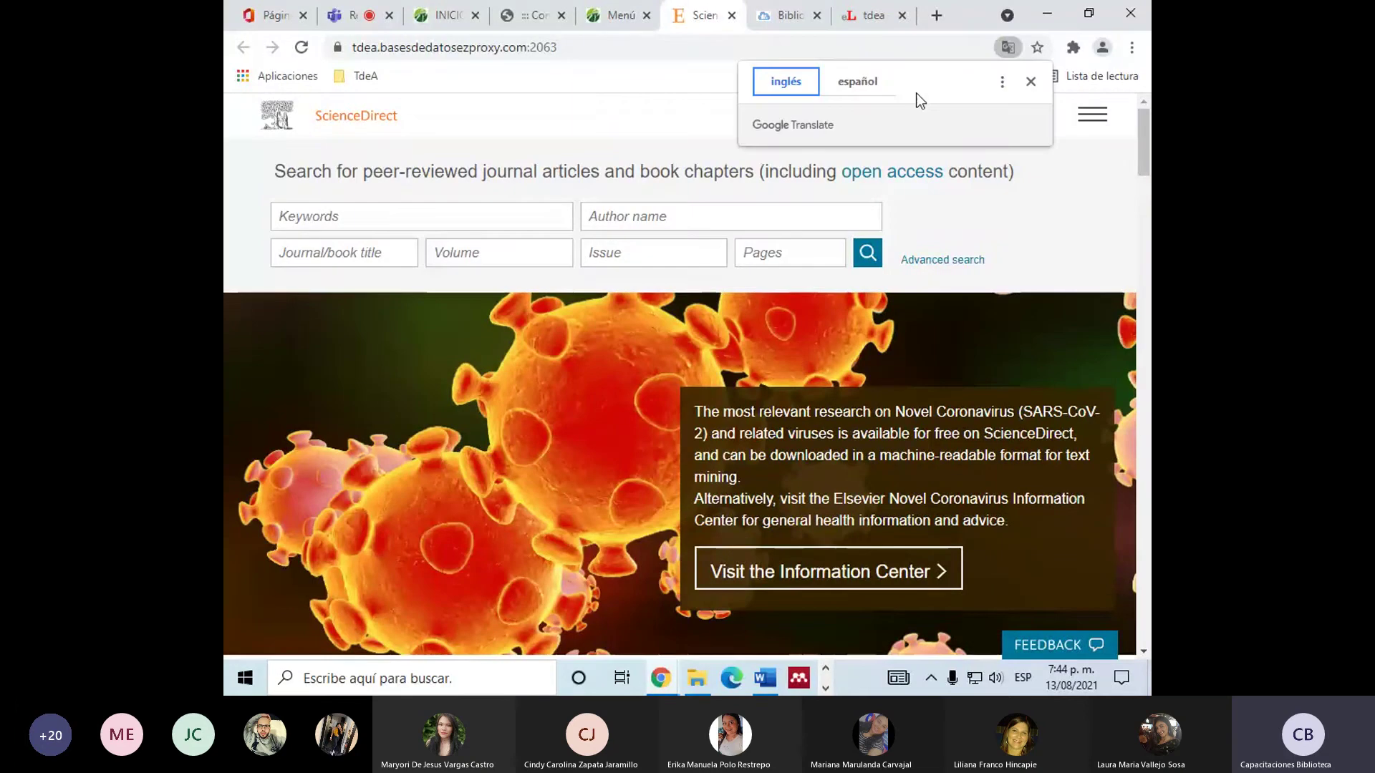
click(859, 83)
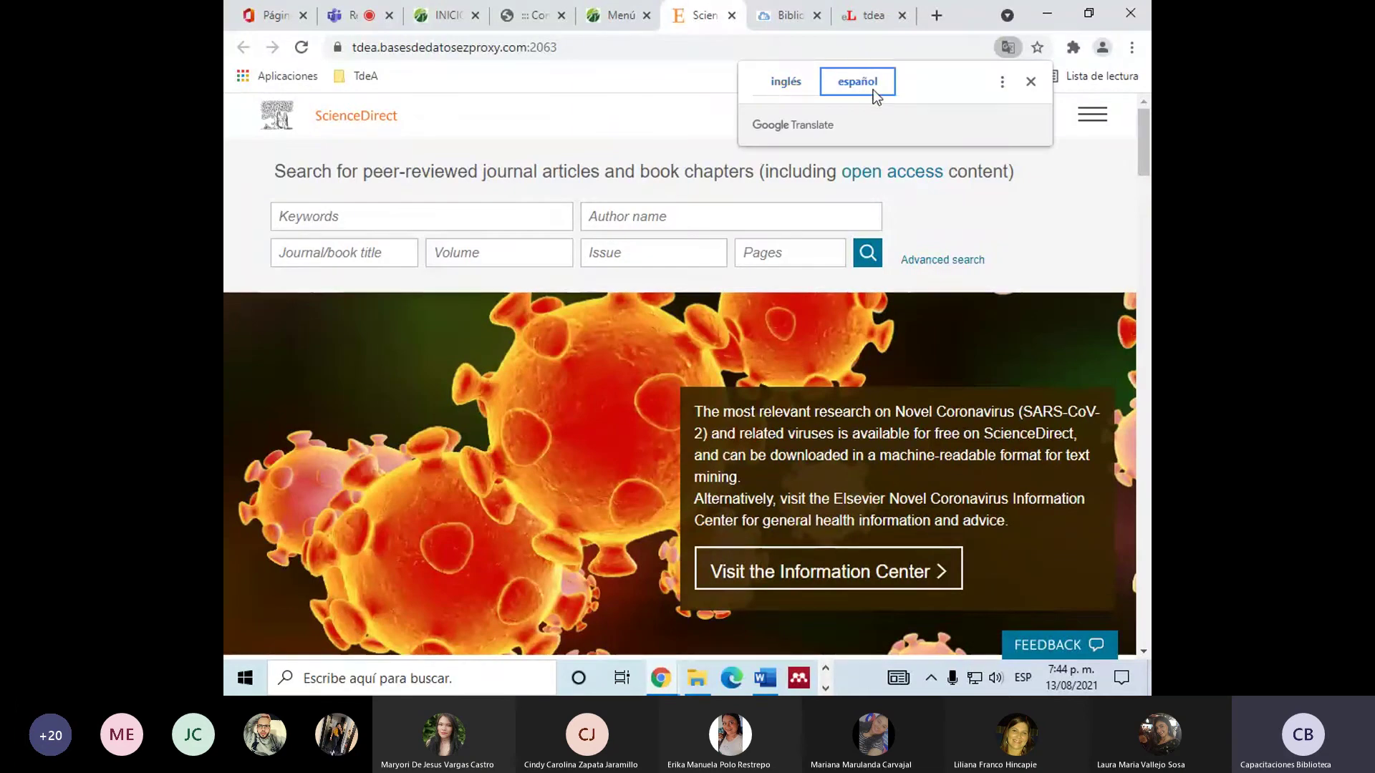
Search ScienceDirect by keywords for "posguerra AND Estados Unidos".
click(403, 244)
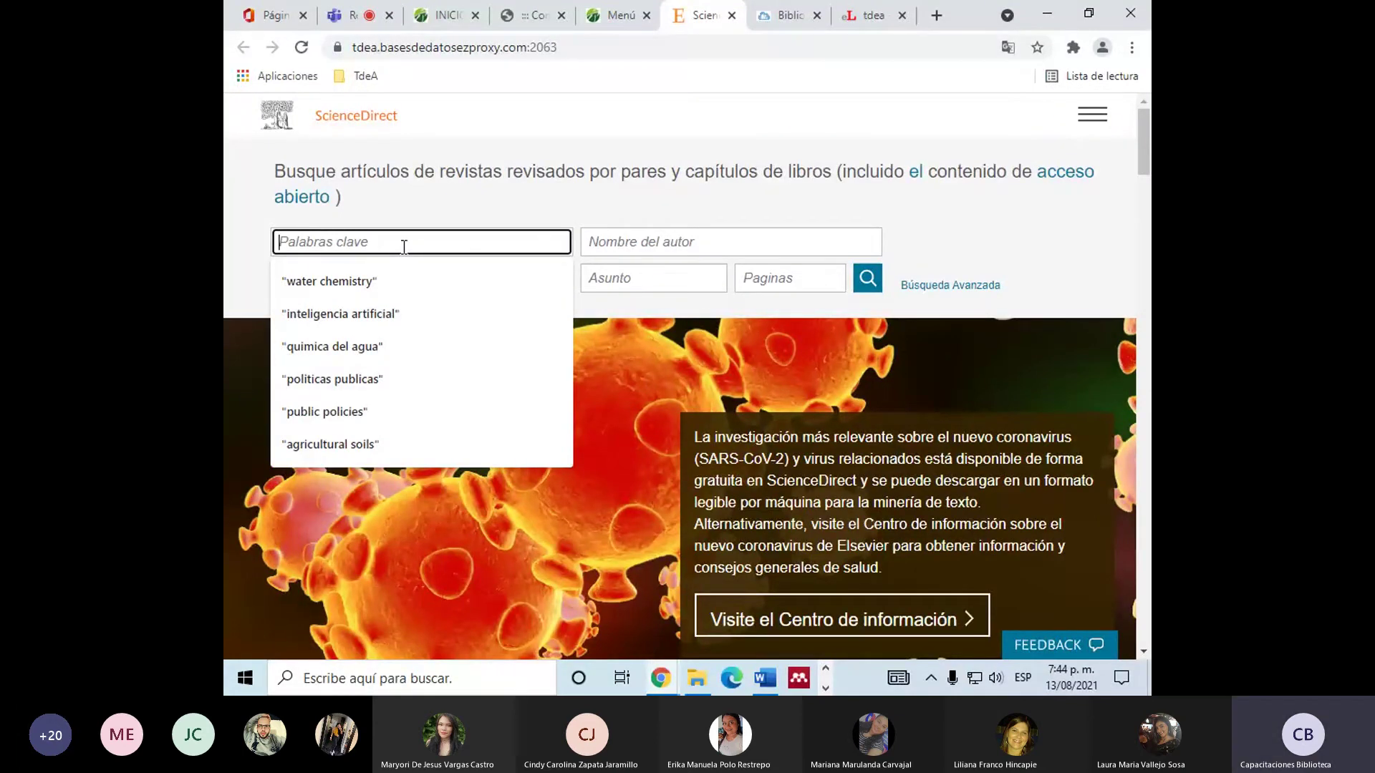
text(posguer)
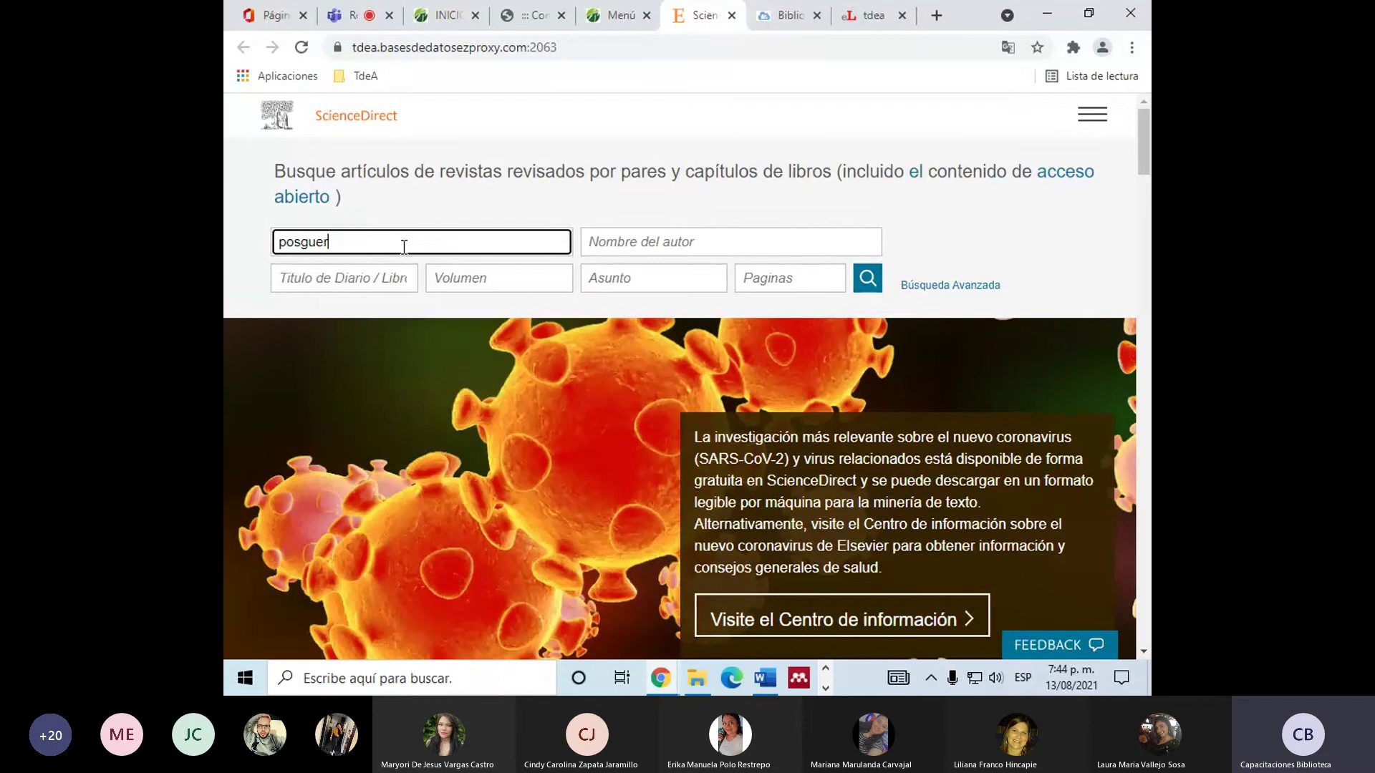
text(ra AND Es)
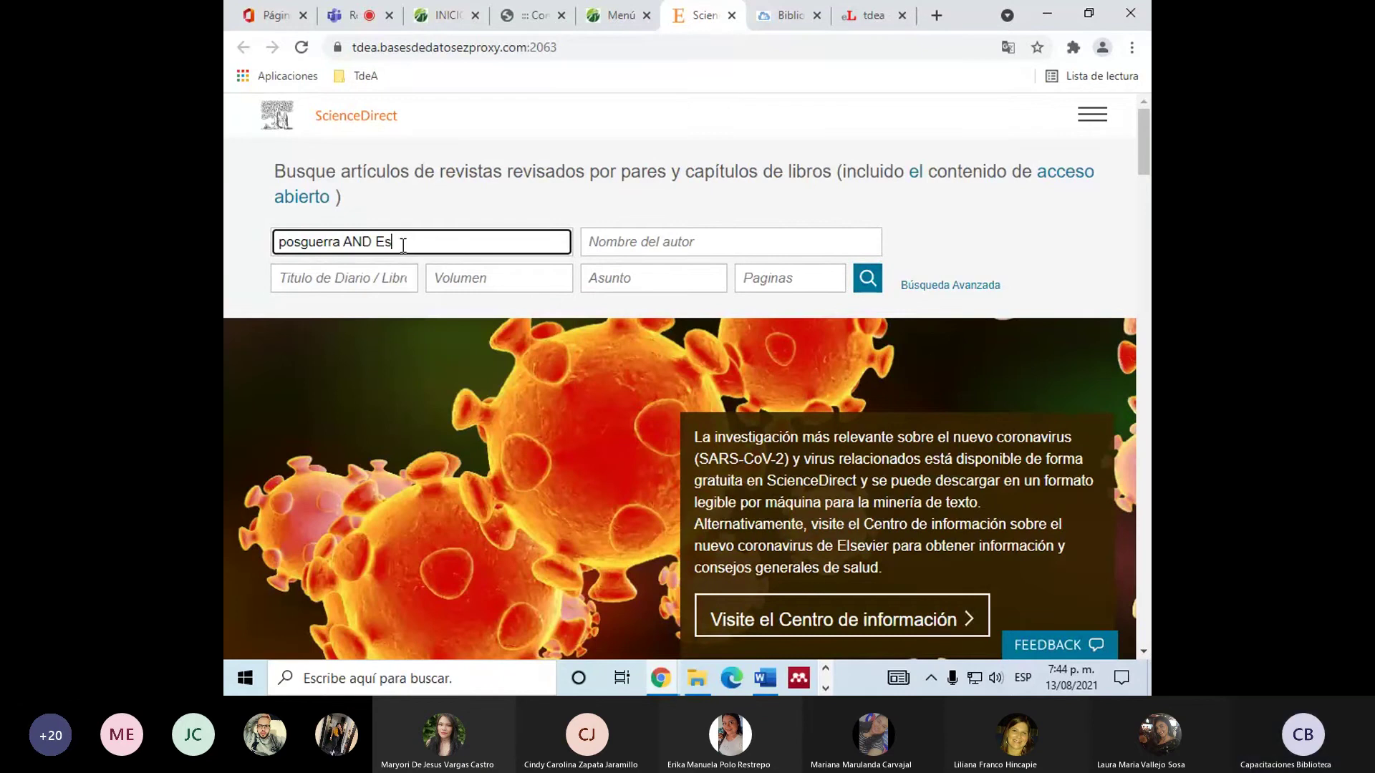
text(tados Unidos)
click(865, 285)
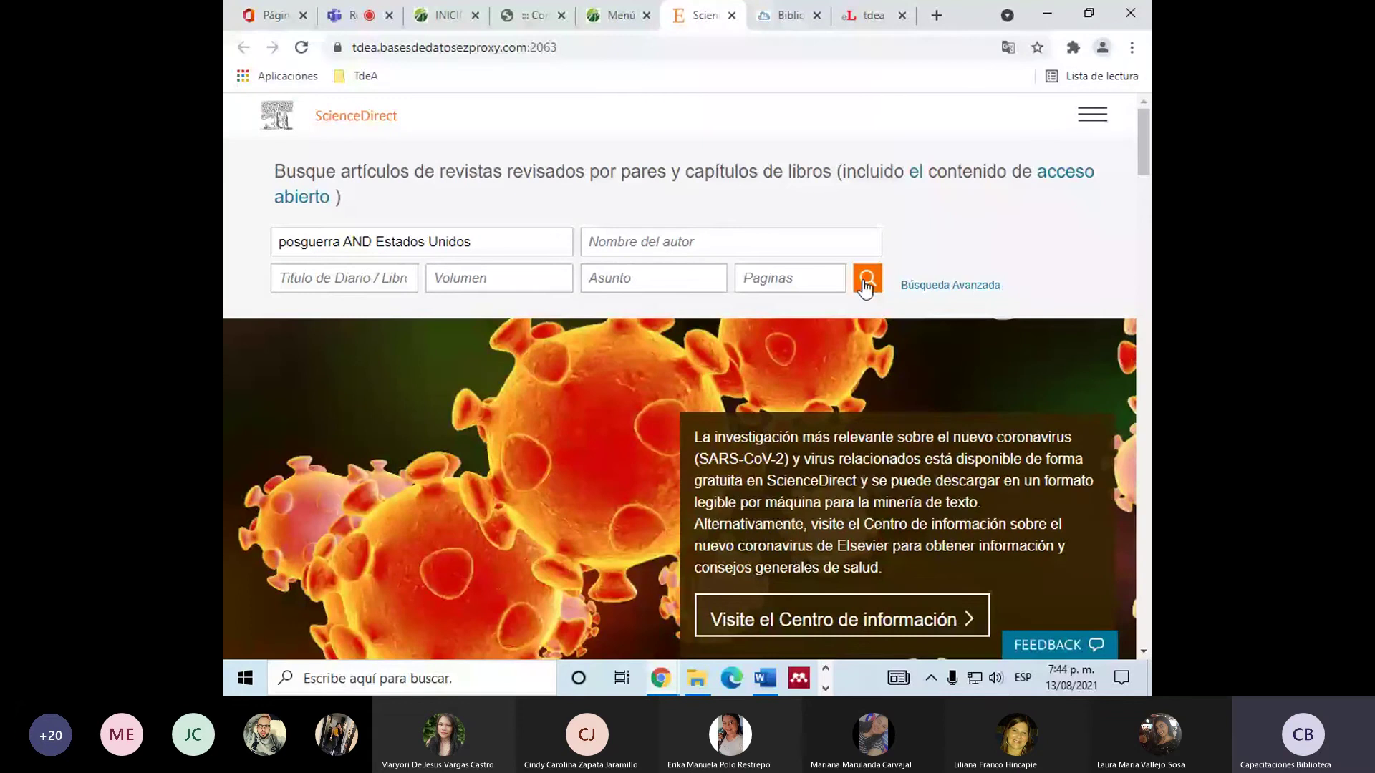
click(865, 285)
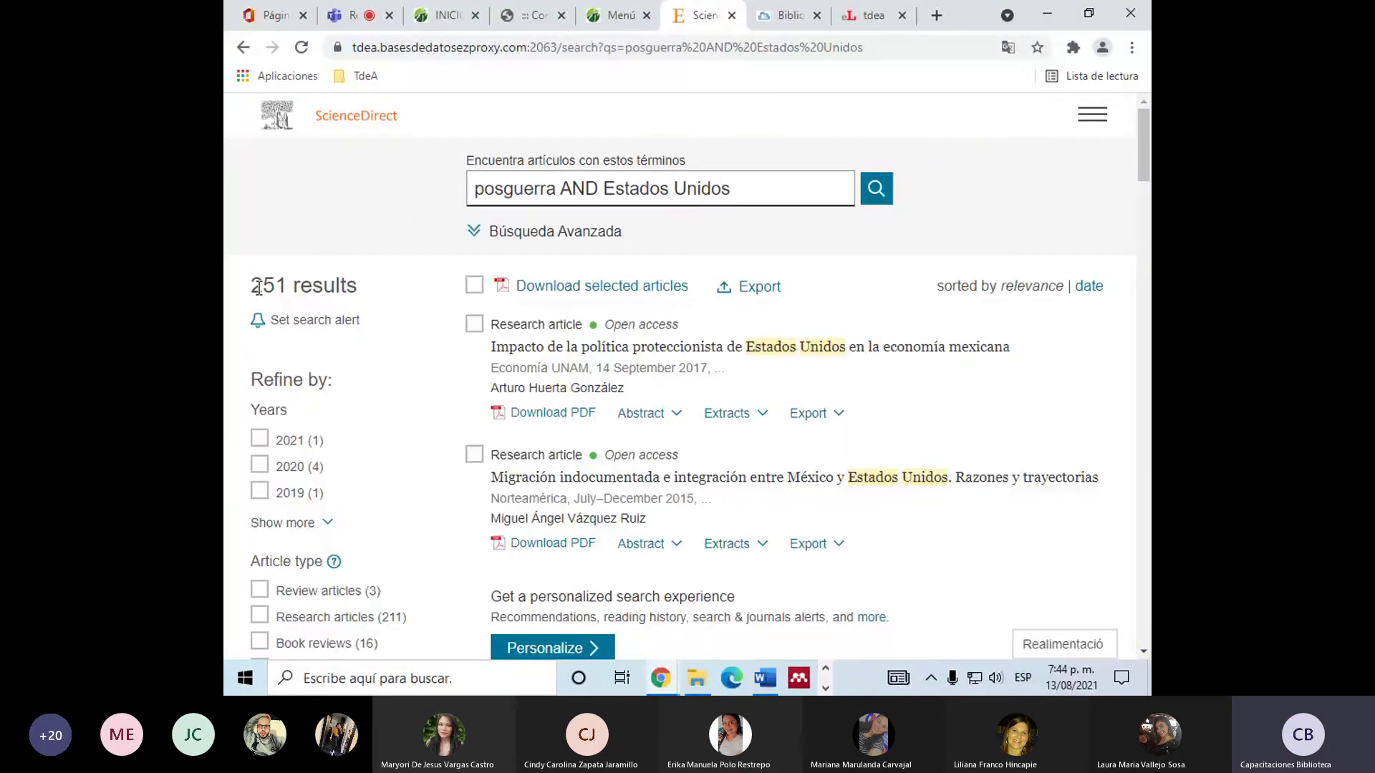
Examine the result count and the listed articles for the search, and return to the start of the list.
drag(258, 288, 274, 286)
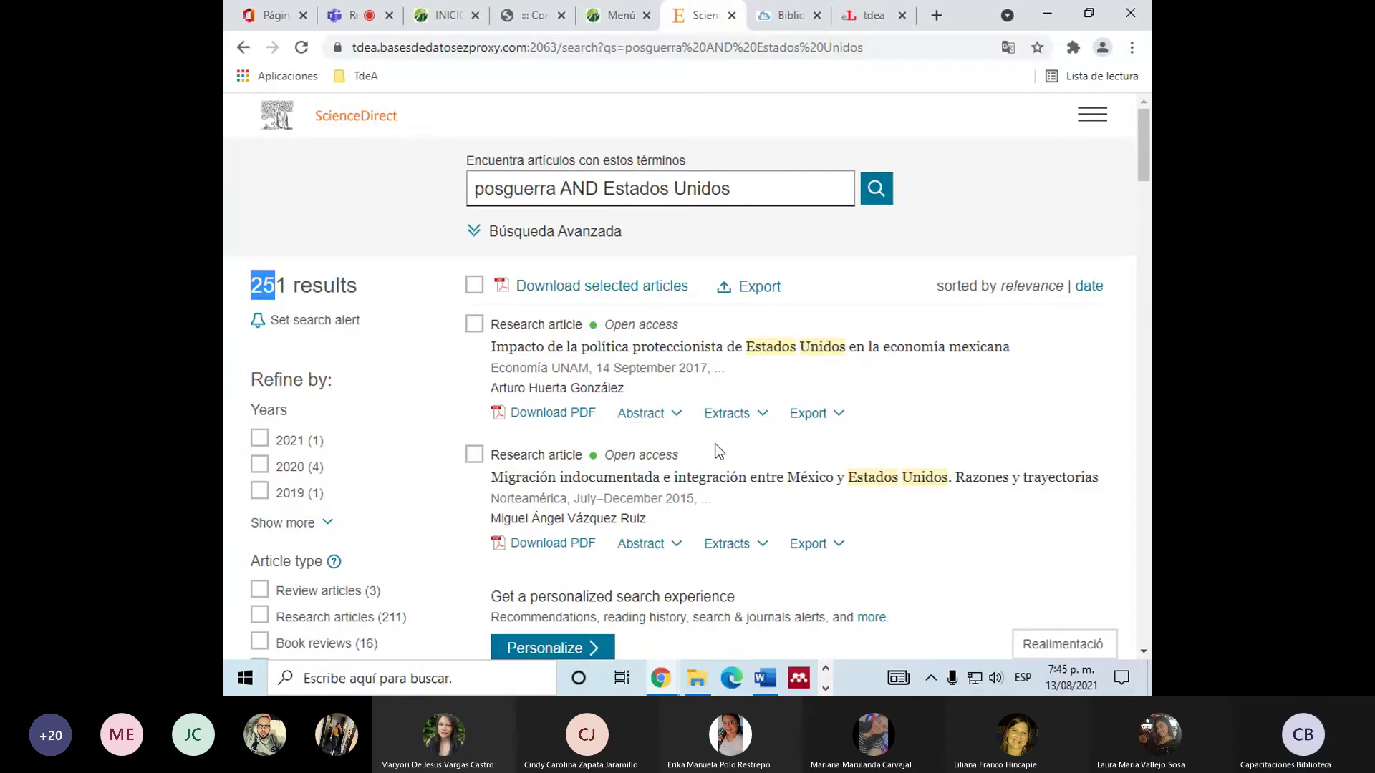
scroll(795, 380, down, 3)
scroll(795, 379, down, 4)
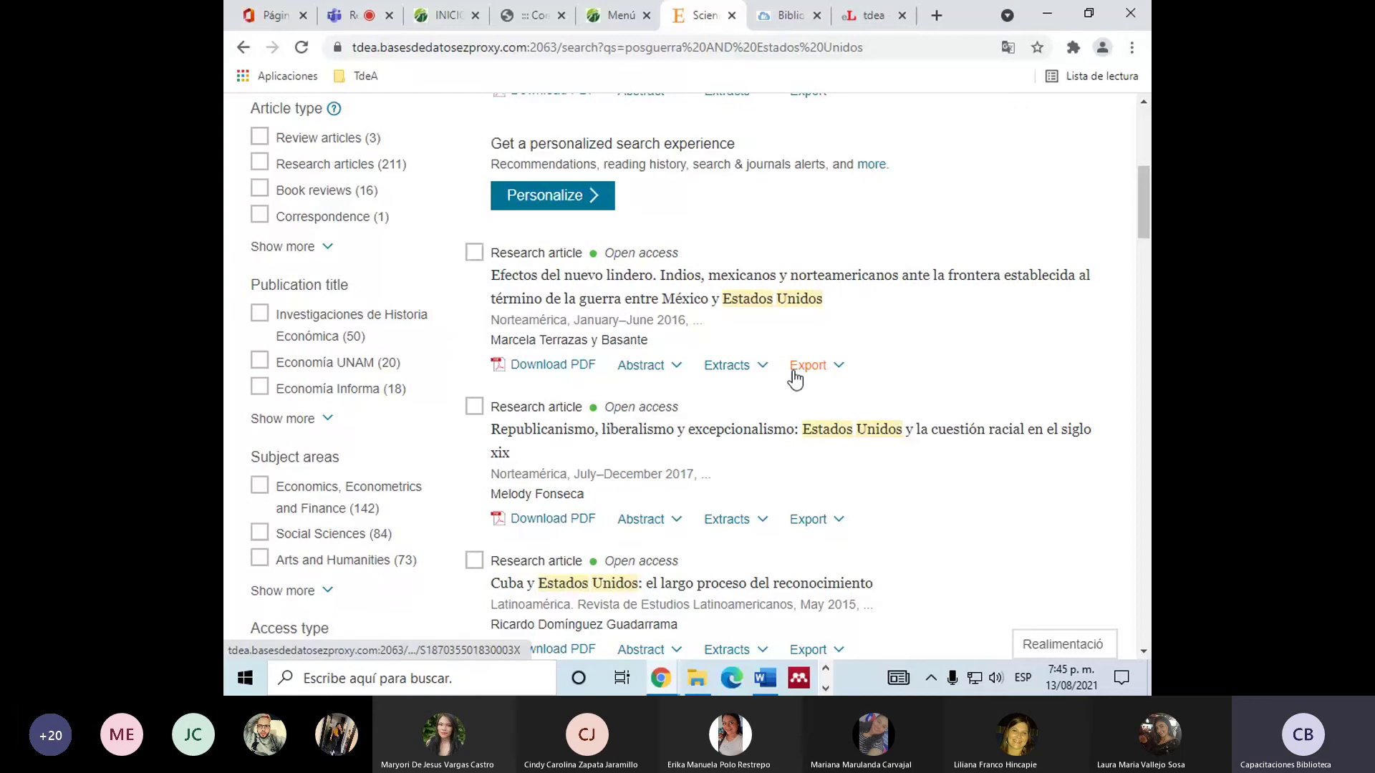
scroll(738, 405, down, 1)
scroll(688, 413, down, 8)
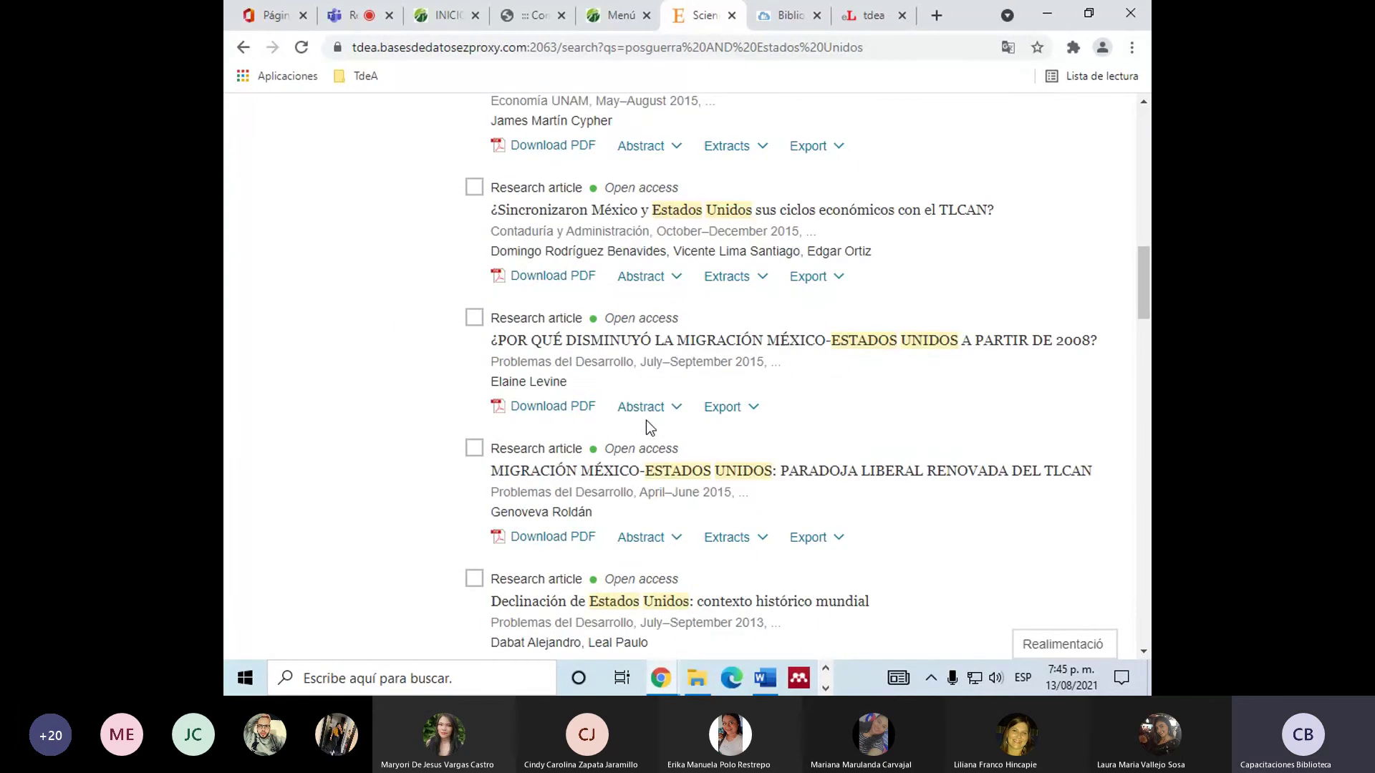
scroll(852, 399, down, 1)
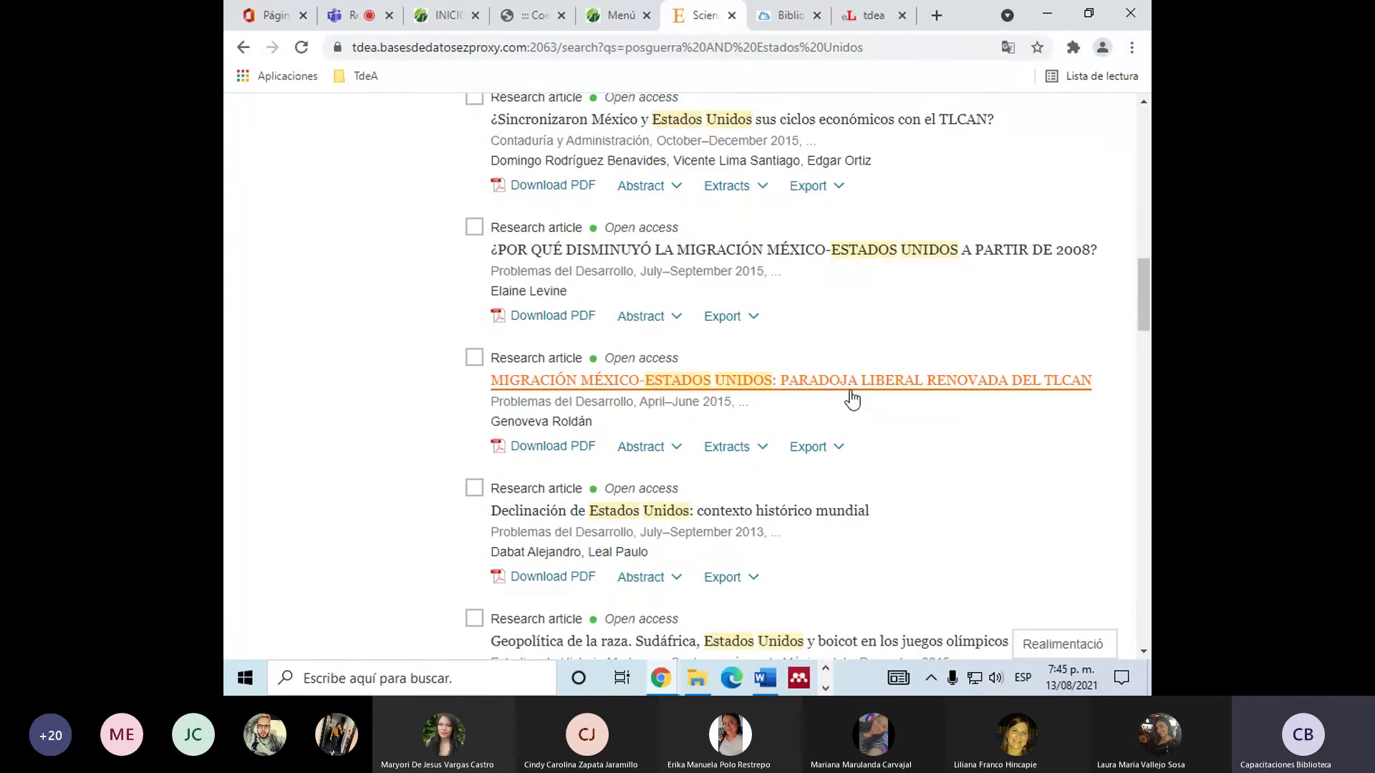
scroll(852, 399, down, 6)
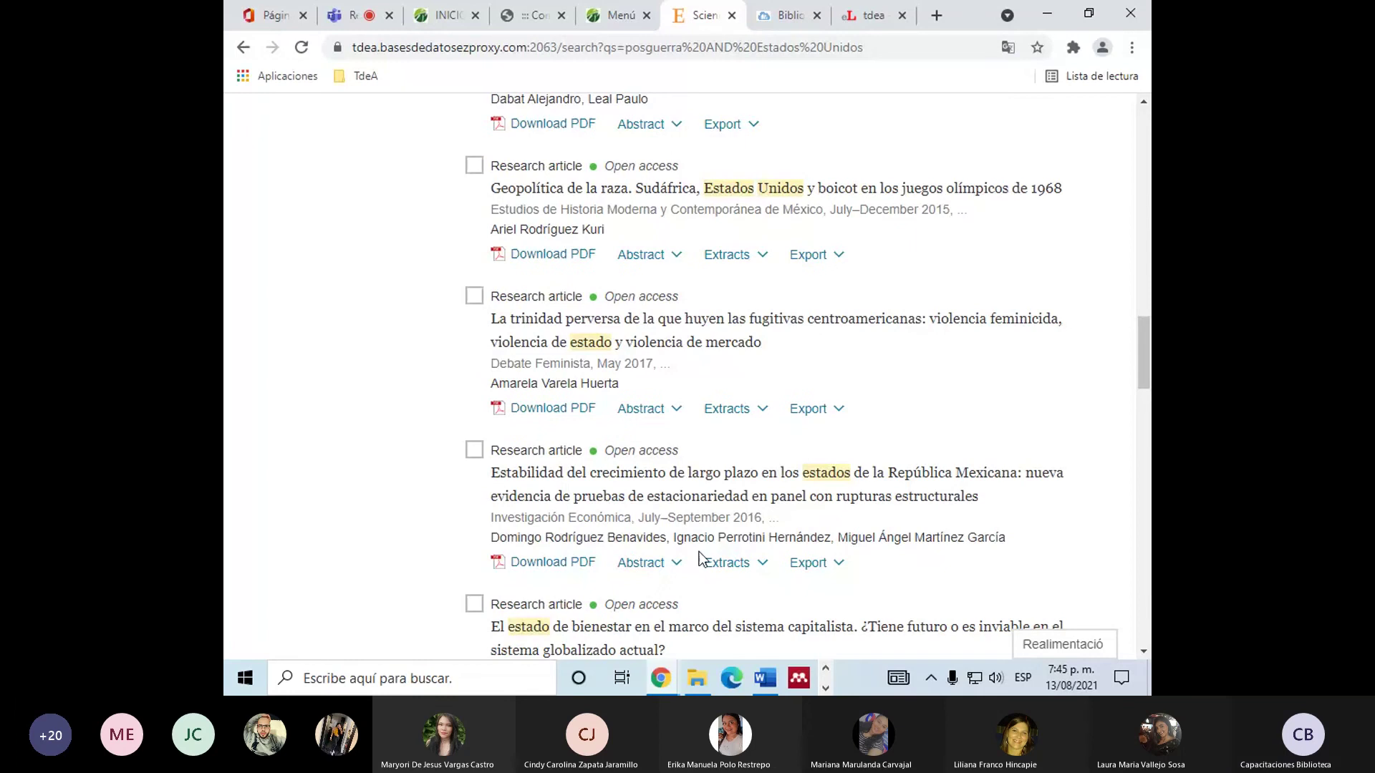
scroll(685, 421, up, 7)
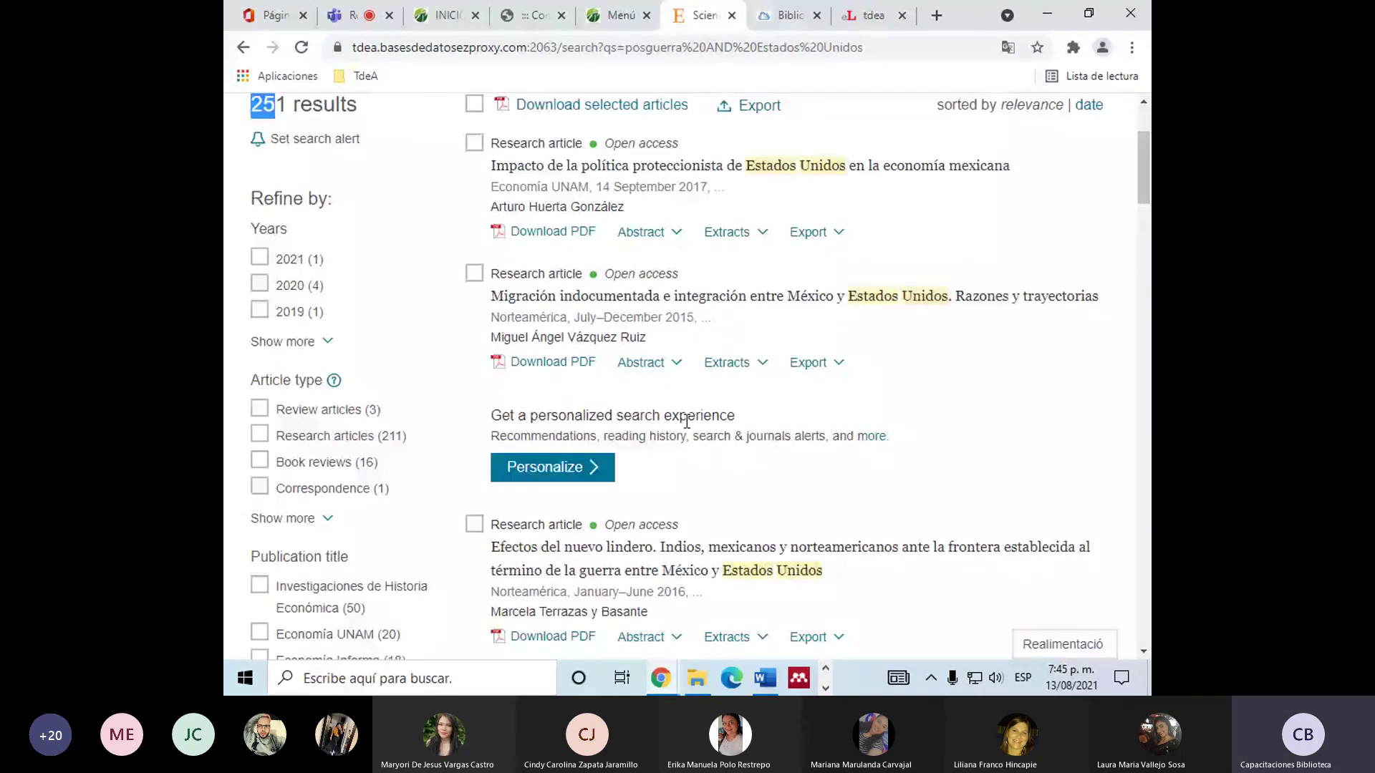
scroll(675, 179, up, 3)
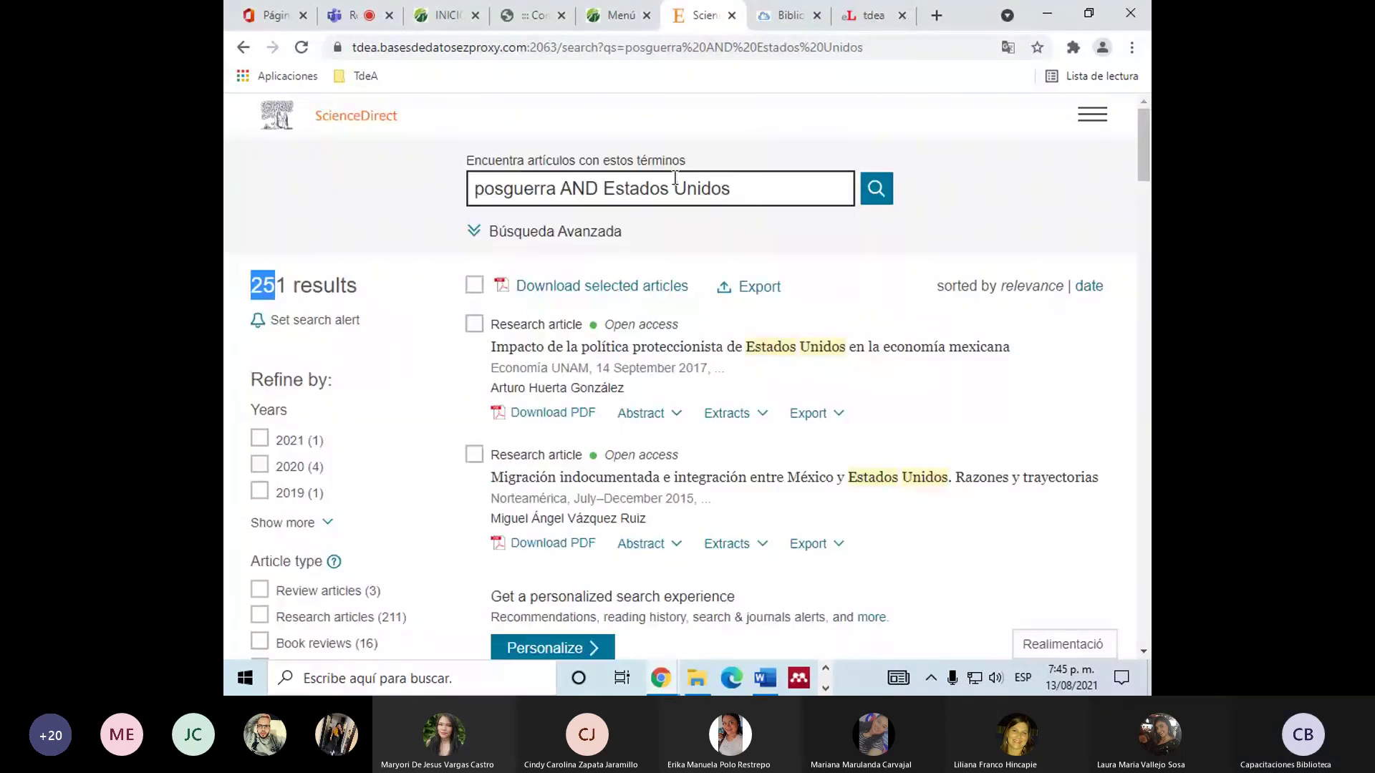